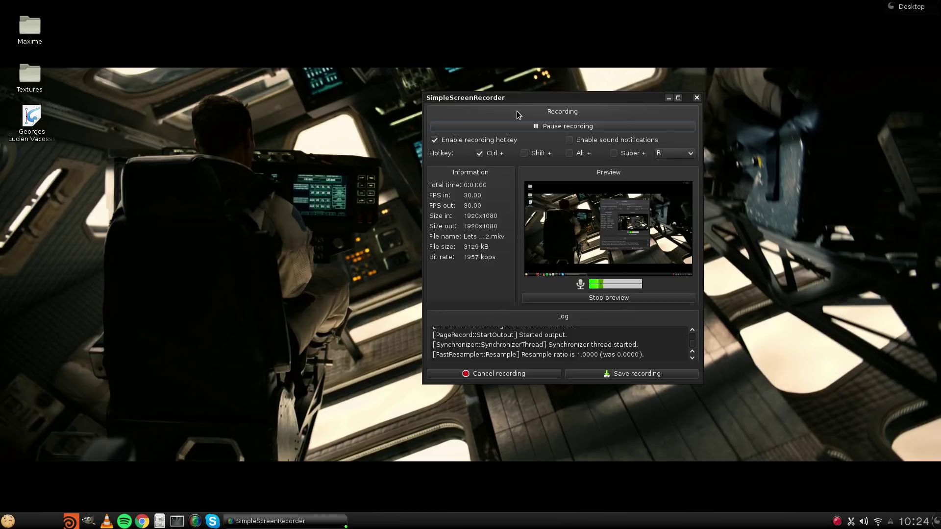
Launch Houdini and dismiss the Start Here window.
click(70, 521)
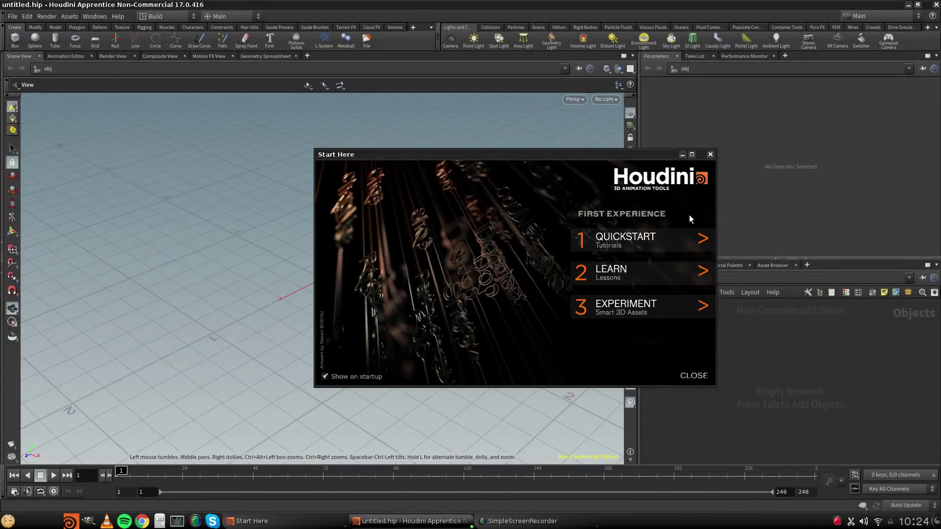
click(710, 155)
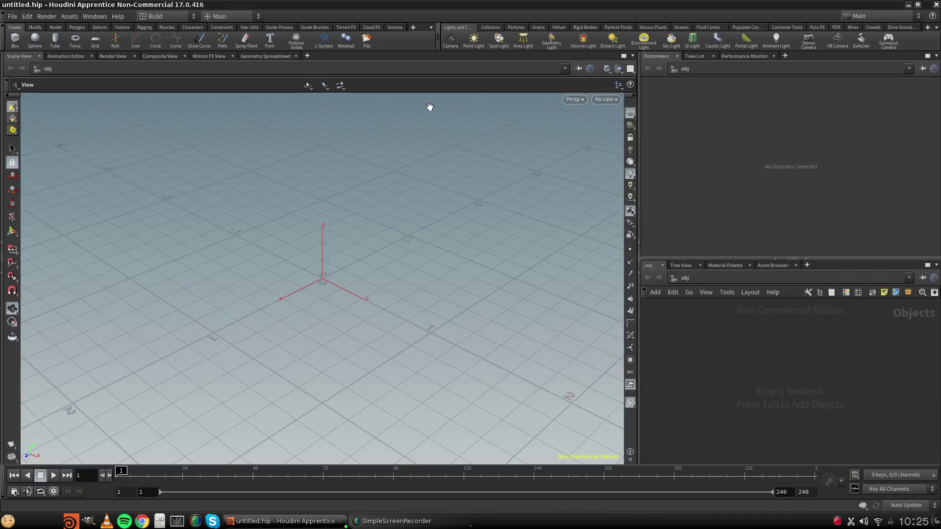
Browse the simulation shelf tool sets from Collisions through Drive Simulation, and return to the Lights and Cameras set.
click(492, 28)
click(515, 27)
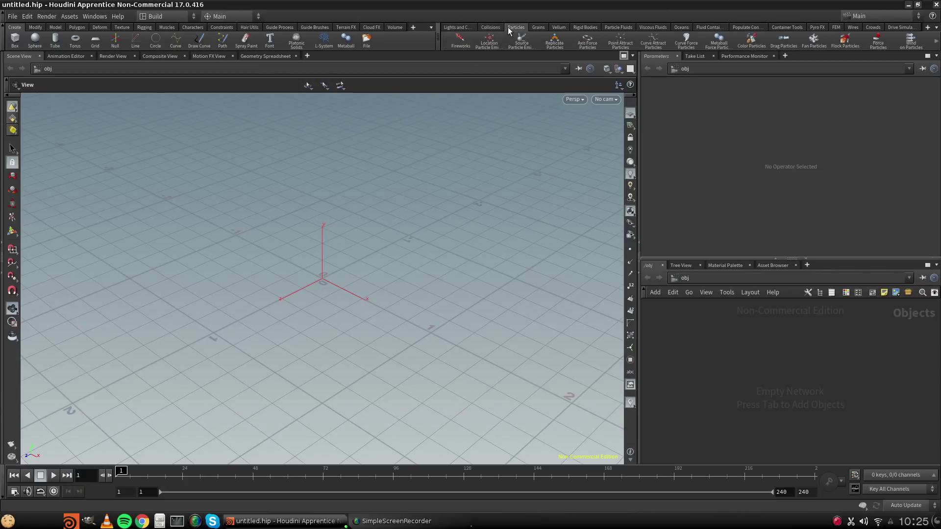
click(538, 28)
click(559, 28)
click(585, 27)
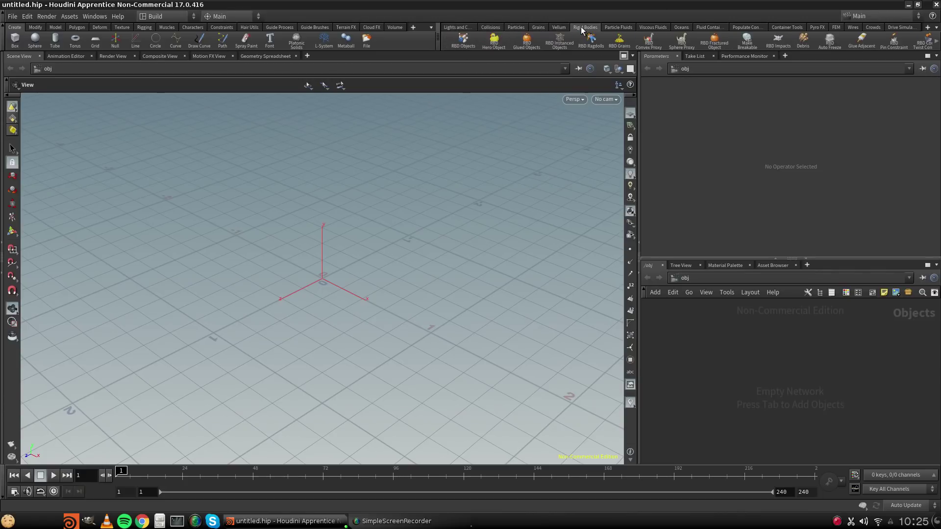
click(621, 29)
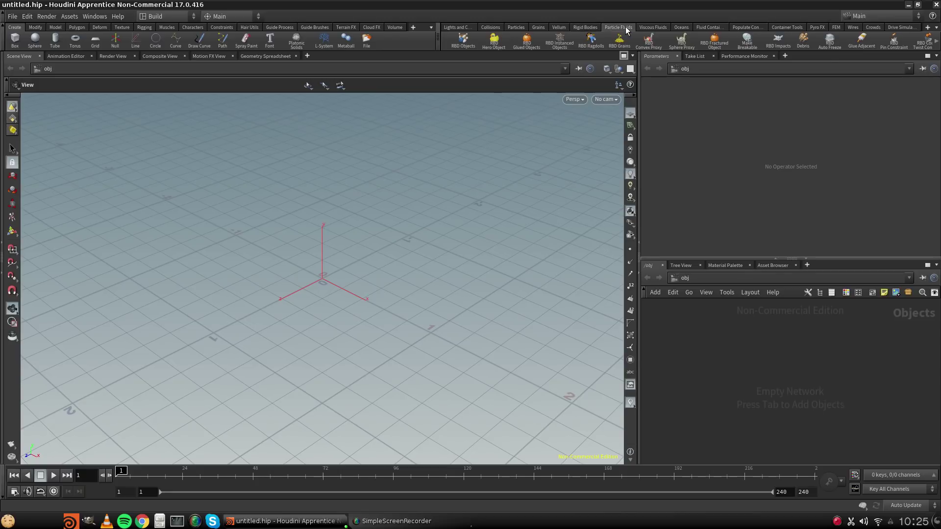
click(664, 29)
click(681, 28)
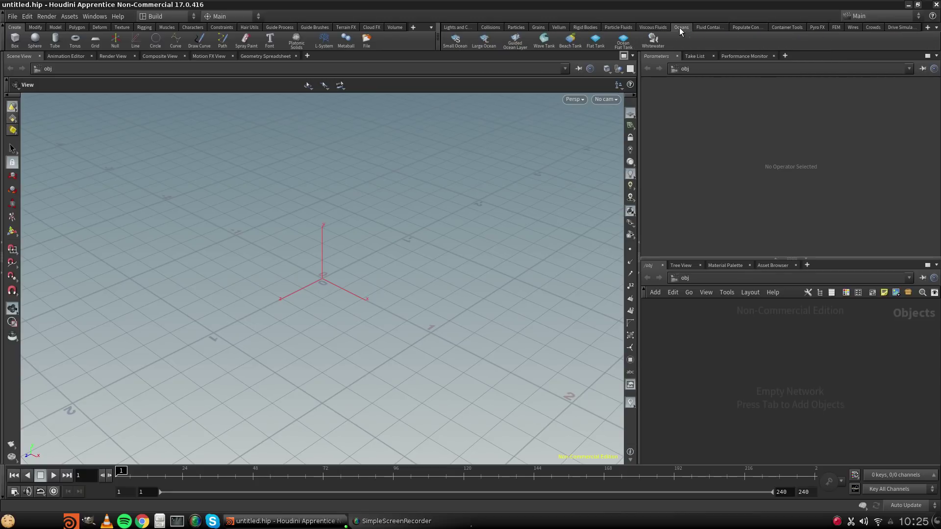
click(721, 27)
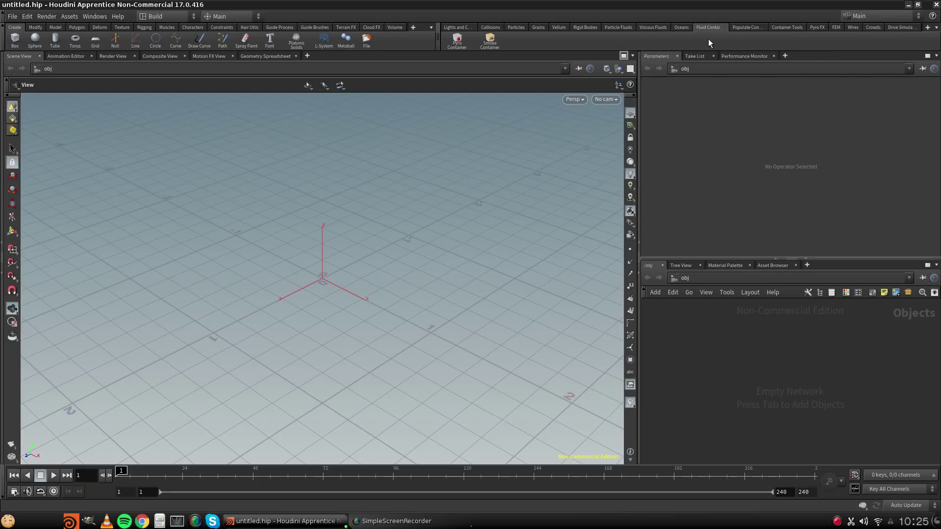
click(747, 27)
click(788, 28)
click(817, 28)
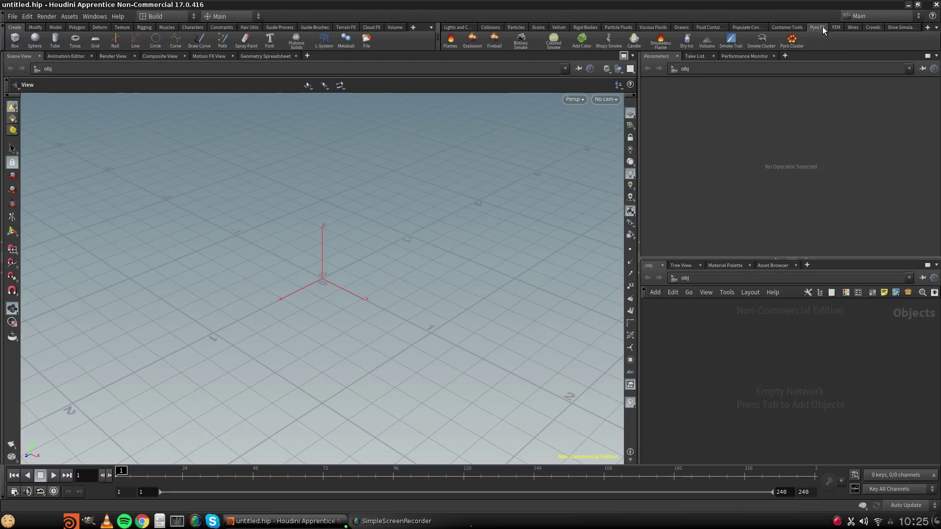
click(836, 28)
click(853, 28)
click(873, 28)
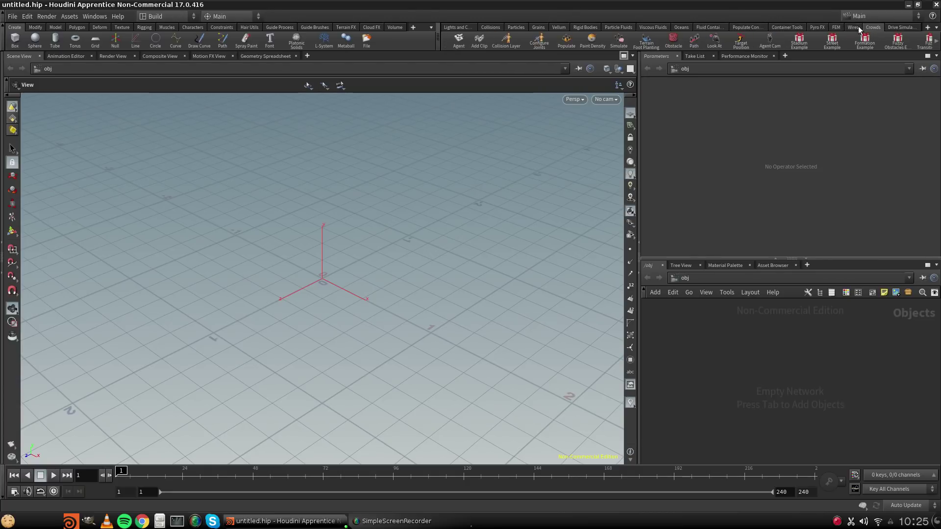
click(897, 28)
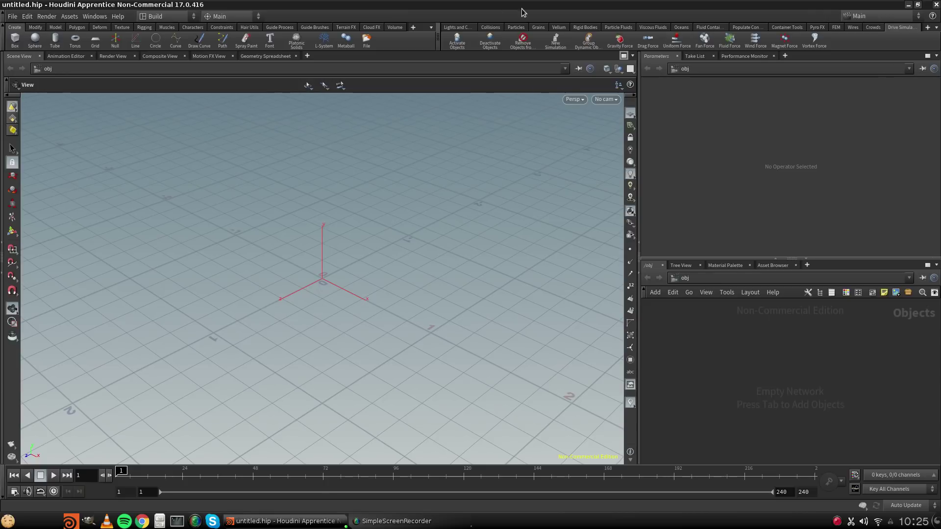
click(447, 27)
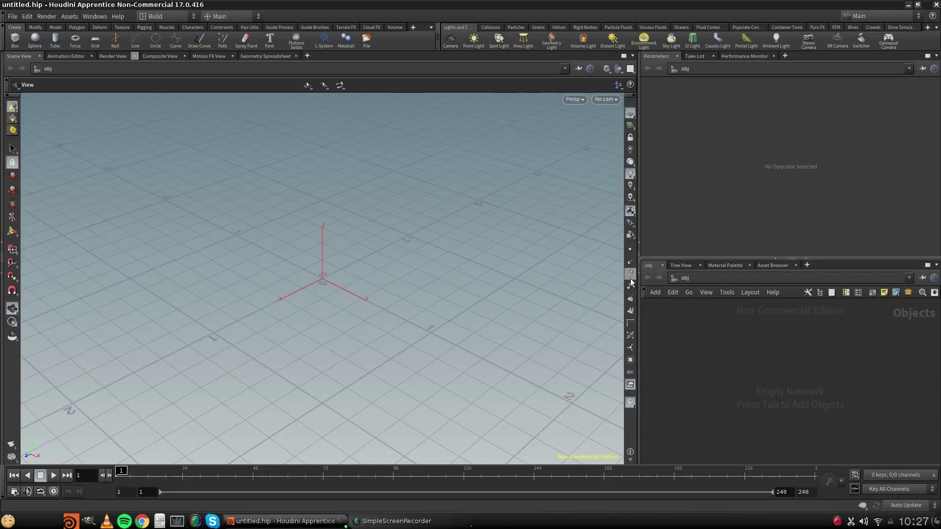
Try high quality lighting in the viewport, restore normal lighting, and switch the reference plane grid off and on again.
key(Return)
click(631, 186)
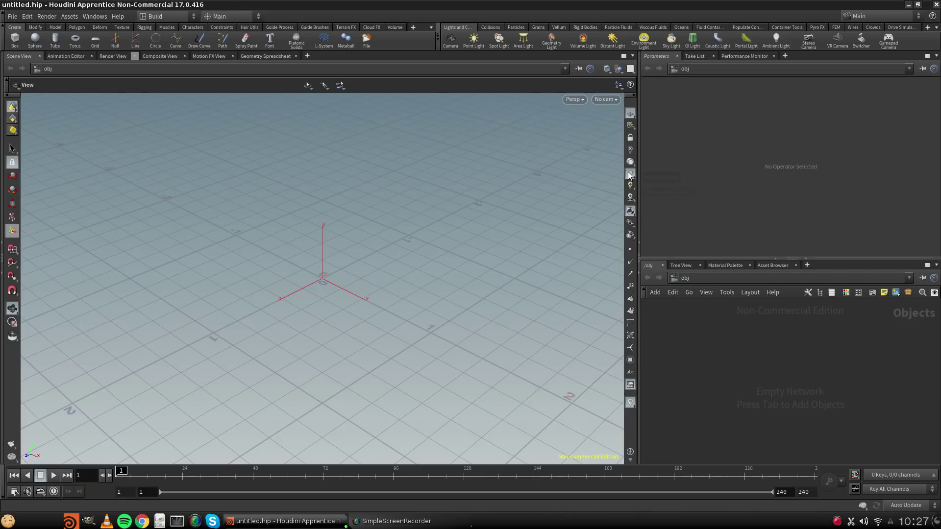
click(631, 174)
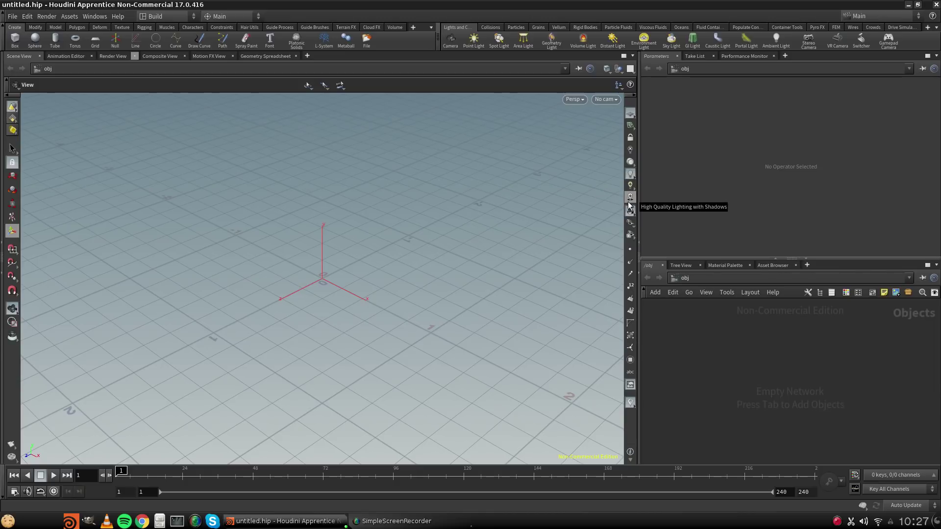
click(631, 113)
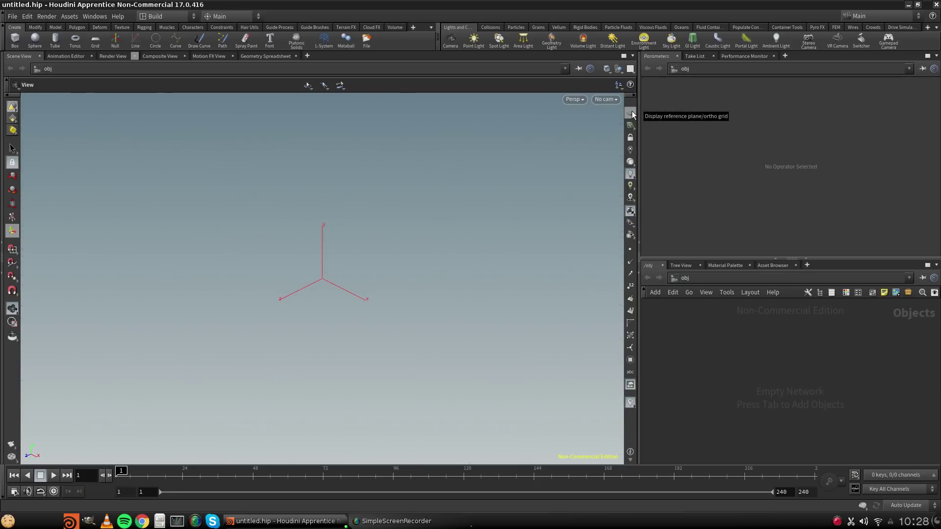
click(631, 112)
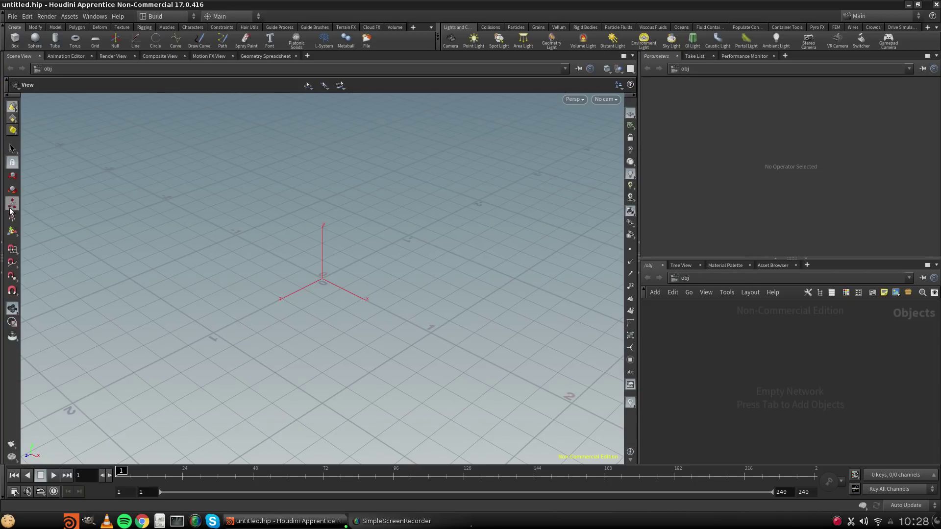
Activate the Move, Rotate and Scale tools in turn, and finish with the Show Handle tool active.
click(12, 178)
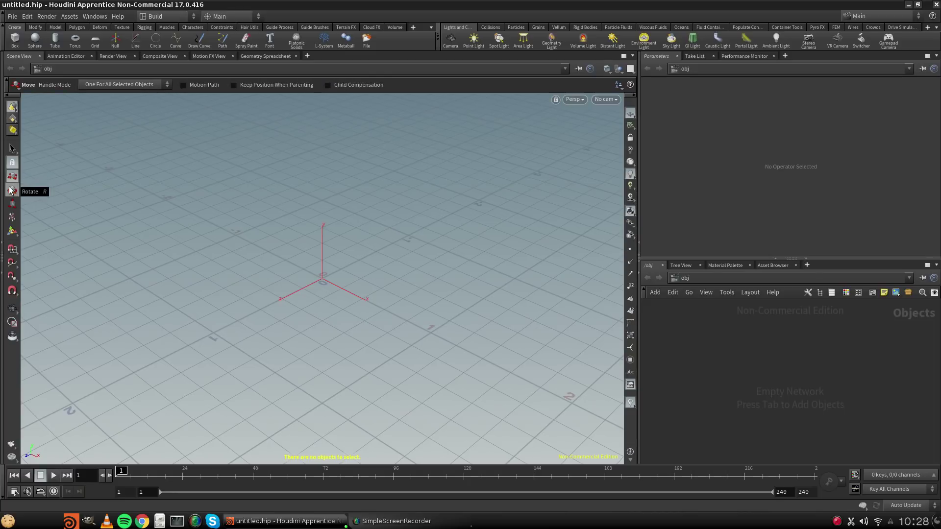
click(12, 191)
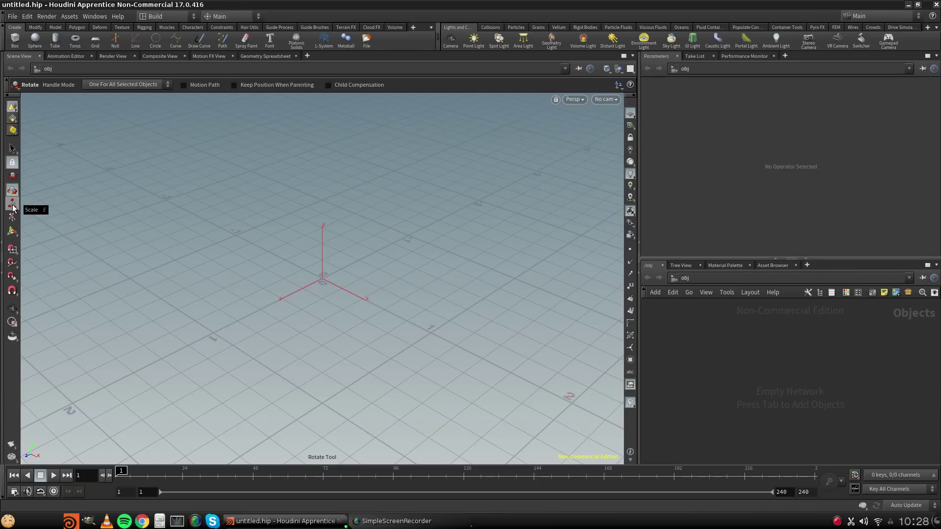
click(12, 206)
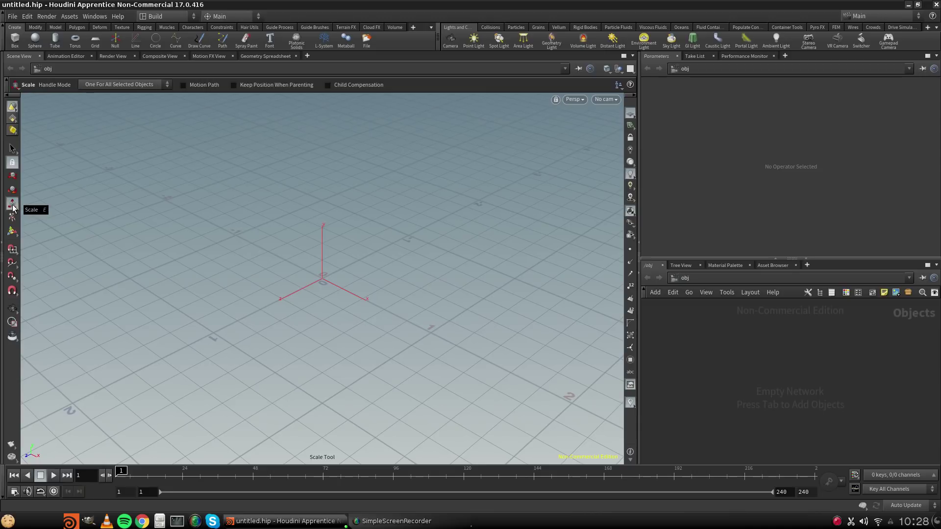
click(13, 236)
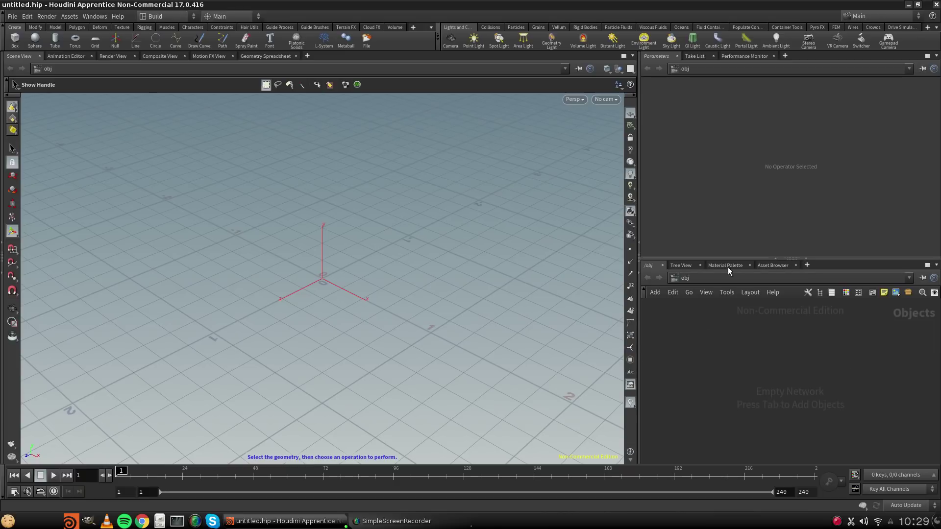
Examine the scene's network hierarchy in the Tree View, including the img and out entries, and return to the obj network editor.
click(679, 265)
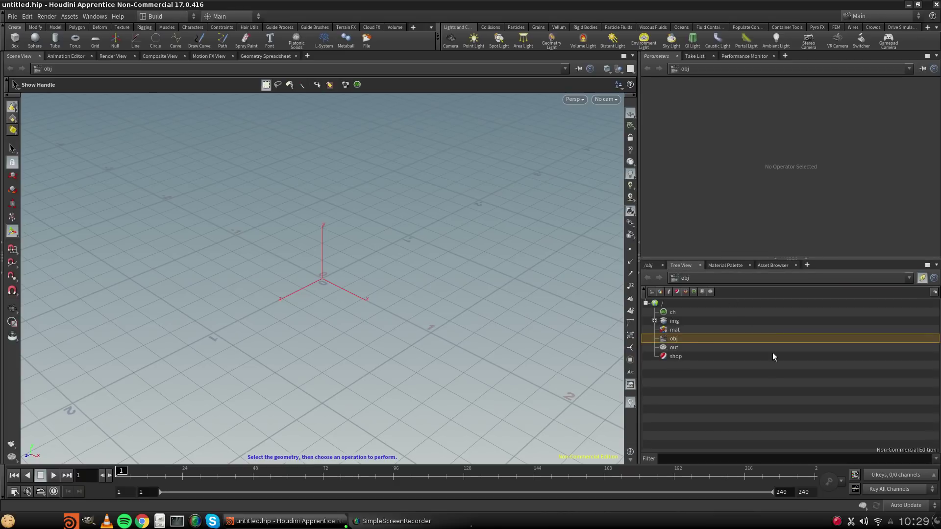
click(655, 321)
click(654, 321)
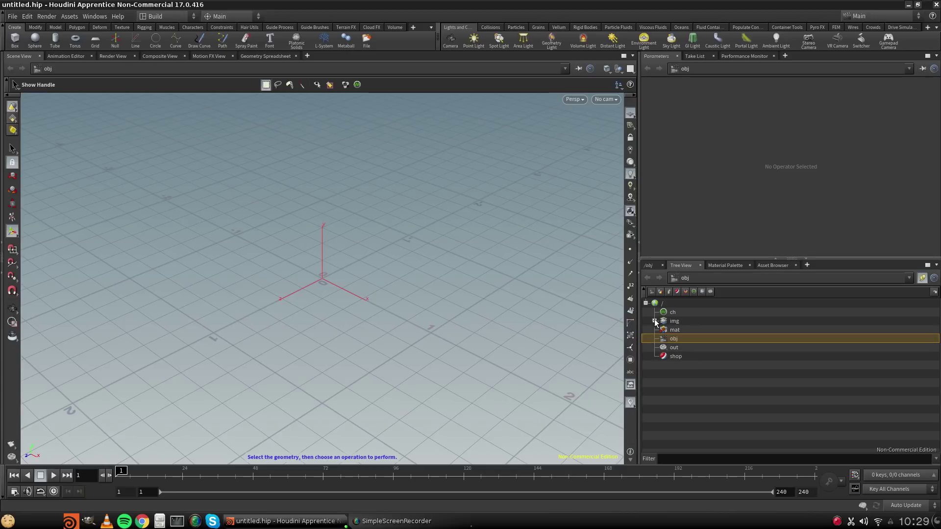
click(672, 346)
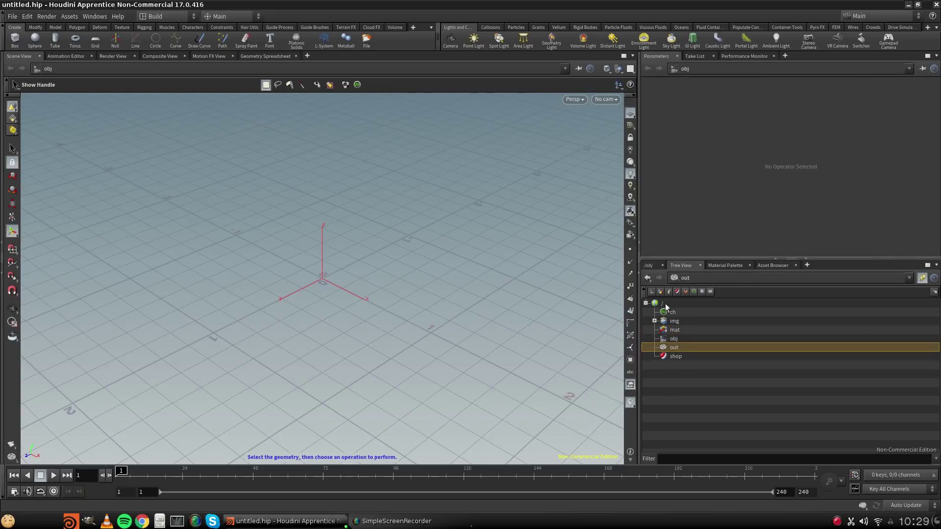
click(648, 265)
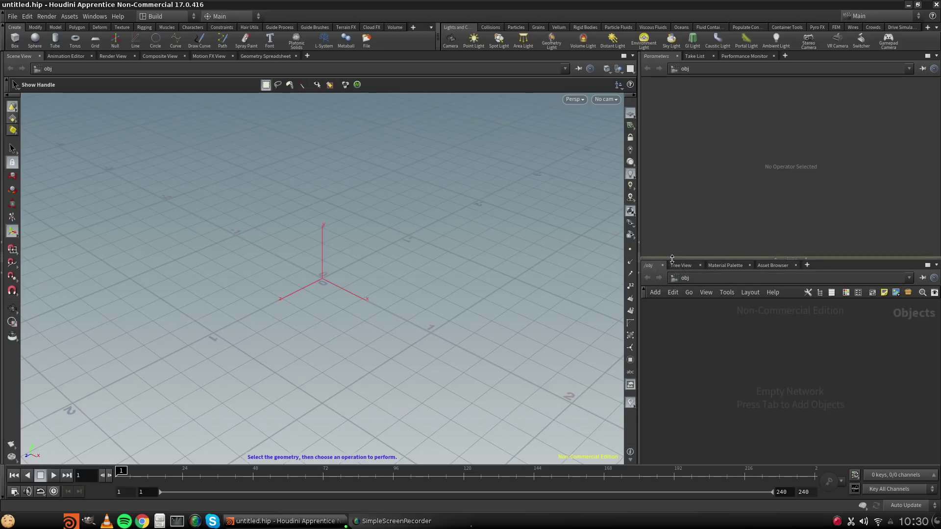
Switch the network editor to the shop network and check the list of other networks and its Contents.
click(700, 275)
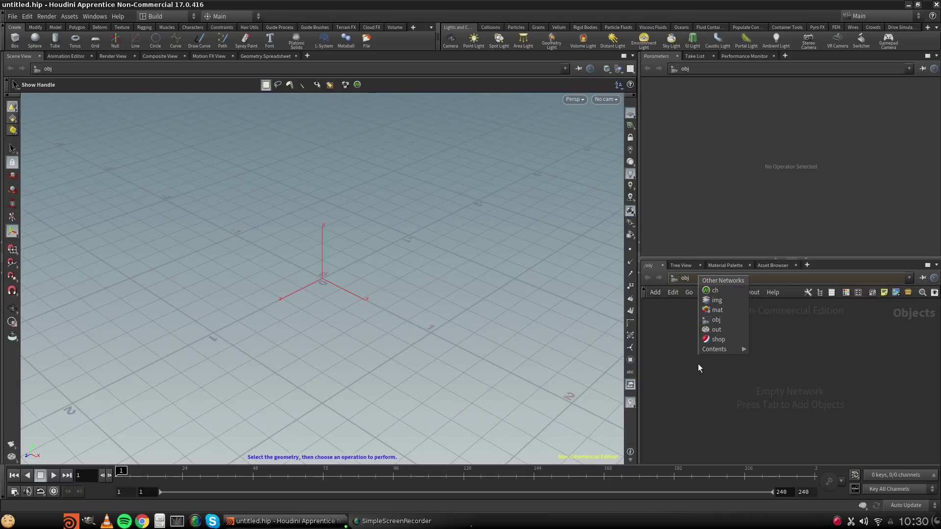
click(719, 340)
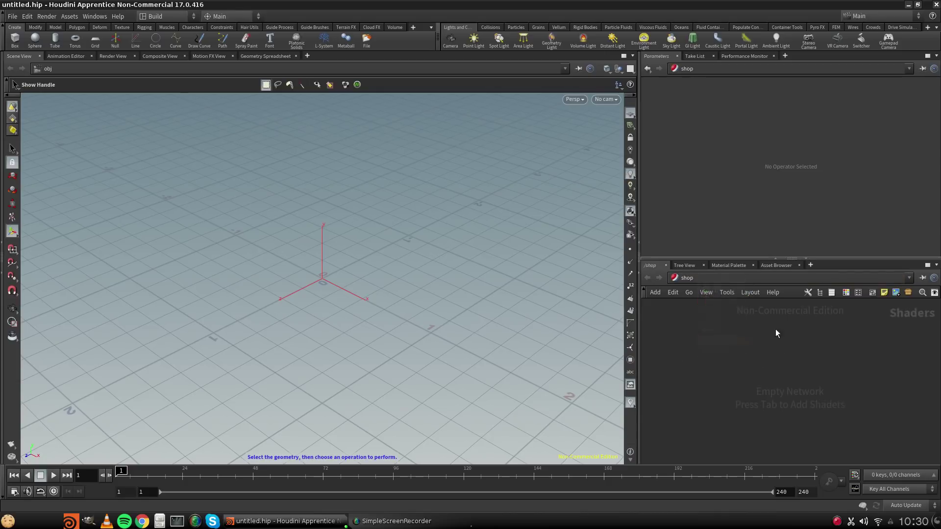
click(699, 281)
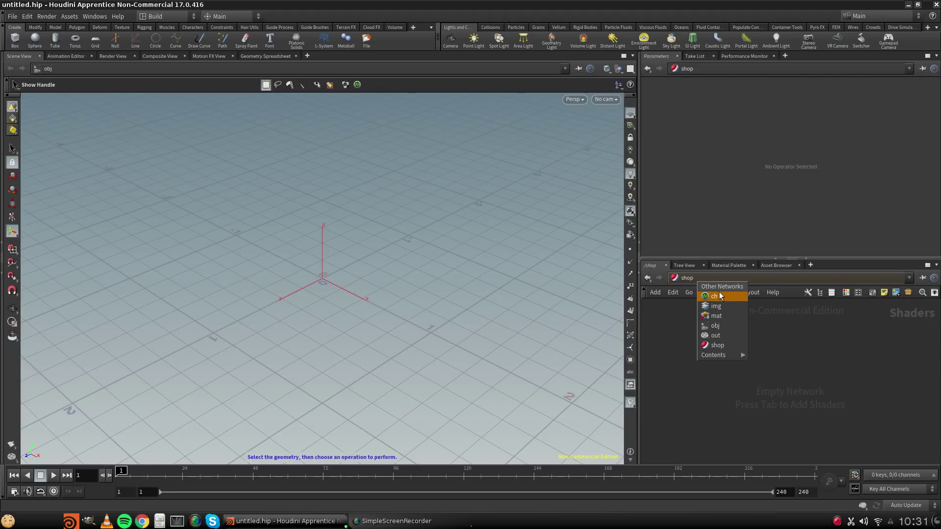
mouse_move(725, 355)
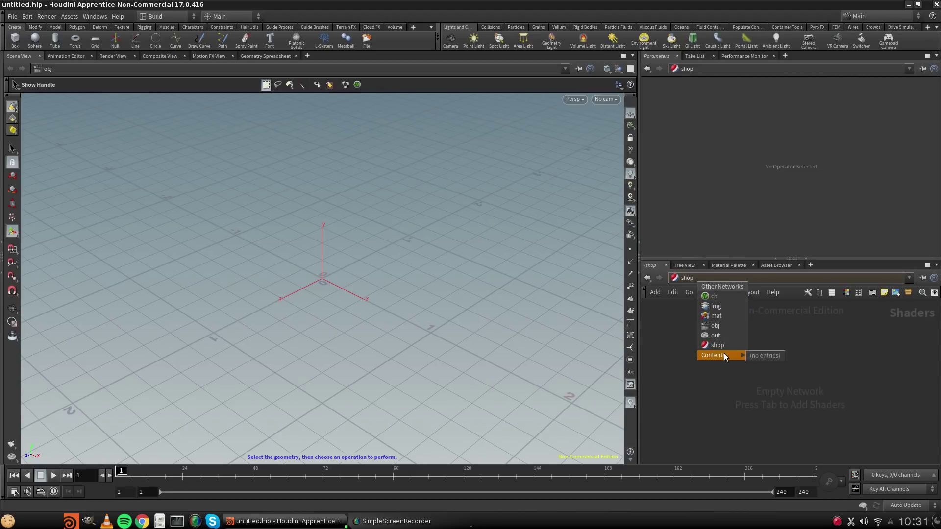
click(680, 335)
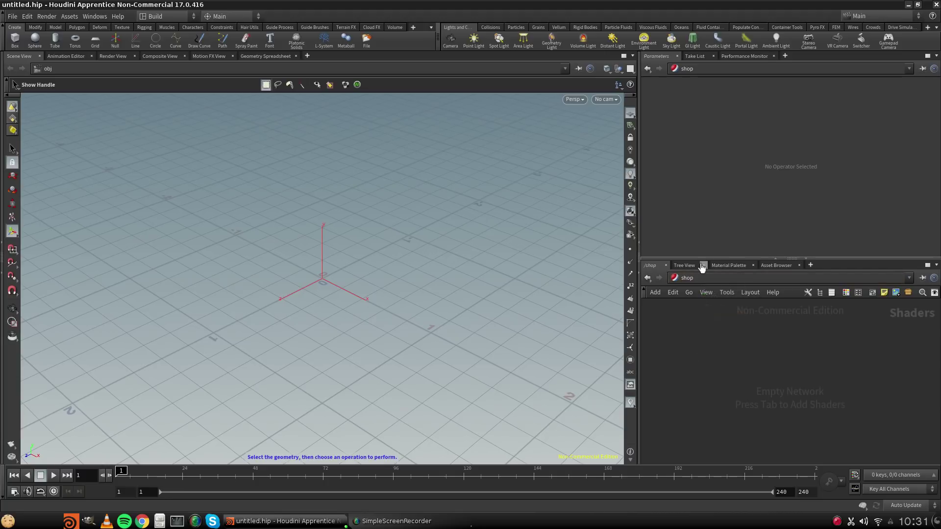
Return the network editor from shop to the obj network.
click(699, 279)
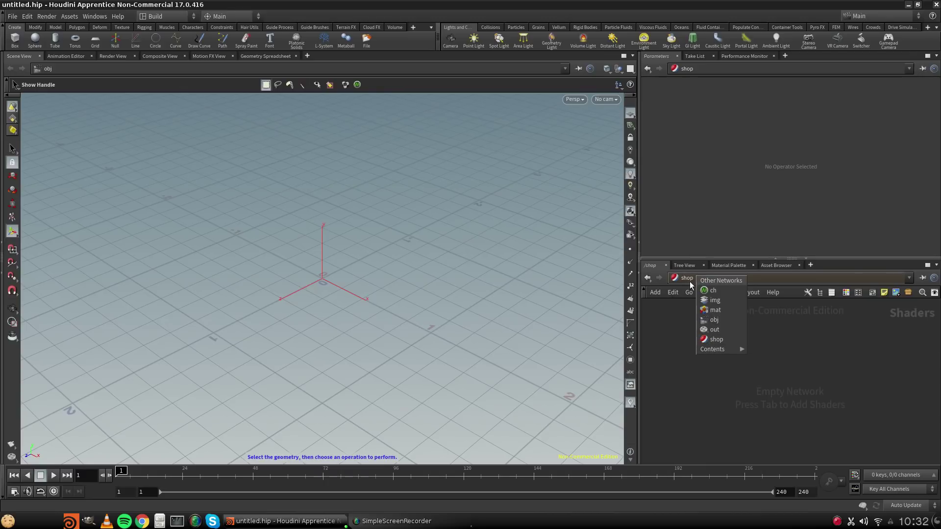
click(710, 280)
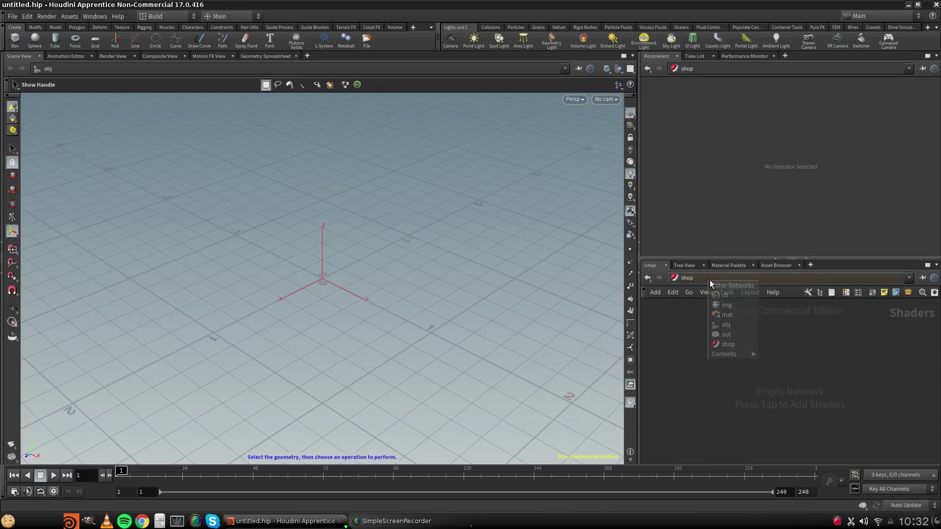
click(739, 324)
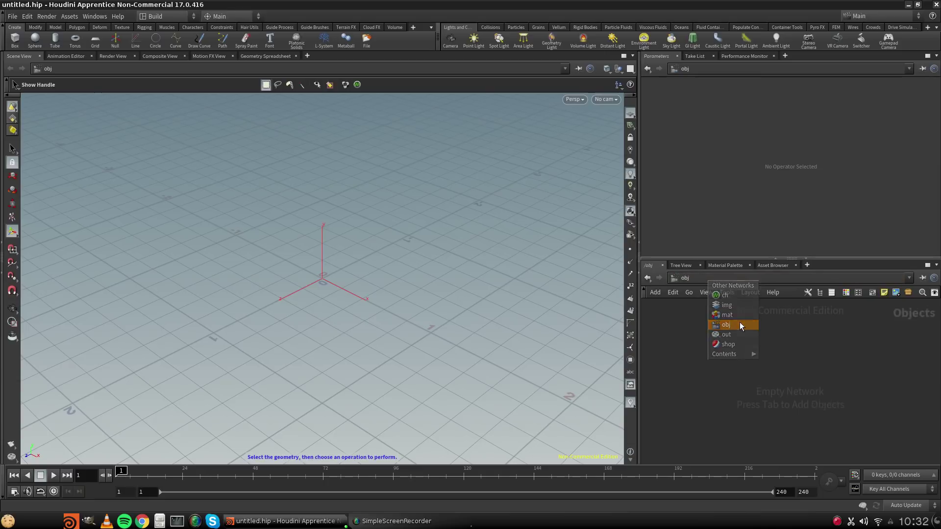
click(692, 277)
click(709, 322)
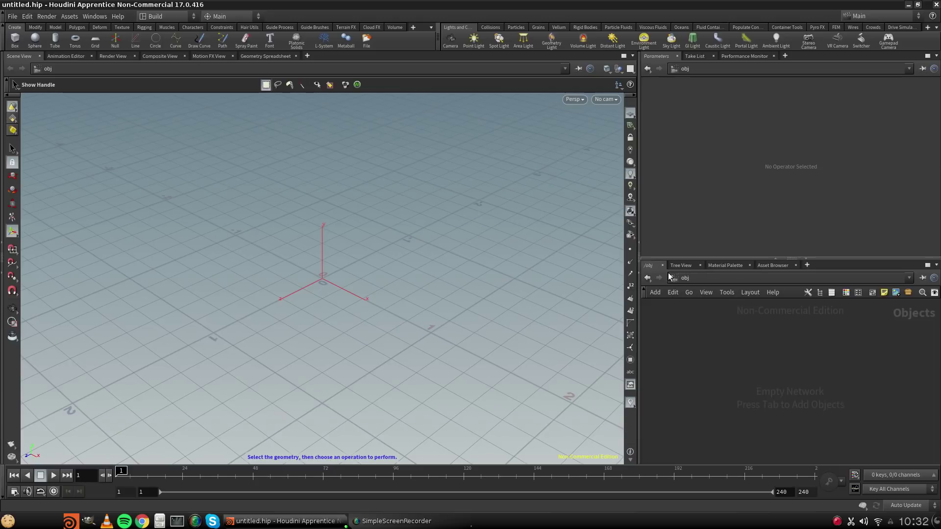
Switch the network editor to the mat network and return it to the obj network.
click(690, 278)
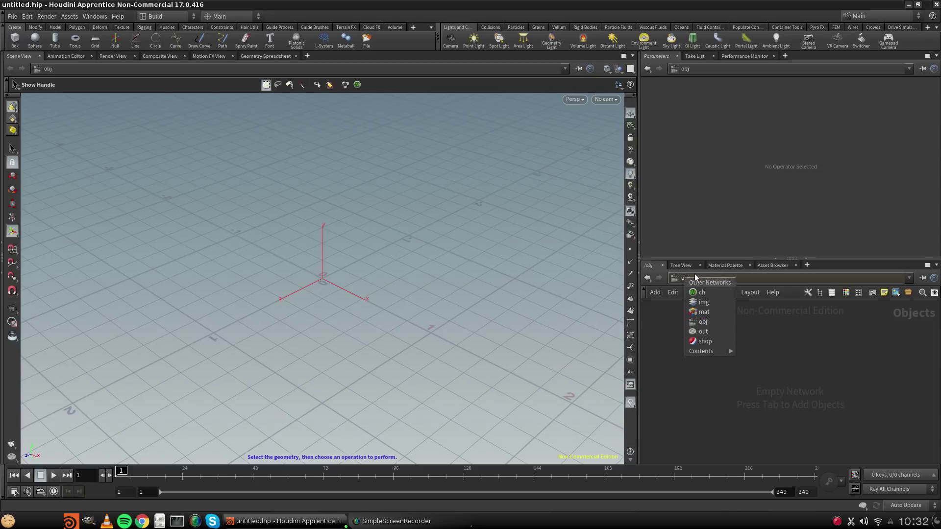
click(692, 278)
click(692, 277)
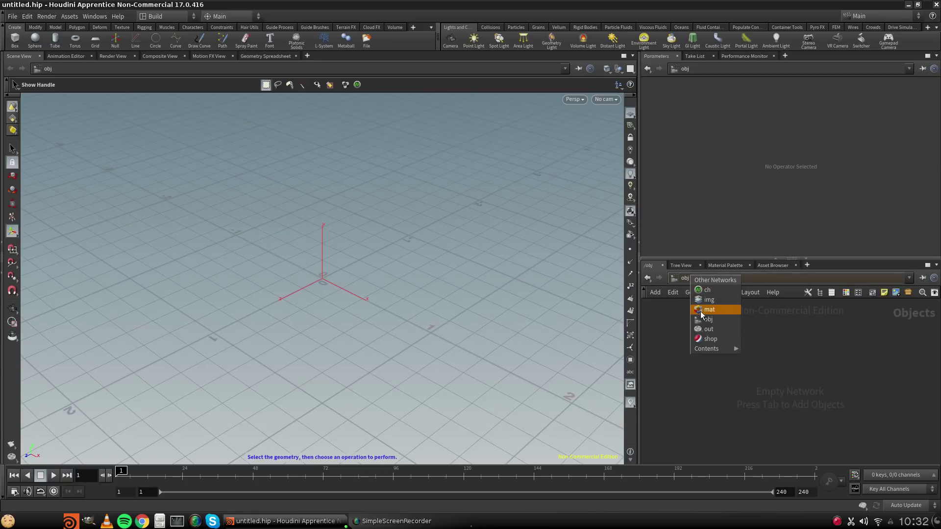
click(701, 312)
click(704, 277)
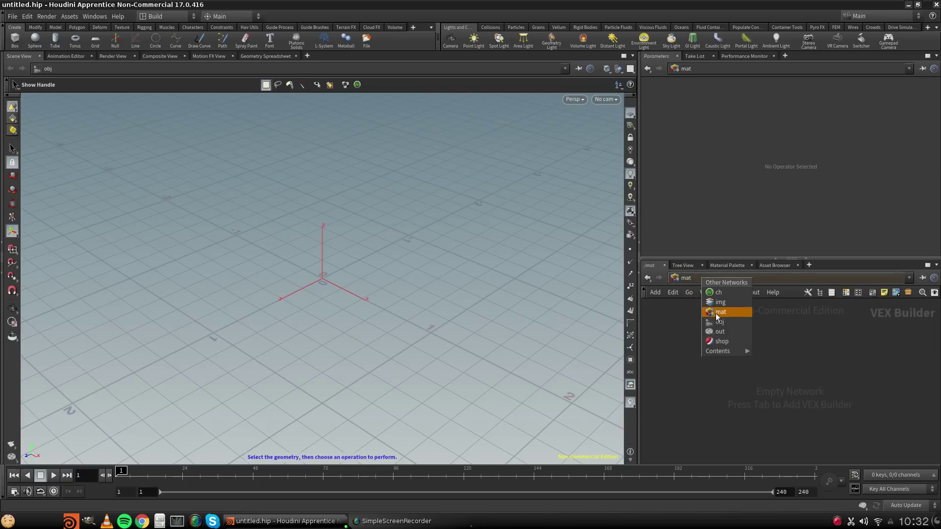
click(728, 320)
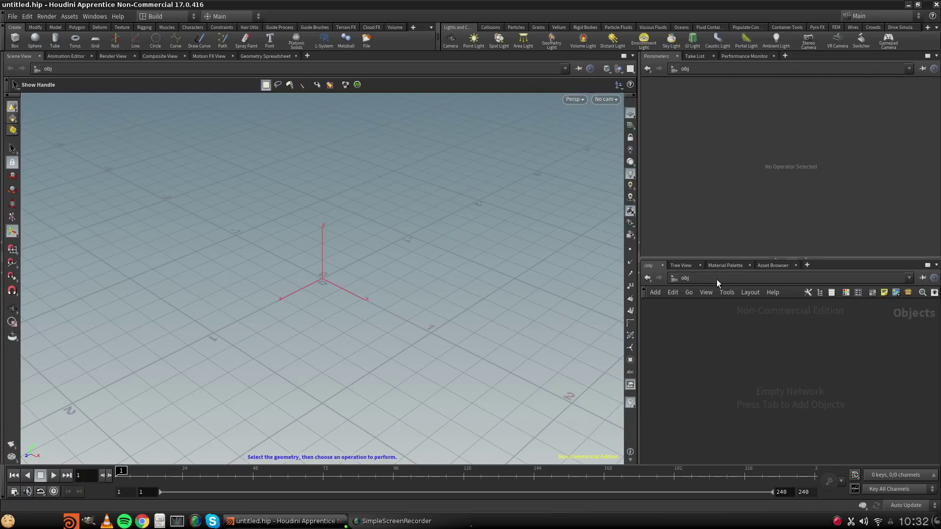
Switch to Google Chrome, dismissing the wallet password request, and open the Three D Scans site from the Houdini bookmarks.
key(Tab)
click(147, 520)
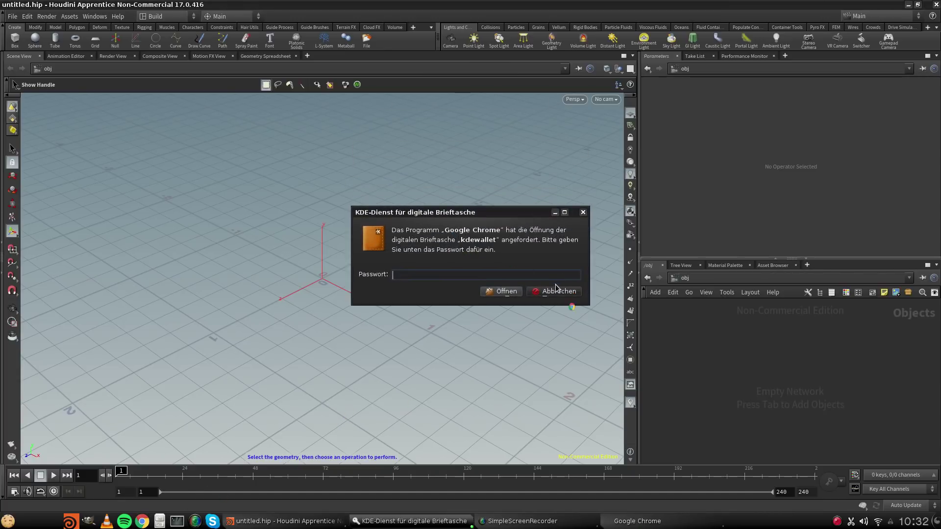
click(556, 288)
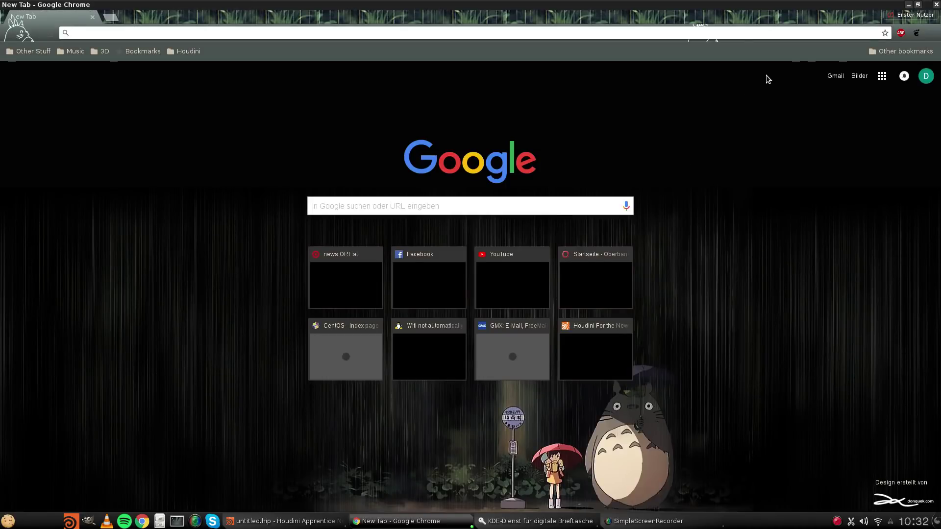
click(934, 32)
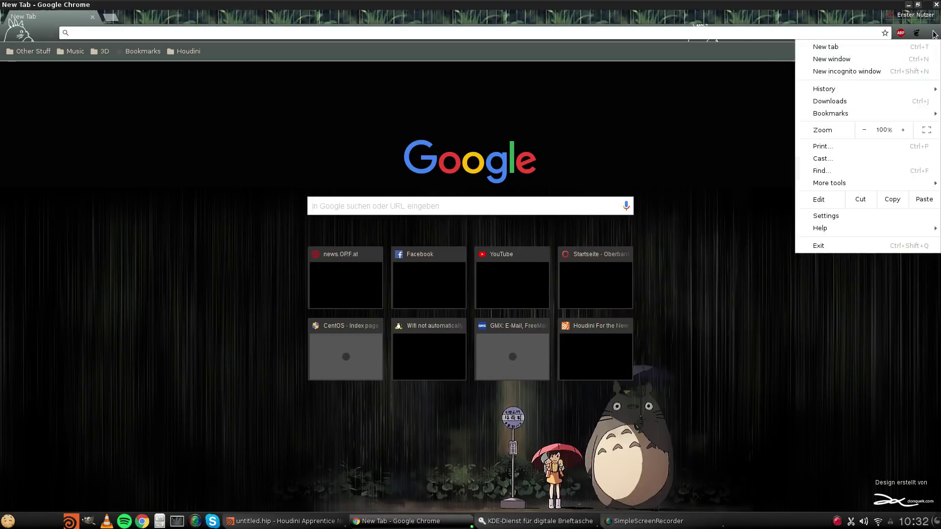
mouse_move(880, 112)
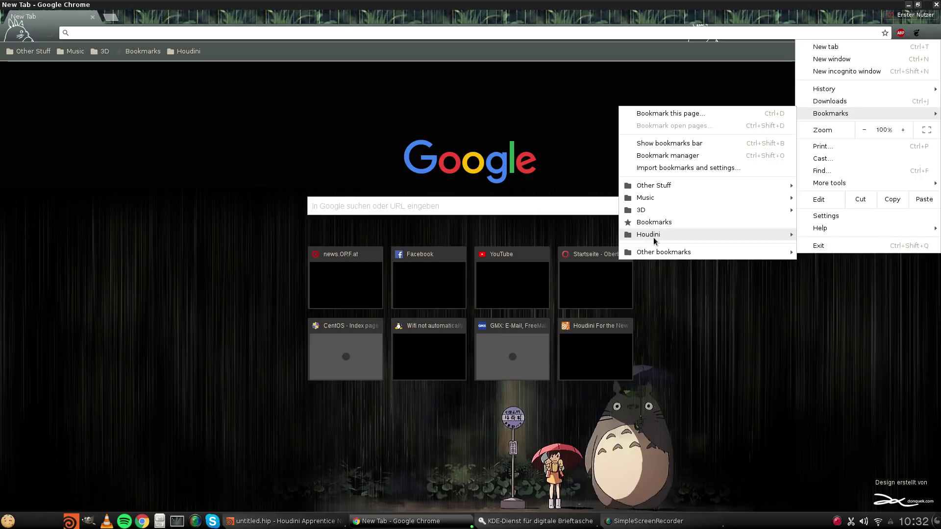
mouse_move(654, 237)
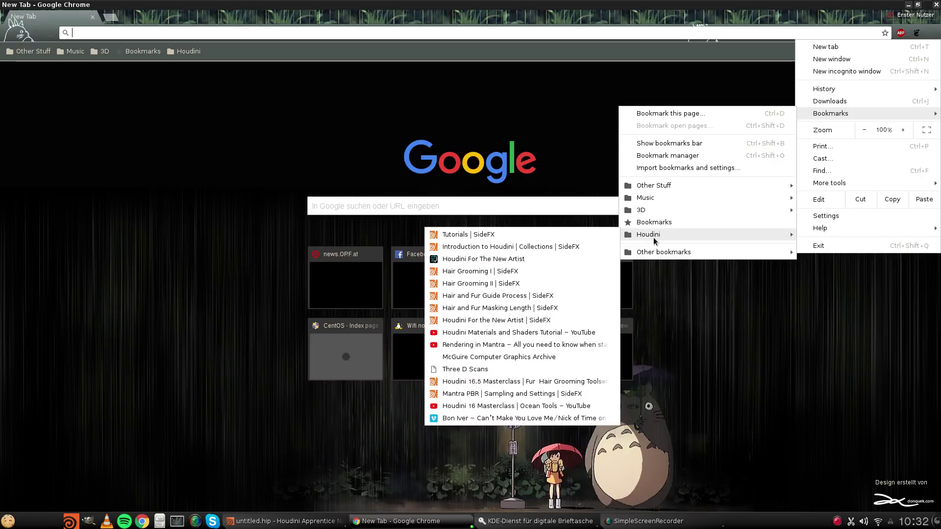
click(469, 370)
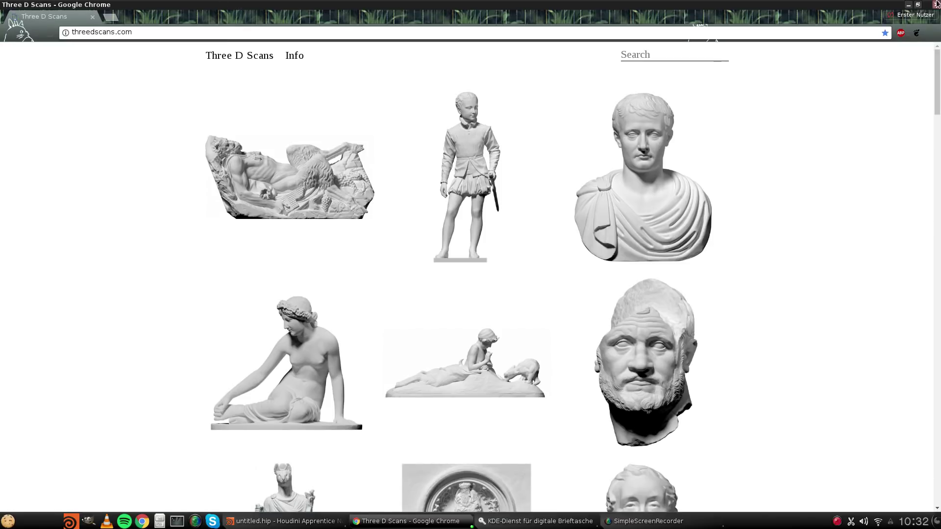
Open the McGuire Computer Graphics Archive from the Houdini bookmarks in the current browser tab.
click(934, 33)
mouse_move(843, 114)
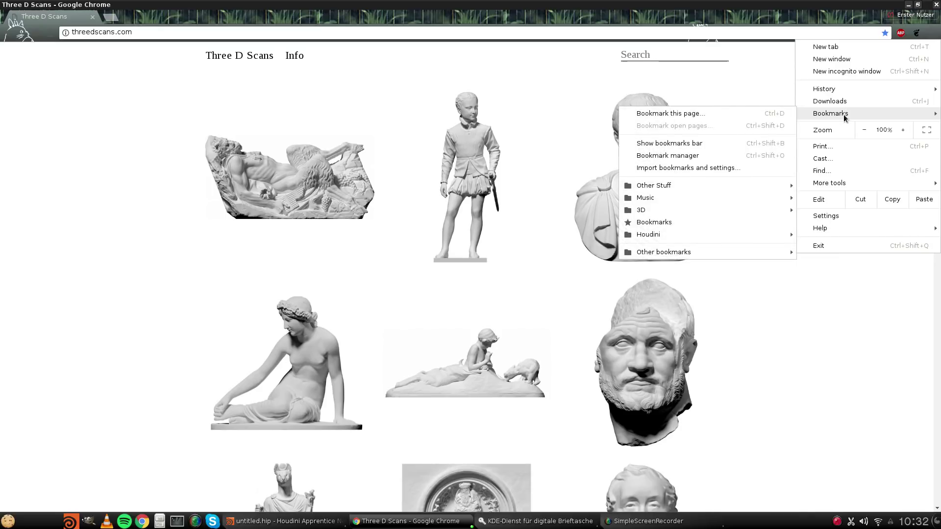
mouse_move(662, 236)
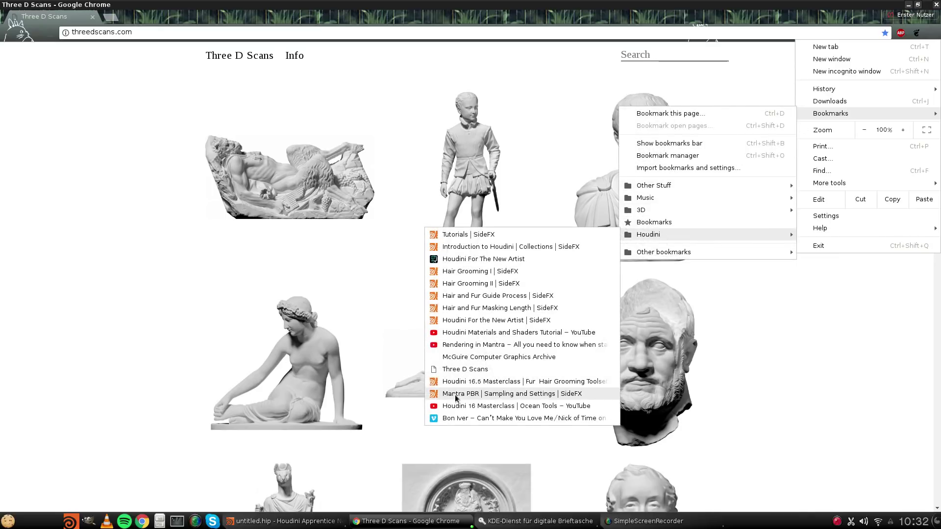
click(478, 357)
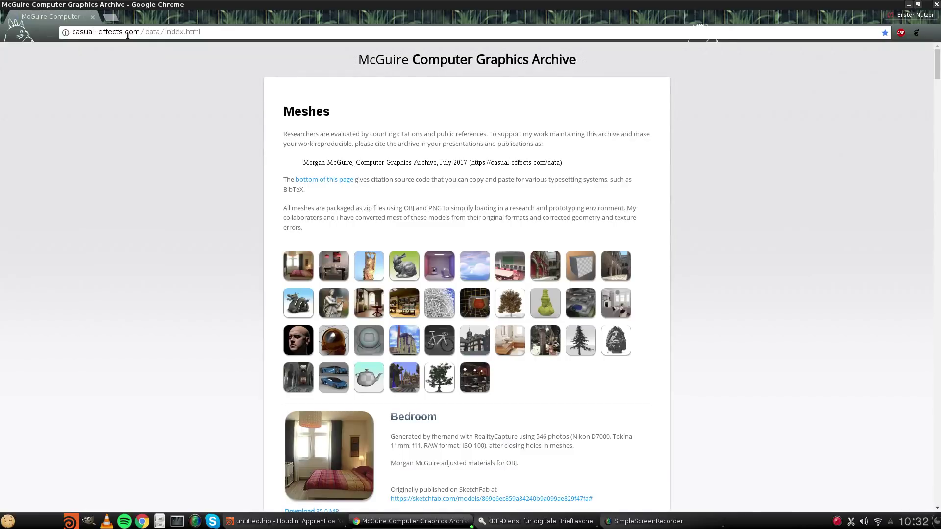
Duplicate the McGuire Computer Graphics Archive tab and go back to Three D Scans in the duplicate.
right_click(35, 18)
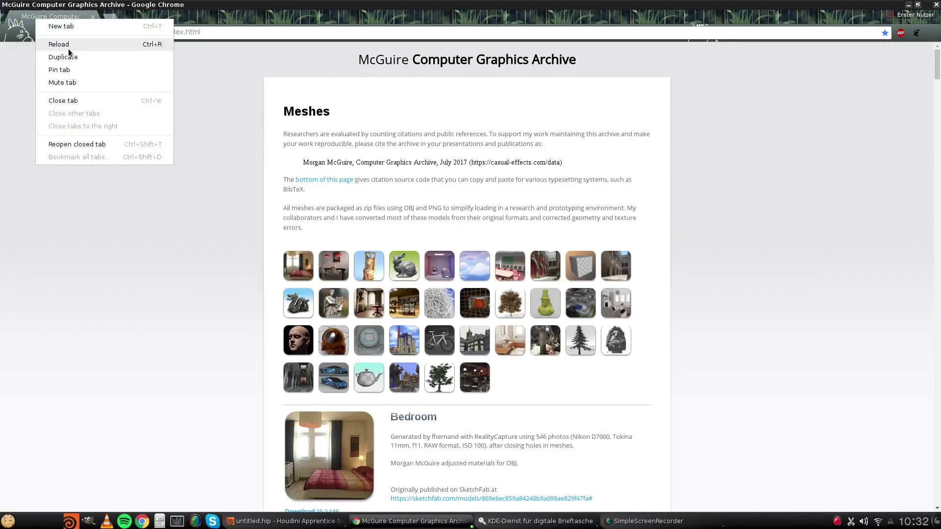
click(67, 57)
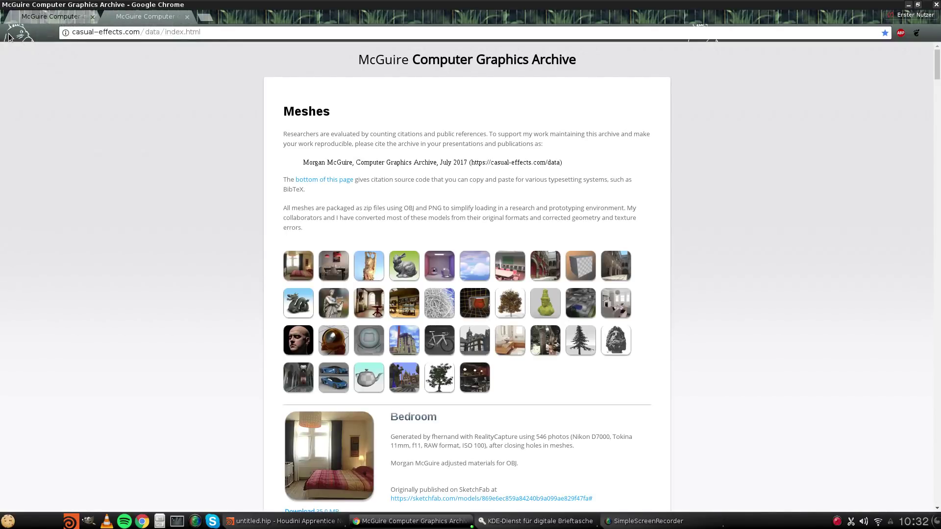
click(9, 38)
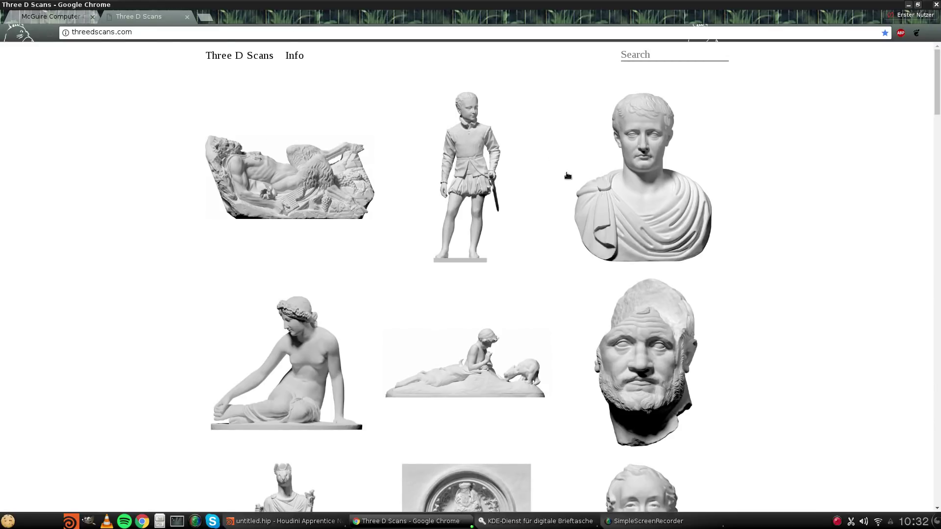
Browse the Three D Scans gallery to examine the available sculpture, animal and relief scans.
scroll(444, 277, down, 3)
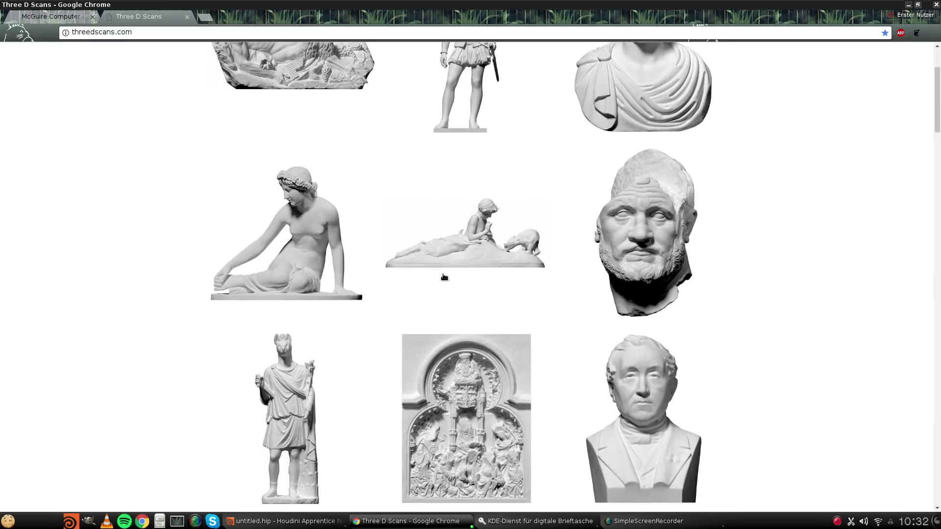
scroll(460, 283, down, 5)
scroll(498, 269, down, 2)
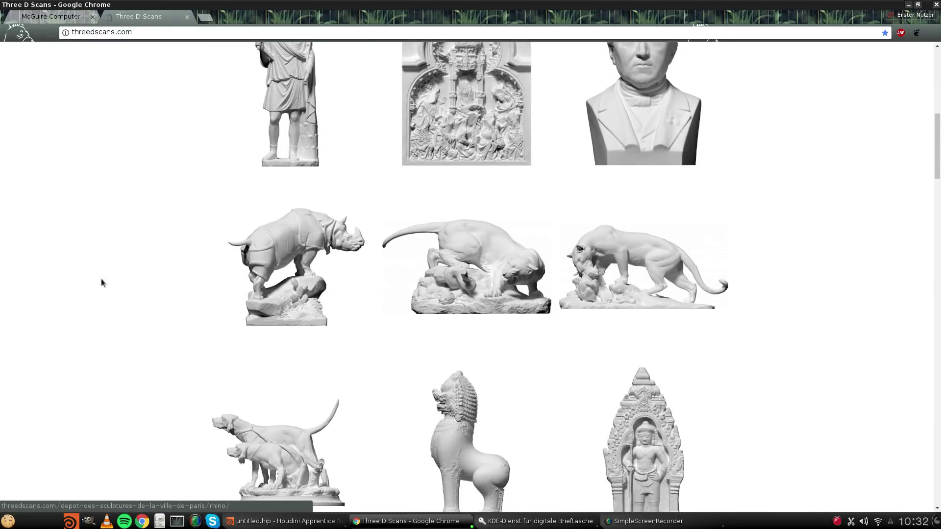
scroll(480, 322, up, 4)
scroll(622, 305, down, 4)
scroll(305, 277, down, 2)
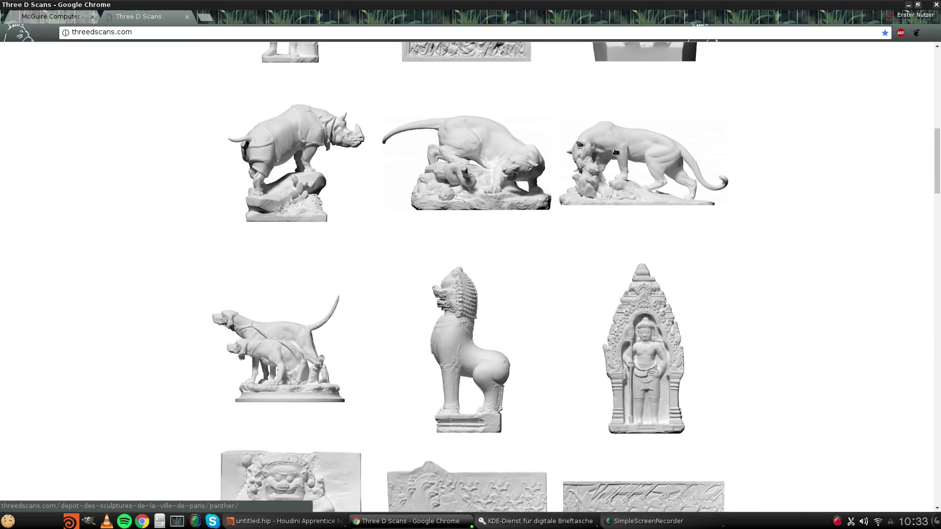
scroll(436, 157, down, 3)
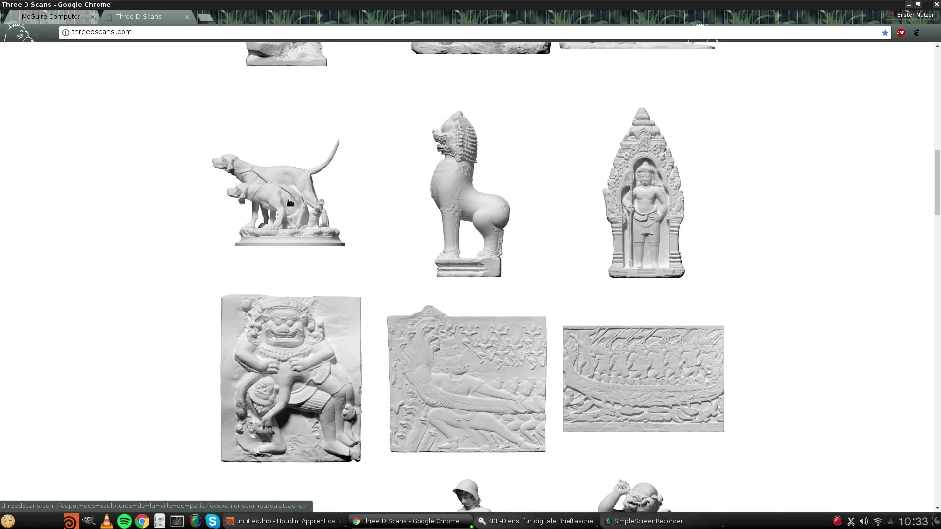
scroll(289, 202, down, 8)
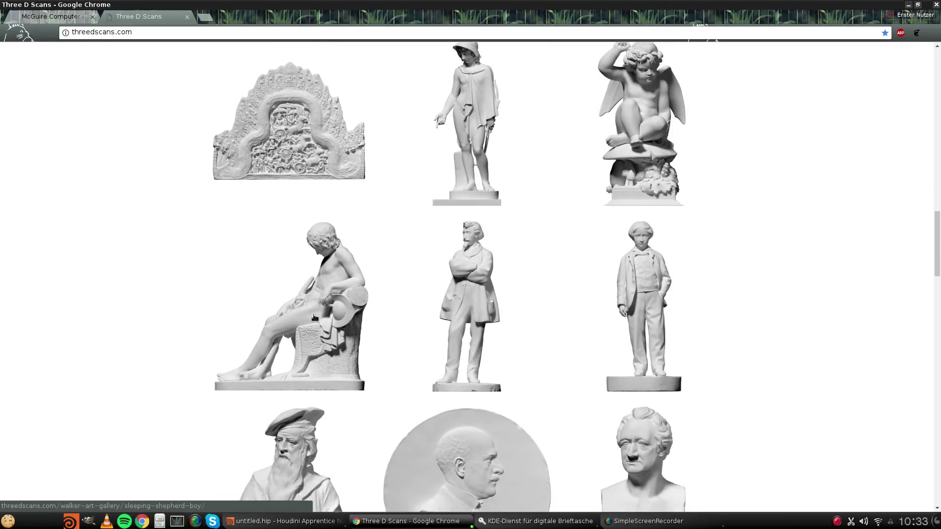
scroll(315, 317, down, 9)
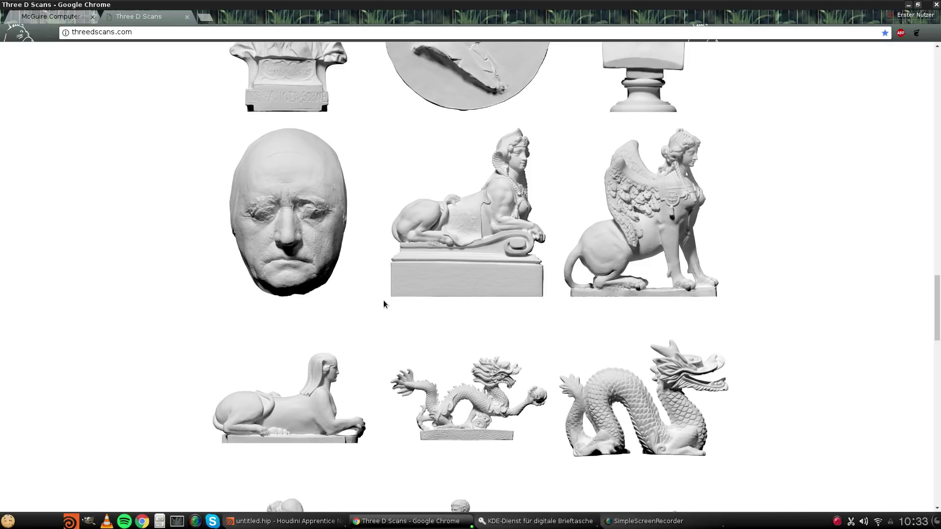
scroll(383, 301, down, 7)
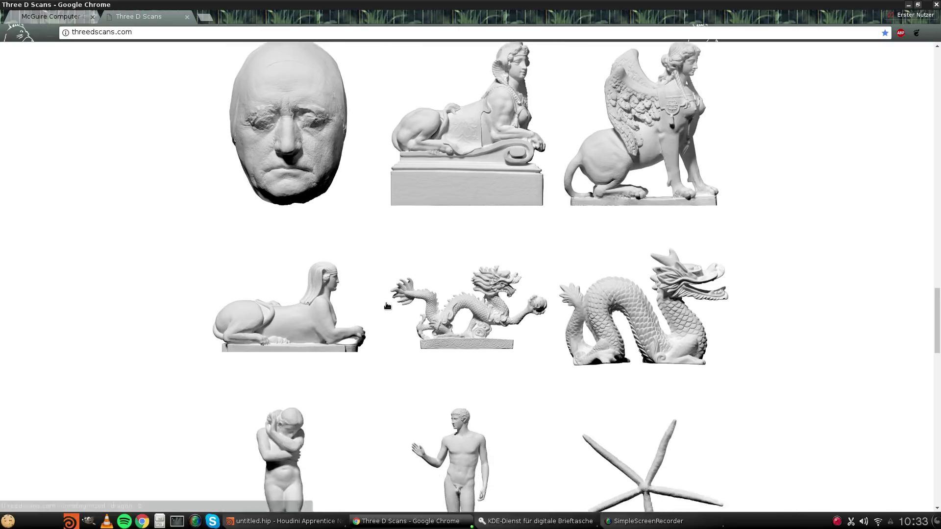
scroll(367, 244, down, 14)
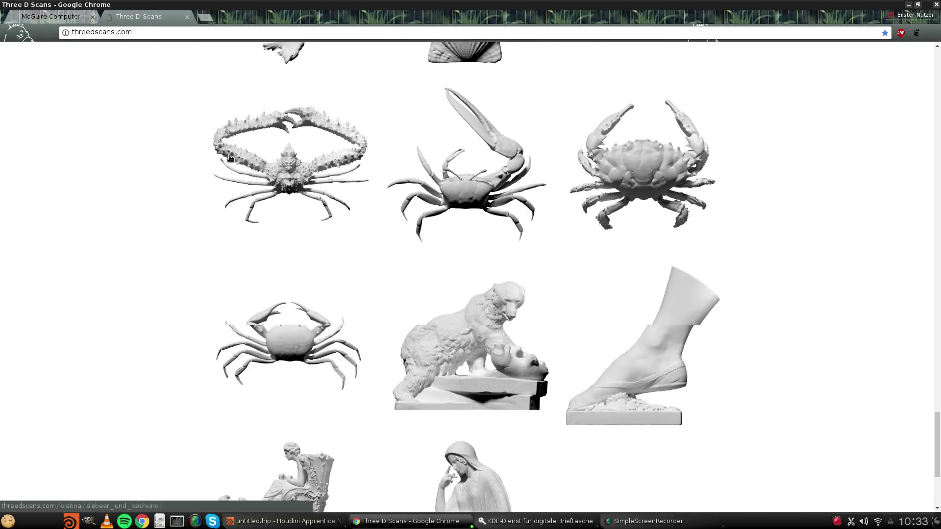
Examine the downloadable meshes and their details in the McGuire Computer Graphics Archive, and return to the Three D Scans page.
click(38, 16)
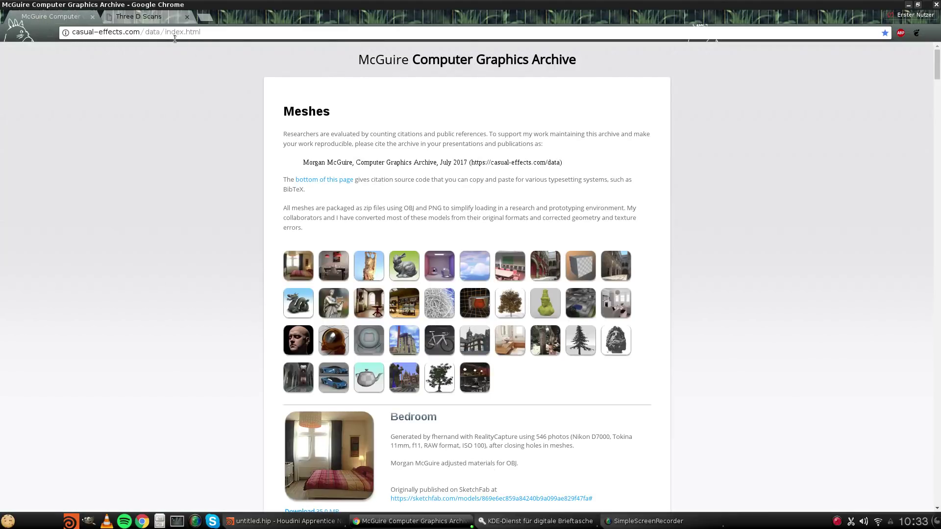
scroll(337, 237, down, 10)
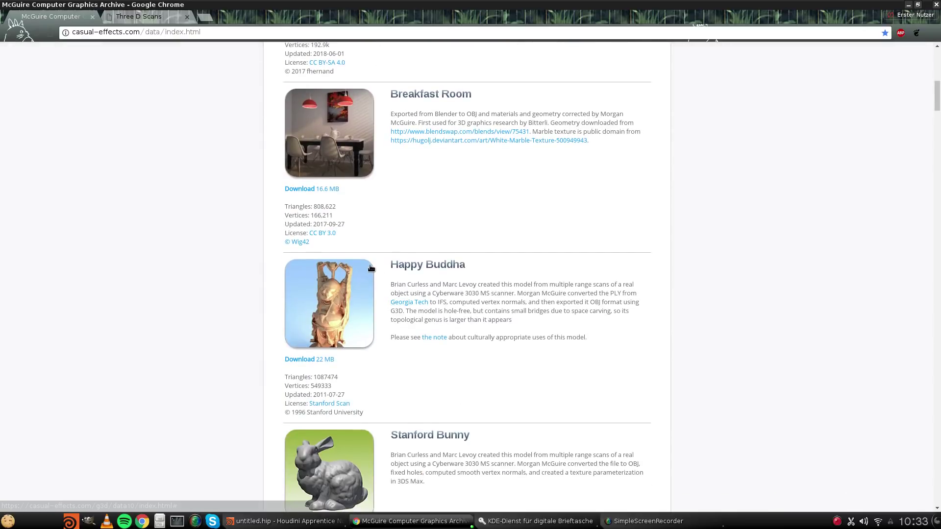
scroll(430, 269, down, 5)
scroll(322, 192, down, 11)
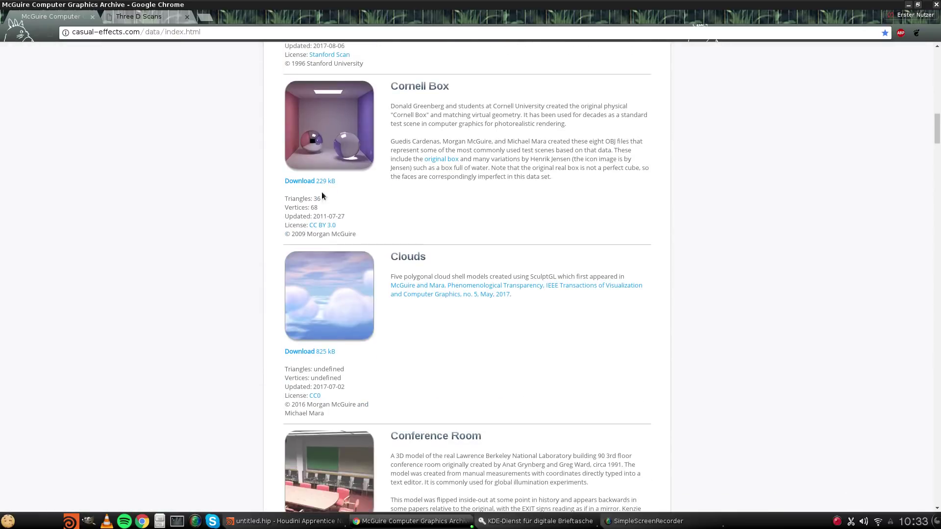
scroll(339, 239, down, 12)
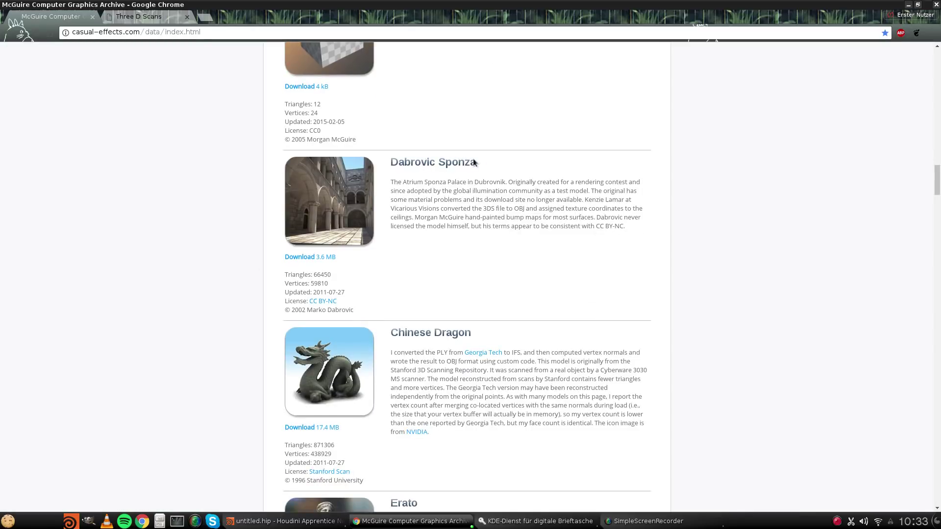
scroll(395, 221, down, 3)
scroll(421, 174, down, 9)
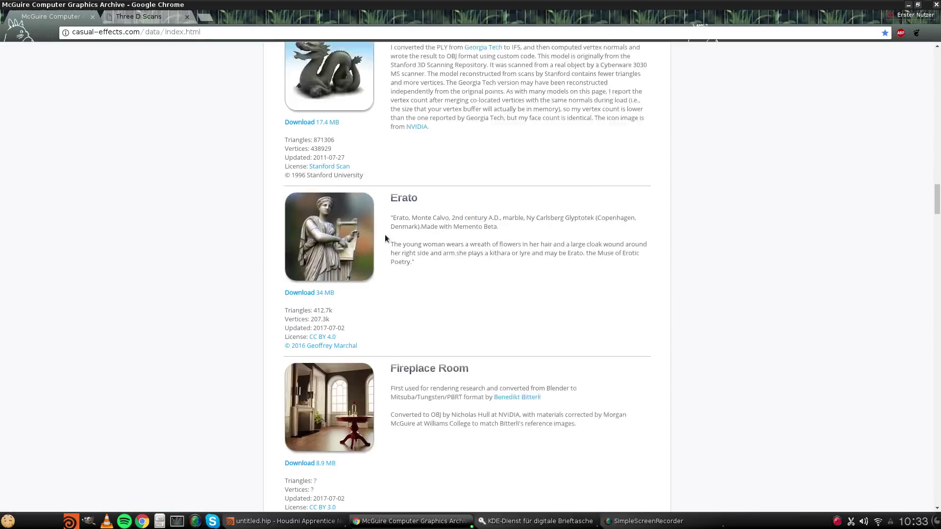
scroll(386, 259, down, 10)
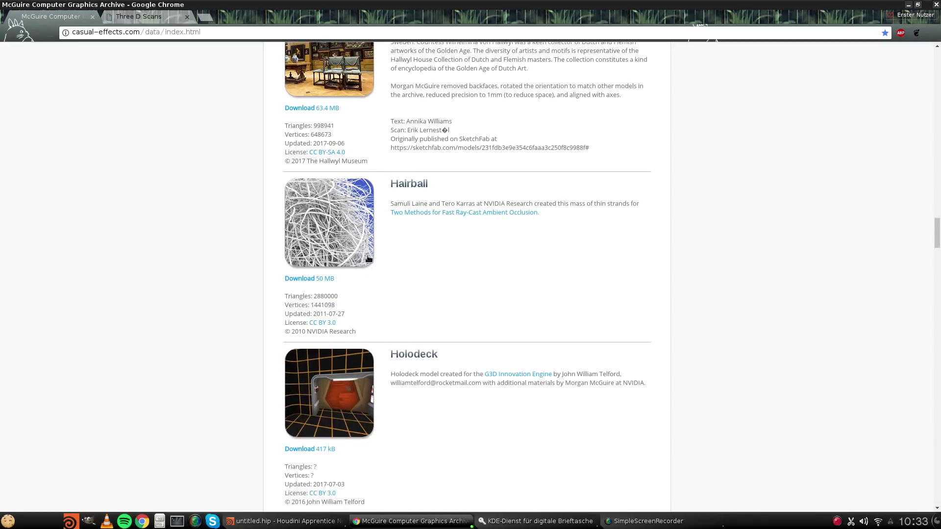
scroll(360, 262, down, 5)
scroll(392, 183, down, 10)
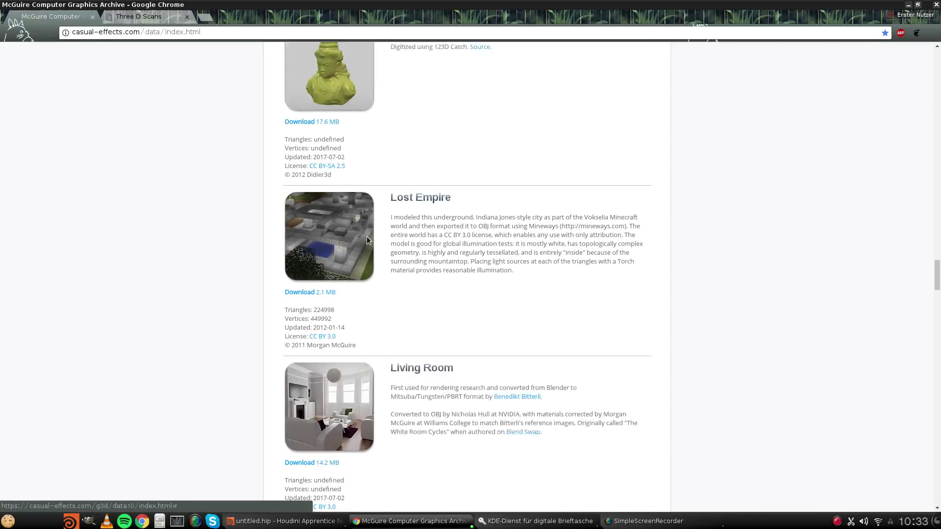
scroll(376, 266, down, 5)
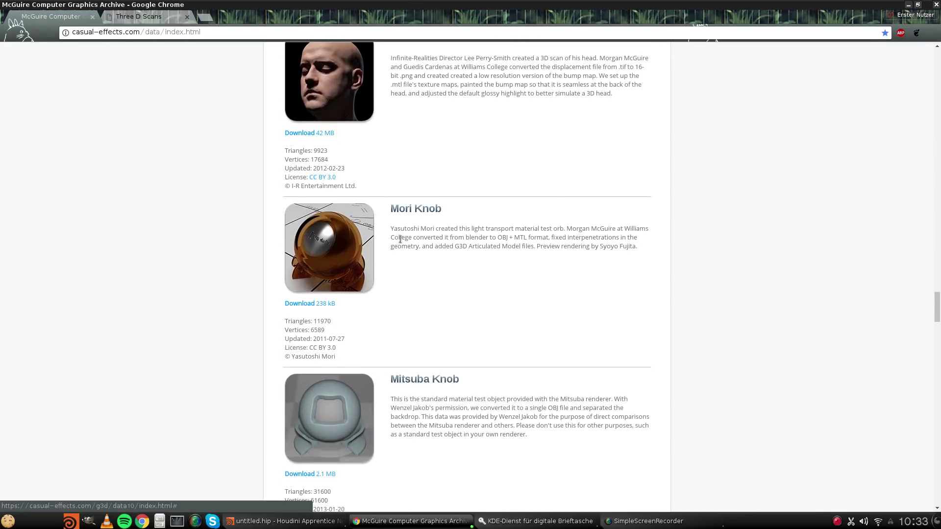
scroll(321, 225, down, 4)
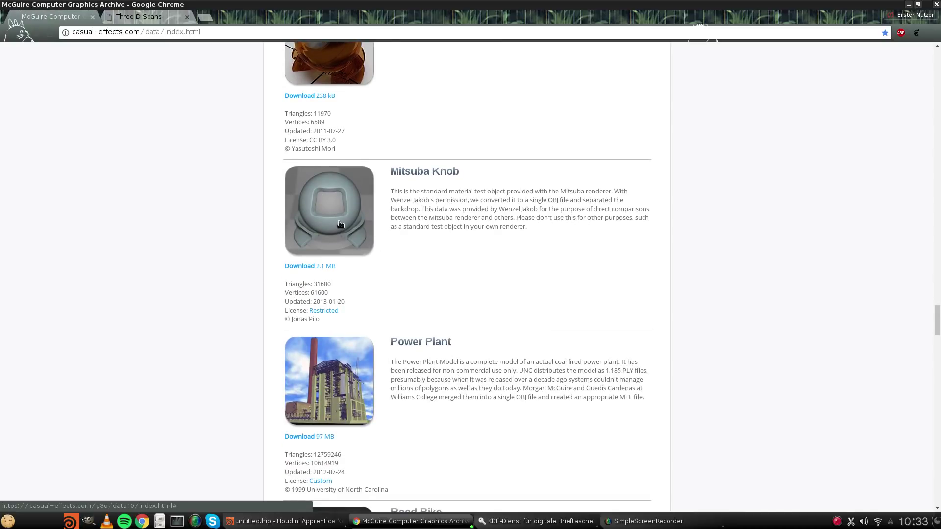
scroll(334, 232, down, 5)
scroll(334, 232, down, 9)
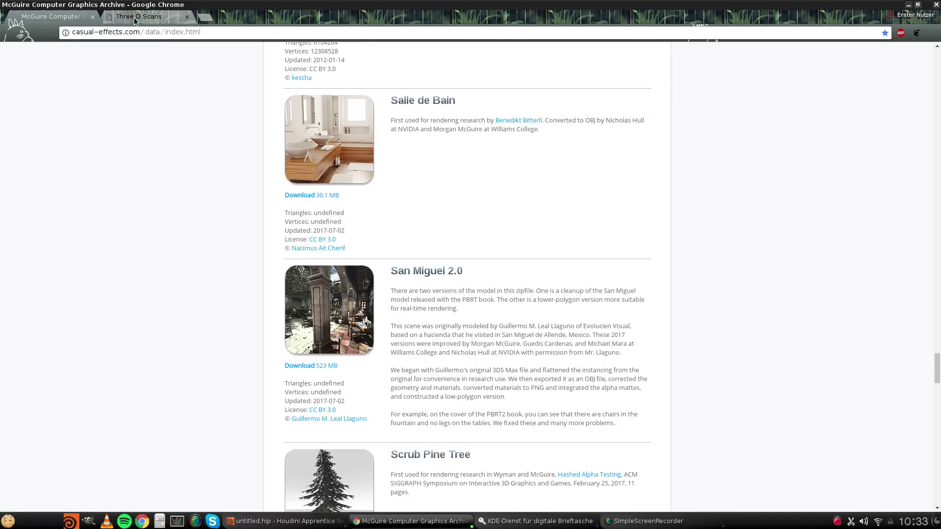
click(135, 19)
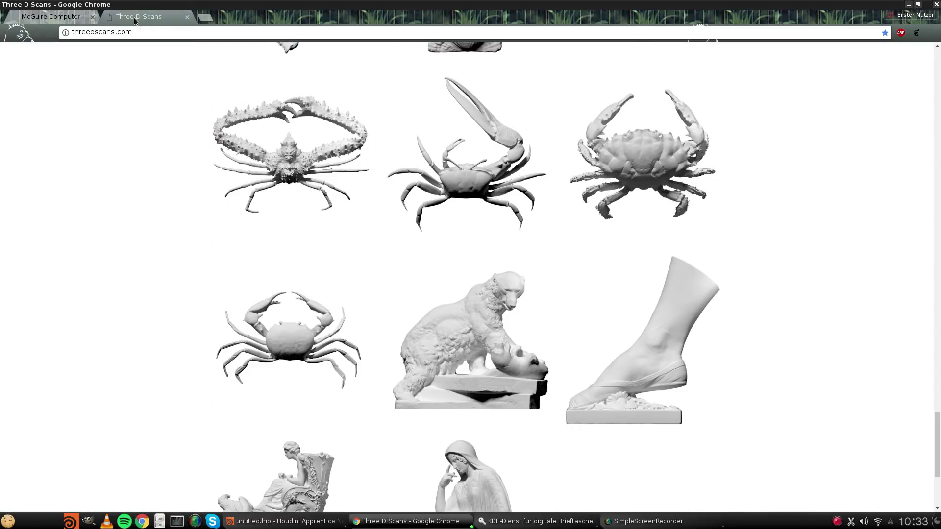
Return from the browser to Houdini and dismiss the KDE wallet password request without entering anything.
click(910, 5)
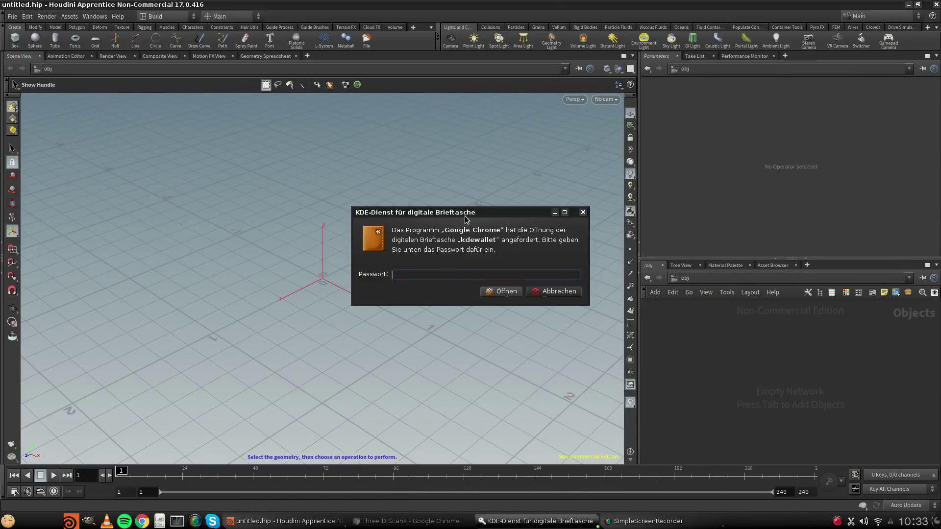
click(549, 292)
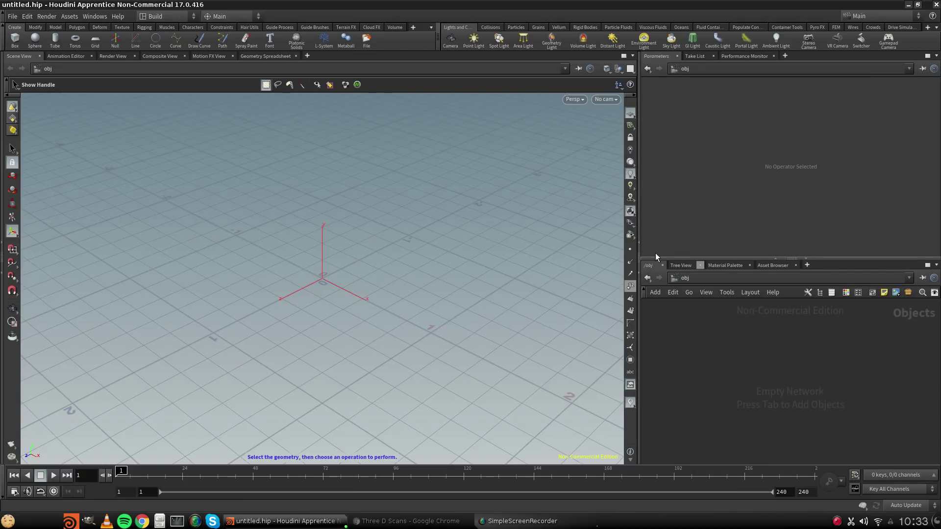
key(Tab)
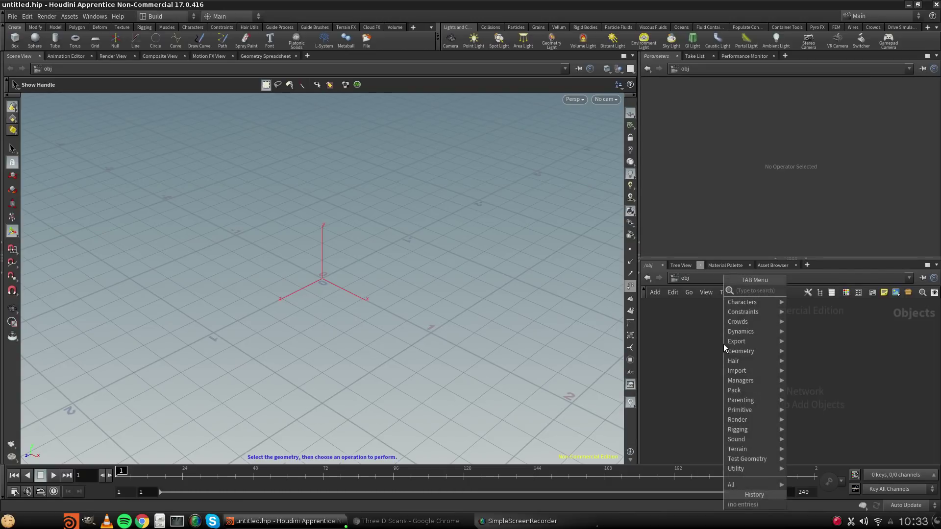
text(geo)
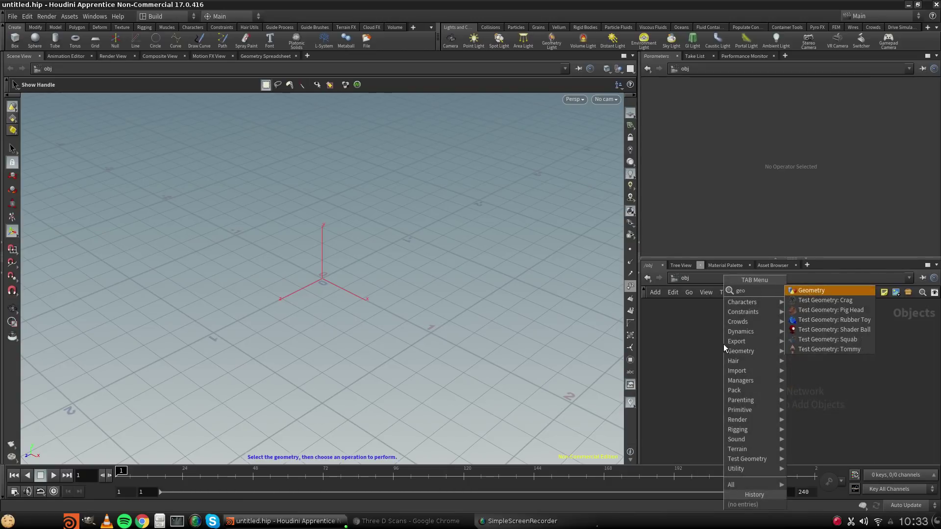
click(681, 362)
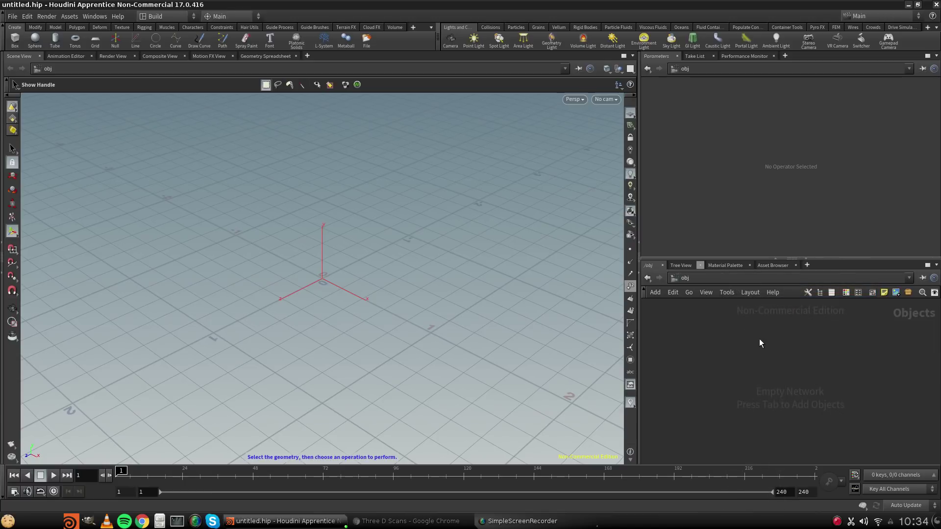
Add a Geometry node to the empty obj network and adjust its placement slightly.
key(Tab)
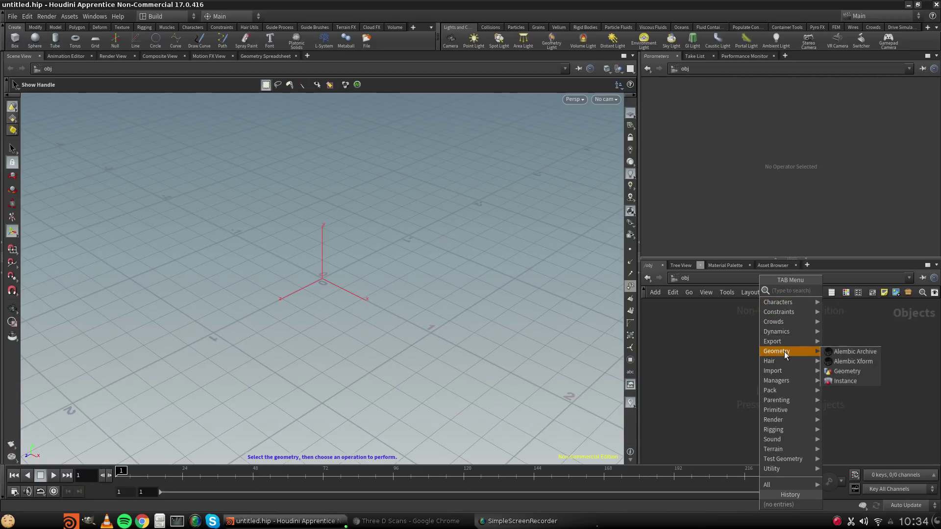
mouse_move(789, 352)
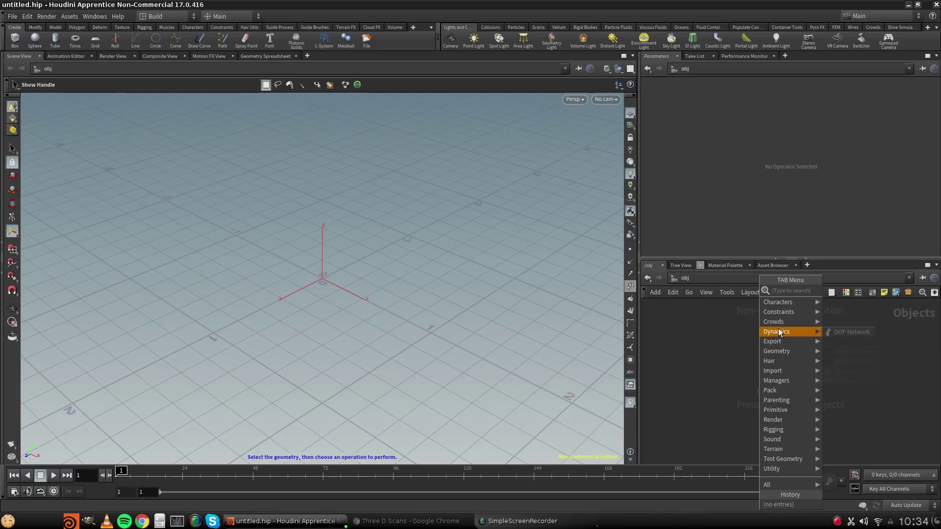
text(geo)
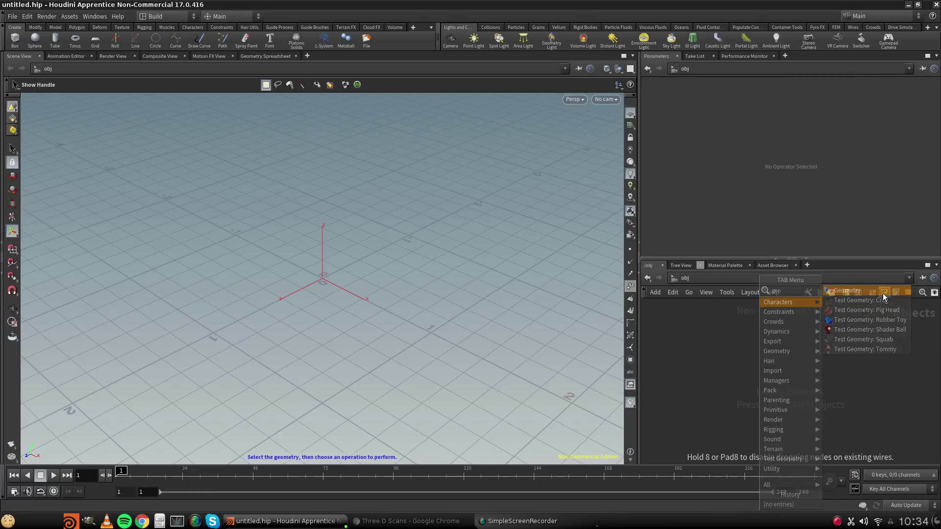
click(883, 292)
click(786, 363)
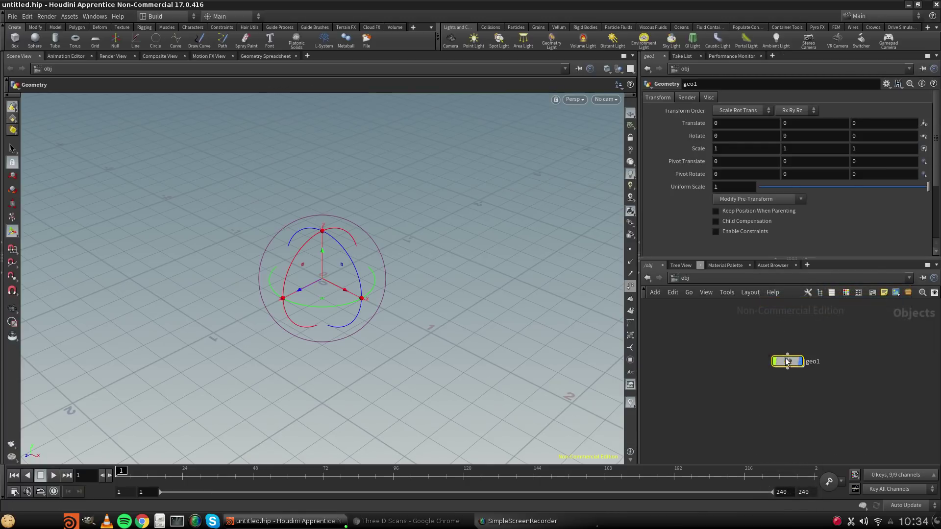
drag(803, 361, 808, 359)
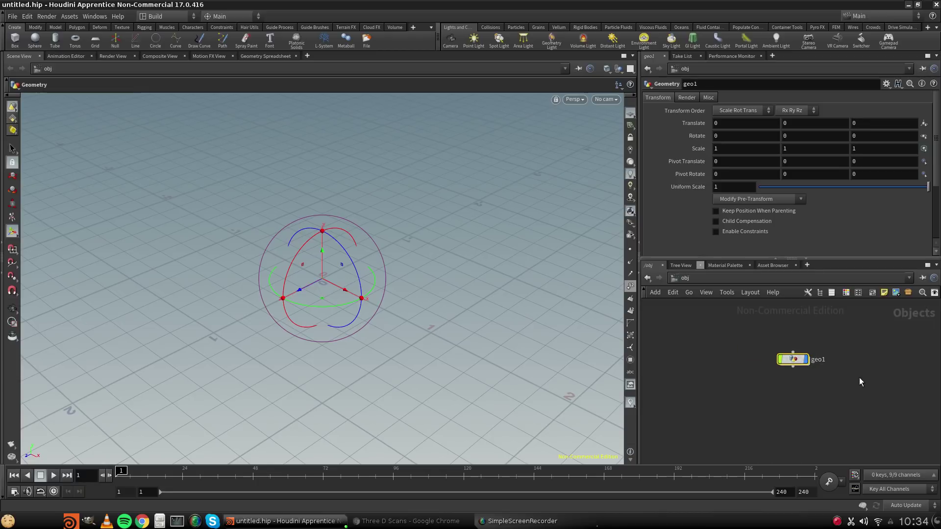
Enter the geometry object's network and place a File node in it.
scroll(860, 376, up, 5)
scroll(751, 360, down, 3)
middle_drag(775, 374, 835, 408)
mouse_move(785, 378)
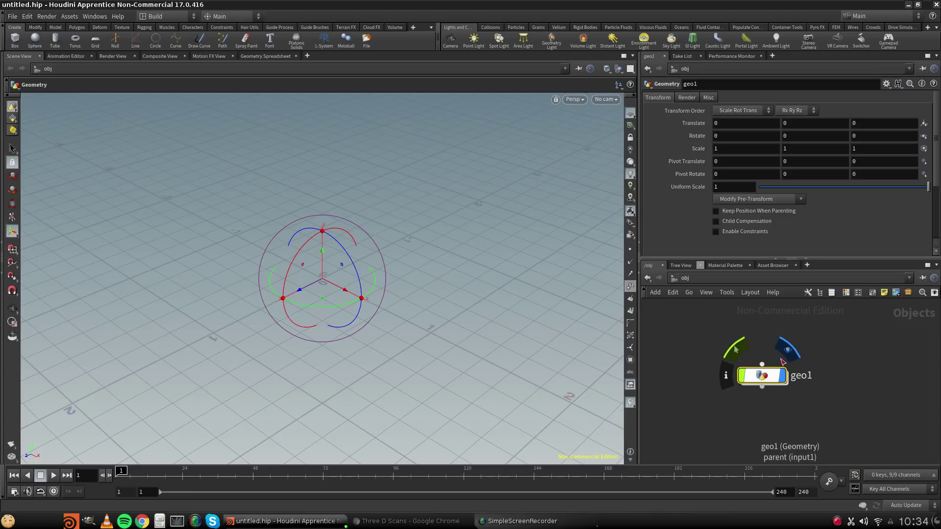
double_click(763, 377)
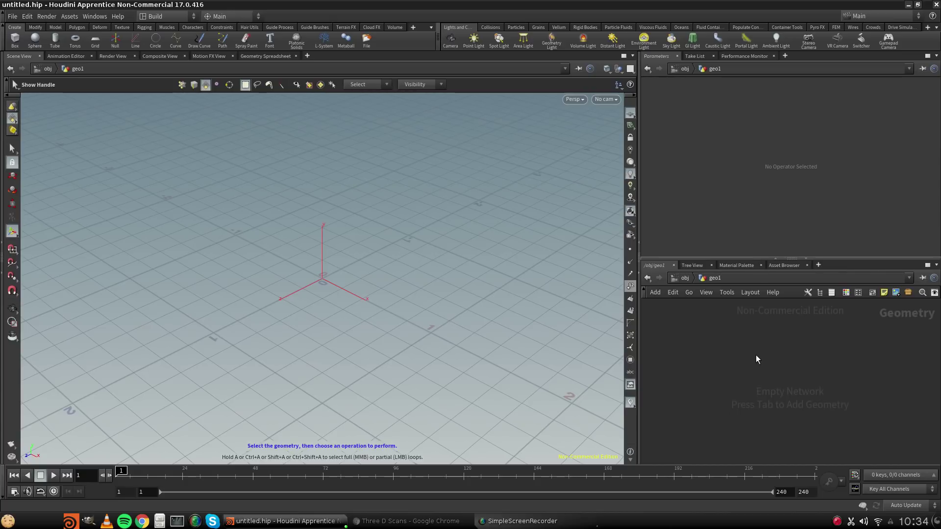
key(Tab)
mouse_move(768, 325)
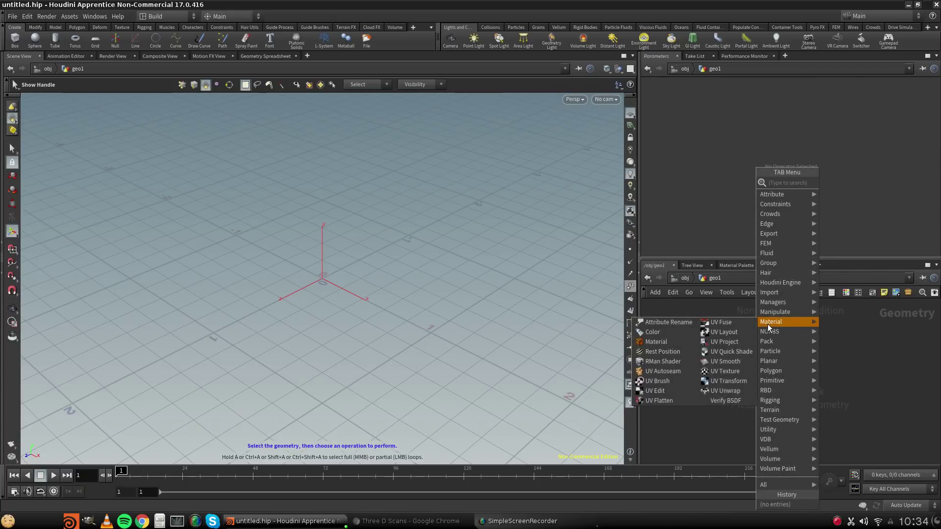
text(file)
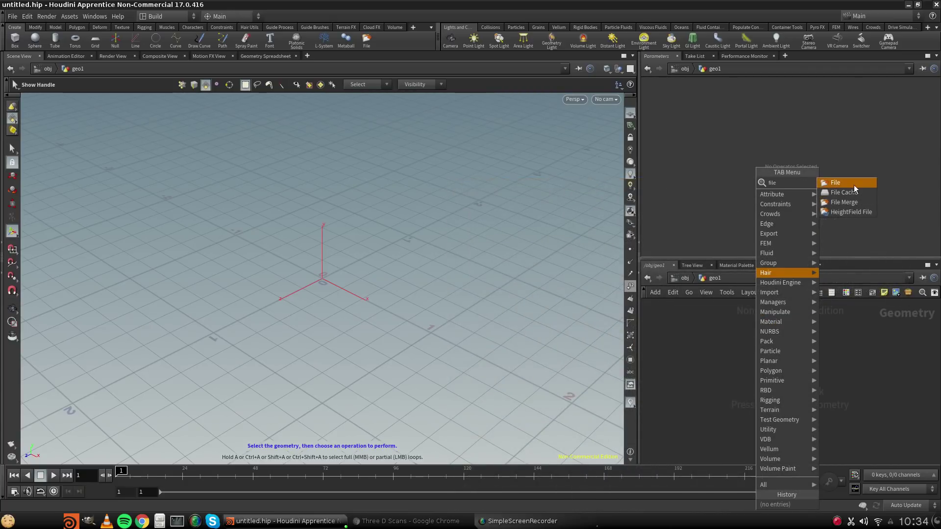
click(837, 184)
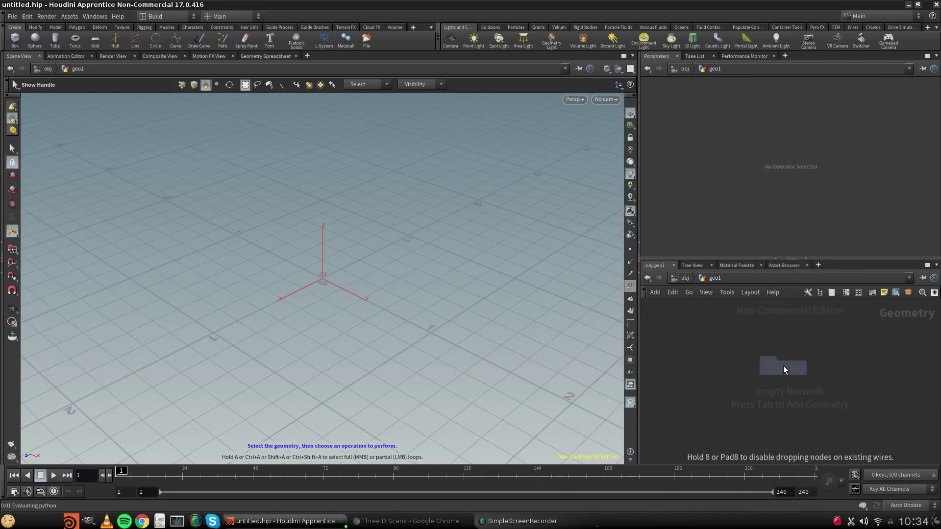
click(783, 366)
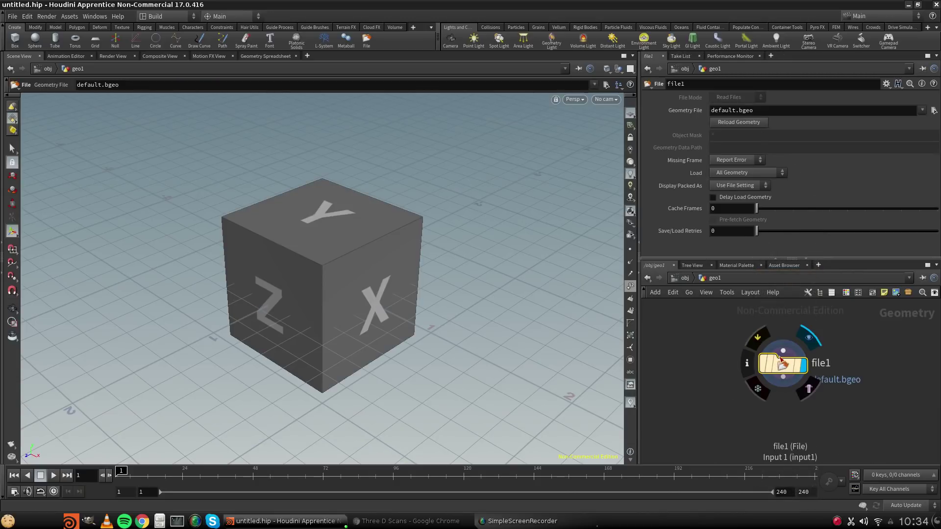
click(783, 351)
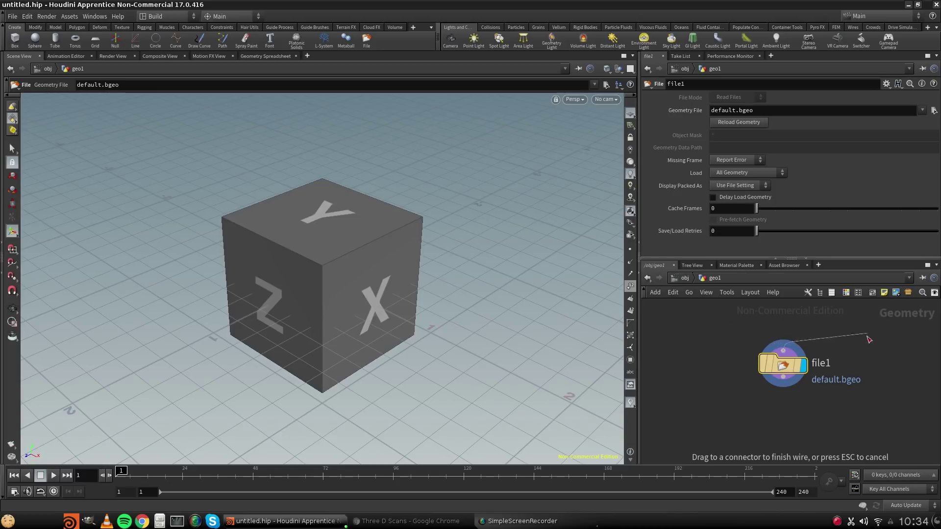
drag(866, 335, 779, 348)
key(Escape)
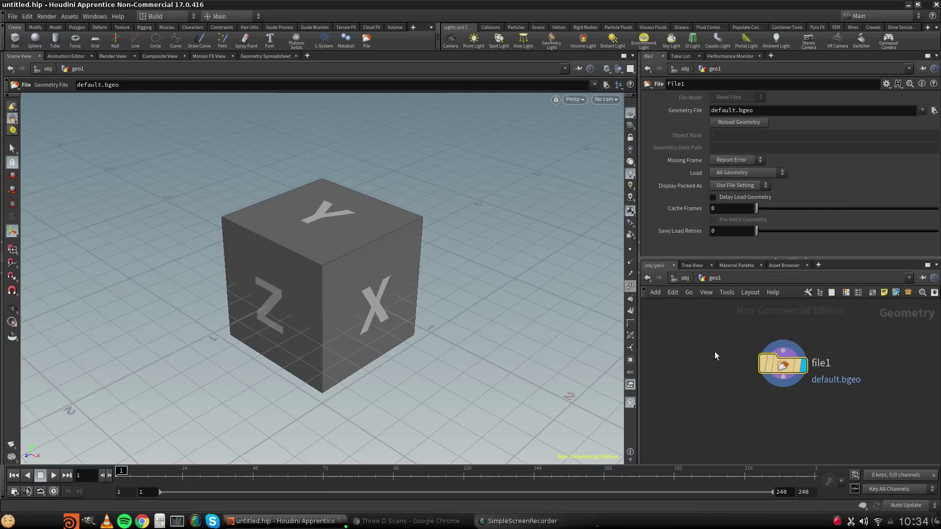
mouse_move(782, 373)
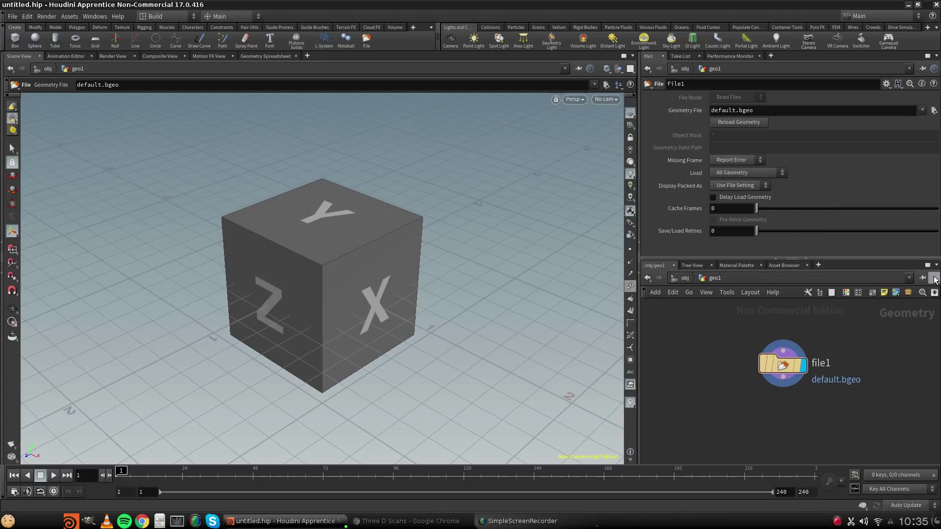
Show the scene's Tree View and expand obj and geo1 down to the File node.
click(691, 266)
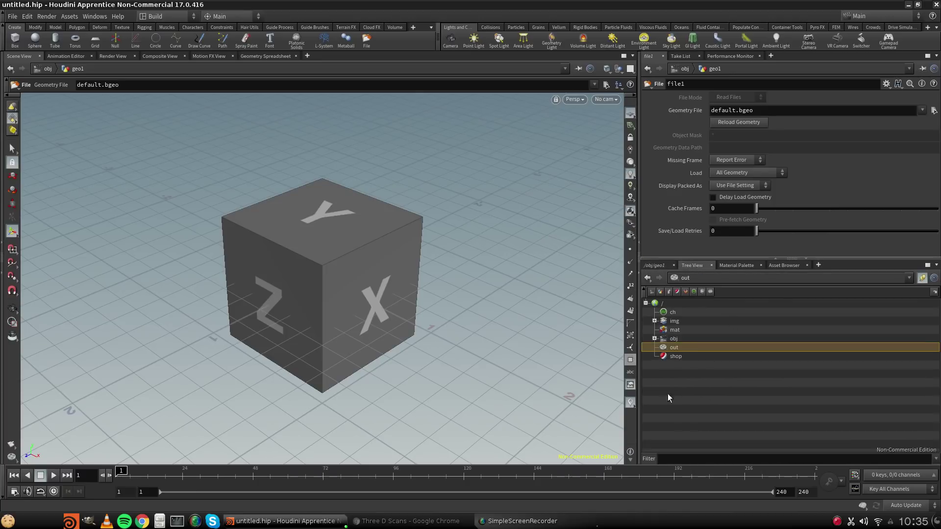
mouse_move(702, 258)
mouse_down()
mouse_move(699, 242)
mouse_move(698, 253)
mouse_up()
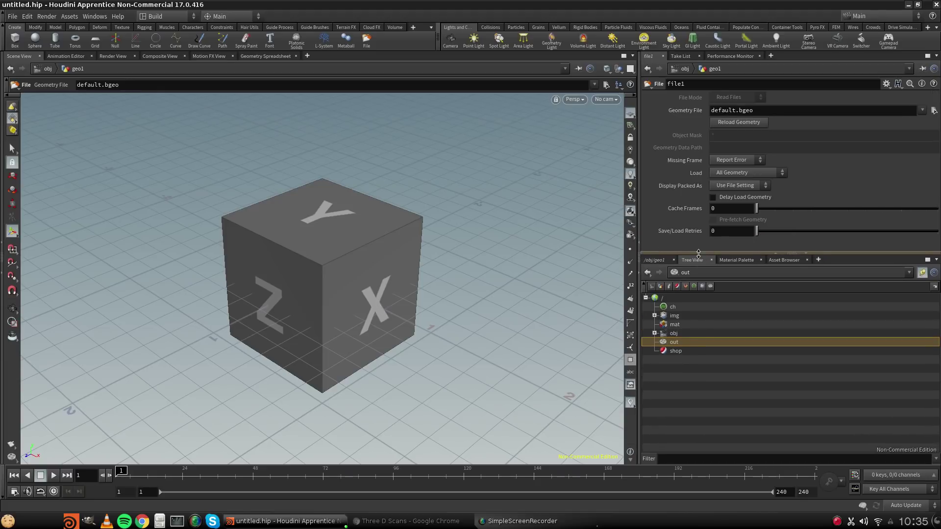
click(655, 334)
click(680, 342)
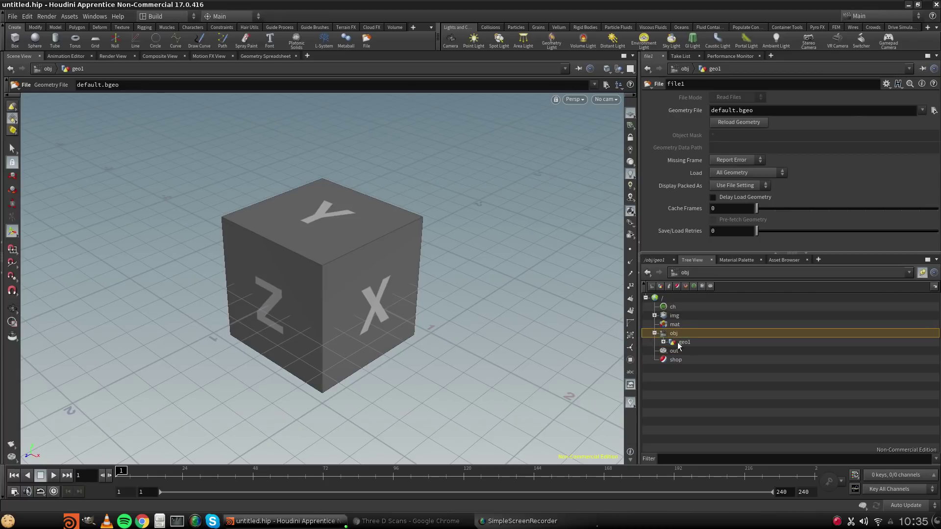
click(664, 342)
click(686, 351)
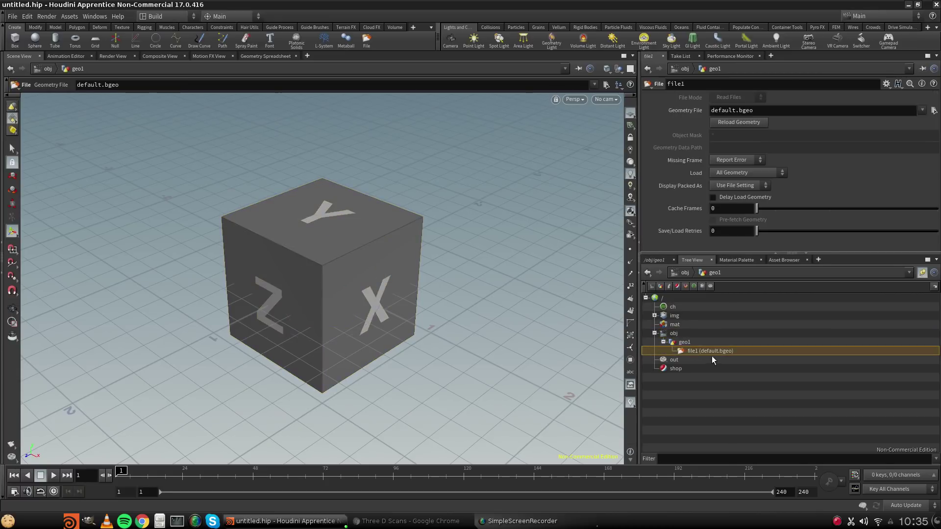
Step between obj, geo1 and the File node in the tree to examine the scene hierarchy.
click(673, 334)
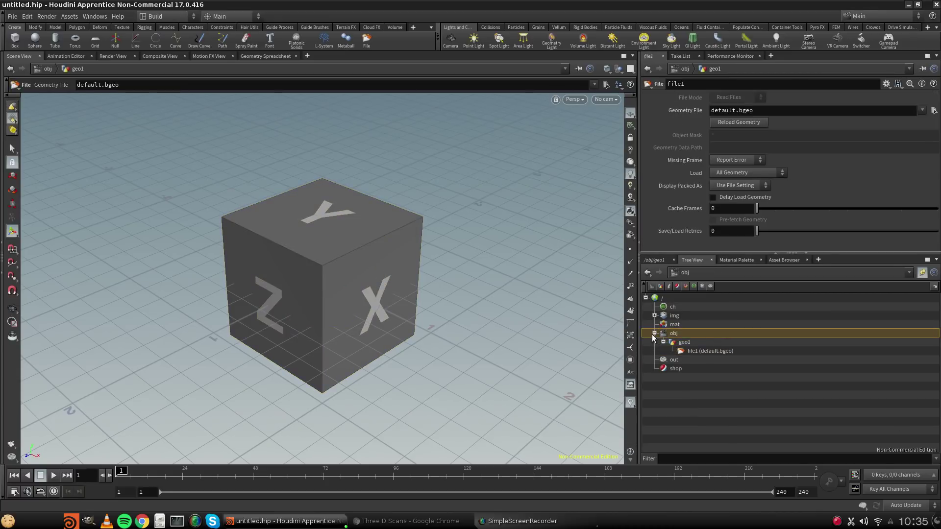
click(654, 334)
click(654, 333)
click(704, 352)
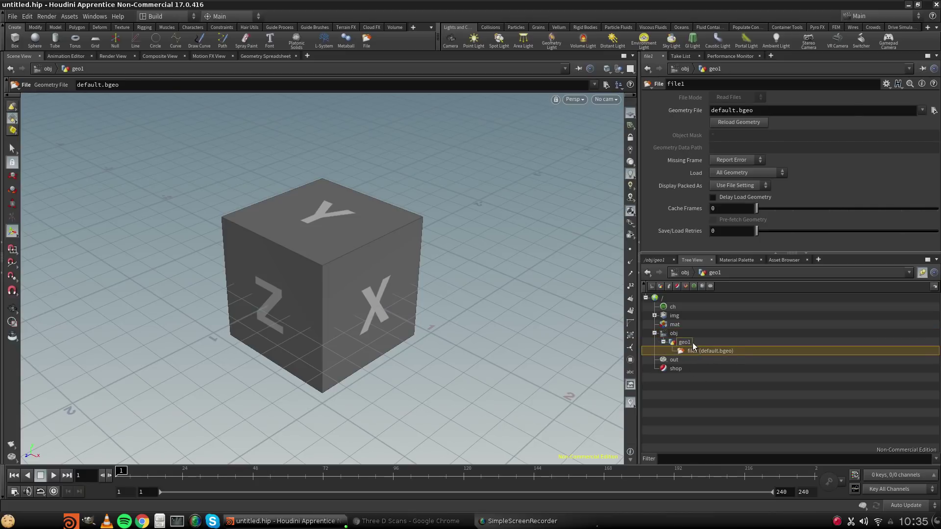
click(692, 344)
click(698, 350)
click(678, 343)
click(675, 336)
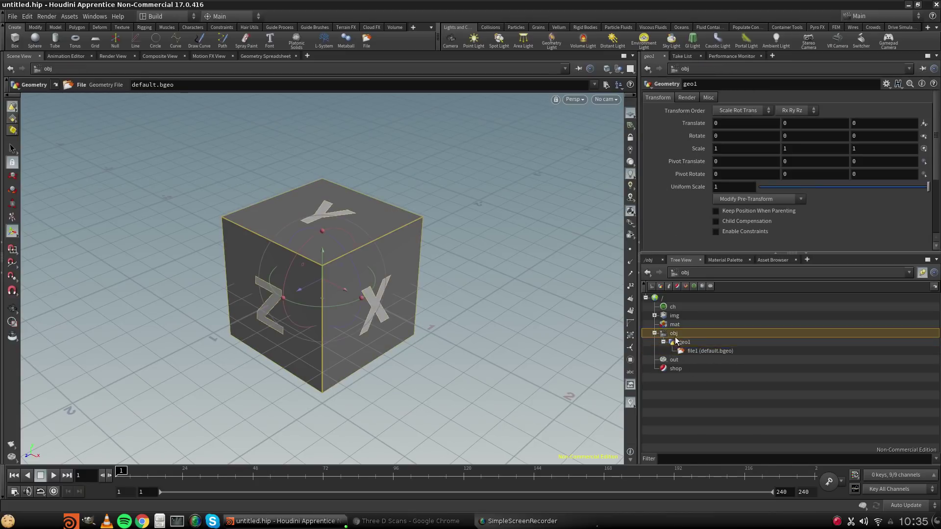
Look through the context options offered for the obj network in the tree.
right_click(672, 333)
click(670, 342)
right_click(668, 335)
click(673, 334)
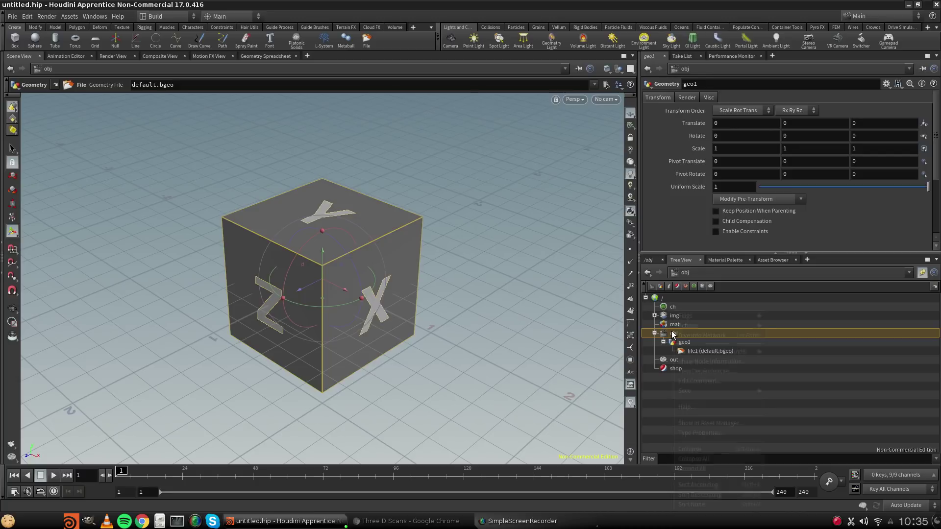
right_click(673, 334)
mouse_move(722, 325)
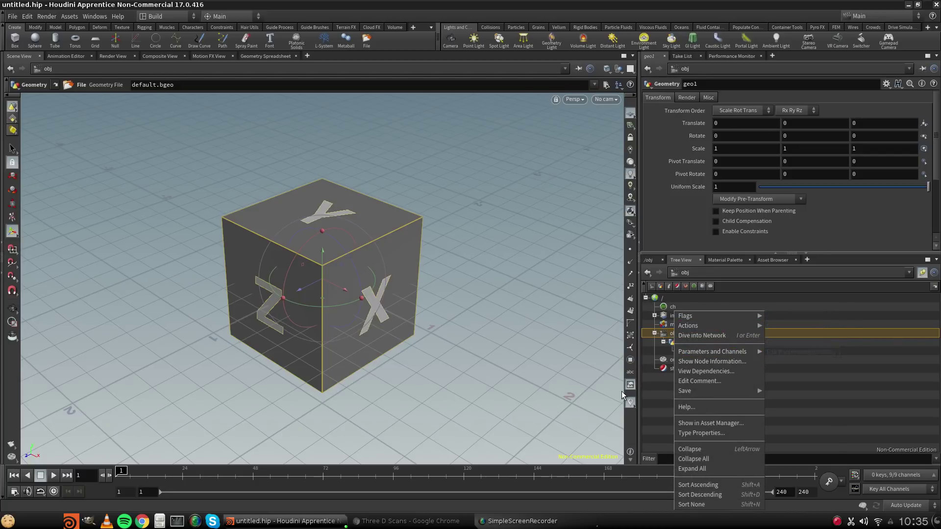
click(670, 386)
Filter the tree to show objects only and view the context options for geo1.
right_click(666, 387)
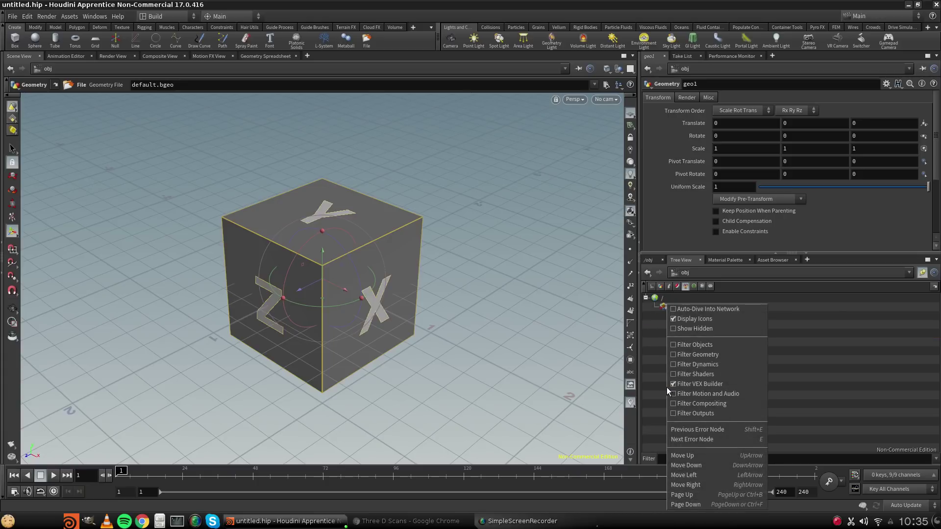
click(661, 388)
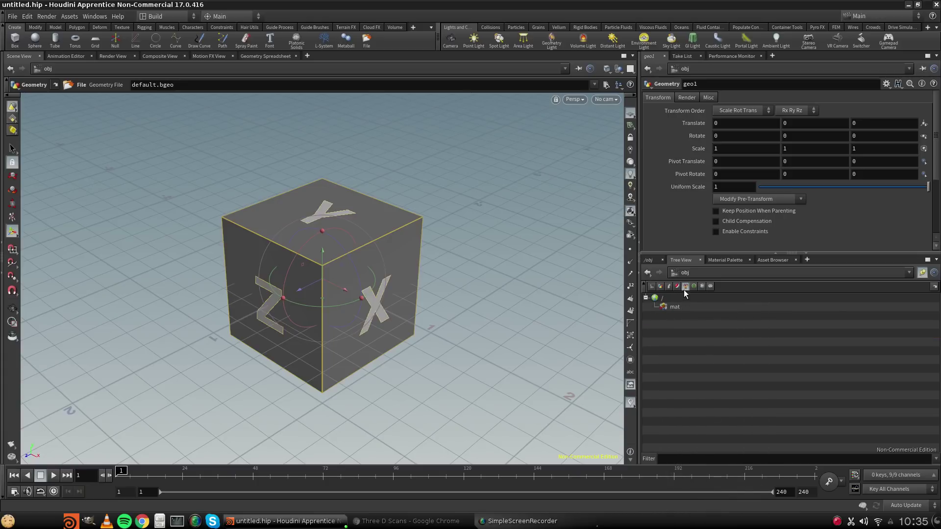
click(652, 286)
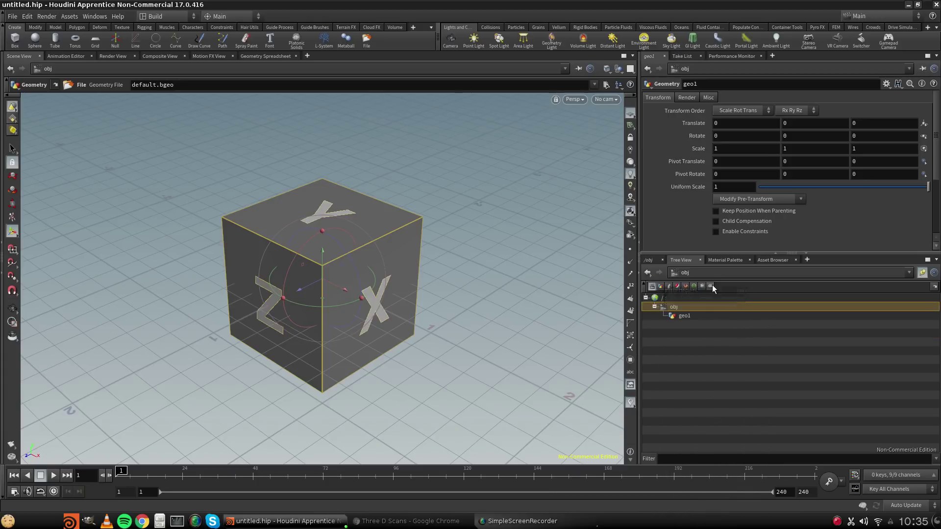
right_click(683, 317)
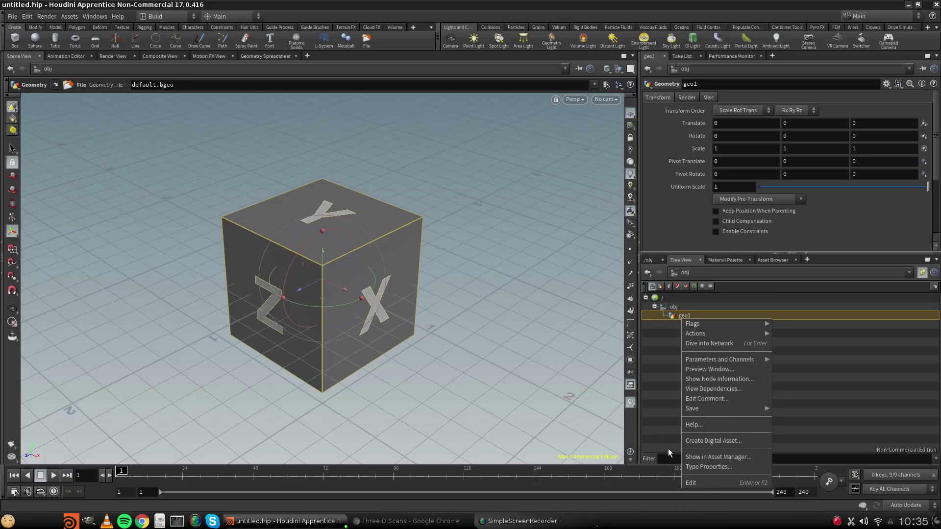
click(656, 395)
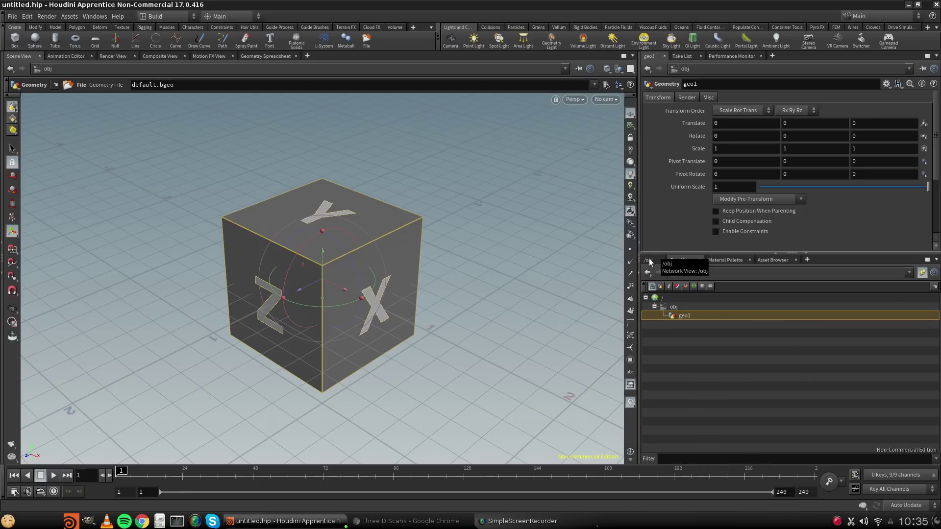
Return to the obj network view and rename the geo1 object as WhoIsAGoodBoy.
click(649, 260)
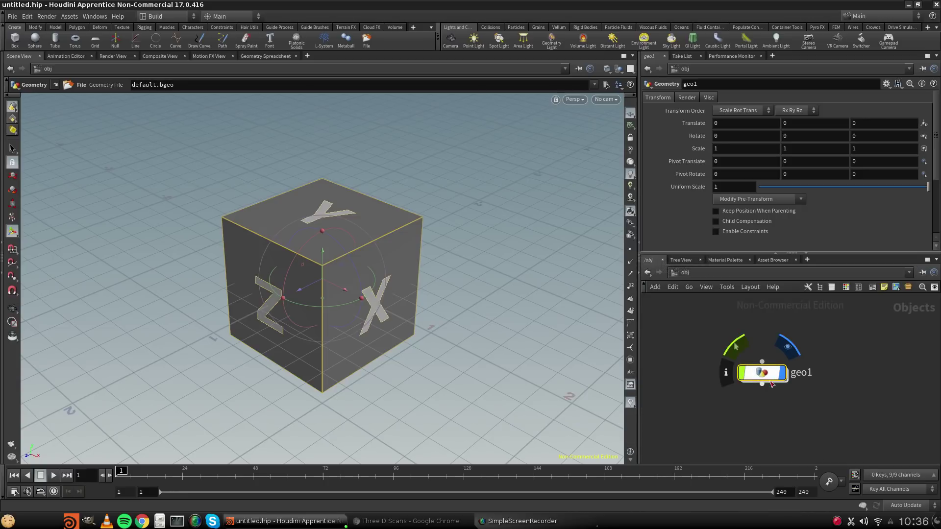
double_click(801, 373)
drag(823, 376, 607, 351)
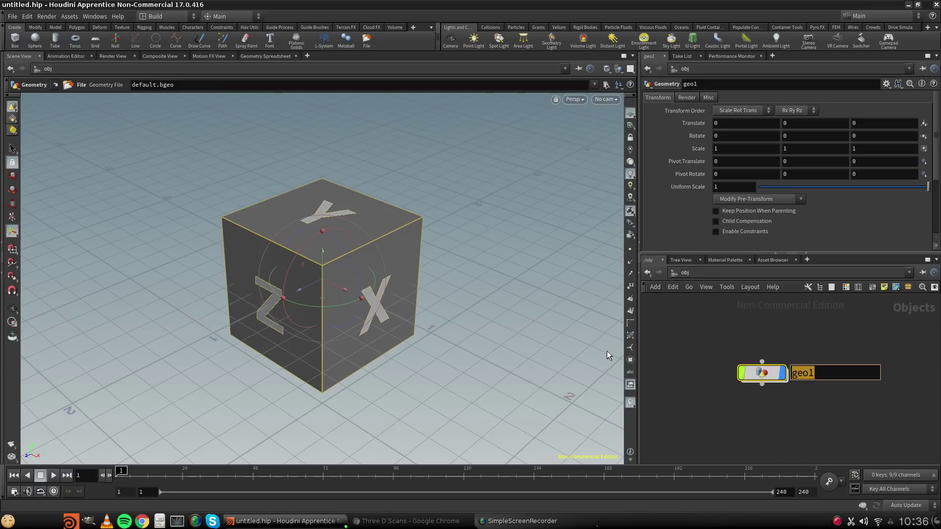
text(WhoIsAGoodBoy)
key(Return)
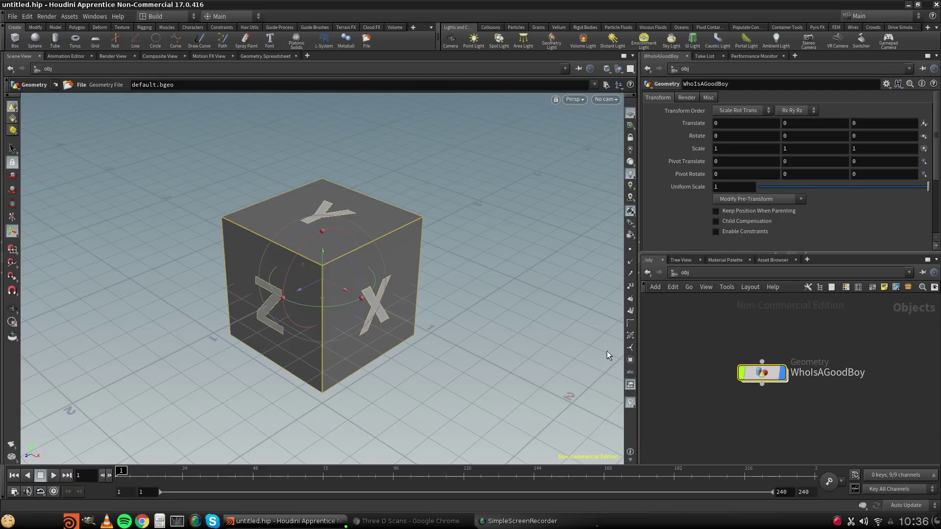
Go inside the WhoIsAGoodBoy object and rename its File node as Dogs.obj.
double_click(761, 373)
double_click(828, 363)
key(ctrl+a)
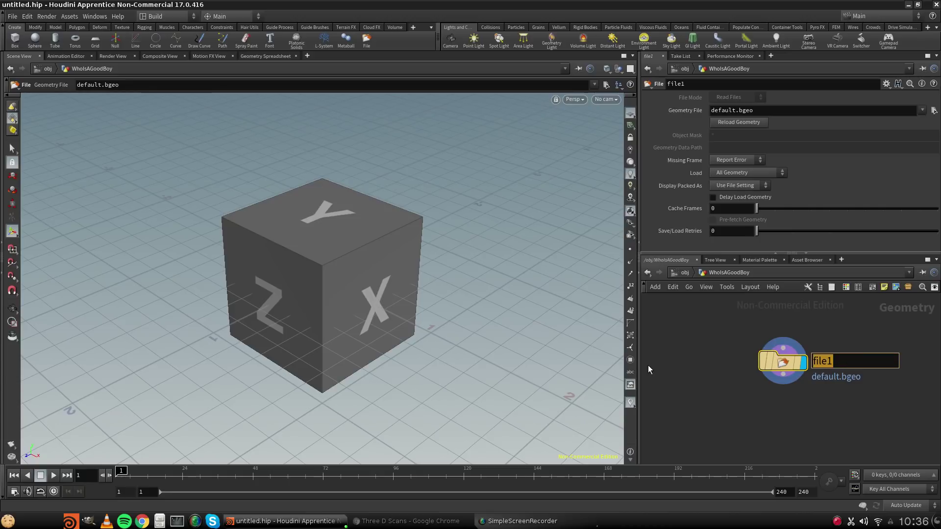
text(Dogs.obj)
key(Return)
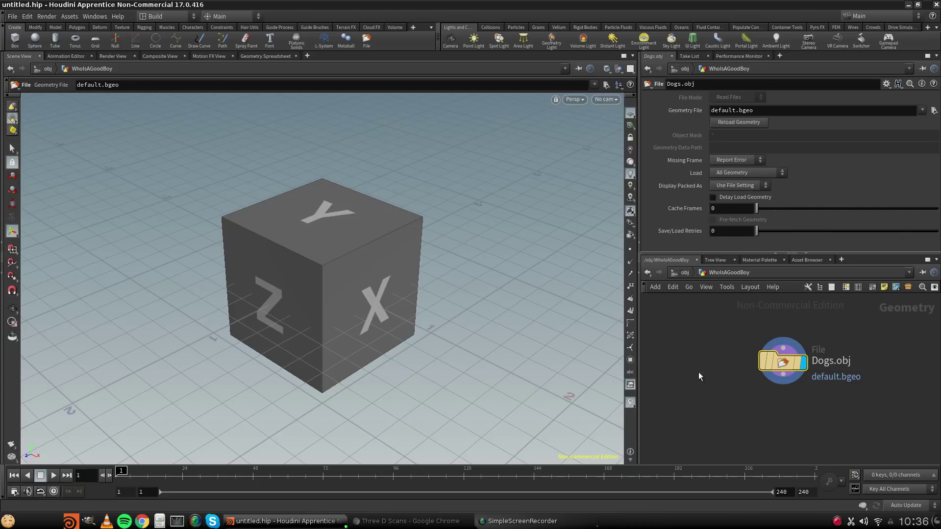
Load Georges Lucien Vacossin.OBJ from the Desktop as the File node's geometry file.
mouse_move(776, 363)
click(934, 110)
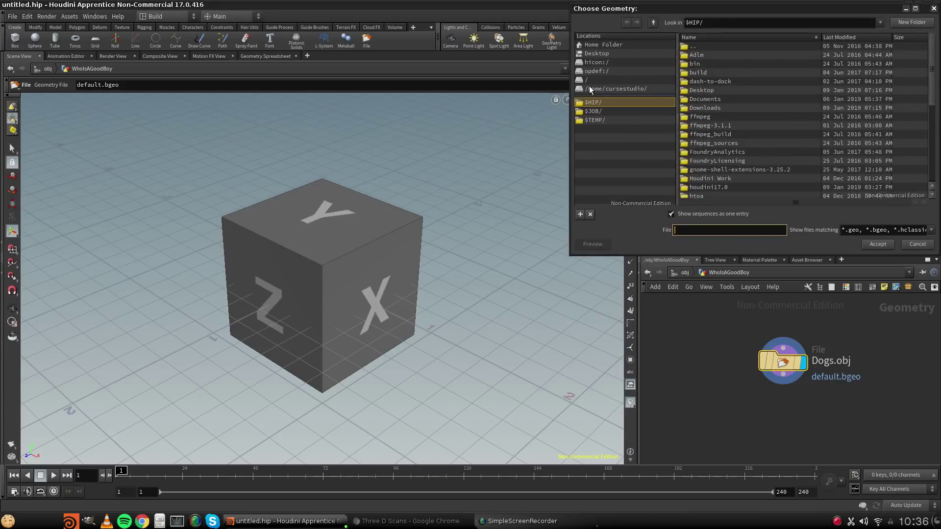
click(599, 53)
drag(728, 8, 443, 98)
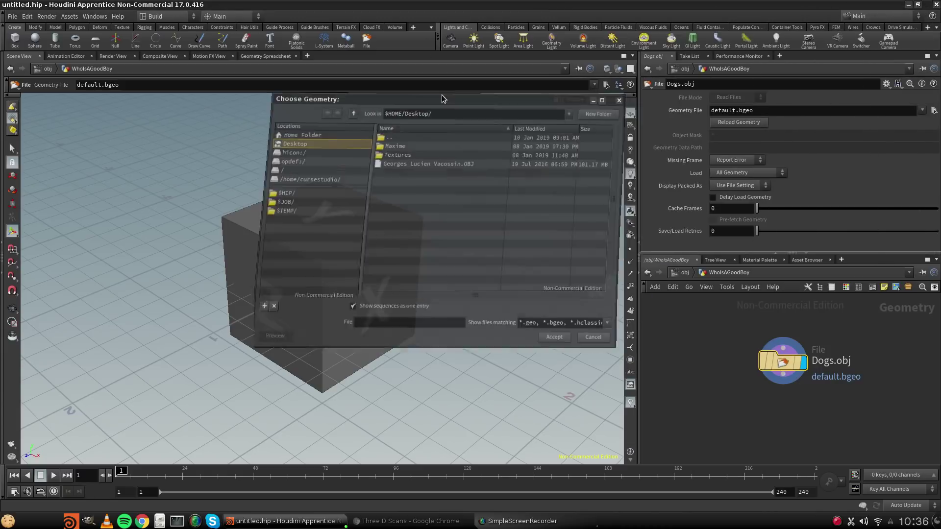
click(449, 161)
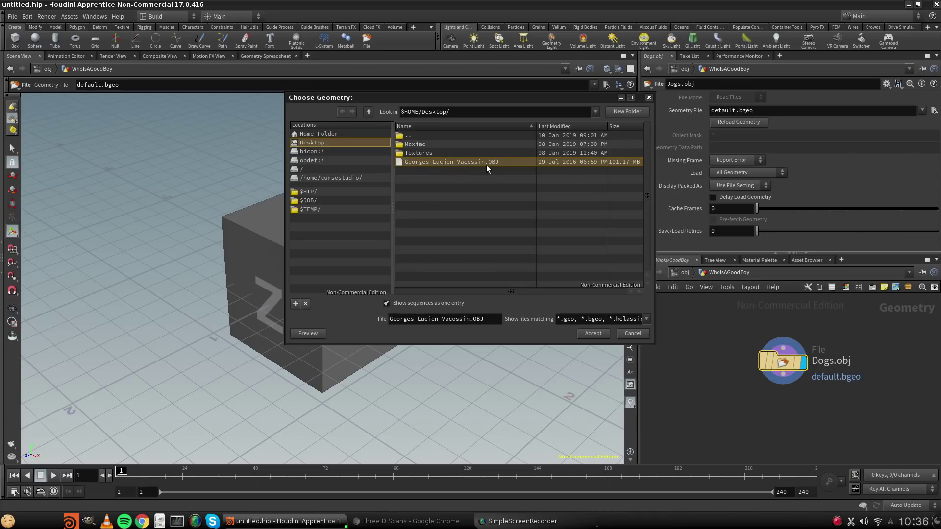
click(592, 333)
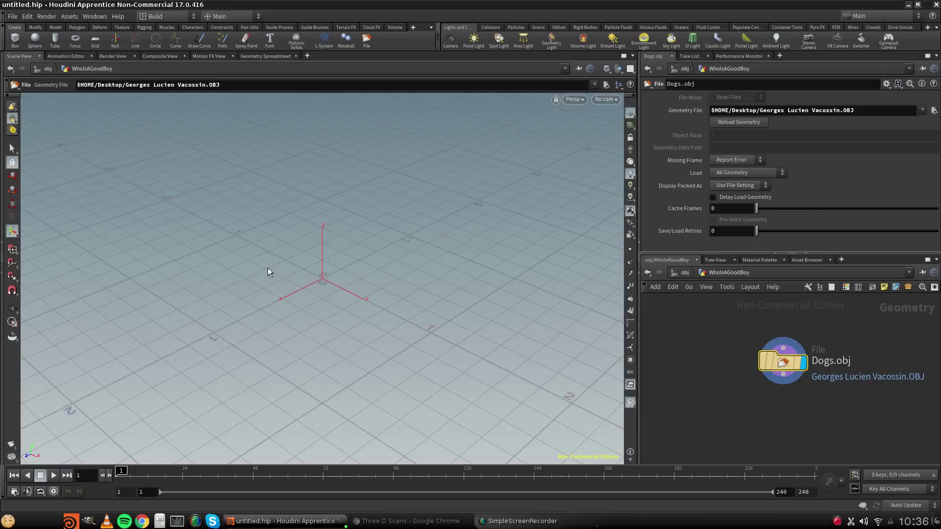
Look around the 3D scene near the origin for the loaded model.
key(Escape)
scroll(341, 265, down, 2)
scroll(340, 265, up, 4)
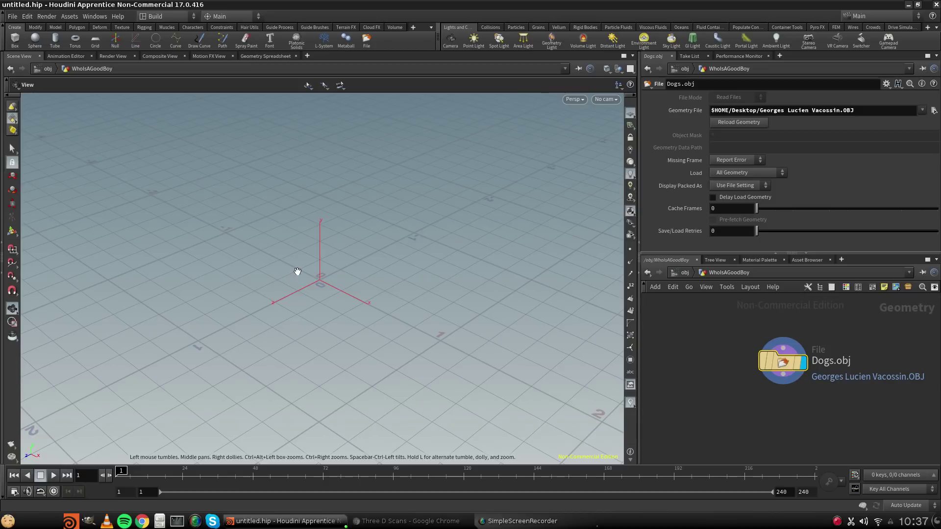
drag(293, 273, 300, 272)
scroll(300, 272, down, 5)
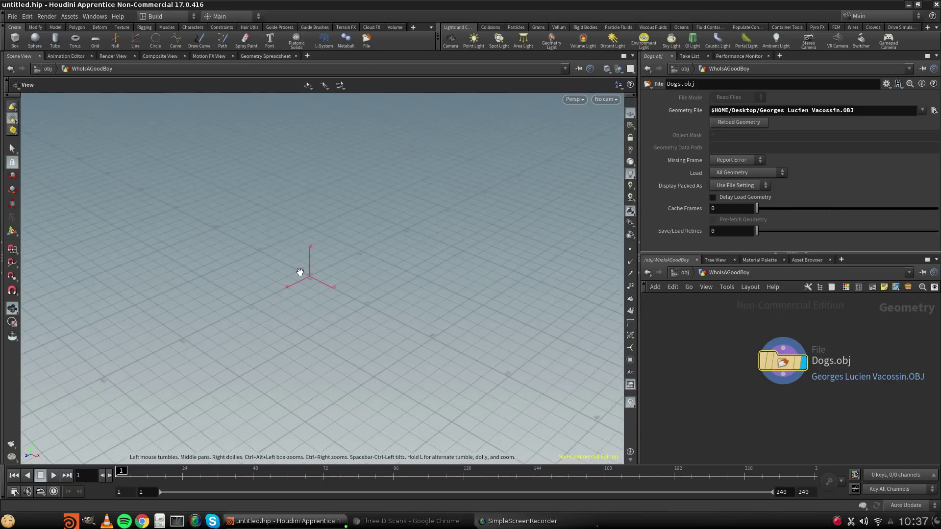
drag(292, 294, 323, 296)
middle_drag(326, 272, 288, 283)
mouse_move(287, 283)
mouse_down()
mouse_move(392, 290)
mouse_move(302, 280)
mouse_move(217, 316)
mouse_move(288, 288)
mouse_up()
middle_drag(287, 288, 295, 315)
drag(345, 310, 531, 327)
middle_drag(531, 327, 86, 138)
drag(327, 281, 296, 293)
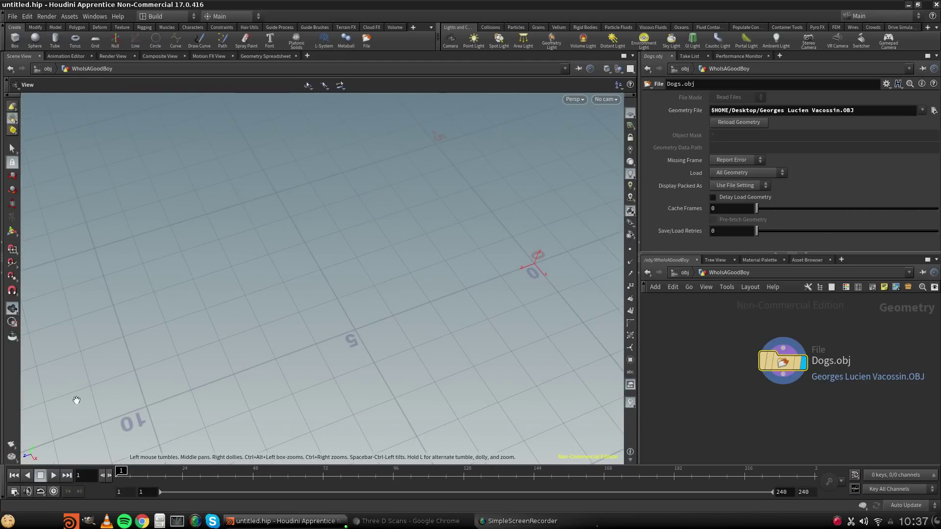
scroll(148, 403, down, 3)
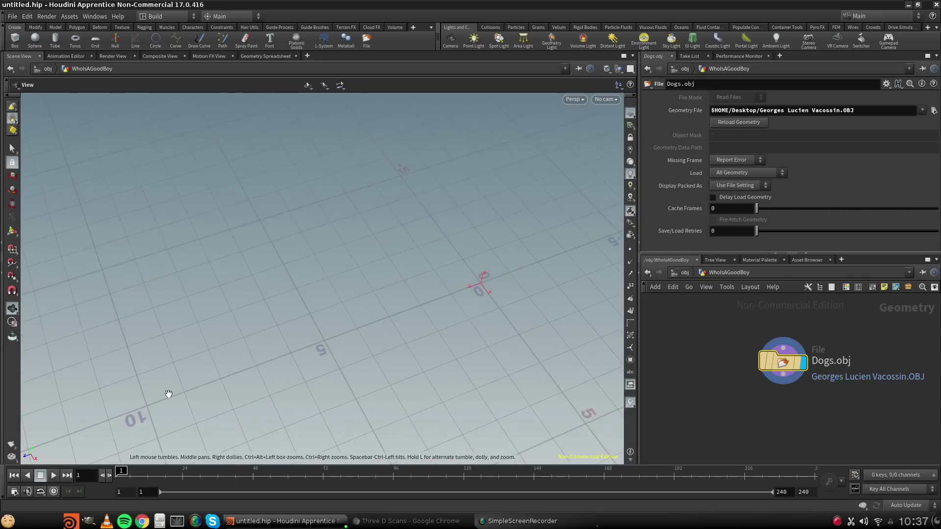
scroll(168, 394, down, 6)
mouse_move(371, 381)
mouse_down()
mouse_move(328, 353)
mouse_move(286, 342)
mouse_move(288, 298)
mouse_move(207, 250)
mouse_move(210, 260)
mouse_move(435, 361)
mouse_move(429, 358)
mouse_move(475, 323)
mouse_move(353, 363)
mouse_move(384, 370)
mouse_up()
key(Return)
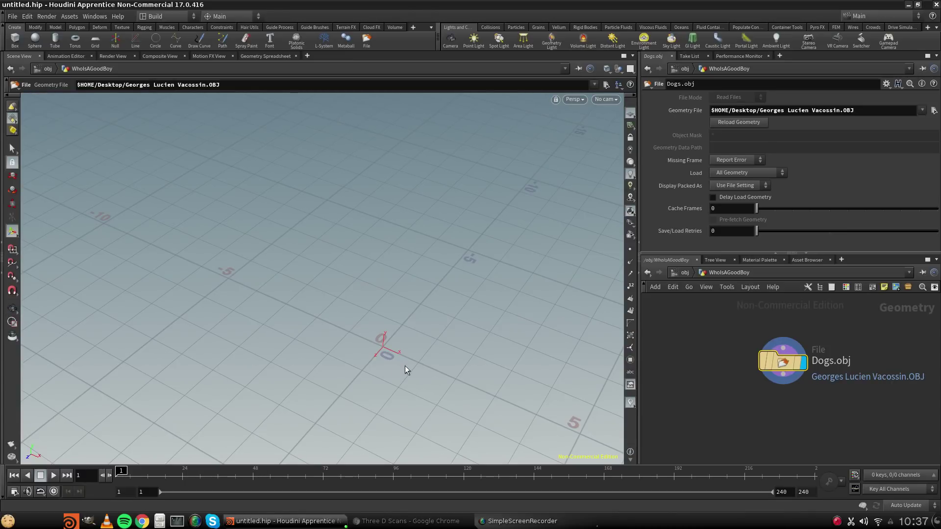
Go back up to the obj level and frame the selected WhoIsAGoodBoy object in the 3D view.
key(s)
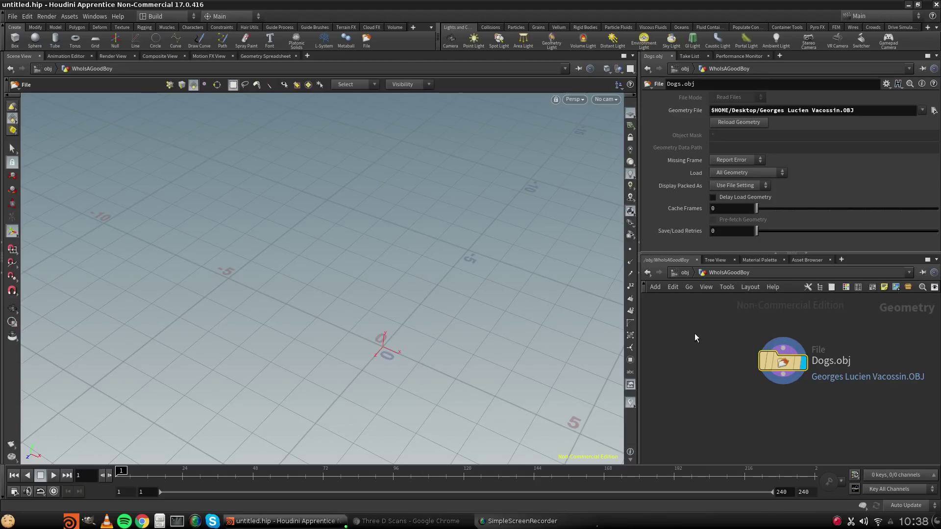
key(f)
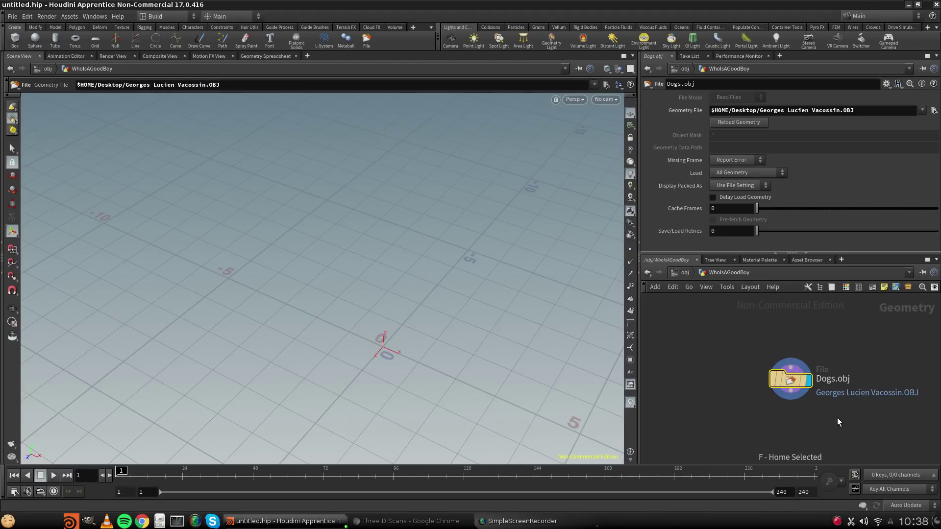
click(686, 273)
drag(688, 328, 857, 427)
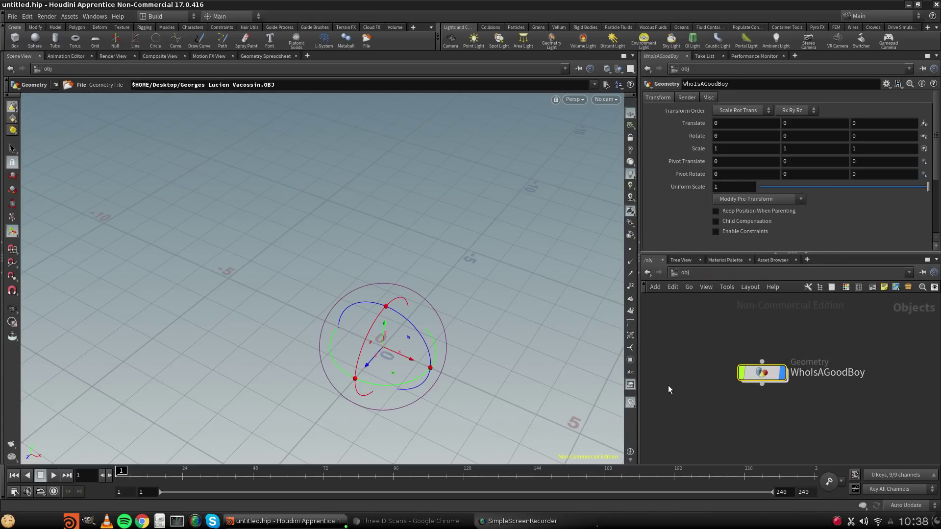
key(f)
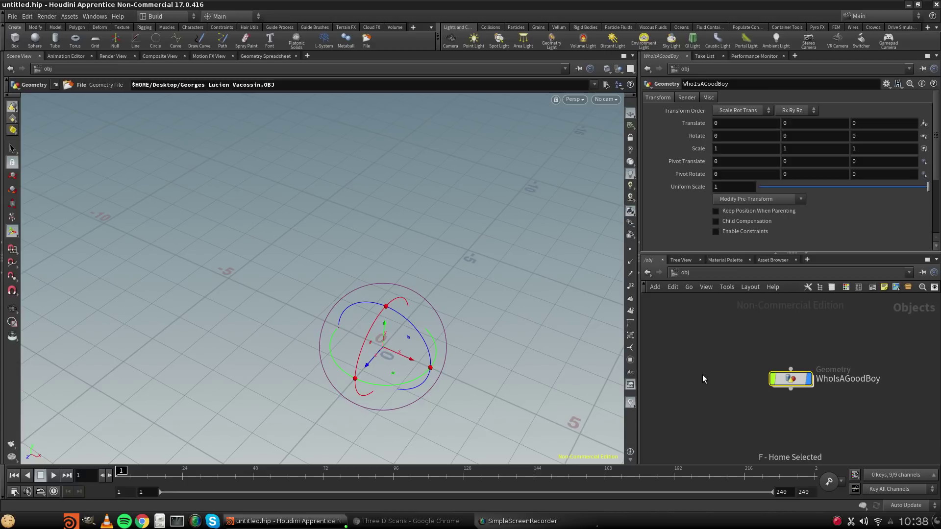
key(Escape)
key(f)
alt+drag(438, 316, 316, 290)
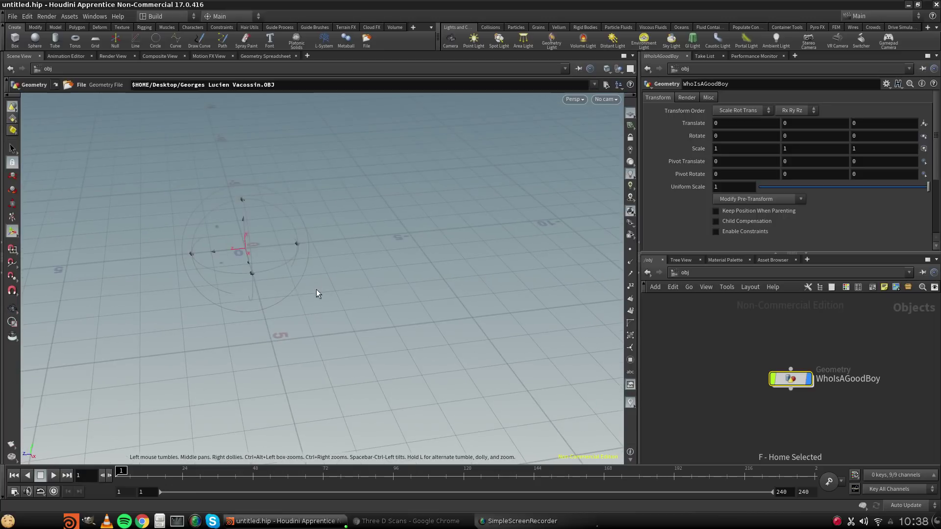
key(Escape)
key(f)
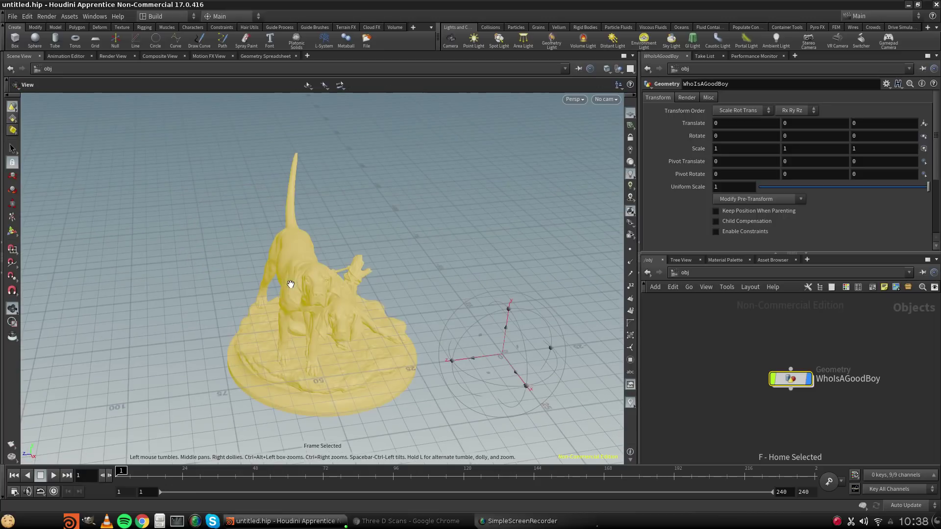
key(Return)
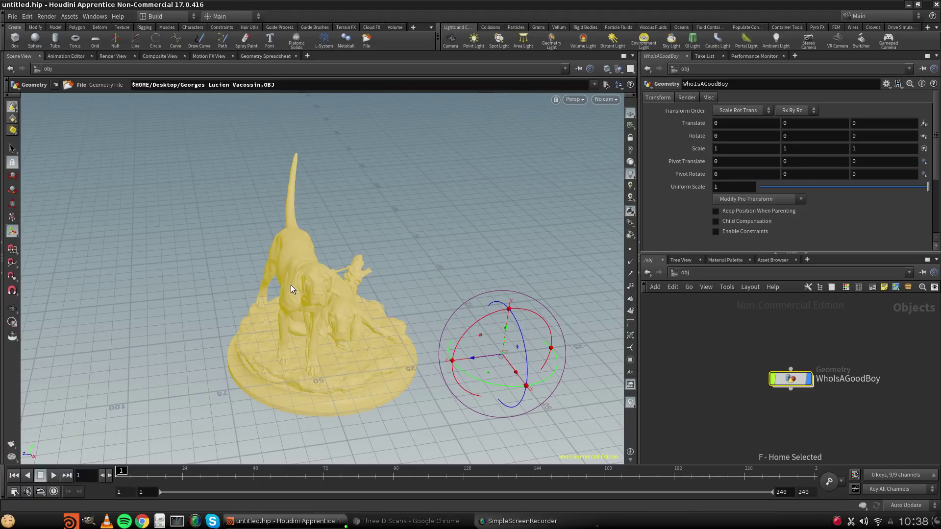
Deselect the object and examine the dog sculpture from above and from the side.
key(Escape)
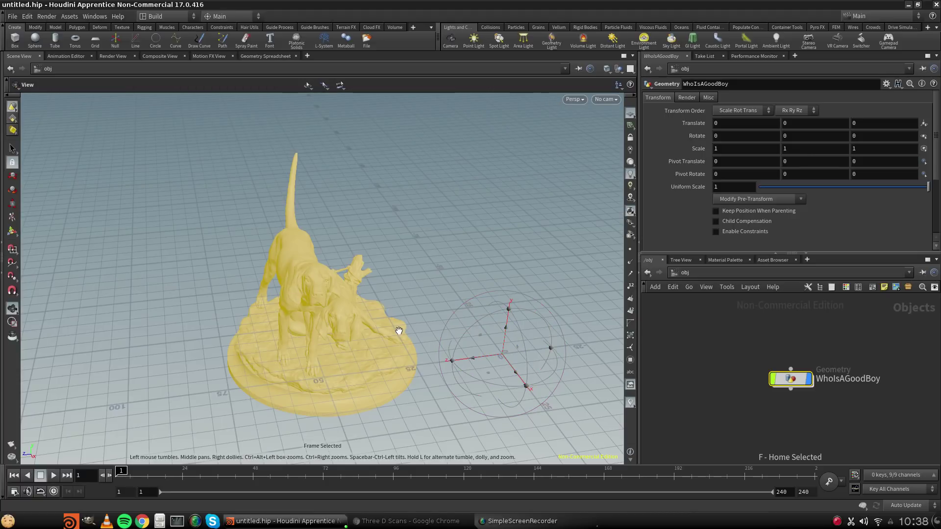
mouse_move(320, 368)
mouse_down()
mouse_move(412, 348)
mouse_move(323, 363)
mouse_up()
middle_drag(323, 363, 277, 375)
click(826, 439)
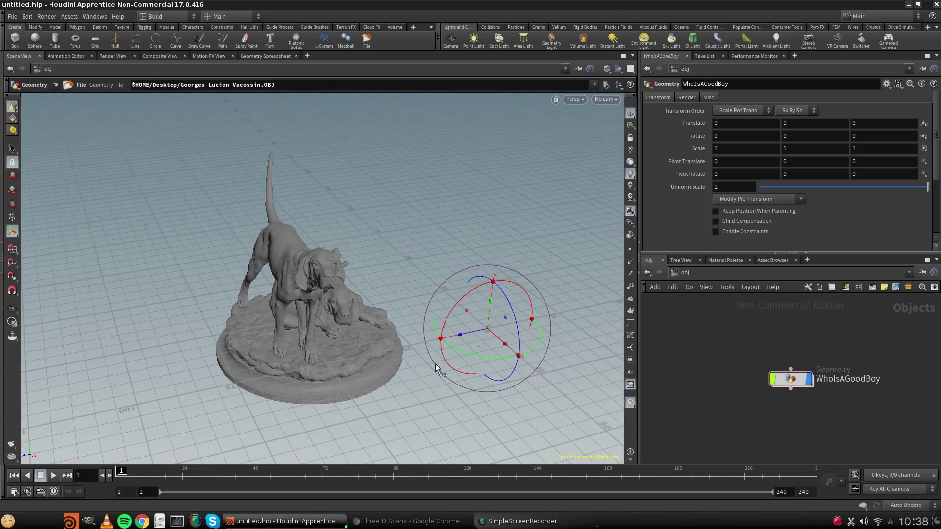
key(space)
drag(248, 370, 366, 380)
middle_drag(366, 381, 373, 351)
drag(328, 380, 346, 447)
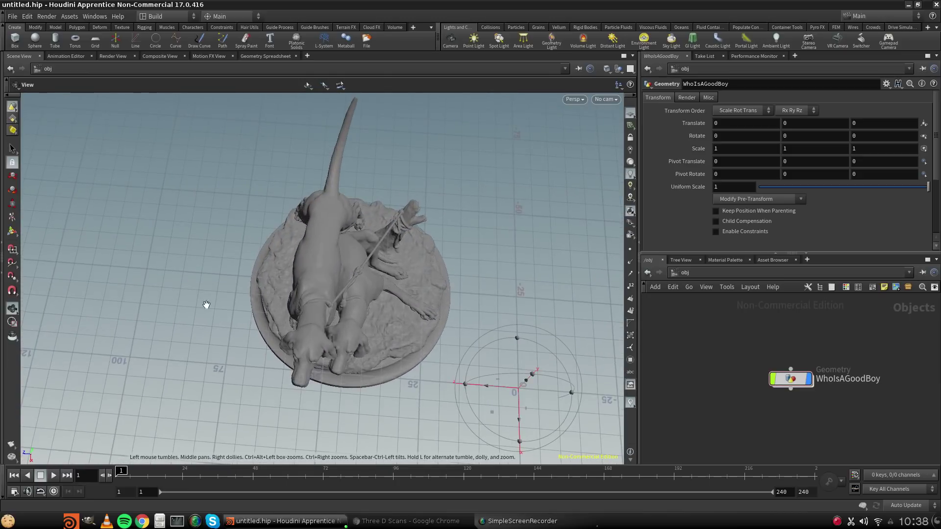
drag(360, 303, 401, 375)
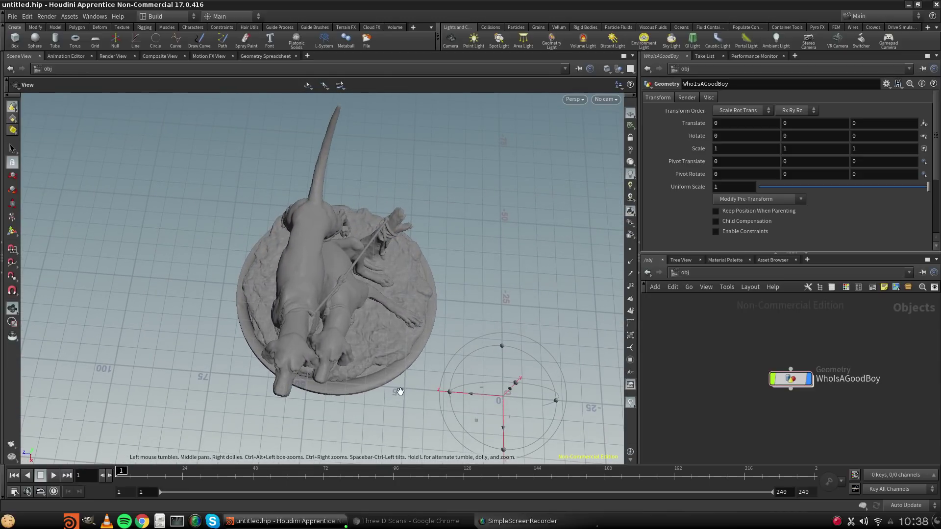
drag(343, 384, 310, 311)
key(r)
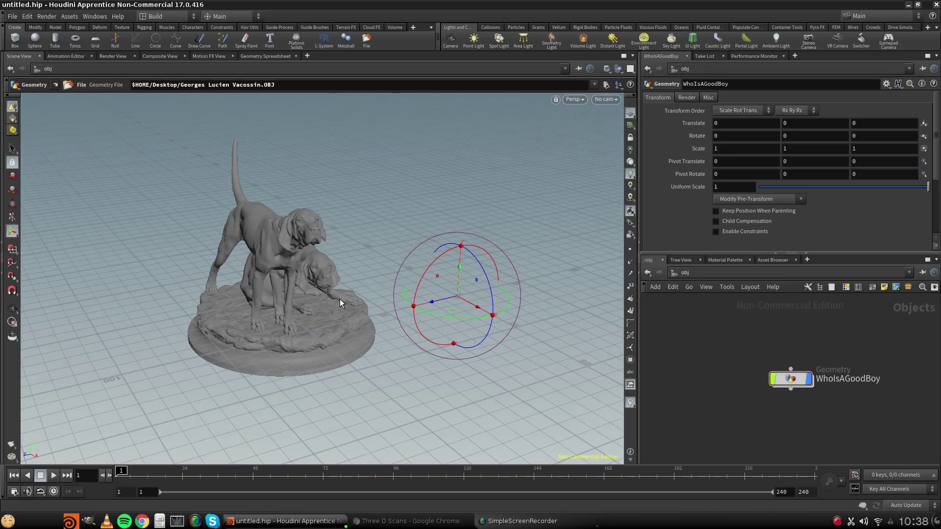
mouse_move(348, 310)
mouse_down()
mouse_move(296, 325)
mouse_move(353, 322)
mouse_up()
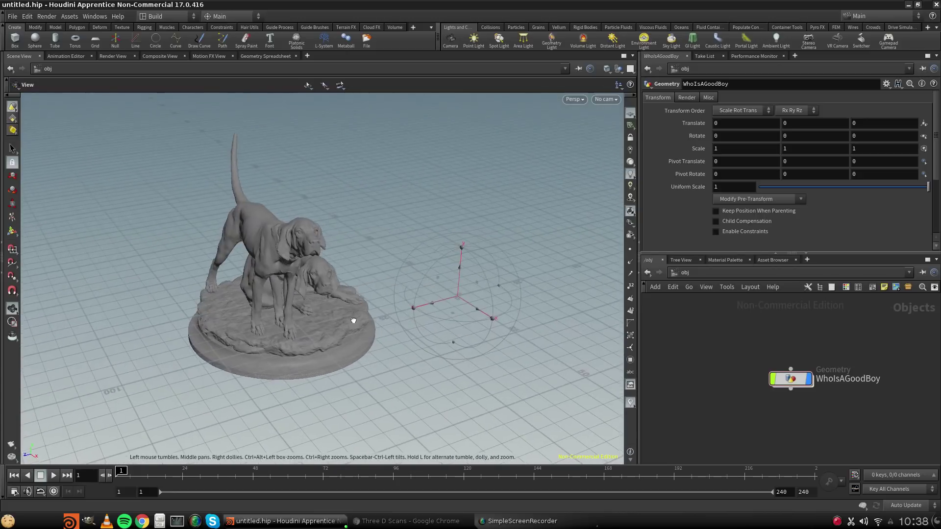
Compare WhoIsAGoodBoy's object-level transform parameters with the settings of the File node inside it.
click(787, 378)
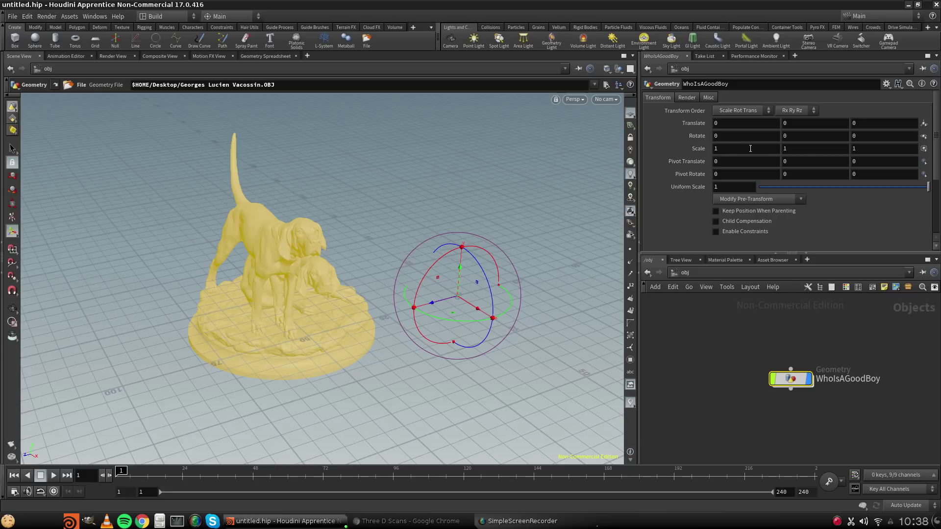
double_click(790, 375)
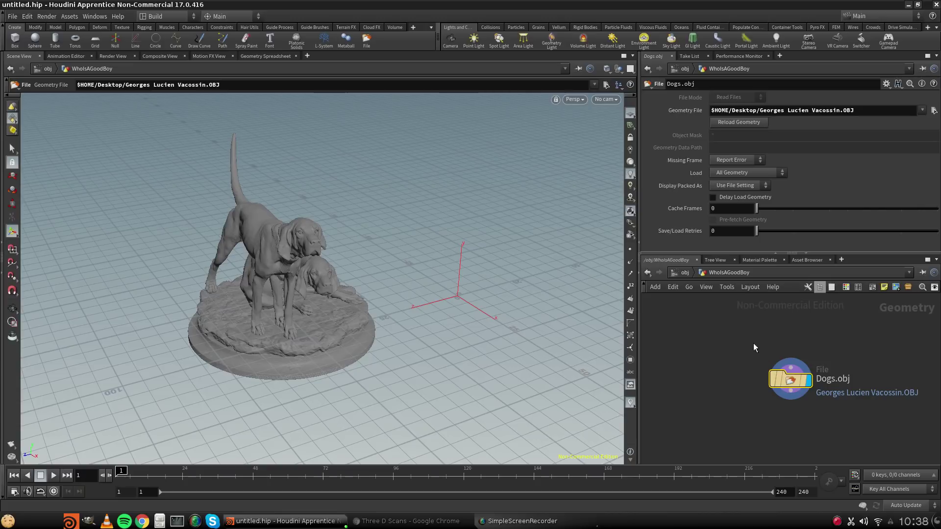
drag(782, 380, 782, 357)
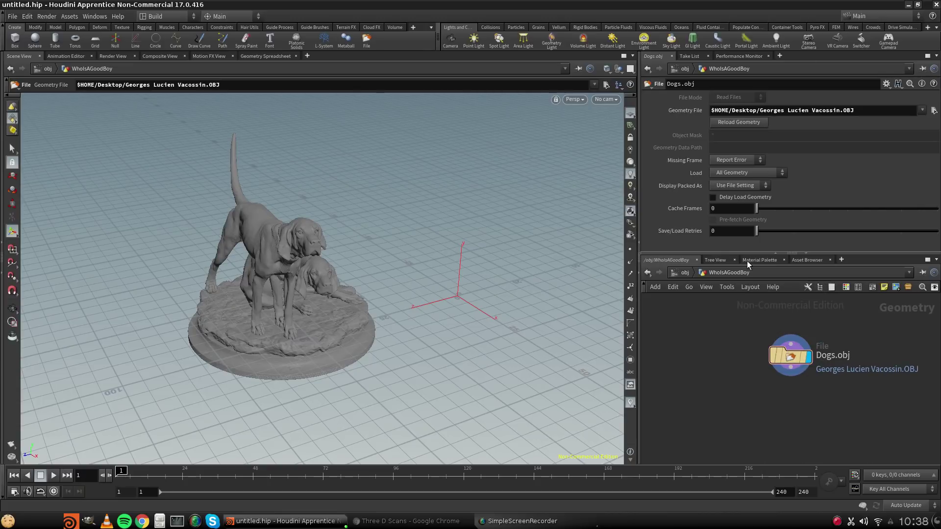
click(685, 273)
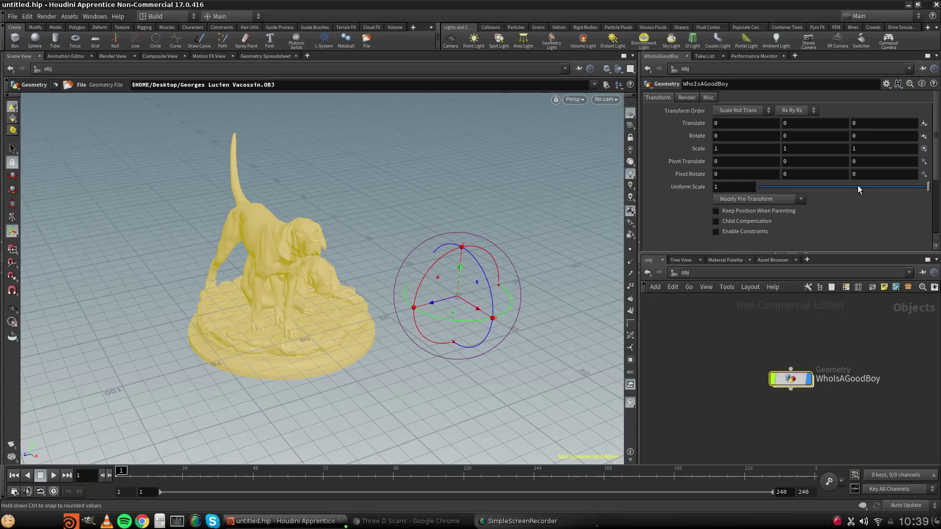
drag(858, 186, 935, 189)
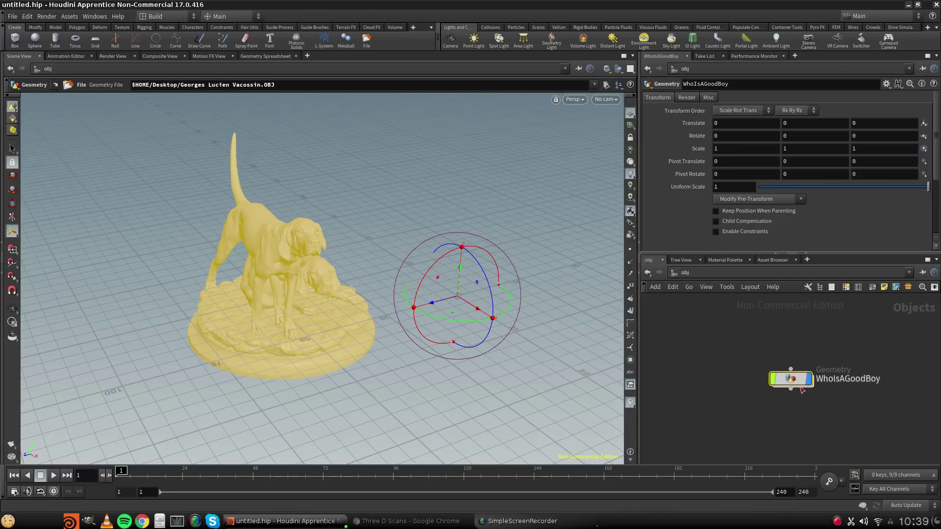
Go inside the WhoIsAGoodBoy geometry object to reach its Dogs.obj File node.
mouse_move(789, 387)
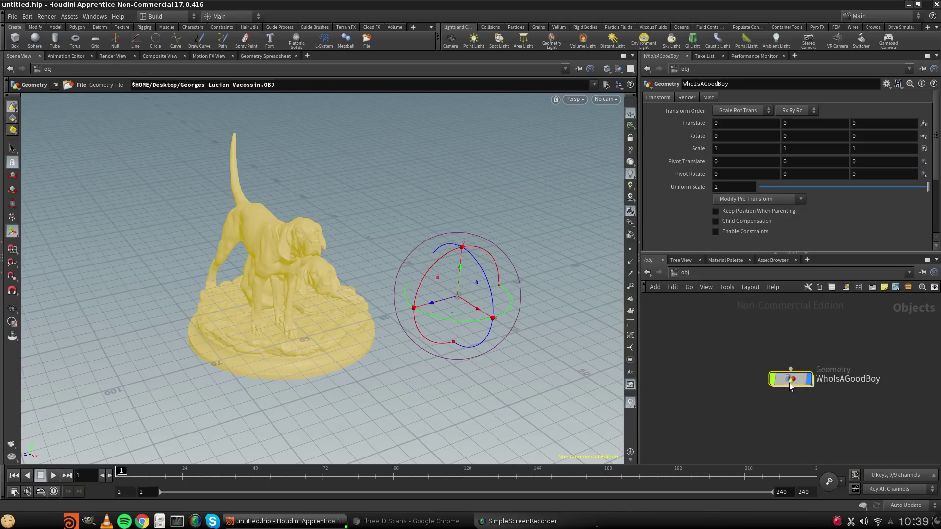
double_click(790, 381)
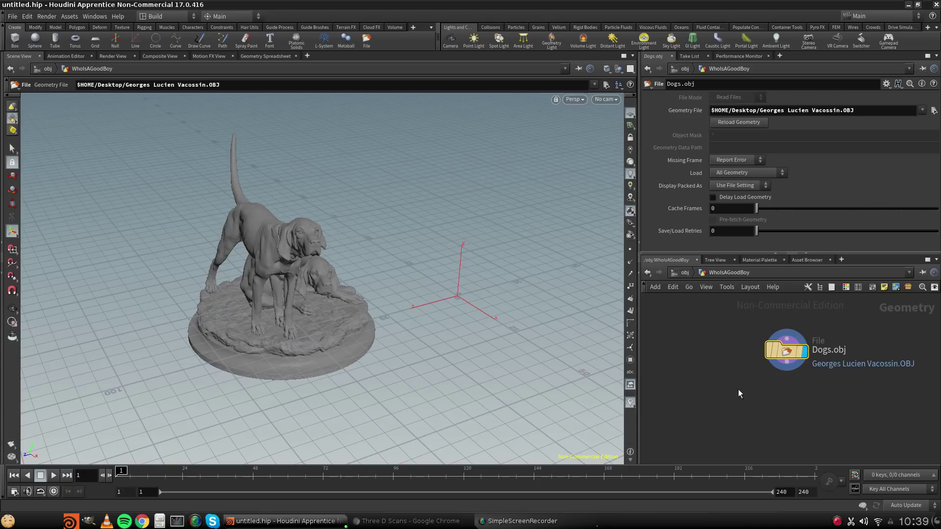
Place an unconnected Transform node below the Dogs.obj File node.
key(Tab)
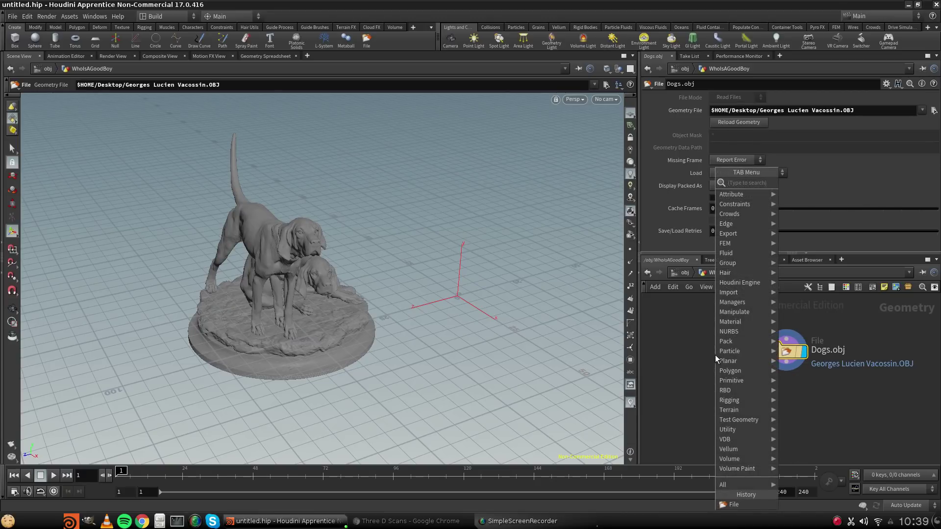
text(trans)
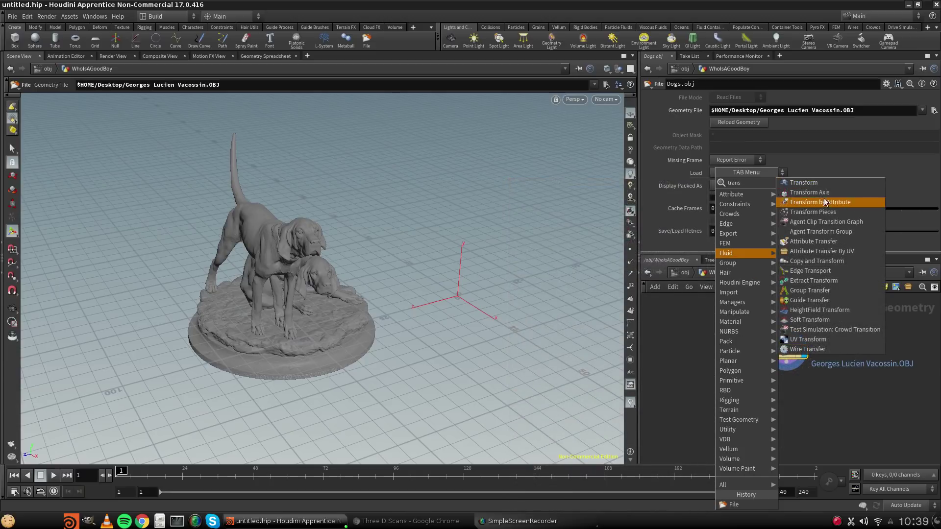
click(828, 185)
click(789, 386)
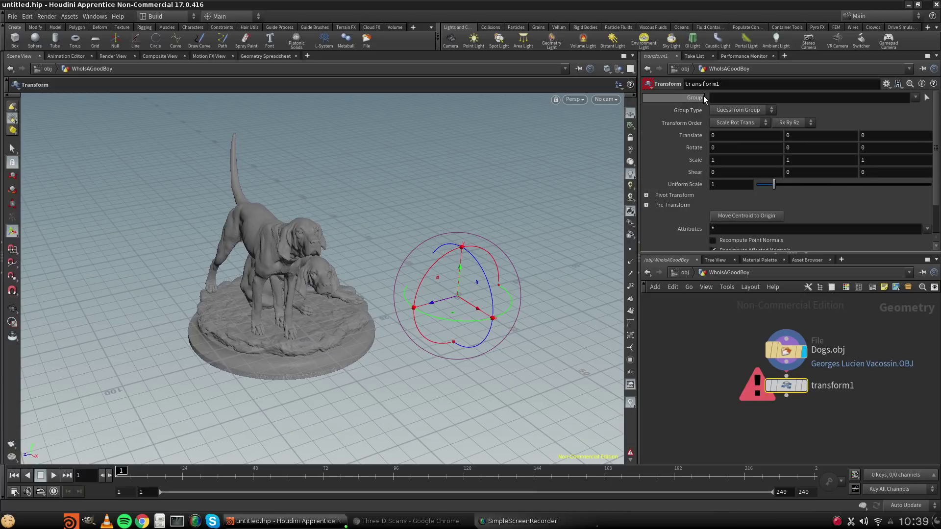
Wire the Dogs.obj output into the Transform node's input, and delete the Transform node.
mouse_move(788, 393)
mouse_down()
mouse_move(788, 413)
mouse_move(788, 402)
mouse_up()
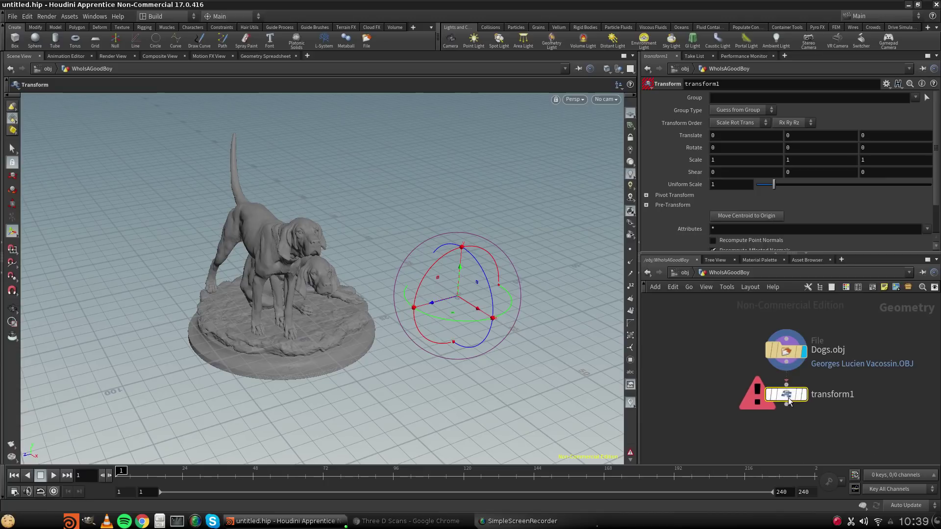
click(789, 365)
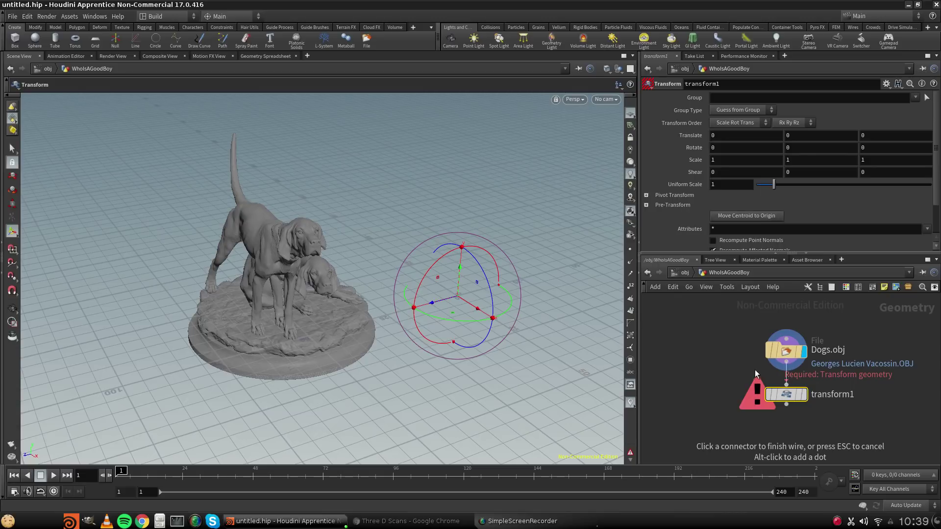
click(786, 392)
mouse_move(784, 394)
mouse_down()
mouse_move(752, 389)
mouse_move(785, 395)
mouse_up()
mouse_move(789, 395)
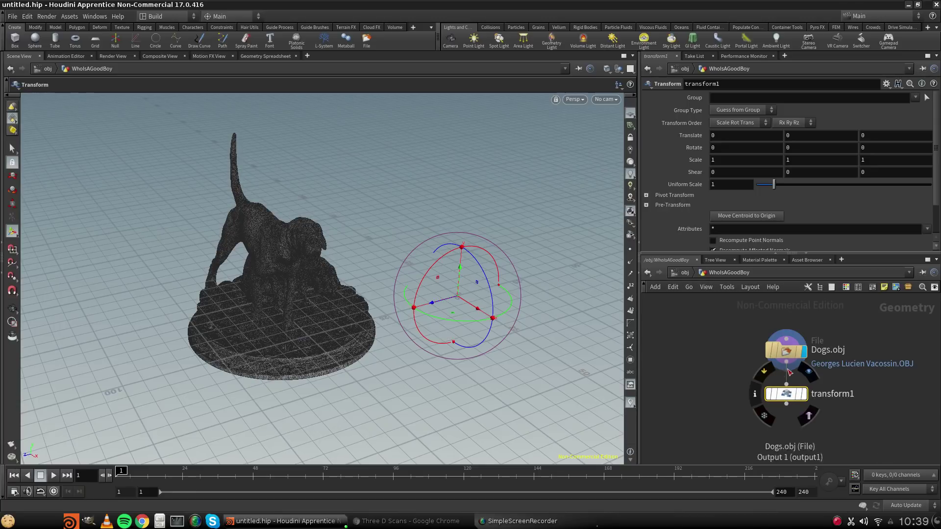
key(Delete)
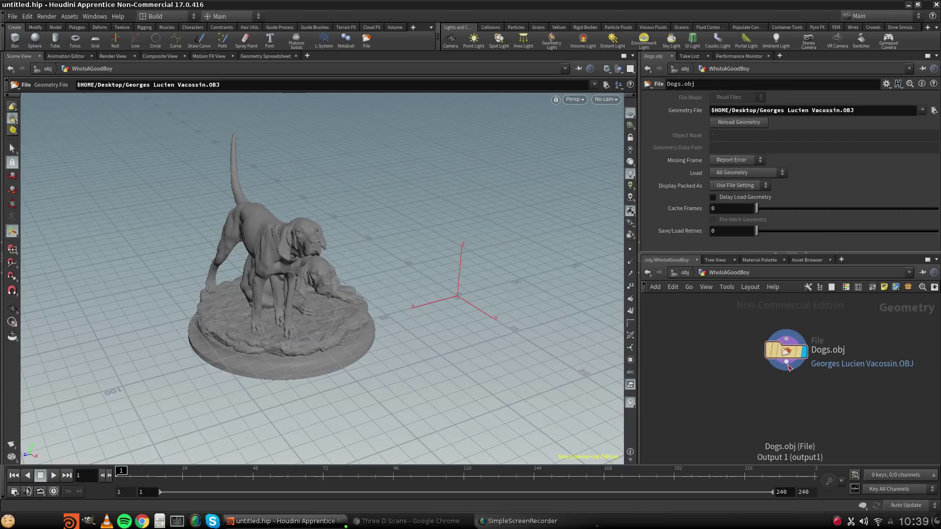
Add a new Transform node directly from the Dogs.obj output so that it is already wired.
key(Tab)
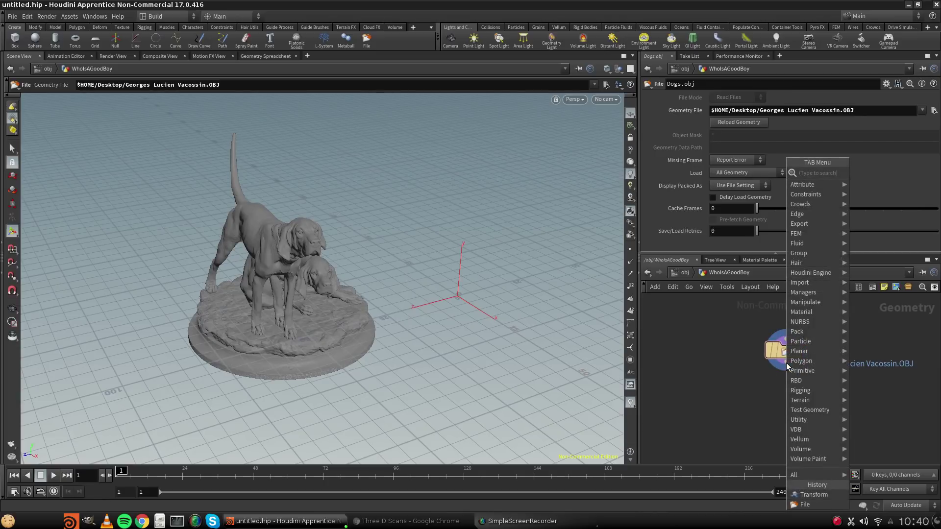
text(trans)
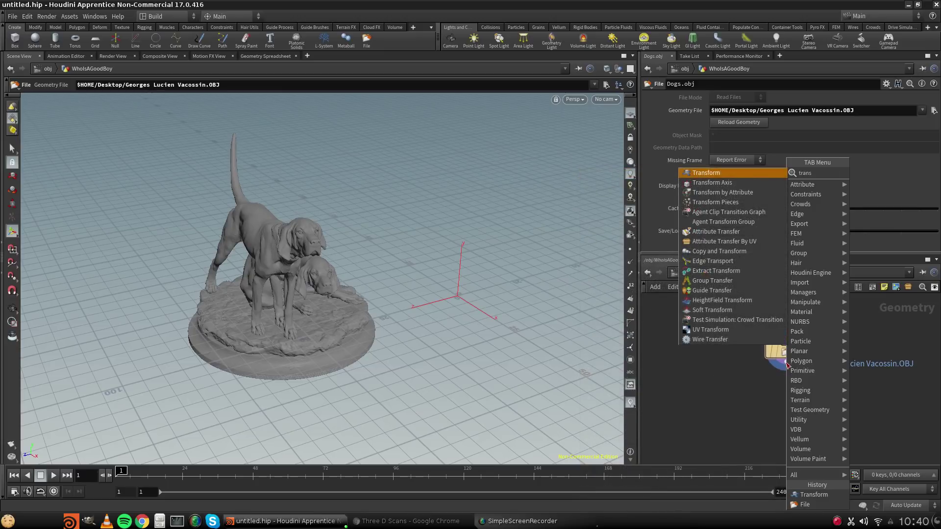
click(699, 174)
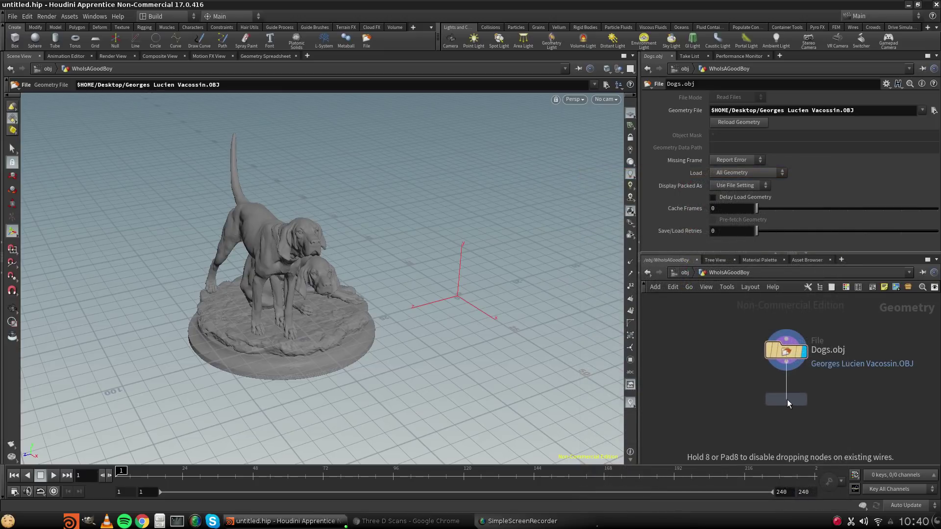
click(788, 399)
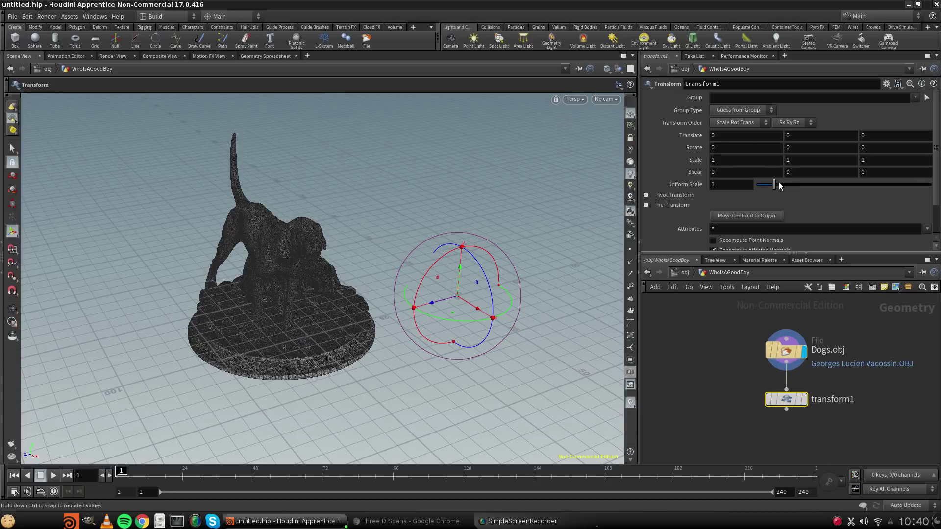
Try a uniform scale of about 0.51 on the Transform node and reset it to 1.
drag(775, 185, 767, 187)
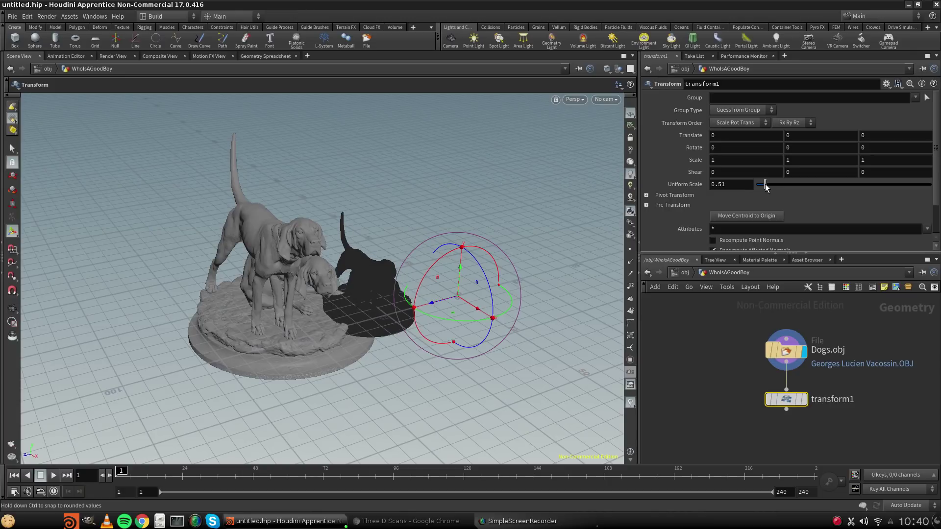
double_click(741, 185)
text(1)
key(Return)
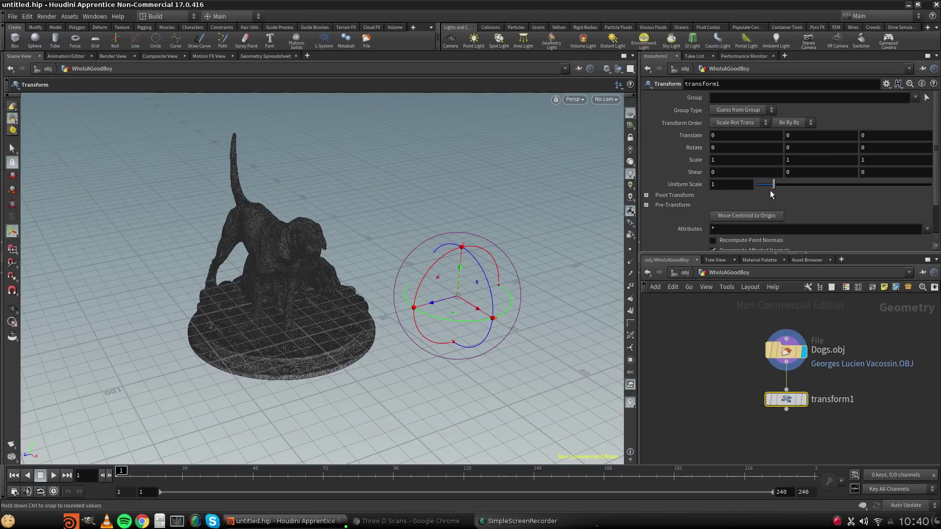
Set the Transform node's uniform scale to 0.1.
drag(738, 186, 614, 197)
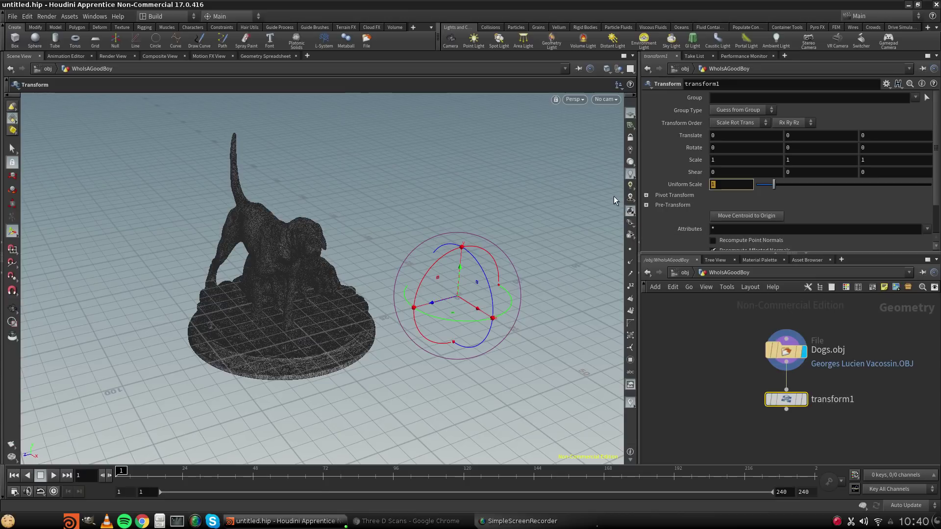
text(0)
text(1)
key(Return)
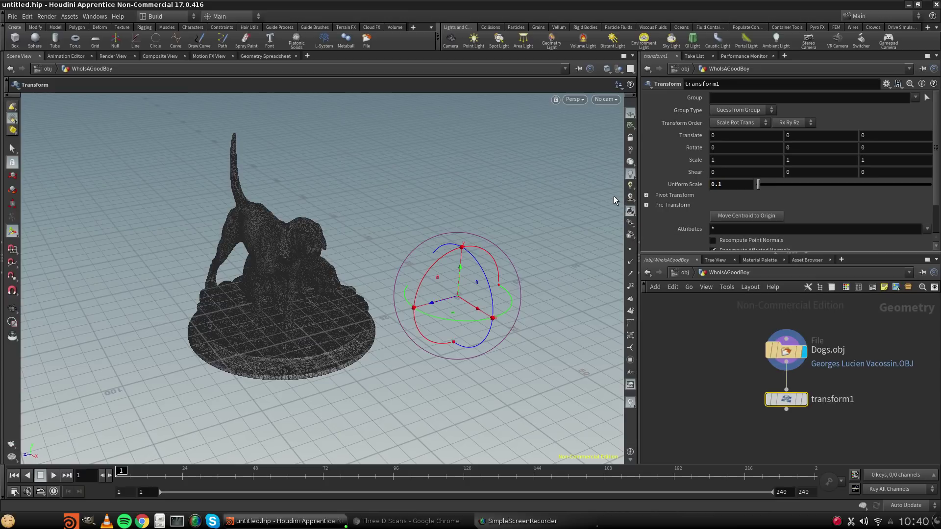
key(Escape)
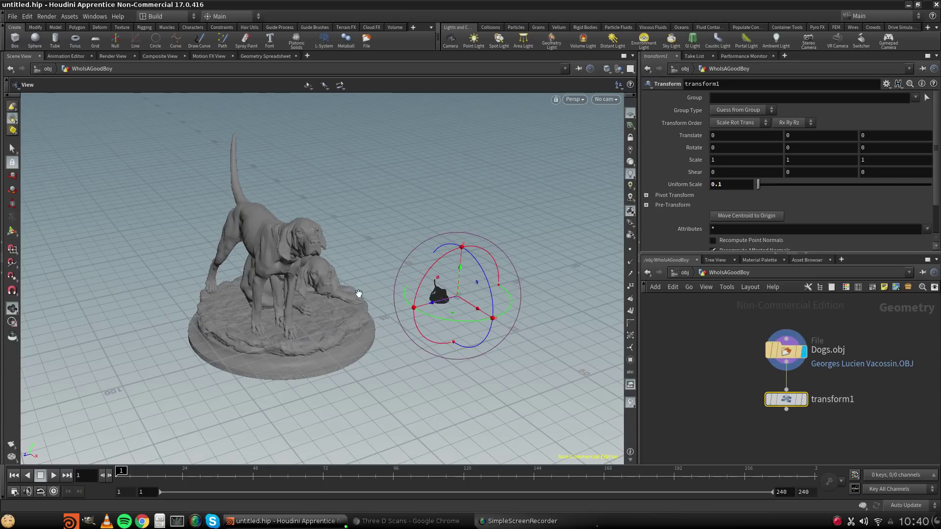
Make the Transform node the displayed node and move it closer to Dogs.obj in the network.
drag(363, 294, 234, 349)
key(space)
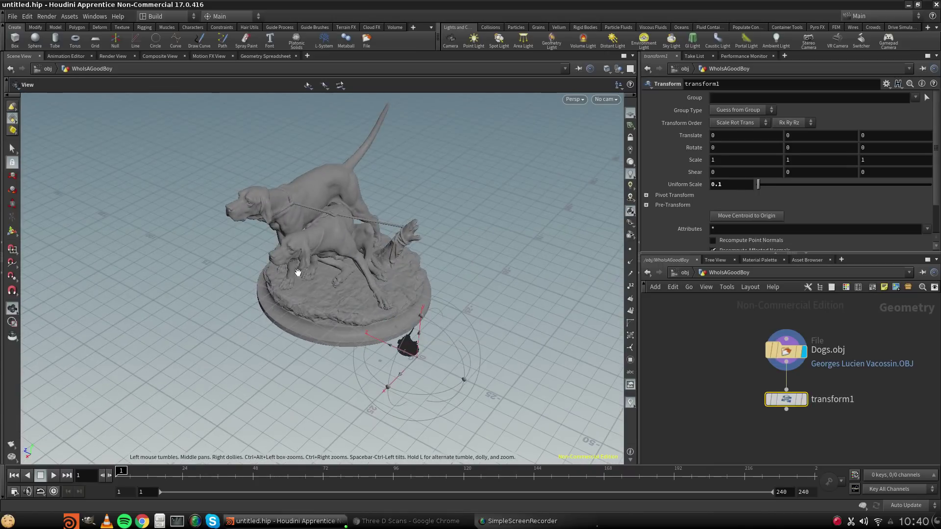
drag(298, 272, 304, 275)
right_drag(296, 264, 317, 286)
drag(317, 286, 446, 250)
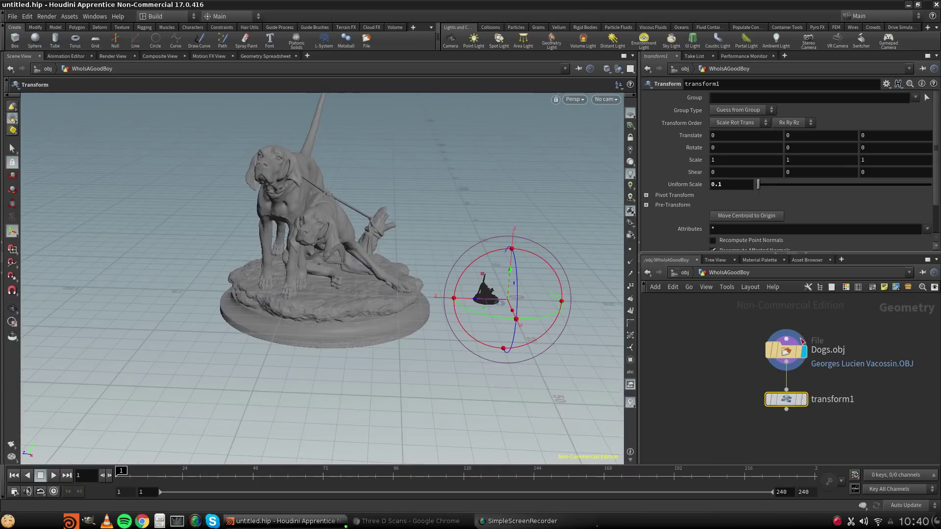
mouse_move(804, 356)
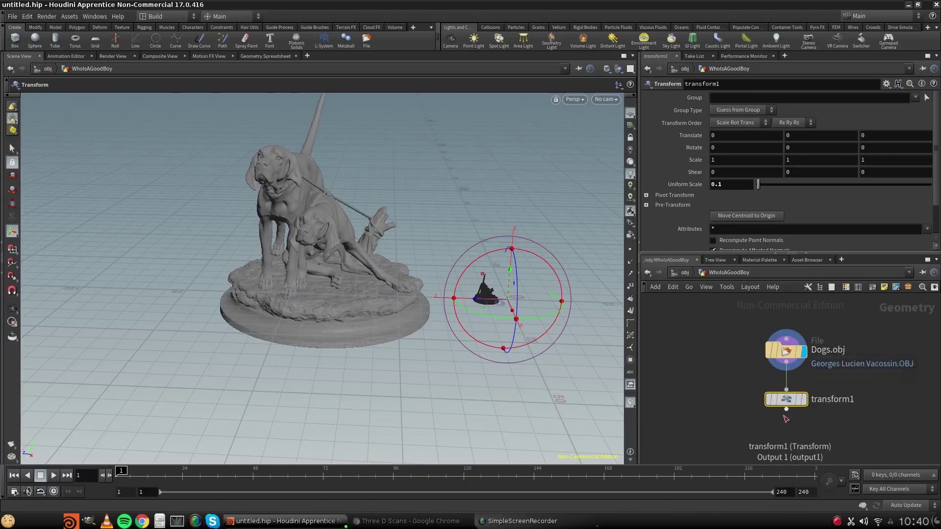
mouse_move(809, 402)
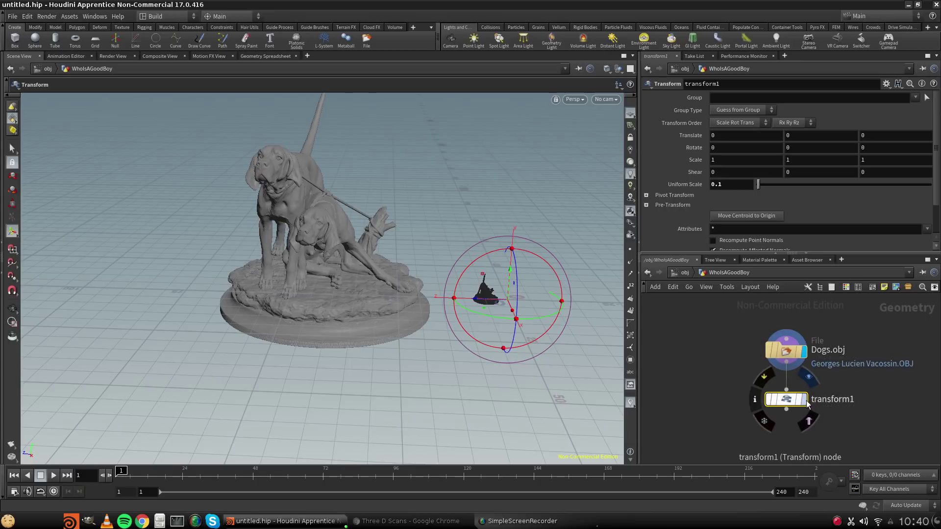
click(806, 403)
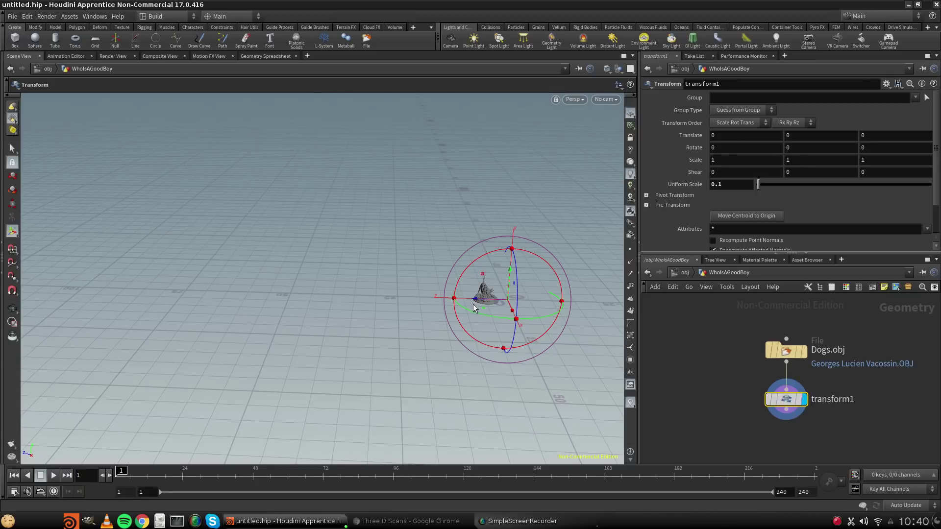
alt+right_drag(474, 308, 486, 342)
drag(778, 399, 779, 386)
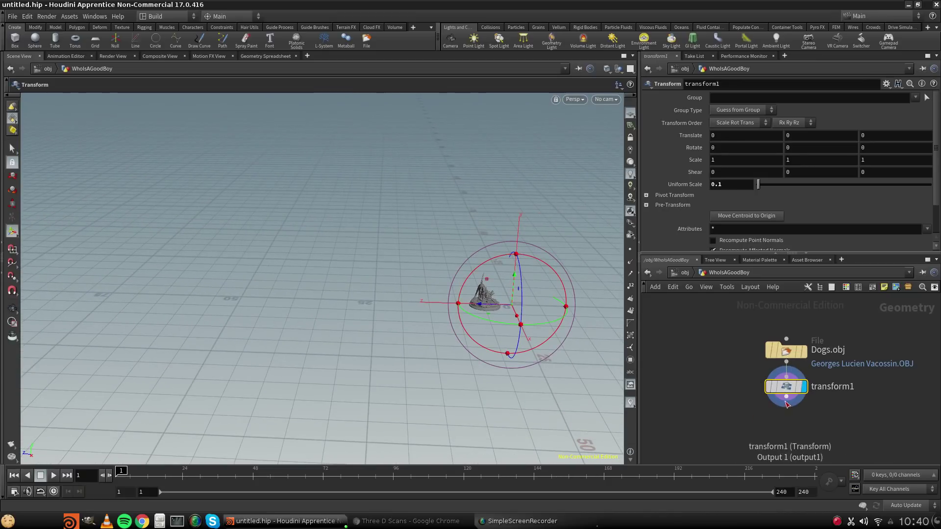
mouse_move(805, 396)
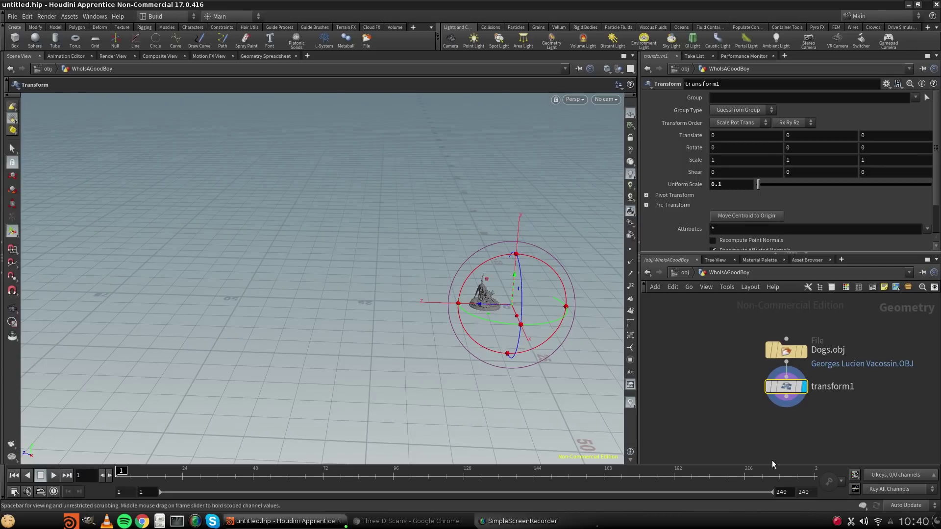
Examine the scaled-down dog sculpture up close and its position relative to the origin.
alt+right_drag(493, 299, 497, 308)
drag(497, 308, 498, 256)
scroll(493, 216, up, 2)
scroll(479, 225, down, 3)
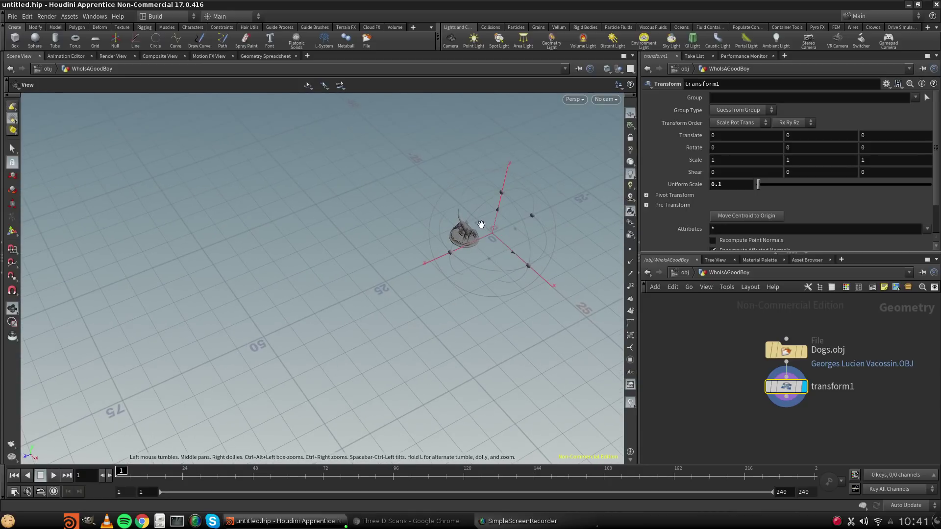
scroll(480, 226, up, 6)
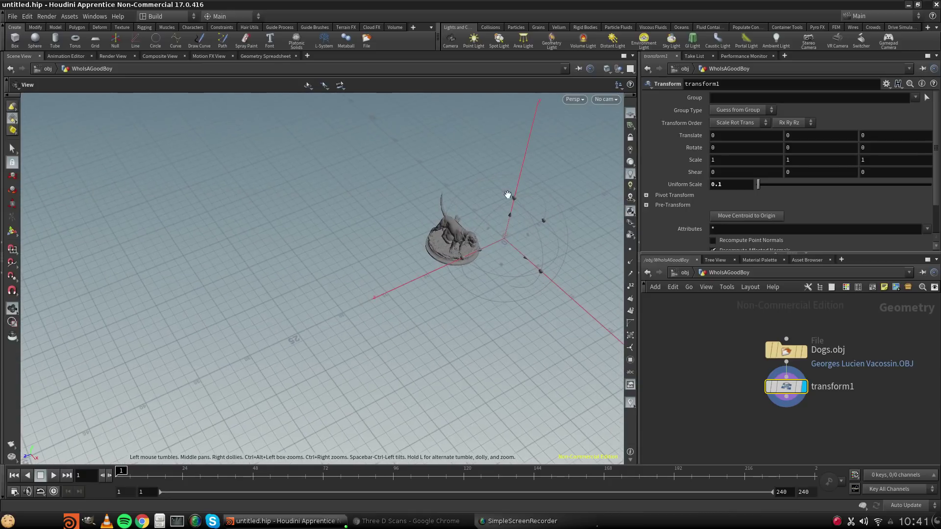
scroll(506, 196, up, 6)
drag(504, 199, 365, 331)
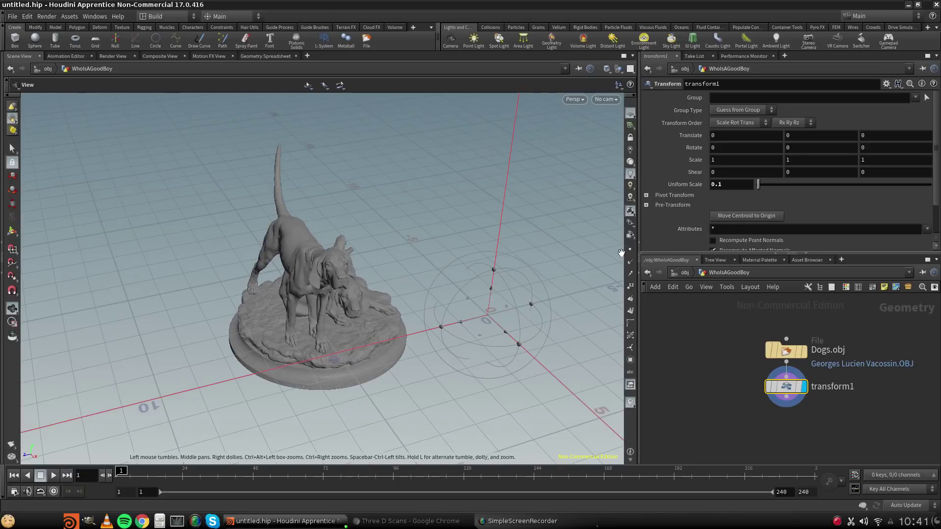
key(Return)
drag(328, 330, 315, 338)
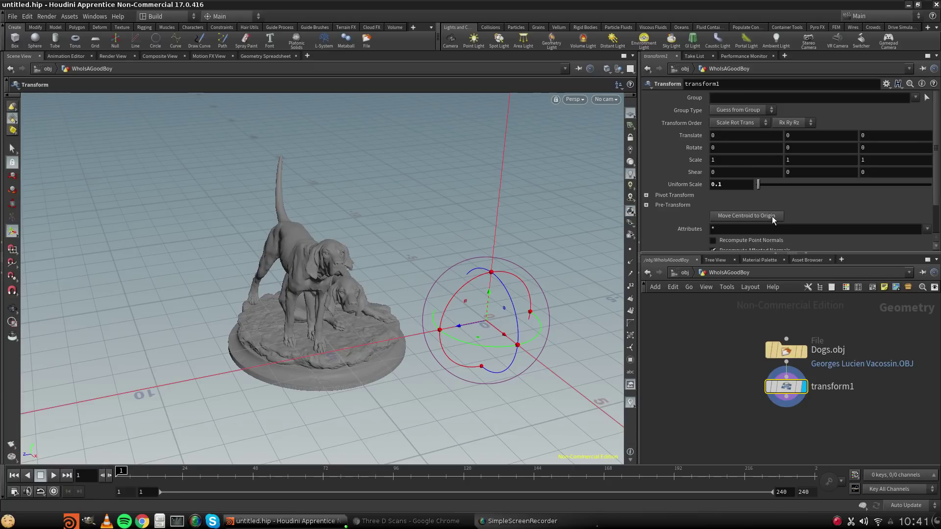
Move the sculpture's centroid to the origin in the Transform node.
click(745, 218)
drag(485, 367, 400, 344)
key(r)
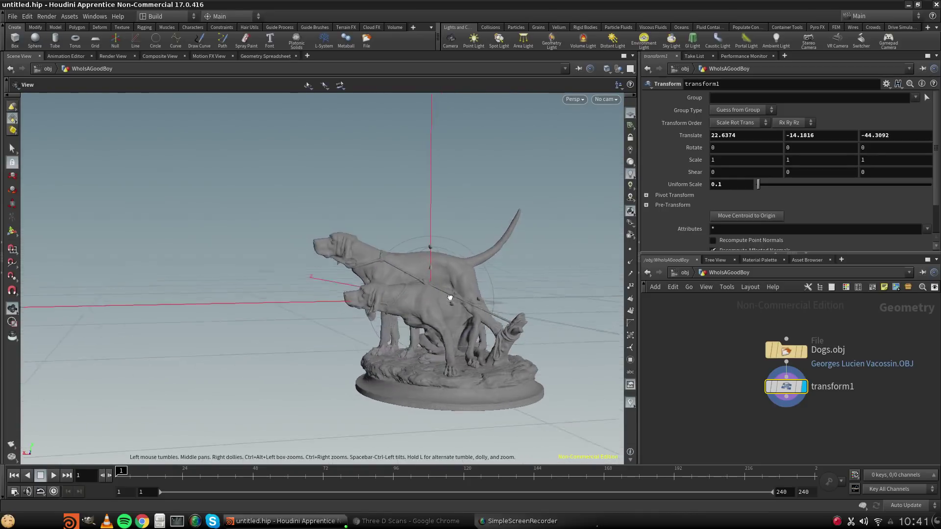
Raise the sculpture along Y to a translate value of about -11.37, so its base rests on the grid.
drag(419, 310, 418, 290)
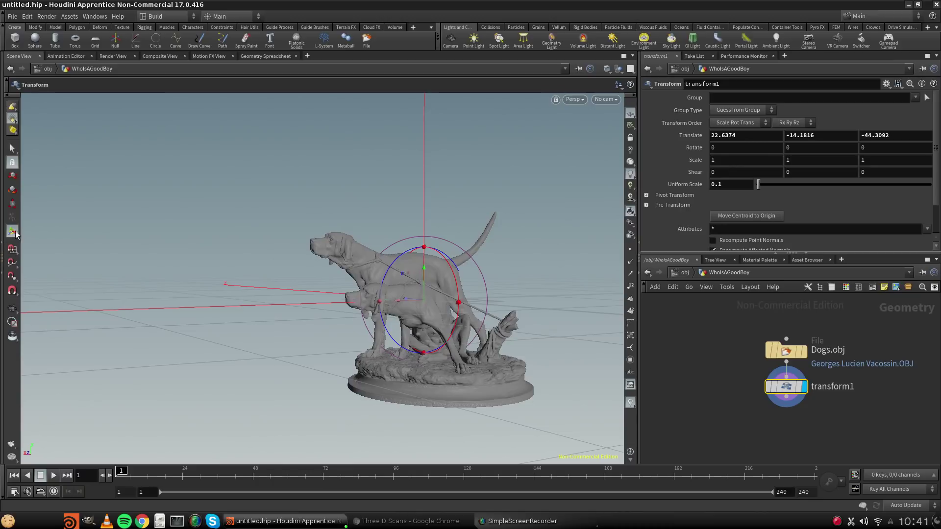
drag(426, 273, 446, 178)
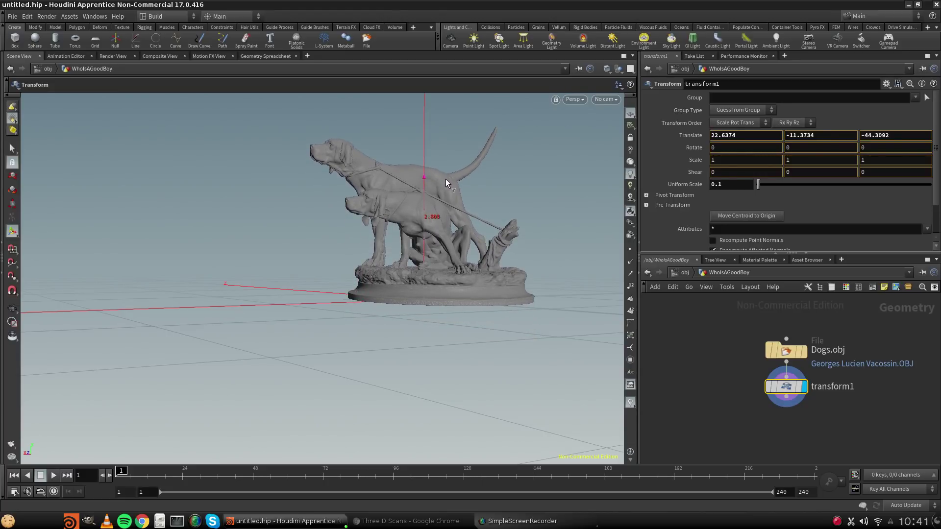
alt+drag(404, 306, 485, 309)
drag(362, 302, 367, 343)
key(Return)
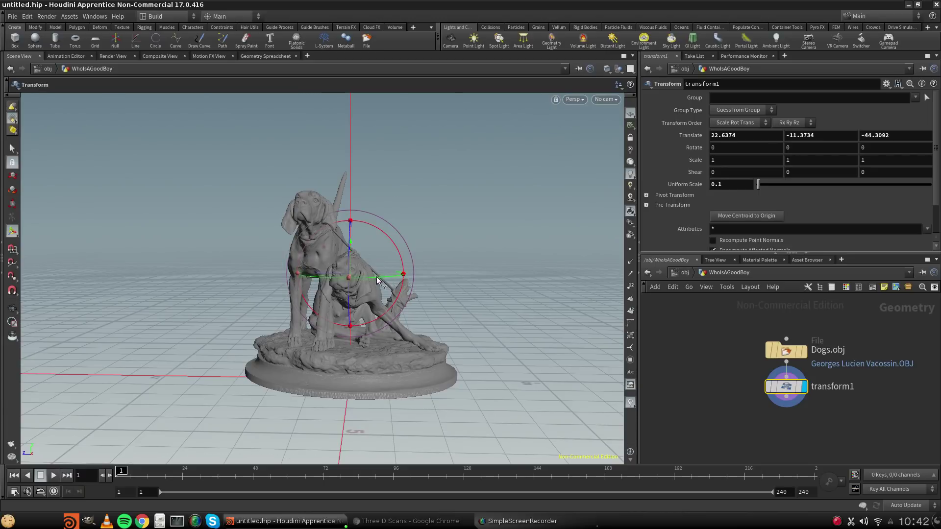
Rotate the sculpture about the Y axis to about -37.75 degrees.
drag(377, 280, 346, 276)
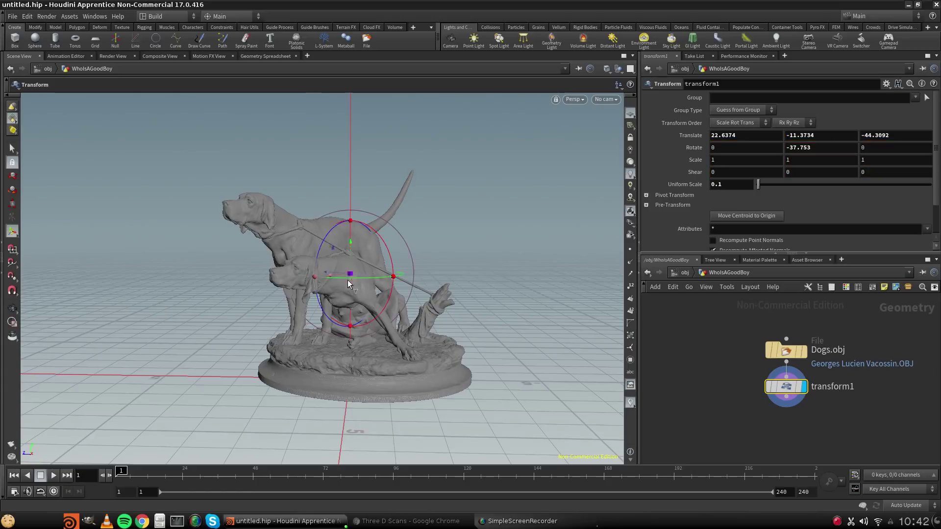
alt+drag(374, 332, 344, 317)
key(Return)
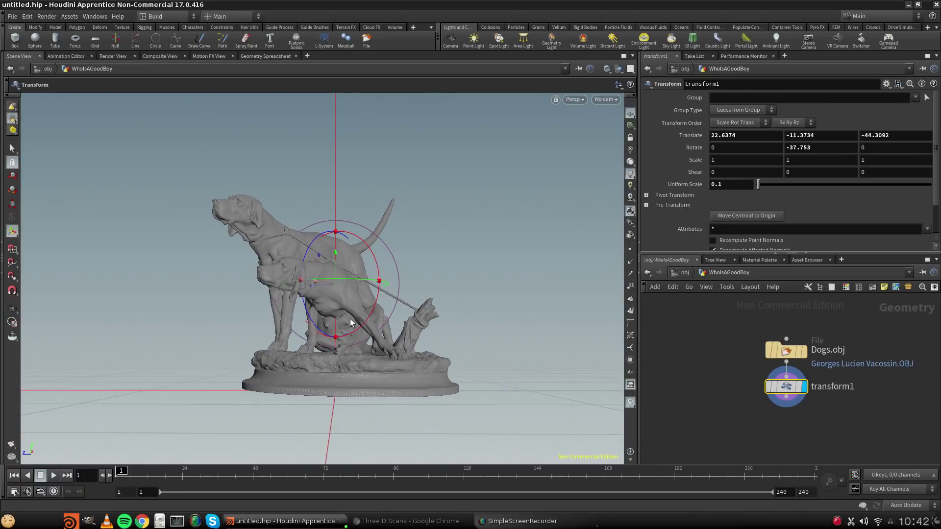
Go up from the sculpture's geometry network to the object level and clear the selection.
click(676, 272)
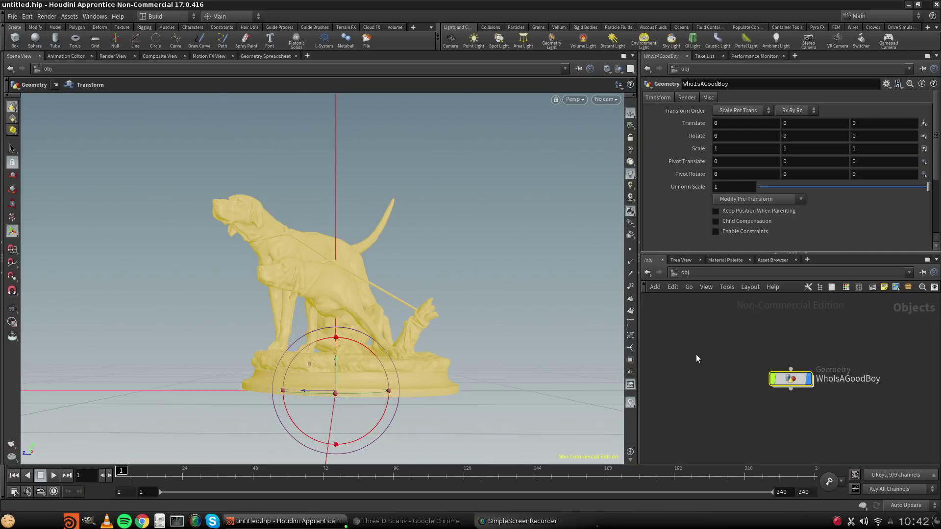
click(674, 371)
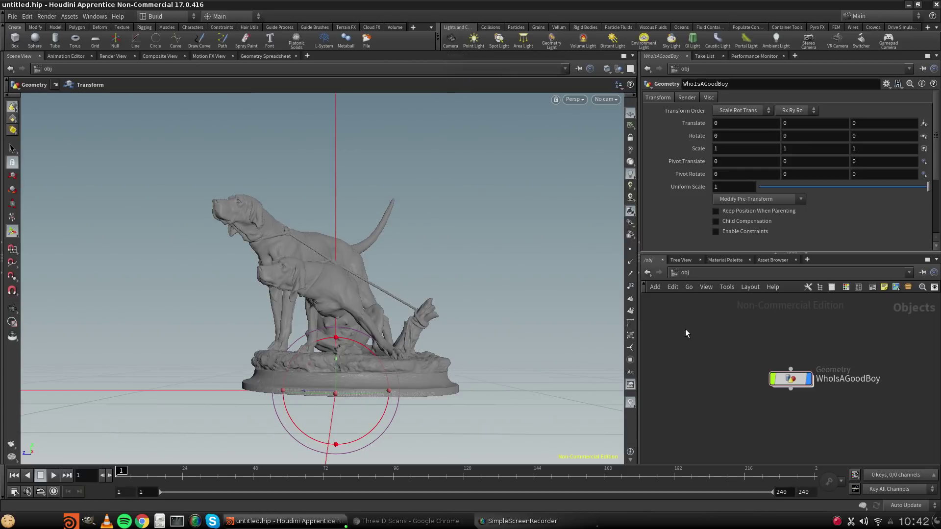
key(Tab)
mouse_move(690, 333)
text(cam)
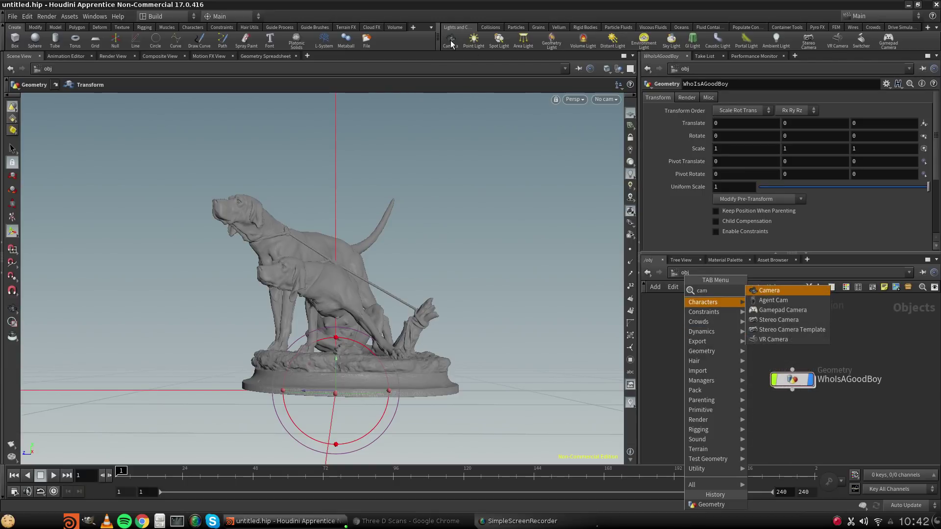
click(663, 357)
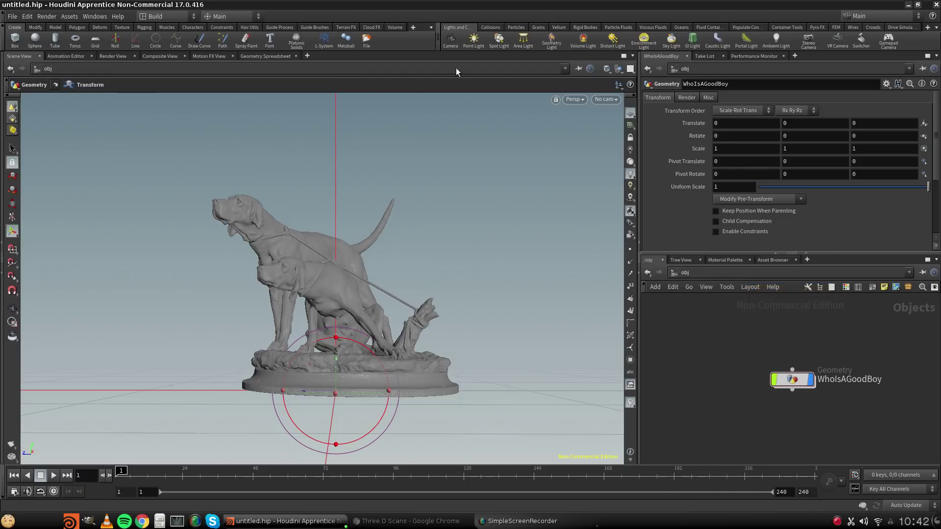
Try placing a camera freehand in the viewport behind the dogs twice, deleting it each time.
click(449, 40)
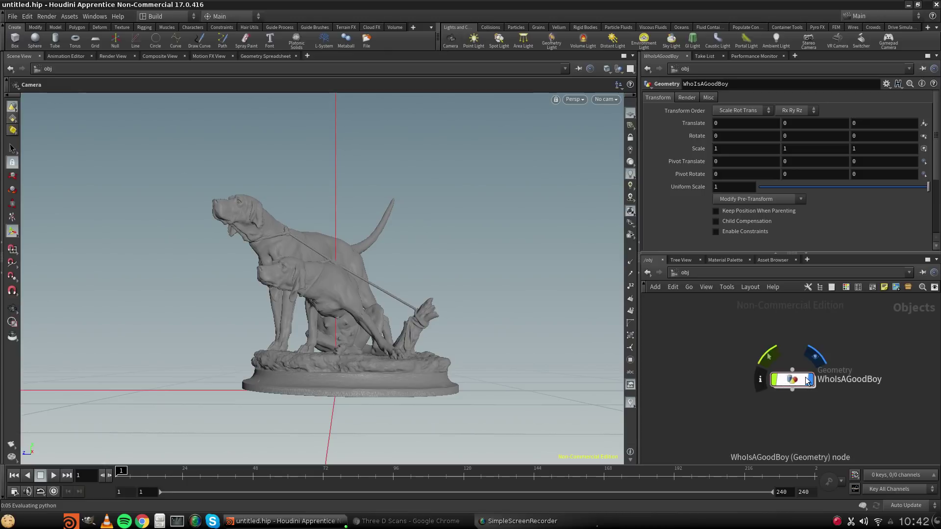
middle_drag(792, 357, 761, 361)
scroll(761, 360, down, 6)
scroll(768, 362, up, 6)
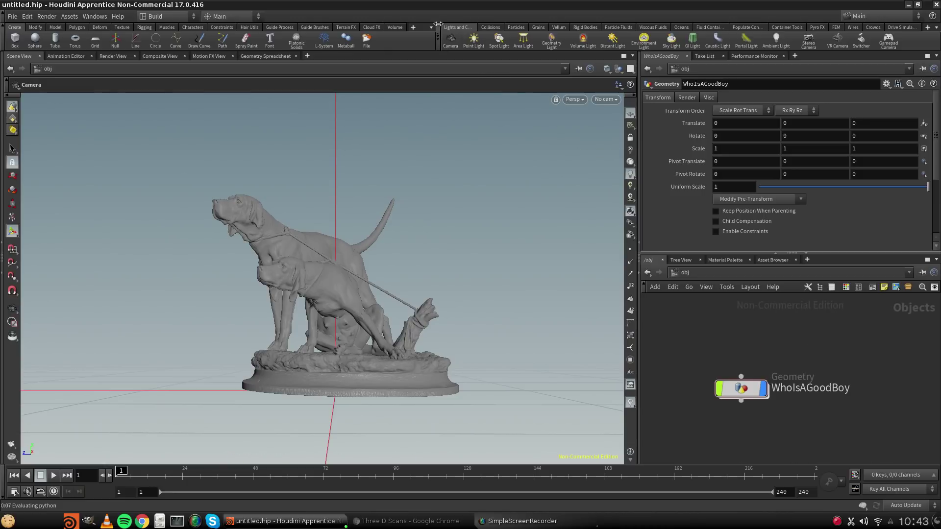
scroll(730, 357, down, 6)
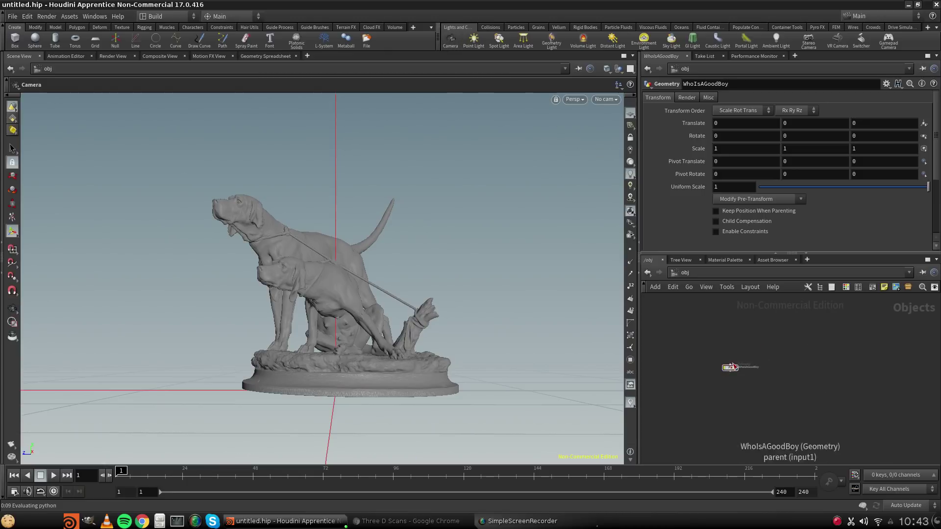
scroll(733, 358, up, 5)
middle_drag(733, 357, 802, 370)
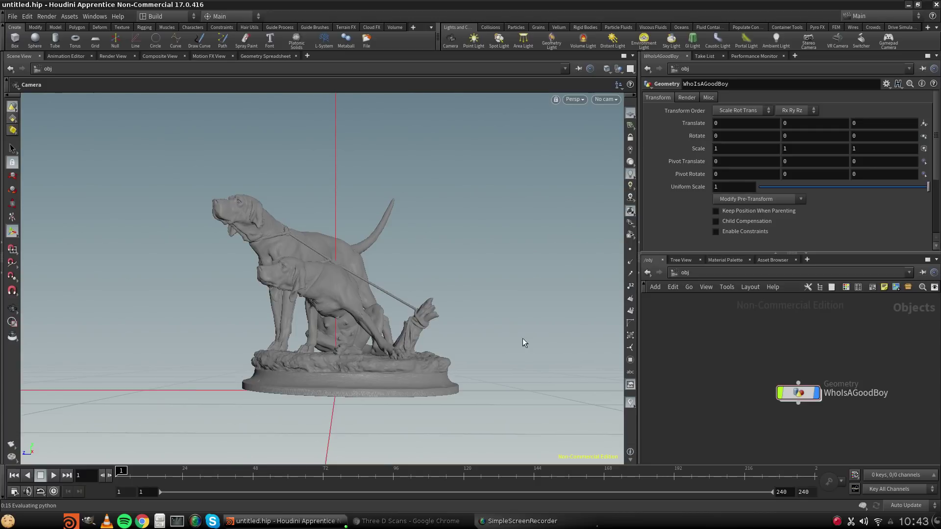
click(518, 245)
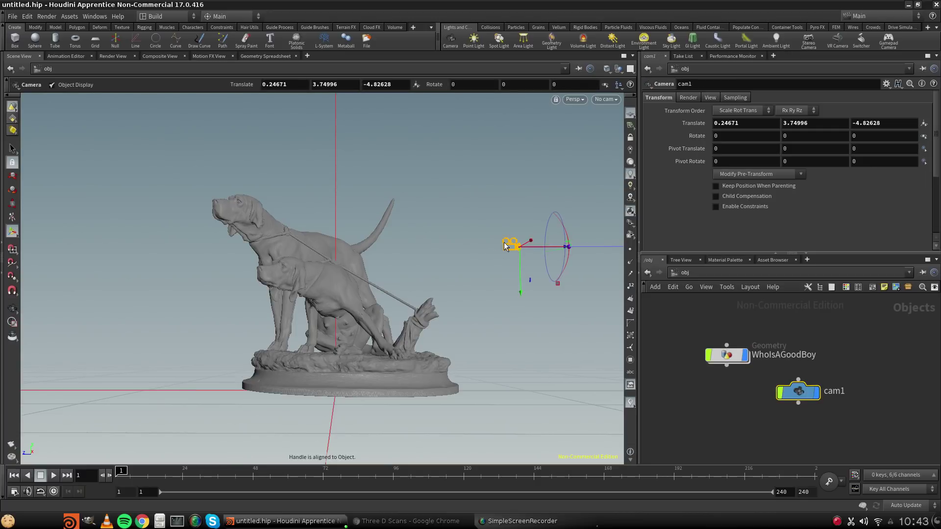
key(Delete)
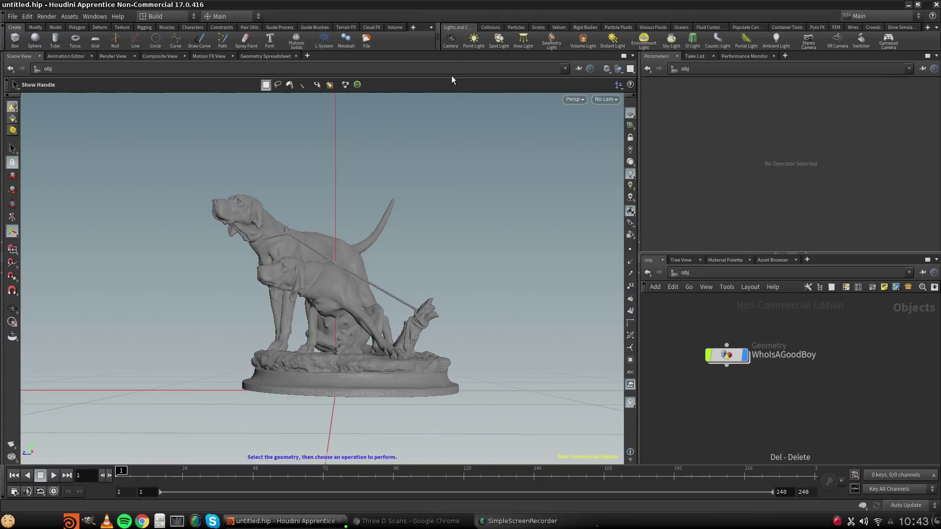
click(450, 41)
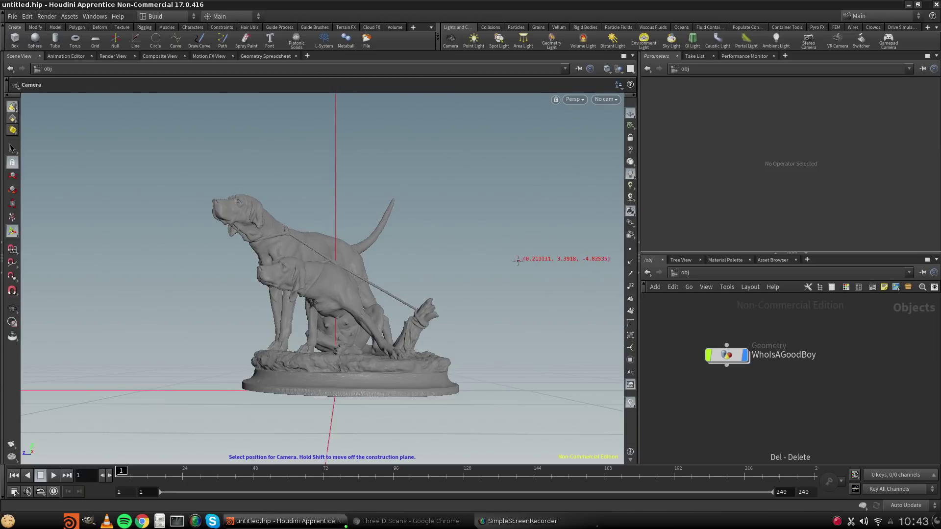
click(517, 261)
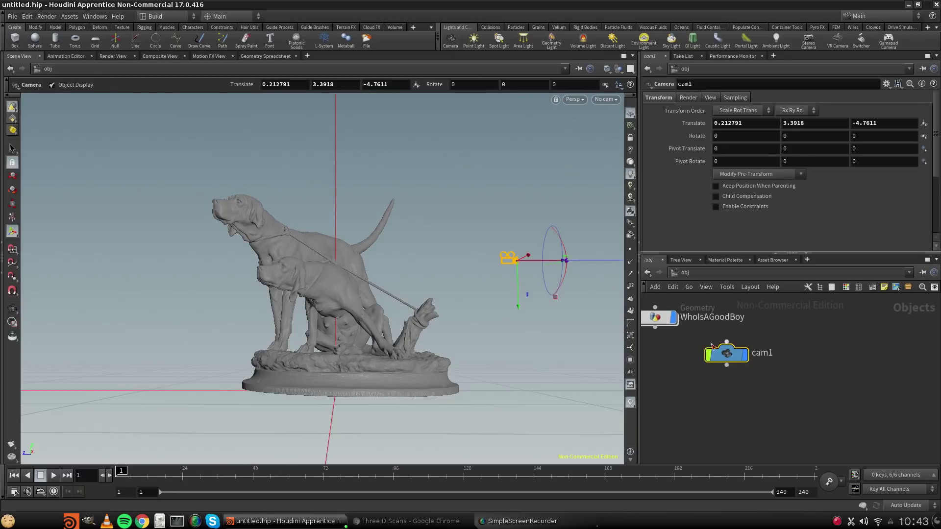
key(Delete)
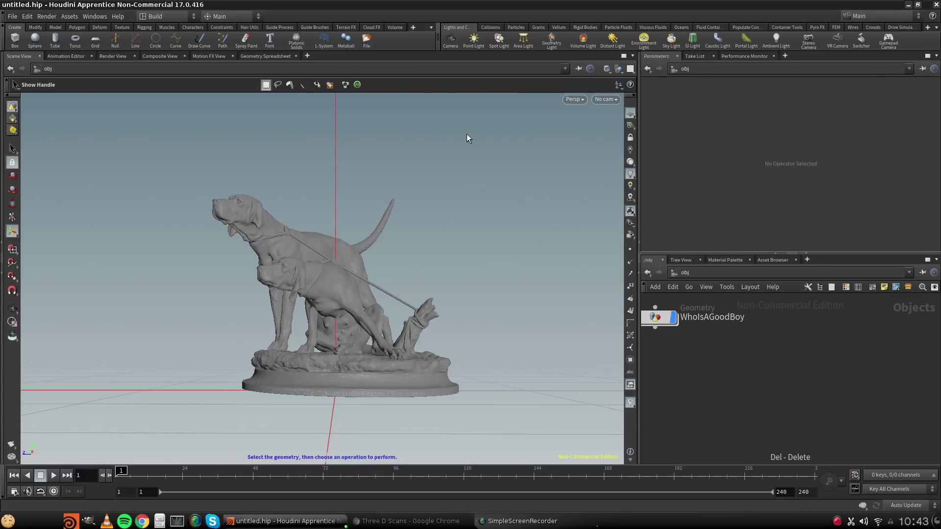
Reposition the WhoIsAGoodBoy node in the network and create a camera from the current viewport view.
drag(659, 317, 734, 363)
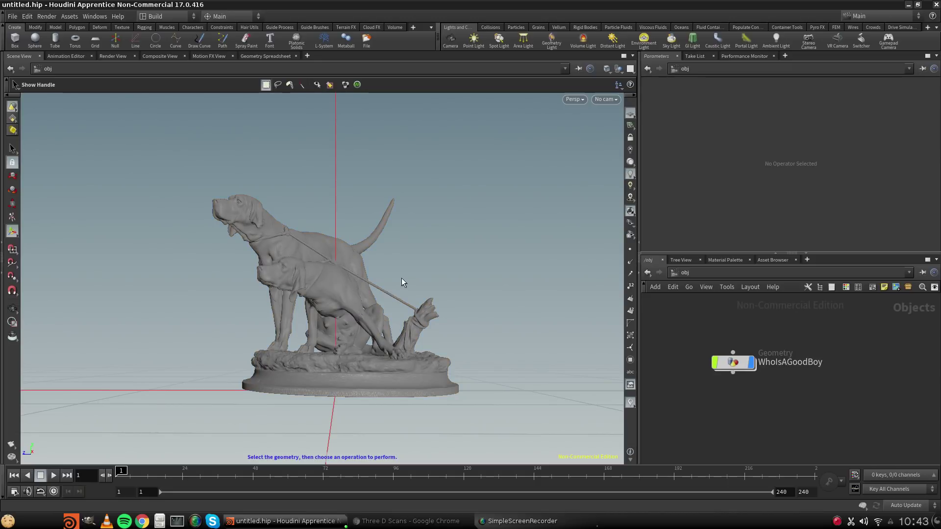
click(450, 40)
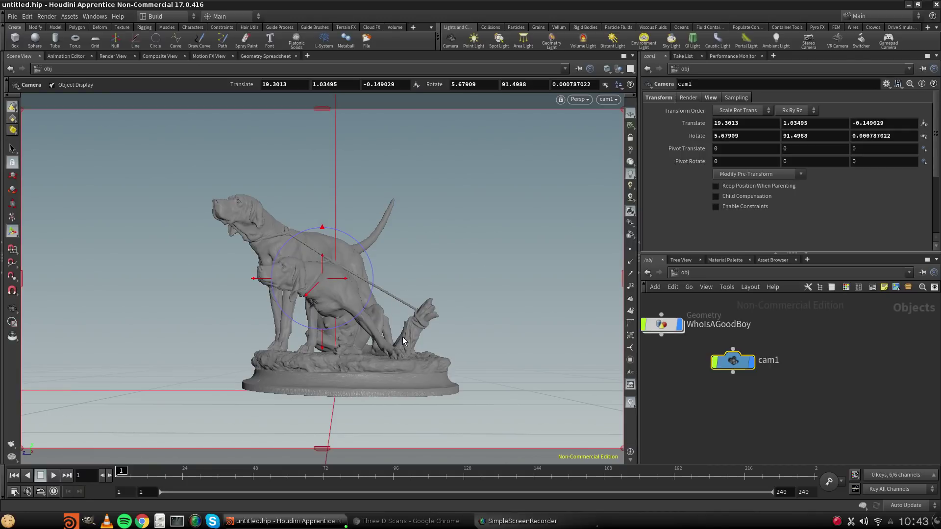
Leave the camera view and examine the new camera up close, including its position and direction relative to the sculpture.
key(Escape)
scroll(408, 330, down, 5)
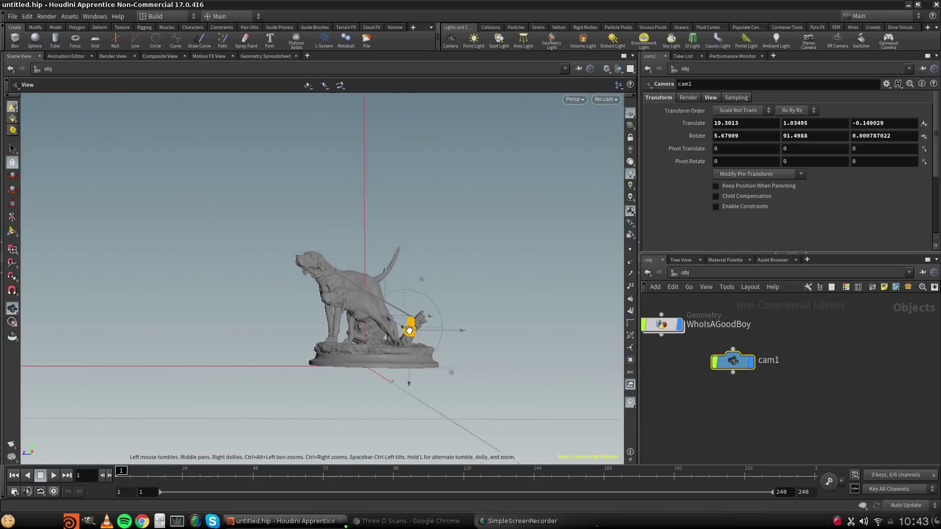
scroll(409, 330, up, 1)
drag(409, 331, 242, 340)
middle_drag(128, 424, 285, 370)
drag(284, 370, 23, 384)
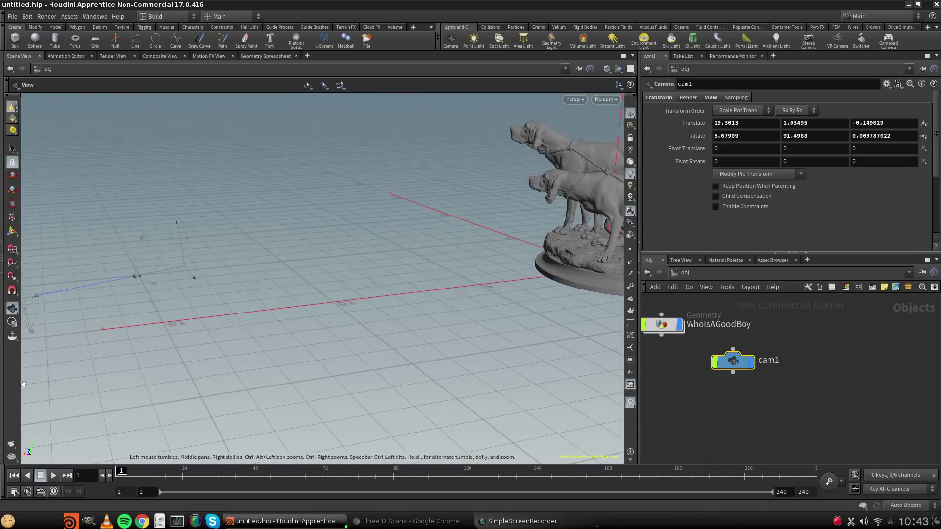
middle_drag(86, 339, 288, 316)
drag(288, 315, 210, 296)
middle_drag(210, 296, 261, 324)
scroll(262, 284, up, 6)
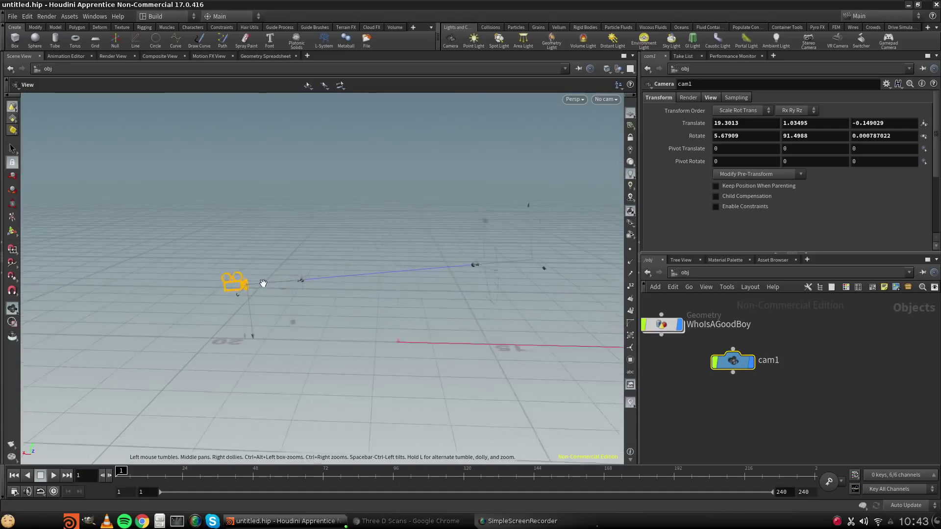
drag(247, 290, 321, 287)
middle_drag(321, 288, 280, 316)
drag(282, 355, 256, 346)
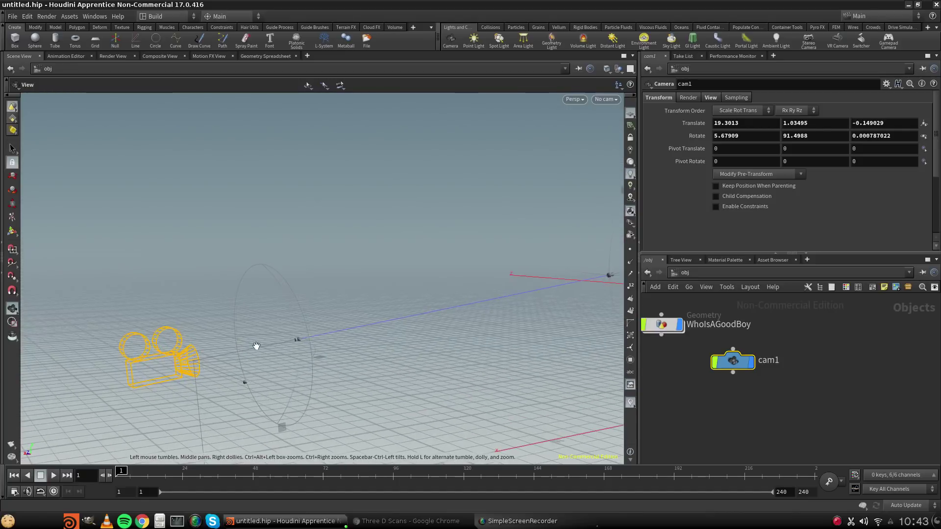
middle_drag(206, 350, 210, 271)
scroll(226, 290, down, 3)
drag(215, 296, 238, 353)
middle_drag(237, 353, 244, 298)
drag(244, 298, 263, 338)
Rename the camera node to a first name followed by "Camera" and place it beside the WhoIsAGoodBoy node.
double_click(768, 362)
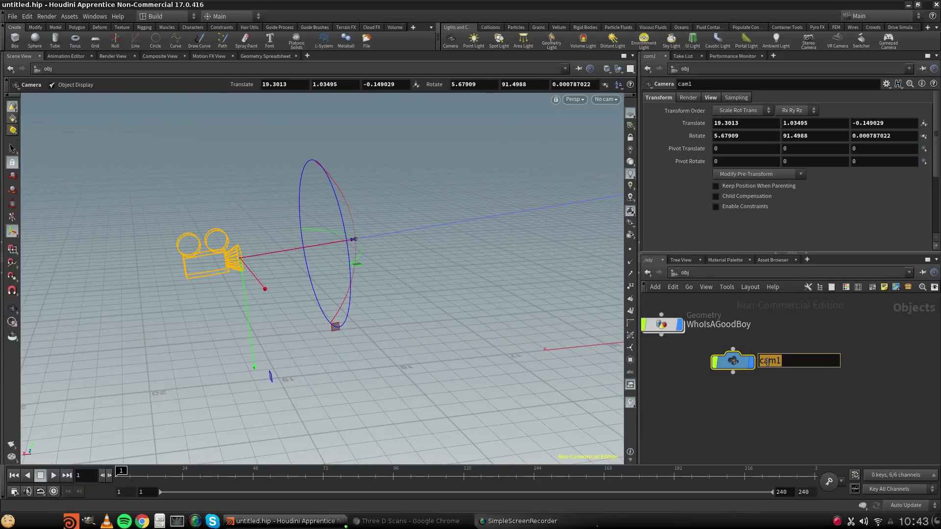
text(Dominik)
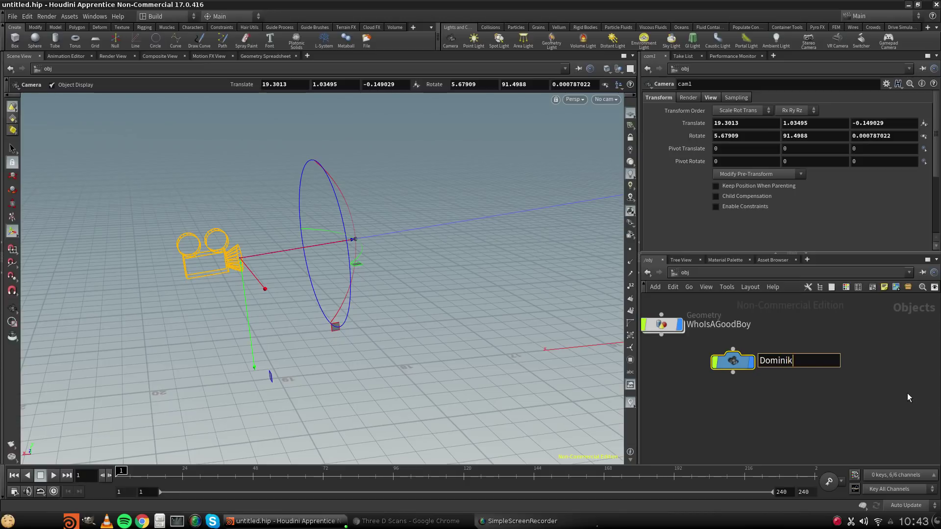
text(Camera)
key(Return)
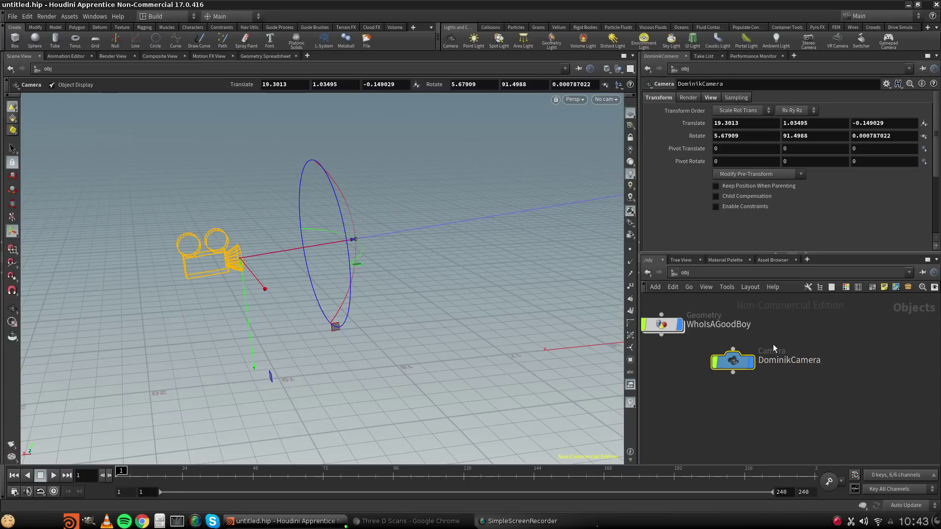
drag(733, 360, 783, 328)
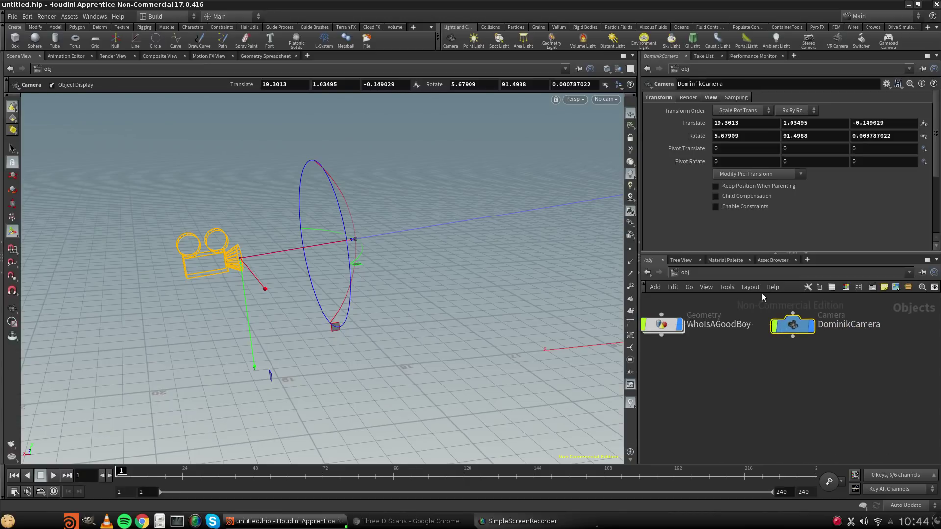
Look through the renamed camera in the viewport.
click(608, 100)
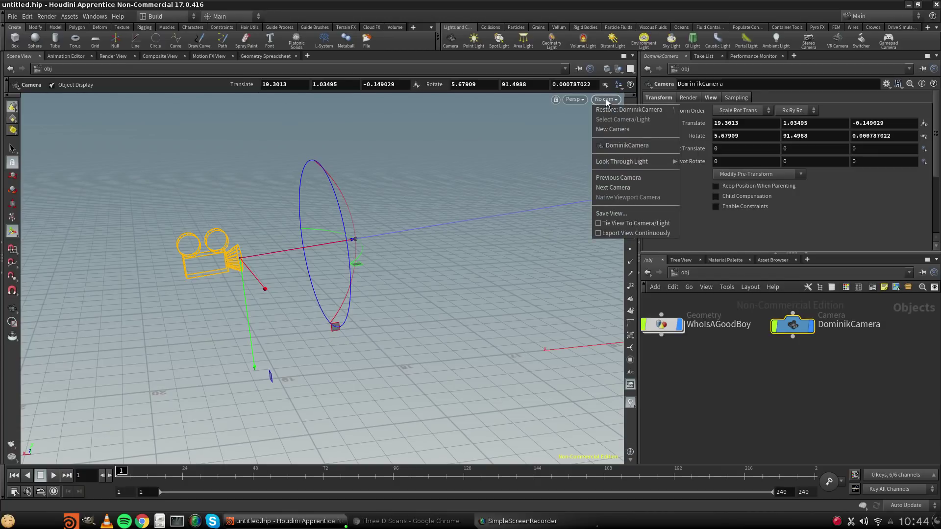
click(606, 99)
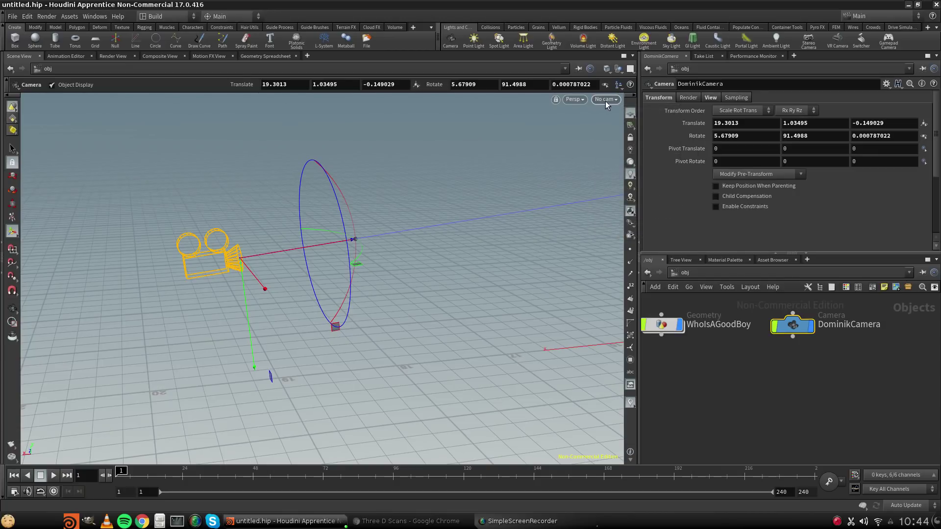
click(605, 101)
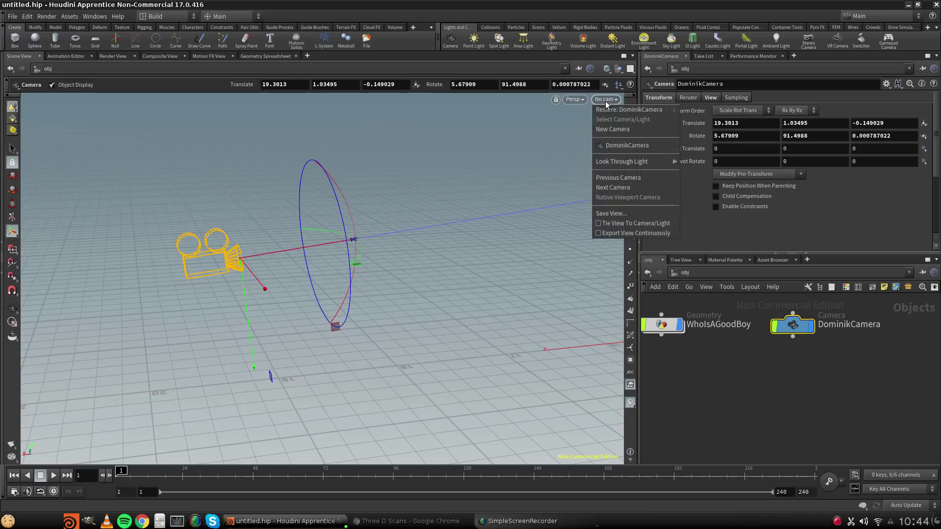
click(615, 146)
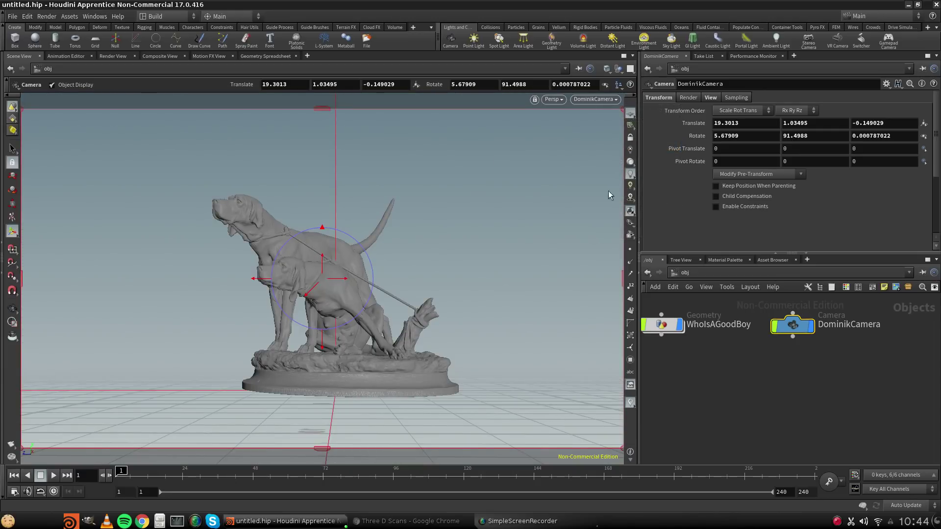
Try panning the view with the camera locked to it, undo the camera move and unlock the camera.
click(631, 139)
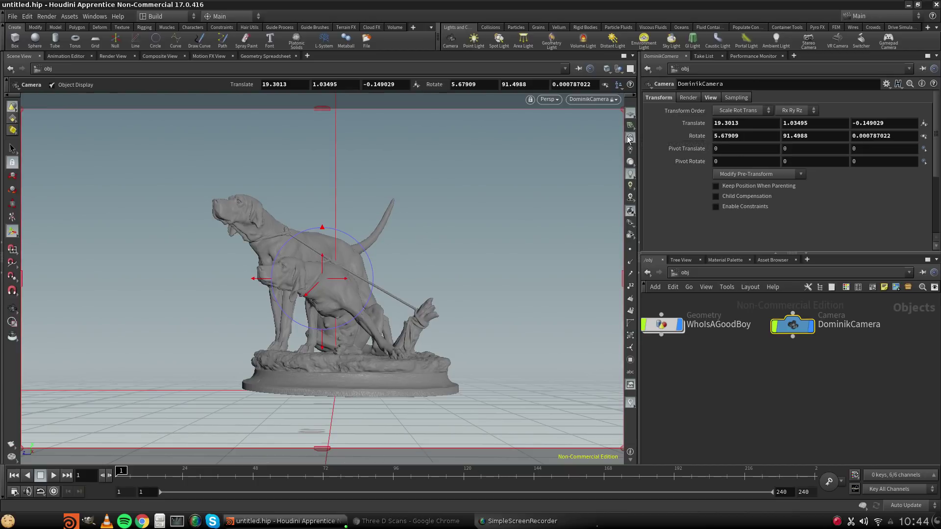
alt+middle_drag(318, 349, 345, 314)
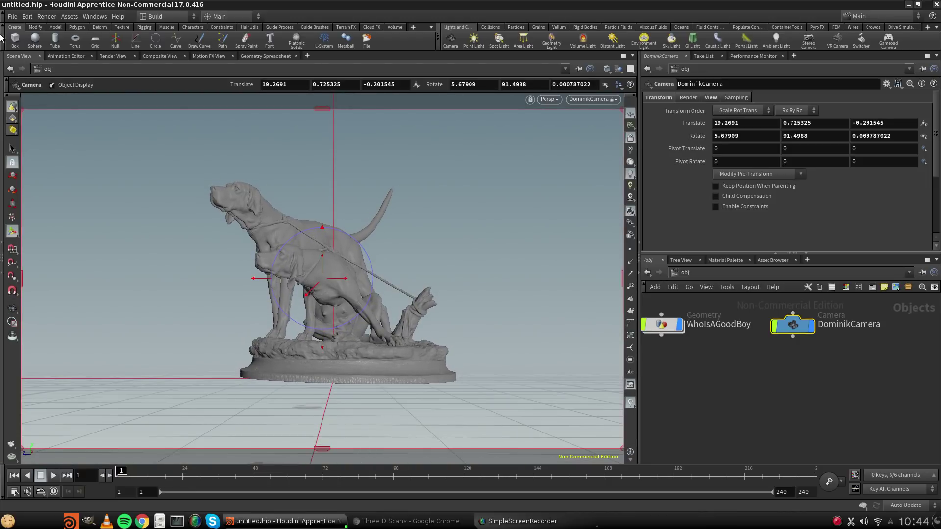
click(27, 17)
click(28, 27)
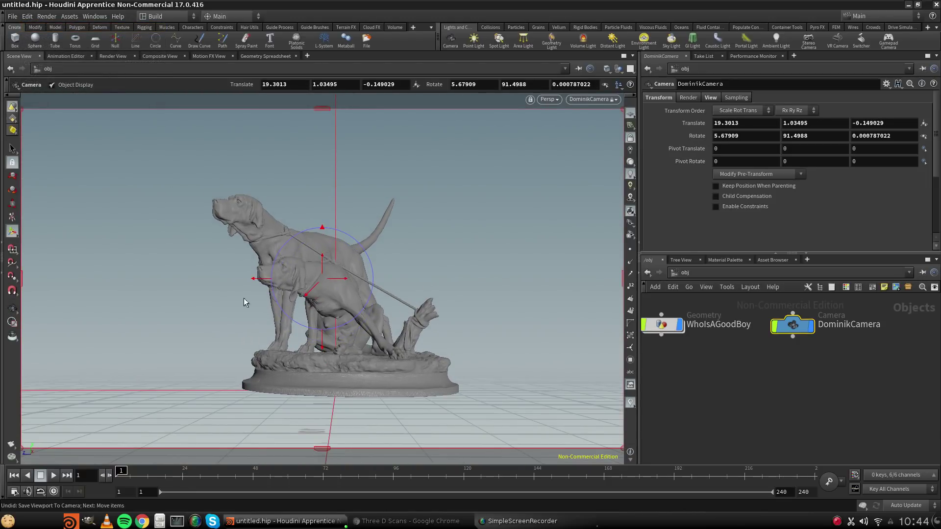
click(633, 140)
Step out of the camera view and examine the camera, its handles and the sculpture together from the side.
alt+right_drag(431, 287, 392, 299)
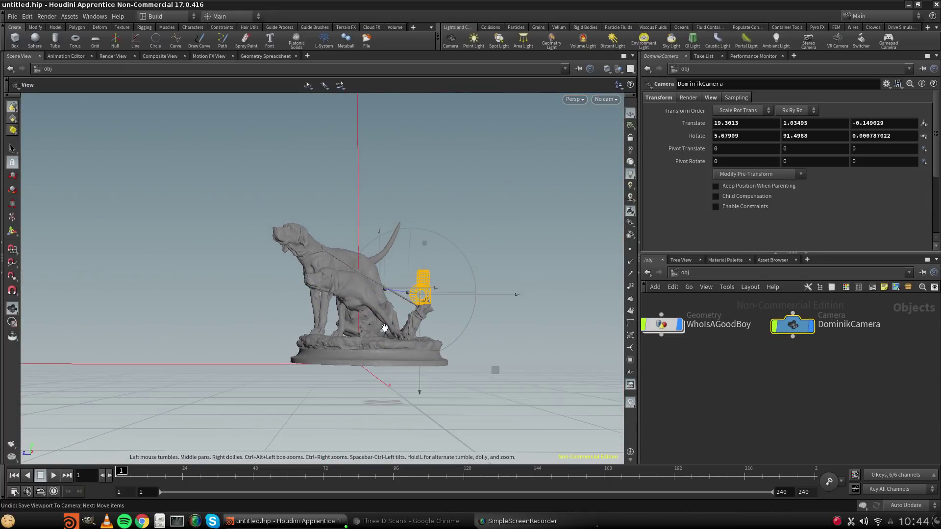
drag(392, 299, 454, 364)
middle_drag(454, 363, 294, 329)
drag(294, 328, 377, 340)
right_drag(377, 340, 510, 346)
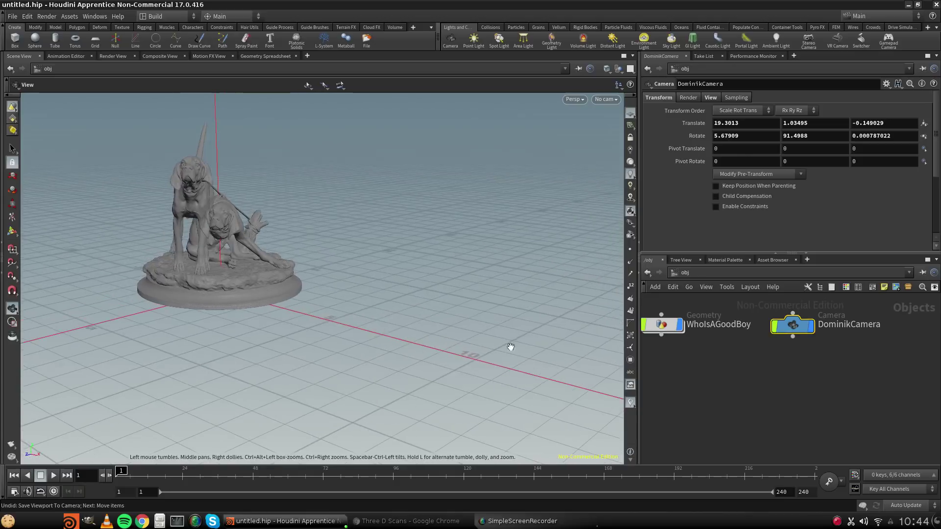
middle_drag(511, 347, 327, 366)
drag(327, 365, 338, 336)
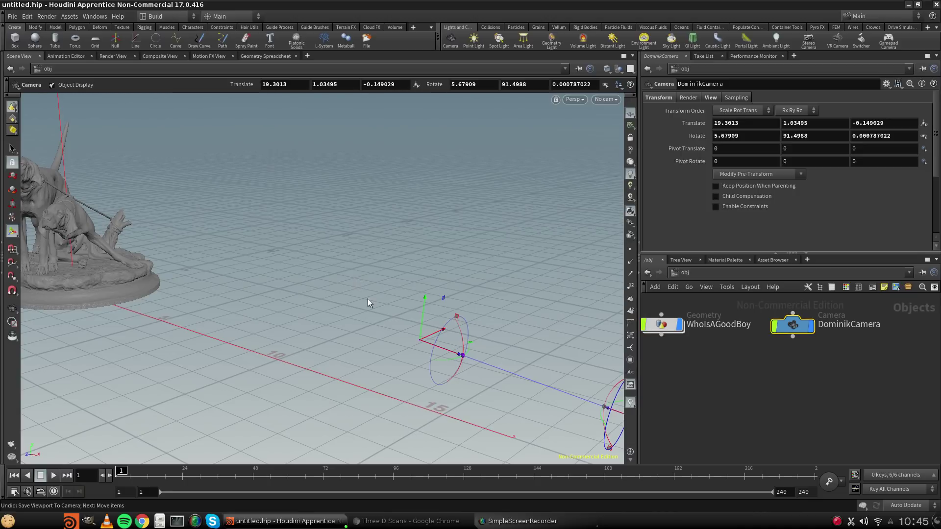
key(Escape)
drag(368, 299, 366, 361)
key(Return)
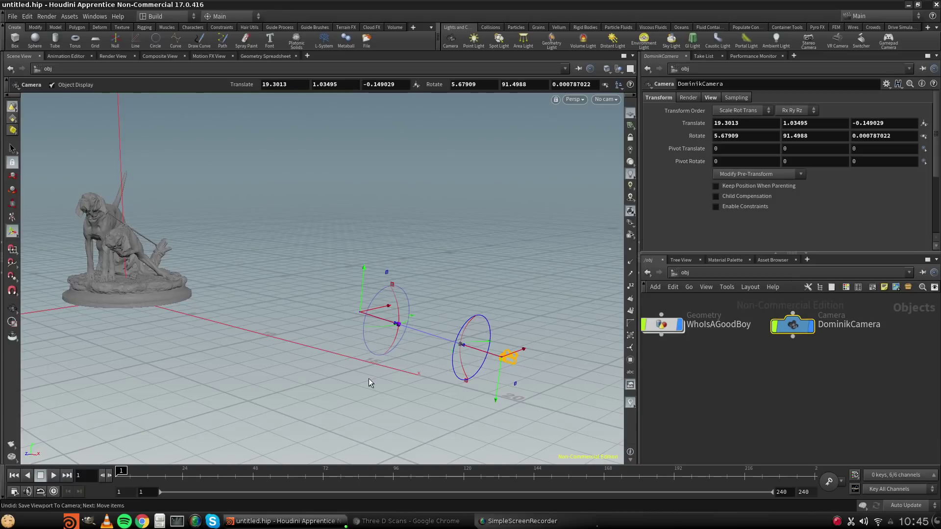
drag(364, 367, 435, 386)
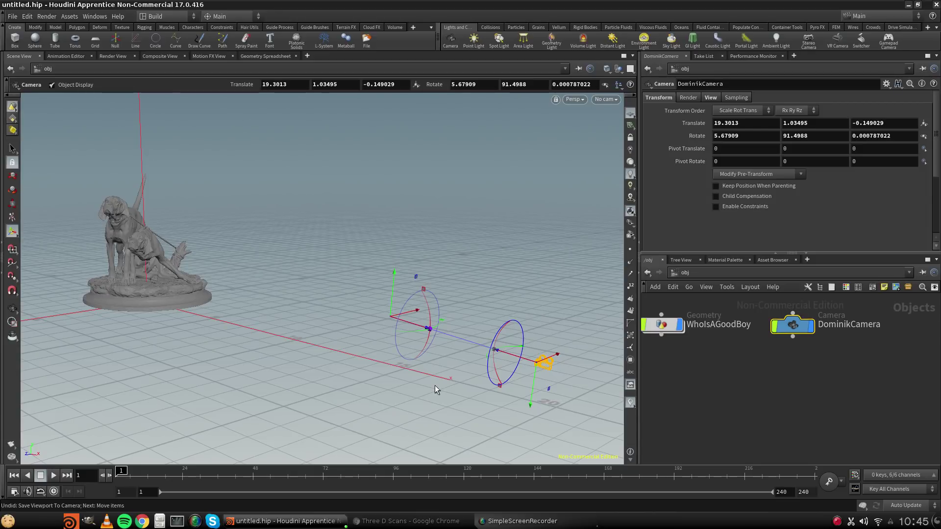
key(Escape)
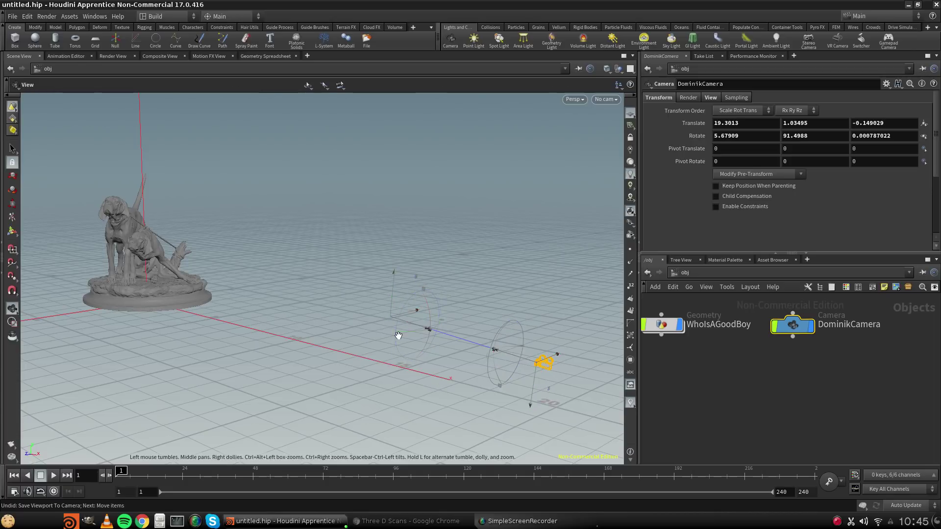
drag(434, 386, 438, 328)
middle_drag(527, 322, 412, 280)
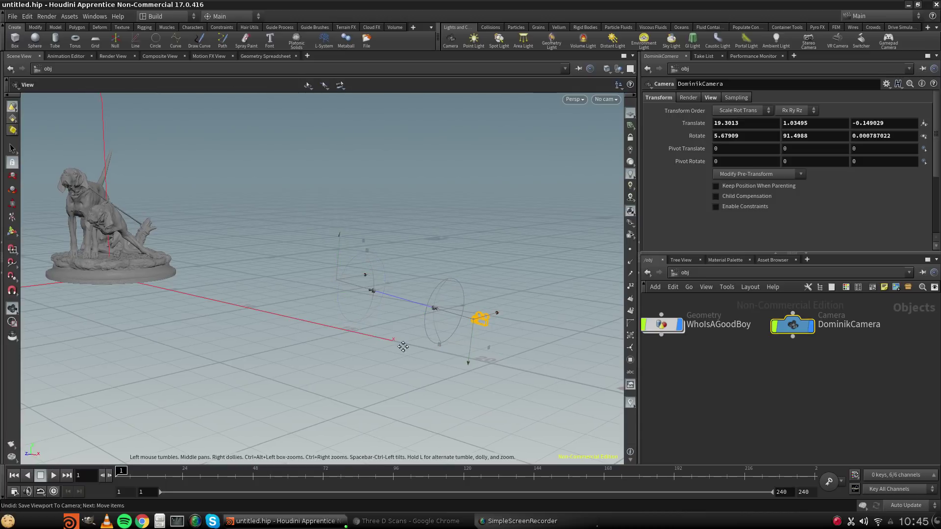
middle_drag(356, 289, 495, 305)
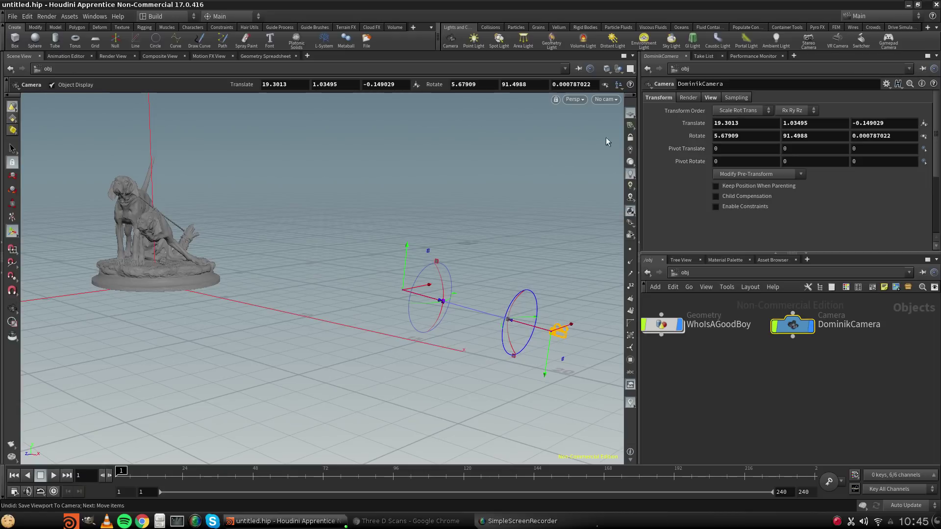
Check the camera's render parameters, inspect the file1, xform1 and camOrigin nodes inside it, and return to the object level.
click(688, 98)
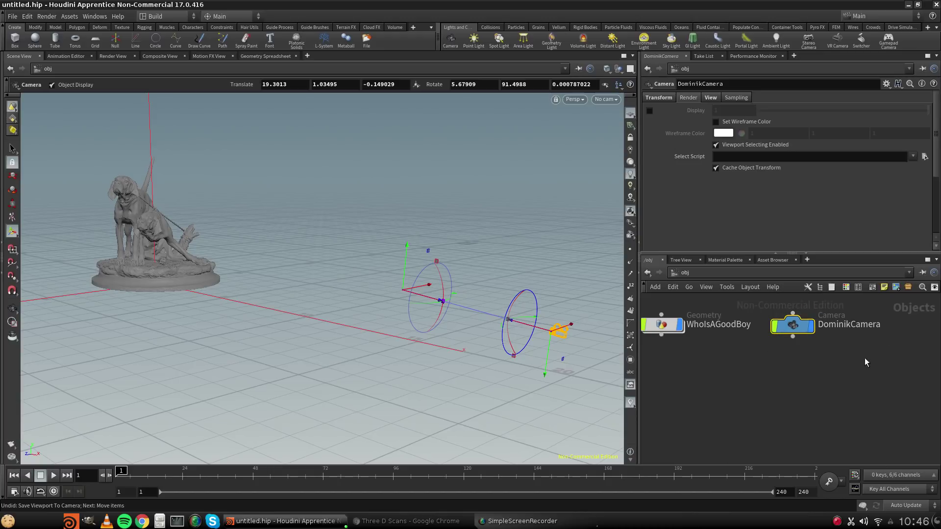
drag(827, 379, 795, 318)
double_click(795, 325)
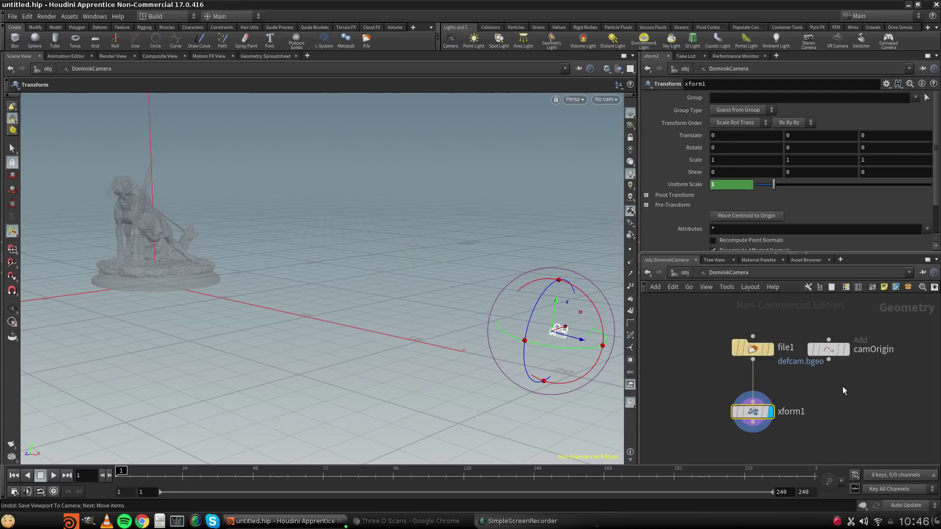
drag(831, 350, 842, 349)
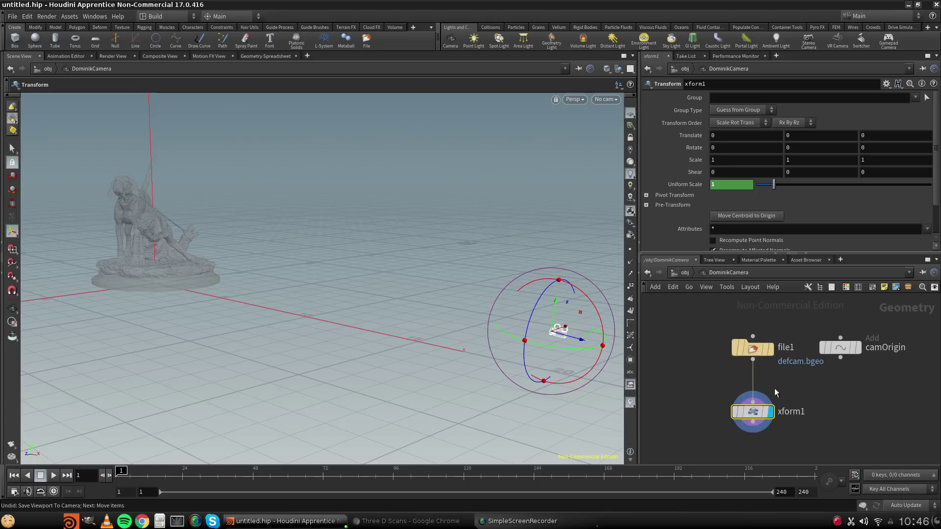
click(752, 347)
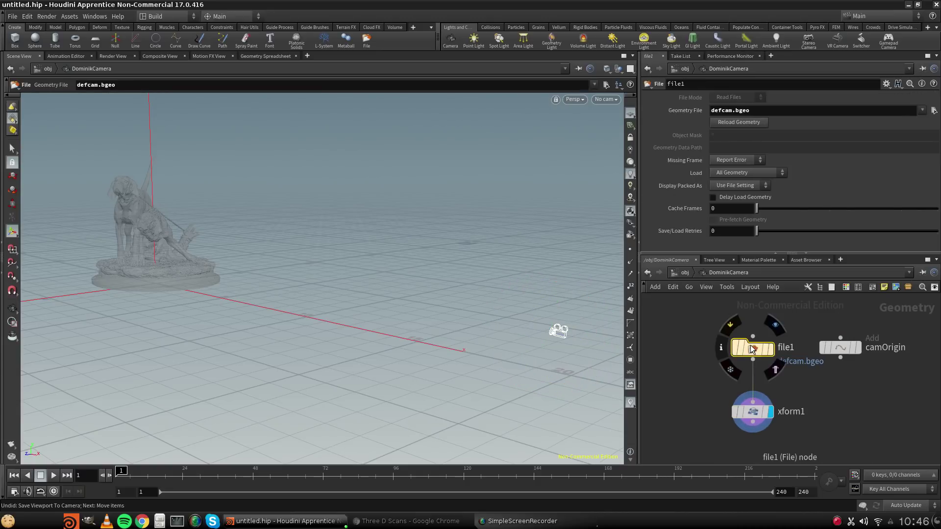
click(754, 415)
click(842, 349)
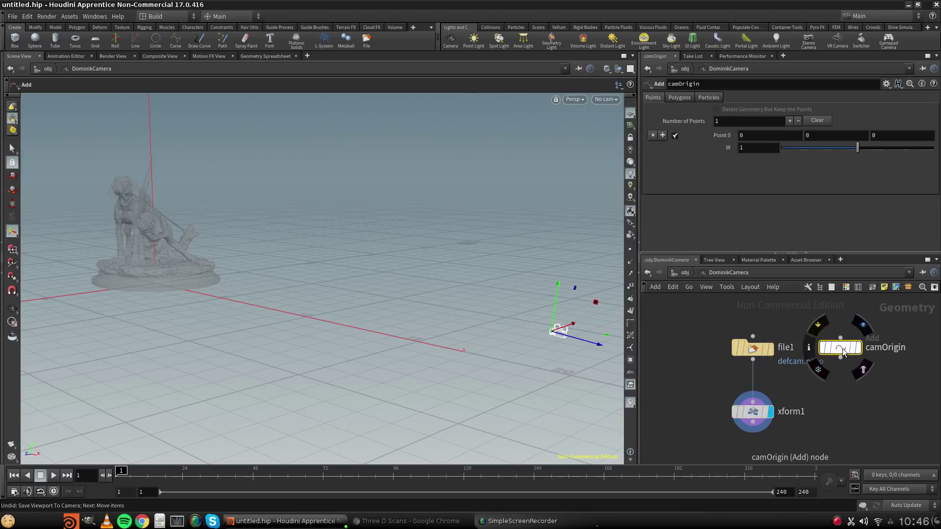
click(685, 272)
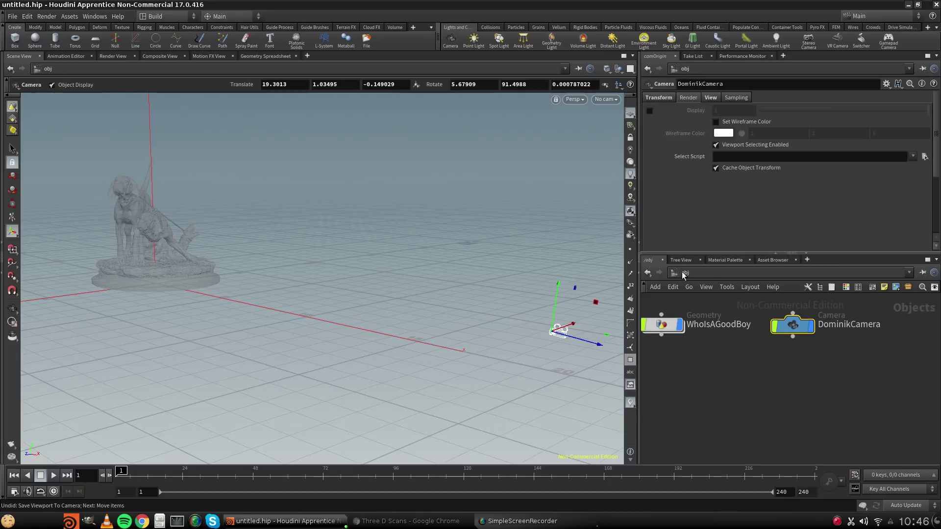
Review the camera's transform, render and view parameters.
drag(807, 396, 780, 298)
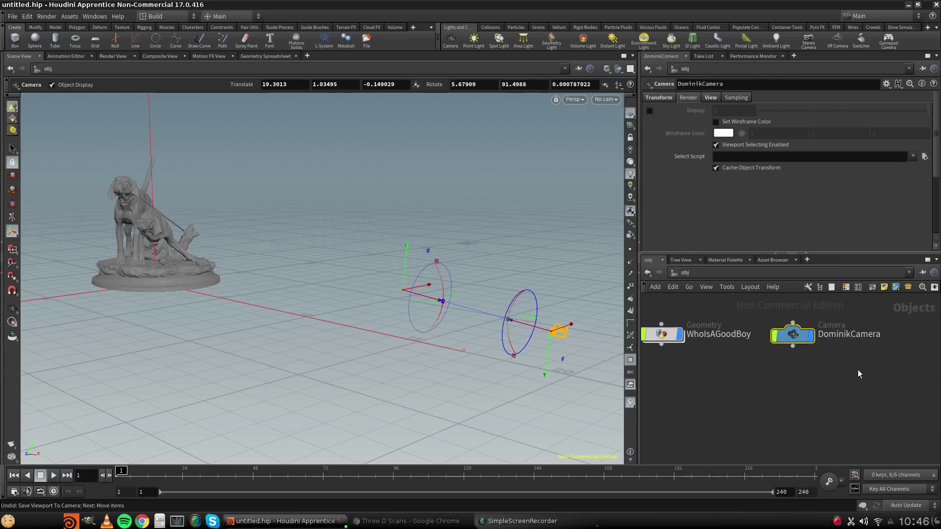
click(660, 99)
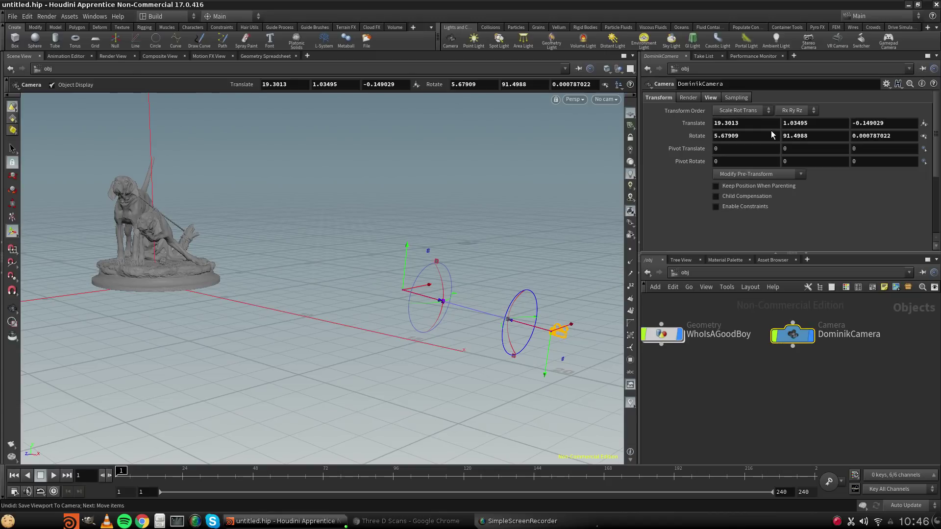
click(687, 99)
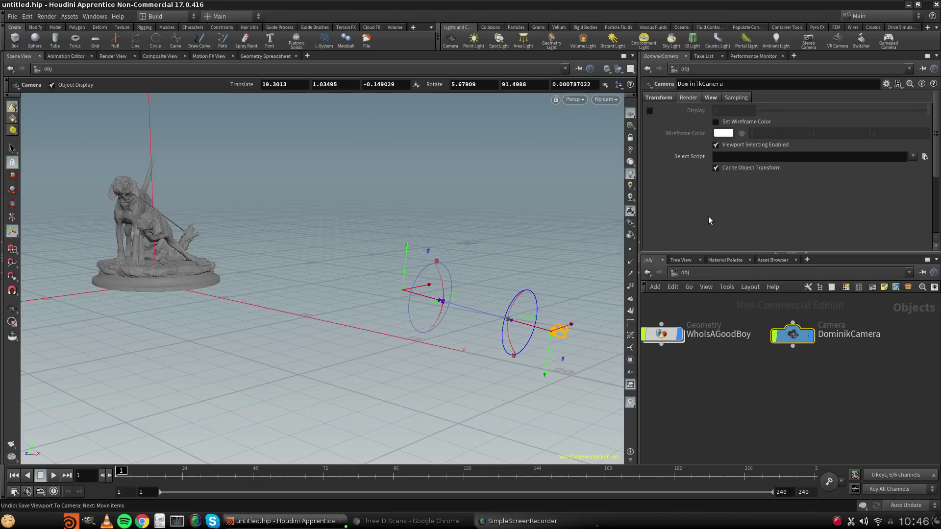
click(710, 98)
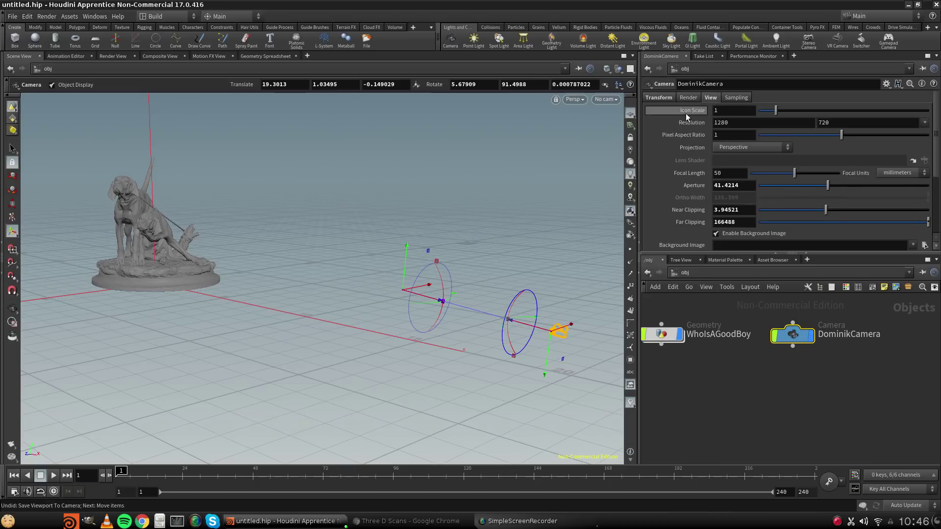
click(688, 98)
click(706, 98)
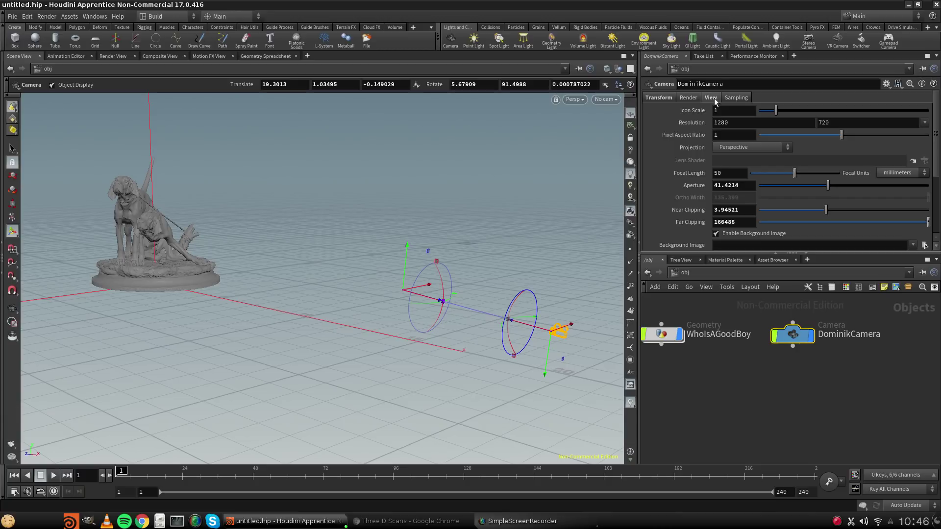
Try a larger camera icon, reset its icon scale to 1, and set the scale to 3.
drag(775, 111, 813, 112)
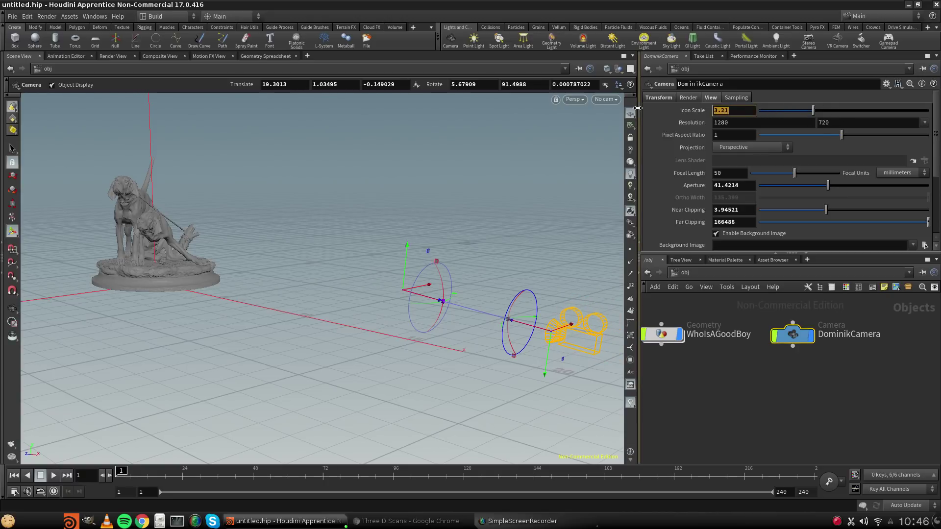
text(1)
key(Return)
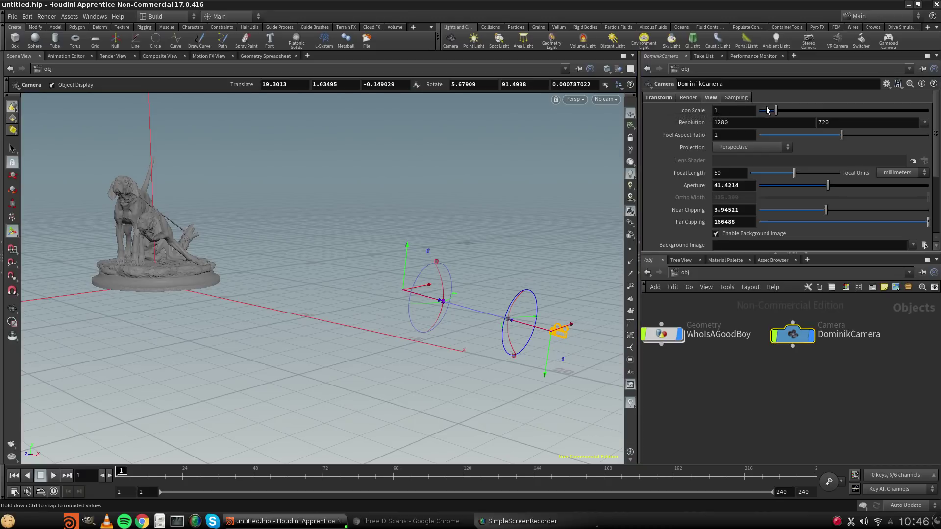
double_click(734, 110)
text(3)
key(Return)
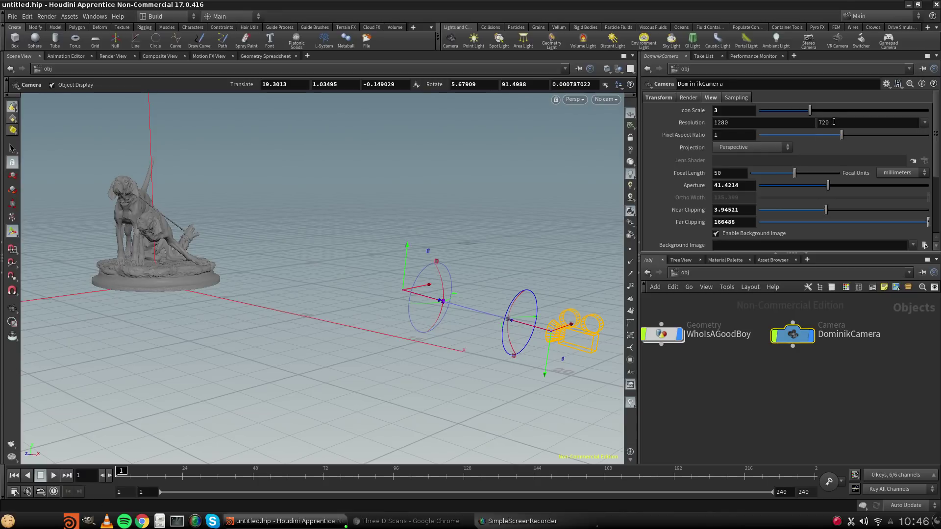
Set the camera's horizontal resolution to 1920.
double_click(742, 122)
text(1920)
key(Return)
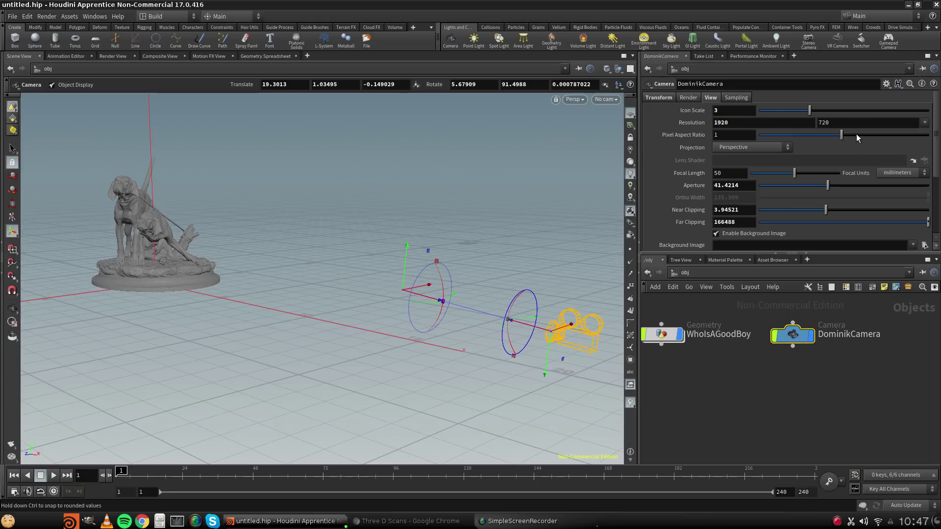
Reduce the camera's icon scale to 0, and set it to 4.
drag(809, 110, 758, 110)
click(745, 109)
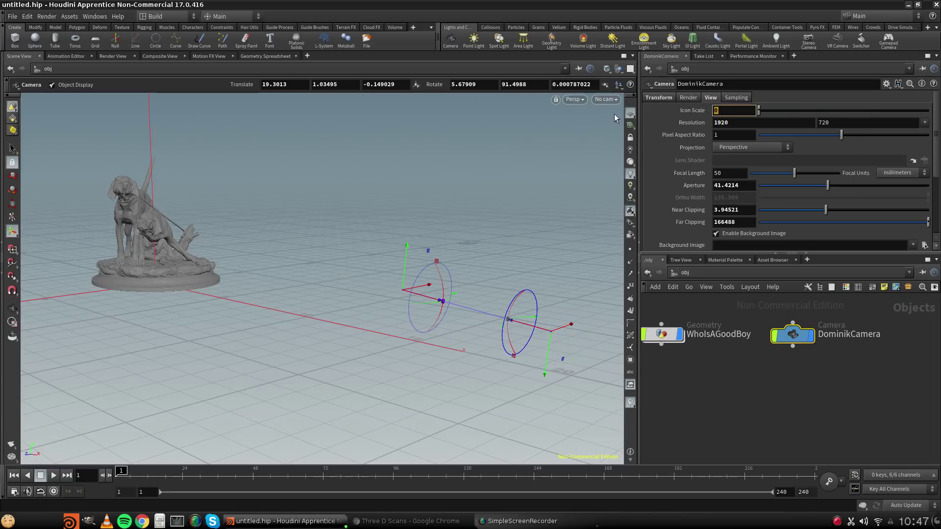
text(4)
key(Return)
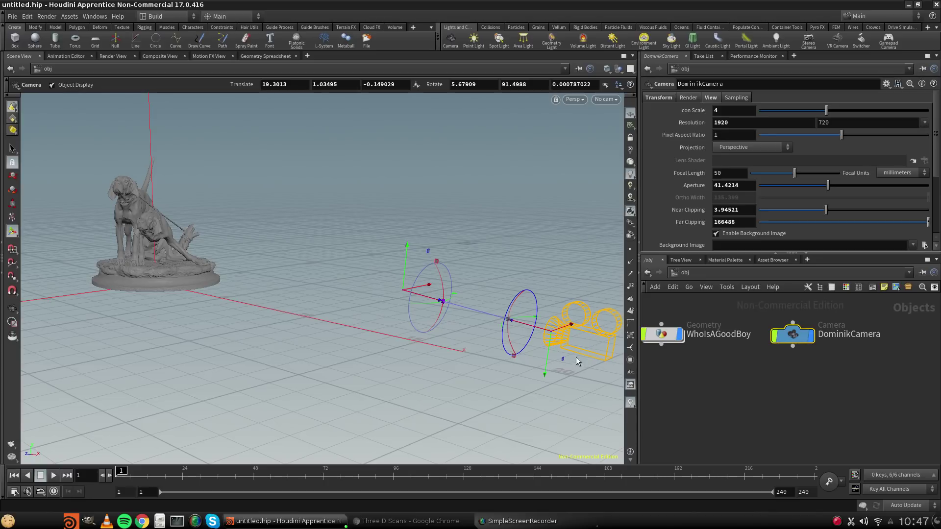
Set the camera's vertical resolution to 1080.
text(1)
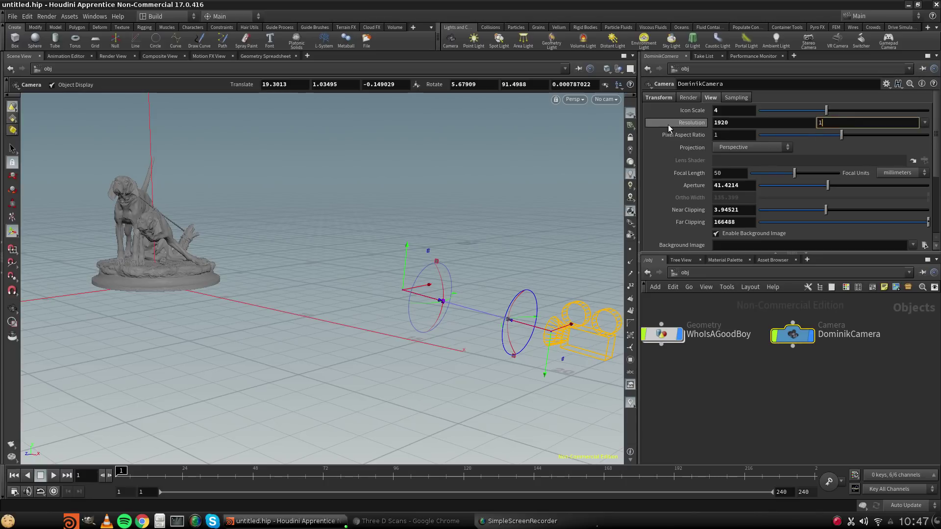
text(080)
key(Return)
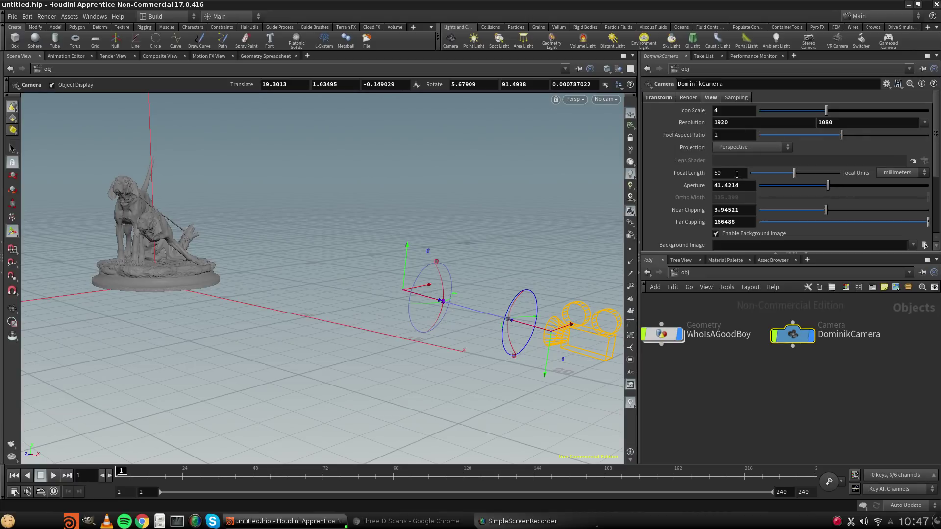
Look through the camera in the viewport and lock the camera to the view.
click(607, 100)
click(617, 143)
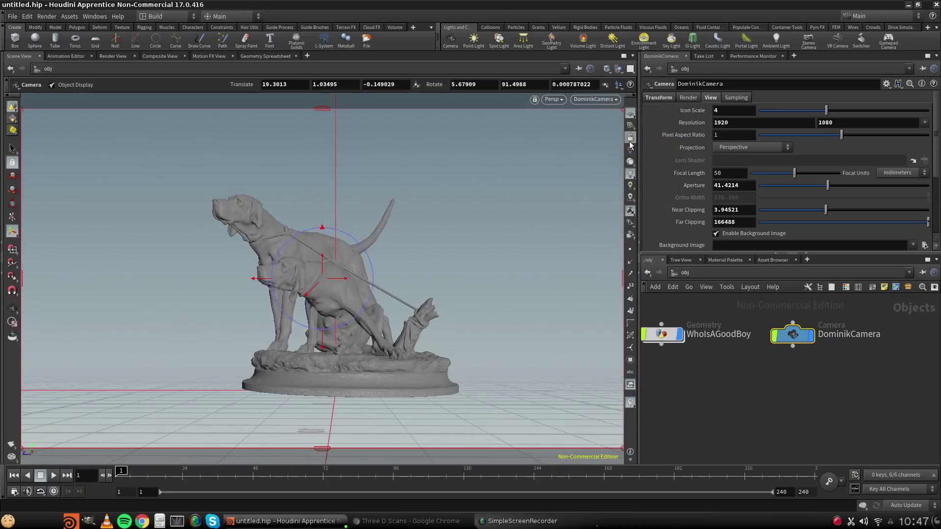
click(631, 140)
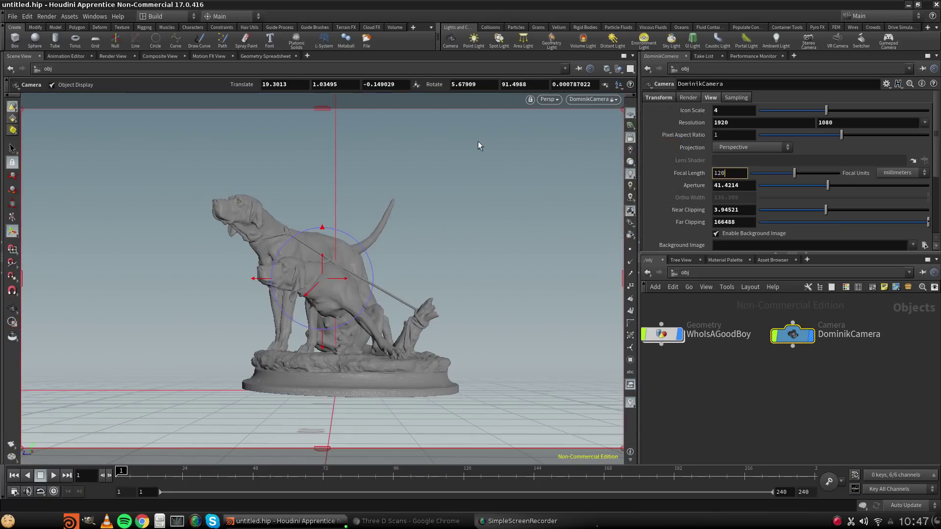
Set the camera's focal length to 120 millimeters and move the camera back to frame the whole sculpture.
key(Return)
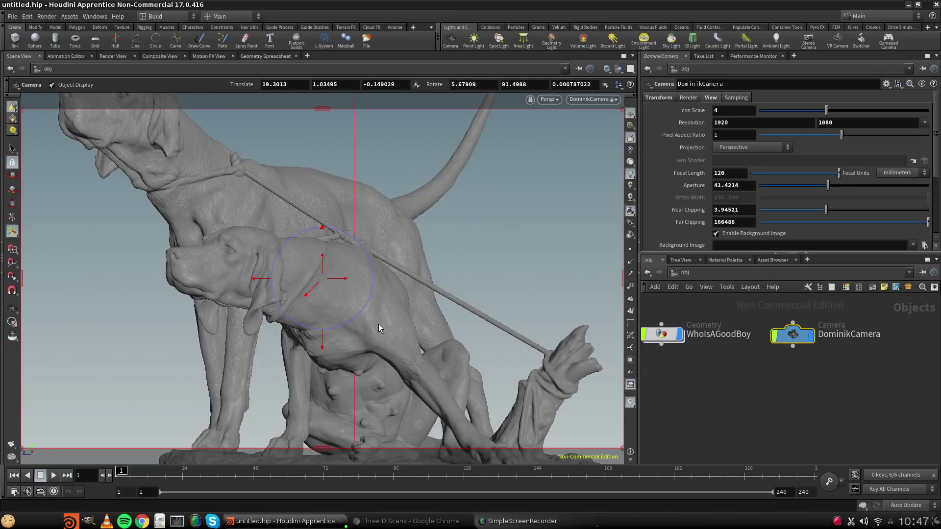
key(space)
scroll(403, 320, down, 2)
drag(403, 320, 347, 336)
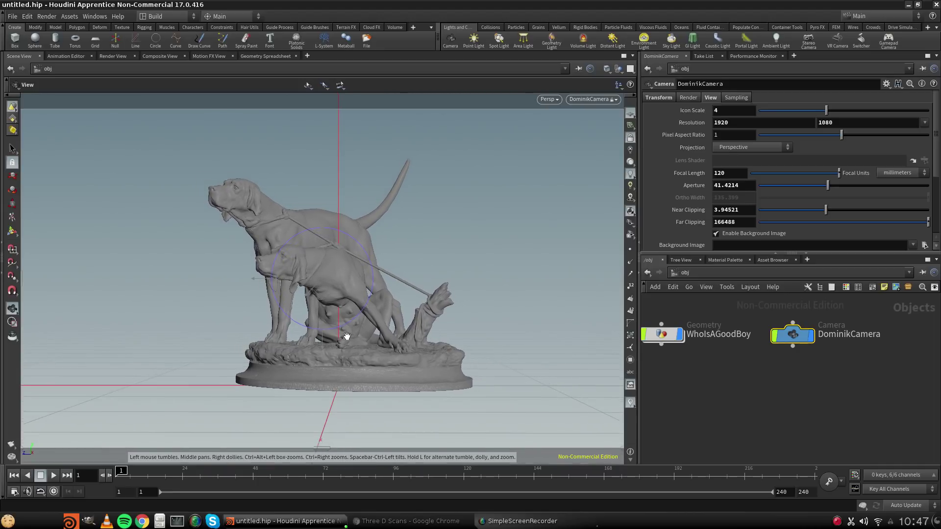
middle_drag(347, 337, 353, 339)
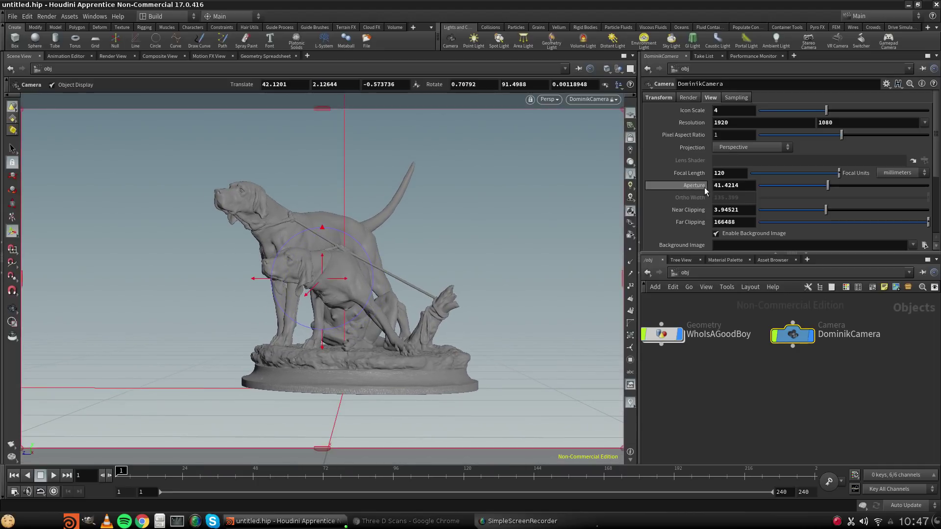
Undo the camera's reframing moves, its focal length change and its vertical resolution change.
drag(731, 173, 653, 181)
click(27, 16)
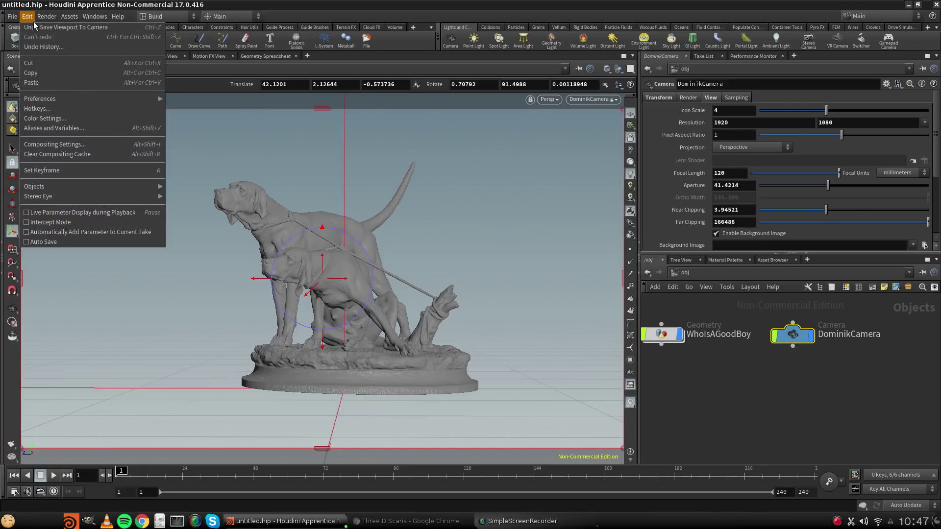
click(64, 27)
click(27, 16)
click(23, 27)
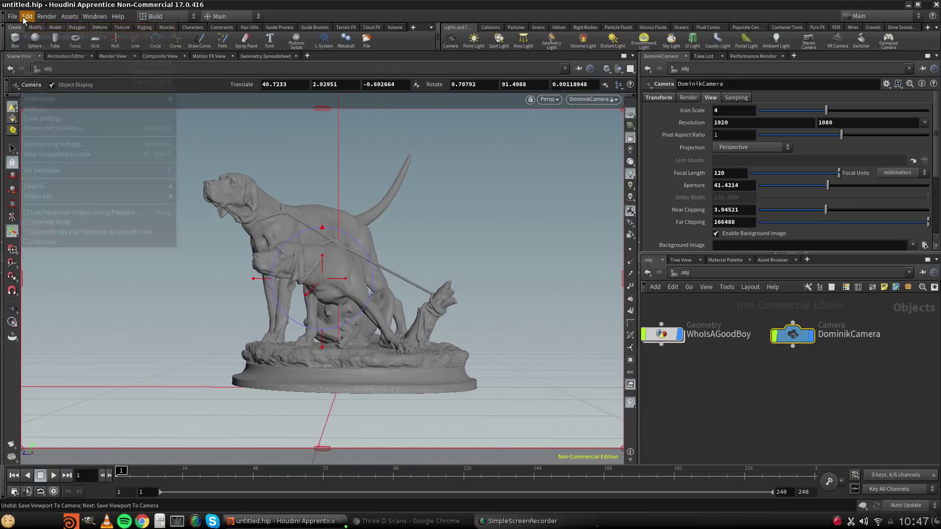
click(27, 16)
click(23, 27)
click(27, 16)
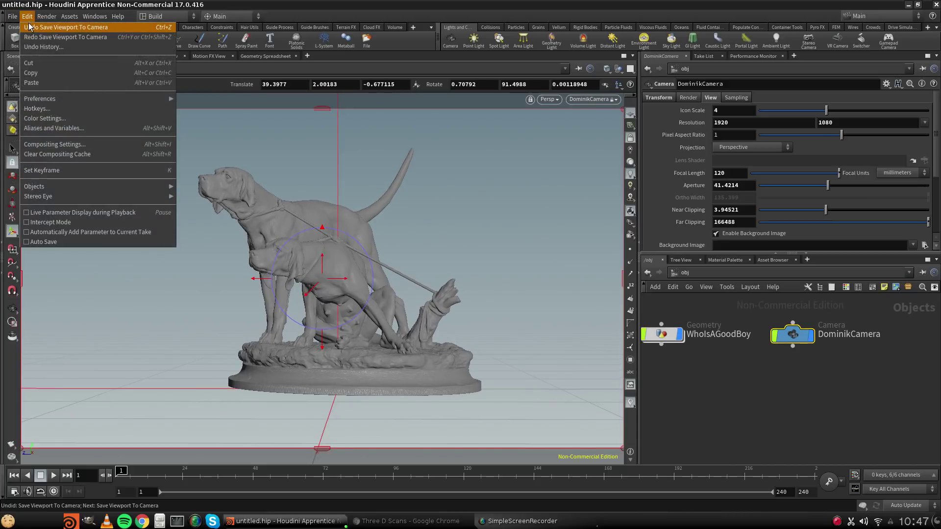
click(25, 27)
click(27, 16)
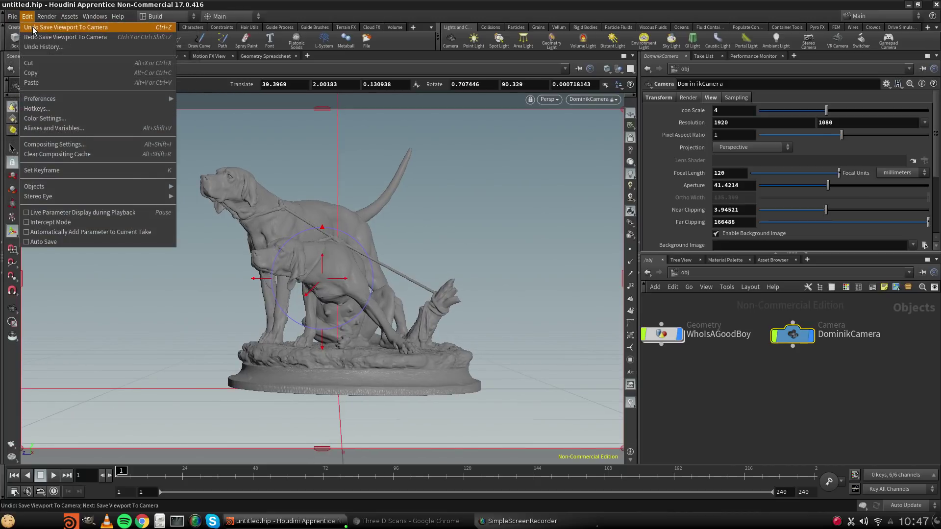
click(25, 27)
key(ctrl+z)
key(ctrl+z)
key(ctrl+z)
key(ctrl+z)
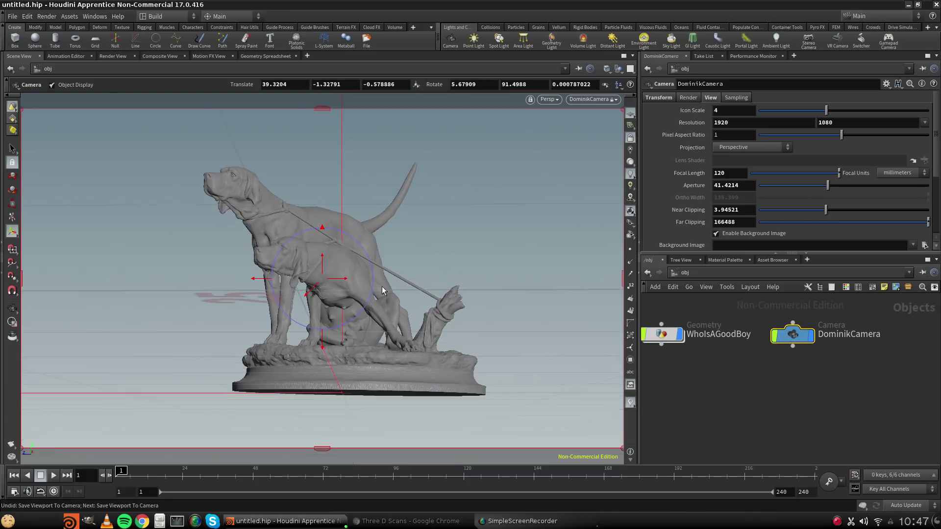
key(ctrl+z)
key(ctrl+z)
key(ctrl+z)
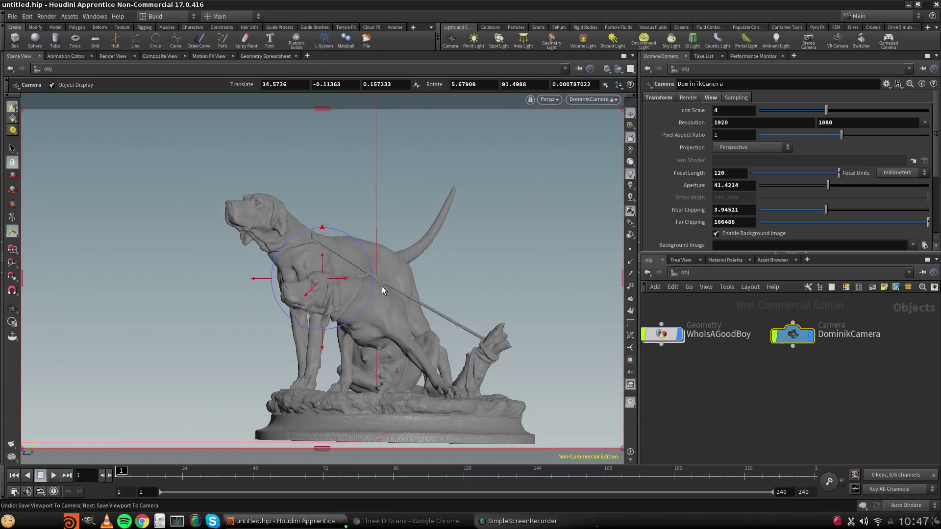
key(ctrl+z)
key(ctrl+z)
key(ctrl+z)
key(ctrl+z)
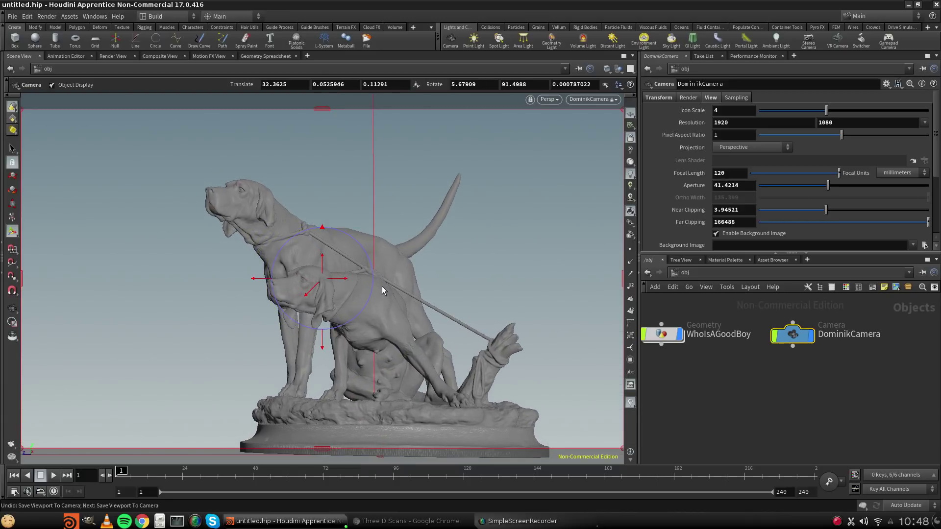
key(ctrl+z)
key(ctrl+z)
key(ctrl+z)
key(ctrl+z)
key(ctrl+z)
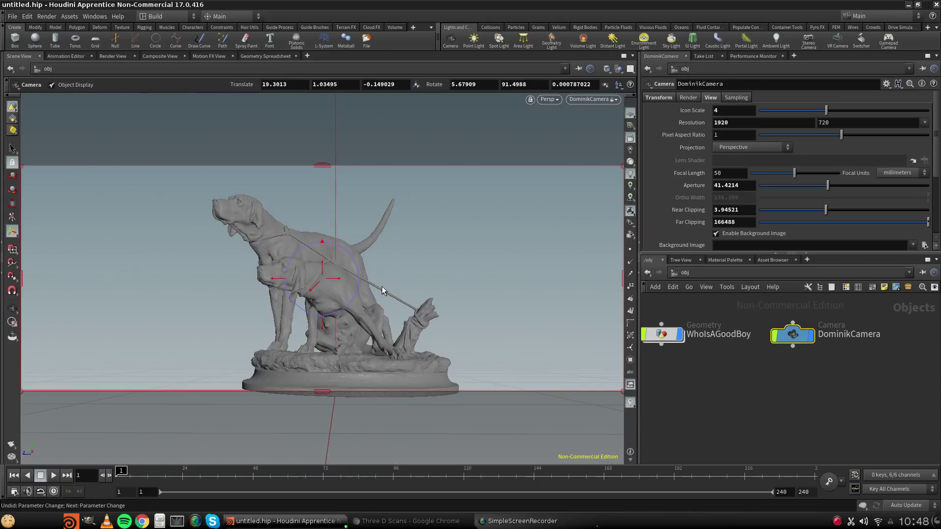
Pan the locked camera down slightly in two moves so the whole sculpture base sits inside the frame.
key(Escape)
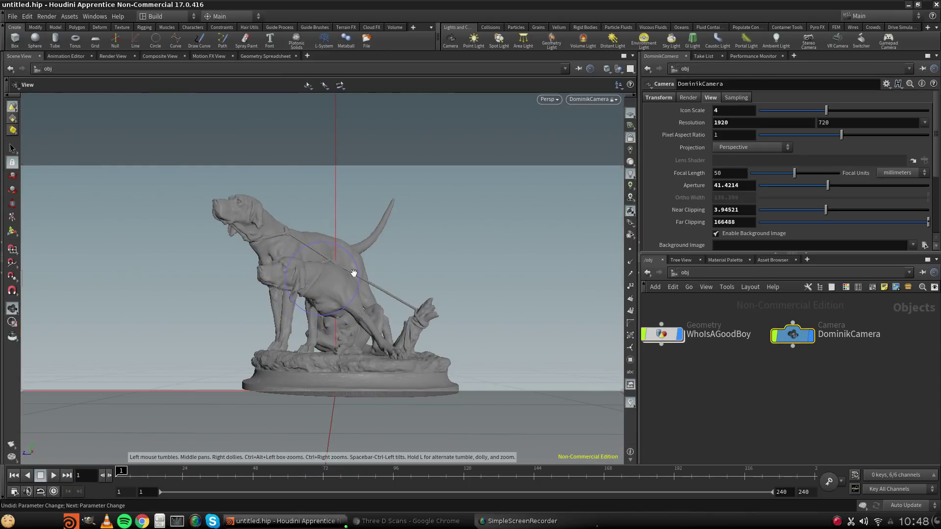
drag(348, 289, 347, 284)
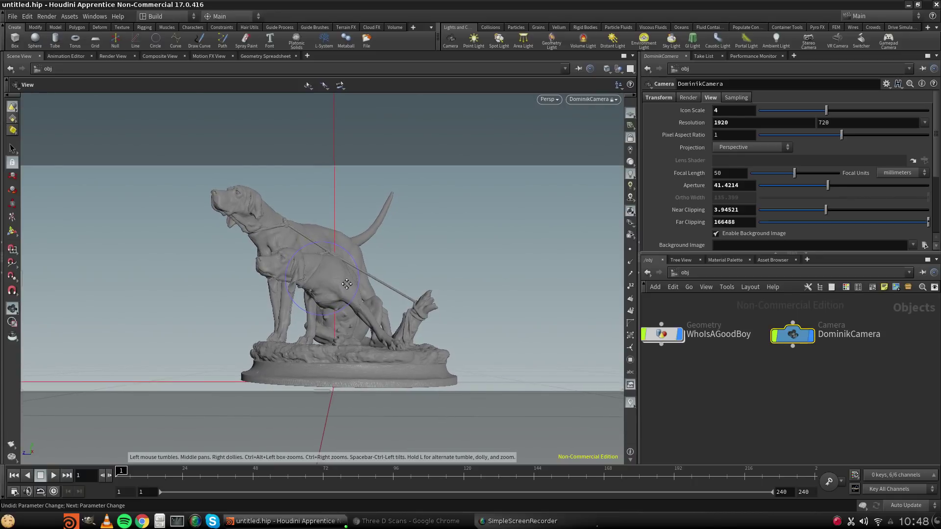
key(Return)
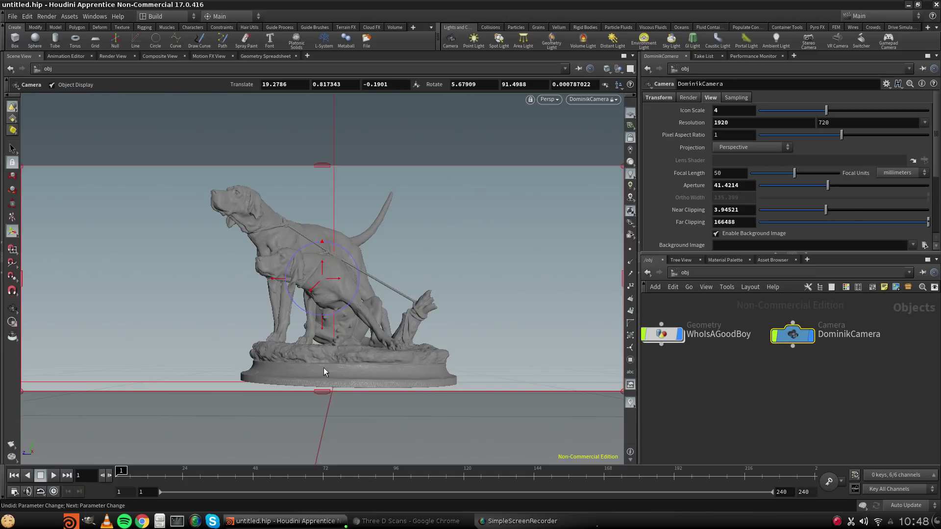
key(Escape)
drag(333, 348, 333, 344)
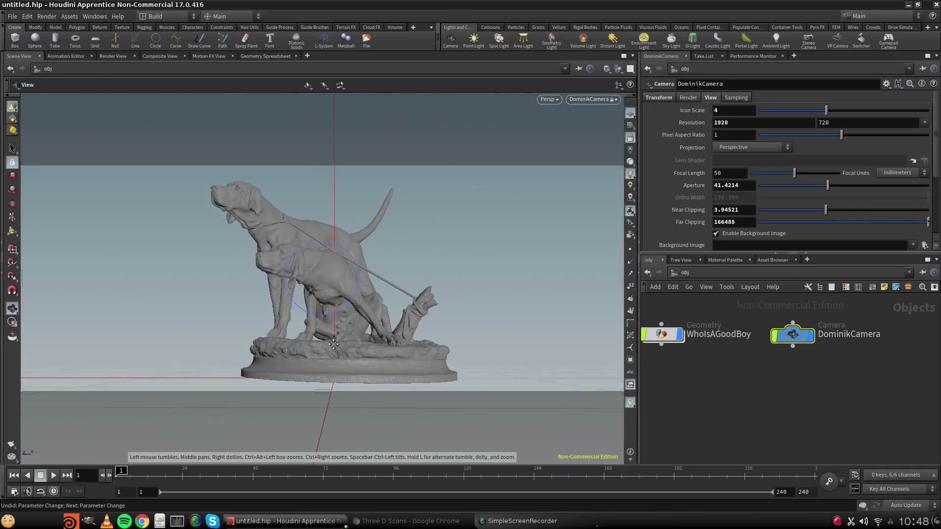
key(Return)
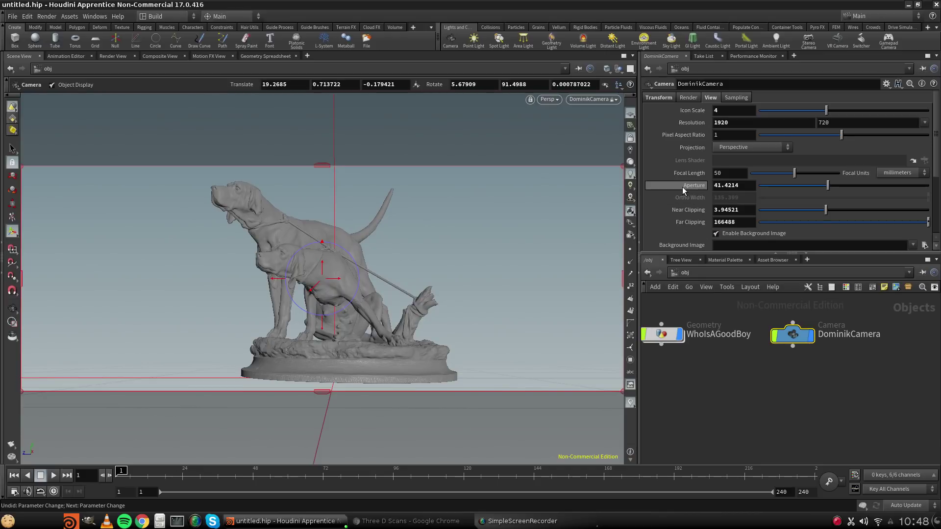
Look through the camera's view parameters and set its vertical resolution to 1080.
scroll(683, 187, down, 1)
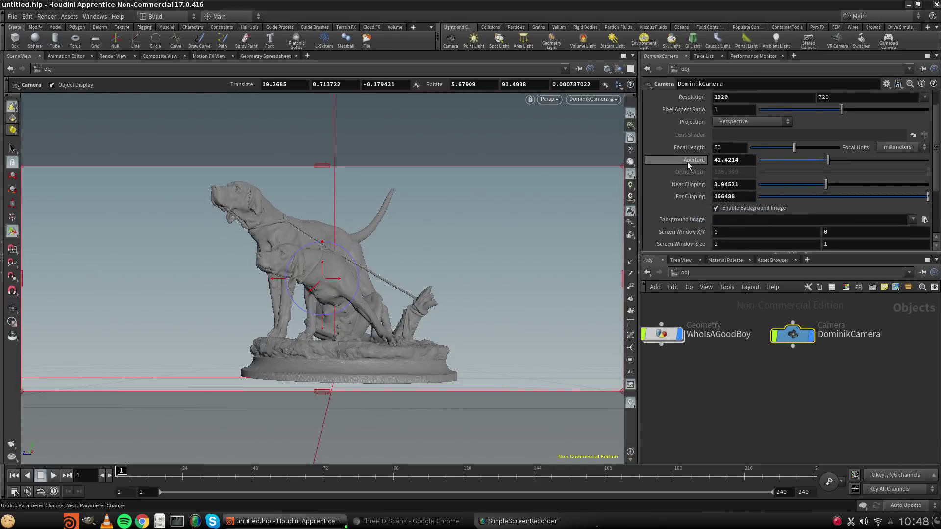
scroll(665, 206, down, 3)
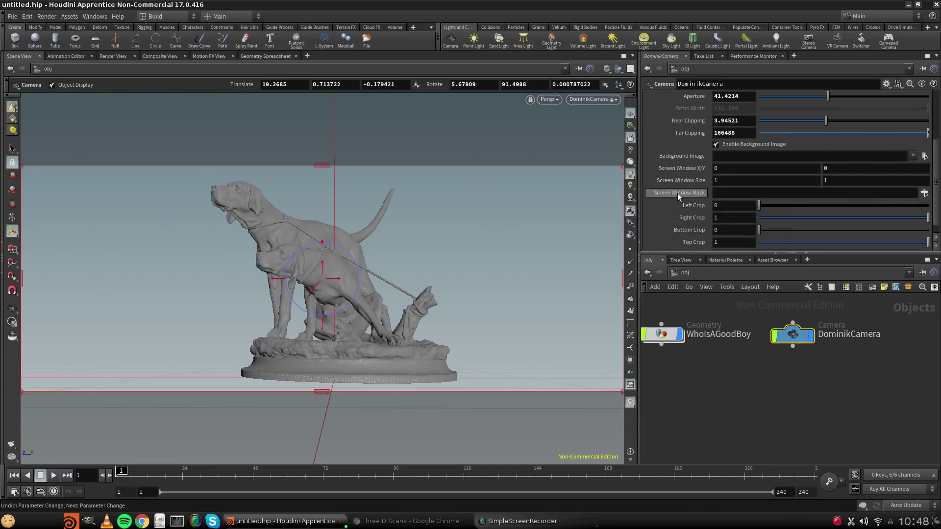
scroll(683, 194, up, 4)
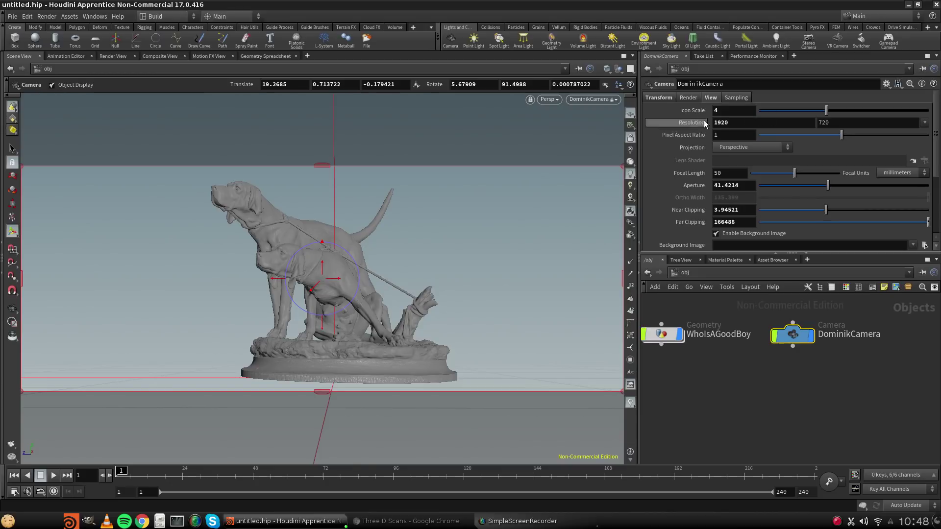
click(852, 124)
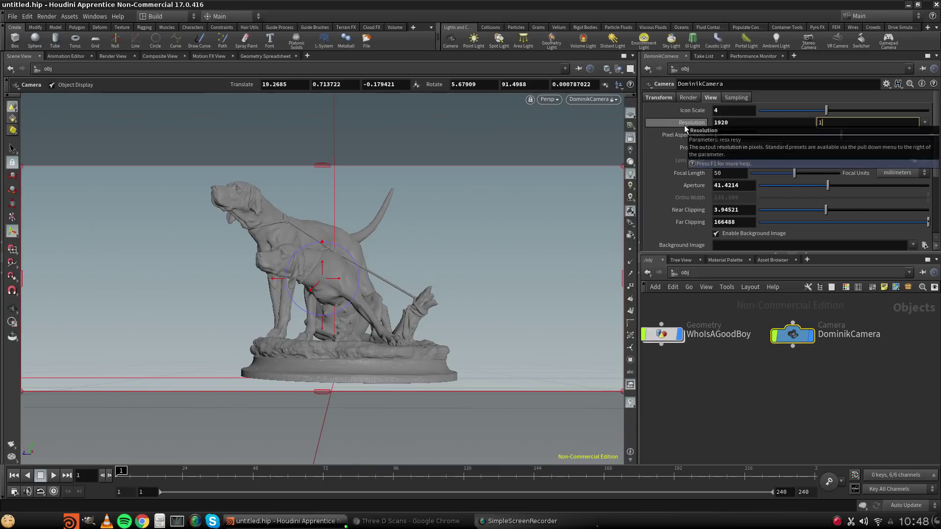
text(1080)
key(Return)
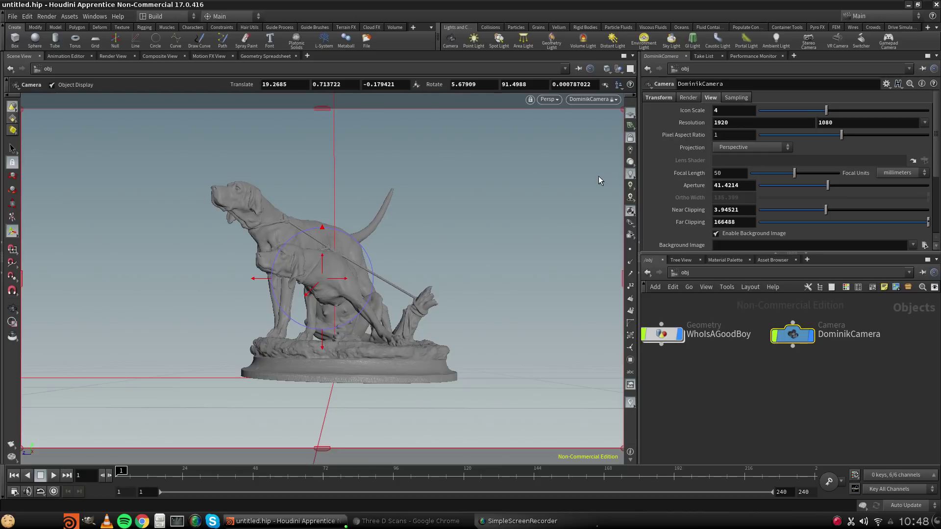
Unlock the camera from the view and leave the camera view to see the camera object and the sculpture together.
click(630, 139)
key(Escape)
right_drag(445, 262, 411, 299)
drag(423, 311, 505, 321)
middle_drag(504, 321, 397, 299)
drag(397, 298, 554, 353)
middle_drag(566, 339, 421, 340)
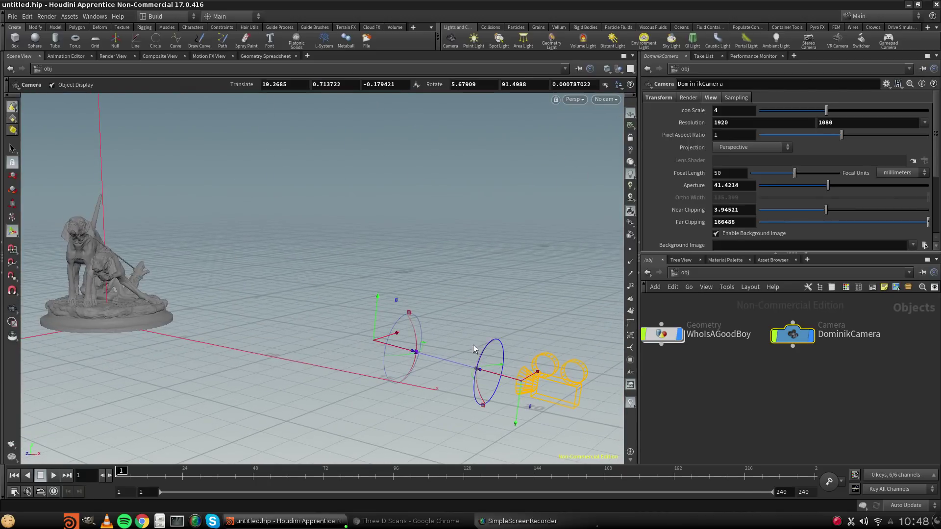
key(space)
key(space)
mouse_move(465, 360)
middle_down()
mouse_move(461, 338)
mouse_move(454, 355)
middle_up()
drag(488, 346, 445, 350)
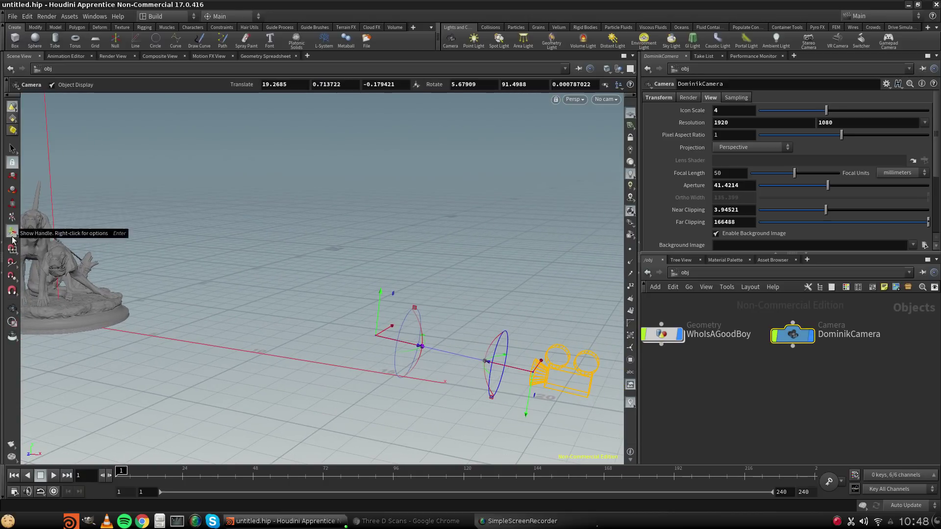
Try out the Move, Rotate, Scale and Pose tools on the selected camera to compare their handles.
click(15, 177)
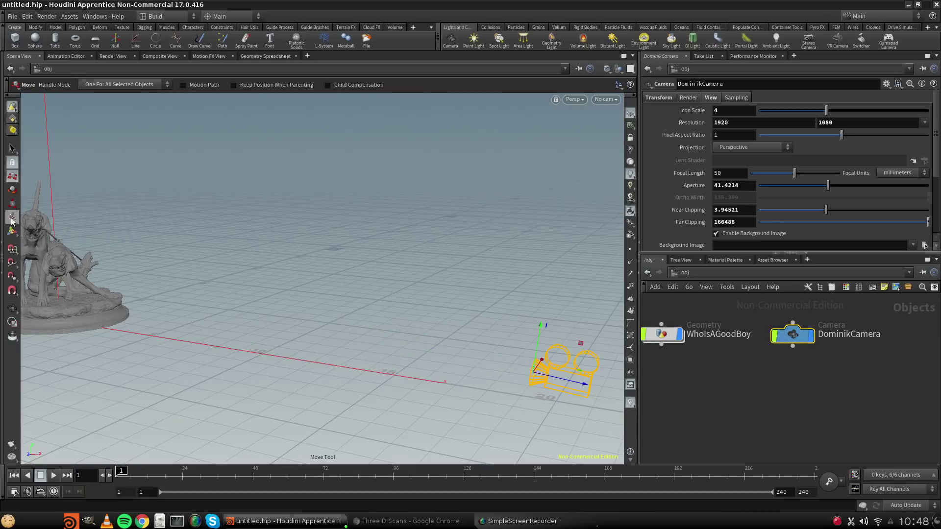
middle_drag(132, 231, 104, 217)
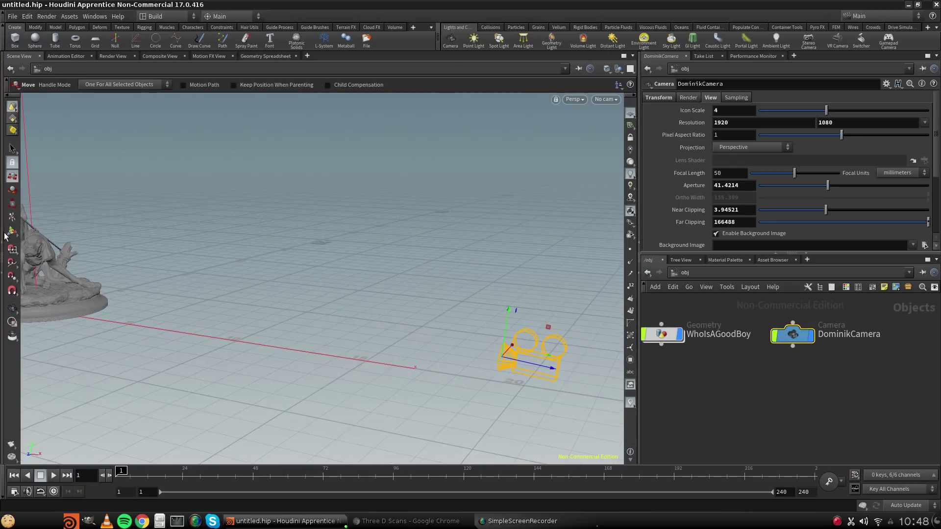
click(14, 192)
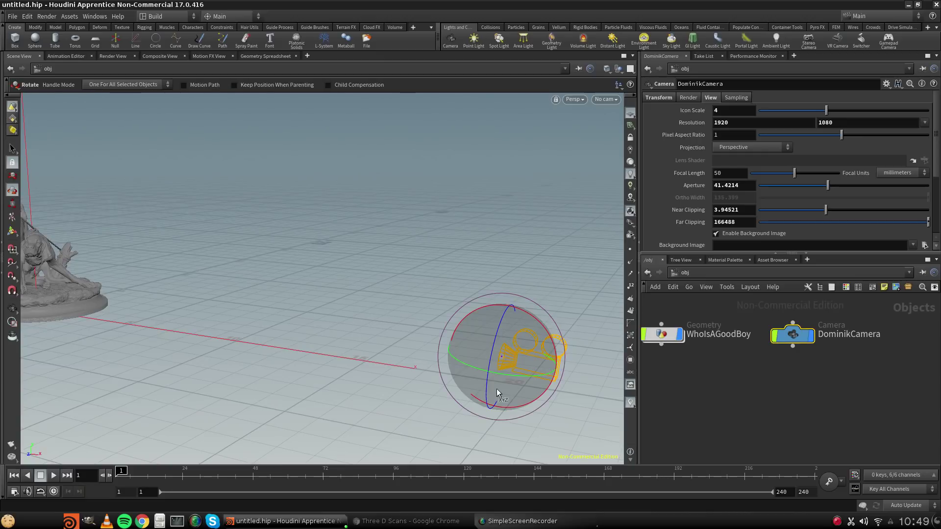
click(12, 177)
click(12, 204)
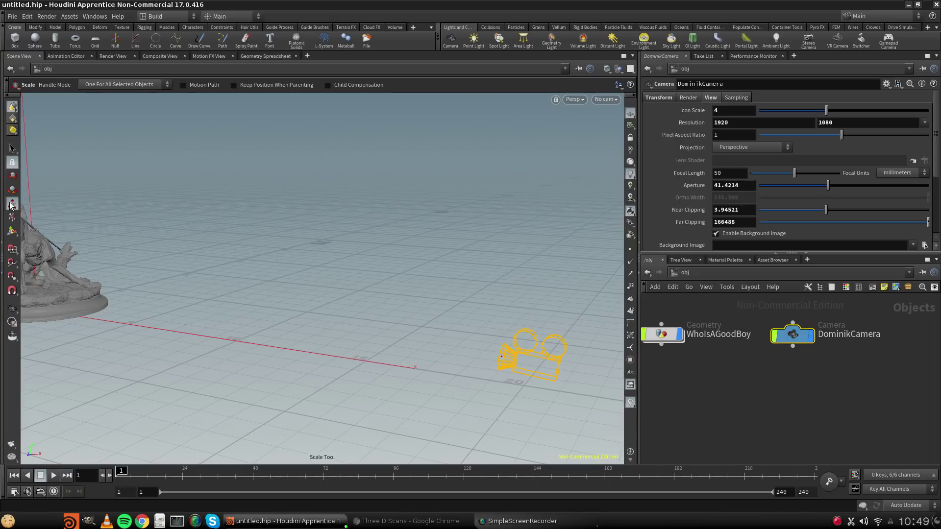
click(12, 217)
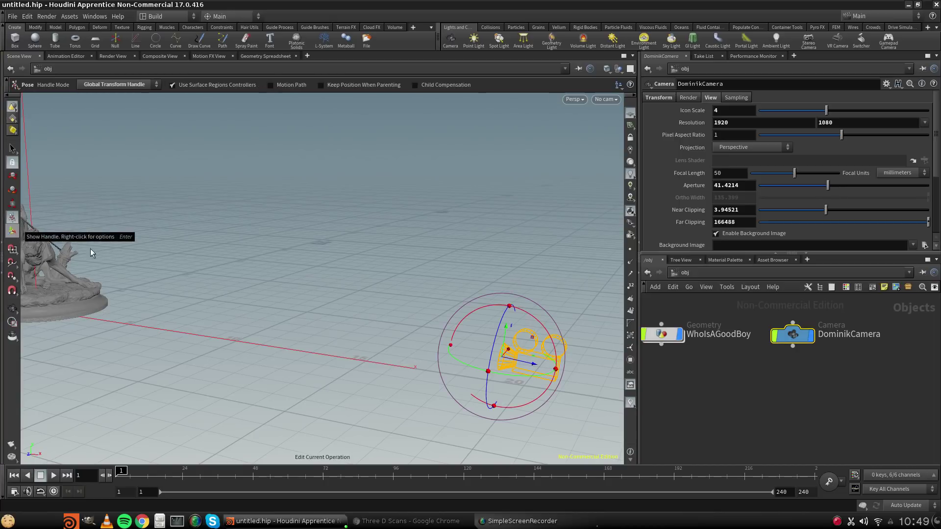
Show the camera's own handle again and move its look-at target next to the sculpture so the camera aims at it.
click(784, 338)
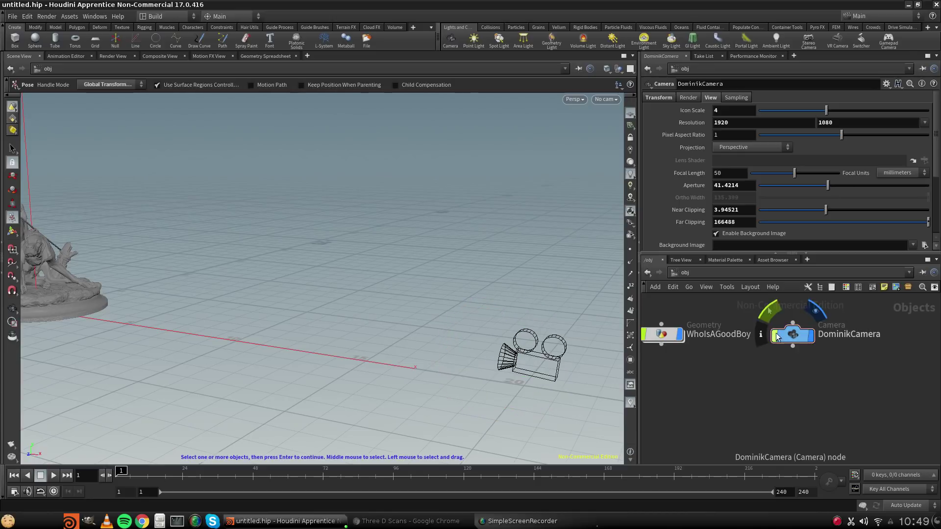
click(12, 235)
alt+drag(398, 333, 451, 340)
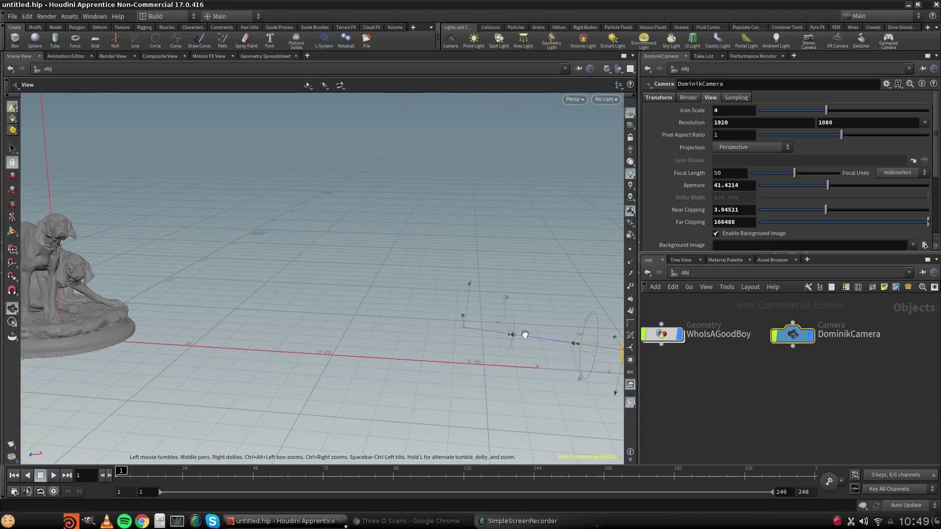
alt+drag(517, 331, 452, 329)
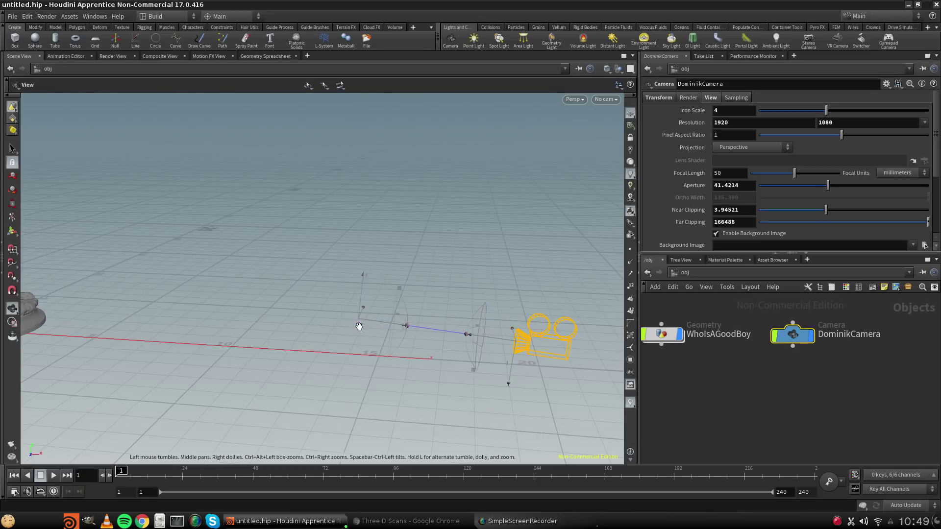
alt+drag(363, 323, 406, 331)
alt+middle_drag(361, 350, 403, 347)
alt+middle_drag(326, 330, 387, 333)
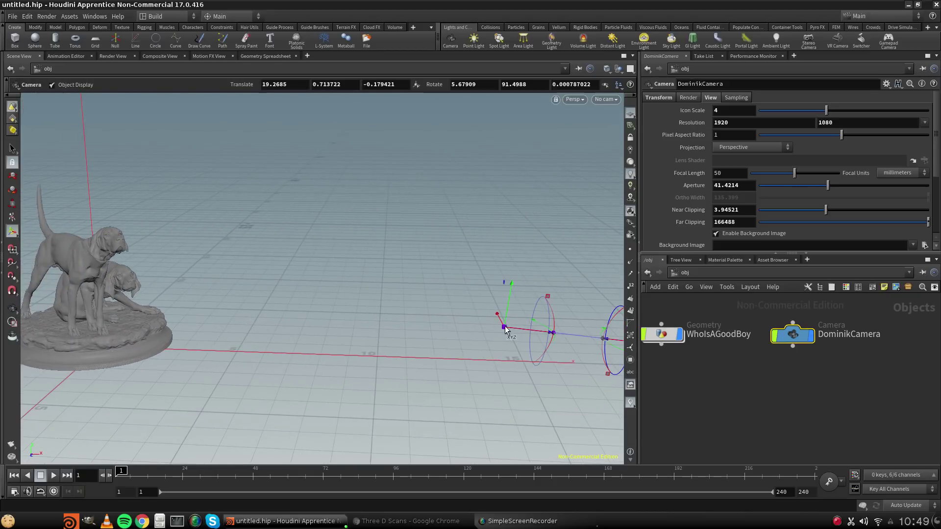
drag(502, 323, 123, 297)
alt+middle_drag(126, 296, 221, 326)
alt+drag(220, 327, 452, 126)
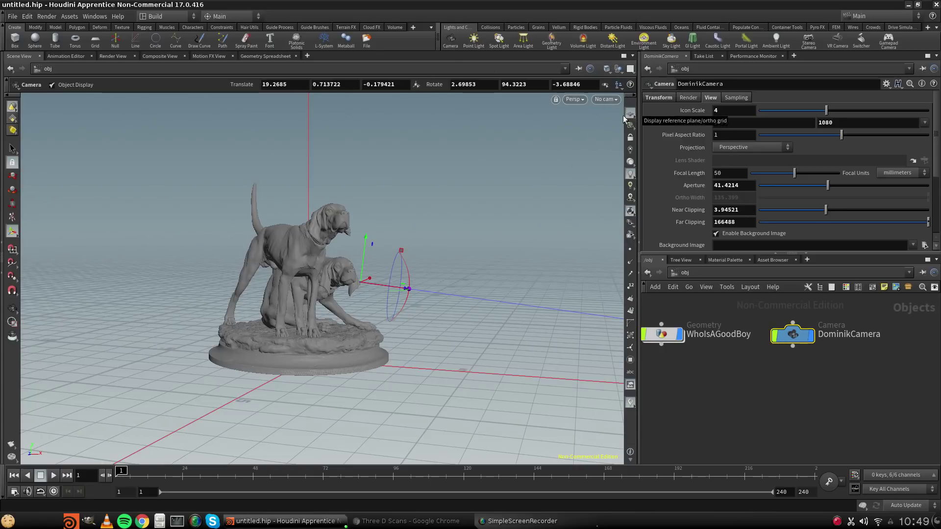
Switch the viewport layout to Four Views.
click(607, 69)
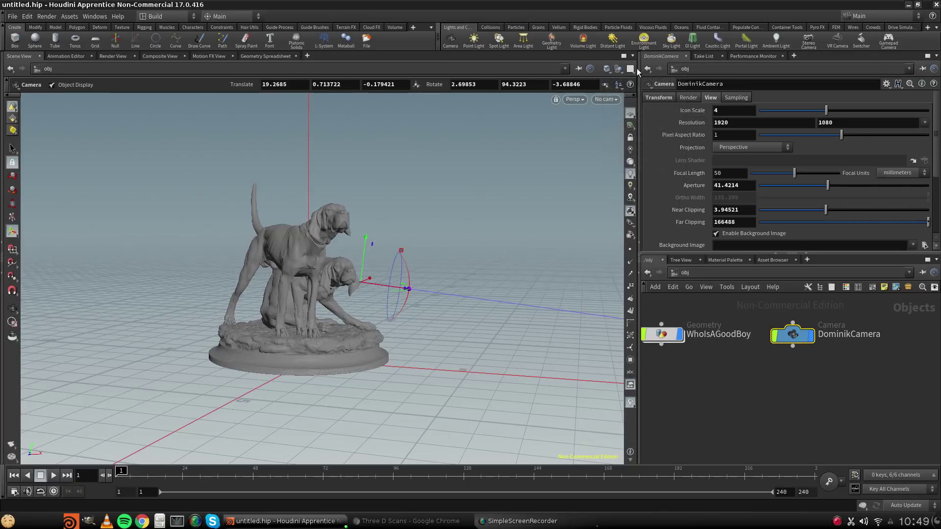
click(631, 70)
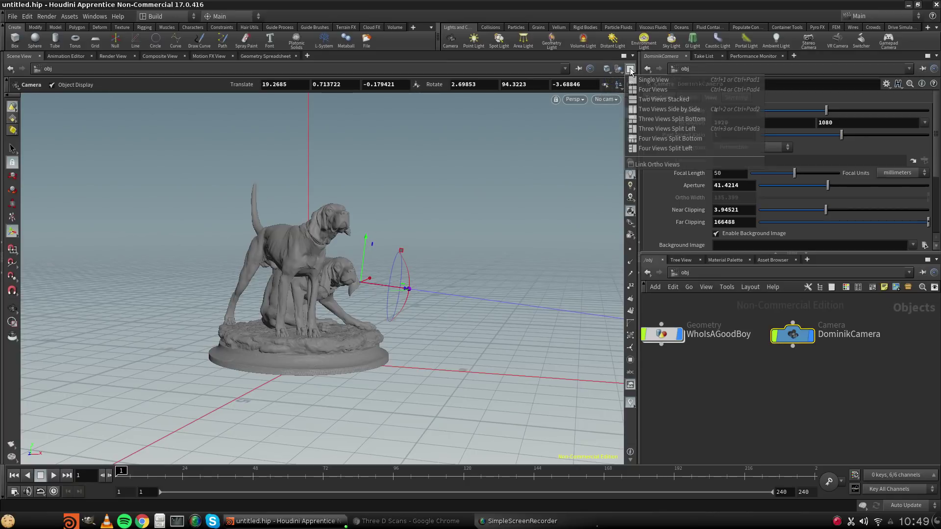
click(671, 93)
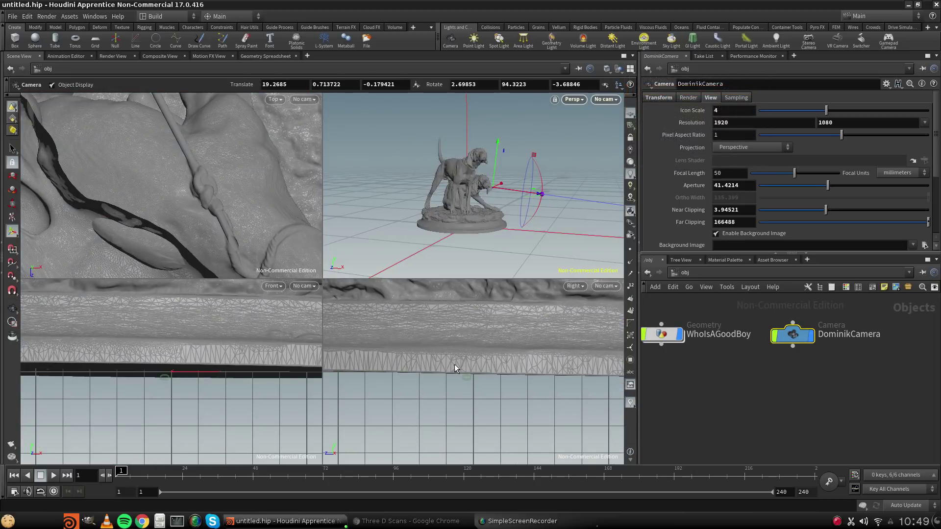
Frame the whole sculpture and the camera in the Right view.
alt+scroll(474, 342, up, 10)
scroll(483, 358, down, 10)
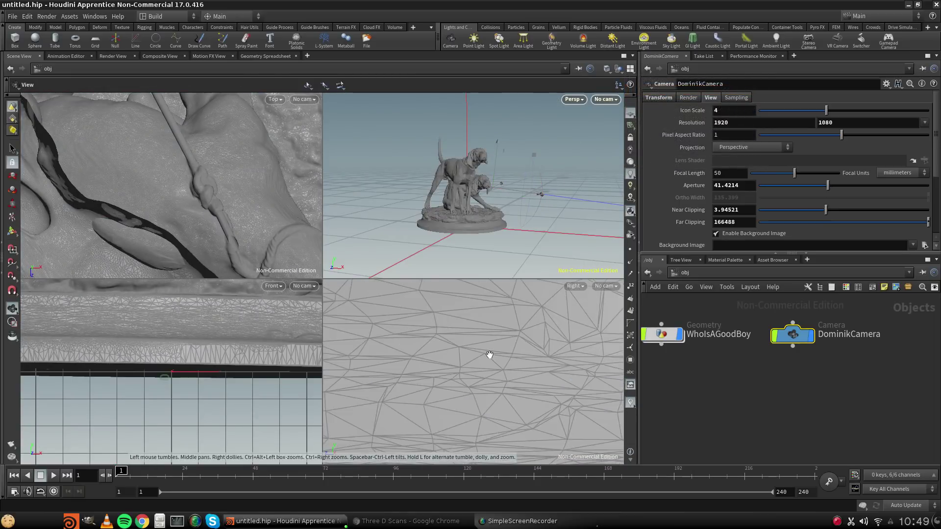
scroll(500, 335, down, 8)
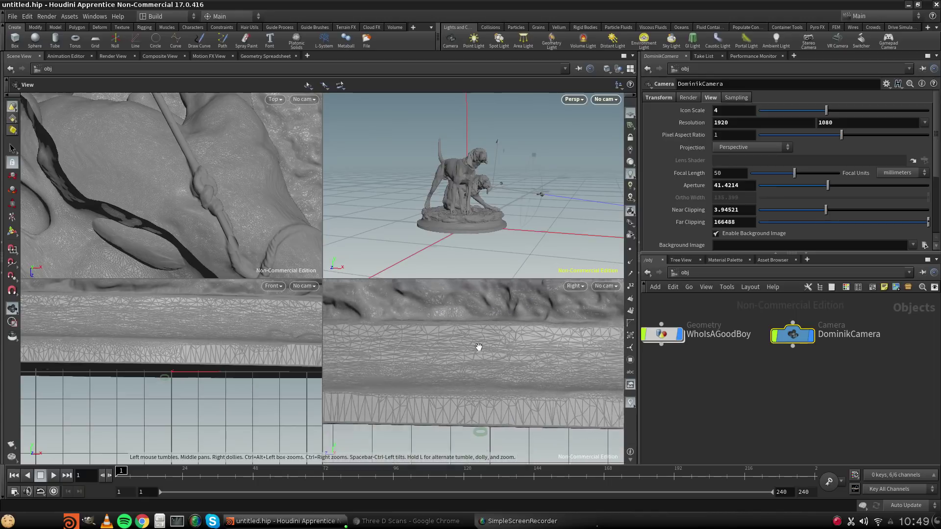
scroll(469, 369, down, 2)
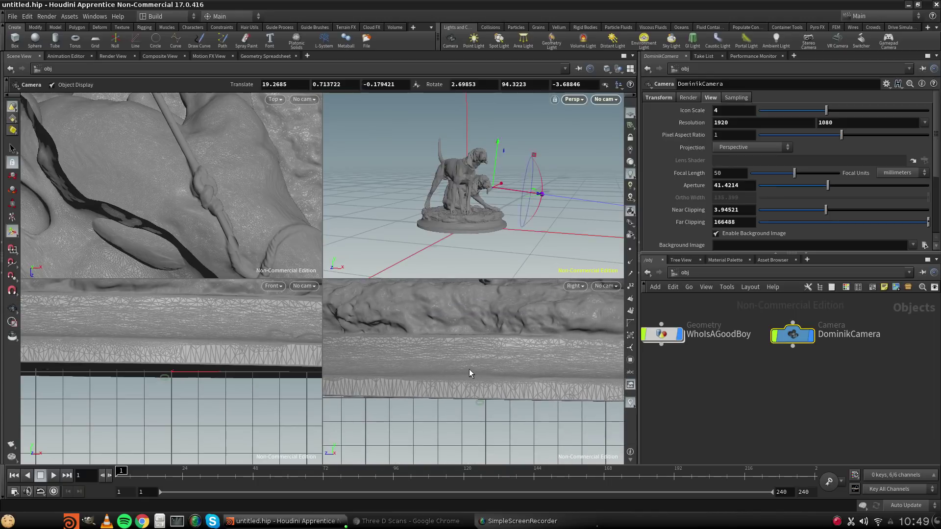
scroll(468, 362, down, 5)
scroll(468, 360, down, 6)
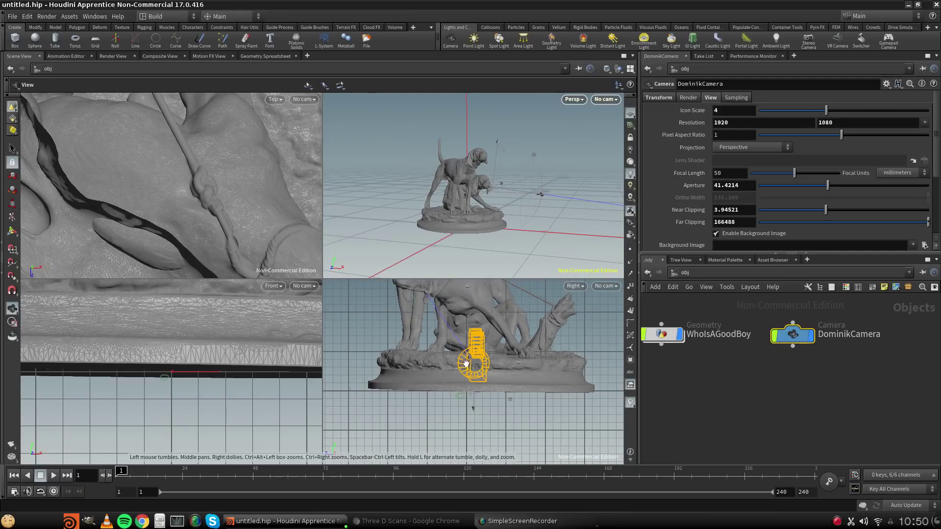
scroll(466, 362, down, 5)
key(Return)
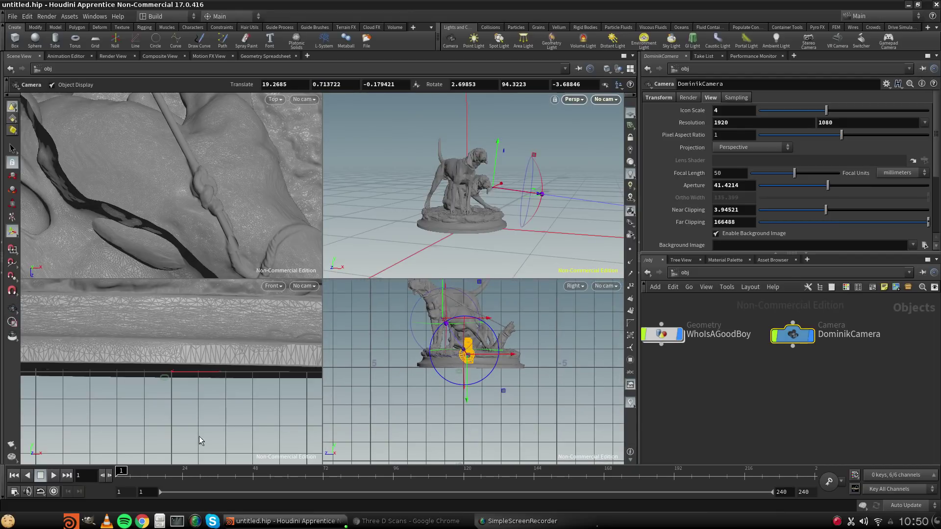
key(Escape)
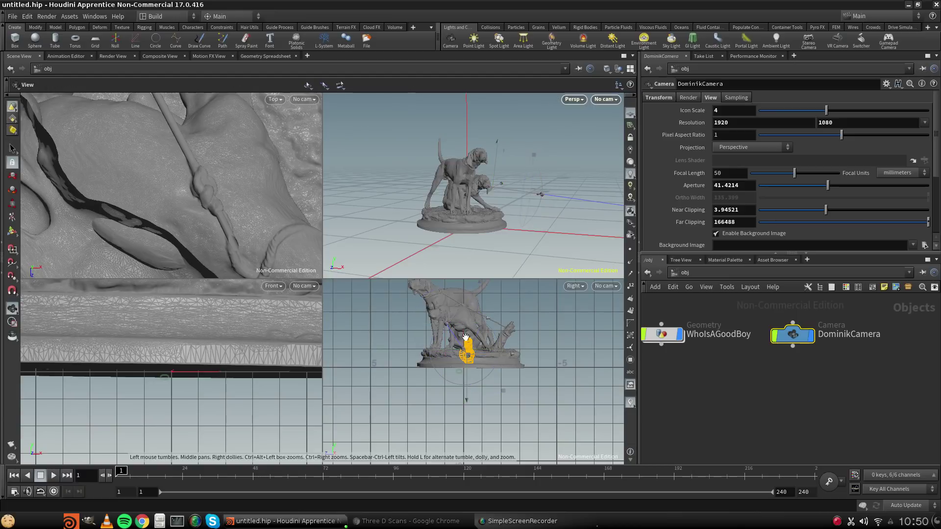
middle_drag(519, 357, 528, 404)
key(space)
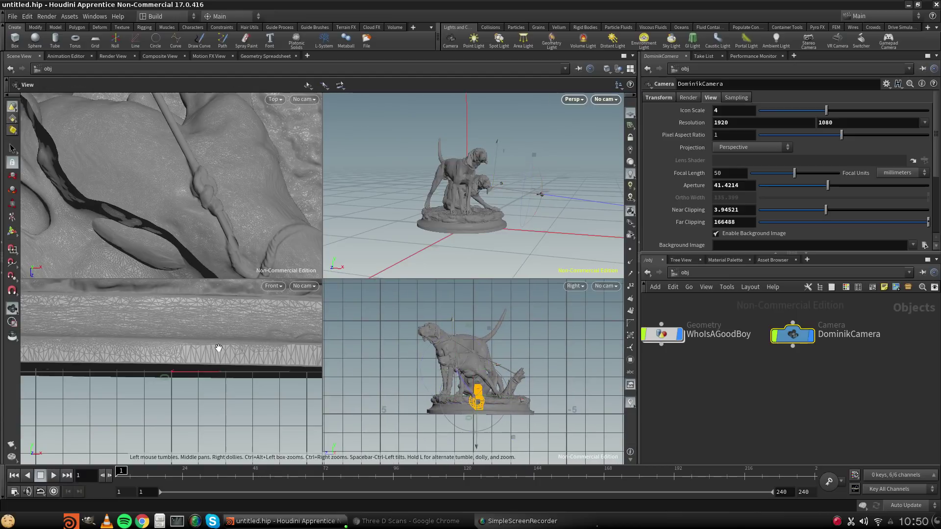
Frame the sculpture and the camera's target handle in the Front view.
scroll(218, 348, up, 5)
key(space)
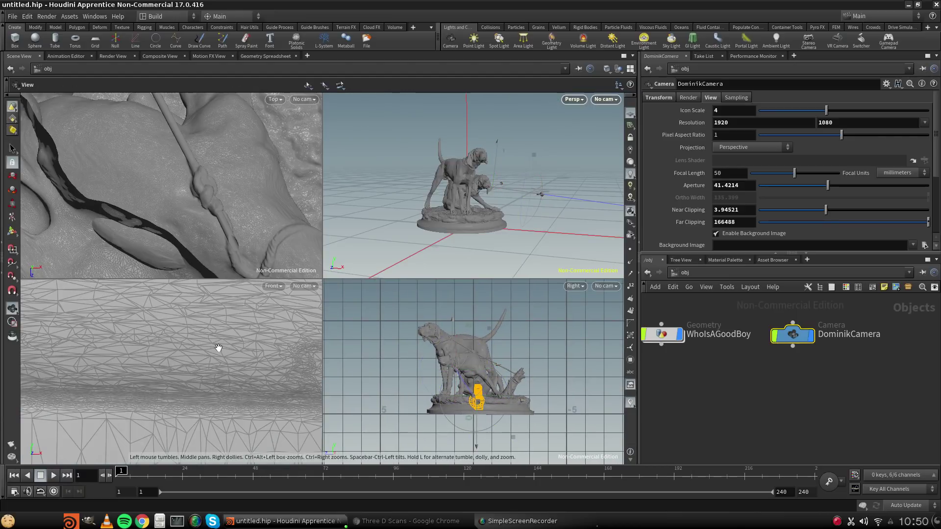
key(f)
scroll(219, 348, down, 5)
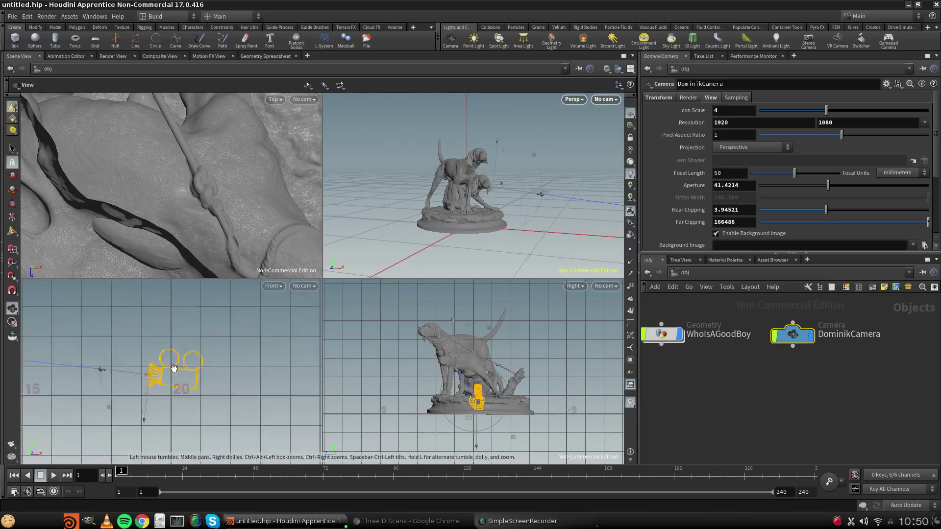
middle_drag(361, 356, 313, 347)
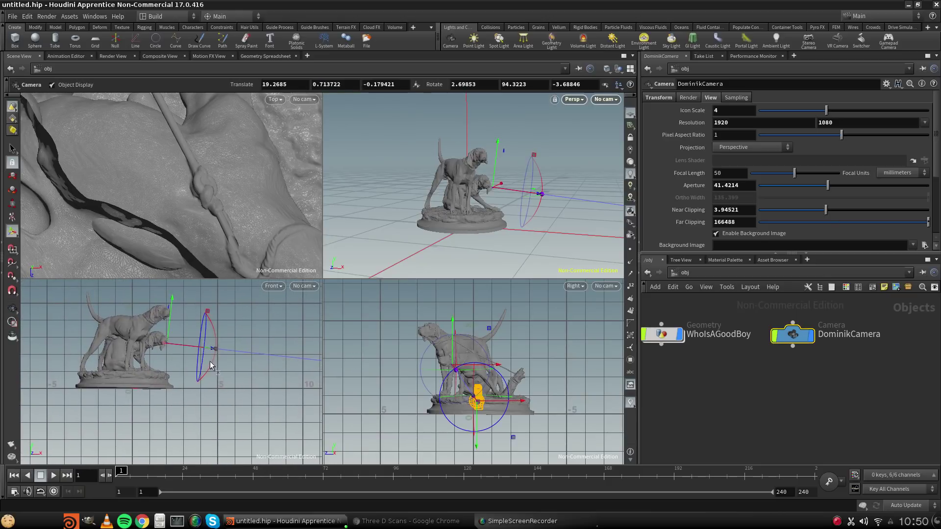
Move the camera's look-at target slightly up and toward the lower dog's head in the Front view.
key(space)
scroll(164, 344, up, 2)
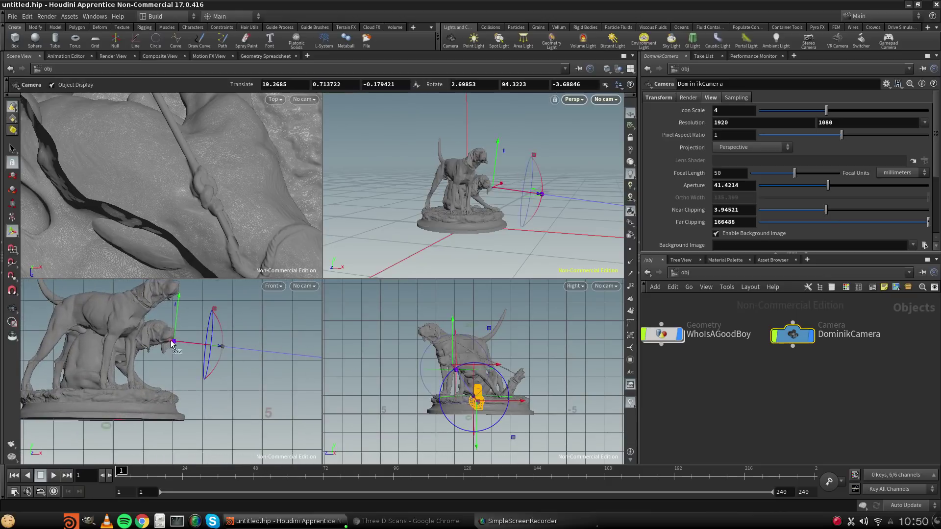
drag(173, 345, 166, 332)
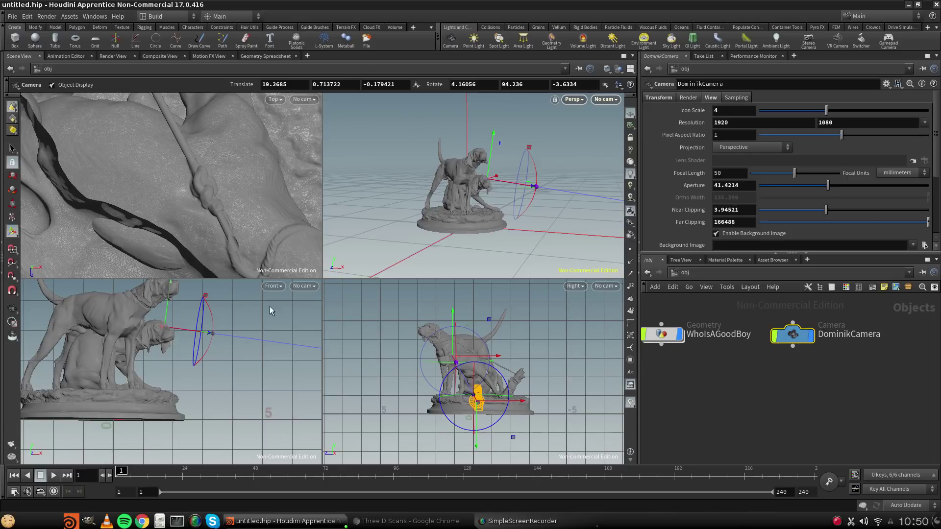
Frame the sculpture with the camera's target in the Top view and move the target toward the dogs' heads.
key(space)
key(space)
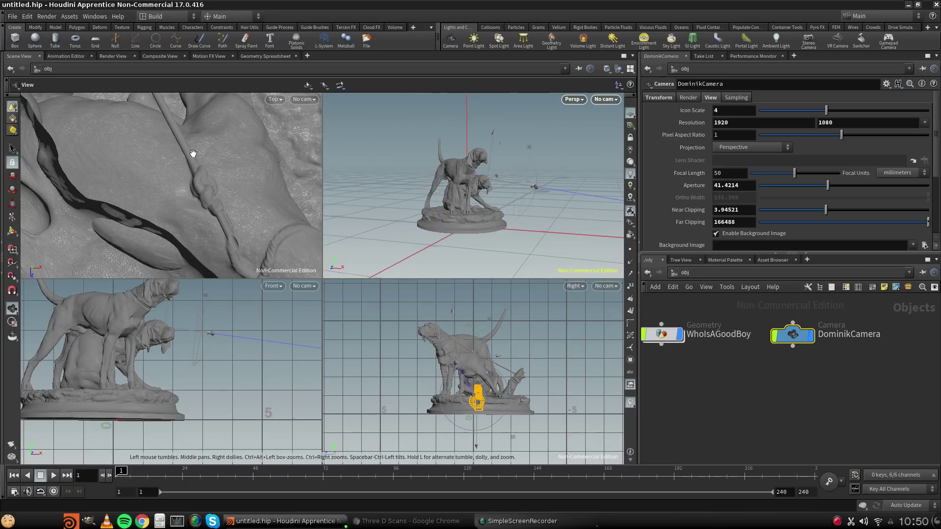
key(f)
scroll(195, 169, down, 10)
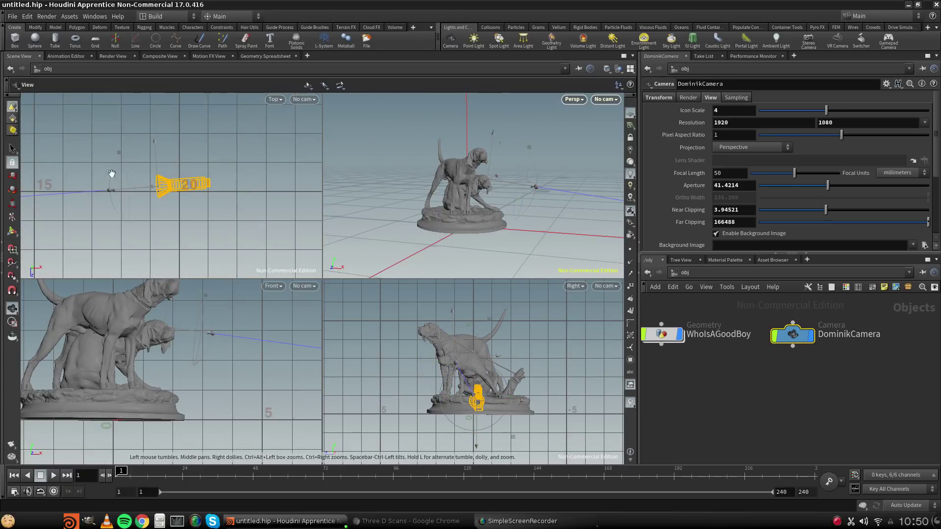
middle_drag(122, 178, 268, 174)
scroll(188, 147, up, 5)
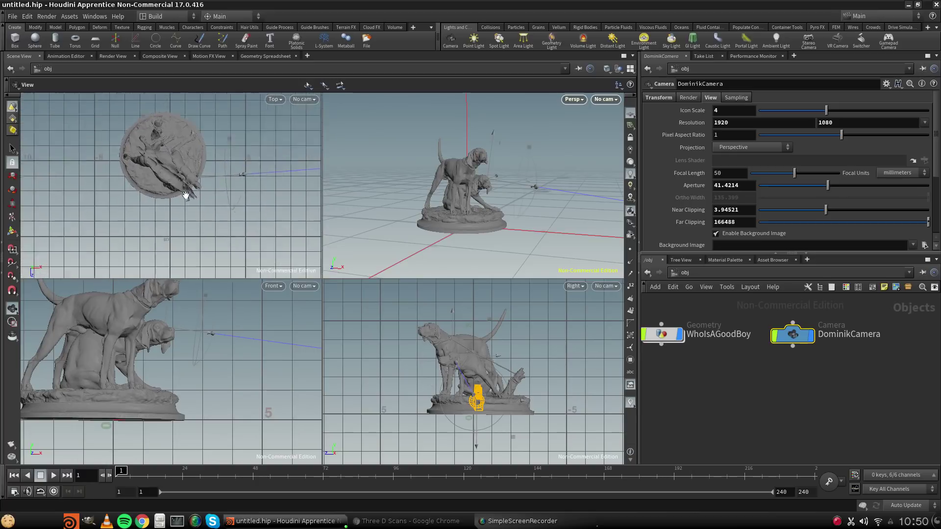
middle_drag(223, 151, 186, 207)
scroll(186, 207, up, 2)
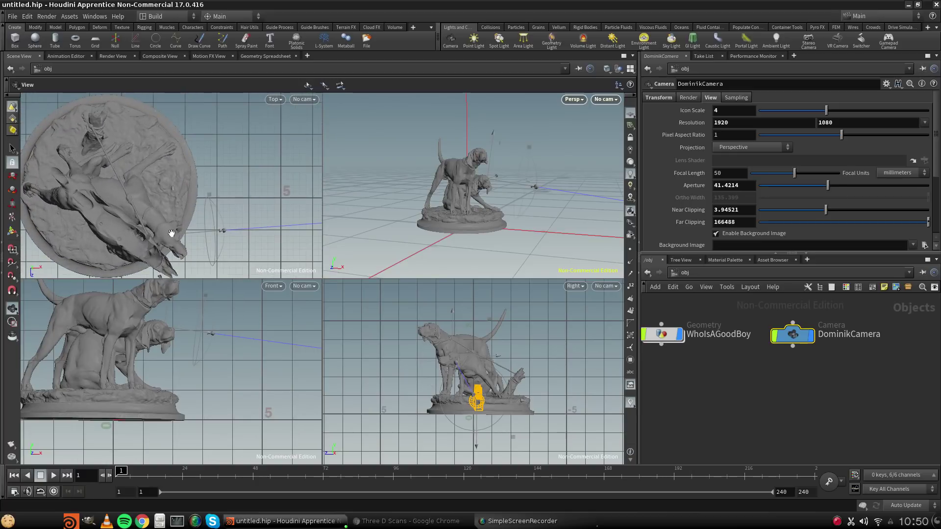
key(Return)
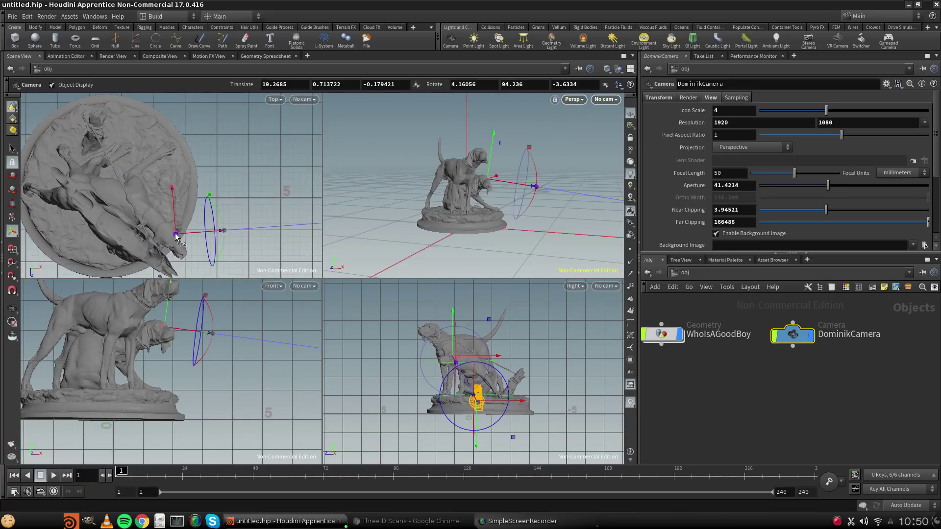
drag(176, 236, 177, 250)
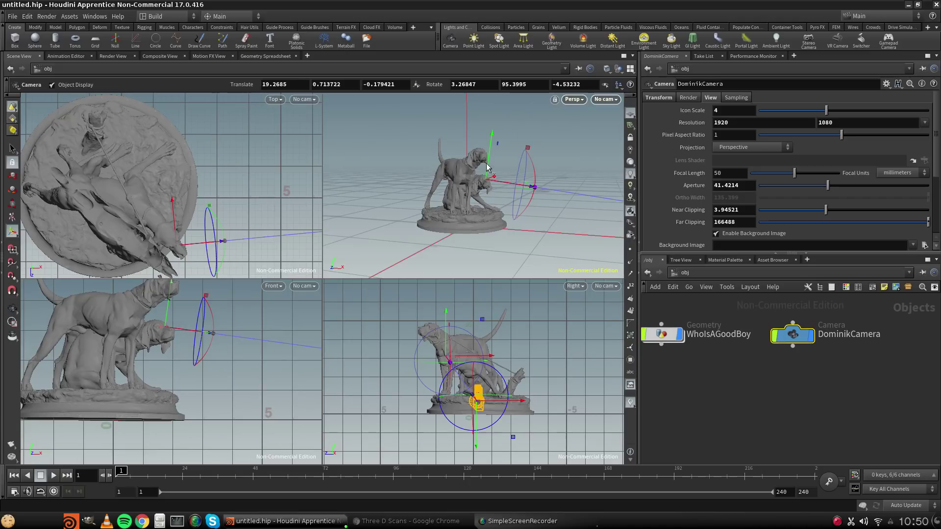
Look through the camera in the perspective view and move its target in the Top view to bring the sculpture closer to the frame's centre.
click(606, 100)
click(632, 150)
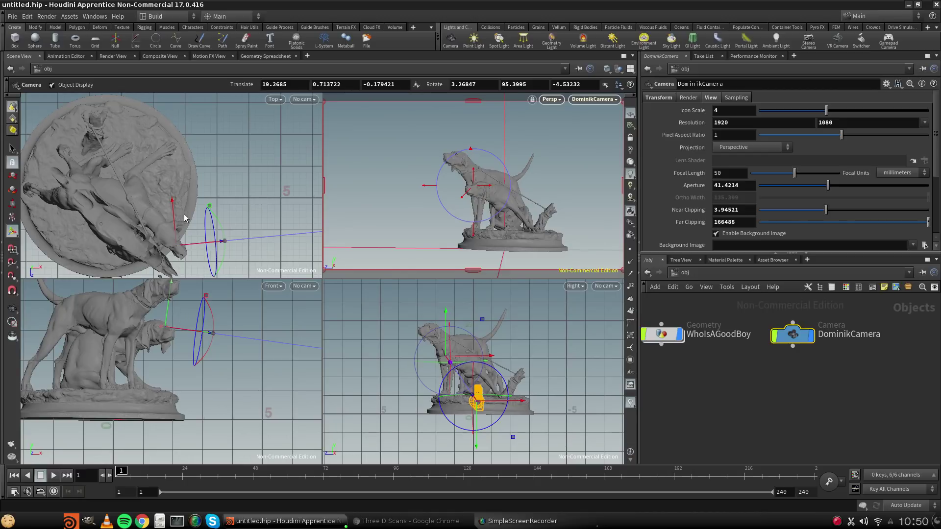
drag(178, 248, 175, 201)
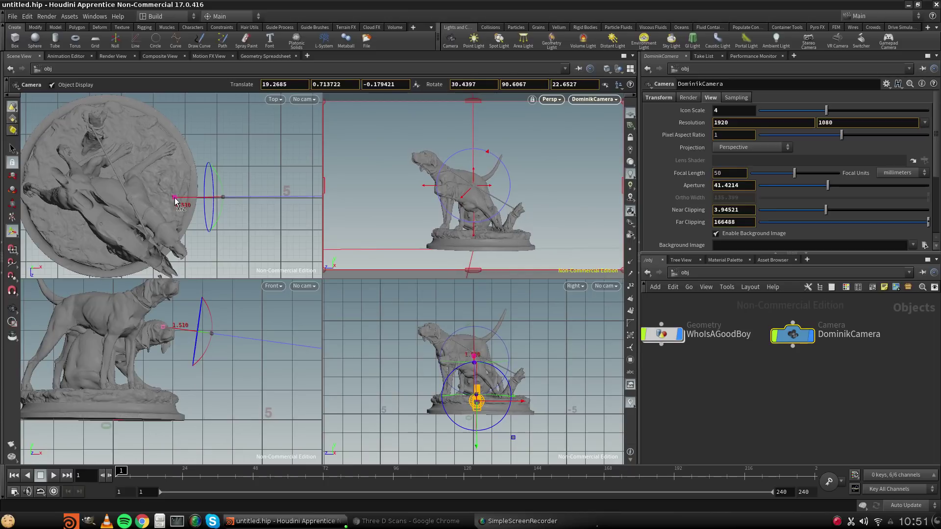
drag(175, 201, 175, 202)
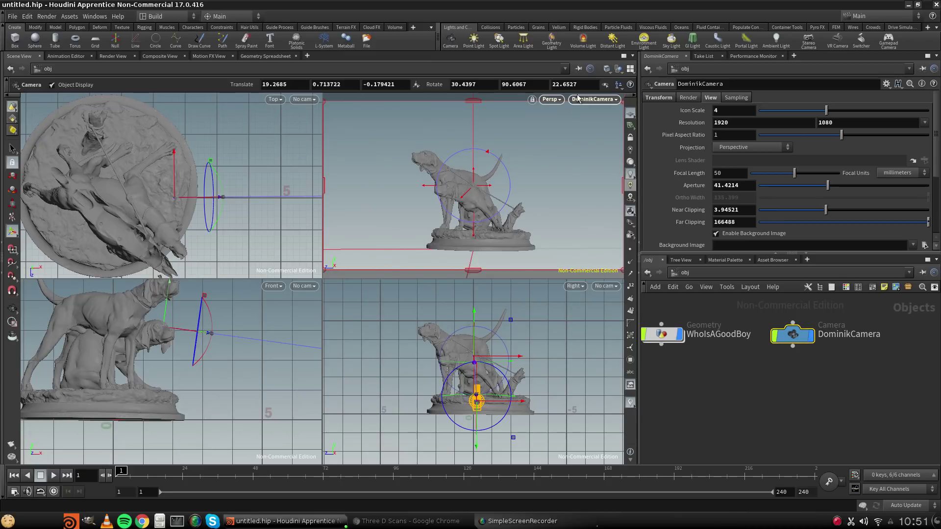
Switch the viewport layout to Single View and leave the camera view for a free perspective around the sculpture.
click(631, 69)
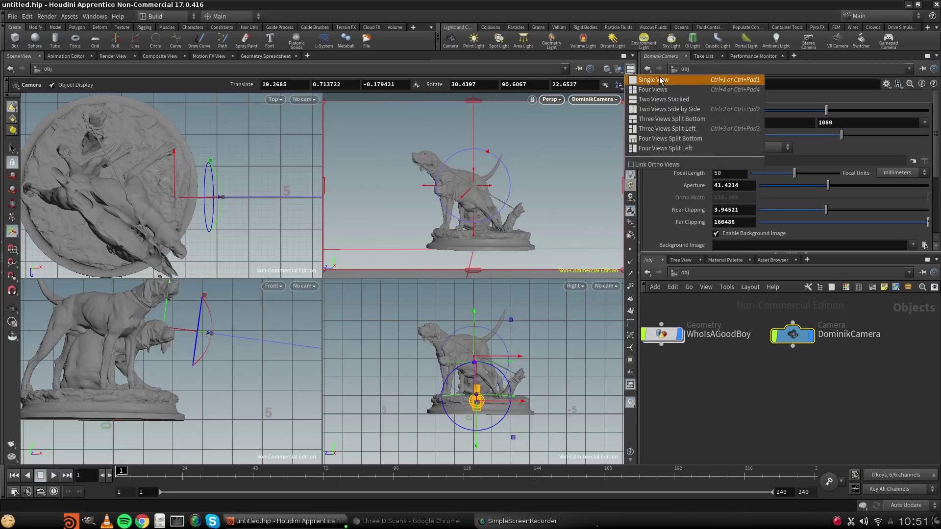
click(516, 185)
key(space+b)
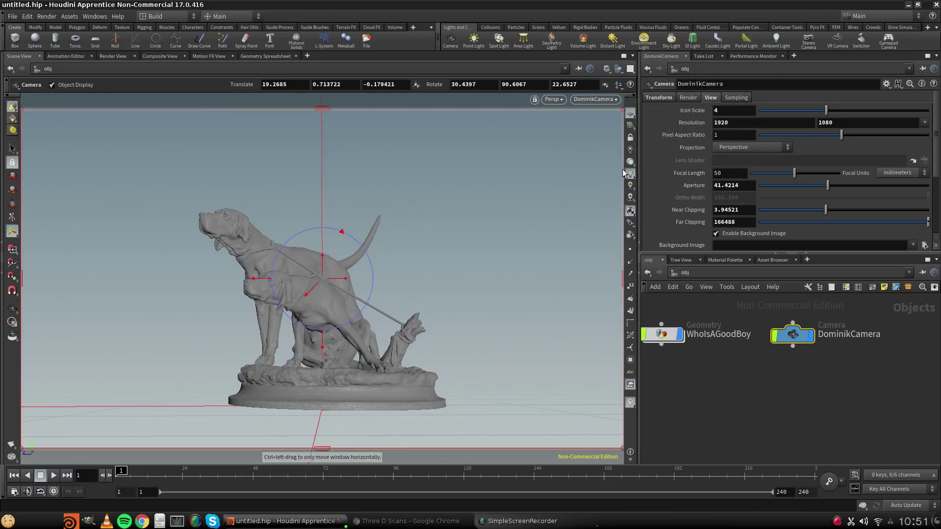
alt+scroll(413, 317, down, 2)
alt+drag(411, 316, 218, 335)
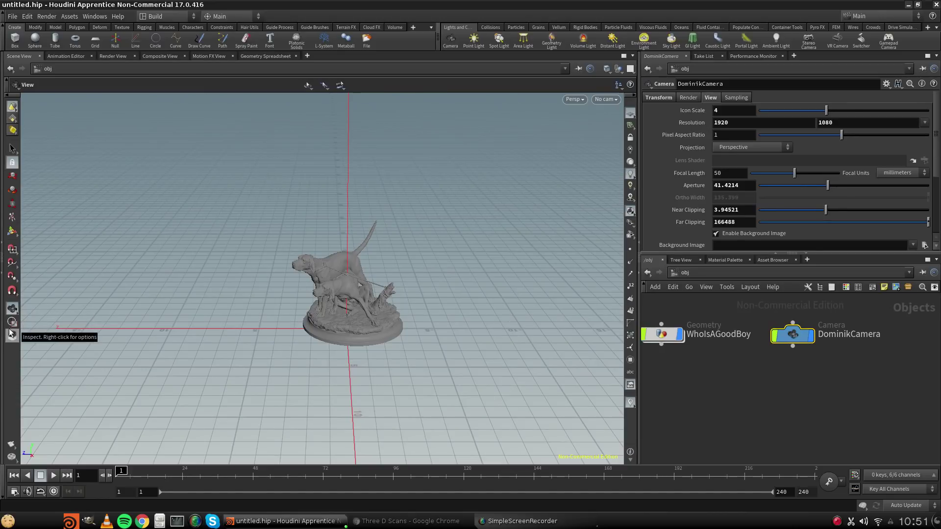
click(13, 164)
drag(431, 329, 388, 328)
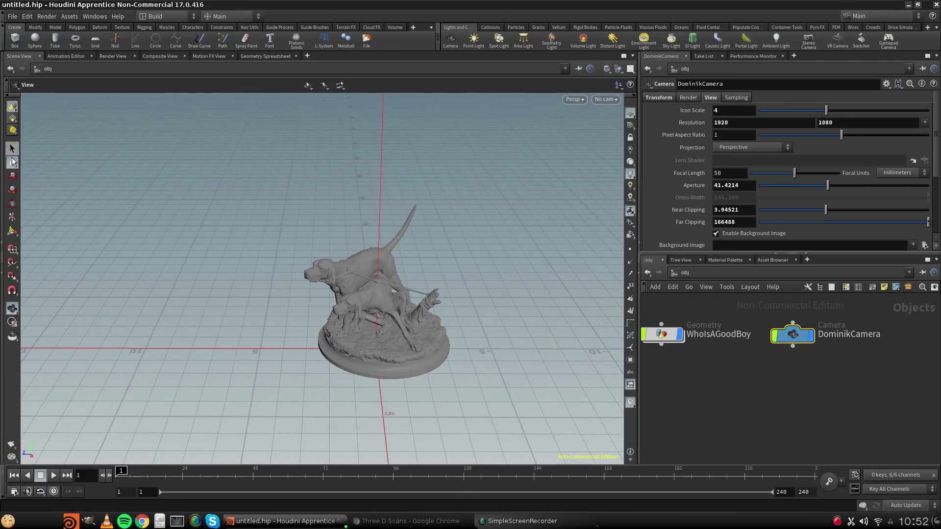
click(510, 521)
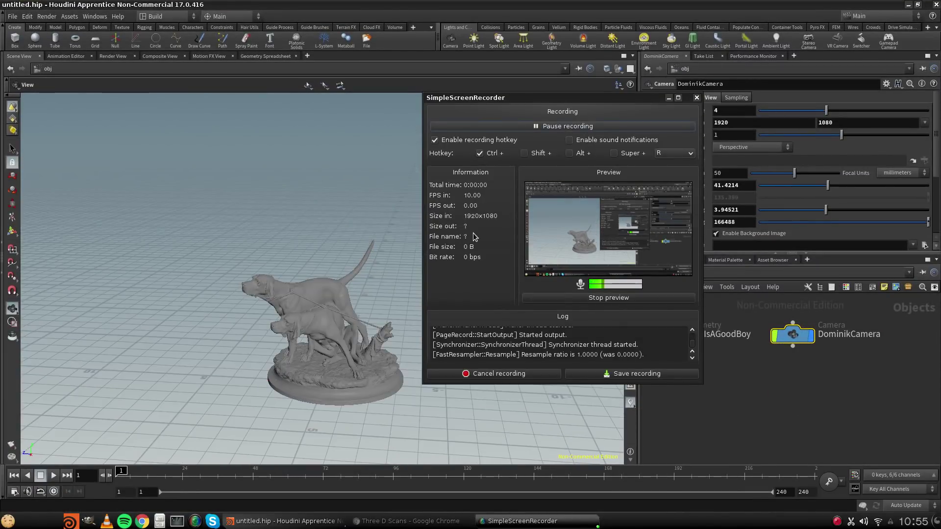
click(669, 100)
Examine the sculpture and the camera from several angles, homing the view and framing the selected camera along the way.
drag(367, 378, 321, 329)
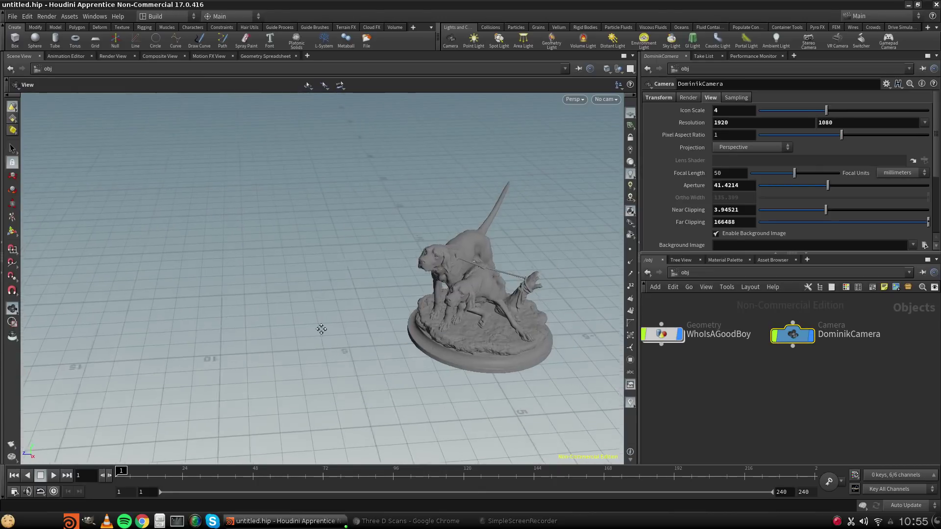
middle_drag(321, 329, 298, 332)
key(h)
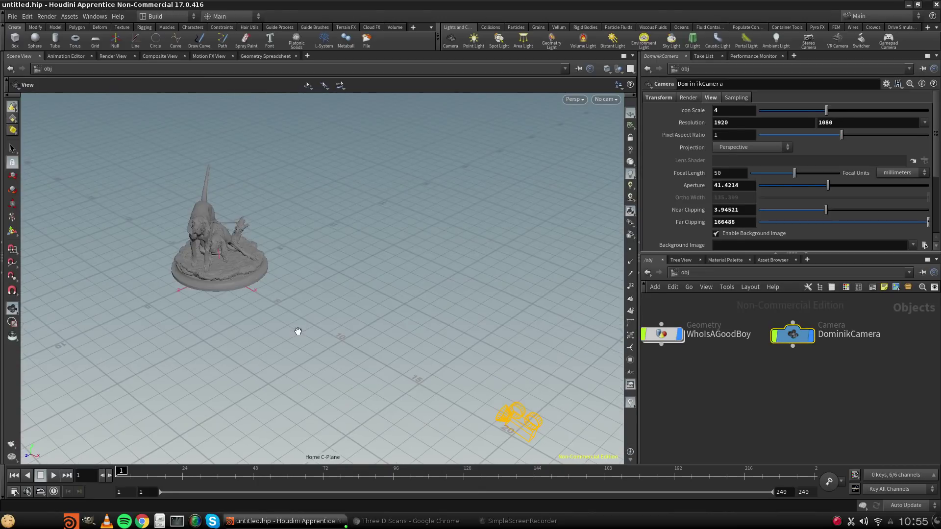
drag(479, 249, 319, 302)
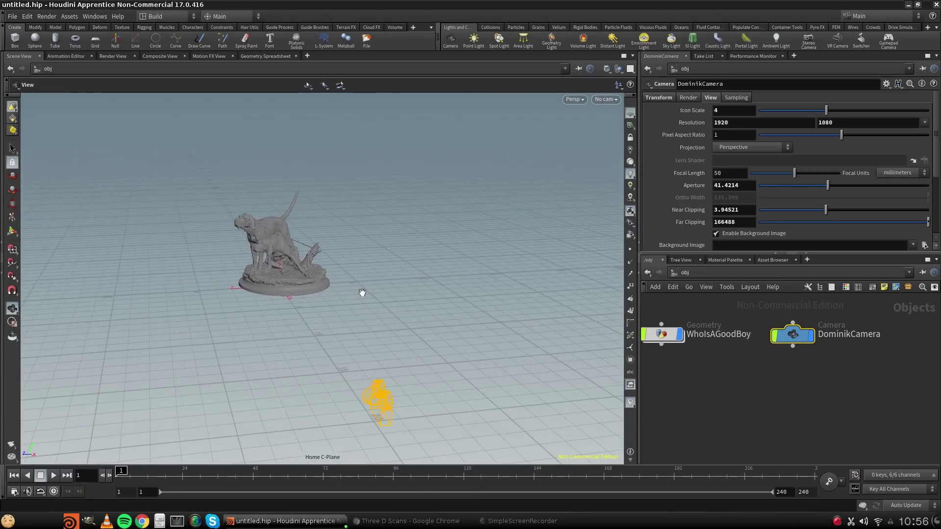
key(g)
middle_drag(366, 303, 429, 297)
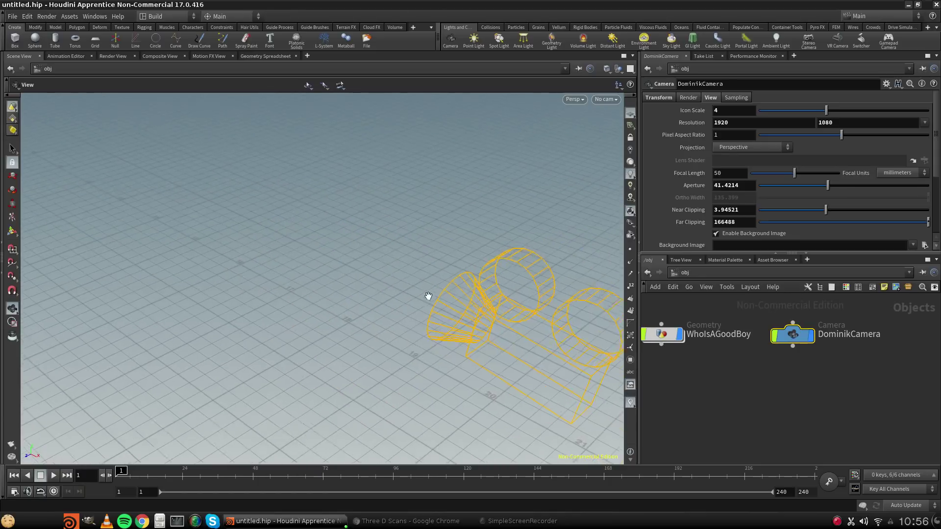
drag(371, 287, 231, 260)
middle_drag(230, 260, 416, 471)
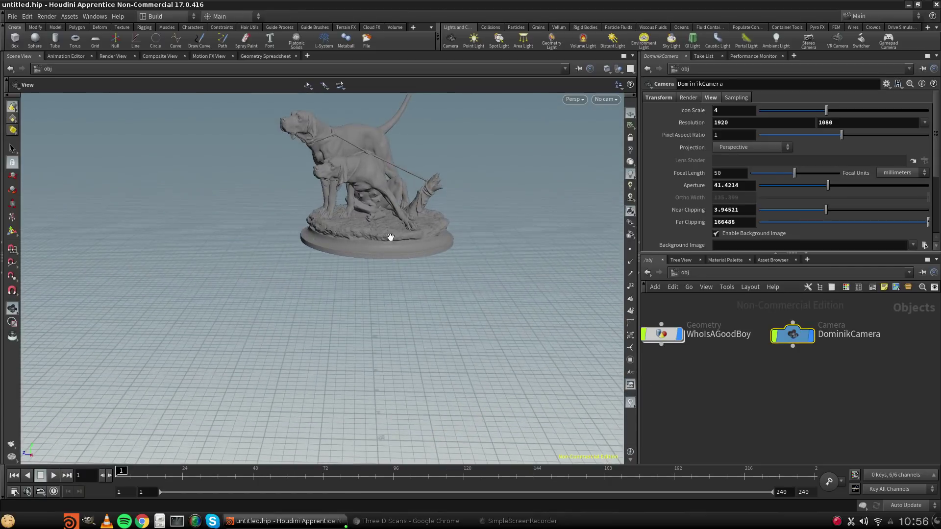
drag(389, 237, 315, 310)
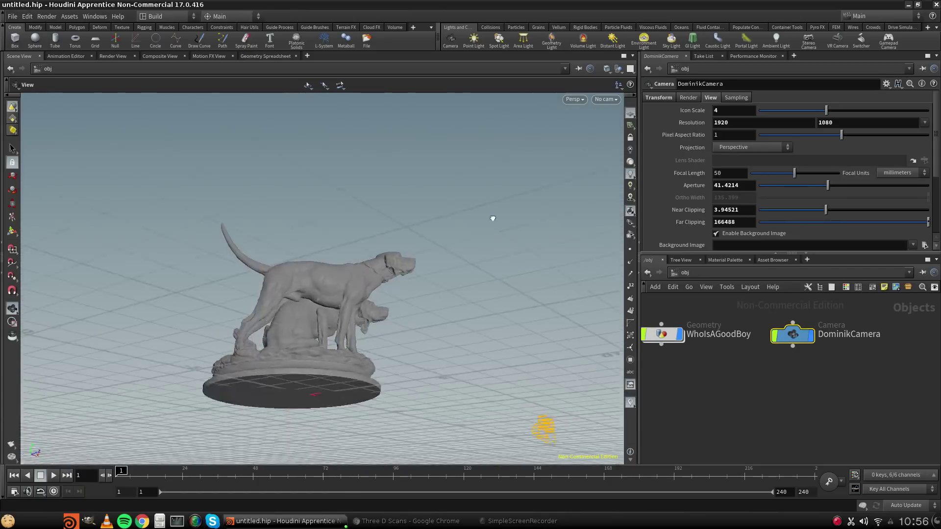
drag(493, 218, 316, 293)
drag(415, 321, 339, 341)
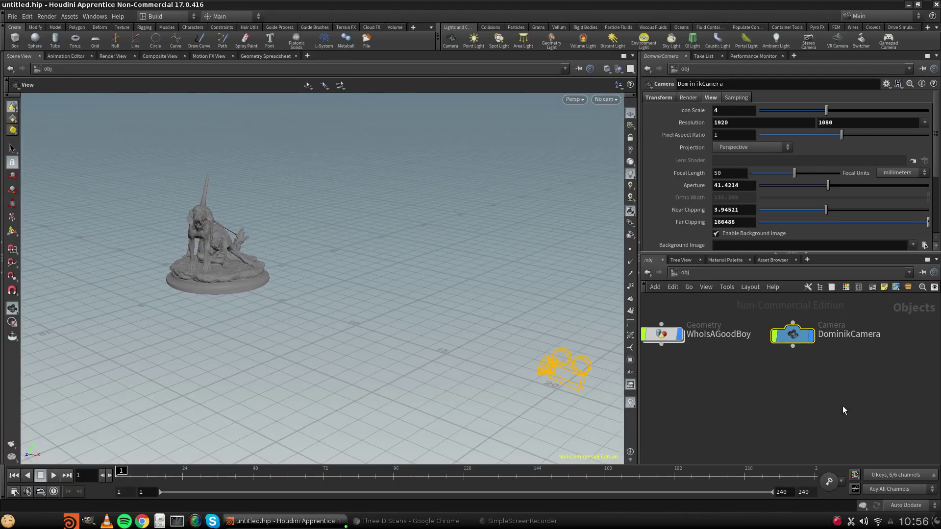
Show the camera's handles and view the sculpture from the side with both the camera and its look-at target in sight.
click(11, 234)
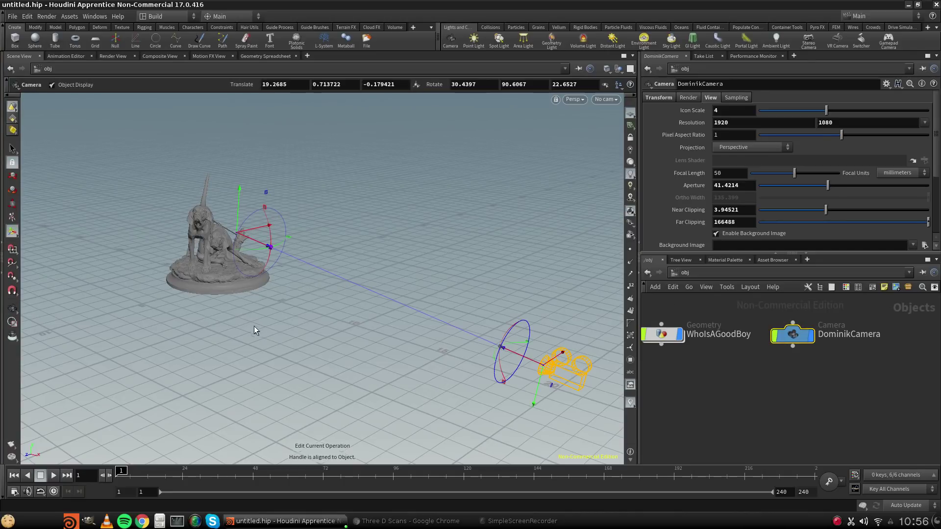
key(Escape)
drag(263, 315, 361, 357)
key(Return)
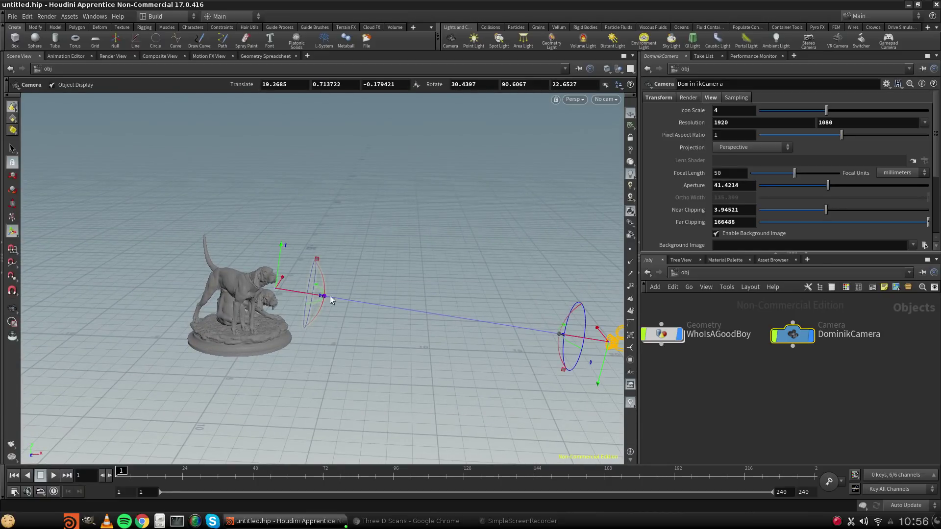
key(Escape)
drag(504, 336, 451, 361)
key(Return)
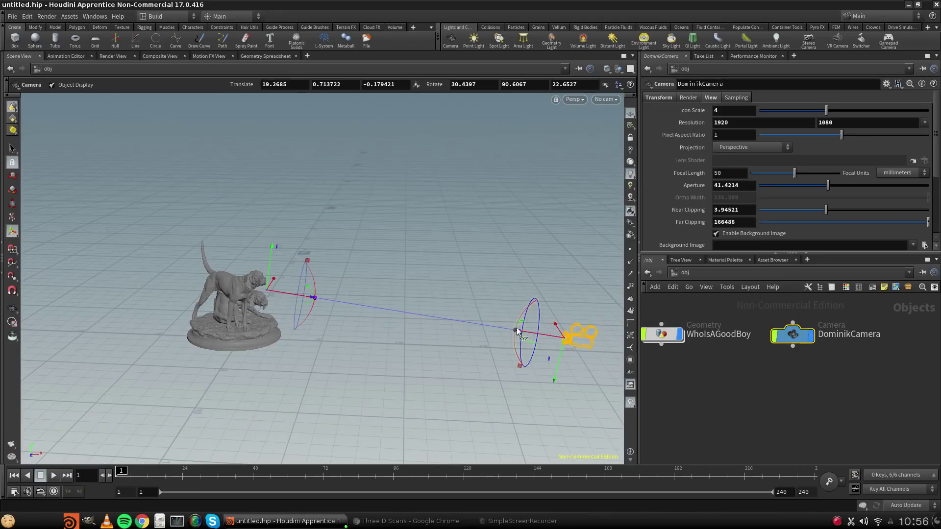
Try moving the handle beside the camera and the look-at target handle near the sculpture, undoing each move.
drag(516, 333, 495, 329)
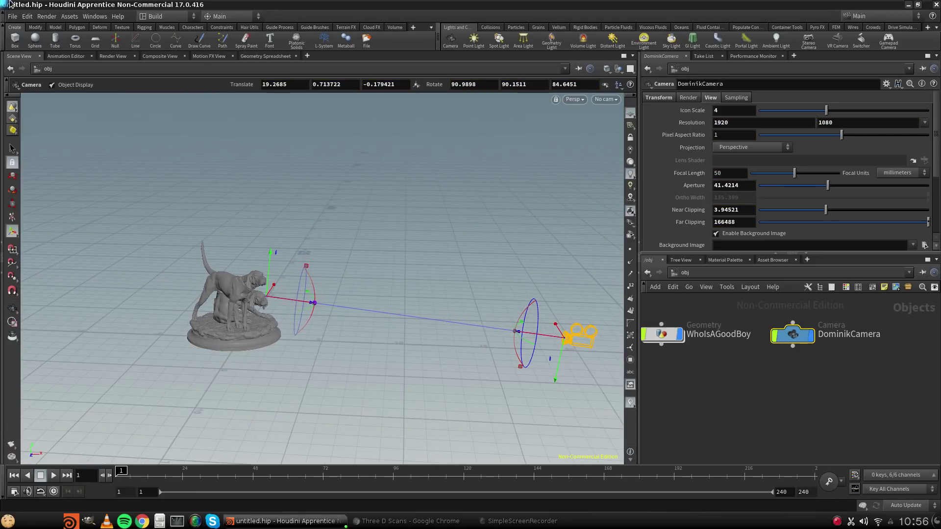
click(30, 17)
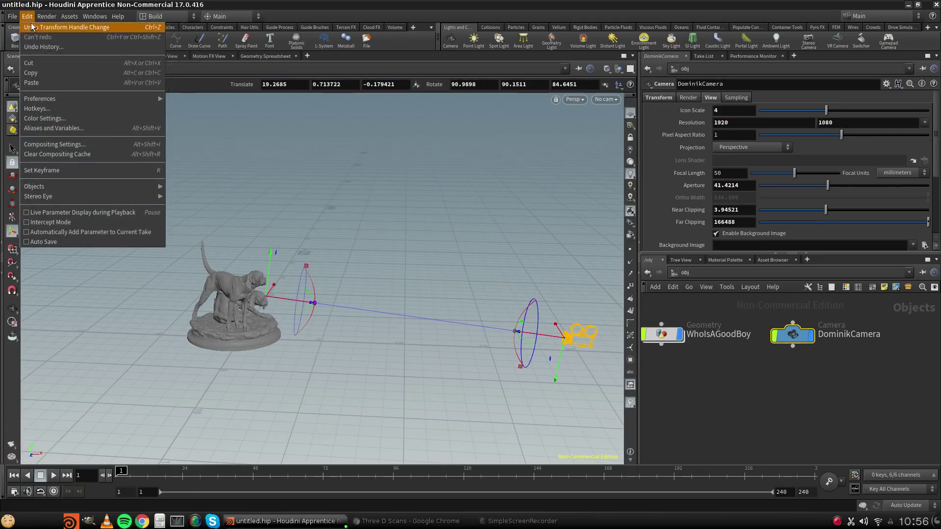
click(32, 26)
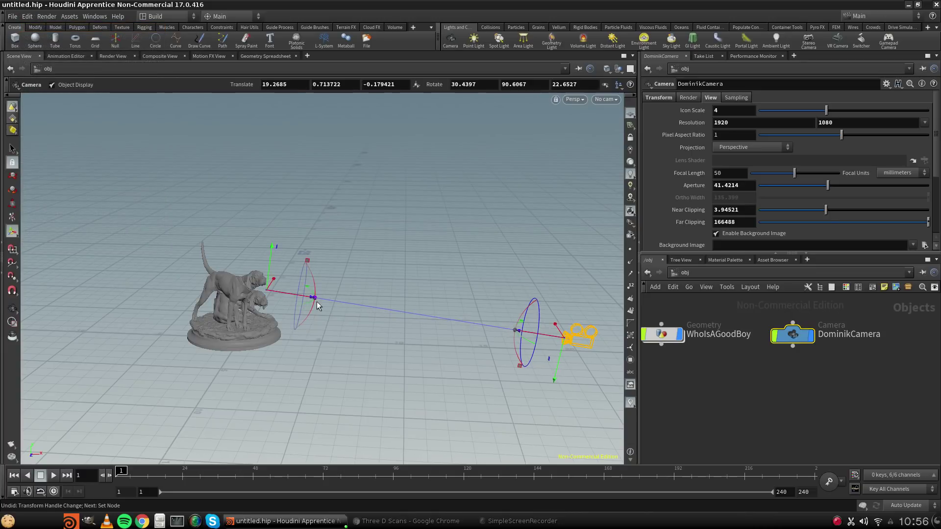
drag(316, 302, 316, 278)
click(30, 17)
click(37, 26)
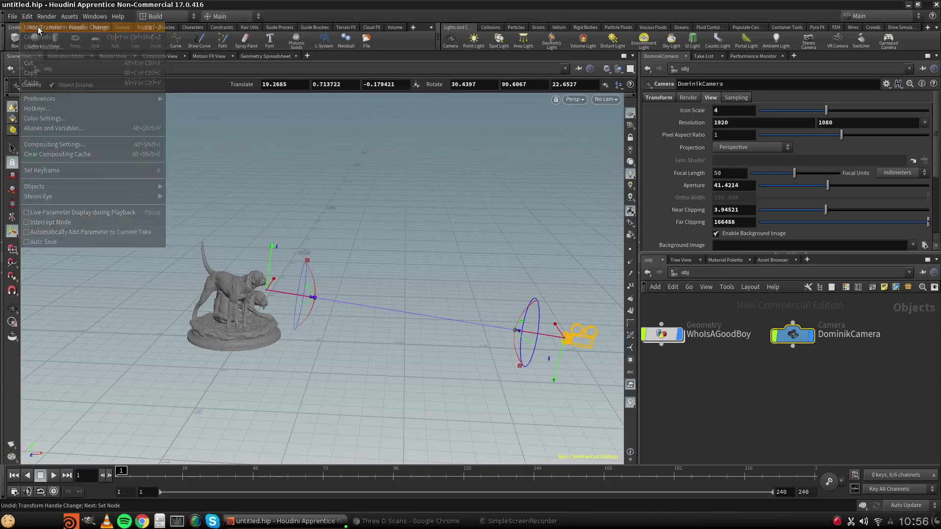
Try swinging the camera around with the handle in front of its lens, and undo the handle change.
key(Escape)
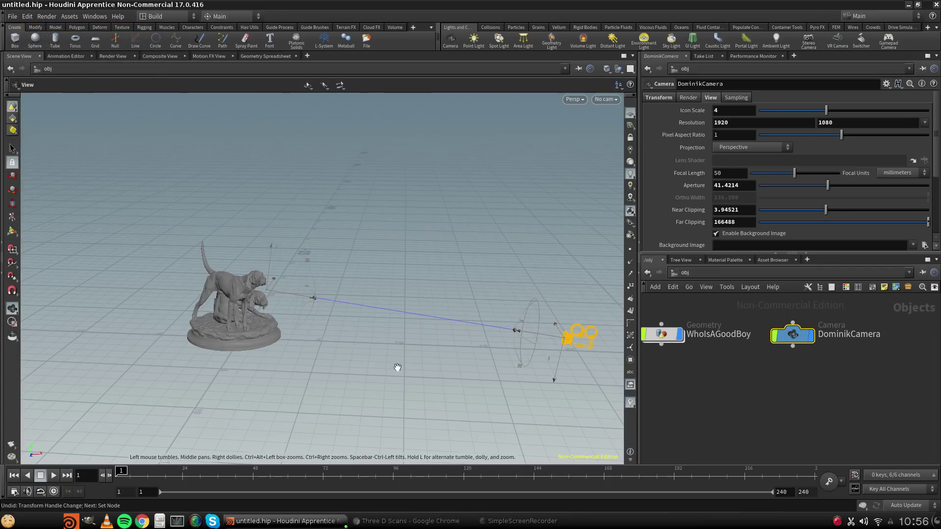
scroll(398, 368, down, 3)
scroll(387, 353, up, 6)
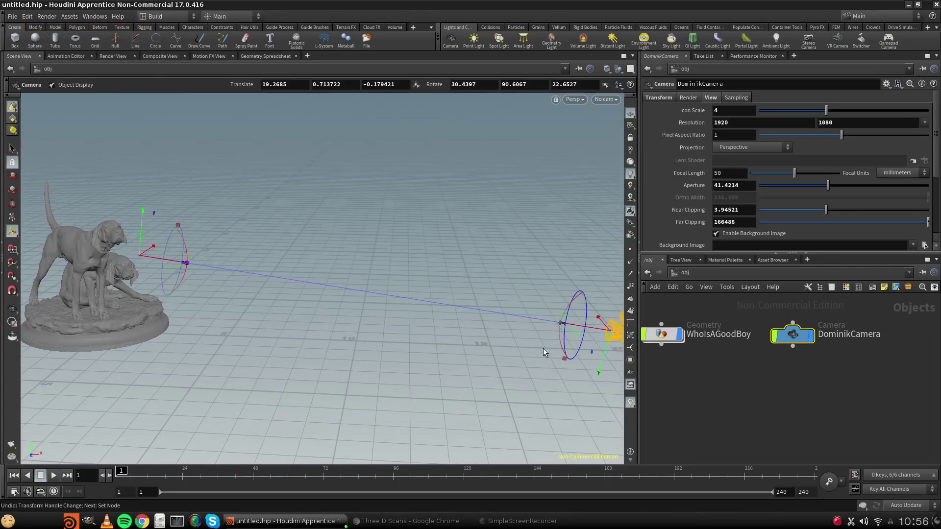
key(Escape)
scroll(556, 325, up, 6)
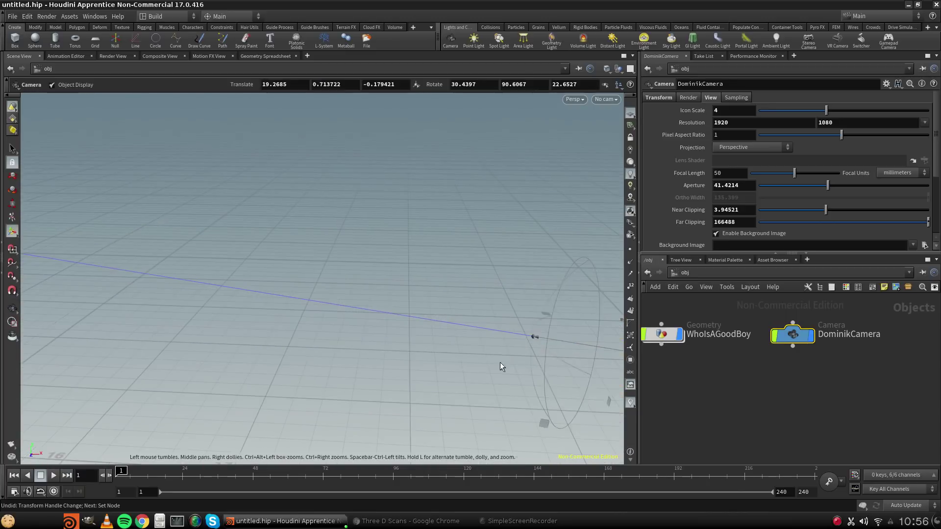
drag(566, 339, 461, 363)
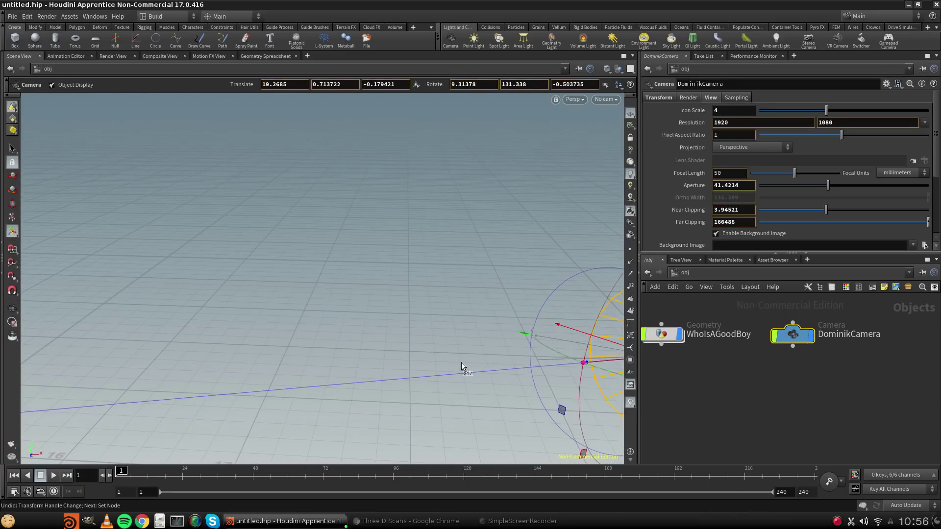
click(31, 18)
click(34, 30)
Try moving the camera with the plane handle in front of its lens, and undo the move.
key(space)
middle_drag(497, 295, 413, 295)
scroll(412, 296, down, 6)
key(space)
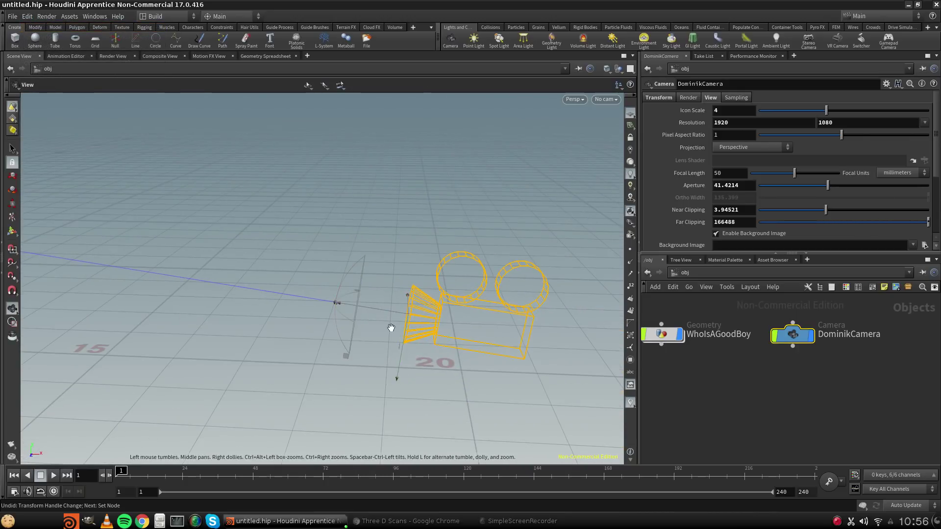
key(space)
middle_drag(307, 288, 357, 291)
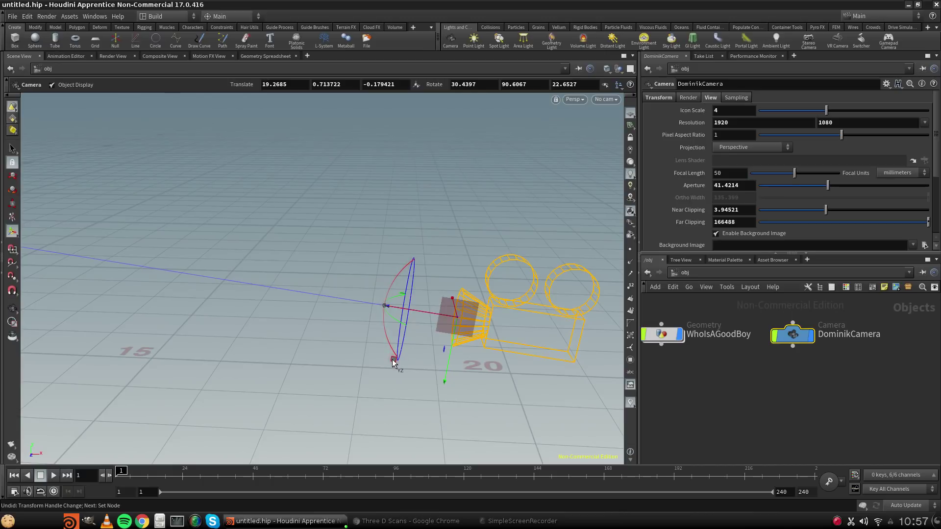
drag(394, 363, 283, 349)
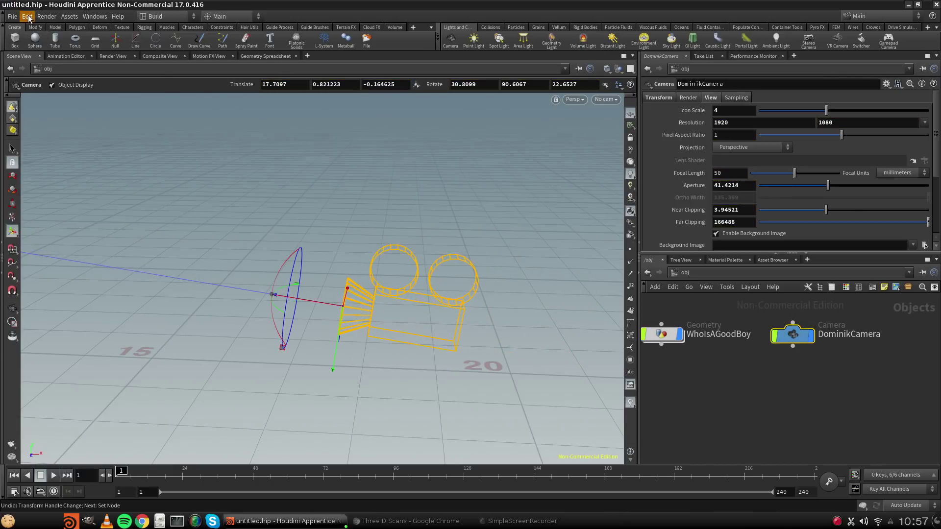
click(28, 18)
click(35, 29)
Try moving the look-at target handle near the dog sculpture, and undo the handle change.
key(space)
scroll(399, 278, down, 5)
middle_drag(235, 256, 419, 297)
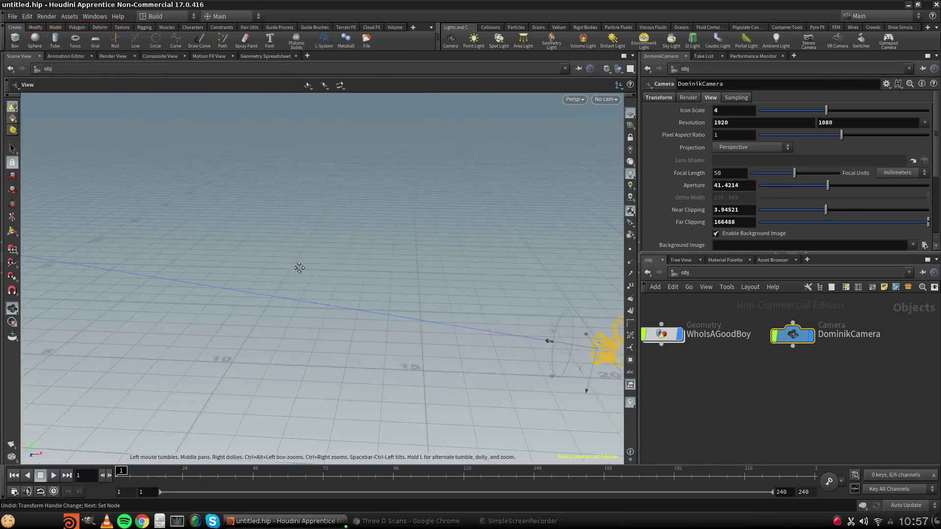
middle_drag(298, 268, 473, 293)
scroll(346, 269, down, 2)
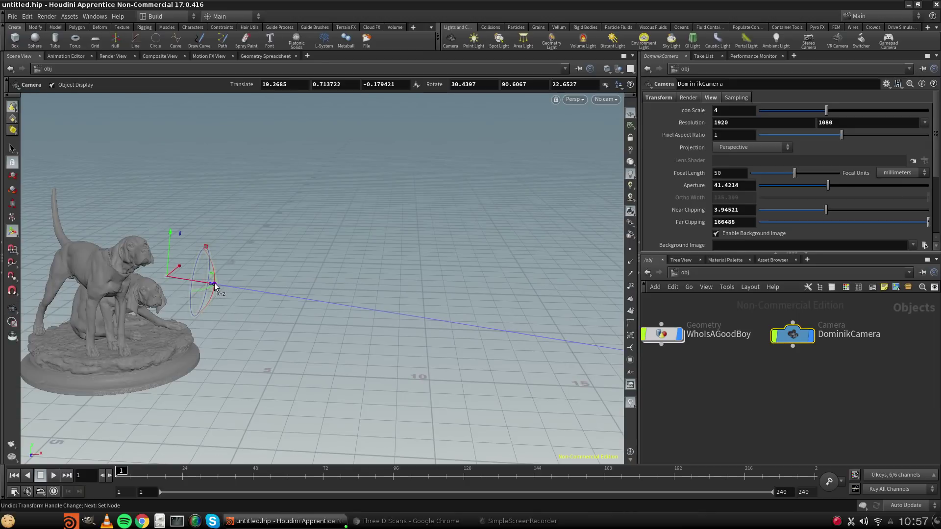
key(space)
drag(211, 286, 145, 274)
drag(212, 287, 220, 292)
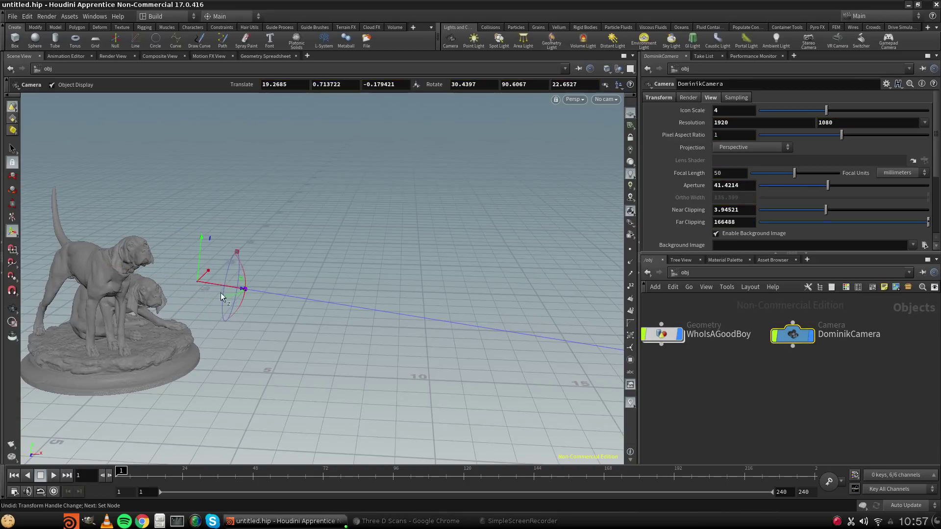
click(30, 19)
click(33, 27)
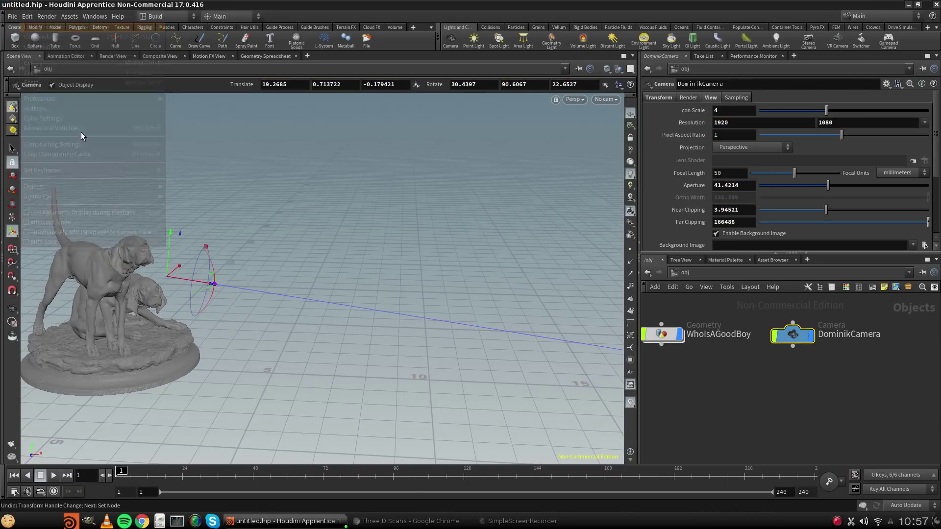
Bring the sculpture, the look-at target handle and the camera into view together.
alt+middle_drag(325, 283, 535, 313)
alt+right_drag(536, 313, 402, 307)
alt+middle_drag(402, 307, 444, 311)
right_drag(444, 311, 415, 334)
middle_drag(515, 313, 290, 306)
scroll(465, 351, up, 5)
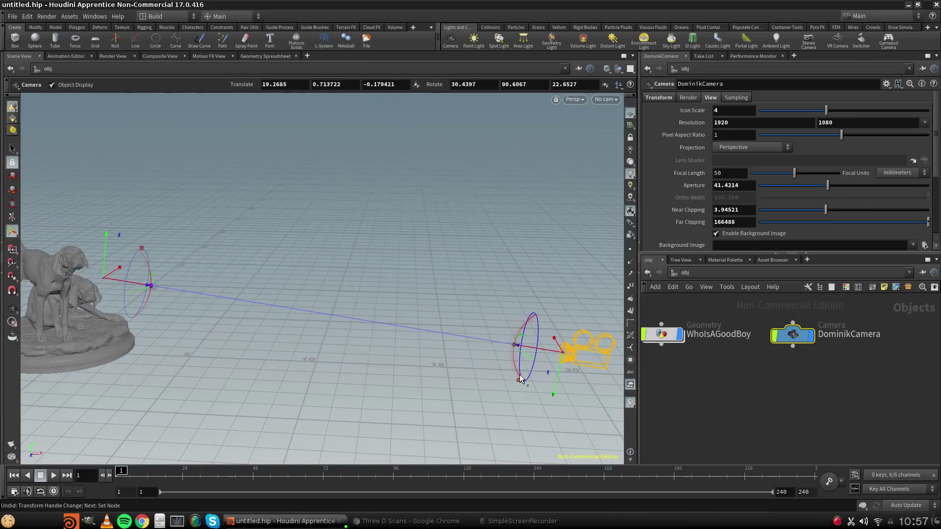
click(532, 524)
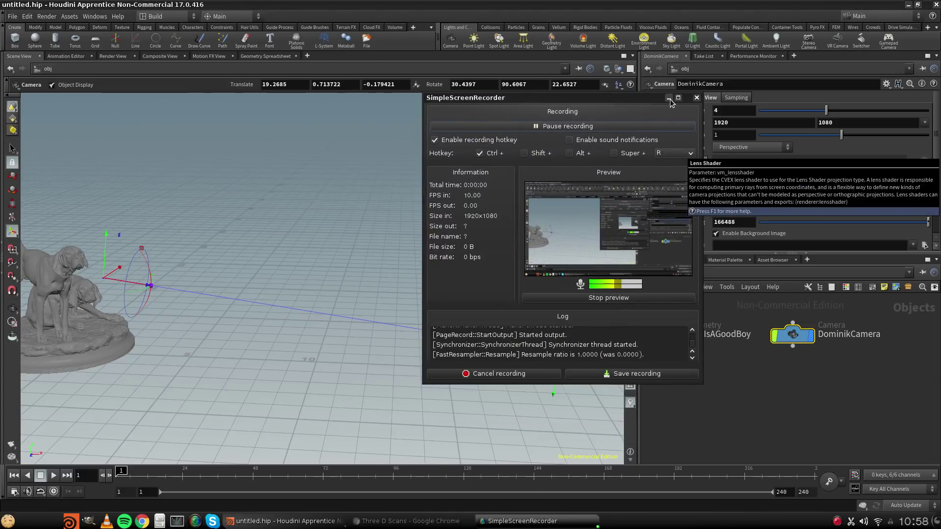
click(669, 98)
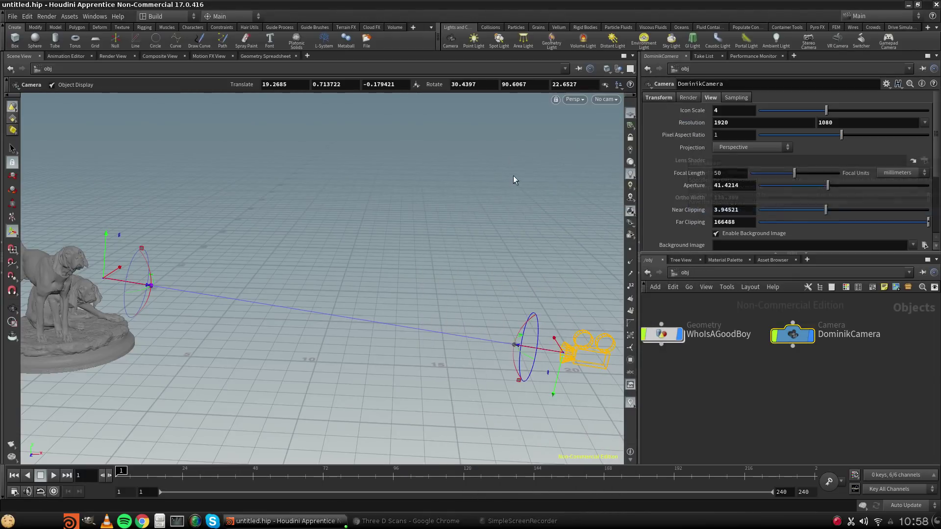
alt+middle_drag(364, 300, 341, 303)
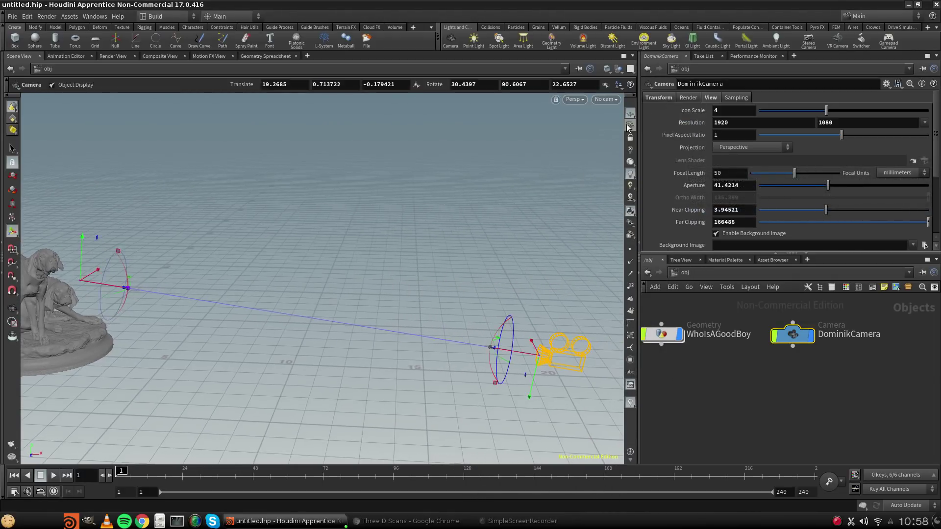
click(601, 99)
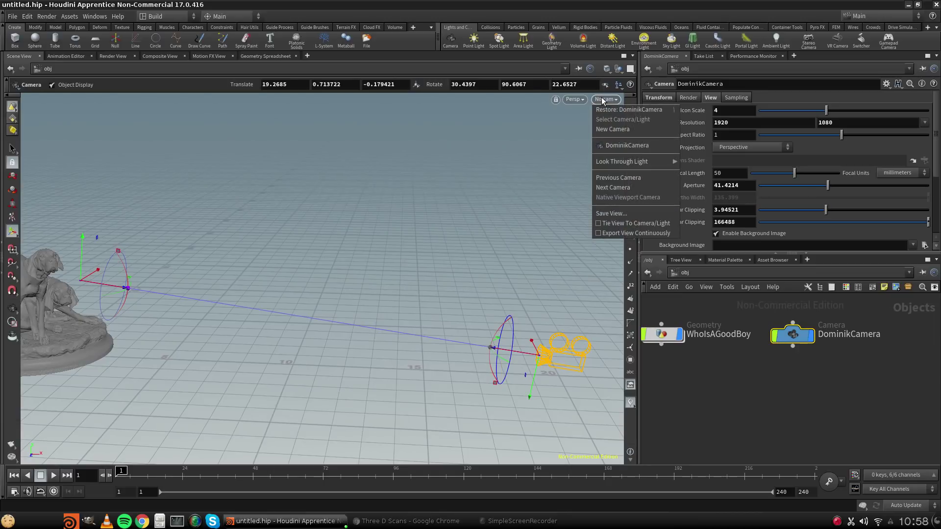
click(510, 160)
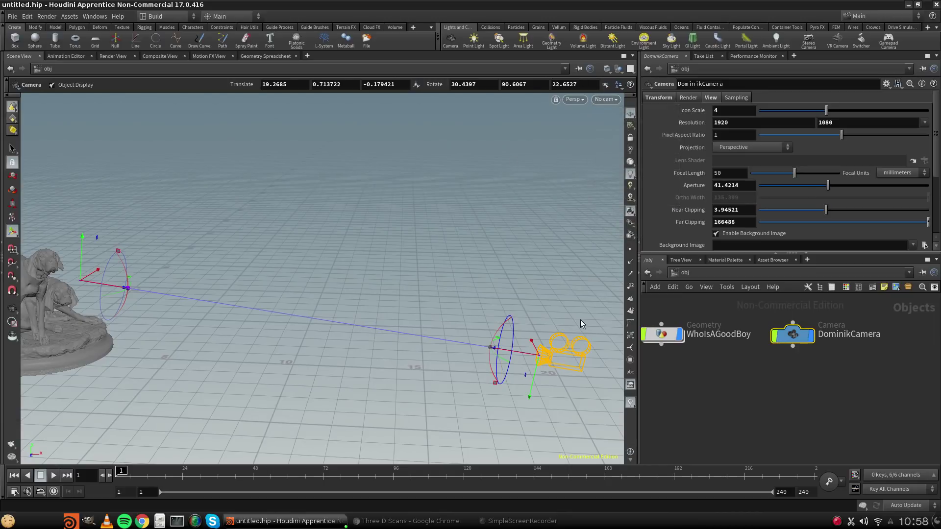
right_click(564, 353)
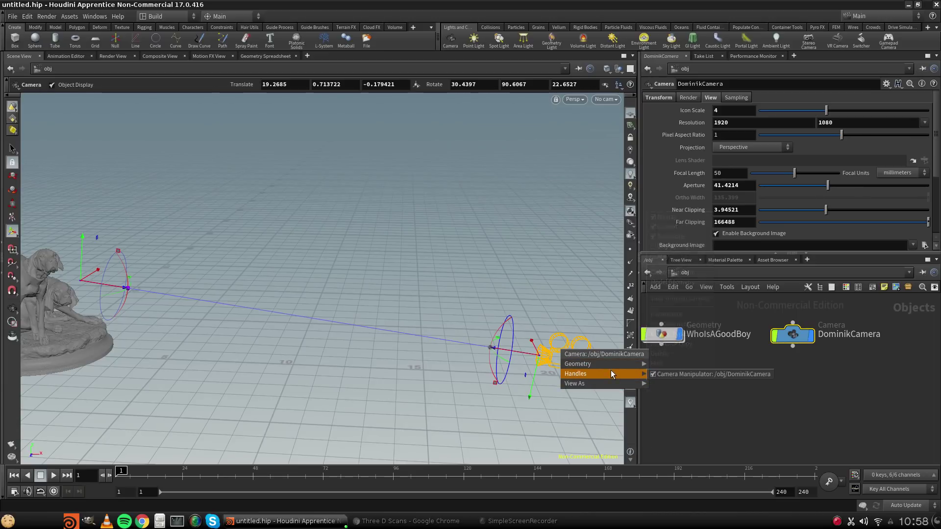
click(523, 241)
alt+middle_drag(503, 282, 451, 274)
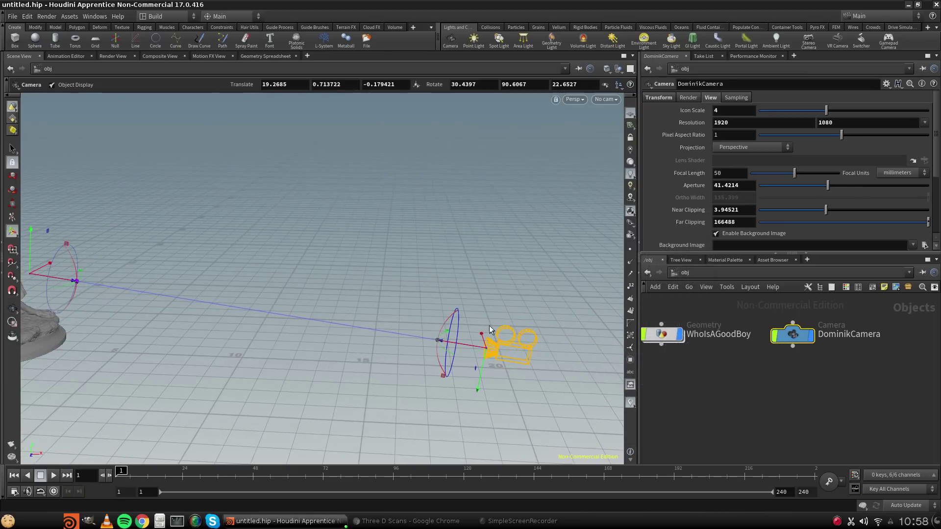
Look through the scene's camera at the sculpture, and return the viewport to the no-camera perspective view.
click(607, 100)
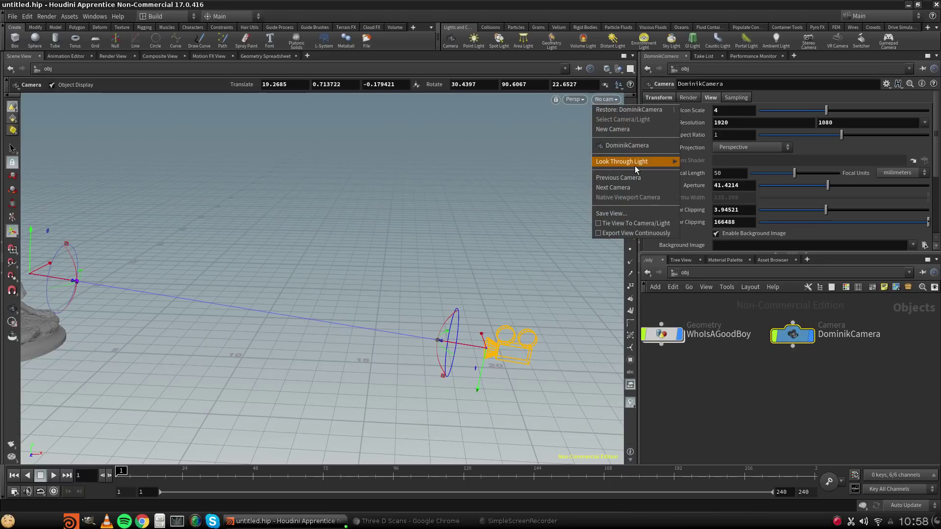
click(627, 145)
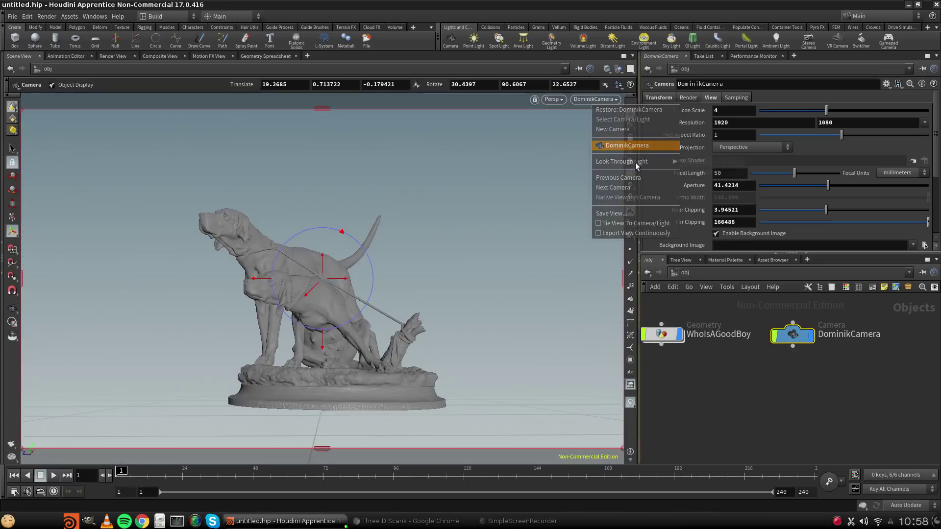
click(604, 100)
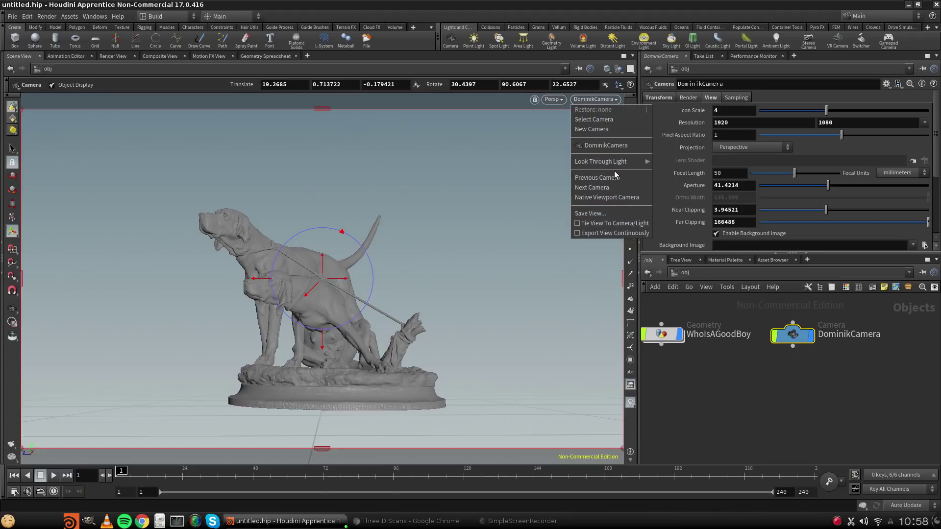
mouse_move(626, 165)
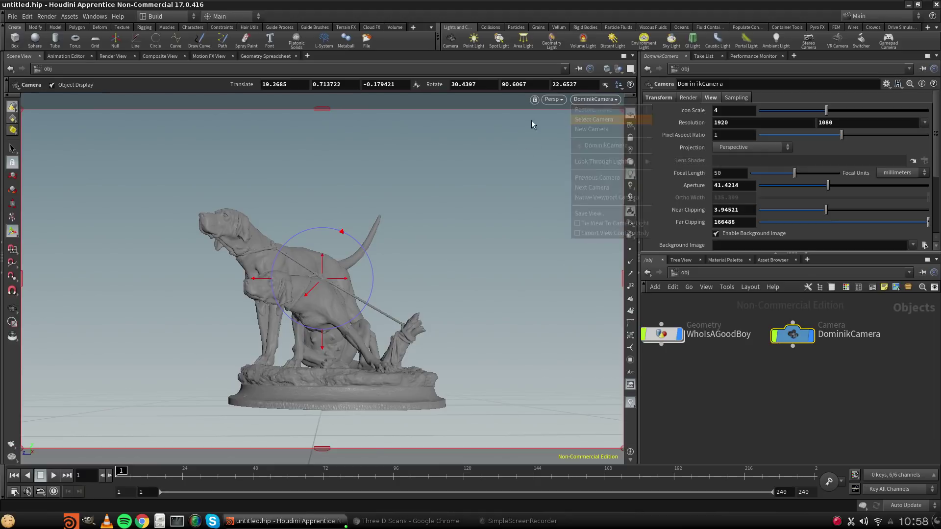
click(613, 101)
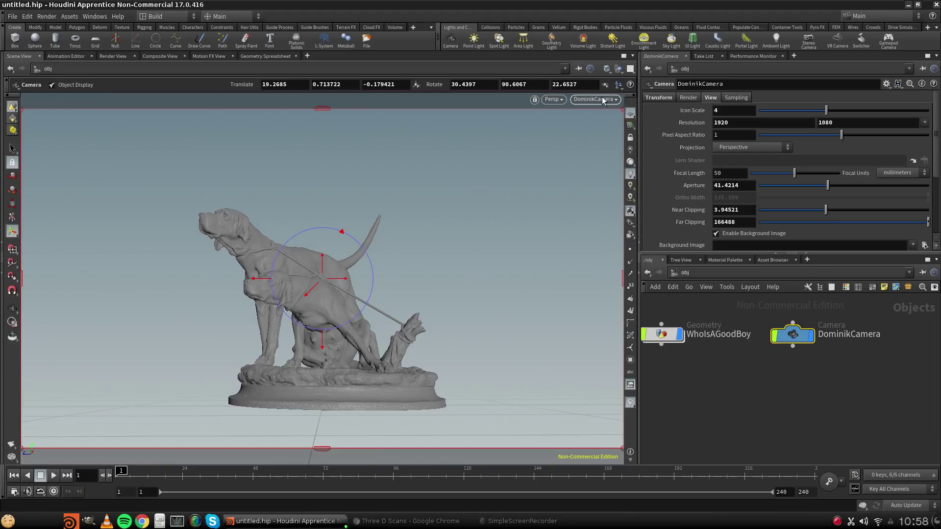
click(603, 101)
click(610, 187)
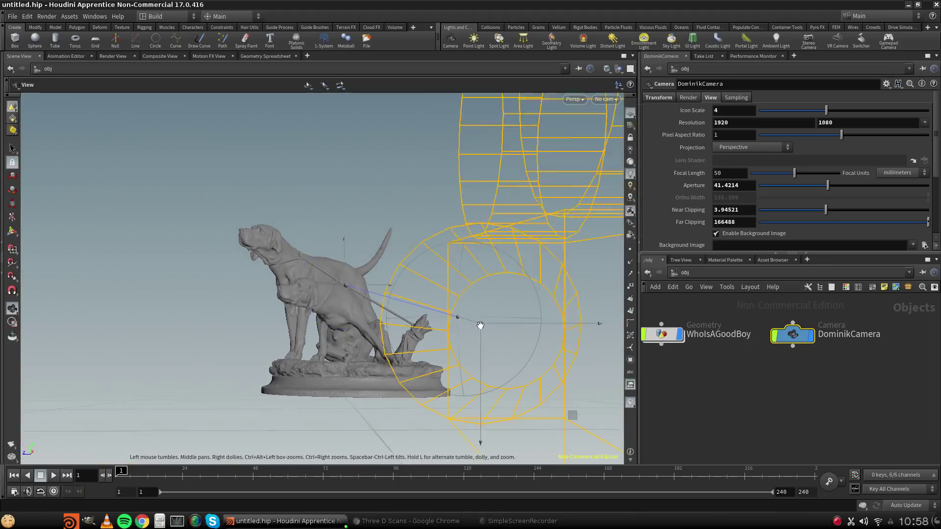
Tumble around the scene to see the camera and sculpture, home the view and frame the selected camera.
drag(402, 337, 296, 343)
key(Return)
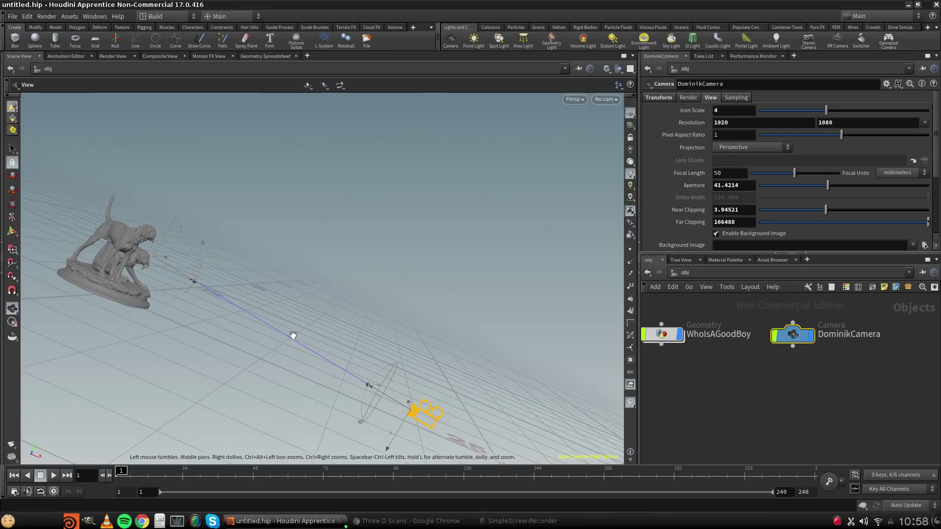
key(space+h)
key(space+g)
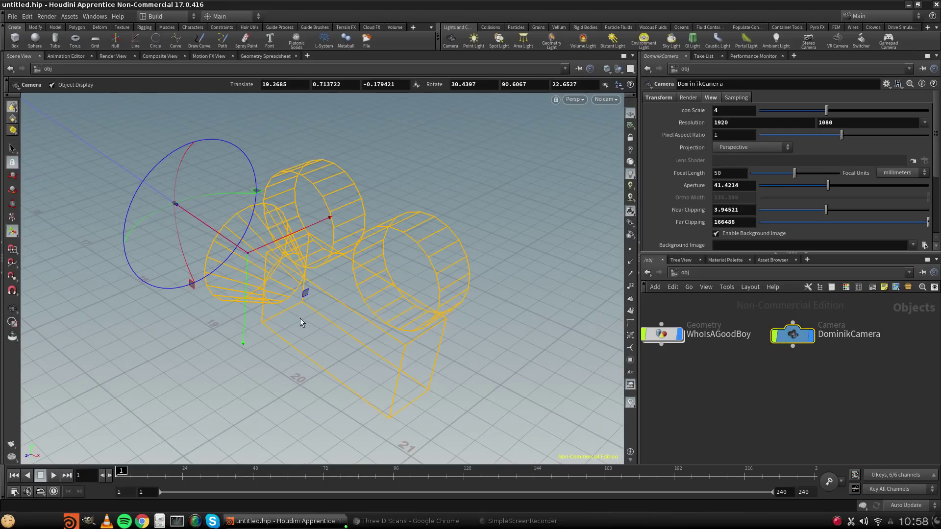
Open the Camera Manipulator options for the handle in front of the camera's lens.
right_drag(419, 237, 395, 259)
drag(396, 259, 284, 330)
middle_drag(333, 316, 416, 337)
scroll(414, 329, up, 3)
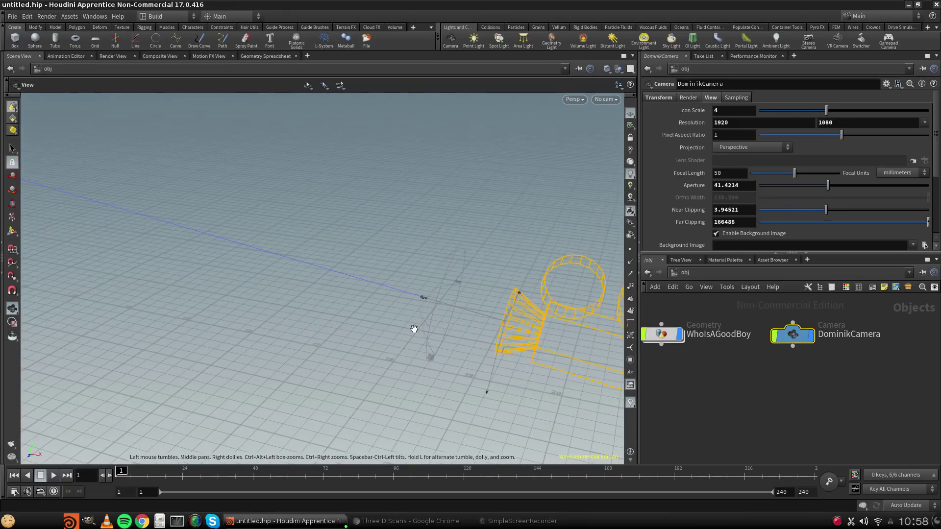
scroll(414, 328, down, 2)
right_click(434, 306)
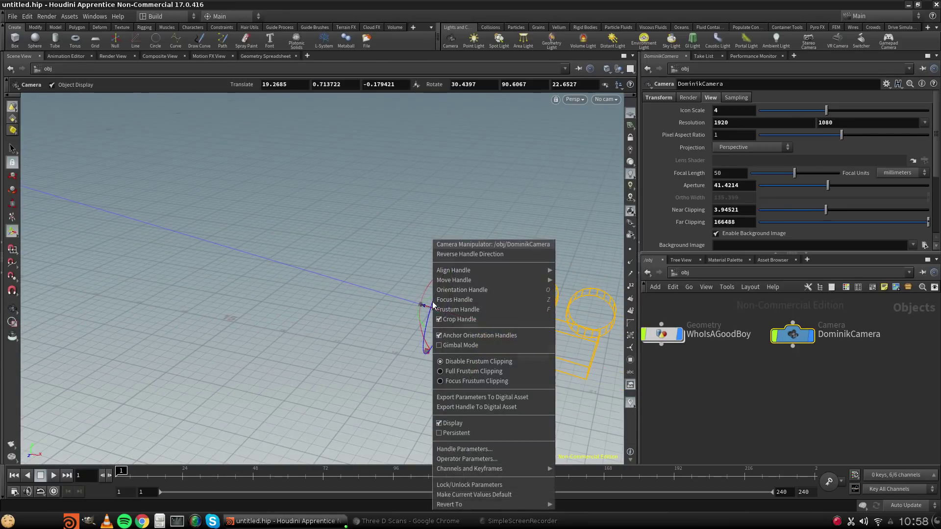
Switch DominikCamera's manipulator to the focus handle and undo the last selection change.
click(350, 321)
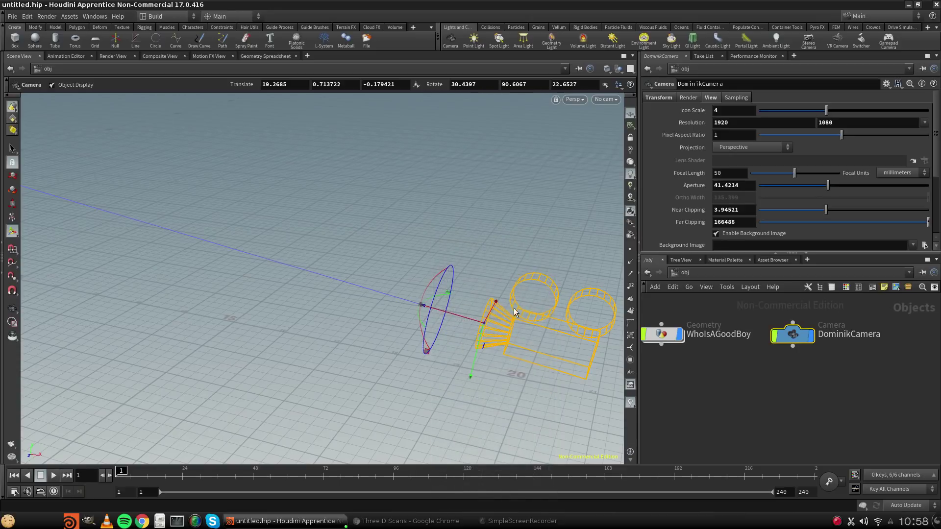
right_click(432, 298)
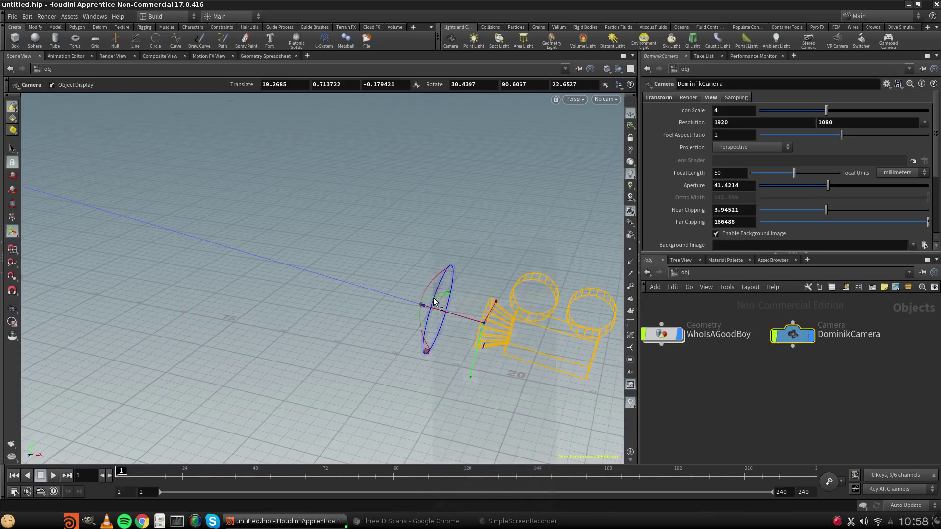
click(434, 298)
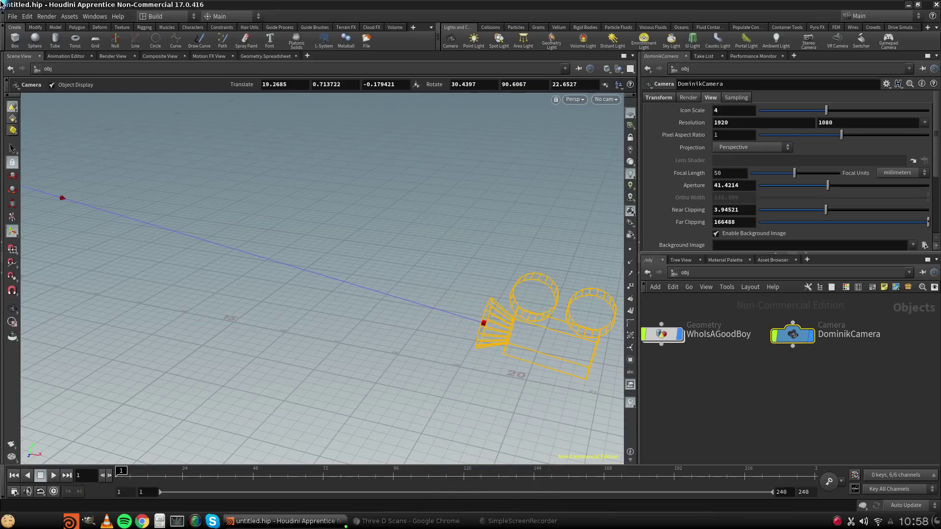
click(27, 16)
click(44, 26)
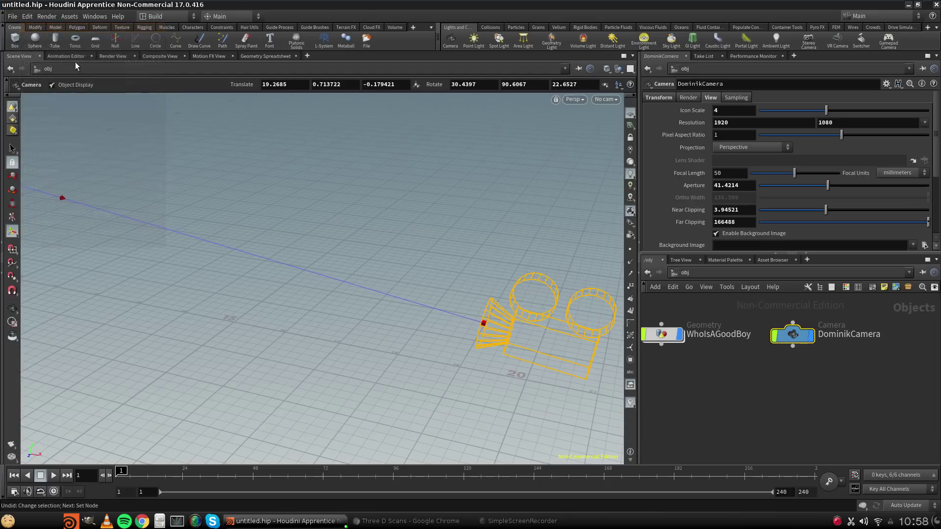
Switch DominikCamera's manipulator to the frustum handle to display its viewing volume.
right_click(484, 324)
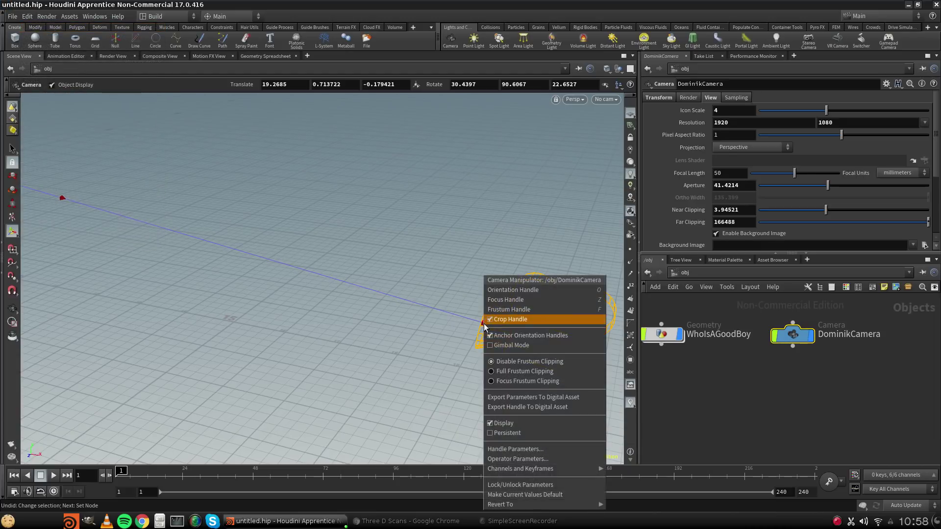
click(553, 301)
right_click(483, 325)
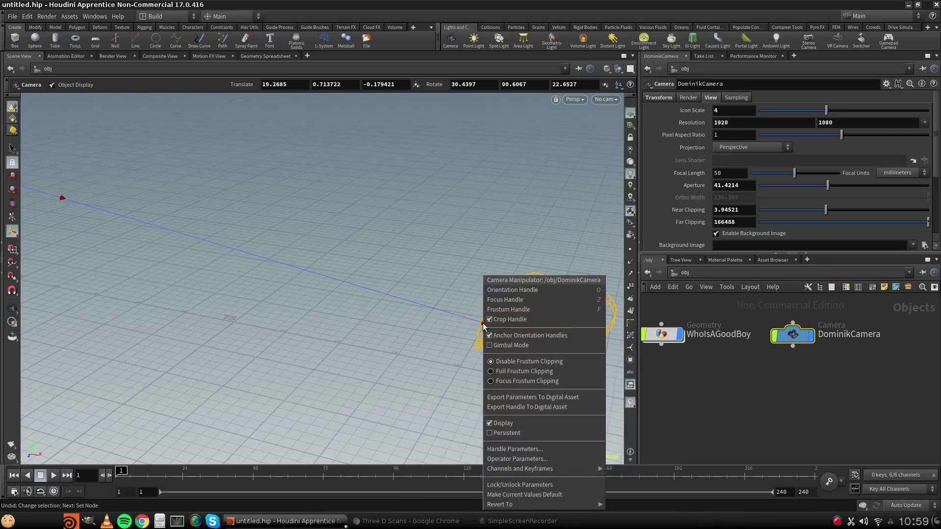
click(509, 310)
key(Escape)
key(Return)
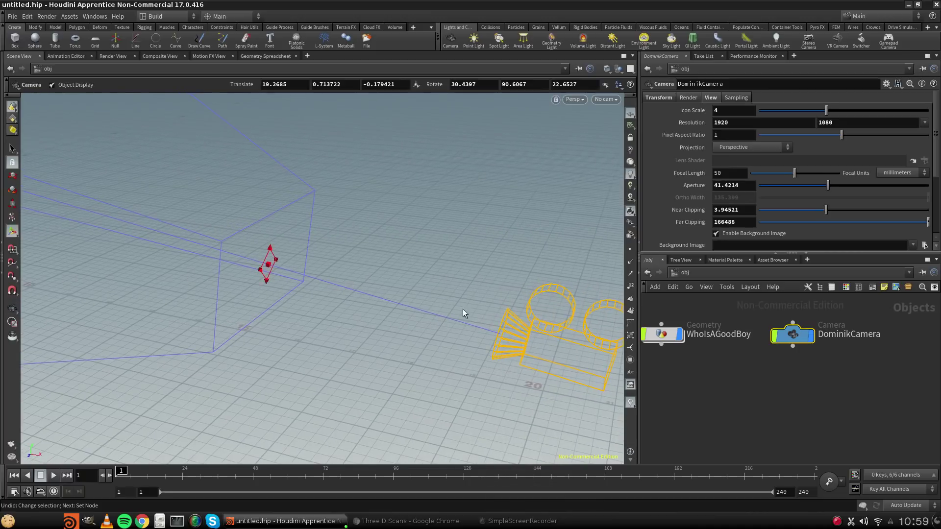
Switch DominikCamera's manipulator to the orientation handle and examine its controls at the camera and beside the dog statue.
right_click(263, 269)
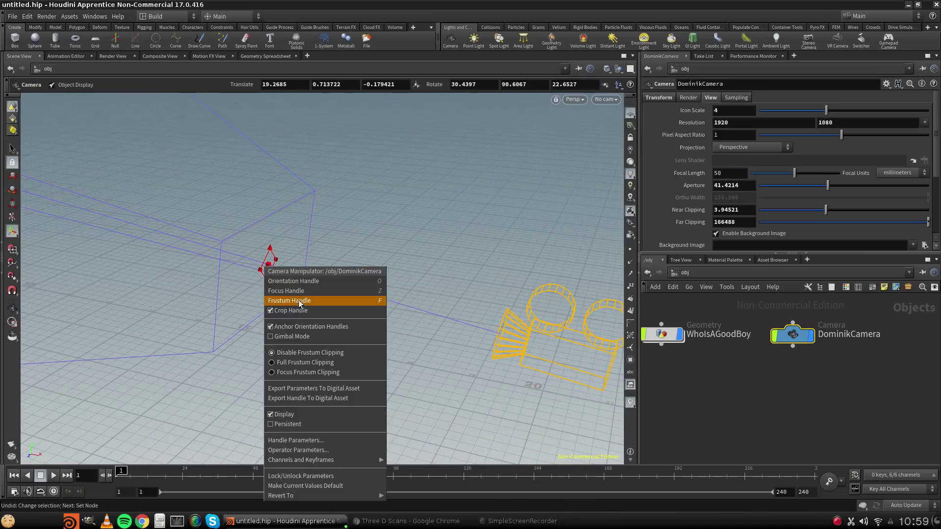
click(319, 282)
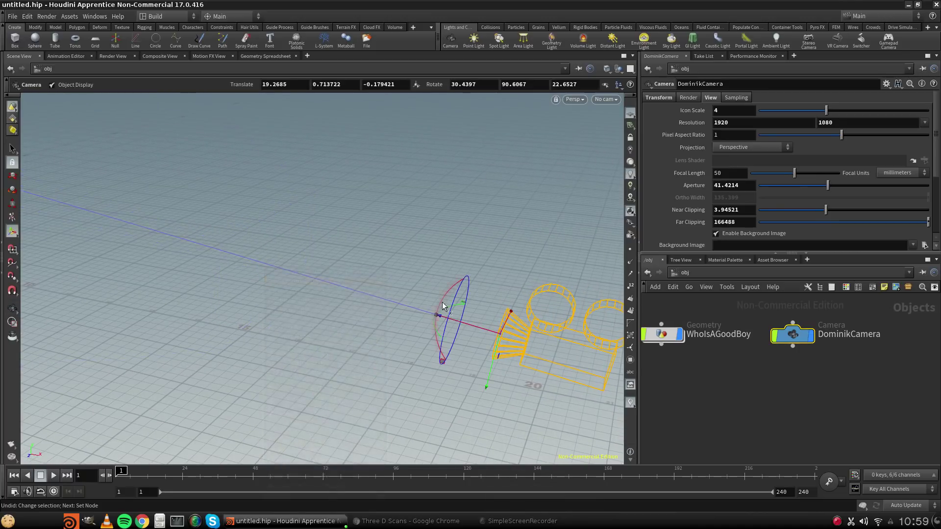
alt+middle_drag(387, 301, 508, 338)
scroll(387, 312, down, 6)
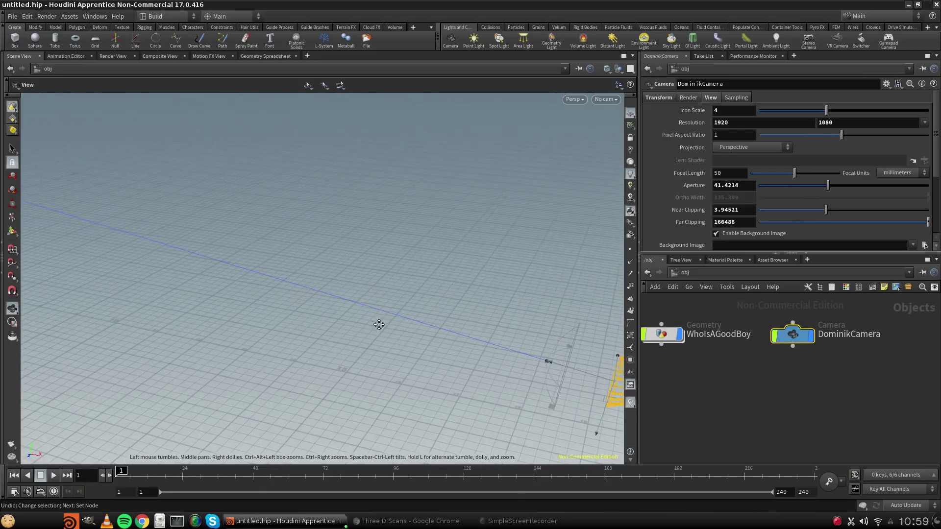
alt+drag(405, 322, 406, 321)
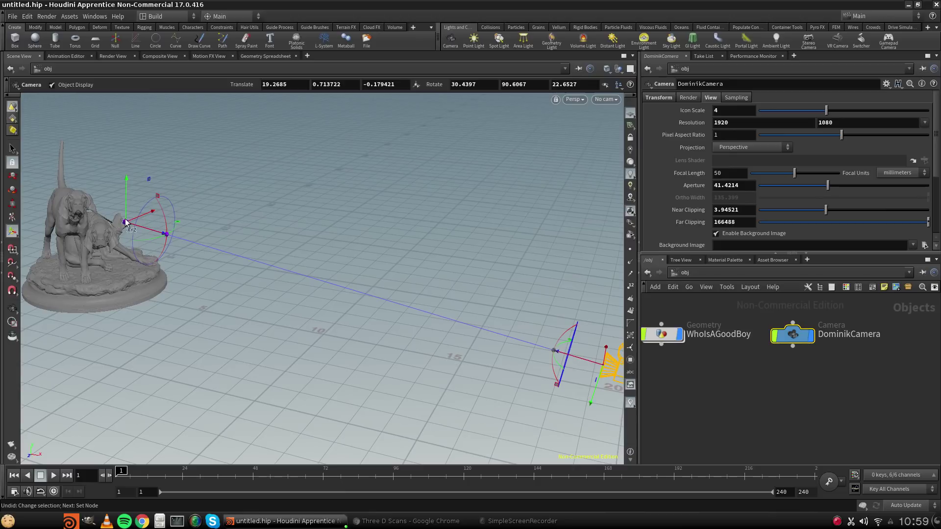
alt+middle_drag(433, 276, 385, 274)
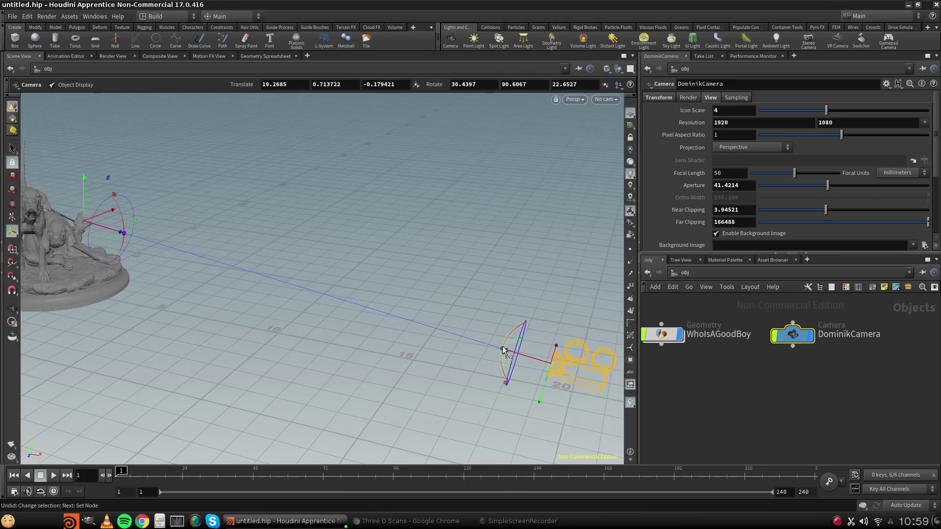
Switch DominikCamera's manipulator to the focus handle and examine the line running from the camera past the dog statue.
right_click(502, 349)
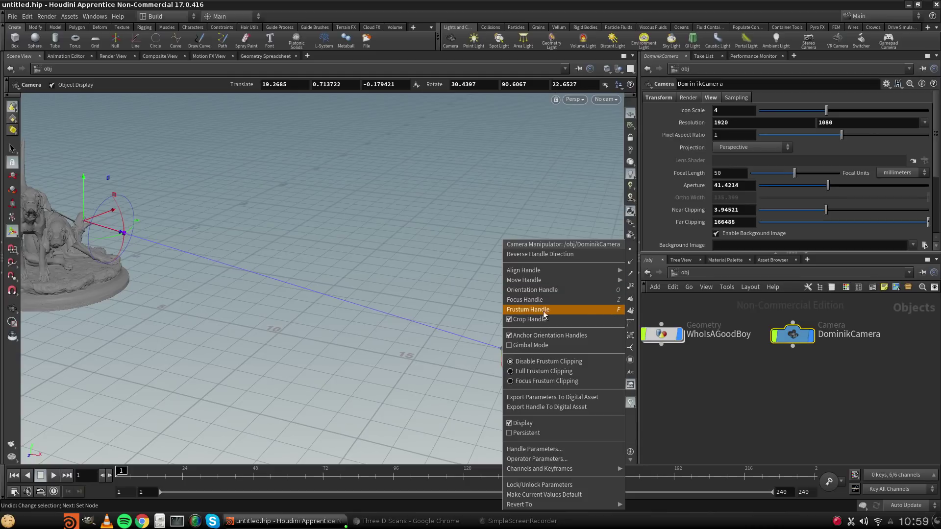
click(548, 298)
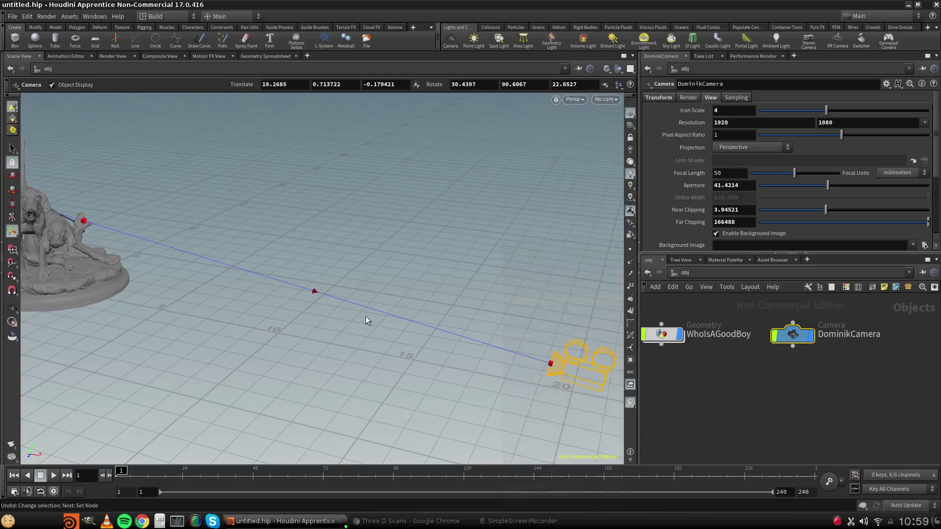
alt+drag(365, 321, 163, 267)
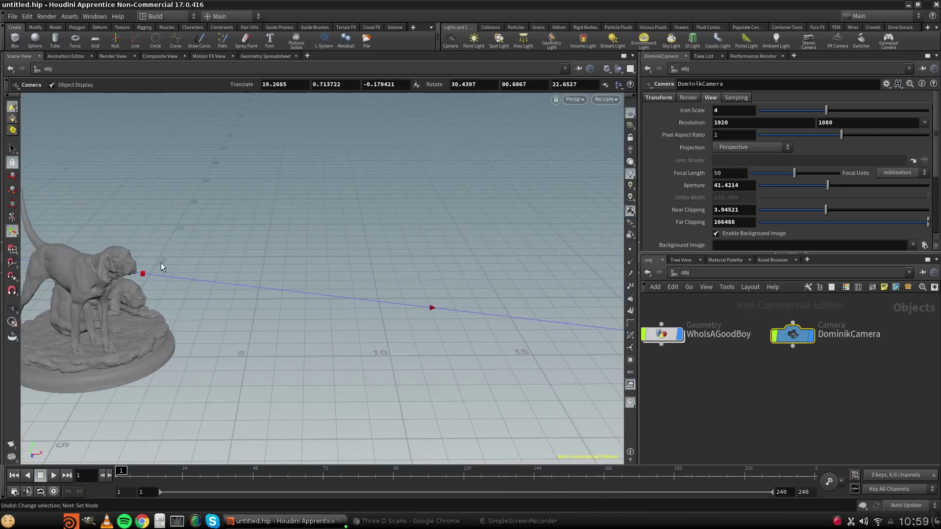
alt+right_drag(332, 283, 291, 320)
middle_drag(278, 307, 435, 336)
scroll(379, 342, down, 8)
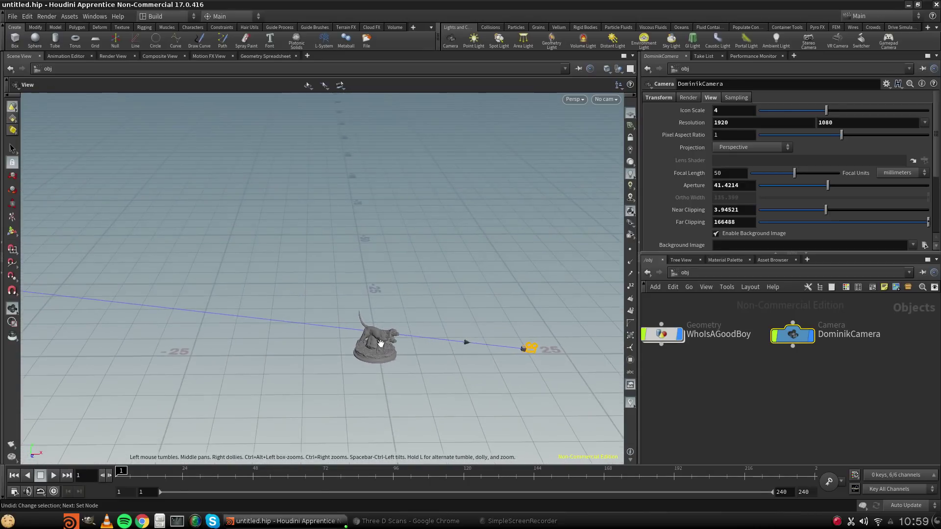
scroll(374, 333, down, 5)
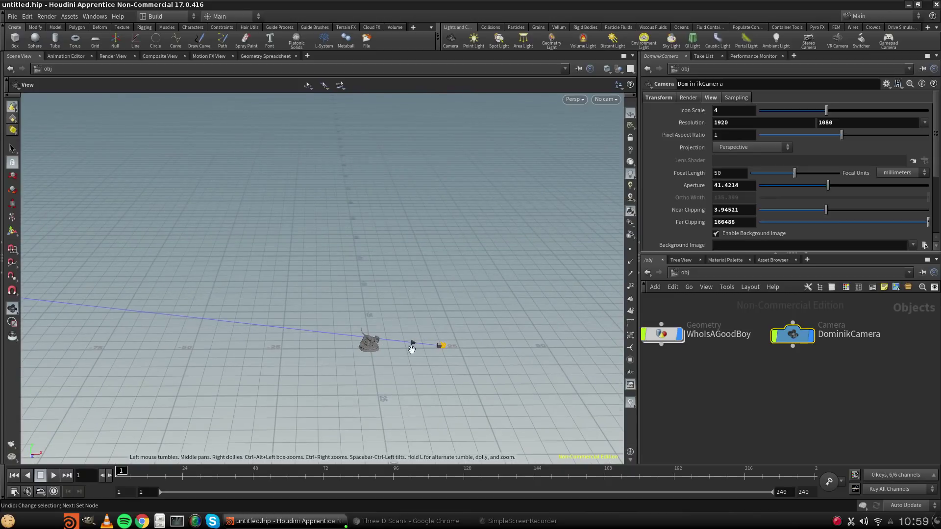
key(Return)
key(Escape)
drag(271, 310, 149, 227)
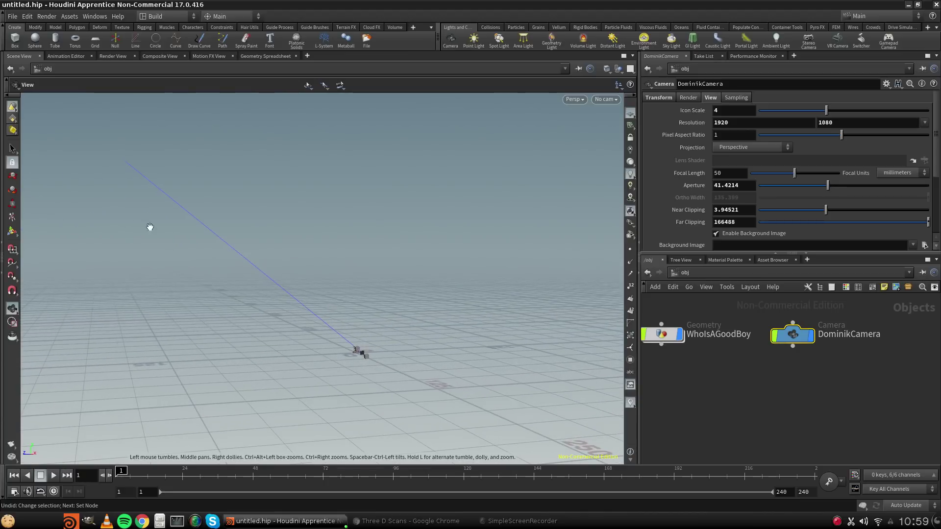
drag(241, 289, 369, 342)
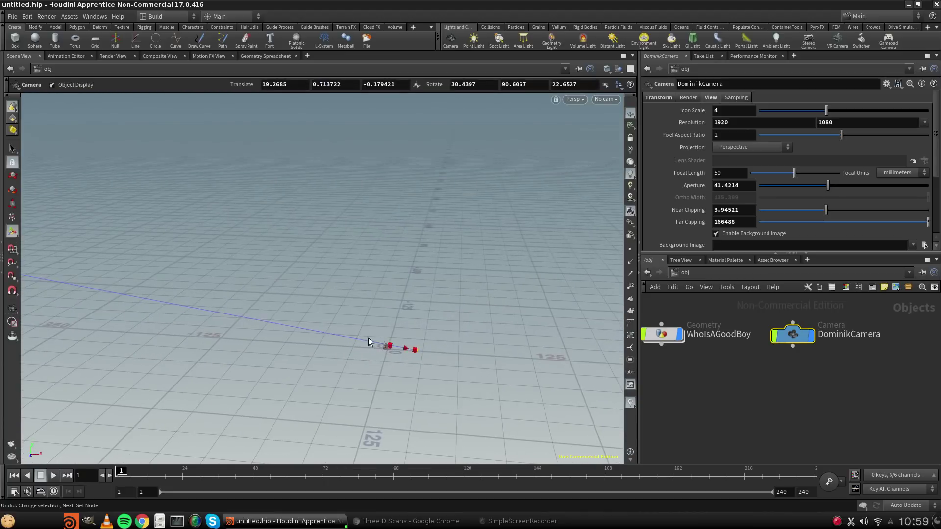
key(space)
scroll(389, 343, up, 5)
scroll(377, 342, up, 5)
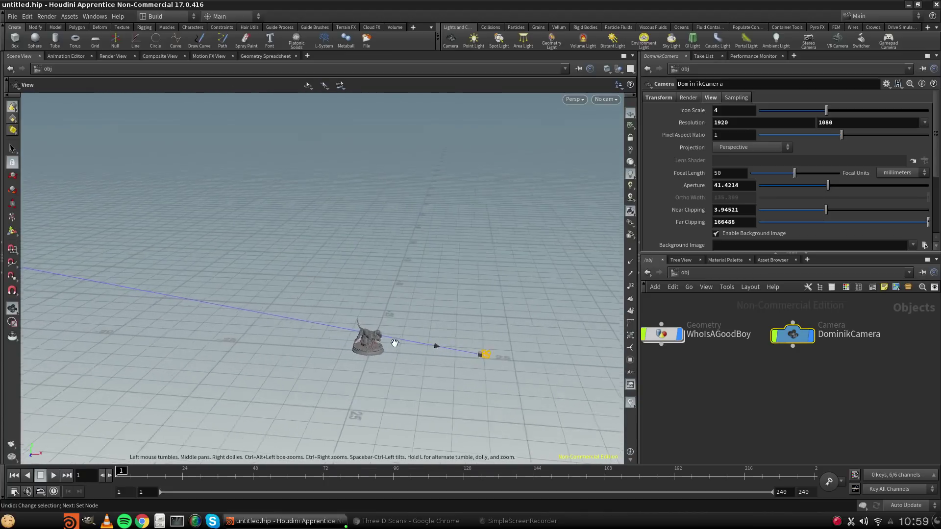
key(Return)
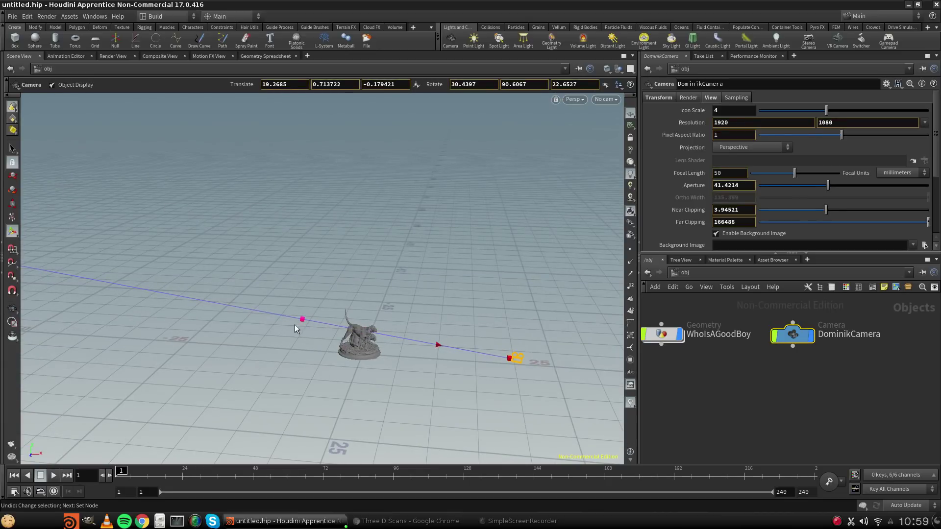
Try to move DominikCamera's focus point and the camera-end handle along the focus line, and undo both changes.
drag(307, 328, 314, 329)
drag(510, 358, 488, 356)
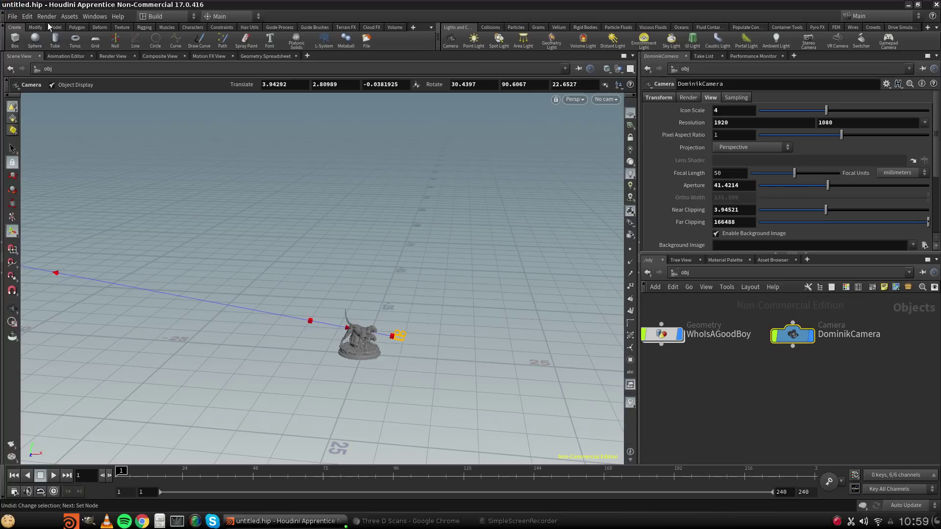
click(27, 16)
click(29, 24)
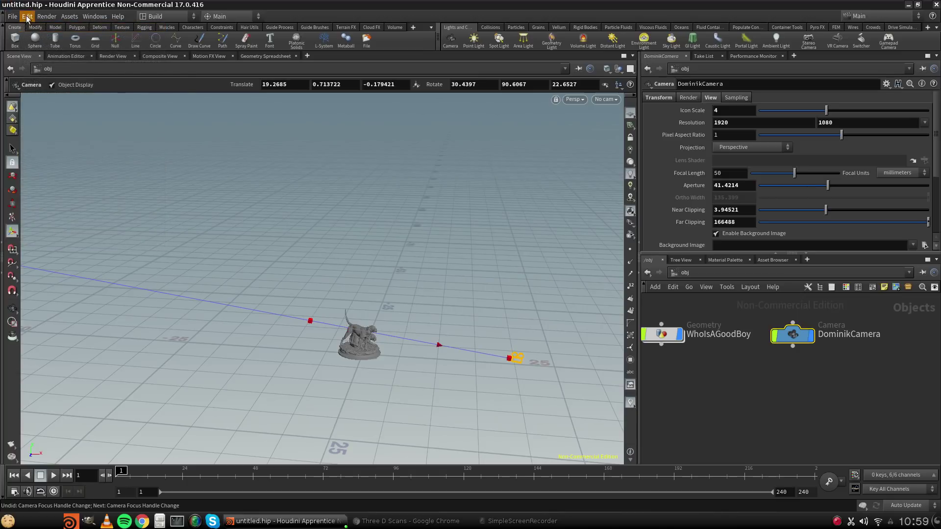
click(27, 16)
click(29, 25)
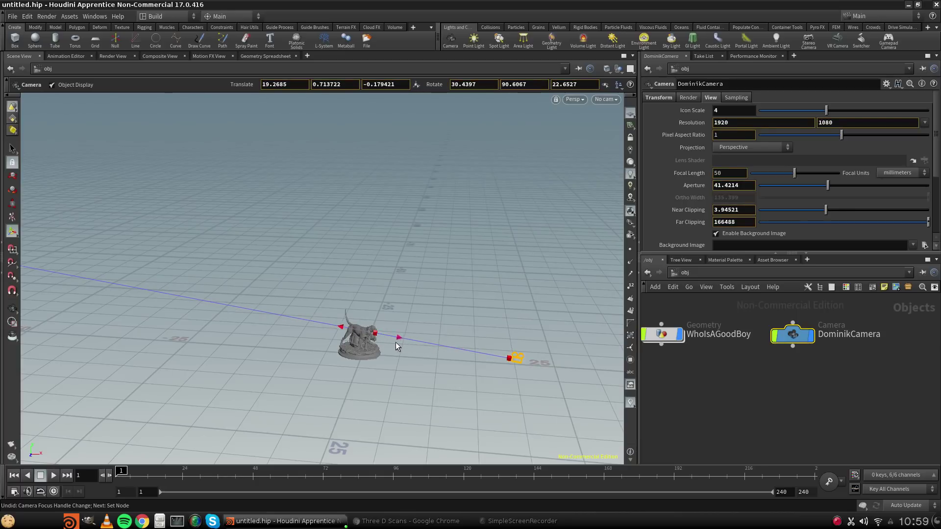
Narrow DominikCamera's focus range by moving its camera-side marker closer to the dogs, and examine the range around the statue.
scroll(397, 346, up, 5)
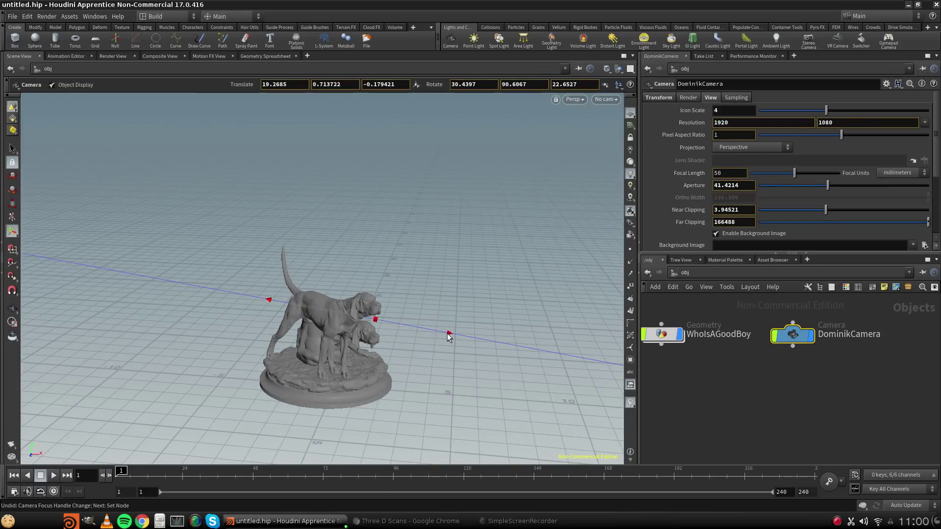
drag(440, 336, 425, 335)
drag(421, 330, 408, 330)
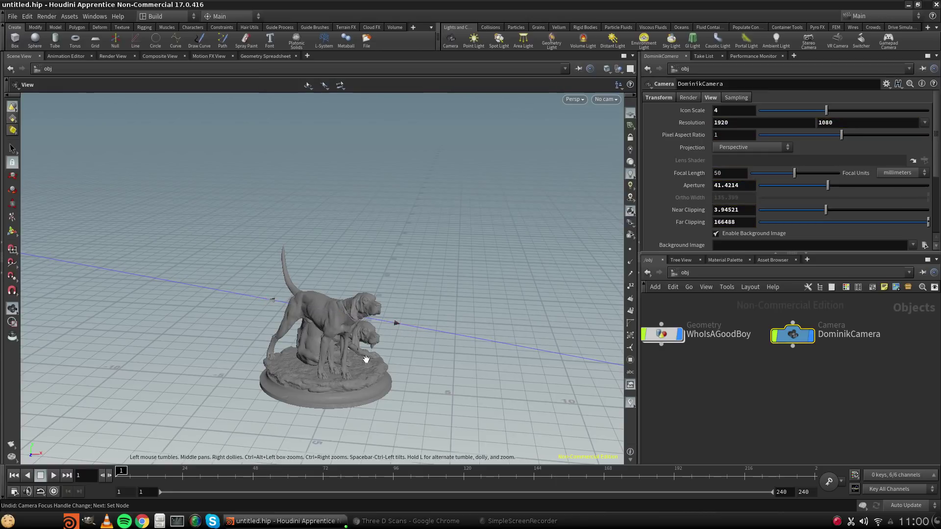
alt+drag(361, 372, 270, 308)
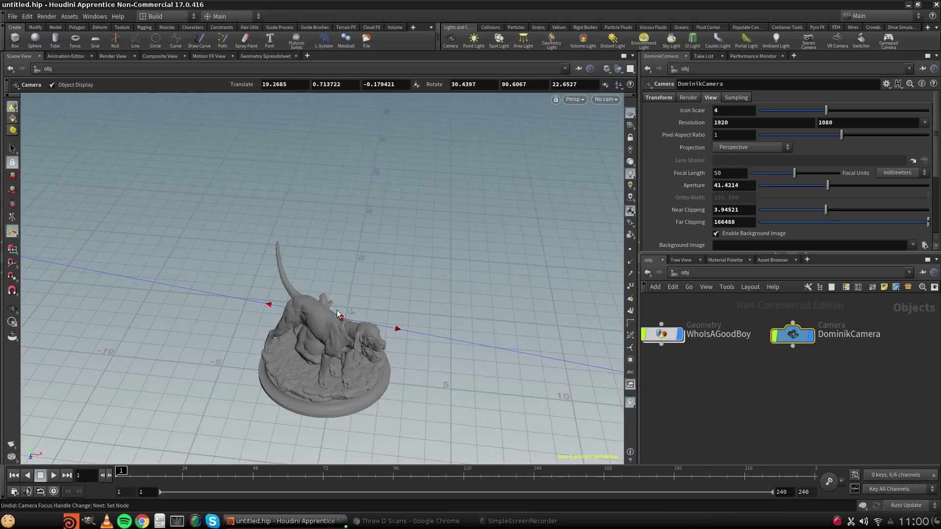
alt+middle_drag(445, 334, 364, 289)
alt+scroll(369, 302, down, 3)
alt+drag(429, 368, 431, 333)
Shift the WhoIsAGoodBoy node closer to the camera node and delete DominikCamera from the object network.
drag(665, 339, 686, 341)
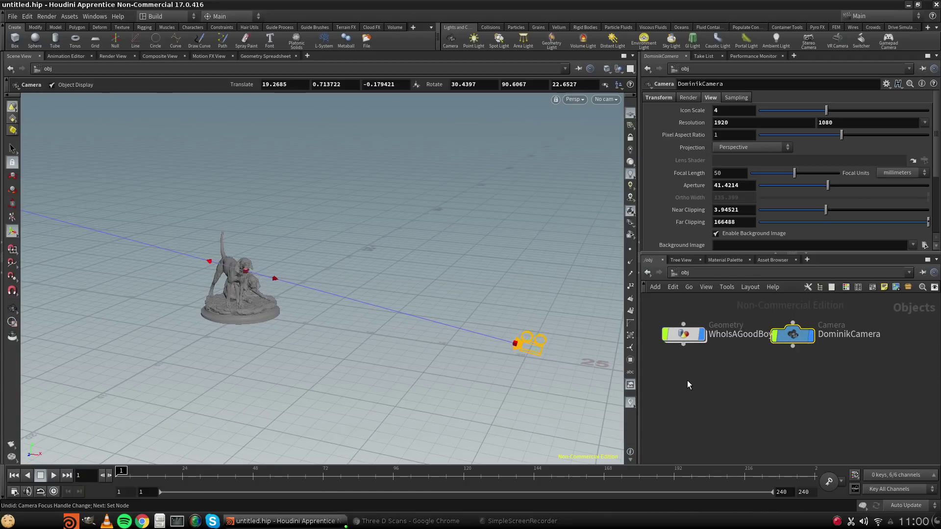
key(Tab)
mouse_move(714, 325)
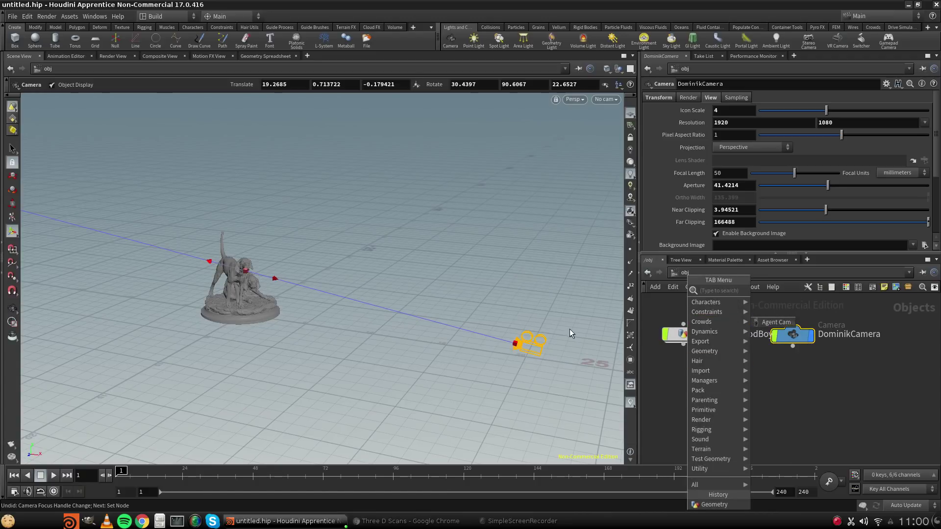
click(663, 381)
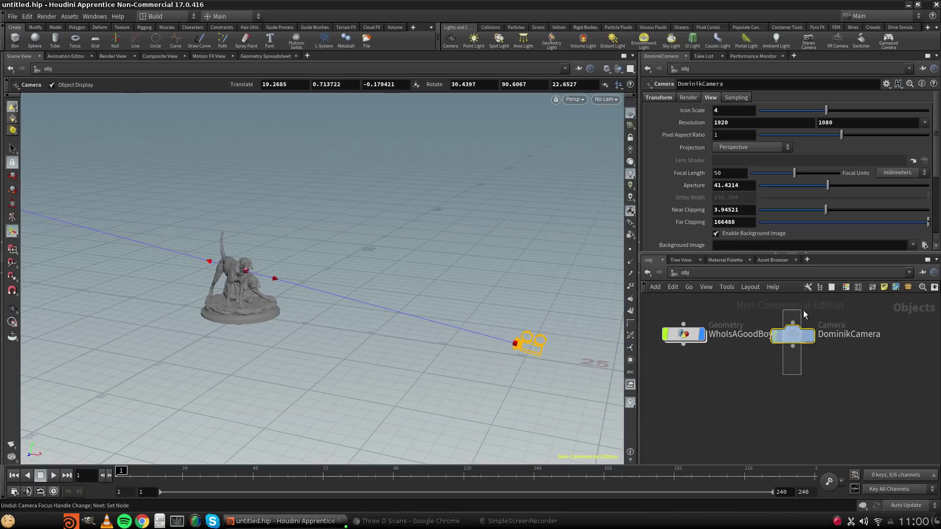
key(Delete)
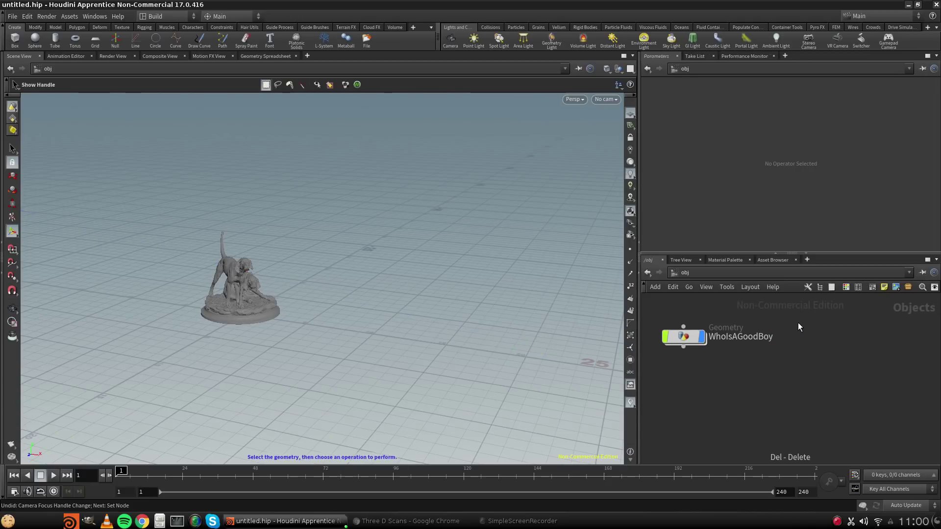
Frame the dog statue in a low side view and create a new camera that matches this view.
key(Tab)
key(Escape)
mouse_move(329, 349)
mouse_down()
mouse_move(227, 325)
mouse_move(330, 299)
mouse_move(394, 307)
mouse_up()
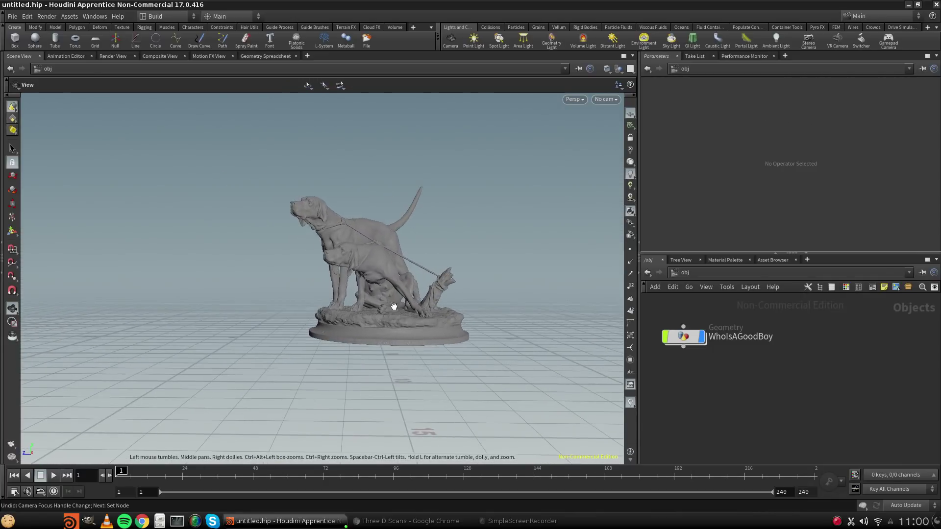
middle_drag(394, 306, 319, 295)
scroll(331, 300, up, 4)
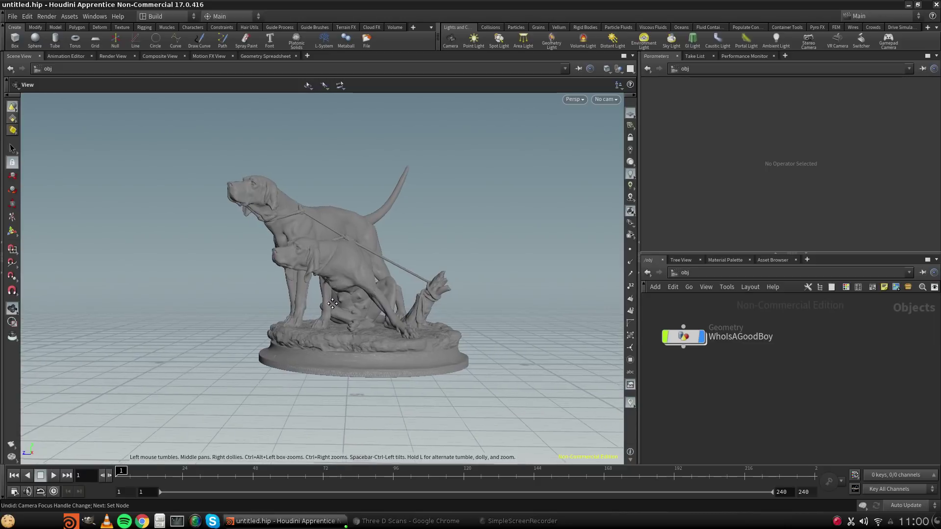
mouse_move(332, 303)
mouse_down()
mouse_move(323, 305)
mouse_move(363, 306)
mouse_up()
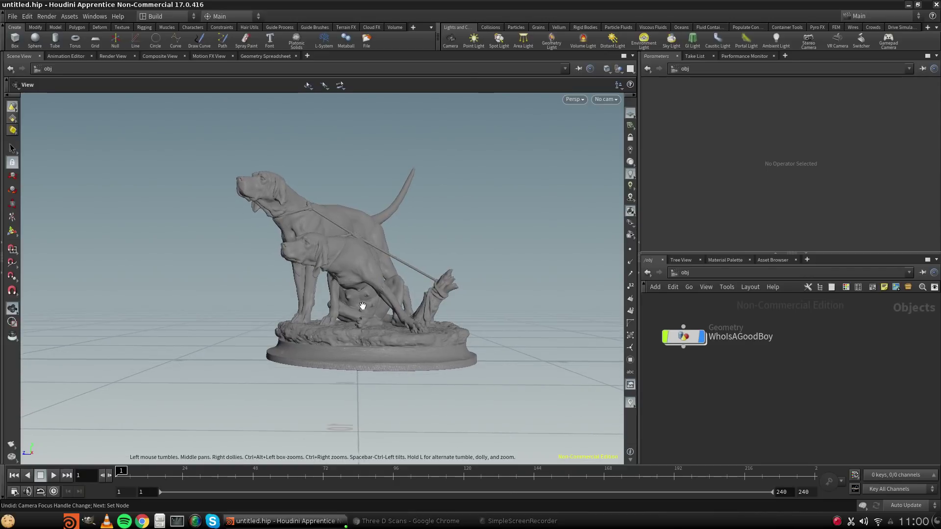
ctrl+click(451, 40)
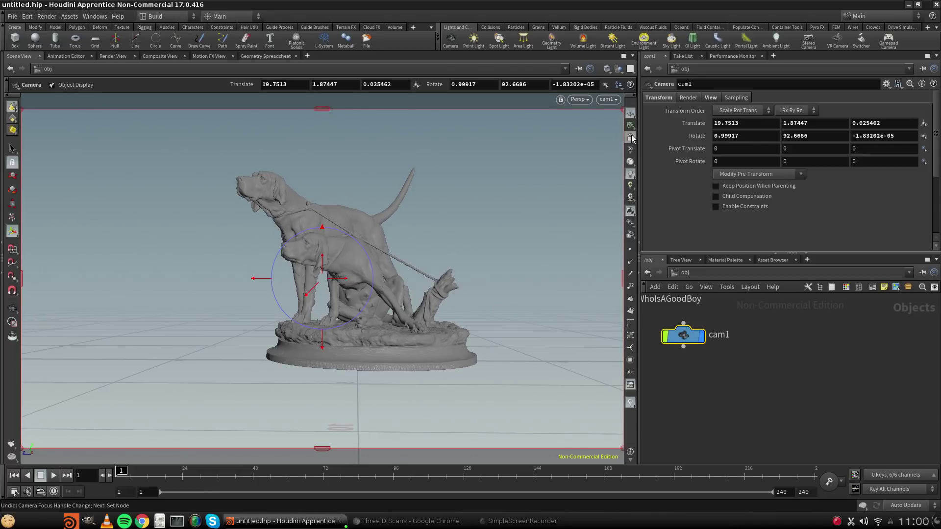
Lock the view to the new camera and line its node up beside WhoIsAGoodBoy.
click(630, 138)
drag(678, 336, 701, 338)
middle_drag(679, 363, 752, 436)
key(l)
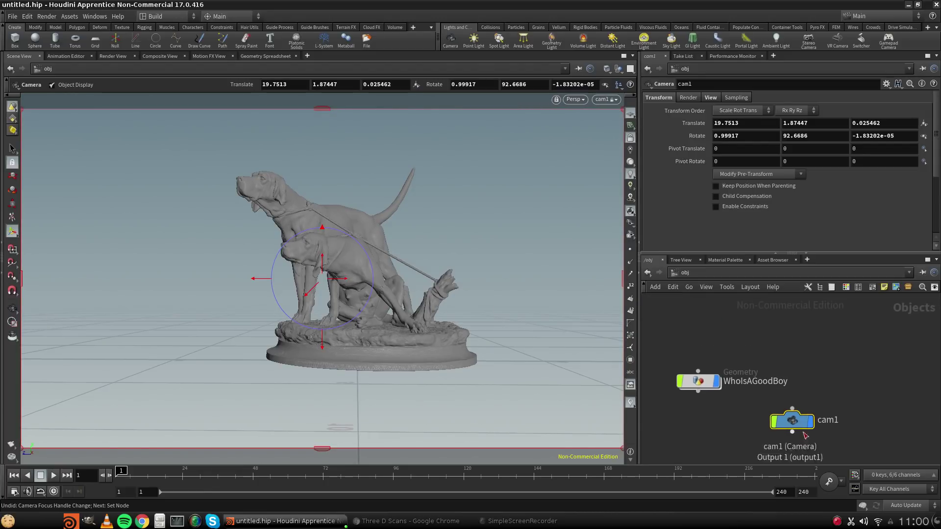
Rename the cam1 node as DominikCamera.
double_click(844, 382)
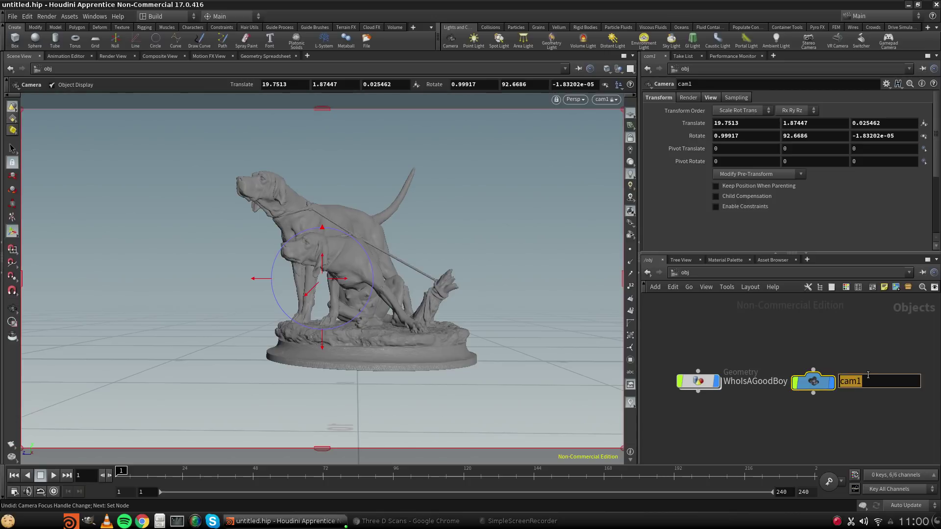
text(DominikCamera)
key(Return)
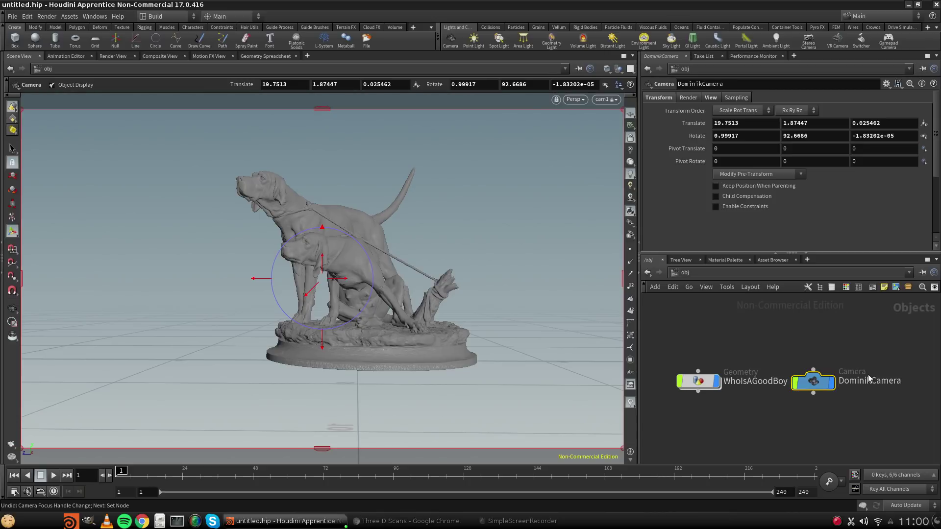
Set DominikCamera's resolution to 1920 by 800.
click(709, 98)
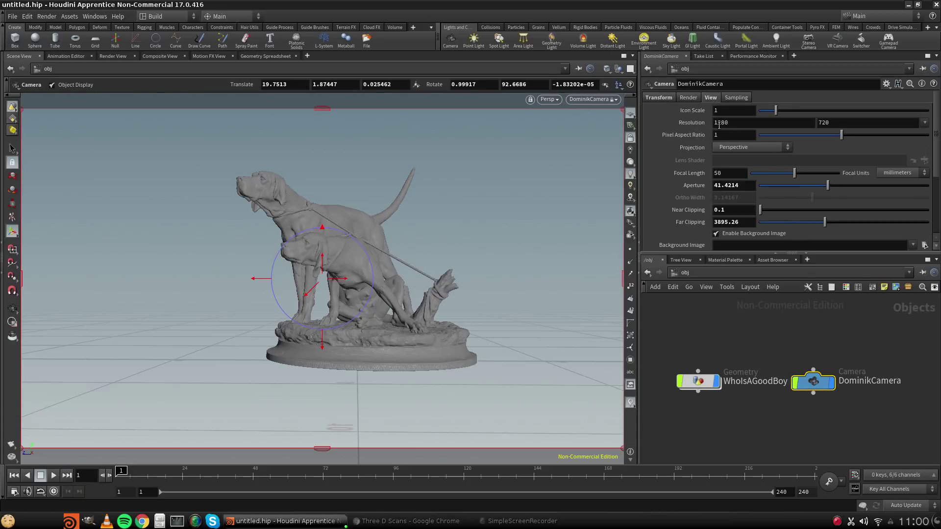
drag(733, 123, 433, 113)
text(1920)
key(Return)
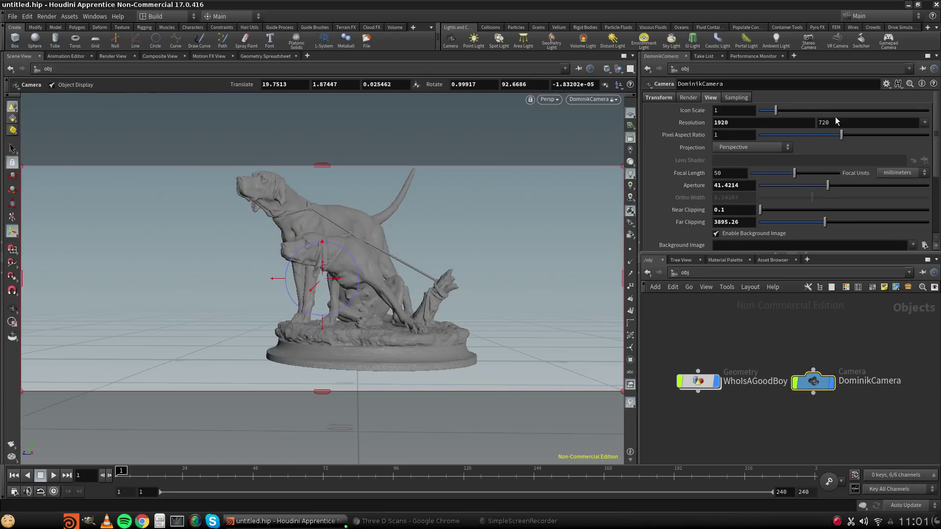
drag(838, 125, 615, 133)
text(800)
key(Return)
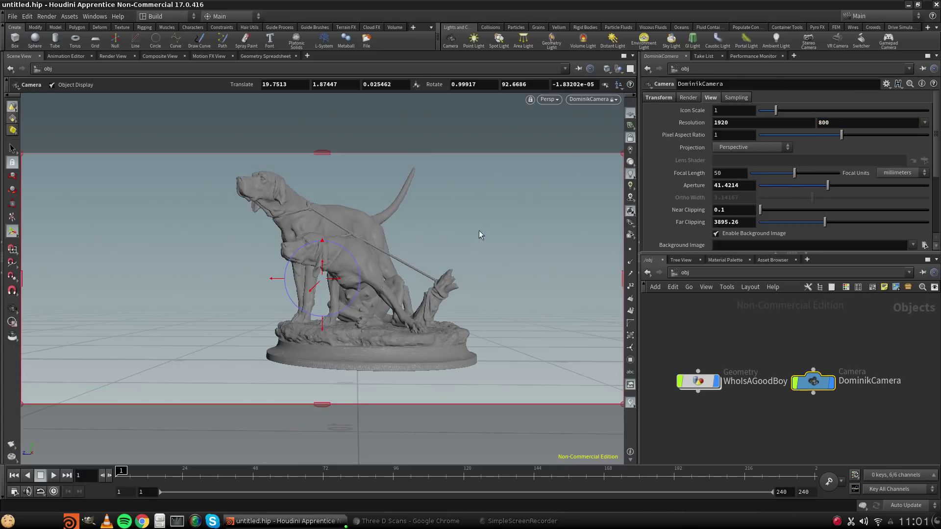
Reframe DominikCamera through the locked view so the dog statue sits slightly lower and further left in the frame.
key(Escape)
drag(435, 308, 413, 322)
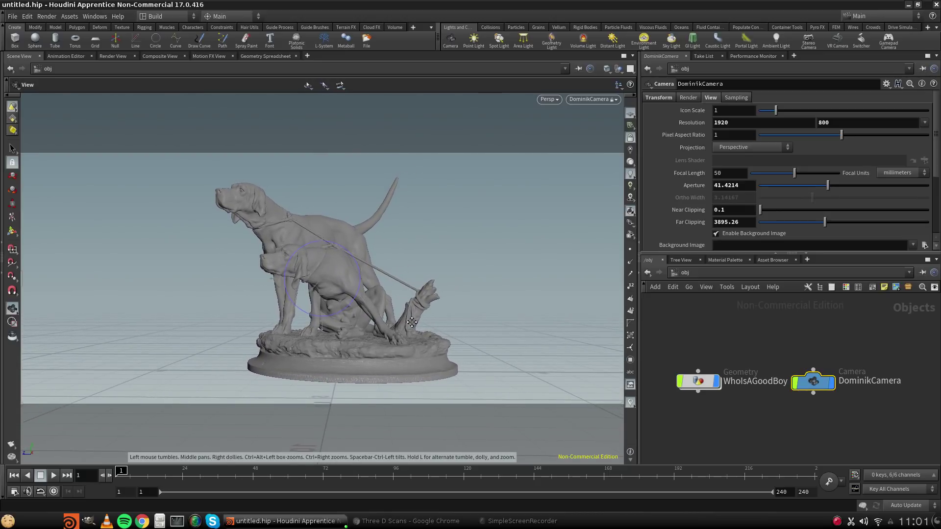
key(Return)
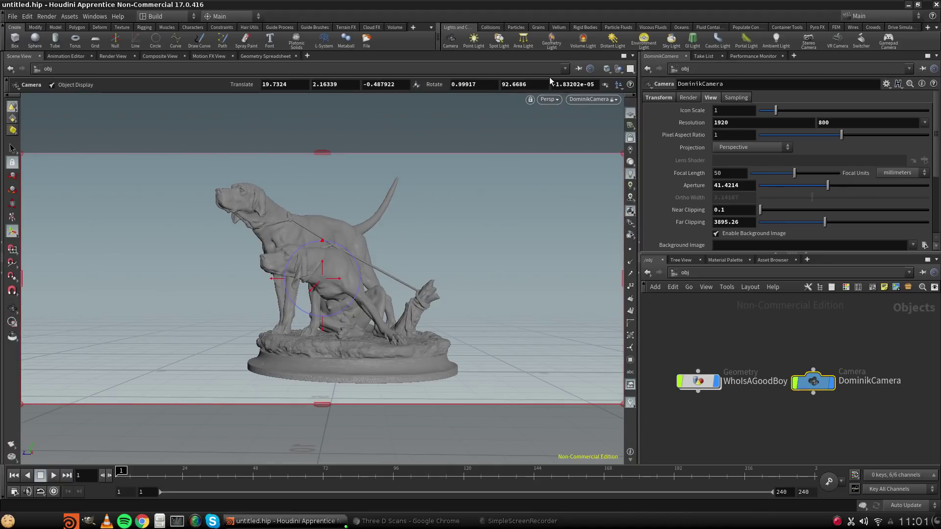
Release the view from DominikCamera and examine the camera and the dog statue from outside.
click(630, 139)
key(space)
scroll(408, 309, down, 4)
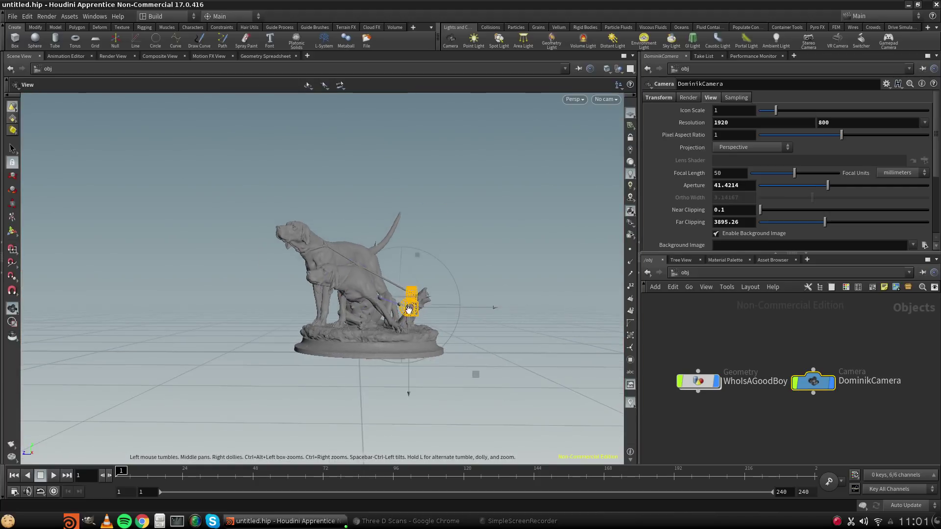
scroll(409, 310, down, 2)
drag(410, 325, 483, 351)
middle_drag(483, 351, 389, 280)
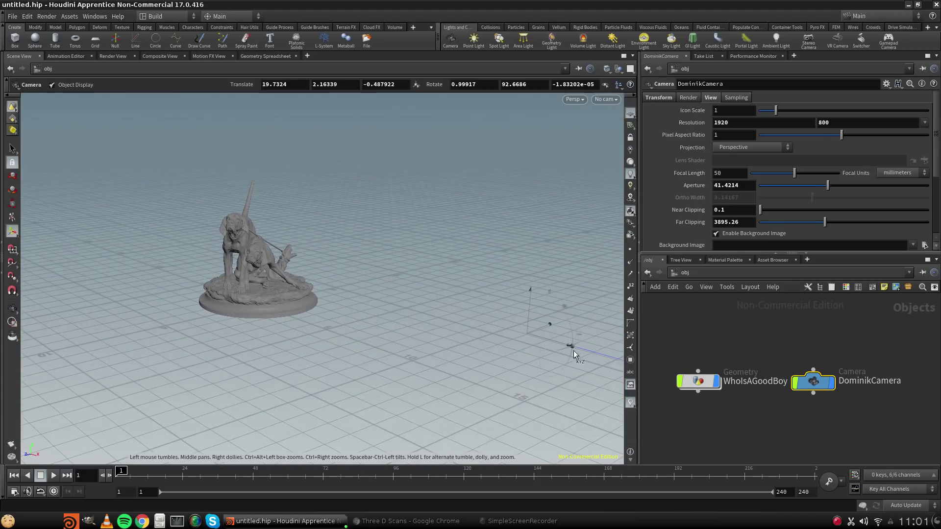
middle_drag(543, 330, 471, 332)
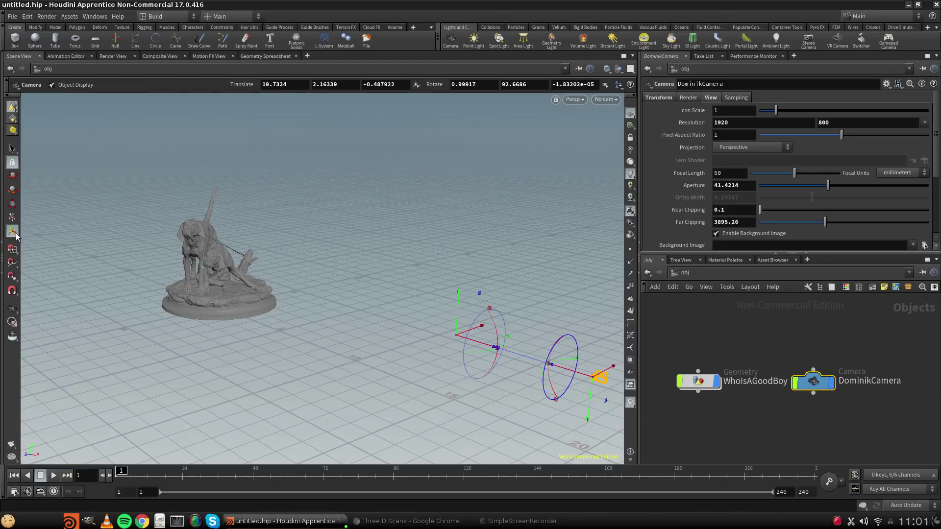
Move DominikCamera's focus point toward the dog statue in the perspective view.
click(12, 231)
drag(455, 336, 225, 269)
key(Escape)
middle_drag(223, 271, 274, 310)
drag(274, 311, 273, 355)
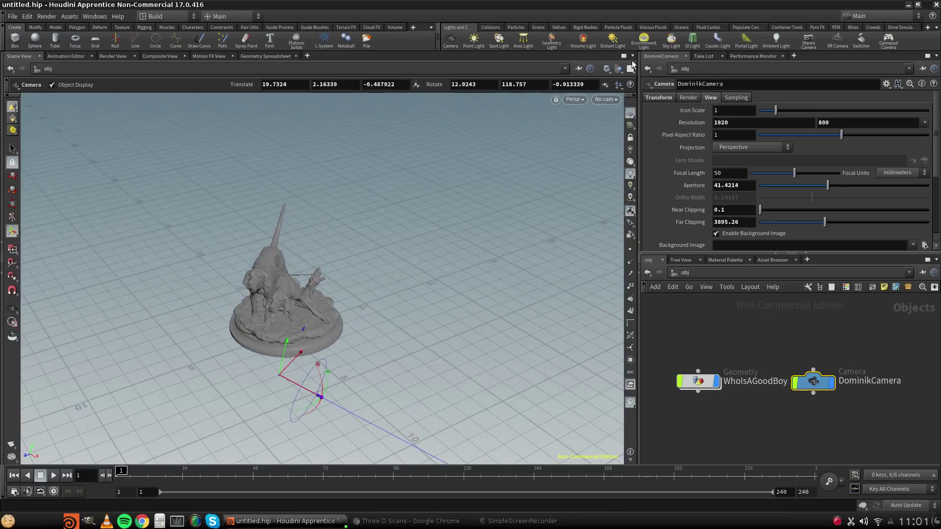
Show the scene in four views and move DominikCamera's focus point toward the dogs in the front view.
click(633, 69)
click(669, 87)
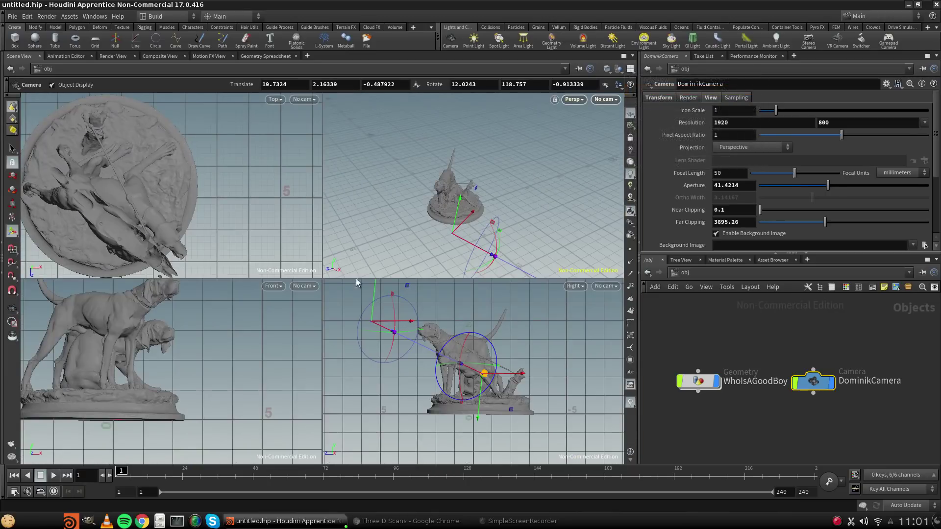
middle_drag(159, 356, 136, 403)
right_drag(135, 402, 186, 392)
alt+middle_drag(241, 372, 172, 361)
drag(181, 345, 63, 376)
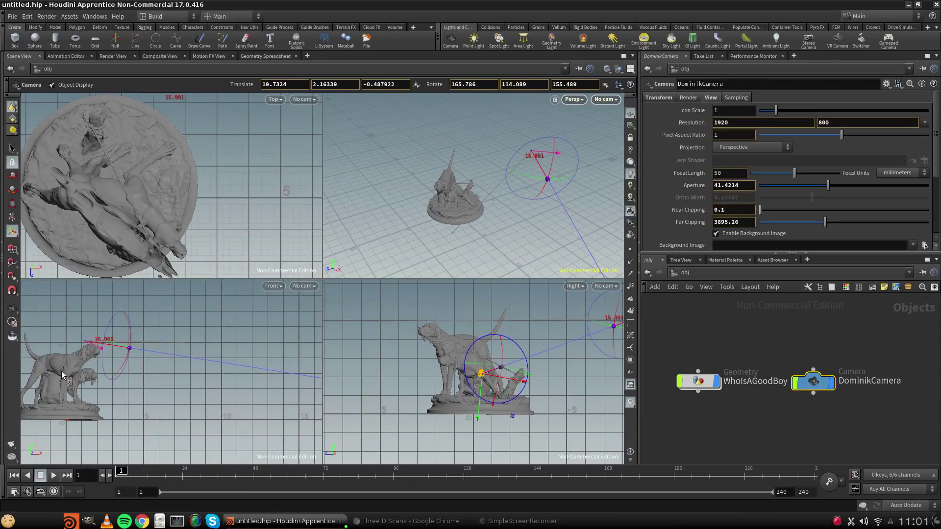
Aim DominikCamera at the dog statue by placing its focus point on the statue in the perspective and top views.
alt+middle_drag(200, 202, 162, 170)
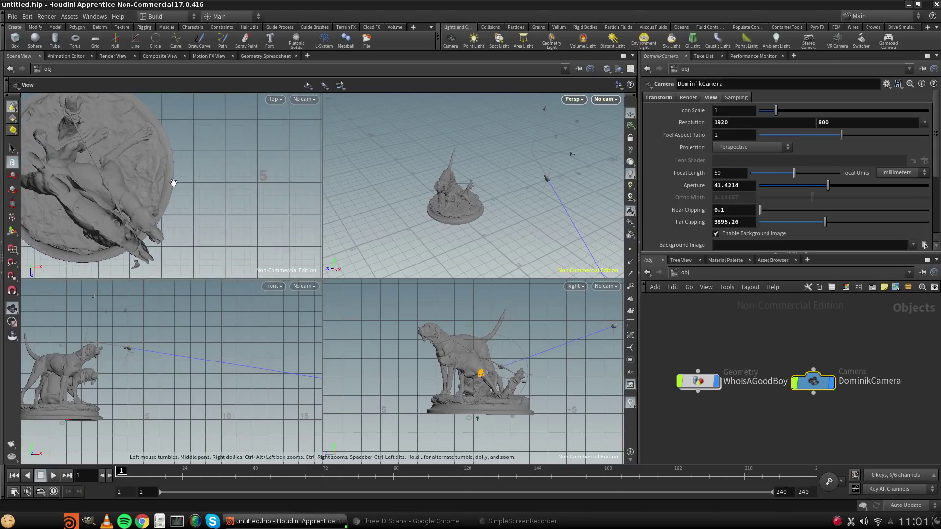
alt+scroll(170, 184, down, 5)
middle_drag(173, 216, 131, 201)
scroll(132, 202, down, 6)
alt+middle_drag(189, 181, 184, 199)
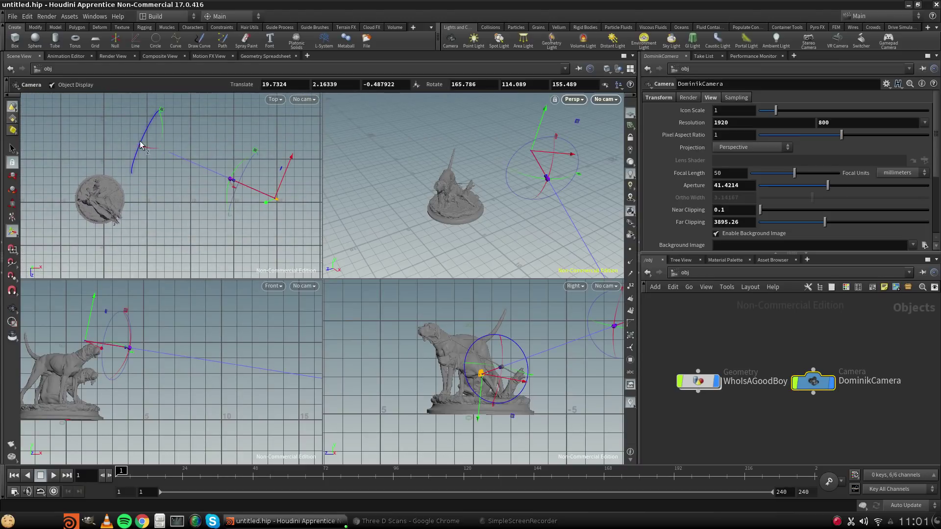
alt+middle_drag(159, 145, 189, 167)
alt+scroll(191, 165, up, 3)
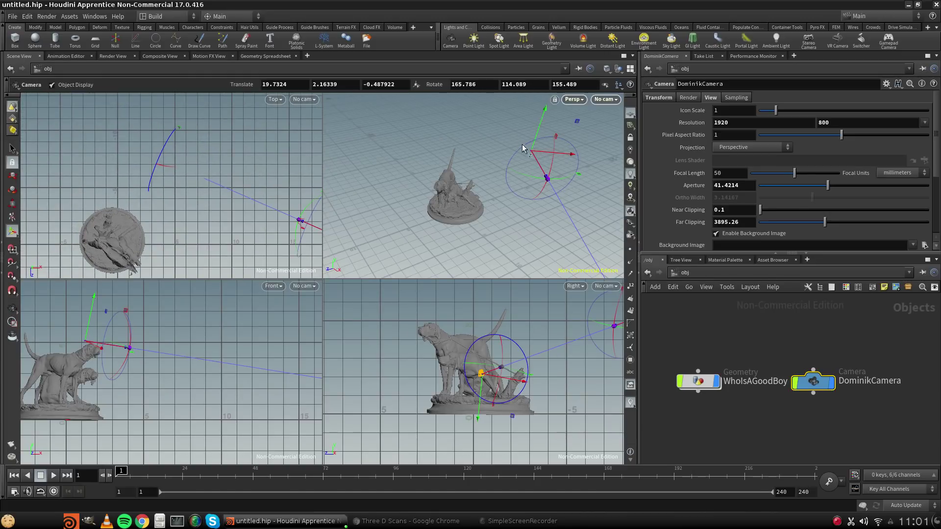
drag(522, 146, 445, 196)
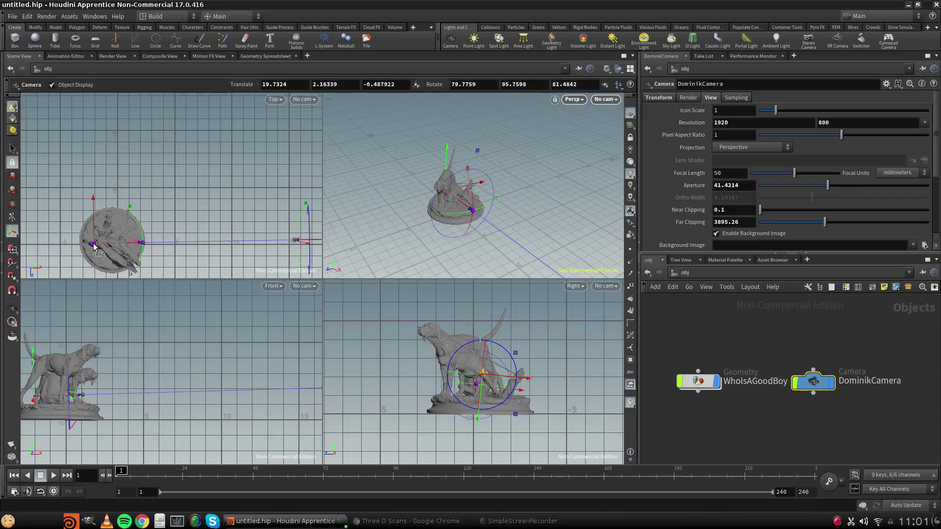
drag(95, 246, 133, 245)
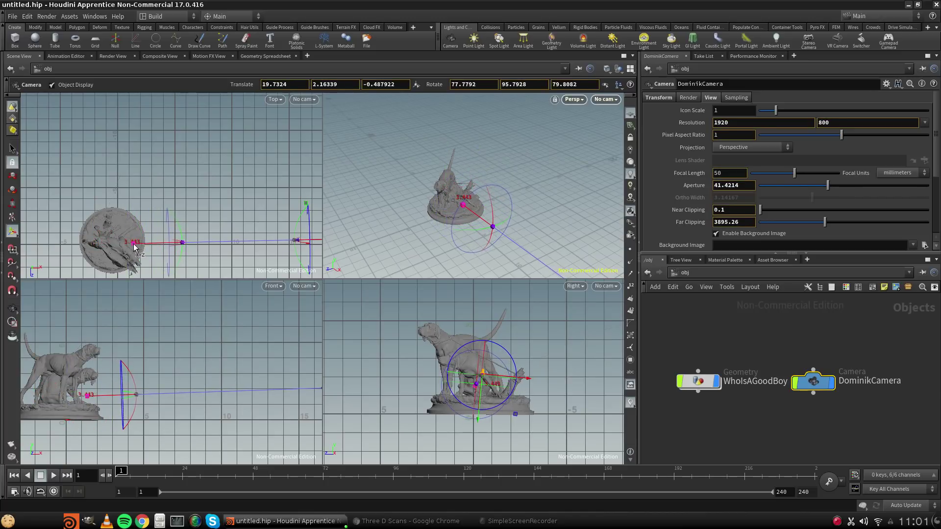
Look through DominikCamera in the perspective view and raise its focus point in the front view.
click(607, 100)
click(610, 143)
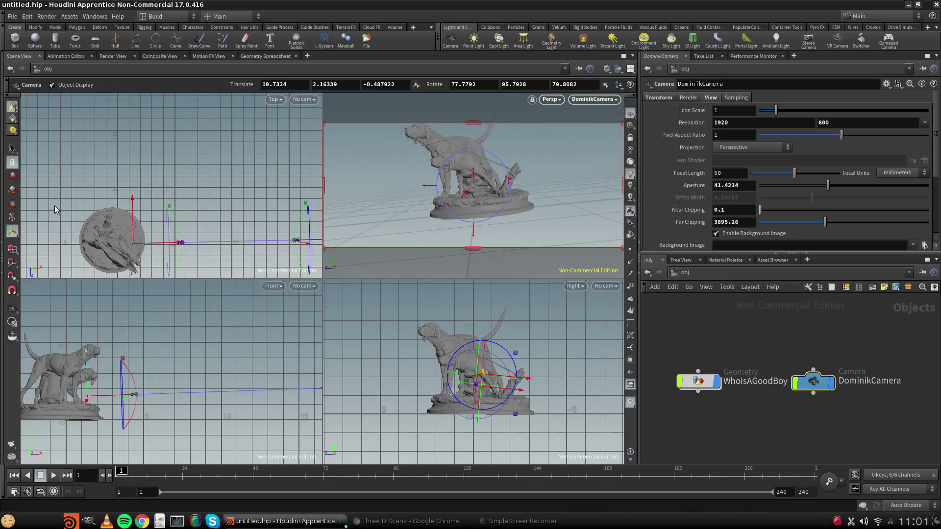
drag(88, 397, 93, 373)
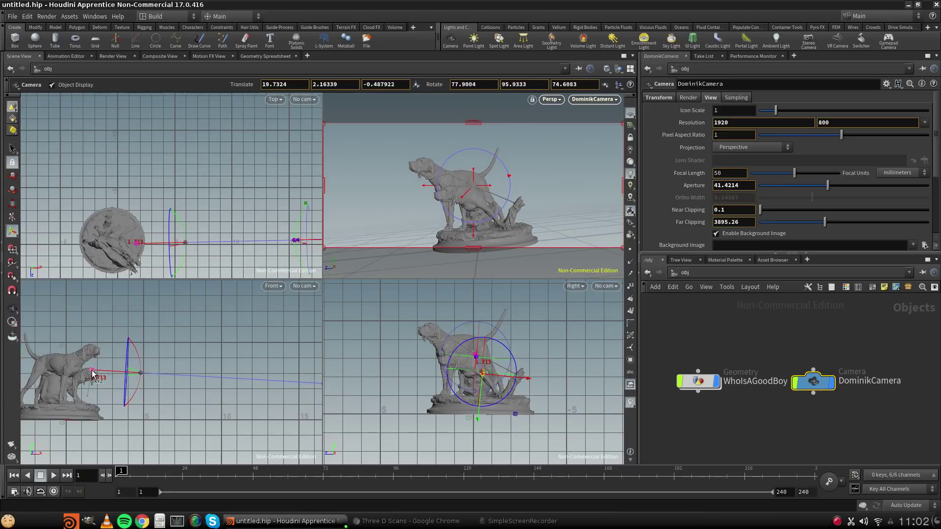
Reset DominikCamera's rotation to 0 on all three axes.
mouse_move(814, 385)
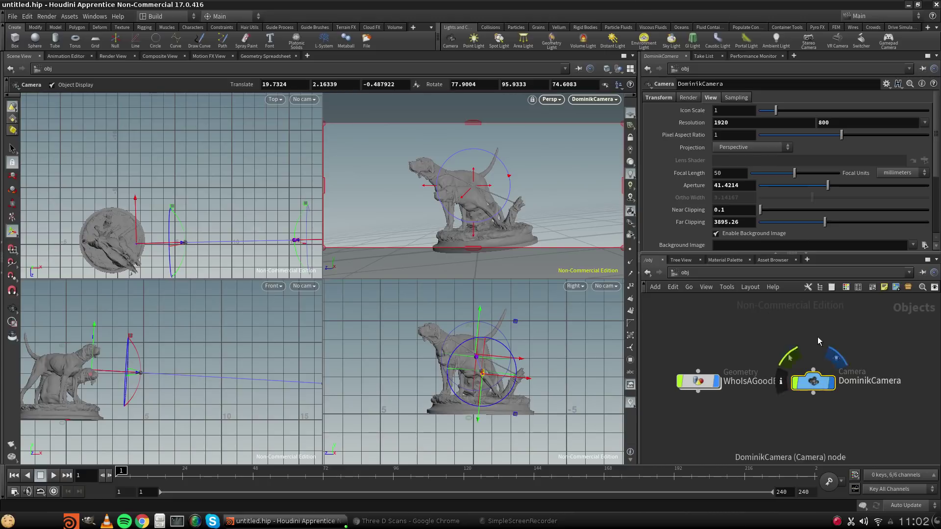
click(665, 98)
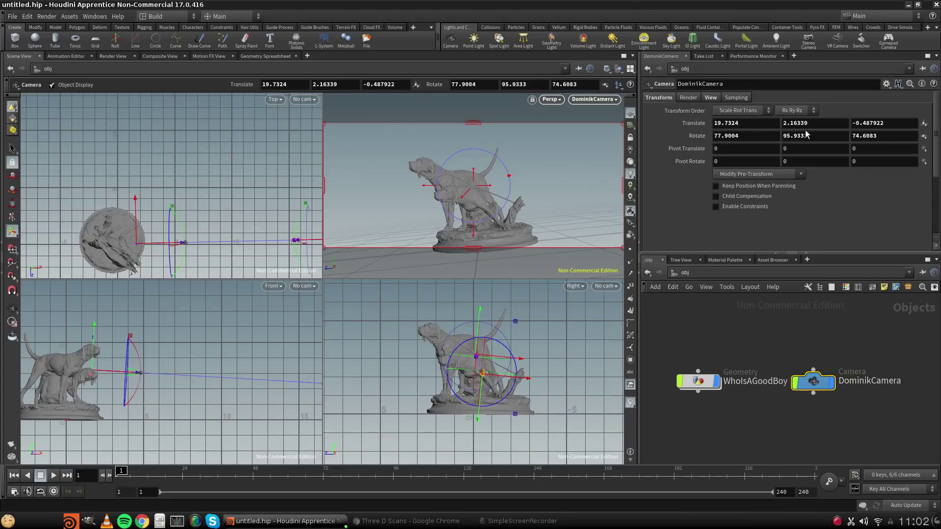
drag(887, 139, 707, 140)
text(0)
key(Return)
text(0)
drag(812, 138, 583, 132)
key(Return)
text(0)
key(Return)
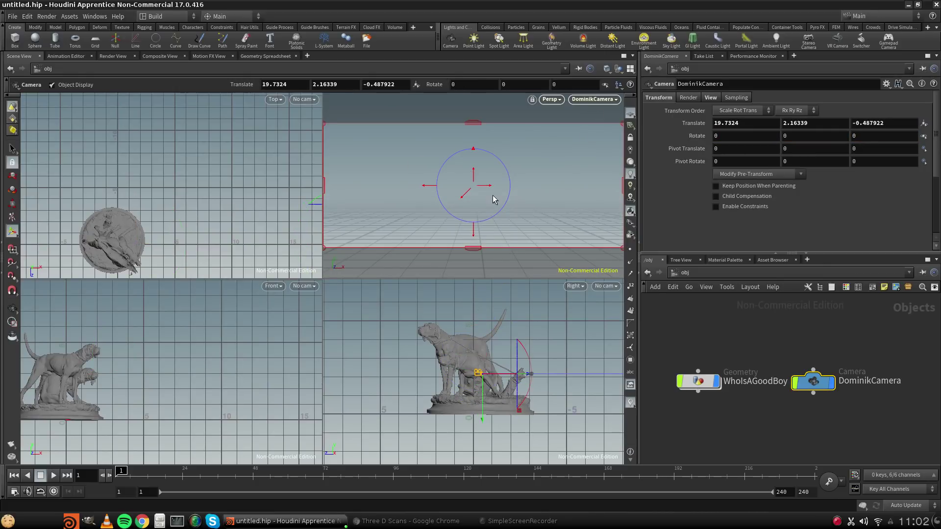
Look through DominikCamera with the view locked to it and frame the selected object.
key(Escape)
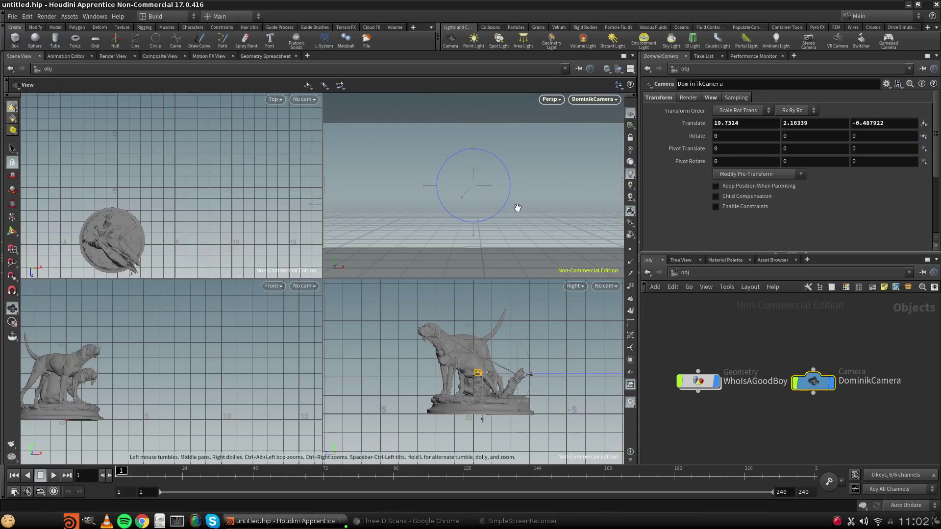
middle_drag(521, 177, 507, 211)
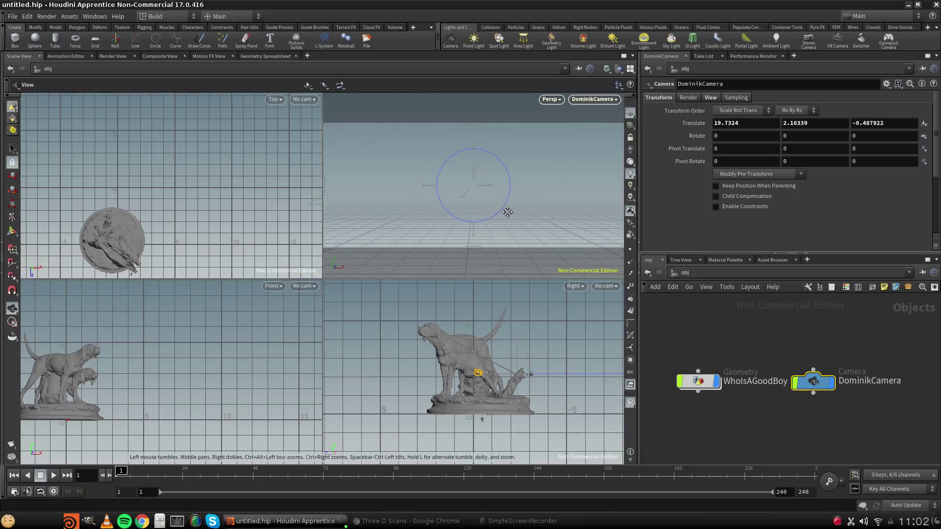
click(605, 99)
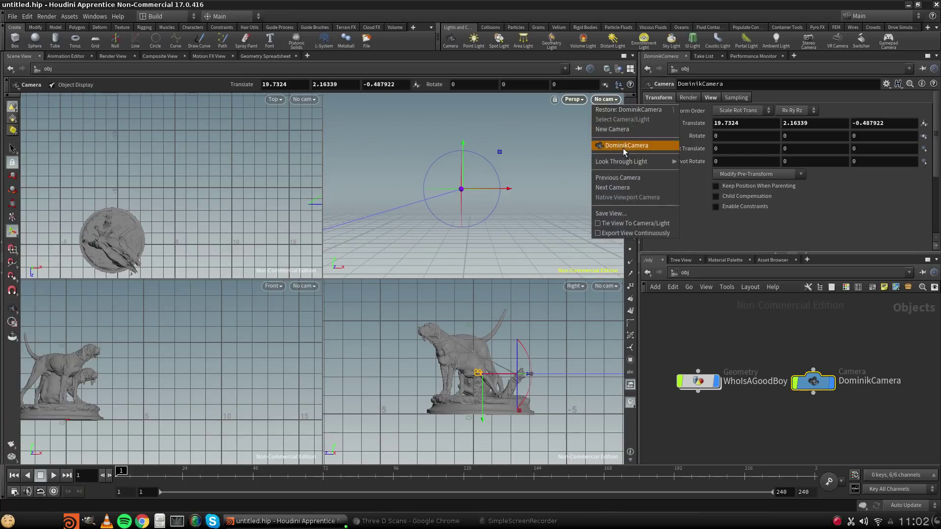
click(608, 147)
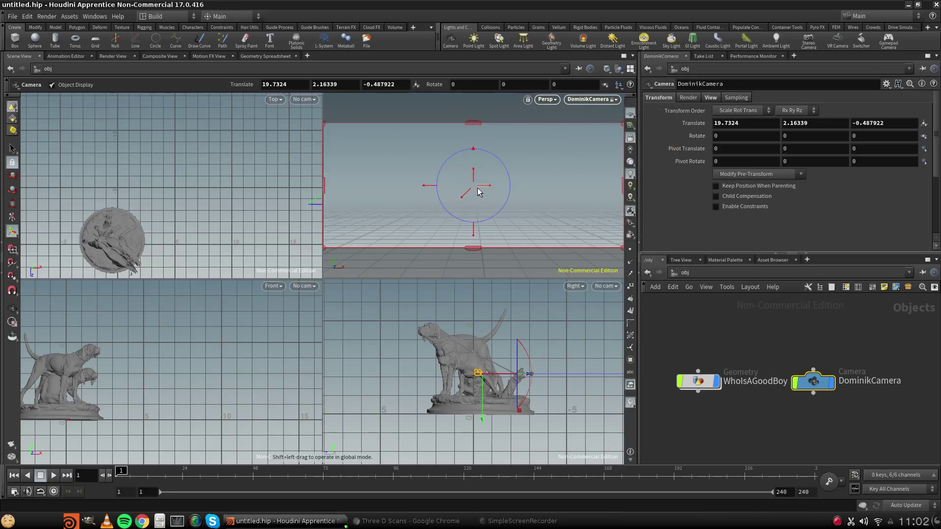
key(space+f)
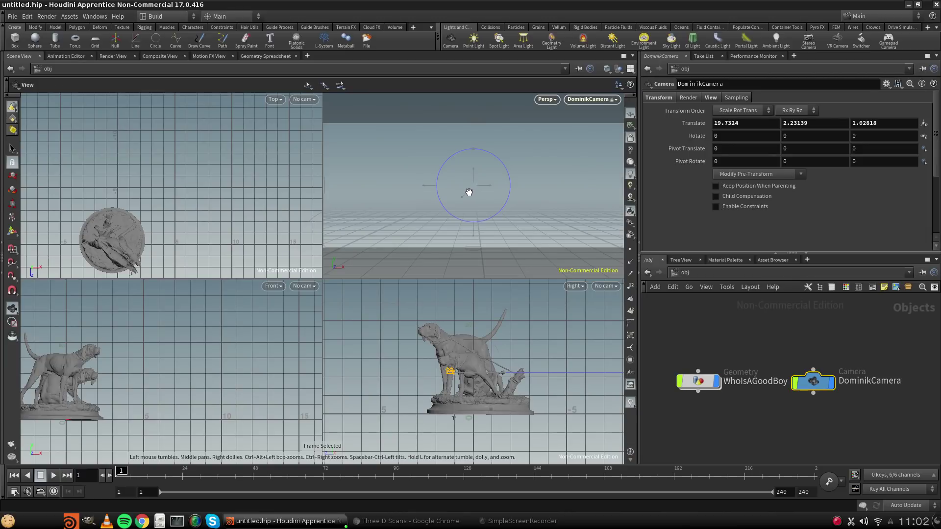
Select the WhoIsAGoodBoy geometry and check the perspective view's camera options.
click(698, 381)
key(t)
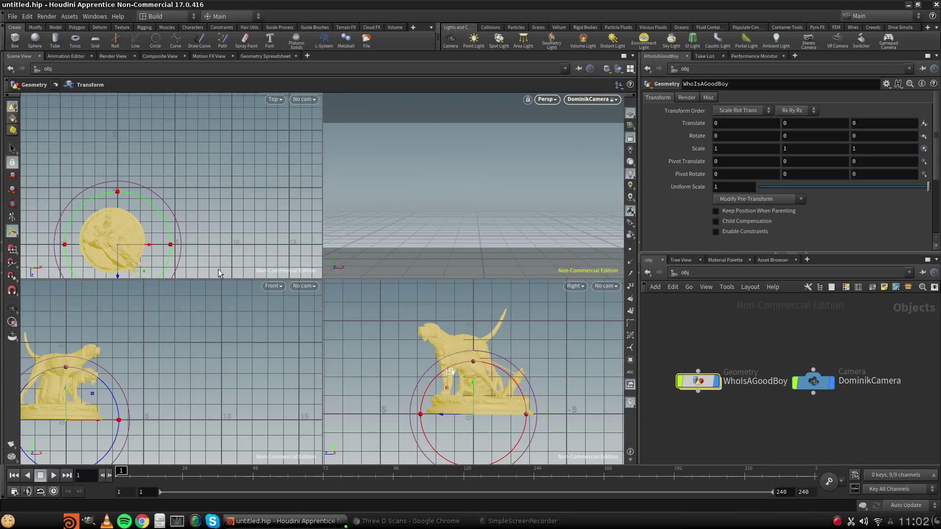
click(593, 99)
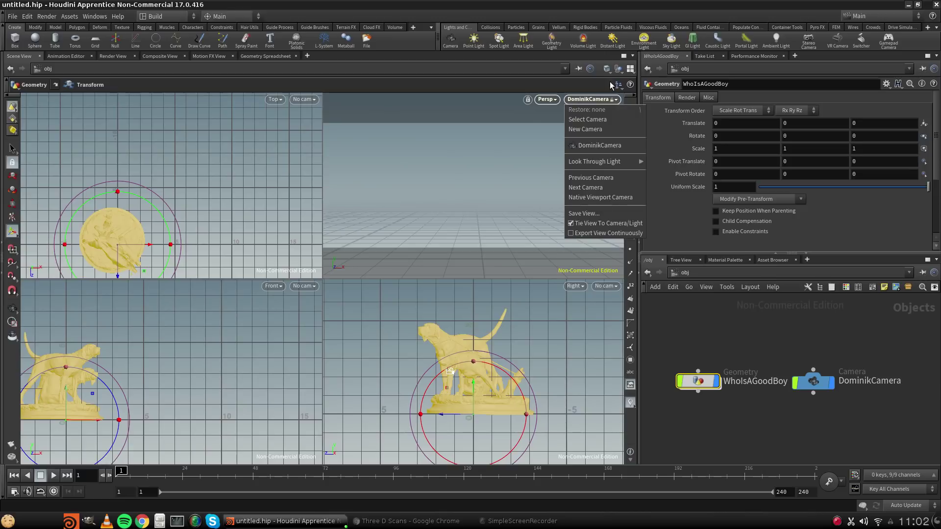
click(526, 116)
Untie the perspective view from DominikCamera, then select the camera and rotate it to 90 degrees about Y with the Rotate handle.
click(631, 138)
alt+scroll(525, 196, down, 10)
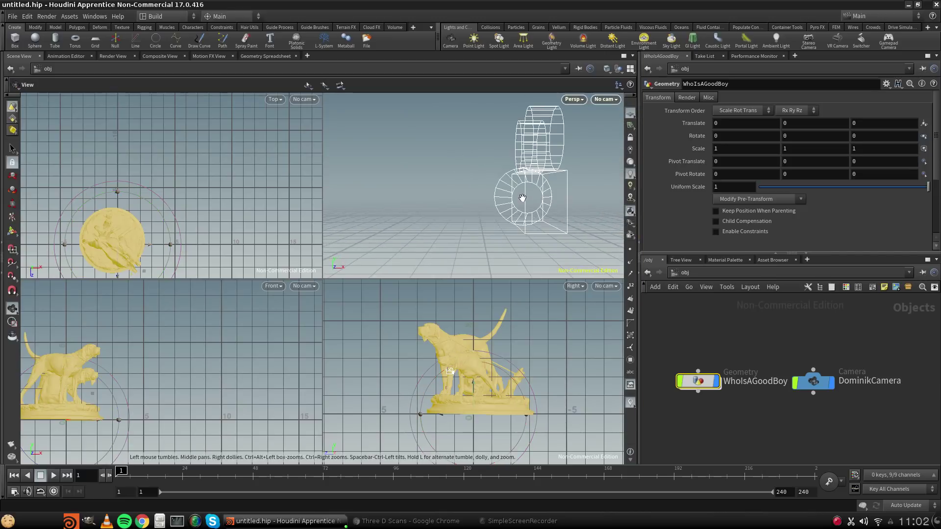
alt+drag(525, 201, 472, 241)
alt+middle_drag(472, 242, 497, 237)
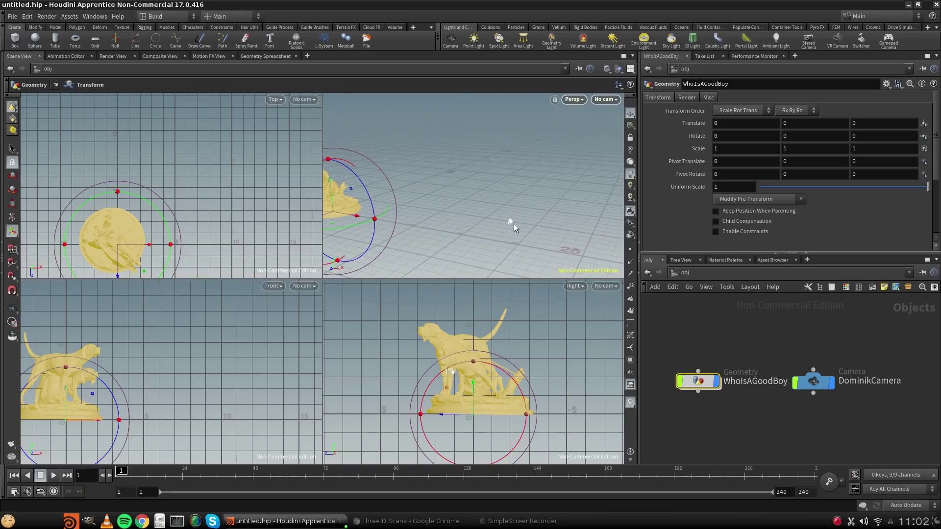
alt+scroll(508, 225, up, 5)
click(813, 381)
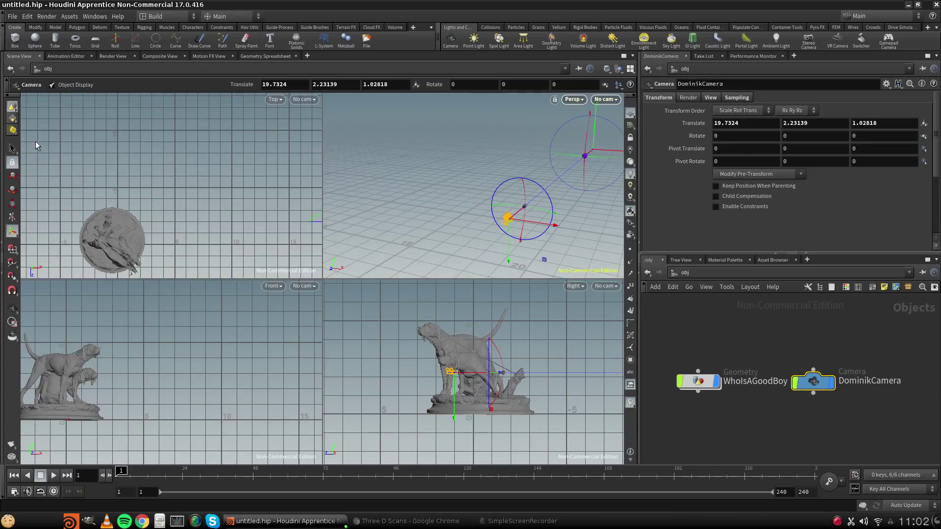
click(12, 190)
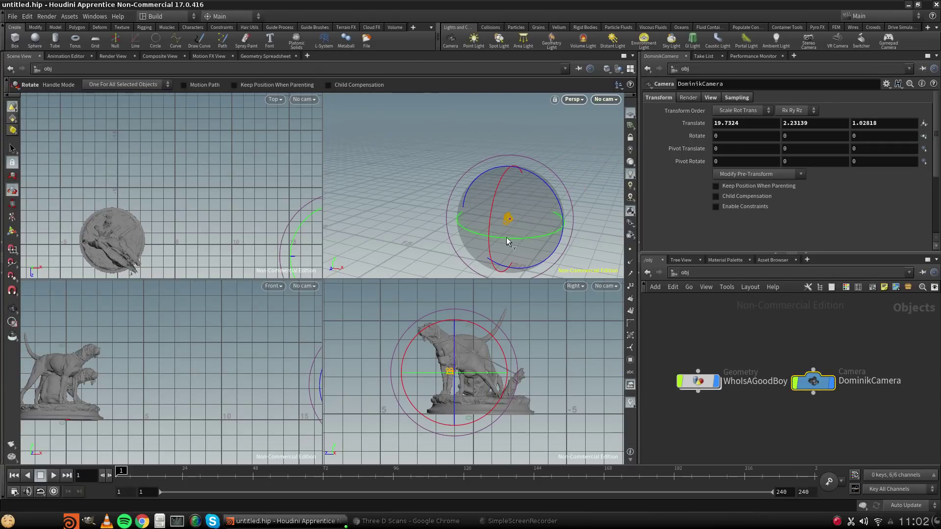
drag(507, 237, 468, 278)
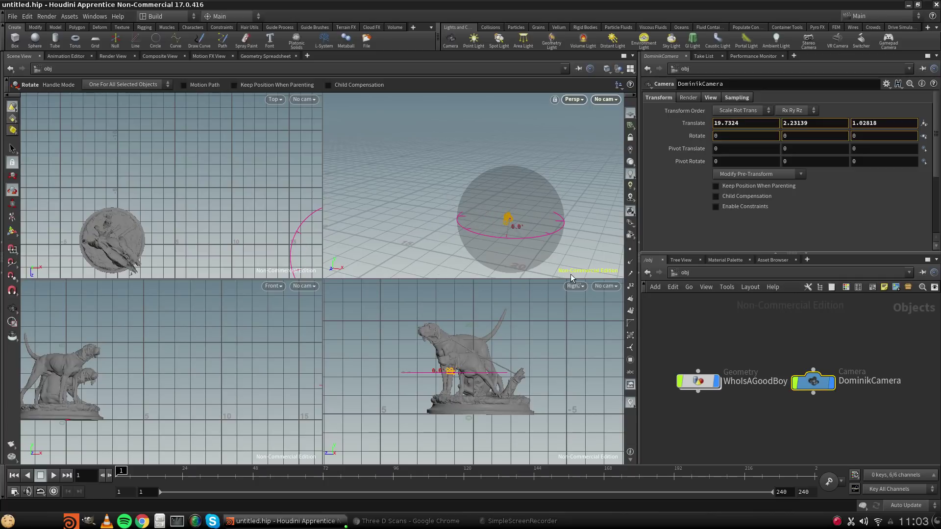
drag(628, 250, 731, 232)
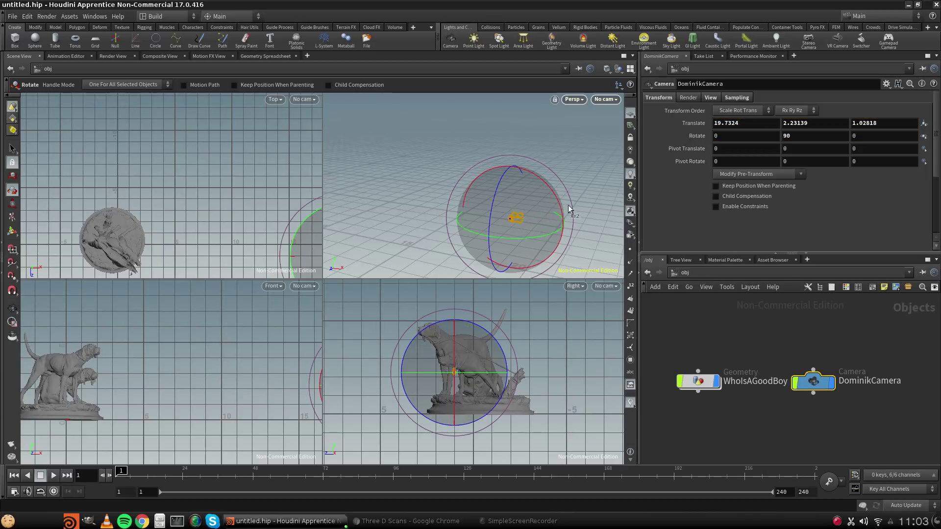
Look through DominikCamera in the perspective view and tie the view to the camera.
click(605, 99)
click(618, 146)
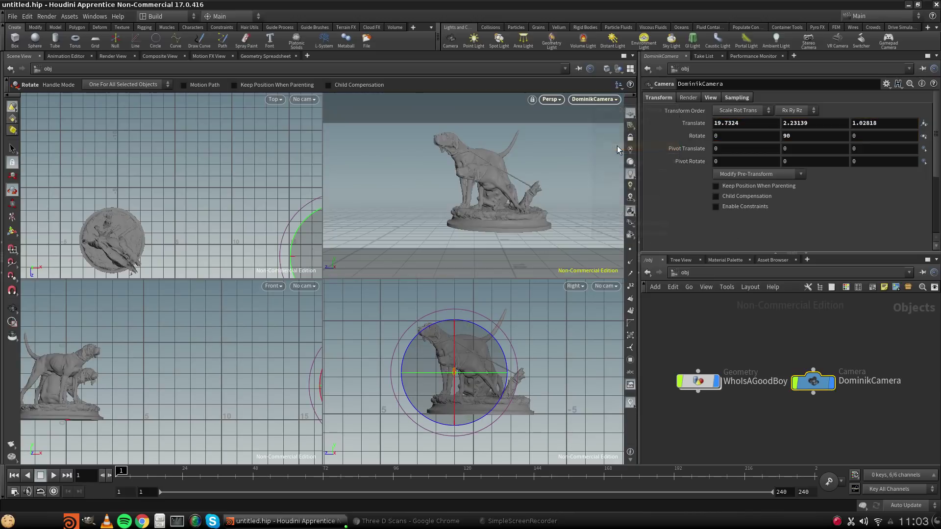
key(Escape)
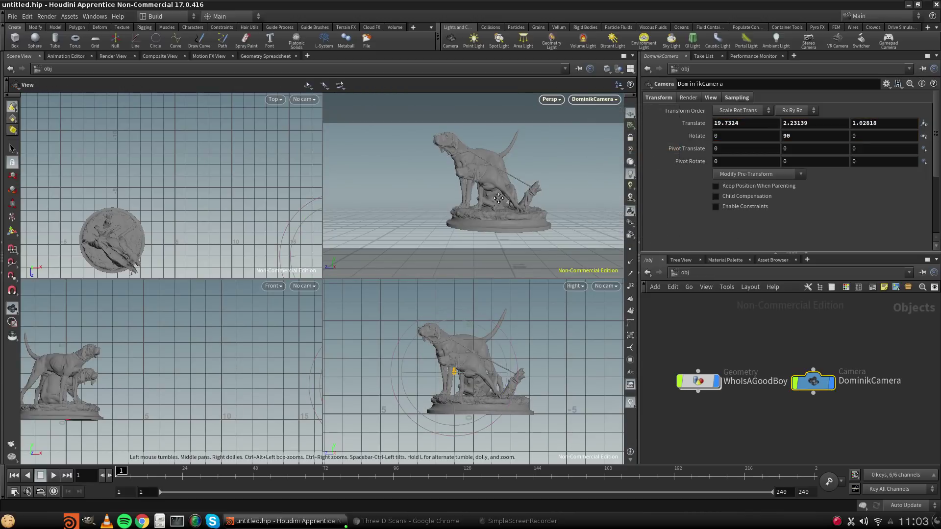
drag(483, 201, 415, 253)
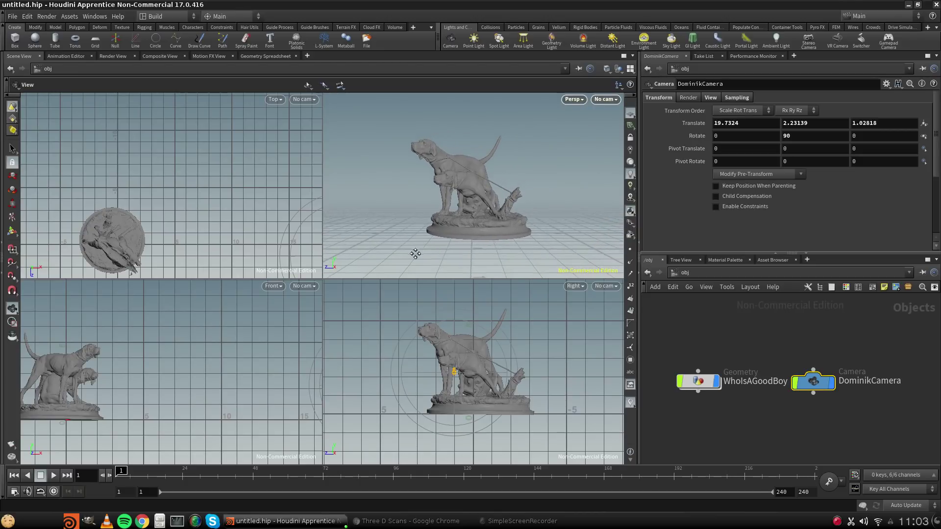
key(r)
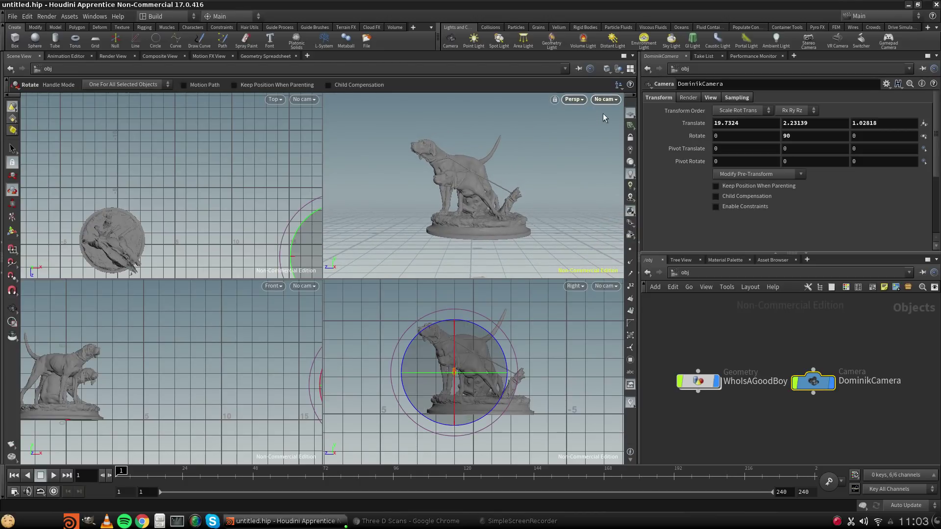
click(606, 100)
click(616, 162)
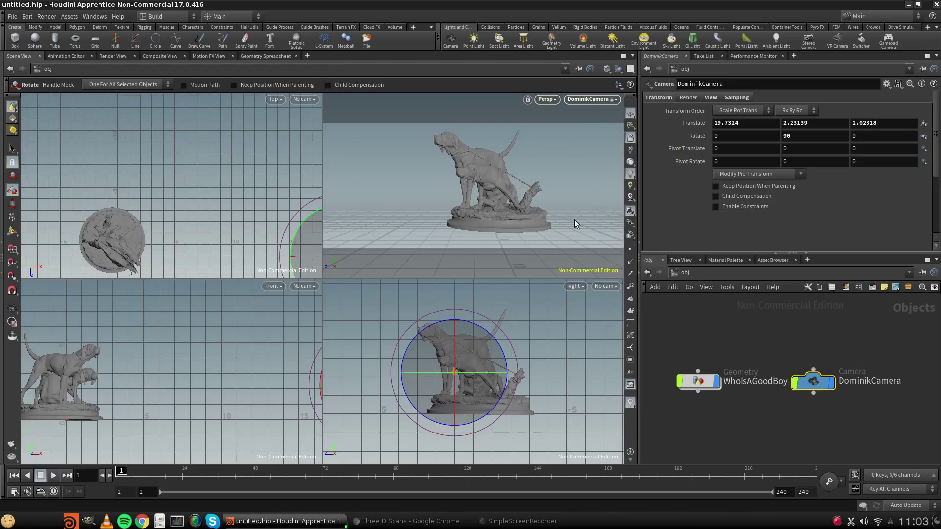
Move the tied DominikCamera closer and sideways so the dog statue fills more of the frame.
key(space)
scroll(495, 208, up, 2)
middle_drag(517, 195, 495, 195)
scroll(507, 195, down, 1)
scroll(506, 195, down, 1)
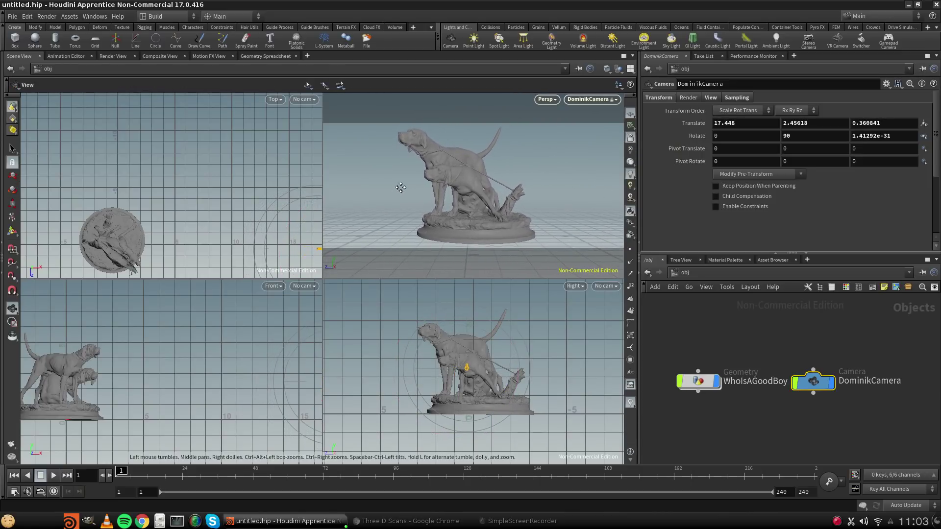
middle_drag(415, 185, 420, 183)
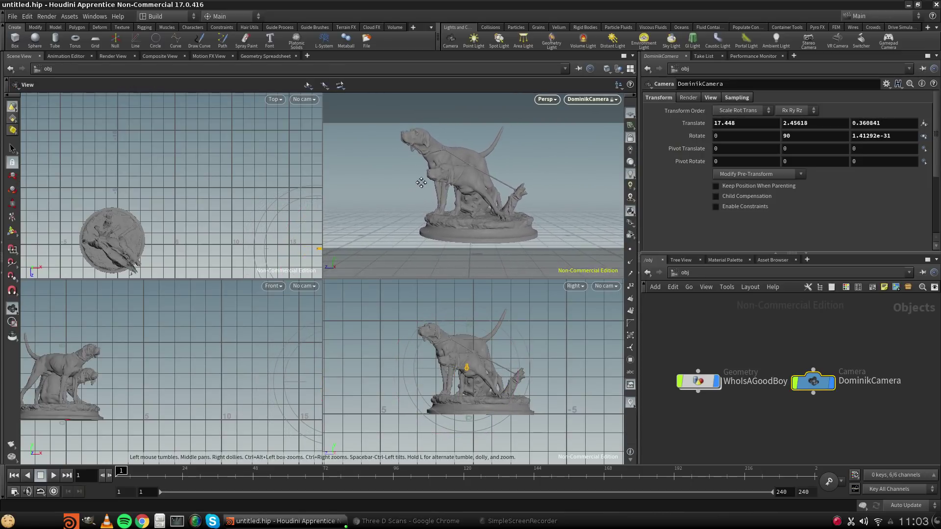
Show DominikCamera's own handles and pull its aim point from the statue's centre to the statue's edge in the top view.
click(12, 217)
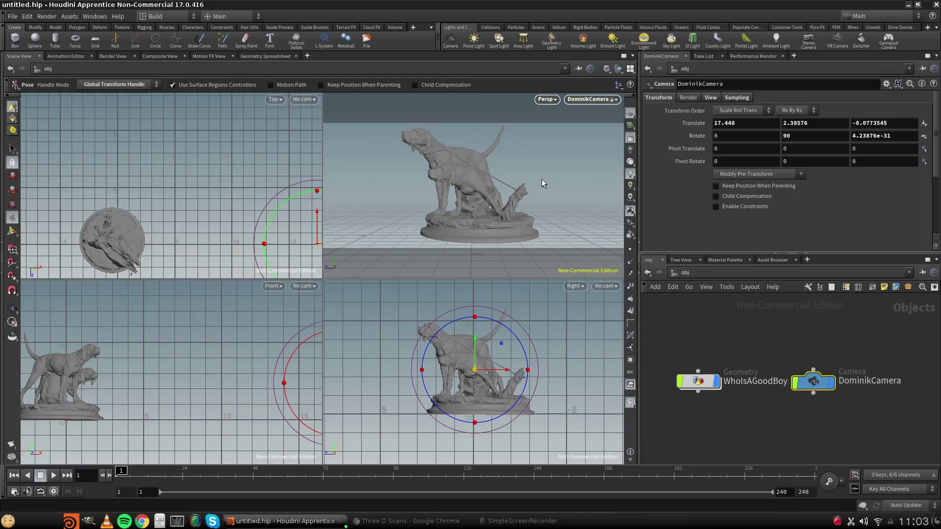
key(Escape)
drag(189, 219, 141, 213)
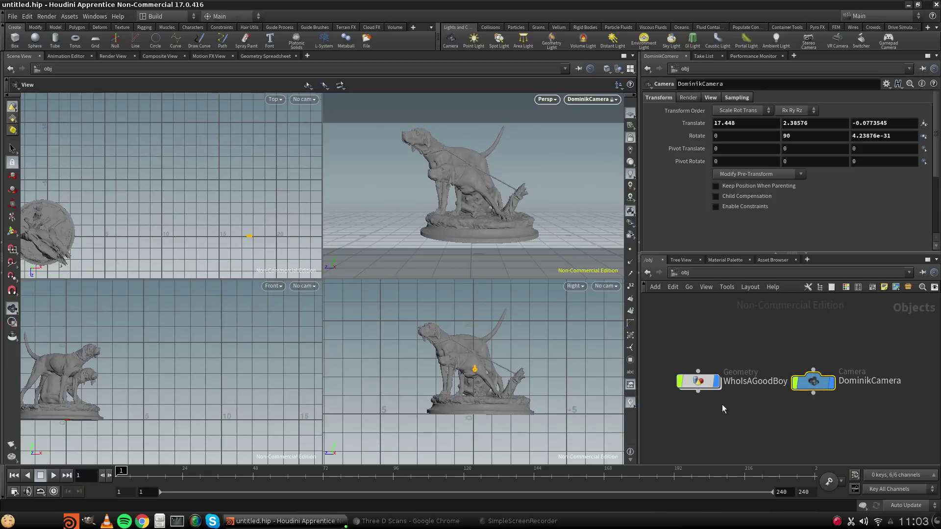
click(12, 232)
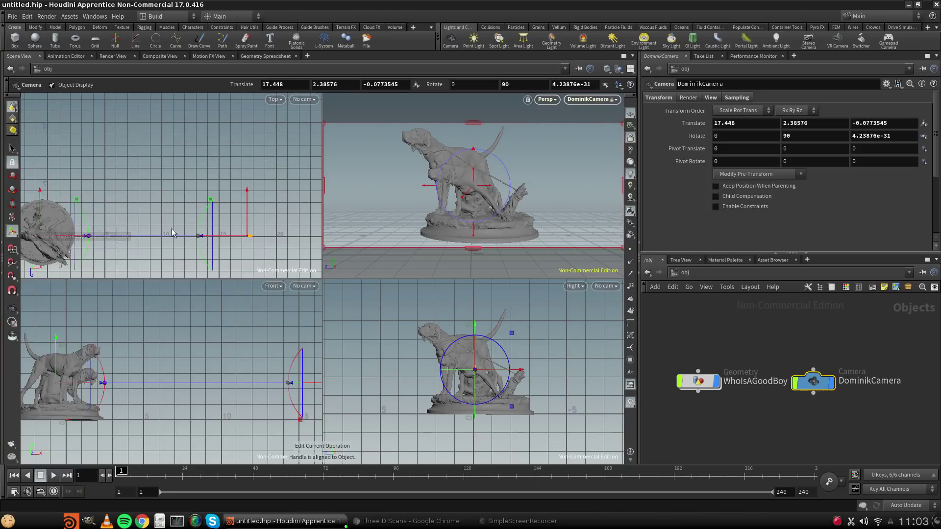
alt+middle_drag(110, 196, 197, 181)
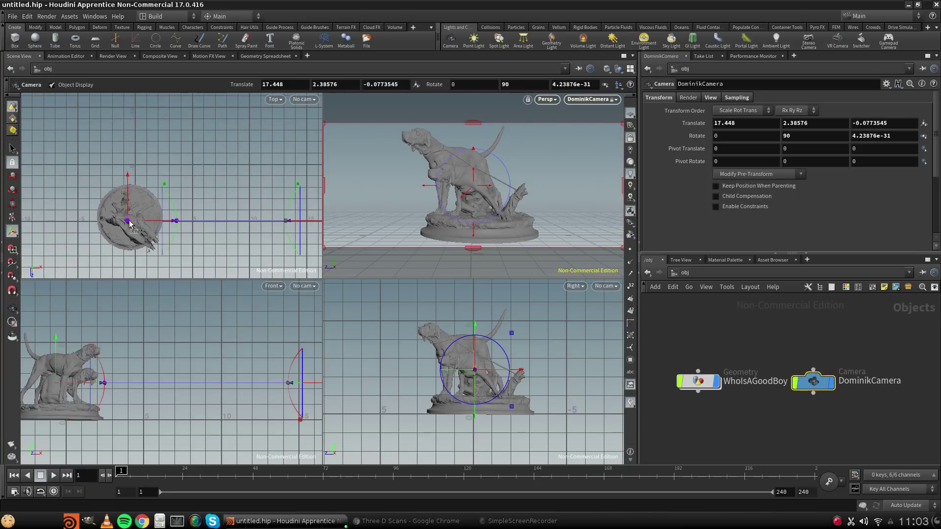
drag(130, 223, 158, 223)
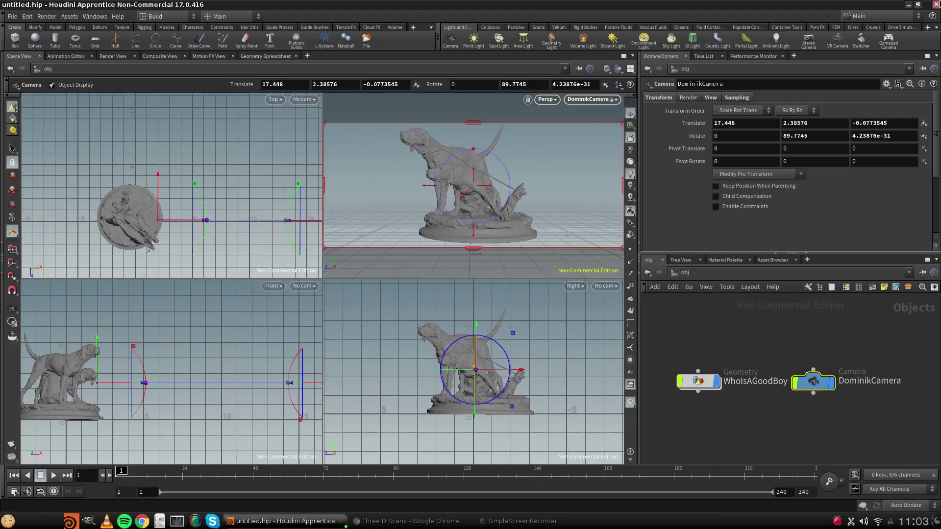
Switch the scene to a single perspective view and untie it from DominikCamera.
click(631, 69)
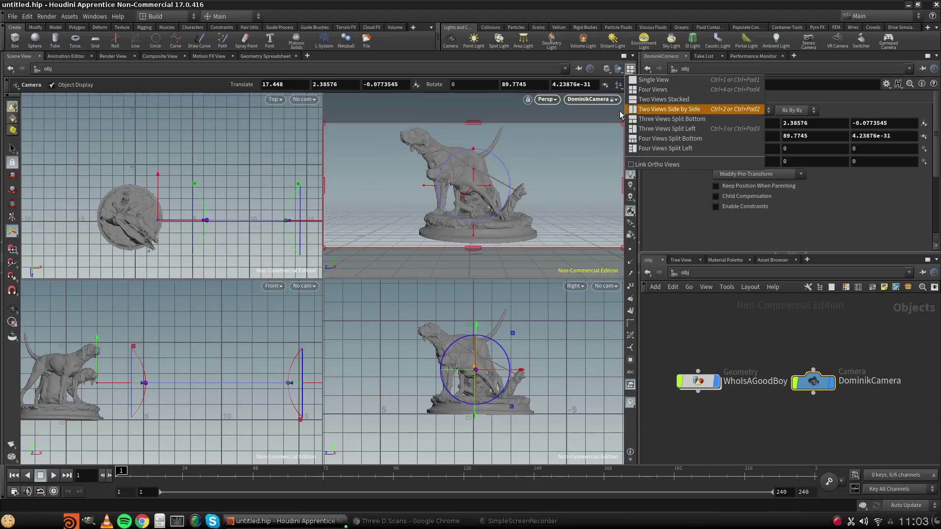
click(657, 80)
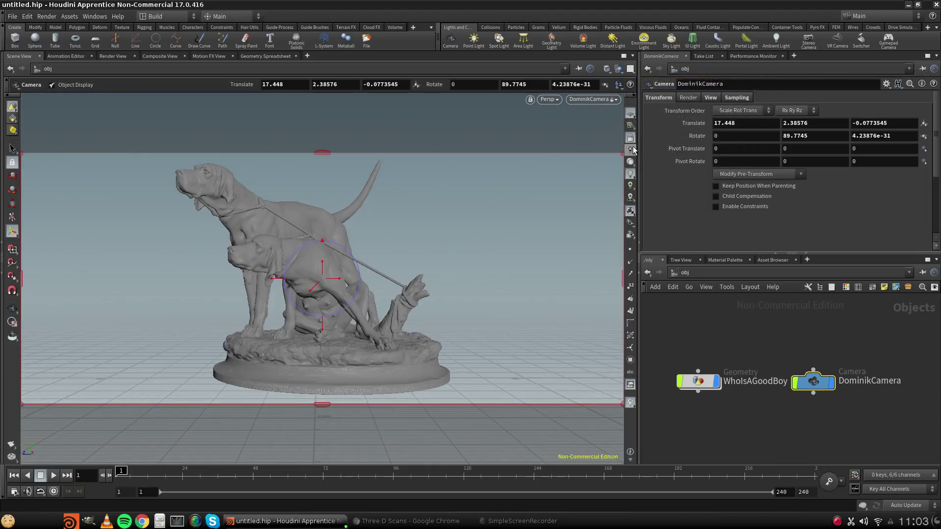
click(631, 139)
Enable the Focus Handle for DominikCamera's manipulator in the perspective view.
alt+drag(459, 278, 483, 335)
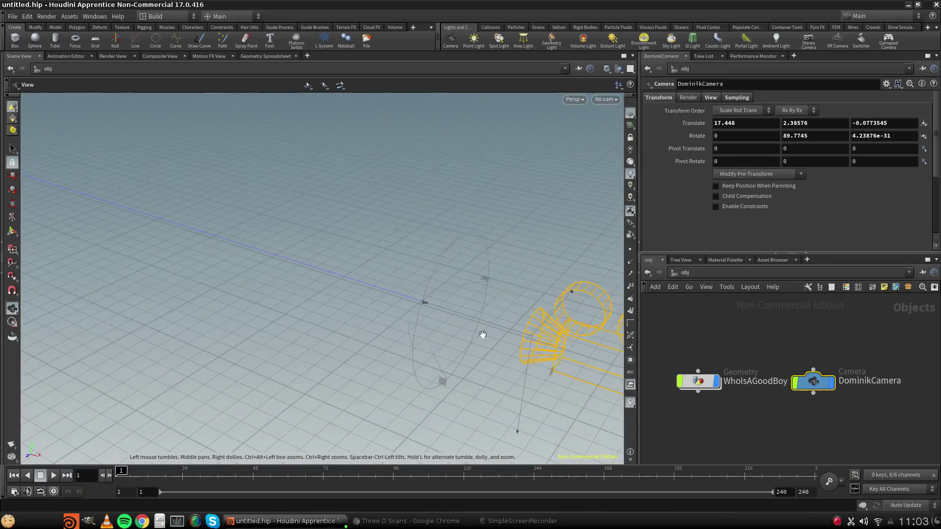
right_drag(482, 335, 319, 250)
middle_drag(319, 250, 477, 358)
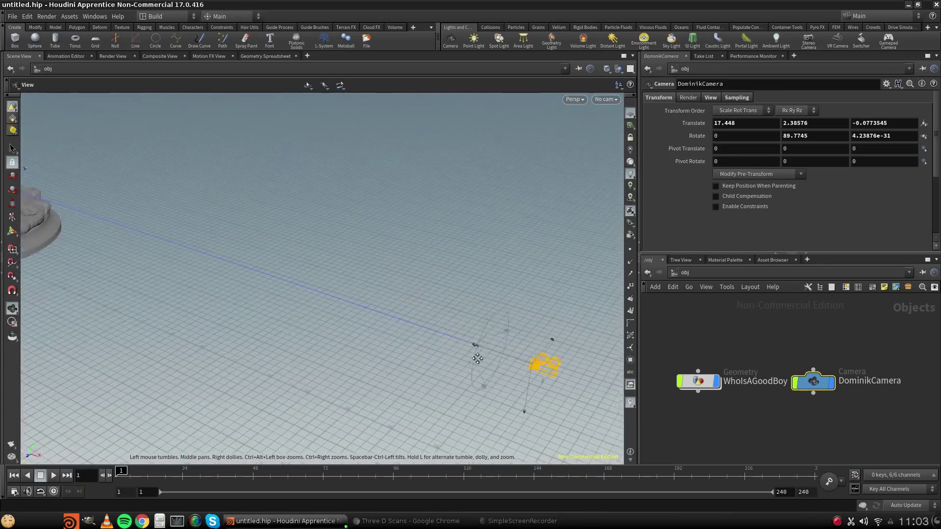
drag(477, 359, 473, 343)
key(Return)
right_click(470, 343)
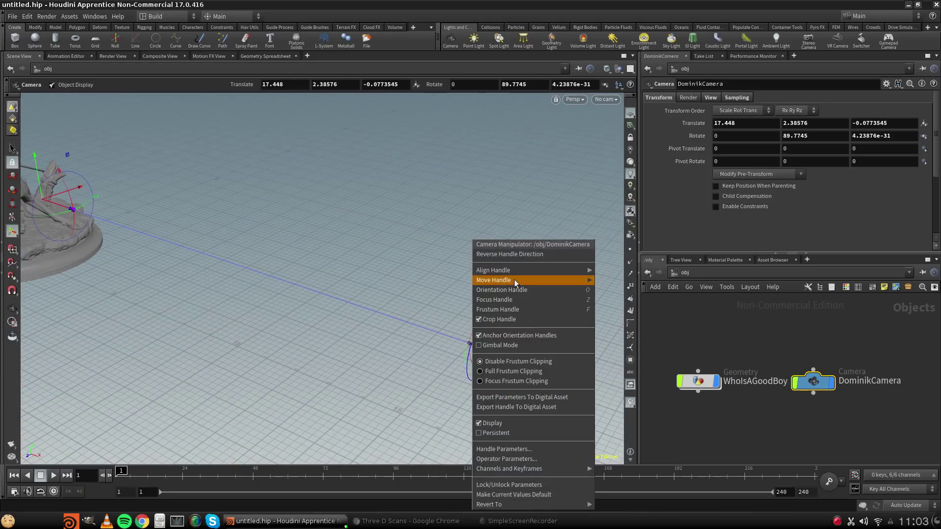
click(504, 300)
Adjust DominikCamera's focus handles so the focus point sits inside the dog statue with the focus range closely around it.
key(Escape)
middle_drag(130, 208, 510, 333)
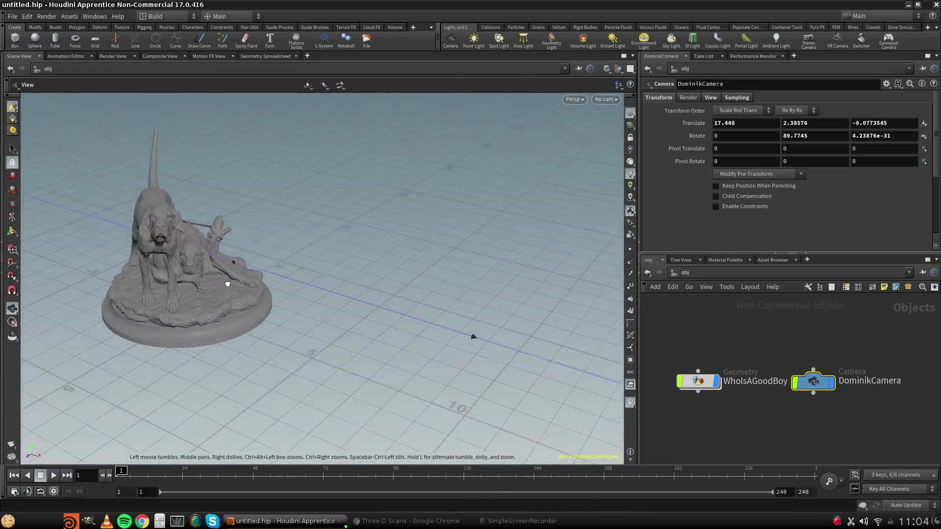
drag(227, 284, 226, 259)
key(Return)
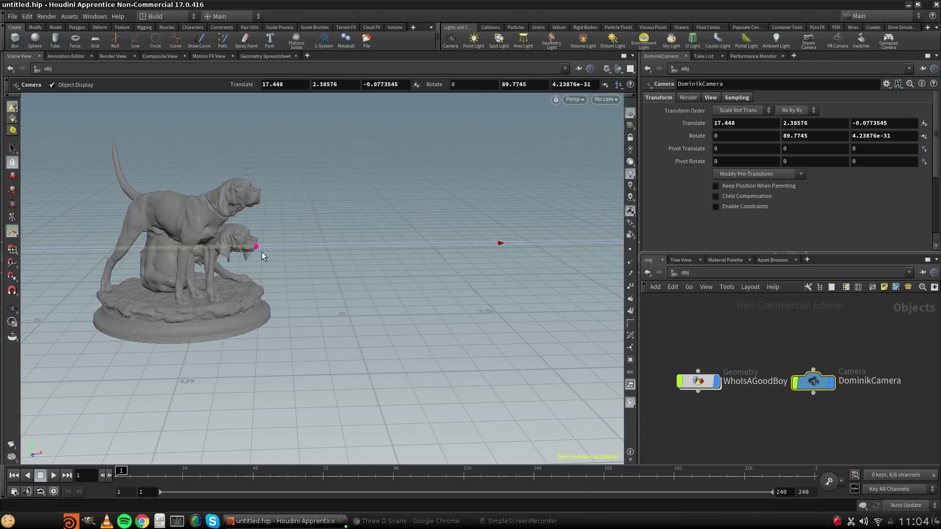
key(space)
middle_drag(262, 252, 263, 275)
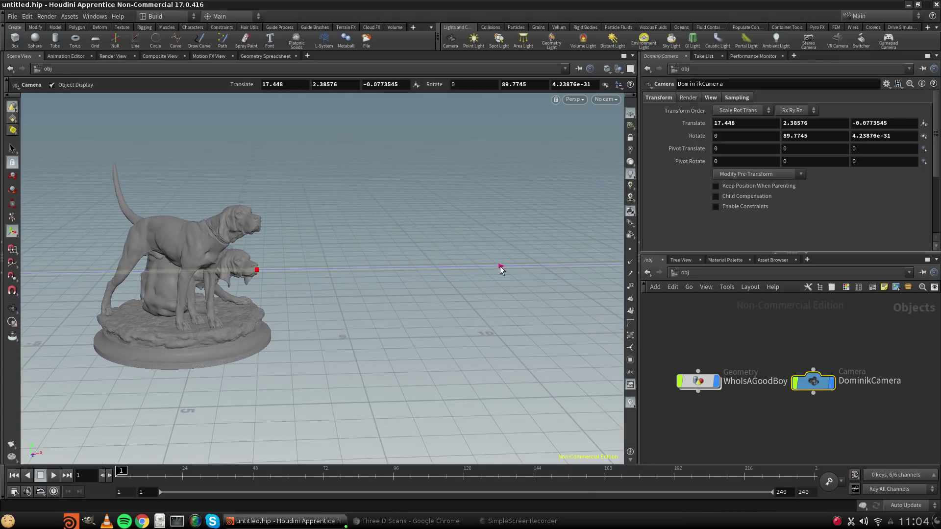
click(500, 267)
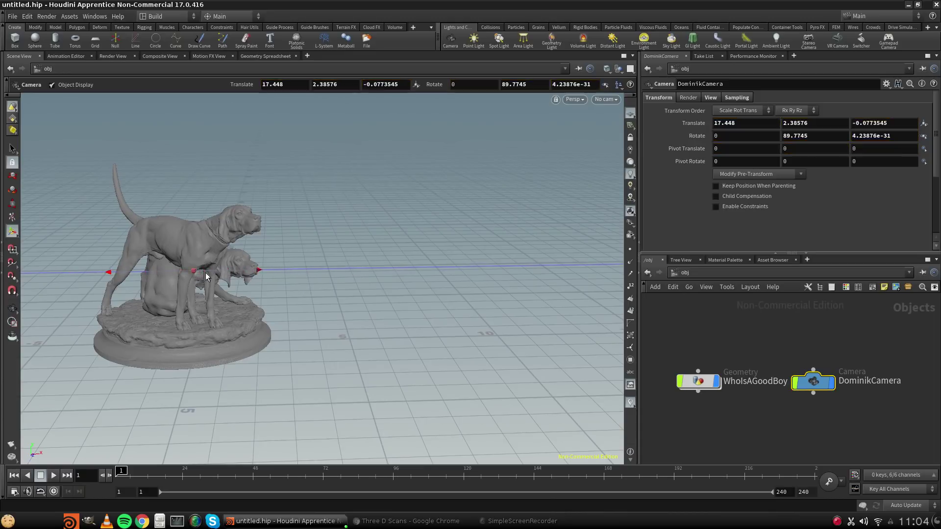
key(Escape)
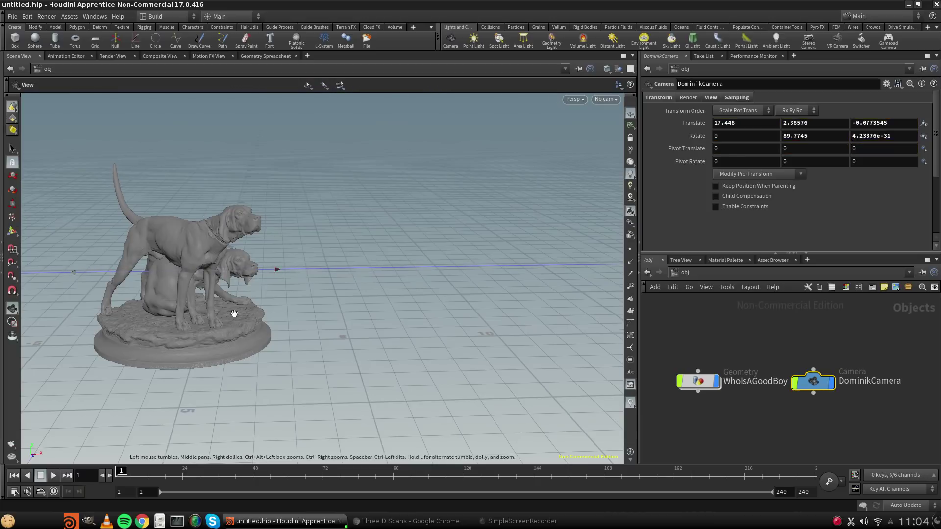
drag(275, 270, 118, 340)
middle_drag(217, 302, 302, 297)
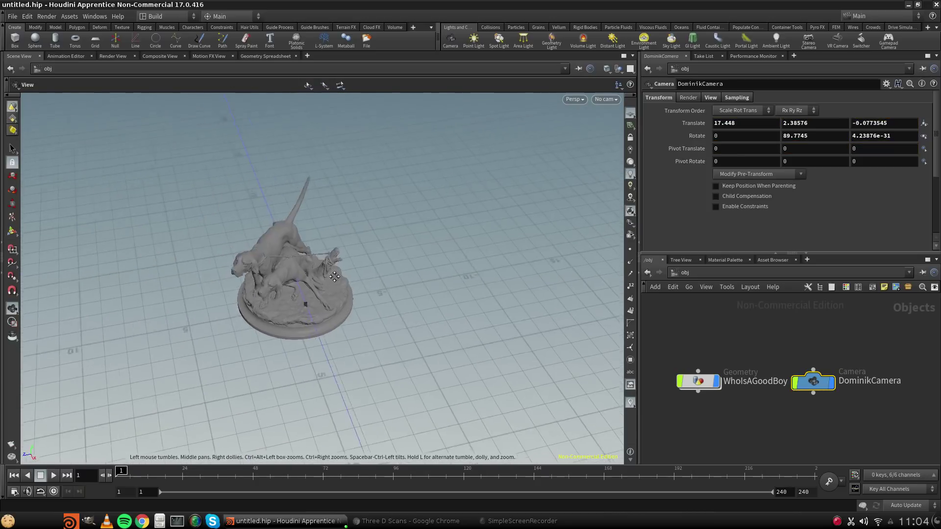
drag(303, 297, 420, 260)
middle_drag(420, 260, 269, 271)
right_drag(269, 271, 245, 272)
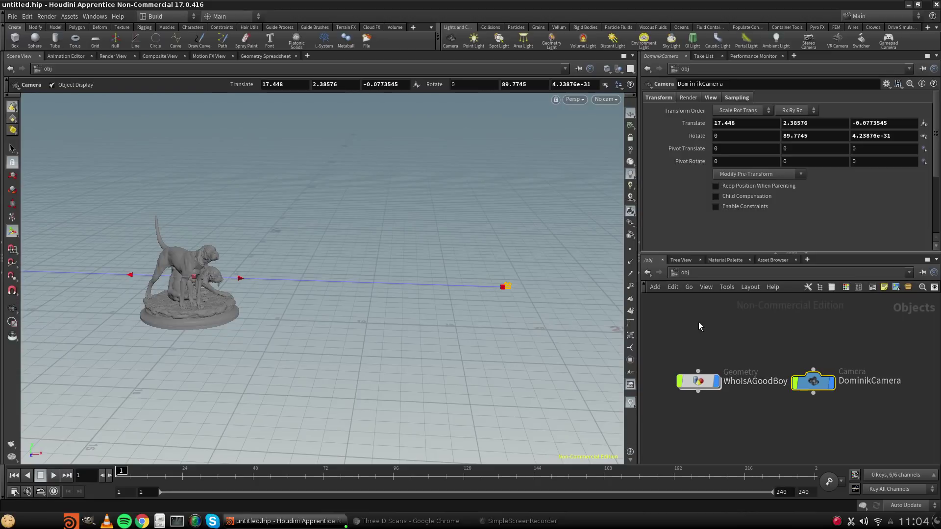
Add a Geometry object named testsphere above the WhoIsAGoodBoy node and enter its network.
key(Tab)
text(geo)
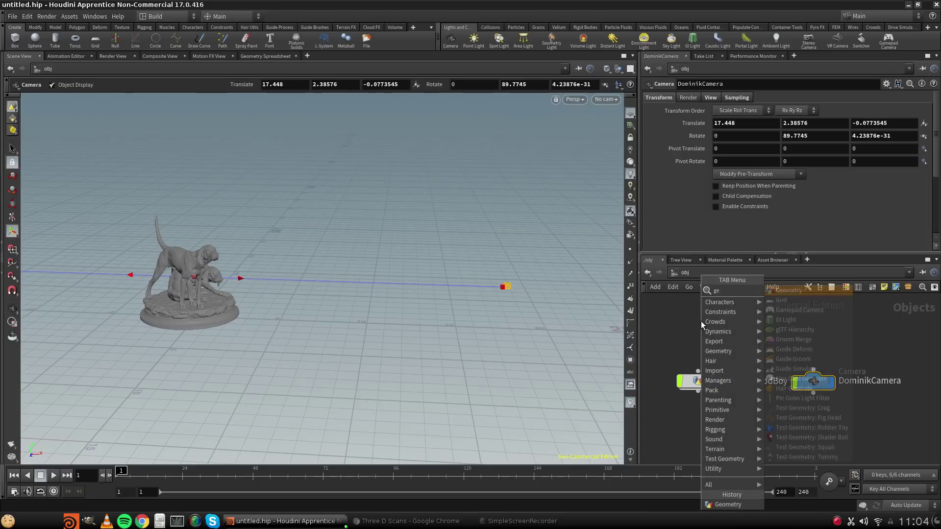
click(790, 290)
click(693, 351)
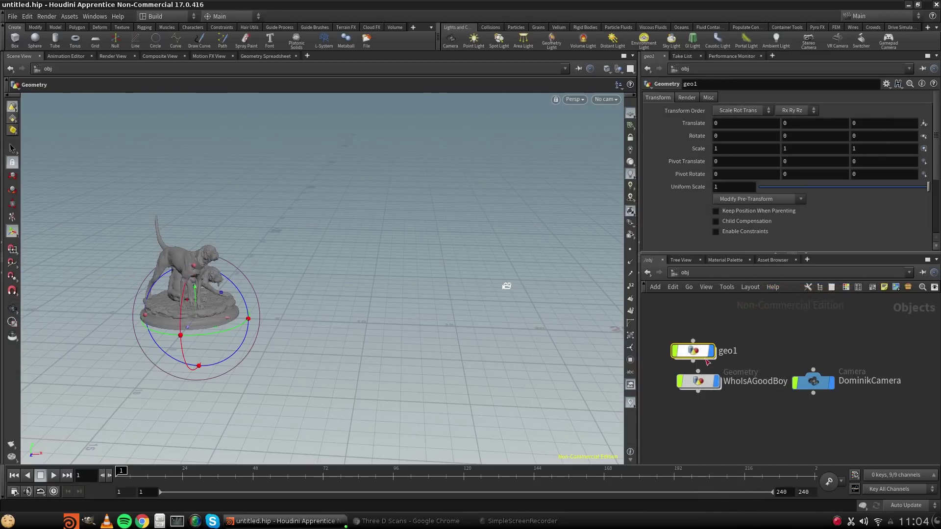
double_click(729, 351)
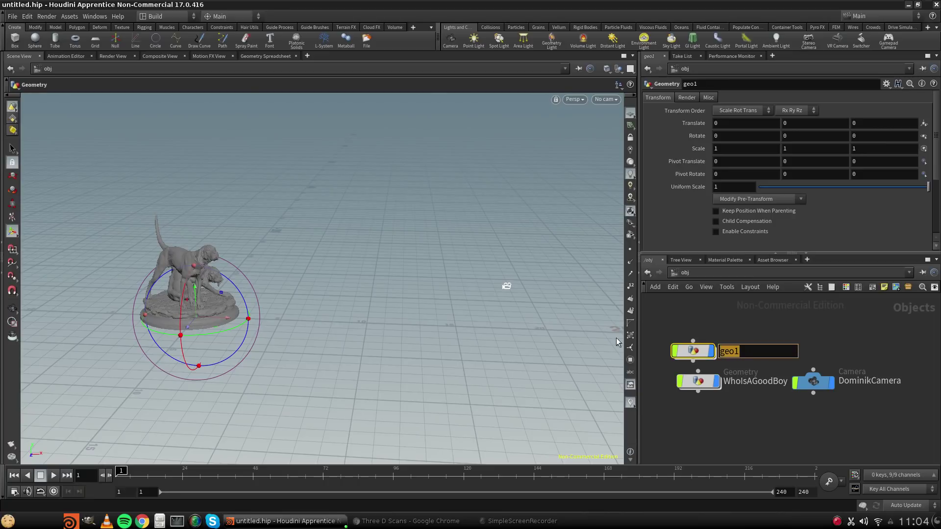
text(testsphere)
key(Return)
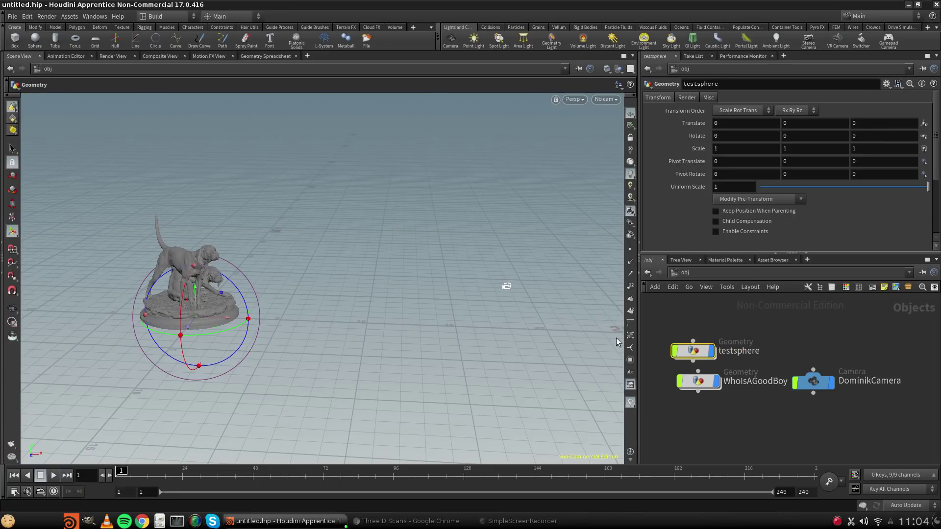
double_click(706, 350)
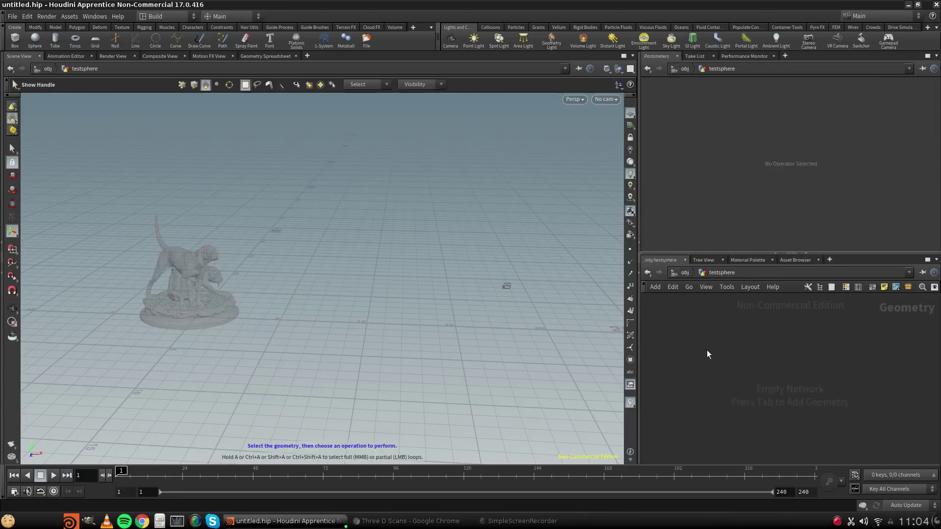
Add a Sphere node inside the testsphere network.
key(Tab)
text(spher)
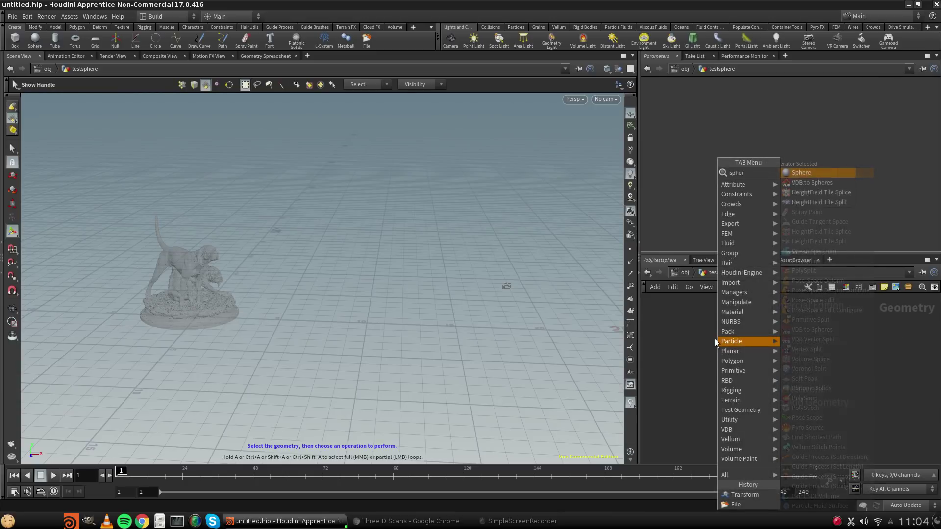
text(e)
click(798, 176)
click(762, 339)
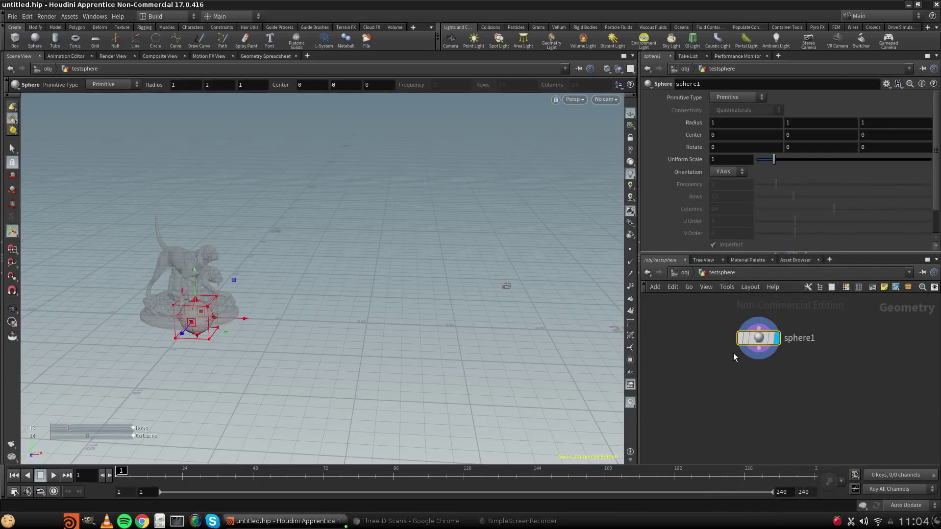
Set the sphere's primitive type to Polygon Mesh with 30 rows and 36 columns.
click(731, 96)
click(732, 126)
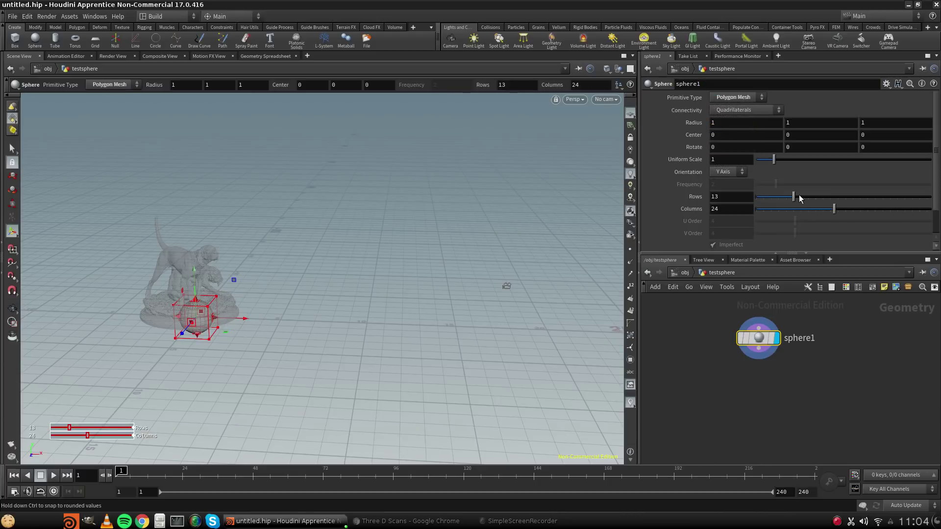
drag(835, 211, 879, 209)
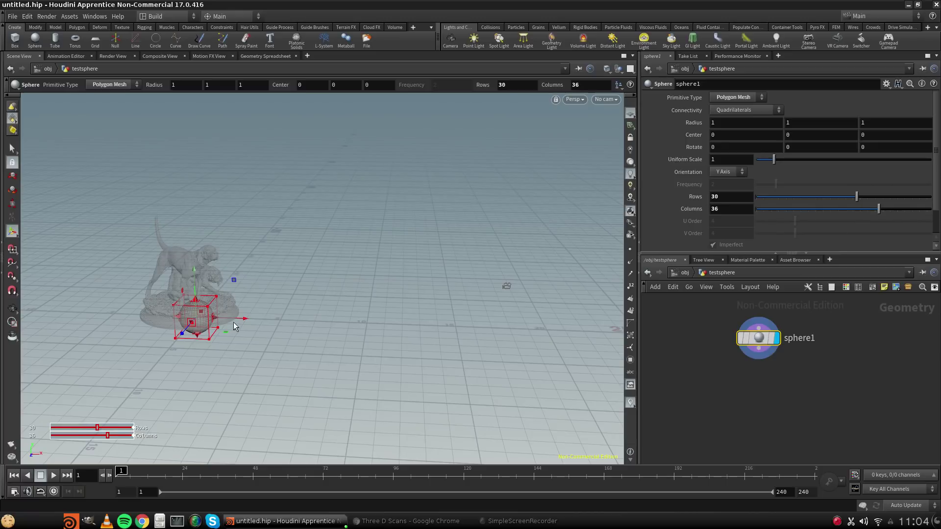
Move the sphere along X out of the dog statue to a centre of about 9.58.
drag(246, 322, 498, 304)
key(Escape)
key(Return)
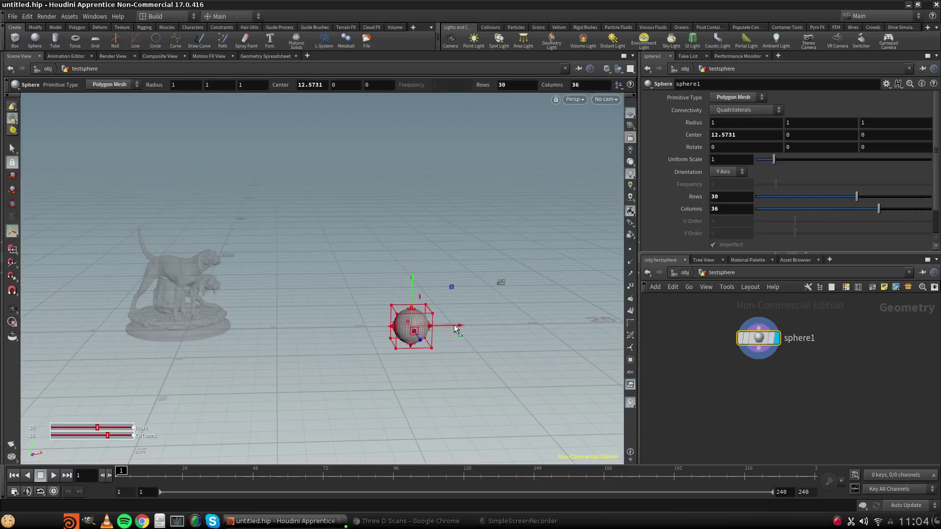
drag(455, 327, 402, 320)
alt+drag(402, 321, 233, 365)
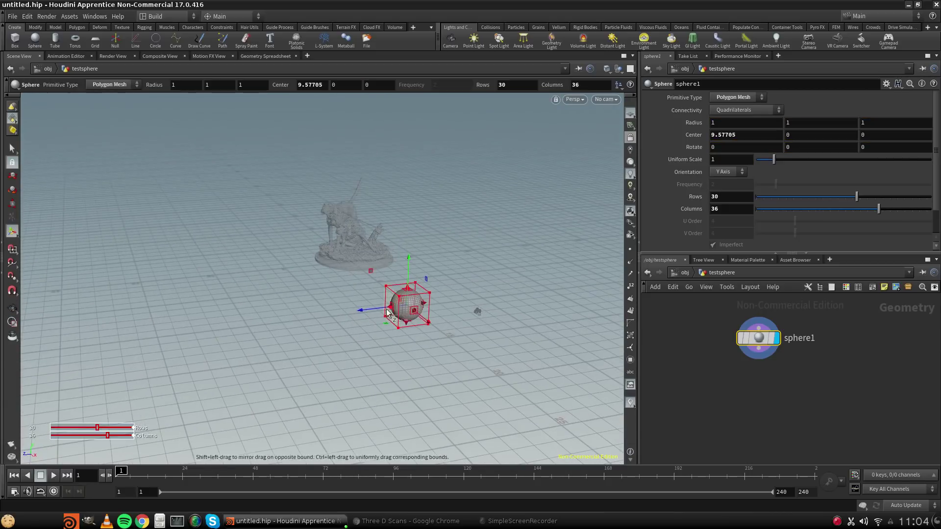
Look through DominikCamera and reposition the sphere's centre at about 5.94 in X and 0.49 in Y.
click(597, 101)
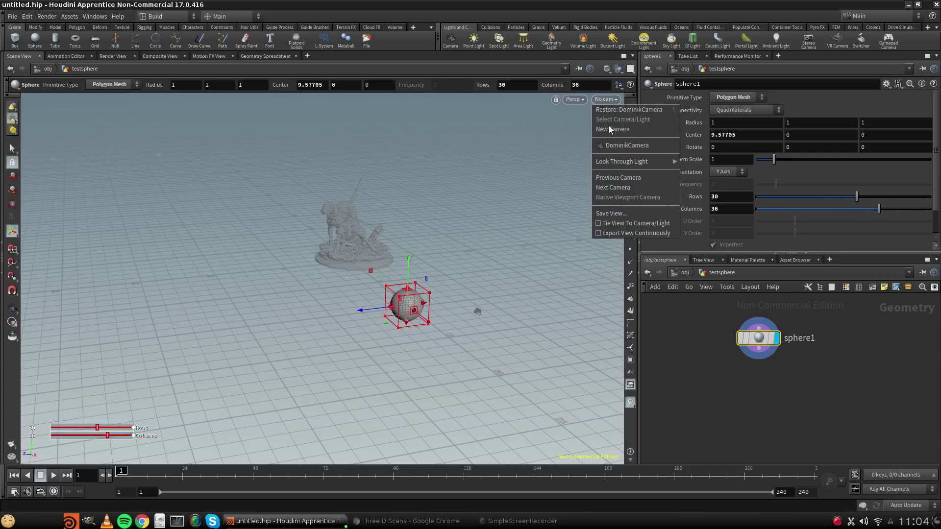
click(617, 146)
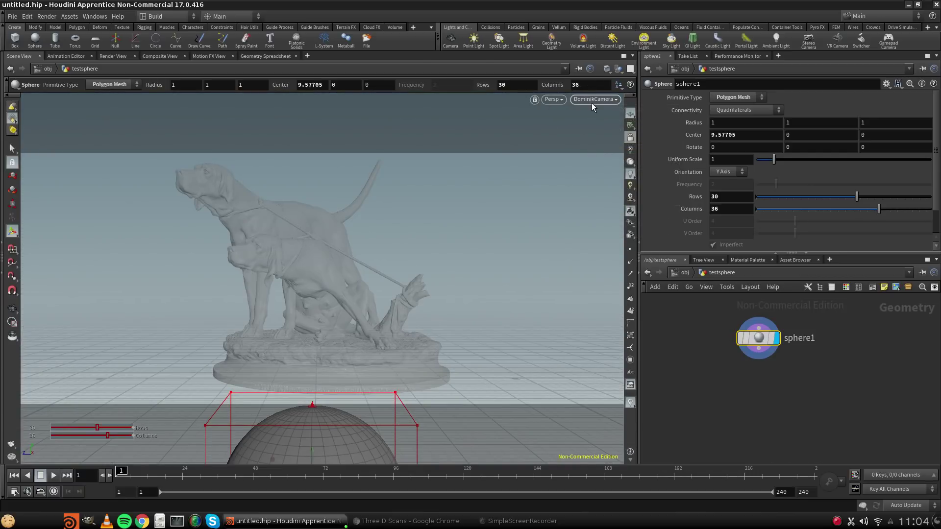
key(Escape)
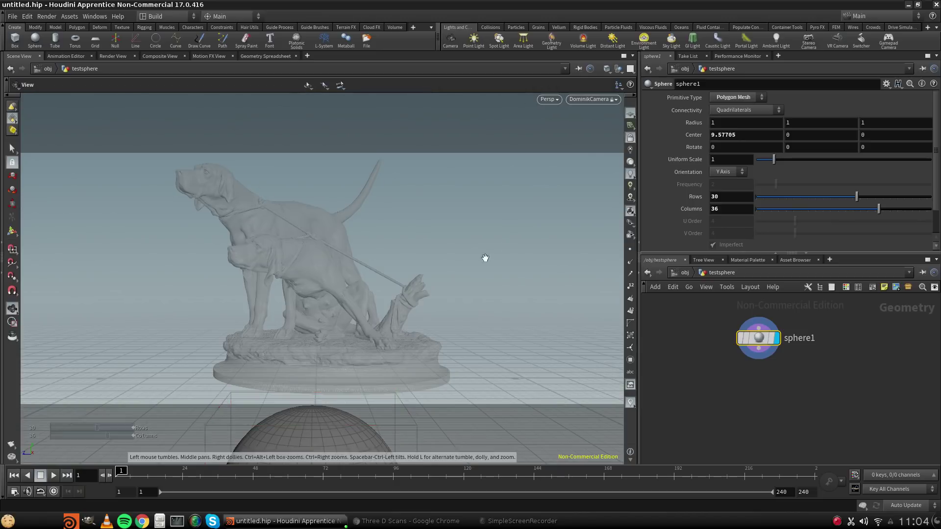
scroll(485, 258, down, 4)
drag(400, 350, 371, 335)
key(Return)
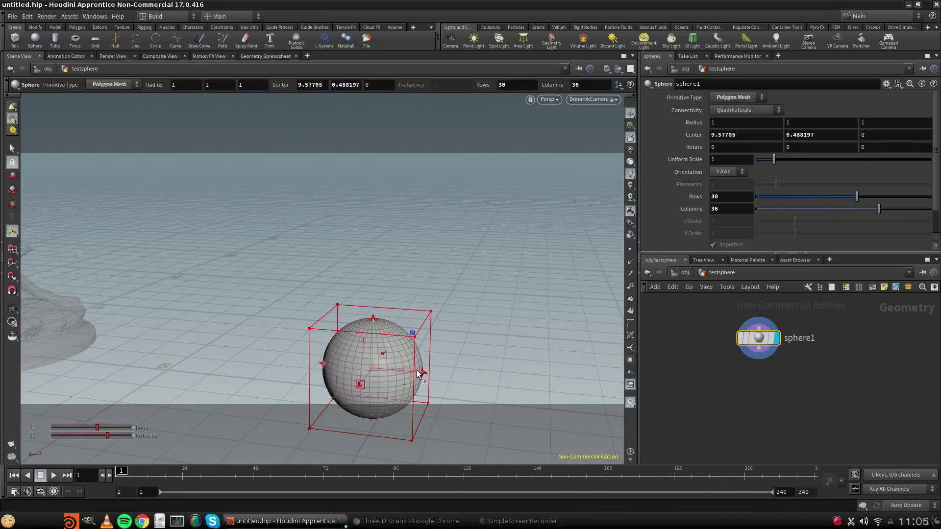
drag(417, 374, 251, 357)
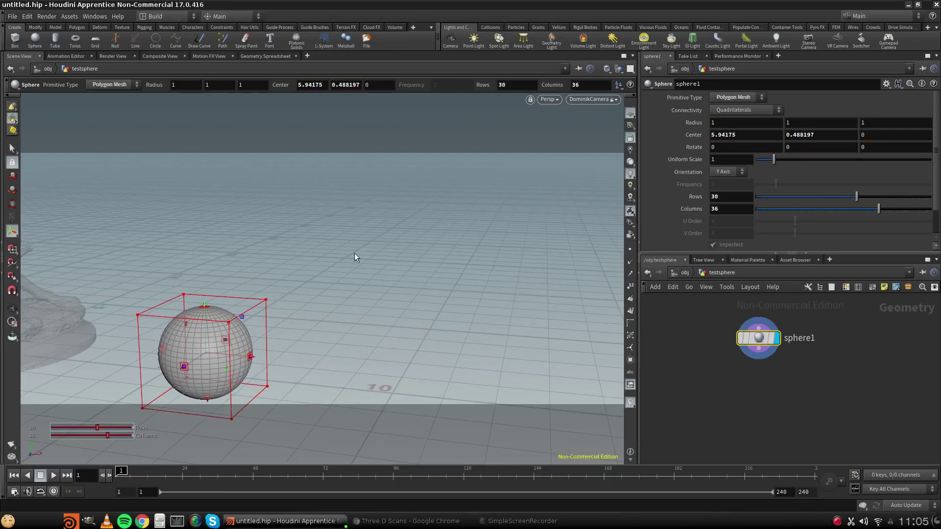
Pull DominikCamera back to include more of the dog statue beside the sphere, and untie the view from the camera.
click(590, 100)
click(583, 143)
click(600, 99)
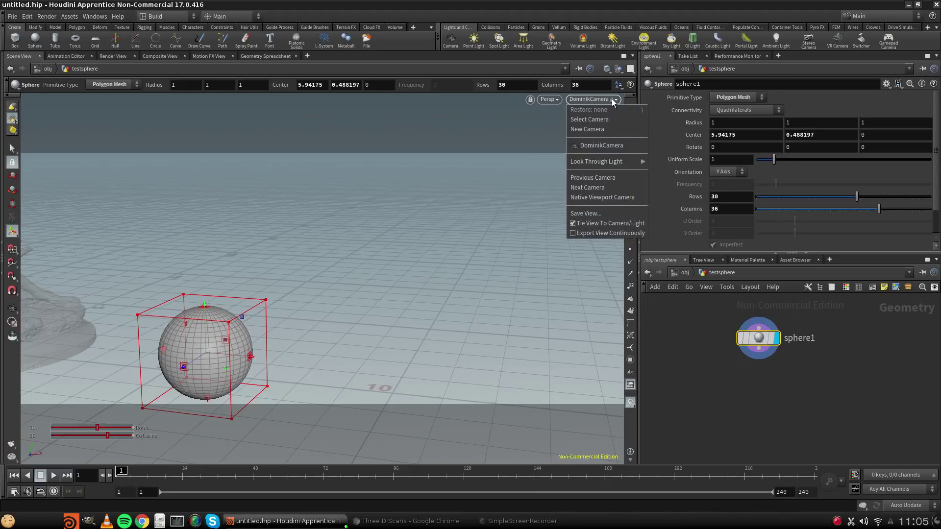
click(590, 146)
alt+middle_drag(330, 251, 306, 242)
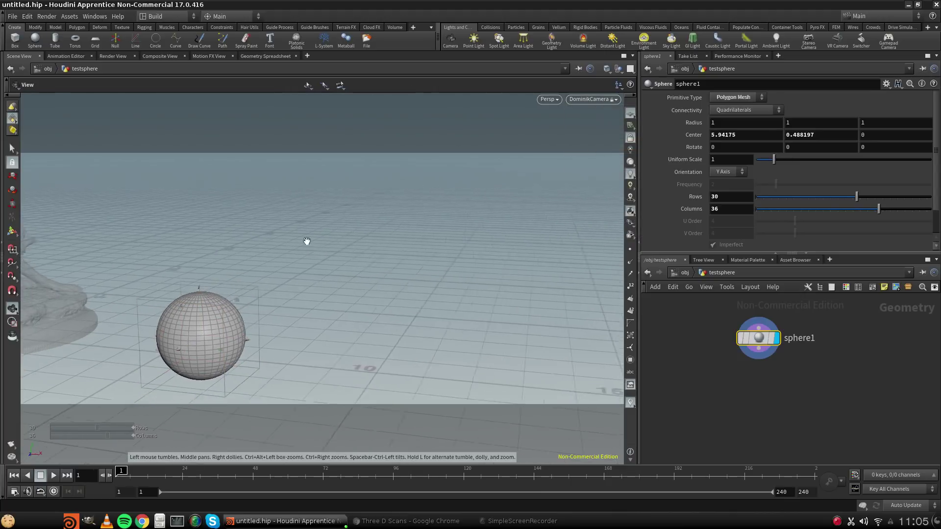
alt+scroll(307, 242, down, 3)
click(593, 100)
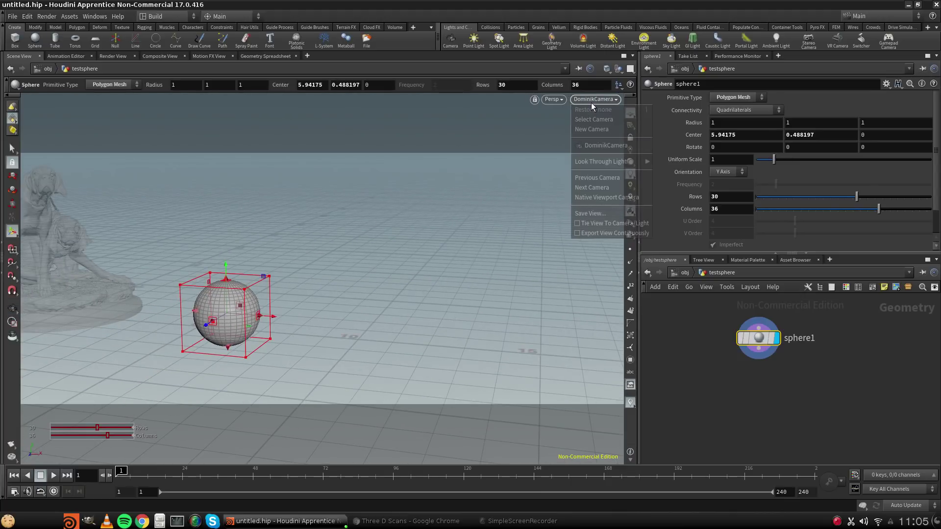
Orbit the free view until the sphere stands in front of the dog statue.
alt+drag(369, 237, 231, 265)
alt+middle_drag(230, 265, 265, 269)
click(607, 99)
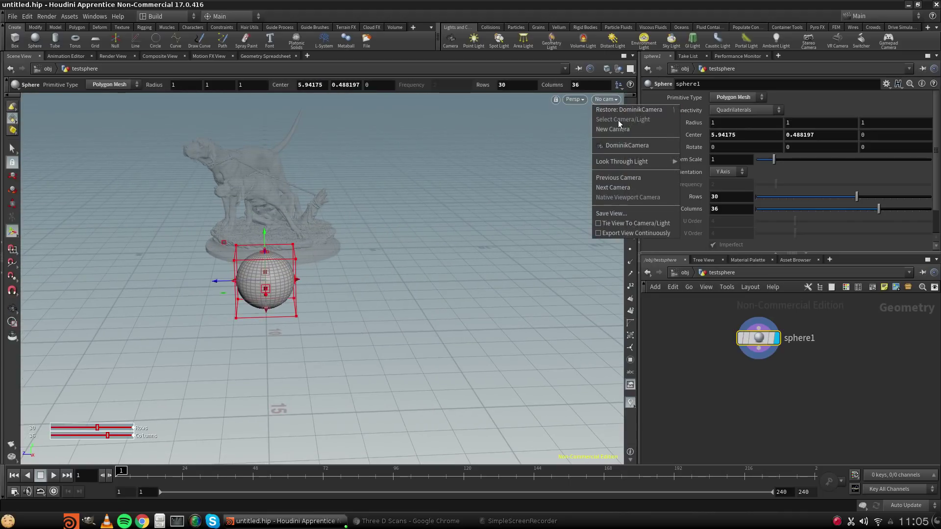
click(637, 142)
key(Escape)
drag(241, 248, 300, 284)
Tie the view to DominikCamera and reframe it with the sphere centred in front of the whole dog statue.
click(606, 99)
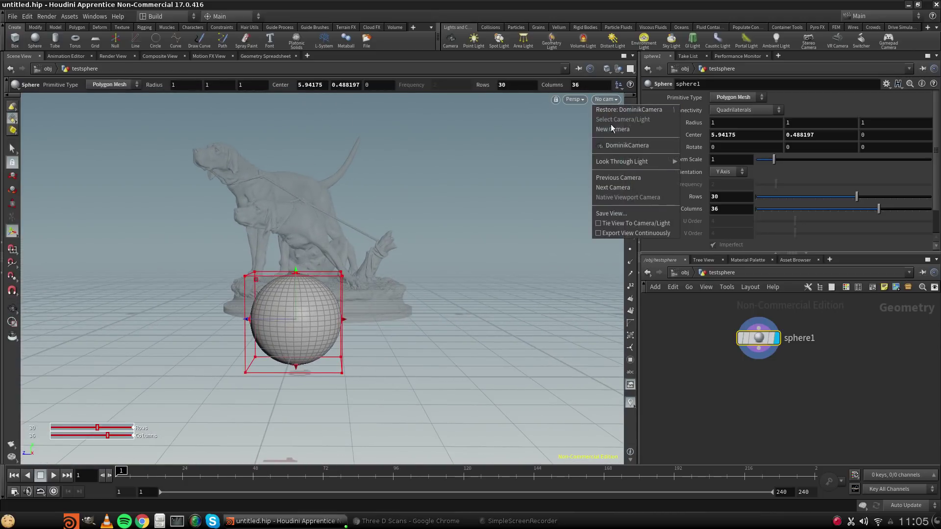
click(630, 143)
key(Escape)
drag(248, 366, 359, 309)
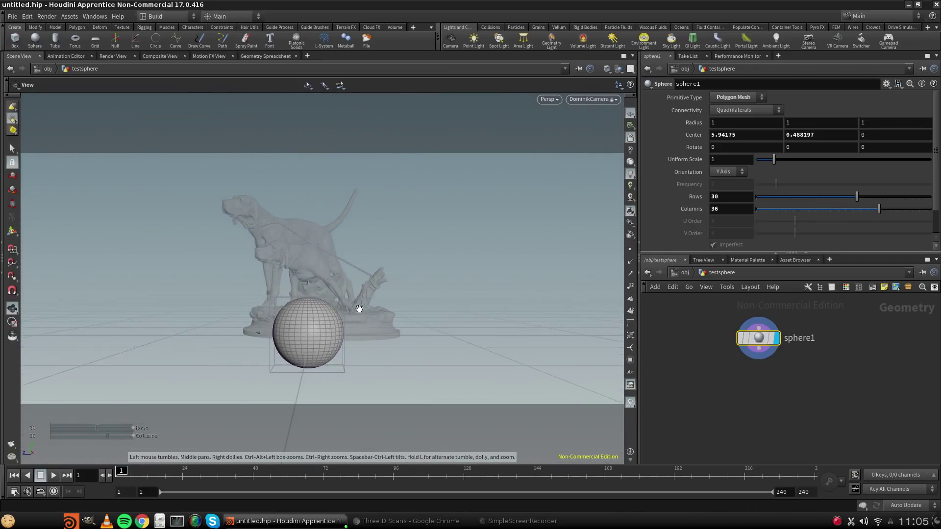
right_drag(359, 308, 305, 322)
drag(304, 322, 338, 317)
middle_drag(338, 317, 358, 323)
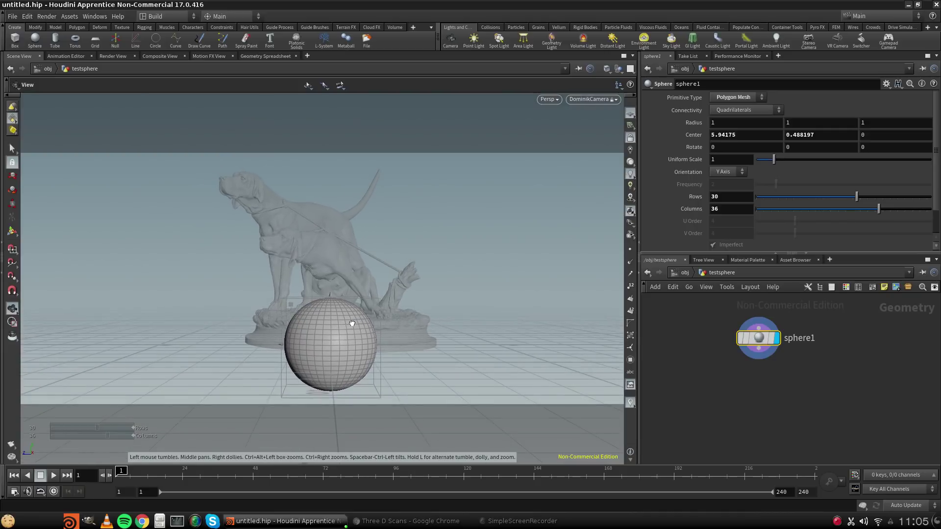
drag(350, 325, 346, 325)
key(Return)
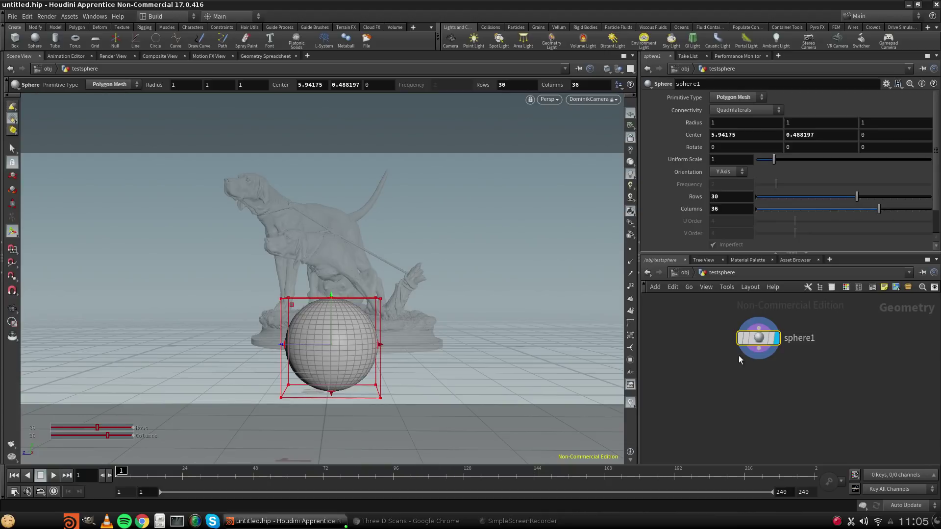
Set the sphere's uniform scale to 0.53 and lower its centre to about -0.04 in Y.
drag(745, 345, 748, 359)
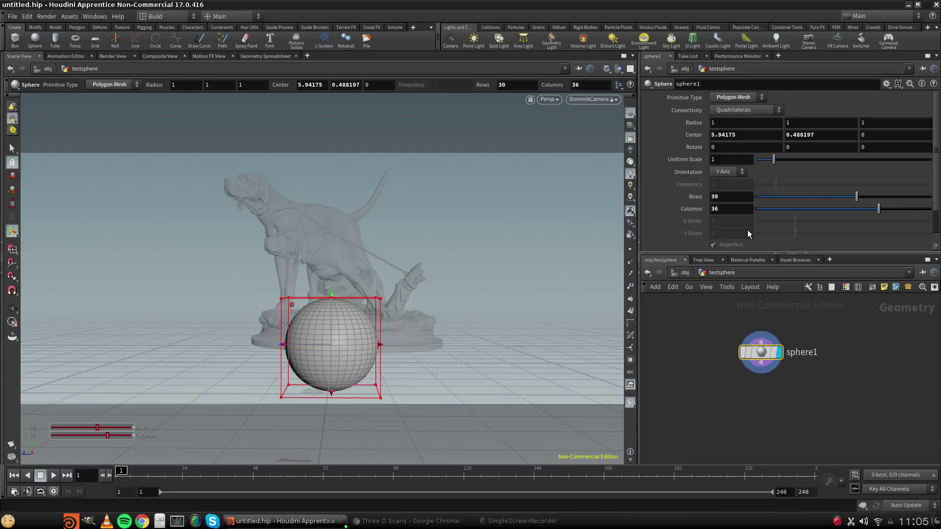
drag(774, 159, 765, 160)
drag(330, 300, 323, 328)
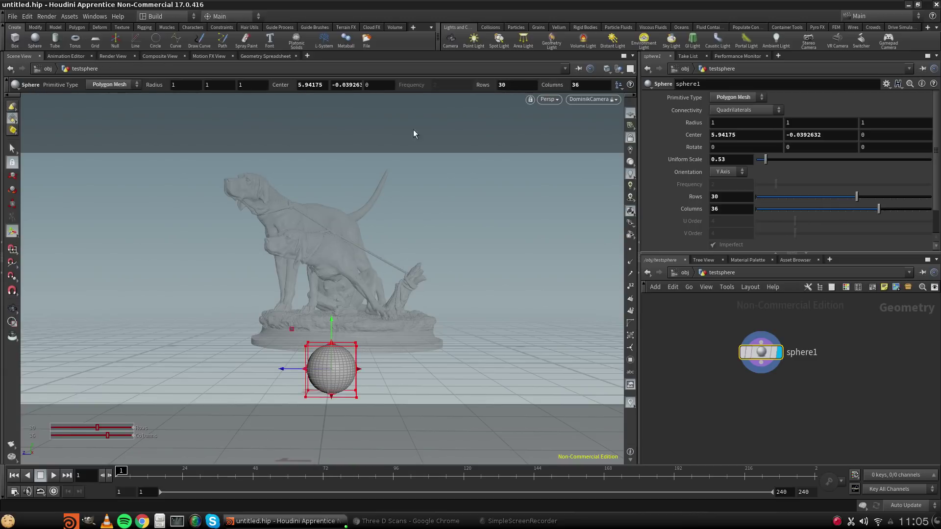
Return to the object level, start a render in the Render View, and show the out network.
click(682, 274)
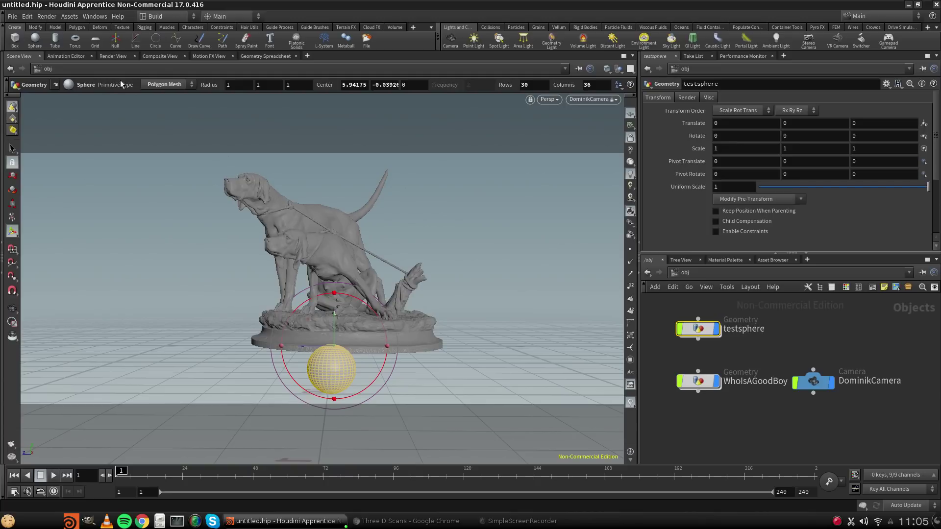
click(108, 57)
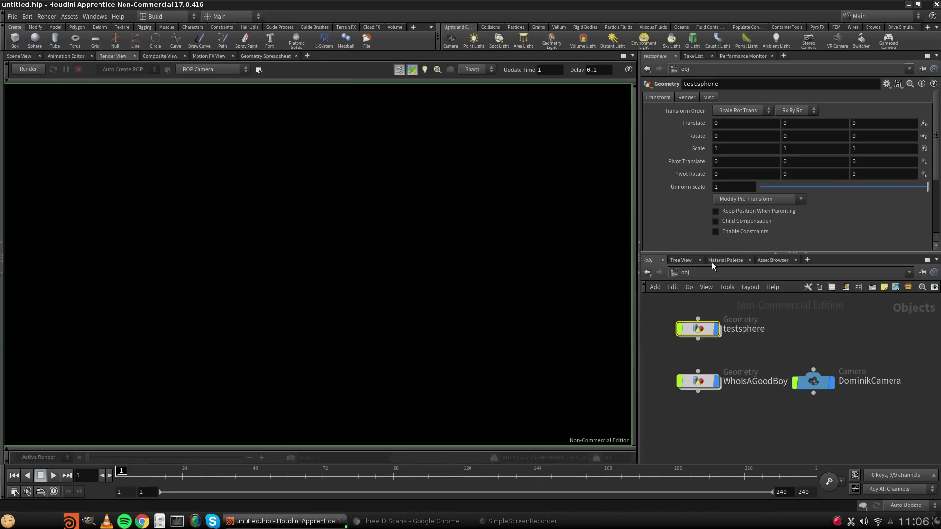
click(699, 278)
click(734, 333)
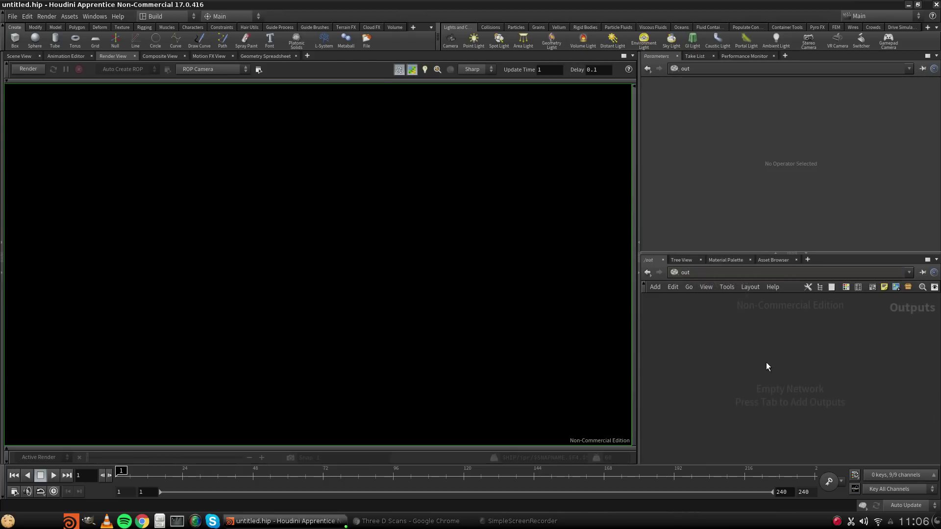
click(684, 275)
click(694, 331)
click(23, 69)
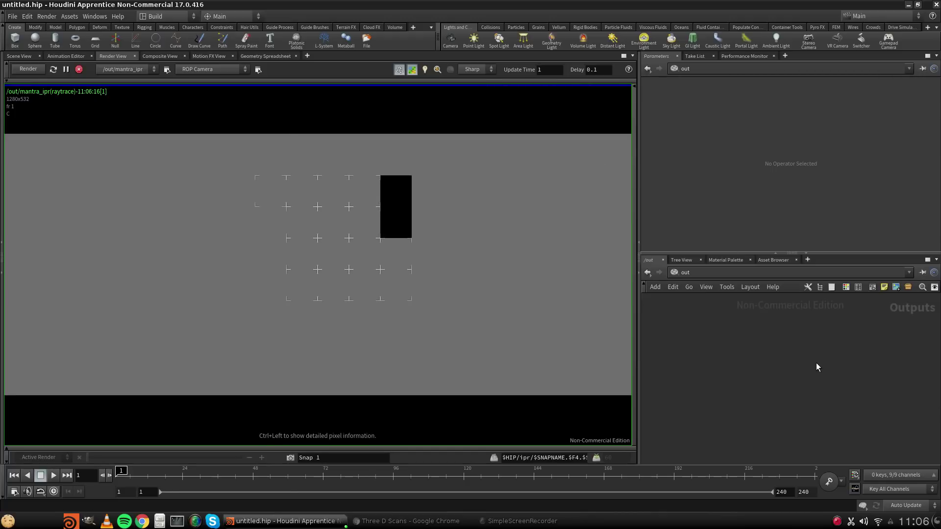
Select the mantra_ipr node in the out network and enlarge the area showing its parameters.
middle_drag(807, 366, 742, 343)
scroll(740, 372, up, 7)
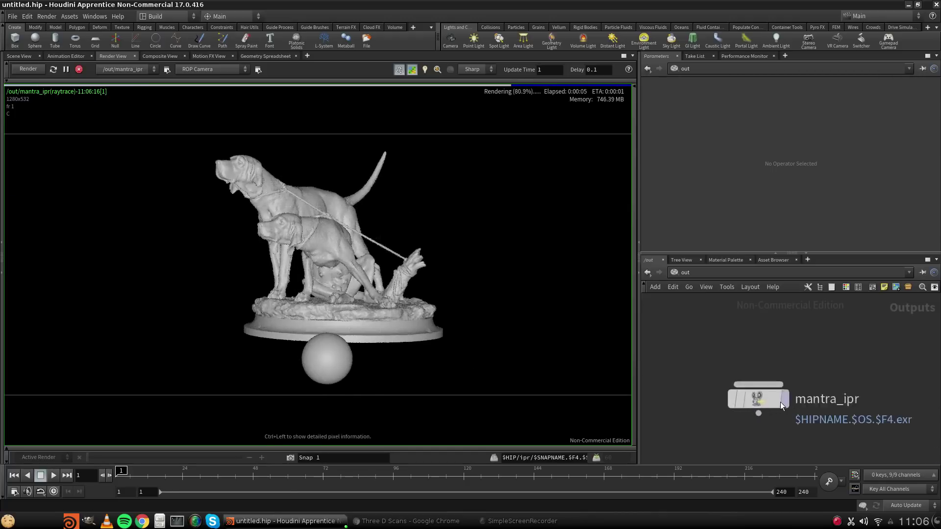
middle_drag(792, 373, 803, 362)
mouse_move(760, 390)
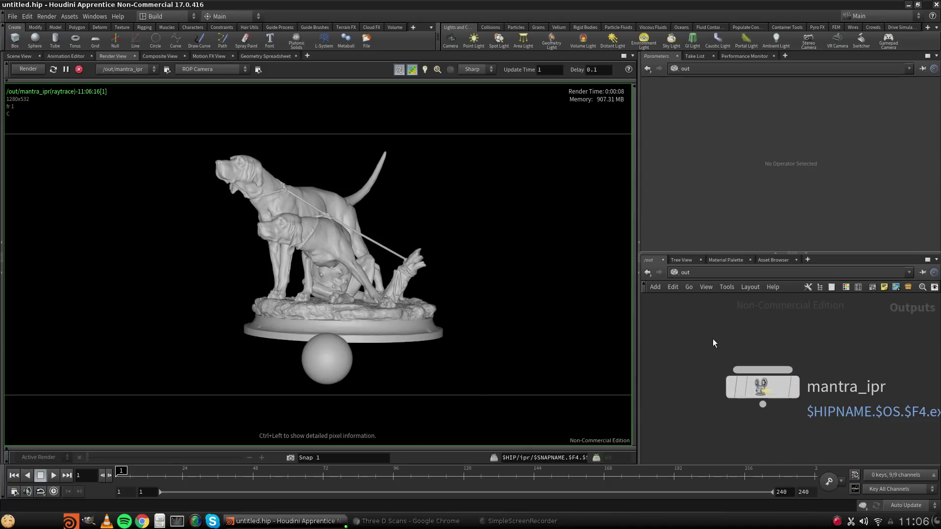
click(761, 390)
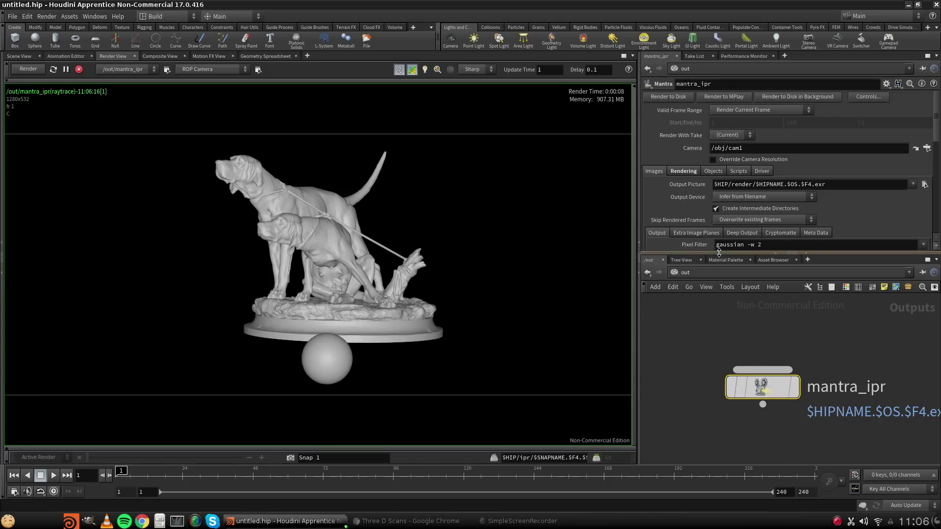
drag(720, 252, 724, 343)
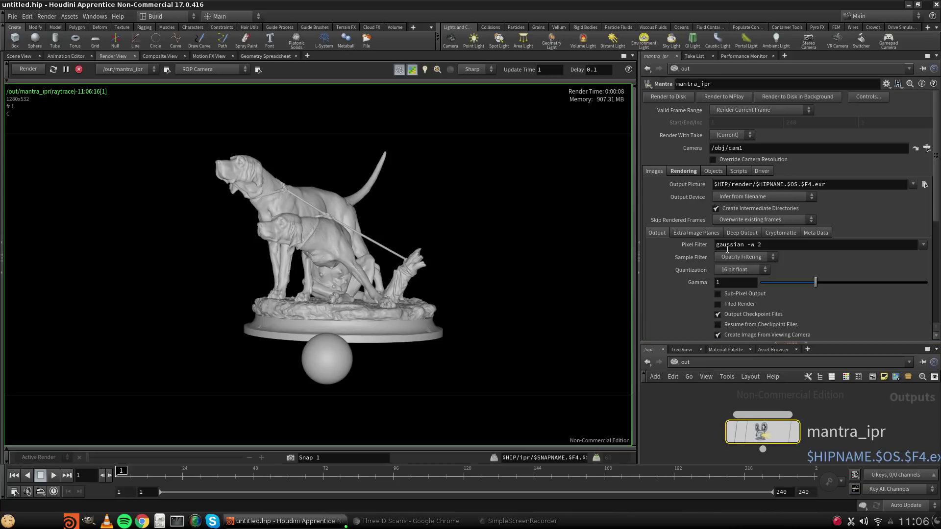
Set the mantra_ipr rendering engine to Physically Based Rendering.
click(679, 172)
click(655, 172)
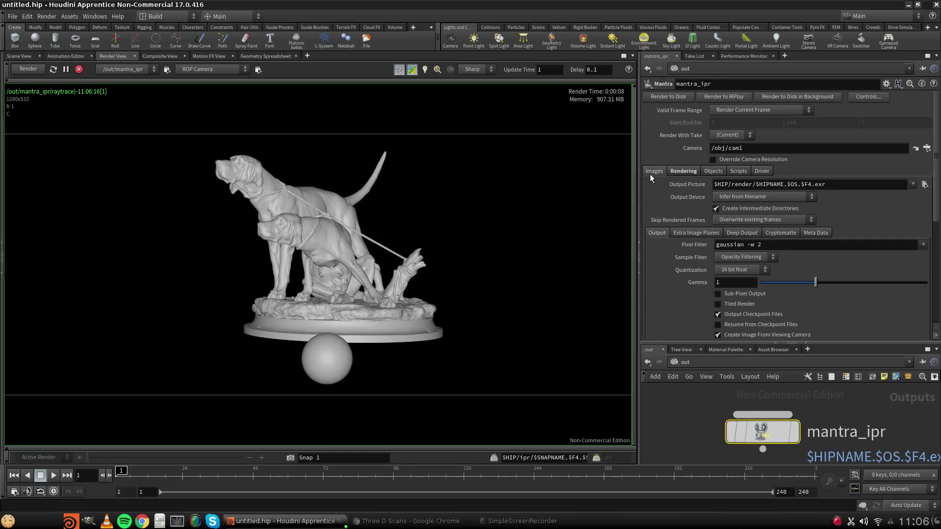
click(691, 173)
click(770, 187)
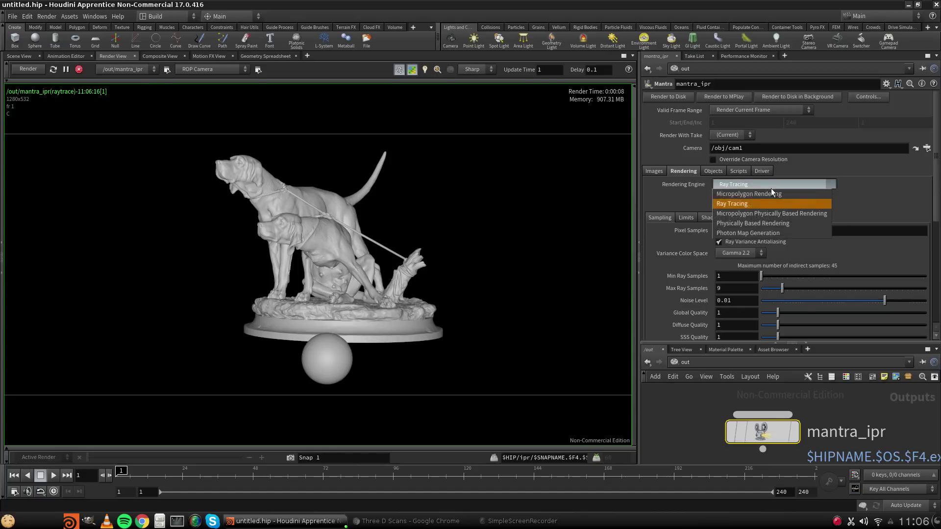
click(780, 223)
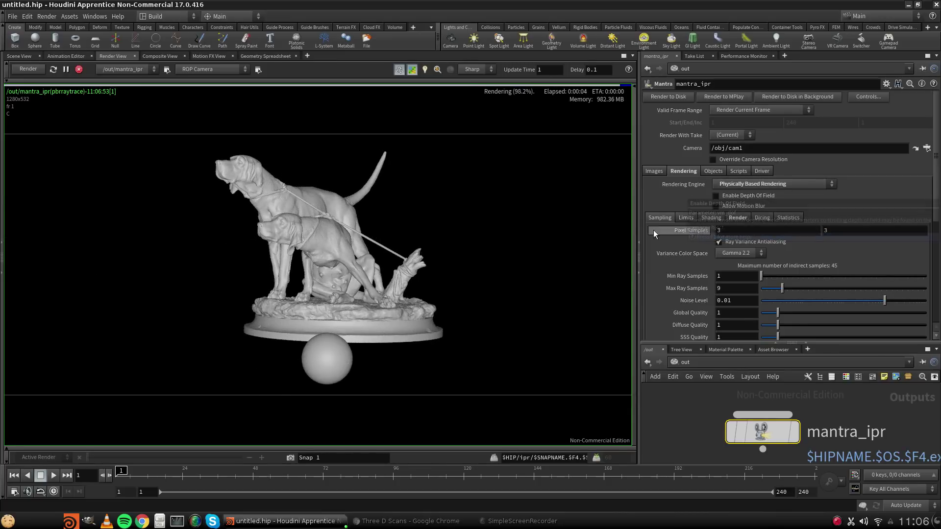
Examine the Sampling settings of mantra_ipr, including pixel samples, ray samples, noise level and quality values.
scroll(675, 231, down, 4)
scroll(678, 242, down, 2)
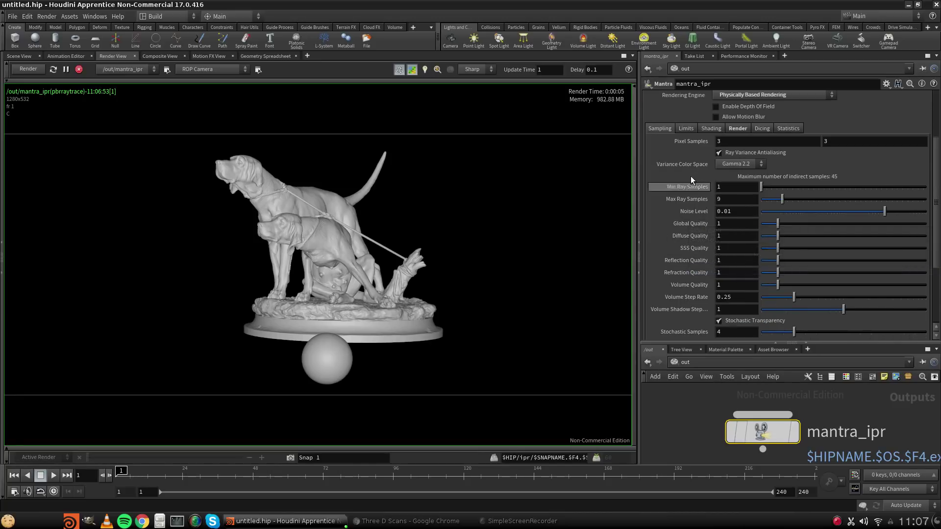
mouse_move(694, 236)
scroll(696, 189, up, 3)
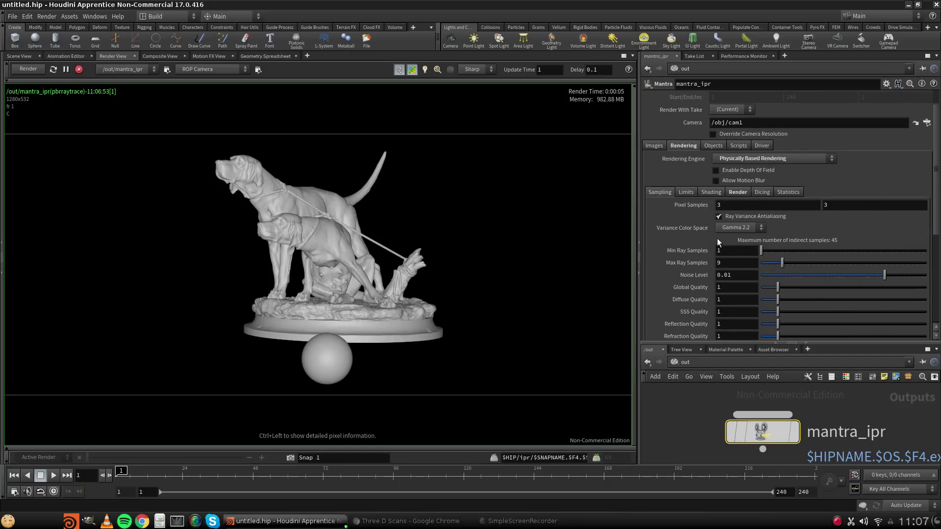
scroll(689, 251, up, 2)
scroll(694, 228, down, 3)
scroll(676, 215, up, 3)
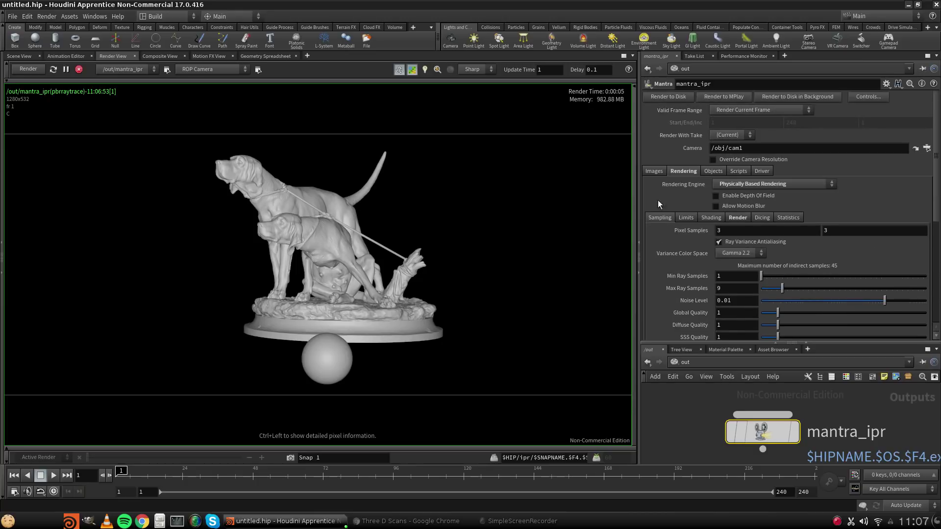
Enable Depth Of Field on mantra_ipr and return to the object-level network and scene view.
click(716, 196)
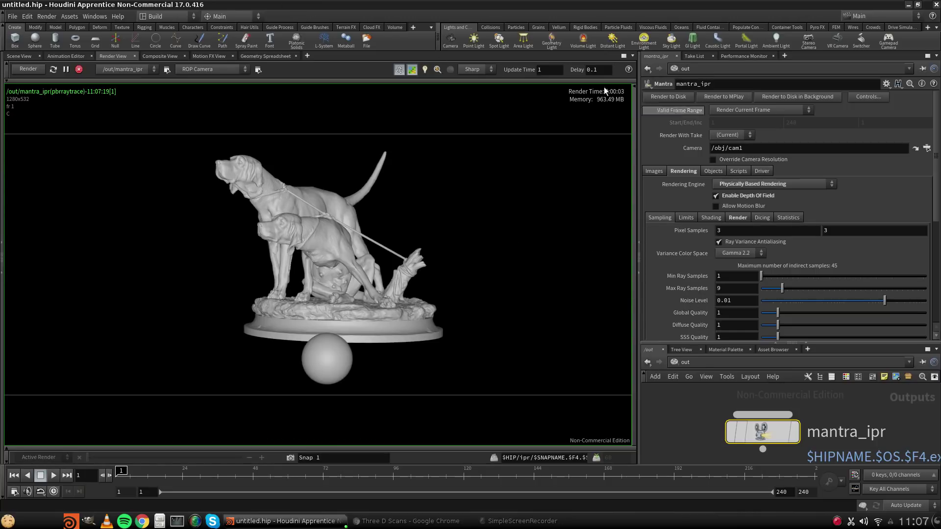
click(19, 56)
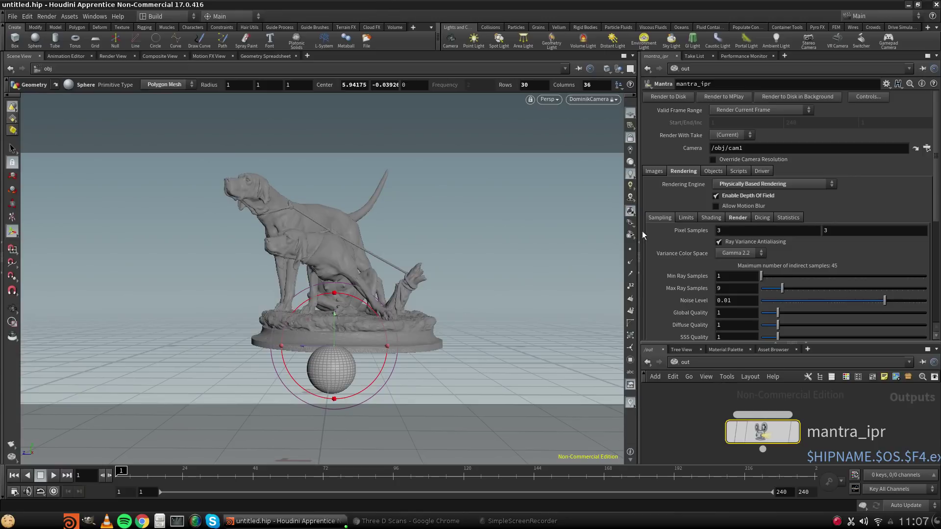
click(692, 418)
click(683, 364)
click(701, 410)
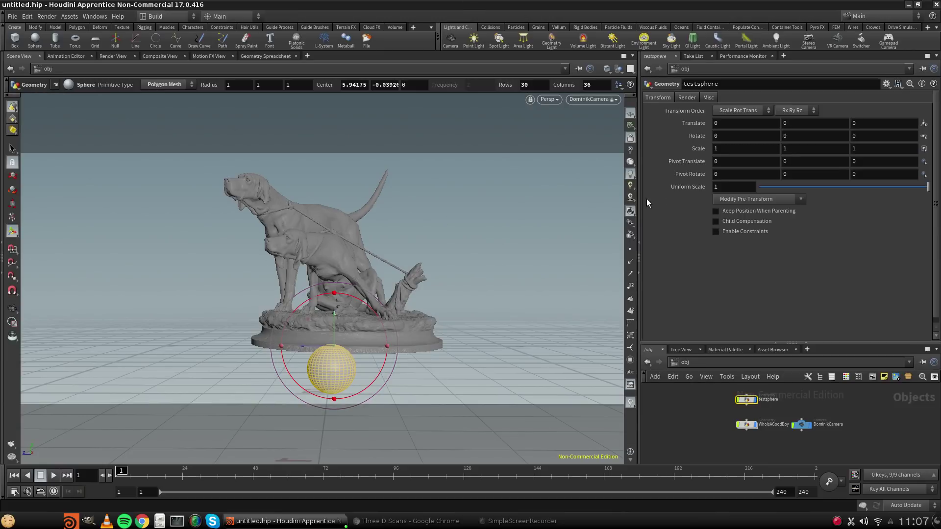
Leave the DominikCamera view for a free perspective and select the DominikCamera node to show its focus handles beside the statue.
click(630, 141)
alt+right_drag(437, 260, 408, 299)
alt+drag(400, 347, 462, 378)
alt+middle_drag(462, 378, 308, 320)
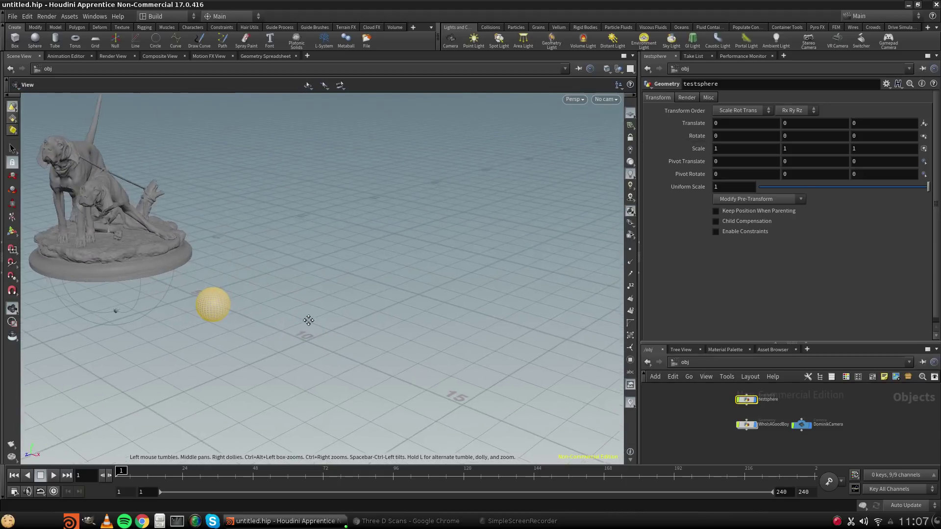
alt+right_drag(308, 320, 431, 345)
alt+middle_drag(430, 345, 382, 327)
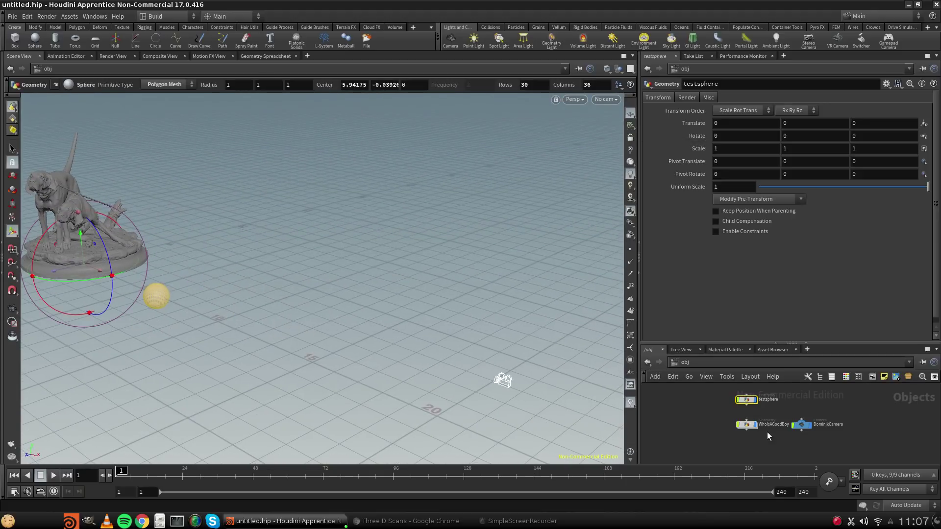
scroll(767, 433, up, 3)
drag(809, 402, 872, 460)
alt+middle_drag(387, 334, 525, 369)
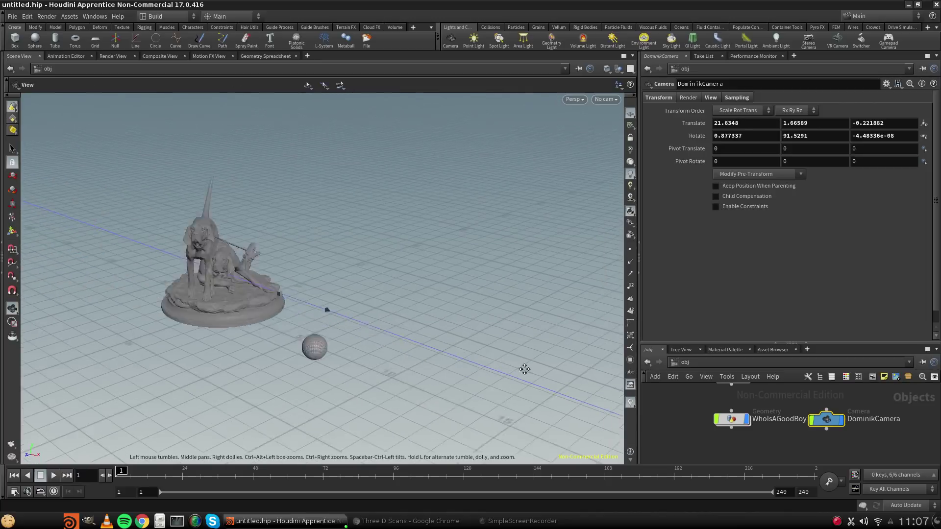
alt+drag(524, 369, 299, 319)
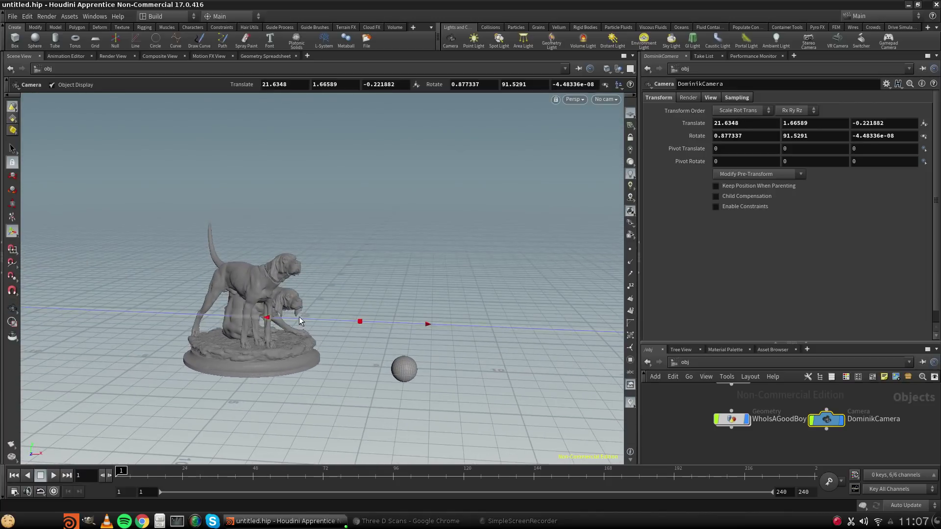
Move DominikCamera's focus handle back to the dog statue and narrow the in-focus range around it.
drag(358, 321, 268, 331)
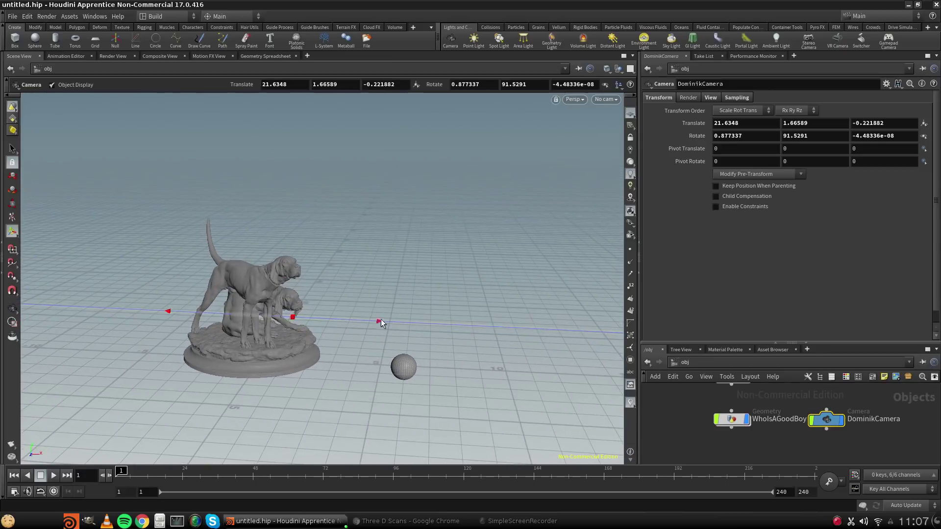
drag(380, 322, 323, 321)
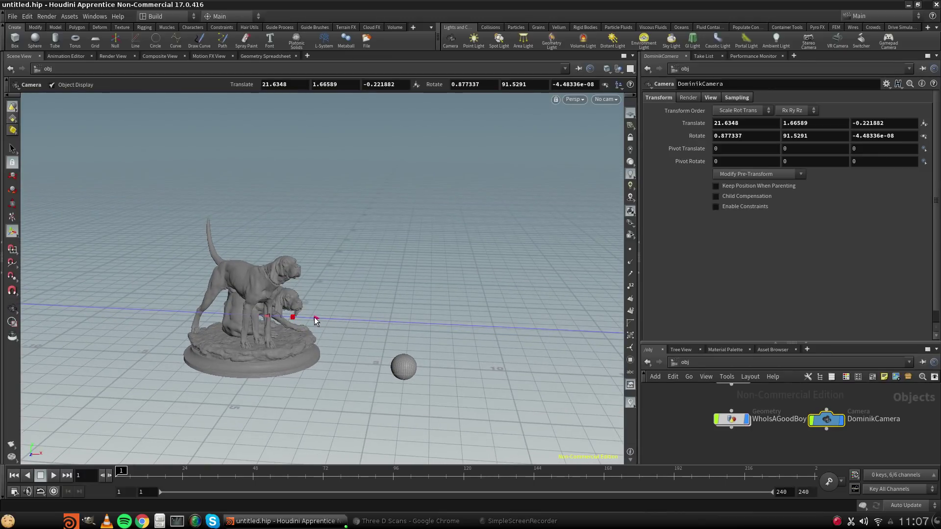
key(Escape)
alt+drag(293, 314, 336, 313)
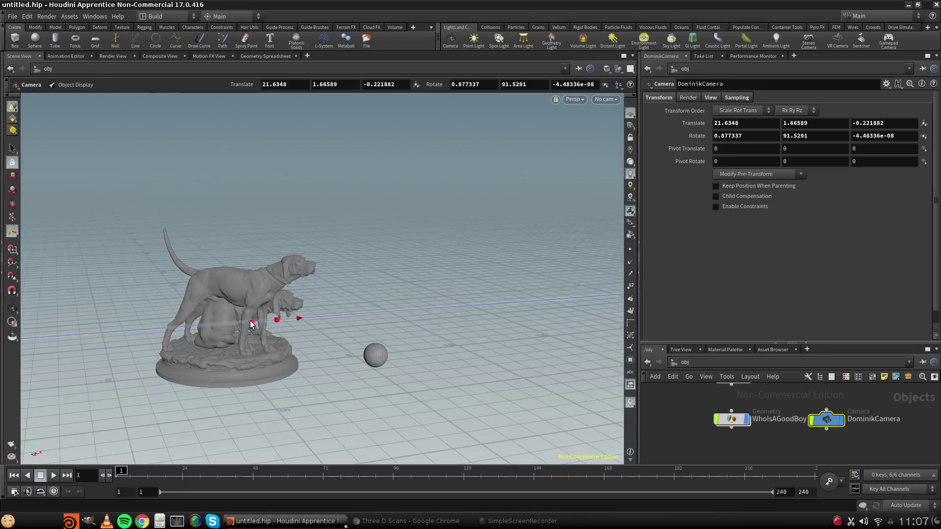
alt+drag(272, 305, 245, 290)
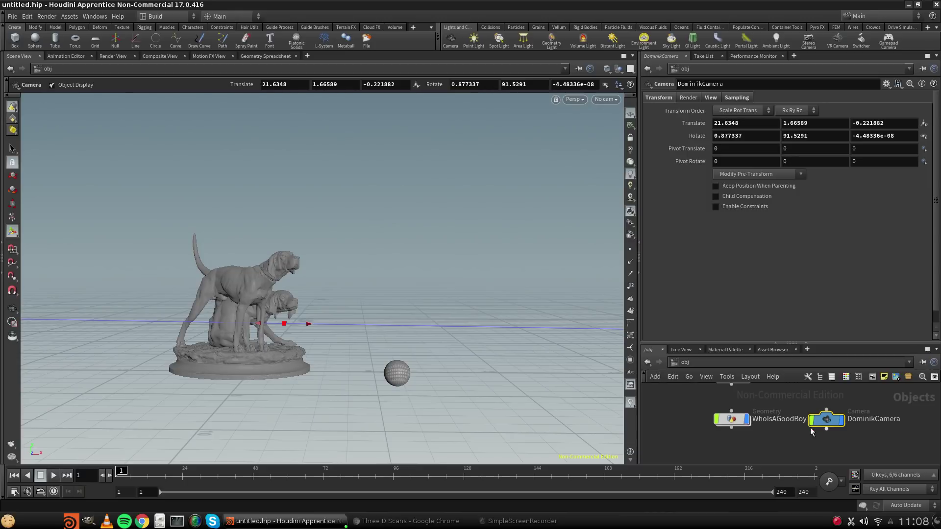
Move testsphere away from the statue to an X translation of about 3.97, and look through DominikCamera again.
scroll(762, 421, up, 3)
middle_drag(763, 420, 756, 461)
scroll(735, 413, down, 4)
click(723, 407)
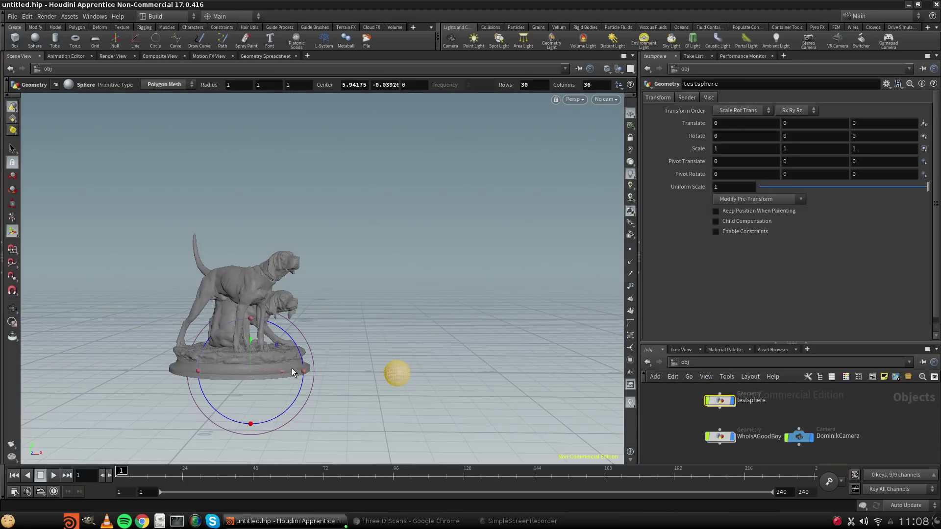
drag(277, 370, 375, 379)
click(609, 100)
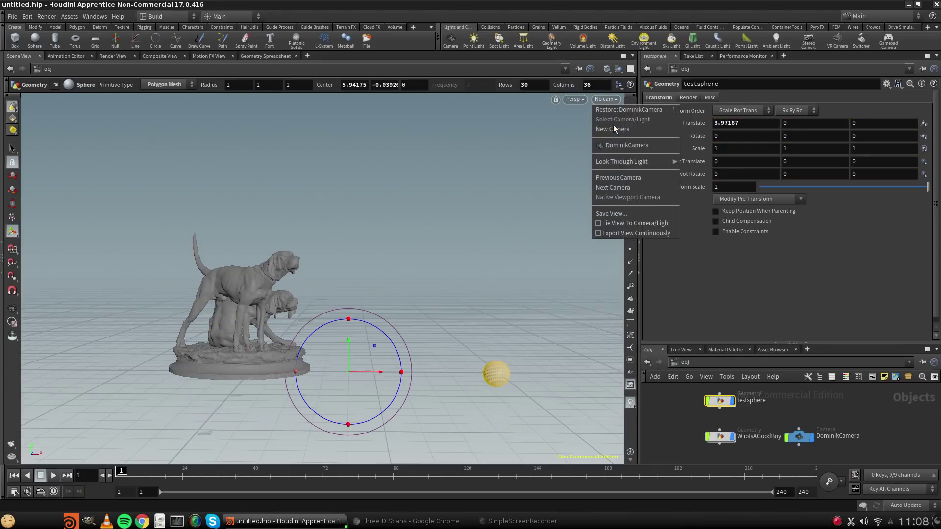
click(619, 145)
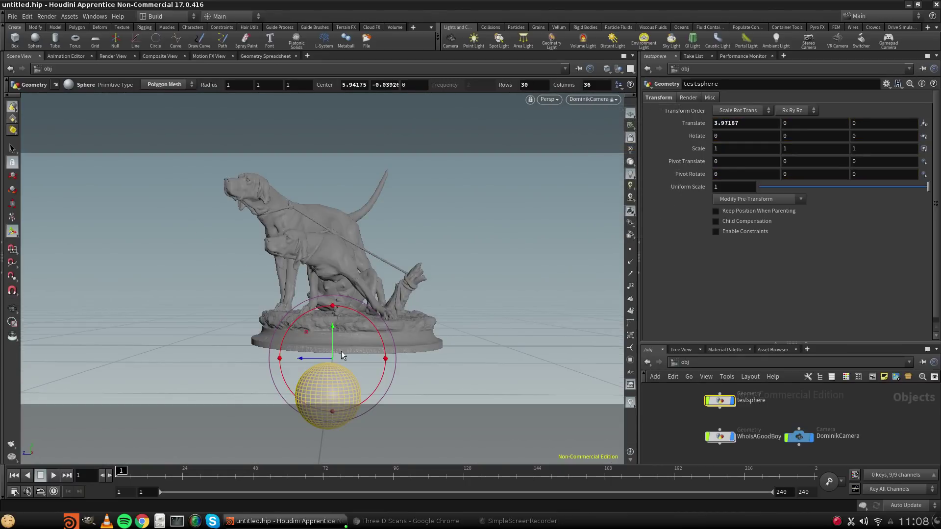
Re-render the image to check the blur on the test sphere, and return to the scene view.
click(111, 56)
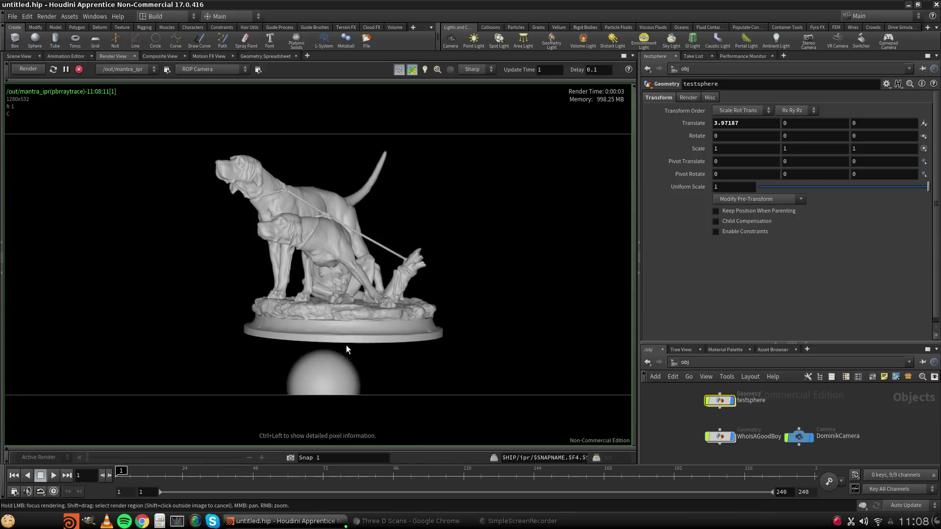
click(53, 69)
click(12, 57)
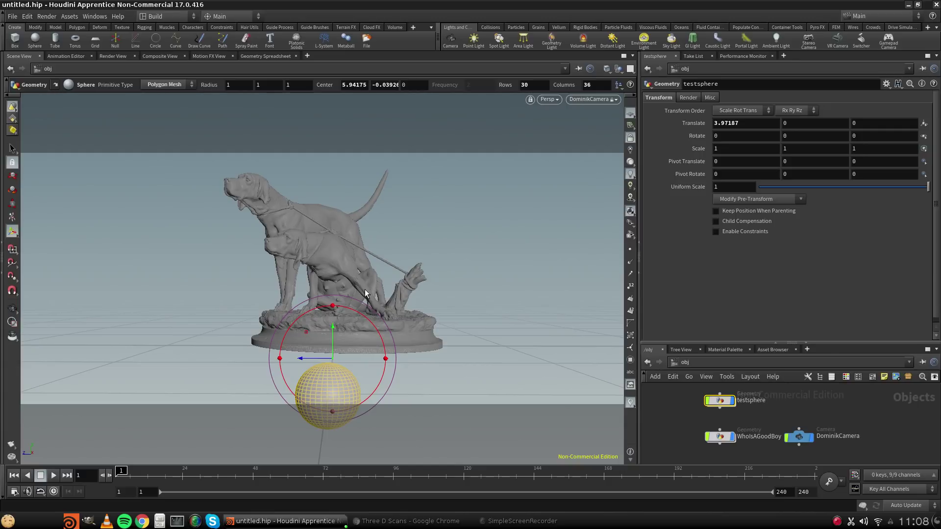
click(546, 522)
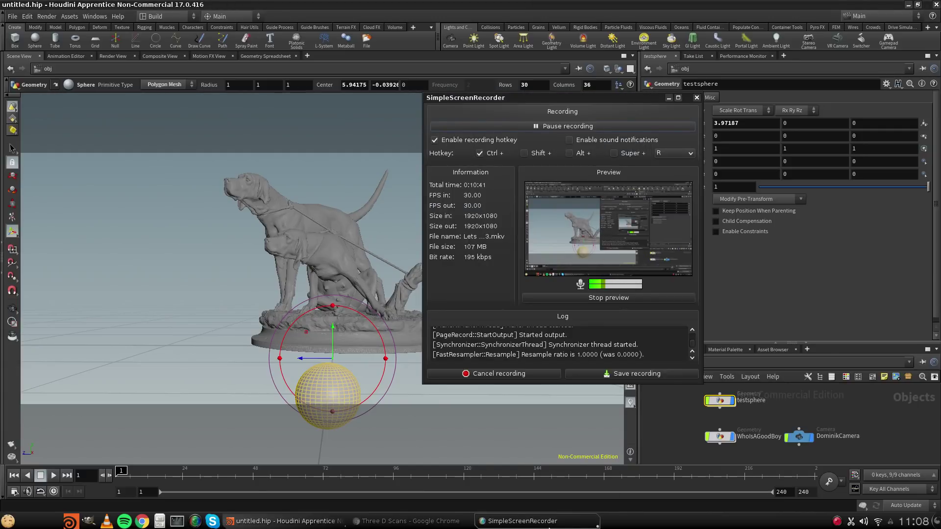
click(547, 522)
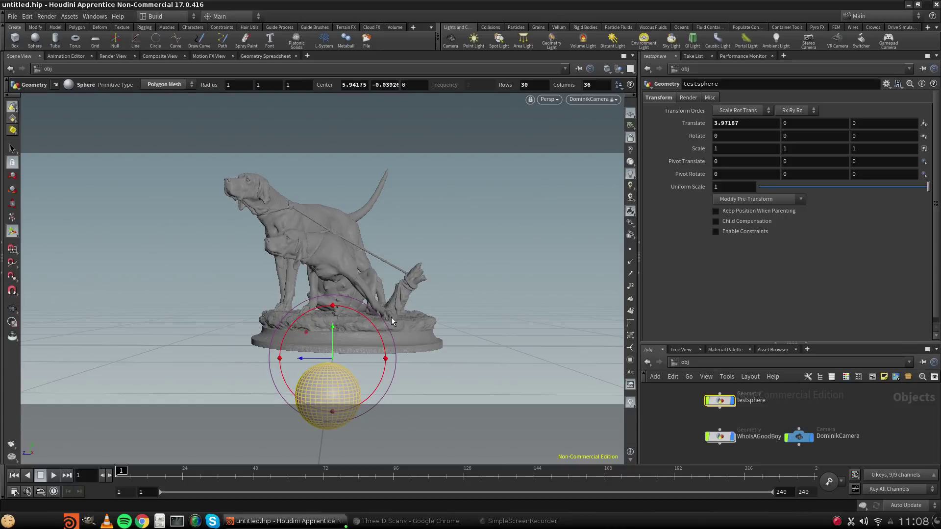
Open the WhoIsAGoodBoy geometry network, enlarge the network area and frame its nodes.
double_click(720, 436)
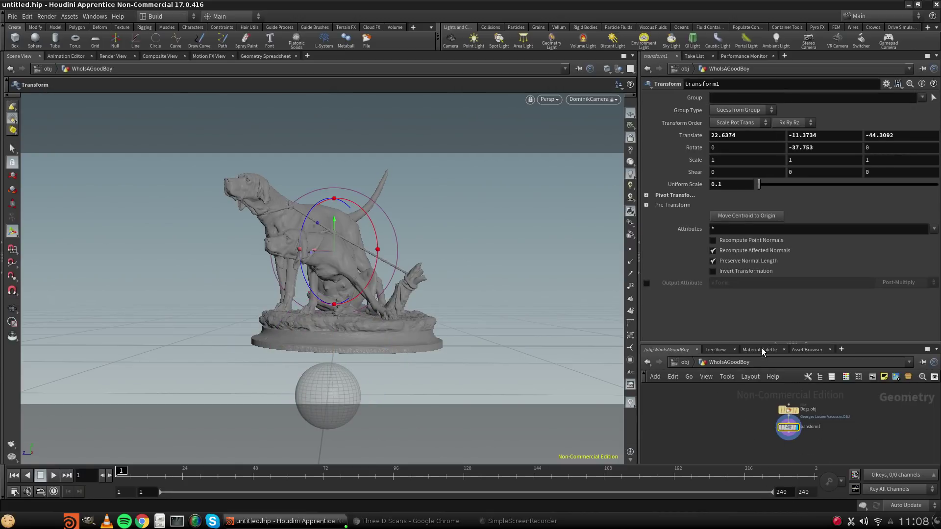
drag(765, 342, 763, 277)
key(h)
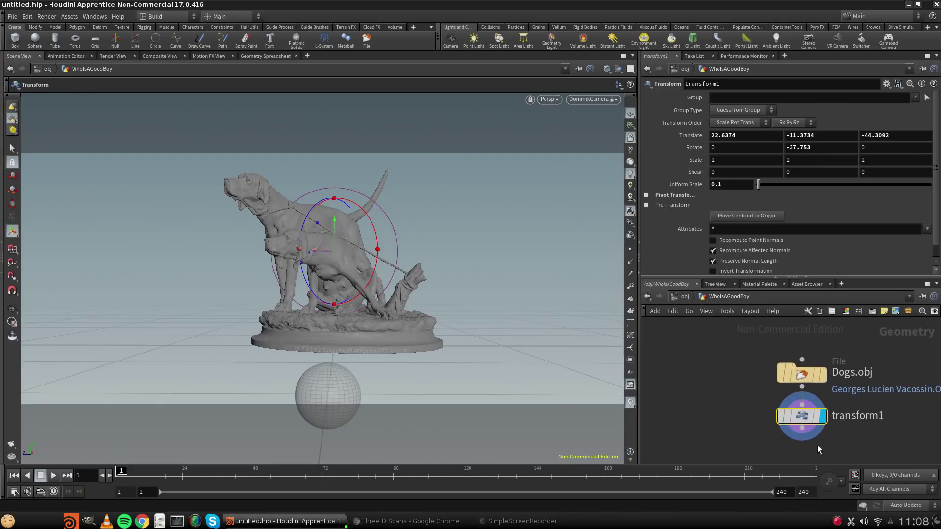
Rotate the dog statue slightly about X with transform1, to about -0.47 degrees.
click(13, 190)
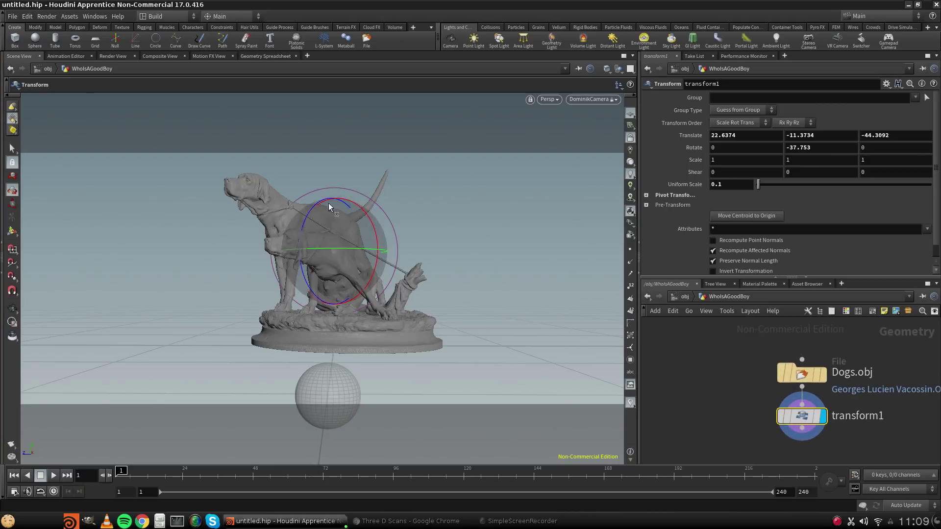
drag(369, 222, 378, 235)
Add a PolyReduce node below transform1 and wire transform1 into its first input.
key(Tab)
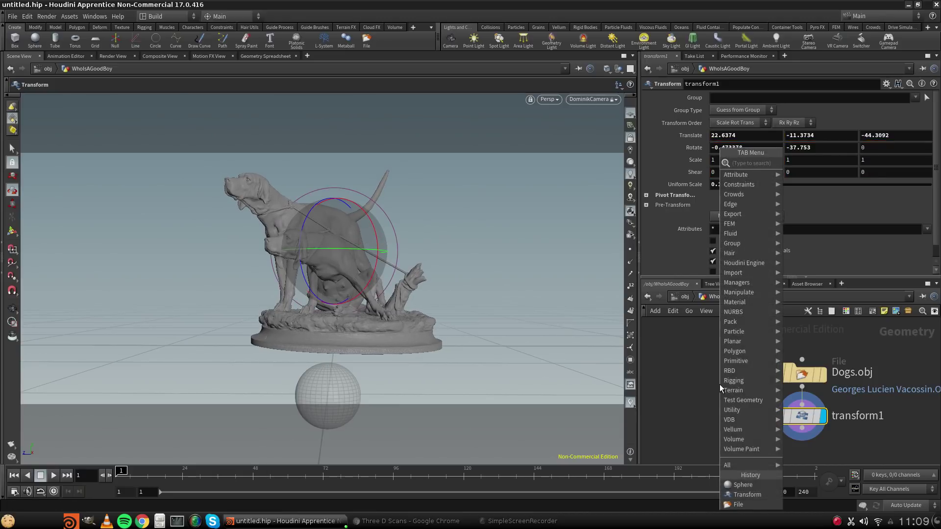
text(red)
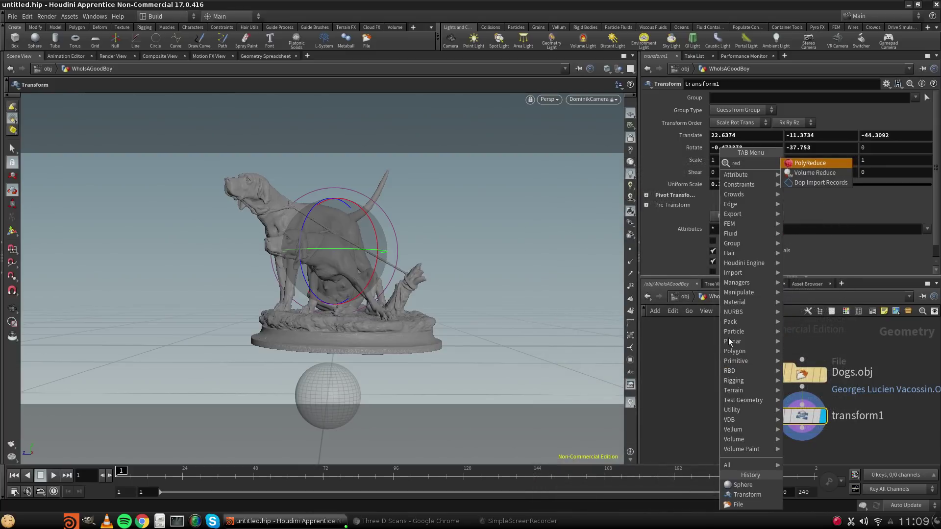
click(809, 165)
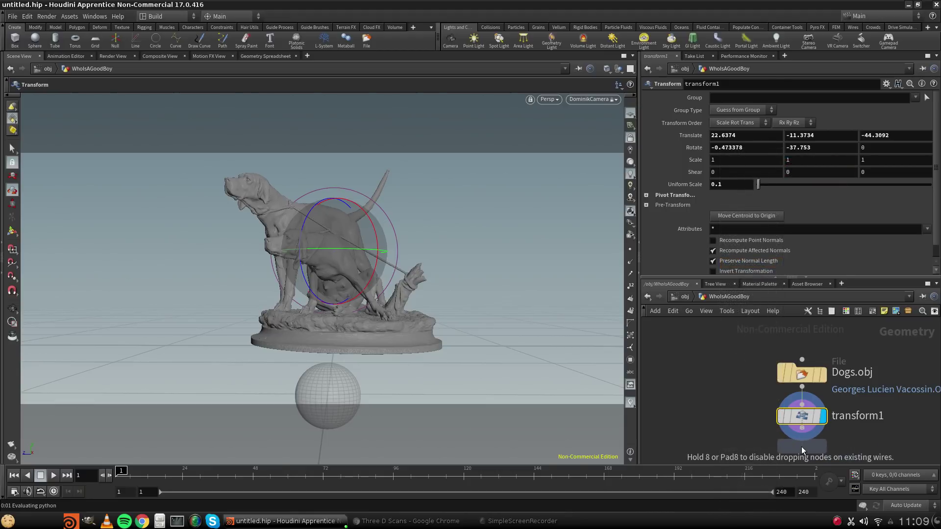
click(801, 446)
click(802, 436)
click(802, 438)
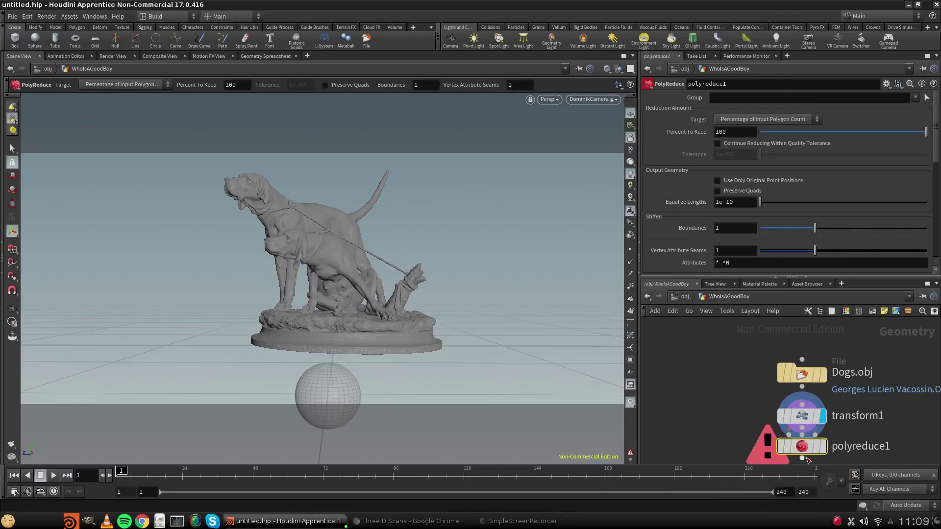
middle_drag(861, 411, 858, 369)
drag(806, 406, 764, 431)
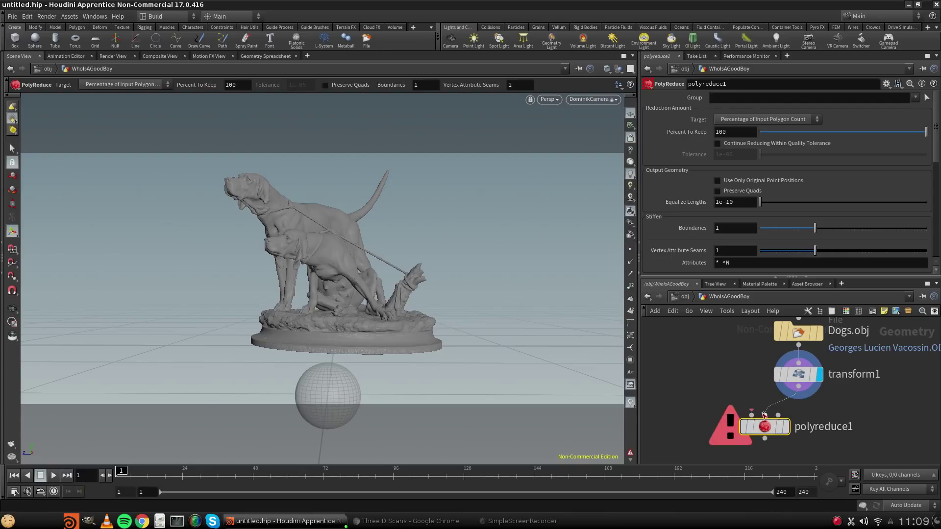
click(777, 415)
mouse_move(800, 390)
mouse_down()
mouse_move(751, 421)
mouse_move(733, 402)
mouse_move(796, 390)
mouse_up()
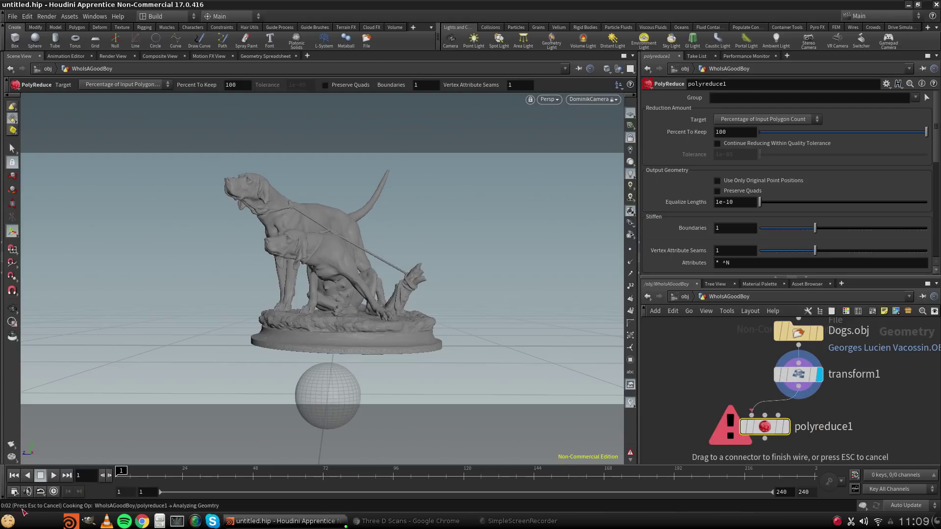
Set the scene's update mode to Manual and delete the polyreduce1 node.
click(907, 506)
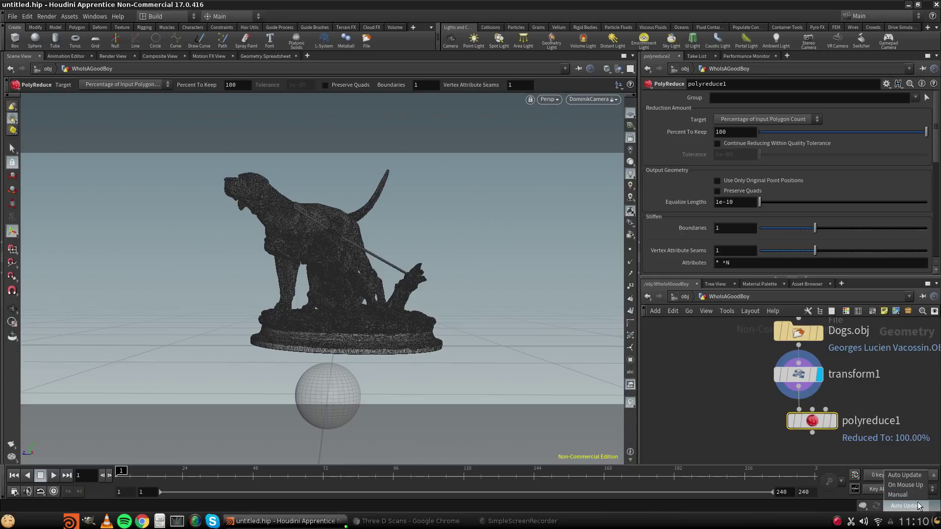
click(898, 494)
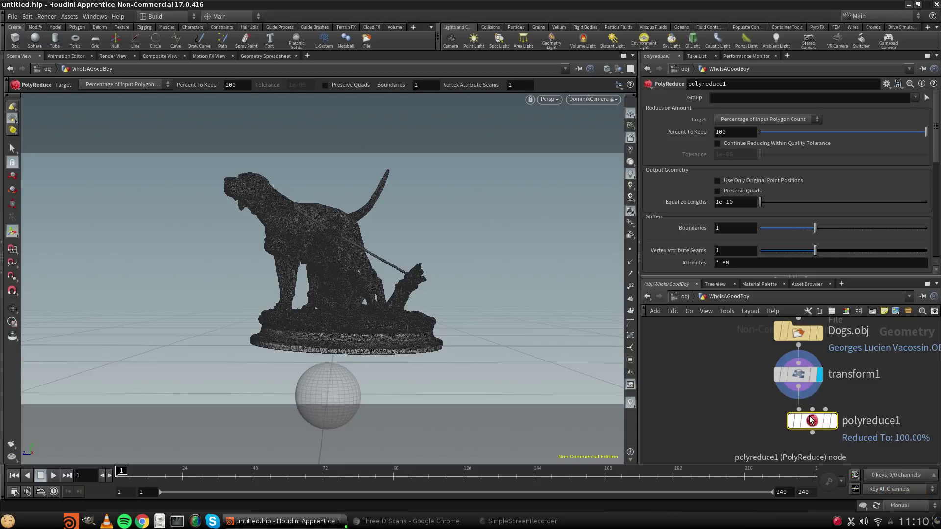
key(Delete)
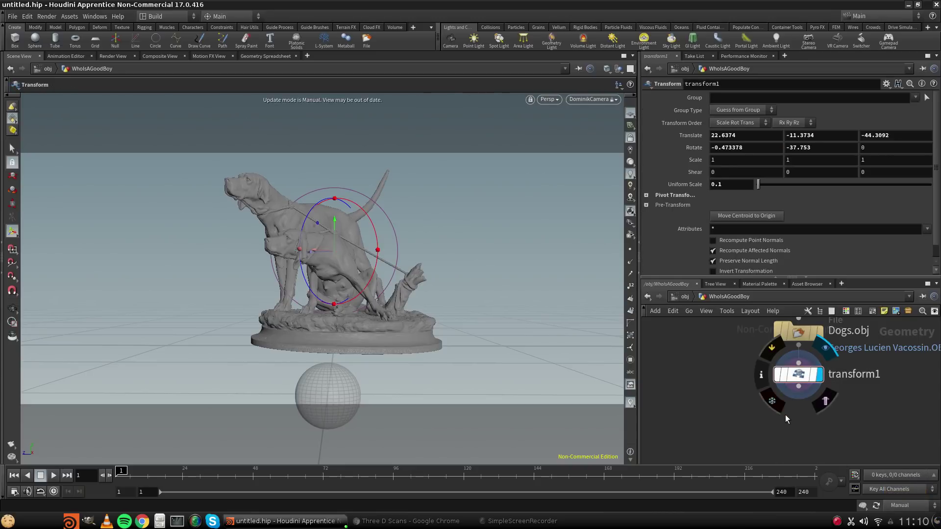
Add a fresh PolyReduce node directly below transform1, with transform1 feeding its first input.
key(Tab)
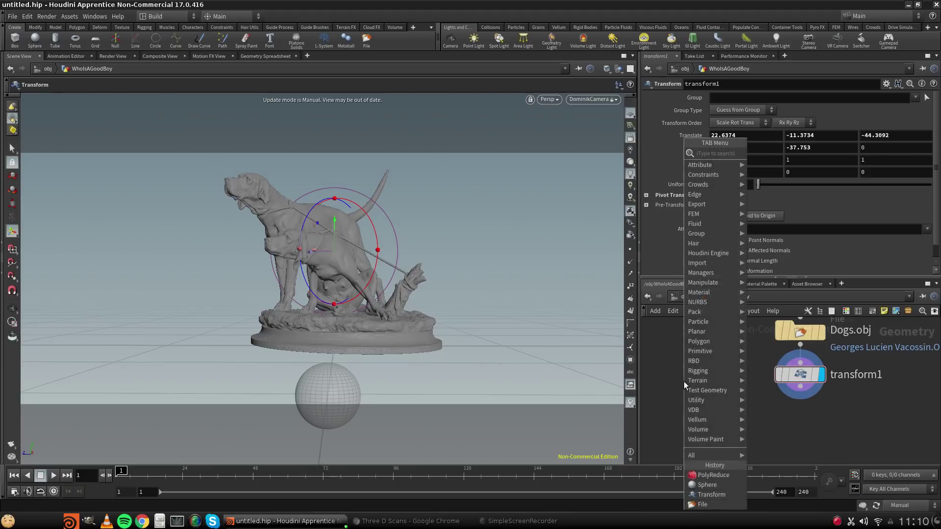
text(pol)
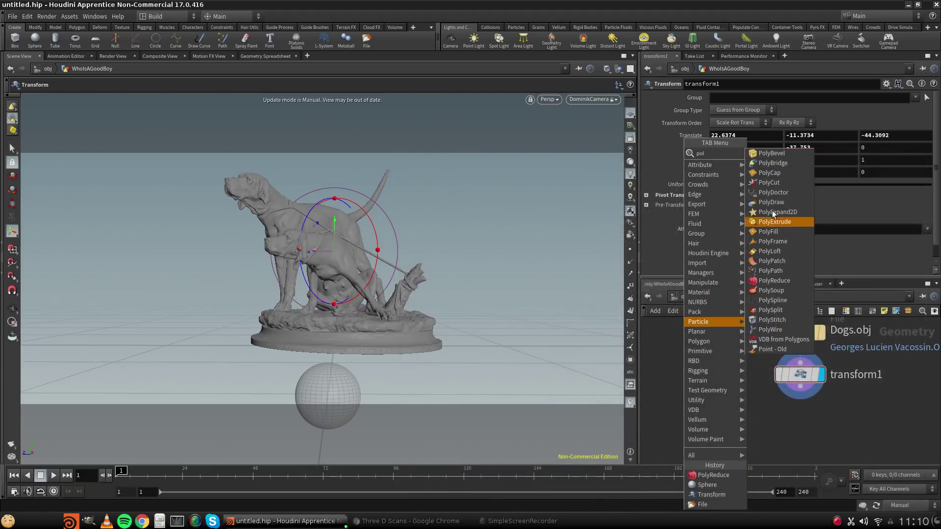
click(775, 280)
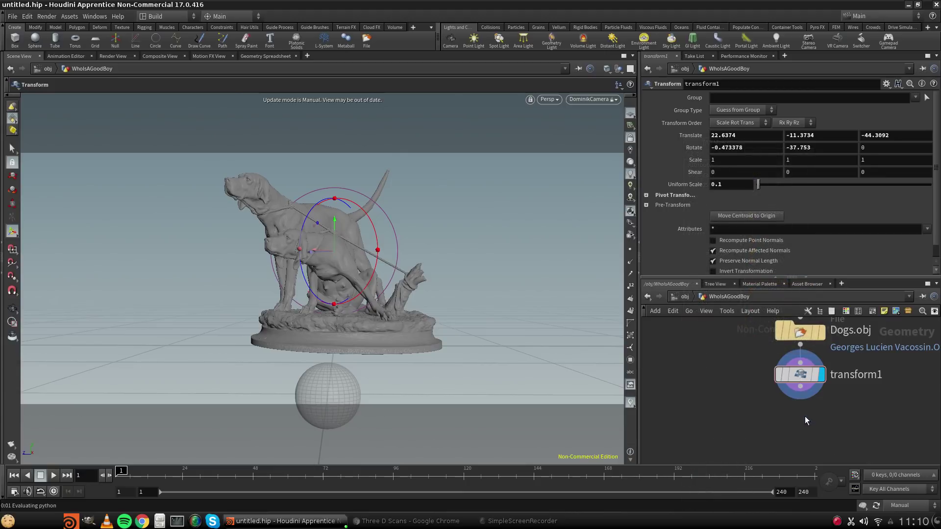
click(801, 415)
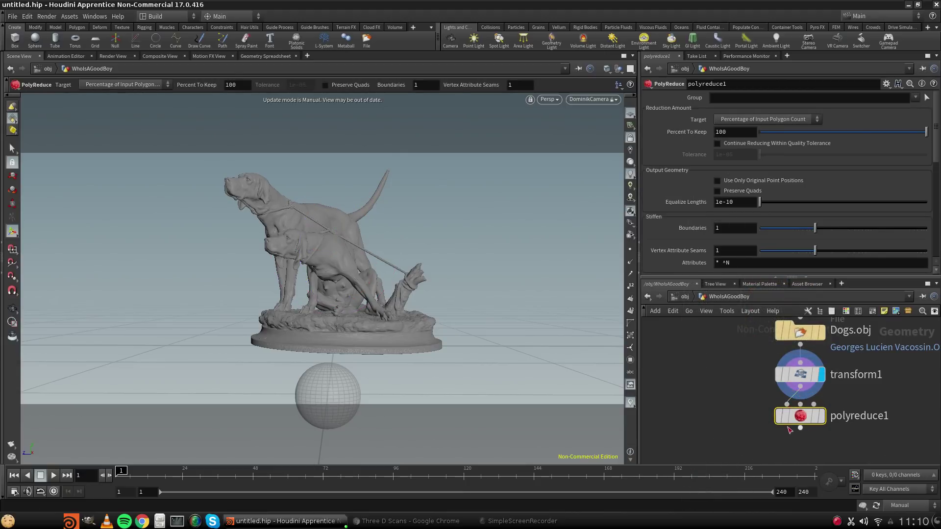
mouse_move(798, 424)
drag(797, 424, 797, 430)
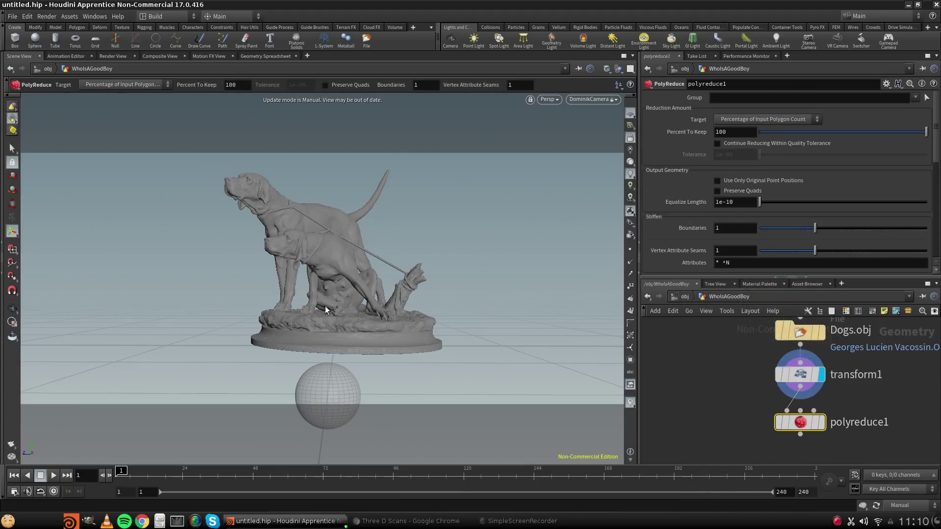
Update the scene manually and set polyreduce1's reduction target to Output Point Count.
click(877, 508)
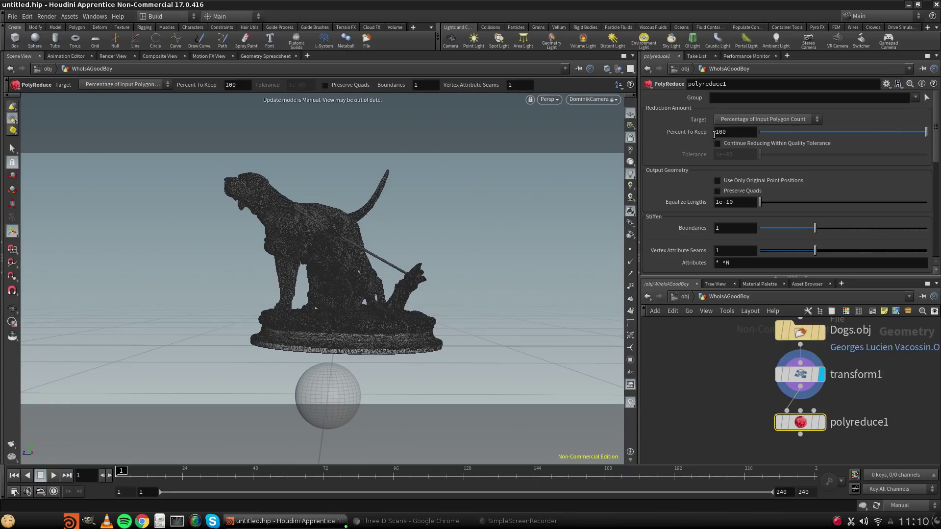
click(751, 120)
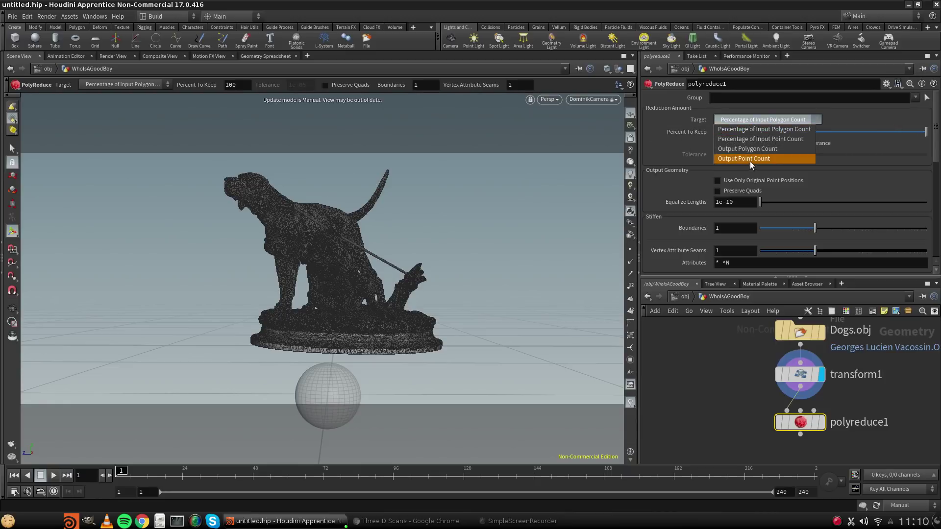
click(763, 139)
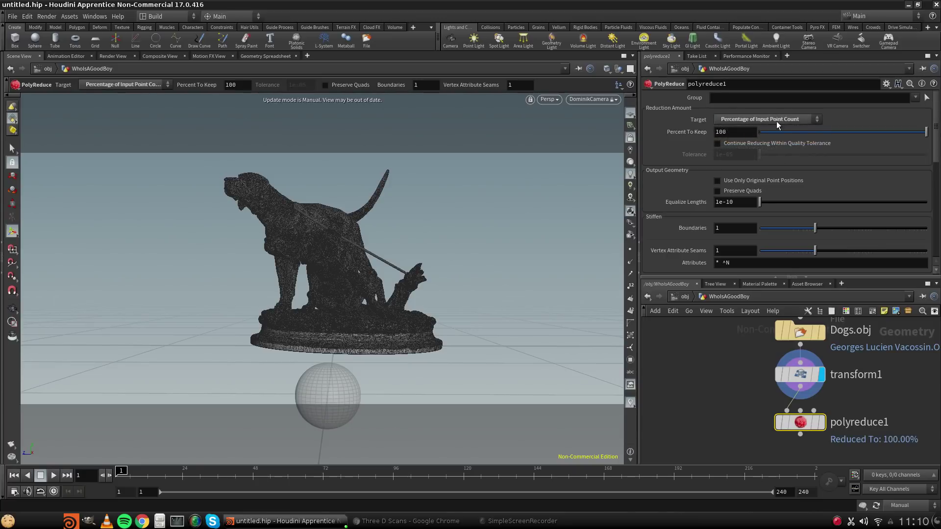
click(798, 121)
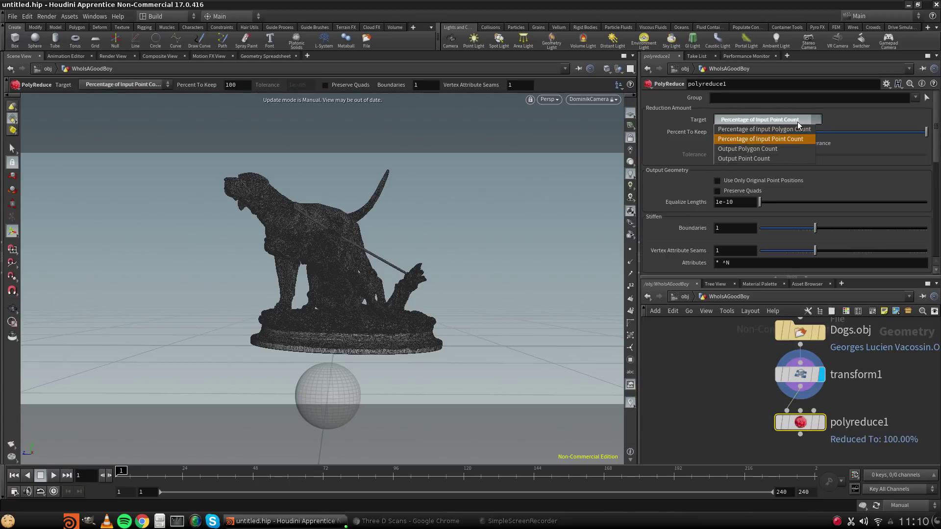
click(769, 150)
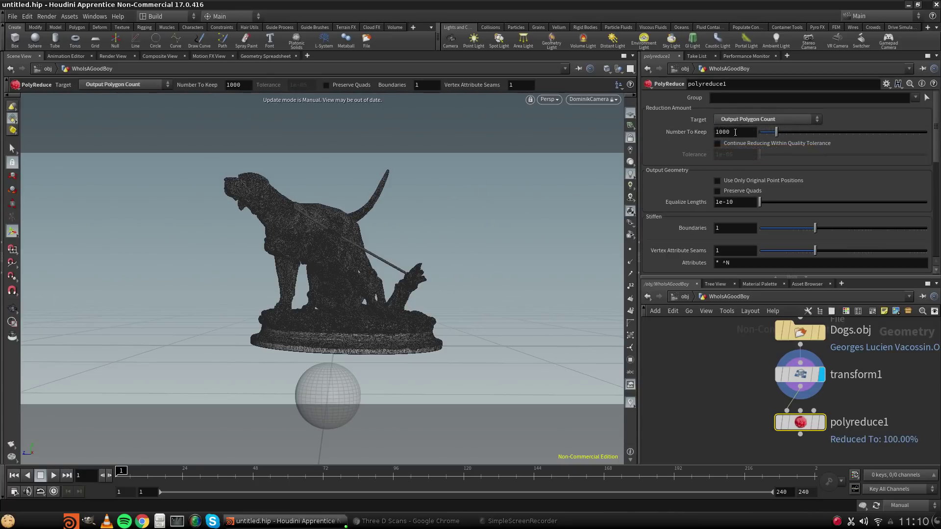
click(764, 119)
click(735, 149)
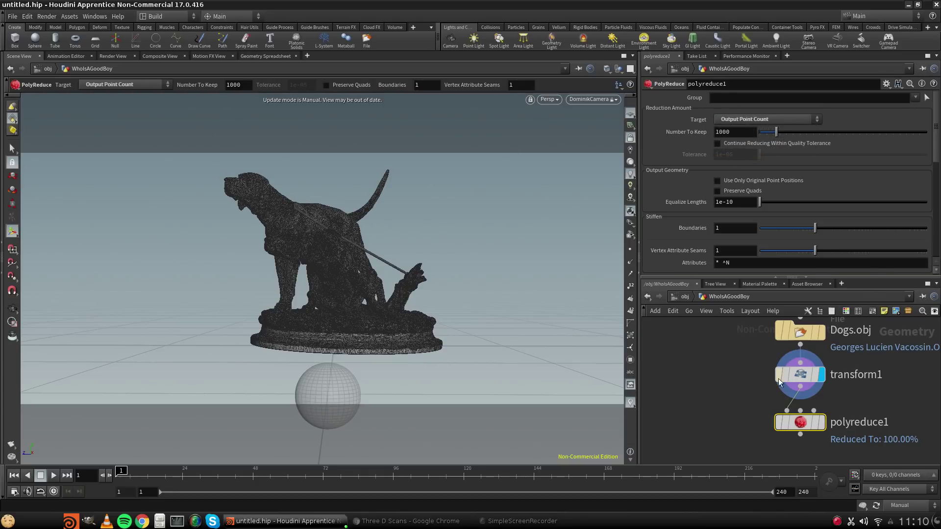
Check the geometry info of the Dogs.obj node and recook polyreduce1 with Number To Keep set to 100000.
mouse_move(798, 332)
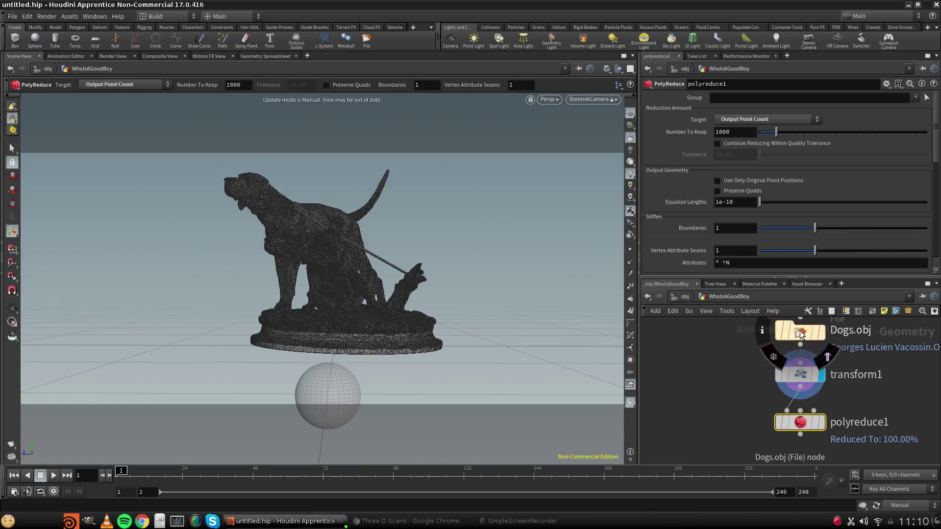
middle_click(800, 331)
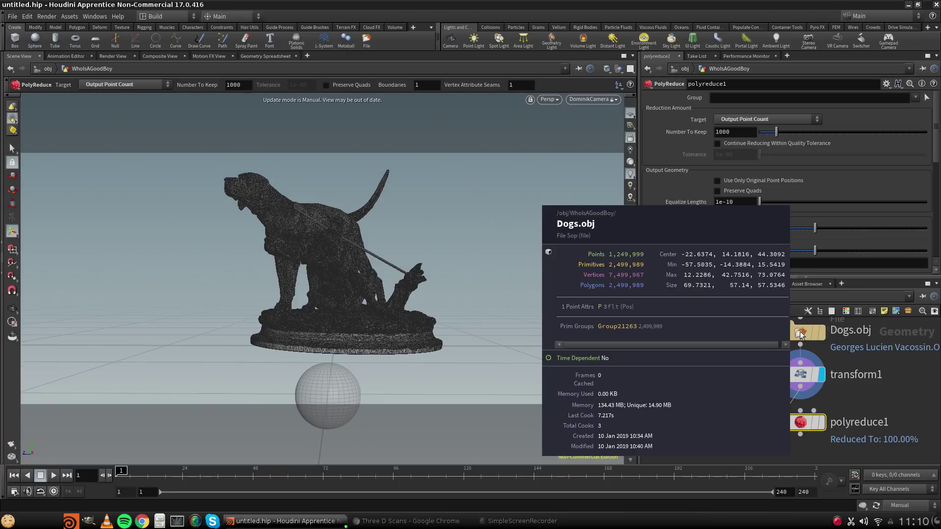
click(750, 132)
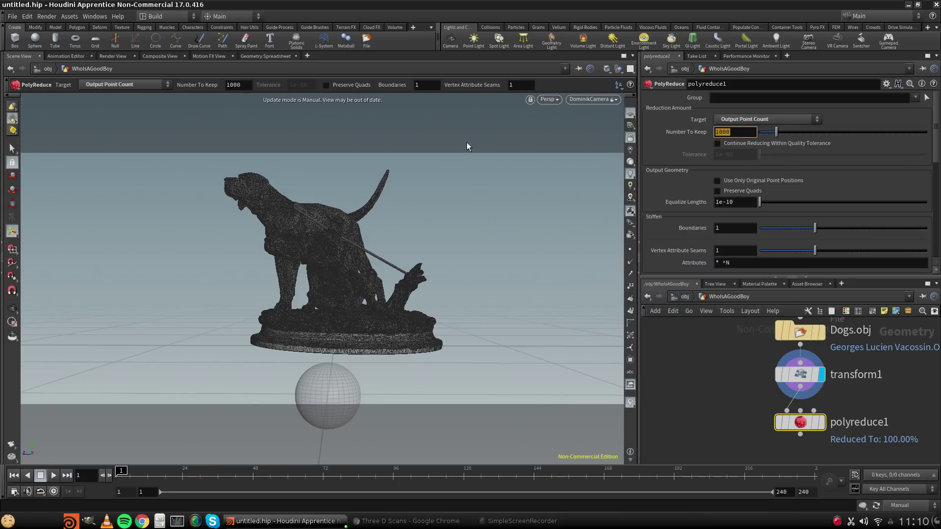
text(100000)
key(Return)
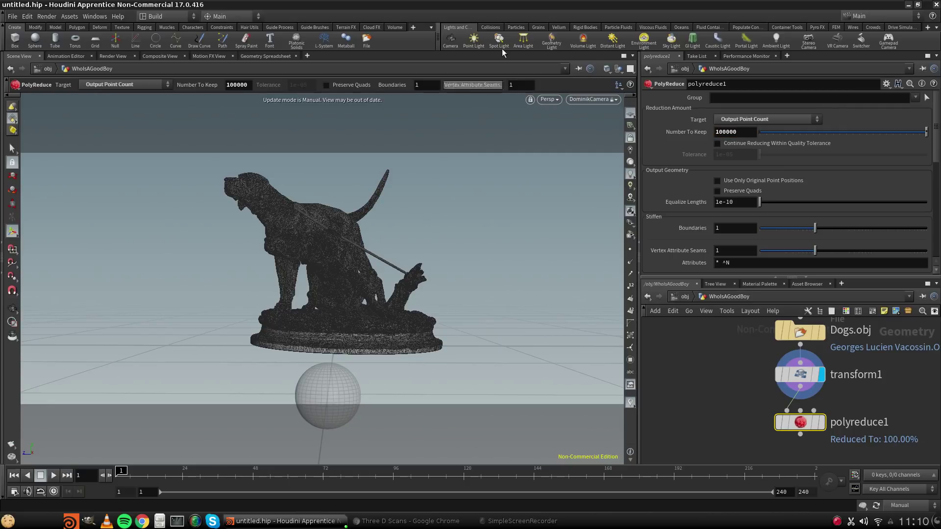
click(875, 505)
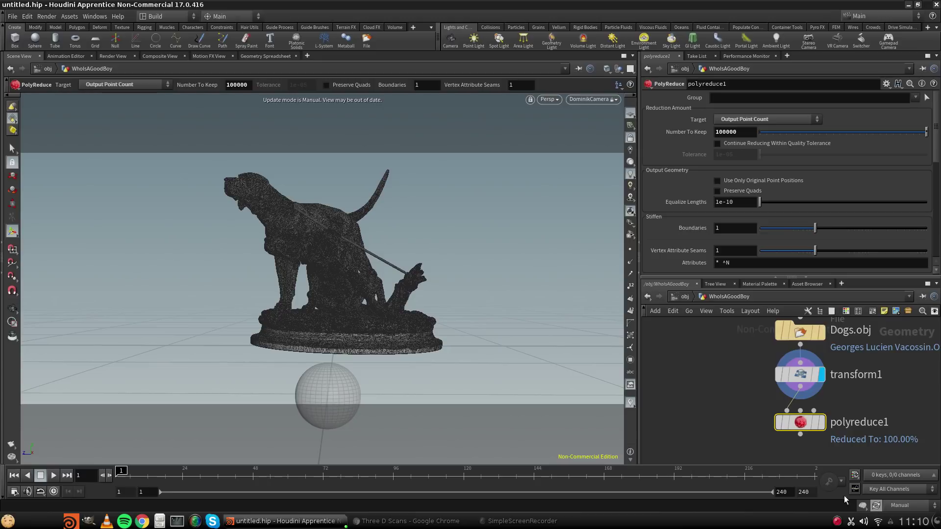
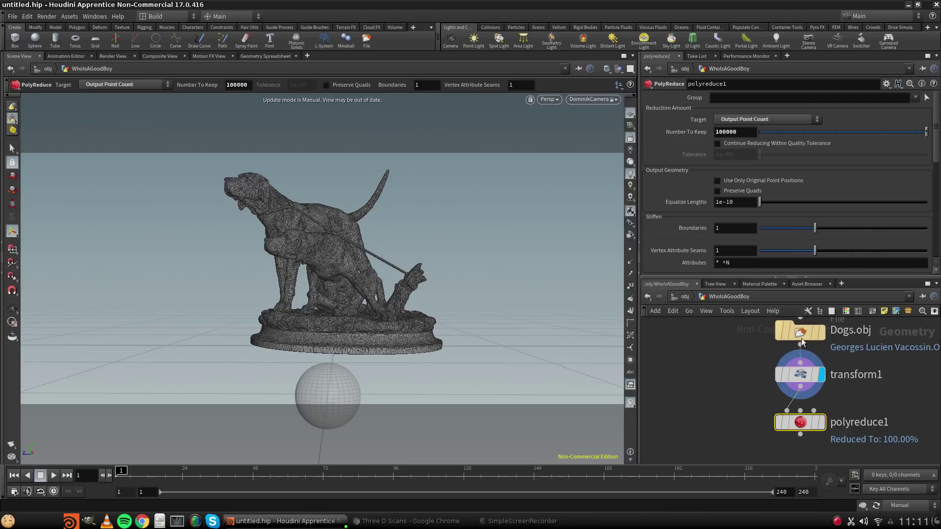
Display the polyreduce1 result and try rotating the statue about X upstream with transform1.
click(823, 423)
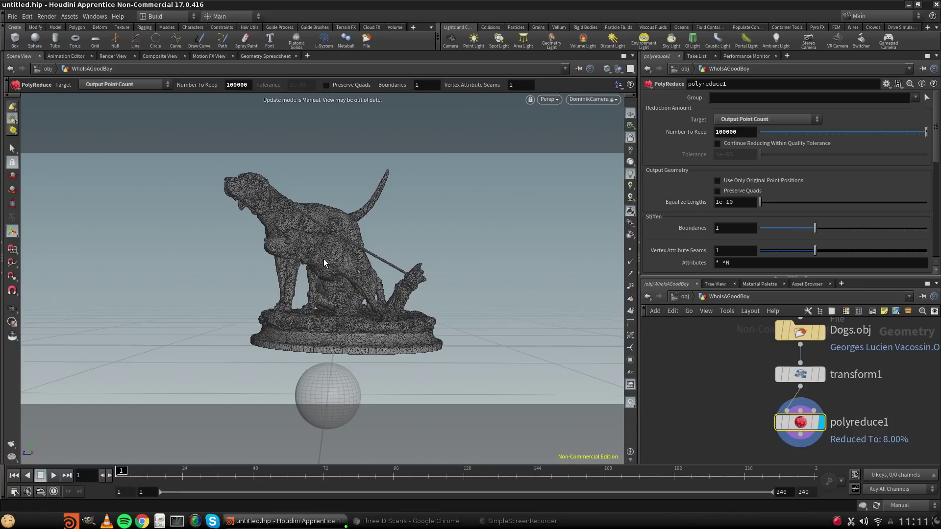
mouse_move(808, 429)
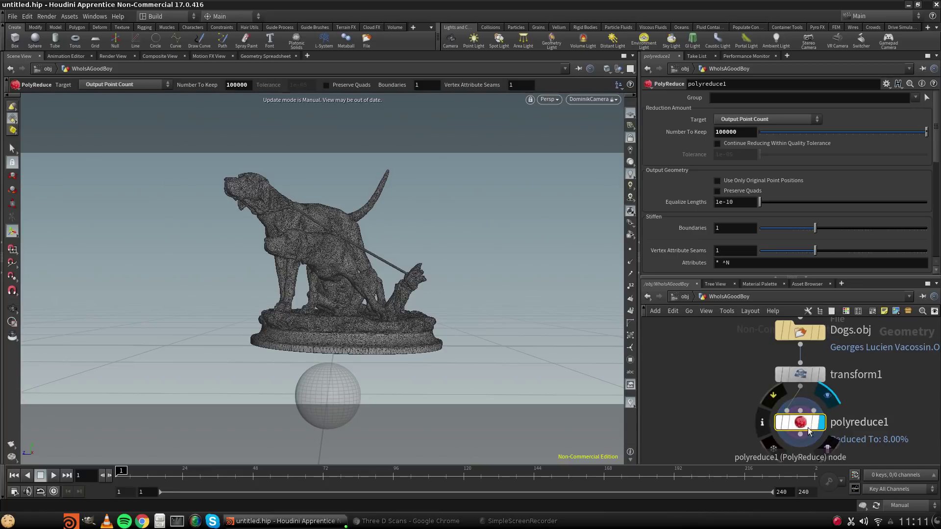
click(800, 374)
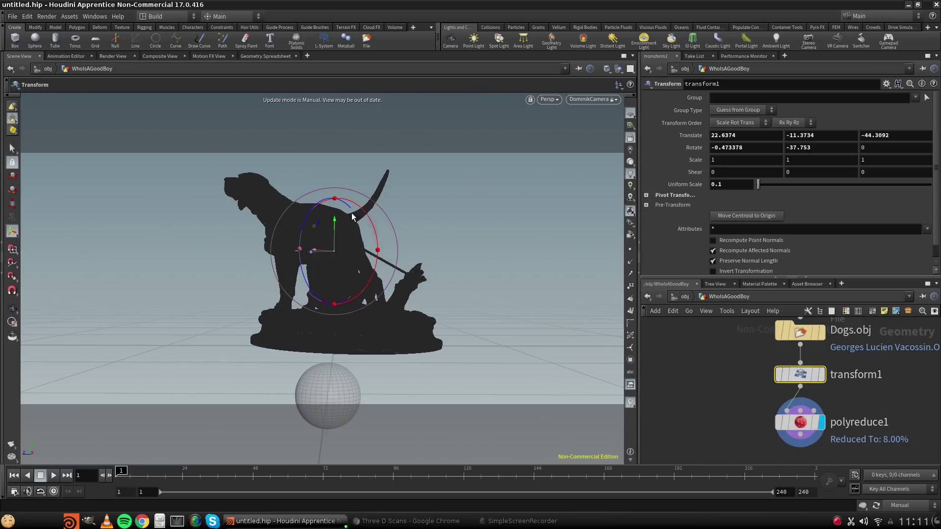
drag(372, 224, 370, 213)
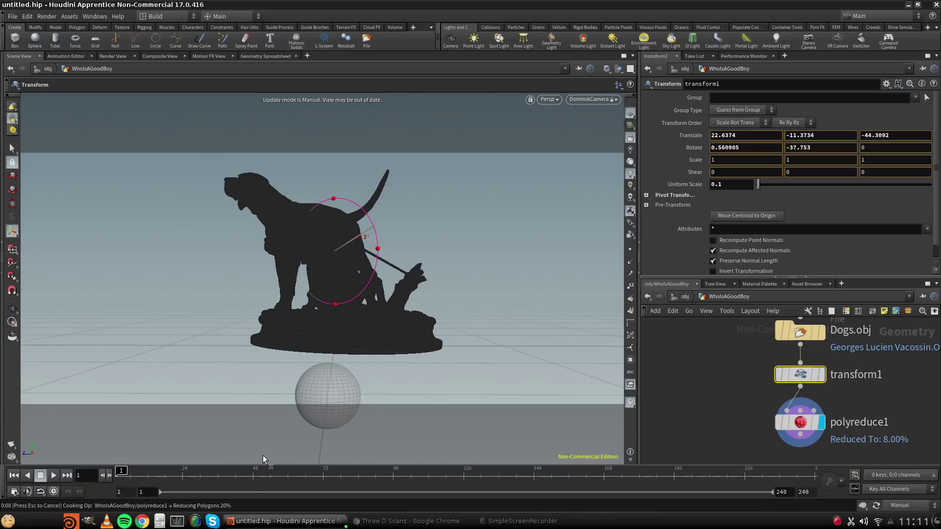
key(Escape)
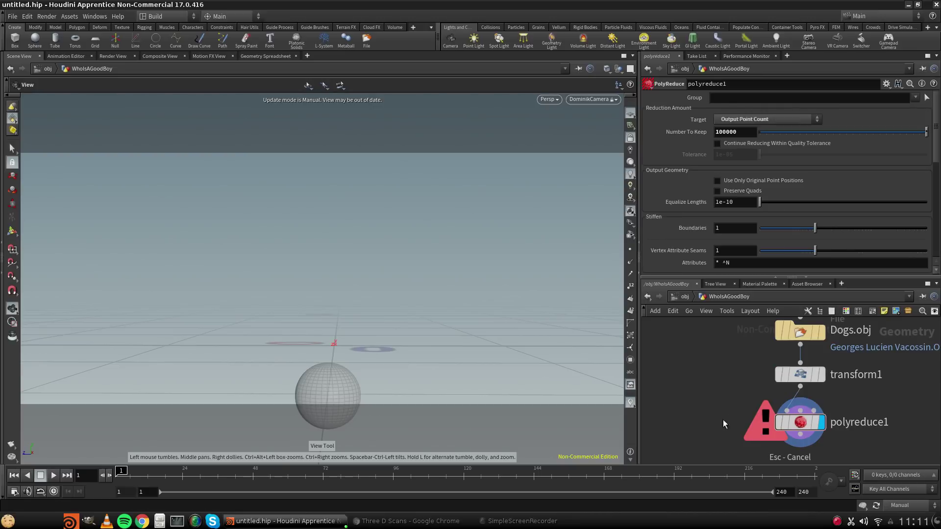
Delete the polyreduce1 node and unlock DominikCamera from the view.
key(Delete)
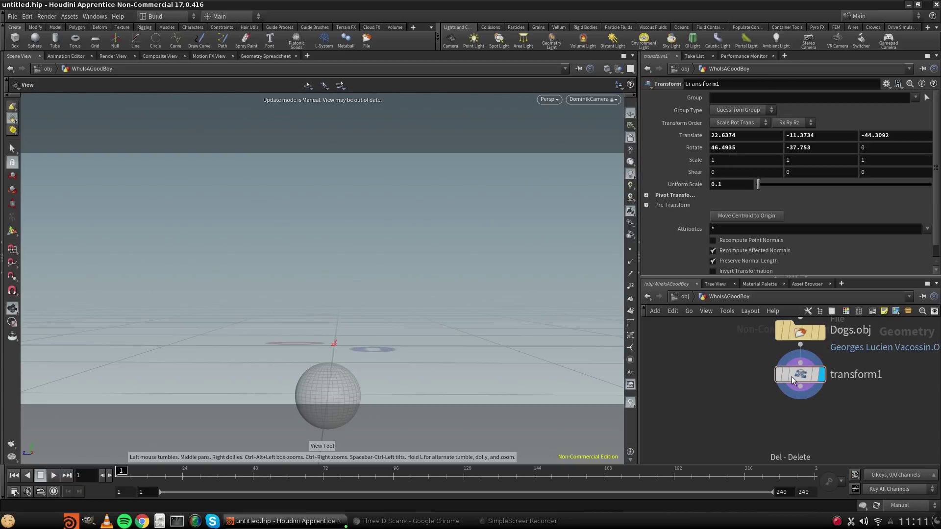
drag(792, 376, 801, 396)
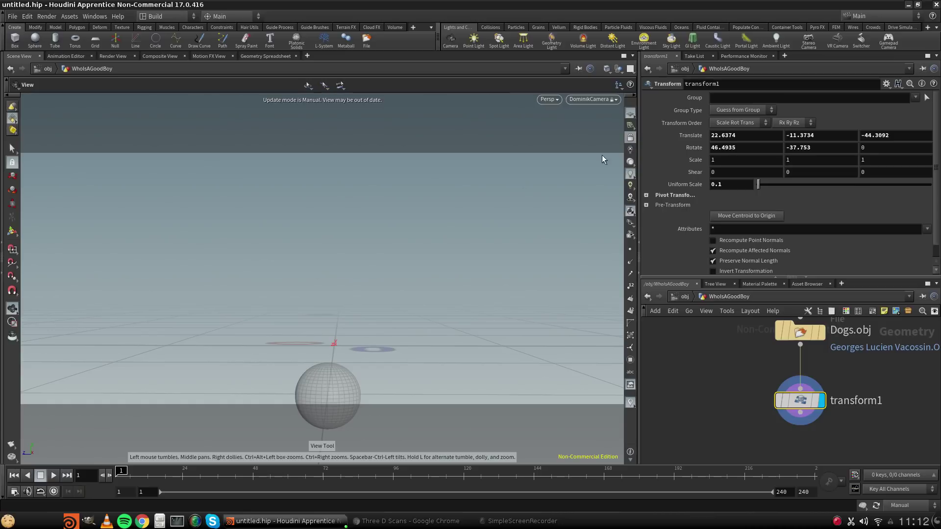
click(630, 138)
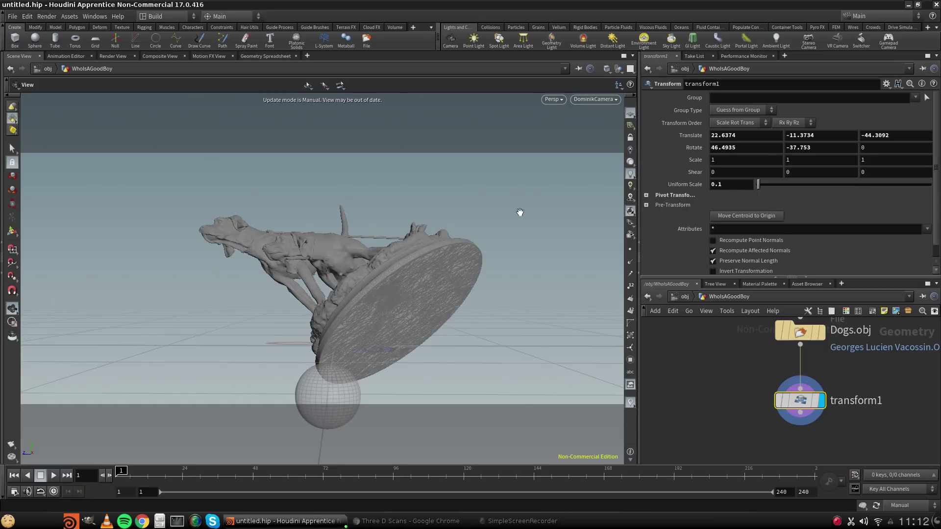
Reset transform1's X and Y rotation to 0.
click(826, 148)
text(0)
key(Return)
drag(745, 147, 426, 134)
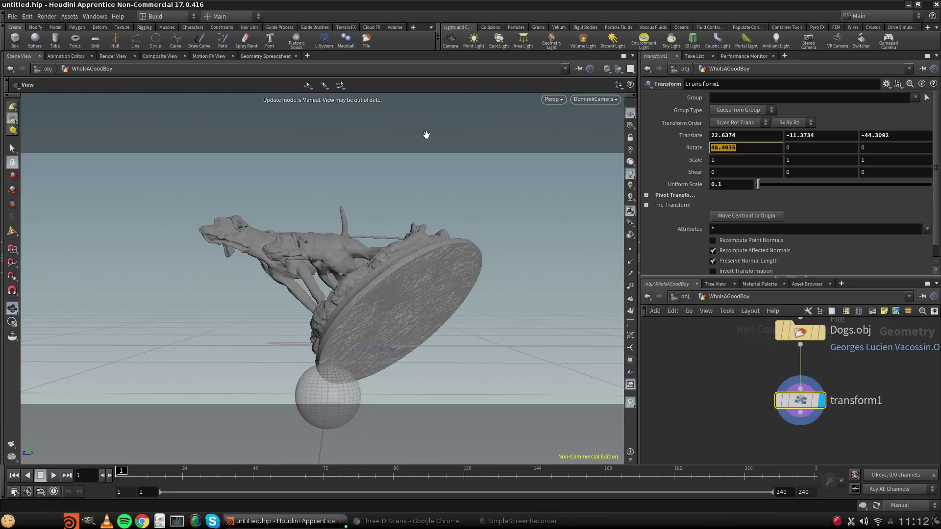
text(0)
key(Return)
mouse_move(801, 404)
mouse_down()
mouse_move(787, 413)
mouse_move(798, 410)
mouse_up()
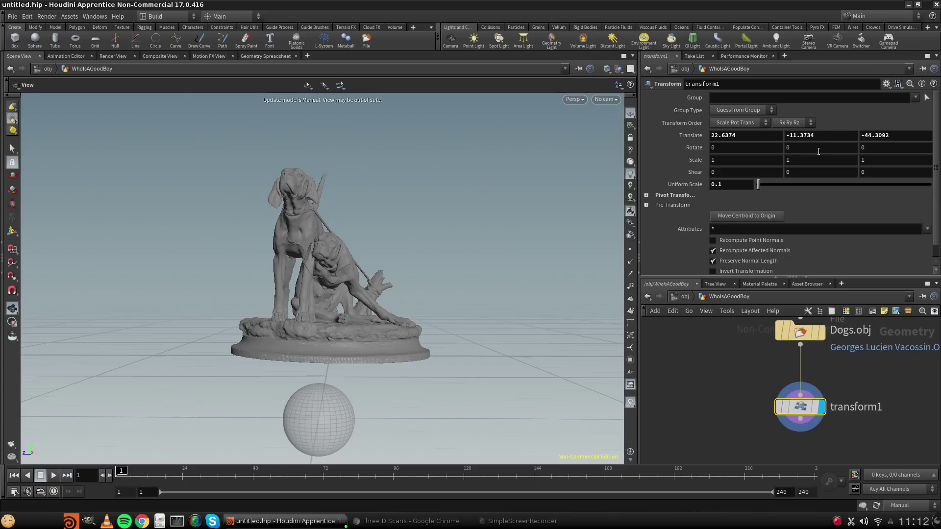
Try tilting the statue about X with transform1, using a test rotation of 20 degrees.
click(876, 150)
text(2)
key(Return)
key(Return)
text(20)
key(Return)
click(880, 152)
key(Return)
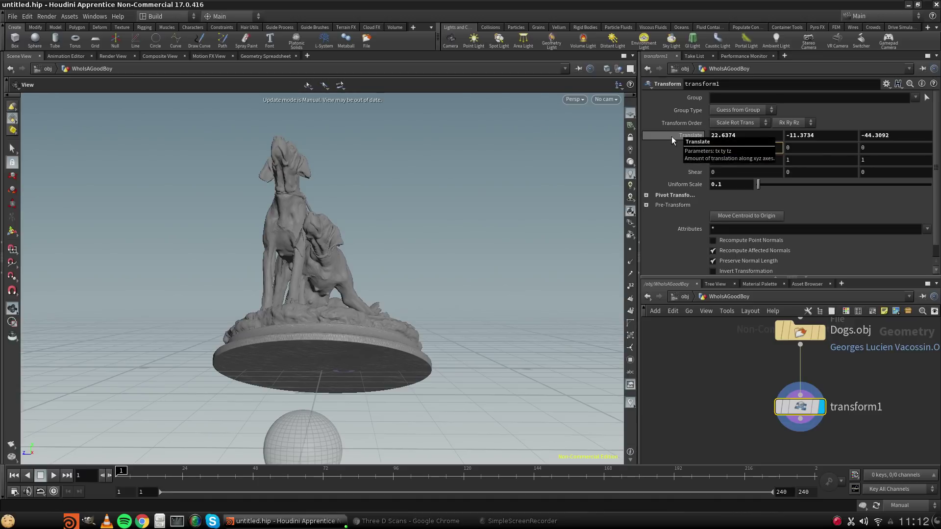
Set transform1's X rotation to 5 degrees and switch the scene's update mode to Auto Update.
click(735, 148)
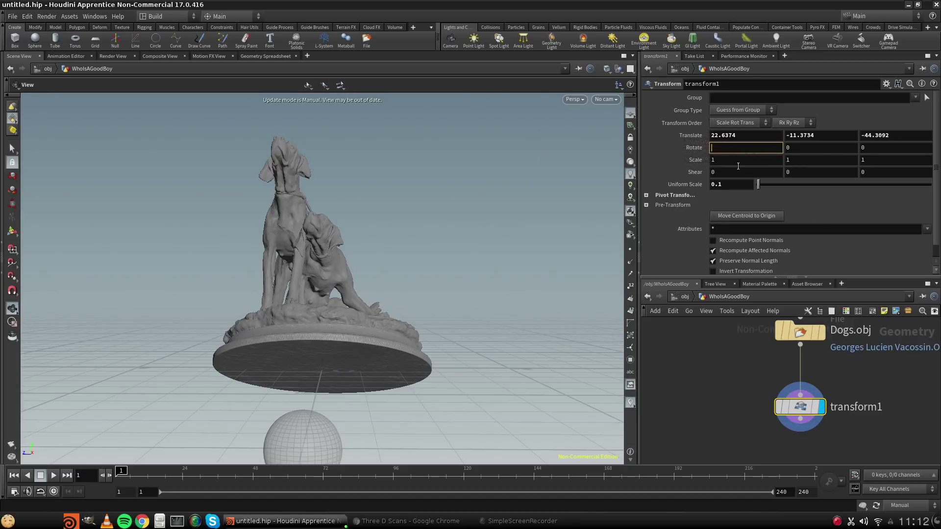
text(5)
key(Return)
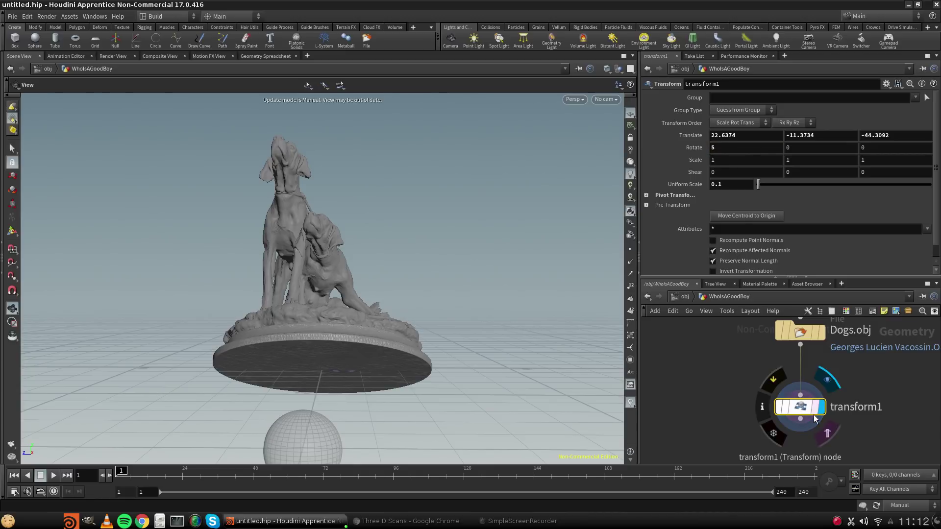
click(902, 506)
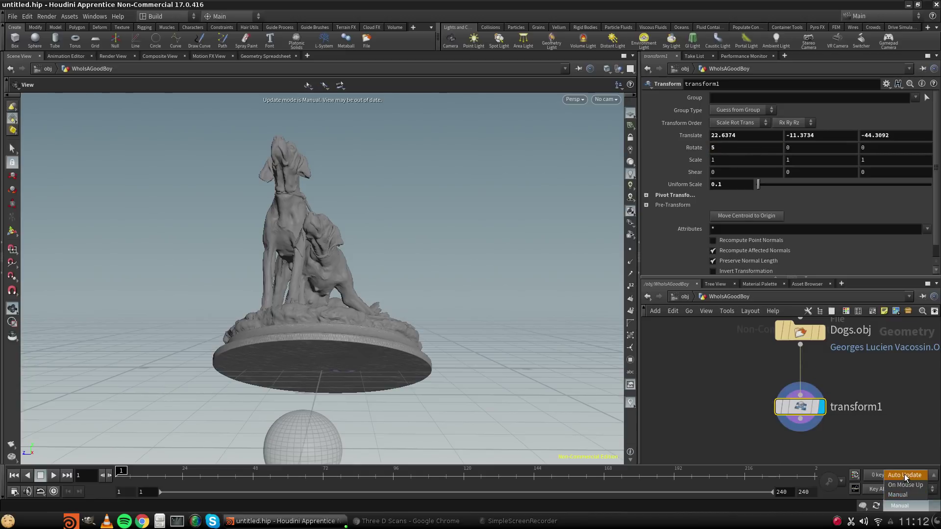
click(904, 474)
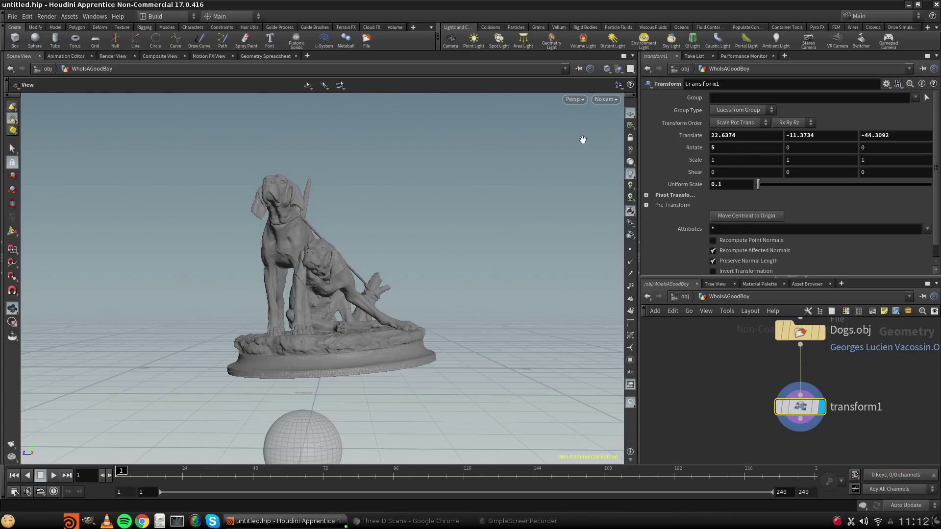
Set transform1's rotation to 1 degree about X and 30 degrees about Y.
drag(723, 147, 579, 141)
text(1)
key(Return)
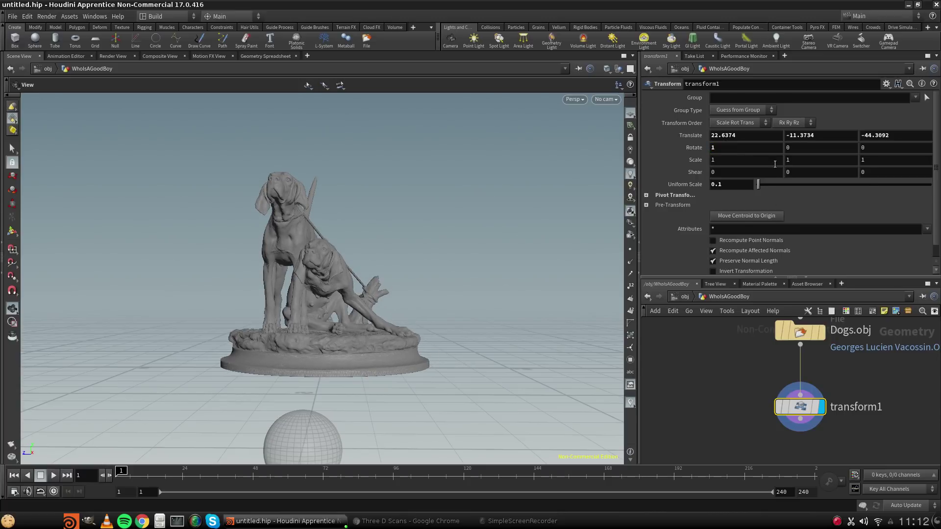
drag(607, 122, 602, 122)
text(30)
key(Return)
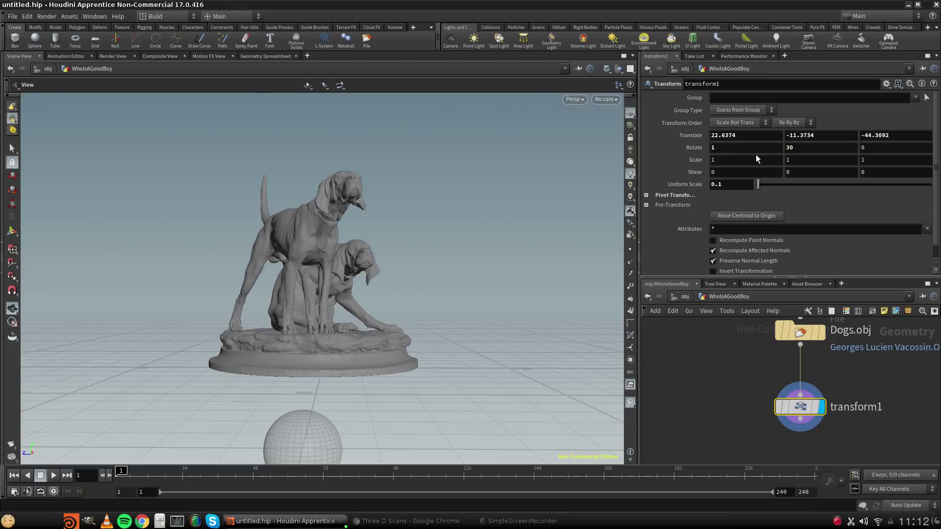
click(786, 149)
click(665, 420)
Look through DominikCamera, lock it to the view, and reframe the shot so the statue sits slightly lower.
click(604, 100)
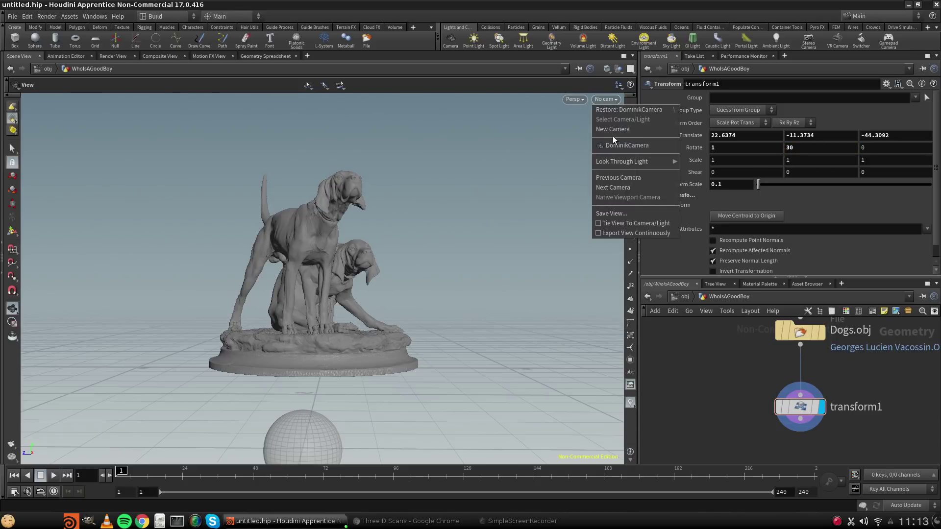
click(616, 146)
scroll(393, 286, up, 1)
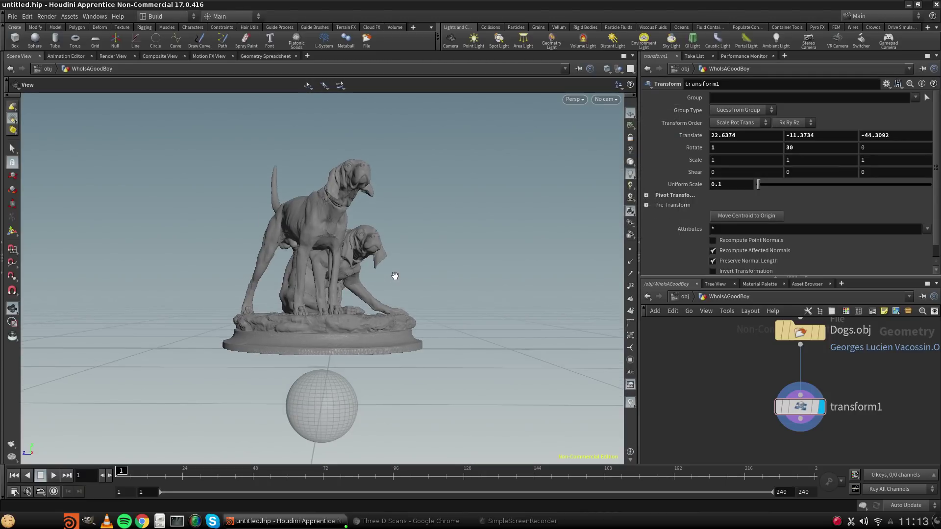
click(610, 101)
click(617, 144)
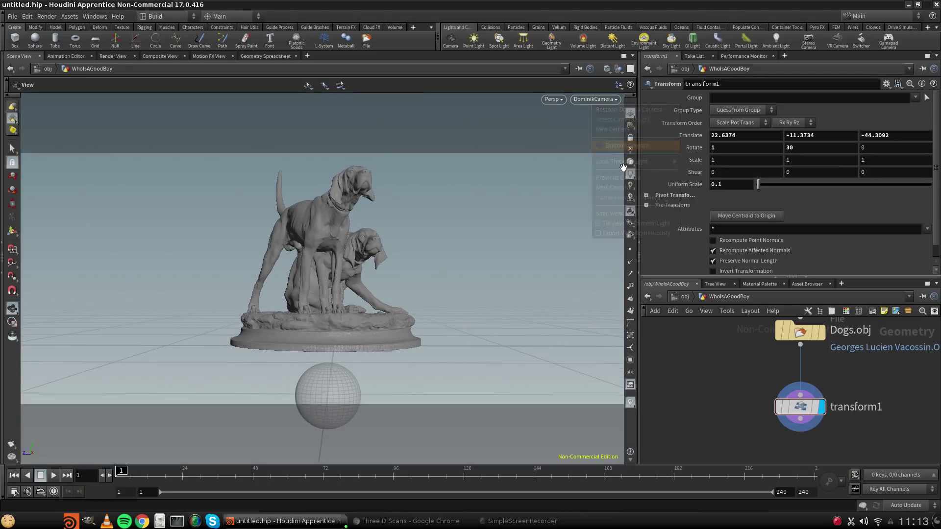
middle_drag(355, 317, 353, 337)
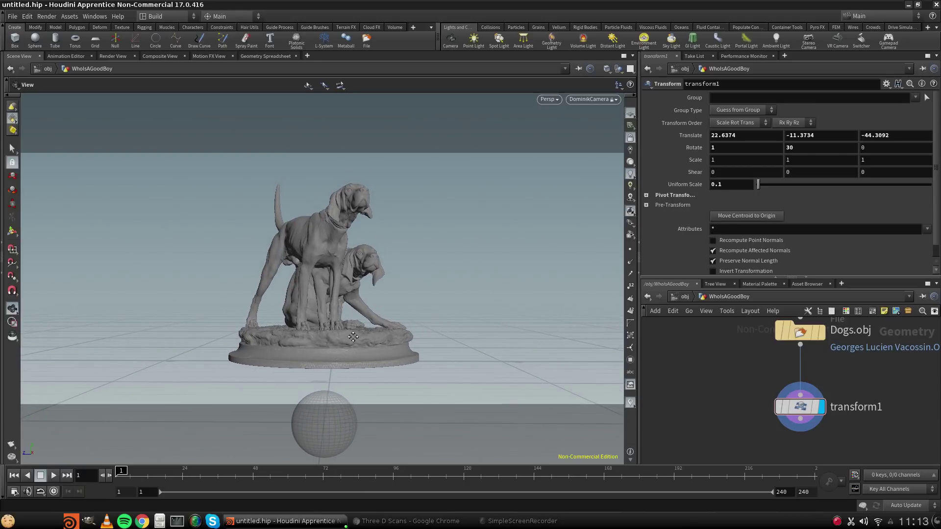
middle_drag(353, 338, 354, 339)
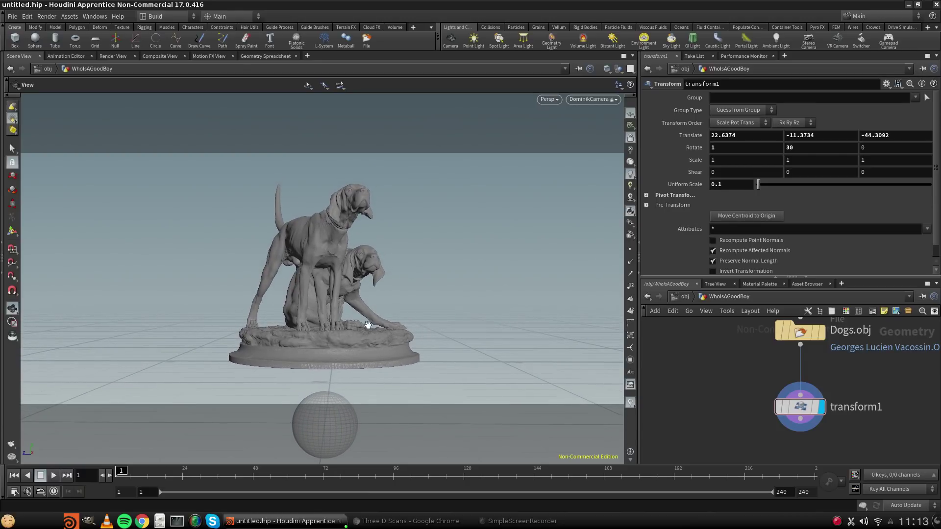
Set transform1's X rotation to 0 degrees.
drag(736, 148, 500, 112)
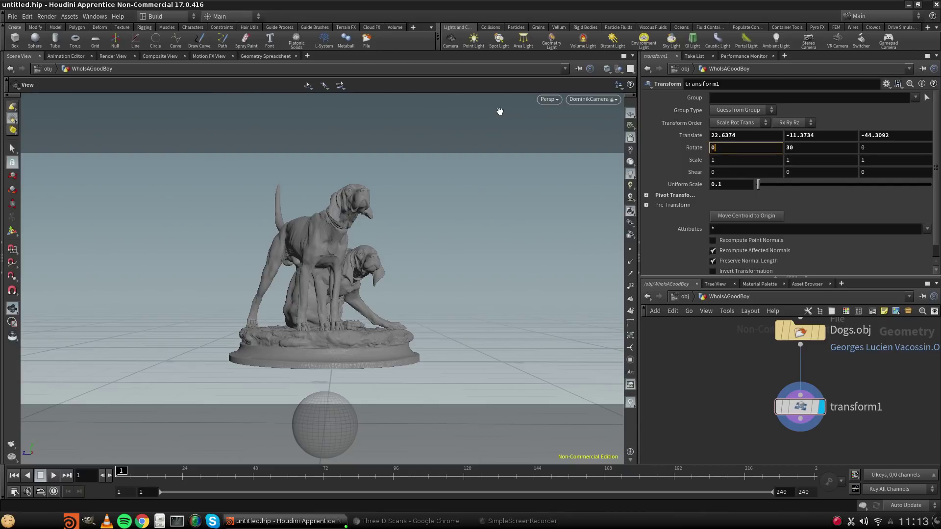
text(0)
key(Return)
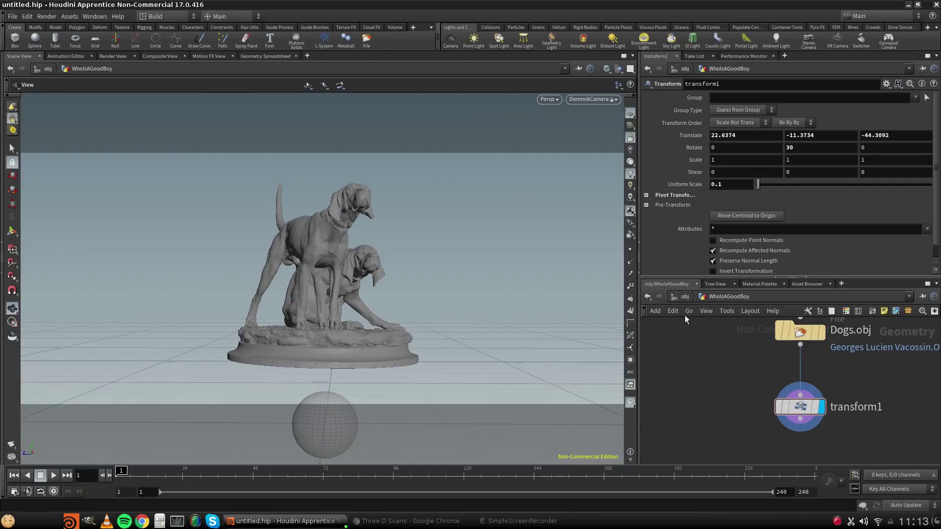
Return to the object level, add a new Geometry object beside testsphere, and rename it Grid.
click(685, 297)
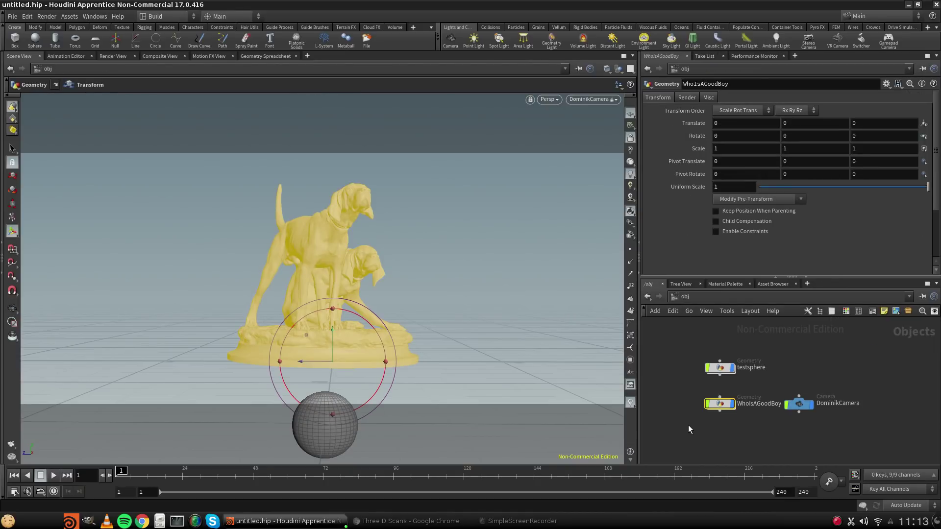
key(Tab)
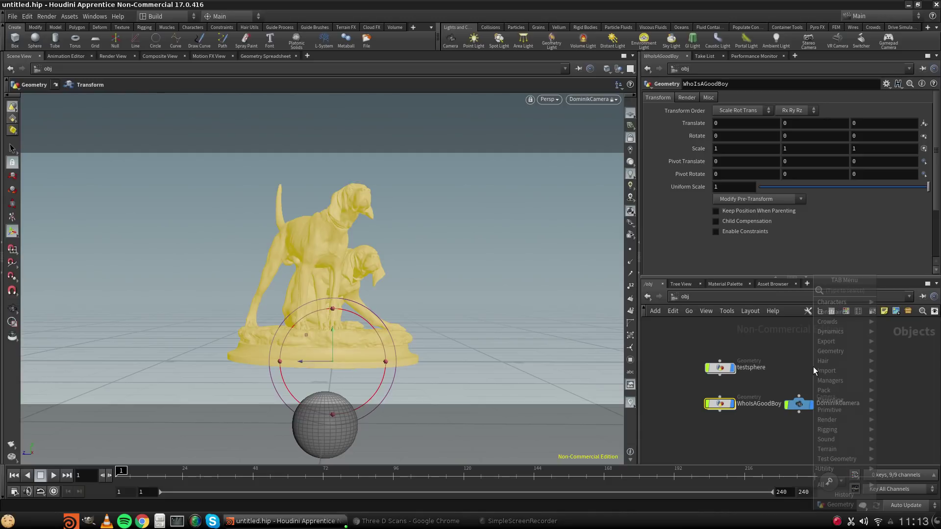
mouse_move(833, 301)
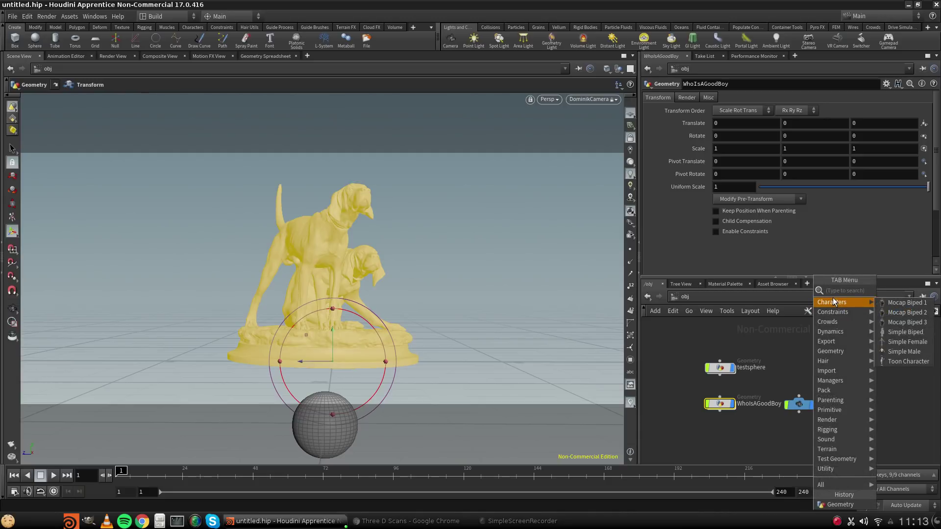
text(geo)
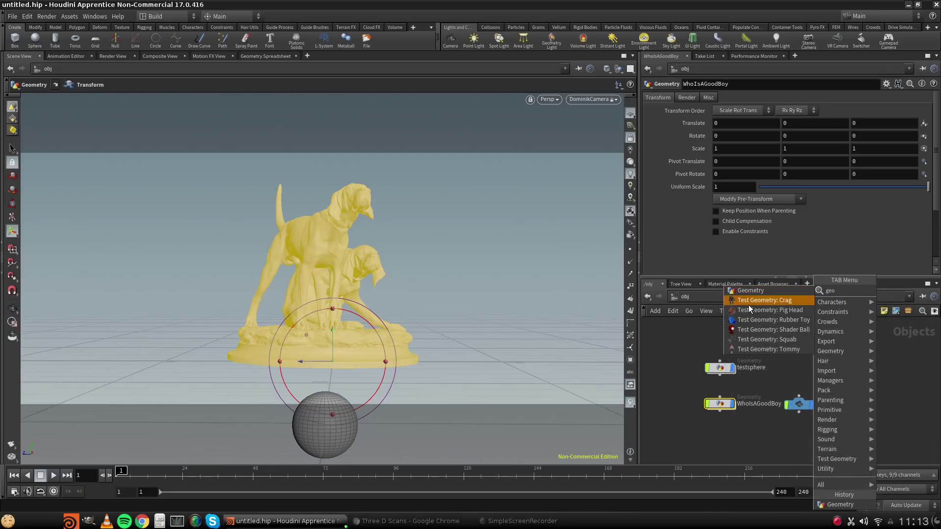
click(757, 291)
click(811, 361)
double_click(833, 361)
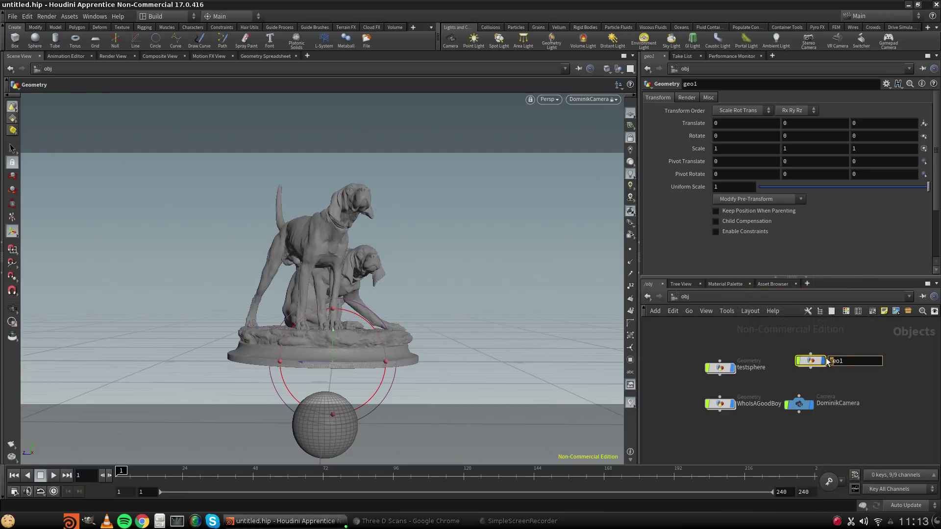
text(Grid)
key(Return)
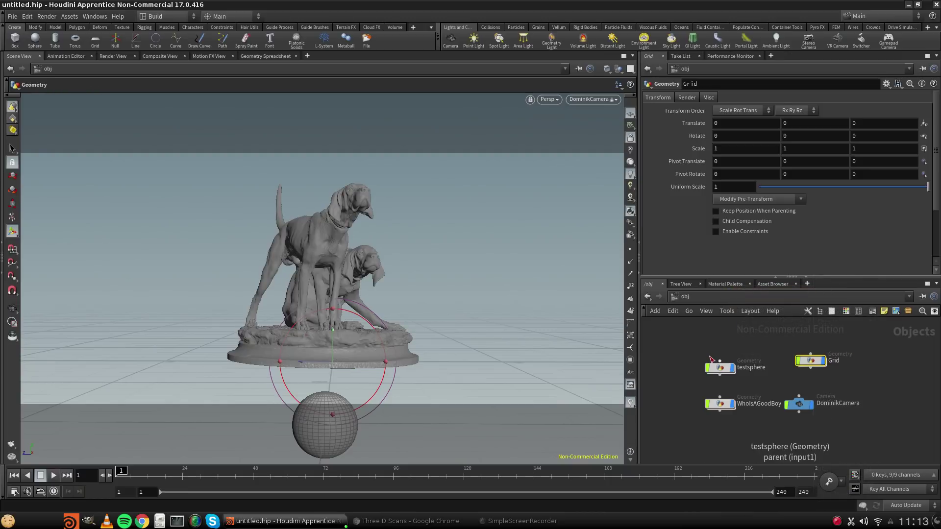
Add a Grid node inside the Grid object, keeping its default name.
double_click(810, 363)
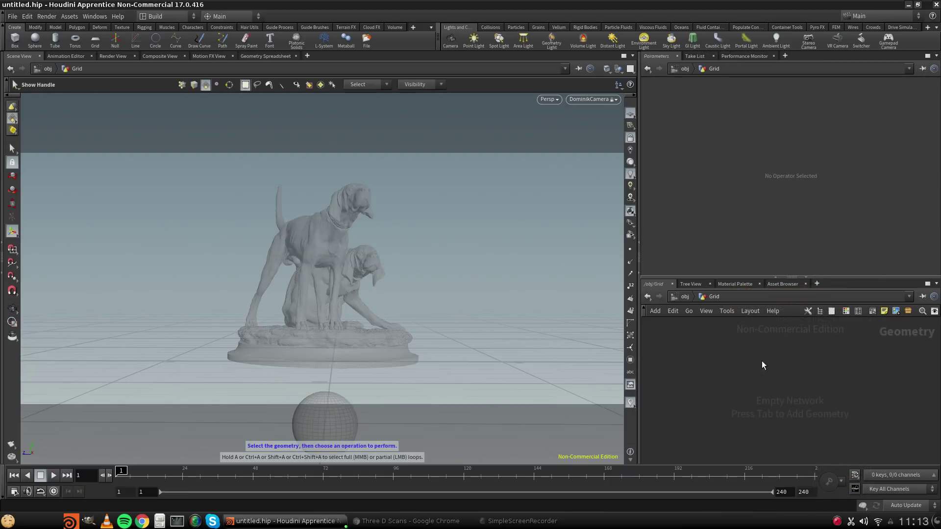
key(Tab)
mouse_move(767, 363)
text(grid)
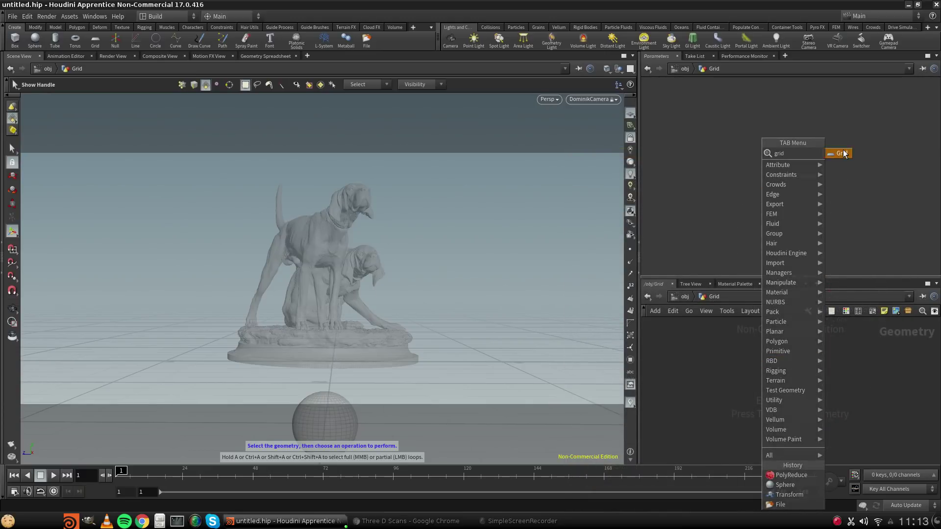
click(841, 153)
click(782, 377)
double_click(805, 375)
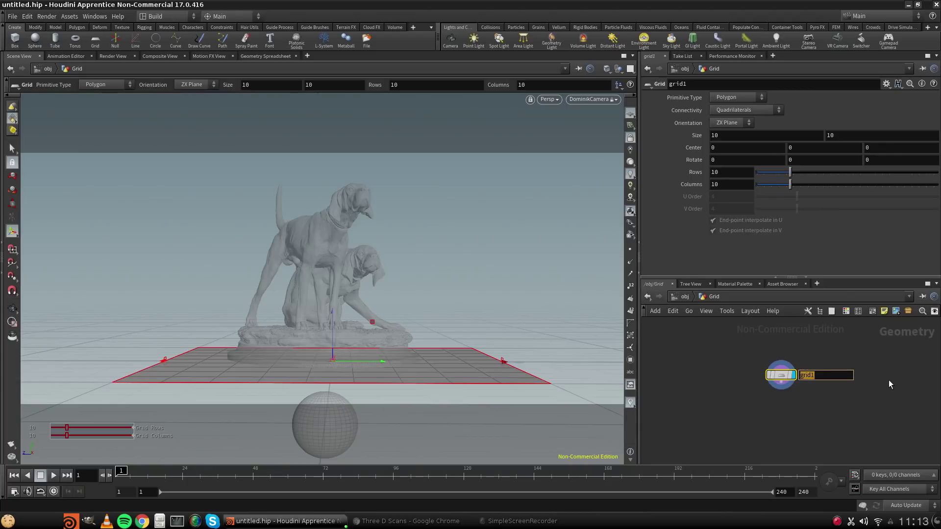
key(Return)
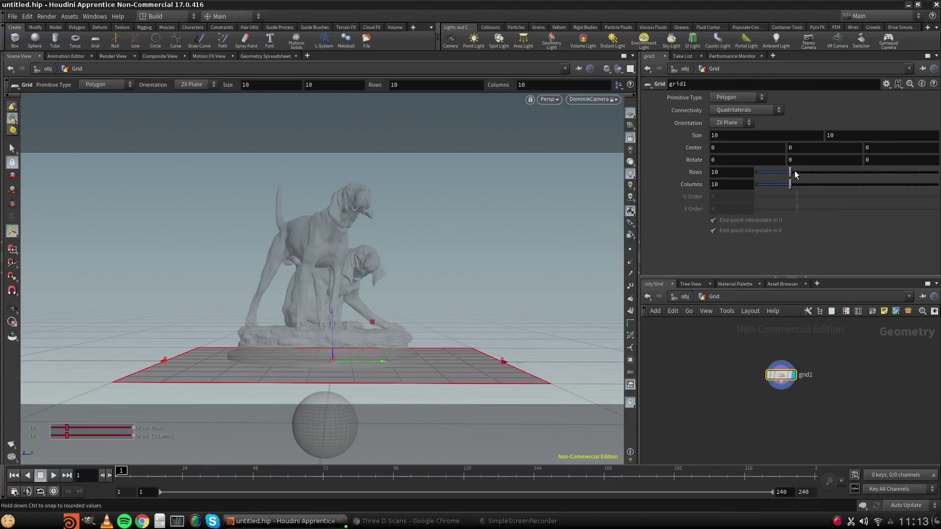
Try a size of 50 by 50 for the grid1 plane.
mouse_move(807, 172)
mouse_down()
mouse_move(833, 175)
mouse_move(774, 180)
mouse_move(792, 181)
mouse_up()
click(741, 136)
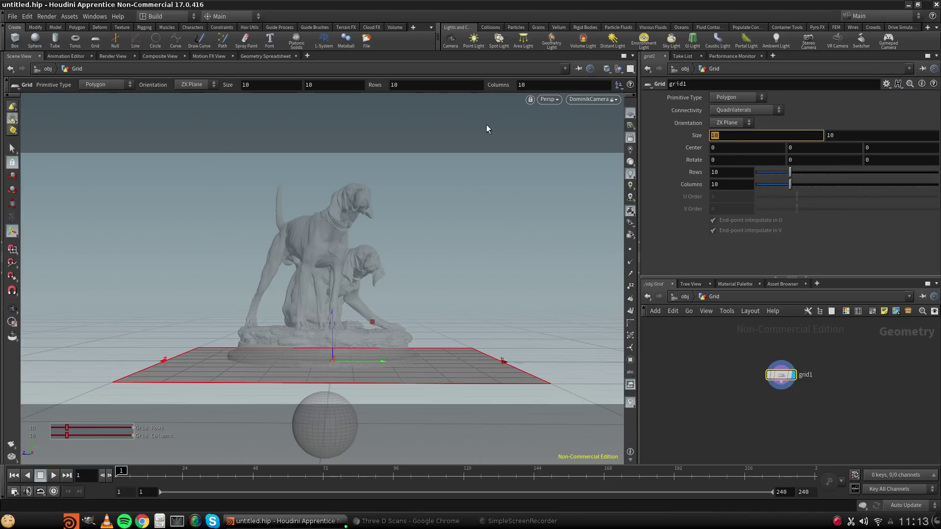
key(Return)
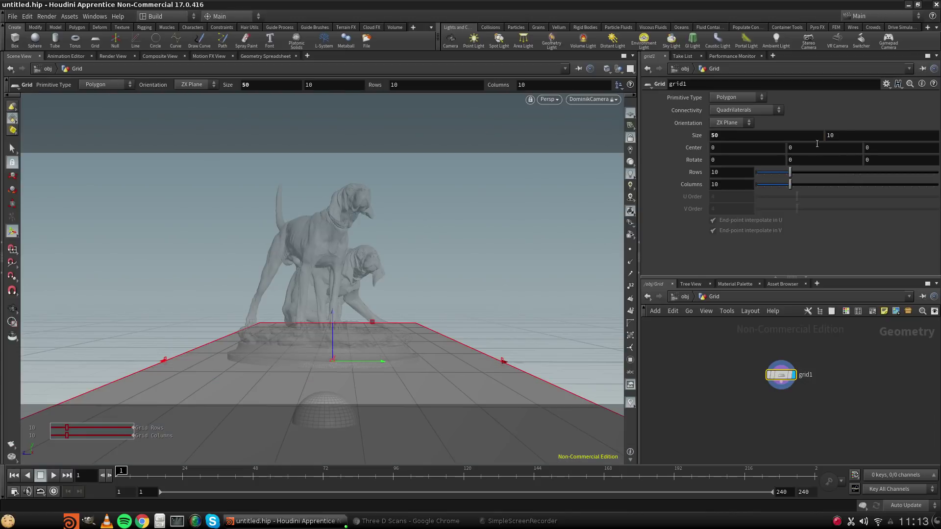
click(843, 133)
text(50)
key(Return)
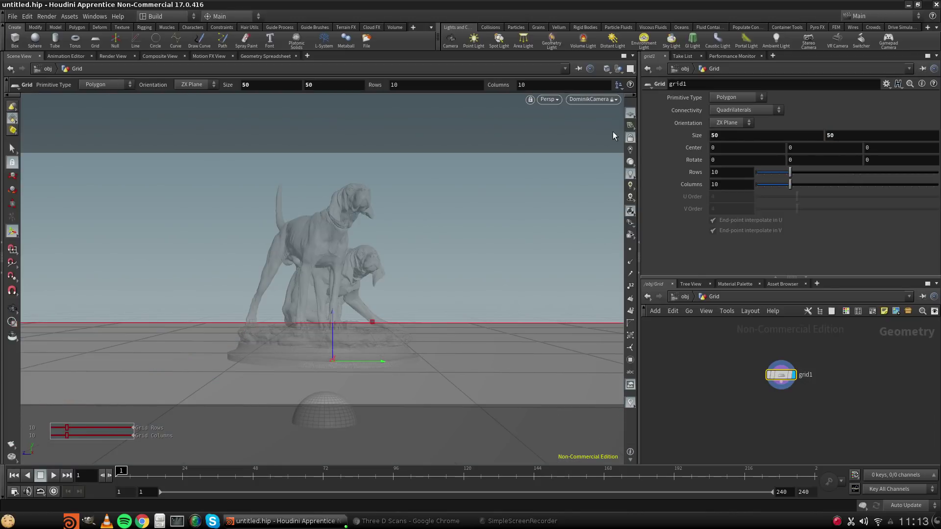
Set the grid1 plane's size to 100 by 100.
click(728, 134)
text(100)
key(Return)
click(839, 134)
text(1)
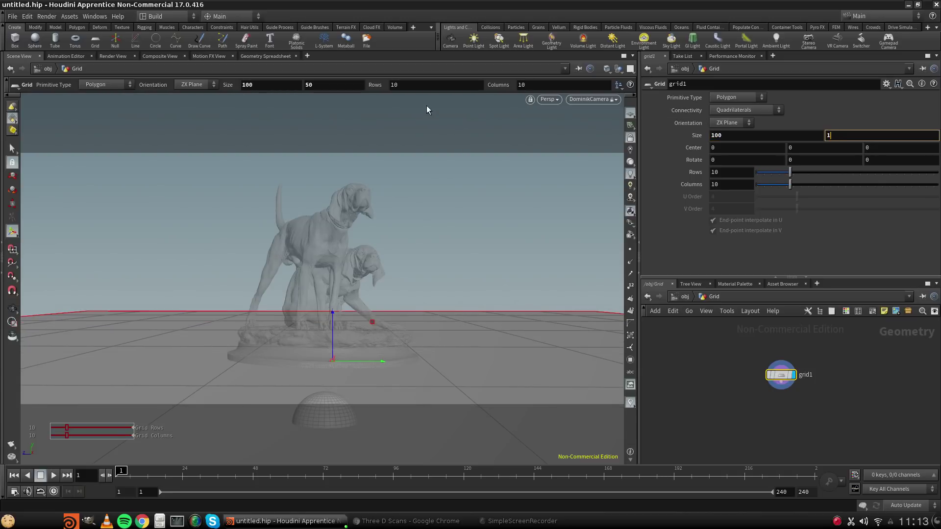
text(00)
key(Return)
Unlock the view from DominikCamera and examine the ground plane's extent around the statue.
click(630, 138)
alt+right_drag(410, 287, 359, 298)
alt+drag(359, 298, 384, 387)
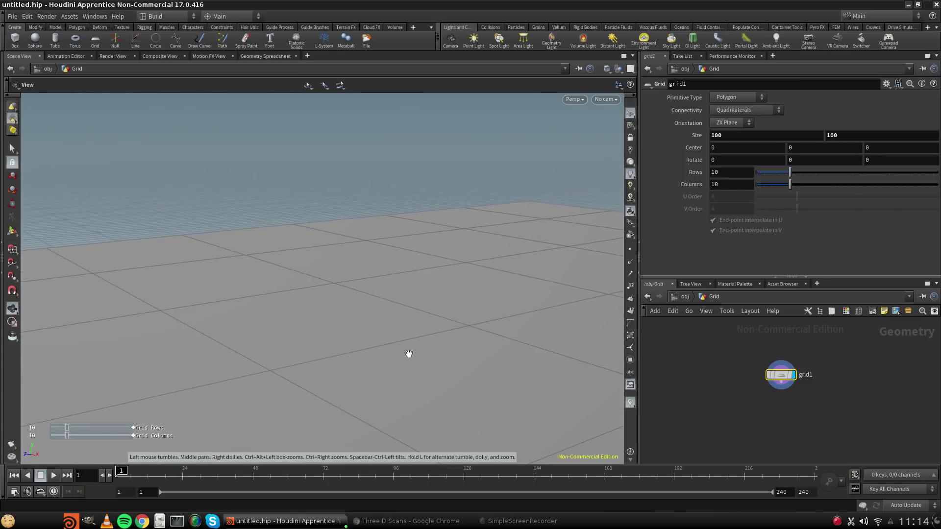
mouse_move(409, 353)
mouse_down()
mouse_move(353, 454)
mouse_move(472, 299)
mouse_move(411, 323)
mouse_up()
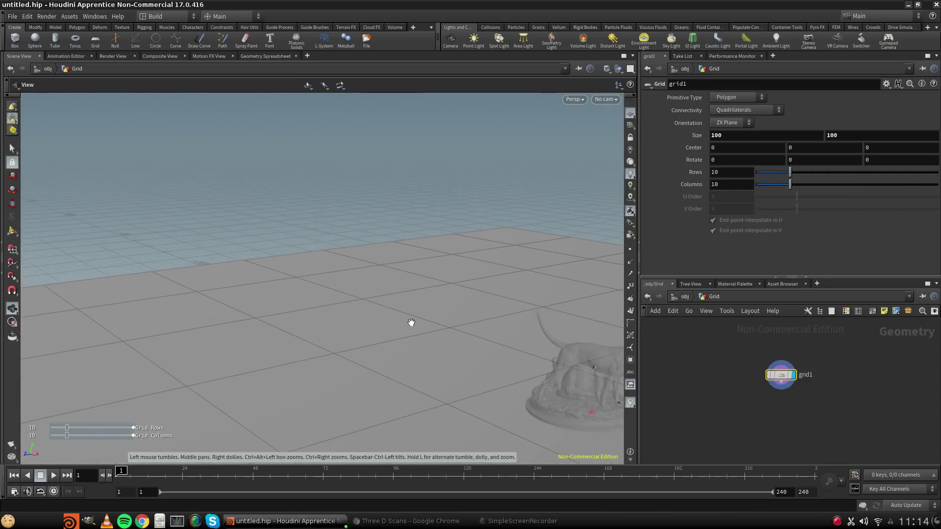
scroll(511, 266, down, 4)
middle_drag(547, 324, 386, 302)
scroll(386, 302, down, 3)
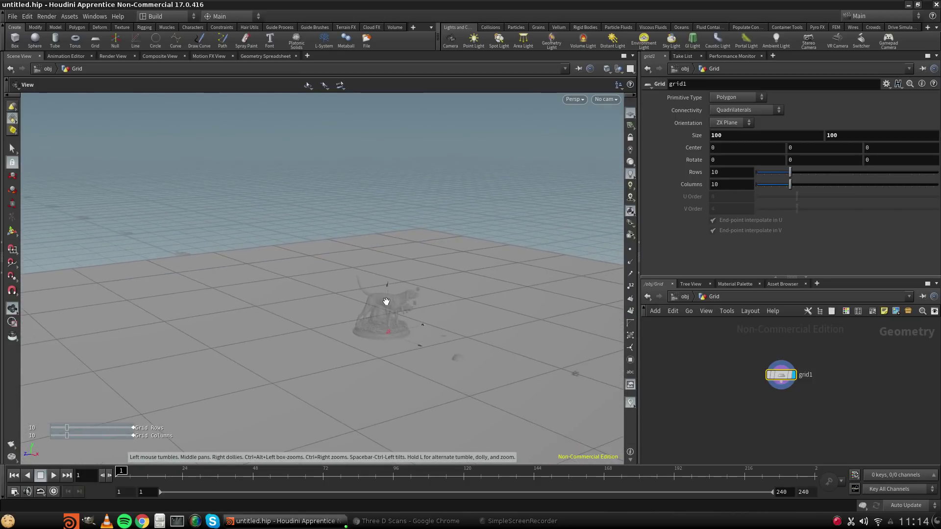
scroll(382, 302, down, 3)
right_drag(383, 324, 397, 378)
drag(397, 378, 393, 387)
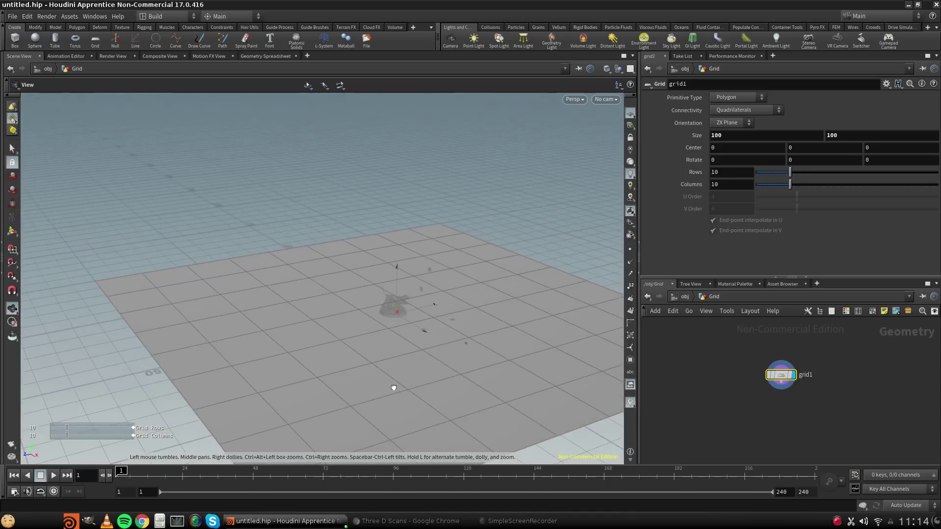
scroll(407, 270, up, 2)
scroll(418, 311, up, 5)
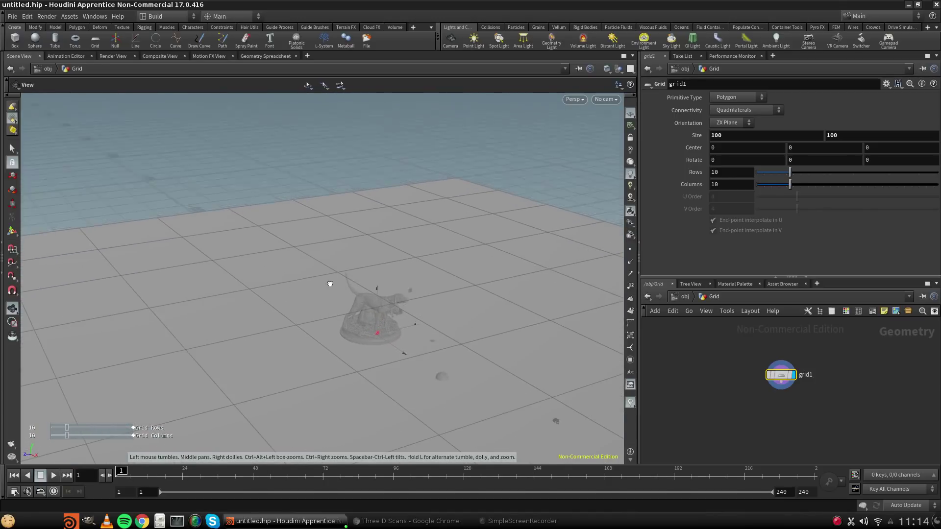
drag(330, 284, 273, 302)
middle_drag(273, 302, 365, 315)
scroll(366, 315, up, 2)
Add a Bend node directly below grid1.
key(Tab)
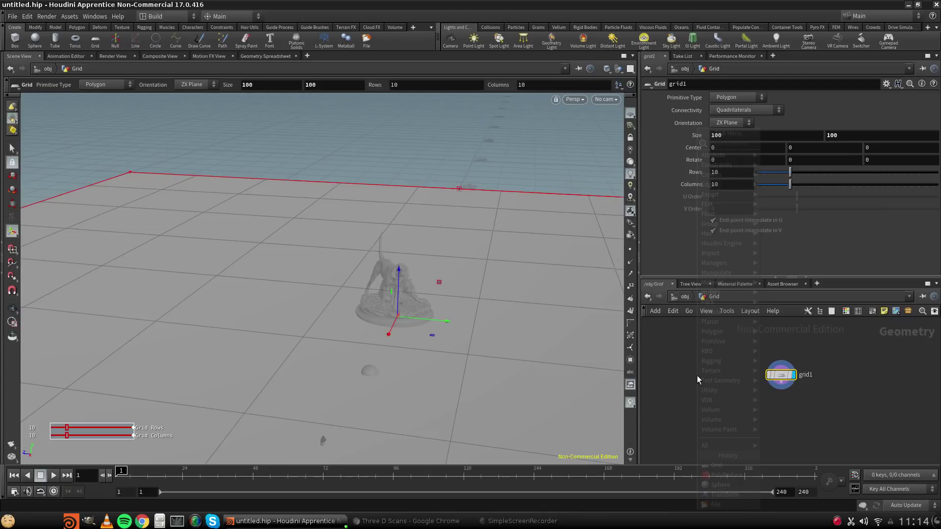
mouse_move(720, 218)
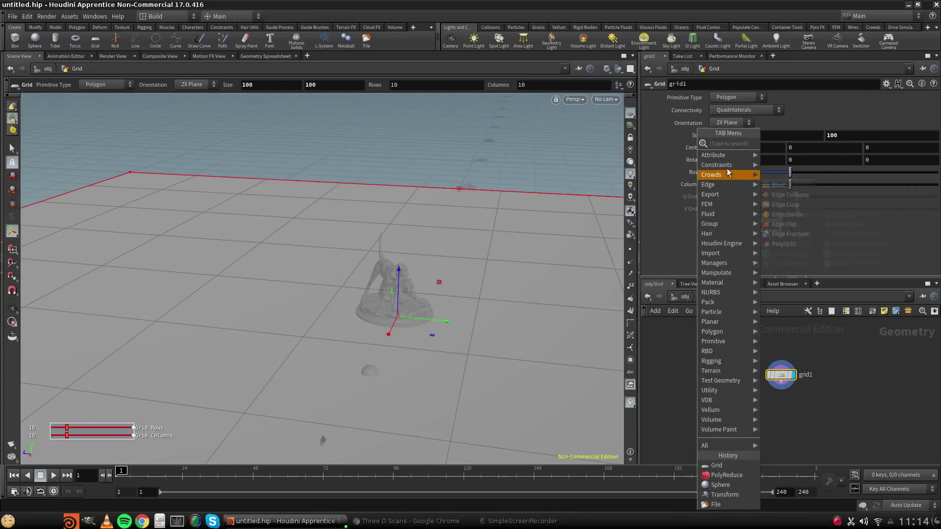
mouse_move(720, 183)
text(ben)
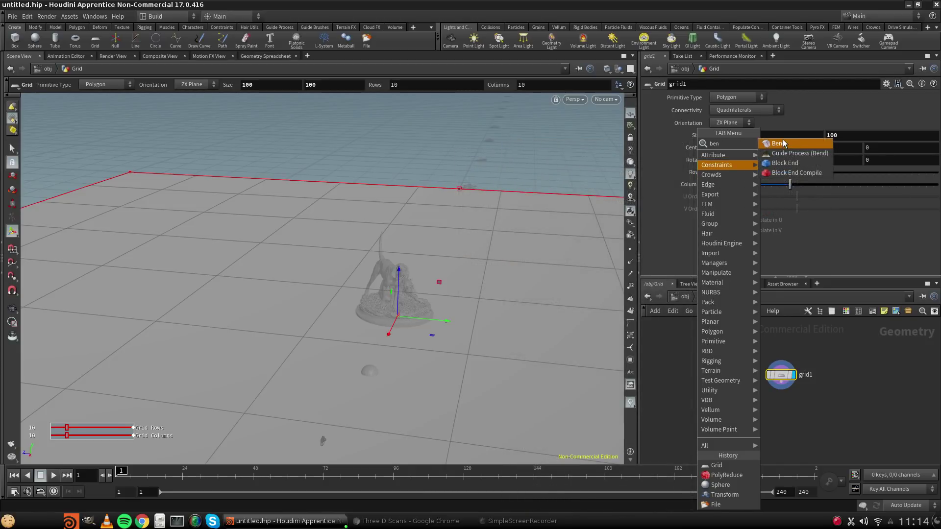
key(Return)
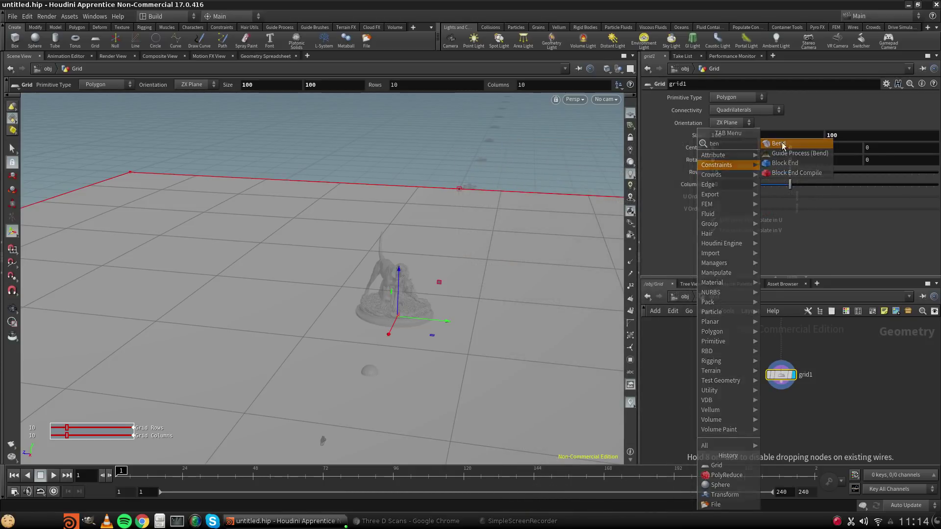
click(783, 423)
scroll(789, 392, up, 4)
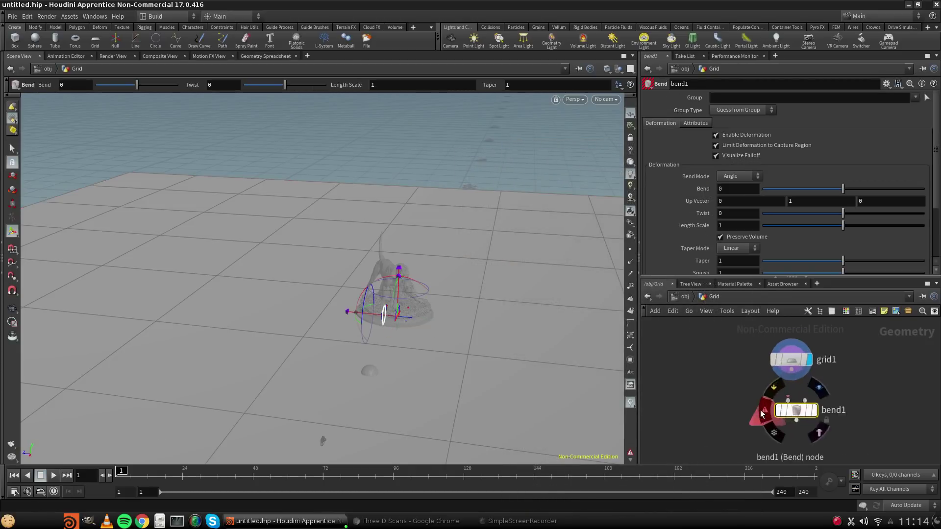
Connect grid1's output to bend1's geometry input and display the bend1 result.
click(808, 354)
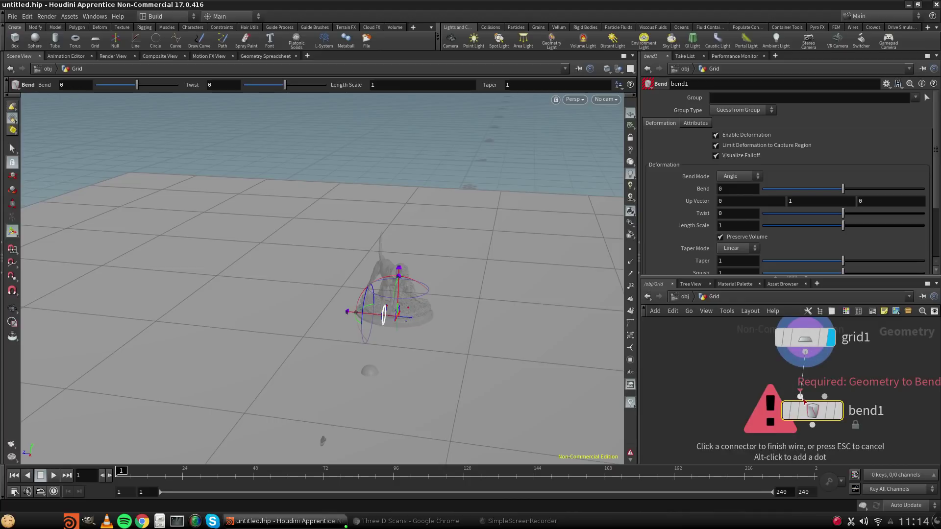
click(805, 405)
drag(843, 419, 836, 408)
click(832, 400)
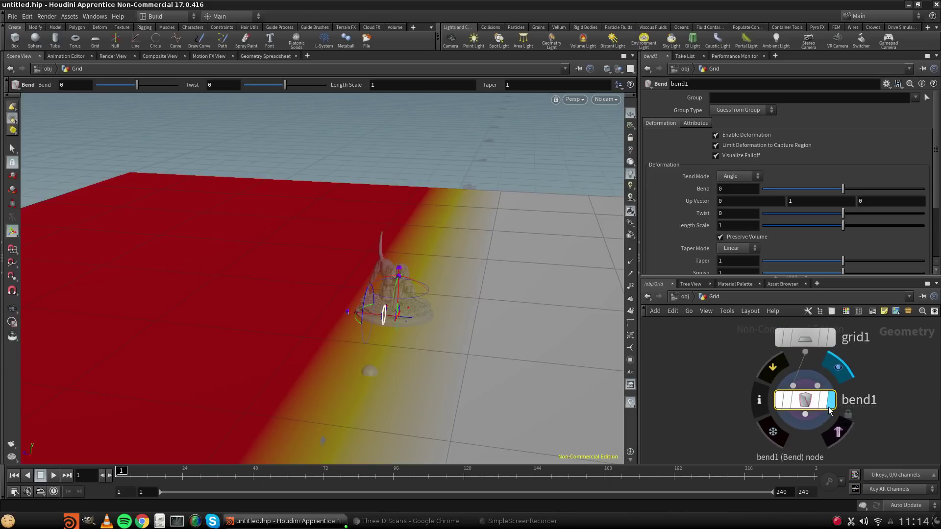
Bend half of the ground plane upright by setting bend1's bend angle to 90 degrees.
key(Escape)
drag(323, 250, 266, 294)
drag(353, 210, 346, 244)
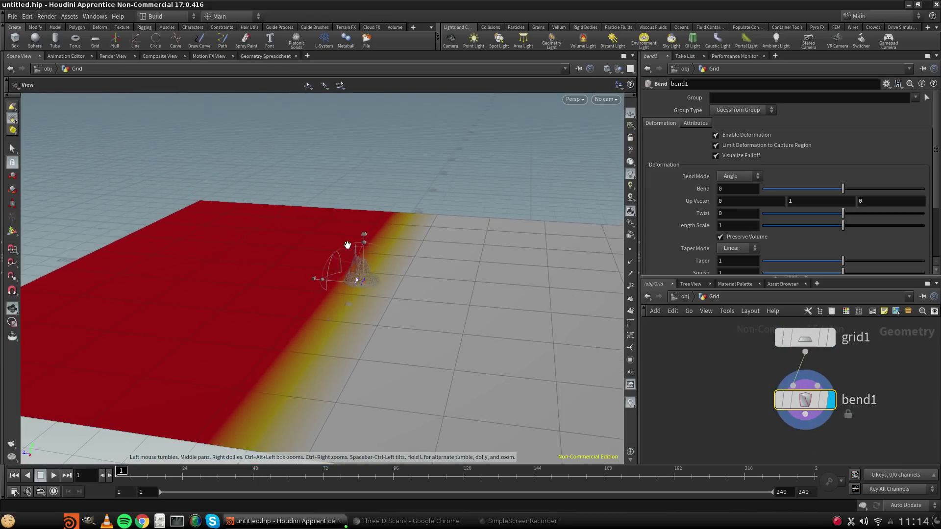
drag(454, 394, 391, 351)
key(Return)
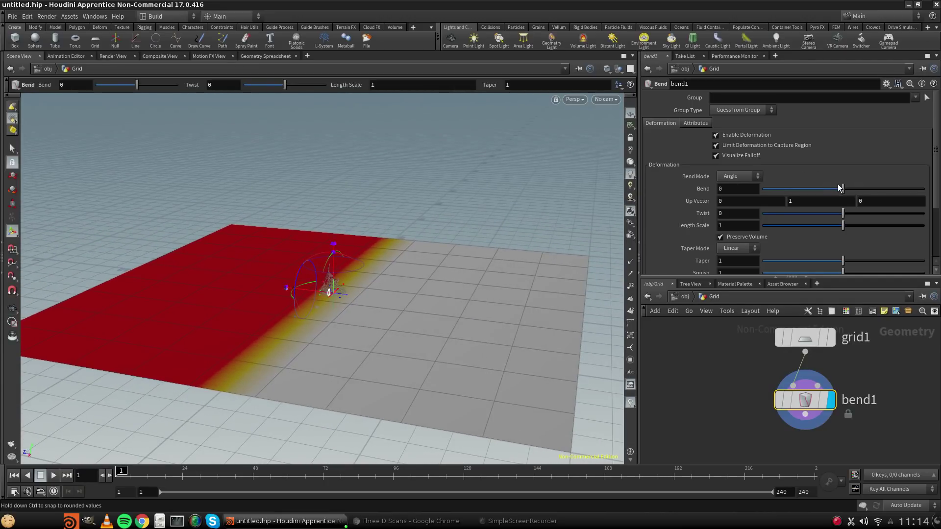
drag(843, 188, 925, 190)
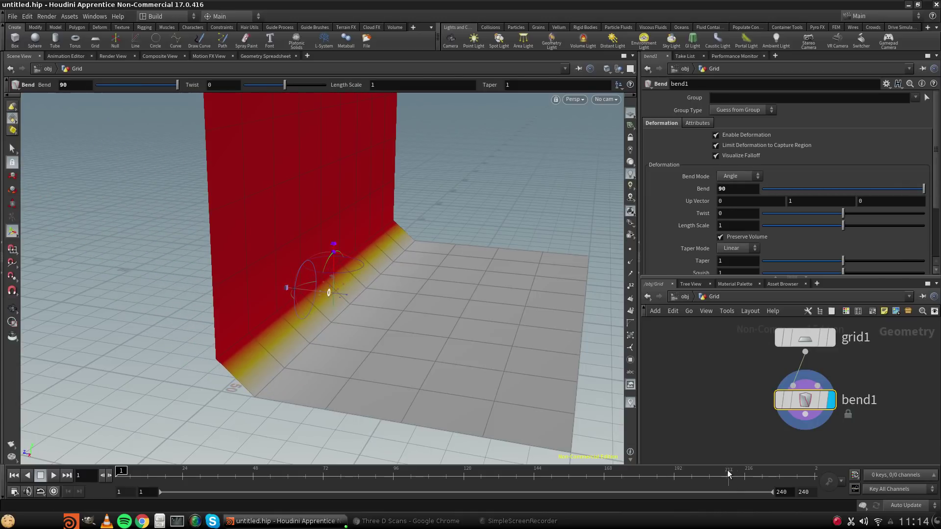
key(Tab)
text(tran)
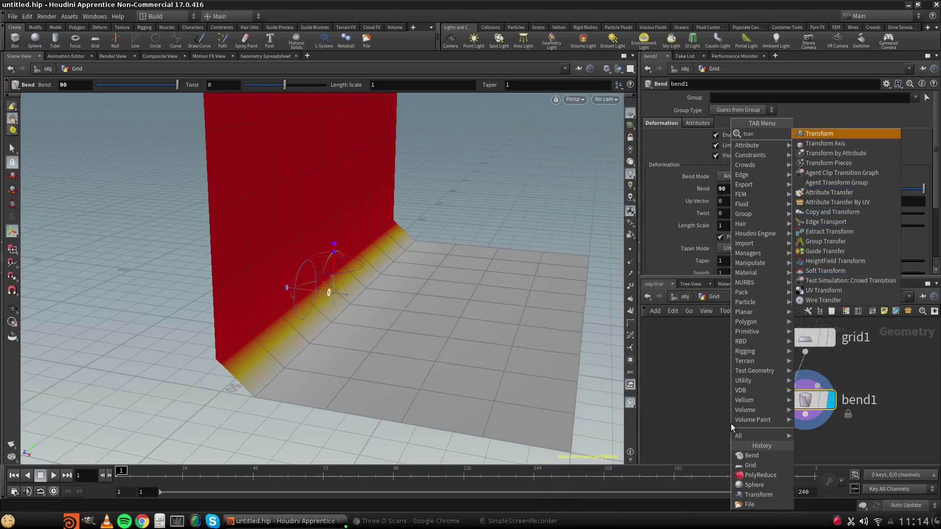
click(813, 130)
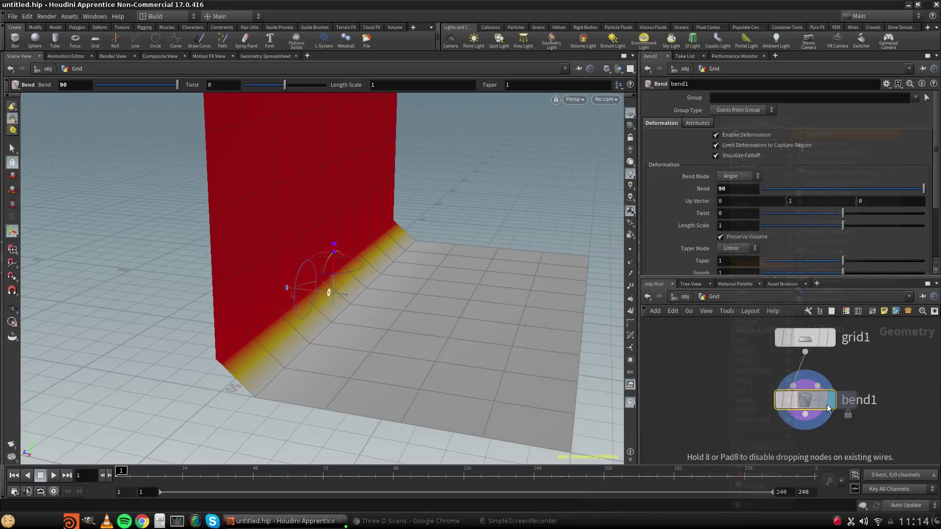
click(807, 439)
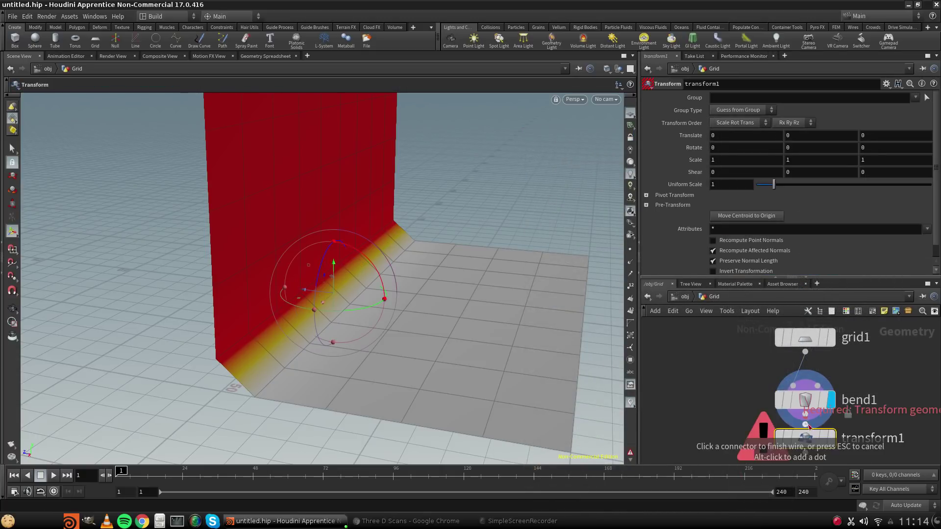
key(Delete)
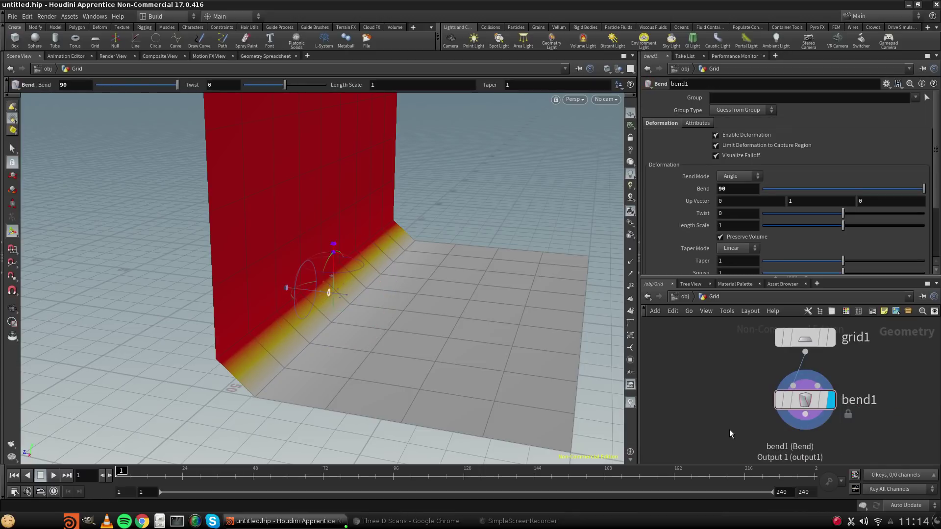
Add a Transform node directly below bend1, connected to its output.
scroll(731, 416, down, 5)
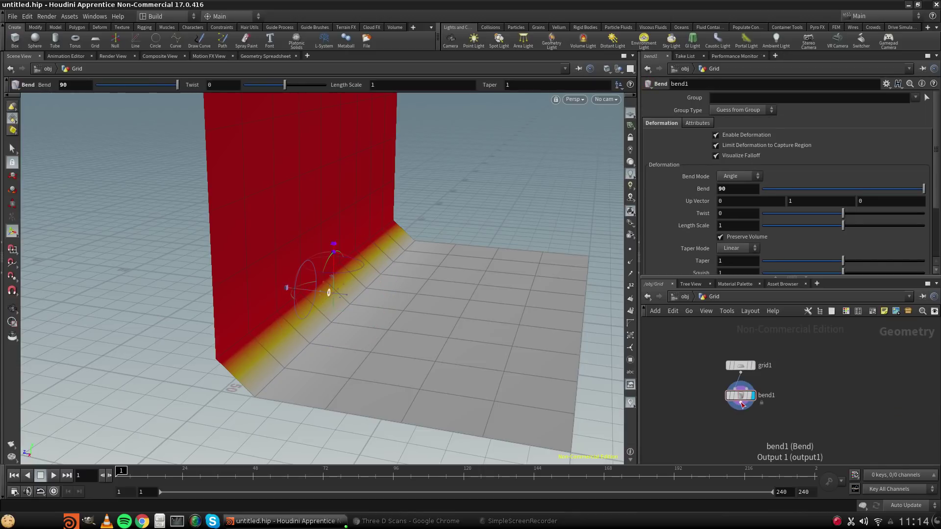
key(Tab)
text(tran)
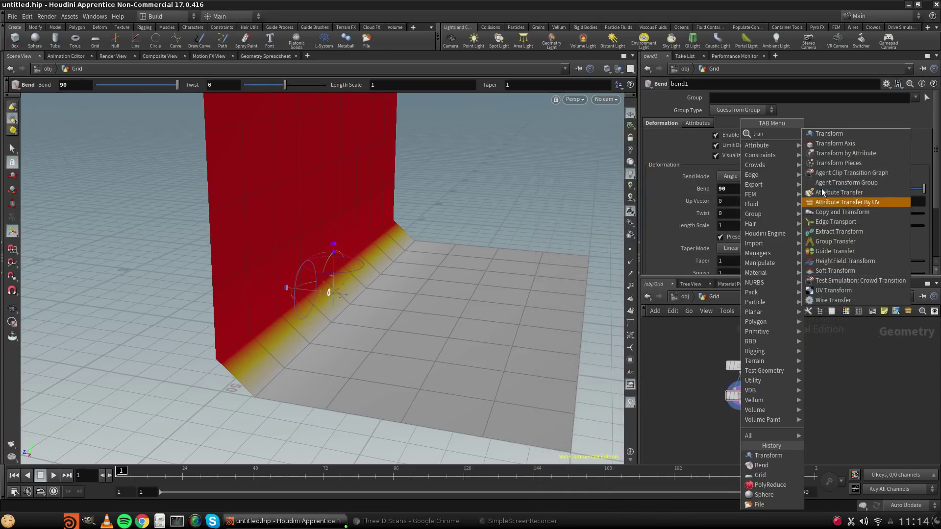
click(830, 133)
click(743, 428)
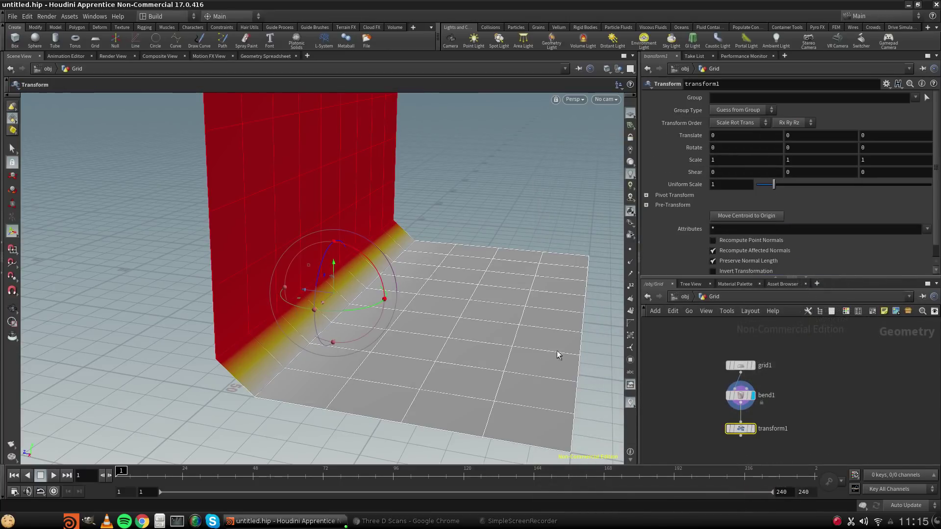
Display the transform1 result and slide the bent backdrop away from the statue to about 23.44 along Z.
alt+middle_drag(422, 346, 466, 345)
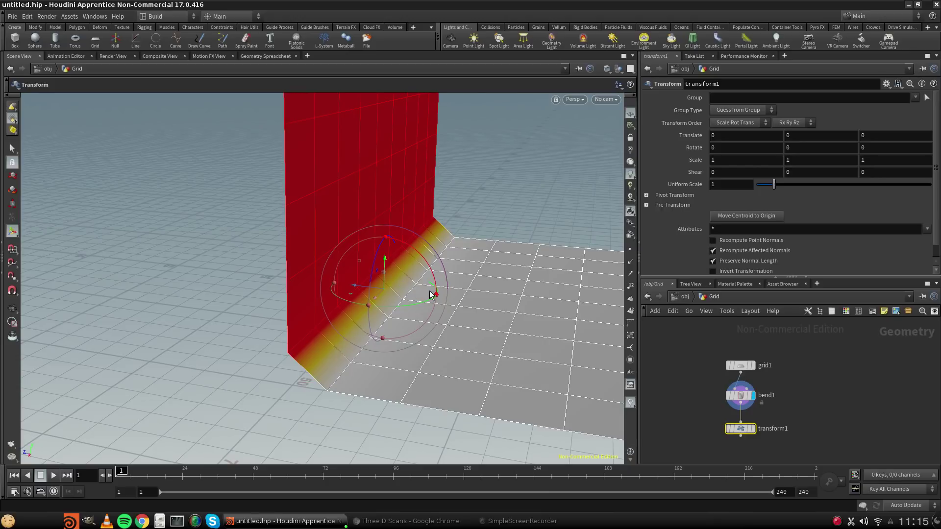
drag(363, 286, 288, 283)
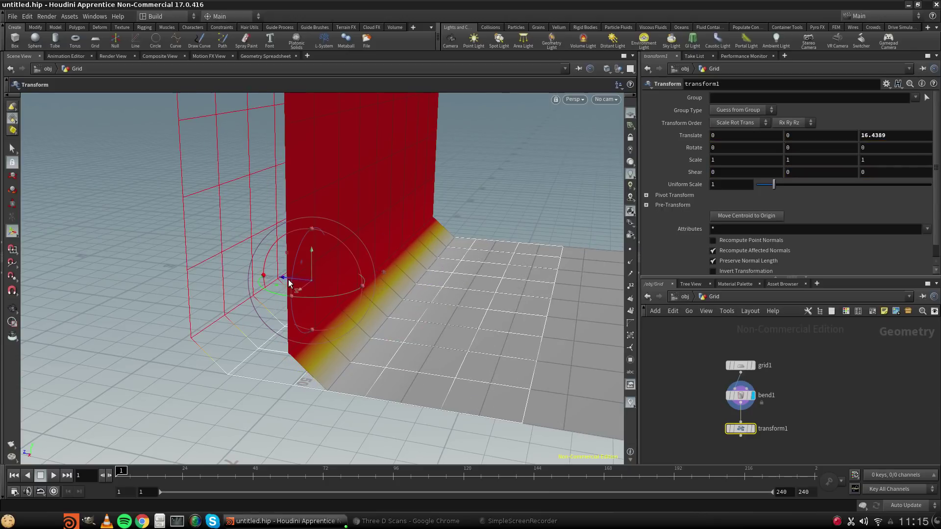
click(754, 429)
alt+middle_drag(407, 341, 475, 364)
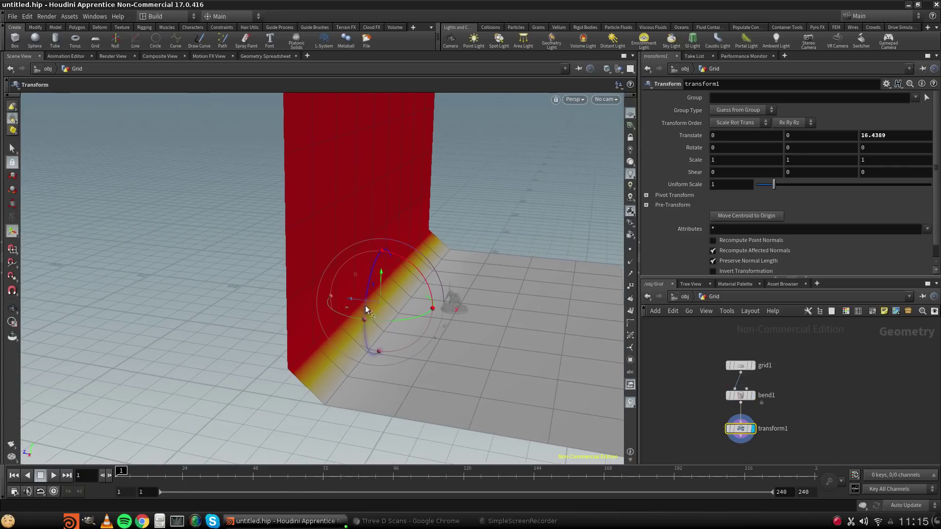
drag(354, 295, 327, 298)
Reduce grid1 to 4 rows and 2 columns.
click(741, 366)
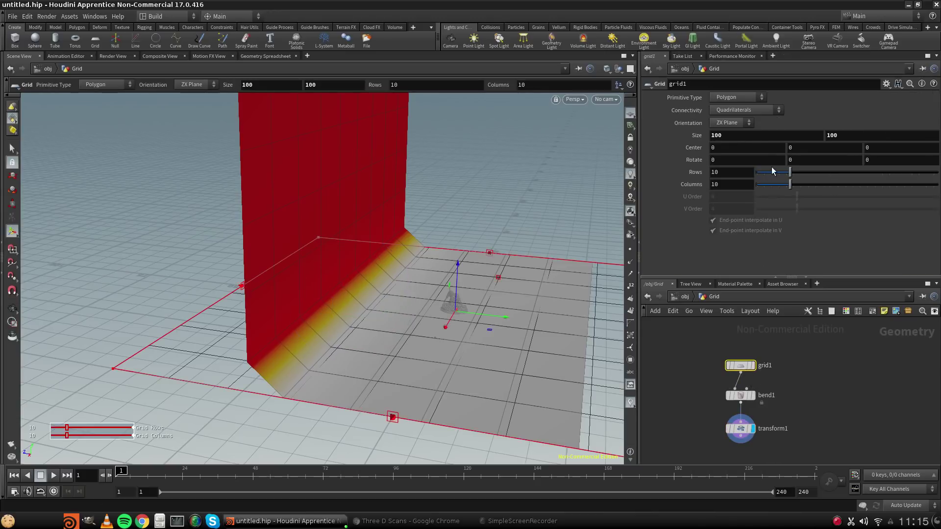
drag(789, 173, 760, 186)
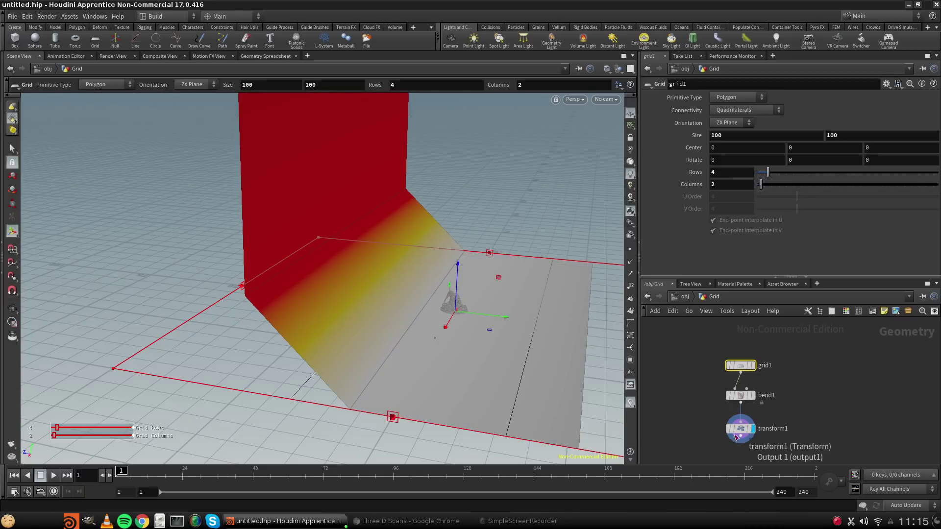
middle_drag(807, 408, 812, 380)
key(Tab)
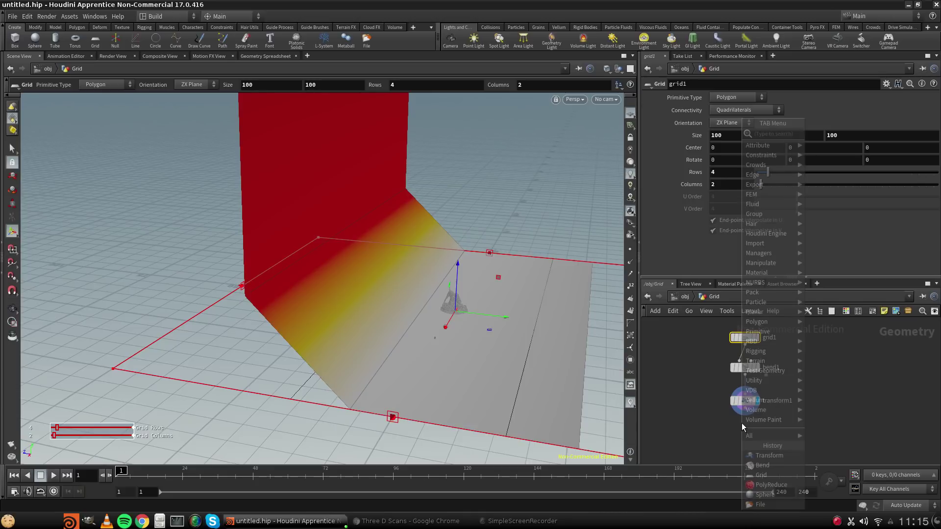
text(sub)
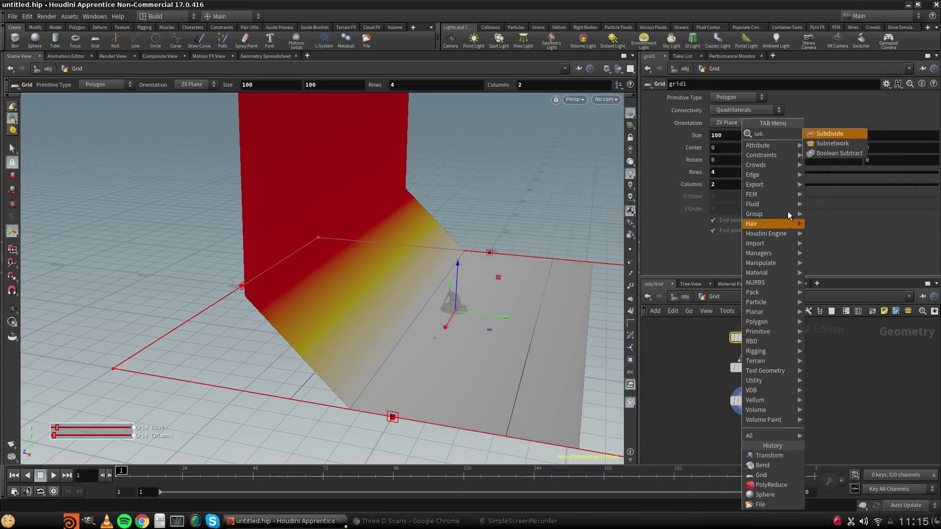
click(823, 136)
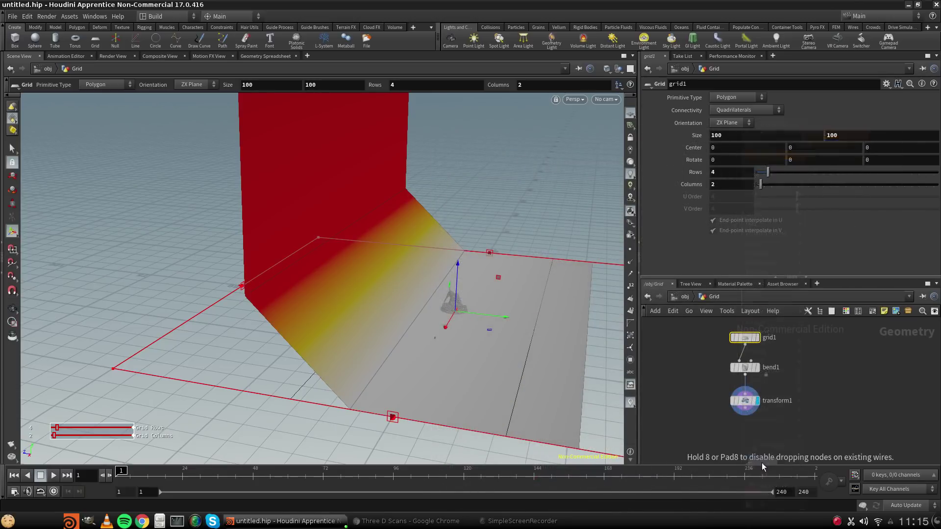
click(745, 435)
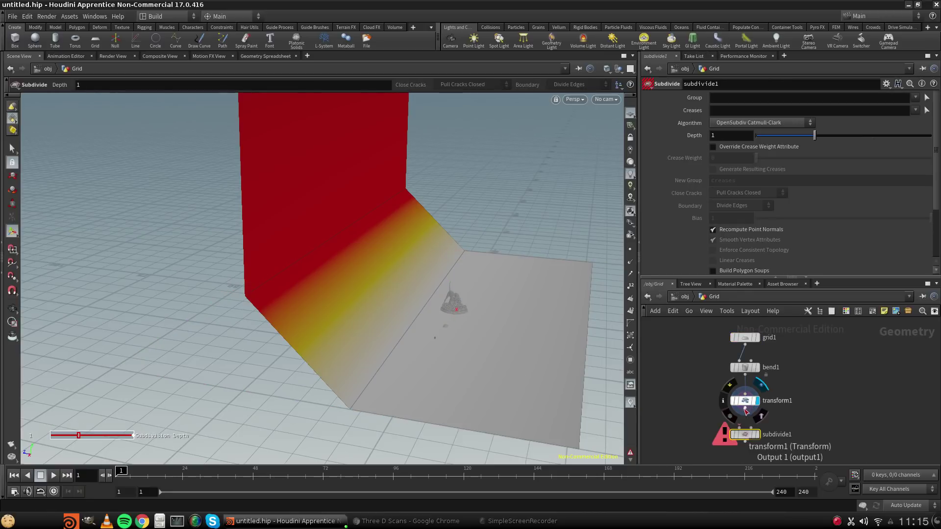
key(Delete)
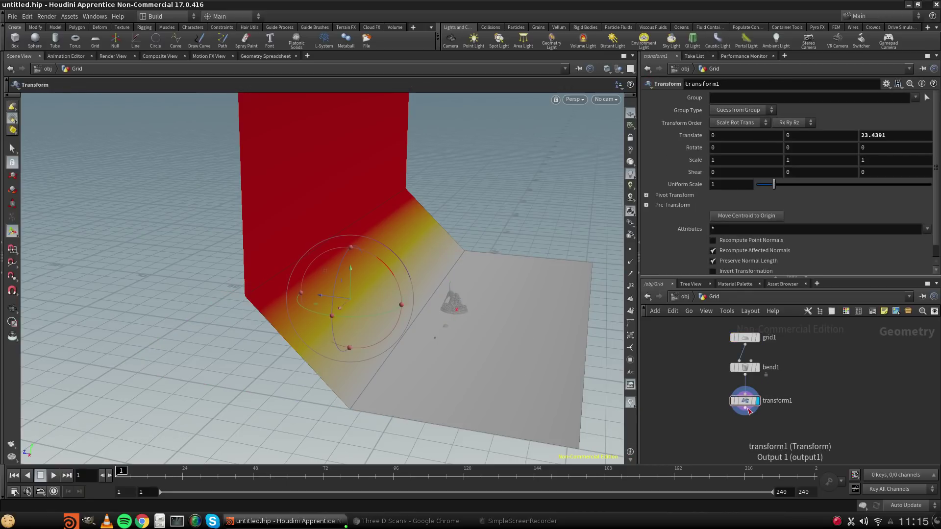
Add a Subdivide node directly below transform1, connected to its output.
key(Tab)
text(sub)
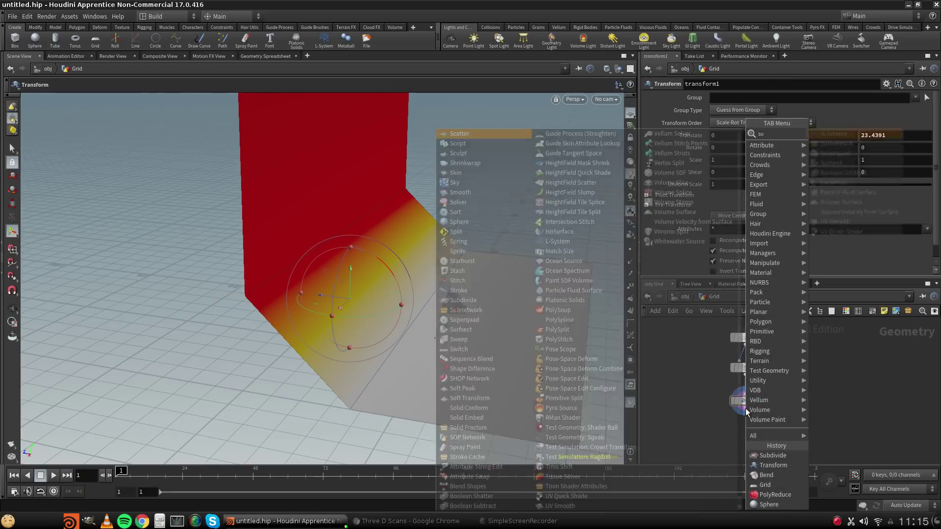
click(833, 135)
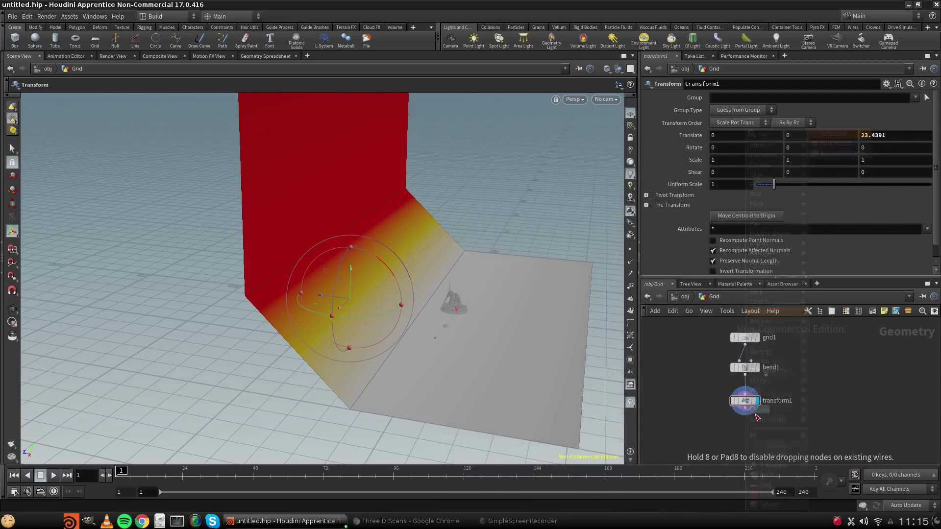
click(745, 430)
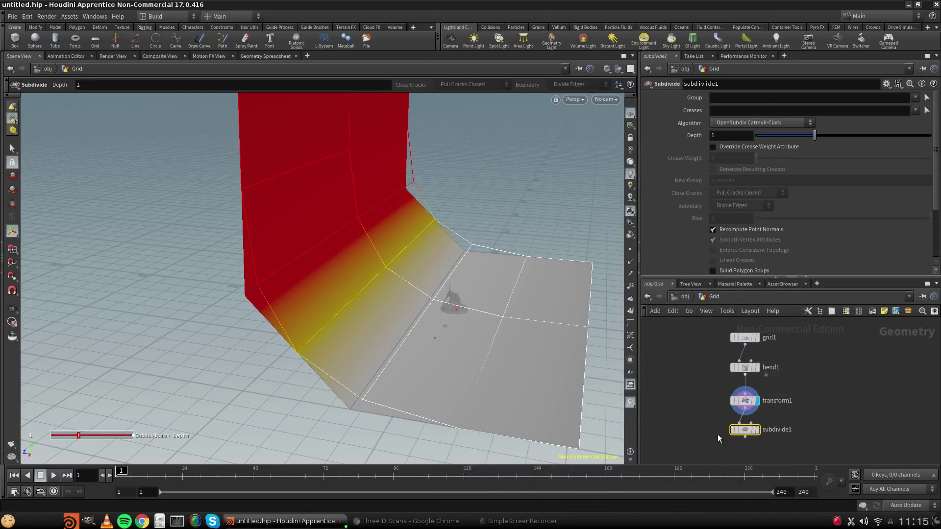
Display subdivide1 with a depth of 3 and set grid1's rows to 6 for a tighter curve.
click(757, 429)
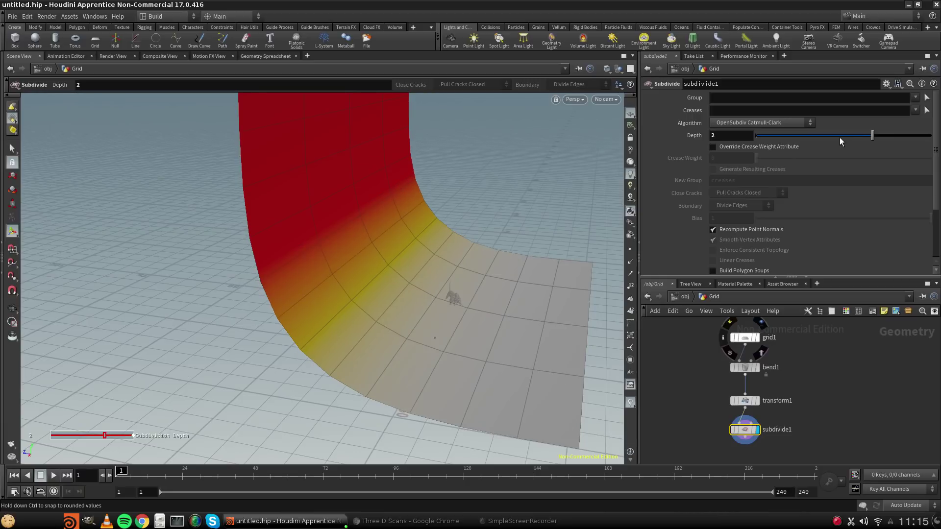
drag(872, 135, 931, 135)
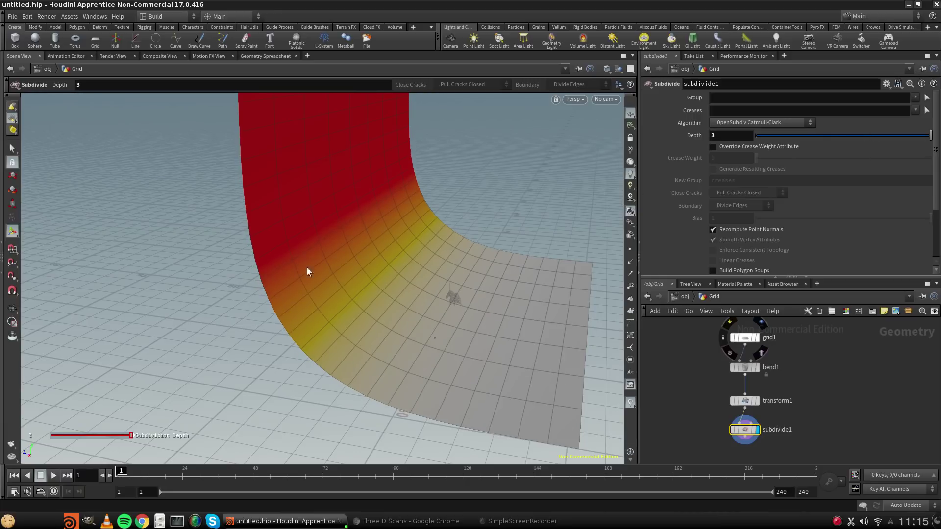
click(748, 337)
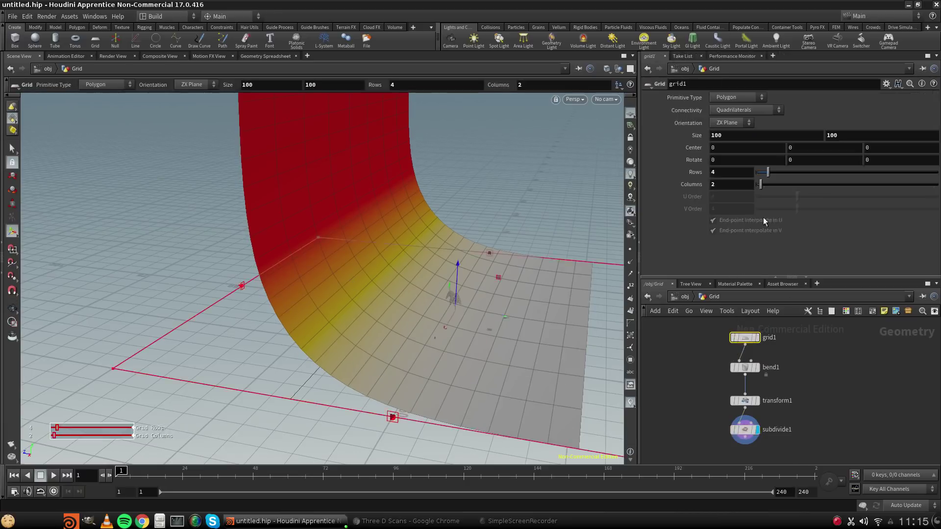
drag(767, 172, 777, 175)
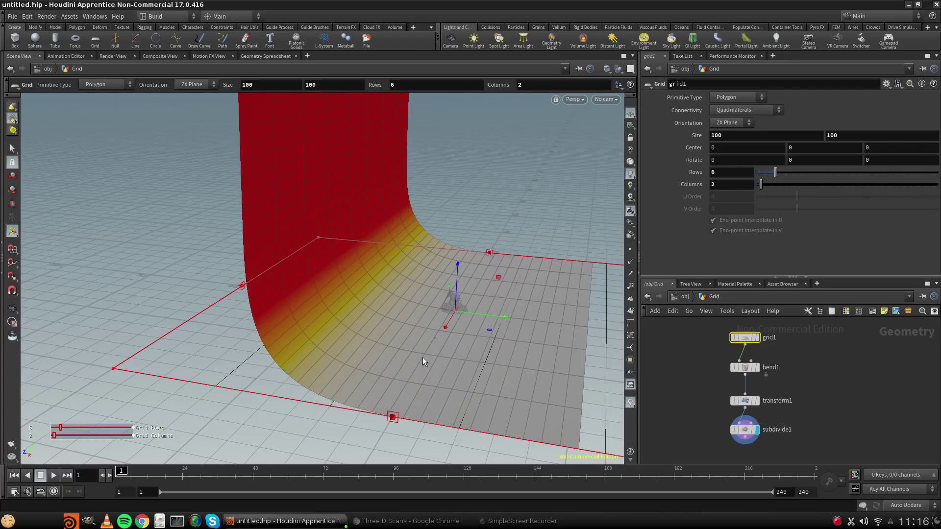
Slide the backdrop farther from the statue with transform1, to about 28.36 along Z.
click(745, 400)
drag(325, 296, 304, 295)
key(Escape)
drag(414, 372, 416, 344)
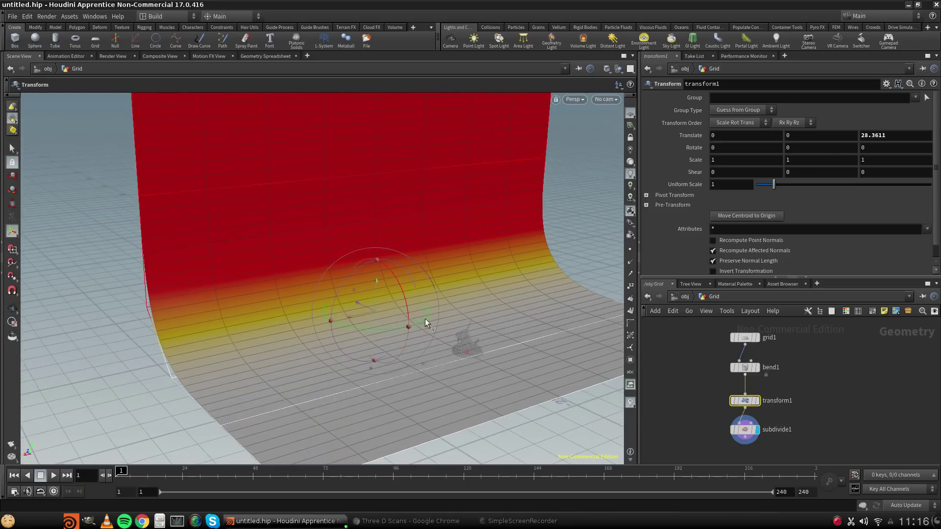
Examine the Grid node chain and how the curved backdrop surrounds the statue.
middle_drag(431, 319, 394, 338)
right_drag(394, 339, 372, 376)
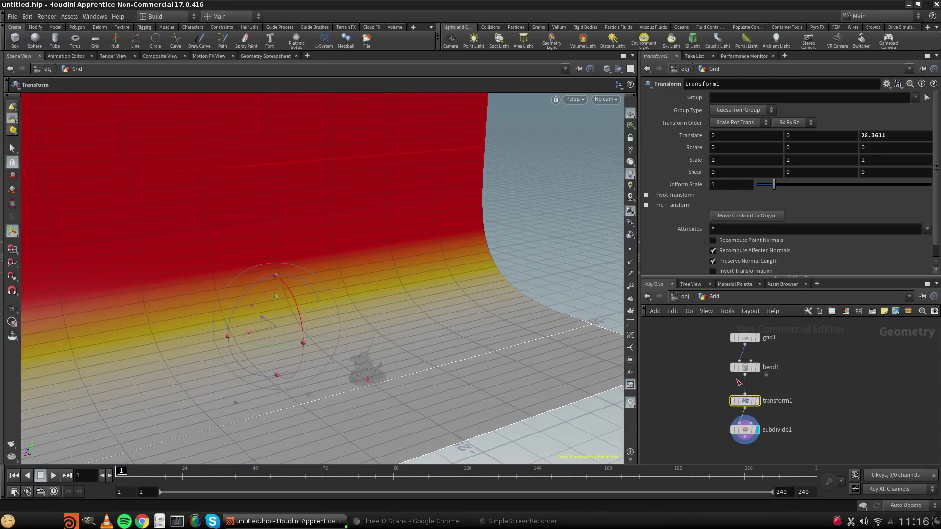
mouse_move(744, 372)
mouse_move(744, 414)
mouse_move(737, 431)
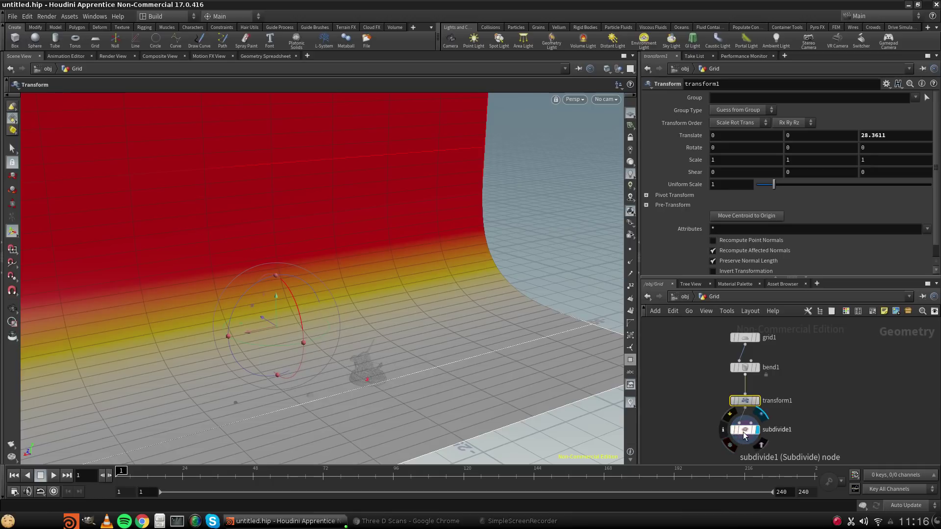
drag(746, 433, 747, 435)
alt+drag(323, 355, 409, 321)
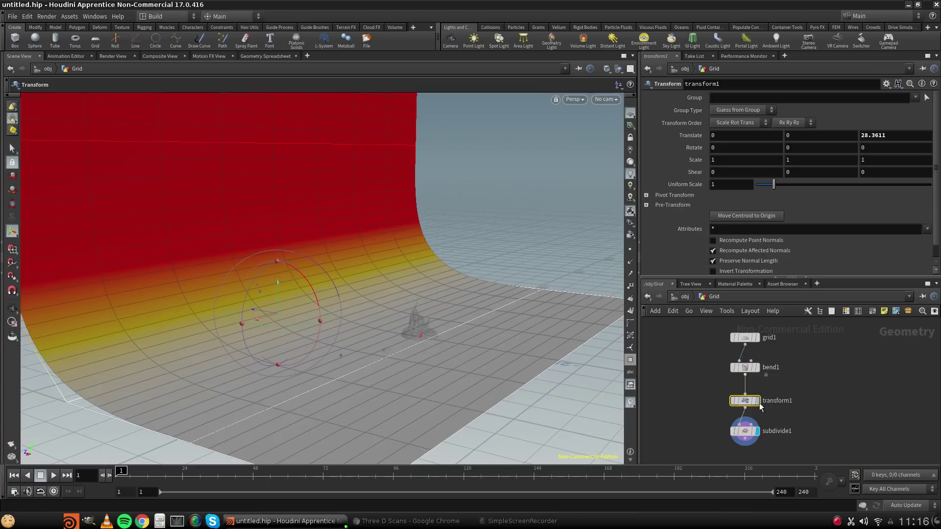
alt+drag(360, 344, 462, 344)
alt+middle_drag(492, 306, 401, 372)
alt+right_drag(402, 372, 374, 387)
alt+drag(407, 371, 338, 368)
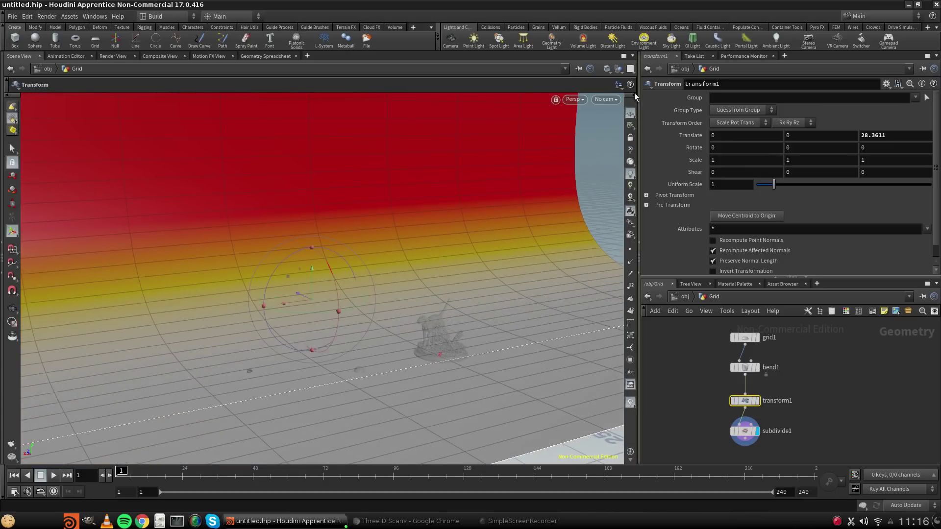
Look through DominikCamera to check the backdrop's placement behind the statue, and return to a free view.
click(607, 99)
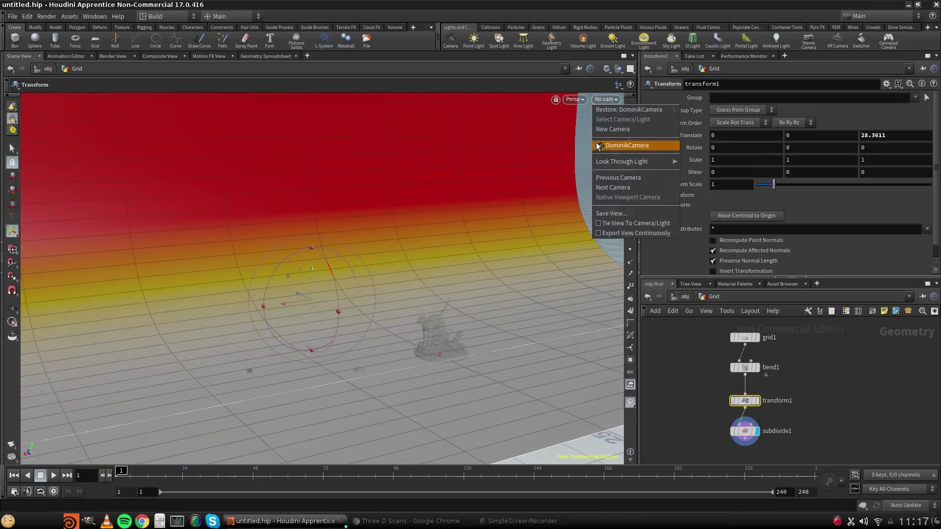
click(627, 145)
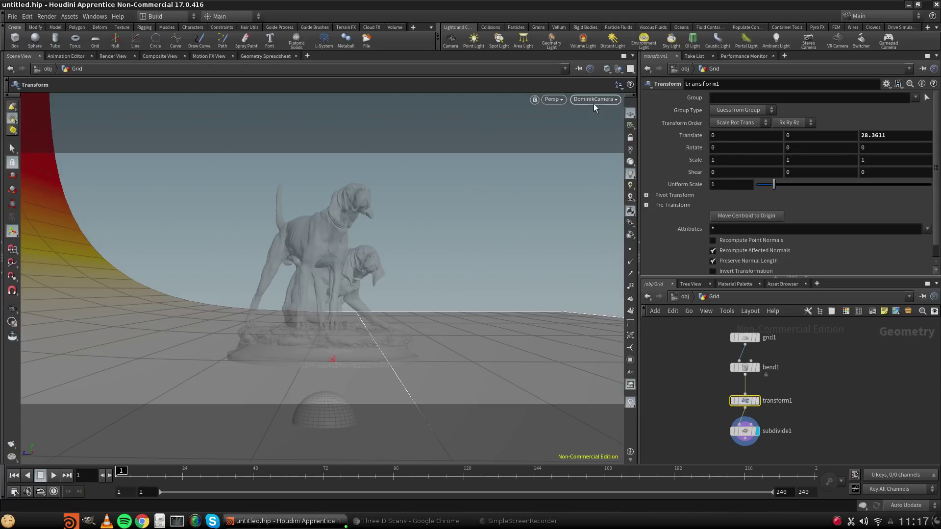
right_drag(534, 216, 426, 294)
drag(425, 294, 554, 362)
Rotate the backdrop -90 degrees about the Y axis with transform1.
key(Return)
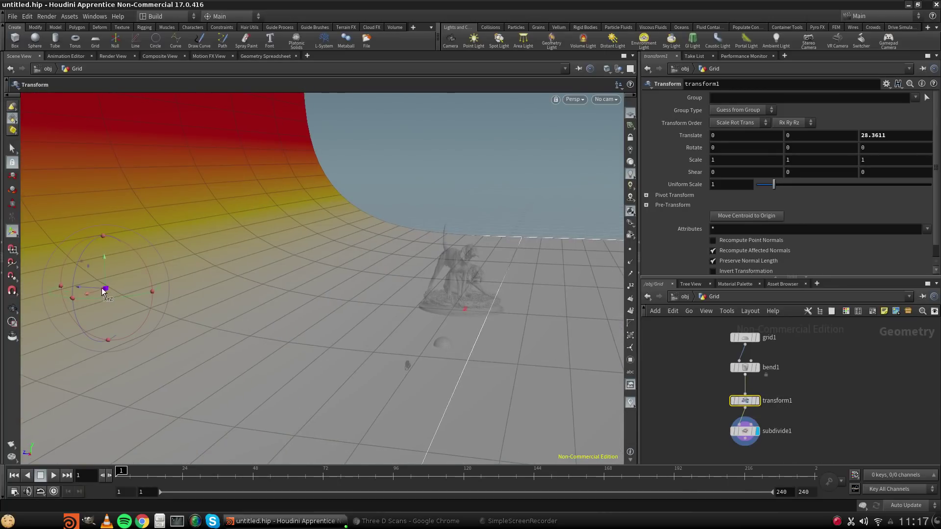
mouse_move(114, 296)
mouse_down()
mouse_move(74, 287)
mouse_move(118, 294)
mouse_up()
key(Escape)
drag(346, 297, 315, 340)
Reposition the rotated backdrop with transform1 to about 9.3 along Z and -25.78 along X.
key(Return)
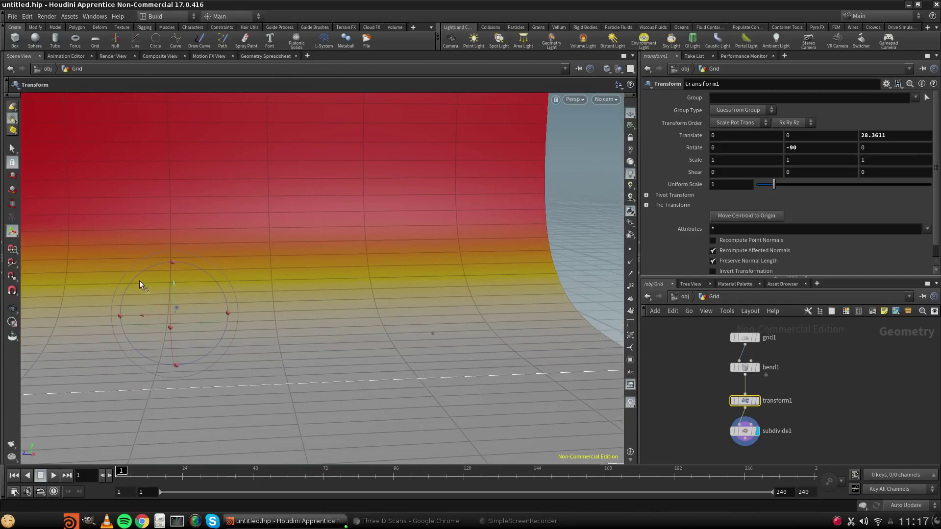
drag(143, 315, 405, 357)
key(Escape)
key(Return)
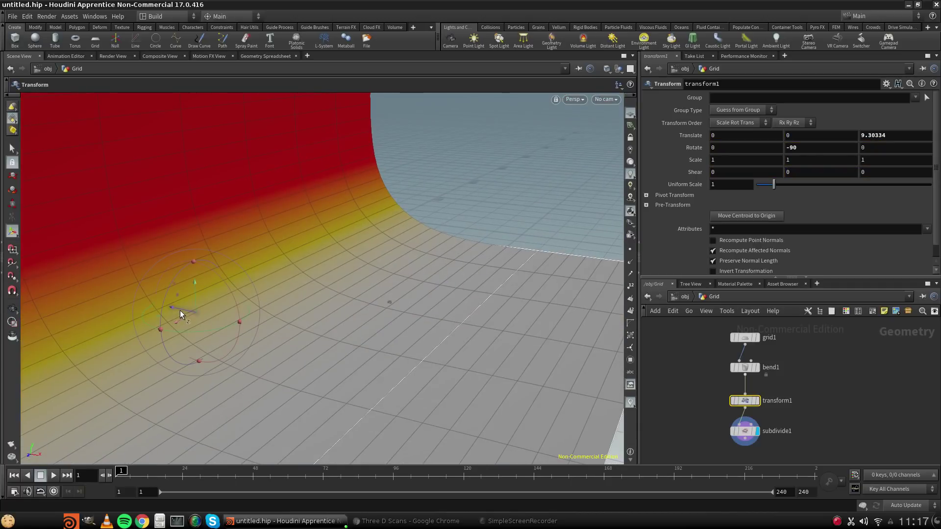
drag(180, 310, 37, 289)
key(Escape)
drag(140, 354, 267, 292)
Center the backdrop sideways behind the statue by moving transform1 to about 0.29 along Z.
key(t)
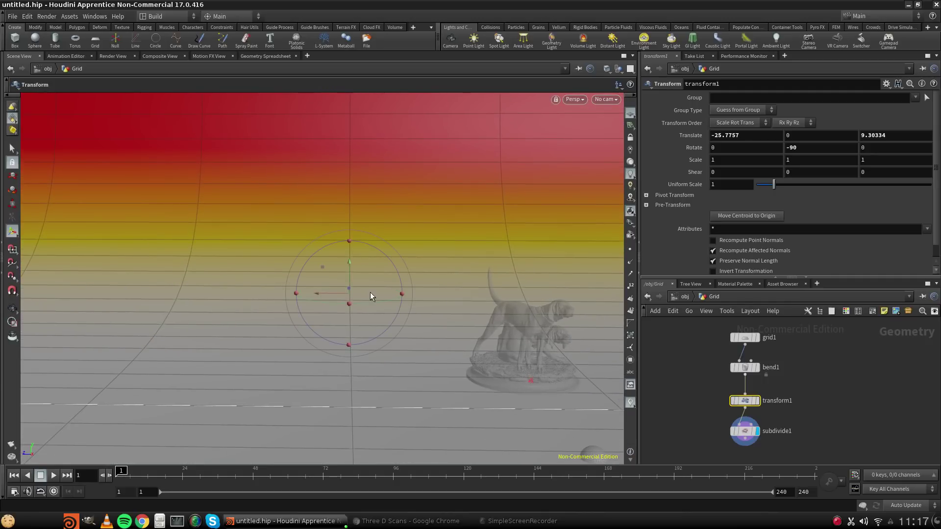
drag(330, 293, 328, 322)
key(Escape)
scroll(329, 322, down, 10)
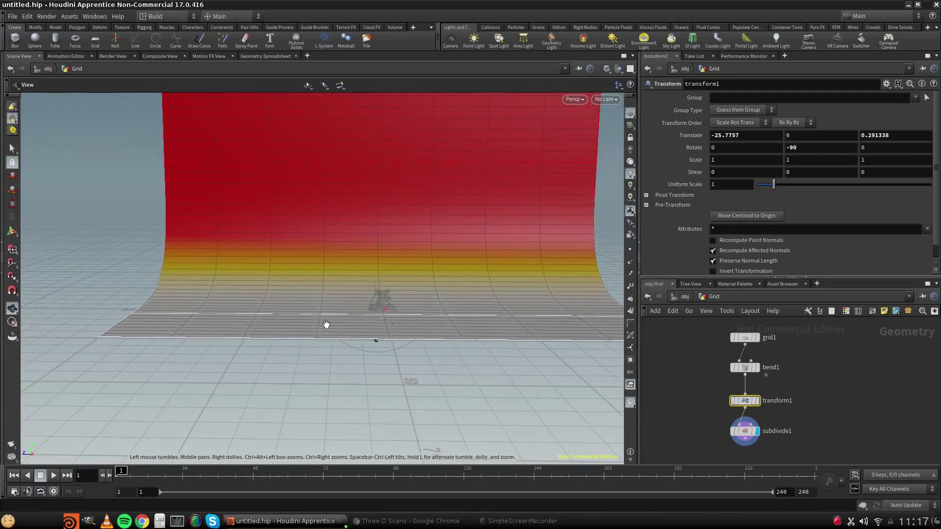
Examine the backdrop's curve and floor around the statue from the side.
drag(374, 369, 270, 358)
key(Return)
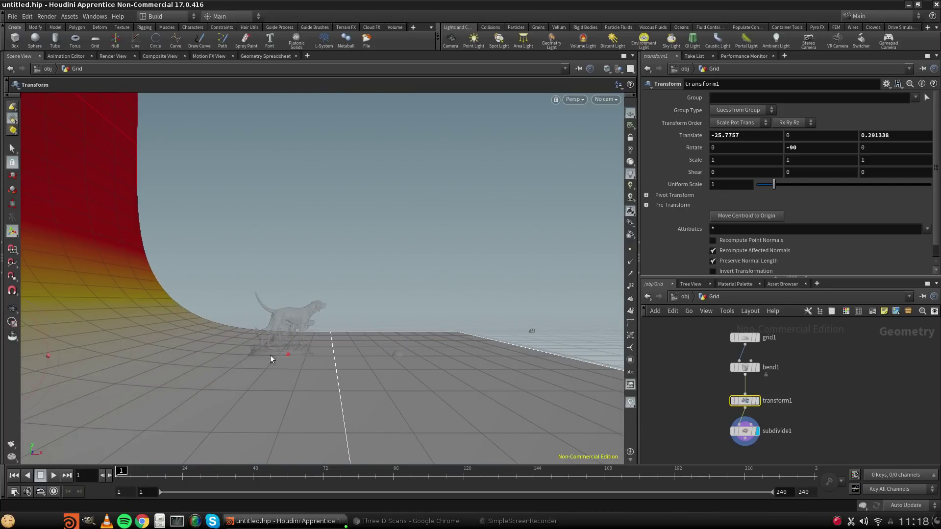
drag(348, 337, 416, 342)
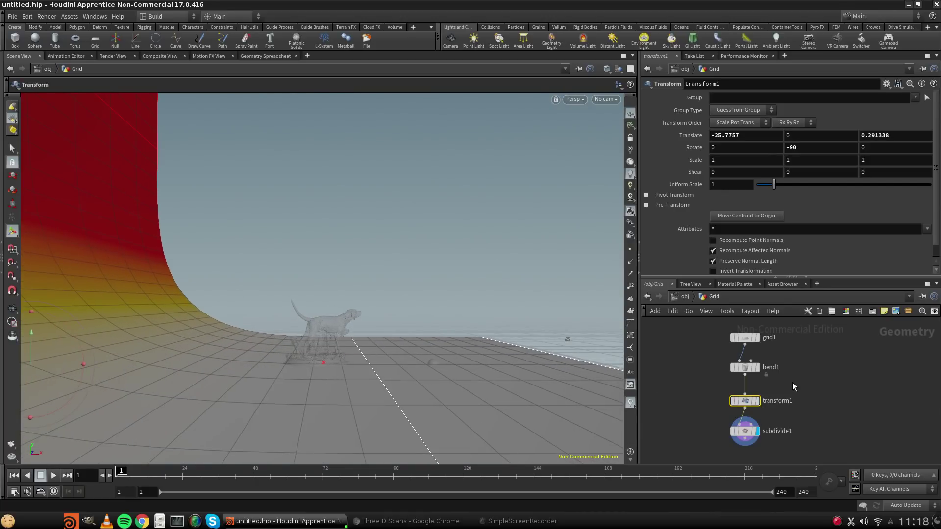
key(Escape)
mouse_move(360, 366)
mouse_down()
mouse_move(422, 342)
mouse_move(393, 368)
mouse_move(406, 363)
mouse_move(382, 406)
mouse_move(358, 353)
mouse_up()
click(746, 399)
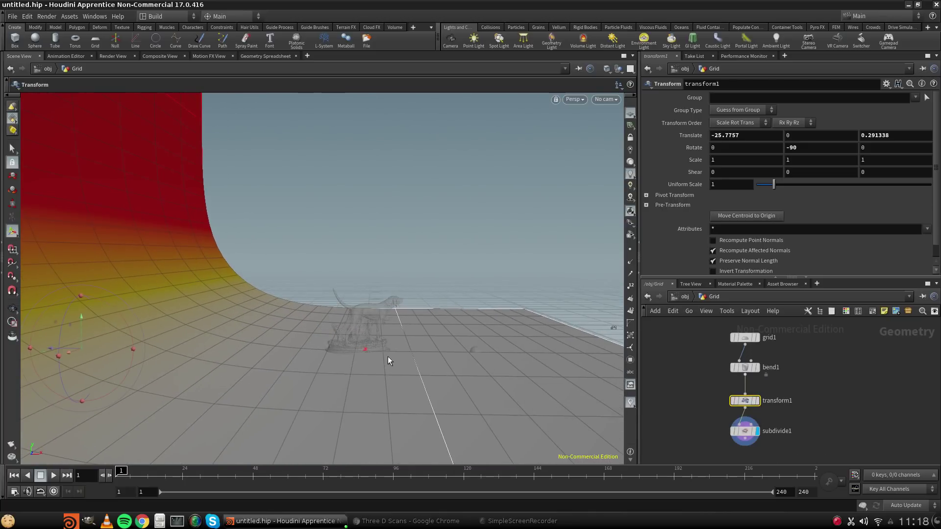
Push the backdrop back to about -30.93 along X with transform1 and check it through DominikCamera and in the render.
drag(66, 348, 23, 348)
drag(13, 349, 14, 348)
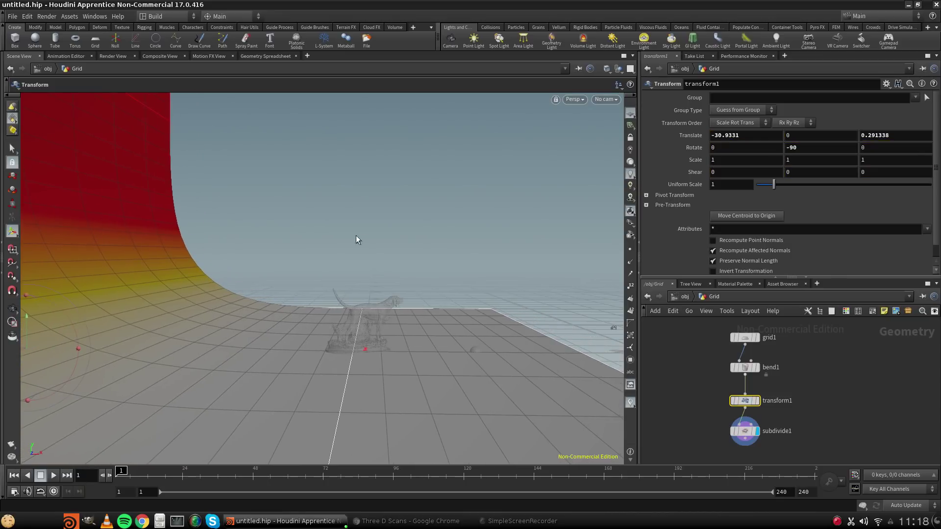
click(599, 97)
click(615, 143)
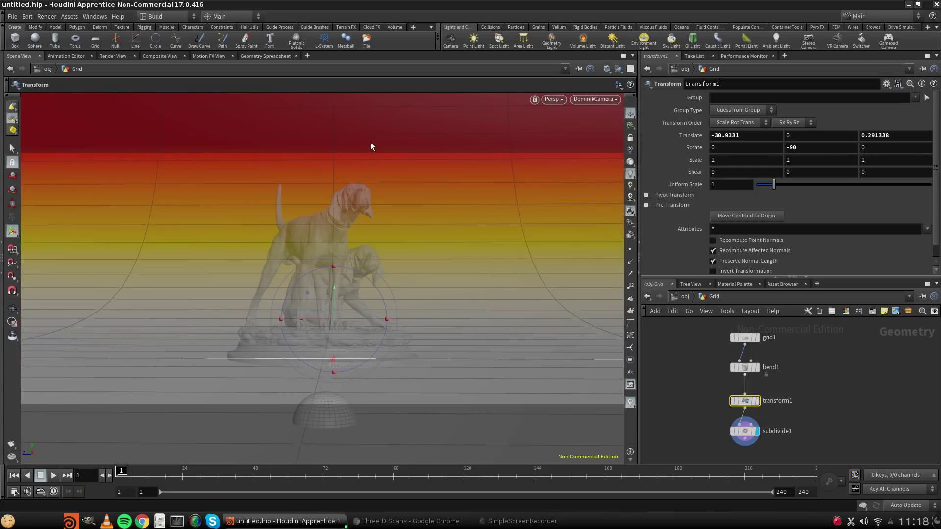
click(113, 57)
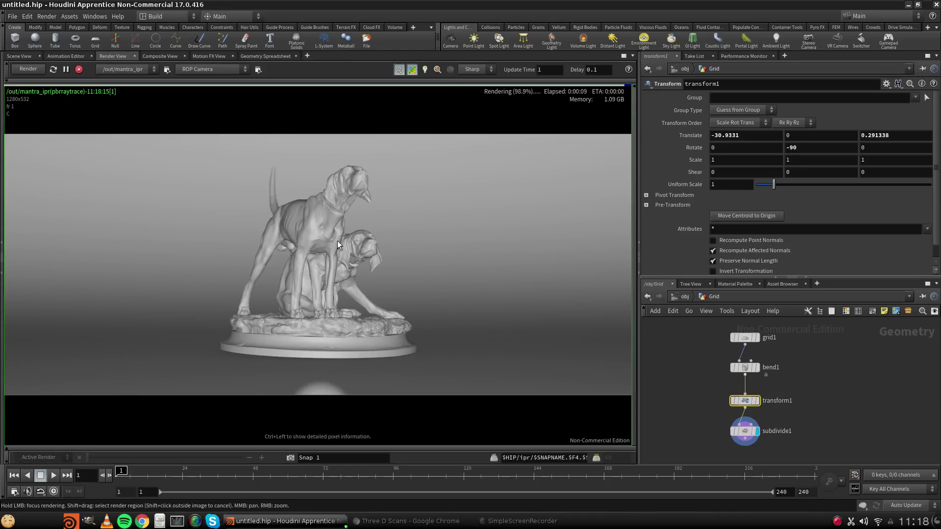
click(17, 57)
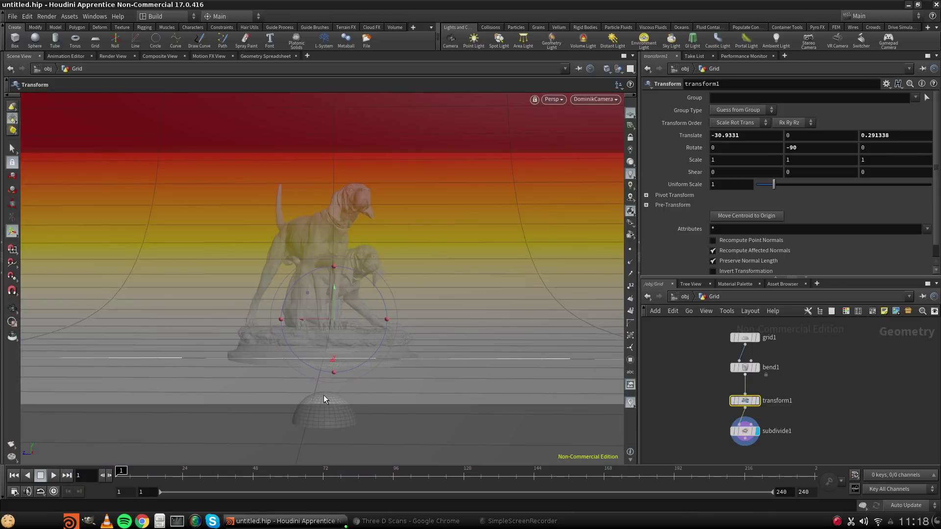
Return to the object level and move testsphere next to the statue, to about 0.88 along X and 0.52 along Y.
click(690, 404)
click(685, 297)
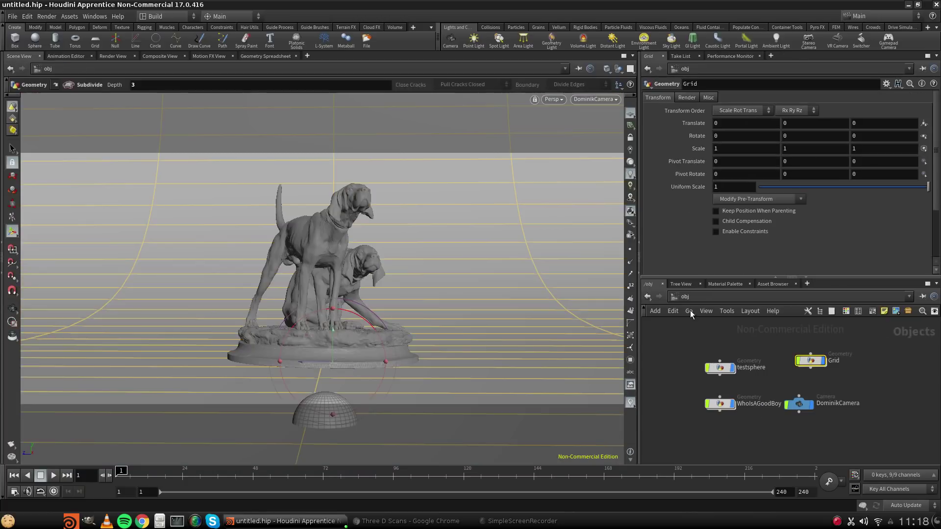
click(721, 368)
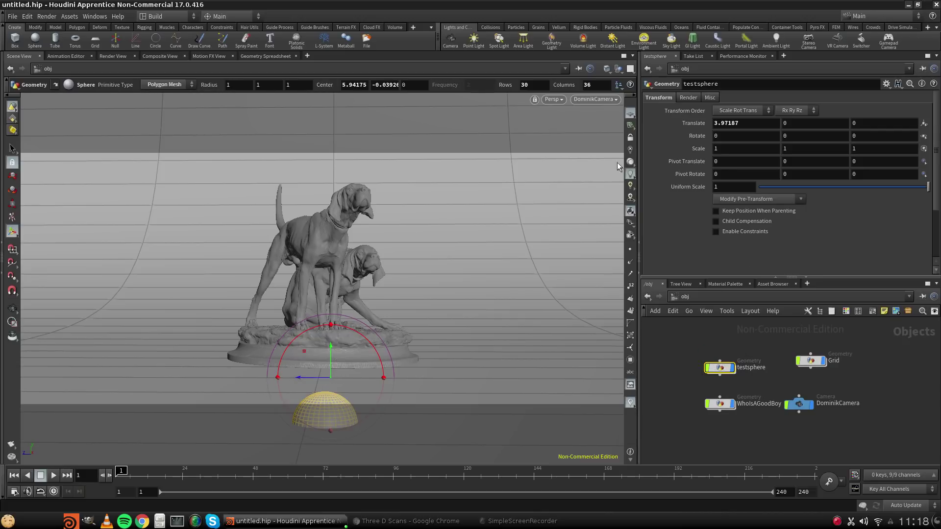
click(631, 142)
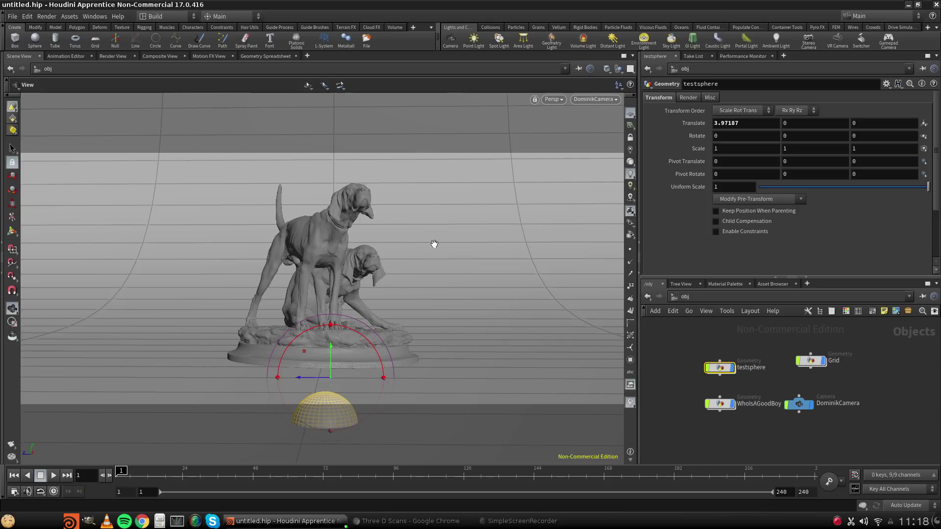
alt+right_drag(428, 280, 389, 328)
alt+drag(388, 328, 448, 399)
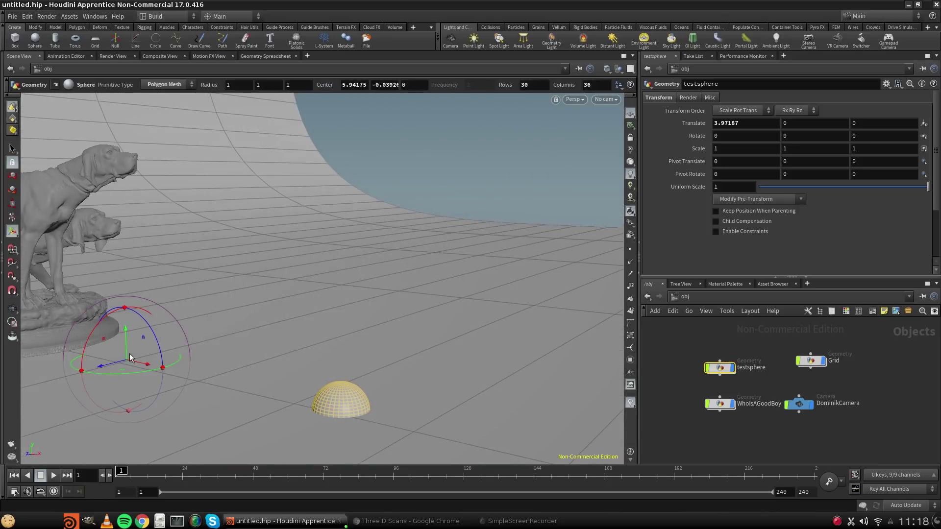
drag(145, 367, 51, 311)
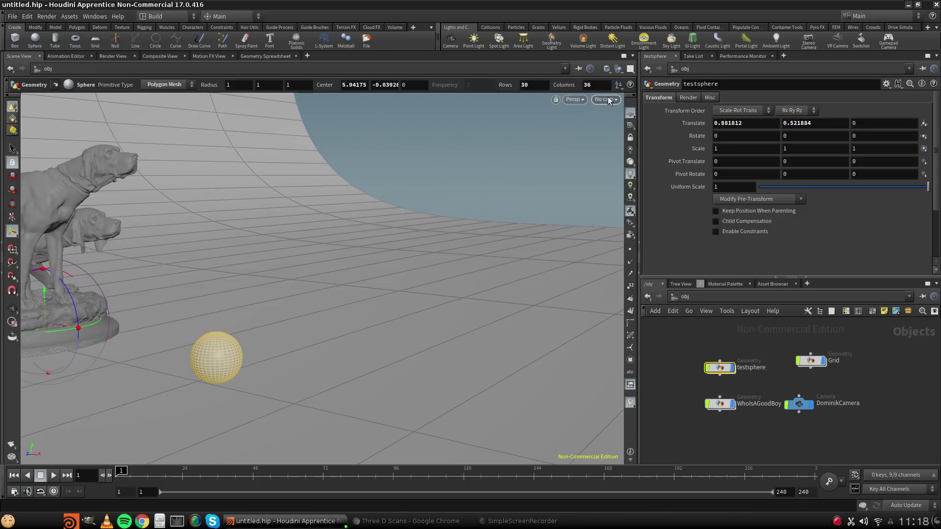
Raise testsphere slightly to about 0.58 along Y so it rests on the backdrop floor.
key(Escape)
drag(169, 374, 149, 338)
key(Return)
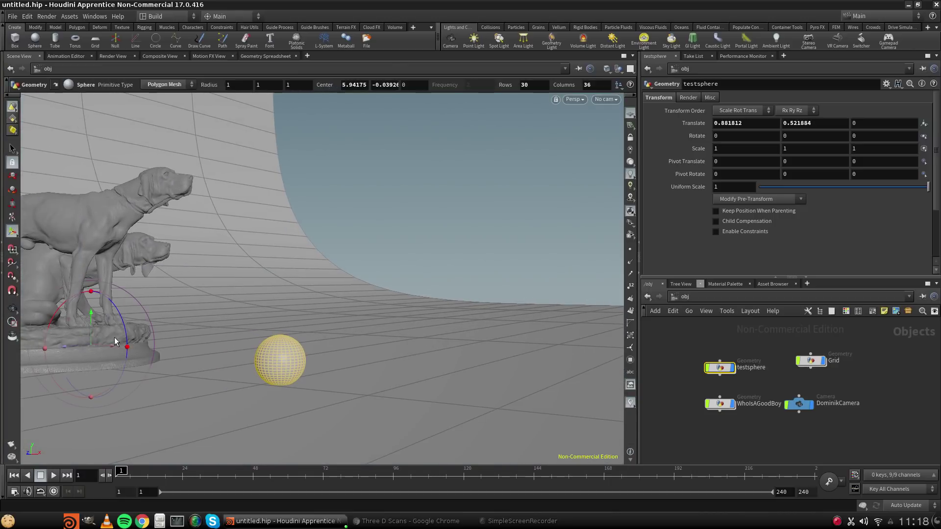
drag(90, 330, 89, 327)
key(Escape)
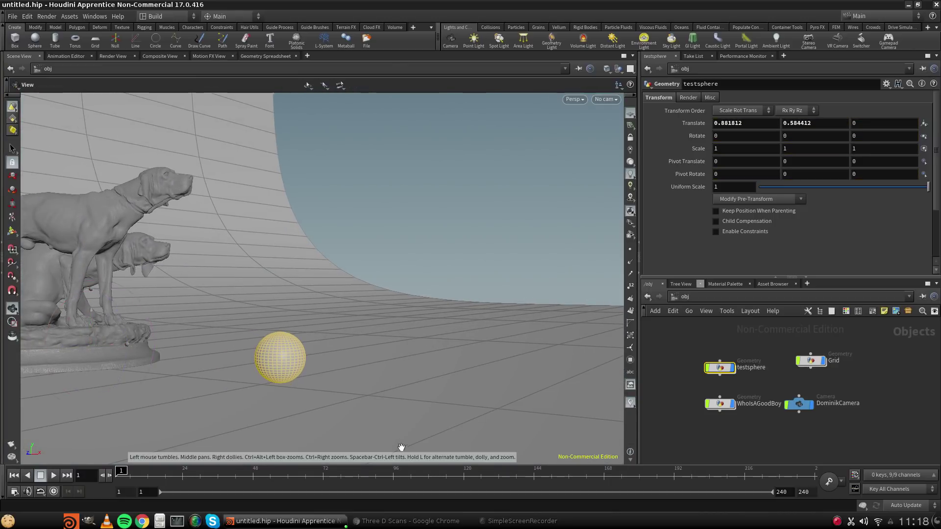
Examine testsphere's placement in front of the statue from the side, through DominikCamera and in the render.
drag(401, 445, 380, 444)
middle_drag(417, 352, 386, 378)
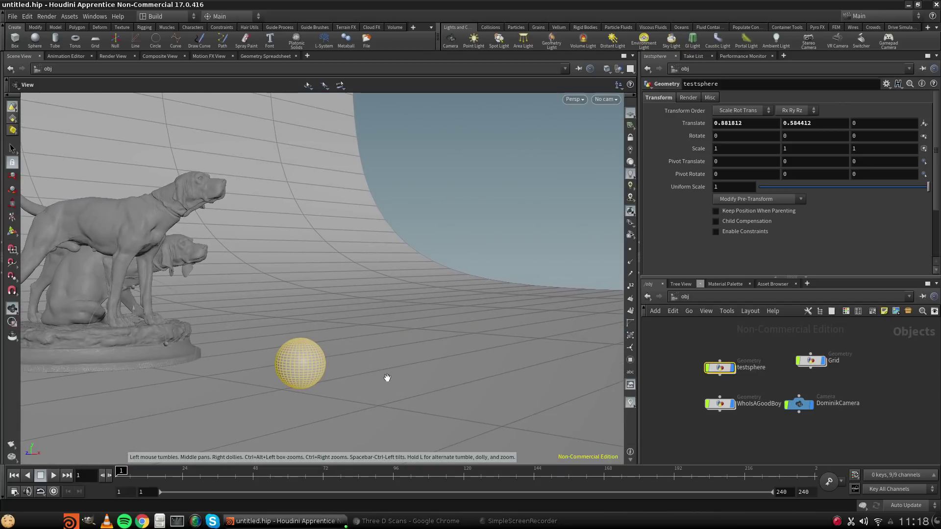
key(Return)
key(Escape)
drag(405, 276, 261, 356)
key(Return)
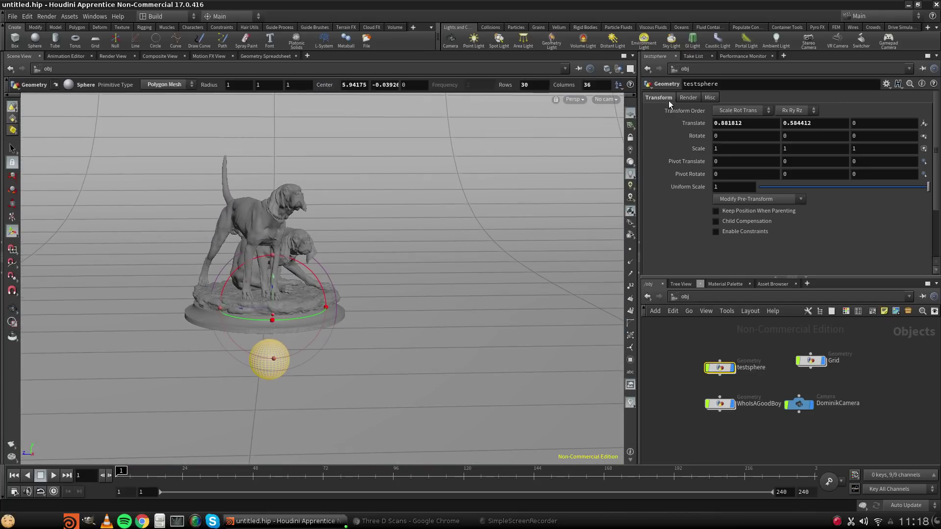
click(605, 99)
click(607, 146)
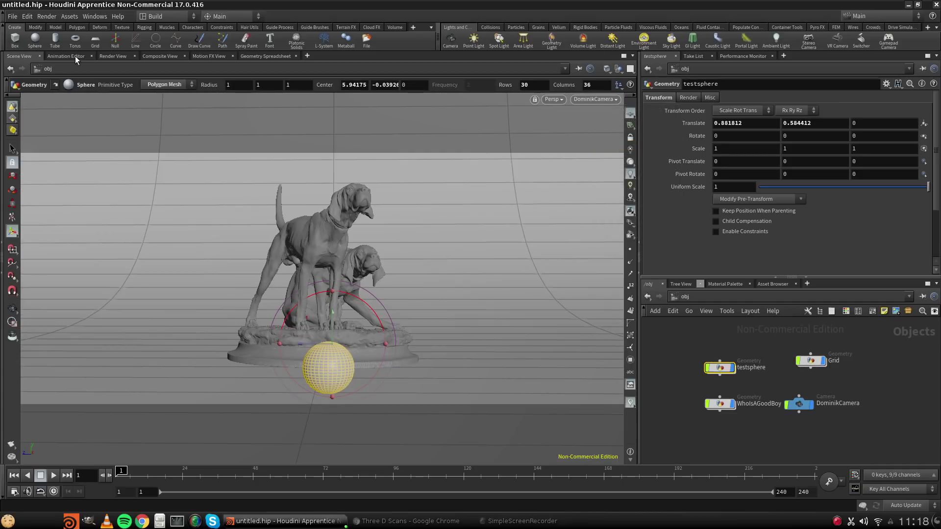
click(114, 57)
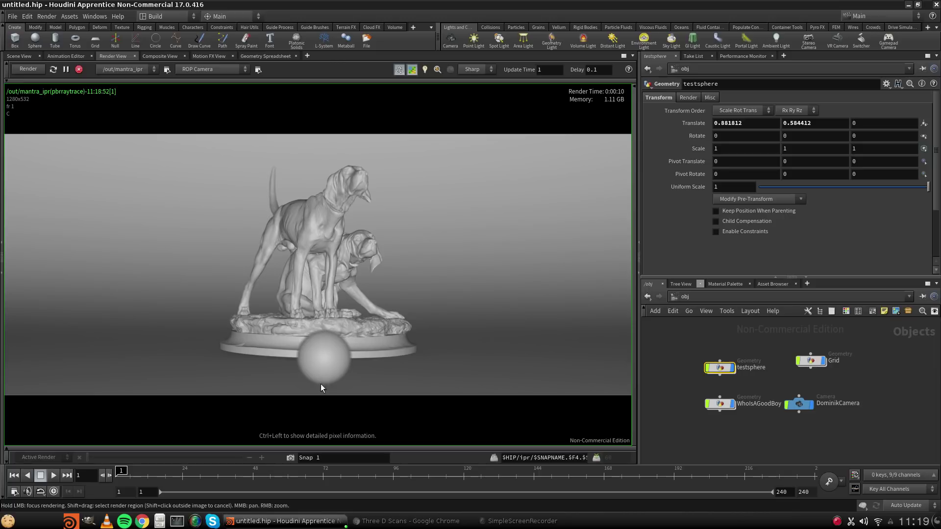
click(24, 56)
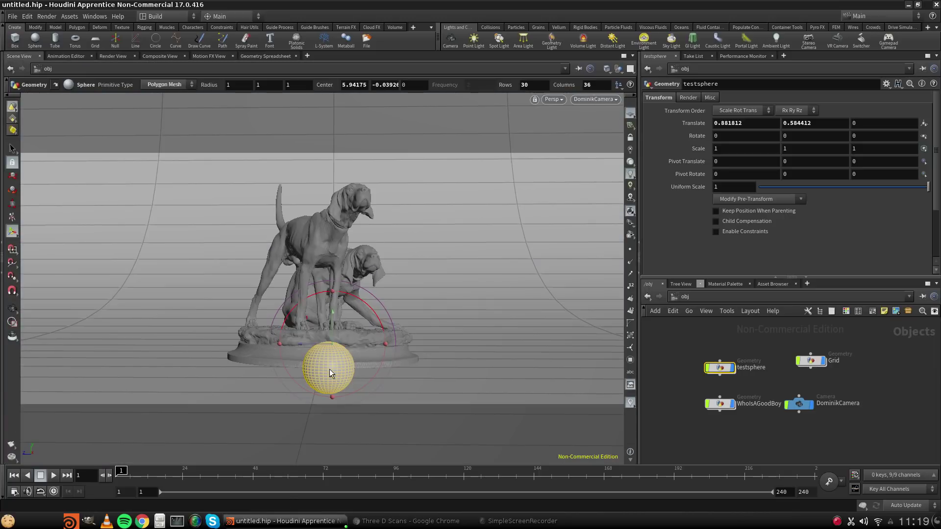
Fine-tune testsphere's position to about 0.57 along Y and 0.22 along Z.
drag(330, 316, 329, 319)
drag(681, 344, 737, 384)
drag(304, 345, 296, 344)
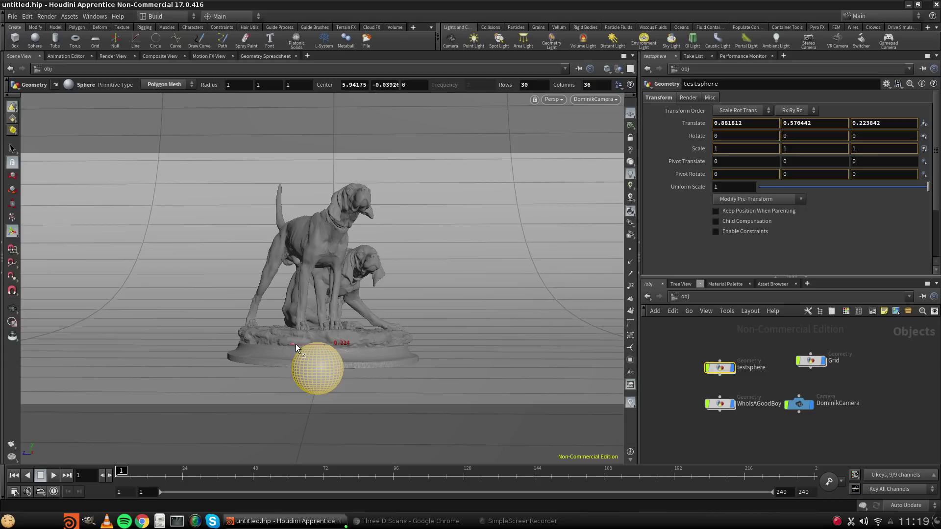
drag(296, 344, 295, 344)
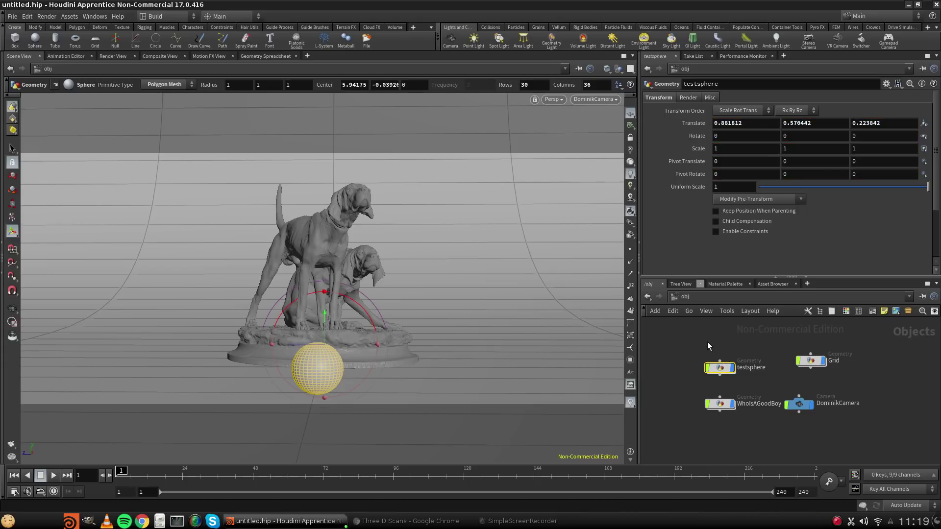
Duplicate testsphere and move the copy sideways to about -2.88 along Z.
drag(719, 368, 719, 349)
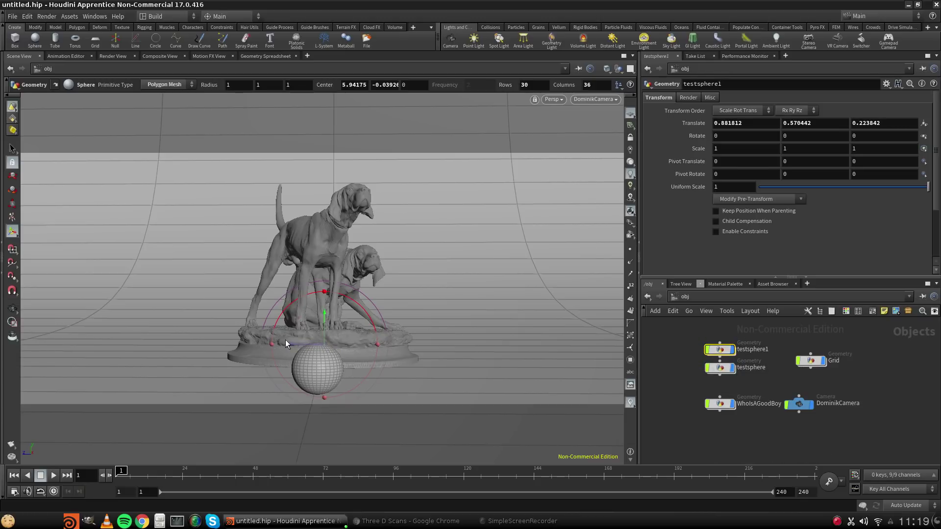
drag(290, 342, 432, 356)
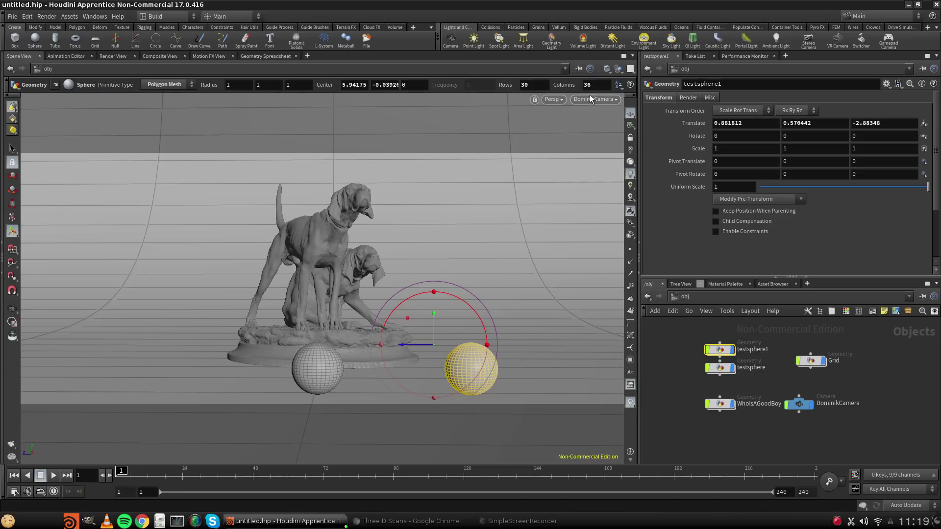
Move the copied sphere behind the statue, to about -17.24 along X and 0.75 along Y.
alt+drag(392, 299, 579, 345)
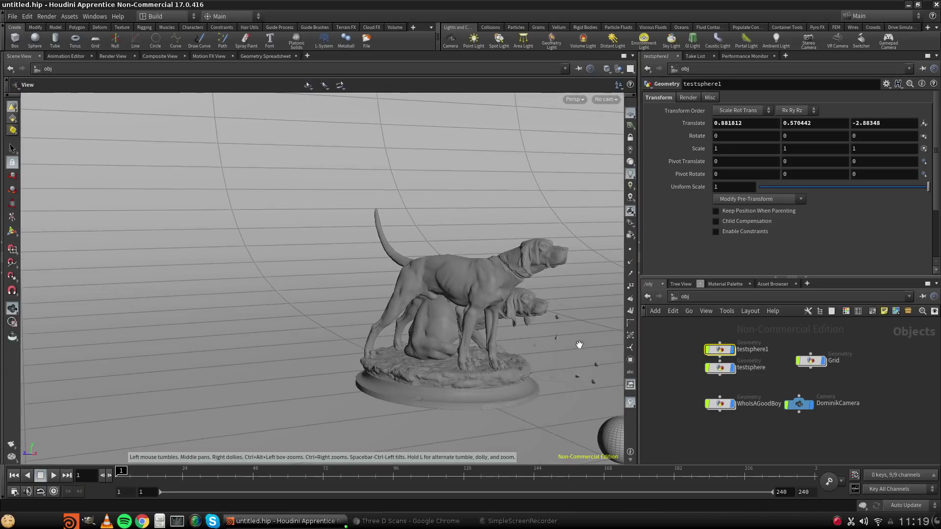
alt+middle_drag(580, 344, 490, 321)
drag(430, 327, 255, 304)
alt+drag(367, 275, 429, 251)
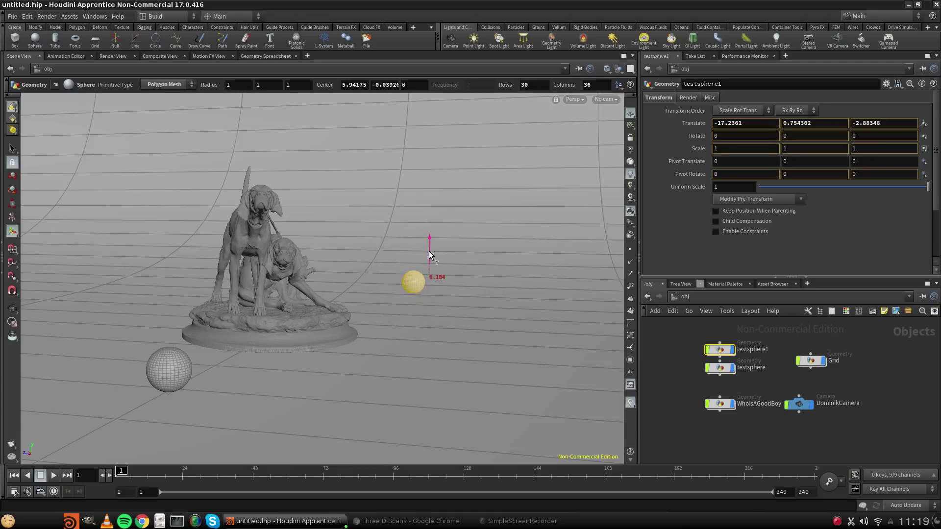
alt+drag(425, 334, 443, 325)
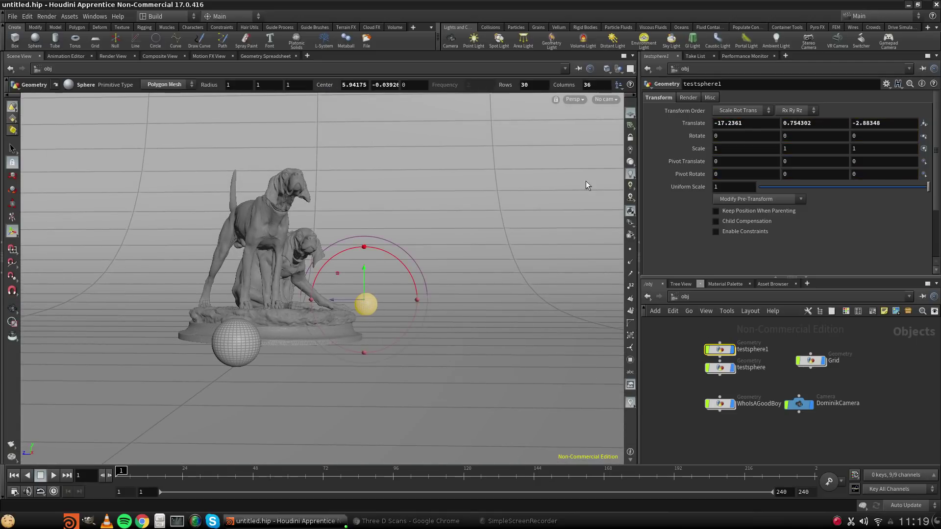
Looking through DominikCamera, shift the copied sphere clear of the statue to about -4.0 along Z.
click(606, 100)
click(612, 145)
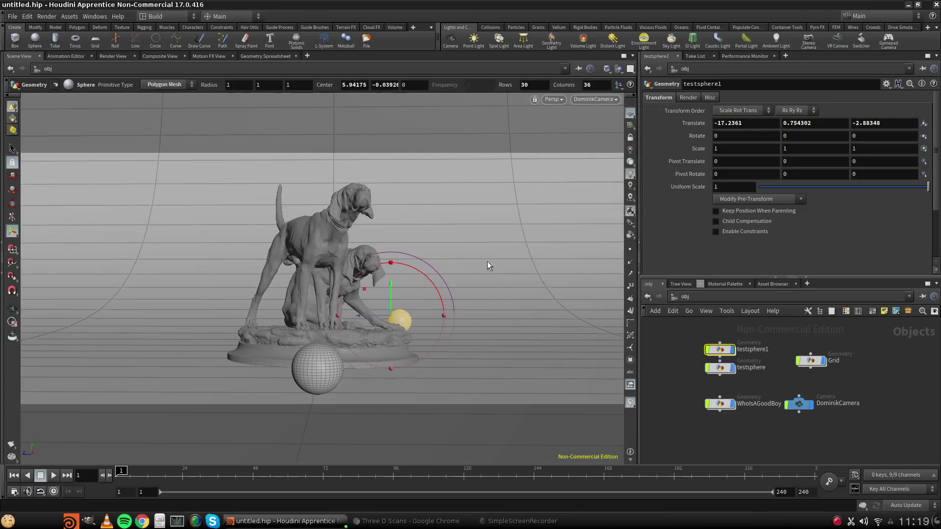
drag(363, 315, 381, 316)
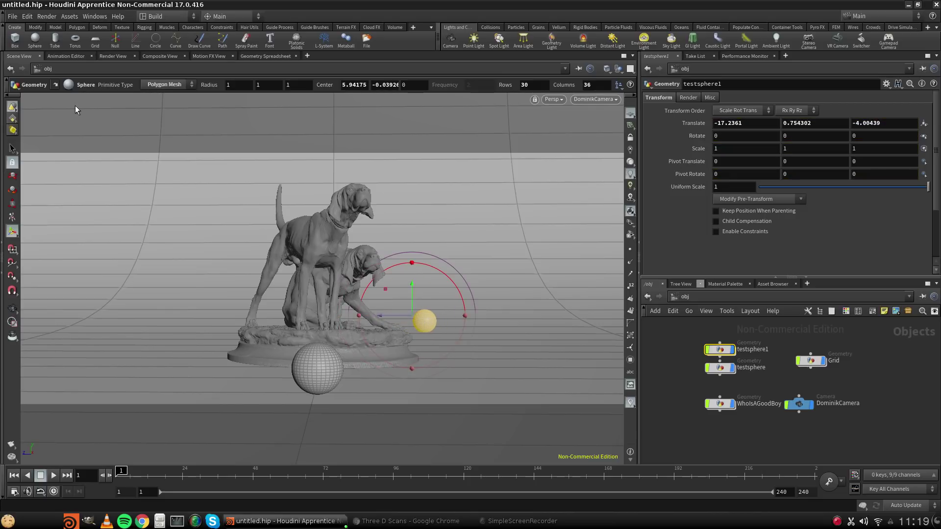
Check both test spheres in the render, and line up the DominikCamera node below the Grid node.
click(113, 56)
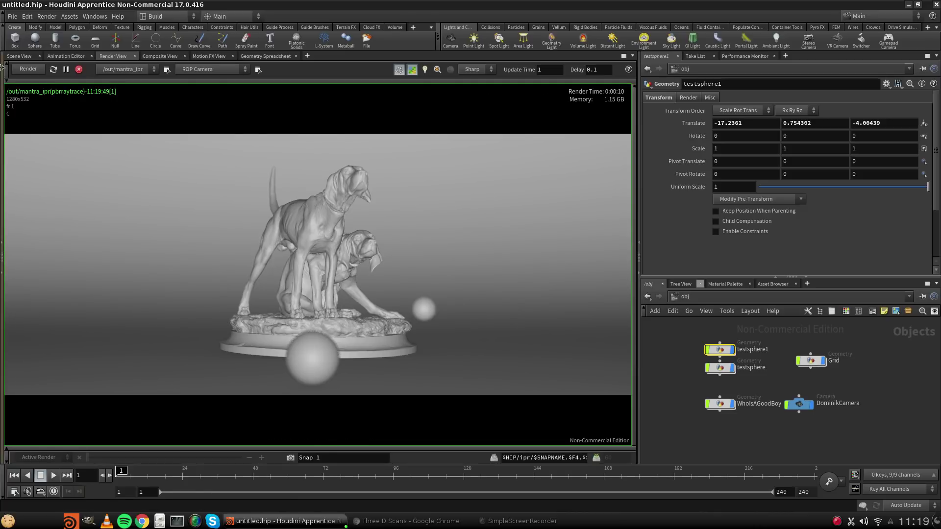
click(28, 55)
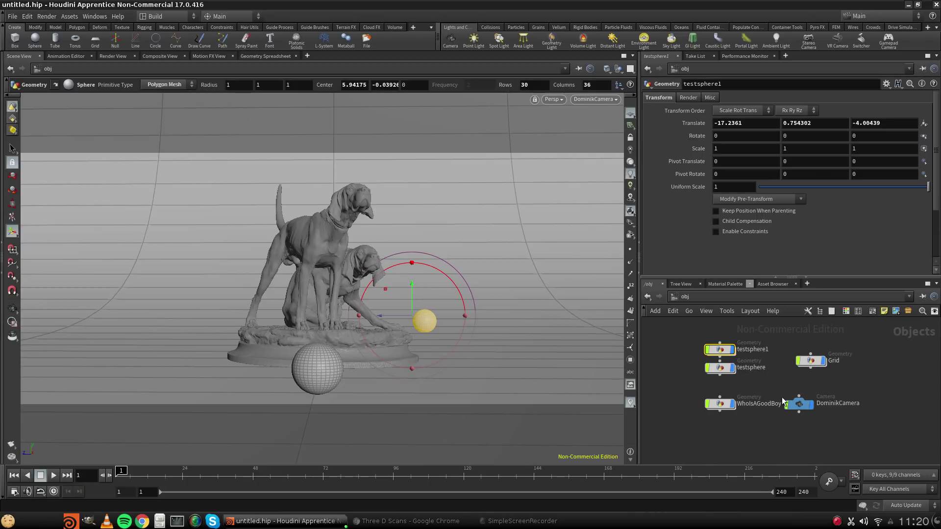
mouse_move(794, 411)
mouse_move(794, 411)
mouse_down()
mouse_move(795, 394)
mouse_move(805, 401)
mouse_up()
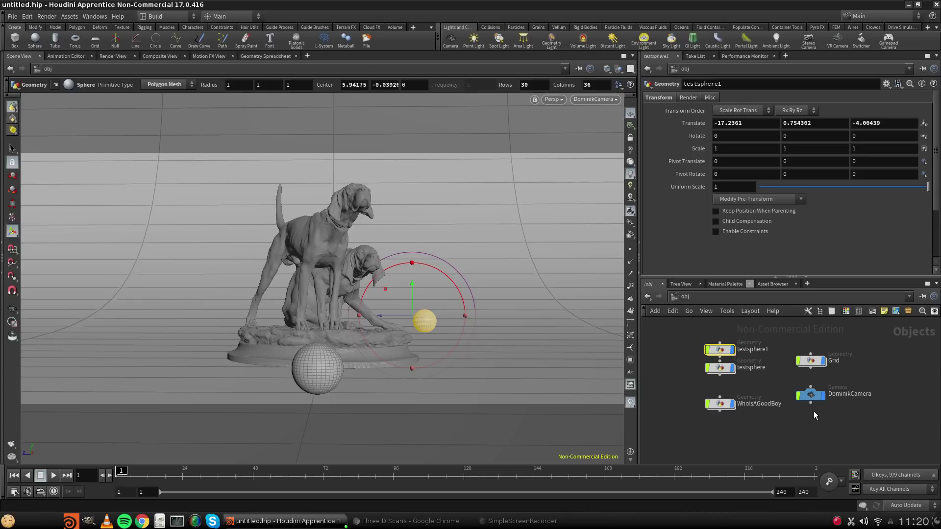
Check the two test spheres in the render and look through testsphere1's render settings.
click(109, 57)
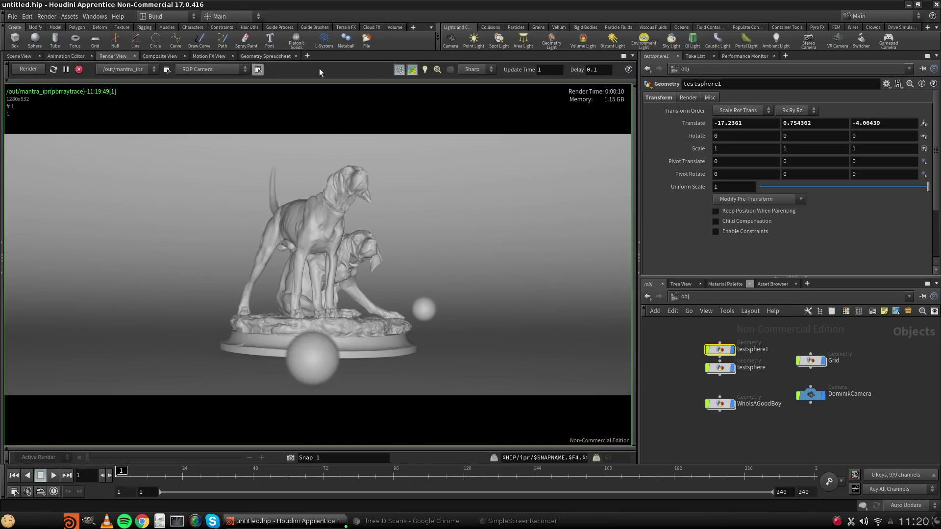
click(689, 98)
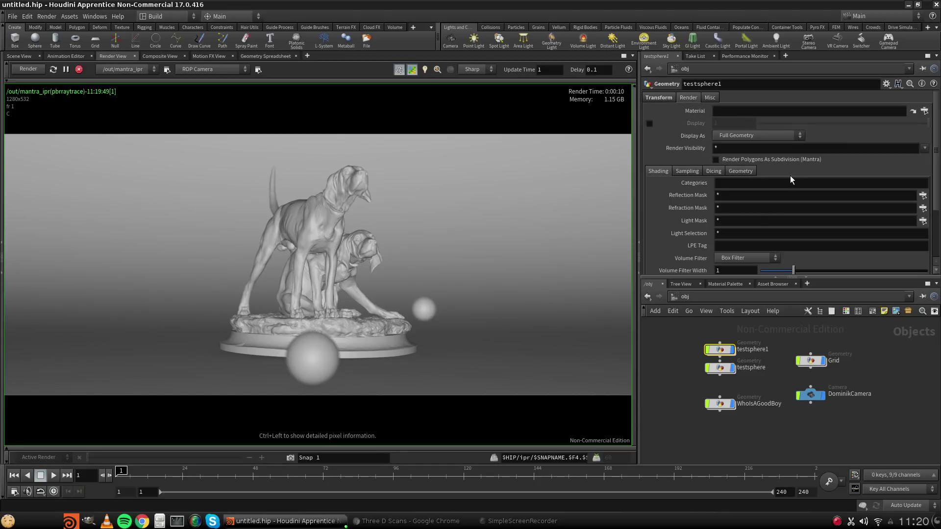
scroll(790, 176, down, 3)
scroll(785, 177, up, 3)
Open mantra_ipr in the out network and choose Physically Based Rendering as its rendering engine.
click(716, 298)
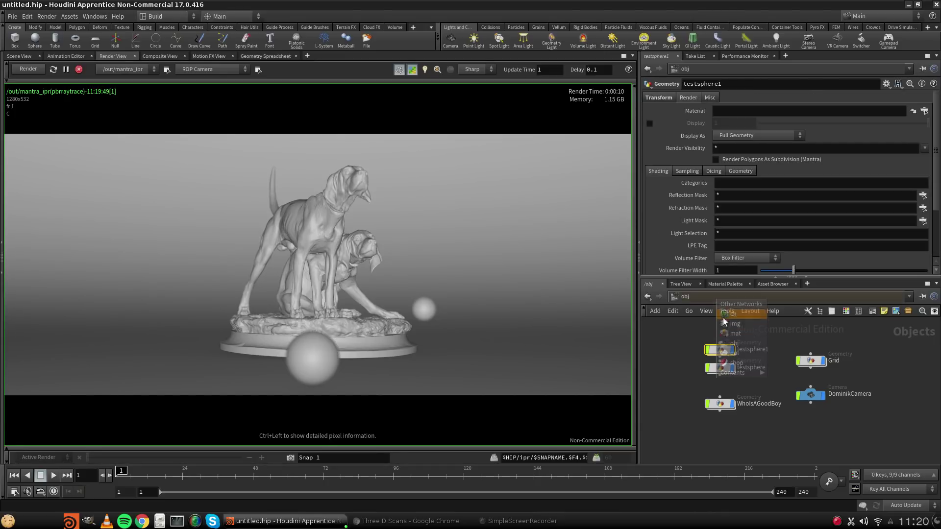
click(733, 353)
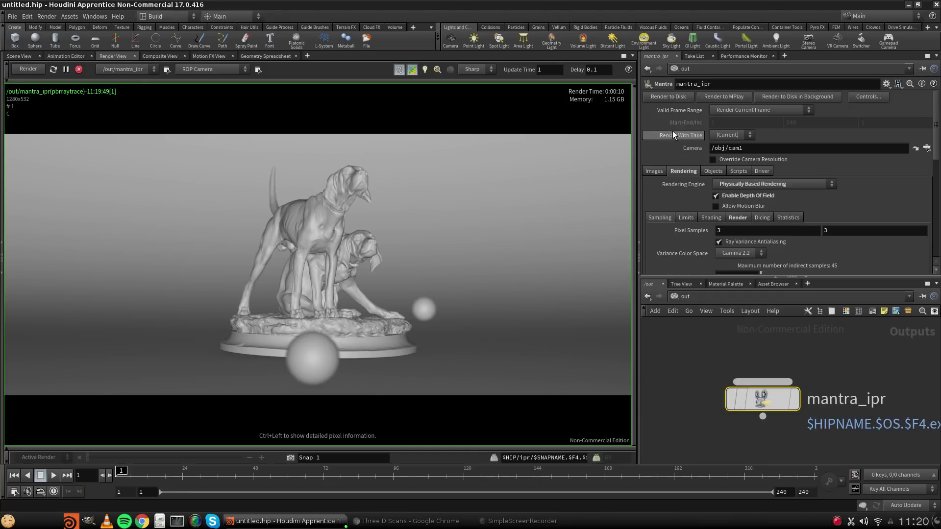
click(787, 185)
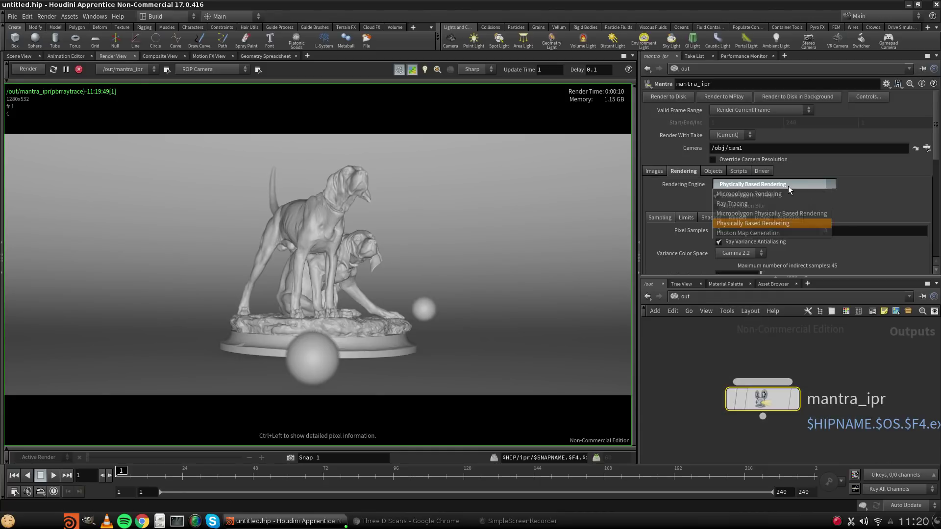
click(762, 224)
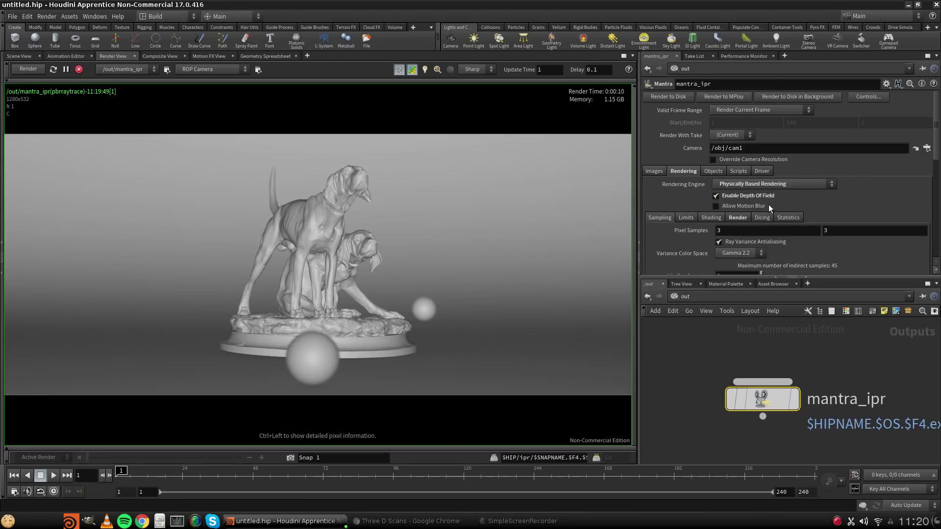
Examine mantra_ipr's depth of field, pixel sample and ray sampling settings, and return to the obj network.
scroll(813, 237, down, 5)
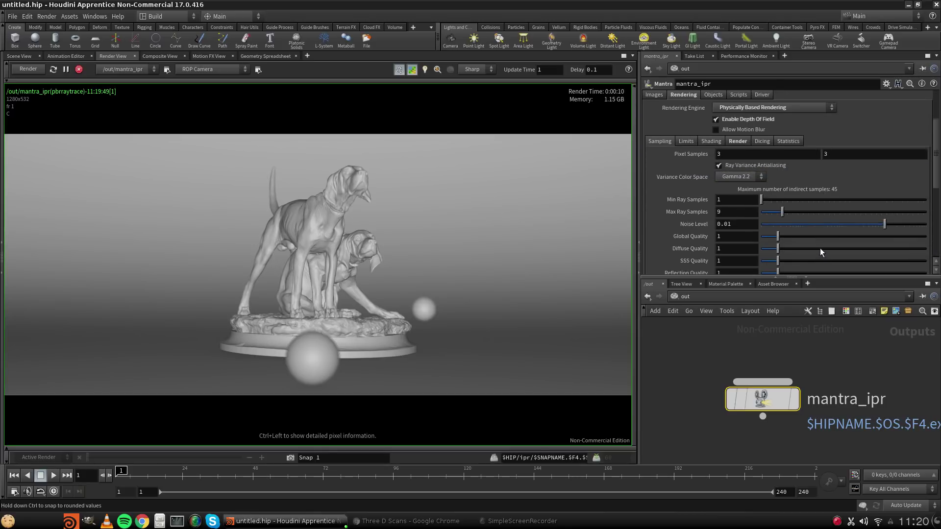
scroll(827, 248, up, 5)
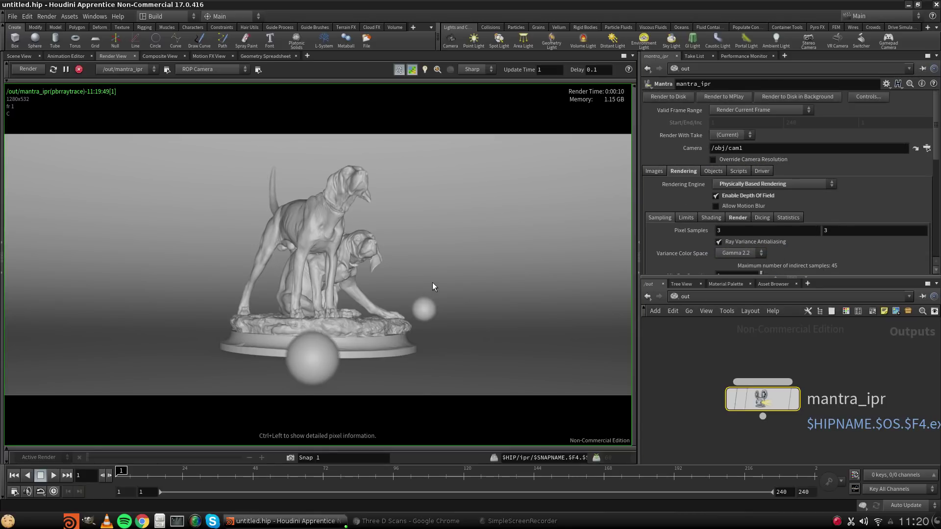
scroll(743, 342, down, 3)
scroll(742, 346, up, 4)
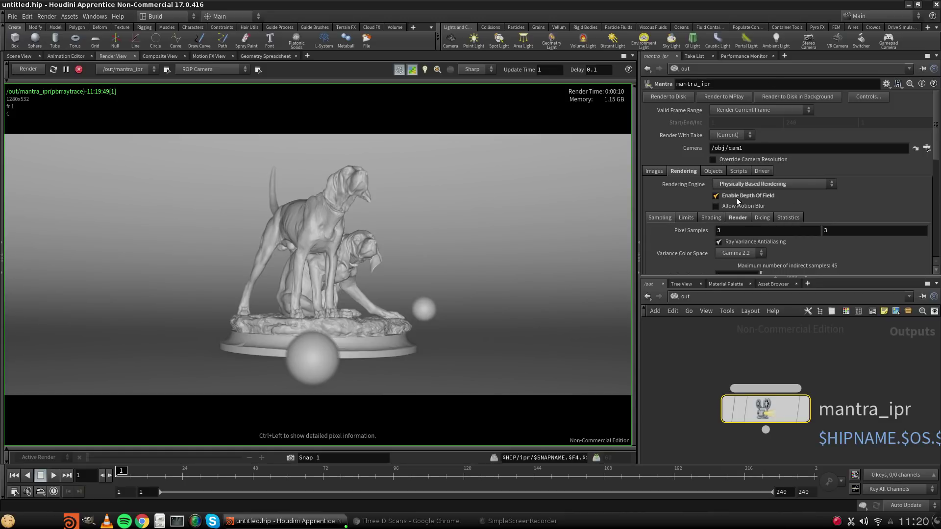
scroll(676, 233, down, 10)
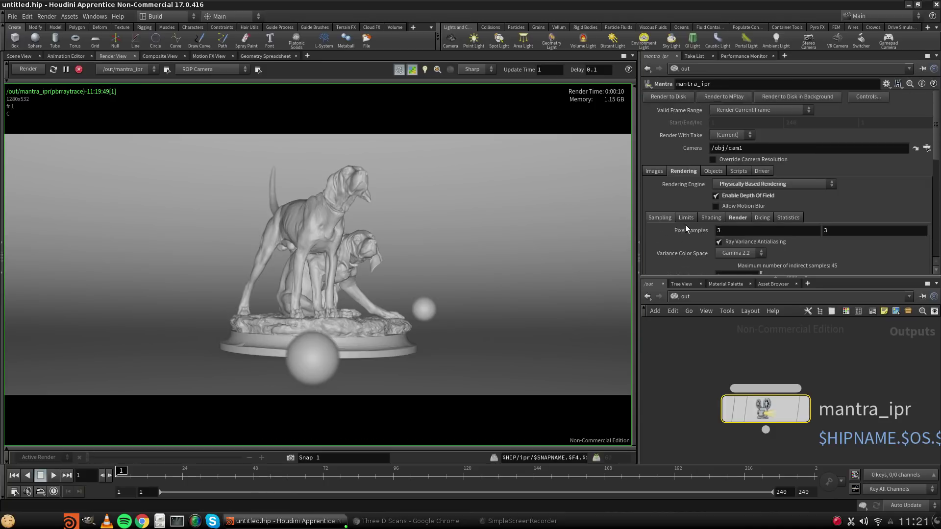
scroll(755, 229, up, 10)
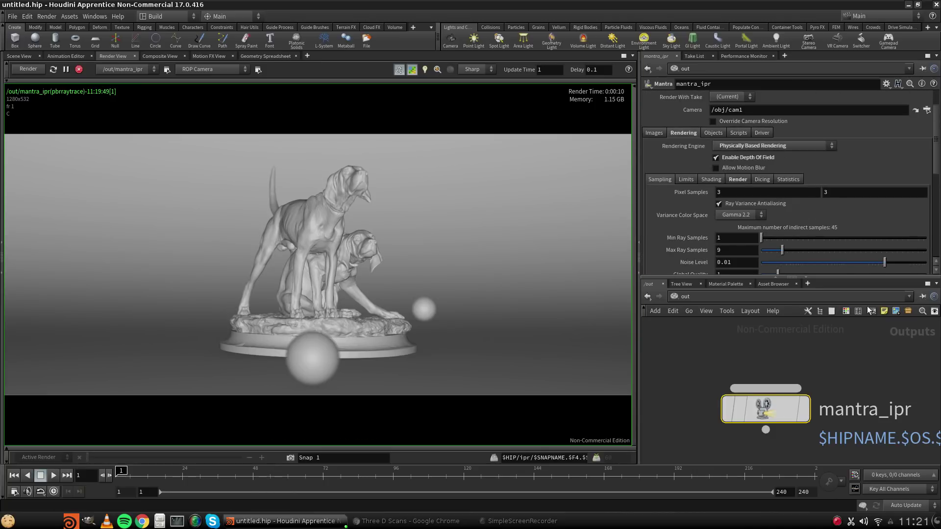
scroll(752, 216, down, 4)
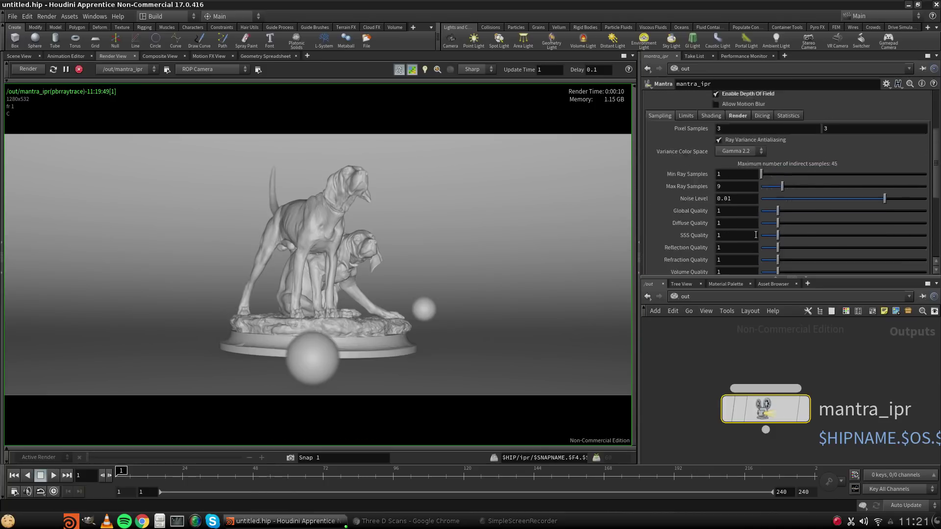
scroll(751, 215, up, 3)
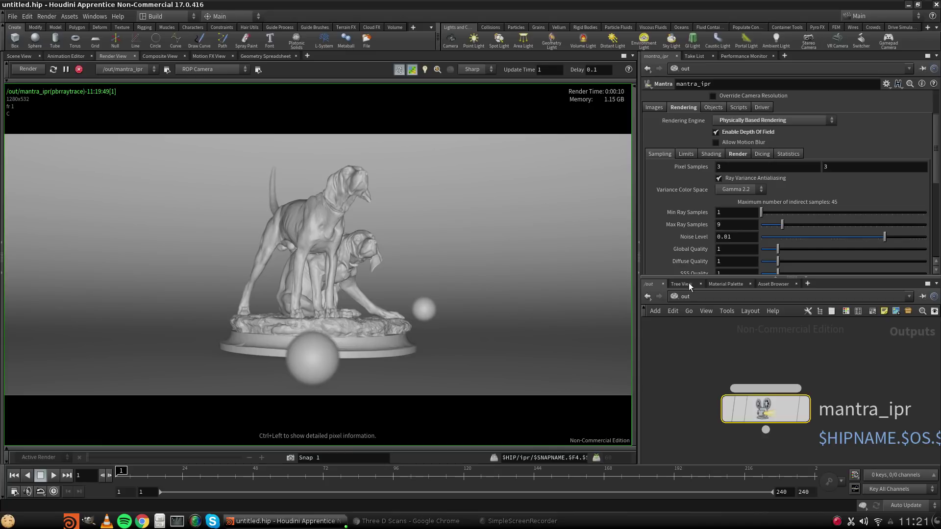
click(737, 296)
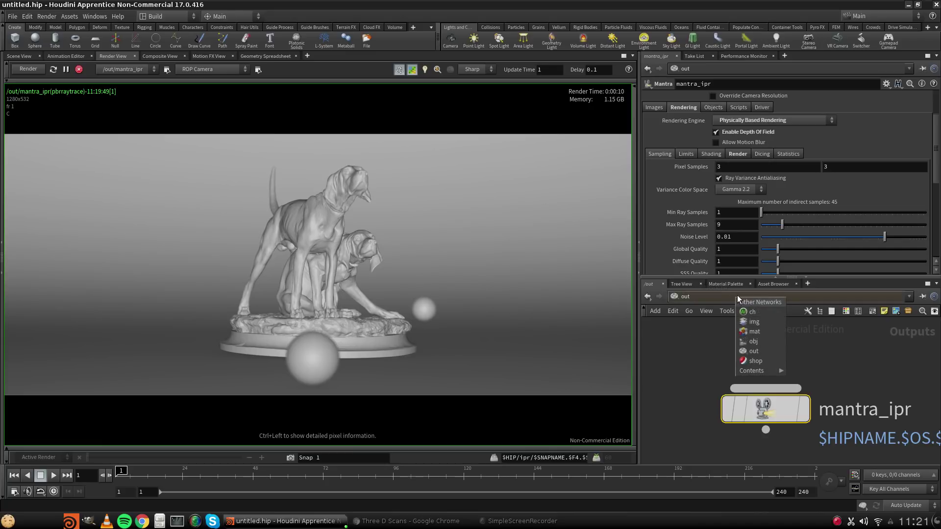
click(772, 341)
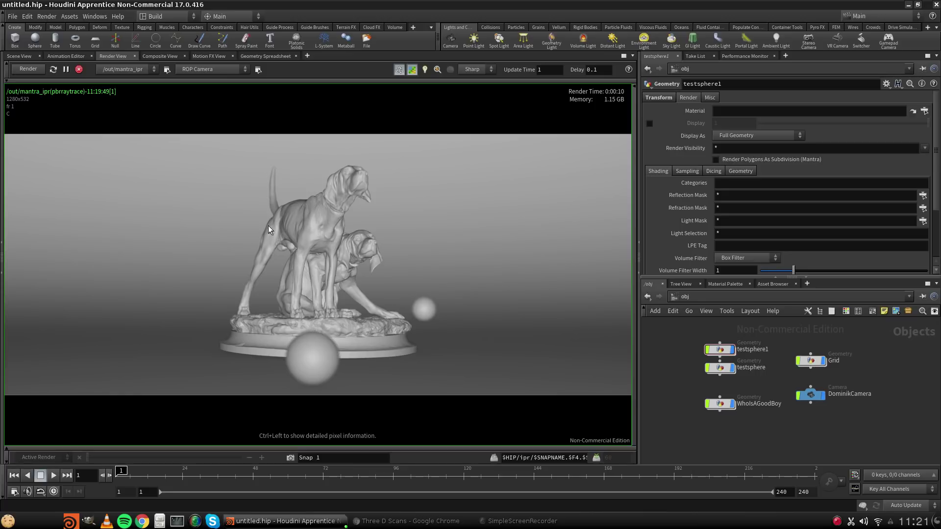
Restart the preview render several times and examine how the statue and test spheres refine.
click(54, 70)
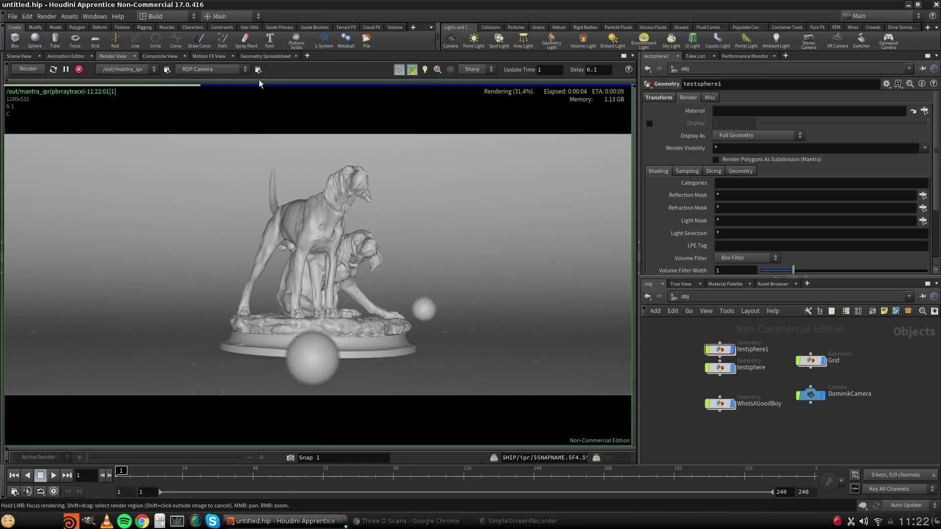
click(53, 69)
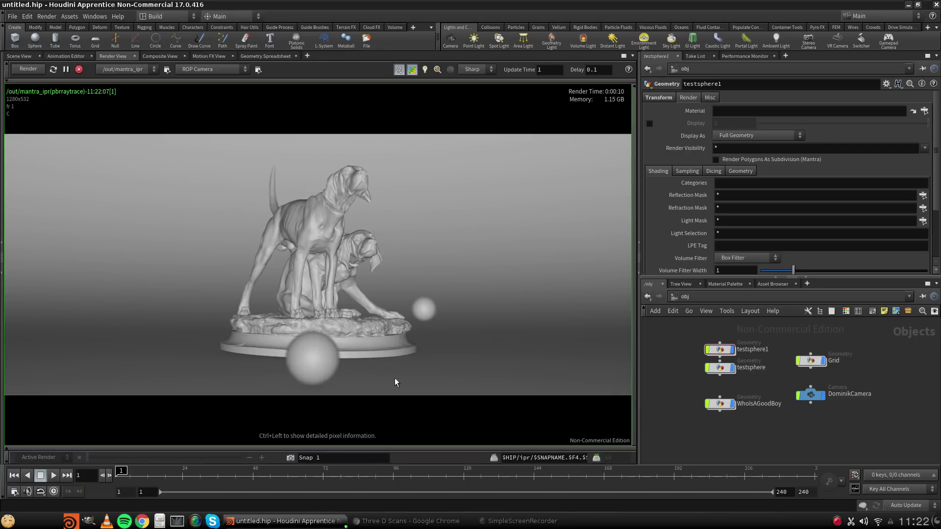
click(52, 69)
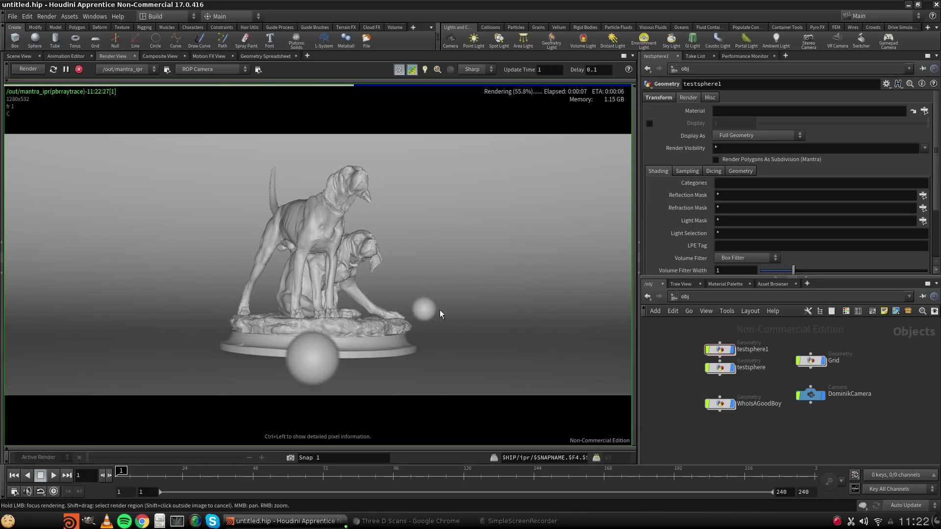
click(53, 70)
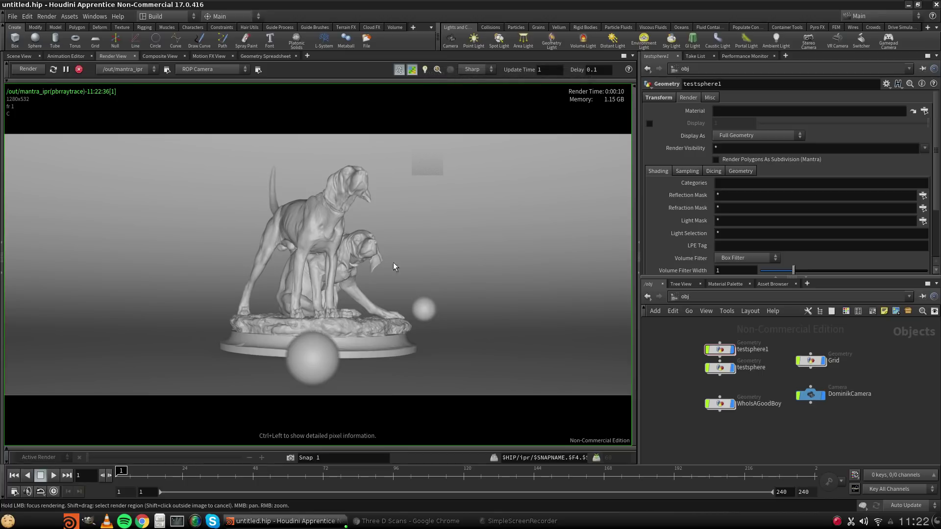
Re-render the scene with preview off for comparison, and restore preview rendering and automatic updating.
click(413, 69)
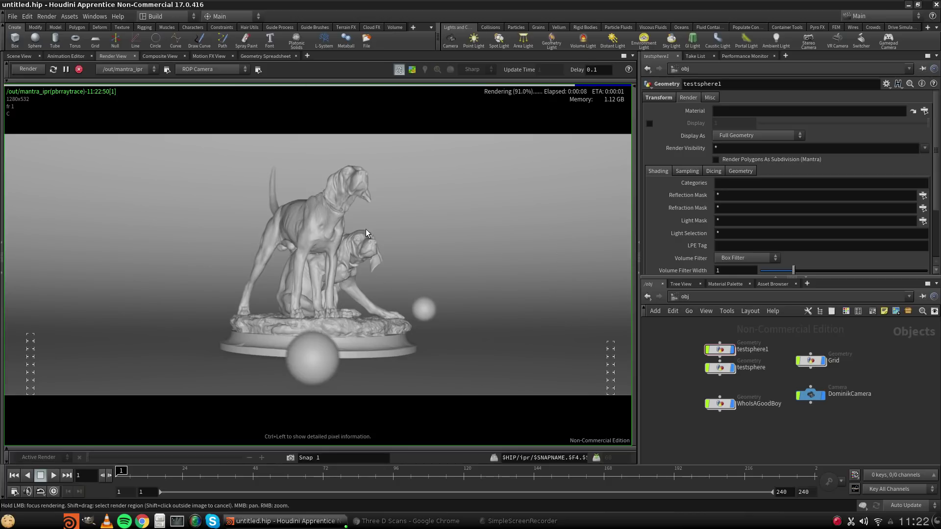
click(53, 71)
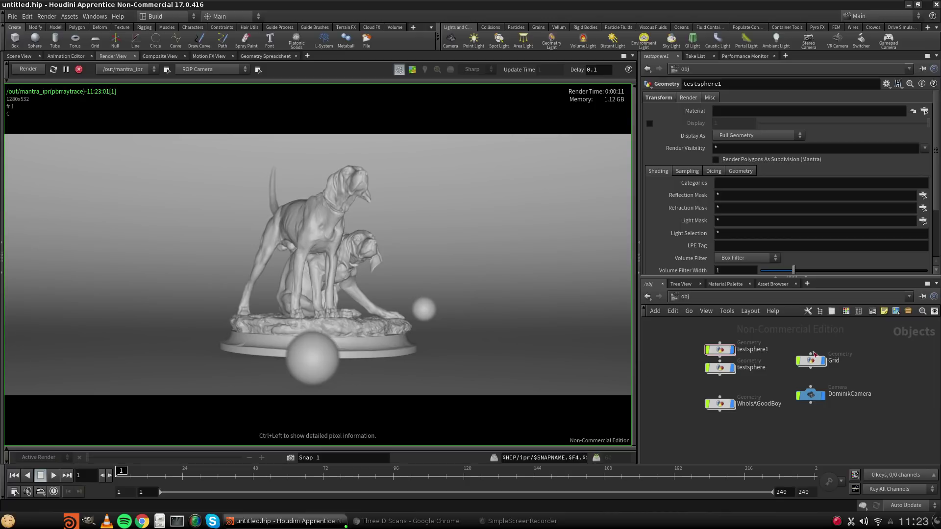
click(398, 71)
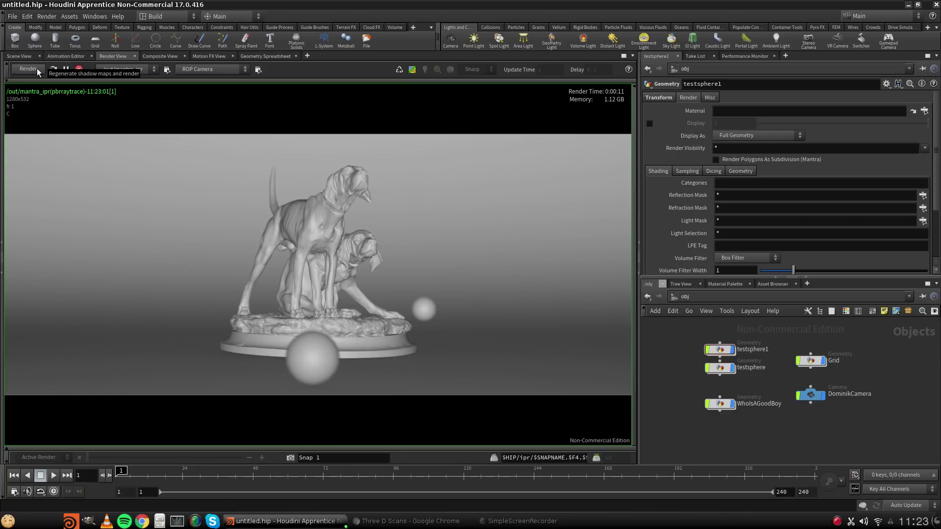
click(412, 69)
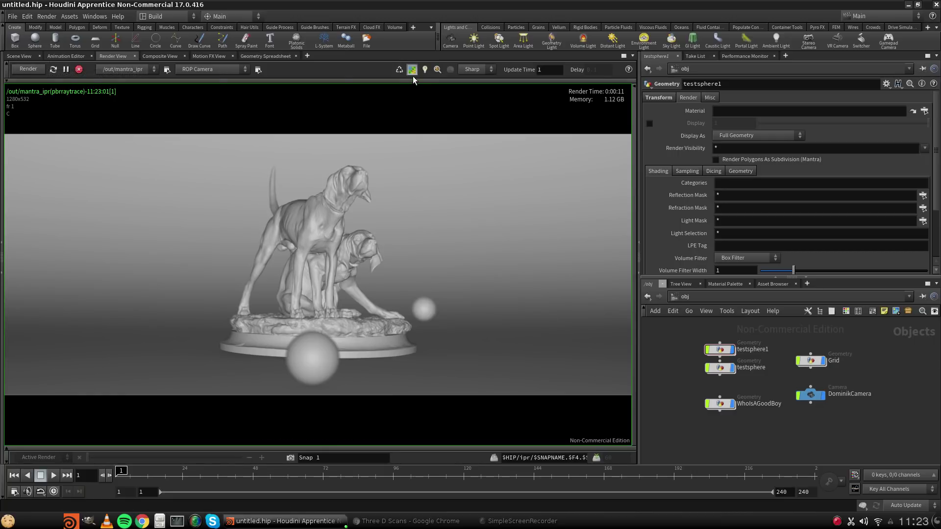
click(402, 70)
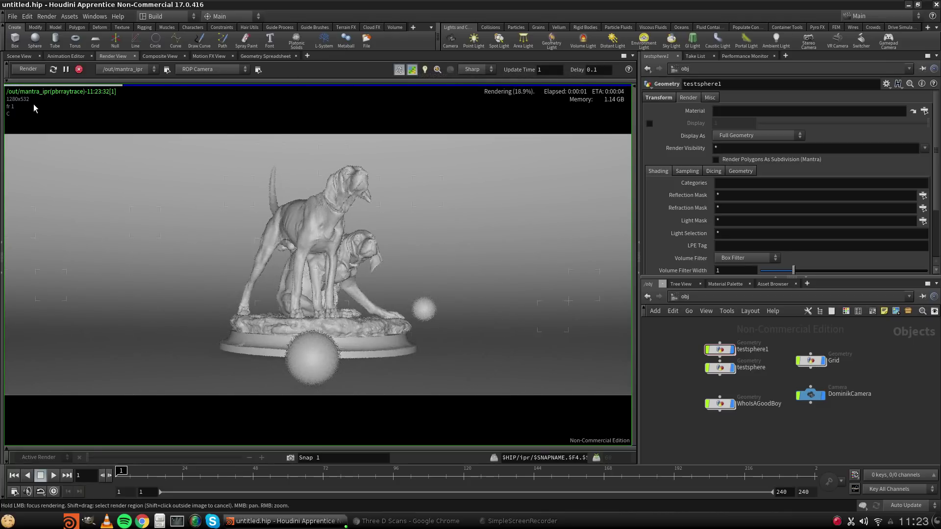
Return to the scene view and rename the testsphere node as DOFSphereNear.
click(35, 39)
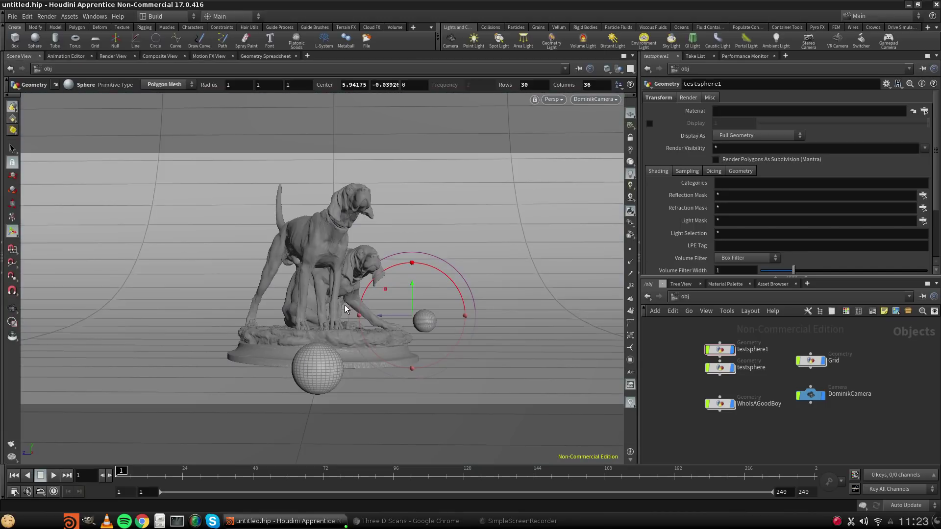
double_click(752, 368)
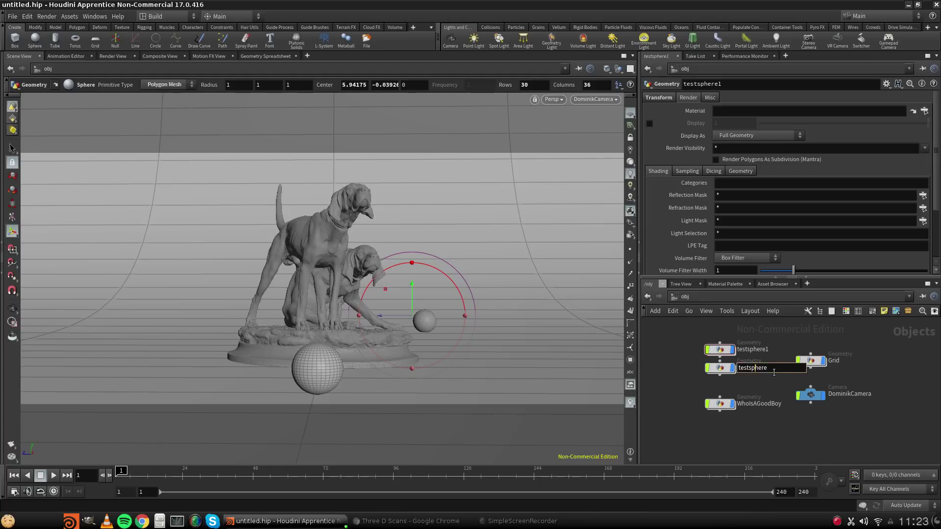
drag(774, 373, 590, 363)
text(DOFSphereNear)
key(Return)
Open the testsphere1 node's name for editing.
double_click(756, 351)
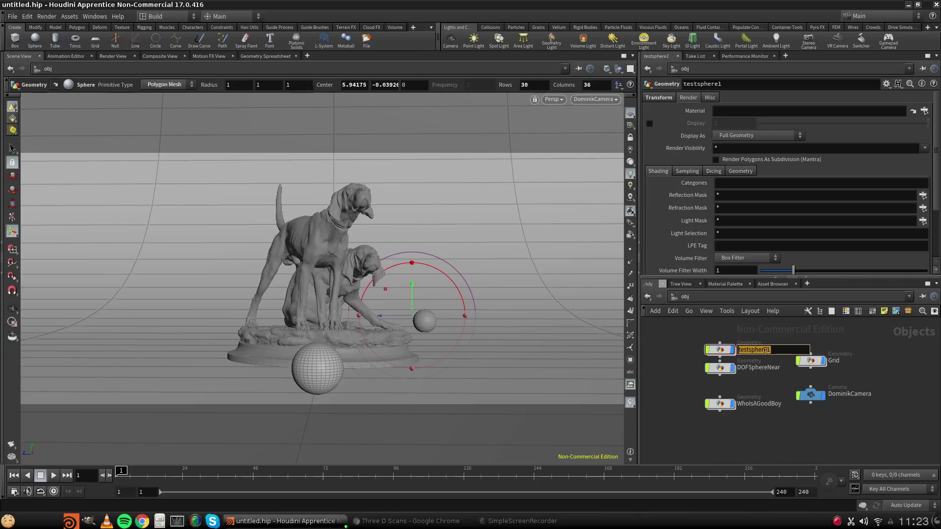
Rename the testsphere1 object as DOFSphereFar.
text(DOFSpher)
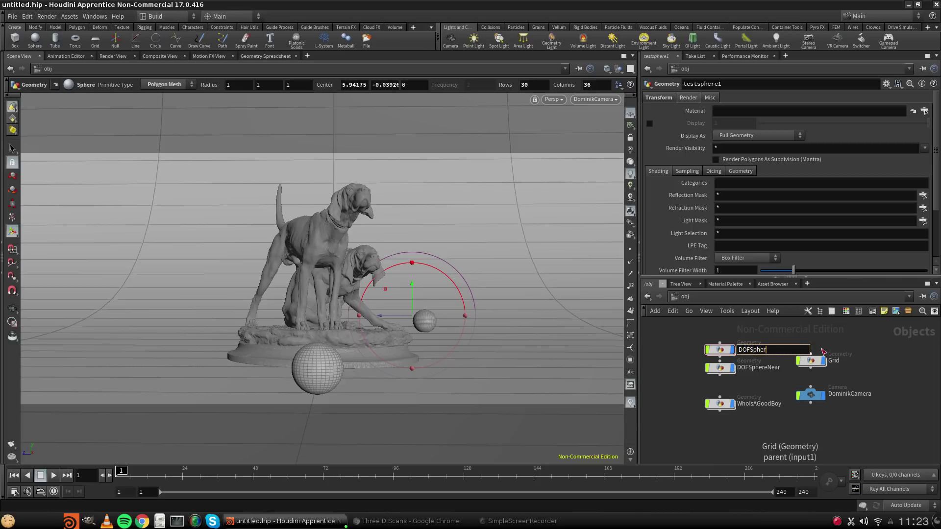
text(eFar)
key(Return)
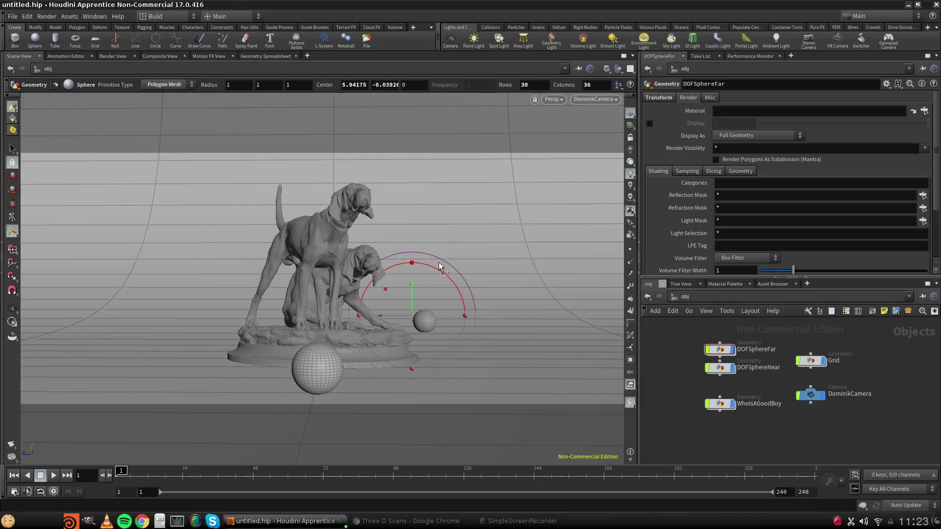
Move the Grid object away from its neighbouring nodes and rename it RampBackground.
drag(810, 363, 849, 373)
double_click(852, 368)
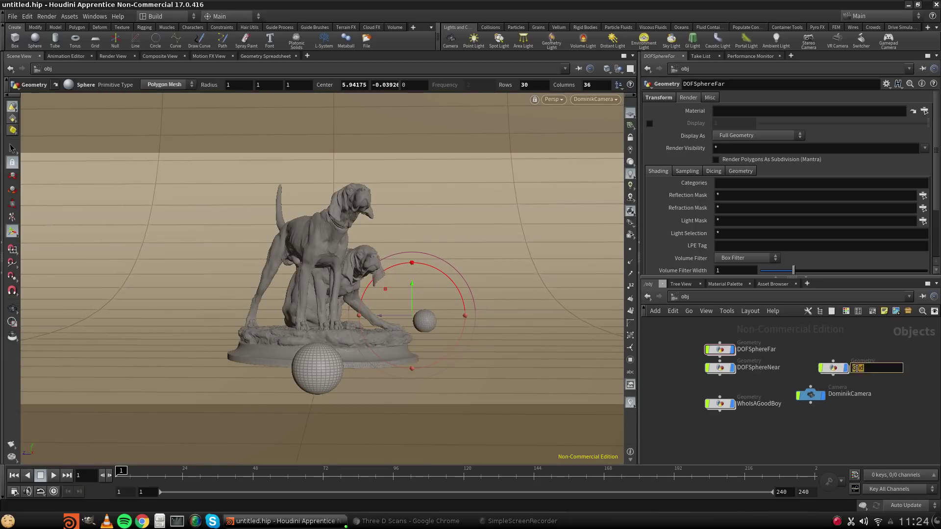
text(RampBackground)
key(Return)
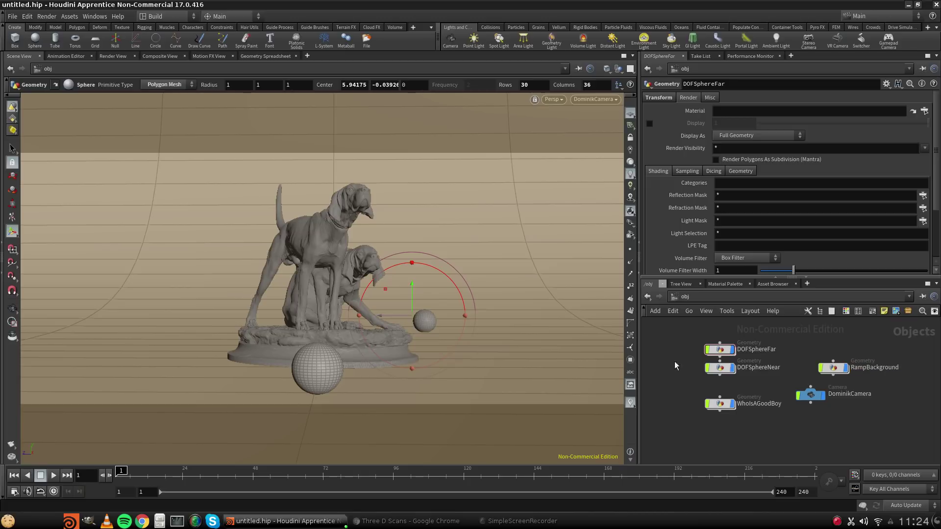
Arrange the network with RampBackground between DOFSphereNear and WhoIsAGoodBoy, and the camera node beside DOFSphereFar.
drag(839, 371, 727, 393)
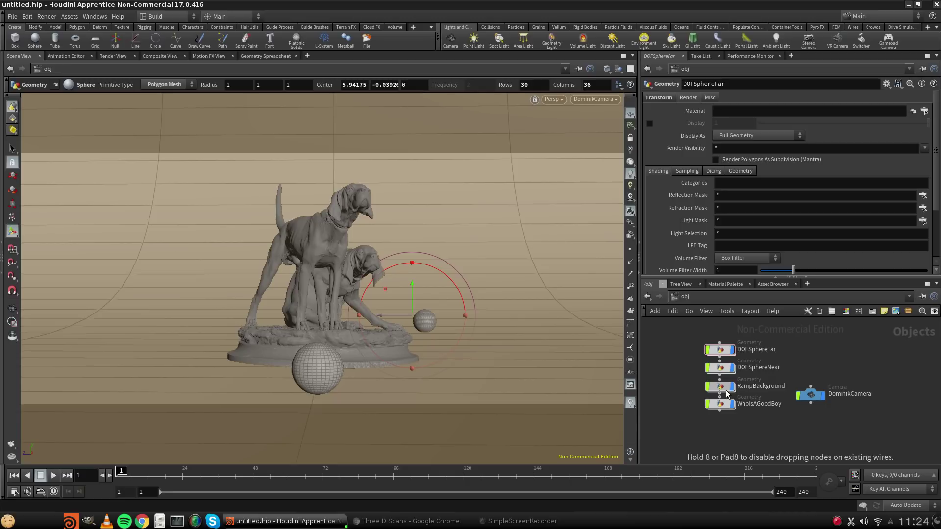
drag(684, 342, 750, 443)
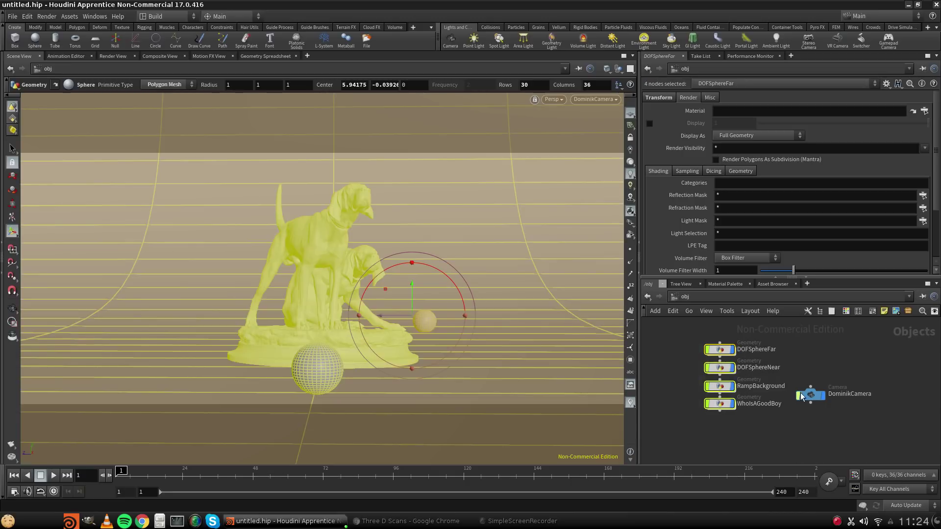
drag(801, 392, 793, 351)
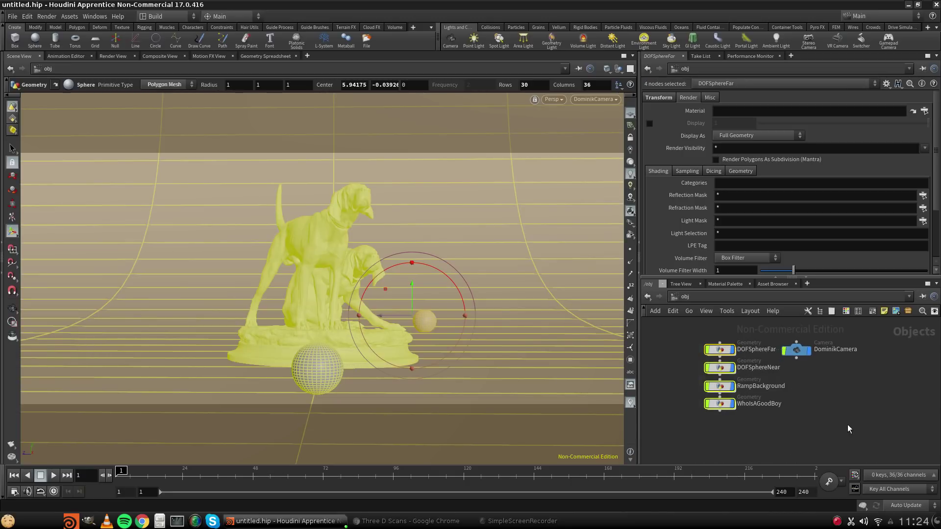
click(848, 425)
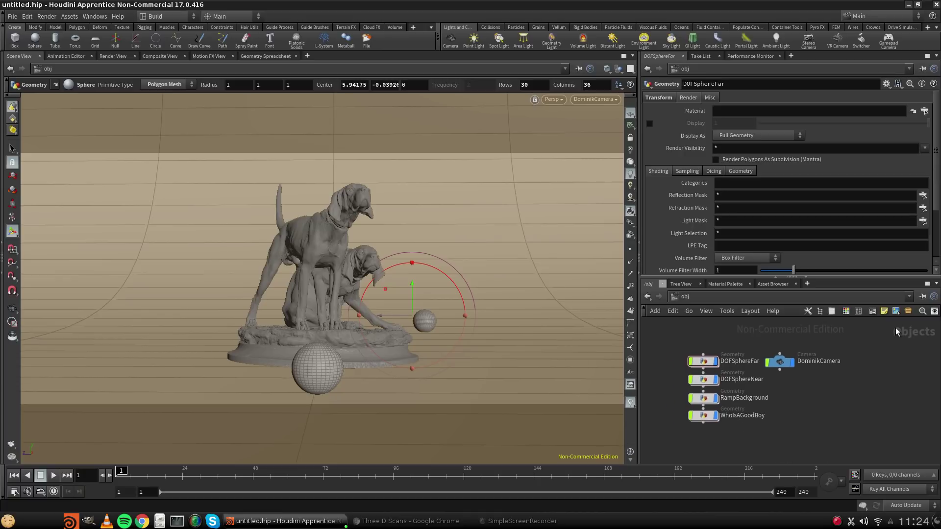
key(Tab)
drag(695, 338, 721, 477)
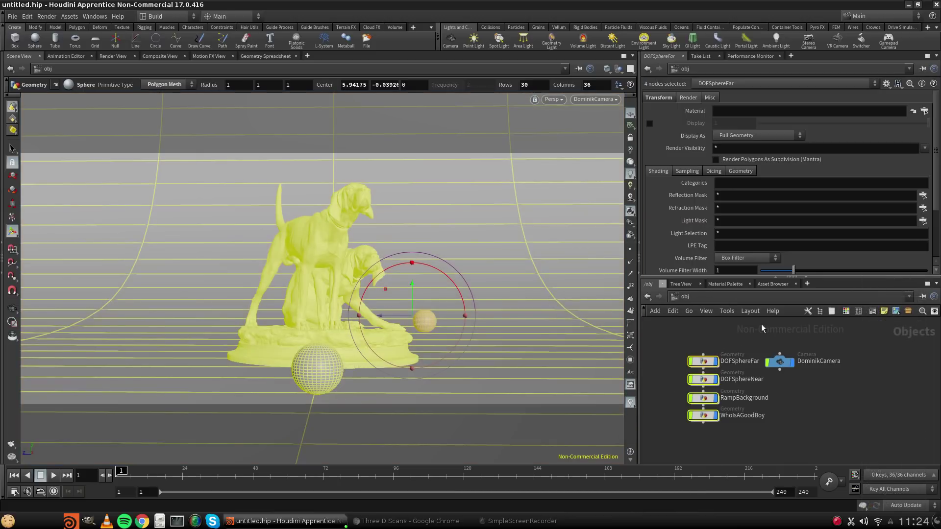
click(779, 362)
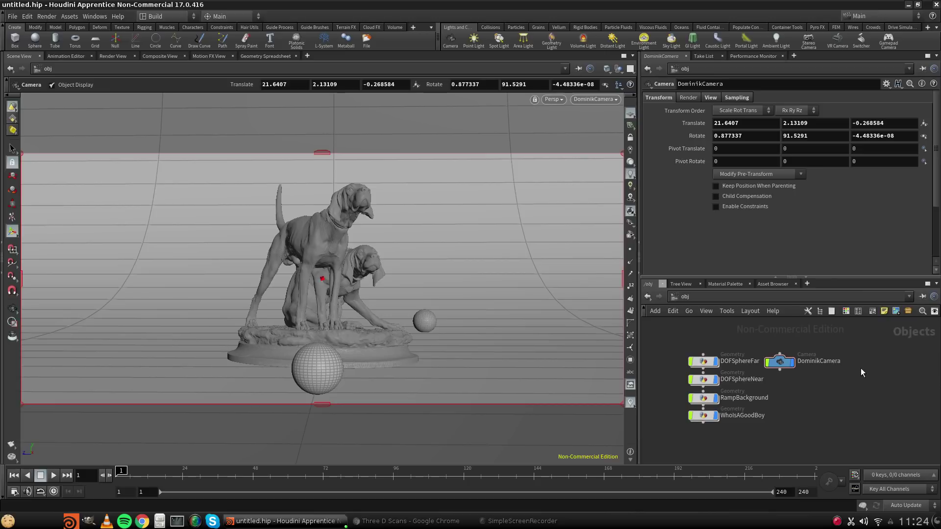
Add a Light object to the network beside the camera node.
key(Tab)
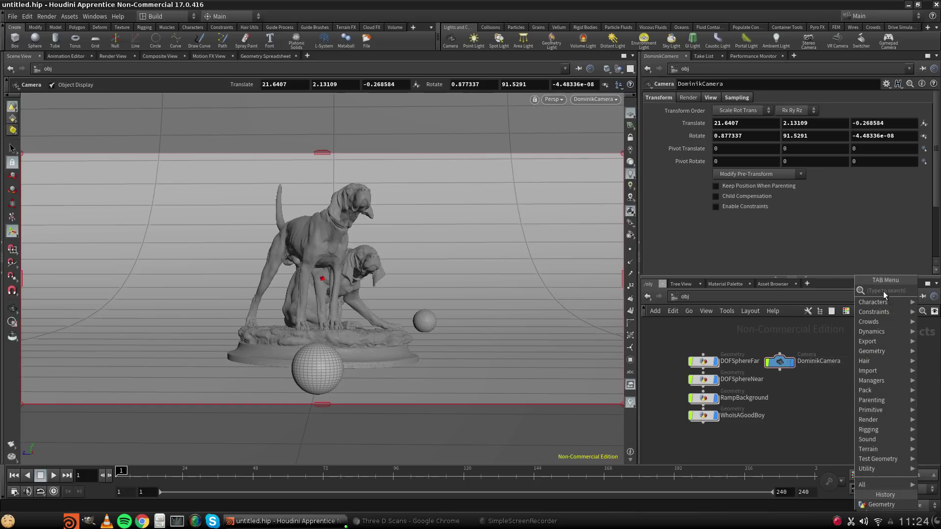
text(light)
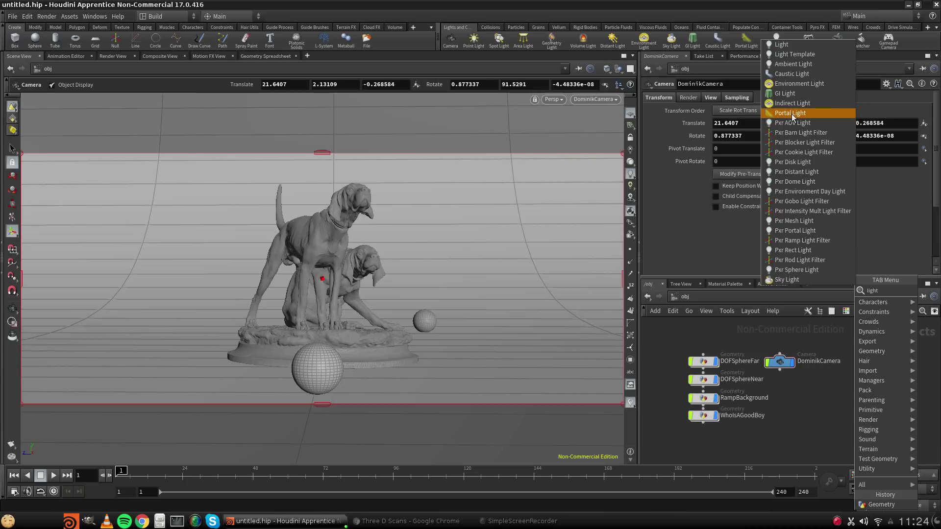
click(792, 48)
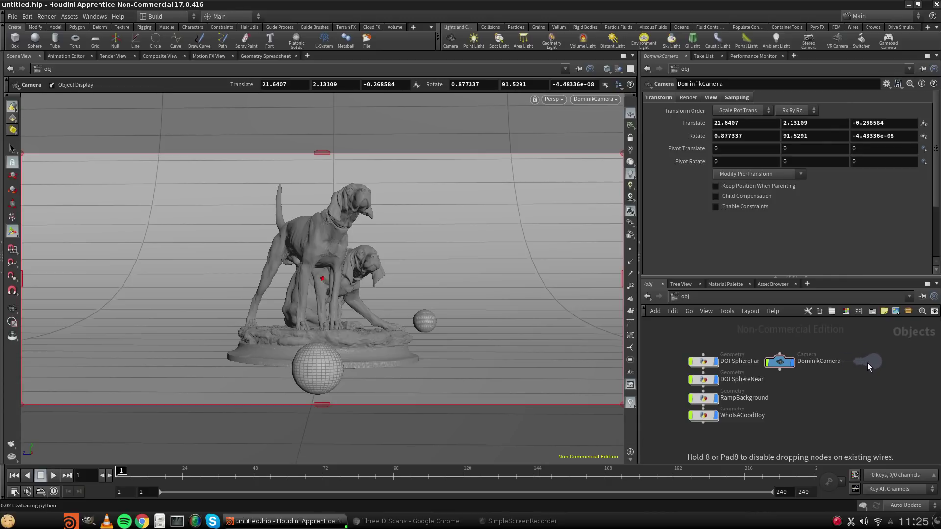
click(867, 362)
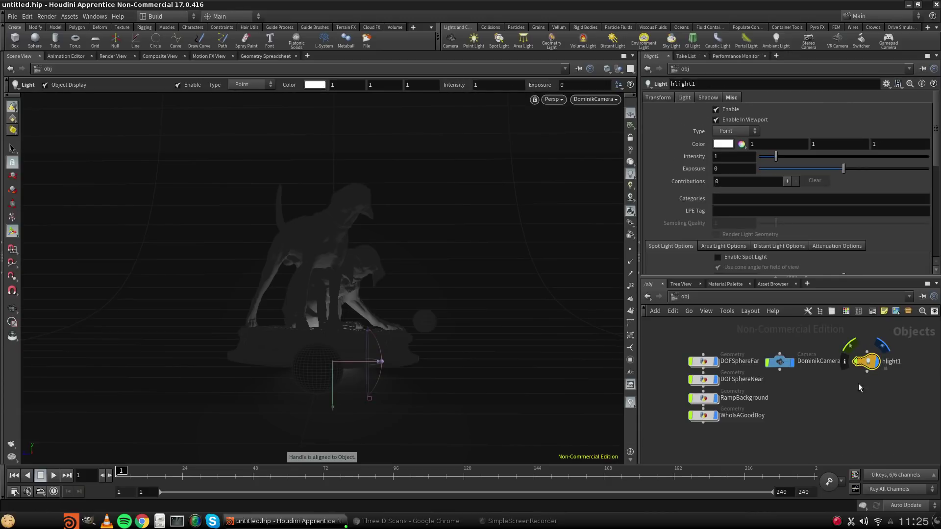
Set the new light's type to Grid.
click(738, 130)
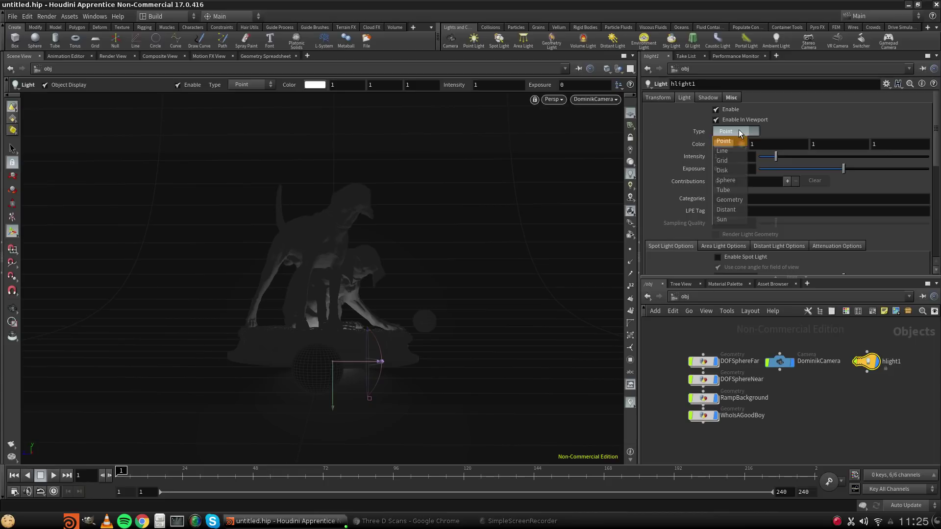
click(732, 150)
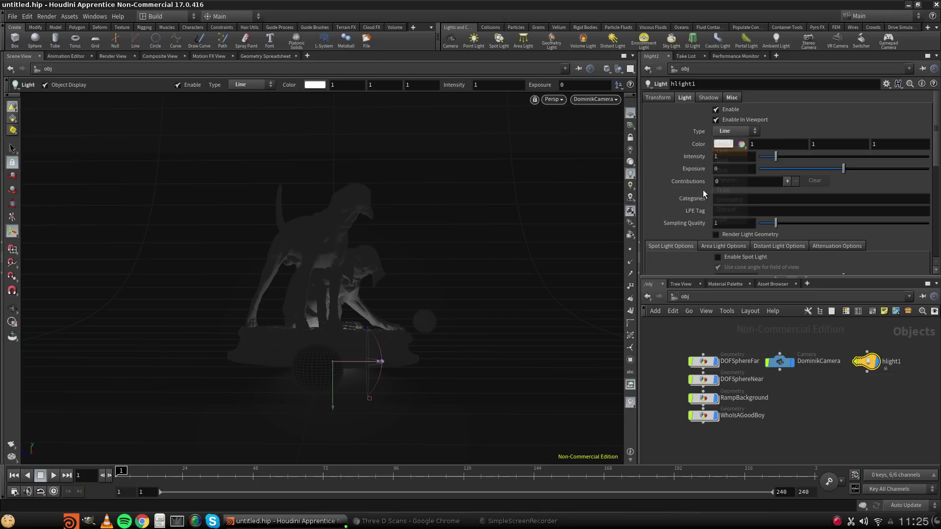
click(730, 129)
click(734, 161)
click(736, 132)
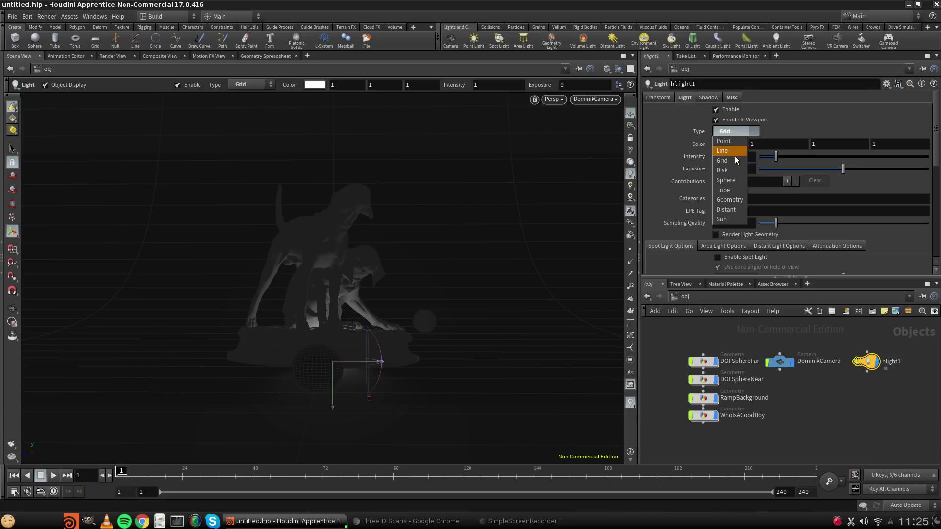
click(730, 160)
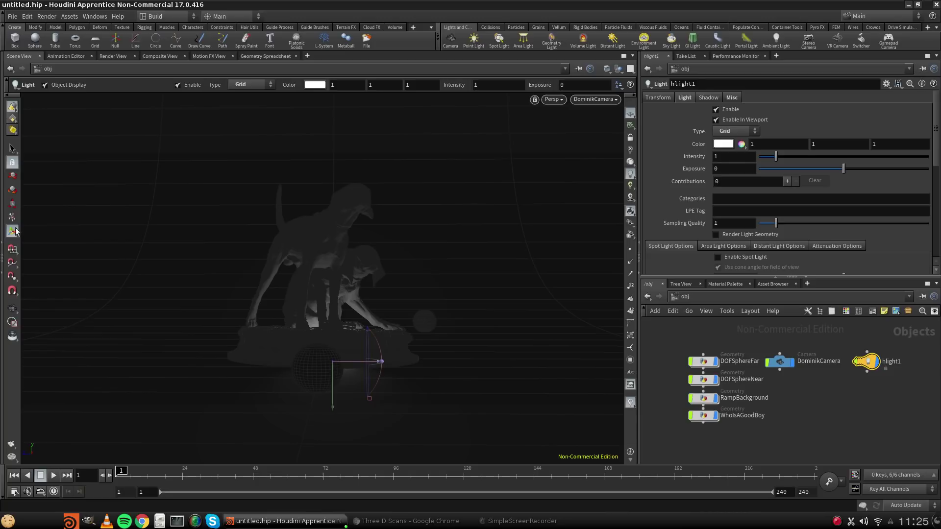
Examine the node network inside the light object and return to the object level.
mouse_move(877, 365)
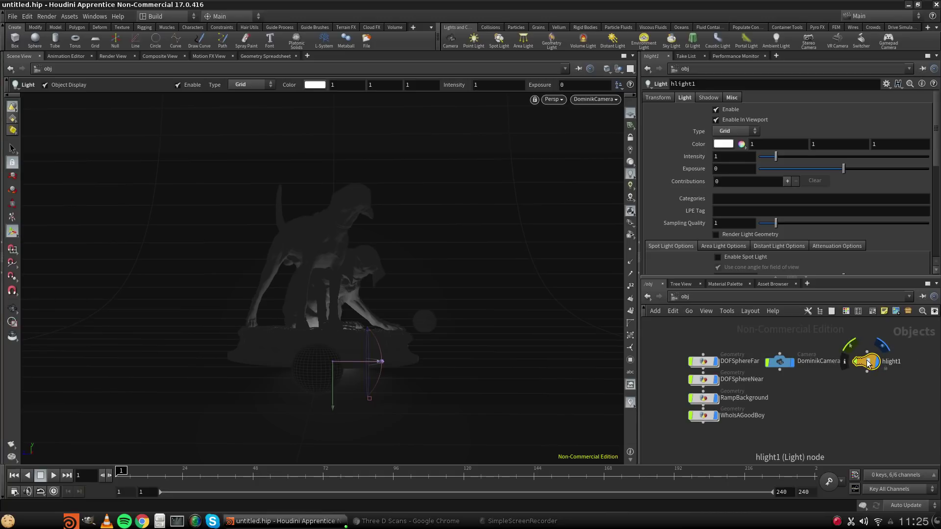
double_click(875, 364)
mouse_move(788, 423)
middle_down()
mouse_move(798, 412)
mouse_move(801, 422)
middle_up()
scroll(684, 349, up, 8)
middle_drag(797, 365, 668, 455)
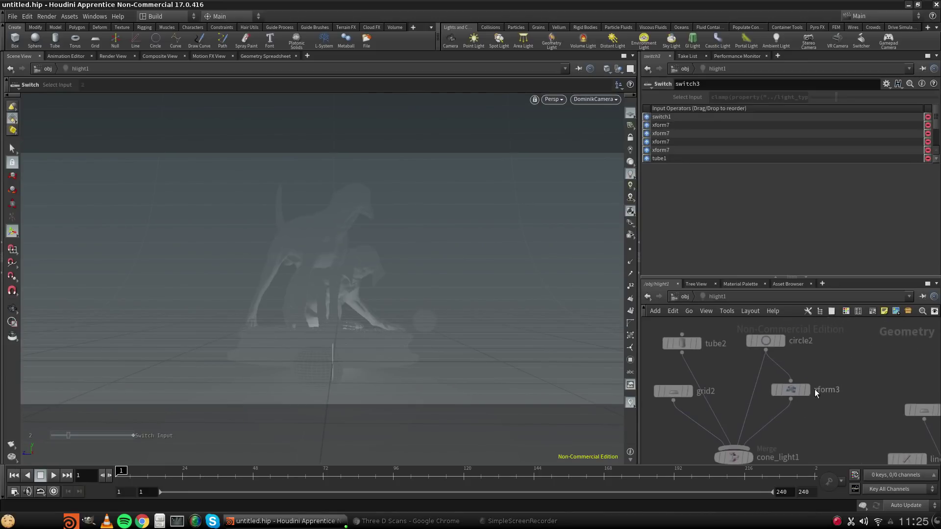
middle_drag(815, 389, 828, 468)
middle_drag(916, 422, 676, 345)
middle_drag(820, 392, 625, 334)
scroll(812, 382, down, 6)
middle_drag(710, 386, 808, 443)
scroll(833, 397, up, 7)
middle_drag(915, 361, 890, 439)
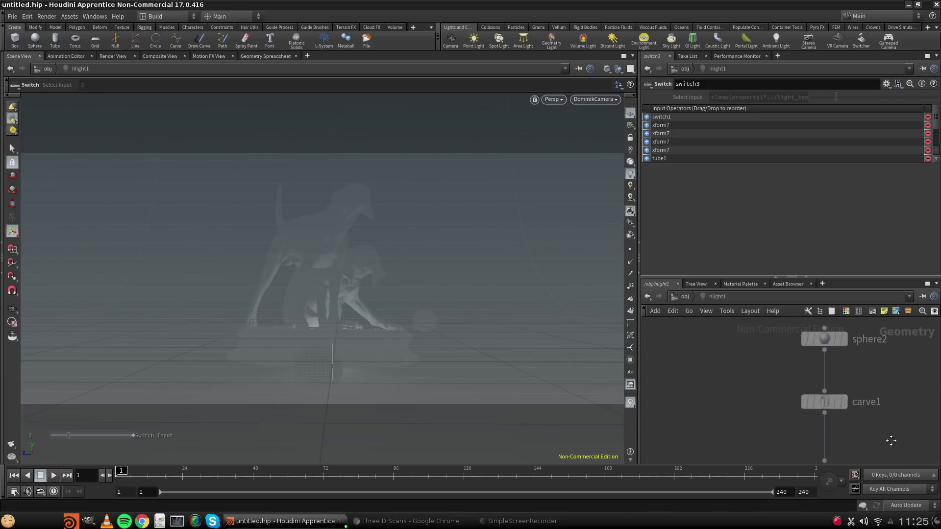
scroll(868, 420, down, 7)
middle_drag(818, 397, 774, 458)
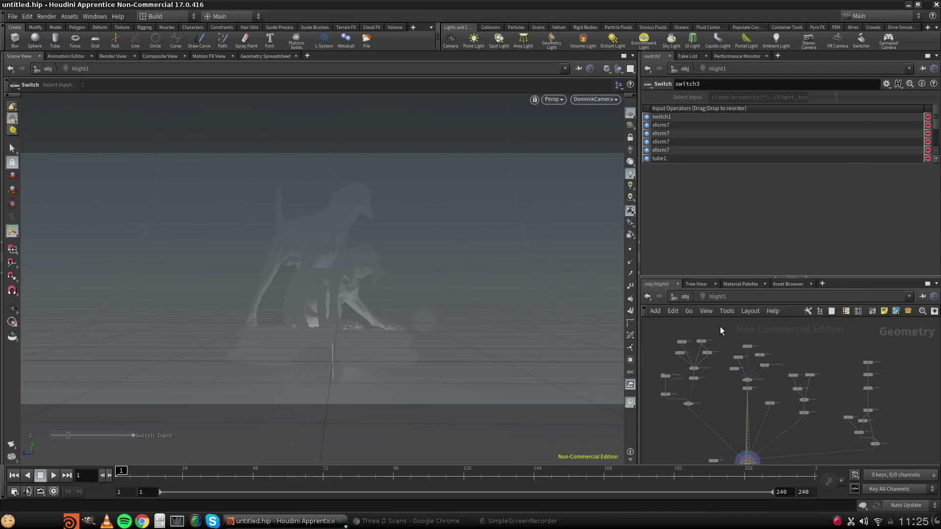
click(685, 296)
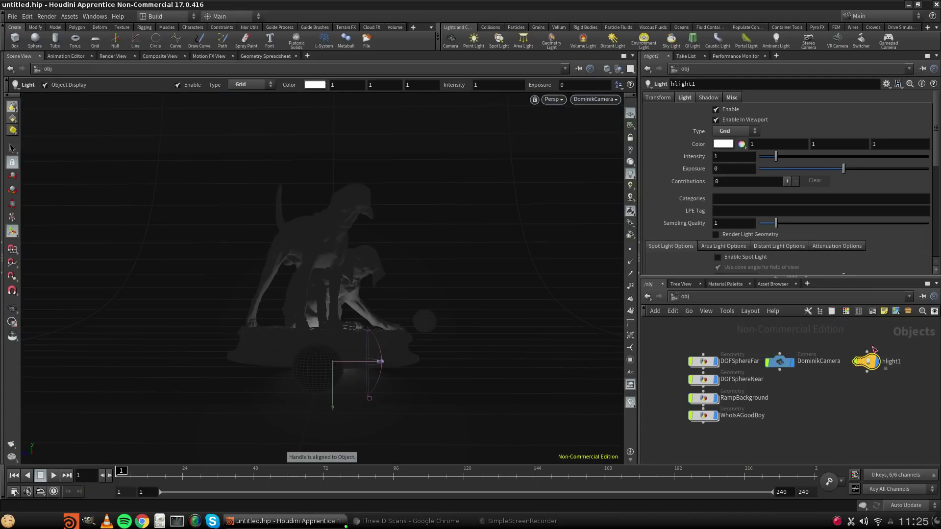
Rename the light as Left.
double_click(890, 362)
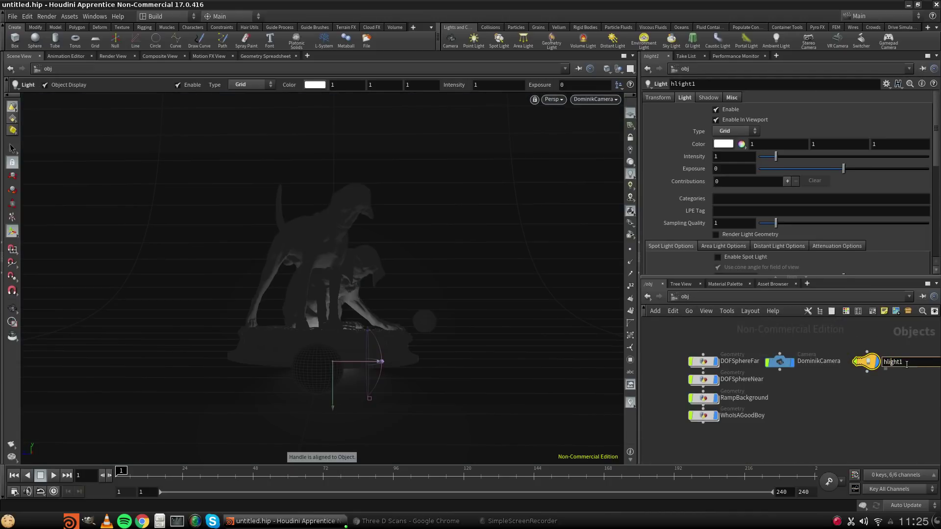
drag(907, 364, 791, 357)
text(Left)
key(Return)
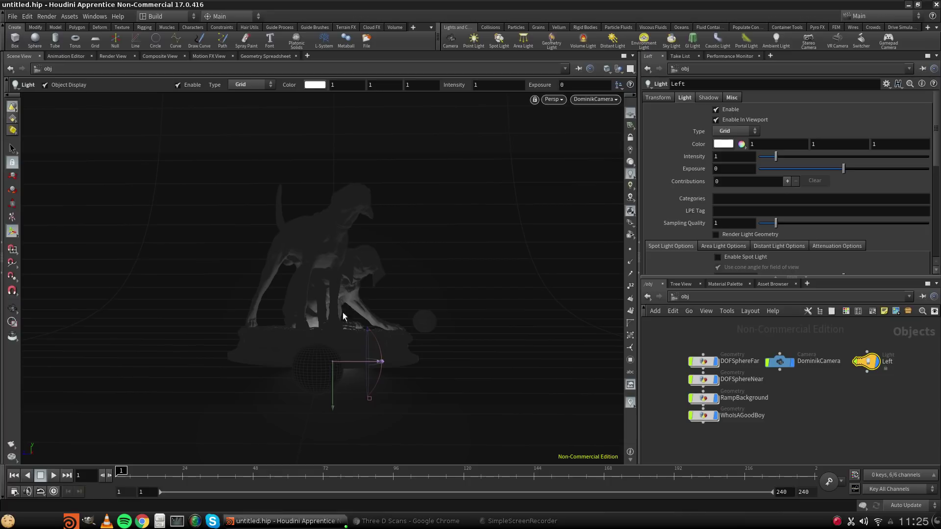
Move the Left light sideways to the left of the dog statue as seen through the camera.
drag(363, 363, 125, 360)
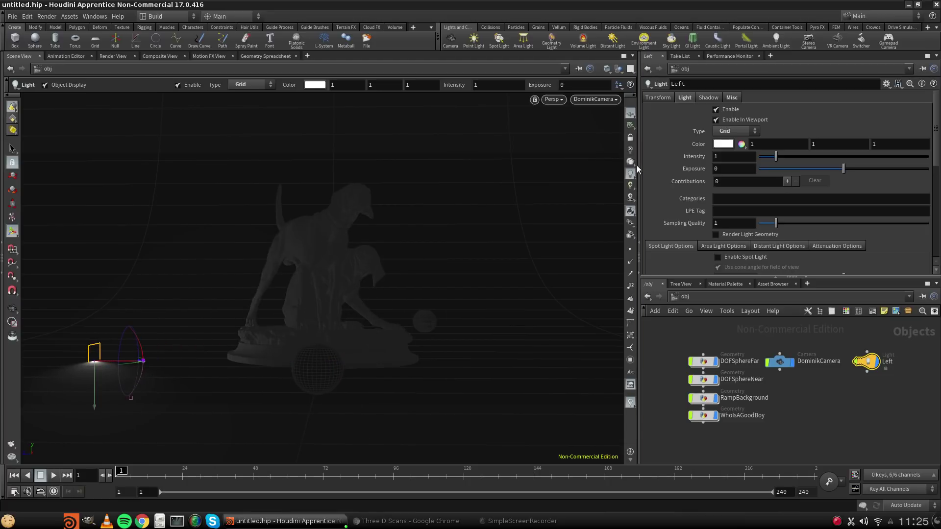
key(Escape)
mouse_move(353, 324)
mouse_down()
mouse_move(231, 383)
mouse_move(252, 357)
mouse_move(321, 353)
mouse_move(391, 332)
mouse_move(389, 307)
mouse_move(366, 311)
mouse_up()
key(Return)
Look through the Left light's transform, light, shadow and miscellaneous parameters for its size settings.
click(667, 96)
click(684, 96)
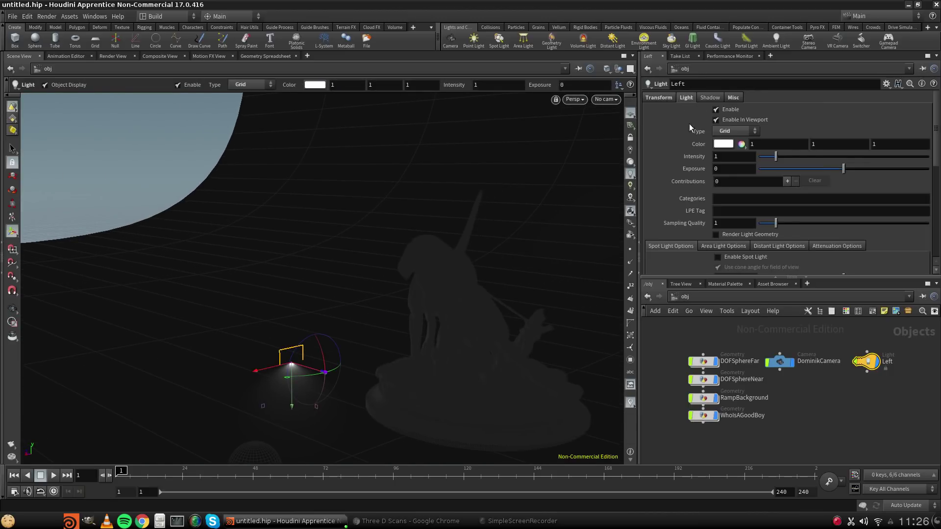
scroll(675, 155, down, 2)
scroll(676, 158, up, 2)
click(733, 98)
click(708, 97)
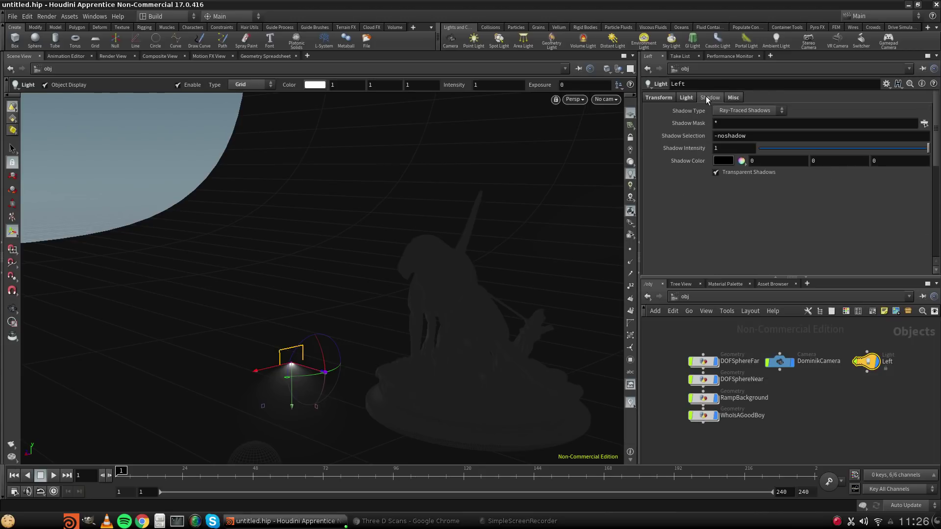
click(688, 97)
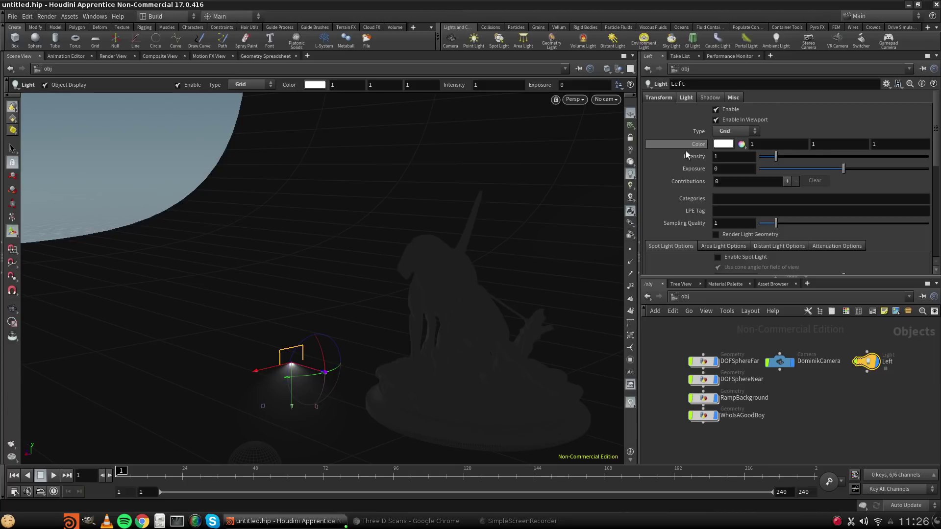
scroll(685, 156, down, 2)
scroll(684, 160, down, 8)
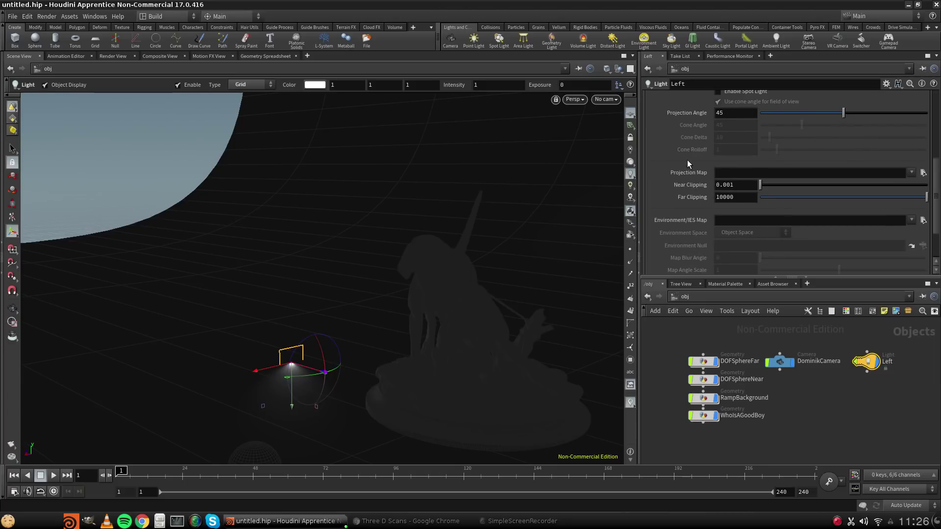
scroll(691, 164, up, 10)
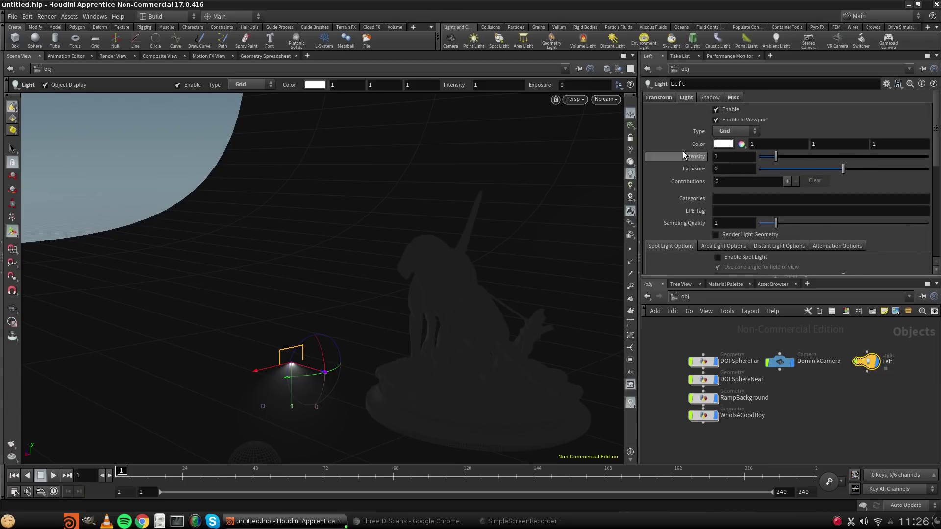
click(662, 97)
click(684, 98)
scroll(666, 181, down, 1)
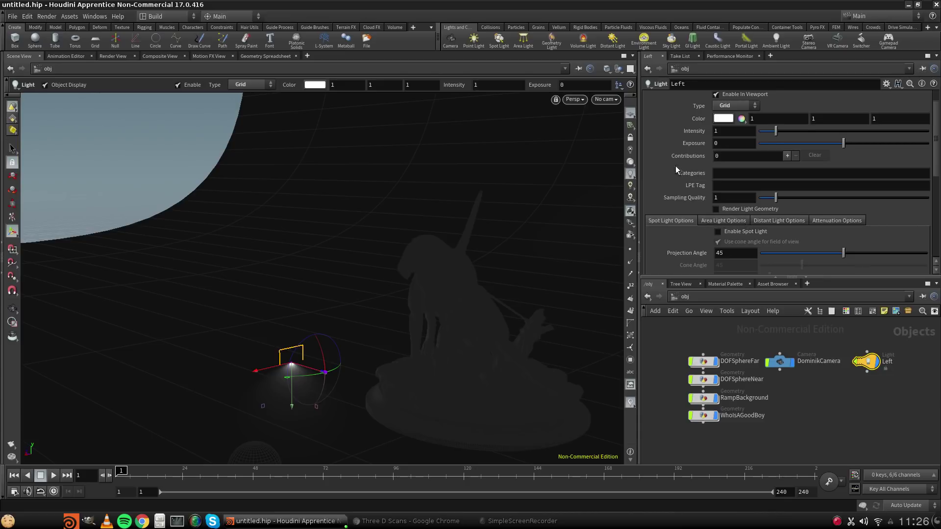
scroll(681, 169, down, 2)
Try a value of 30 for the first Area Size dimension of the Left light.
click(729, 170)
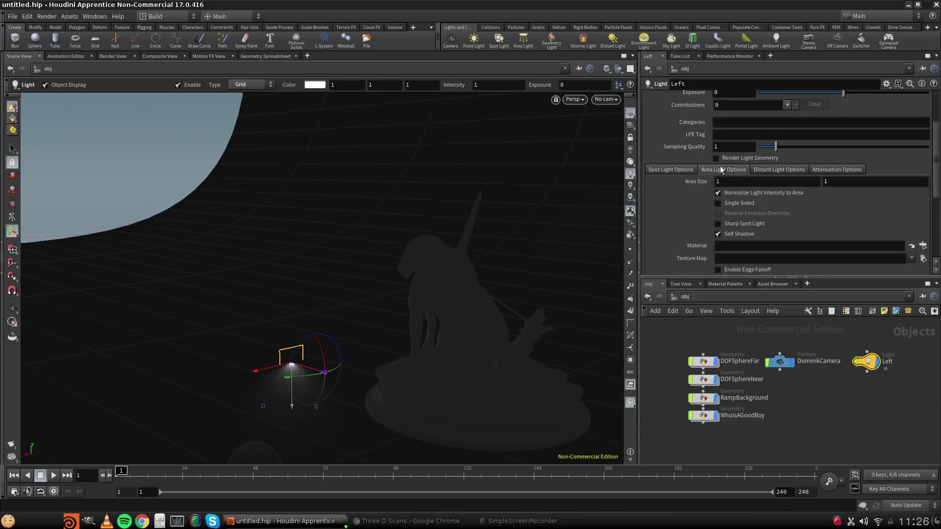
click(733, 182)
text(30)
key(Return)
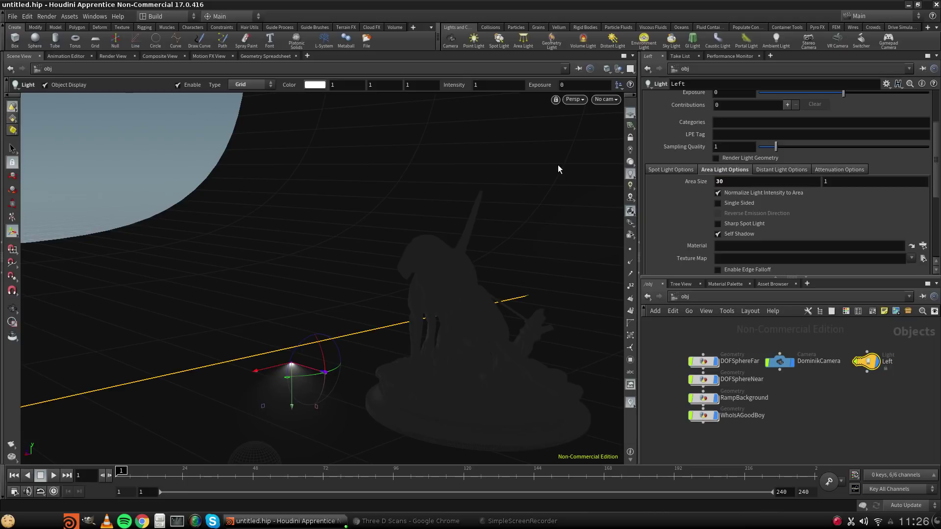
Set the Left light's Area Size to 20 by 20.
click(730, 182)
text(20)
key(Return)
double_click(848, 180)
text(20)
key(Return)
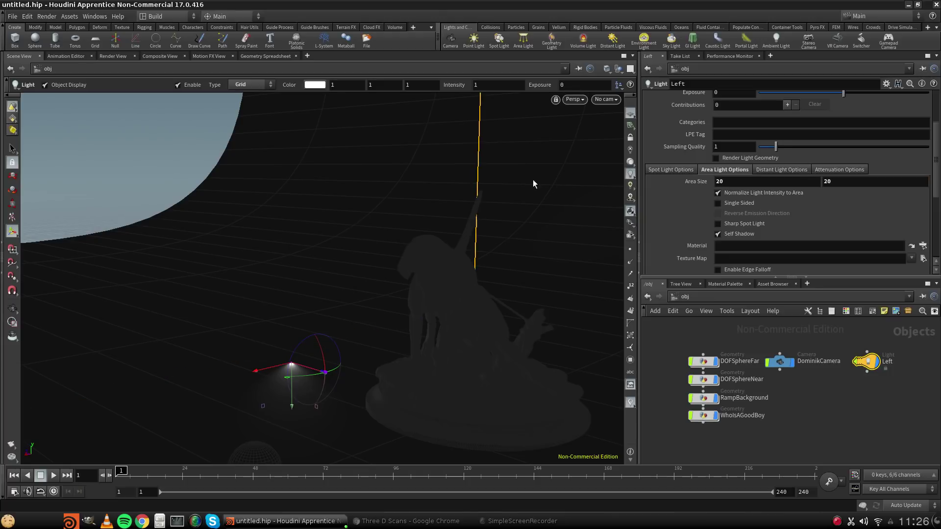
Move the Left light farther out sideways, away from the dog statue.
key(space)
drag(431, 210, 413, 342)
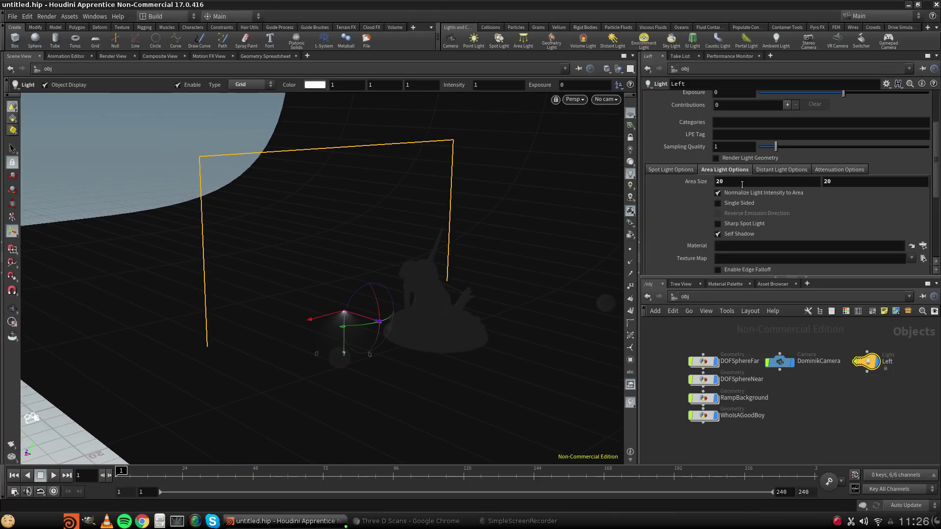
key(space)
drag(360, 313, 112, 251)
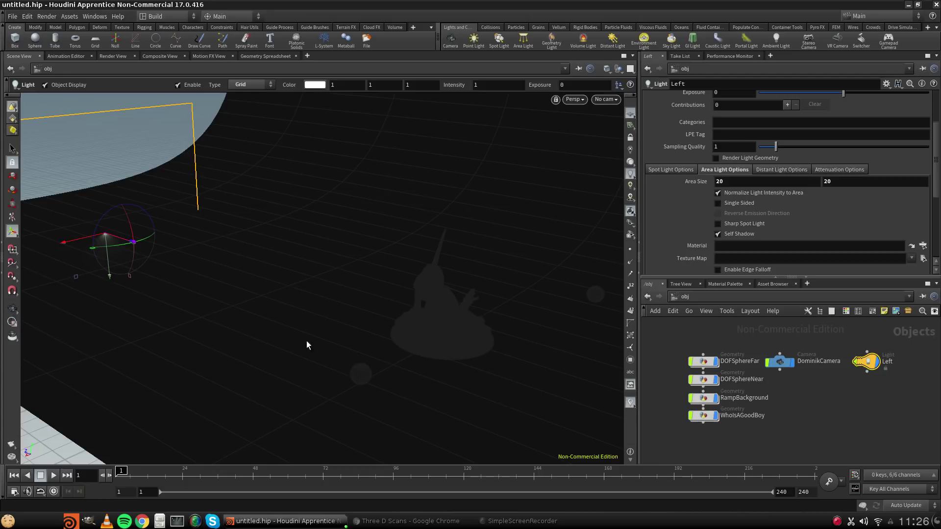
Nudge the Left light slightly farther out and undo the tilt made with its transform handle.
key(space)
middle_drag(132, 212, 319, 281)
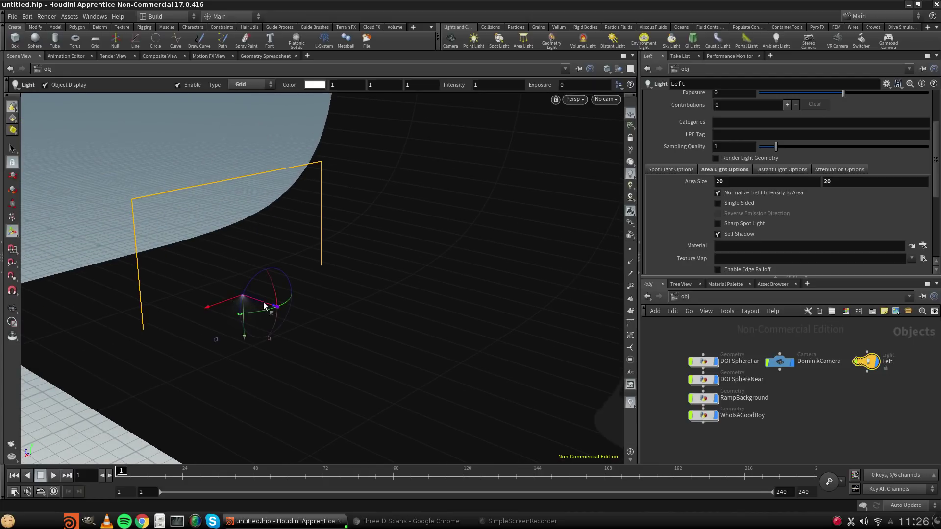
drag(263, 306, 220, 305)
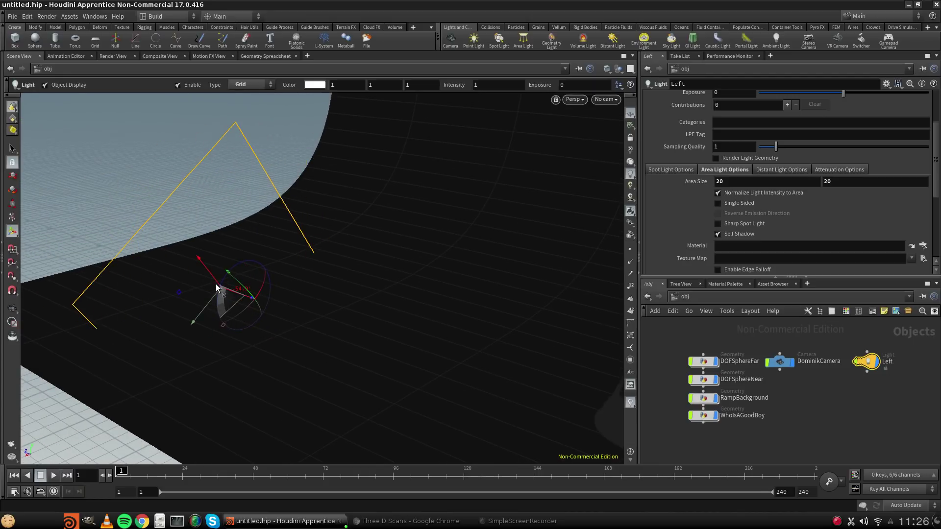
click(27, 16)
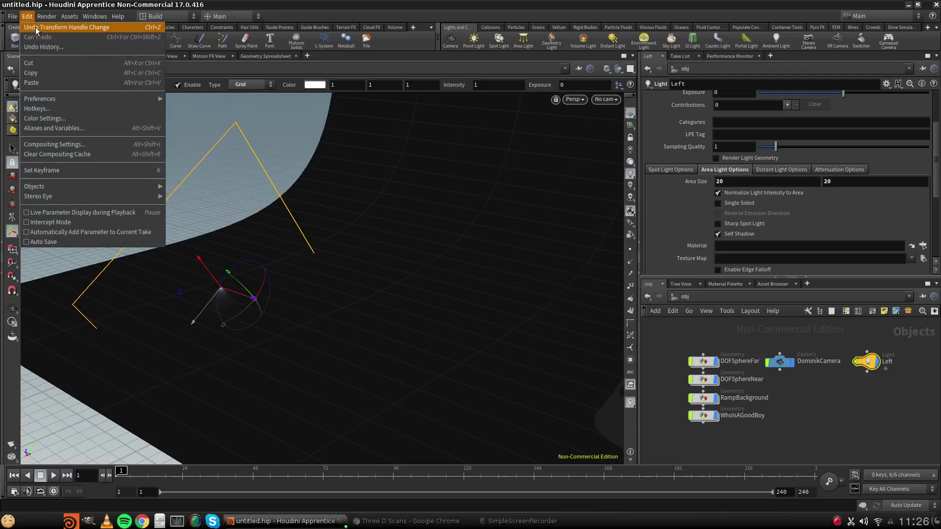
click(47, 24)
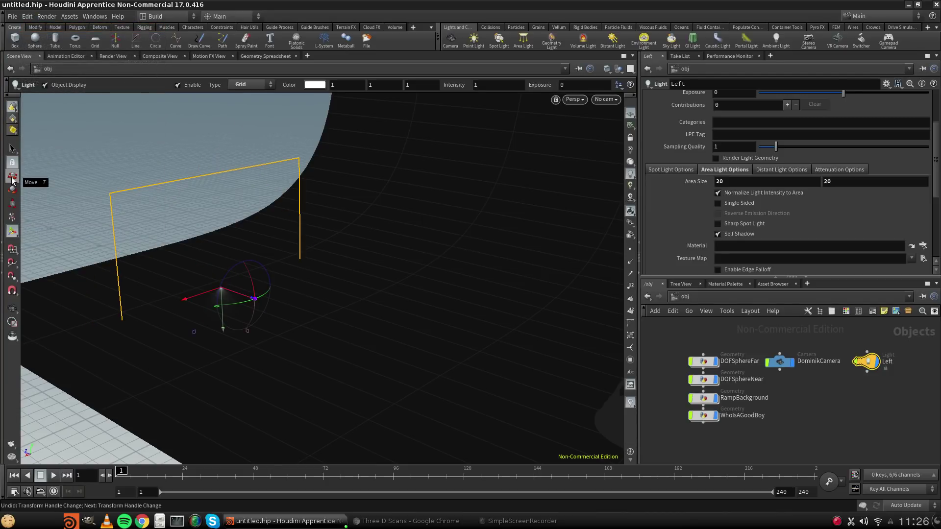
Raise the Left light with the Move tool and shift it sideways beyond the left edge of the ramp background.
key(t)
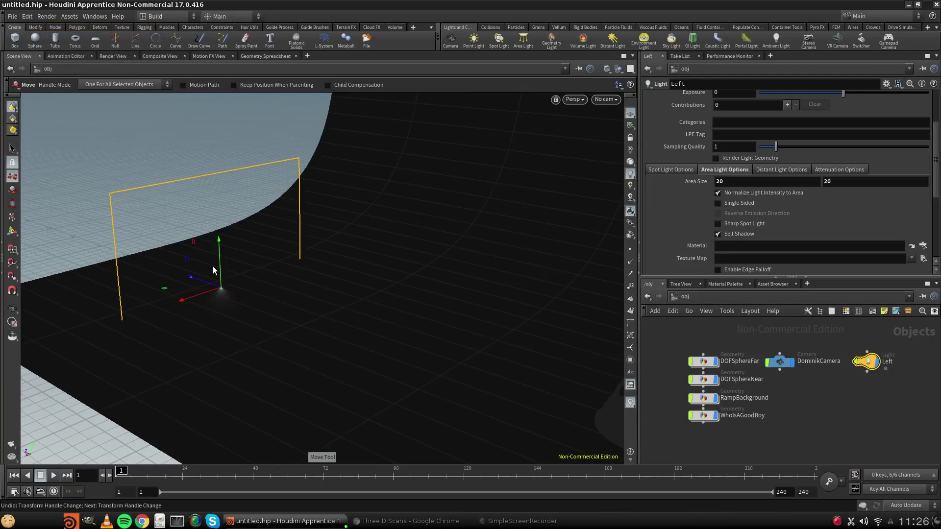
drag(221, 271, 231, 133)
alt+drag(231, 196, 462, 356)
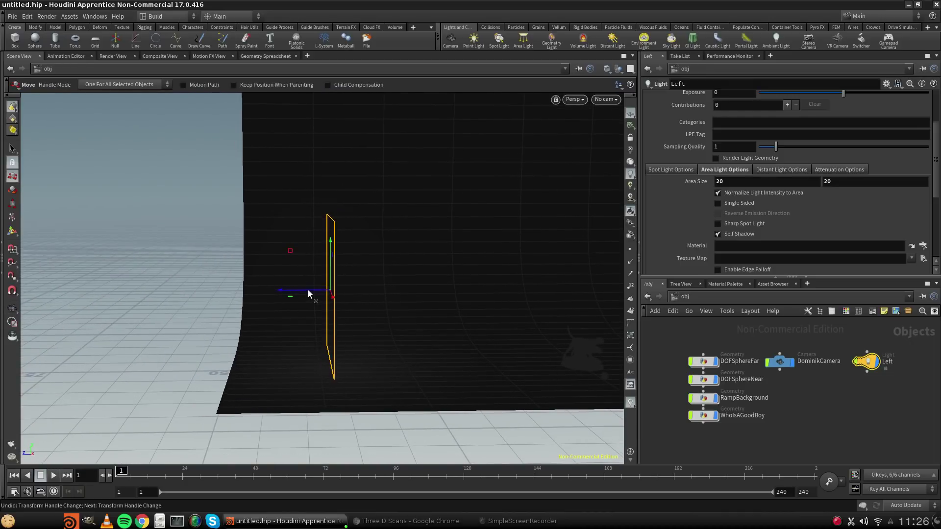
drag(308, 289, 284, 354)
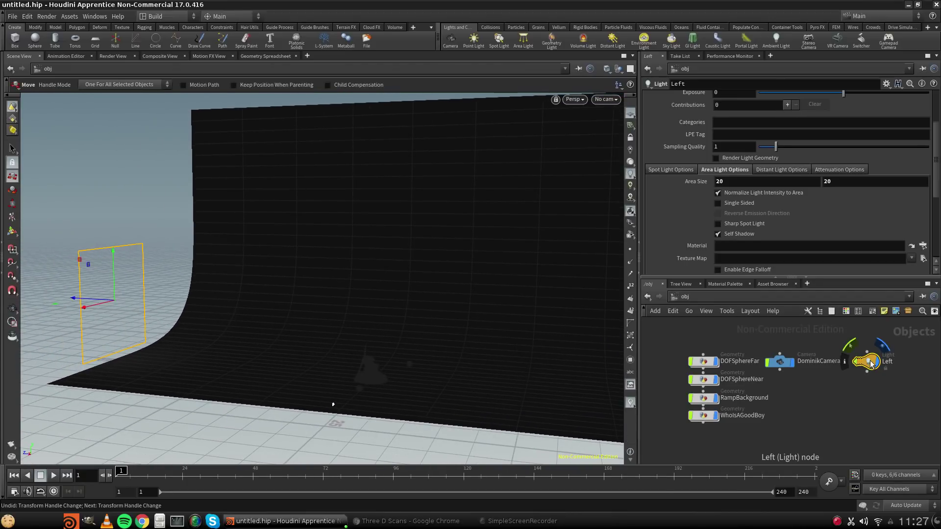
Duplicate the Left light in the network and rename the copy Right.
alt+drag(870, 364, 871, 386)
double_click(903, 388)
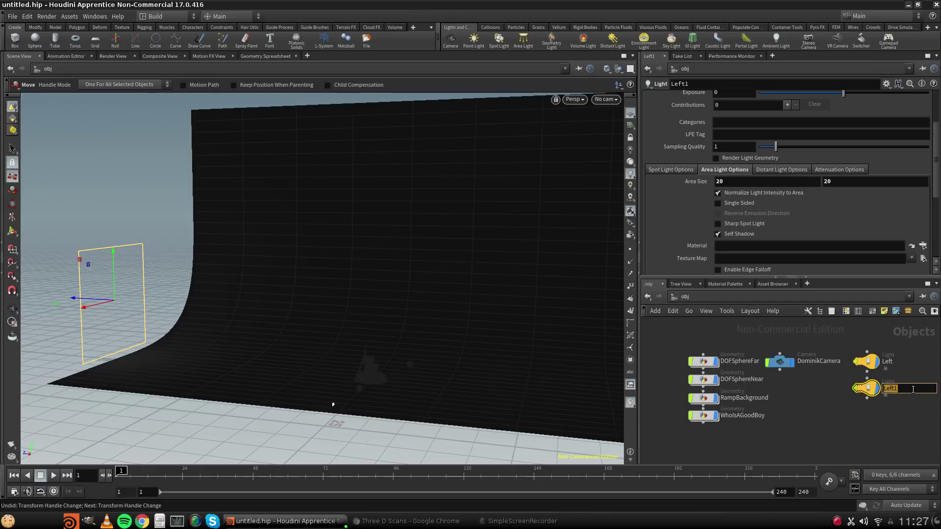
text(Right)
key(Return)
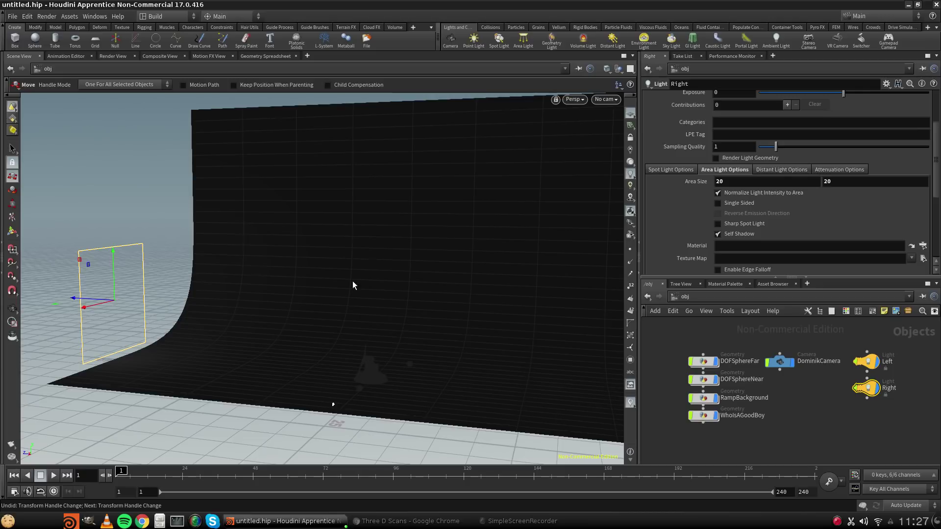
Rotate the Right light half a turn about its vertical axis so it faces the opposite way.
key(r)
alt+middle_drag(217, 287, 369, 315)
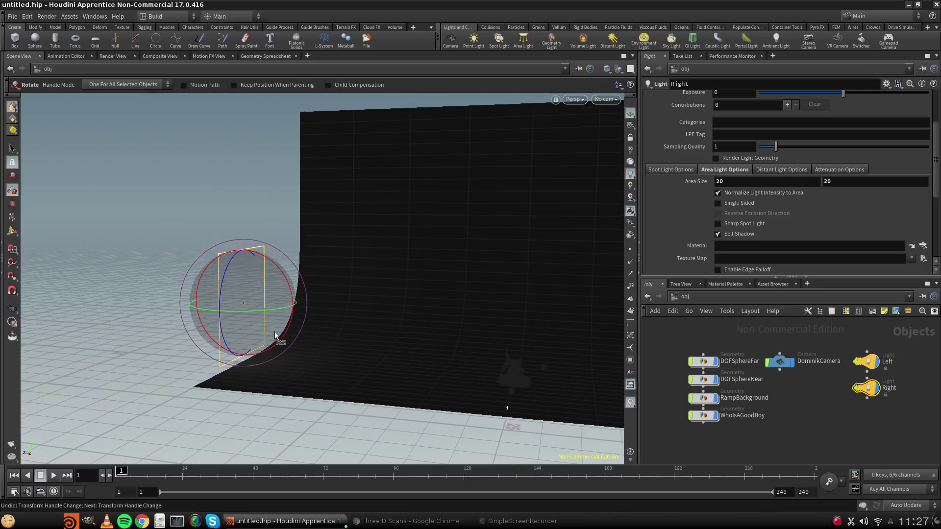
drag(282, 308, 122, 279)
Move the Right light across the scene to just beyond the right edge of the ramp background.
key(t)
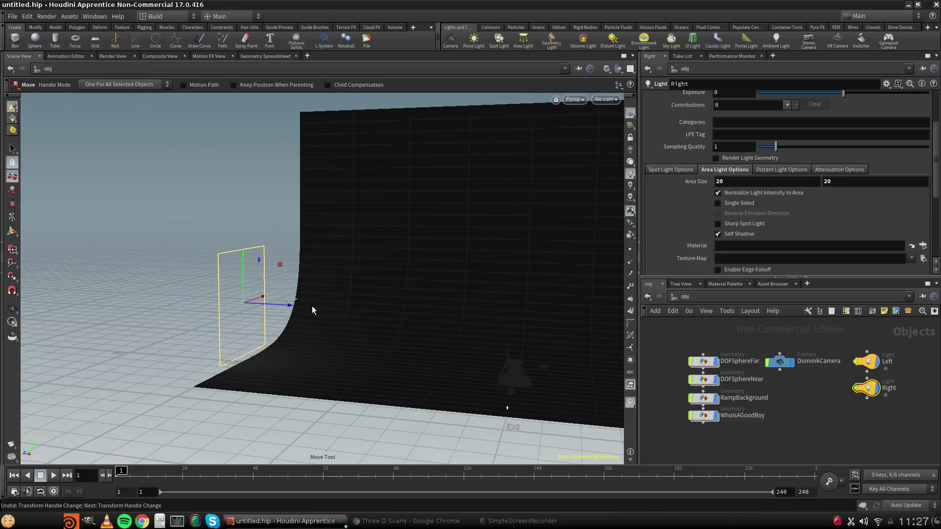
drag(282, 308, 527, 340)
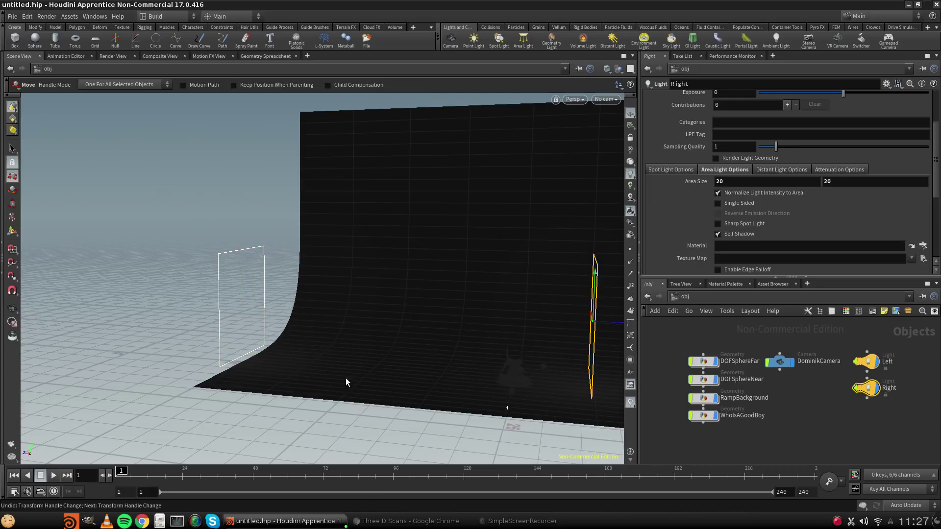
alt+drag(346, 382, 360, 304)
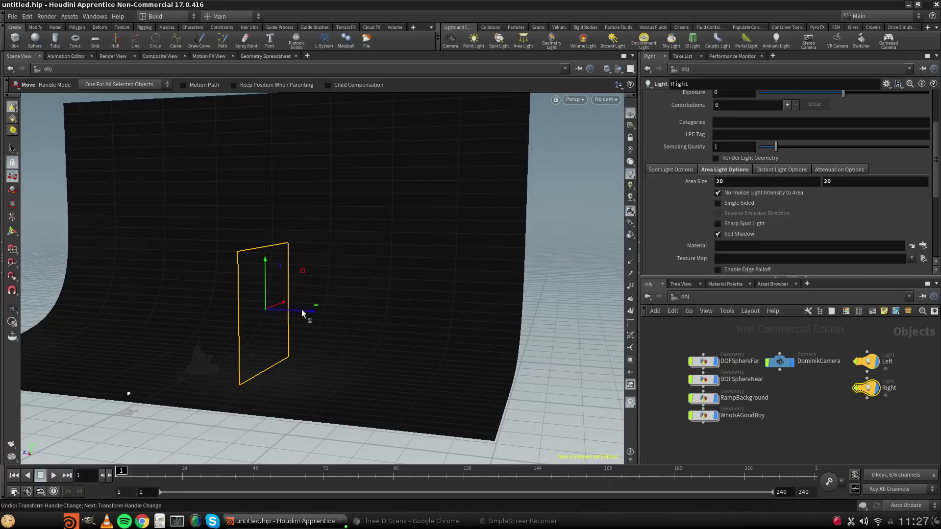
drag(302, 311, 552, 342)
key(Escape)
mouse_move(420, 347)
mouse_down()
mouse_move(390, 342)
mouse_move(422, 348)
mouse_move(414, 338)
mouse_move(401, 341)
mouse_move(410, 362)
mouse_up()
Duplicate the Right light in the network and rename the copy Top.
alt+drag(866, 388, 863, 431)
double_click(890, 412)
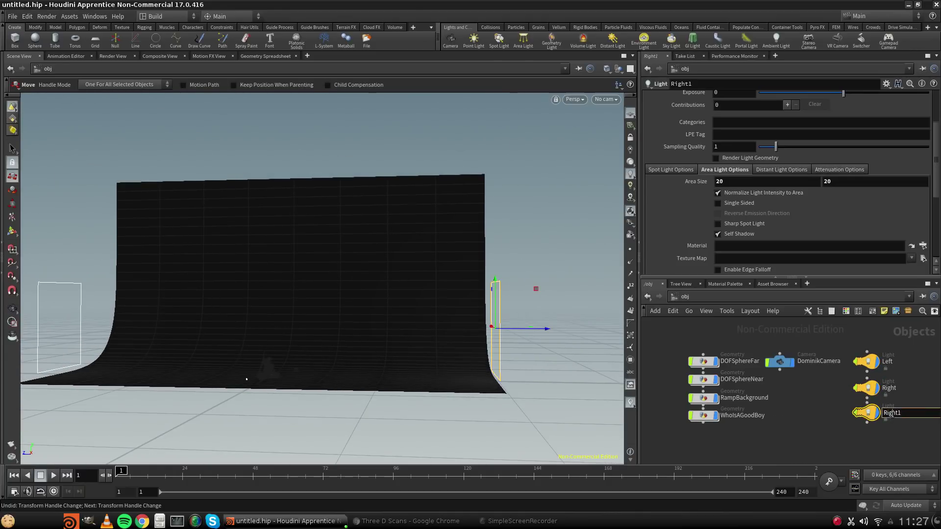
text(Top)
key(Return)
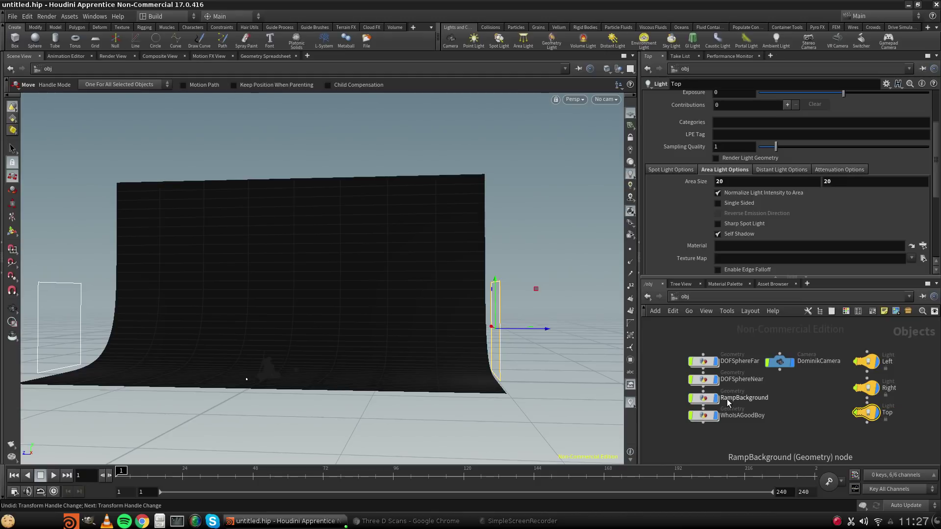
key(Escape)
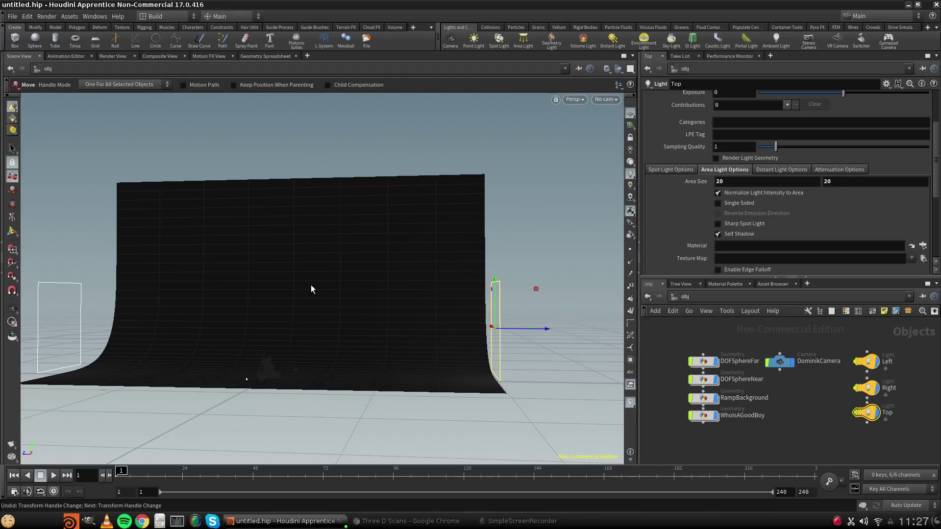
Rotate the Top light to lie horizontally, then move it inward and up to sit centred above the dog statue.
key(r)
drag(471, 284, 422, 349)
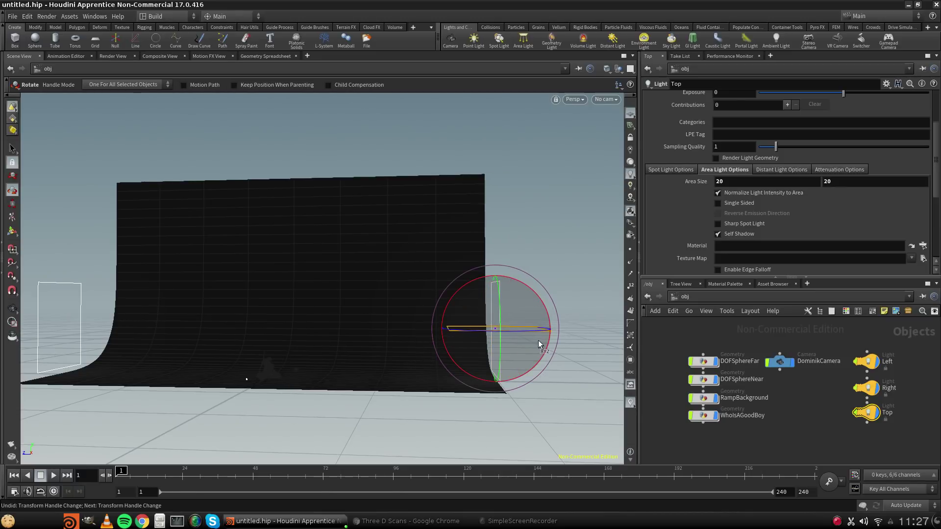
key(t)
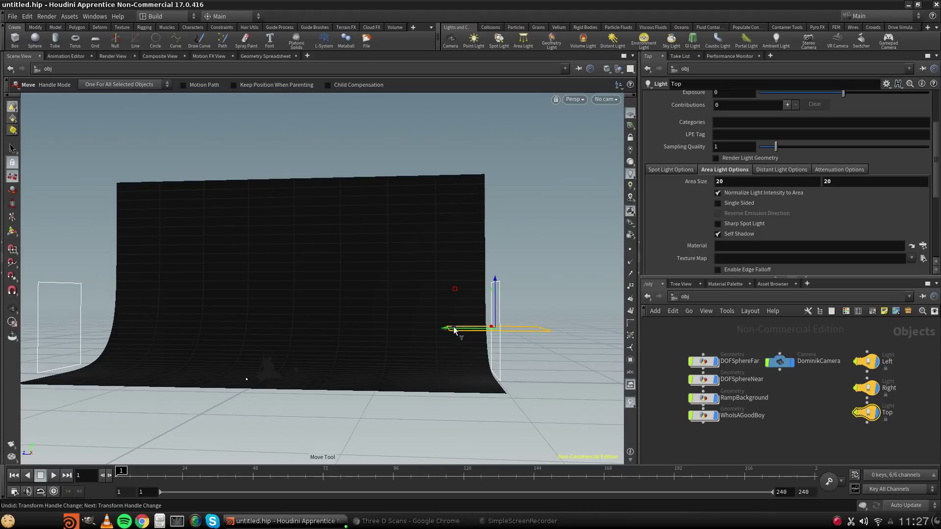
drag(449, 329, 231, 334)
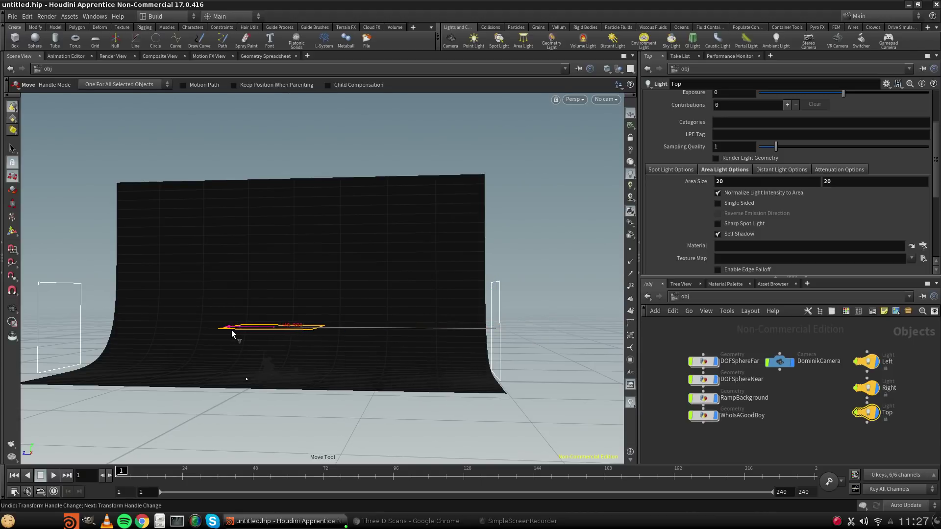
alt+middle_drag(256, 391, 314, 386)
mouse_move(325, 294)
mouse_down()
mouse_move(330, 246)
mouse_move(341, 311)
mouse_move(334, 295)
mouse_move(333, 303)
mouse_up()
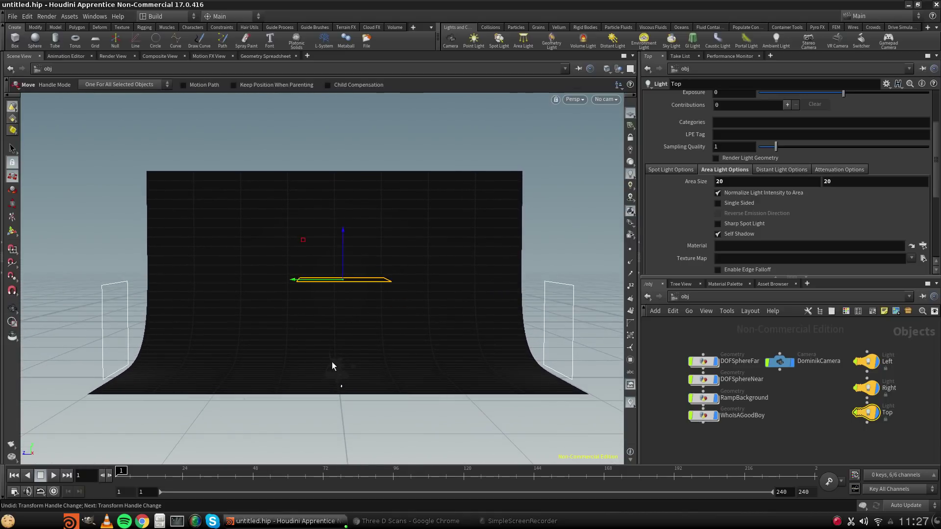
Look through DominikCamera and show the scene in the Render View.
alt+drag(358, 356, 332, 368)
alt+scroll(340, 362, up, 5)
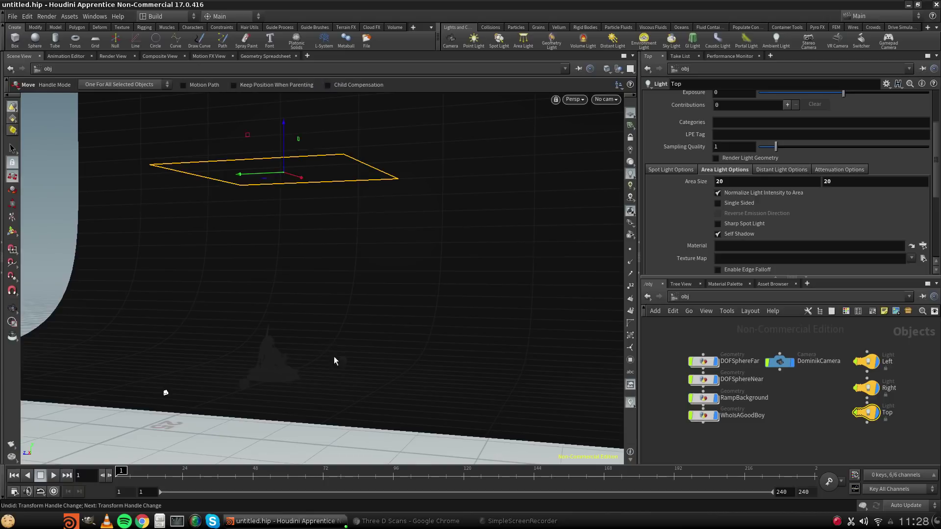
click(608, 99)
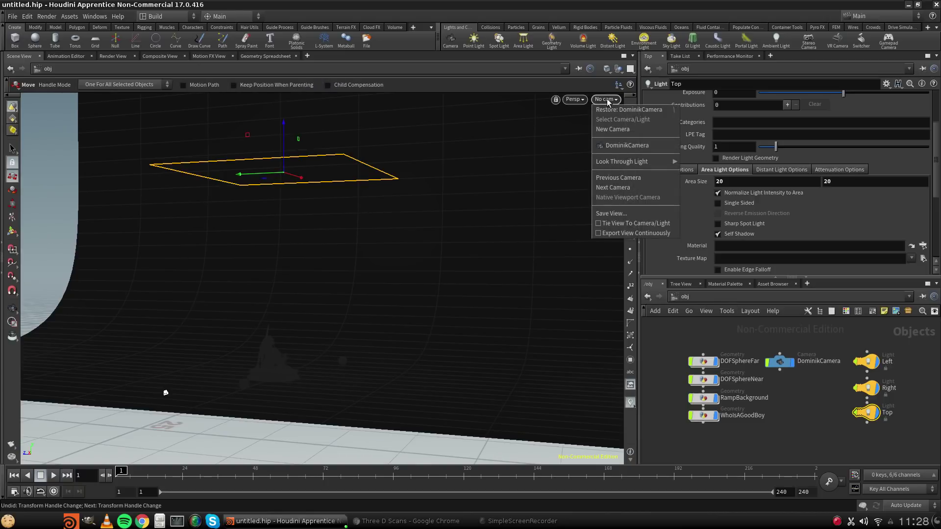
click(608, 144)
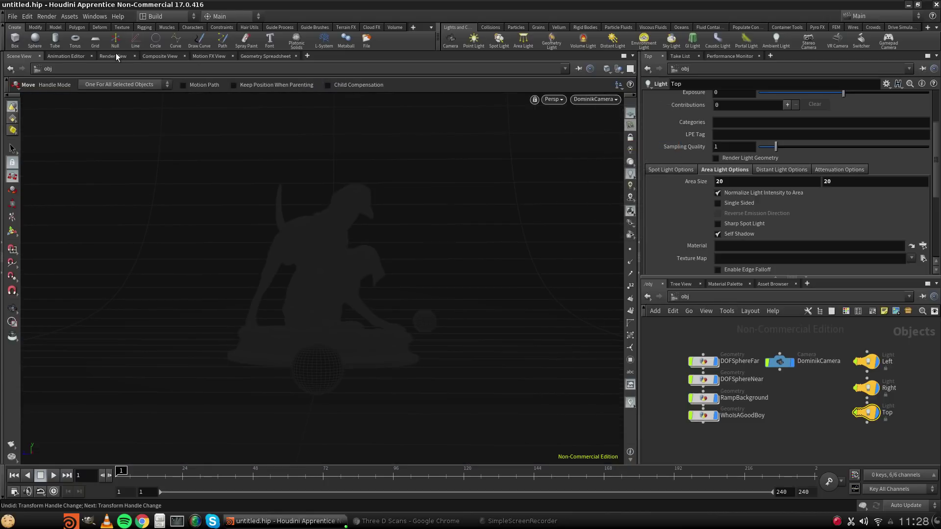
click(113, 55)
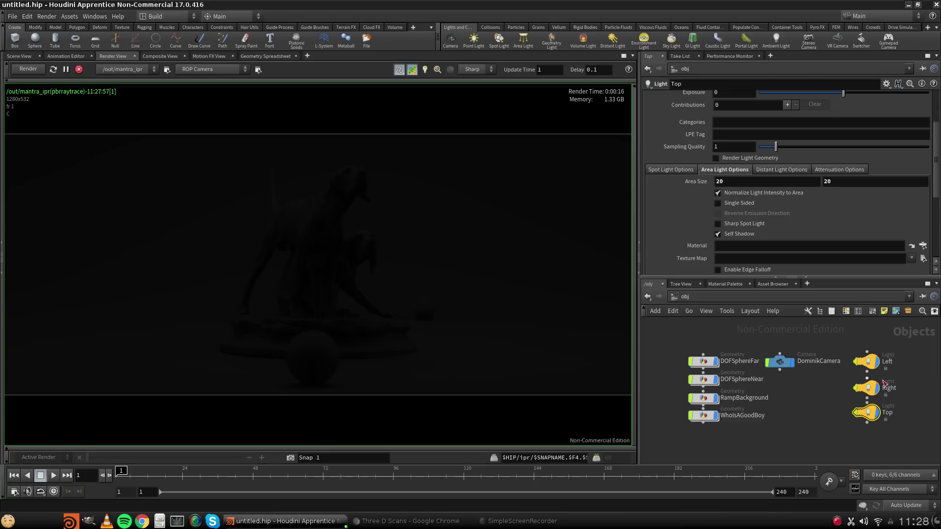
Disable the Right and Top lights together so only the Left light illuminates the render.
drag(845, 377, 877, 431)
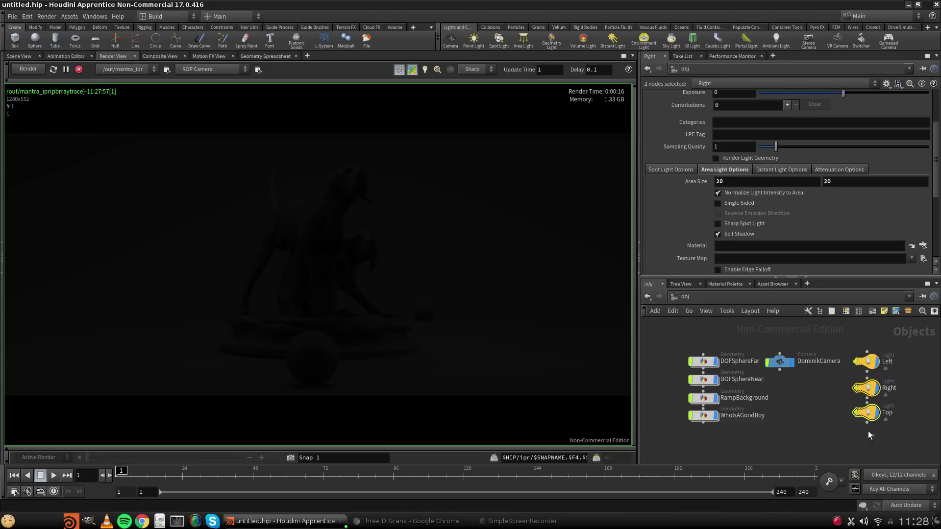
drag(821, 382, 880, 392)
scroll(705, 236, down, 5)
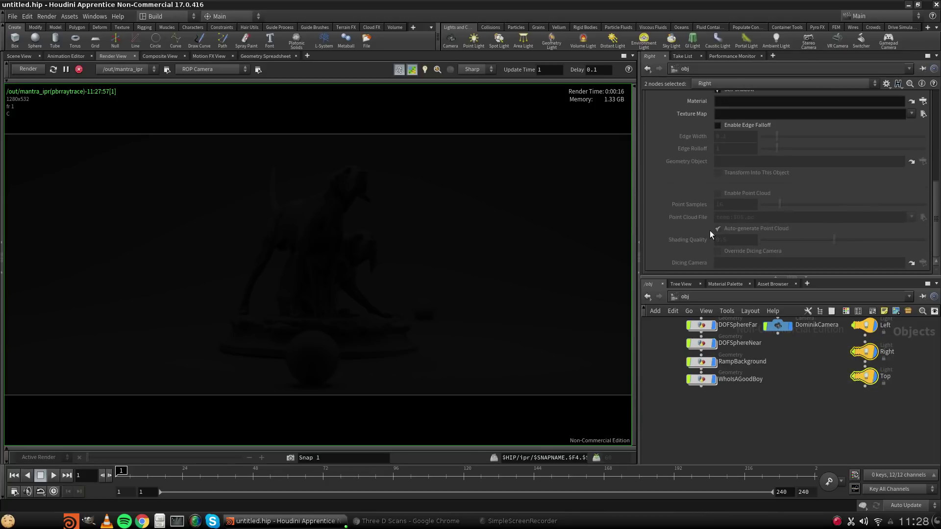
scroll(709, 231, up, 6)
scroll(765, 230, up, 3)
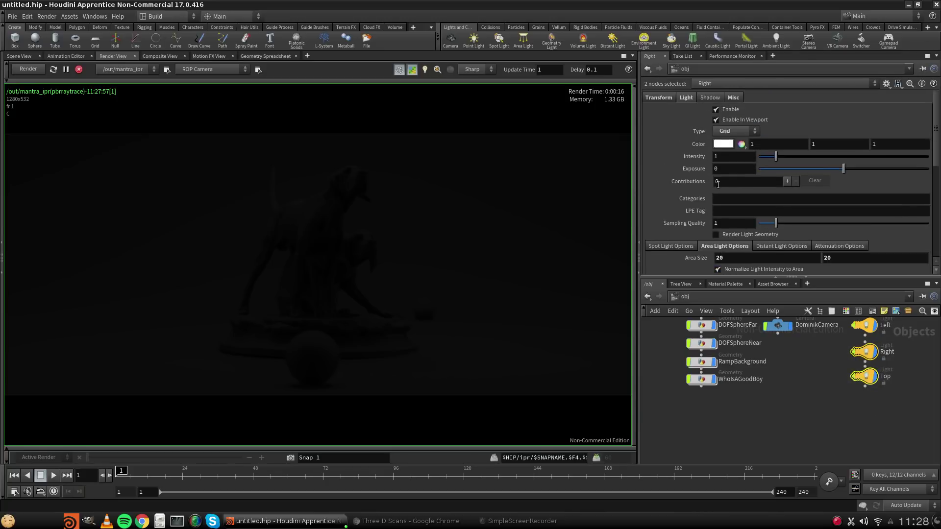
click(725, 111)
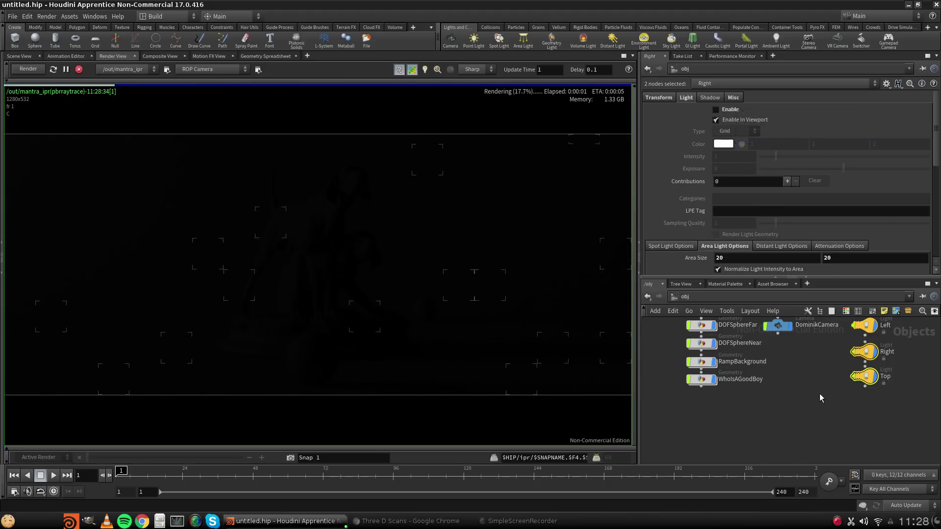
Set the Left light's Intensity to 50.
middle_drag(819, 388, 798, 460)
click(844, 398)
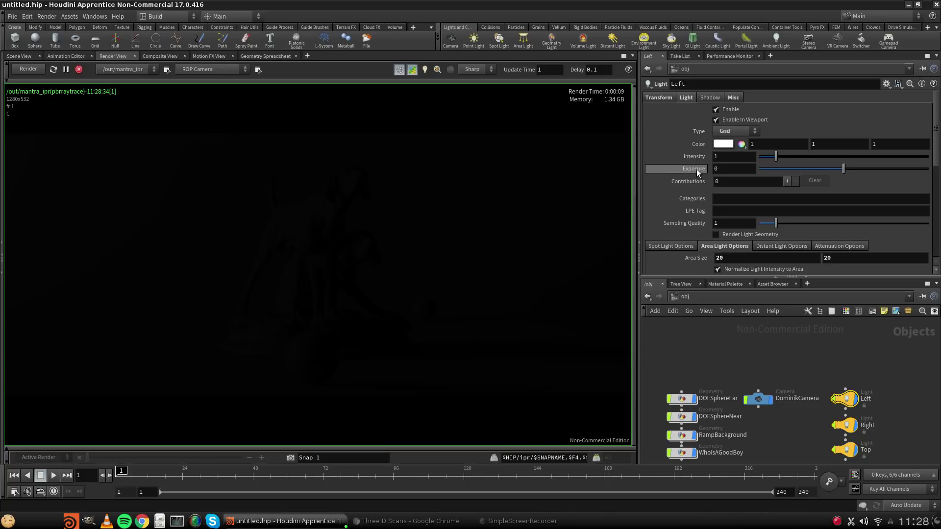
mouse_move(697, 169)
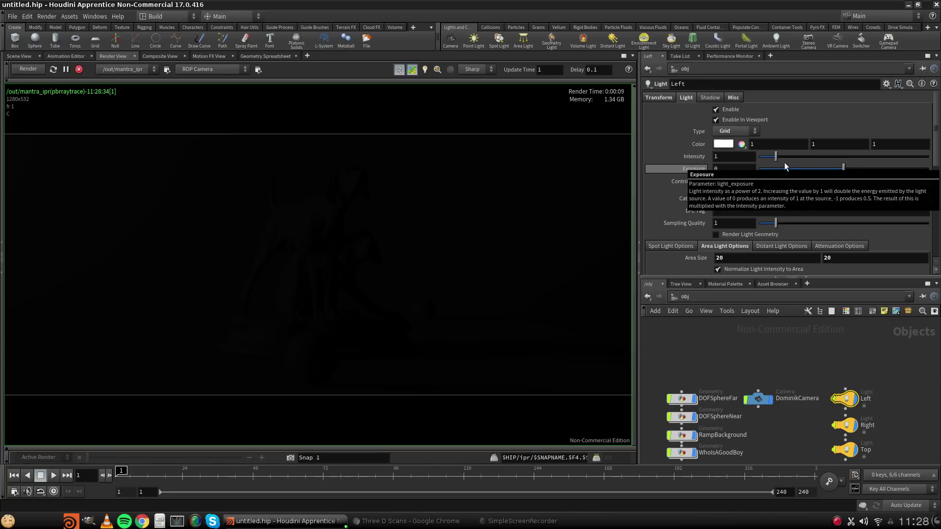
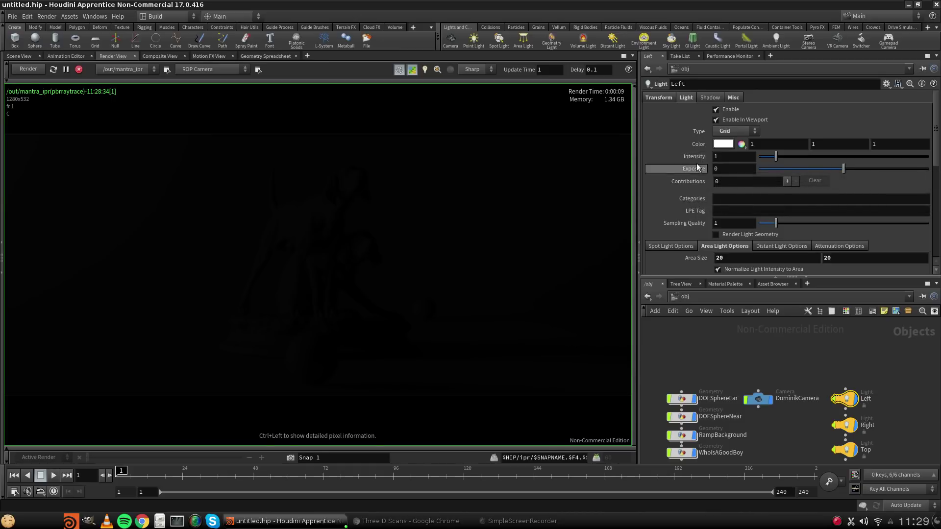
click(728, 157)
text(50)
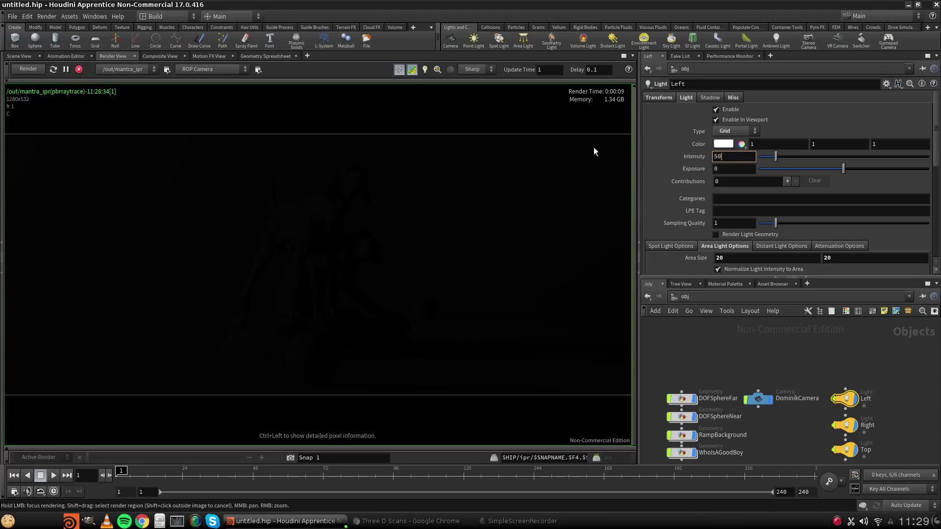
key(Return)
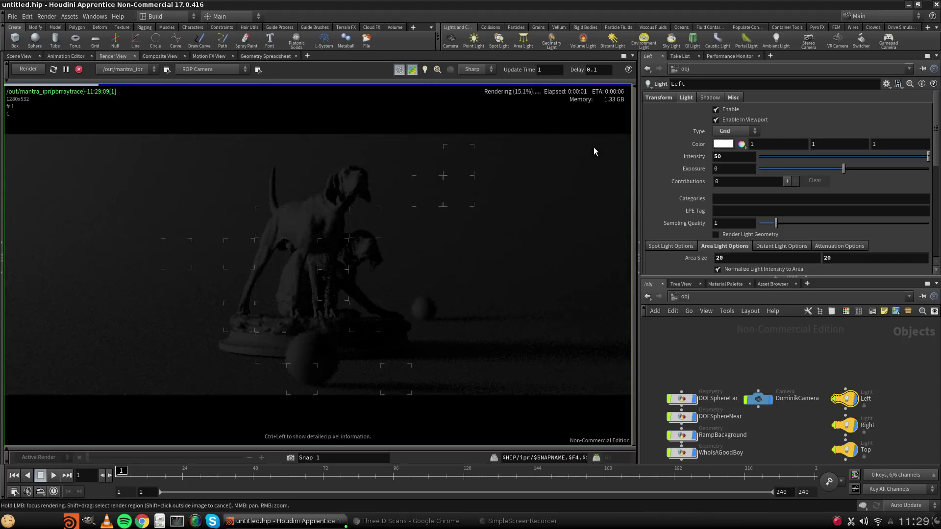
Try the Left light's Intensity at 160, 300 and 500 in turn, comparing the brightness in the render.
click(744, 157)
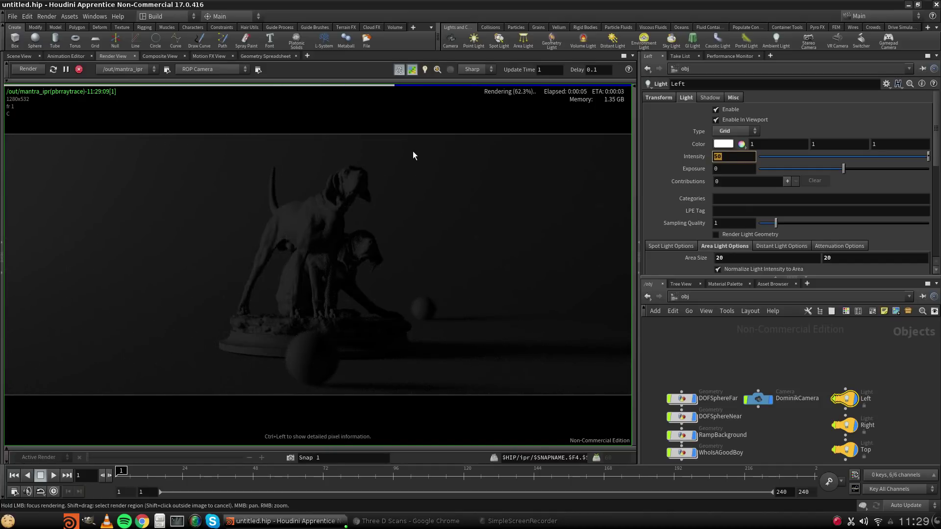
text(160)
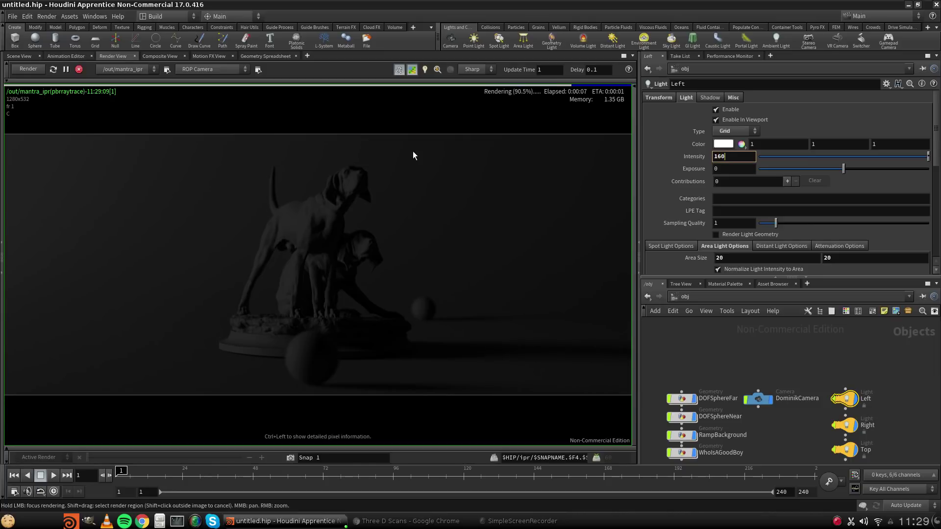
key(Return)
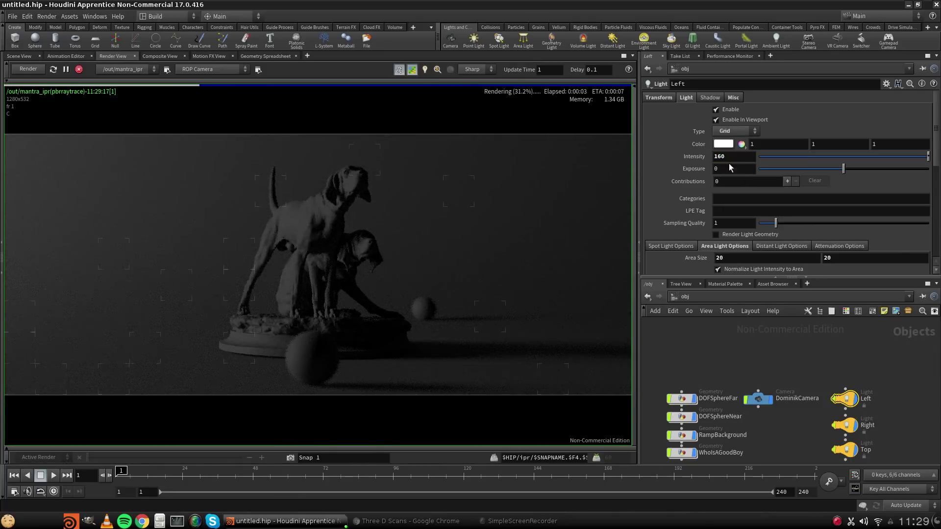
drag(734, 157, 513, 149)
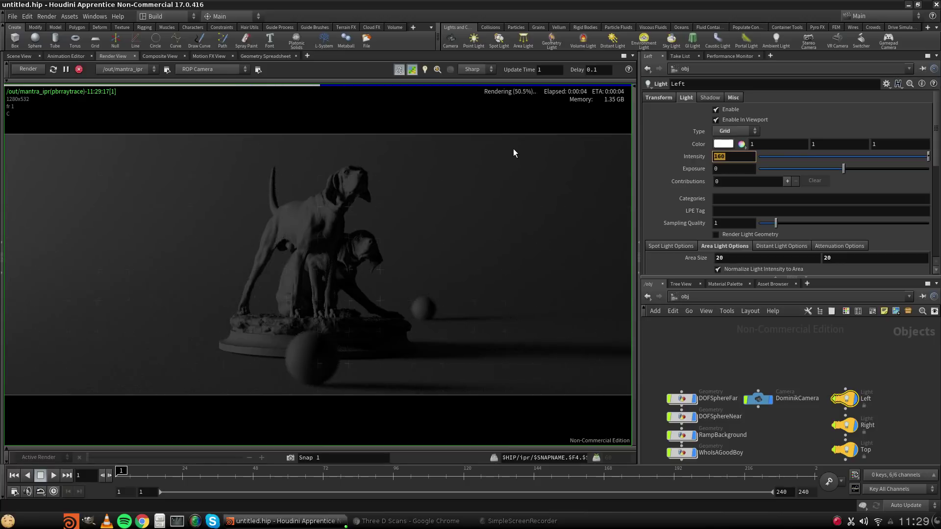
text(300)
key(Return)
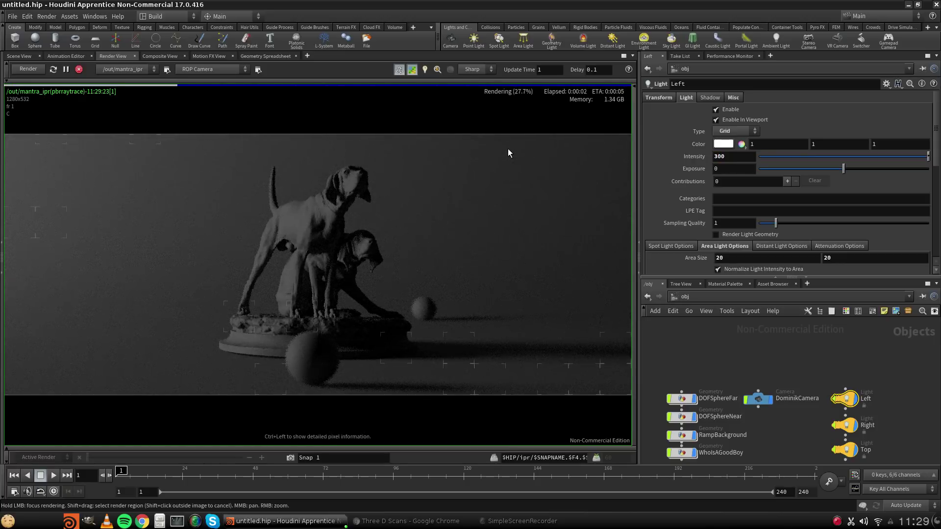
click(727, 157)
text(500)
key(Return)
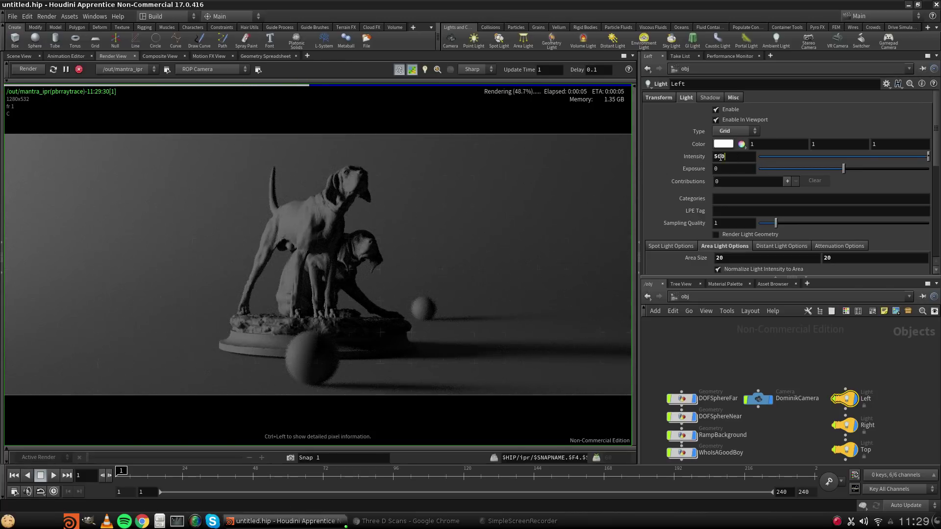
Set the Left light's Intensity to 700.
drag(724, 157, 415, 127)
text(700)
key(Return)
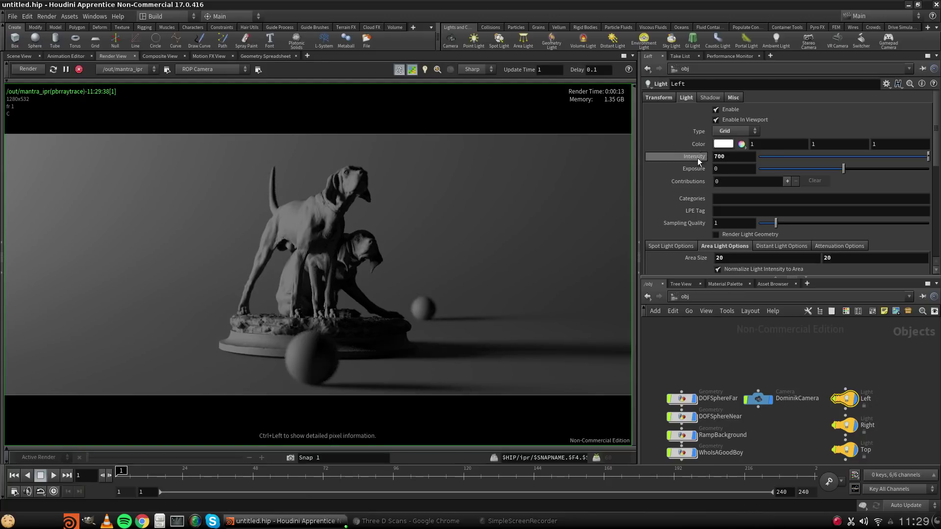
Give the Left light a soft orange colour with hue 30, saturation 0.509 and value 0.9.
click(723, 145)
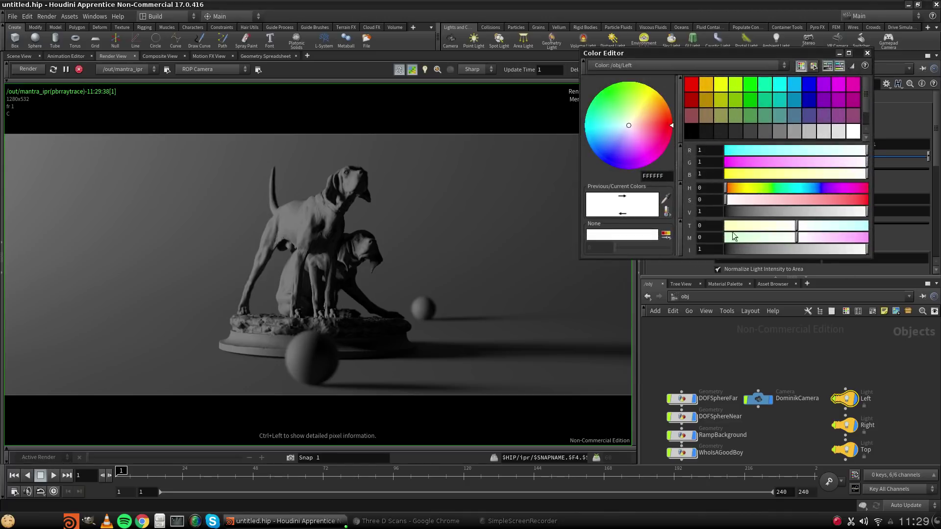
drag(728, 185, 736, 187)
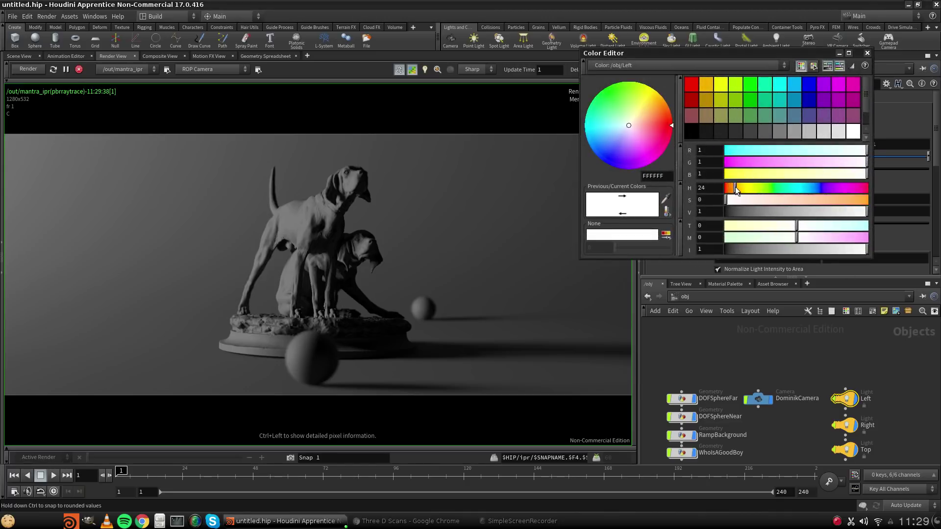
mouse_move(628, 123)
mouse_down()
mouse_move(645, 107)
mouse_move(640, 116)
mouse_up()
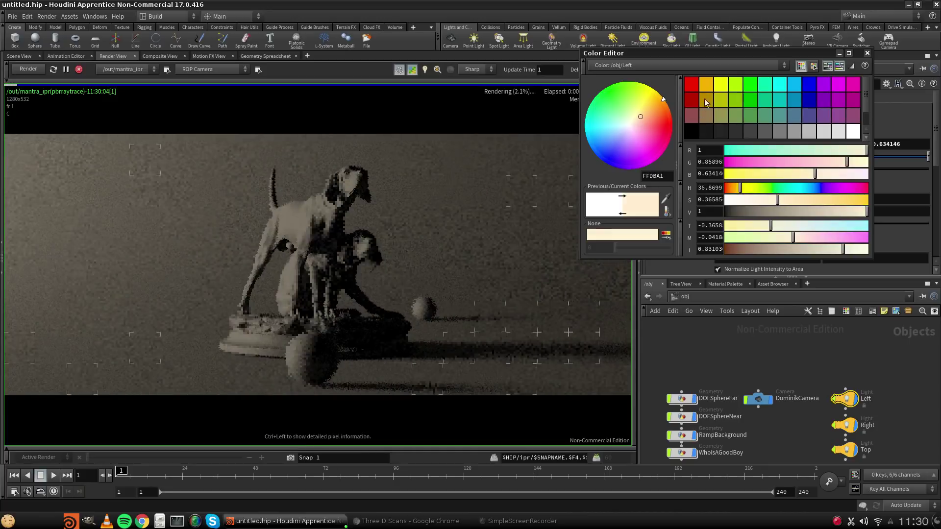
click(706, 85)
drag(865, 200, 797, 199)
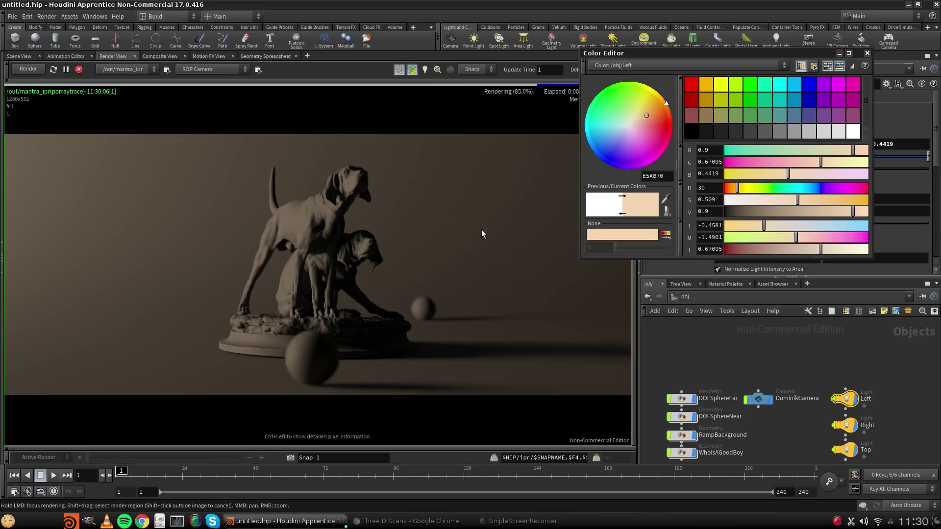
click(867, 53)
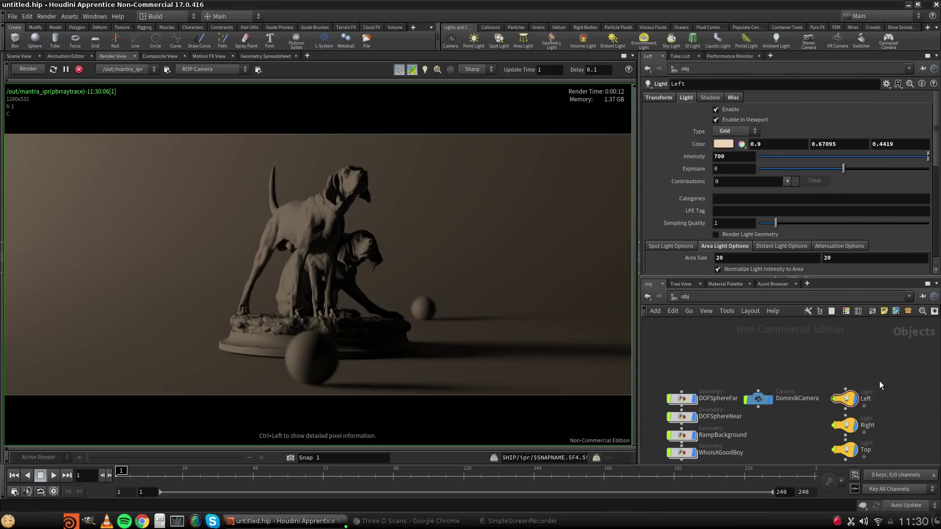
Disable the Left light and enable only the Right light, with its Intensity set to 700.
click(716, 110)
click(846, 424)
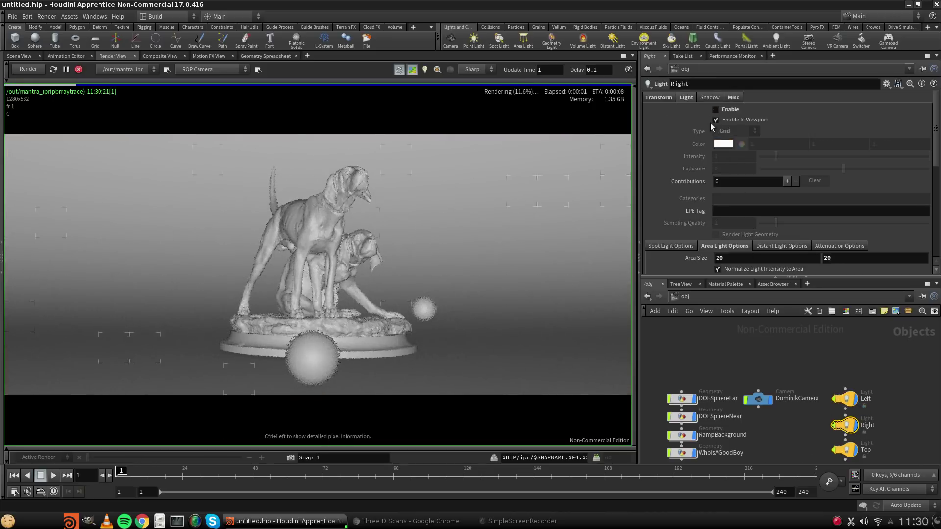
click(716, 109)
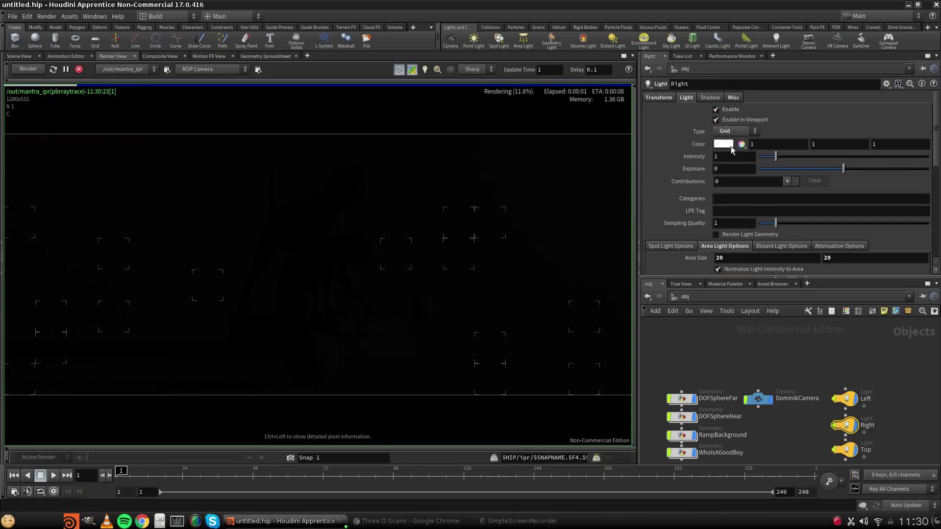
click(734, 156)
text(700)
key(Return)
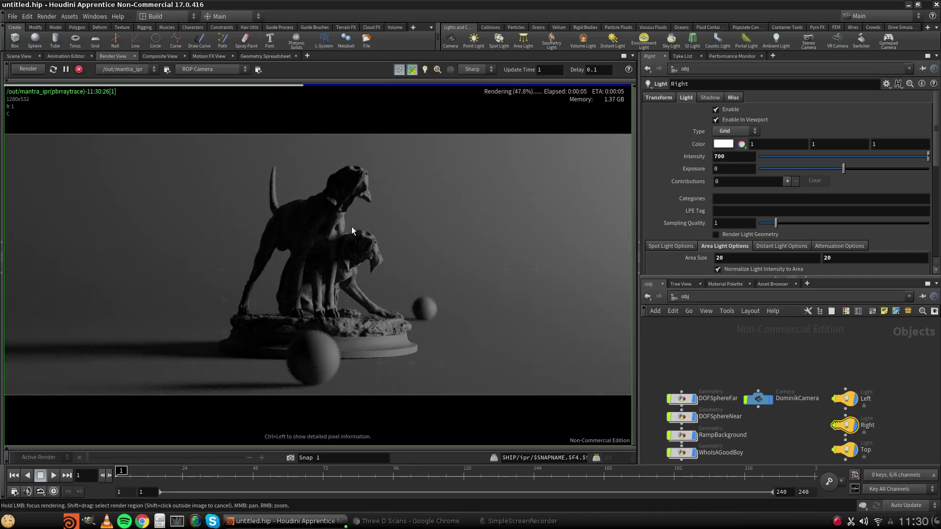
Give the Right light a pale blue colour with hue 210, saturation 0.419 and value 0.9.
click(723, 144)
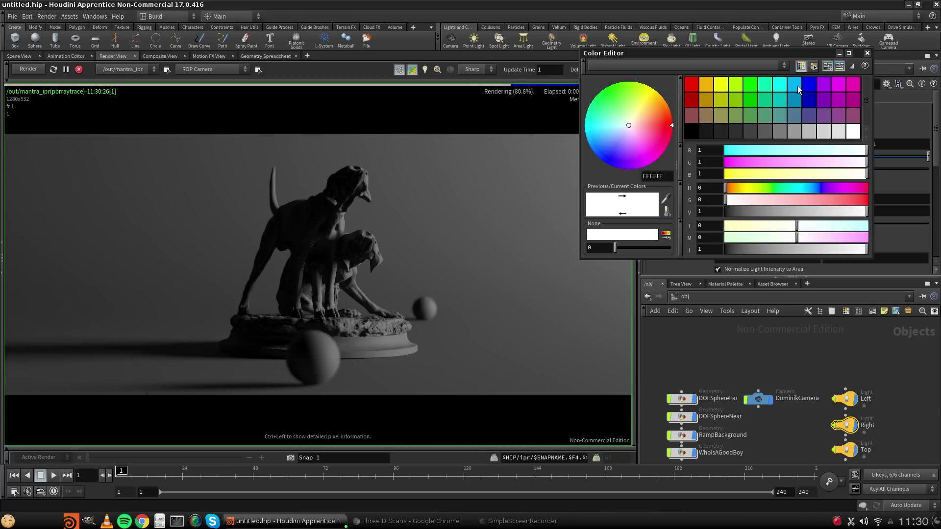
click(798, 87)
drag(867, 200, 784, 201)
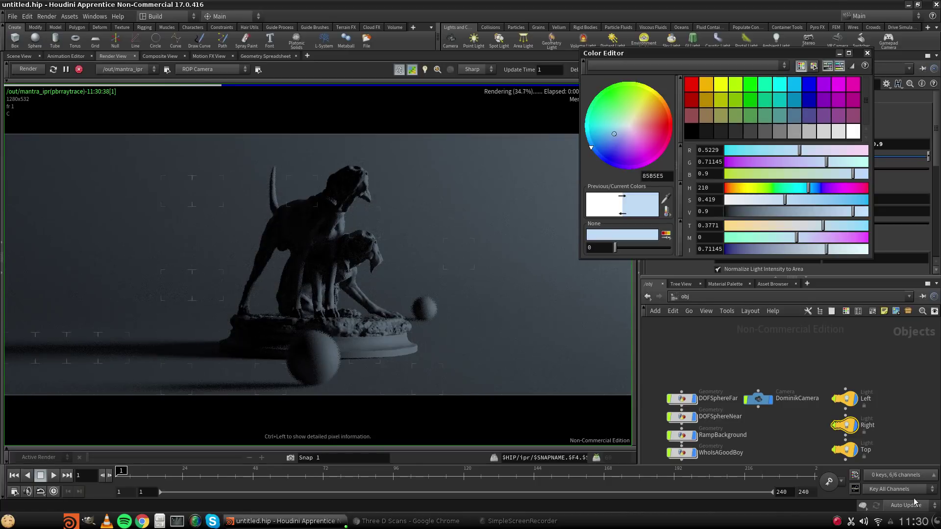
click(901, 394)
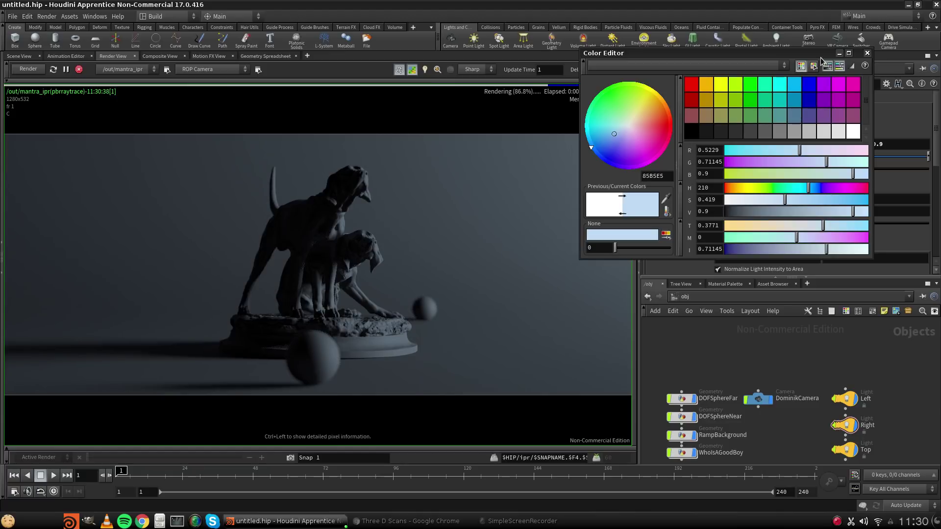
click(868, 52)
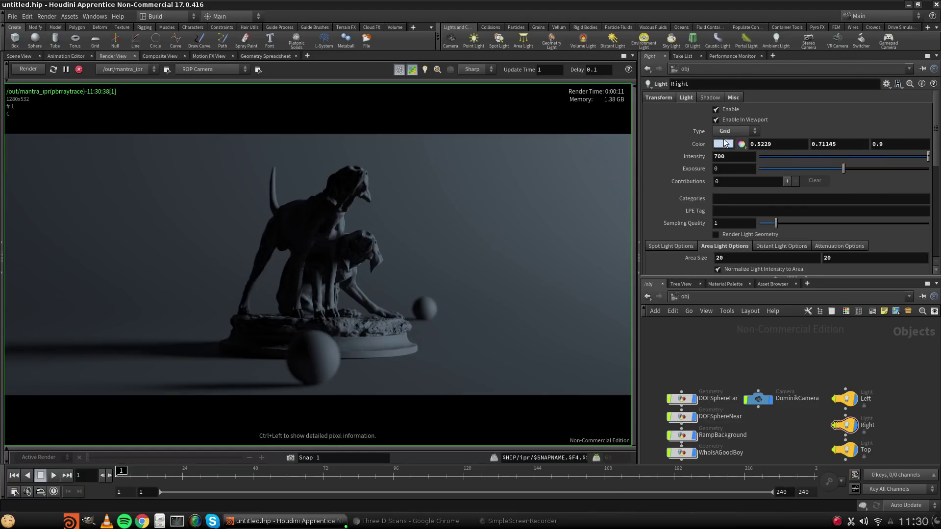
Disable the Right light and enable only the Top light, with Intensity 300 and its colour kept white.
click(721, 110)
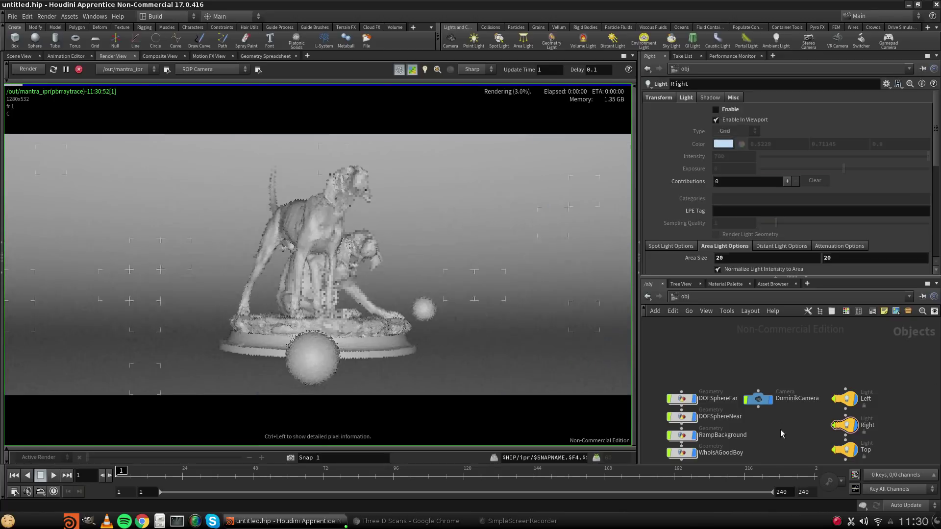
click(866, 449)
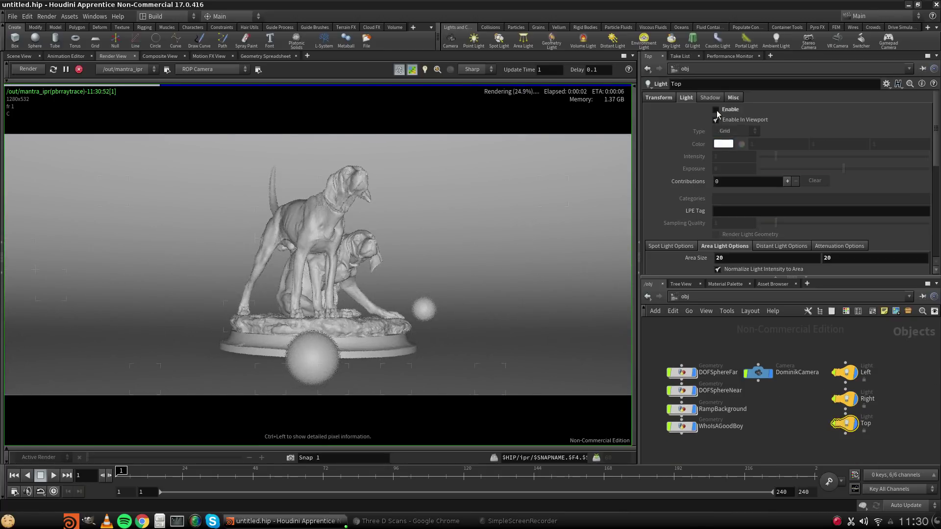
click(716, 110)
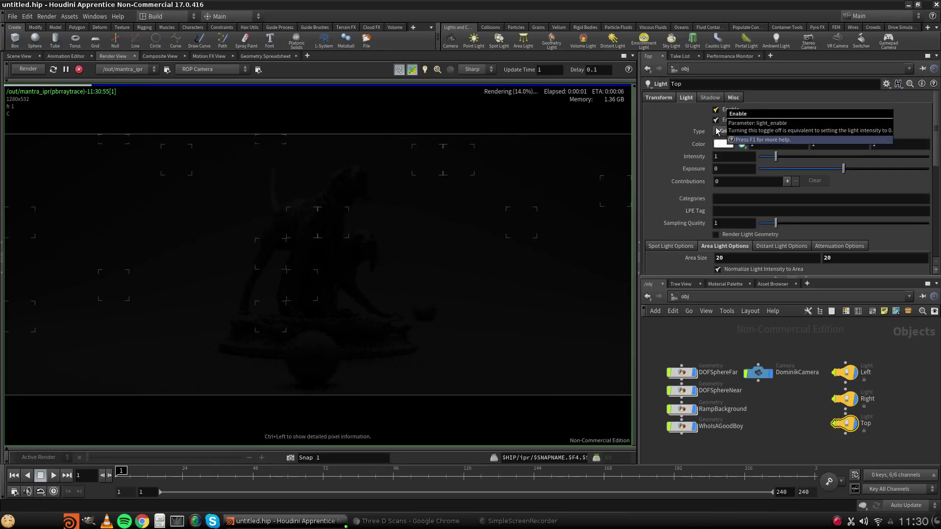
click(727, 158)
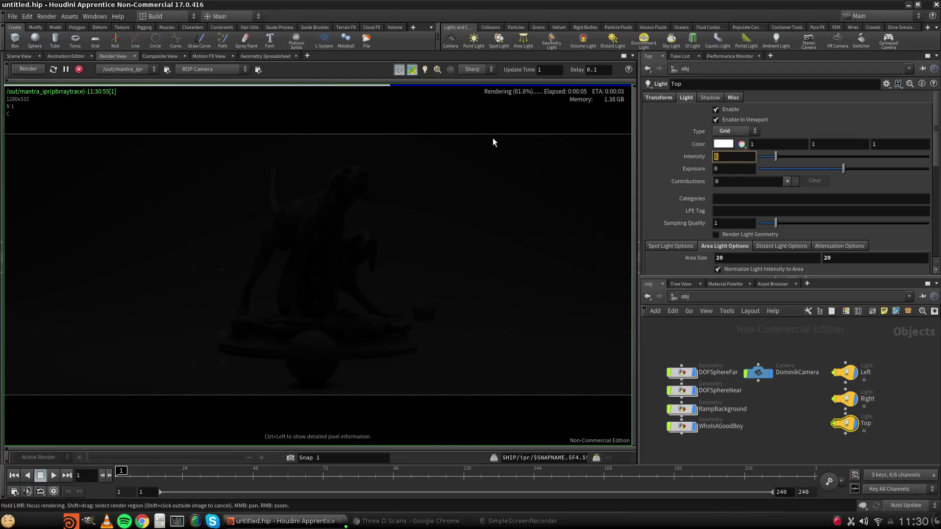
text(300)
key(Return)
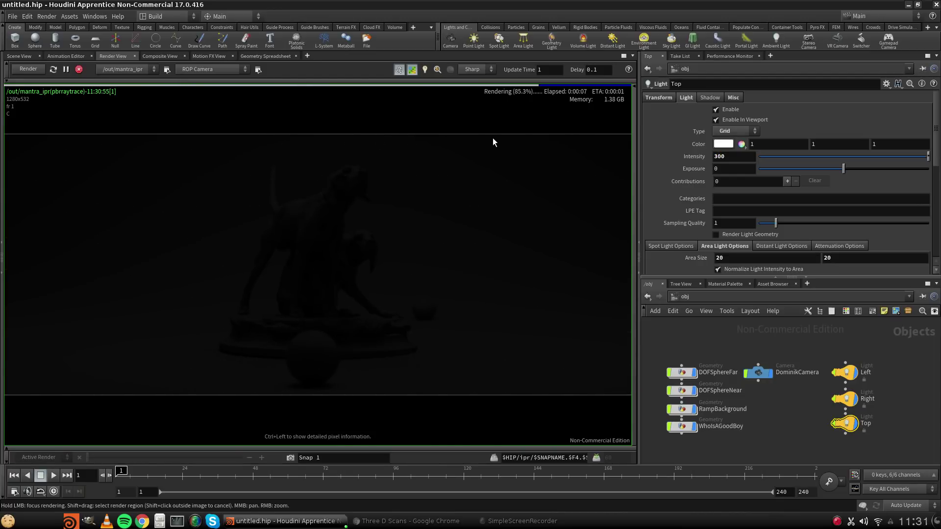
click(721, 145)
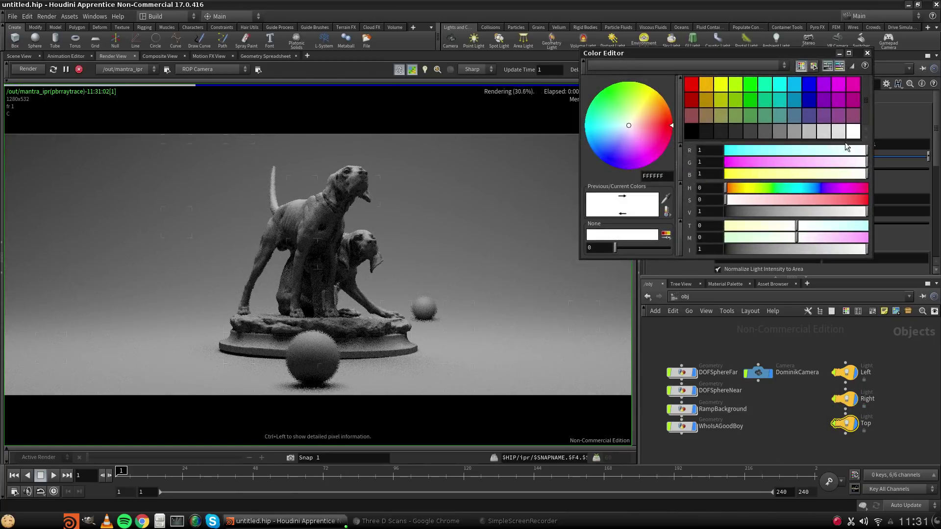
click(869, 49)
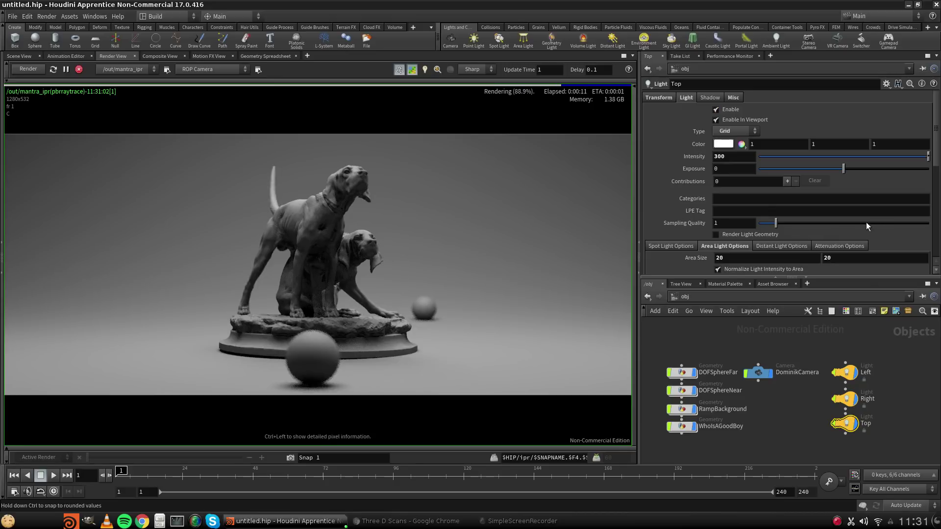
Enable the Right and Left lights again alongside the Top light, and nudge the DominikCamera node slightly aside in the network.
click(844, 398)
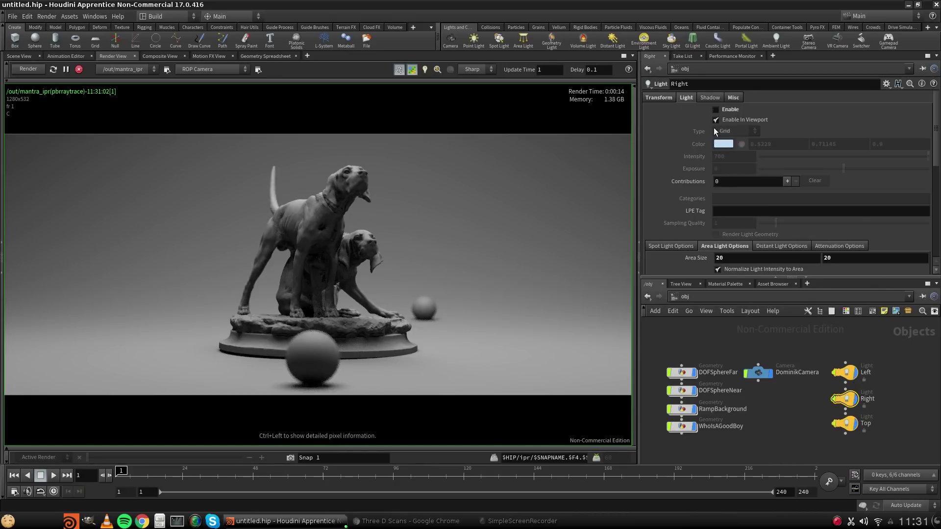
click(715, 109)
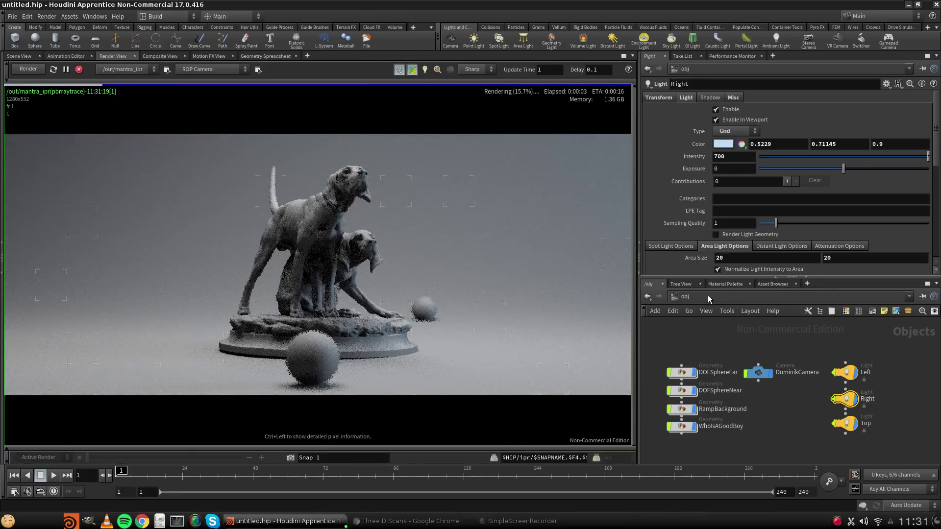
click(858, 372)
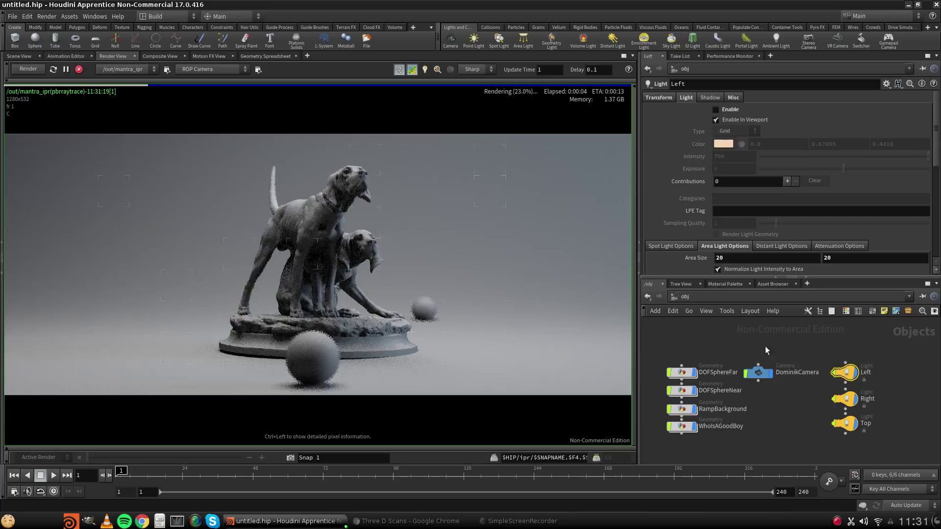
click(715, 110)
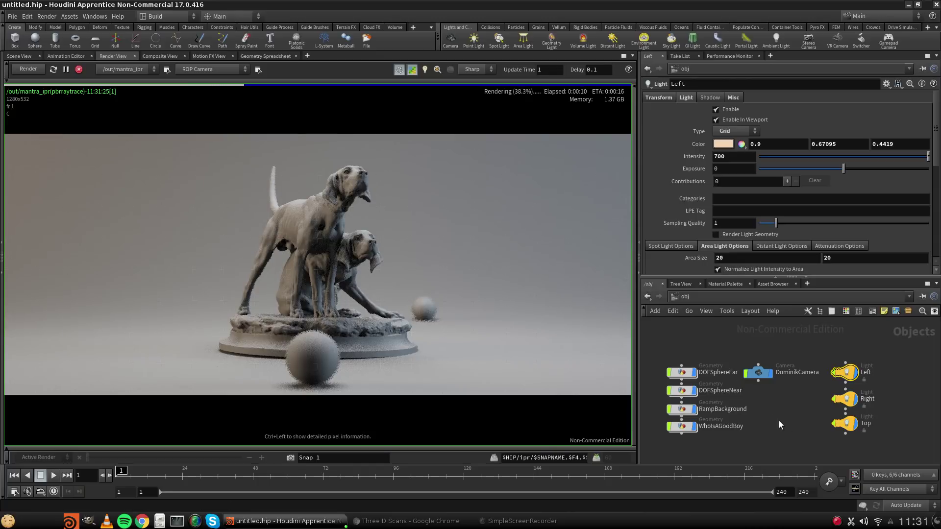
mouse_move(774, 415)
middle_down()
mouse_move(775, 397)
mouse_move(779, 406)
middle_up()
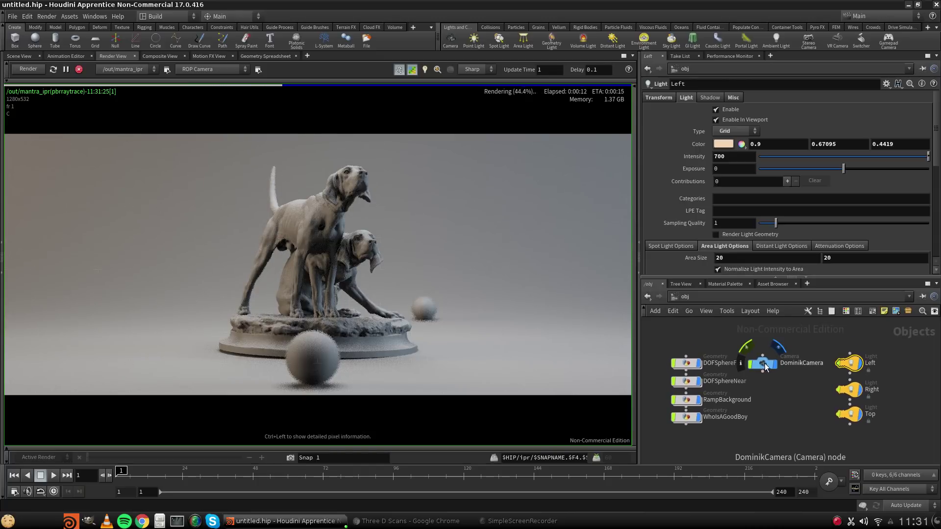
drag(765, 364, 771, 363)
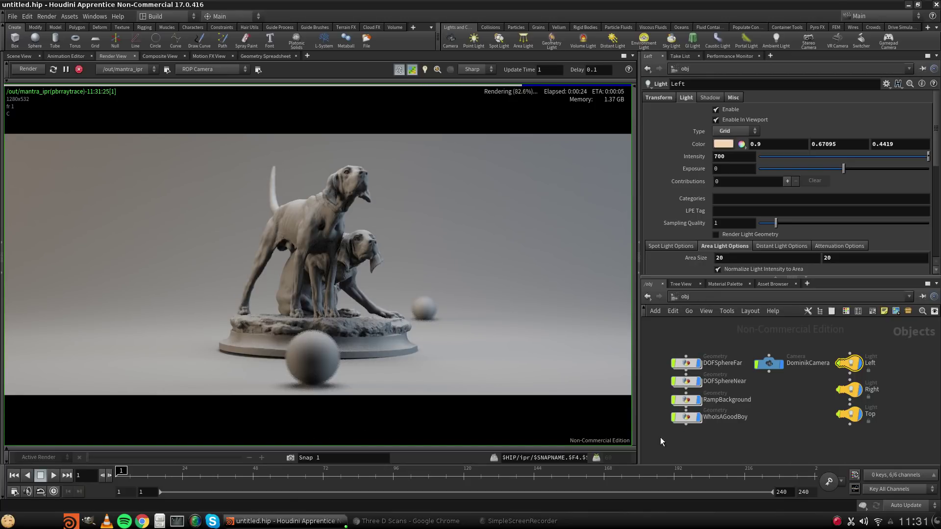
Set the X rotation to 1 in the transform of the WhoIsAGoodBoy statue and return to the object level.
click(682, 417)
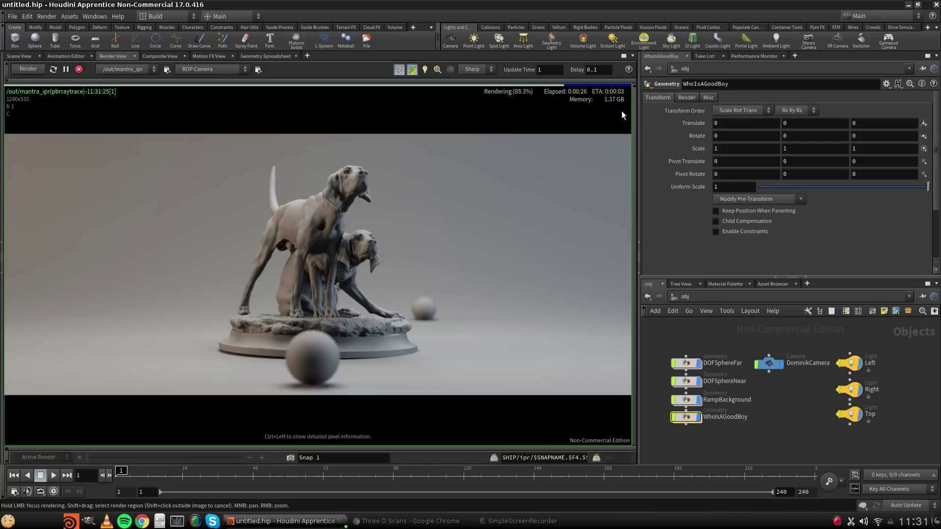
double_click(691, 419)
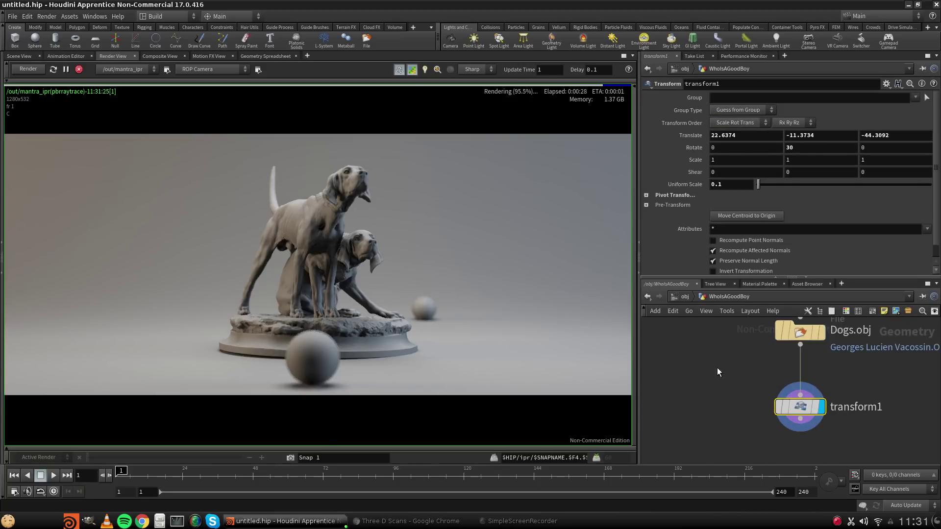
click(731, 147)
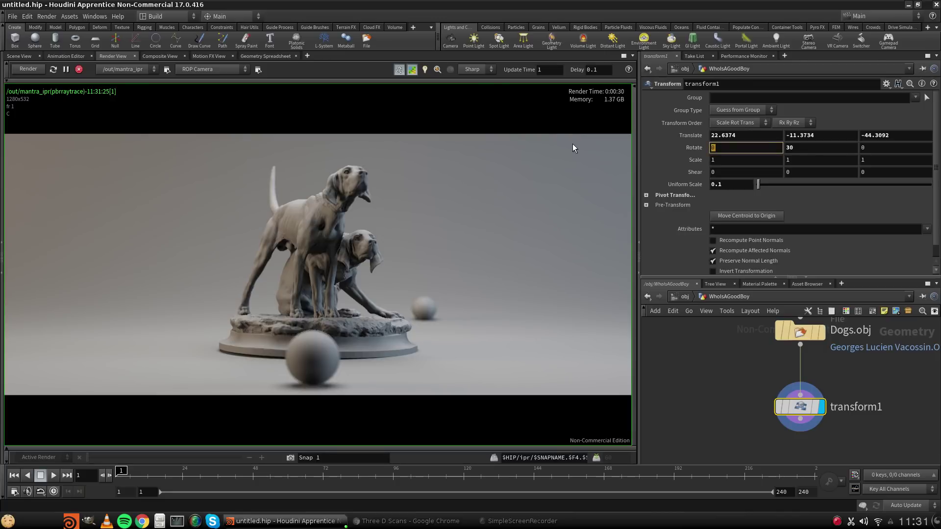
text(1)
key(Return)
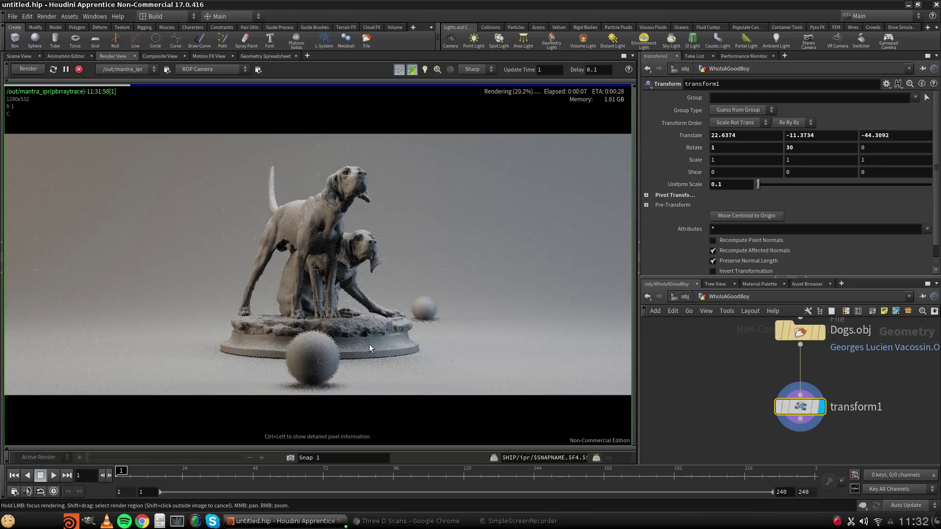
click(684, 297)
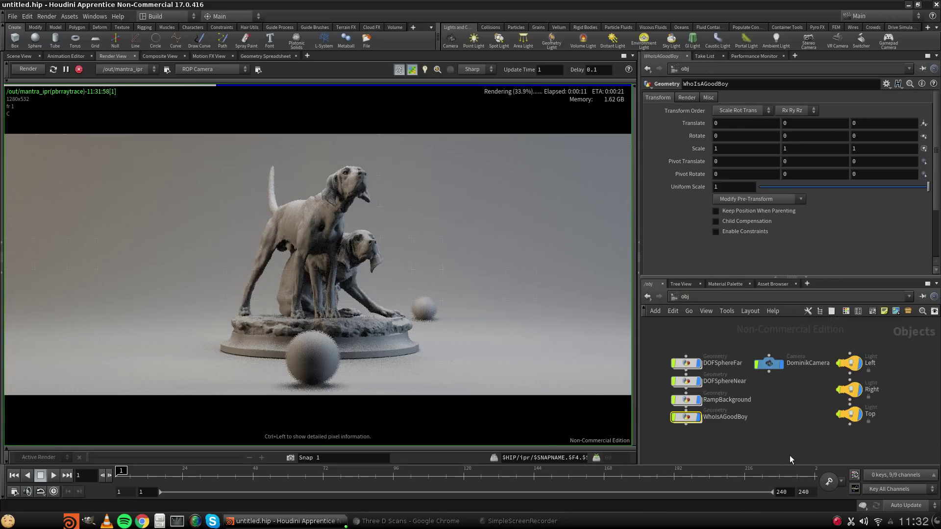
Add an Environment Light node below the Top light in the object network.
click(822, 440)
key(Tab)
mouse_move(824, 440)
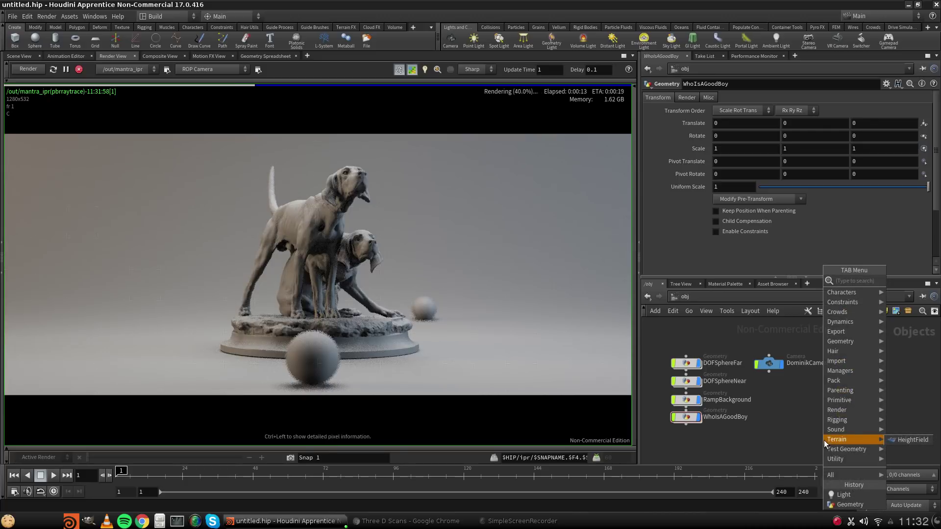
text(env)
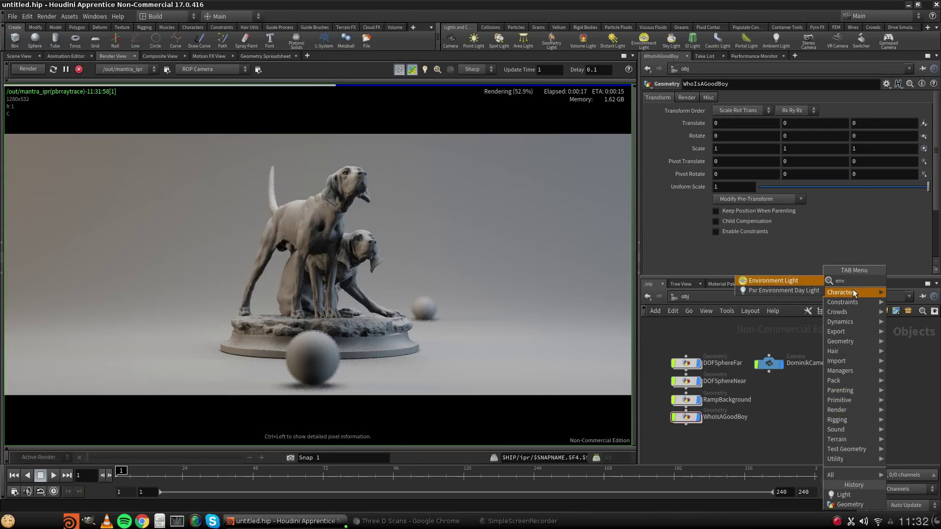
click(796, 283)
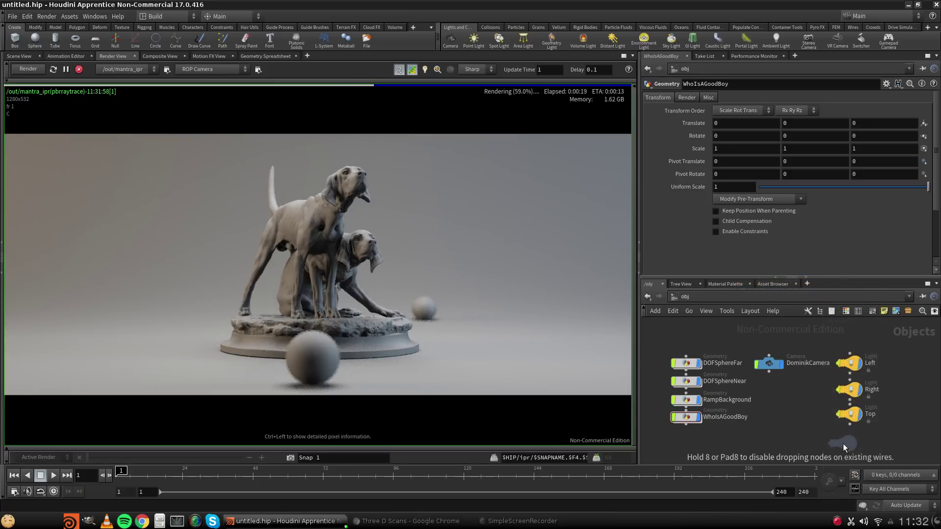
click(851, 440)
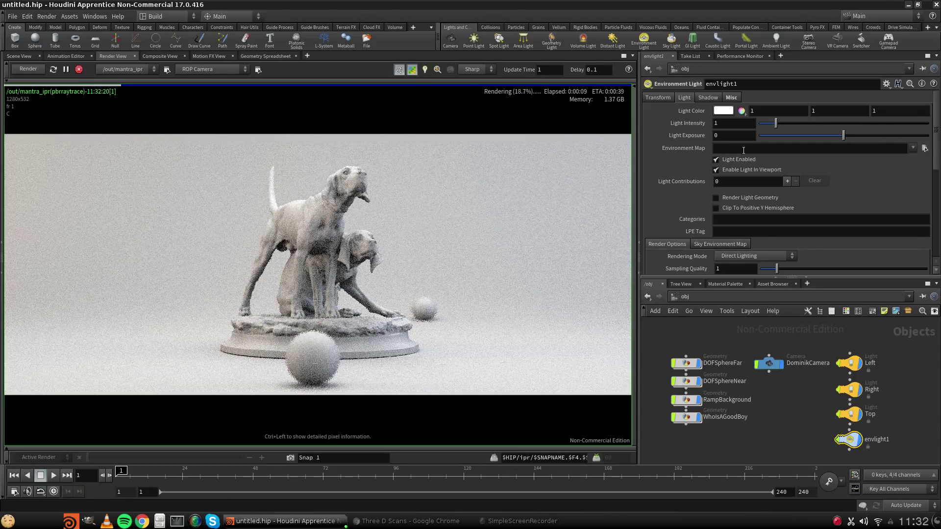
Load canada_montreal_thea.exr from the desktop's HDR image folder as the environment light's Environment Map.
click(925, 148)
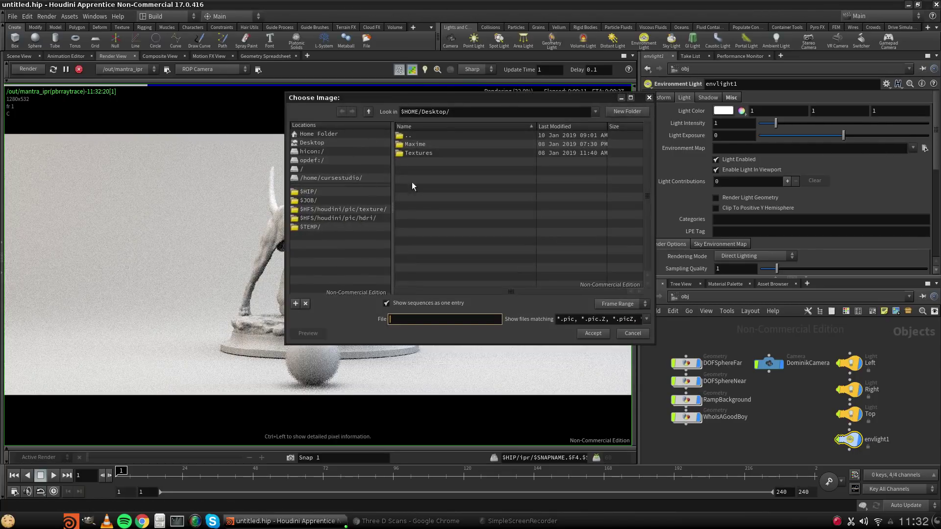
double_click(433, 143)
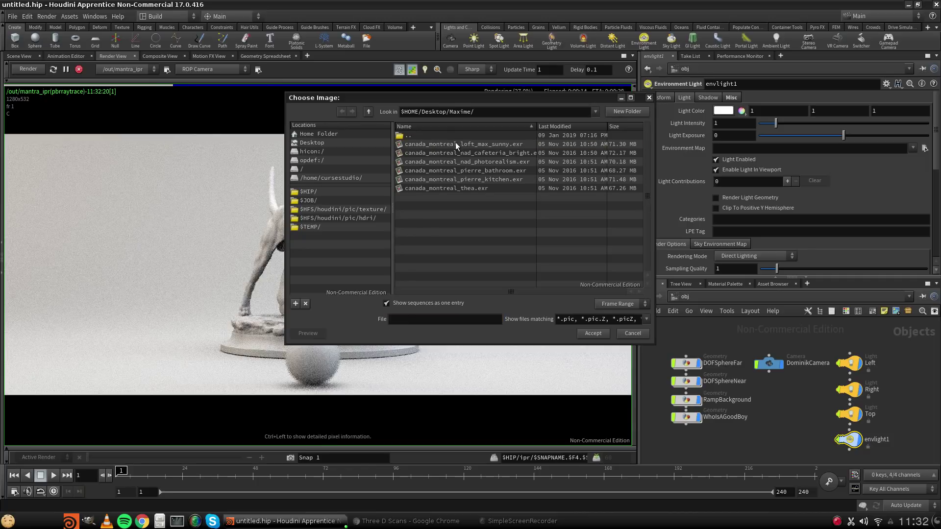
click(455, 144)
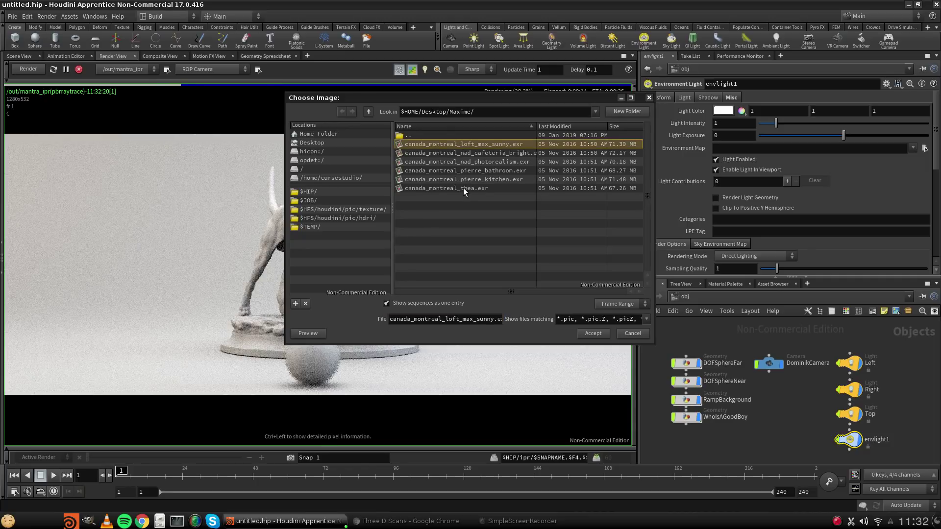
click(491, 173)
click(493, 182)
click(505, 170)
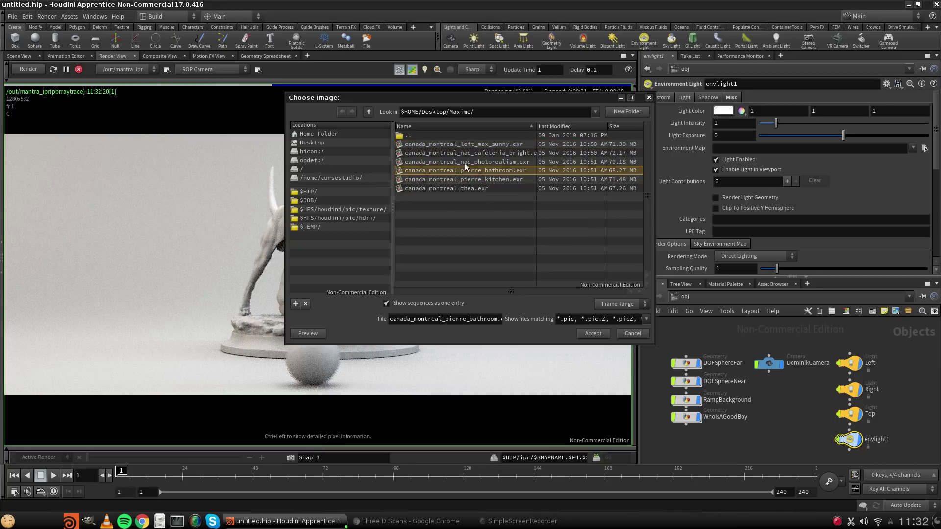
drag(475, 99, 628, 125)
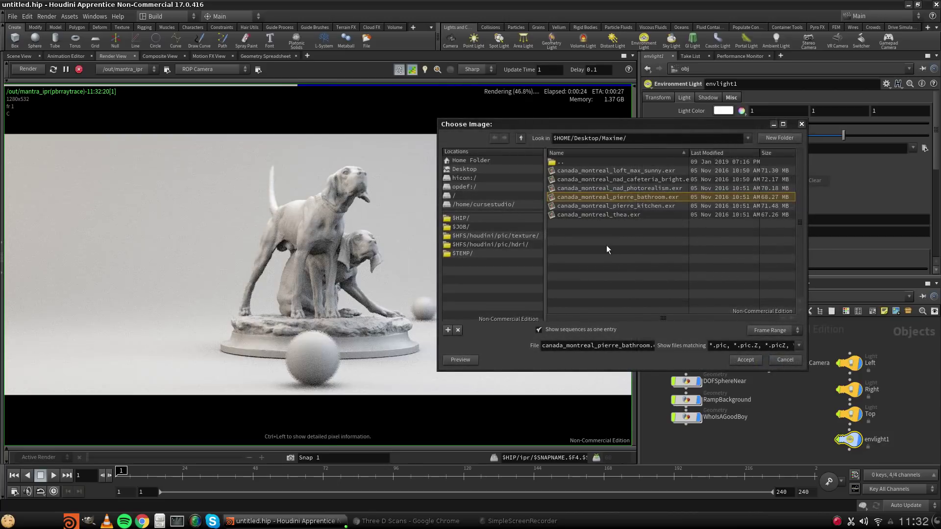
click(632, 216)
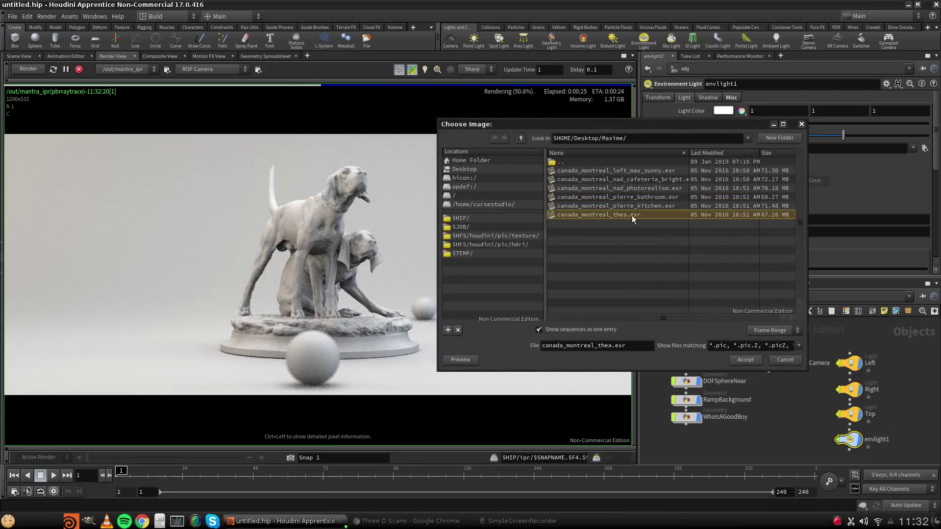
click(745, 360)
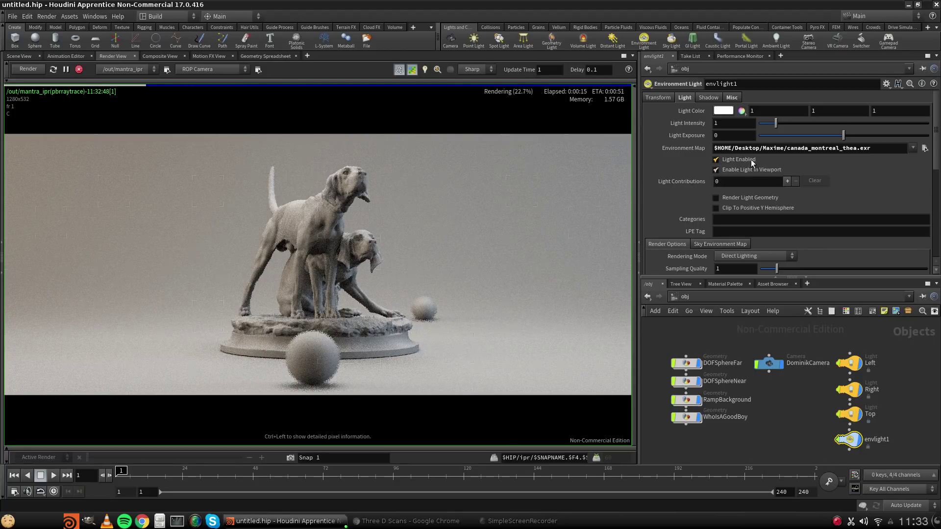
Switch to the Scene View and look at the environment map around the backdrop from outside the camera.
click(18, 56)
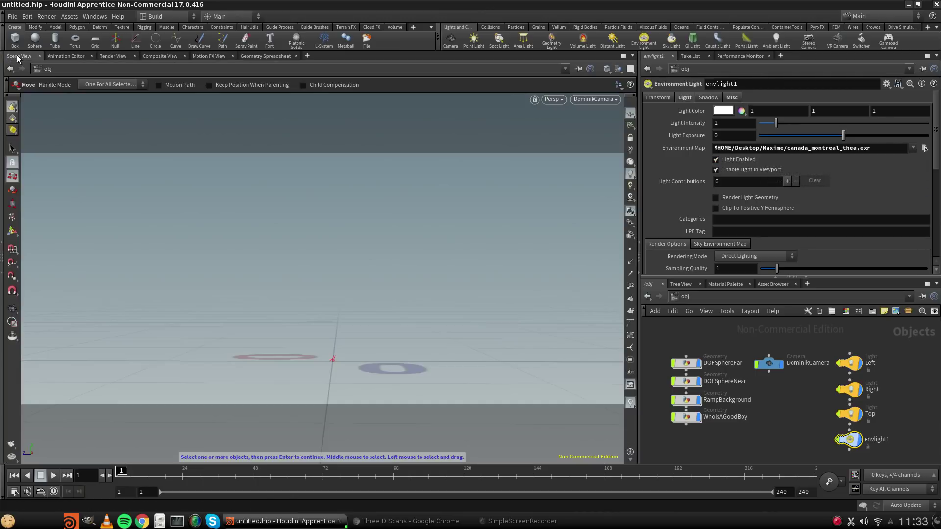
click(630, 214)
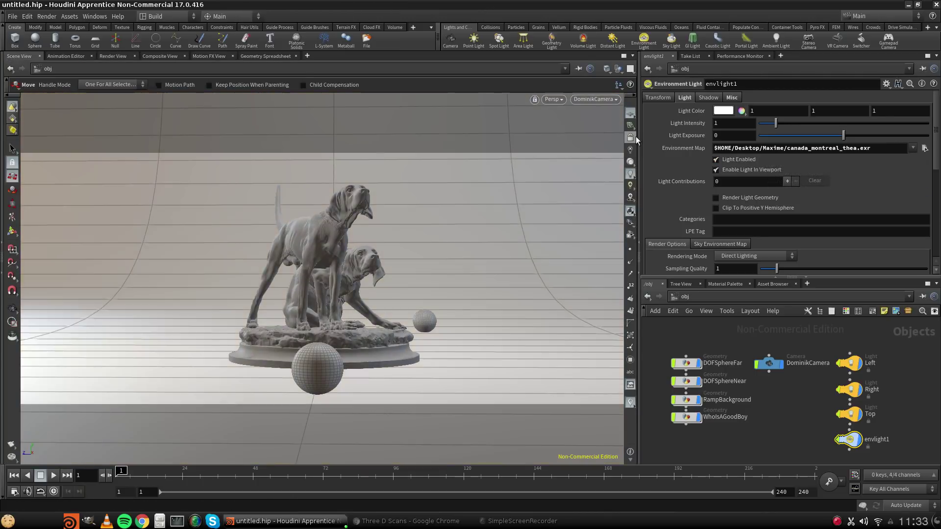
click(636, 136)
key(space)
scroll(413, 303, down, 10)
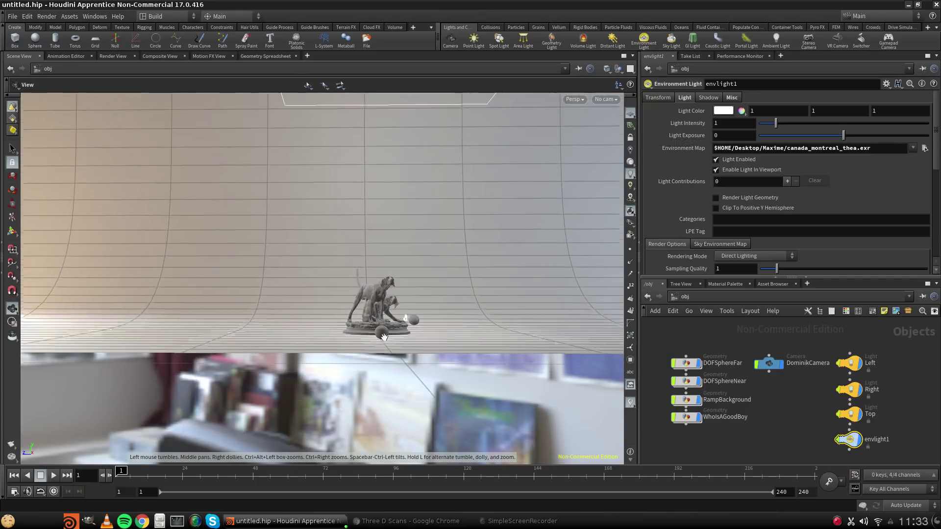
mouse_move(427, 310)
mouse_down()
mouse_move(439, 305)
mouse_move(405, 292)
mouse_move(282, 303)
mouse_move(418, 307)
mouse_move(436, 296)
mouse_move(424, 296)
mouse_up()
key(t)
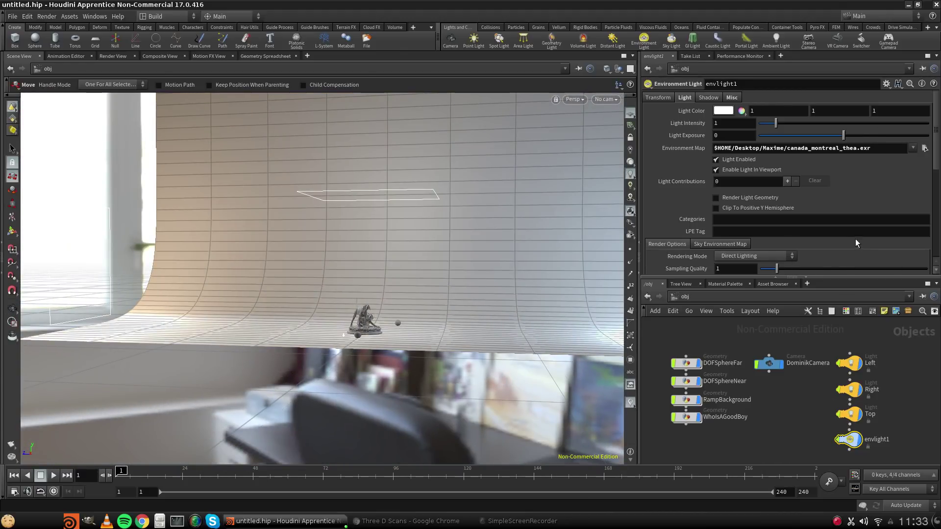
Rename the environment light node as HDRi.
scroll(850, 230, down, 3)
scroll(846, 221, up, 3)
scroll(841, 225, down, 2)
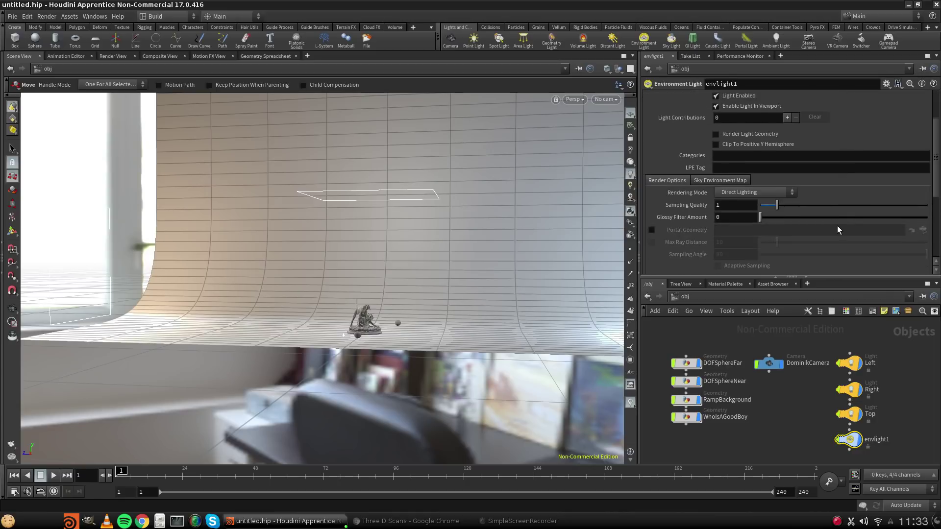
scroll(837, 230, up, 3)
double_click(878, 440)
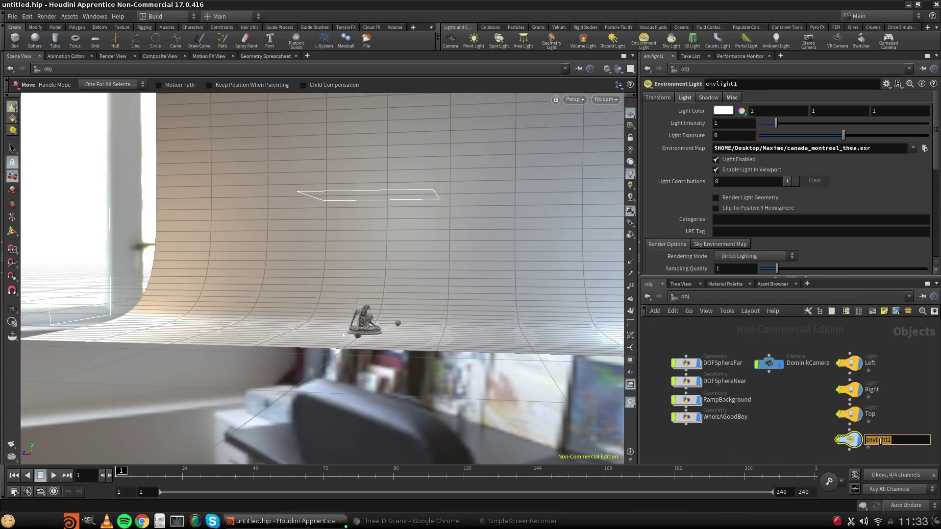
text(HDRi)
key(Return)
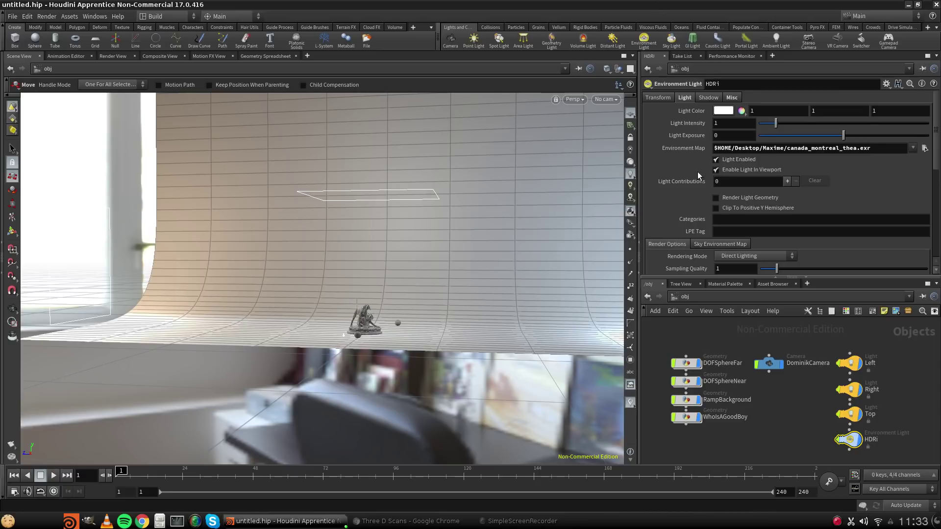
Examine the HDRi light's rendering, Sky Environment Map, shadow and miscellaneous settings, keeping Rendering Mode at Direct Lighting.
scroll(698, 171, down, 2)
click(748, 194)
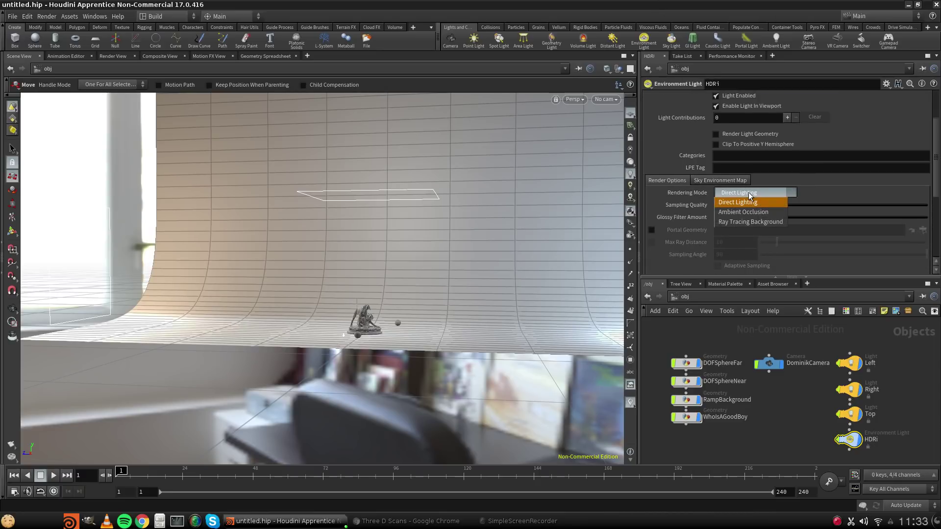
click(740, 202)
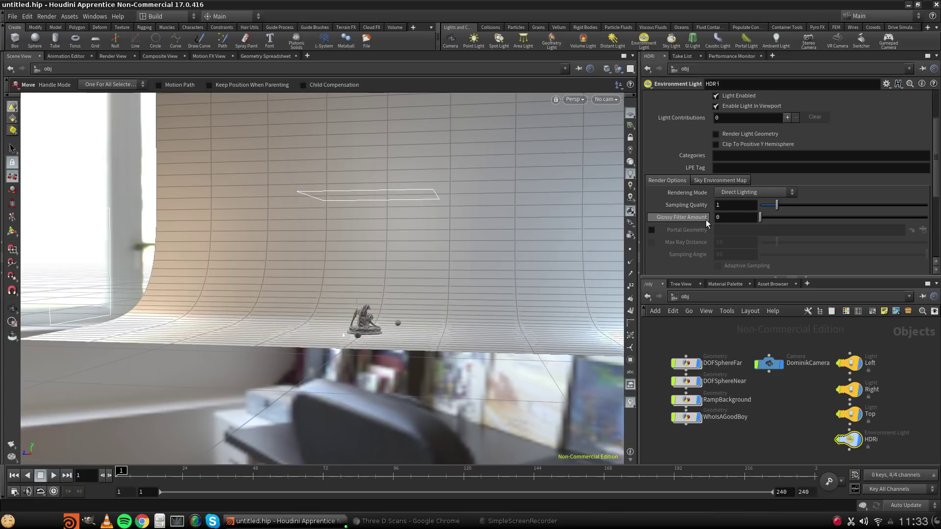
scroll(698, 214, up, 1)
scroll(711, 231, up, 1)
click(725, 245)
scroll(685, 234, down, 2)
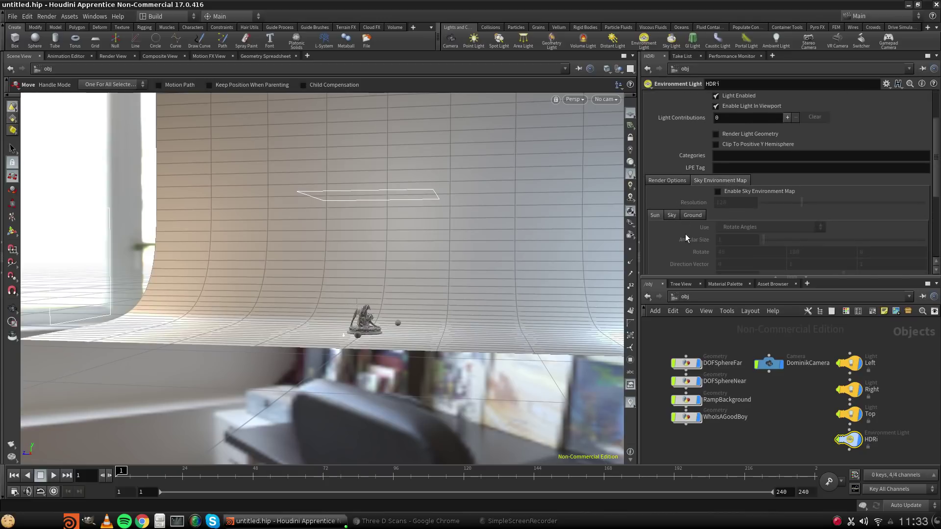
click(675, 181)
scroll(674, 191, up, 3)
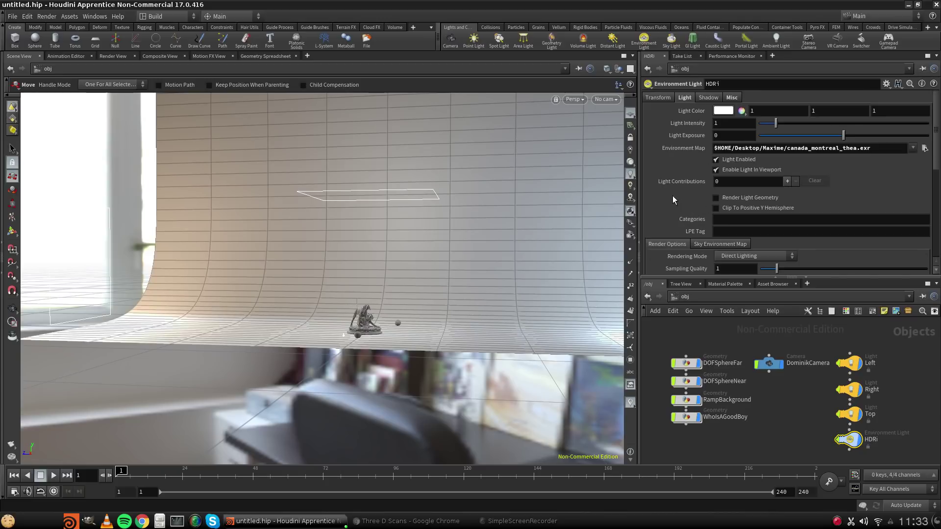
click(708, 98)
click(731, 97)
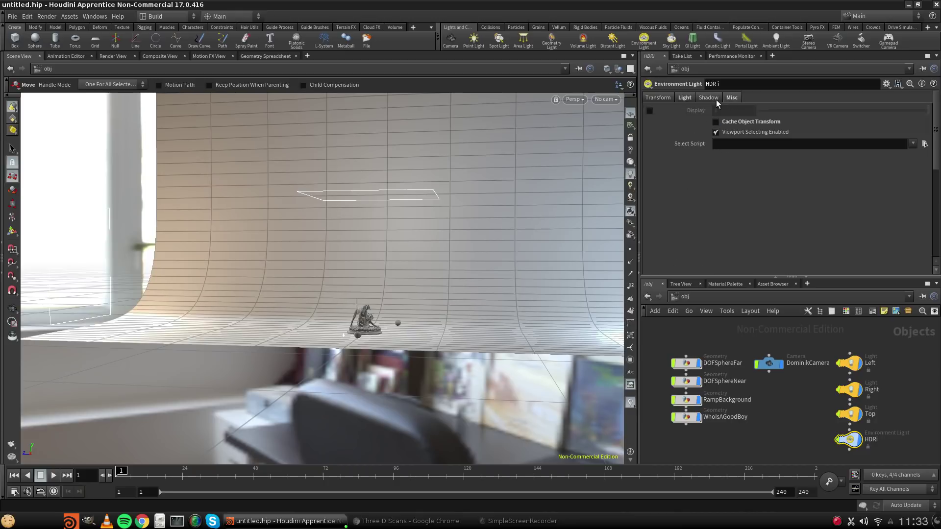
click(683, 98)
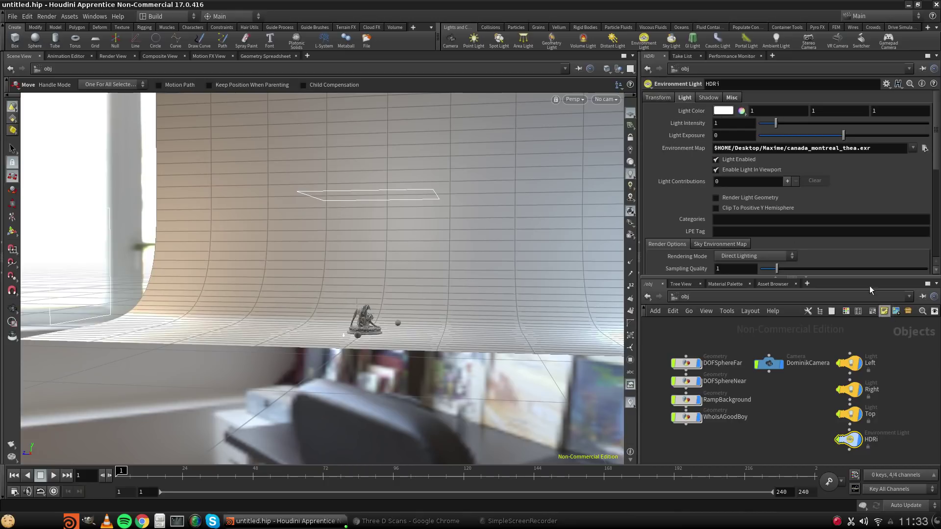
scroll(694, 191, down, 10)
scroll(701, 195, up, 10)
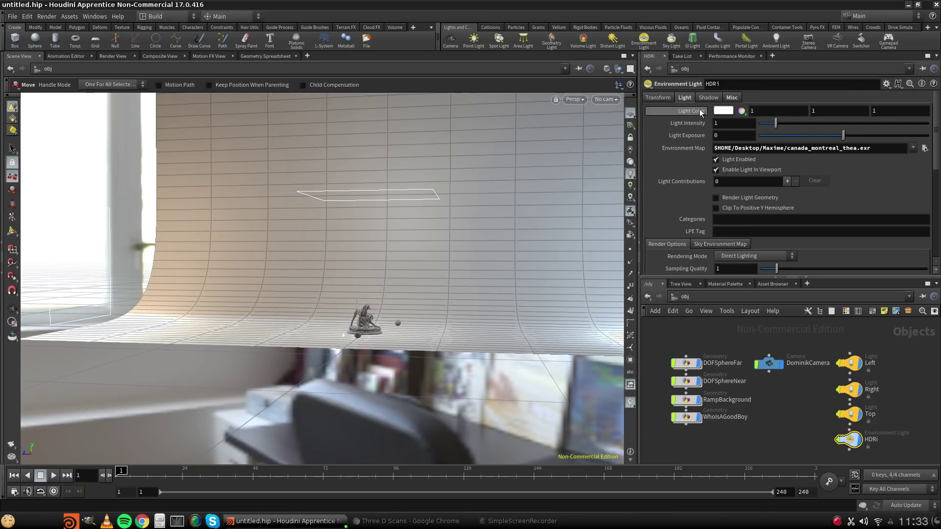
Turn the HDRi light's environment map about the Y axis, trying a rotation of 30 and setting it to 60.
click(659, 97)
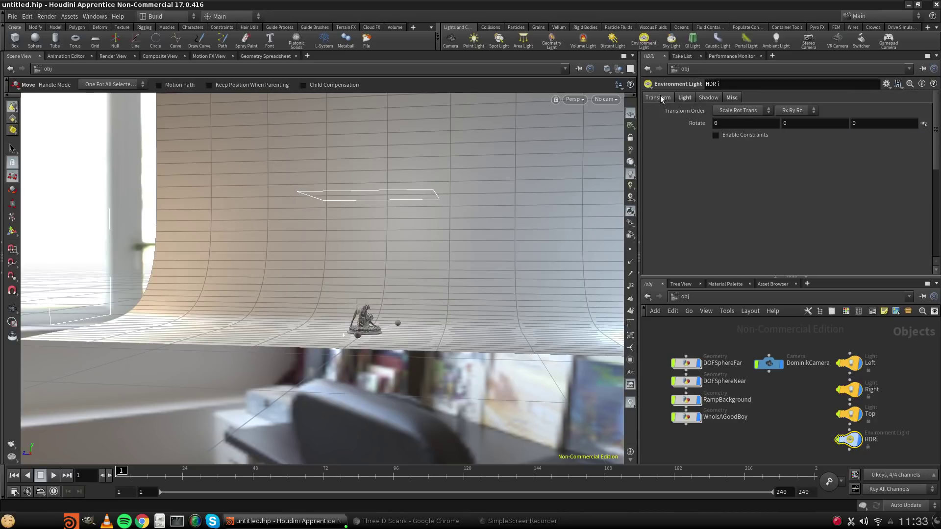
click(830, 123)
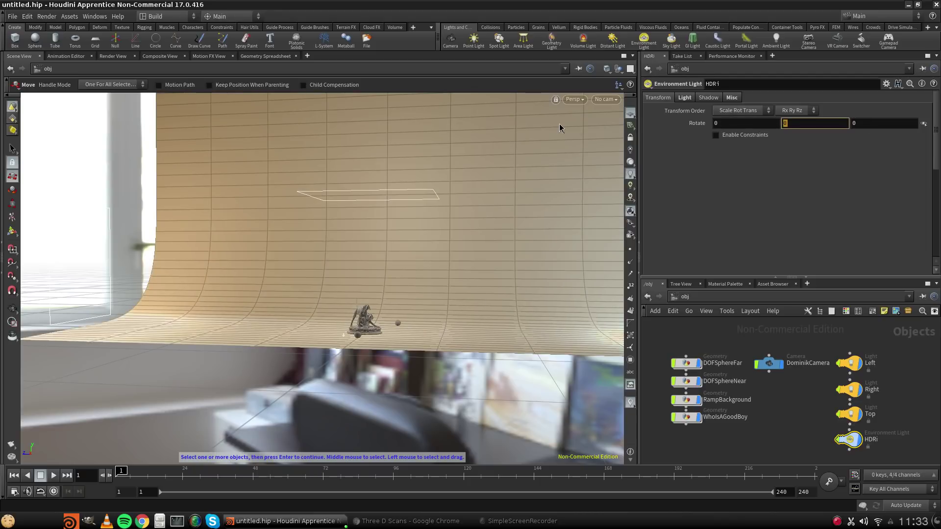
text(30)
key(Return)
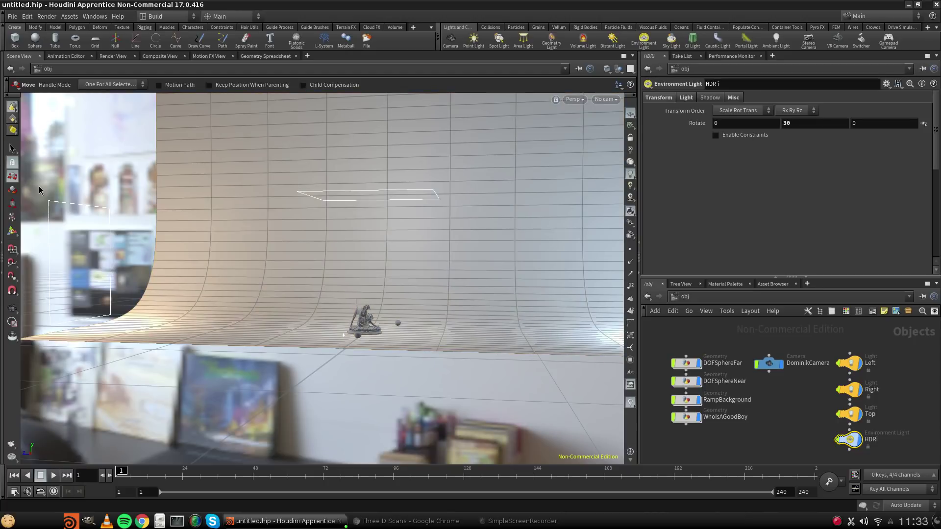
click(802, 123)
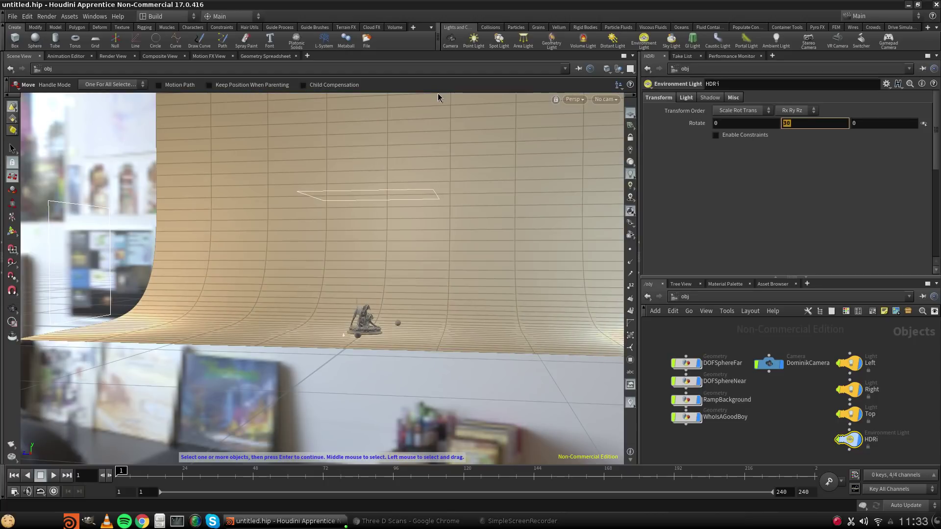
text(60)
key(Return)
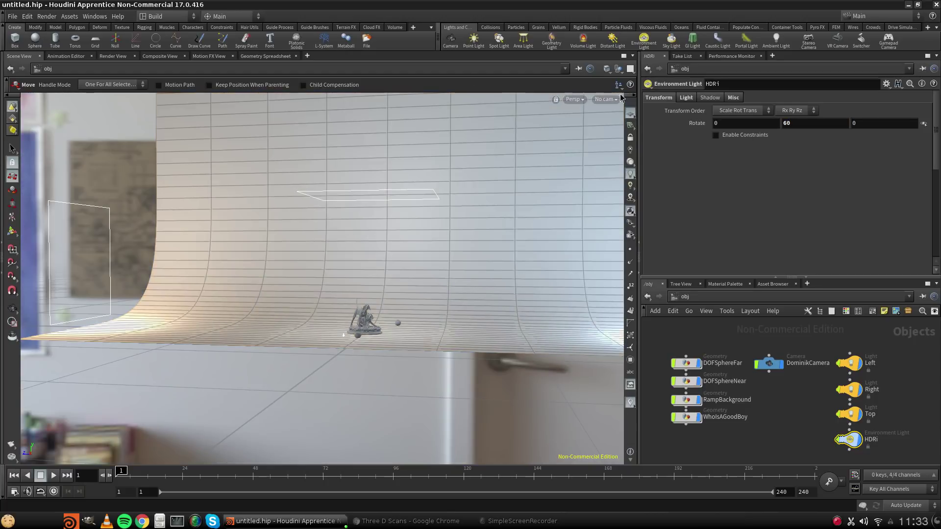
View the scene through DominikCamera and display it with high quality lighting and shadows.
click(563, 122)
click(607, 99)
click(627, 145)
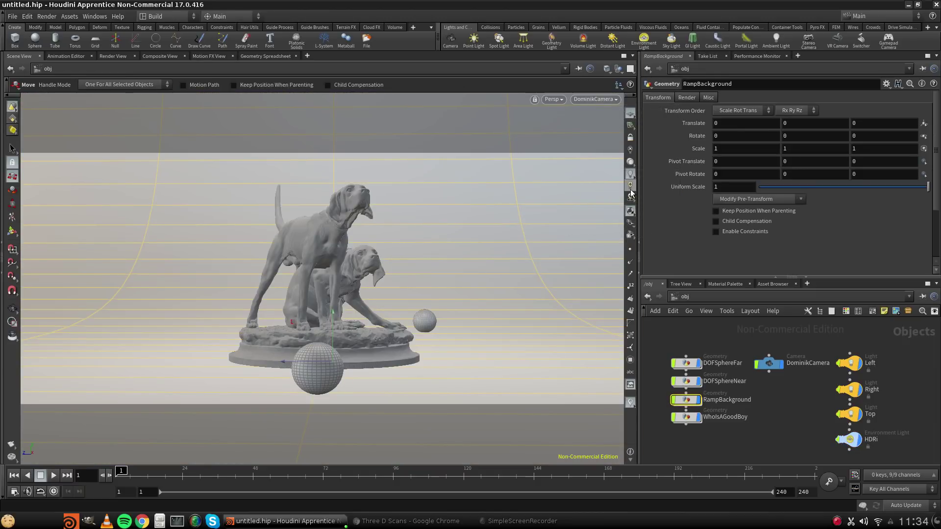
click(631, 197)
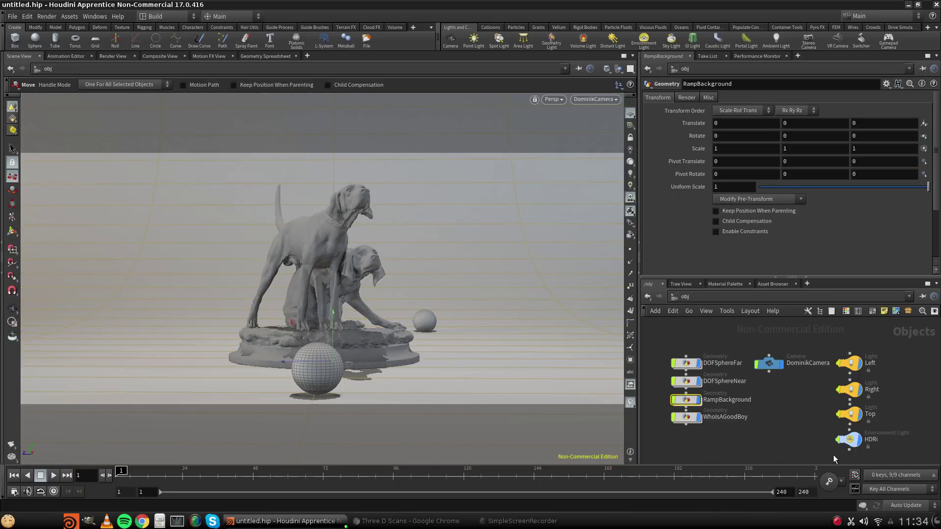
Set the HDRi light's Y rotation to 120 and show the result in the Render View.
drag(816, 424, 892, 447)
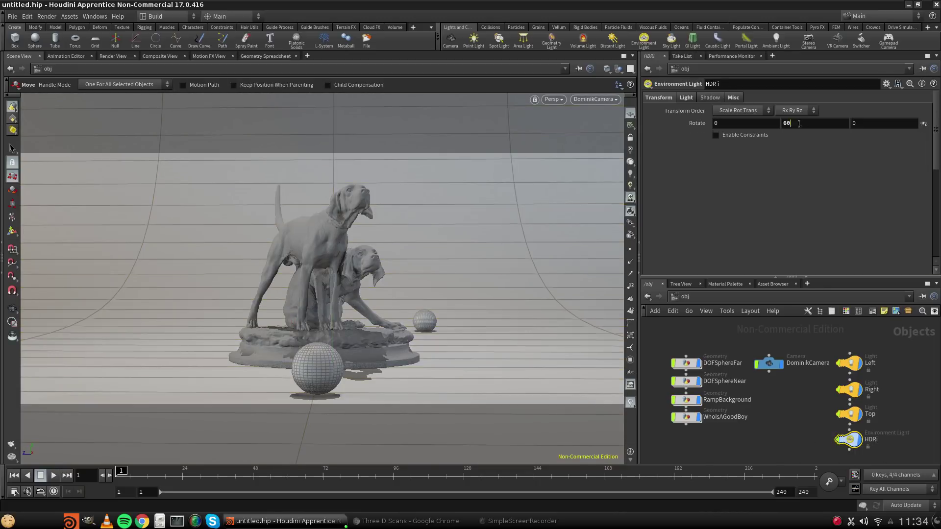
drag(799, 124, 610, 112)
text(120)
key(Return)
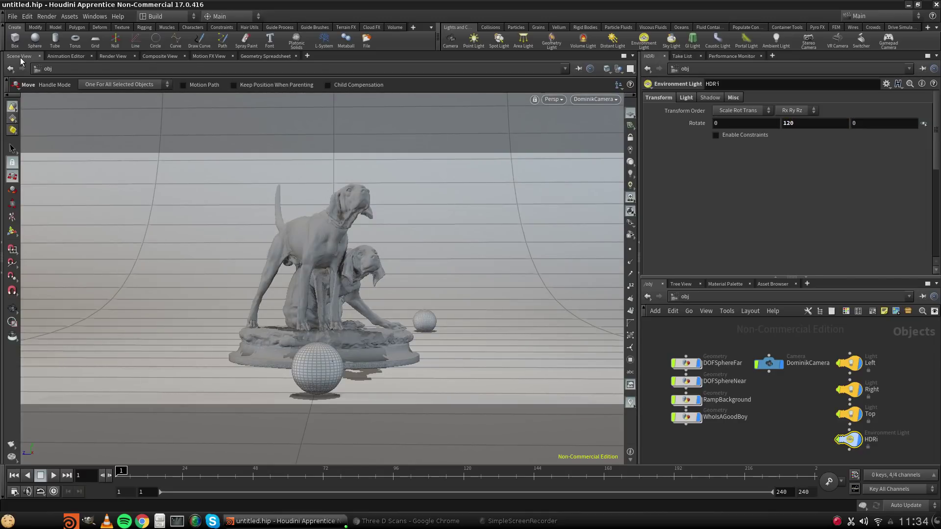
click(113, 56)
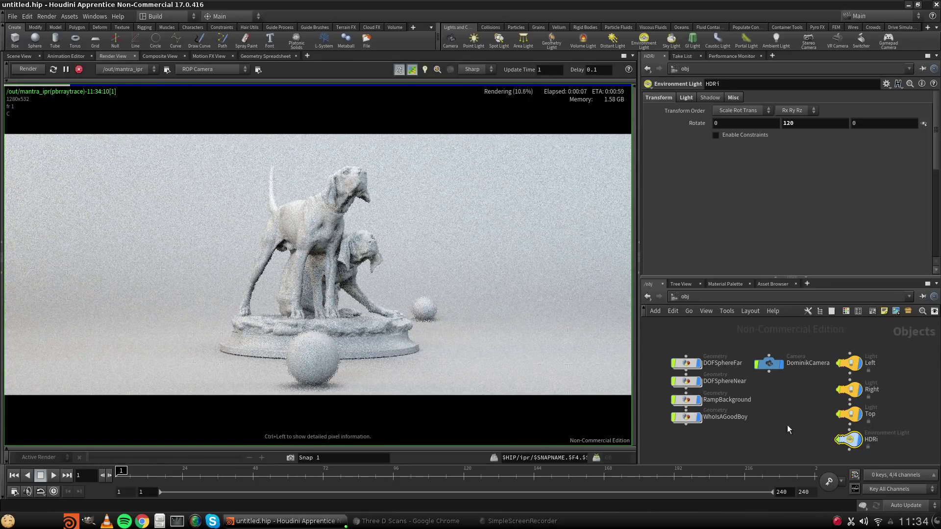
Set the HDRi light's intensity to 0.5 and review its render options and shadow settings.
click(685, 97)
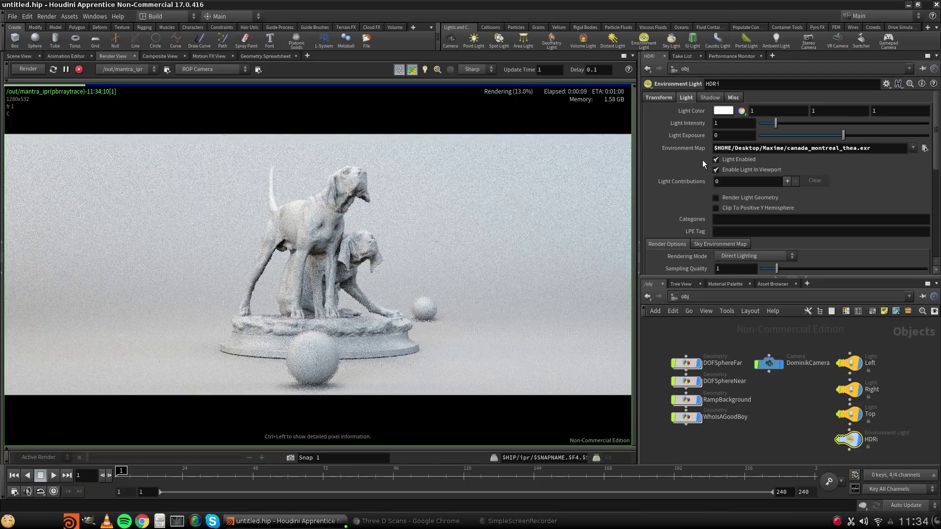
click(721, 127)
text(0.)
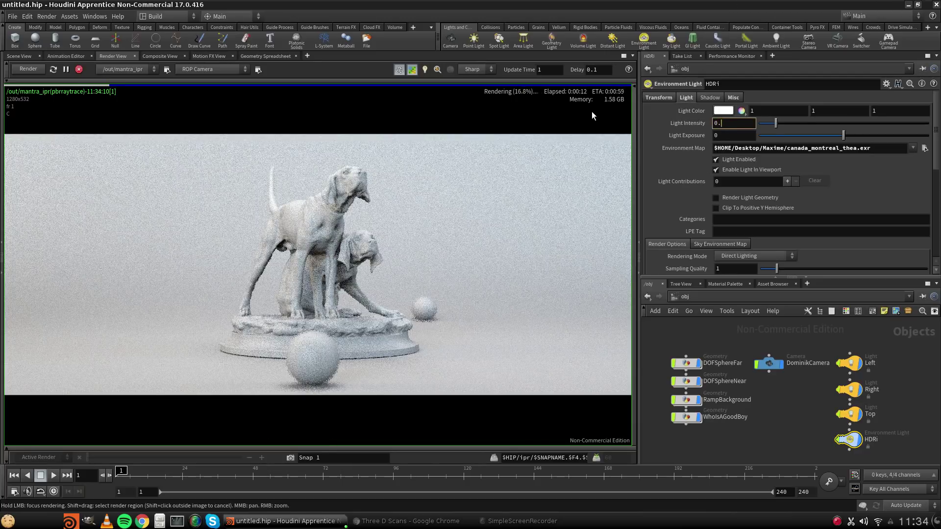
text(5)
key(Return)
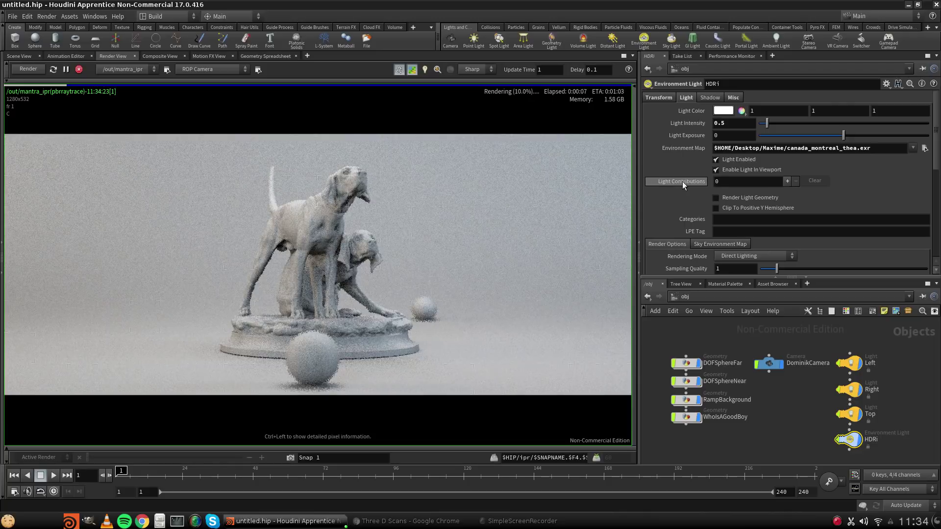
scroll(709, 171, down, 3)
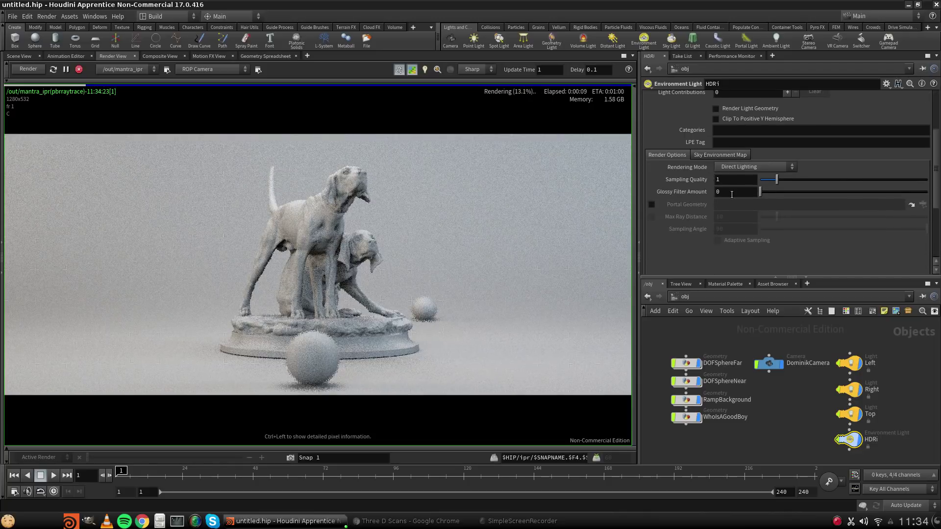
scroll(706, 192, up, 1)
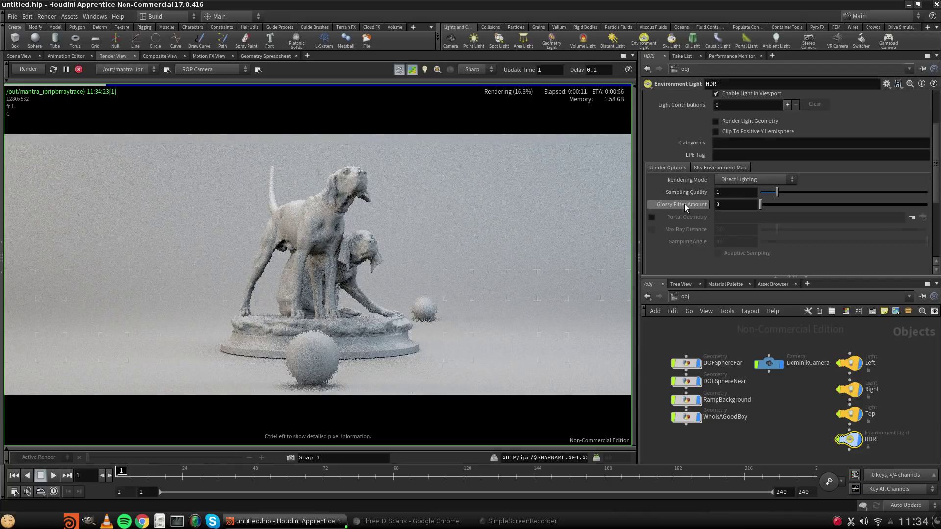
scroll(686, 204, up, 3)
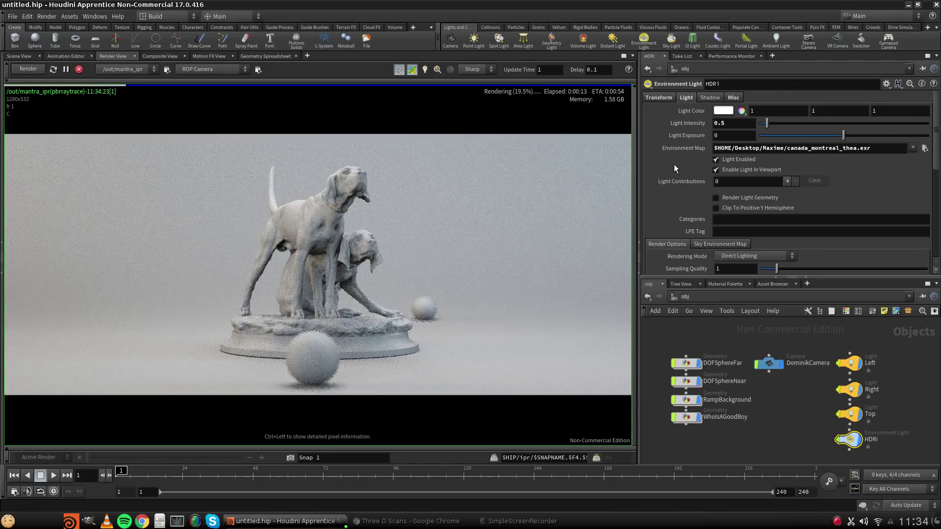
click(735, 98)
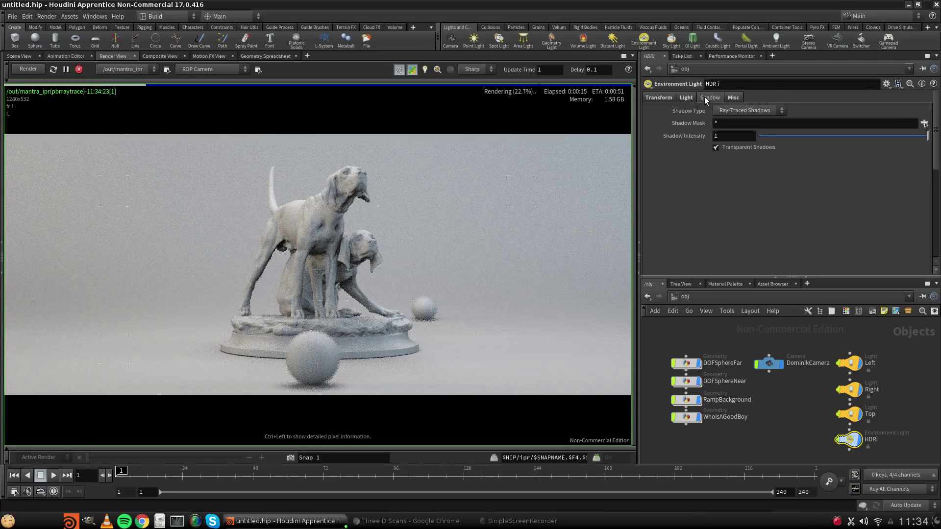
click(687, 98)
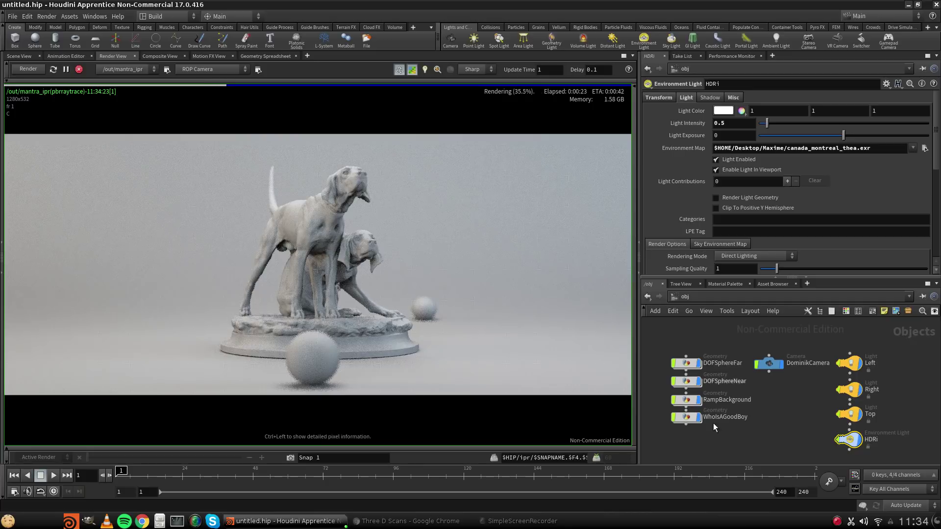
Set the X rotation of the transform1 node inside WhoIsAGoodBoy to 1.1 and return to the object level.
double_click(686, 418)
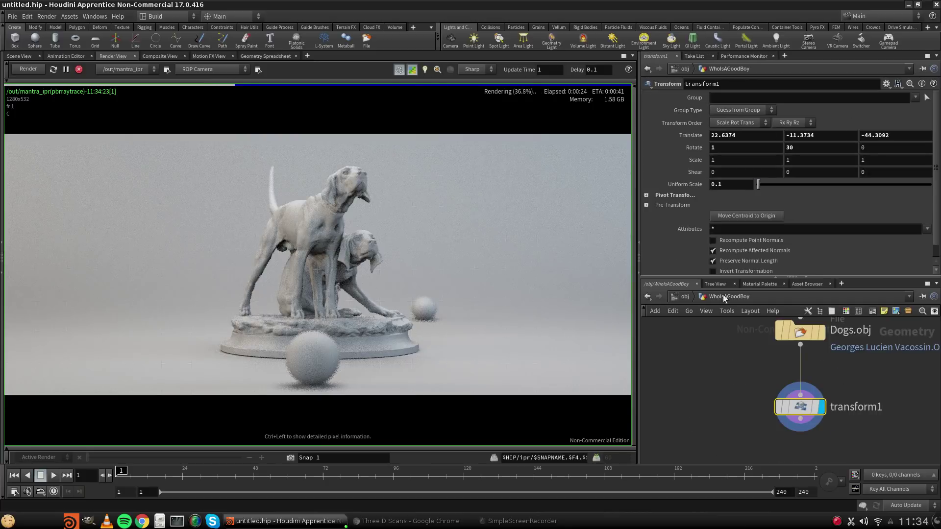
click(730, 148)
text(.1)
key(Return)
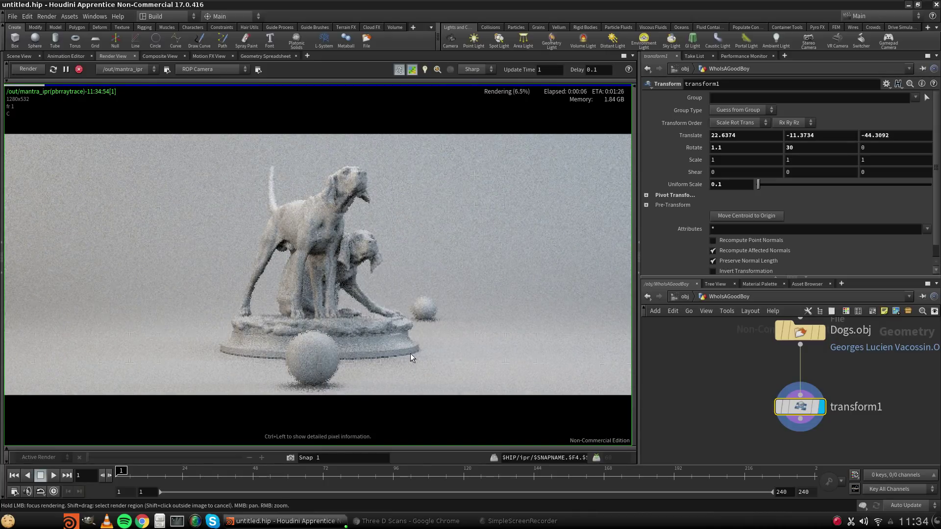
click(684, 297)
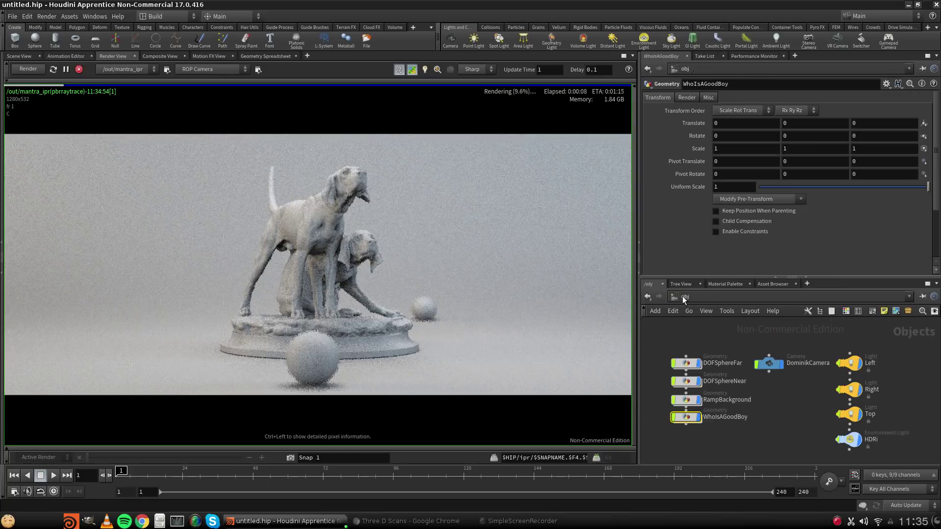
Examine DOFSphereFar's sphere settings and transform values, and its placement in the Scene View from outside the camera.
click(685, 363)
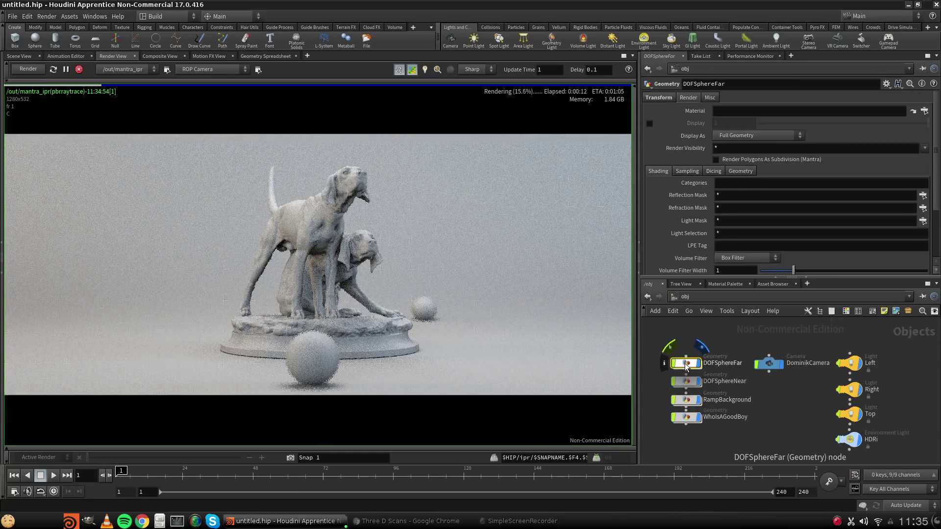
double_click(686, 363)
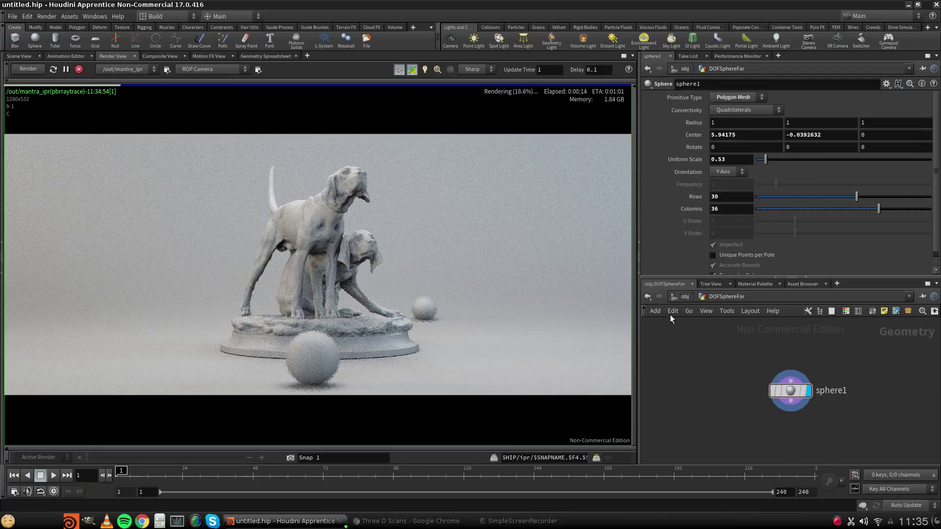
click(680, 297)
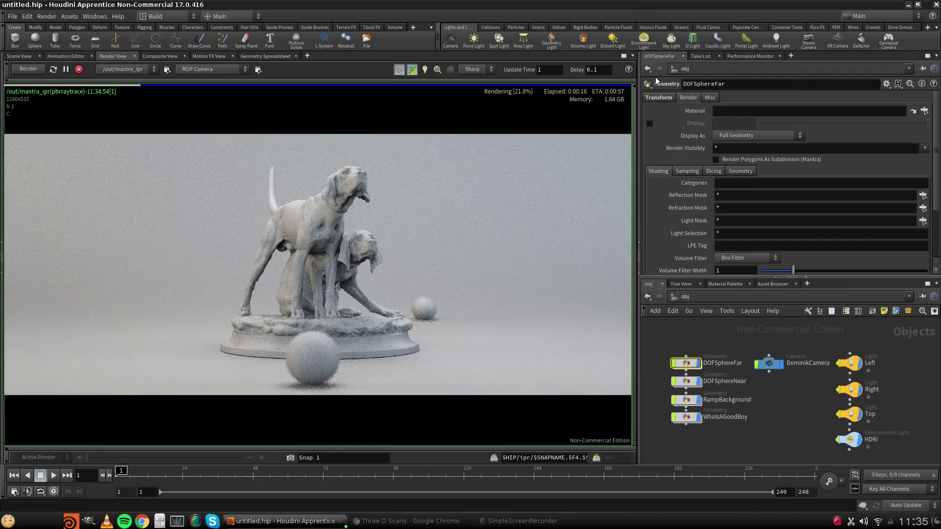
click(659, 98)
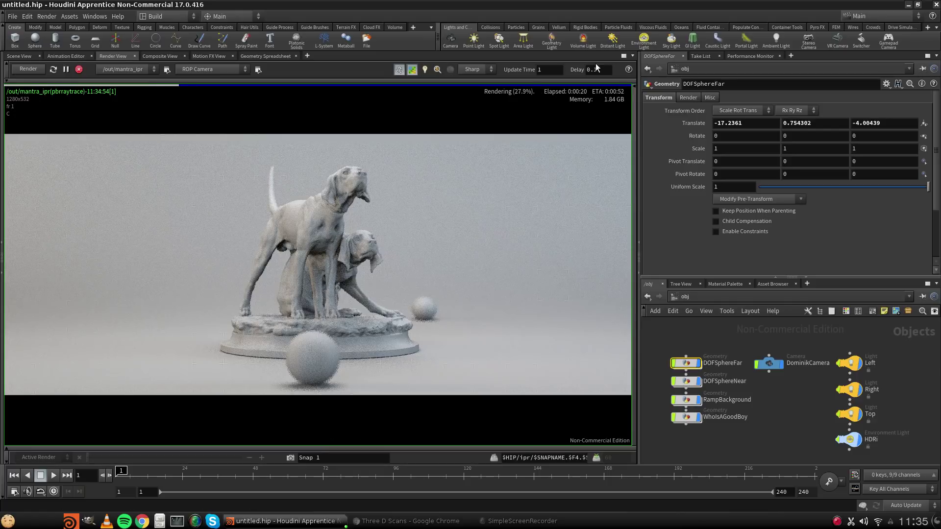
click(19, 55)
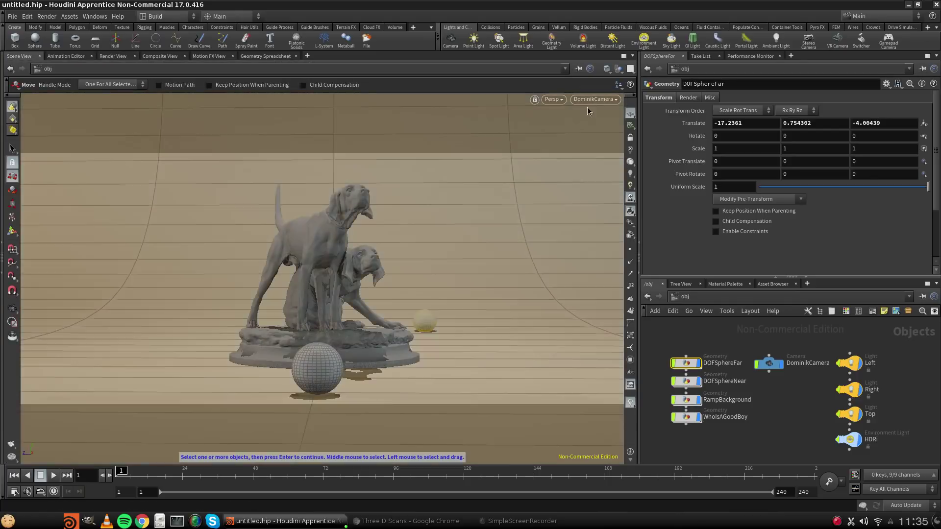
key(Escape)
scroll(443, 324, down, 5)
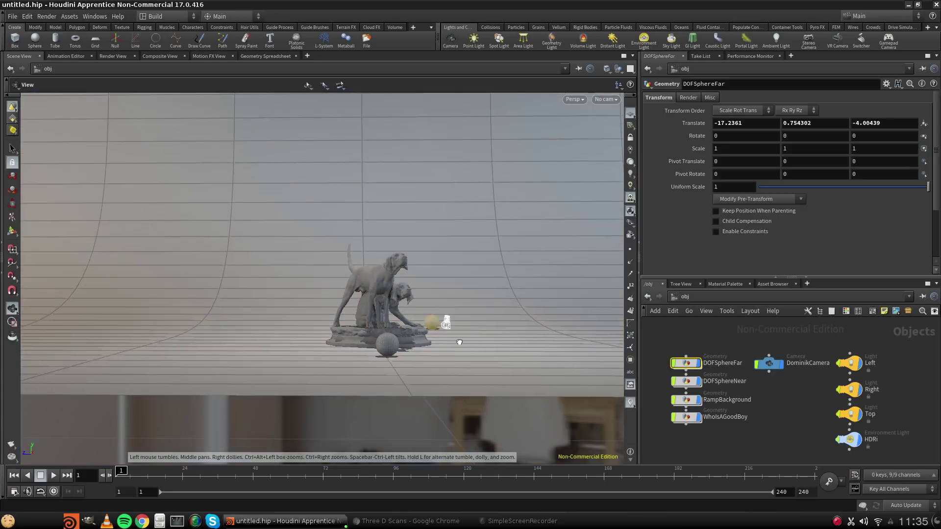
drag(460, 342, 544, 293)
key(t)
key(ctrl+f)
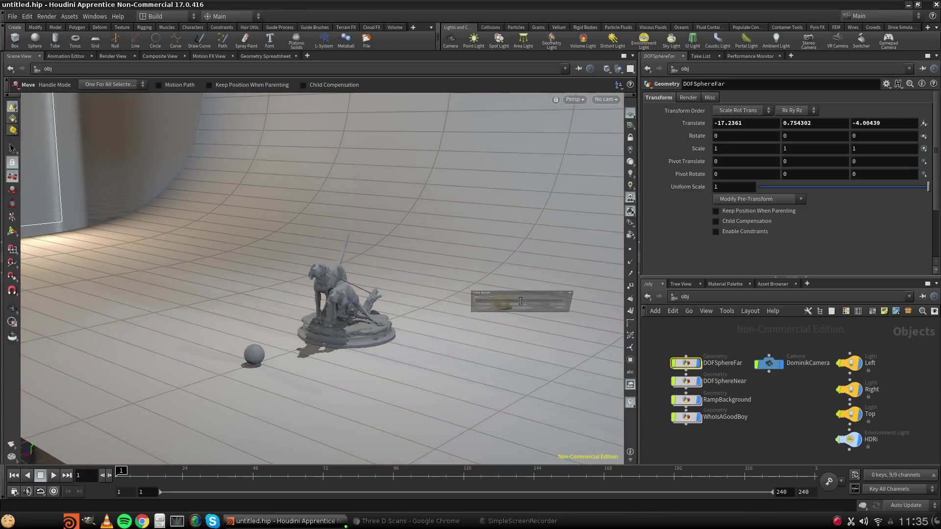
click(623, 278)
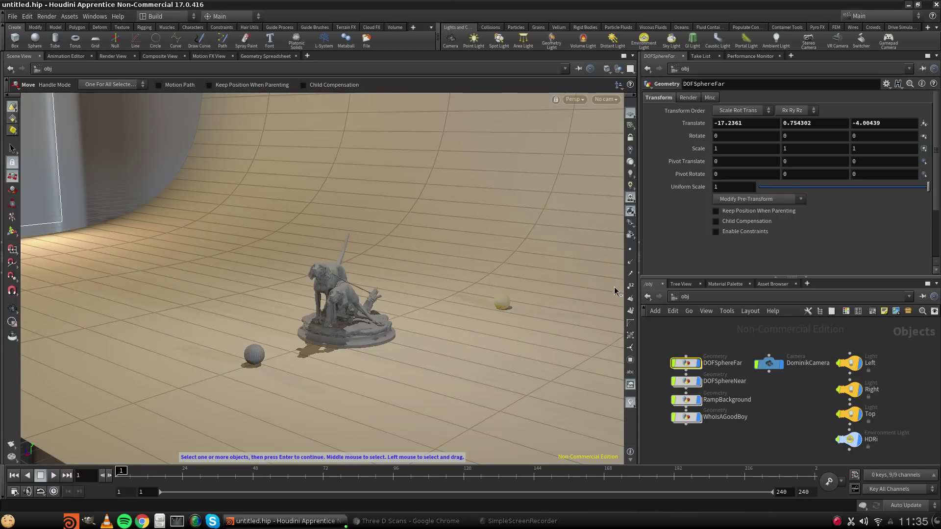
drag(686, 373, 697, 365)
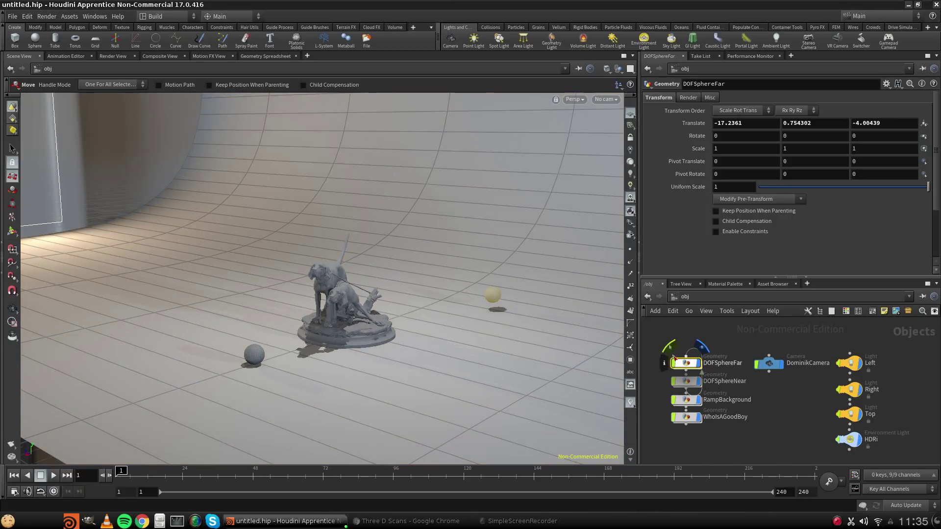
click(694, 333)
click(686, 358)
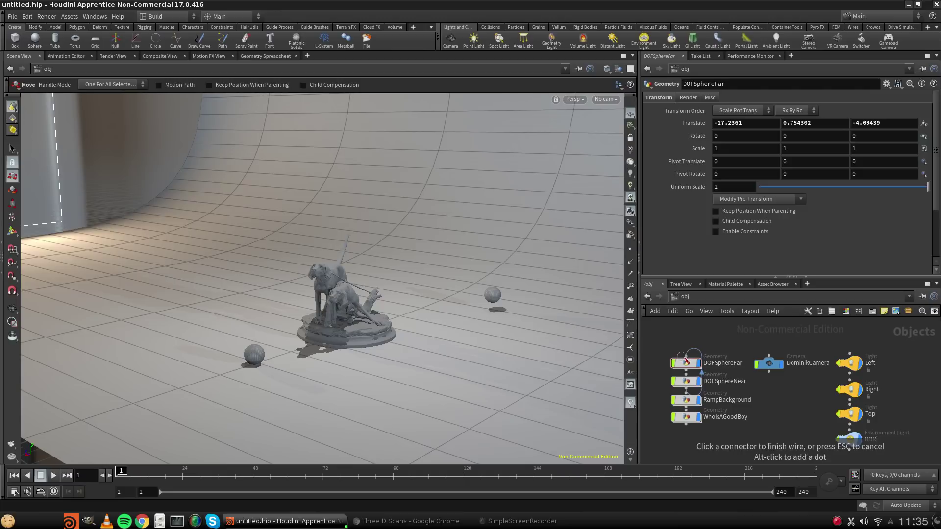
click(686, 357)
click(686, 357)
click(673, 344)
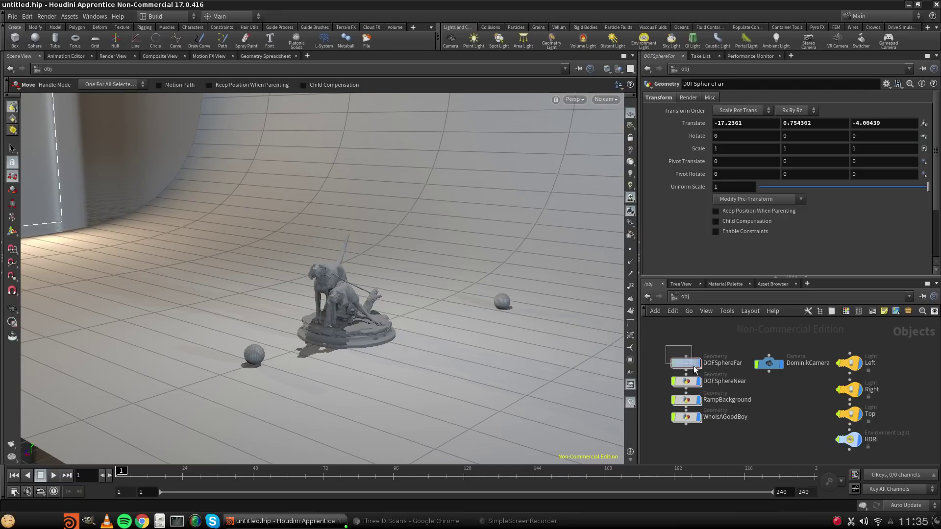
Select DOFSphereFar and inspect close up where it meets the backdrop floor.
click(686, 363)
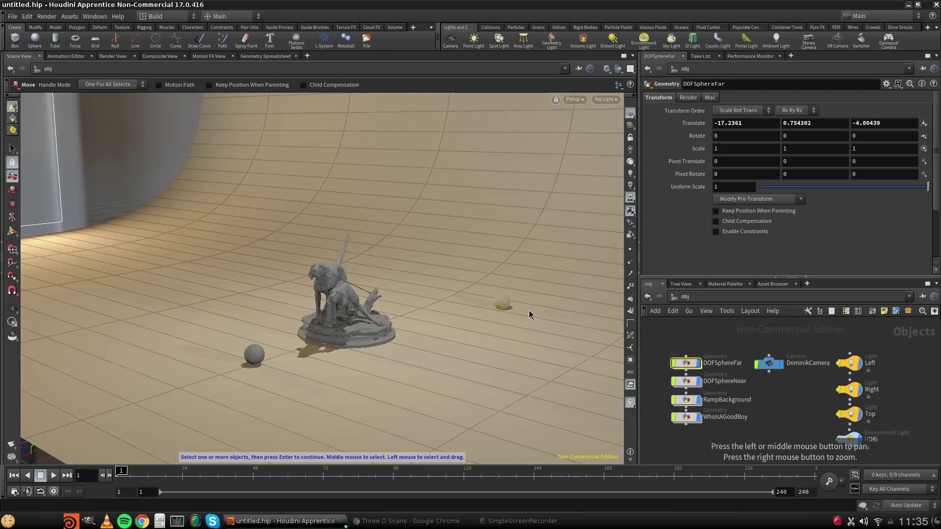
key(space+f)
mouse_move(399, 349)
alt+mouse_down()
mouse_move(325, 356)
mouse_move(263, 327)
mouse_move(268, 335)
alt+mouse_up()
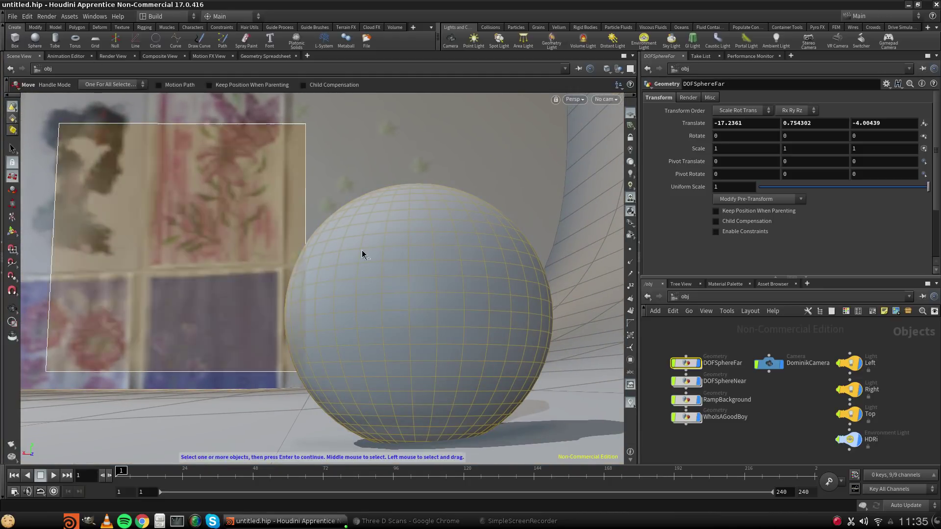
alt+scroll(432, 293, down, 9)
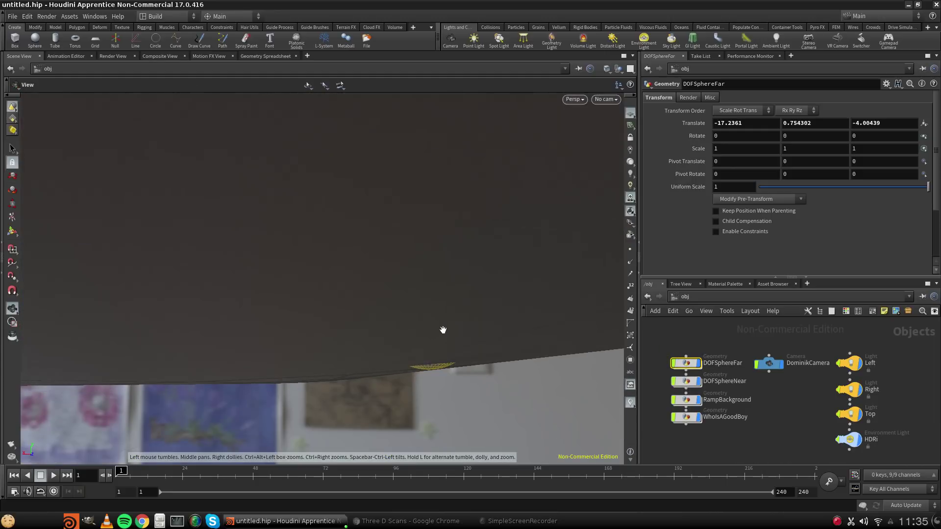
alt+drag(443, 329, 461, 343)
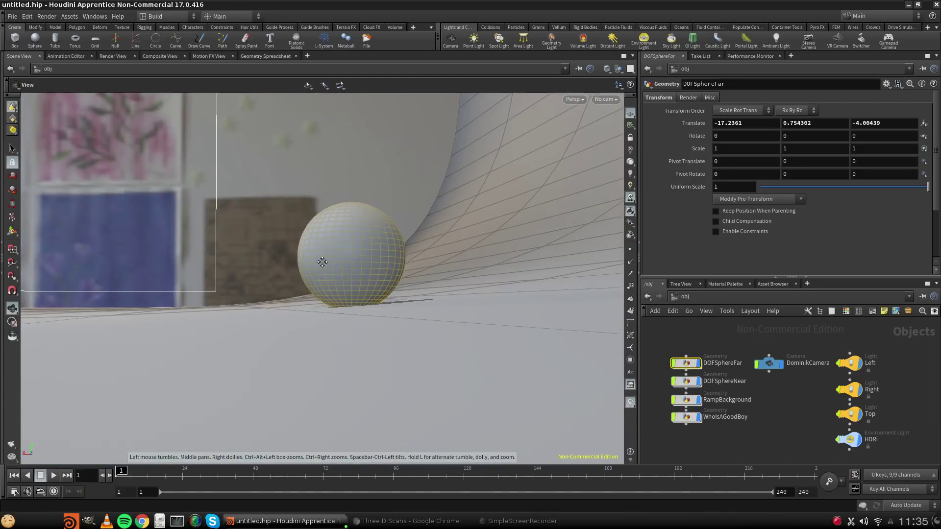
alt+middle_drag(321, 263, 329, 282)
Activate the Move tool on DOFSphereFar and inspect from close up where it meets the backdrop floor.
click(13, 190)
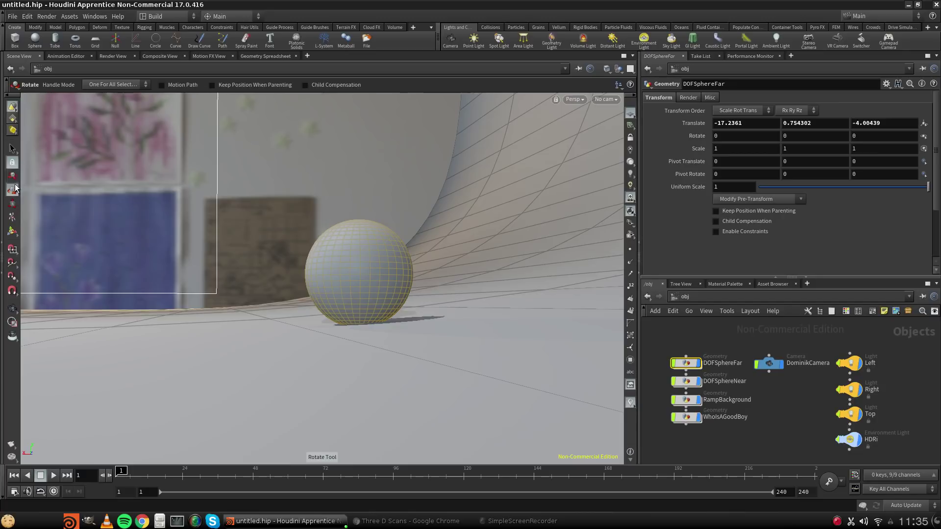
click(13, 176)
alt+scroll(432, 294, down, 5)
alt+drag(373, 276, 282, 316)
key(t)
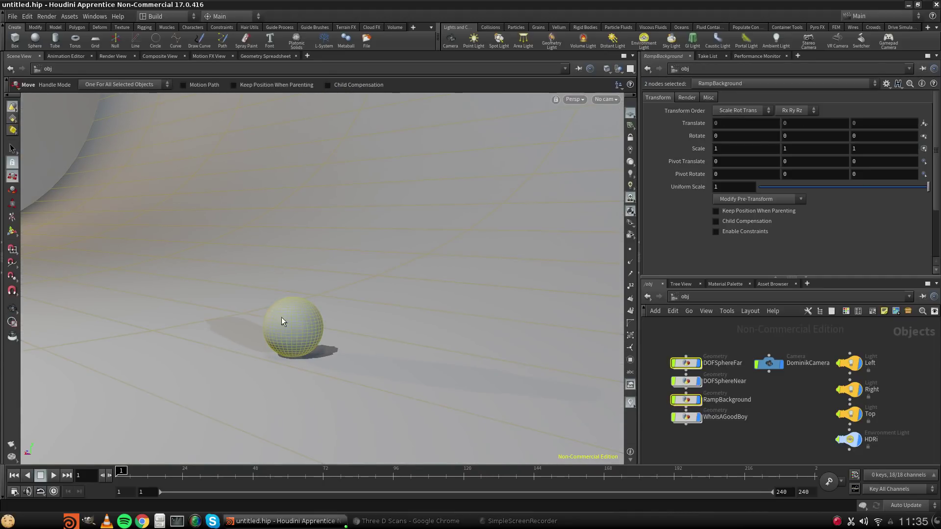
key(Escape)
scroll(302, 330, up, 5)
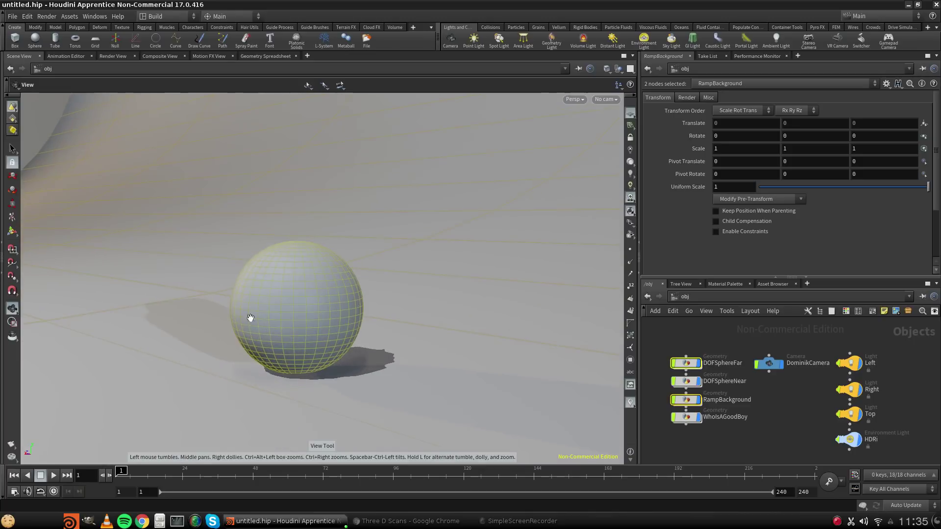
click(12, 175)
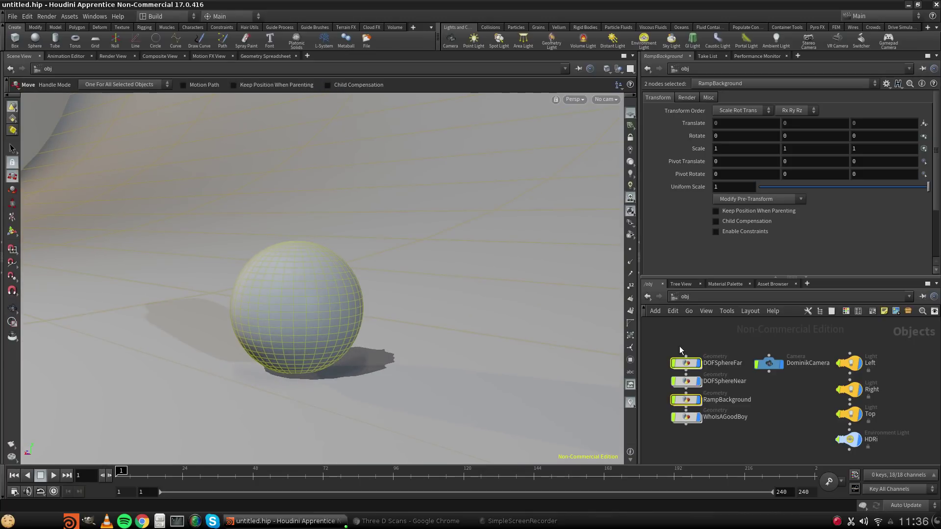
Check the sphere node inside DOFSphereFar, return to the object level and reactivate the Move tool.
double_click(690, 363)
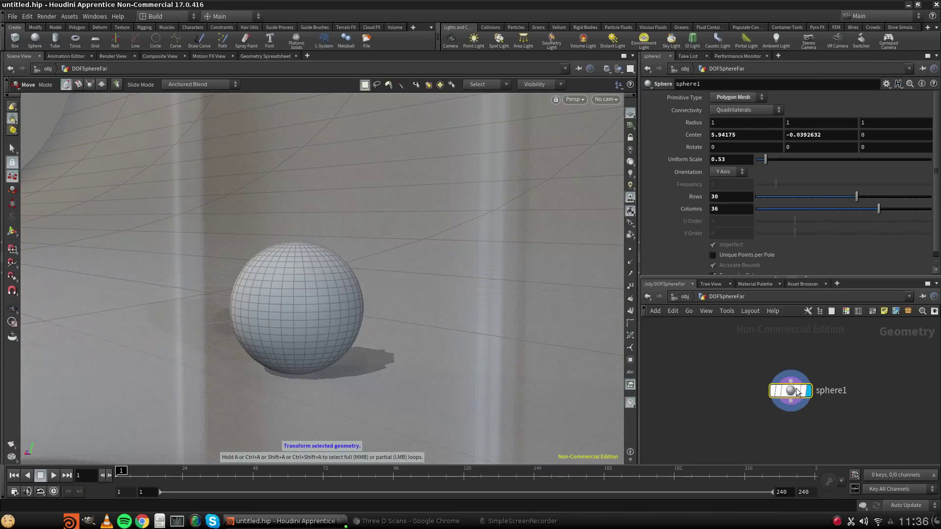
drag(788, 390, 783, 382)
click(684, 297)
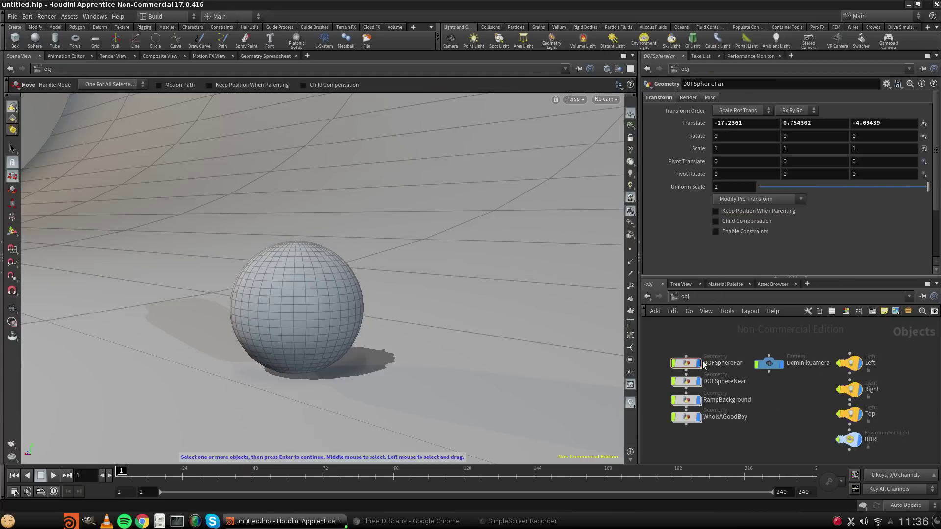
click(14, 231)
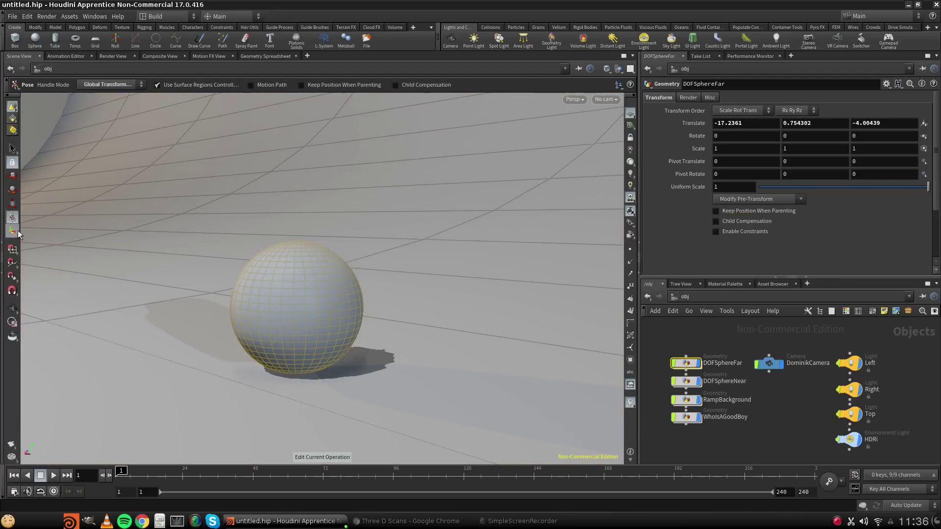
click(13, 176)
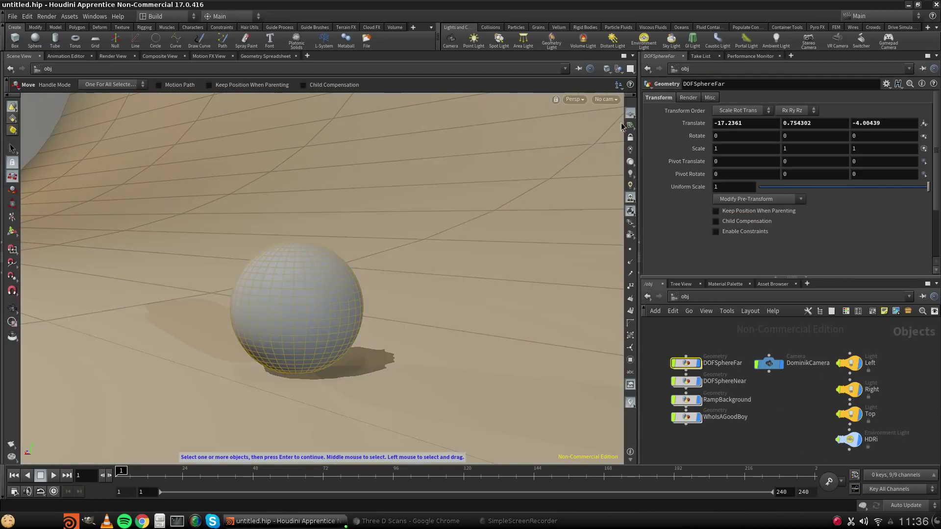
Try Y translations of 1 and 0.8 for DOFSphereFar and inspect its contact with the floor.
double_click(818, 123)
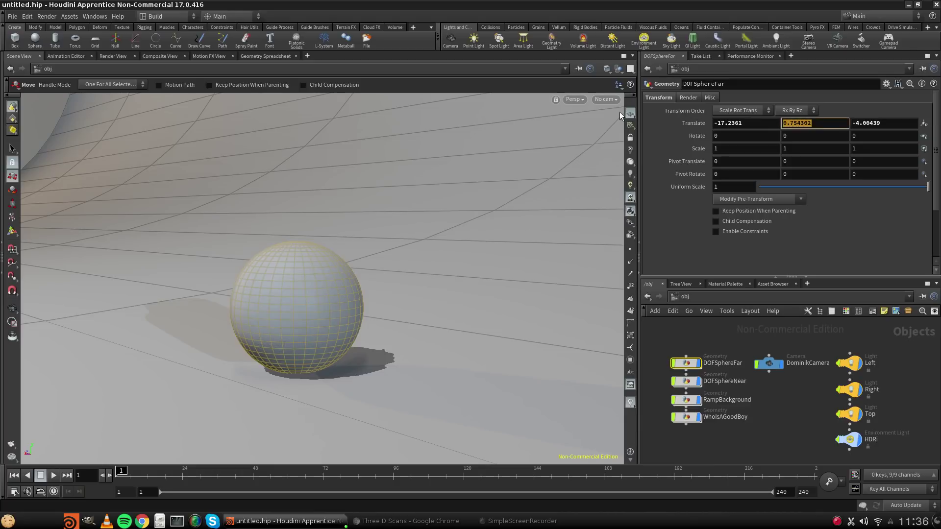
text(1)
key(Return)
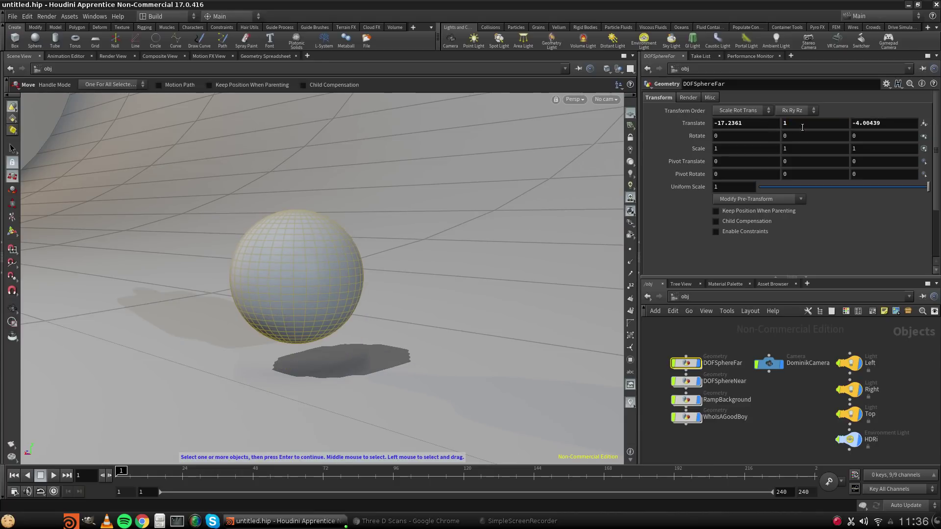
drag(803, 125, 650, 121)
text(0.8)
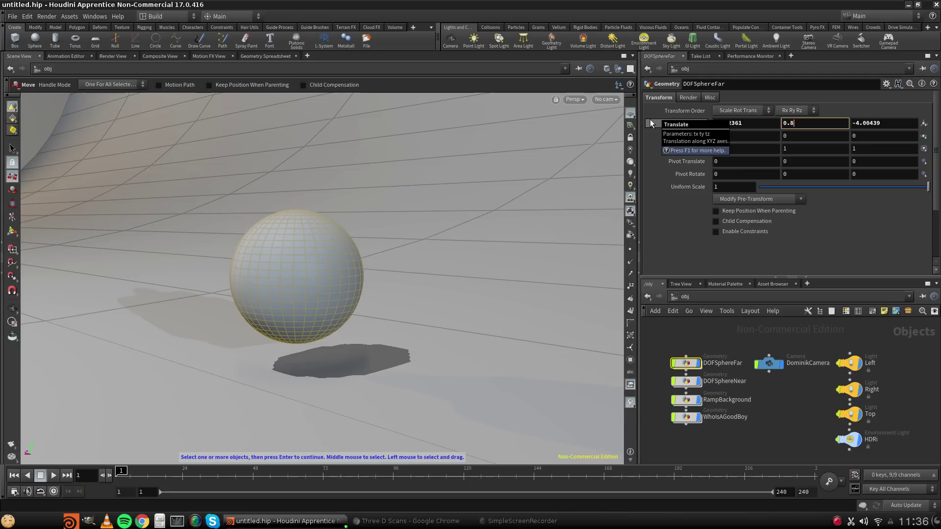
key(Return)
drag(263, 269, 345, 334)
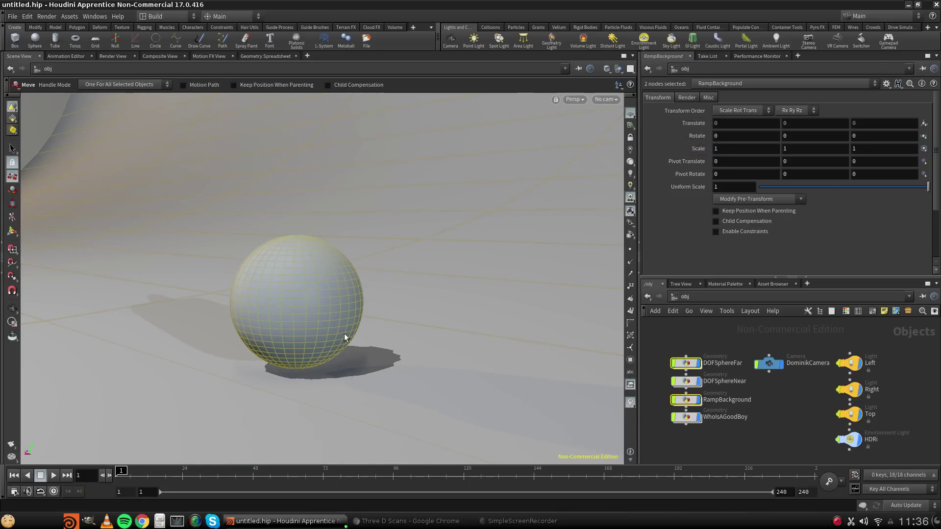
alt+drag(235, 211, 226, 287)
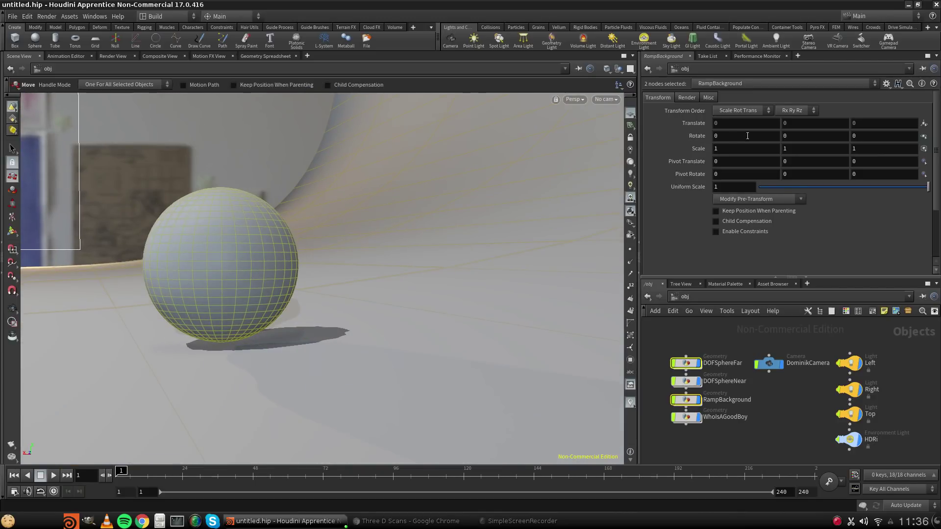
Set DOFSphereFar's Y translation to 0.81 and look through DominikCamera again.
click(711, 363)
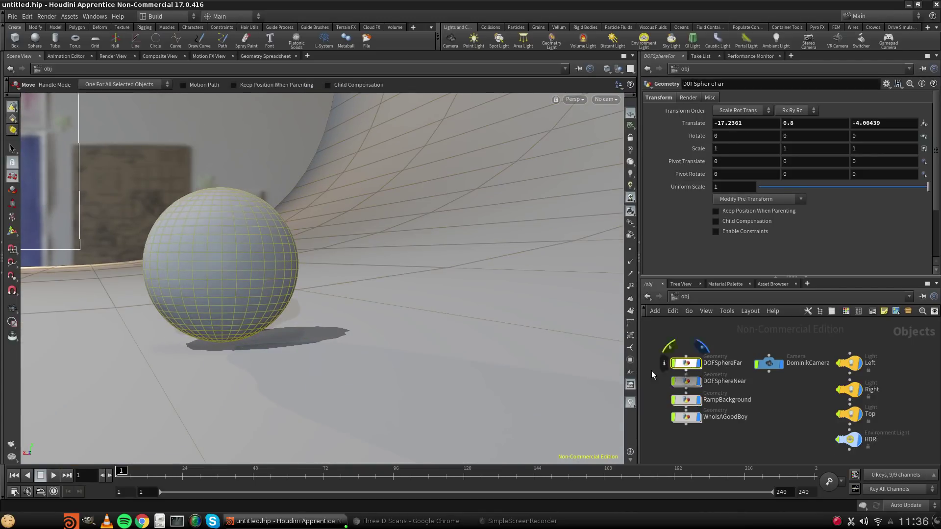
click(804, 122)
key(Return)
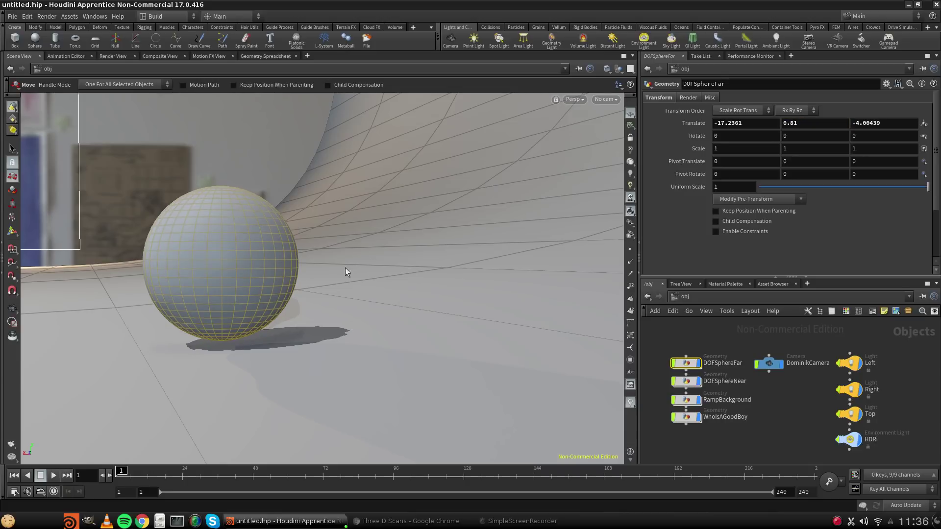
alt+drag(345, 272, 273, 384)
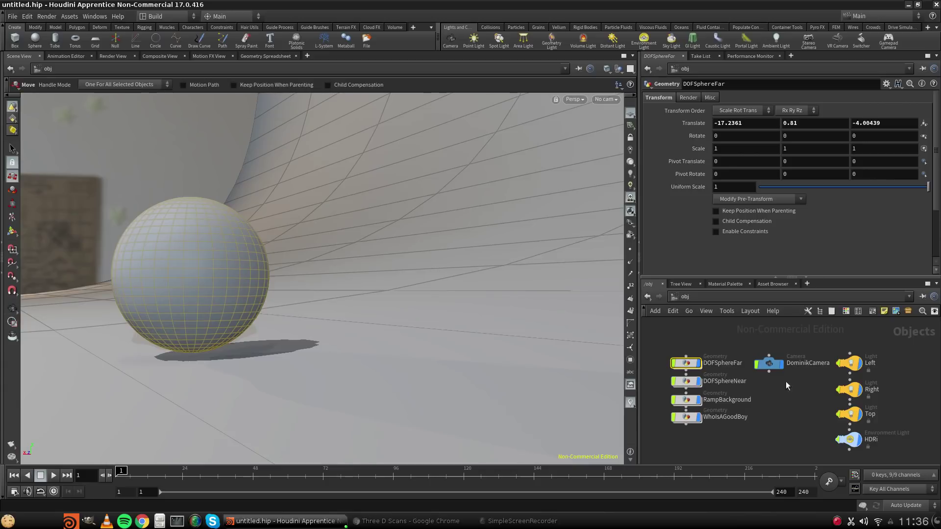
click(606, 99)
click(637, 143)
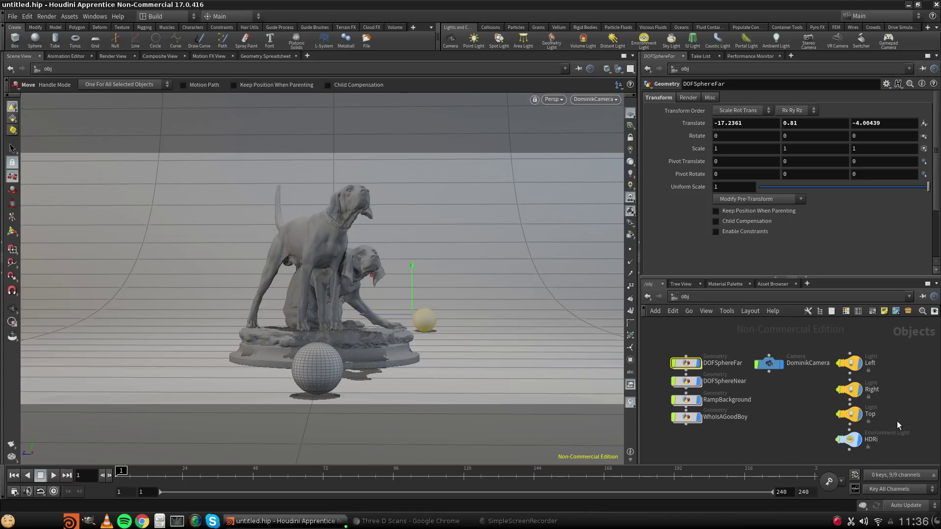
Open the mat network, browse the shader nodes available there, and return to the obj network.
mouse_move(898, 422)
middle_down()
mouse_move(866, 393)
mouse_move(887, 417)
middle_up()
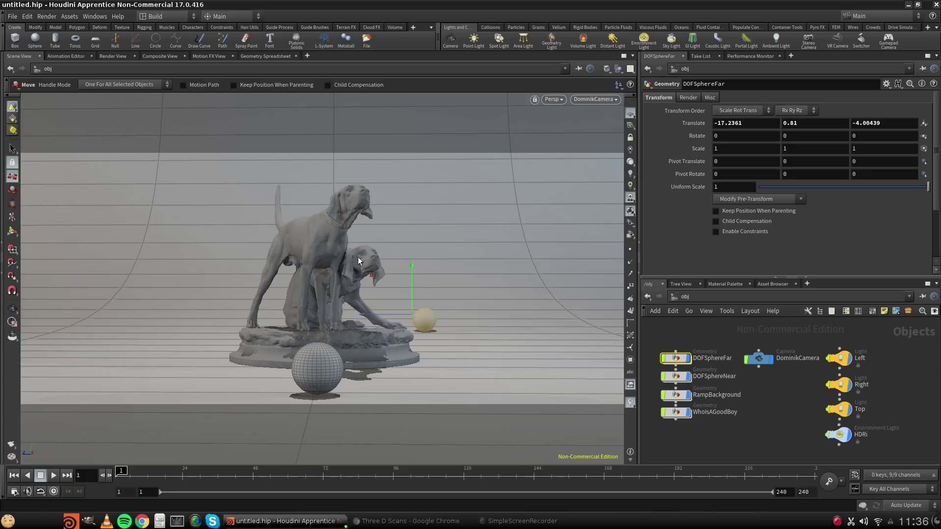
click(725, 300)
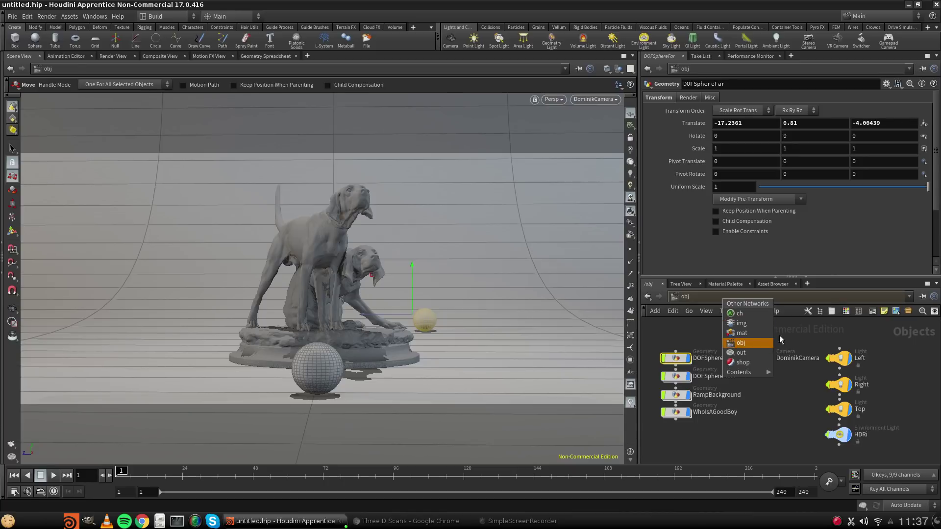
click(737, 333)
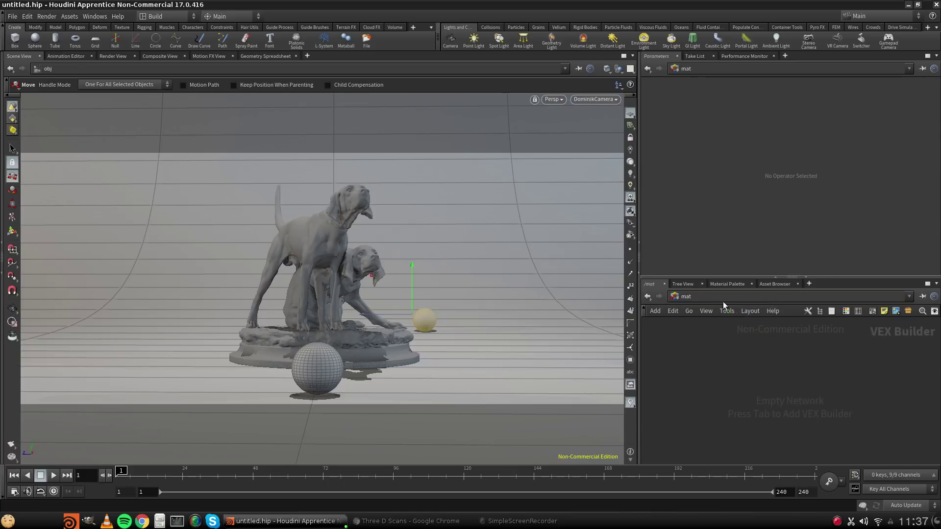
key(Tab)
key(Tab)
mouse_move(805, 361)
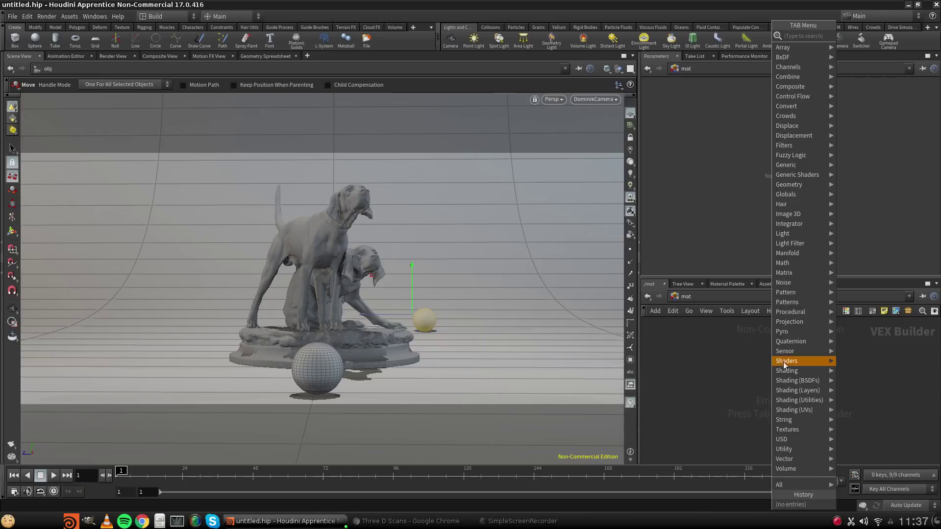
mouse_move(797, 343)
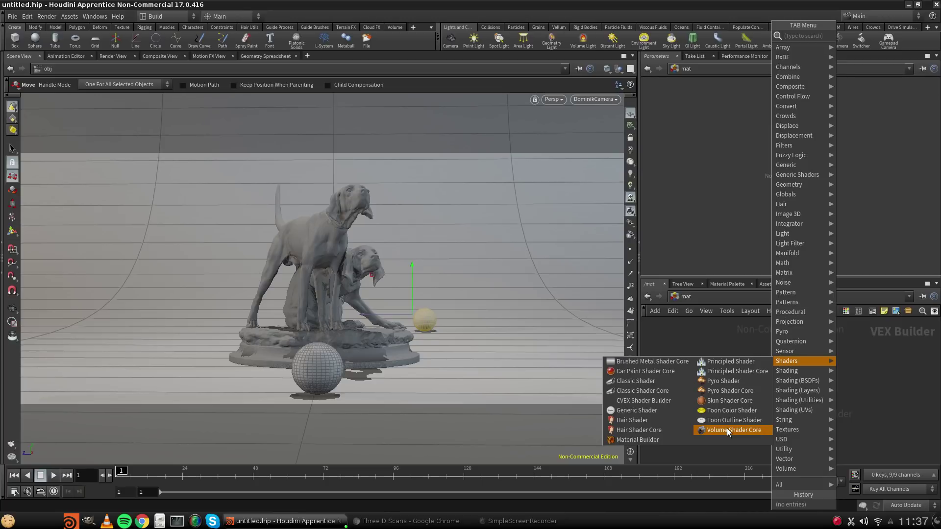
click(733, 374)
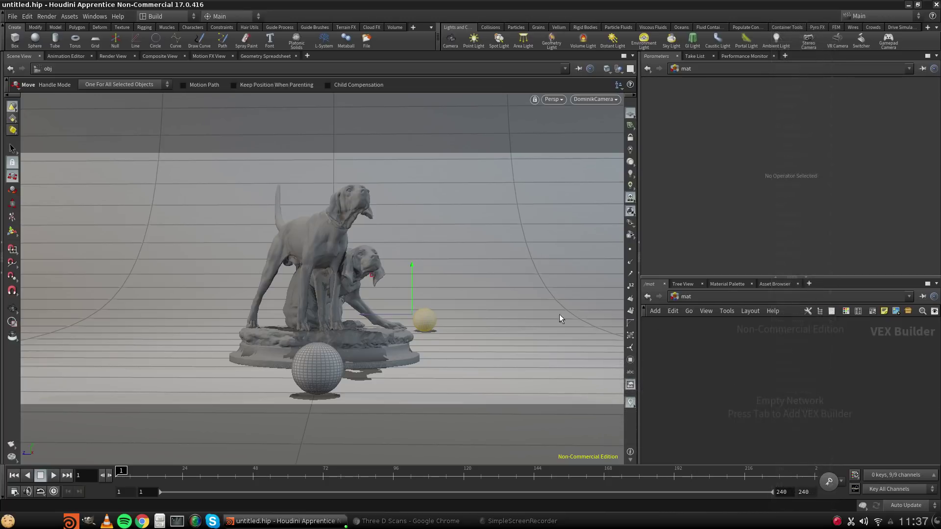
click(715, 299)
click(731, 344)
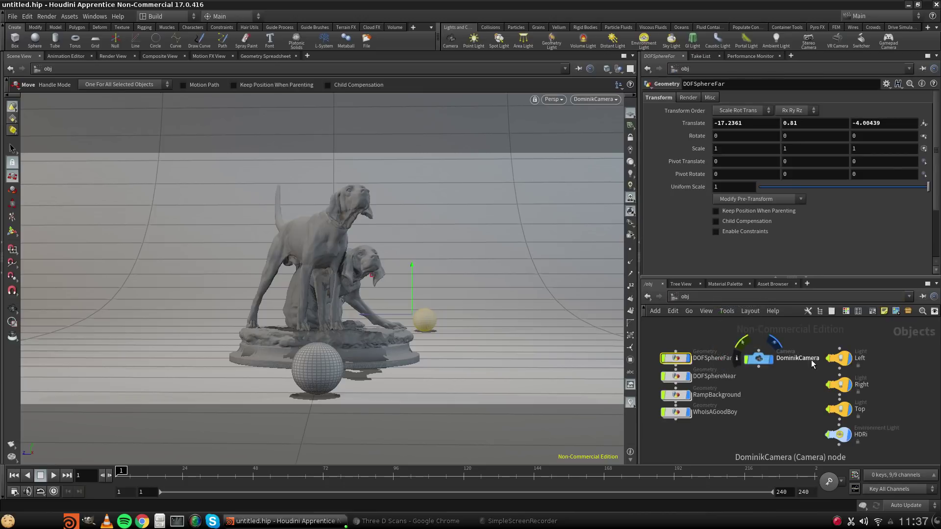
Add a Material Network node at the object level and place it above DominikCamera.
key(Tab)
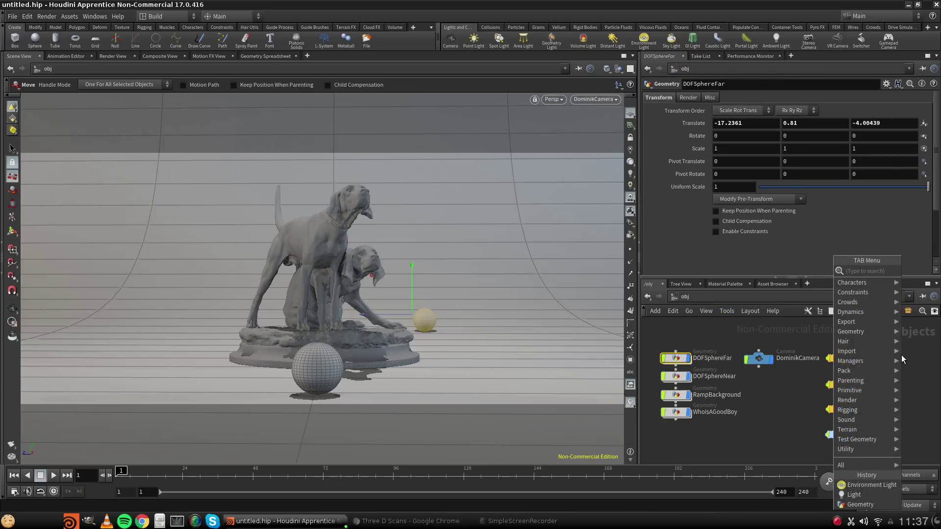
text(mat)
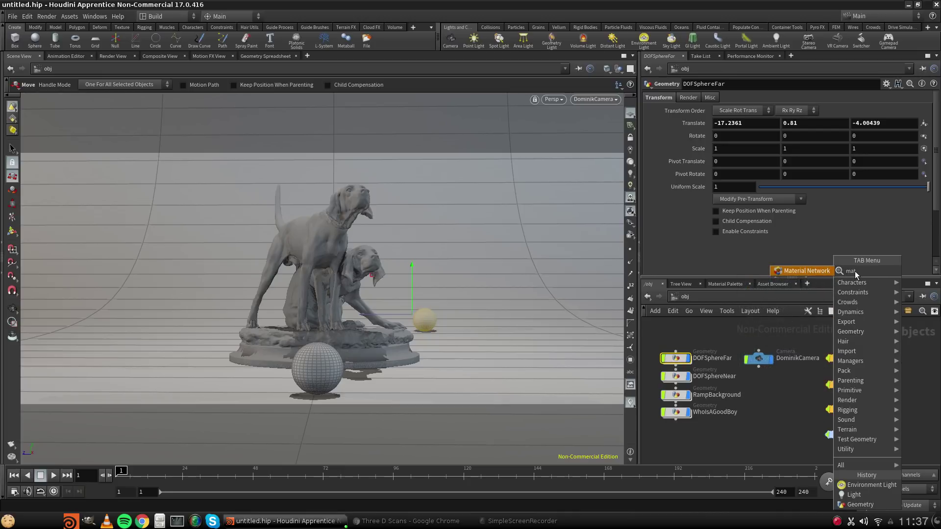
click(791, 271)
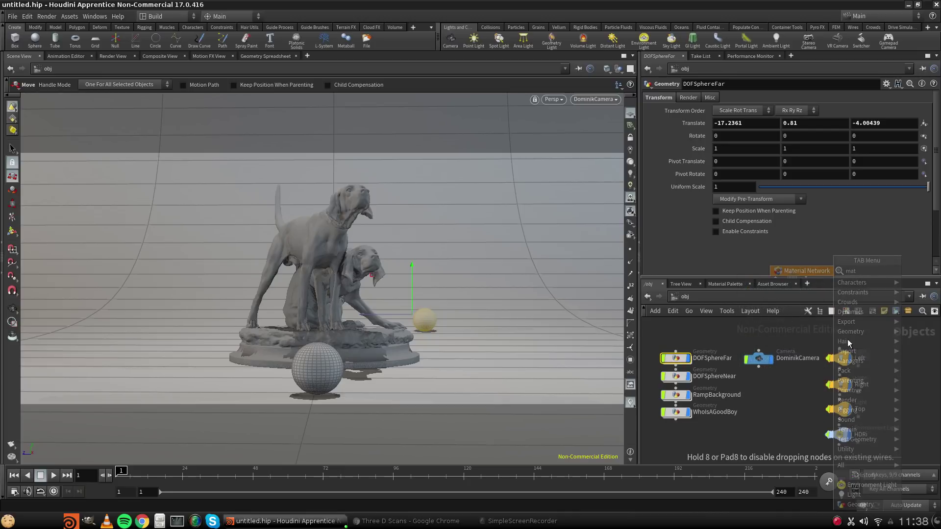
click(906, 356)
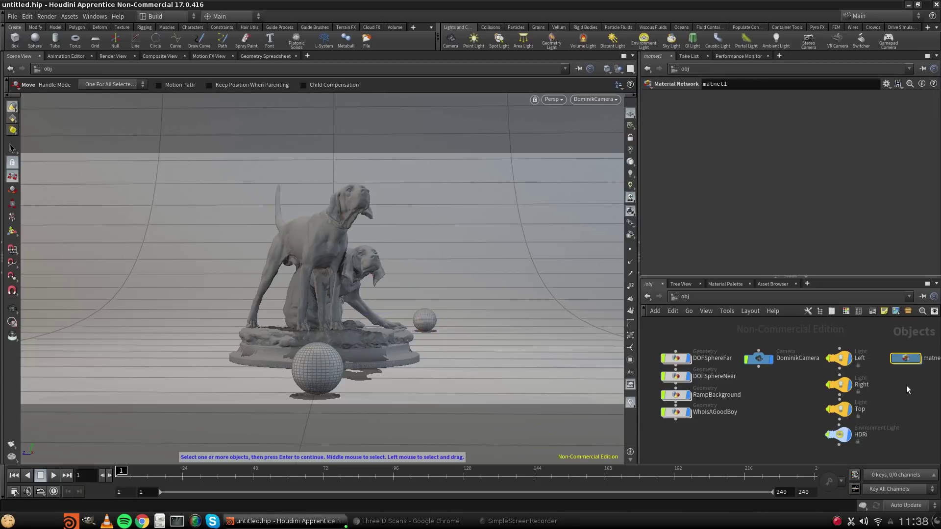
drag(909, 360, 764, 375)
middle_drag(809, 376, 810, 346)
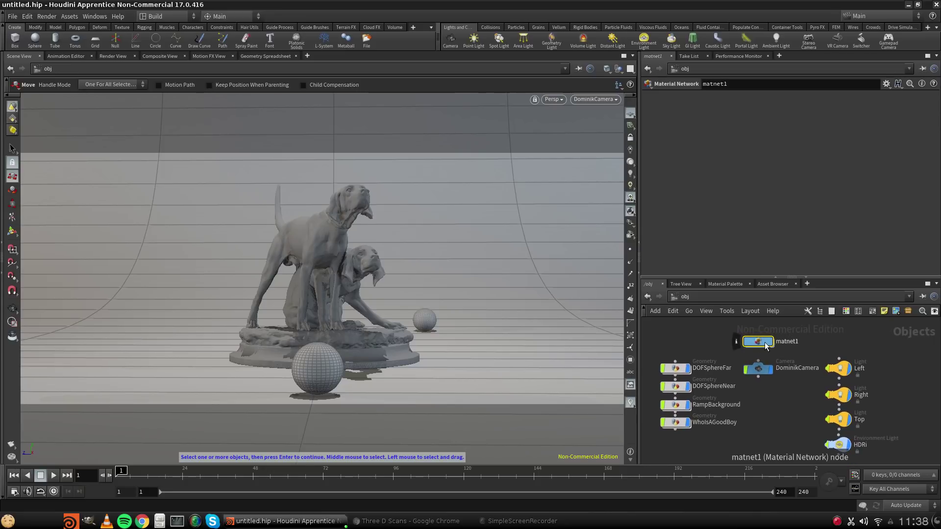
Browse the node categories available inside matnet1 and return to the object level.
click(709, 298)
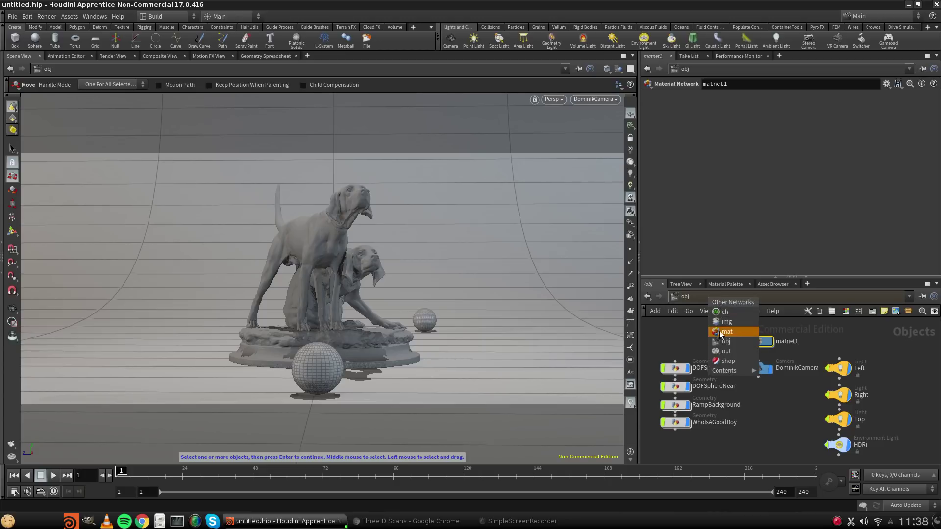
click(675, 327)
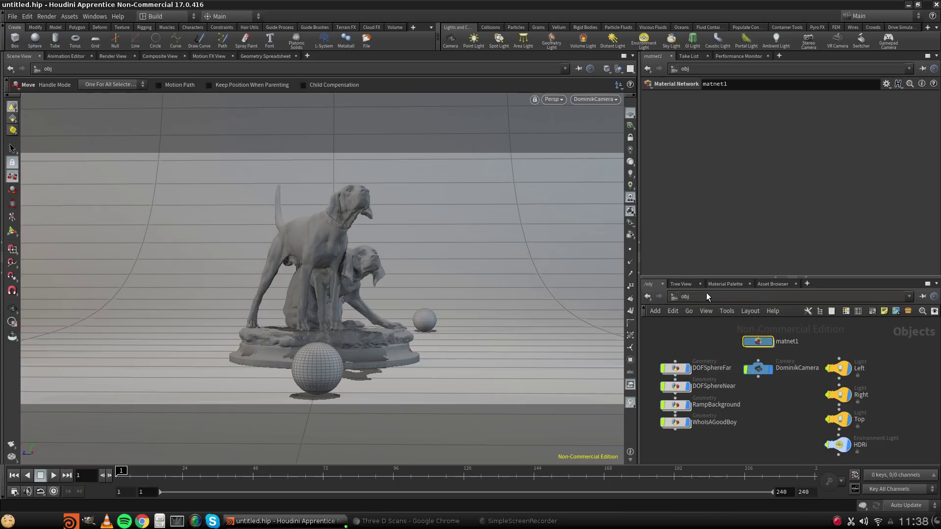
double_click(760, 343)
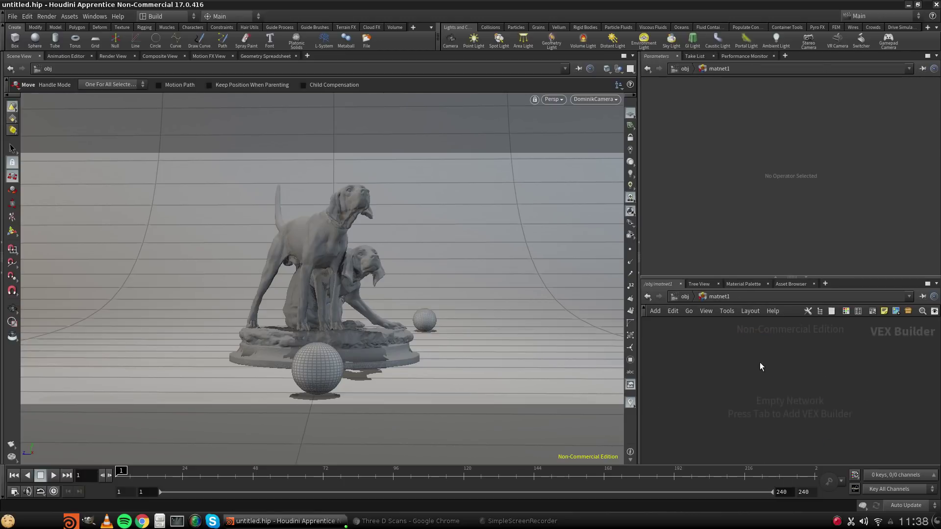
key(Tab)
mouse_move(775, 66)
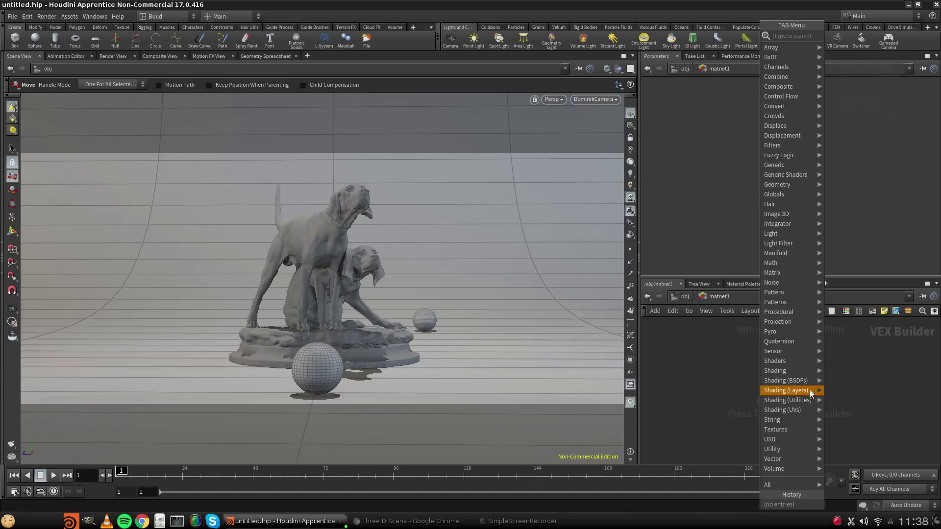
click(682, 297)
Reopen matnet1 and place a Principled Shader node in its empty network.
click(701, 298)
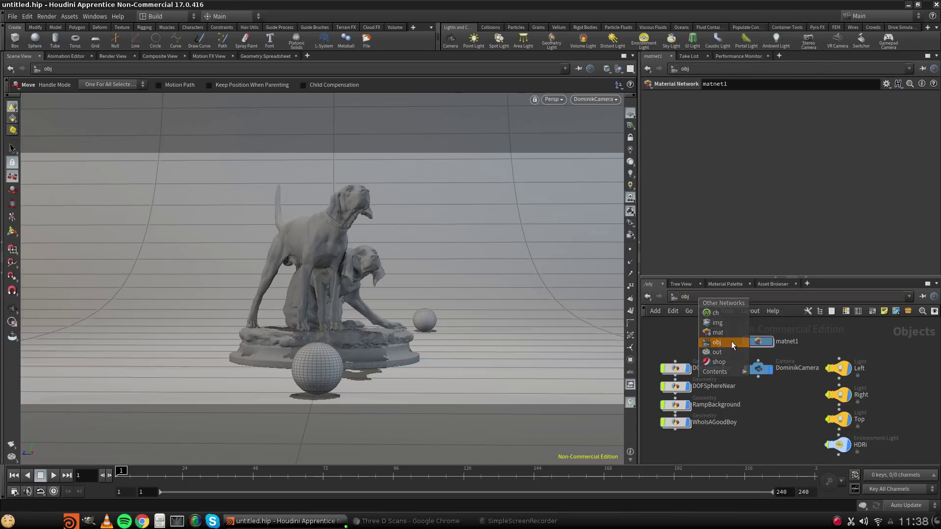
click(720, 333)
key(Tab)
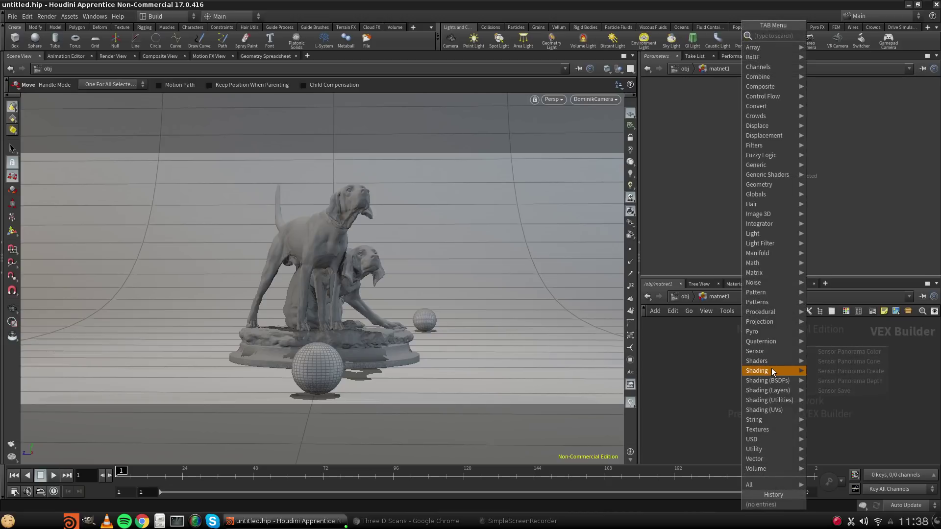
mouse_move(770, 358)
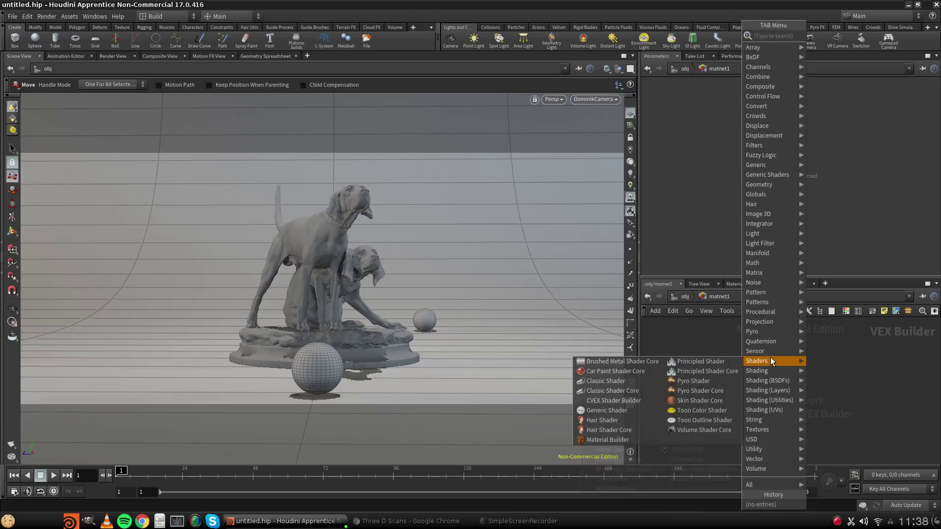
click(703, 361)
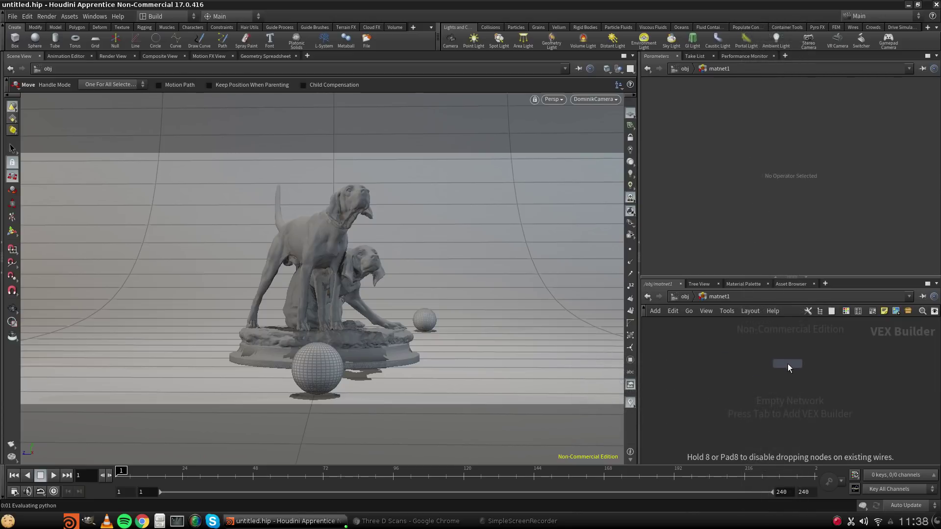
click(782, 390)
drag(781, 363, 780, 358)
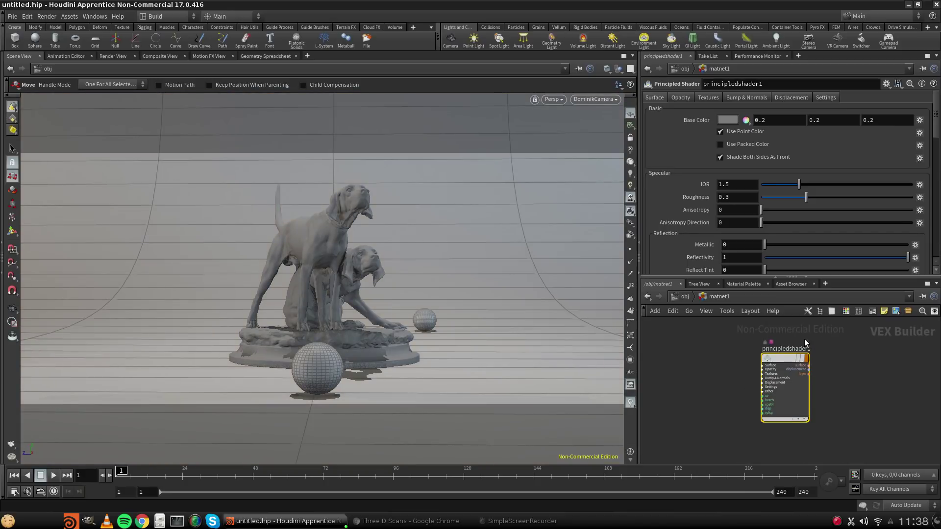
Assign principledshader1 to the dog statue in the viewport and check it in the live render.
drag(792, 362, 392, 276)
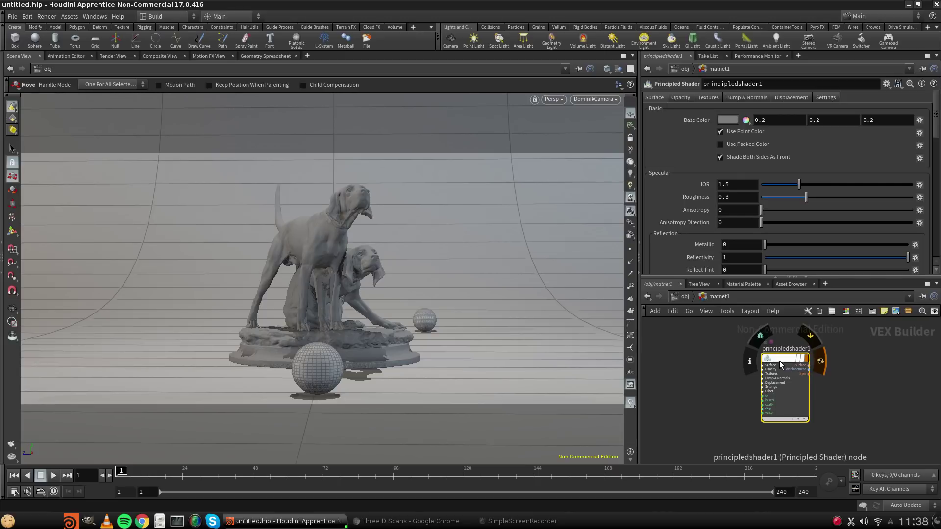
mouse_move(781, 361)
mouse_down()
mouse_move(757, 346)
mouse_move(778, 358)
mouse_up()
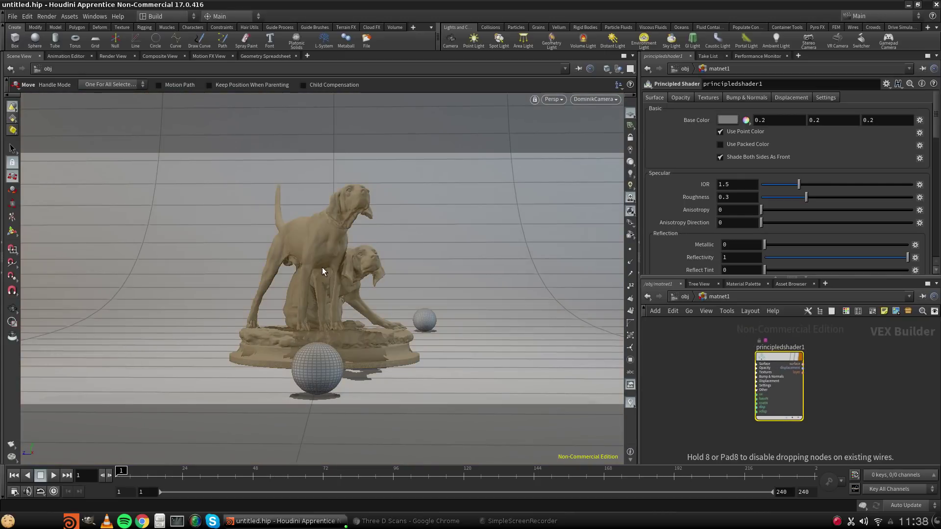
drag(322, 268, 322, 267)
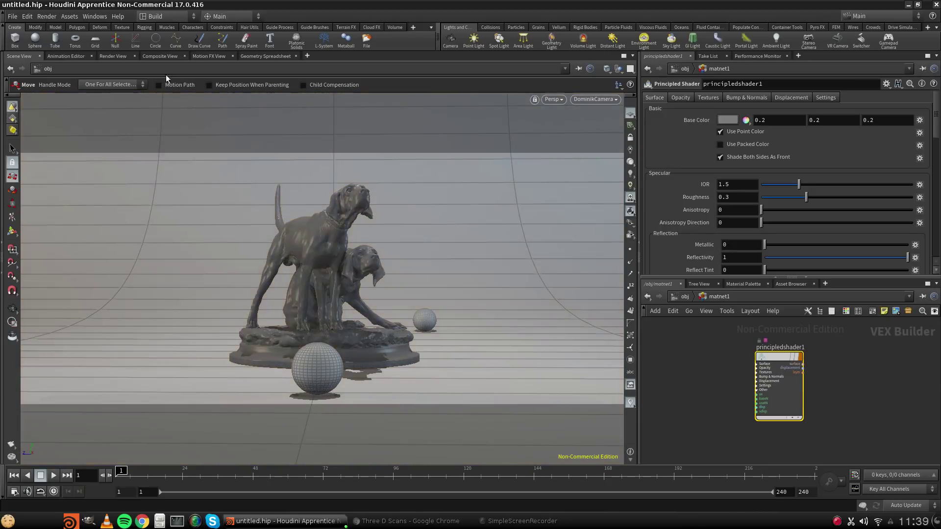
click(110, 56)
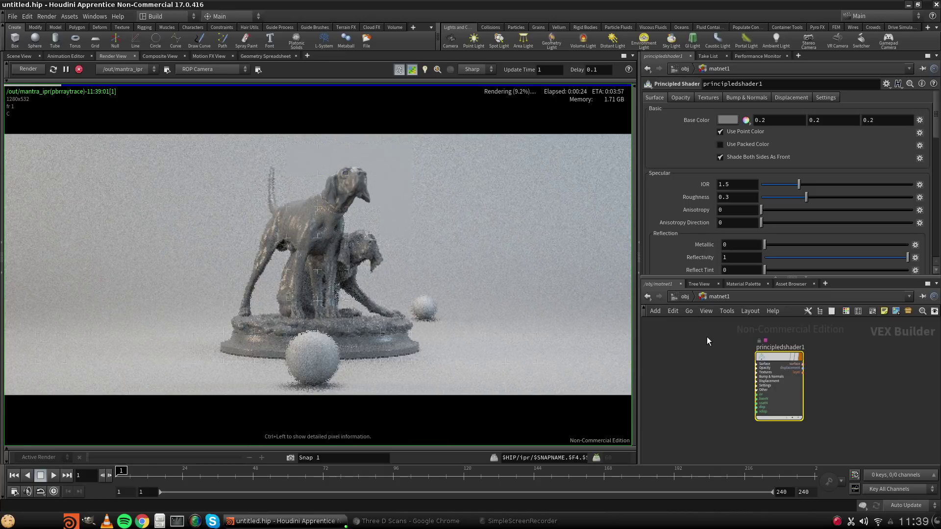
Delete principledshader1 from matnet1.
mouse_move(780, 355)
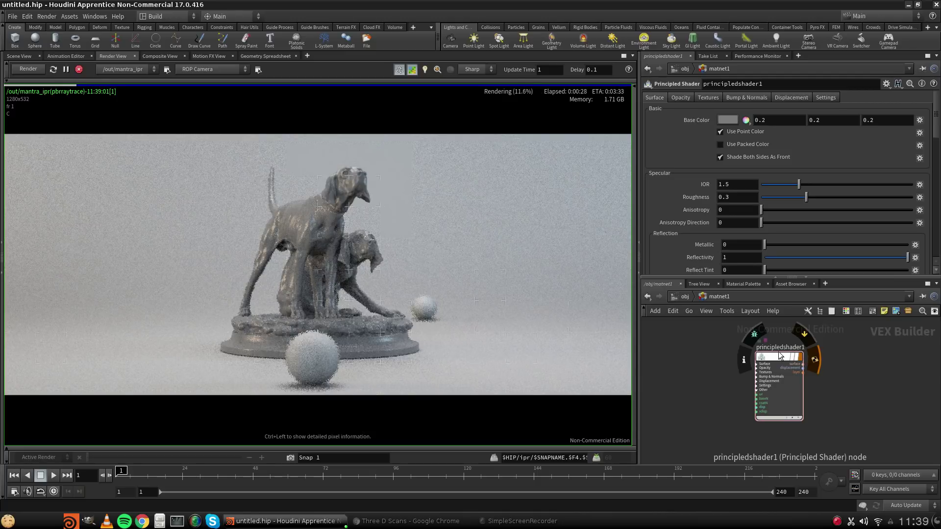
click(777, 356)
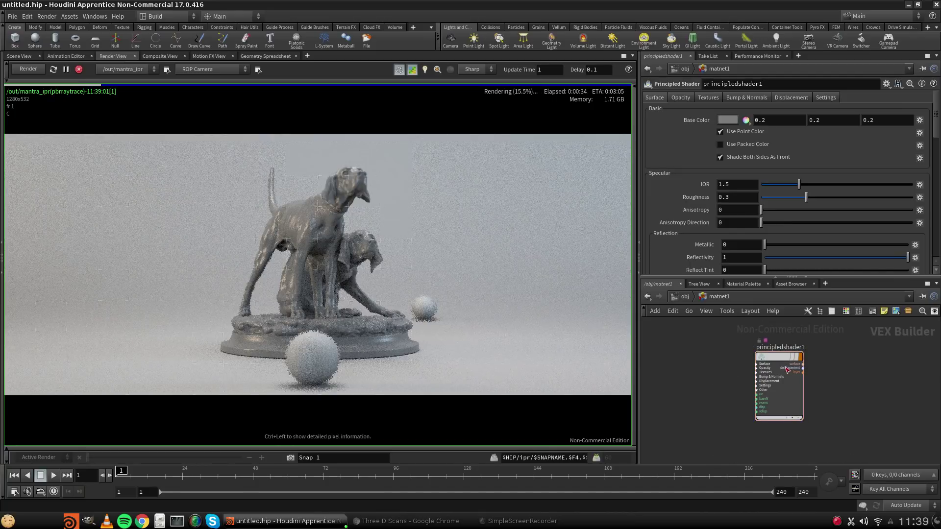
key(Delete)
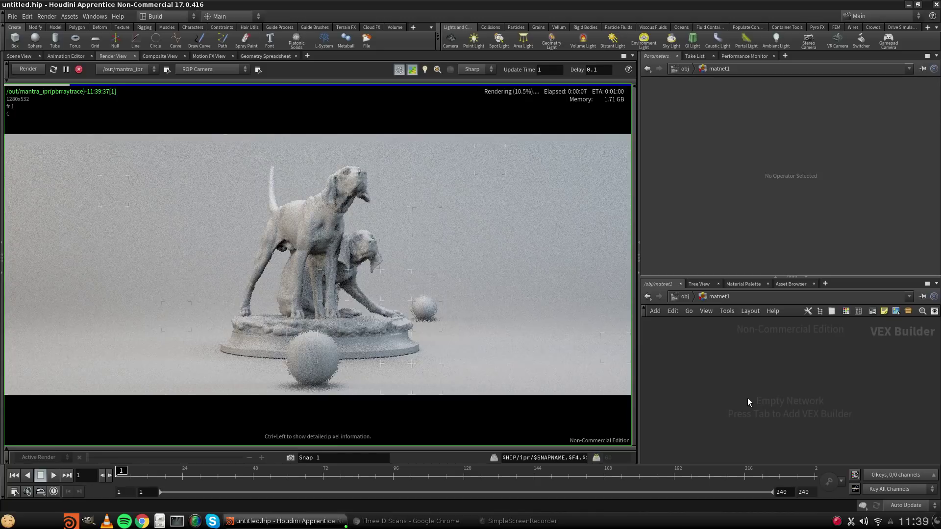
Add a new Principled Shader in matnet1 and rename it dogshader.
key(Tab)
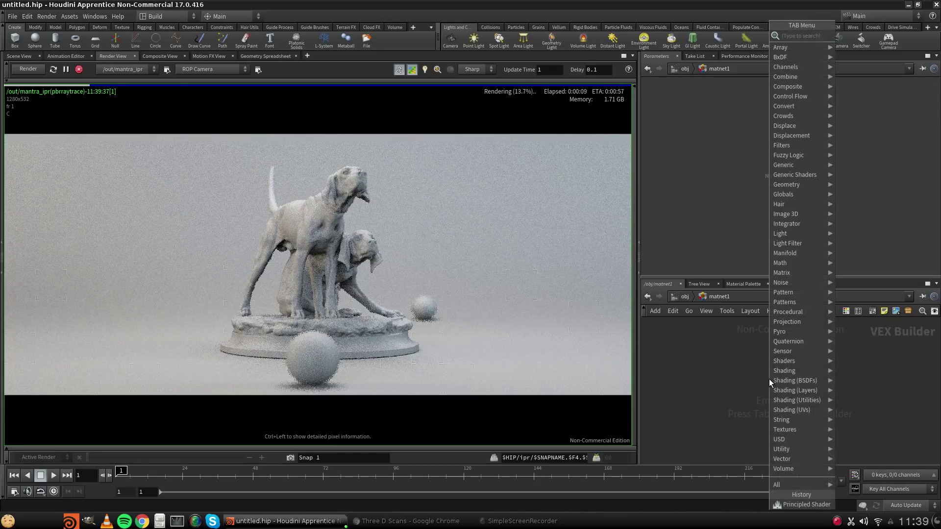
mouse_move(793, 358)
click(725, 361)
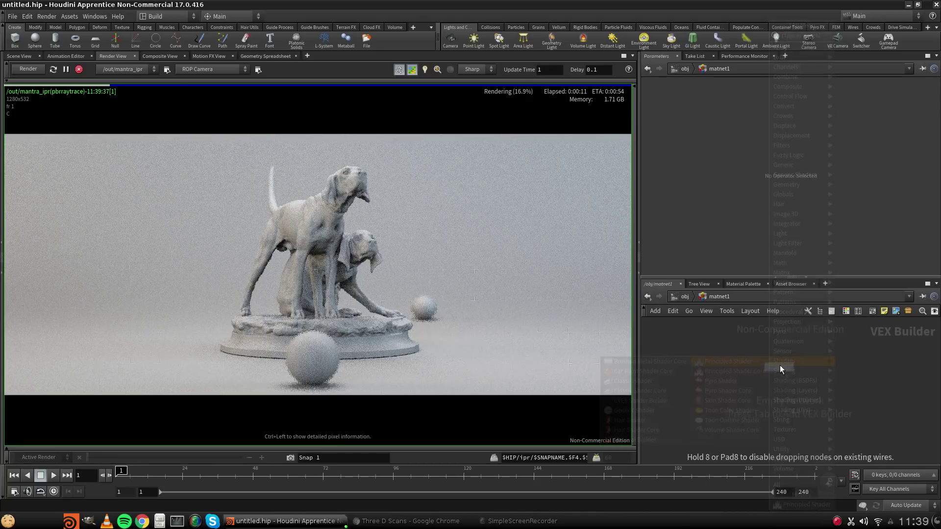
click(768, 371)
double_click(768, 371)
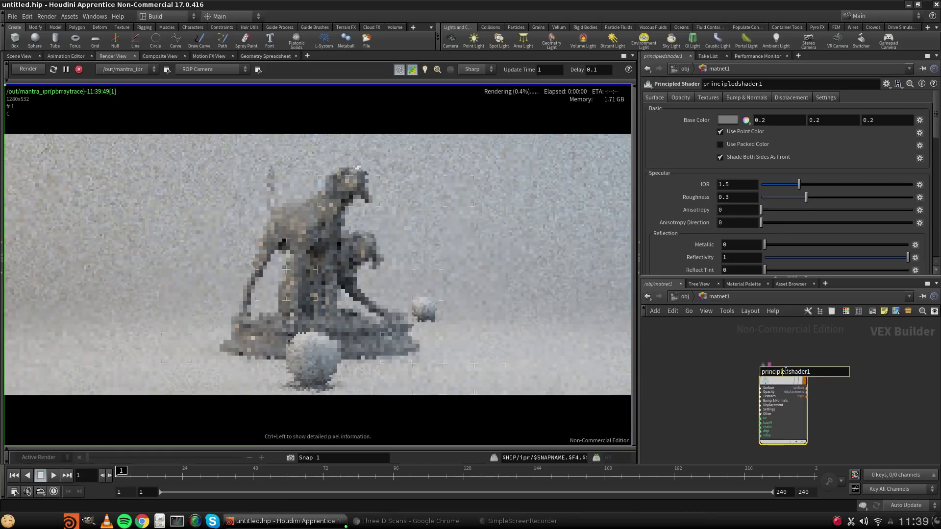
text(dogshade)
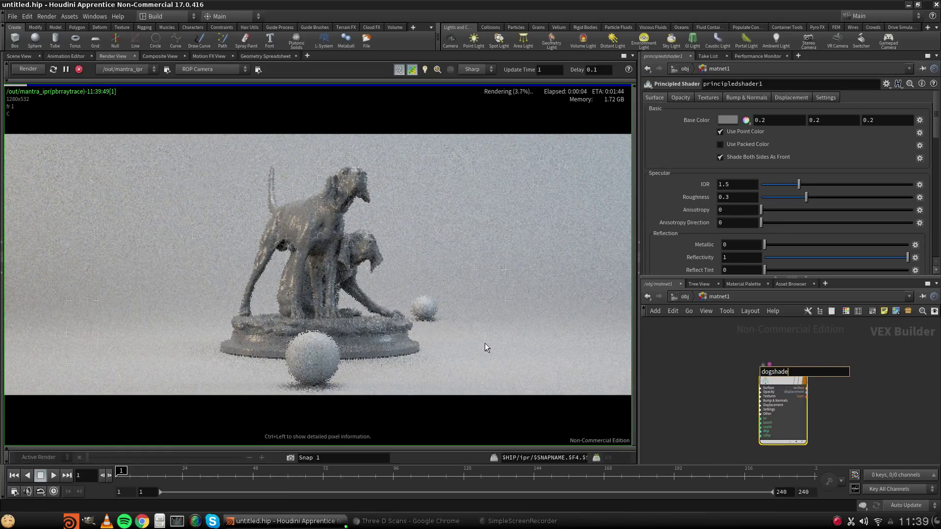
text(r)
key(Return)
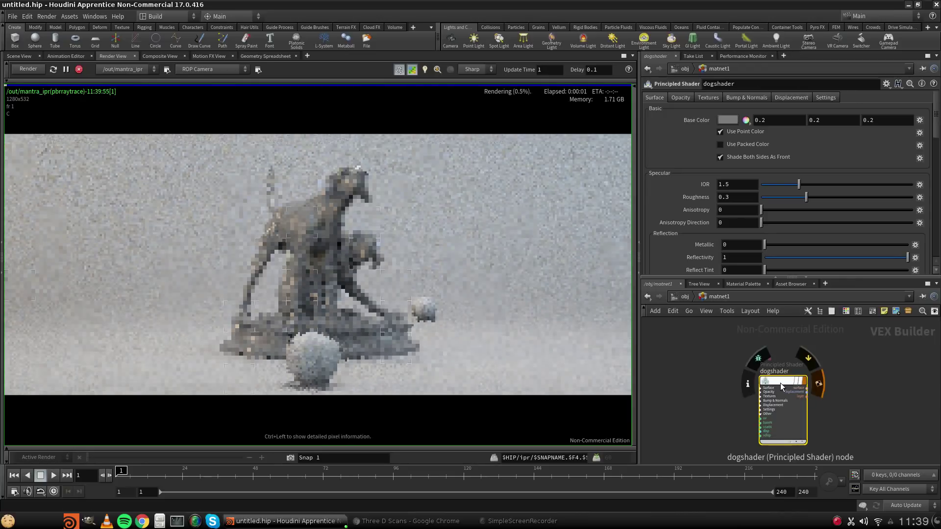
drag(781, 384, 776, 369)
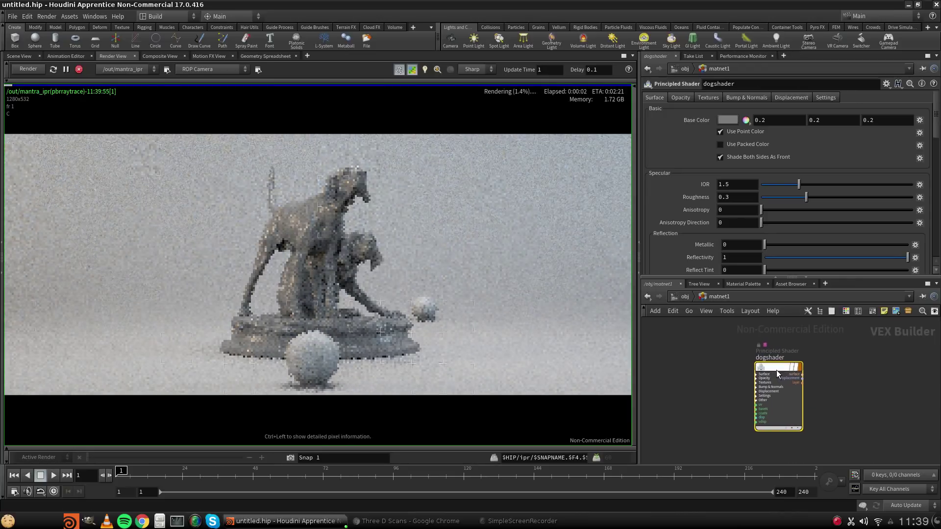
Go inside the WhoIsAGoodBoy geometry object and add a Material node below transform1.
click(684, 297)
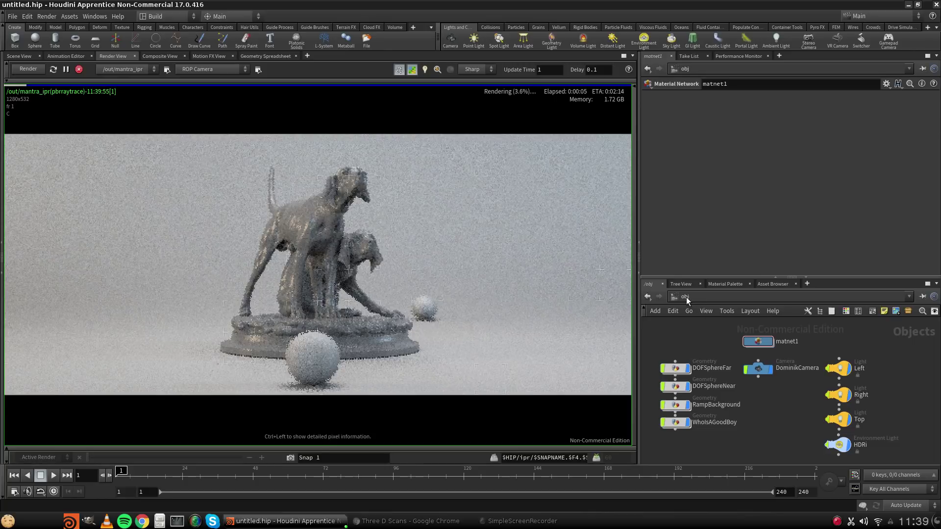
double_click(676, 421)
middle_drag(748, 386, 713, 401)
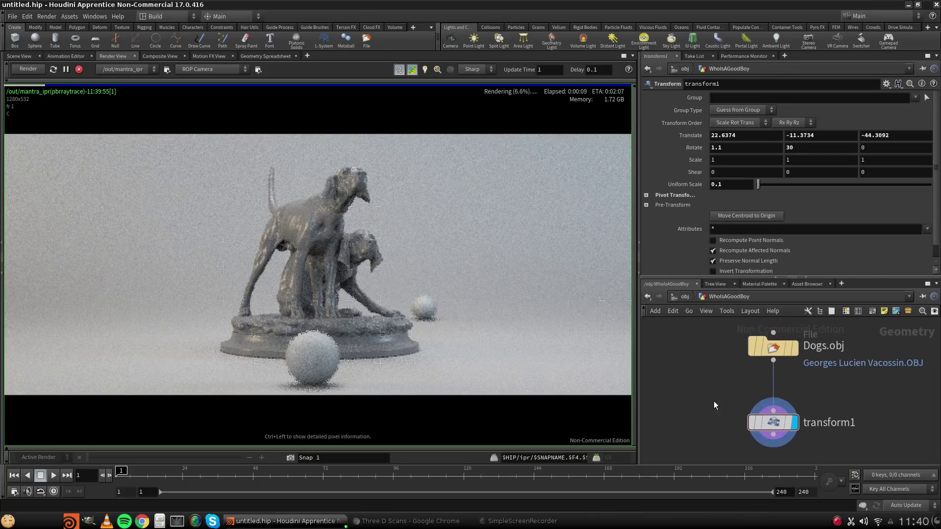
scroll(715, 392, down, 5)
scroll(716, 392, up, 3)
key(Tab)
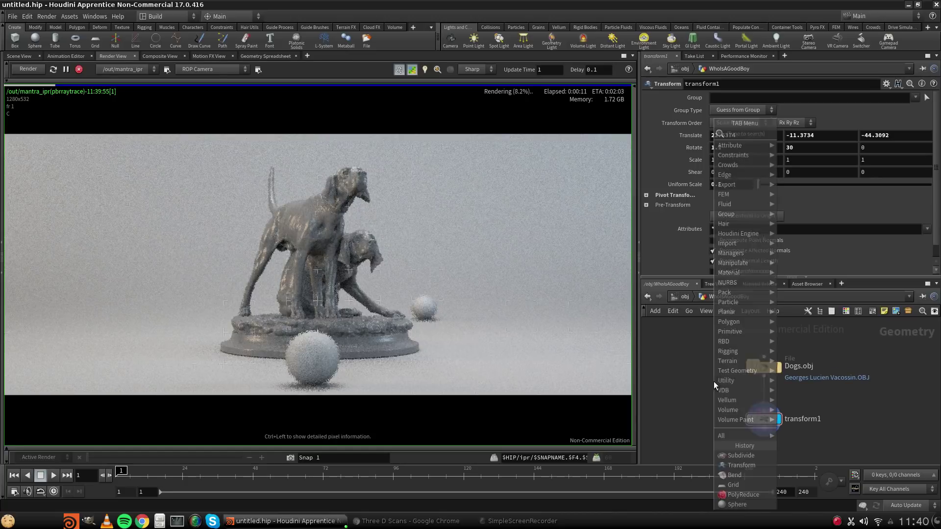
mouse_move(728, 384)
text(mat)
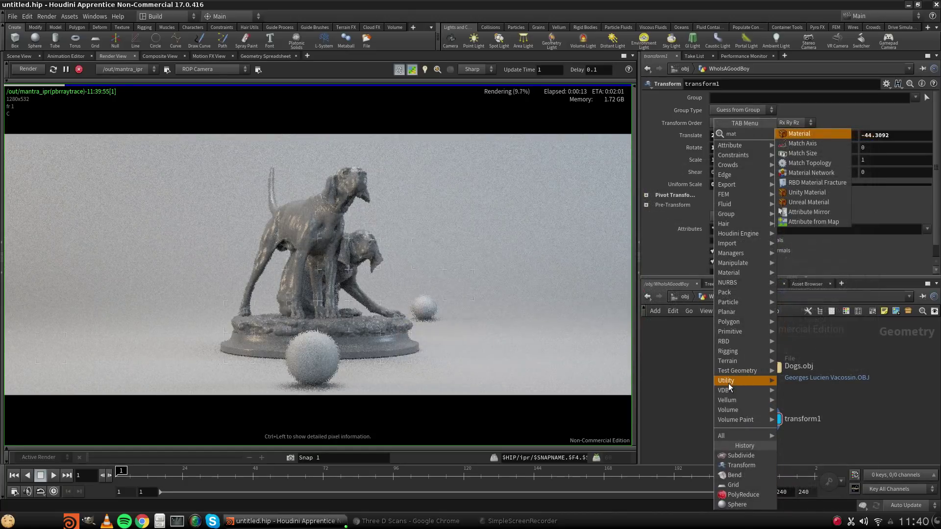
click(801, 133)
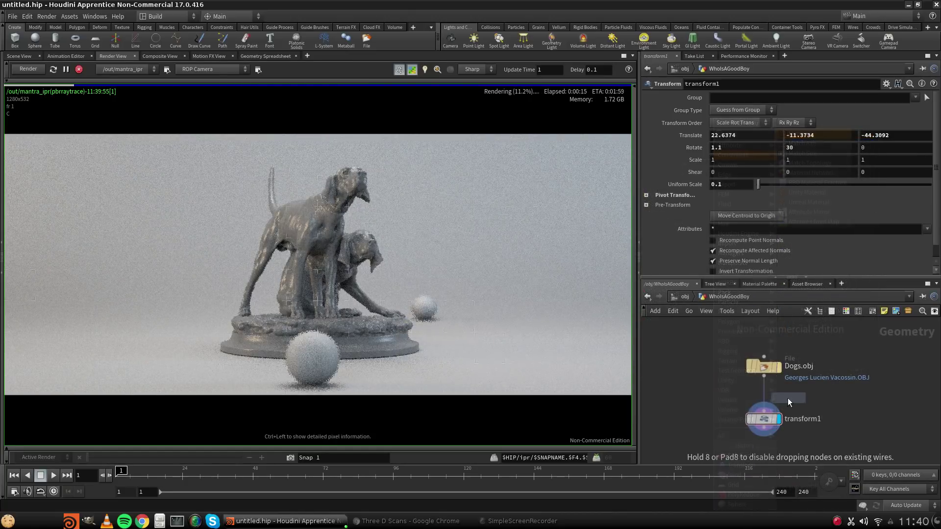
click(761, 445)
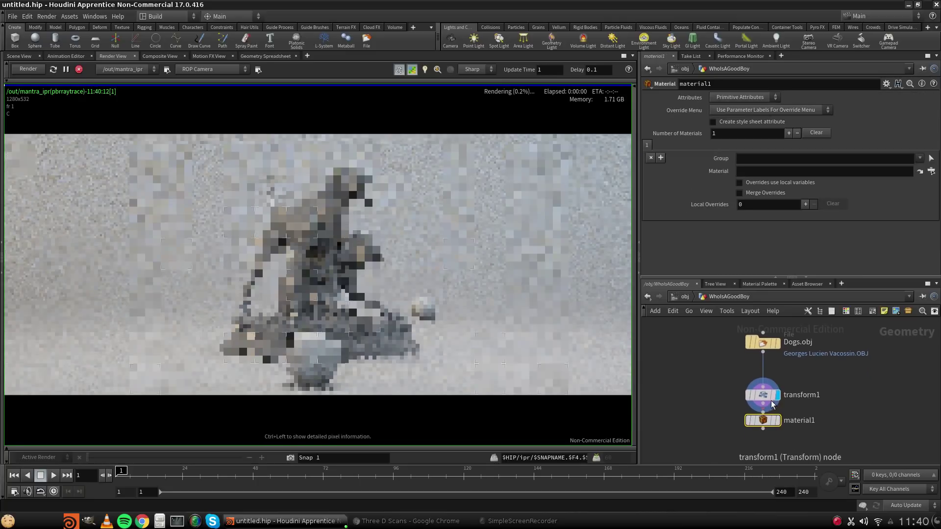
Wire transform1 into material1, make material1 the displayed node and restart the render.
click(764, 404)
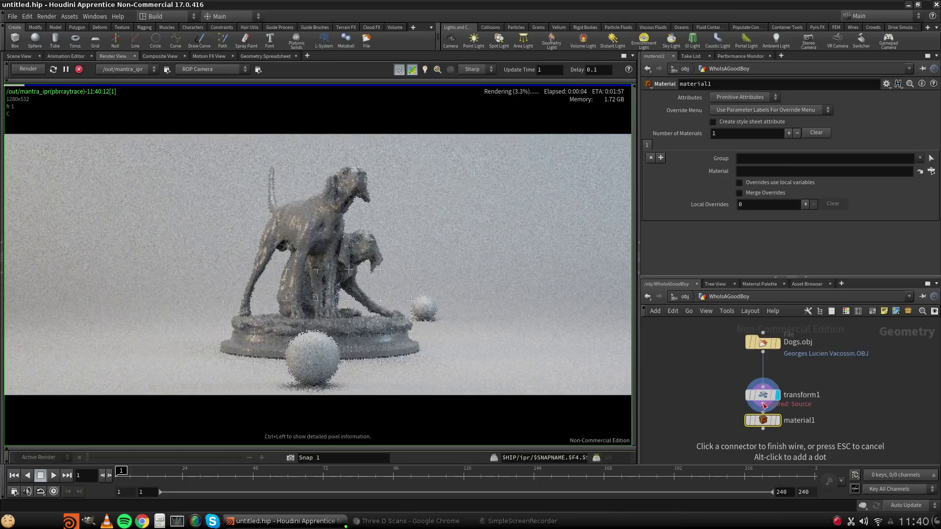
click(763, 412)
drag(763, 420, 763, 435)
middle_drag(809, 409, 813, 395)
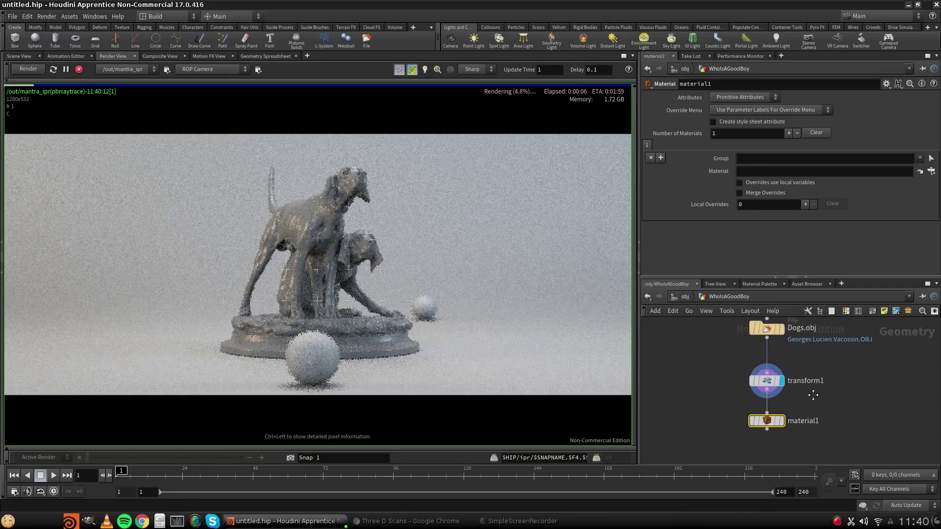
click(783, 421)
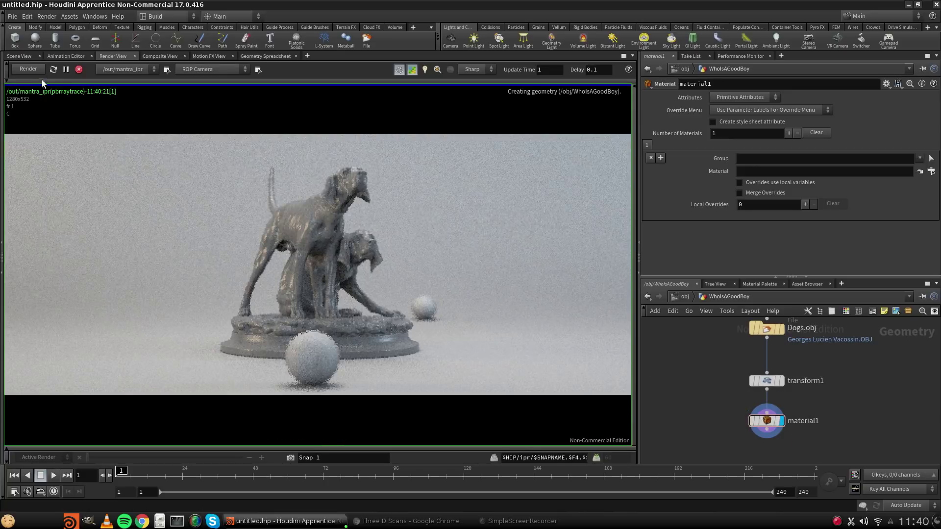
click(52, 70)
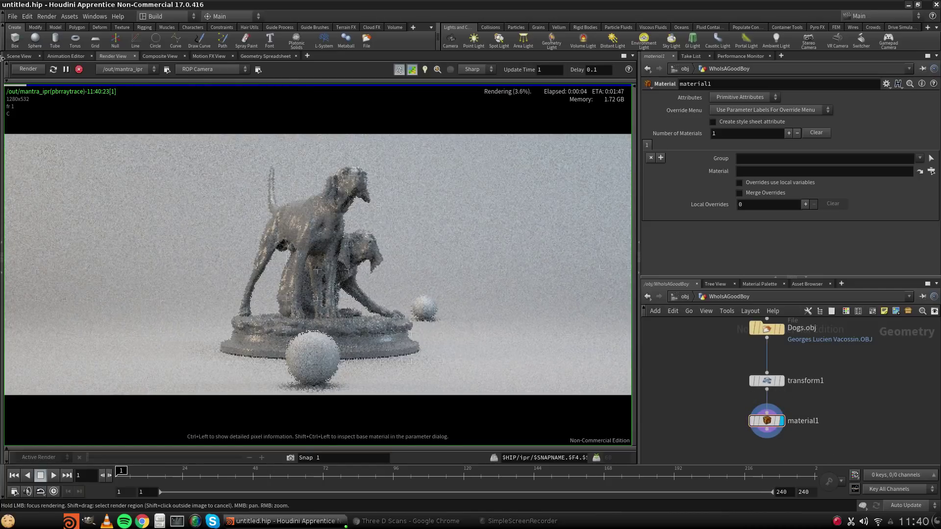
Return to the object level in the scene view and clear the render material assigned to WhoIsAGoodBoy.
click(18, 57)
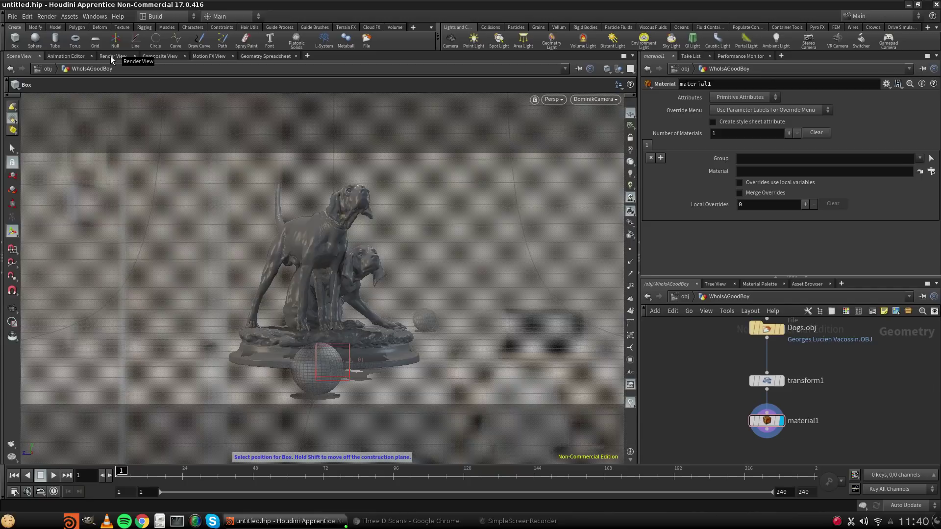
click(684, 297)
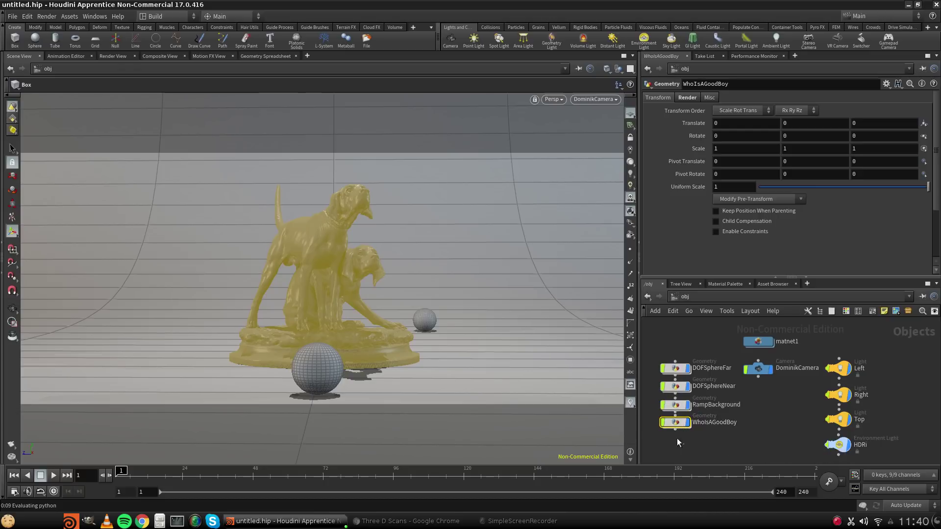
mouse_move(684, 441)
mouse_down()
mouse_move(661, 421)
mouse_move(680, 425)
mouse_up()
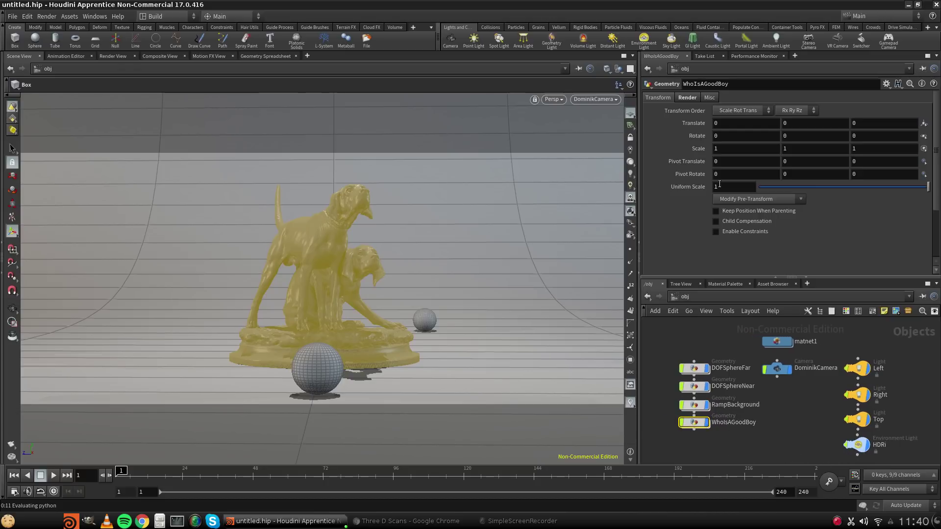
click(687, 98)
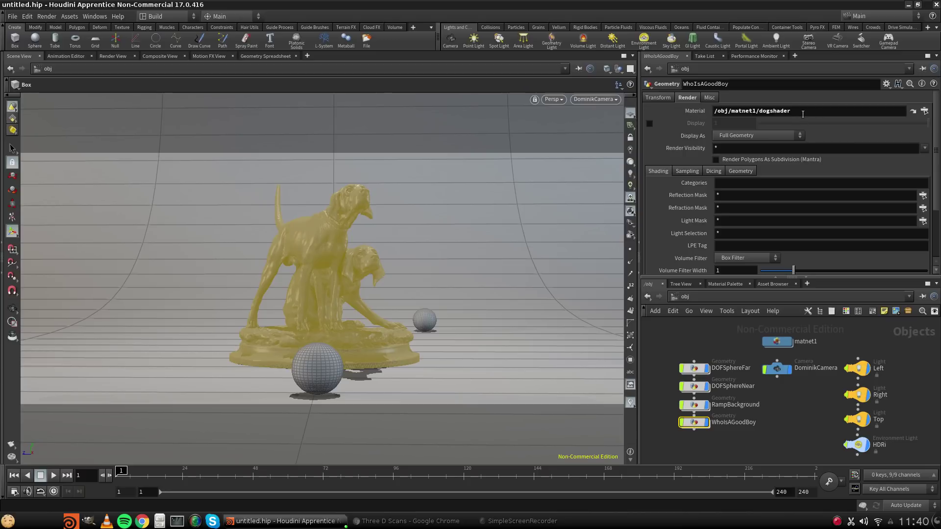
click(823, 115)
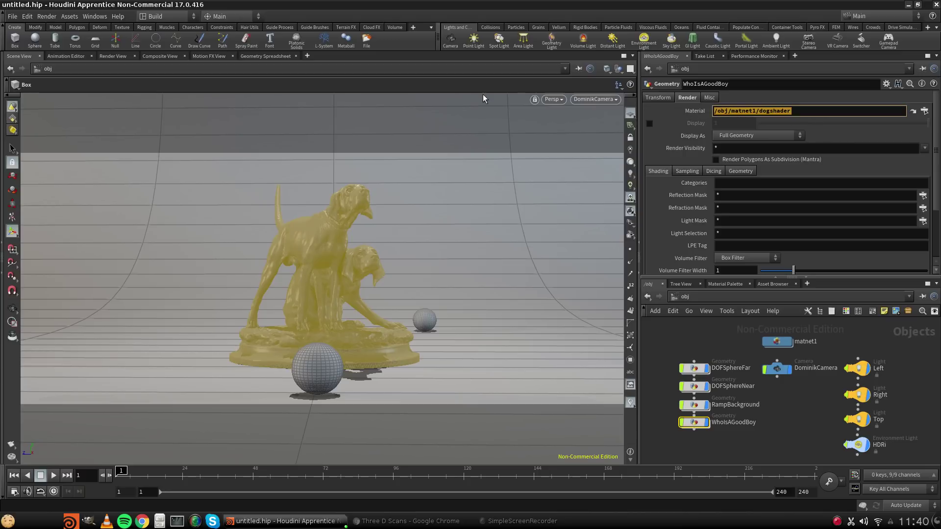
key(BackSpace)
key(Return)
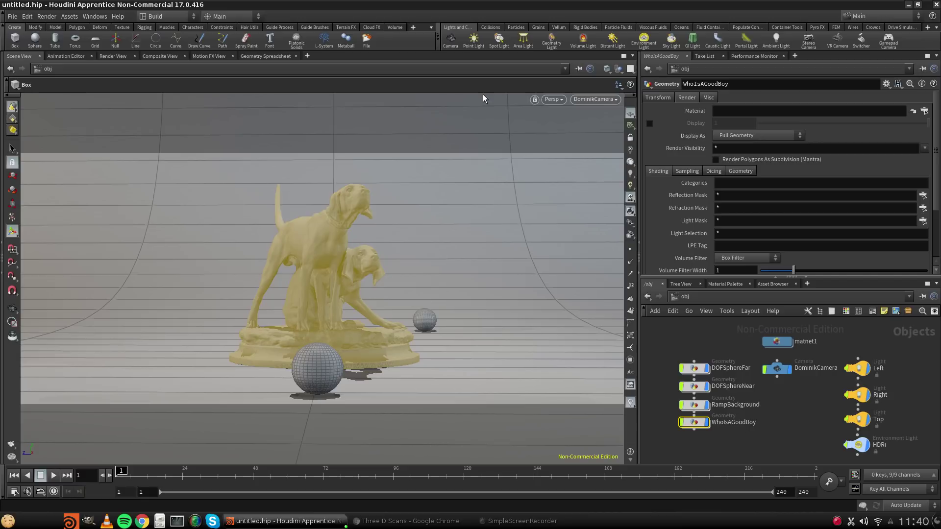
click(742, 447)
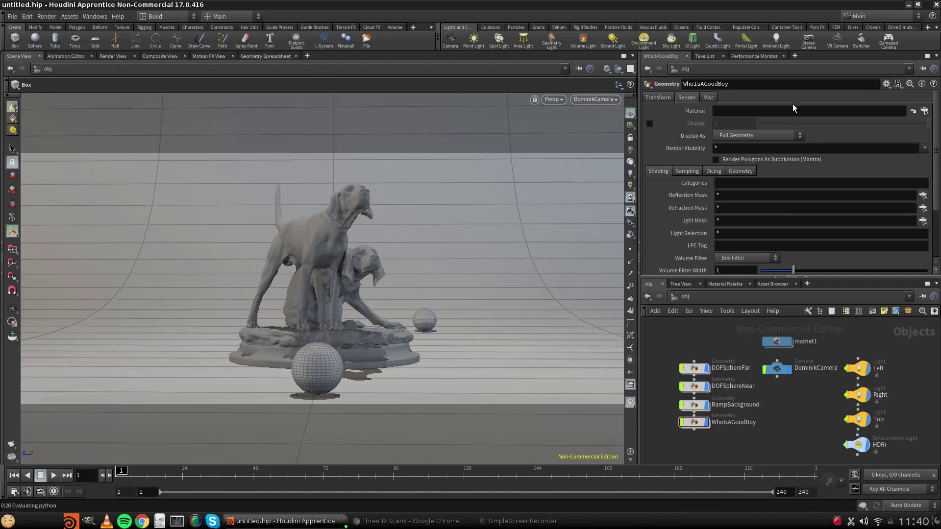
Assign the dogshader material from matnet1 to the WhoIsAGoodBoy object at the object level.
click(924, 111)
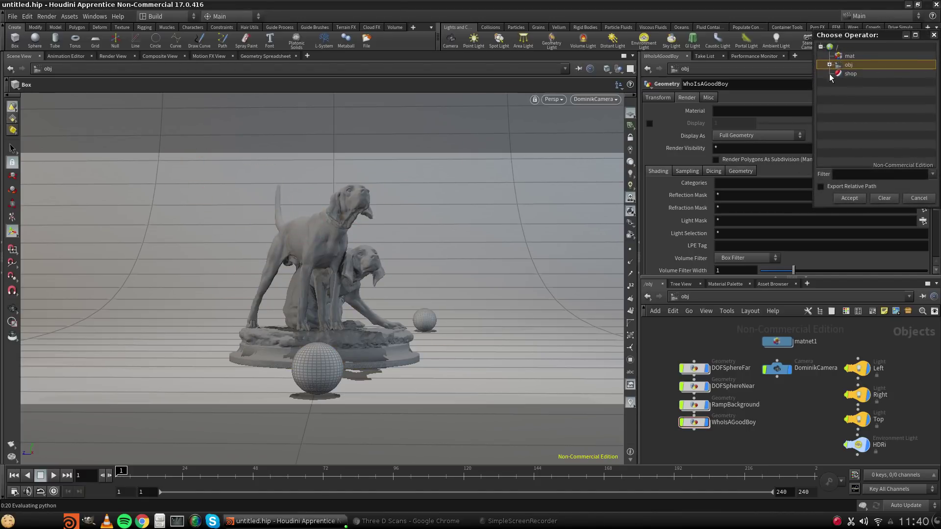
click(847, 57)
click(829, 65)
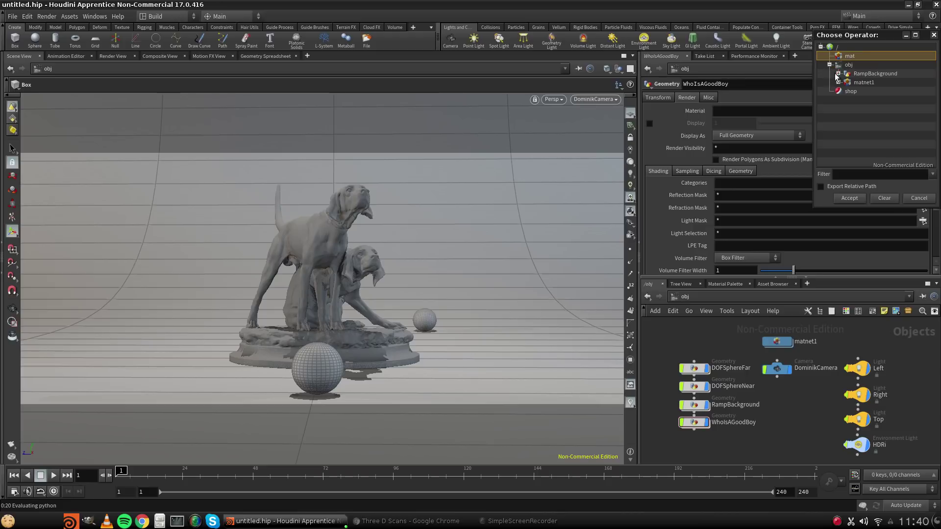
click(859, 83)
click(838, 82)
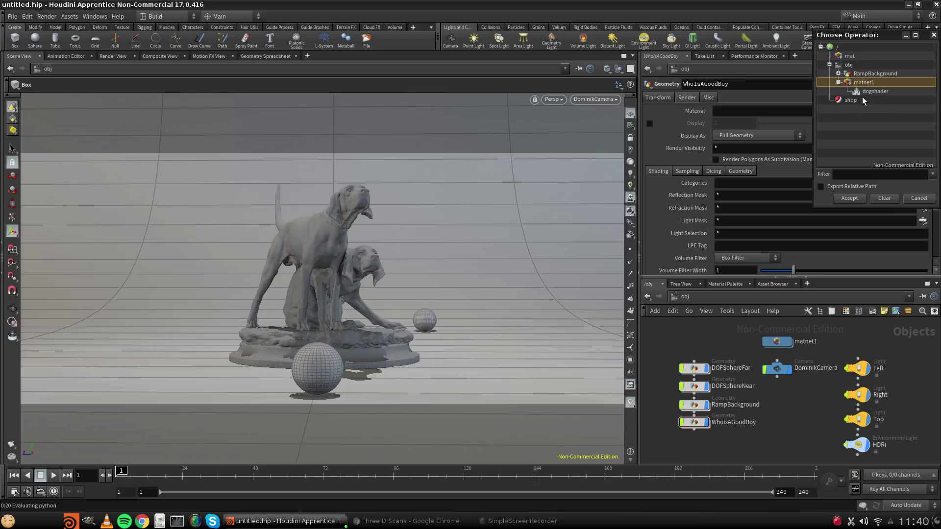
double_click(871, 92)
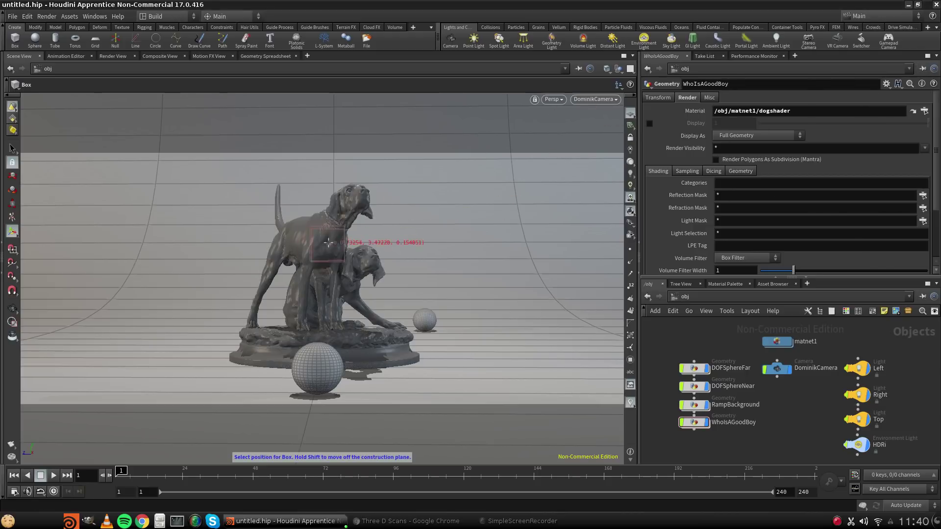
Clear the object-level render material of WhoIsAGoodBoy again.
drag(806, 111, 476, 107)
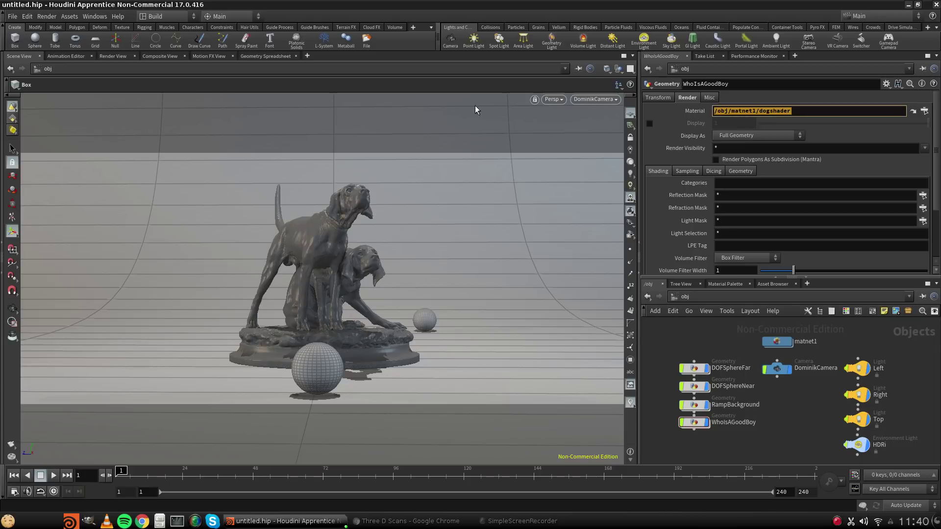
key(BackSpace)
key(Return)
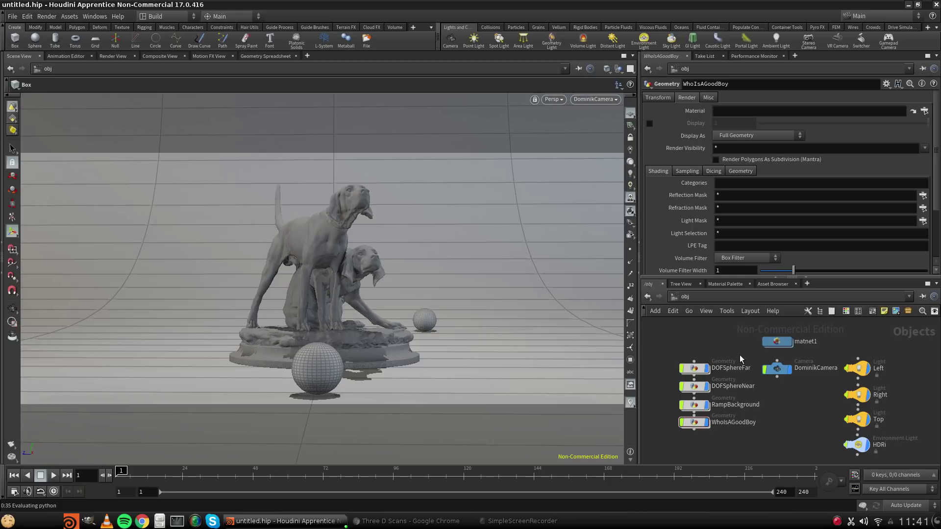
Go inside WhoIsAGoodBoy and set the material of the material1 node to /obj/matnet1/dogshader.
double_click(694, 423)
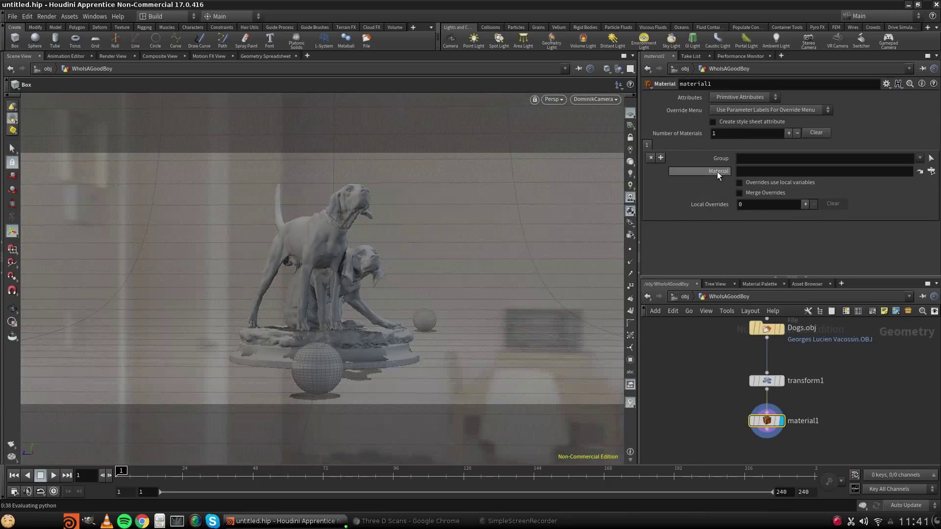
click(931, 171)
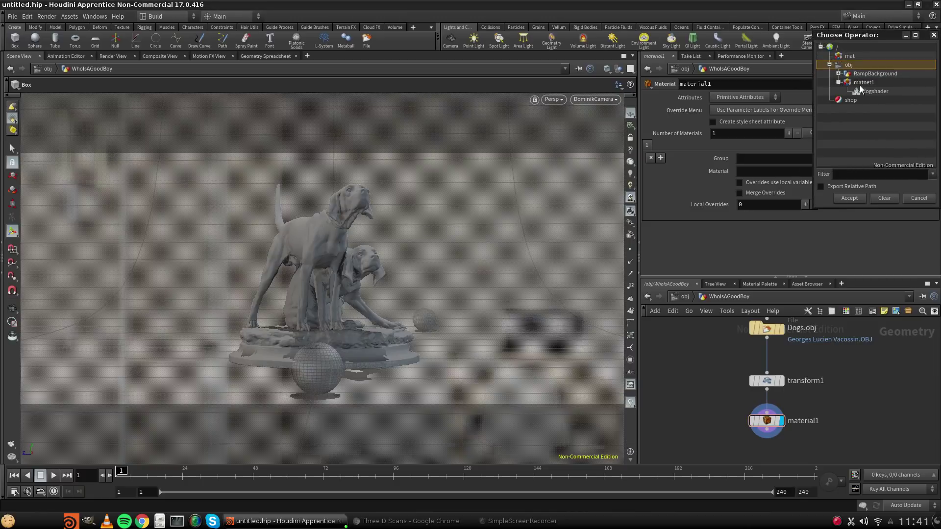
double_click(872, 91)
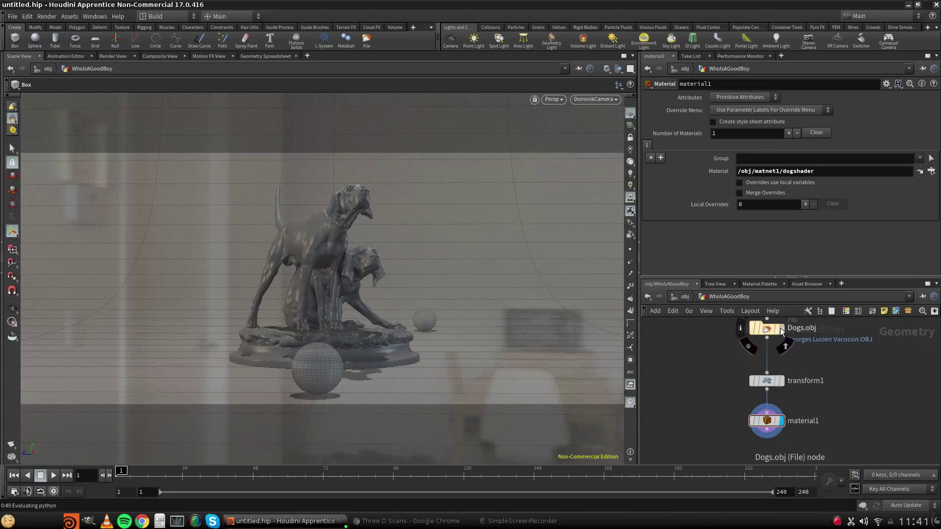
Compare the object-level material setting of WhoIsAGoodBoy with the assignment on its internal material1 node.
mouse_move(771, 430)
click(685, 296)
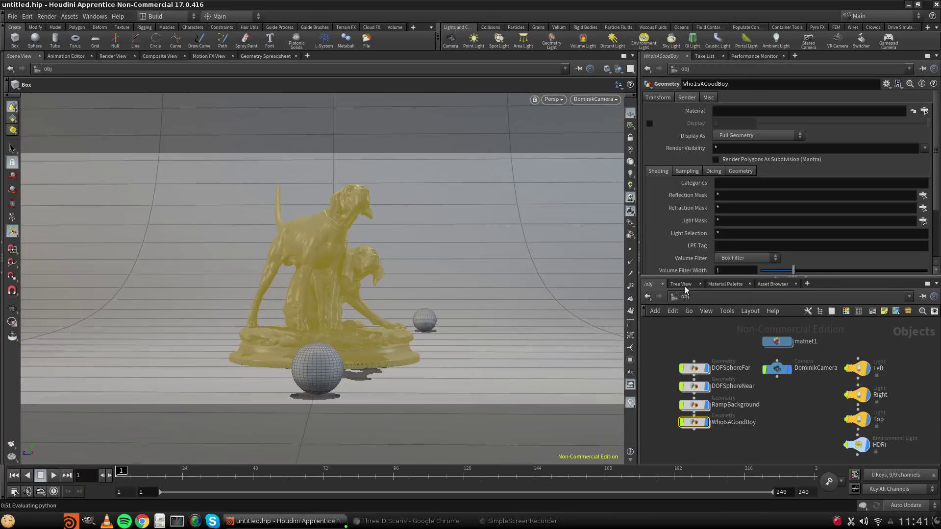
click(736, 112)
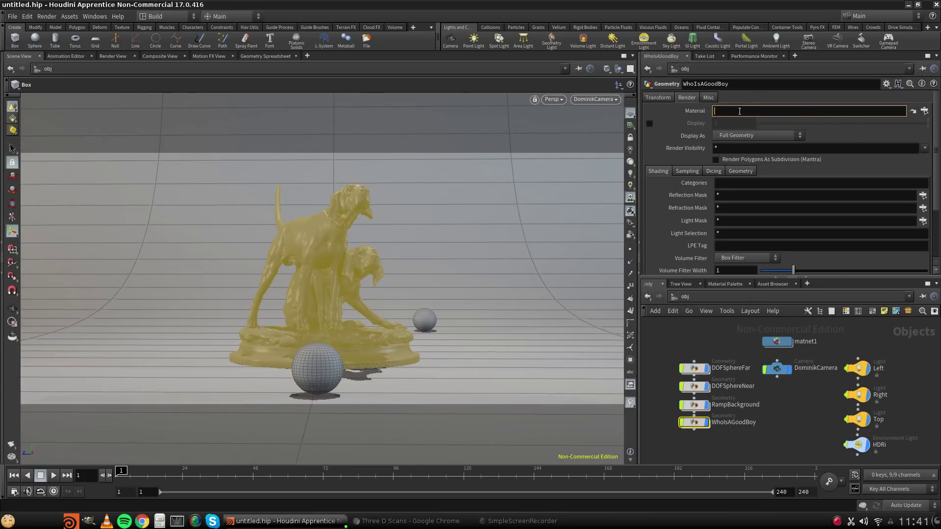
double_click(693, 426)
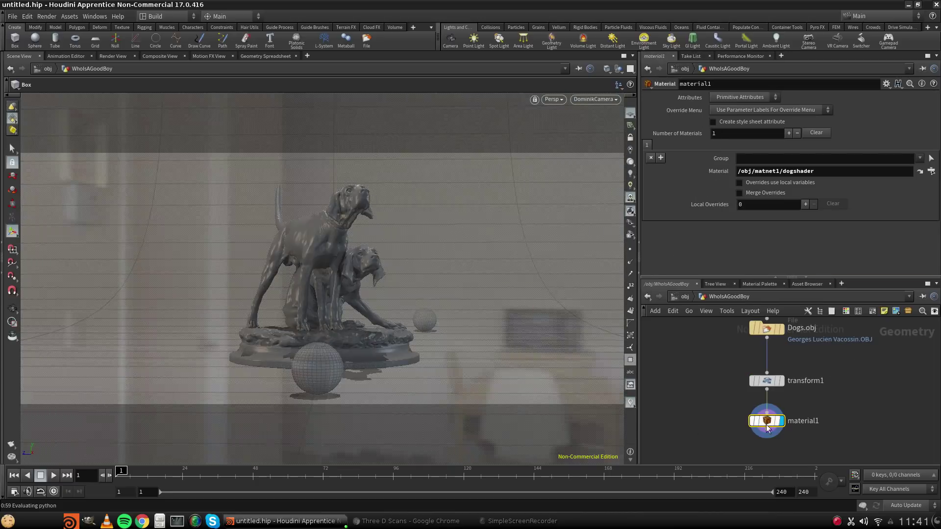
mouse_move(761, 422)
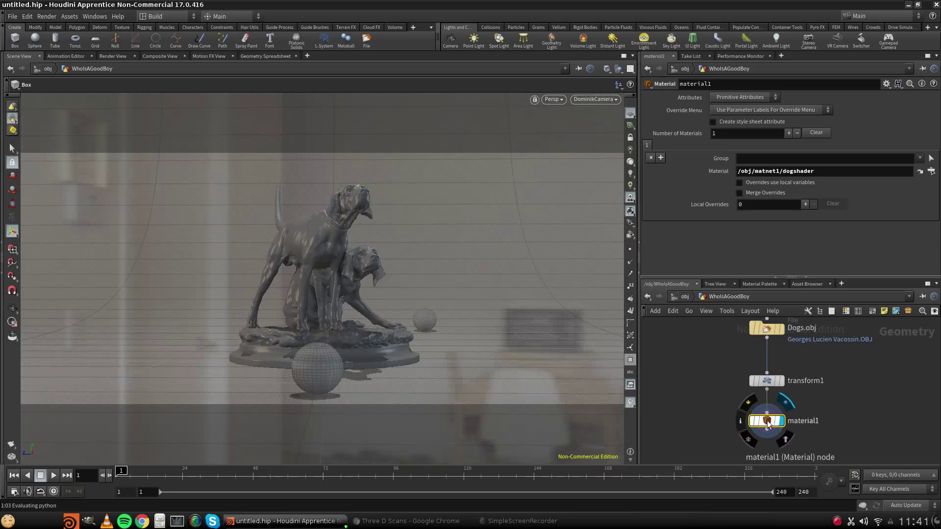
Return to the object level, open matnet1 to show the dogshader parameters, and switch to the render view.
click(684, 297)
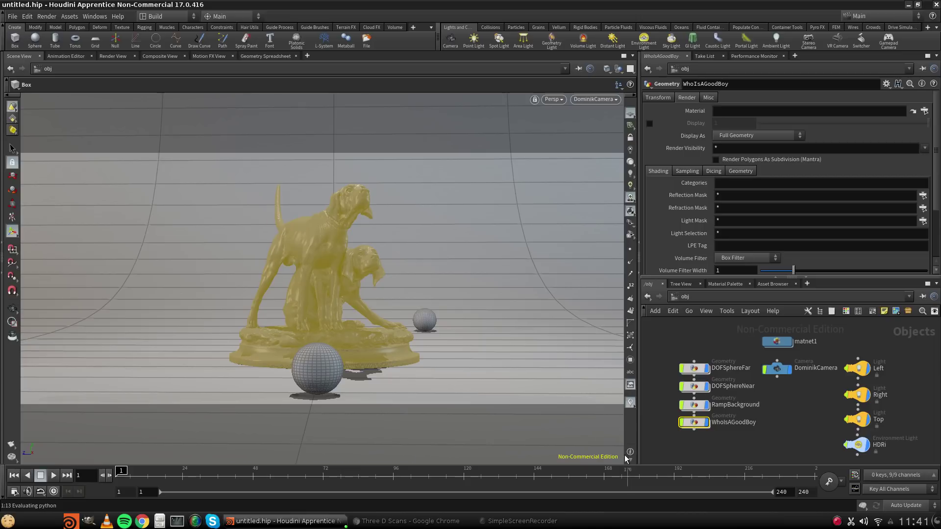
double_click(777, 343)
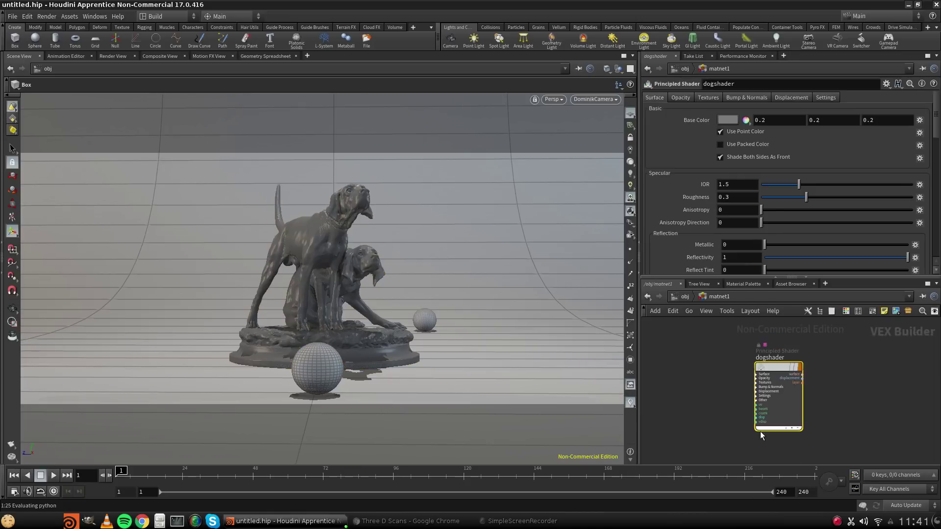
click(106, 57)
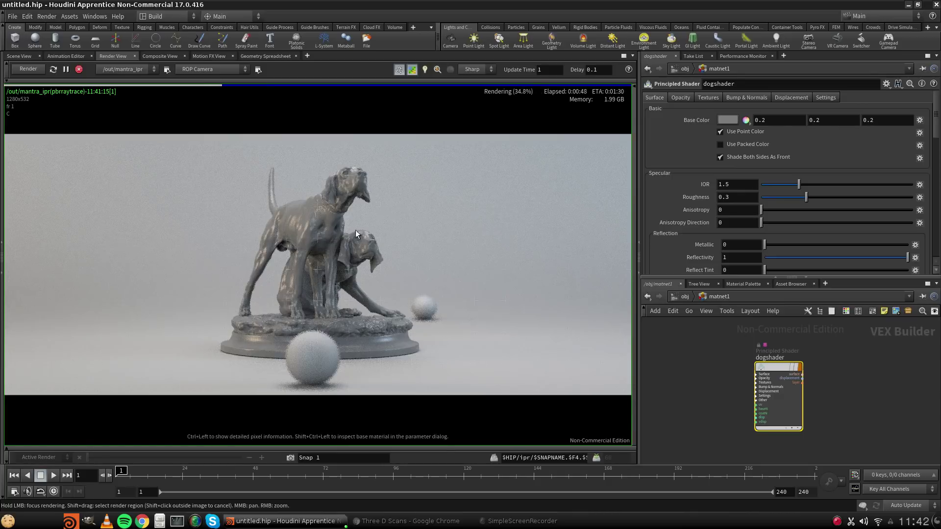
Set the dogshader's specular IOR to 1.56 and its roughness to 0.2.
click(741, 183)
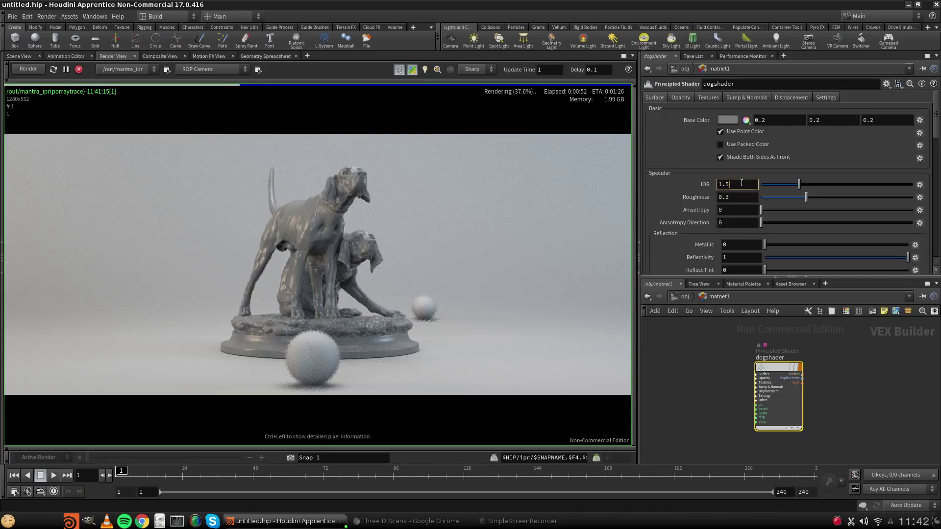
text(6)
key(Return)
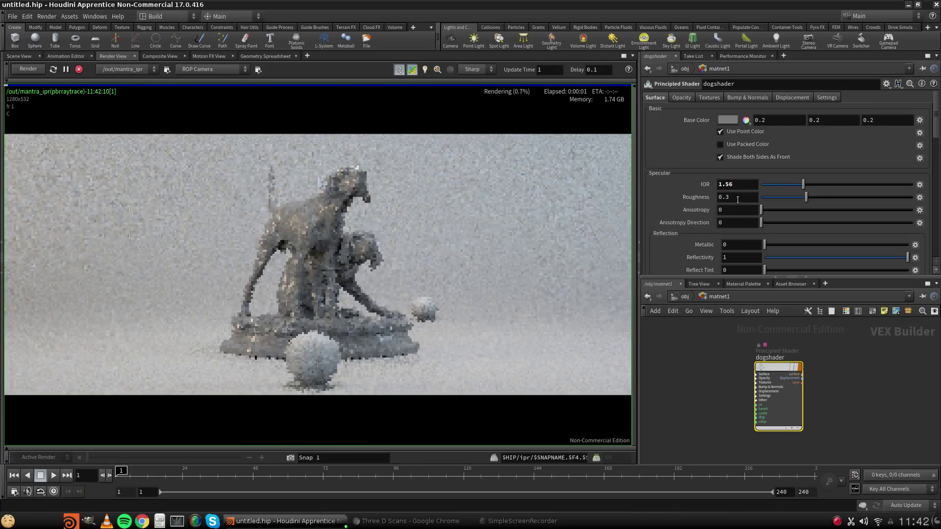
click(737, 198)
key(BackSpace)
text(2)
key(Return)
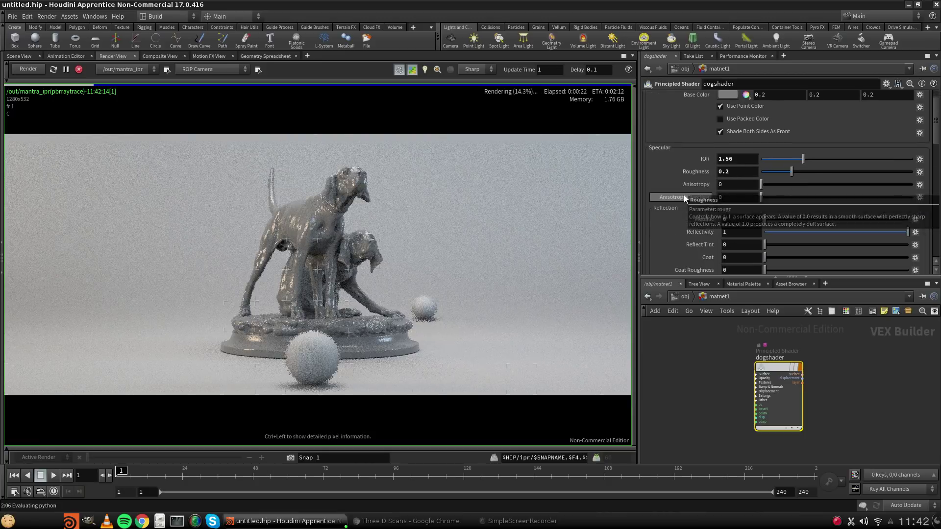
Set the dogshader's metallic value to 1 and its base color to light grey with 0.6667 in each channel.
scroll(686, 195, down, 1)
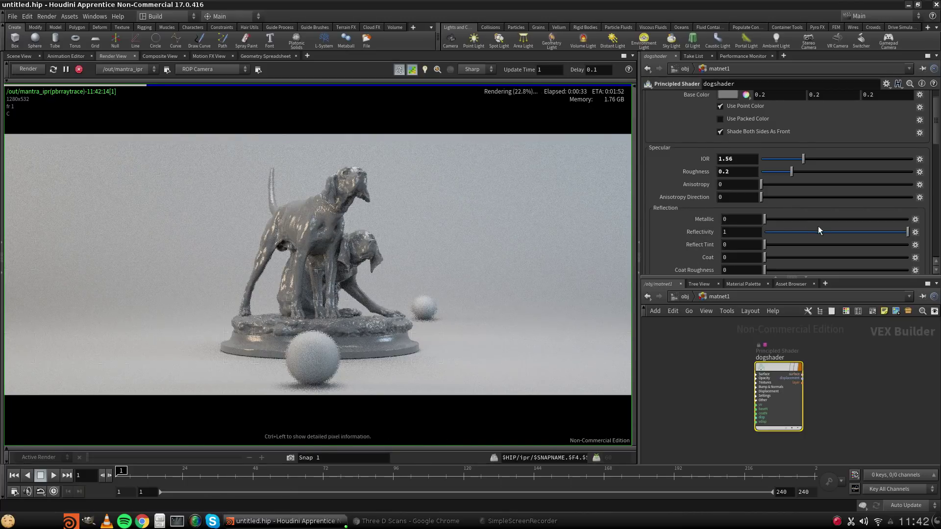
drag(764, 219, 909, 220)
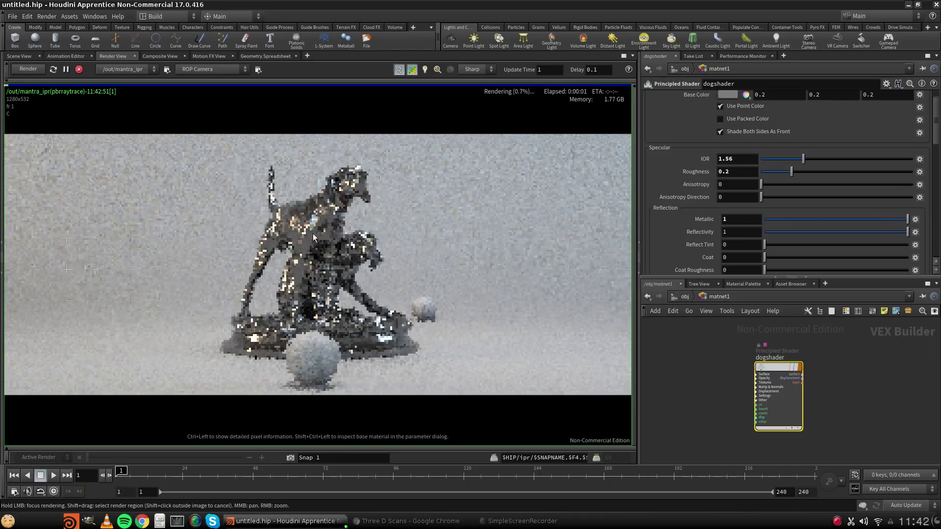
click(728, 95)
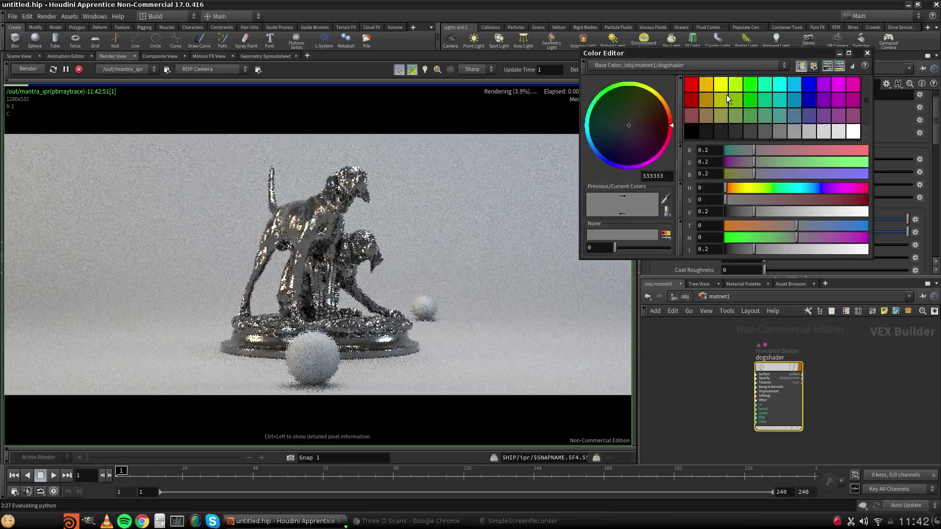
drag(701, 55, 678, 134)
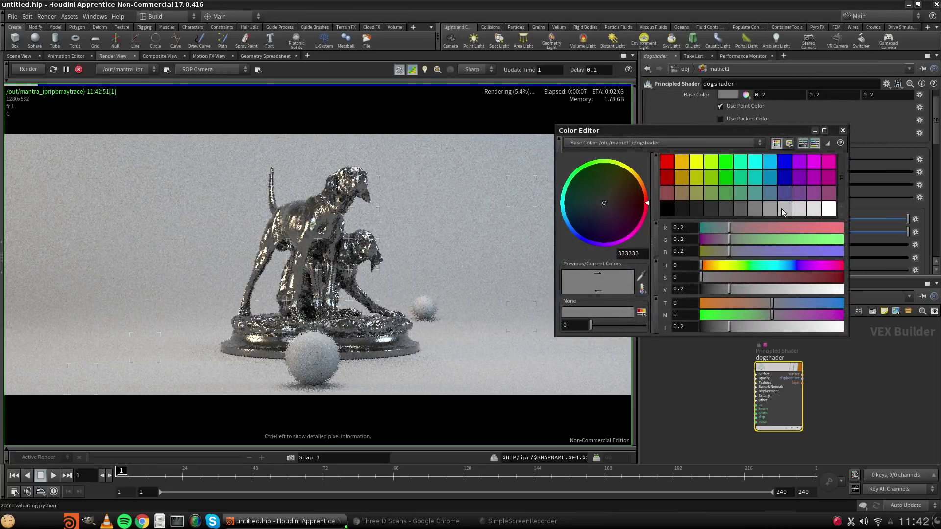
click(799, 207)
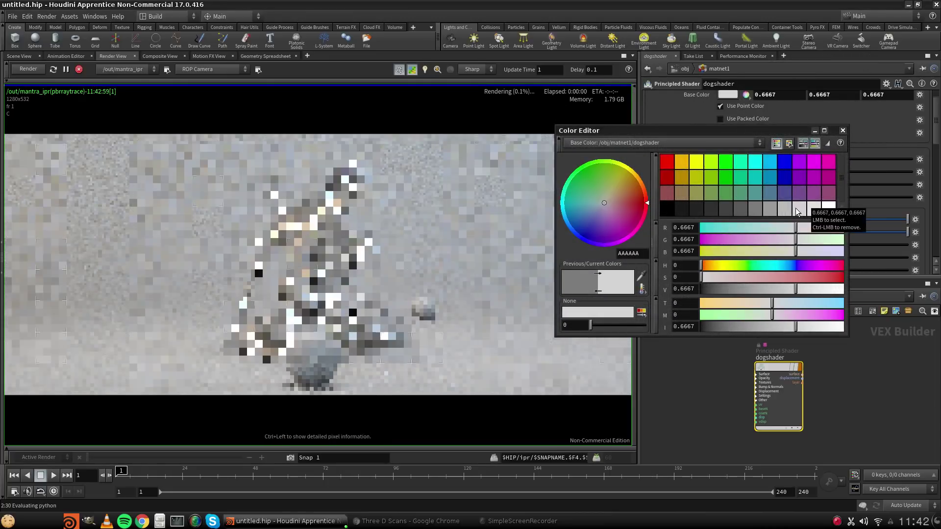
click(843, 130)
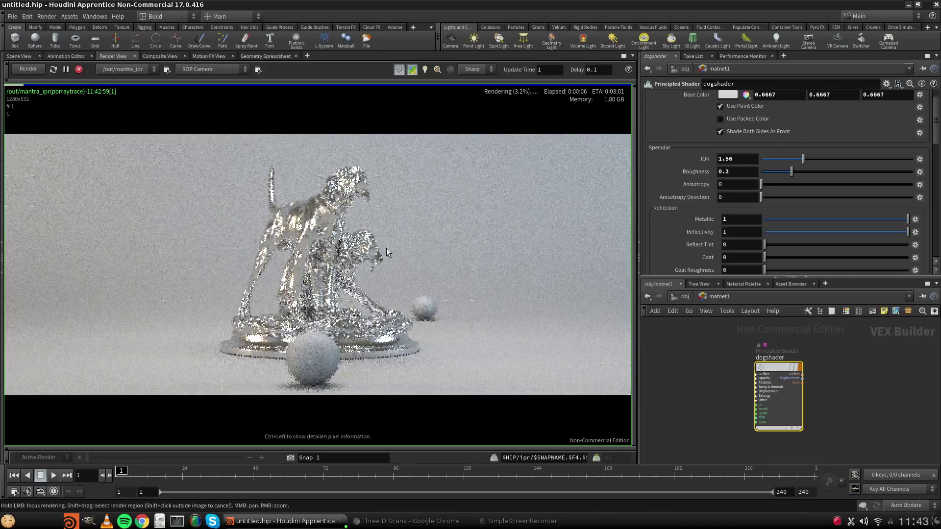
Turn off preview rendering in the render view.
click(413, 69)
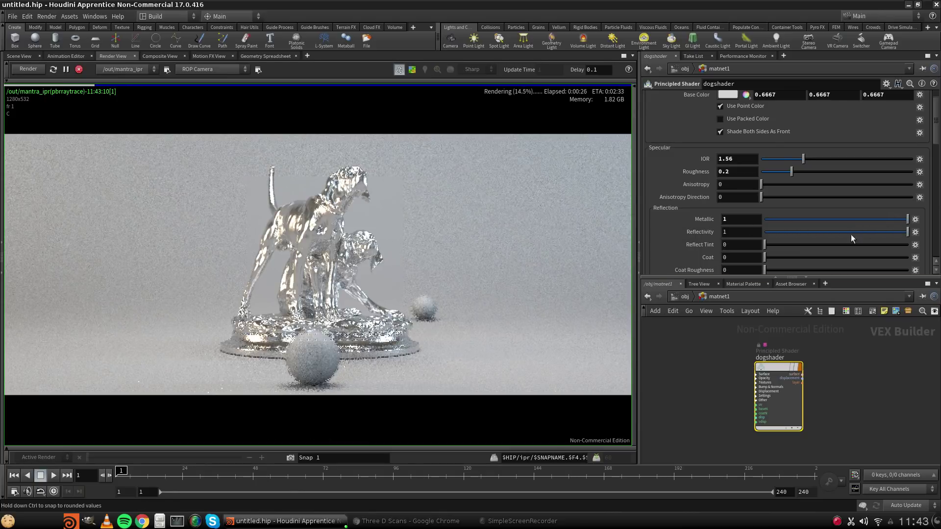
scroll(838, 238, down, 1)
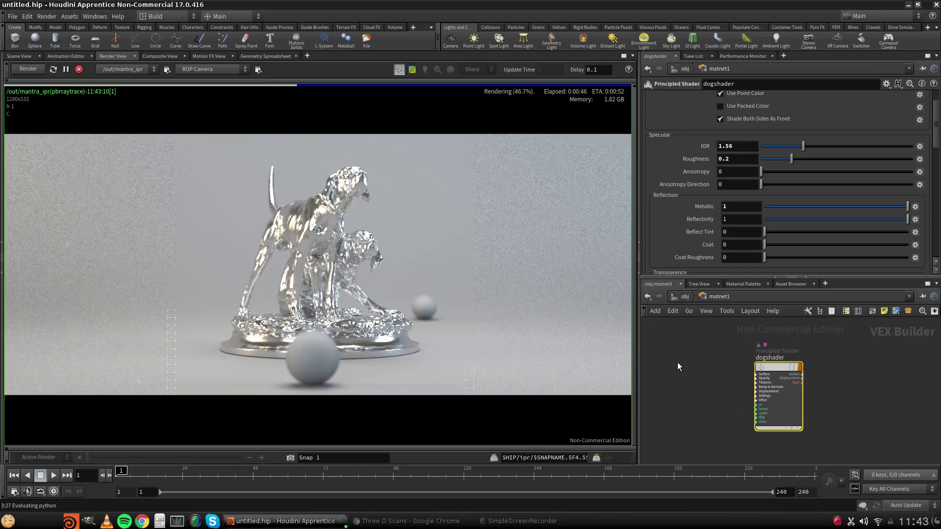
key(Tab)
mouse_move(725, 363)
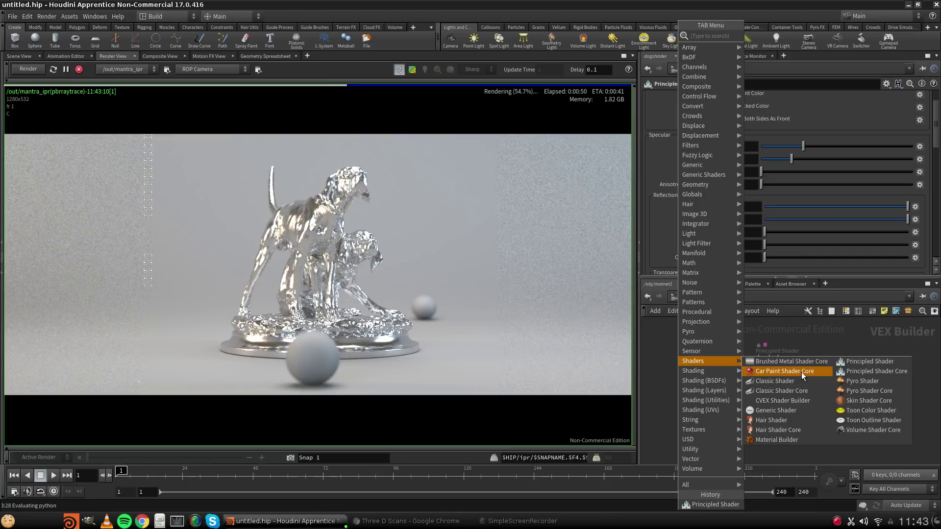
click(851, 335)
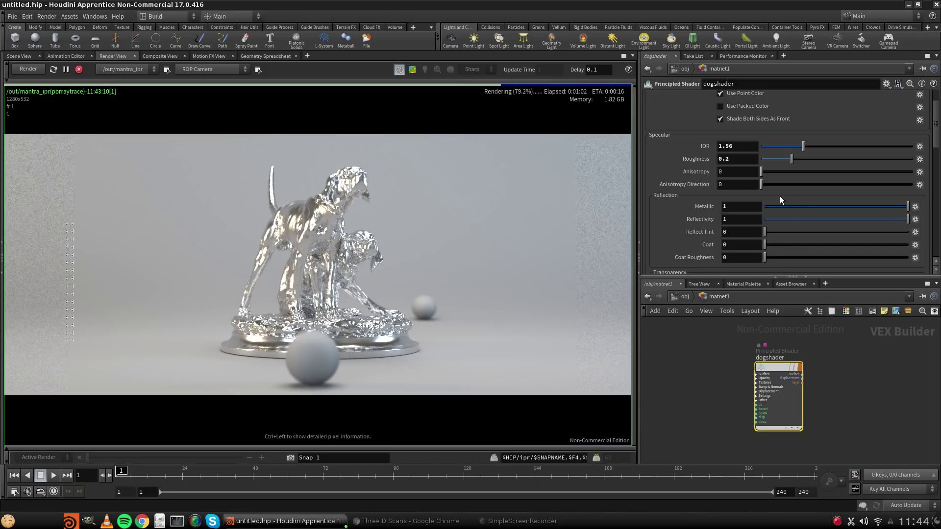
Adjust the dogshader's reflection settings to metallic 0, coat 1 and reflect tint 1.
drag(806, 207, 690, 209)
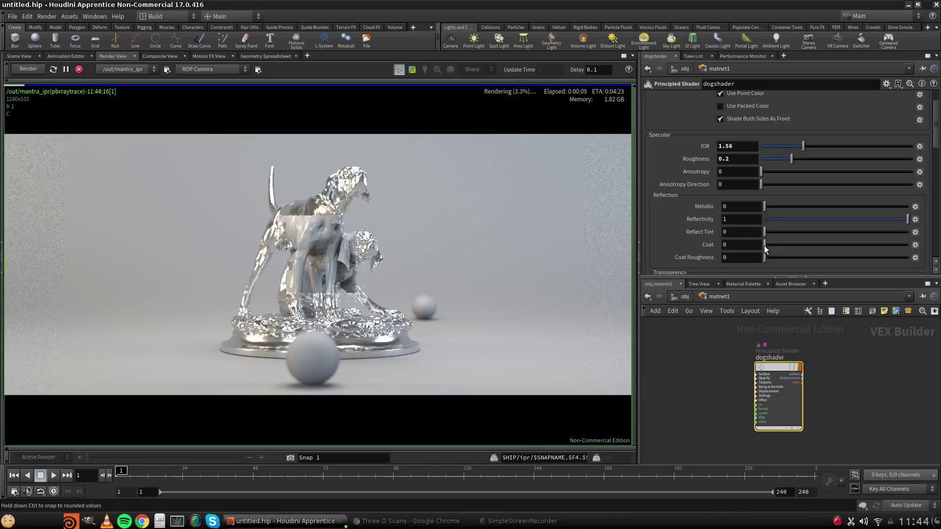
drag(763, 245, 925, 245)
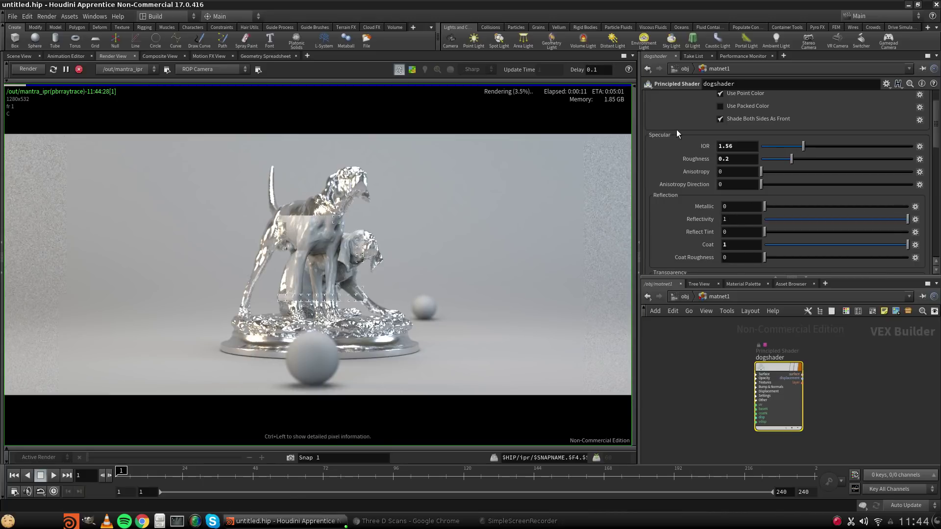
drag(767, 231, 919, 231)
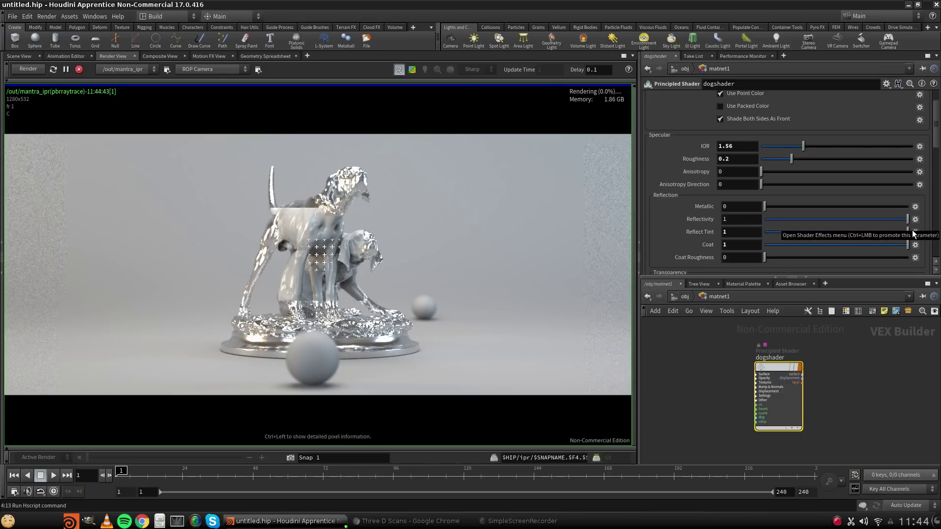
Turn preview rendering back on and compare the dogshader with coat at 0 and at 1, leaving it at 1.
click(411, 71)
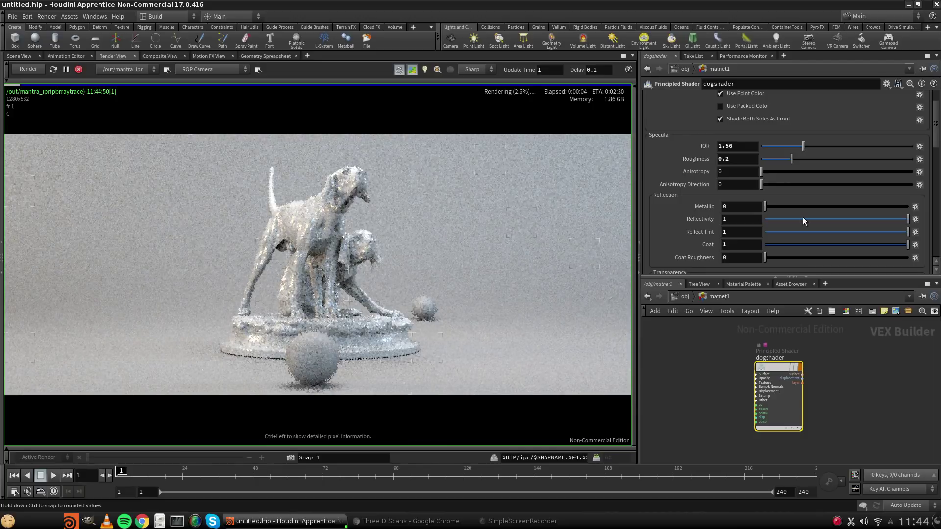
drag(783, 250, 765, 250)
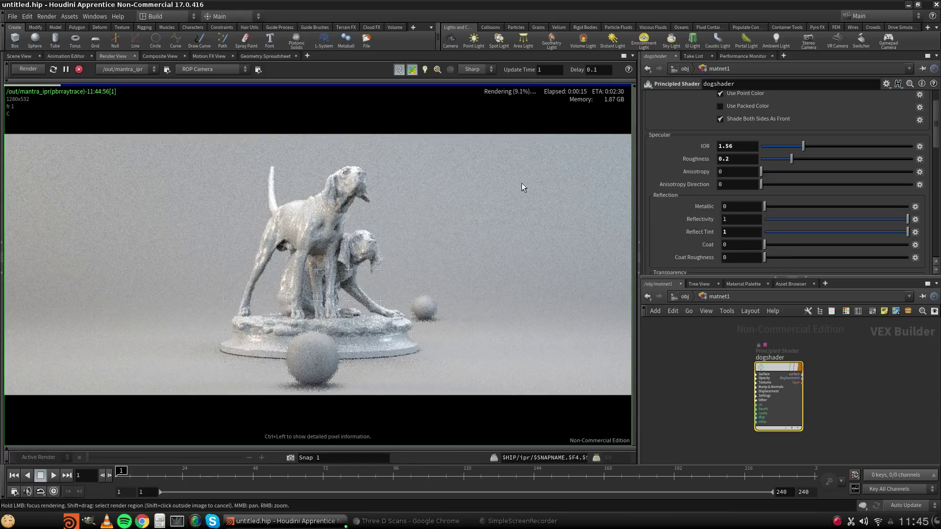
drag(763, 243, 909, 244)
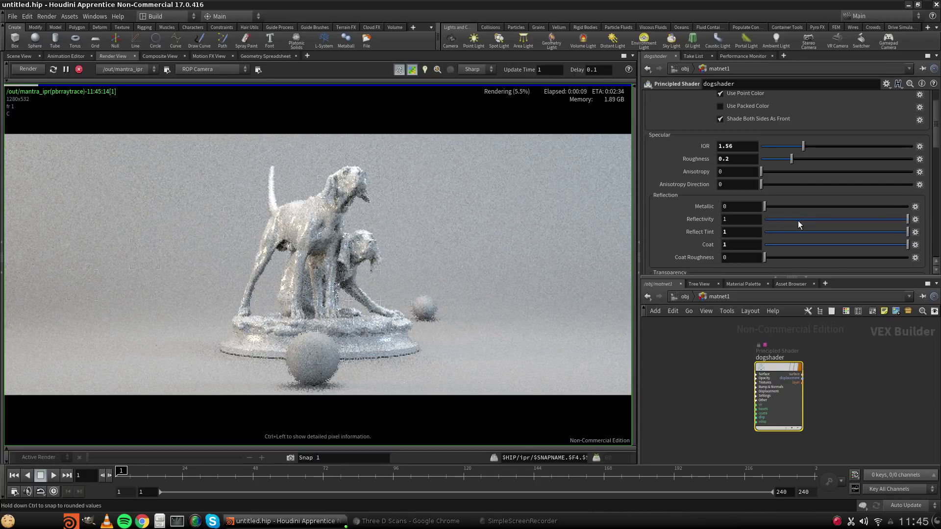
Set the dogshader's coat to 0 and its transparency to 1.
drag(787, 245, 755, 245)
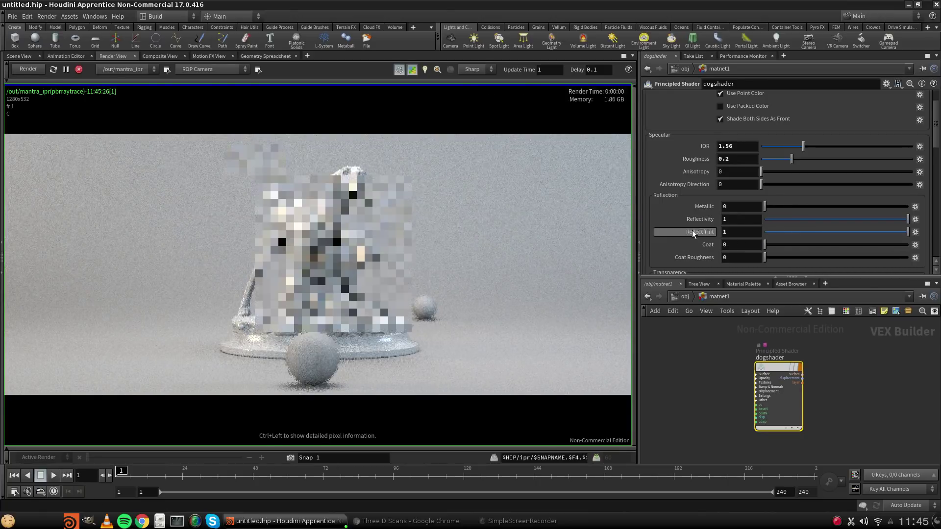
scroll(686, 226, down, 3)
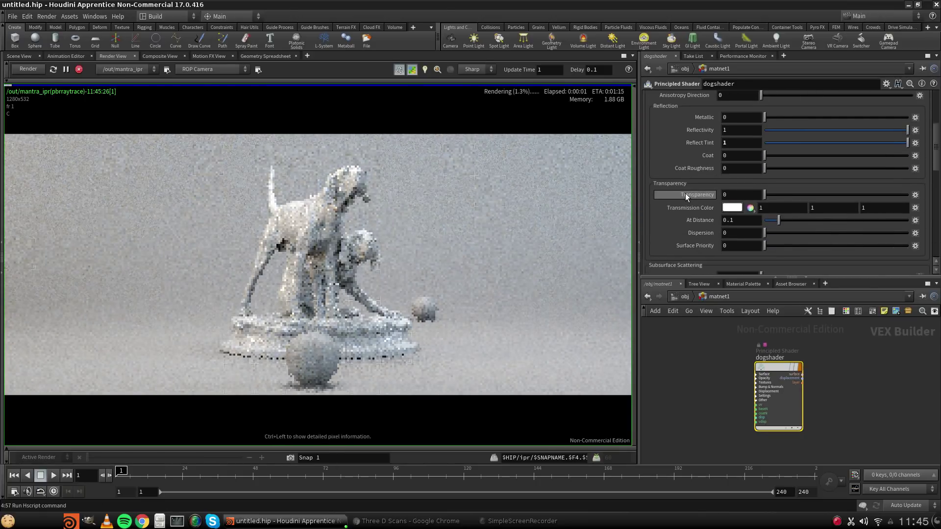
scroll(678, 162, up, 2)
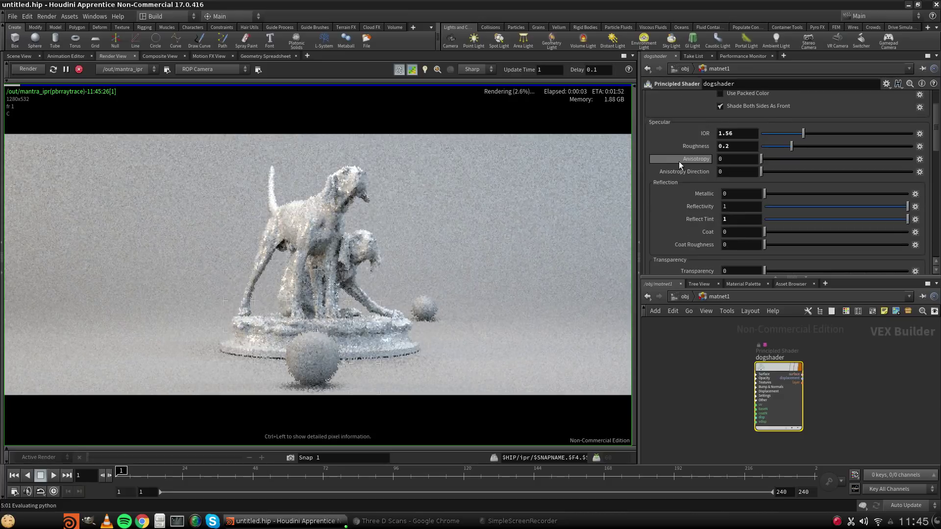
scroll(681, 161, down, 3)
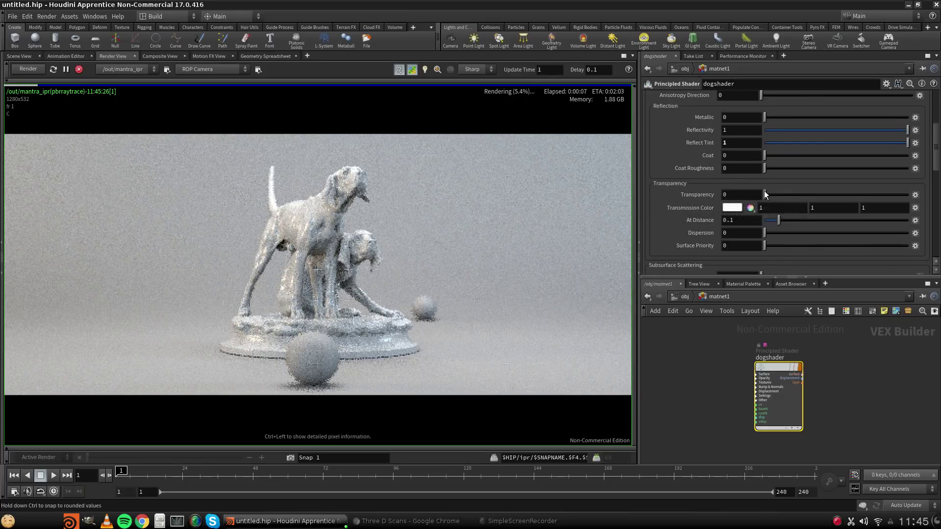
drag(766, 196, 909, 197)
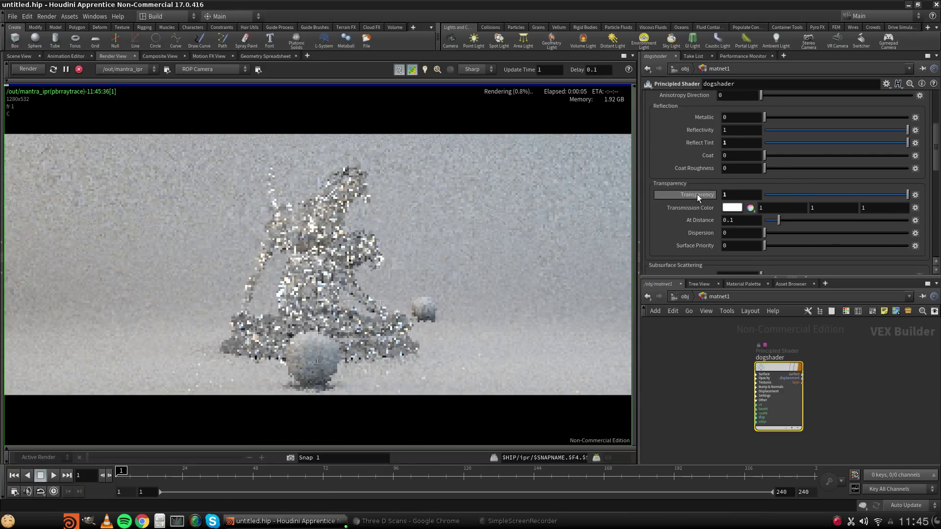
Set the dogshader's specular roughness to 0.01 and turn off preview rendering in the render view.
scroll(697, 194, up, 3)
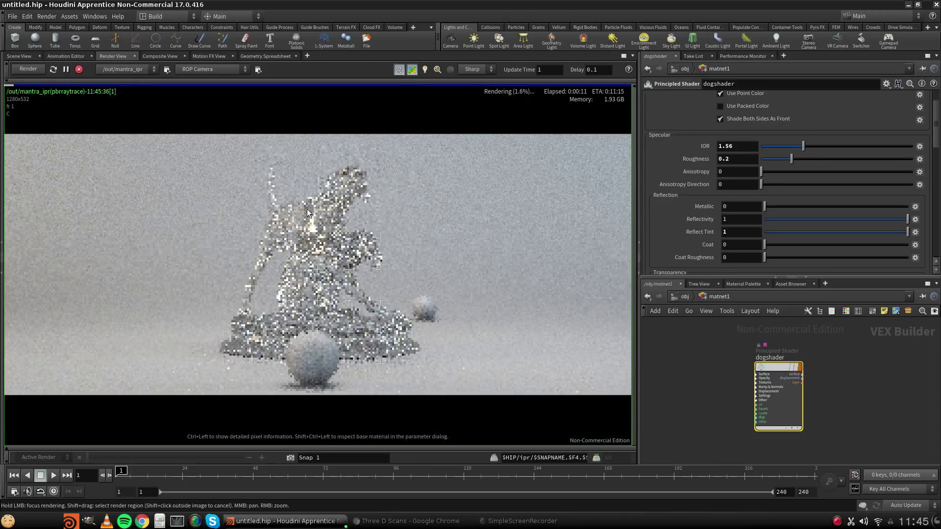
click(742, 159)
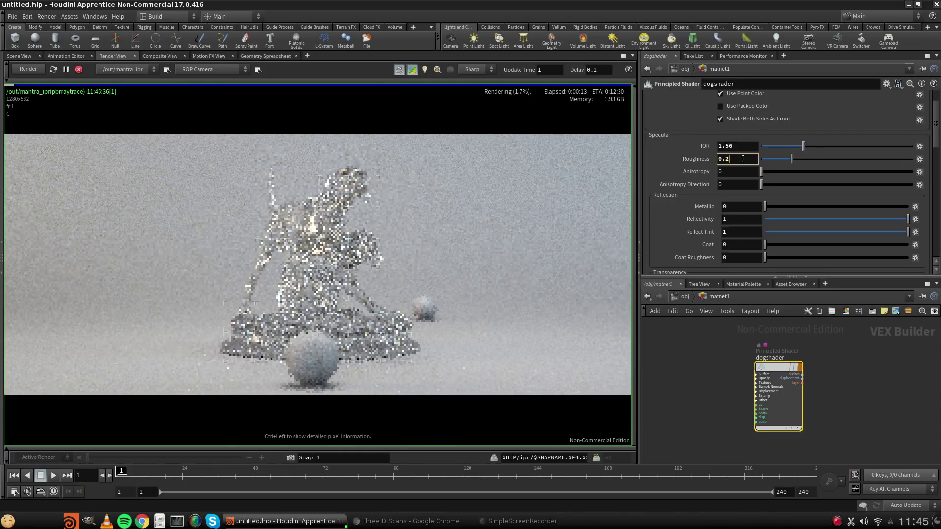
key(BackSpace)
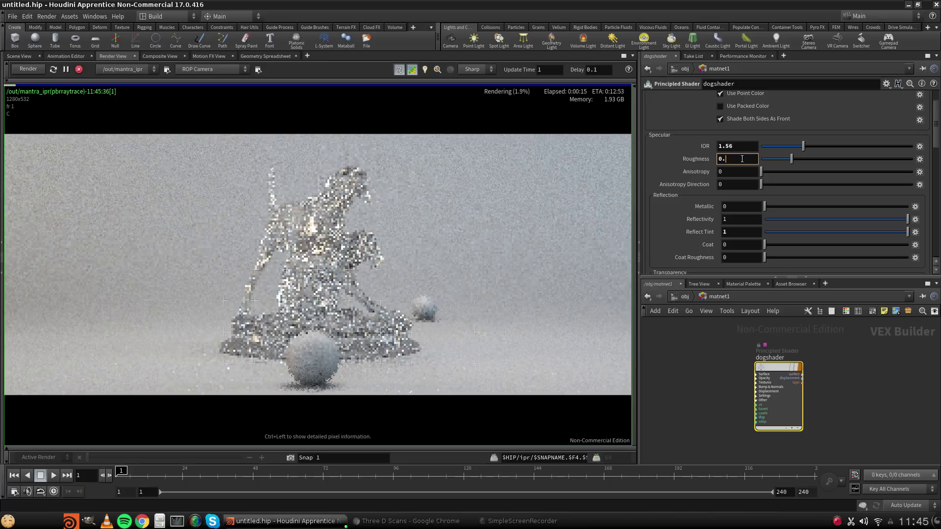
text(01)
key(Return)
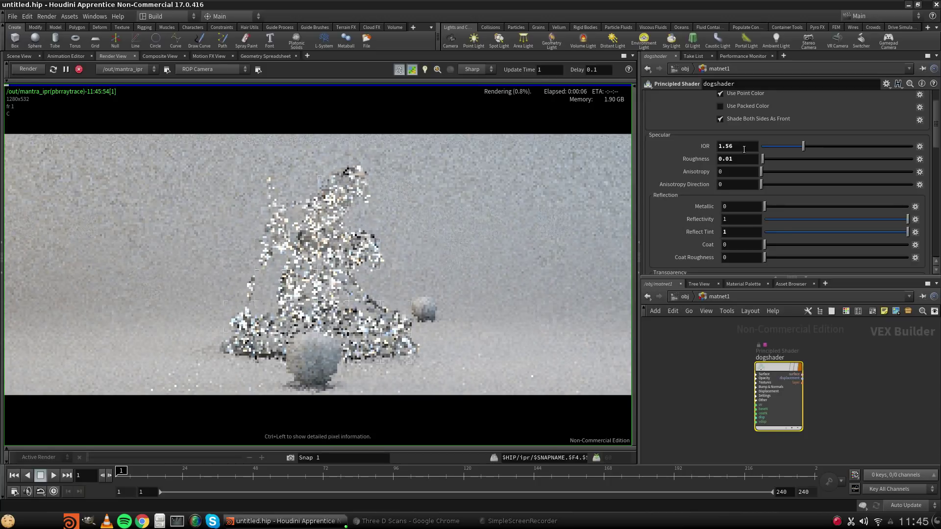
click(413, 70)
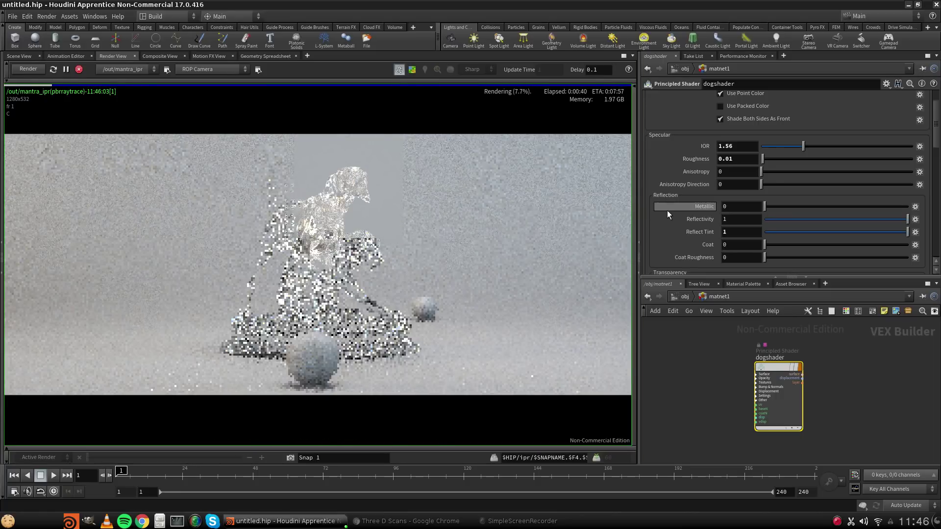
Set the dogshader's transmission color to dark red (0.5, 0, 0) and turn preview rendering back on.
scroll(670, 213, down, 5)
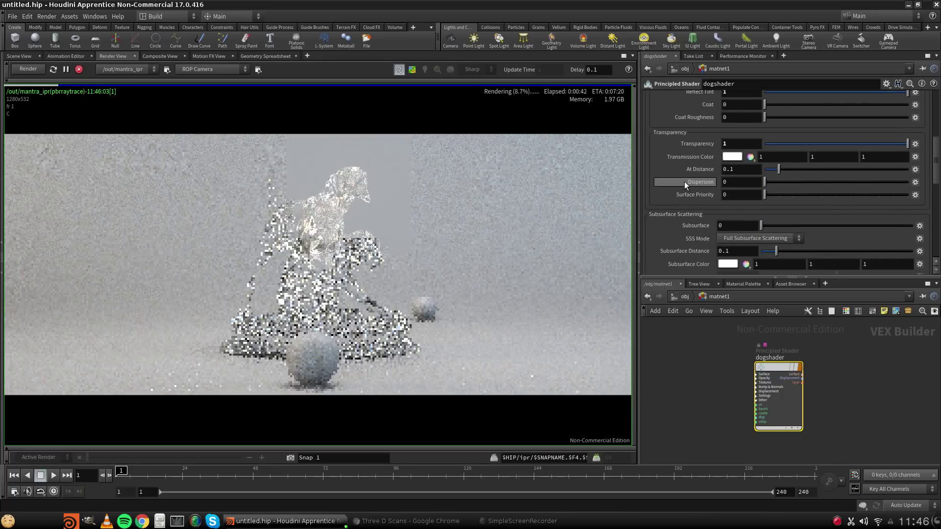
scroll(685, 183, up, 4)
scroll(701, 178, down, 3)
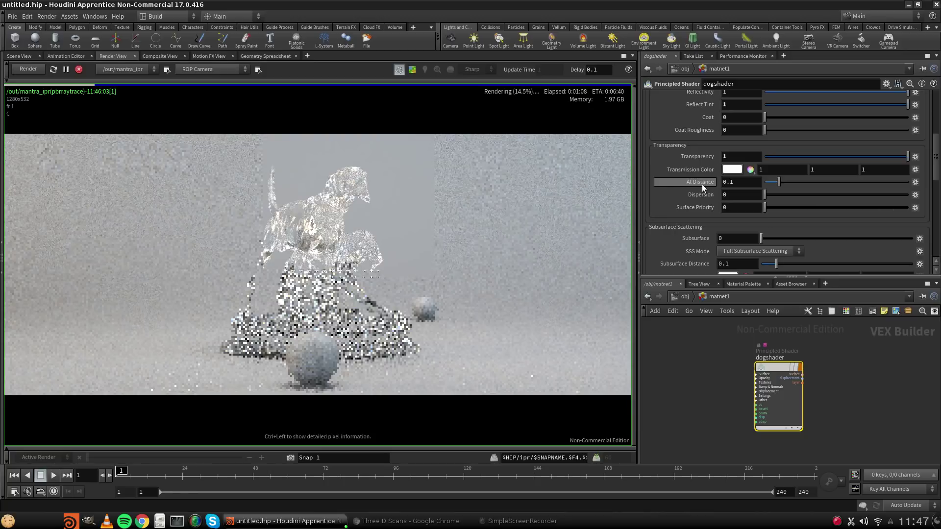
mouse_move(702, 184)
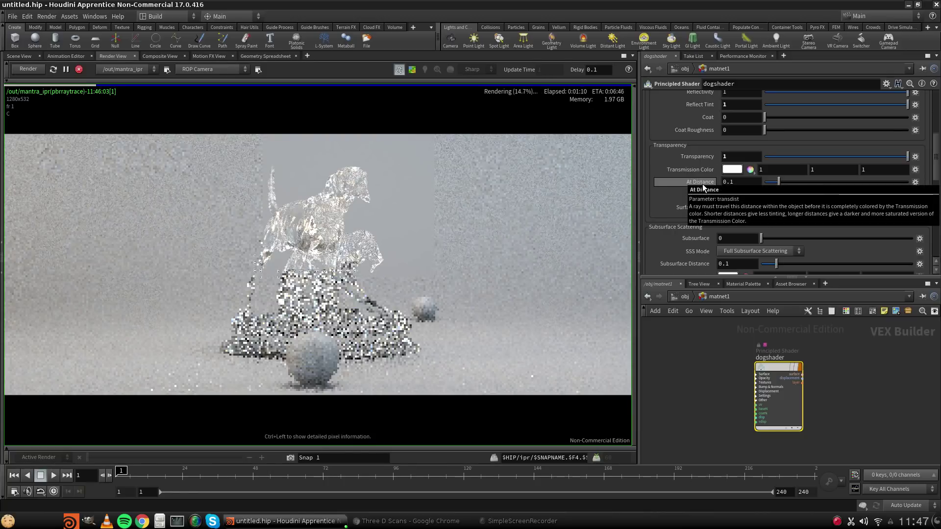
click(733, 170)
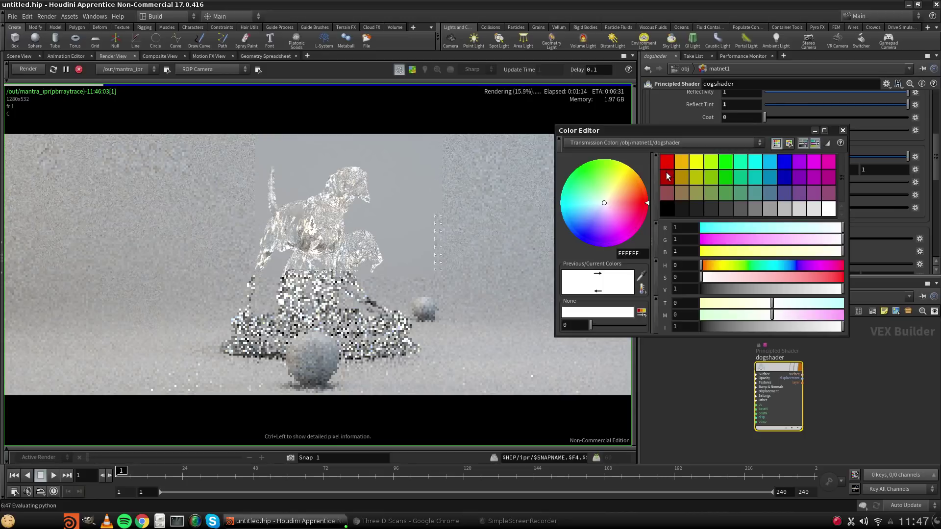
click(666, 172)
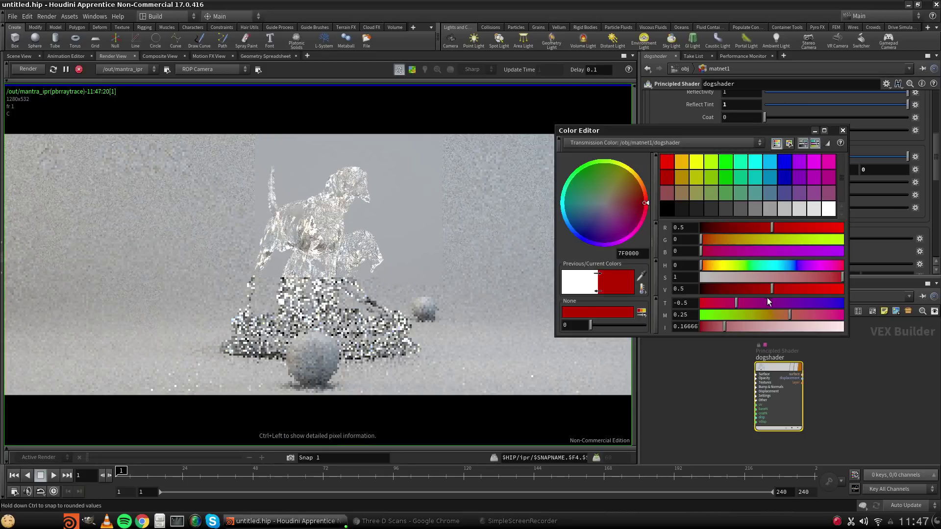
click(842, 130)
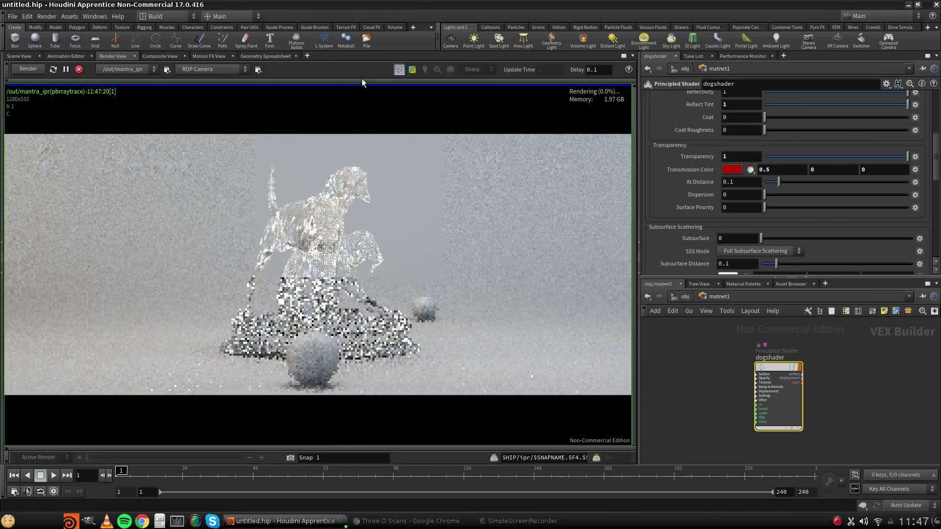
click(411, 72)
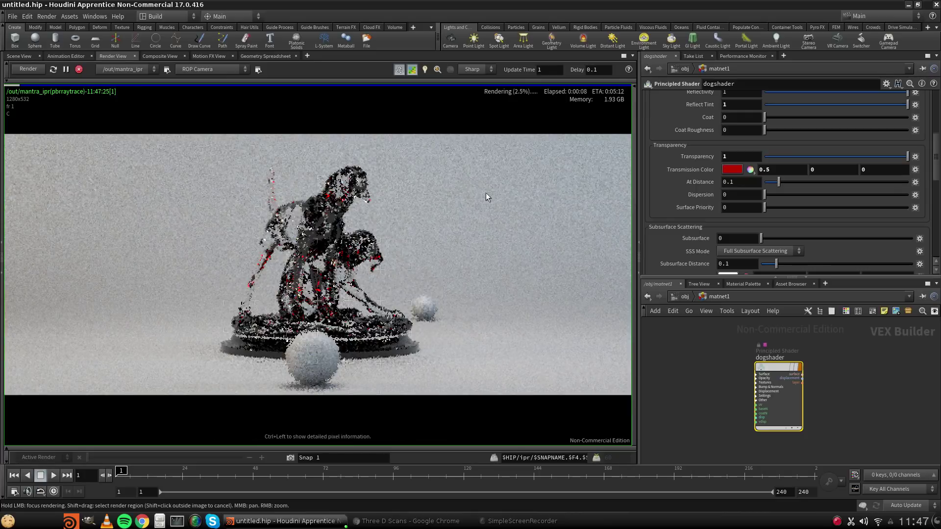
Change the dogshader's base color to dark red with channel values 0.5, 0, 0.
scroll(692, 190, up, 5)
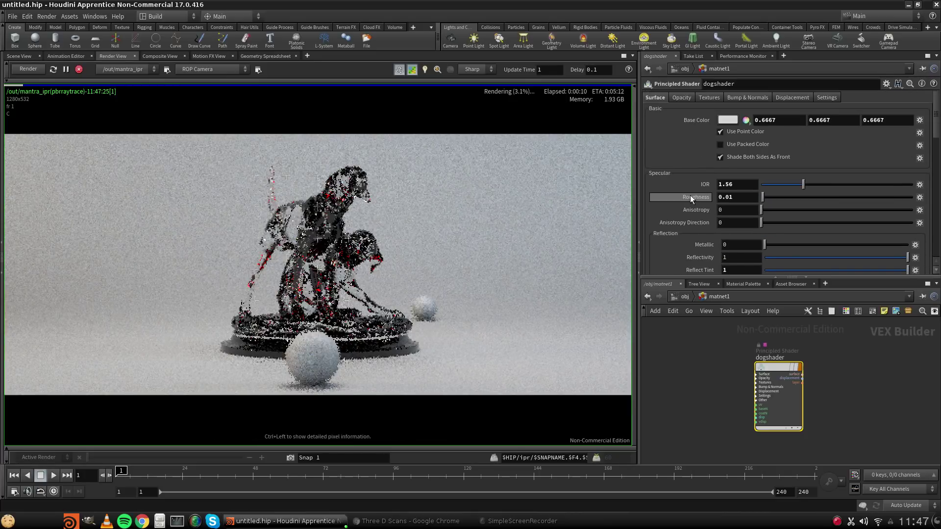
click(733, 120)
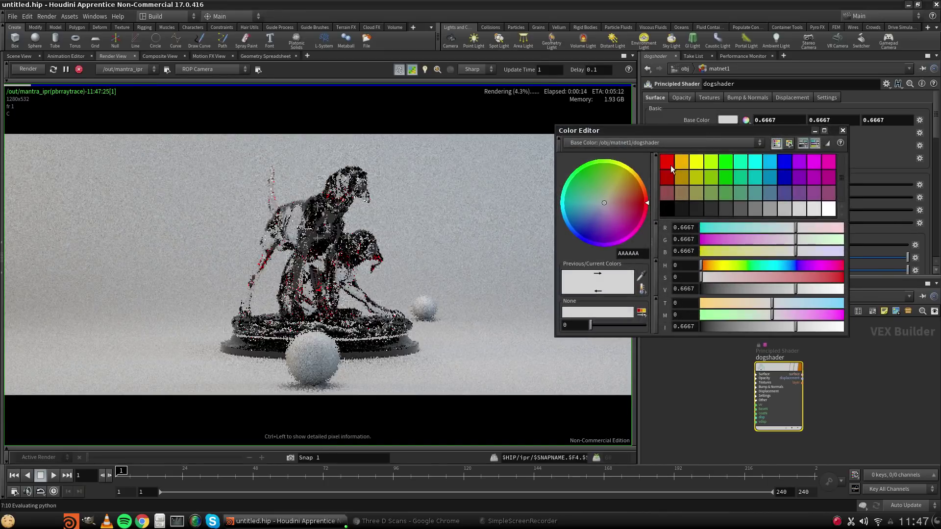
click(667, 177)
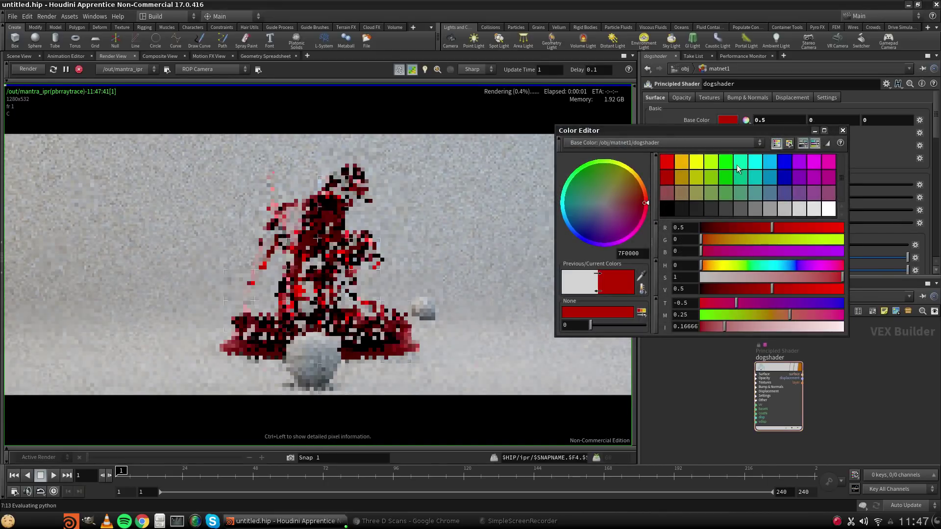
click(842, 130)
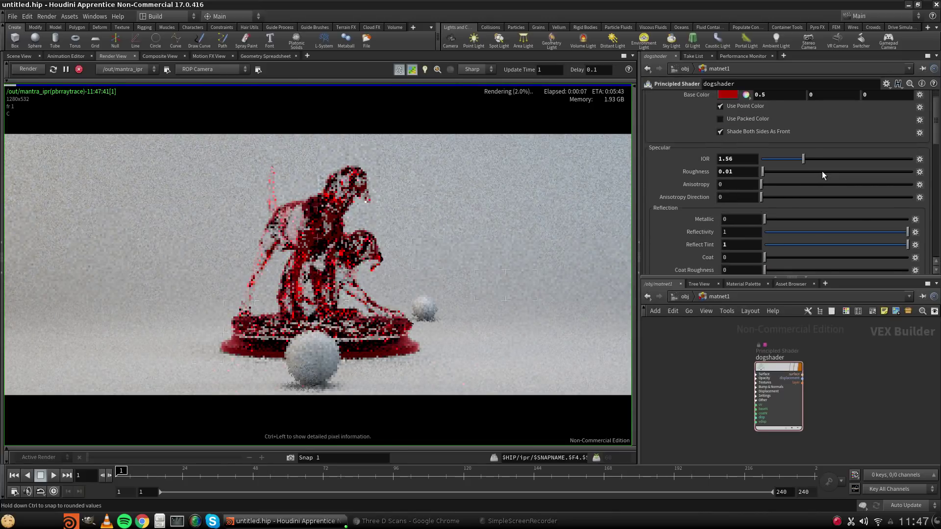
Compare the dogshader's base color at black and at dark red in the live render, leaving it at 0.5, 0, 0.
scroll(735, 147, down, 5)
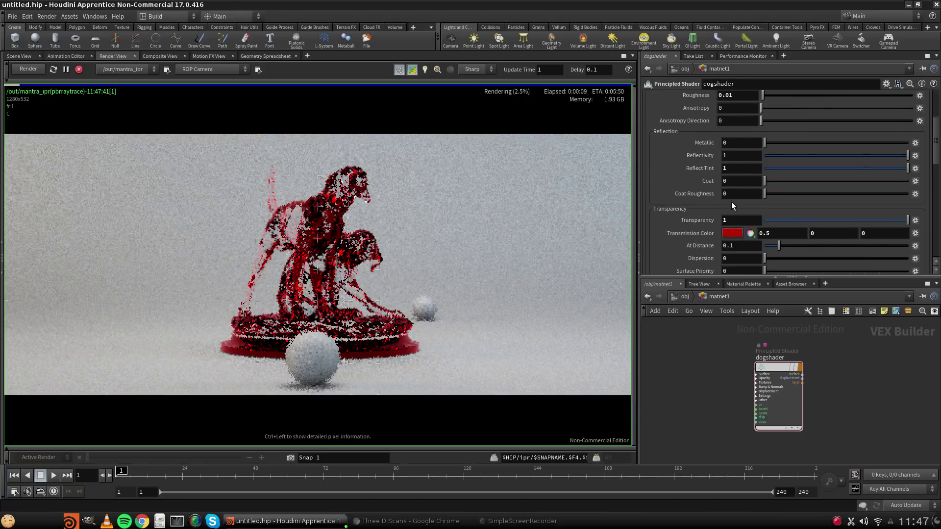
scroll(734, 195, up, 5)
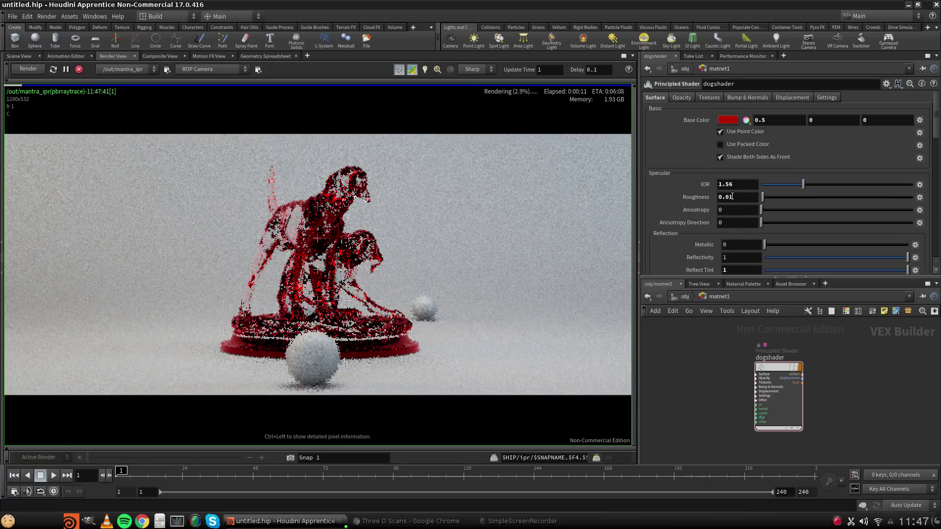
click(727, 120)
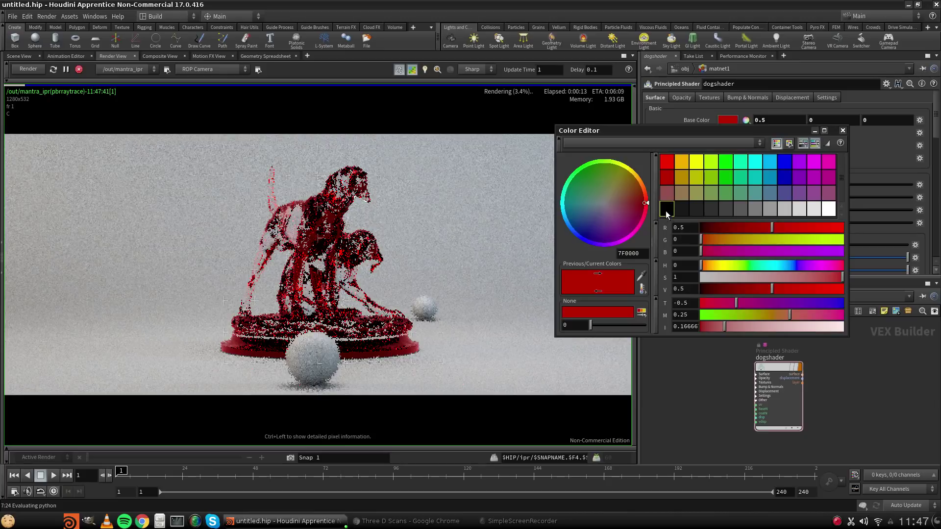
click(667, 208)
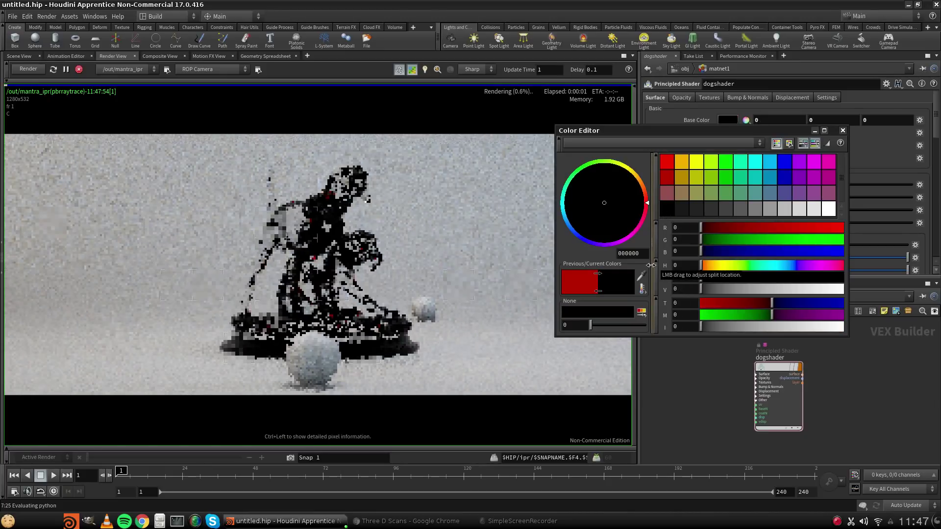
click(667, 179)
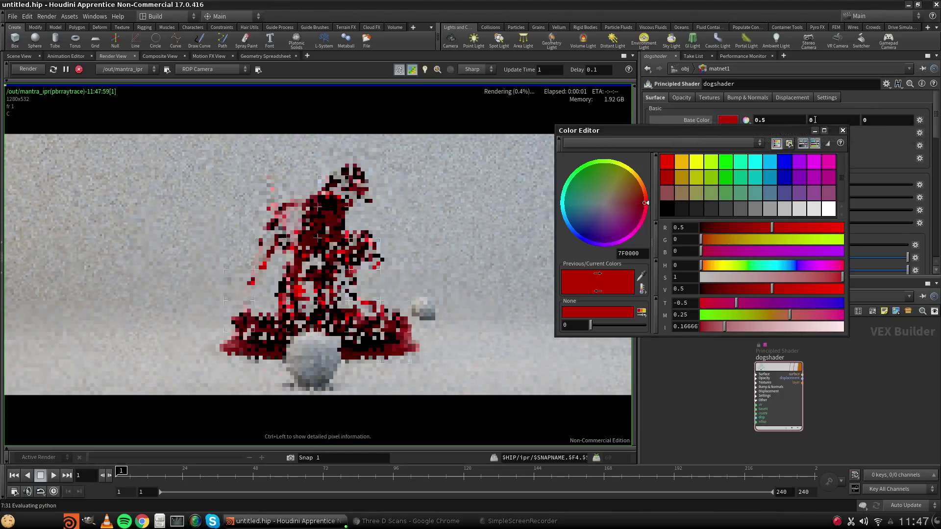
click(842, 131)
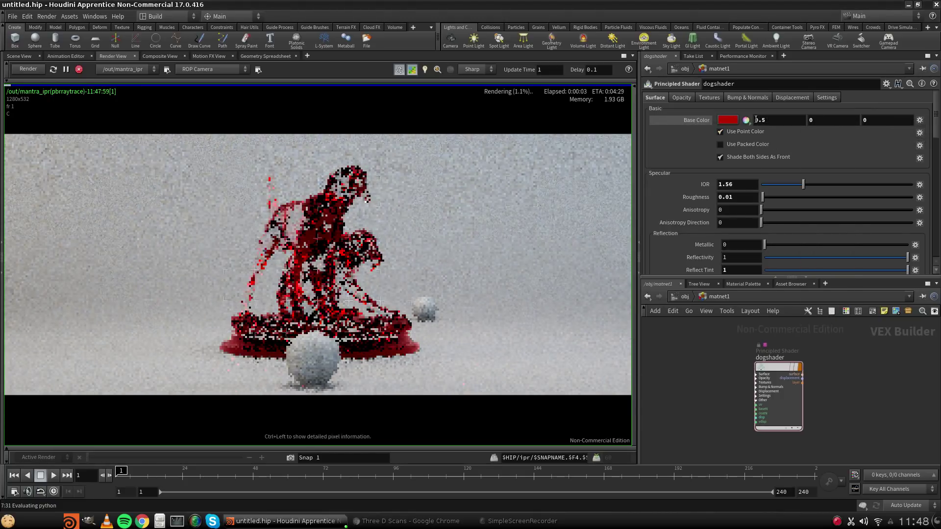
drag(777, 120, 590, 117)
text(0)
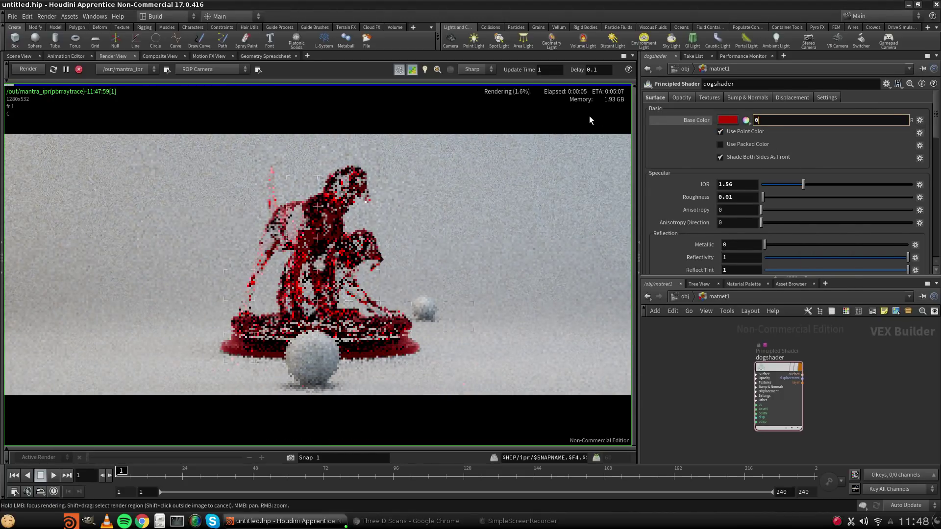
key(Return)
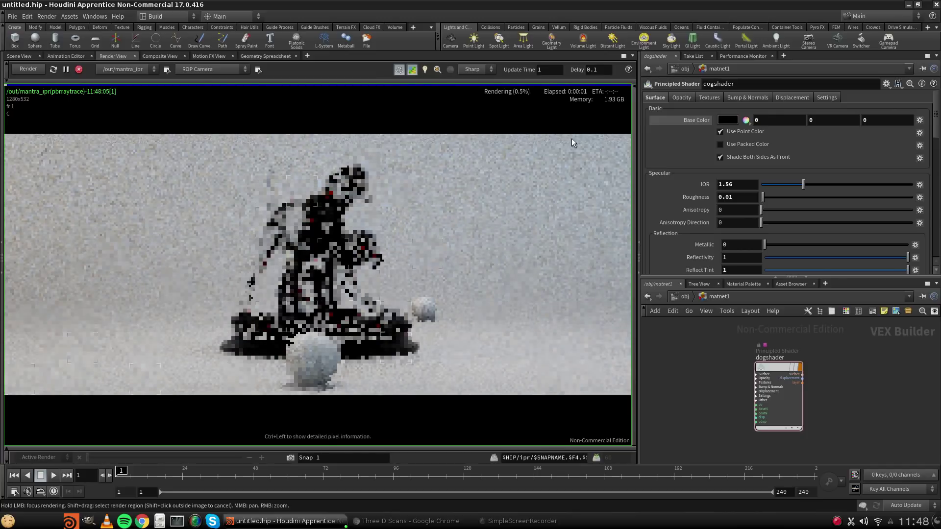
click(727, 120)
click(668, 177)
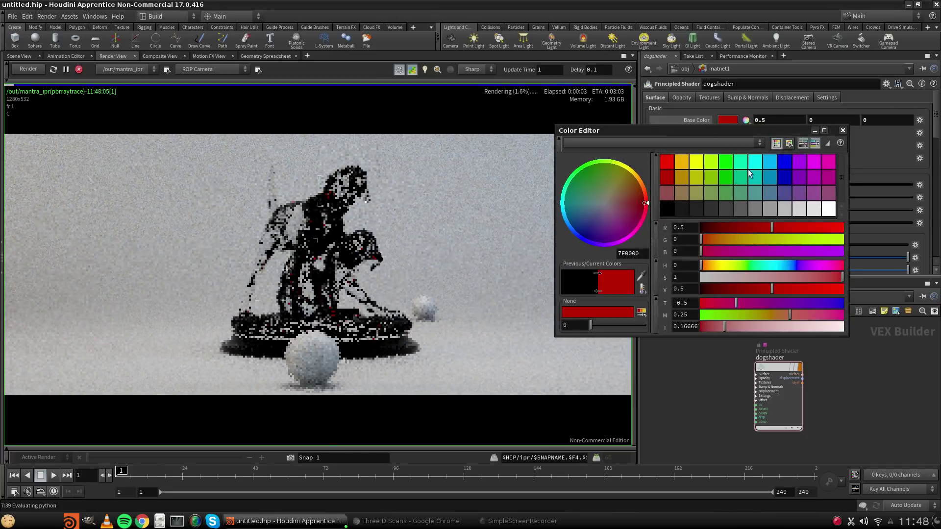
click(843, 130)
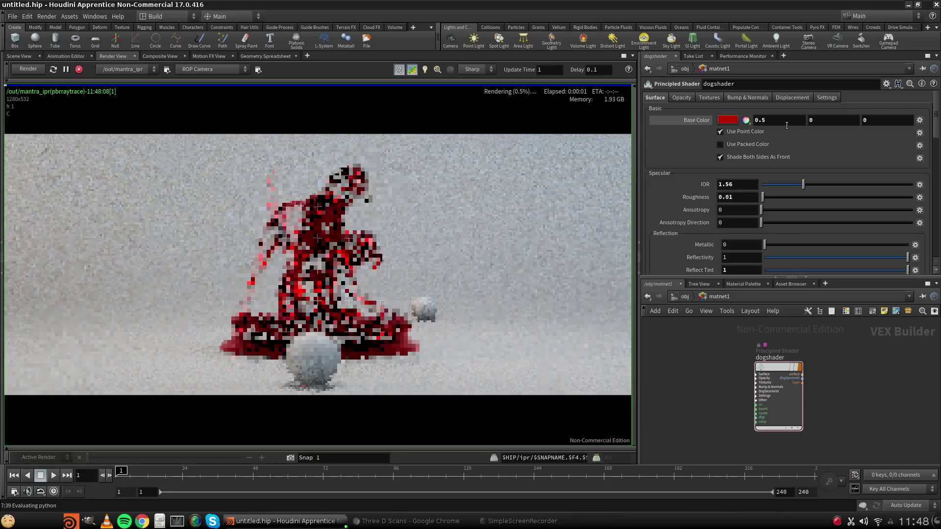
Try the dogshader without Use Point Color and without Shade Both Sides As Front, re-enabling each option after its test.
click(743, 132)
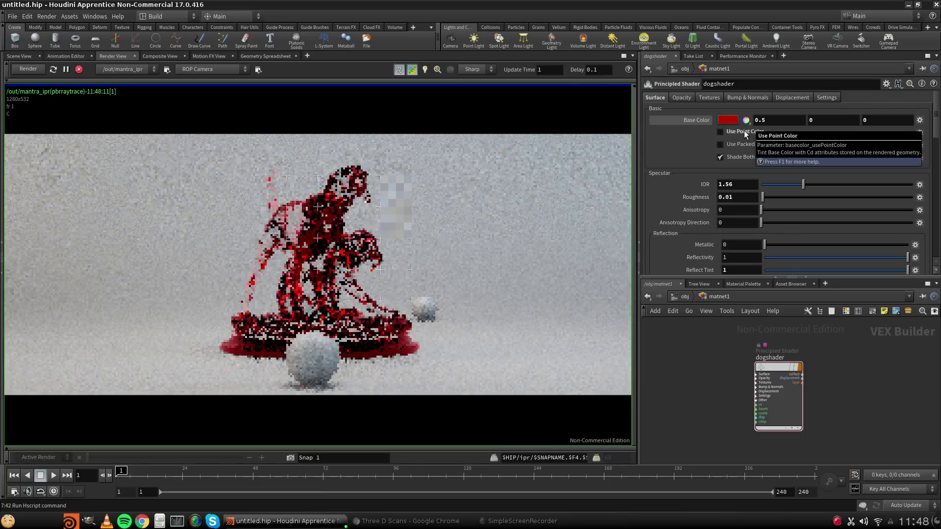
click(745, 133)
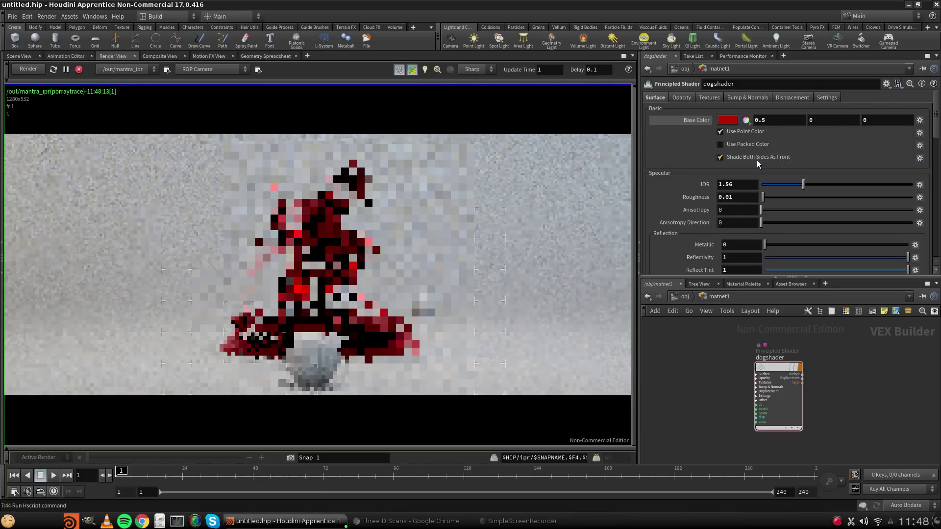
click(757, 157)
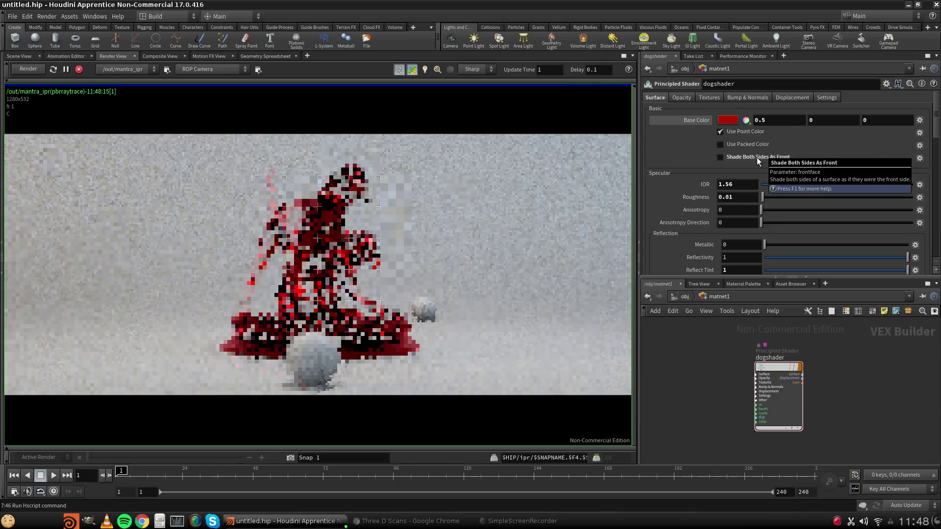
click(757, 157)
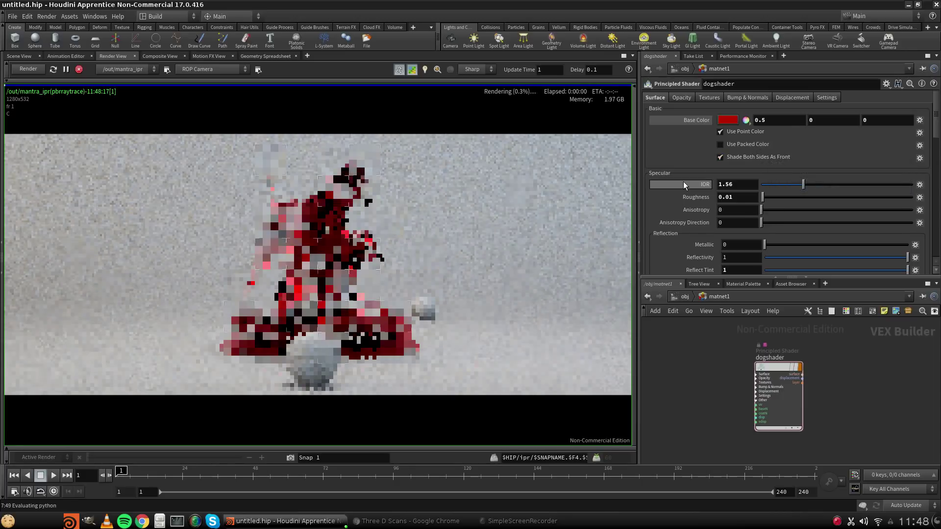
Change the dogshader's base color to white with channel values 1, 1, 1.
scroll(684, 184, down, 7)
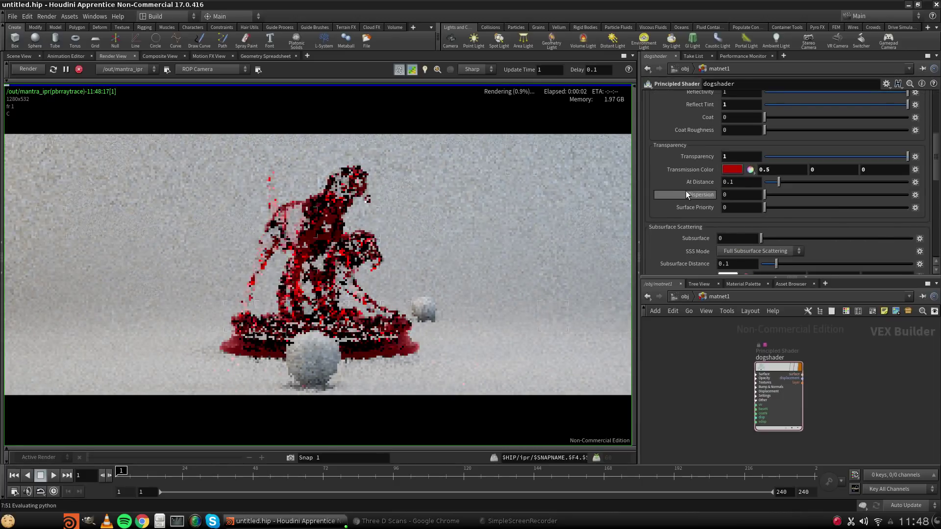
scroll(686, 193, up, 8)
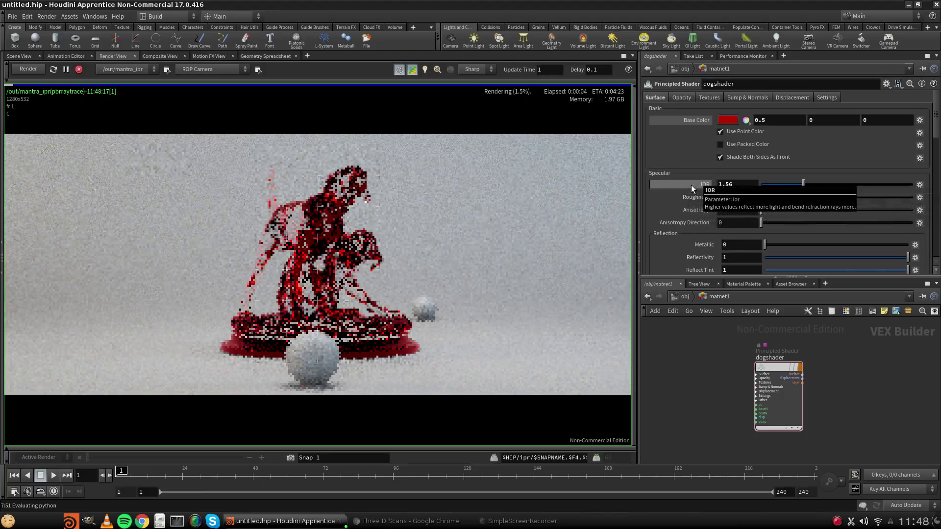
click(728, 121)
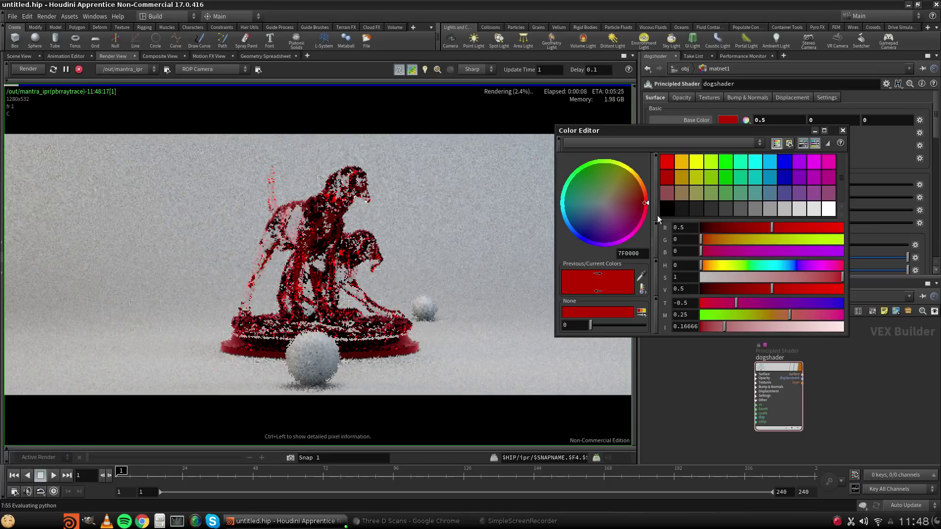
click(827, 209)
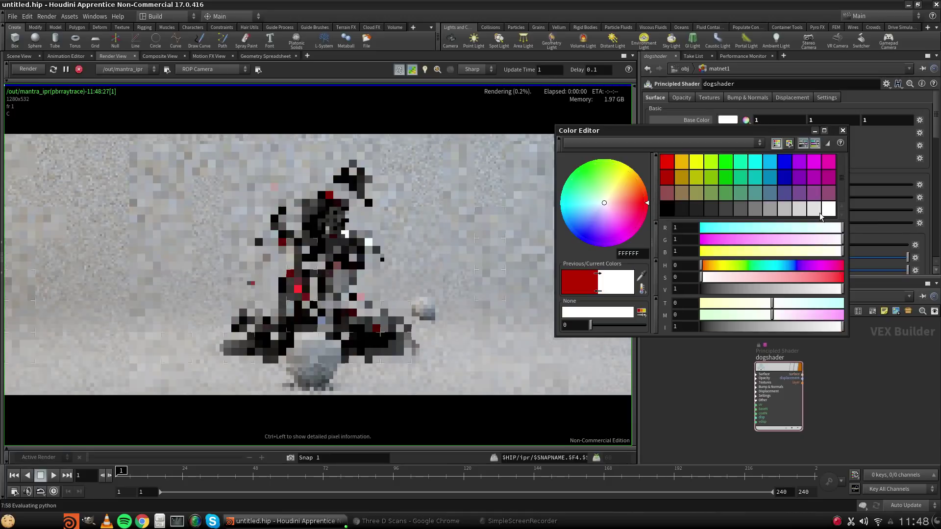
click(843, 131)
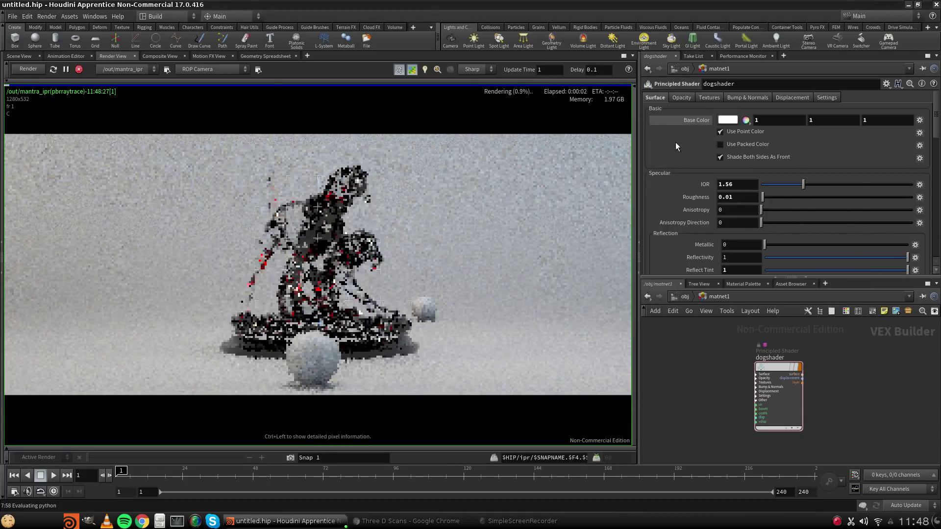
Try a transmission At Distance of about 0.575 on the dogshader and return it to 0.1.
scroll(755, 243, down, 5)
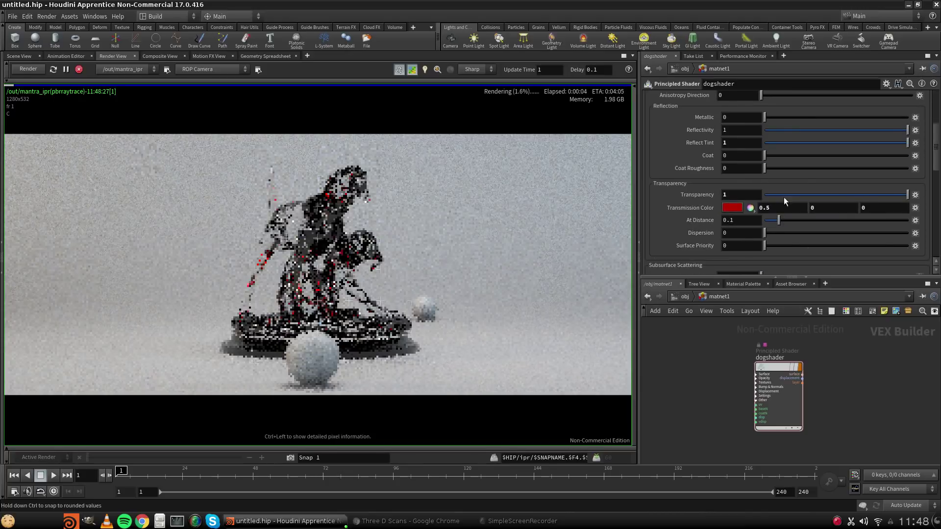
drag(816, 221, 847, 222)
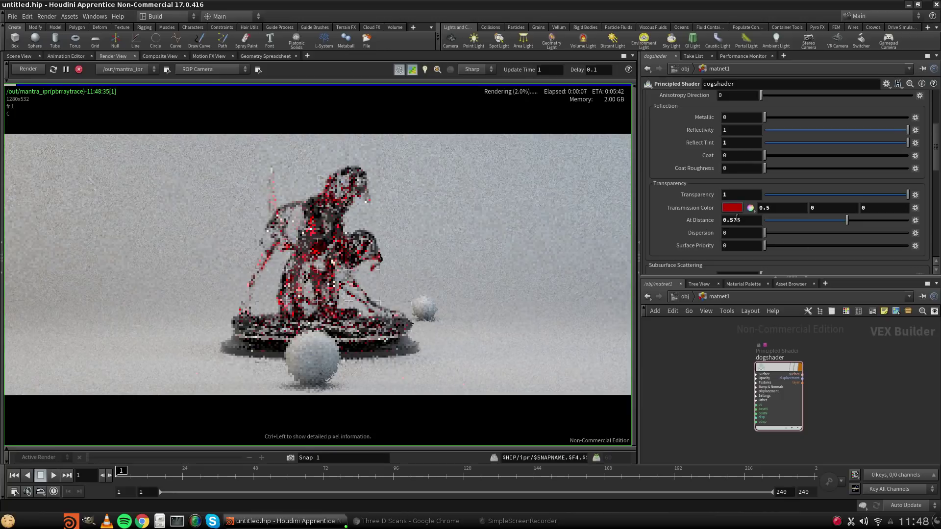
drag(736, 219, 802, 221)
key(BackSpace)
key(BackSpace)
key(BackSpace)
text(1)
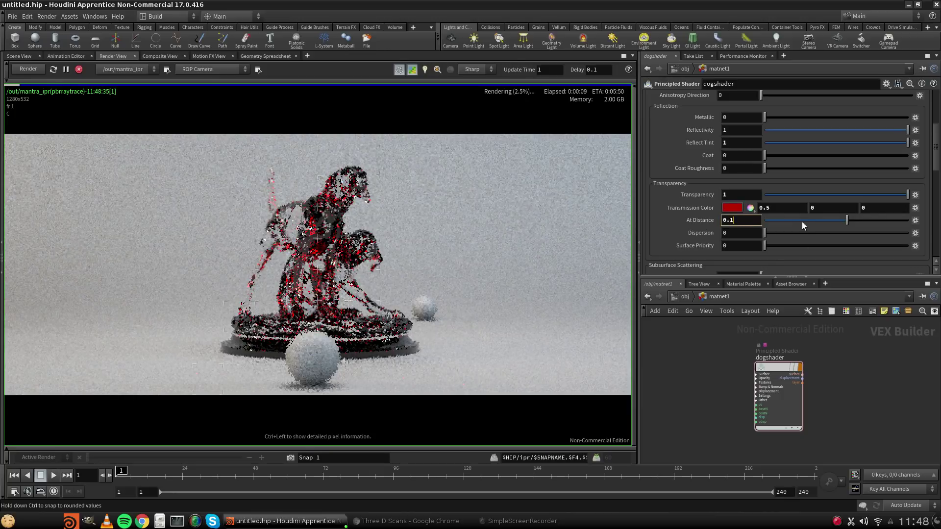
key(Return)
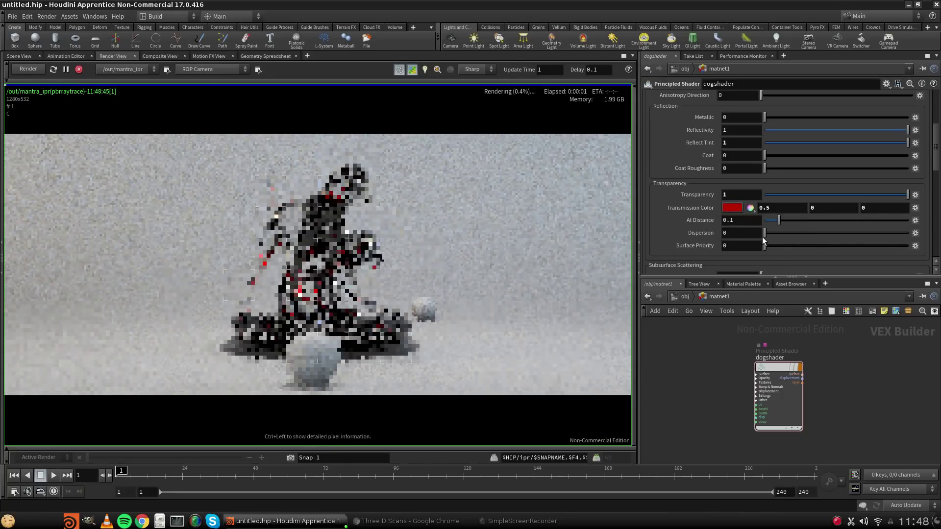
Test the dogshader's Dispersion at about 0.332 and at 0.1 in the live render, returning it to 0.
drag(764, 234, 812, 235)
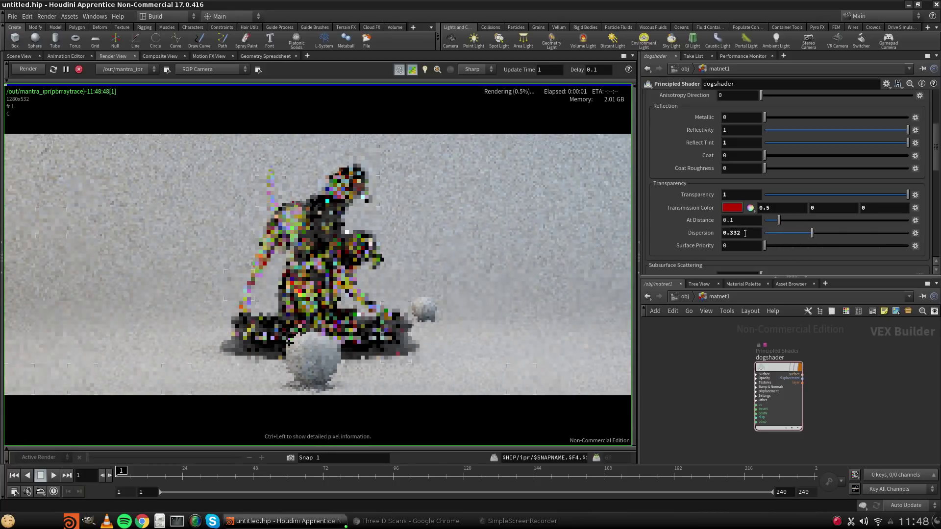
drag(734, 233, 777, 235)
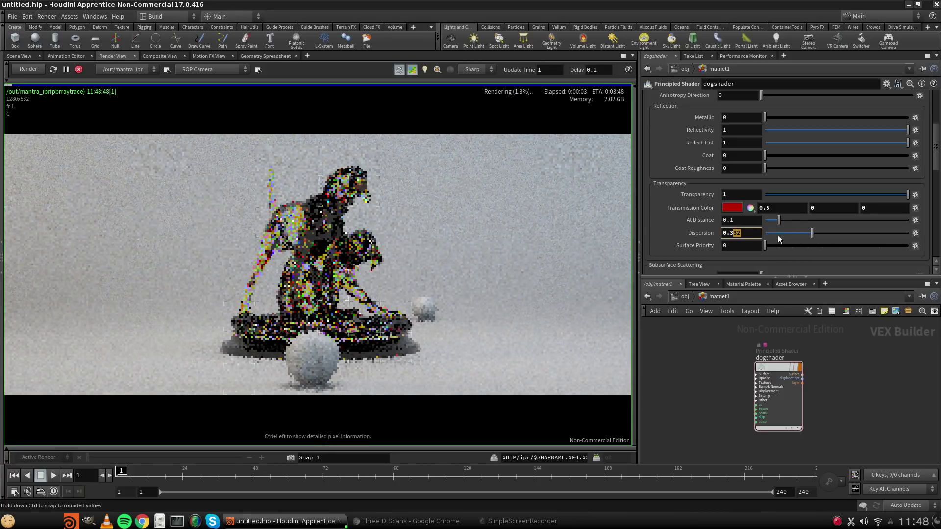
key(BackSpace)
key(BackSpace)
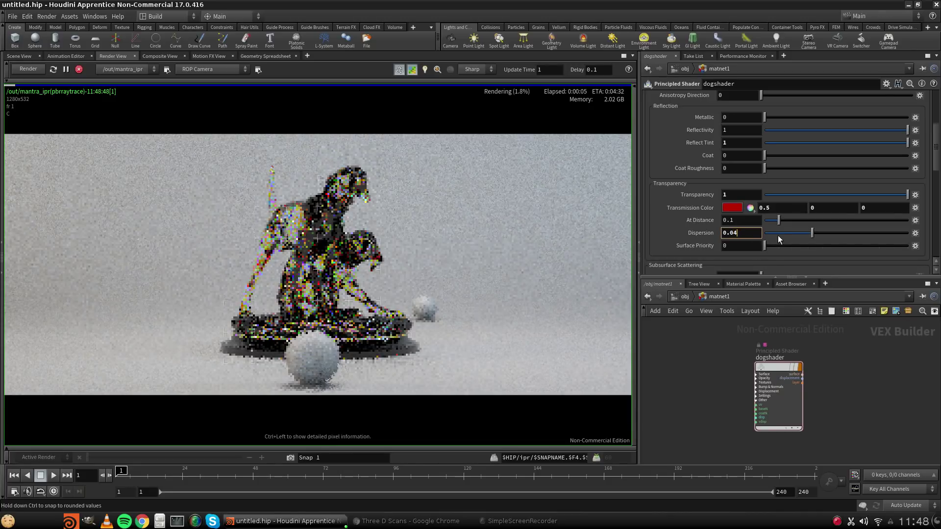
text(1)
key(Return)
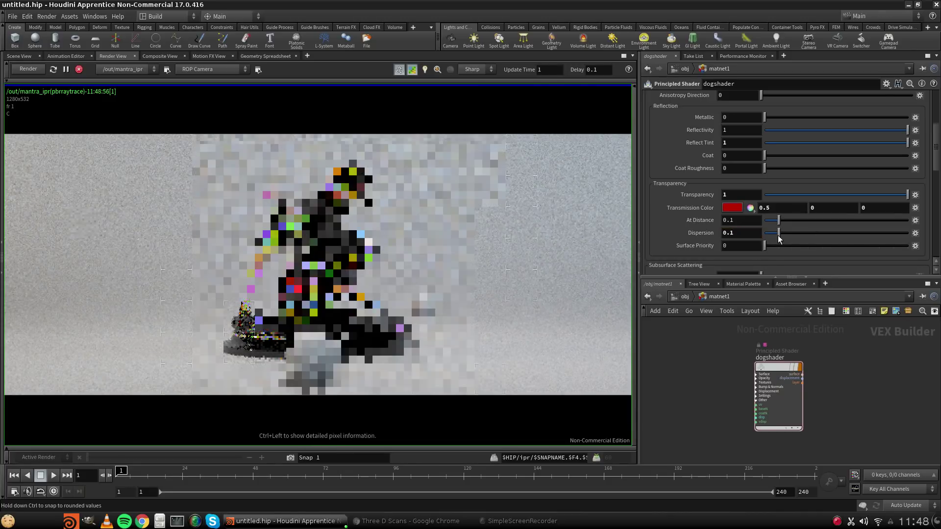
text(0)
key(Return)
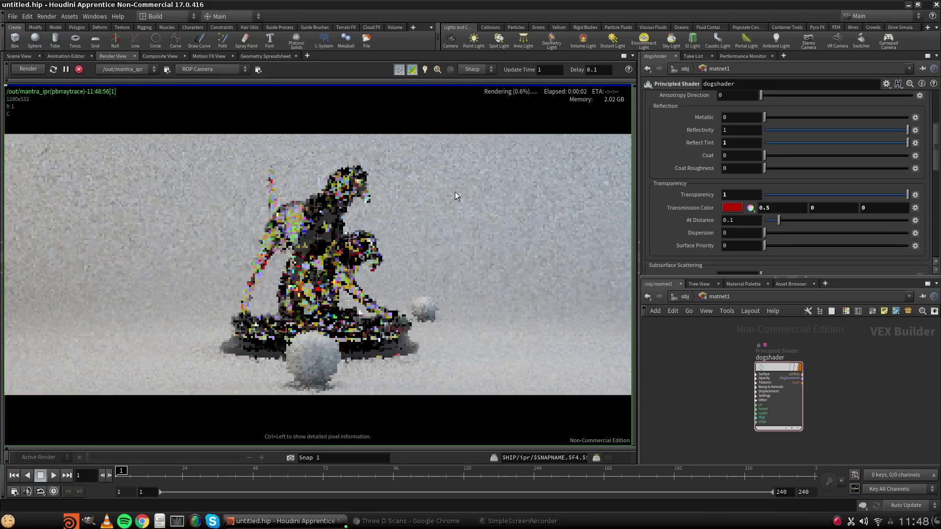
Try higher IOR values of 2.41 and 2.43 on the dogshader, dismissing the desktop notification.
scroll(669, 166, up, 6)
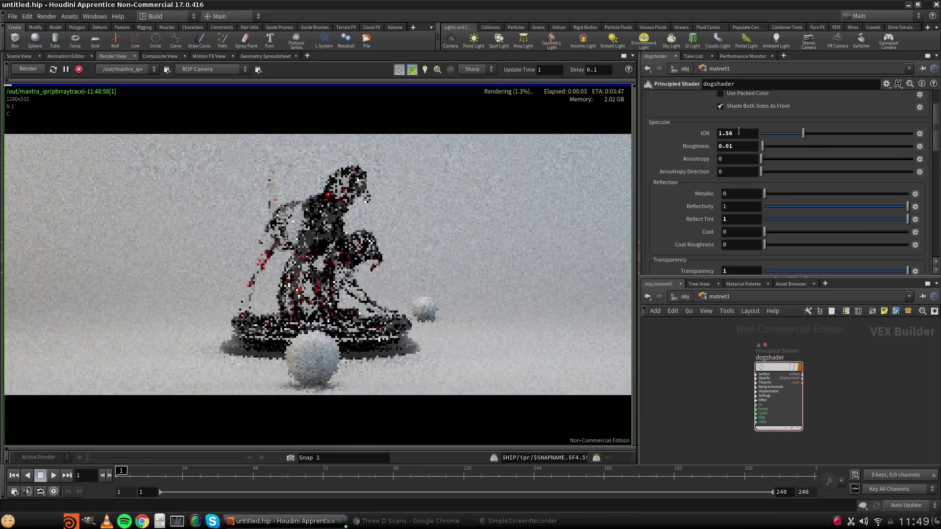
click(740, 132)
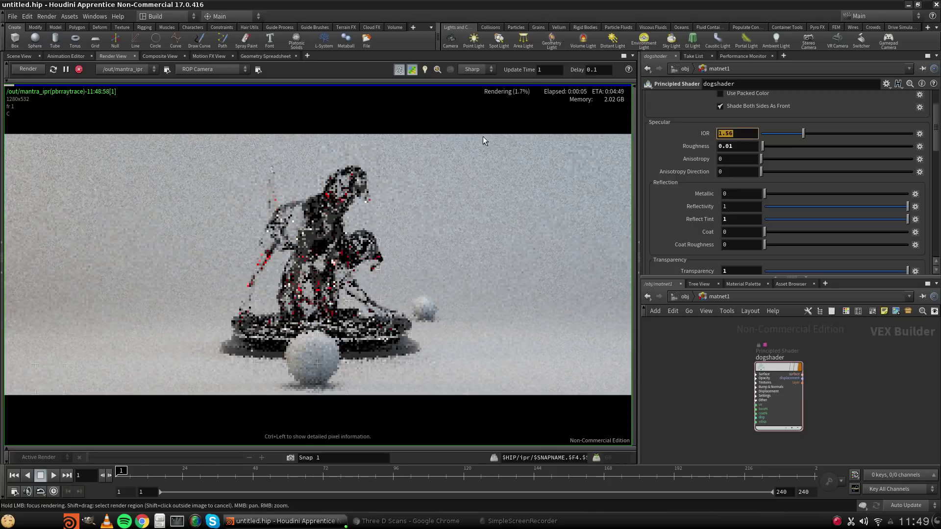
text(2.4)
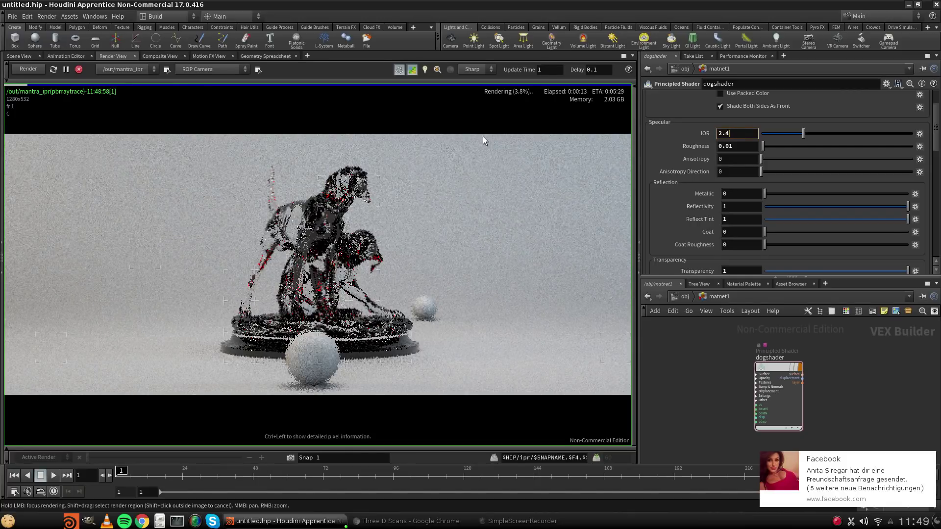
mouse_move(796, 481)
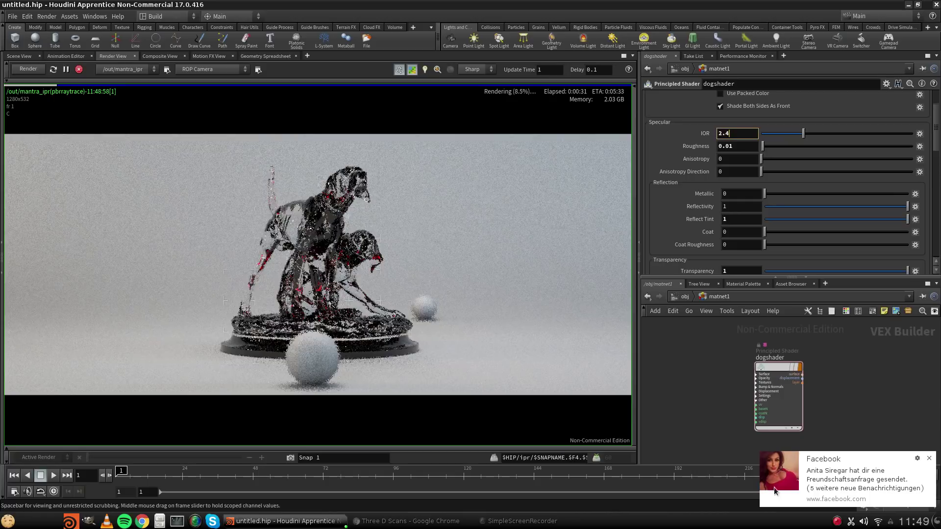
click(928, 461)
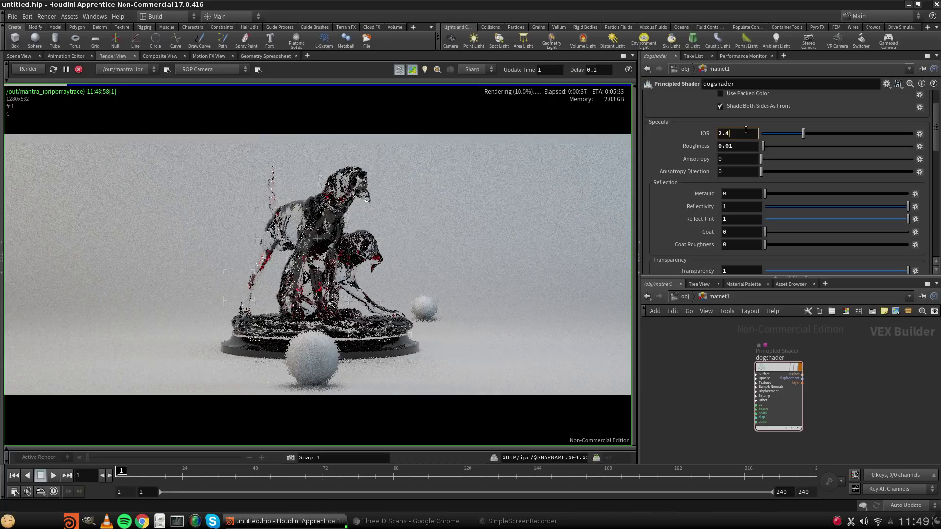
key(Return)
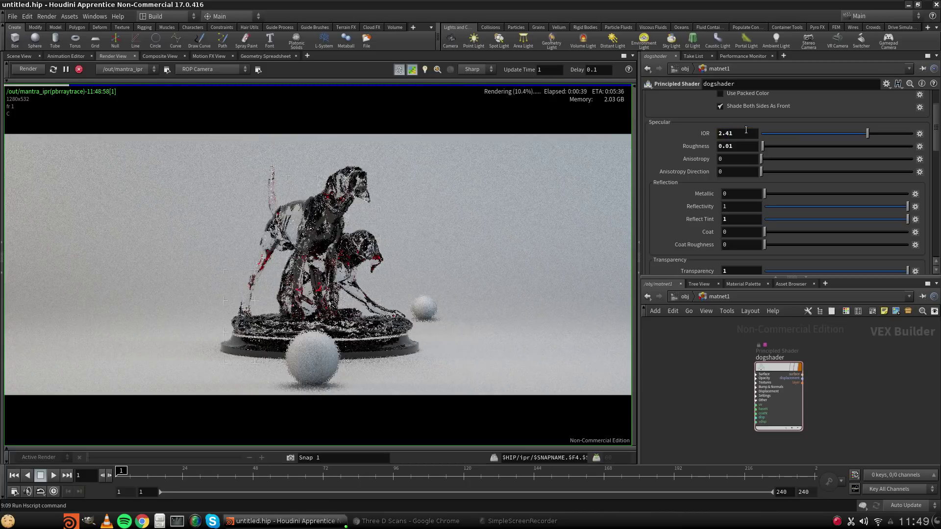
click(740, 133)
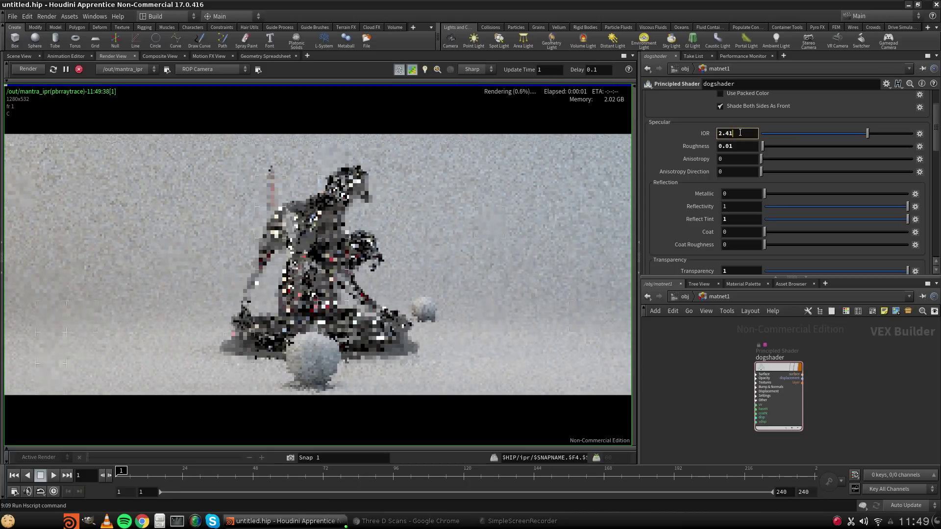
key(BackSpace)
text(3)
key(Return)
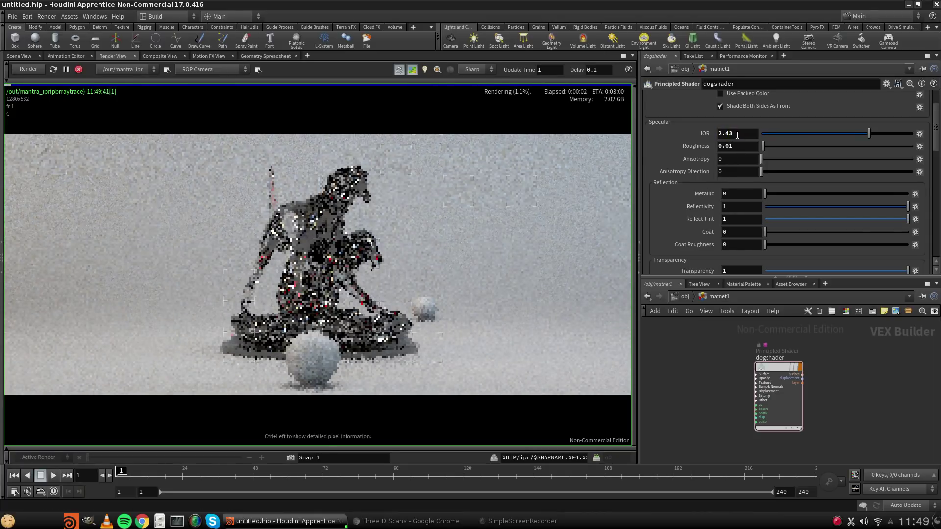
Set the dogshader's IOR to 1.5 and review its transparency and base settings.
double_click(737, 133)
text(1.)
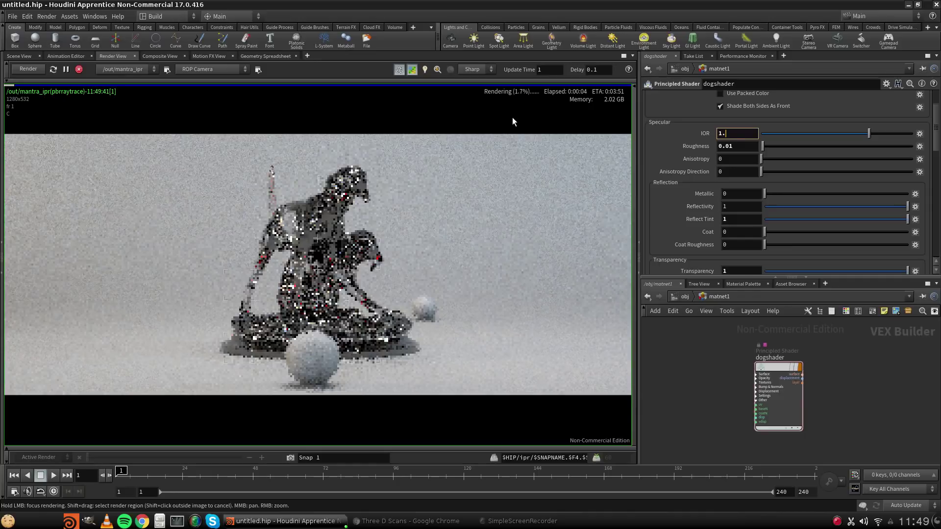
text(5)
key(Return)
scroll(666, 147, down, 5)
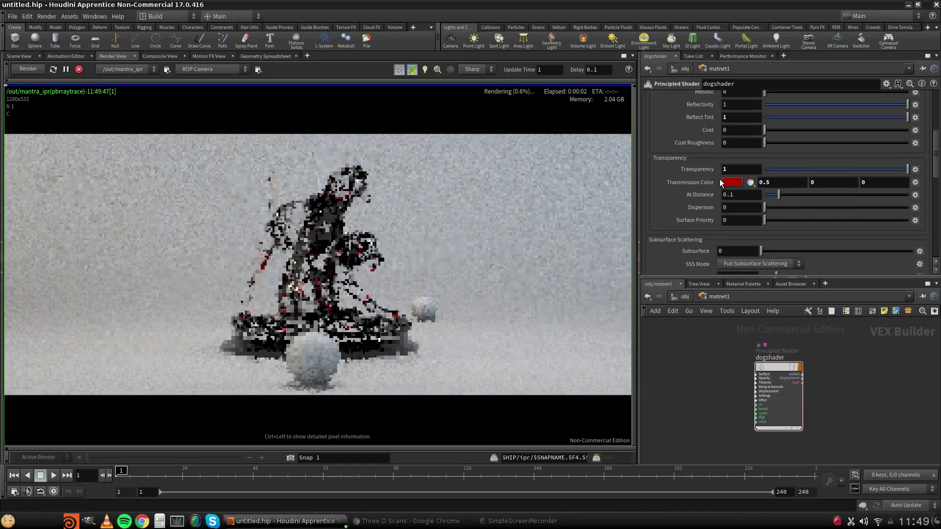
scroll(737, 181, up, 4)
scroll(680, 110, up, 2)
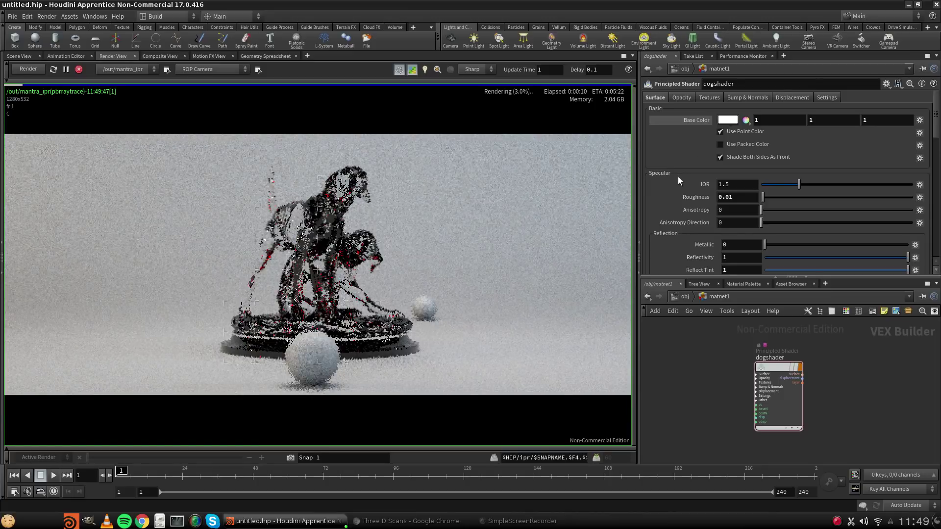
Set the base color of the dogshader material to dark red with RGB values 0.5, 0, 0.
scroll(676, 179, down, 3)
scroll(676, 185, down, 1)
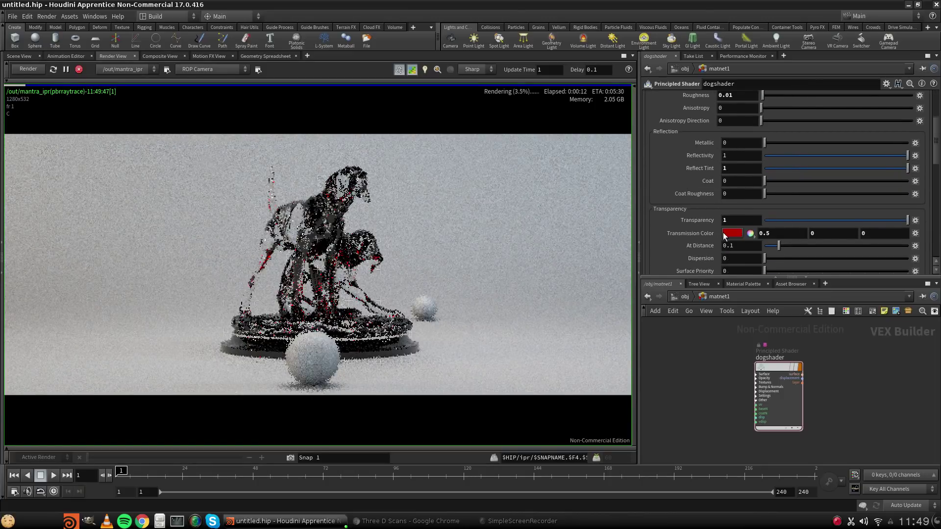
scroll(684, 229, down, 3)
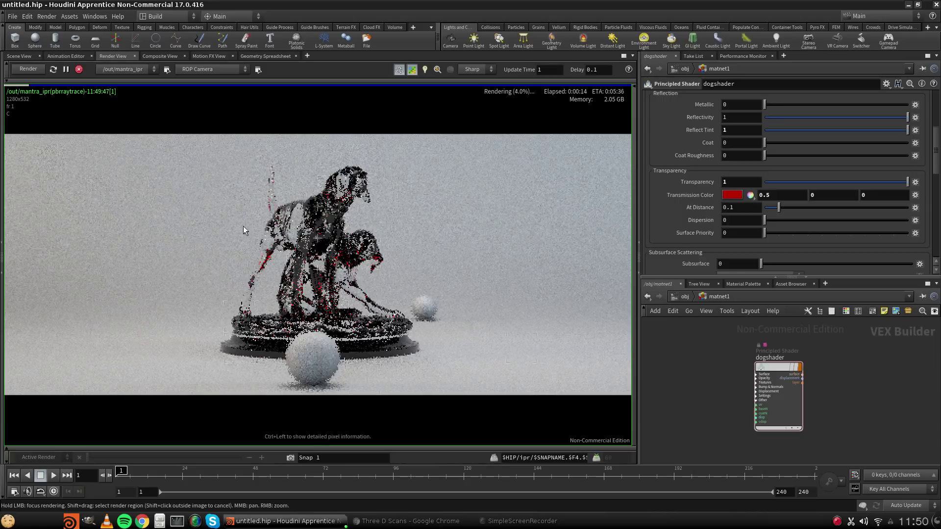
scroll(780, 205, up, 10)
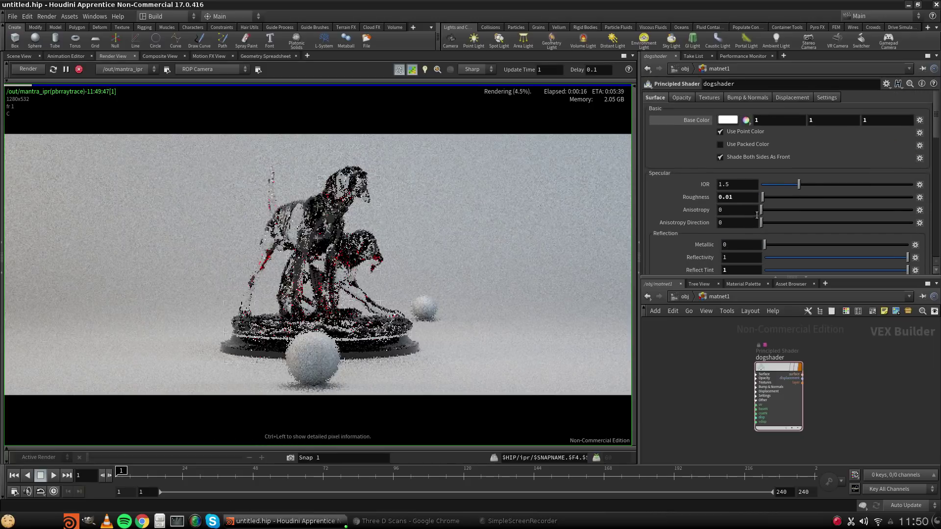
click(729, 123)
click(665, 177)
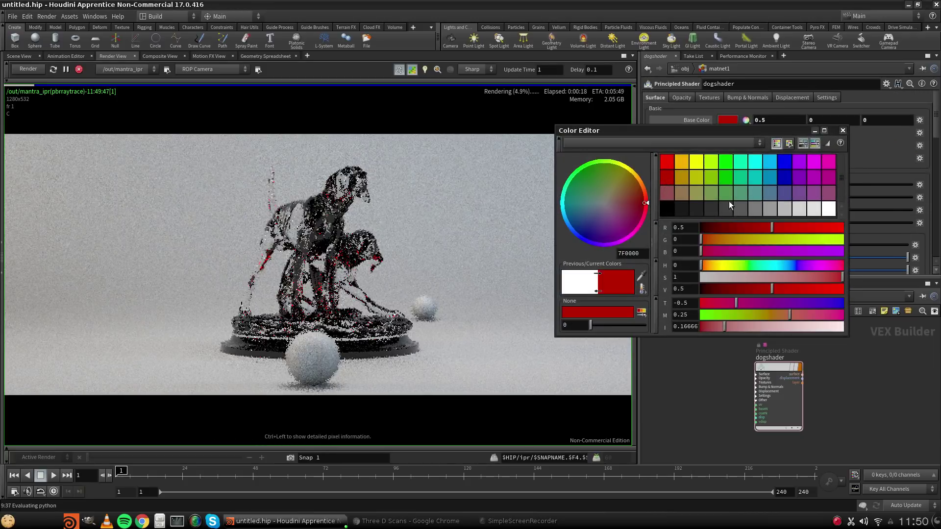
click(842, 131)
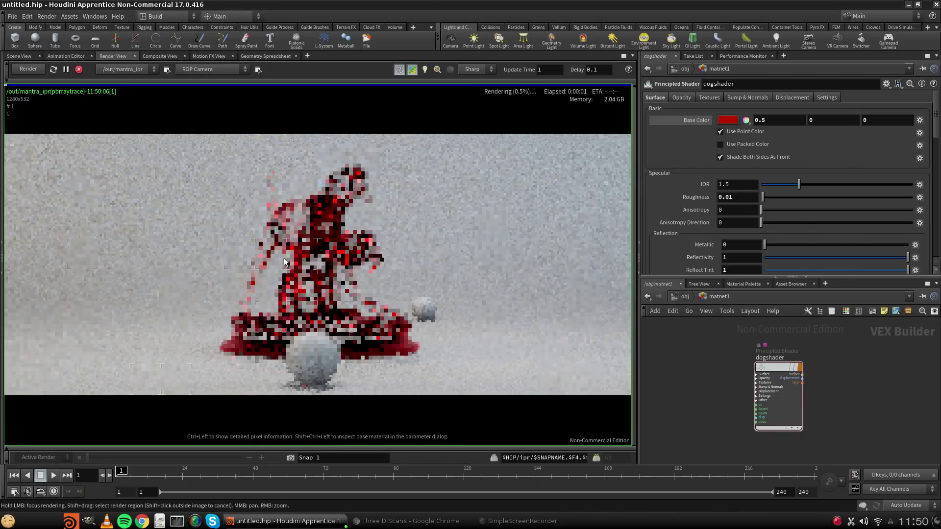
Set the dogshader material's Transparency to 0.
scroll(735, 192, down, 5)
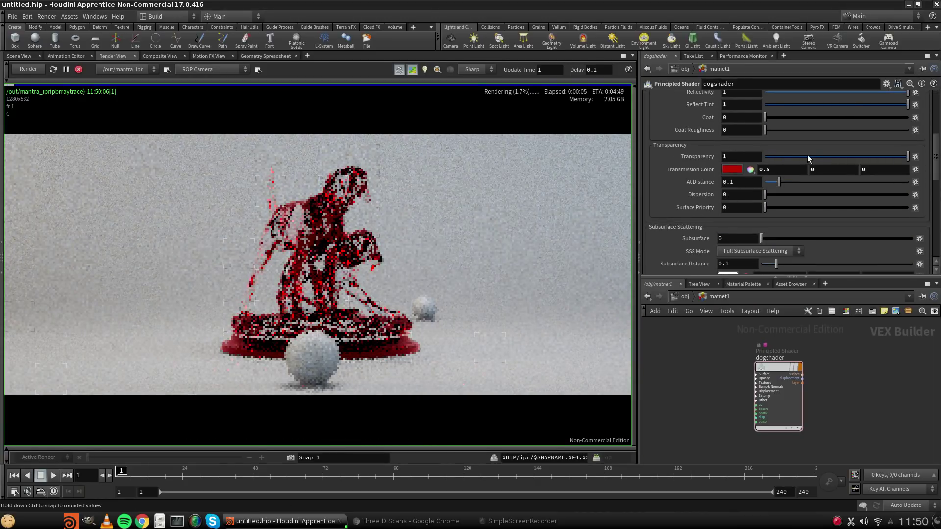
drag(806, 157, 613, 184)
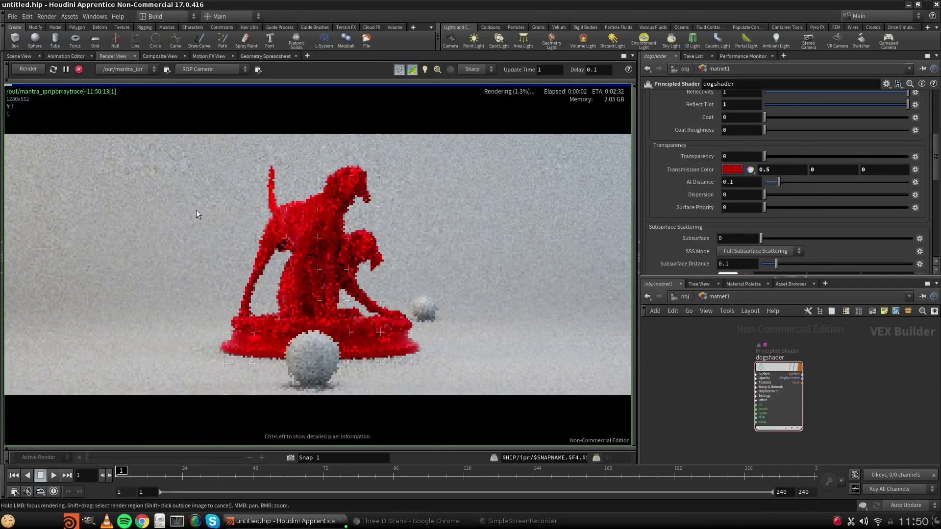
Try darker red, dark orange, bright orange and light blue as the dogshader base color.
scroll(687, 189, up, 5)
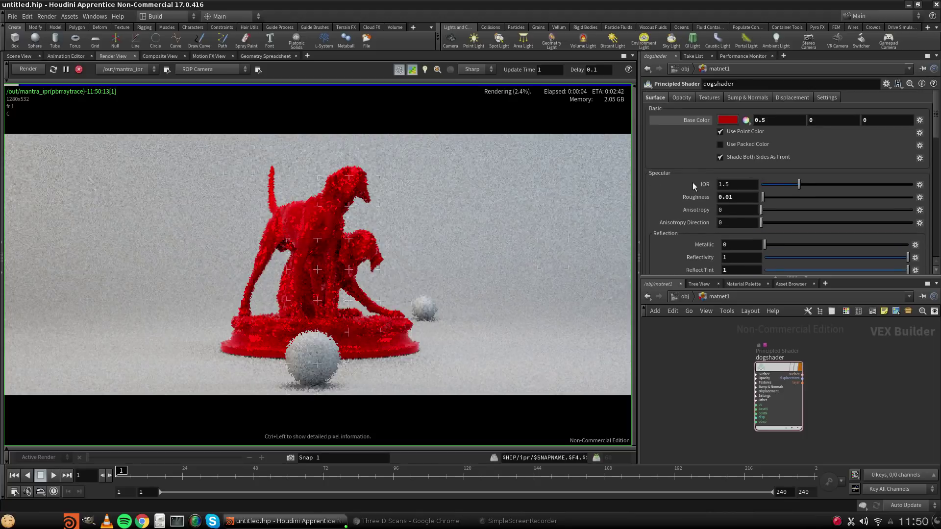
click(727, 121)
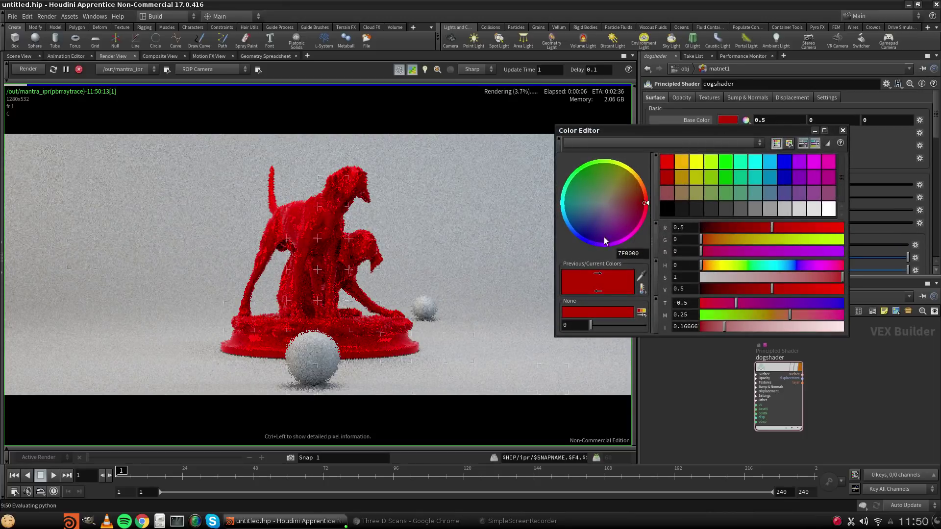
drag(772, 227, 737, 227)
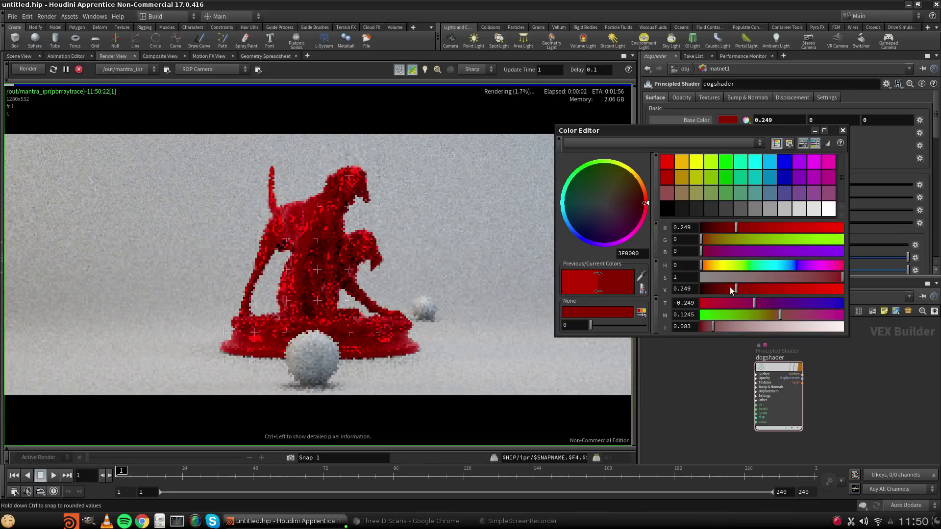
click(682, 179)
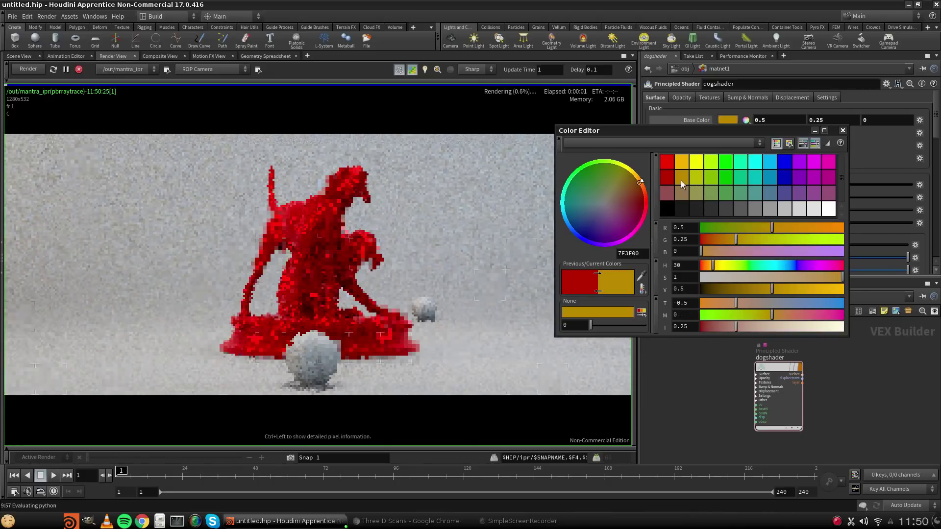
click(681, 163)
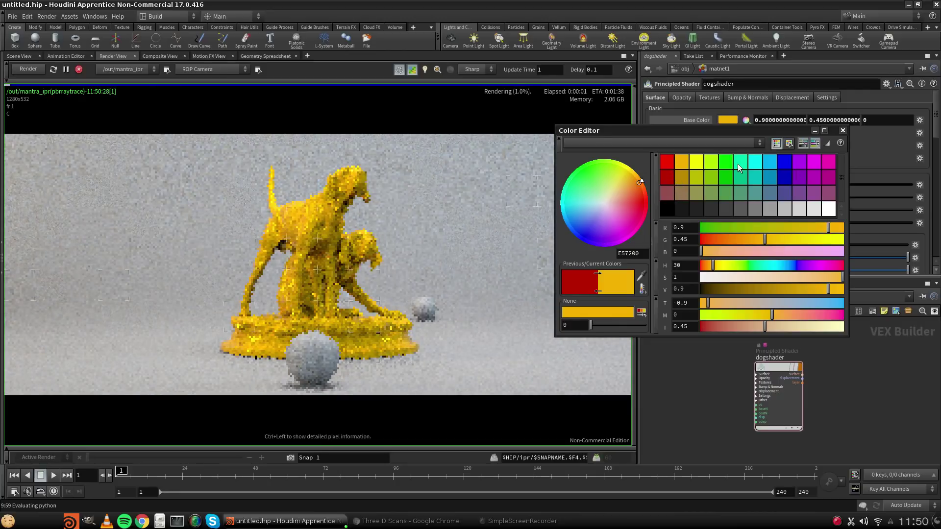
click(769, 163)
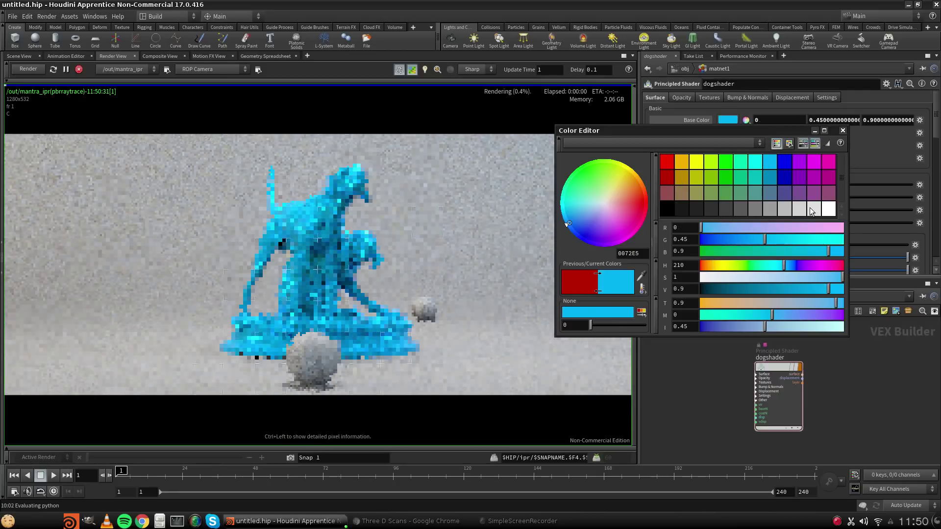
Change the base color to neutral gray with RGB values 0.5, 0.5, 0.5 and close the color editor.
click(759, 205)
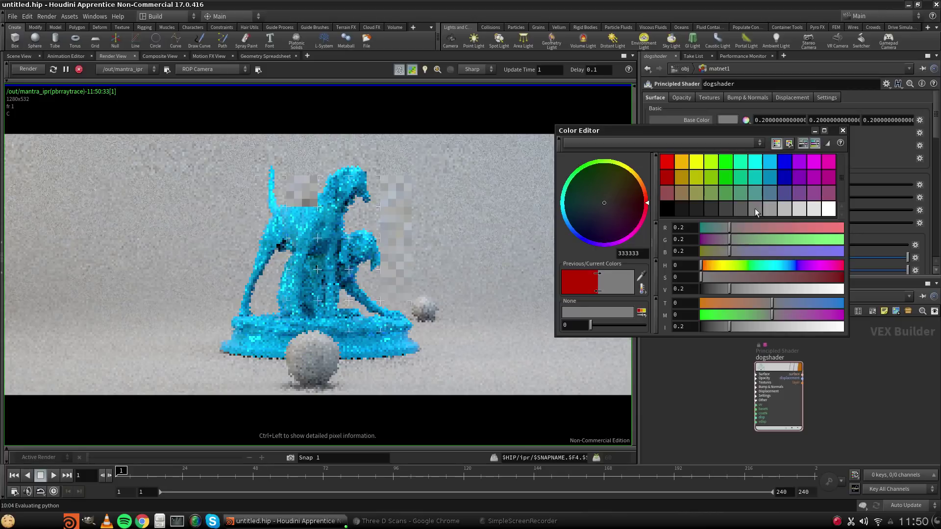
click(770, 209)
click(780, 210)
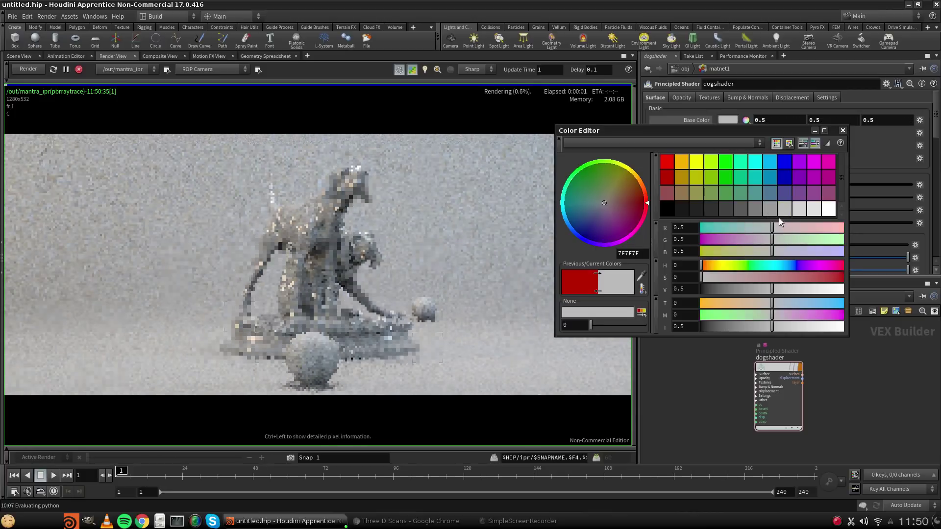
click(842, 130)
Raise the dogshader material's Subsurface amount to its full value of 1.
scroll(792, 173, down, 10)
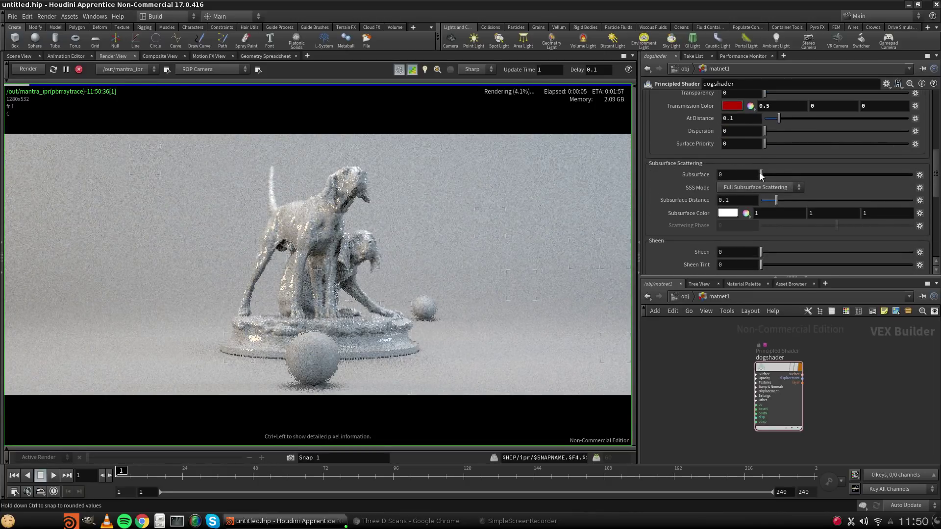
drag(762, 175, 913, 175)
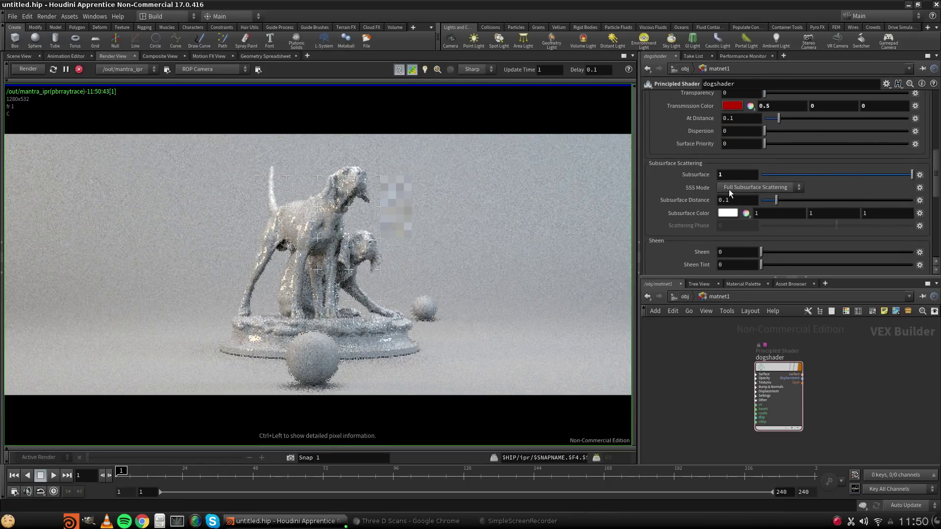
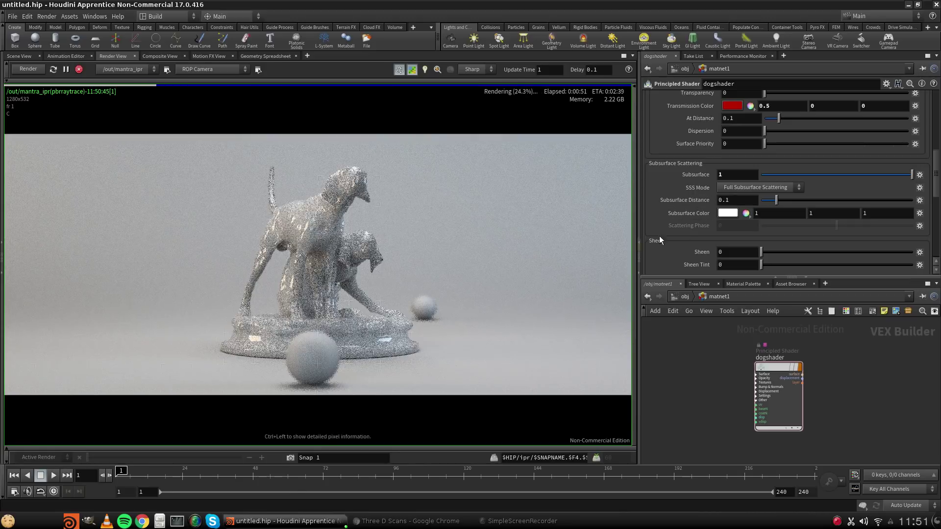
Try Subsurface Distance values of 10 and 1 on the dogshader material.
scroll(706, 223, up, 3)
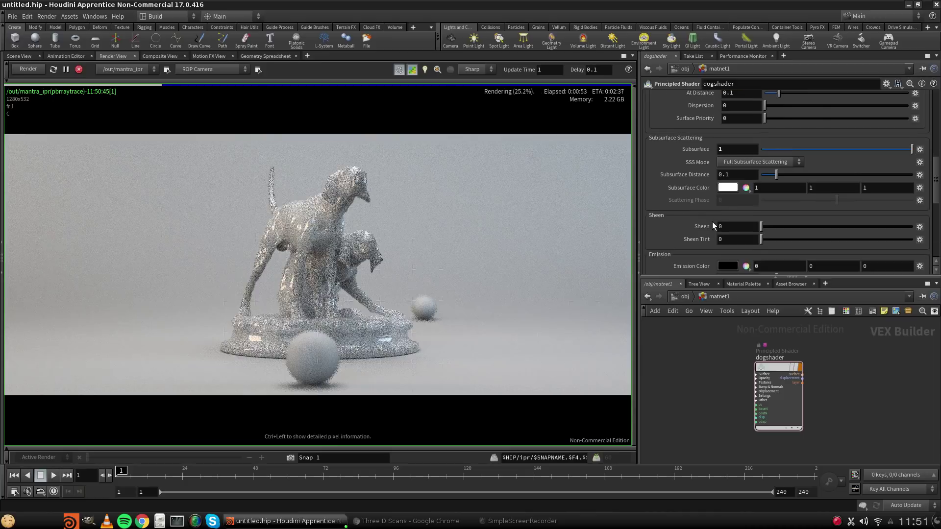
scroll(704, 207, down, 2)
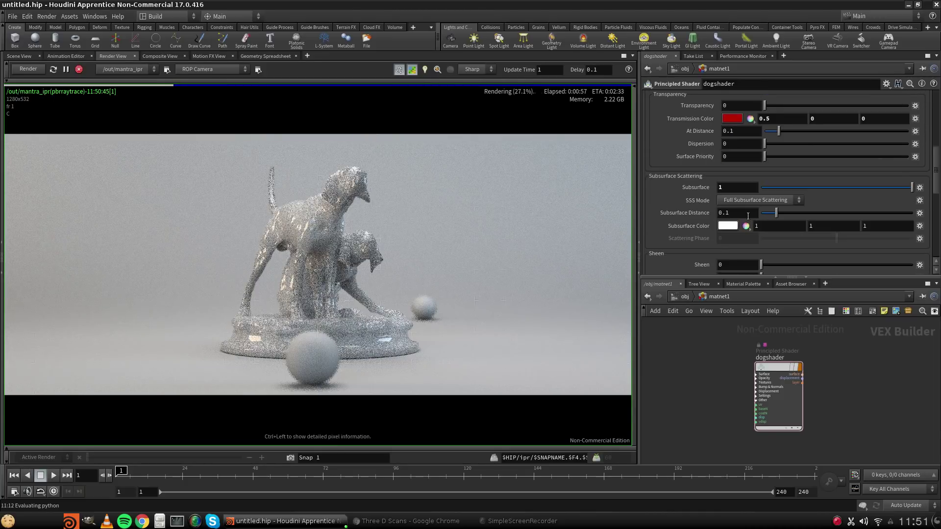
drag(748, 214, 478, 189)
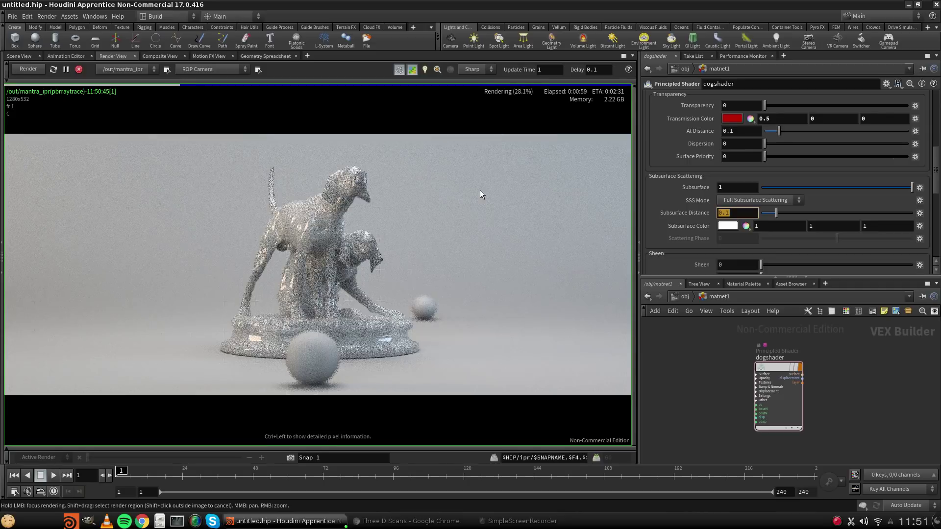
text(10)
key(Return)
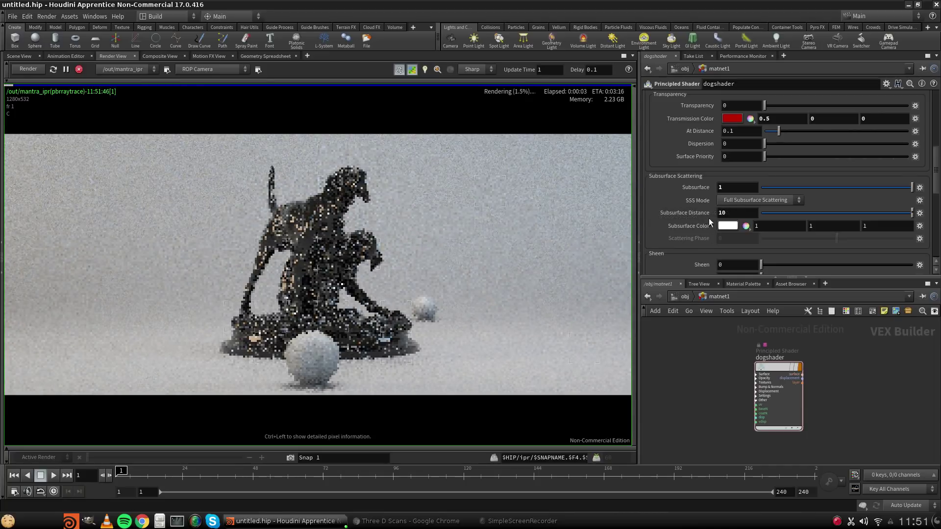
double_click(739, 213)
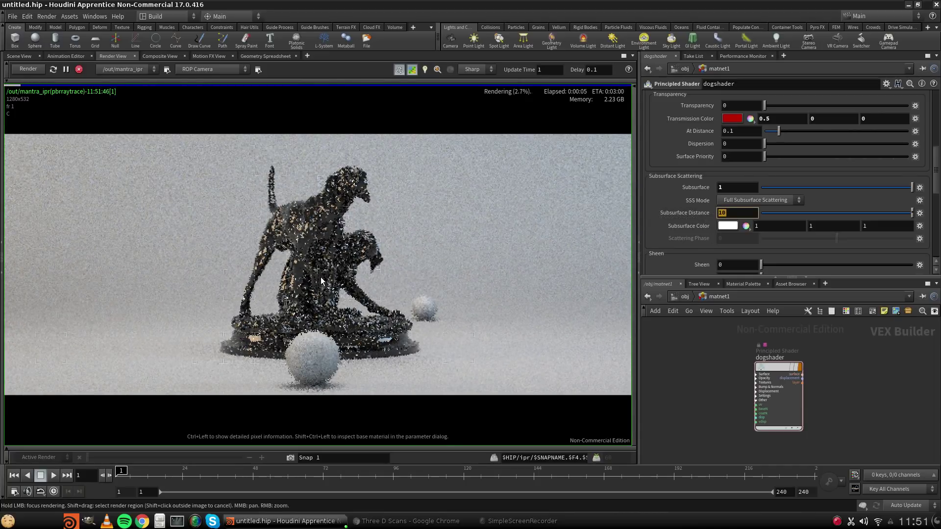
text(1)
key(Return)
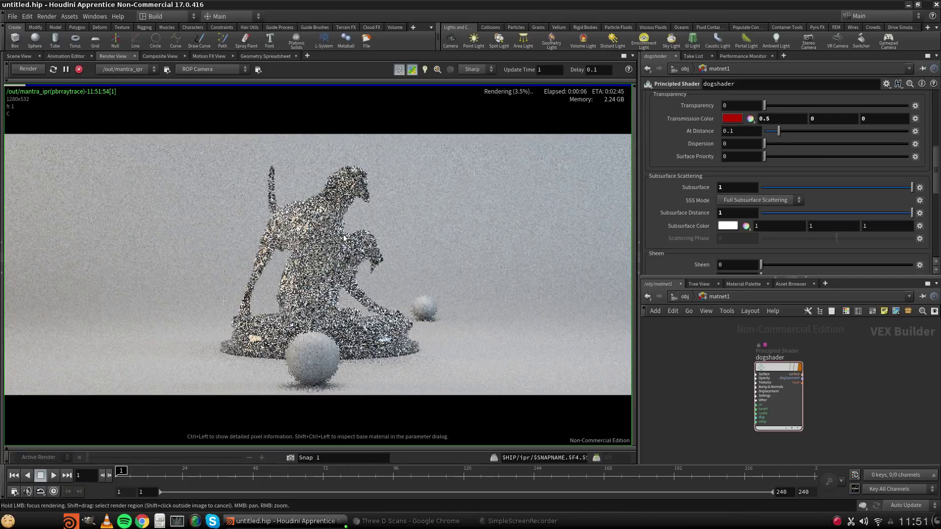
Set the Subsurface Distance to 0.5.
click(728, 212)
text(0.5)
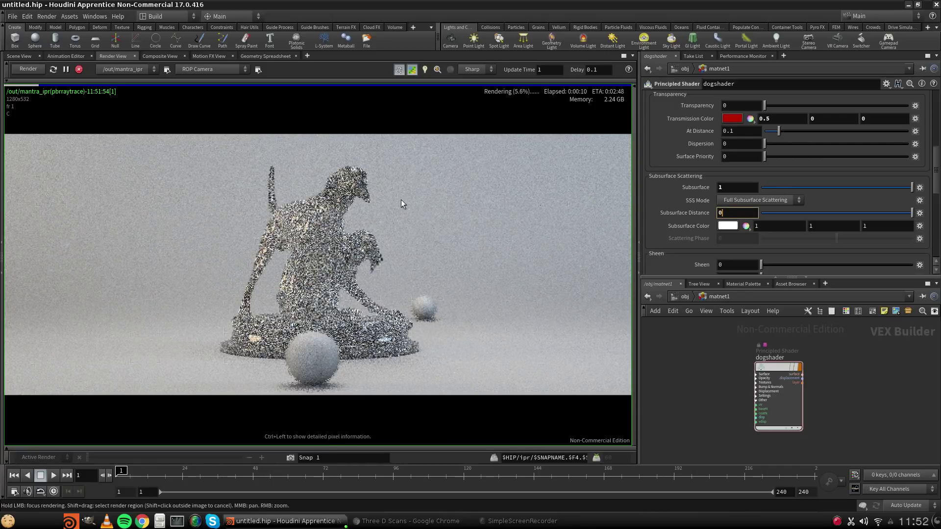
key(Return)
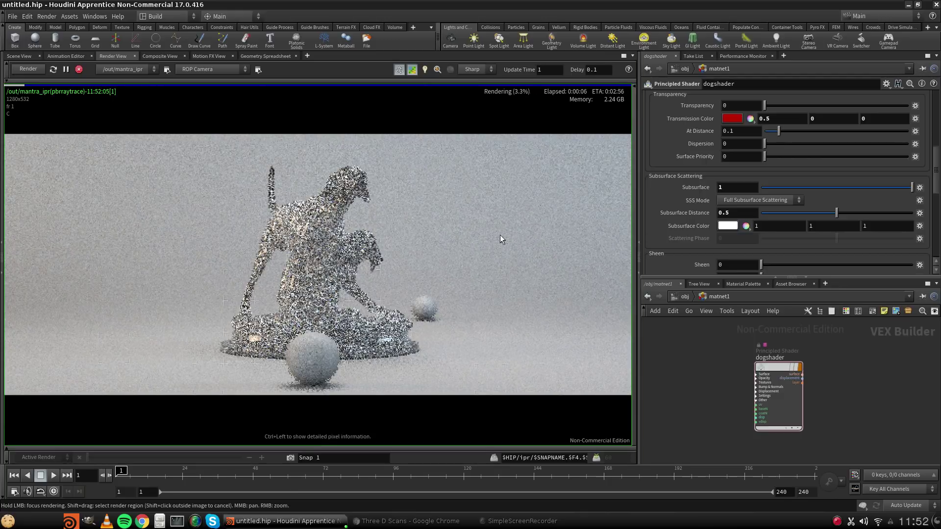
Set the Subsurface Color to orange with RGB values 0.9, 0.45, 0 and close the color editor.
click(736, 228)
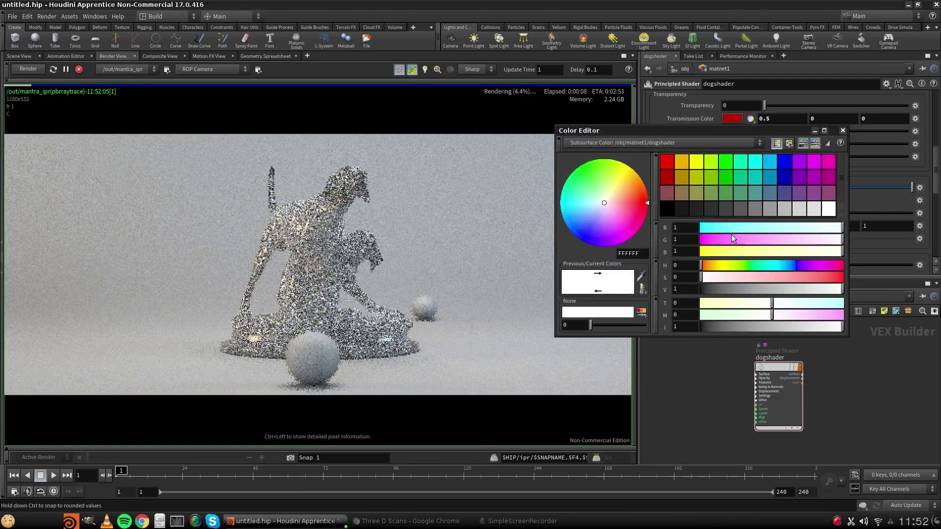
click(682, 162)
click(842, 131)
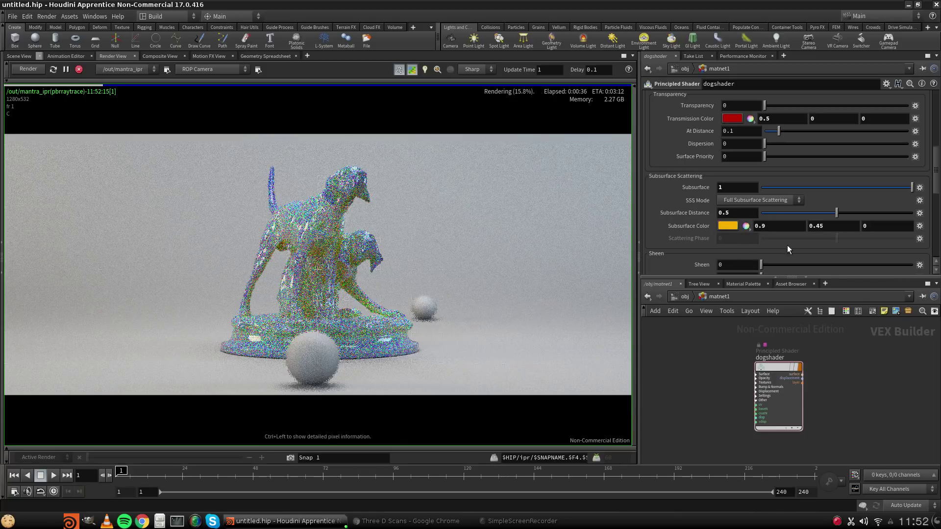
Check which subsurface scattering modes are available, keeping Full Subsurface Scattering selected.
click(780, 200)
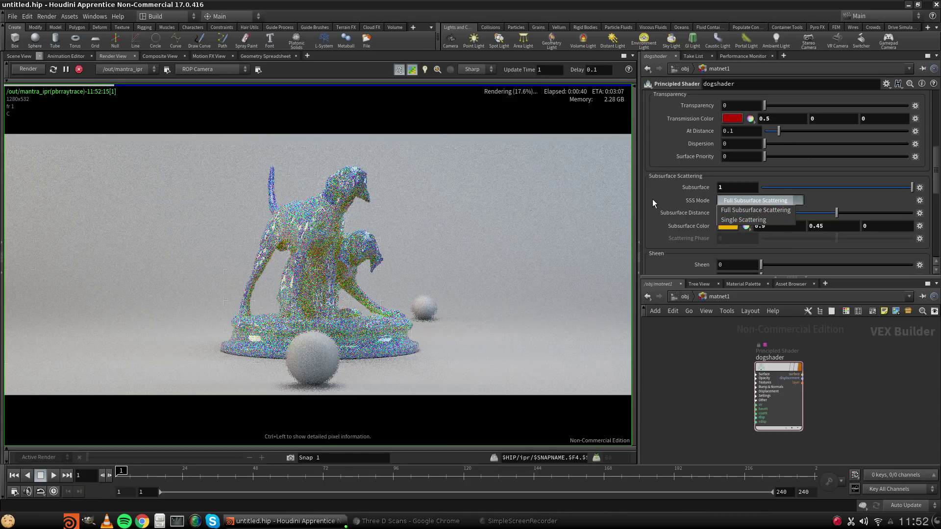
click(765, 210)
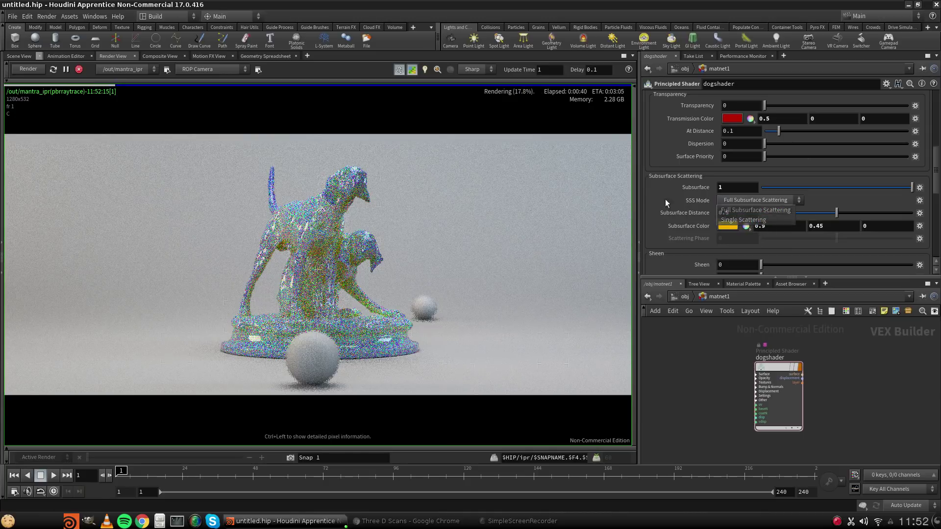
click(770, 203)
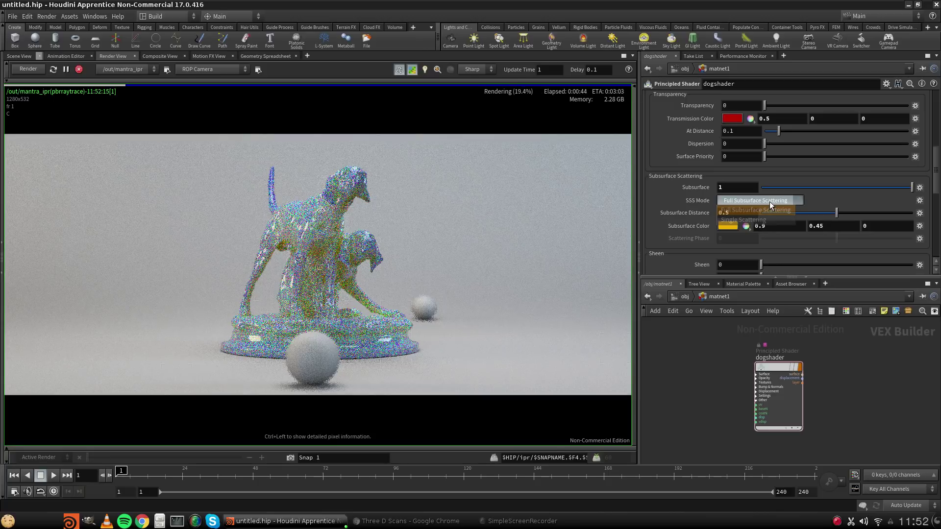
click(751, 201)
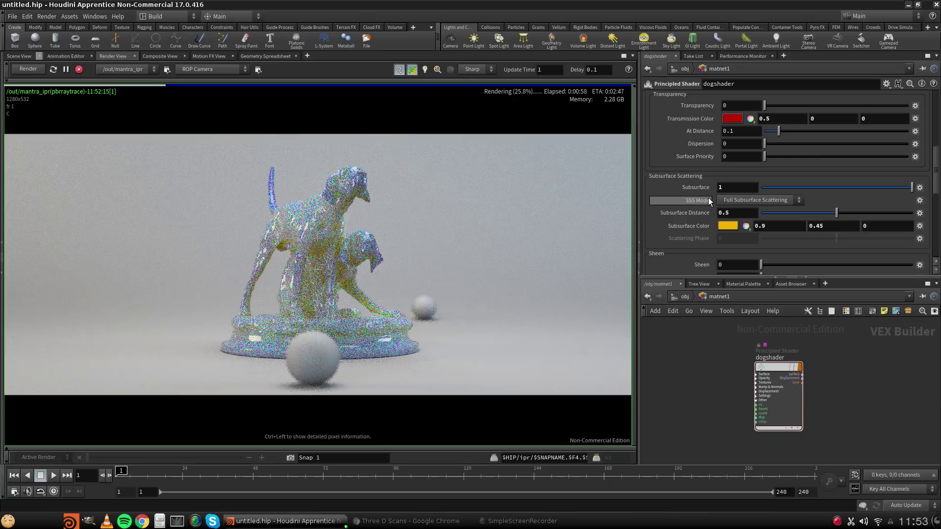
Turn off subsurface scattering by setting the Subsurface amount to 0.
scroll(698, 201, down, 2)
scroll(699, 201, up, 2)
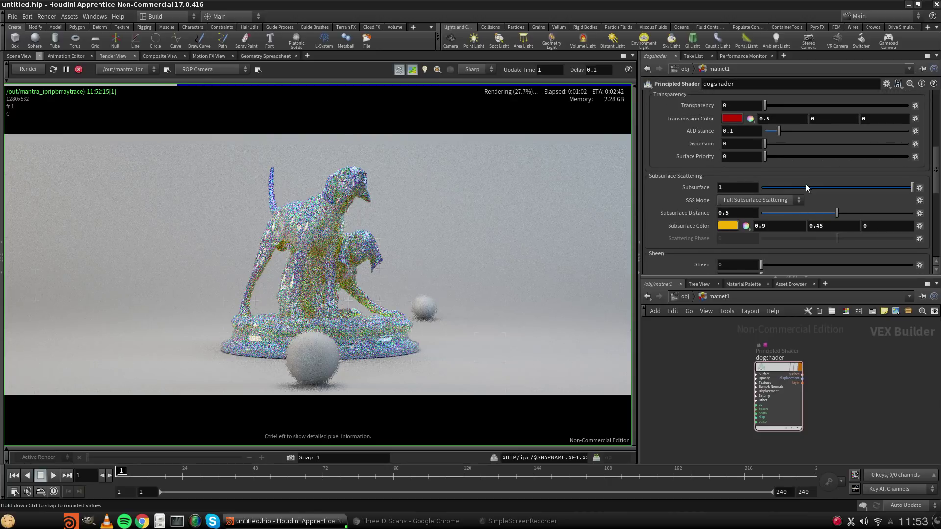
drag(789, 187, 674, 189)
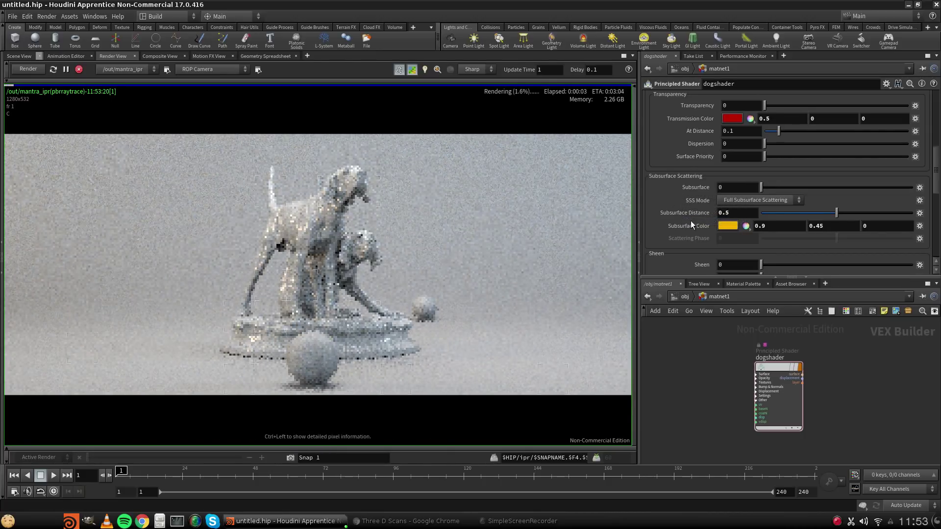
scroll(688, 223, down, 3)
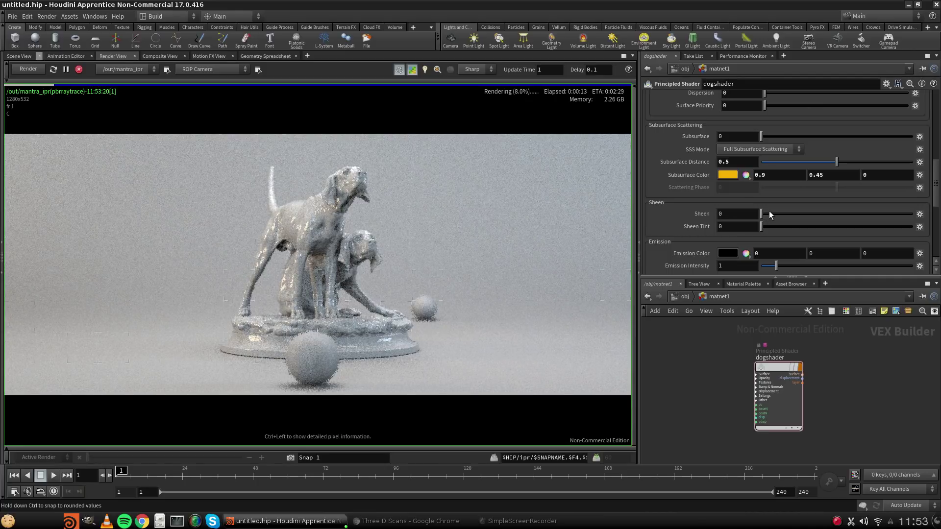
Set the dog shader's Sheen to 1 and its specular Roughness to 0.9.
drag(761, 214, 885, 224)
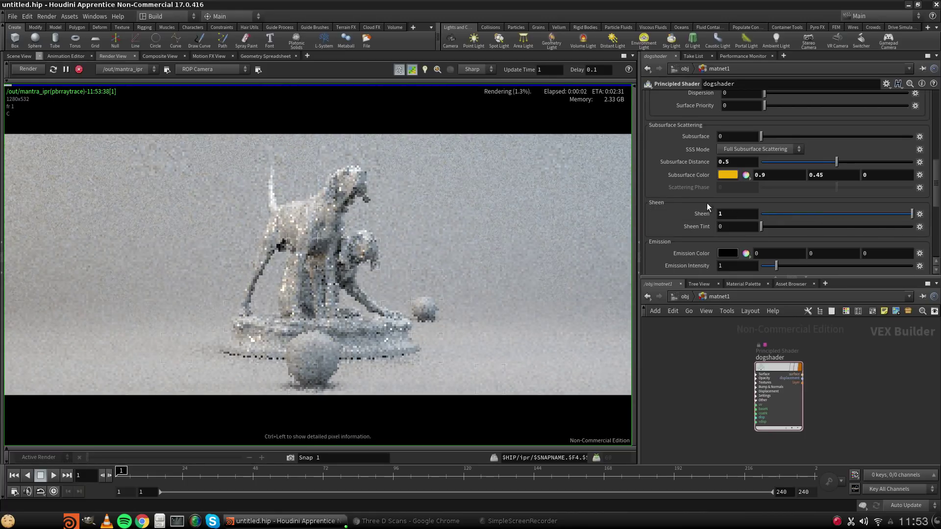
scroll(669, 219, up, 10)
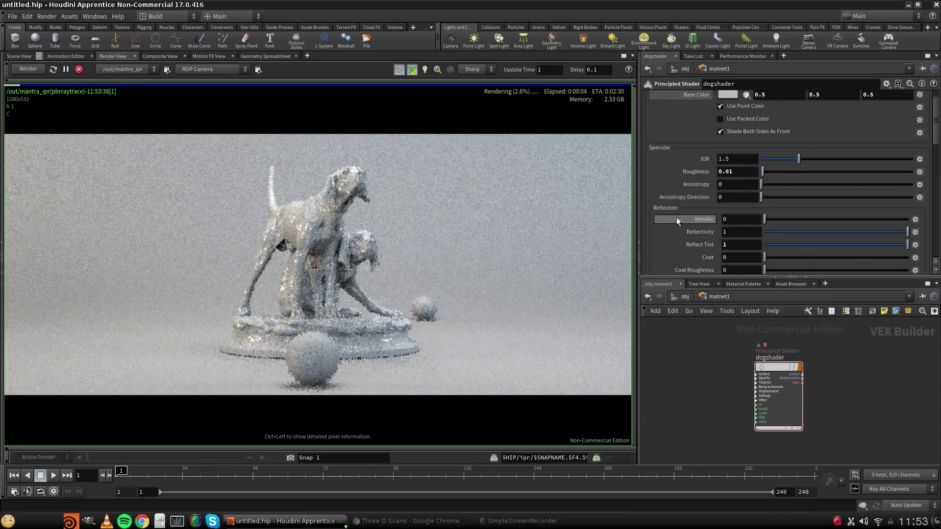
drag(762, 197, 899, 201)
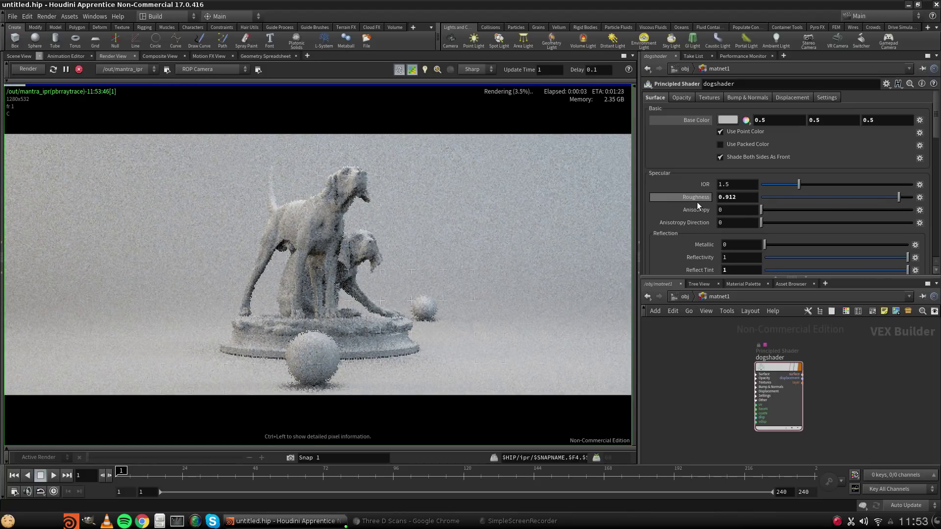
drag(732, 198, 801, 198)
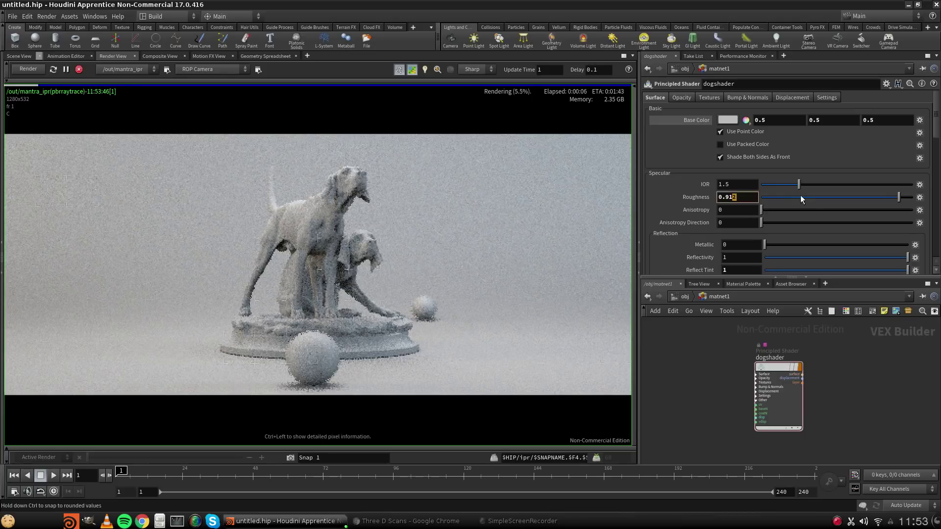
key(BackSpace)
key(BackSpace)
key(Return)
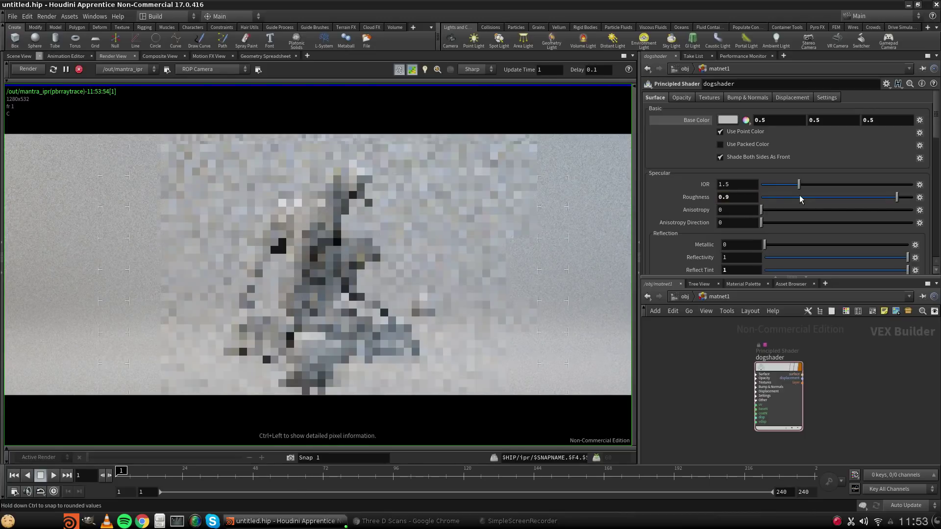
Set Sheen Tint to 1 and bring Sheen back to 0 for comparison.
scroll(669, 220, down, 10)
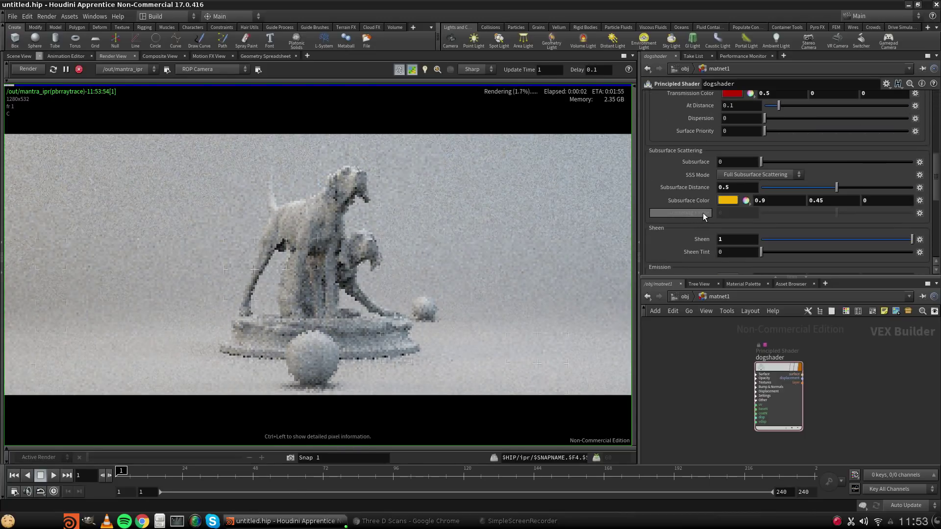
scroll(701, 214, down, 2)
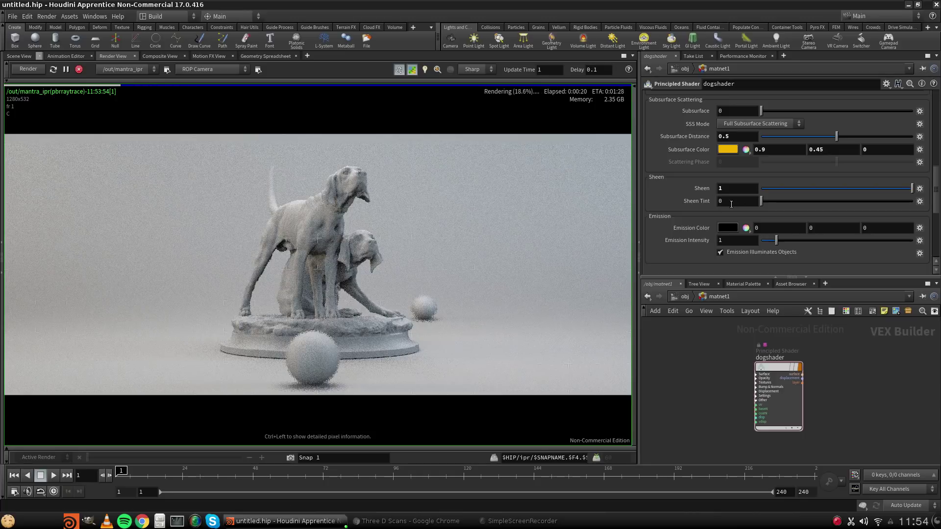
drag(763, 201, 913, 201)
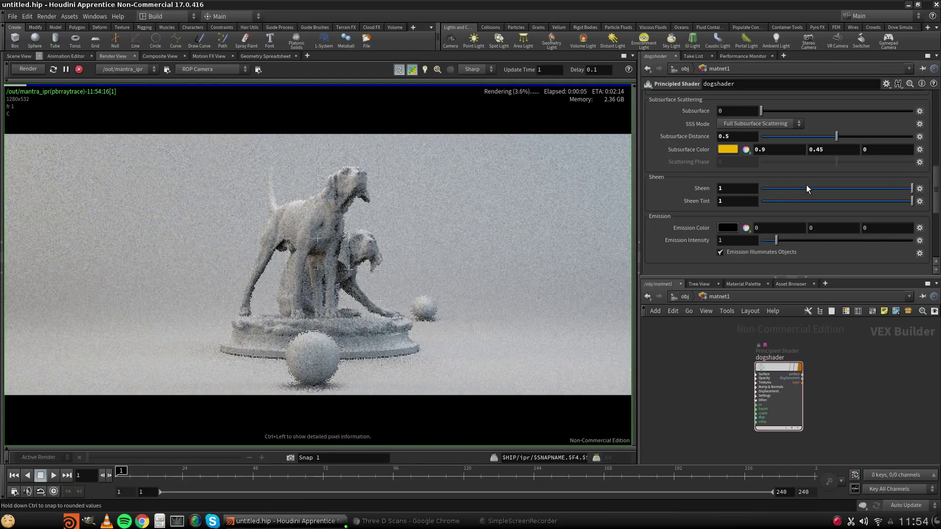
drag(807, 185, 757, 187)
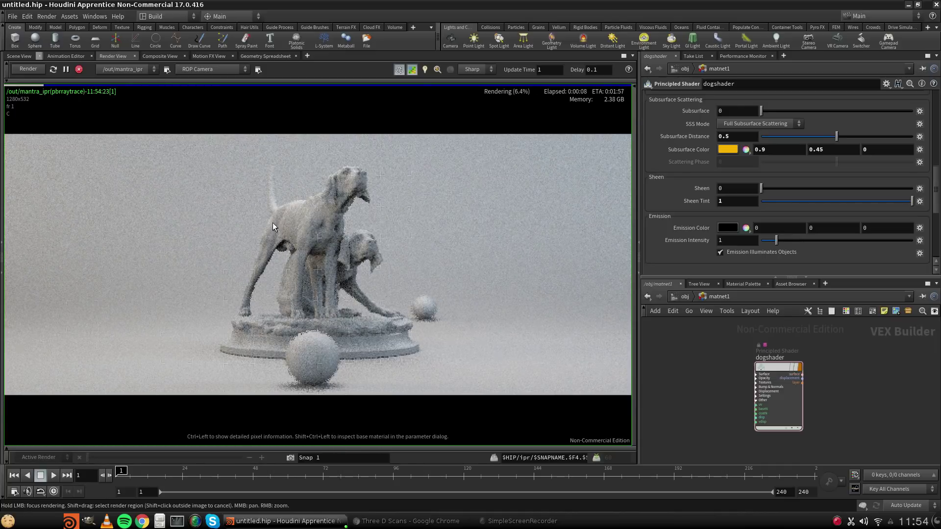
Restrict the live render to a region over the dogs' bodies and legs, and turn off preview rendering.
shift+drag(283, 212, 359, 328)
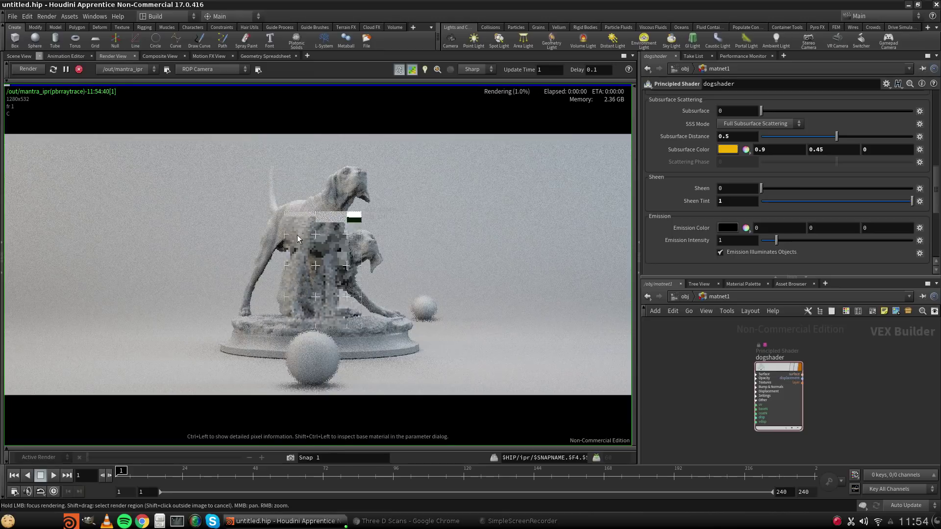
click(411, 71)
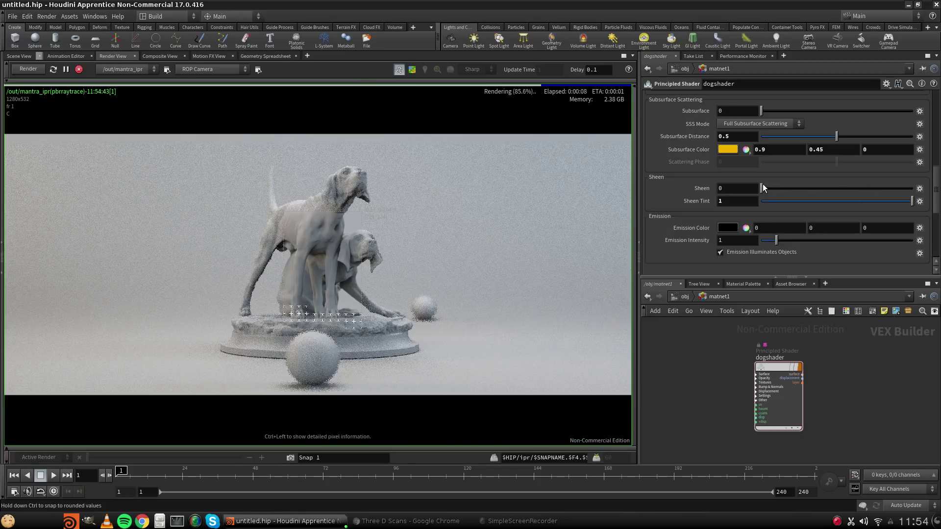
Try Sheen at 1 in the render region, and reset both Sheen Tint and Sheen to 0.
drag(762, 189, 912, 188)
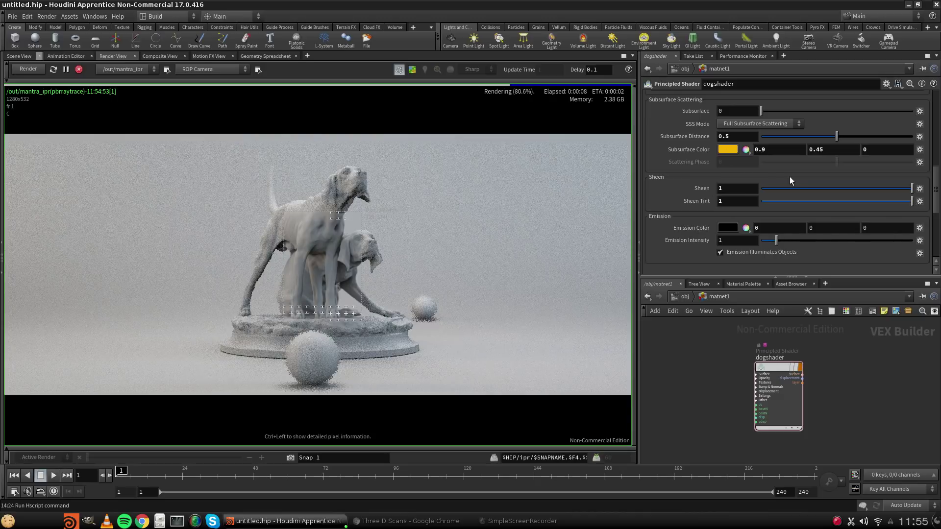
drag(781, 201, 722, 199)
scroll(784, 209, down, 2)
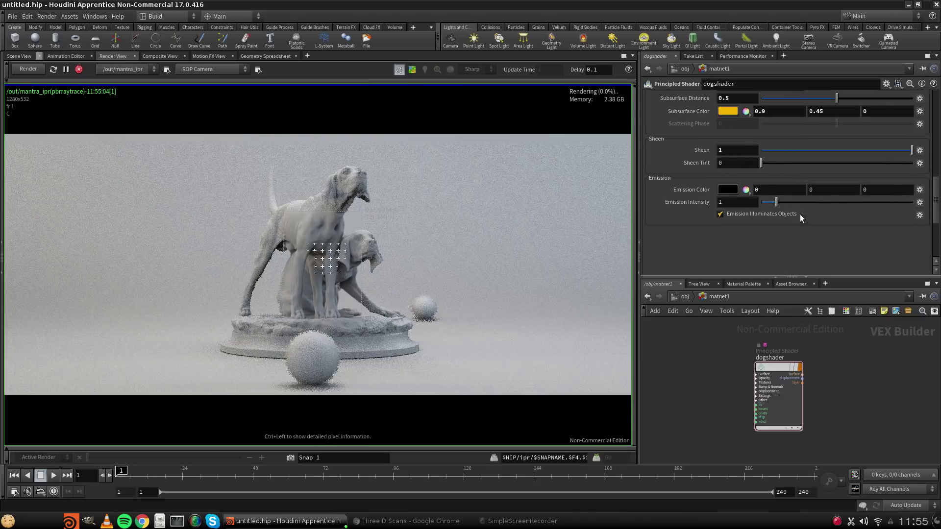
scroll(784, 206, up, 4)
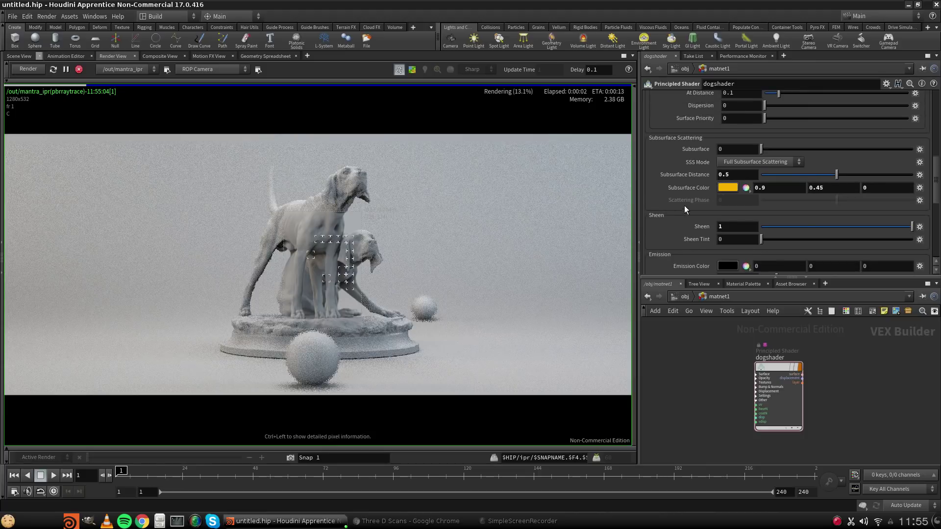
drag(784, 223, 684, 218)
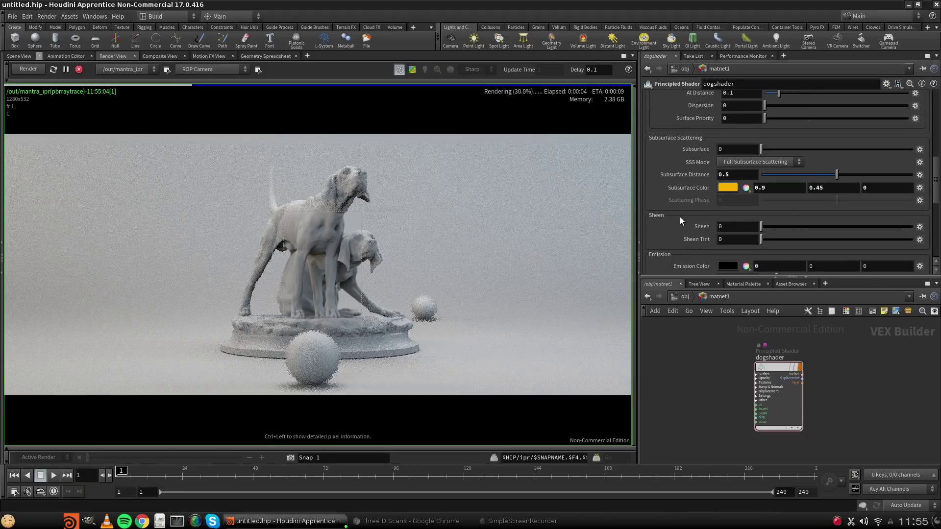
Set the Emission Color to white and enlarge the render region to cover the whole statue and its surroundings.
scroll(680, 217, down, 2)
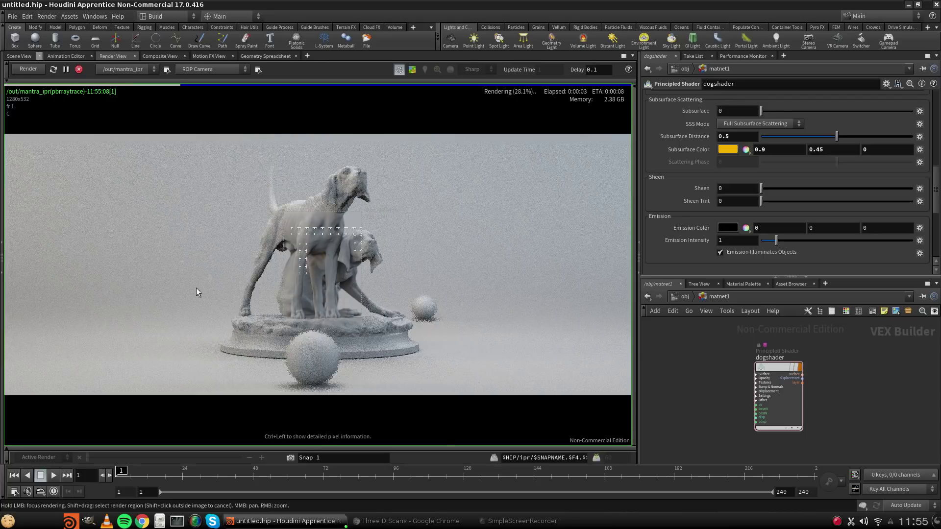
scroll(662, 233, up, 11)
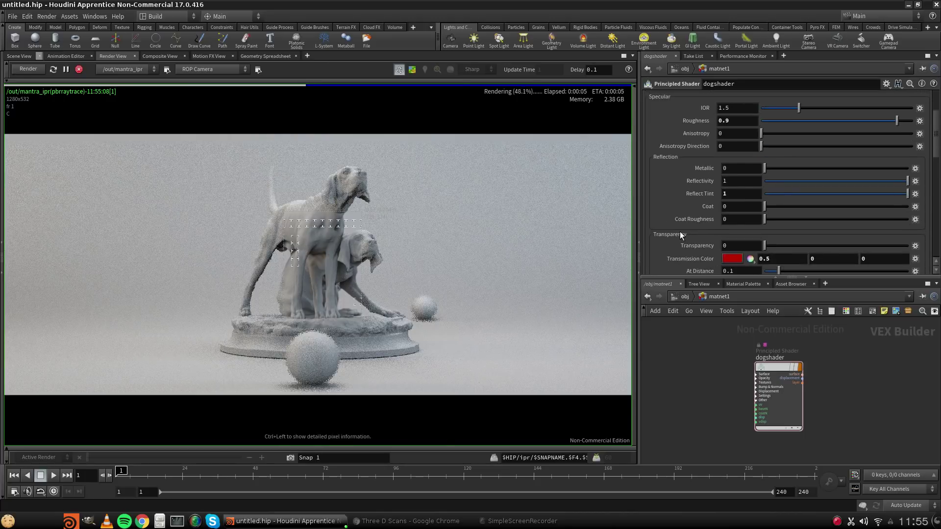
scroll(683, 231, down, 2)
scroll(676, 231, down, 9)
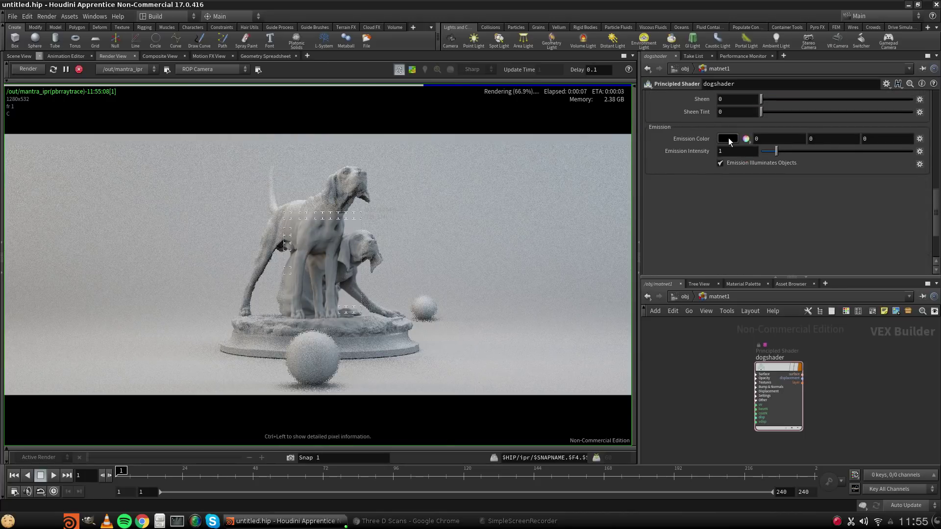
click(730, 139)
click(828, 208)
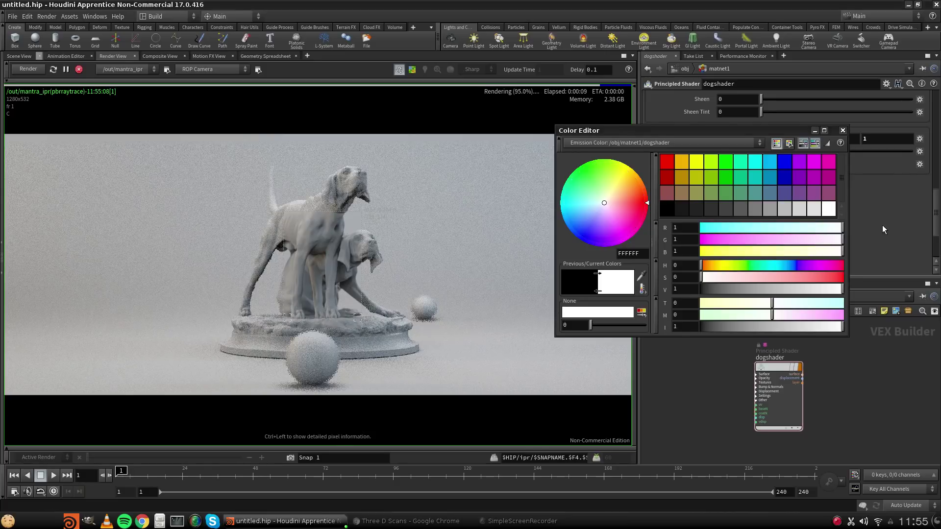
click(842, 129)
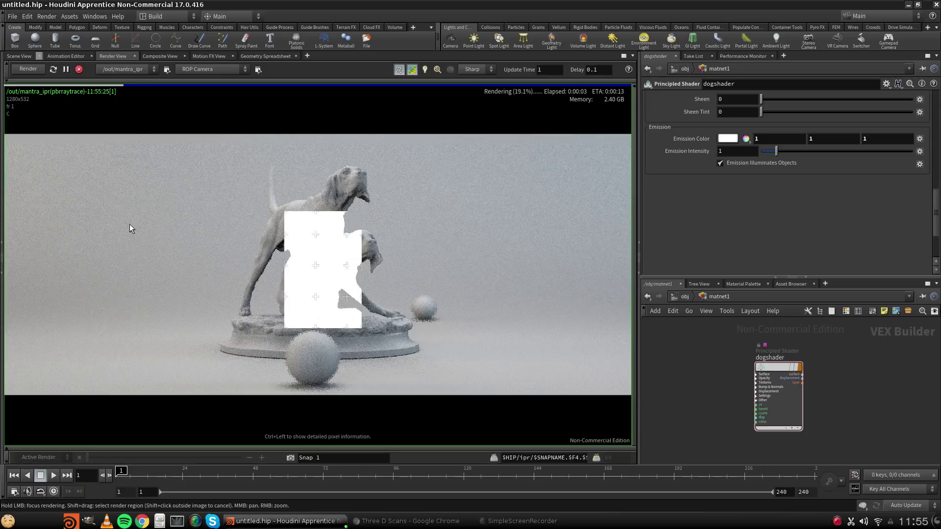
shift+drag(112, 151, 538, 398)
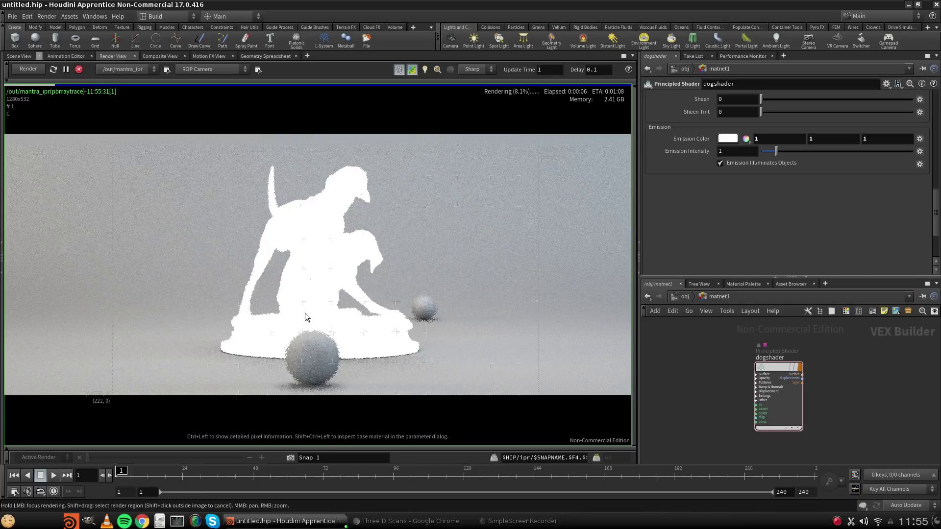
Set the Emission Color back to black and close the color editor.
scroll(737, 220, up, 5)
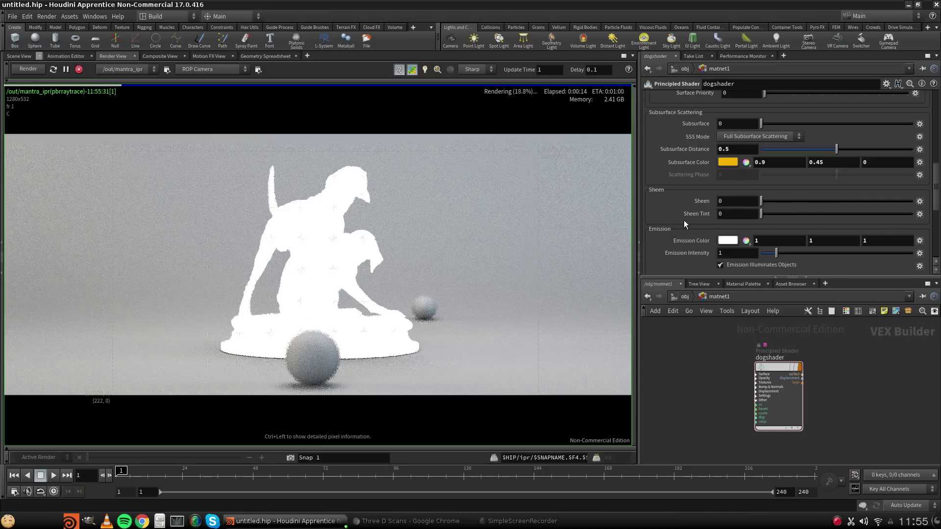
click(732, 240)
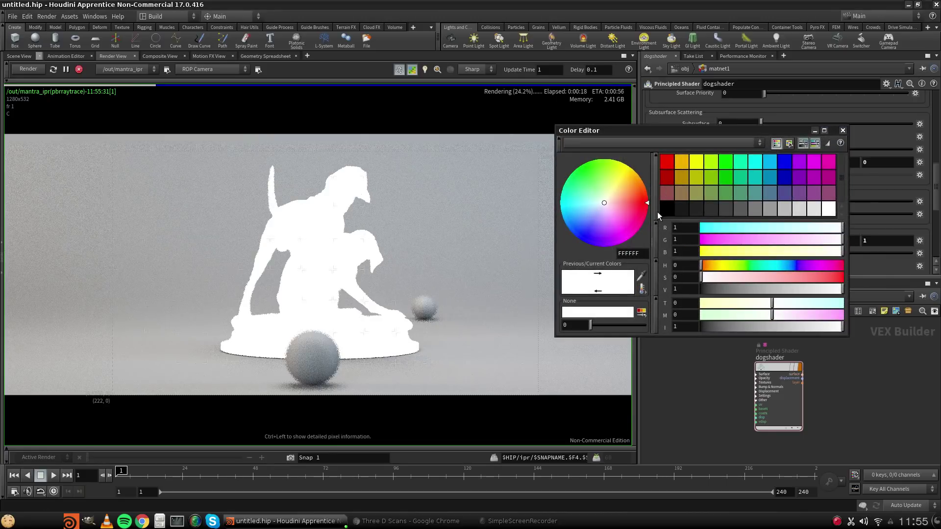
click(667, 210)
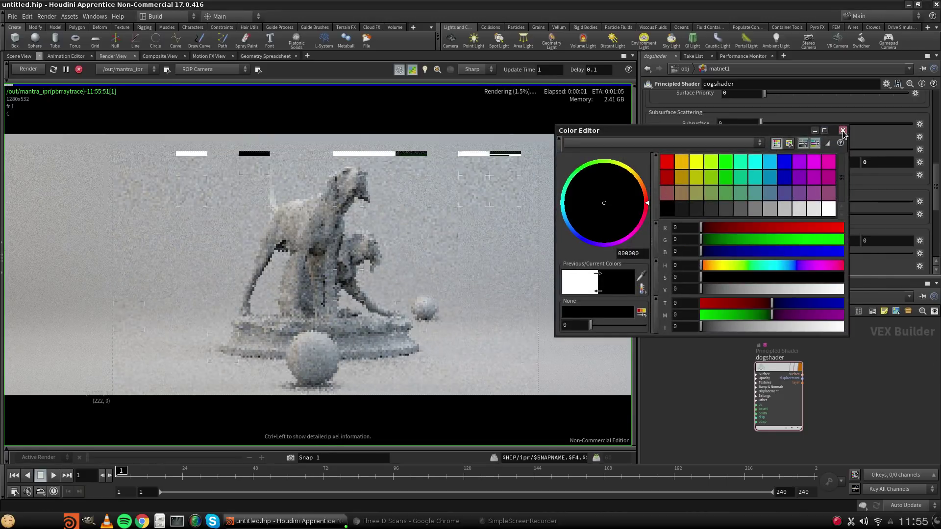
click(842, 131)
scroll(713, 228, down, 2)
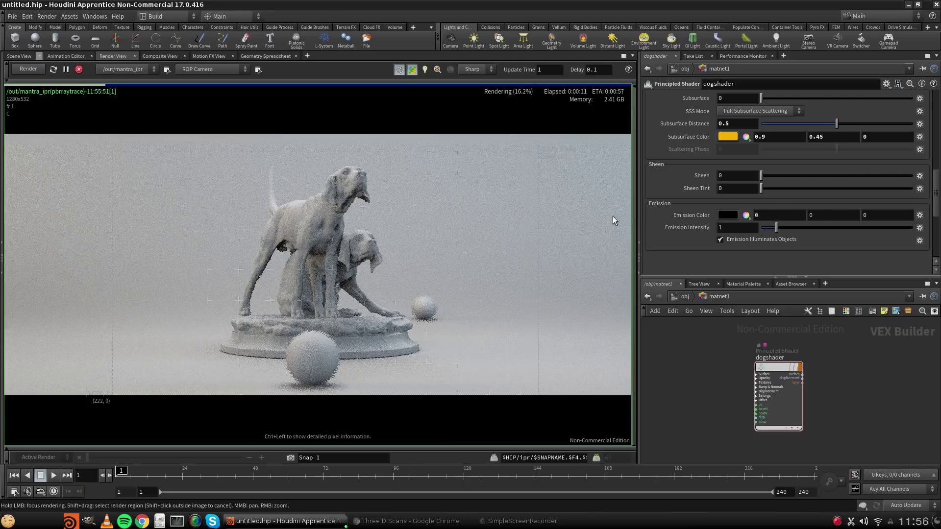
click(691, 228)
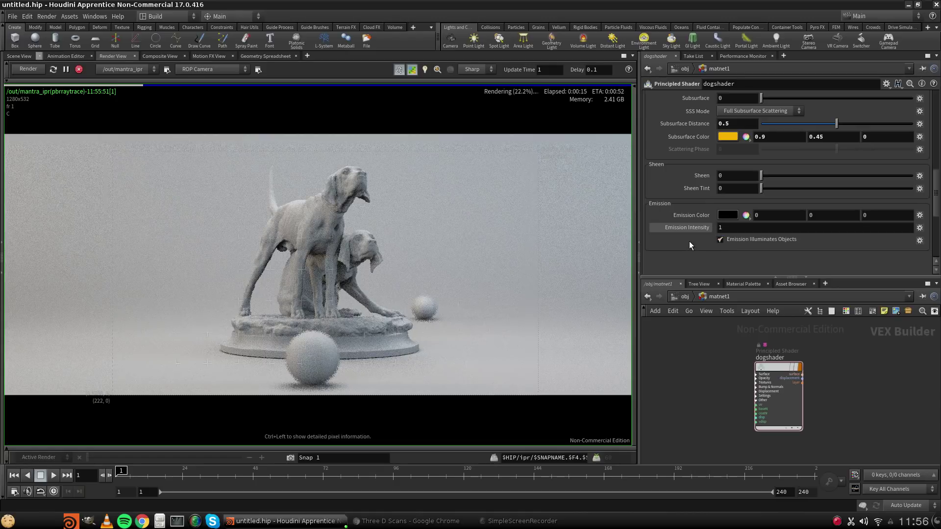
Try an Opacity Scale of 0.37 on the statue, and restore it to 1.
scroll(691, 243, up, 10)
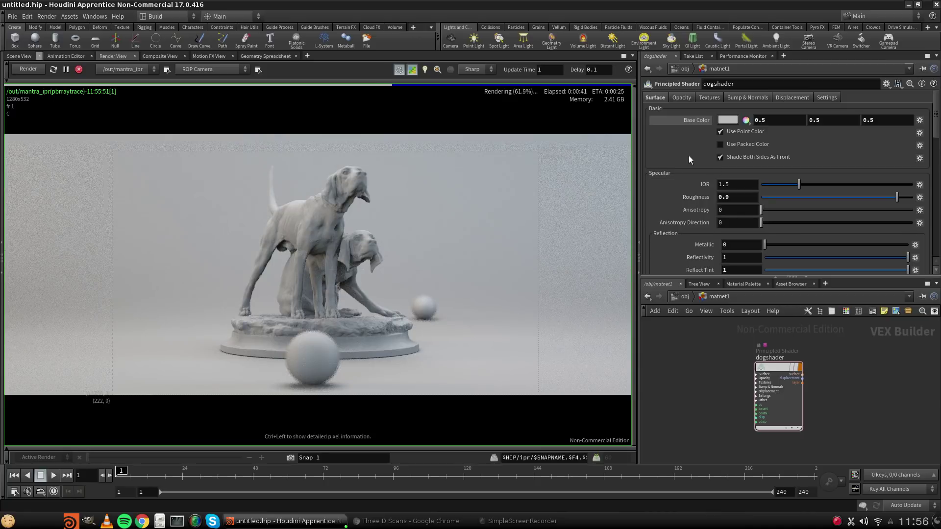
click(681, 97)
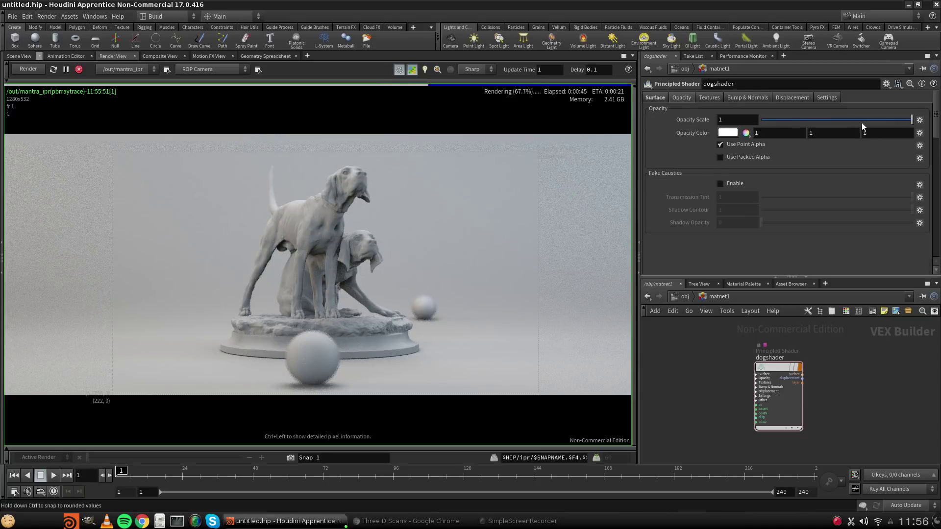
drag(861, 122, 817, 122)
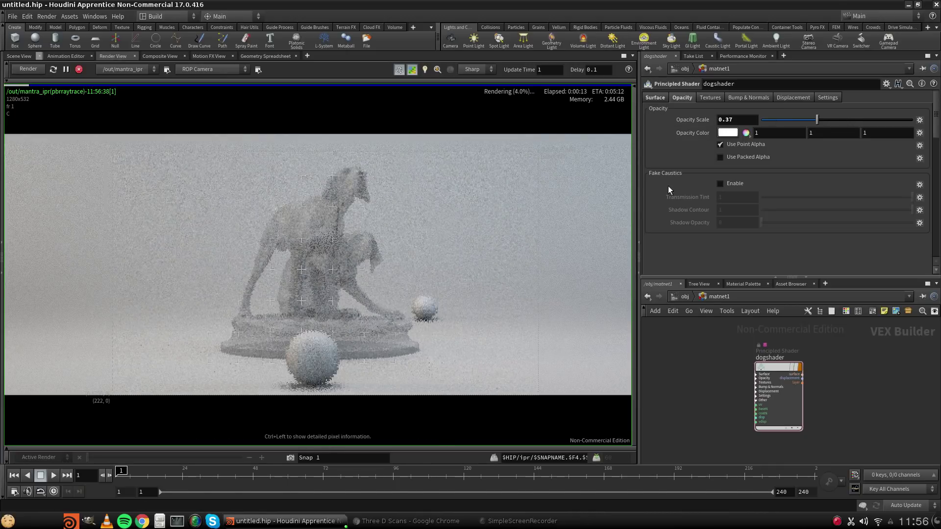
drag(817, 120, 916, 121)
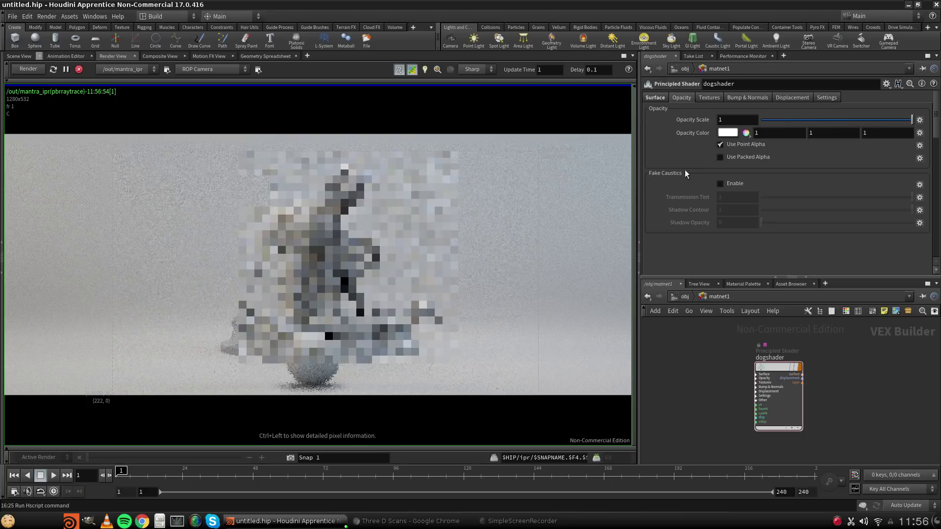
Enable Fake Caustics to preview its effect on the statue, and disable it again.
click(720, 184)
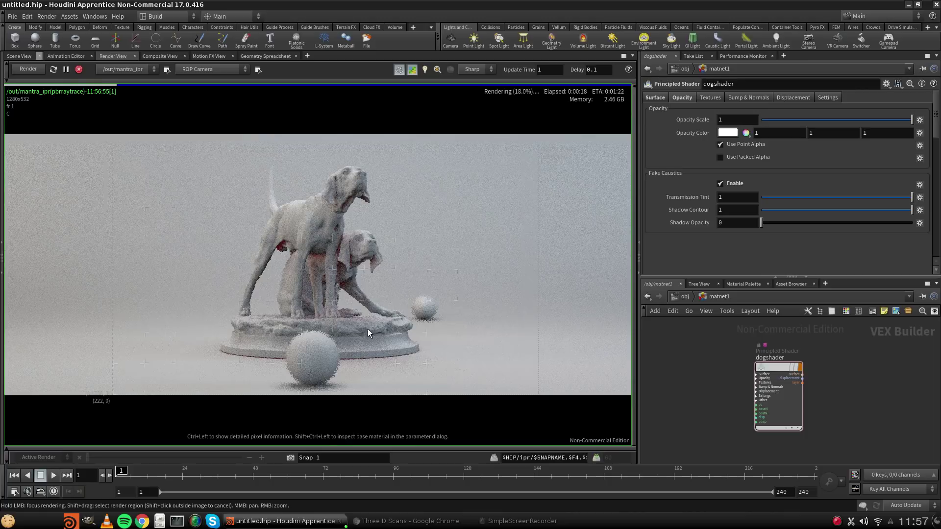
click(719, 184)
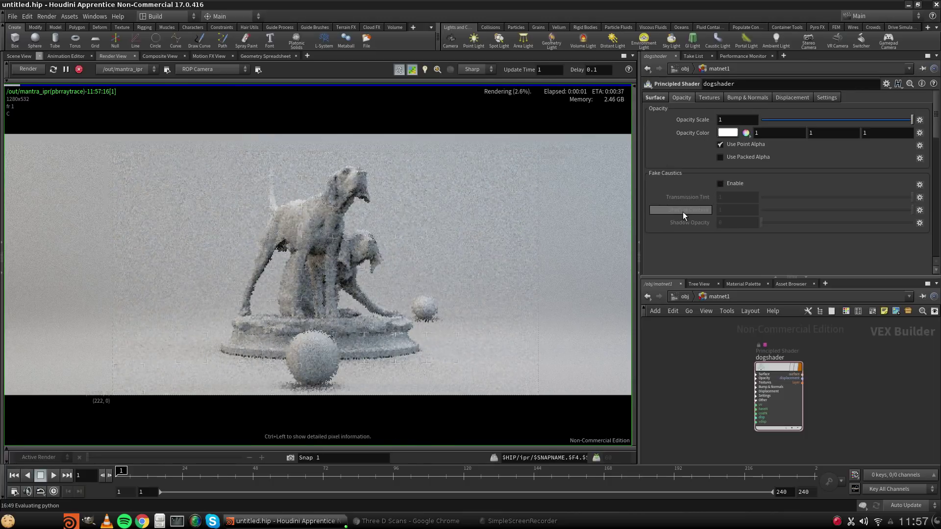
Review which of the shader's parameters can be driven by a texture.
click(709, 98)
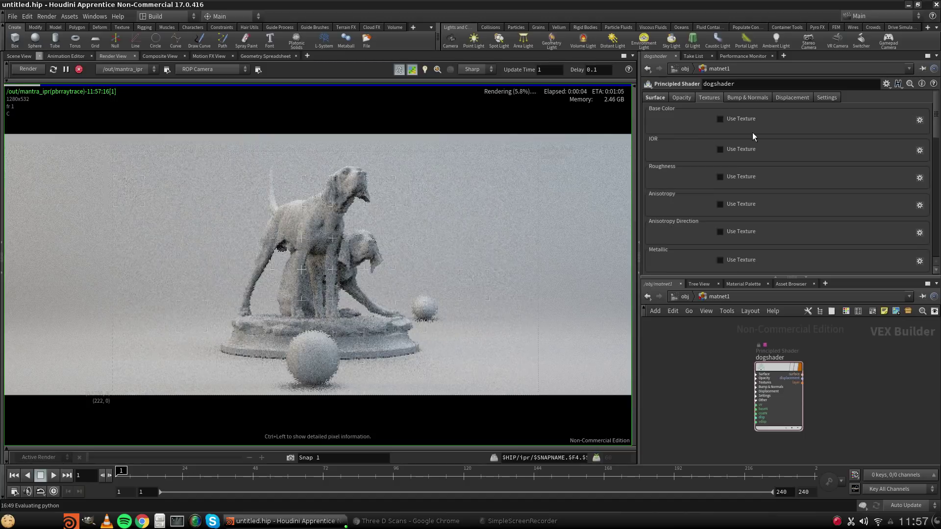
scroll(751, 163, down, 5)
scroll(754, 184, down, 3)
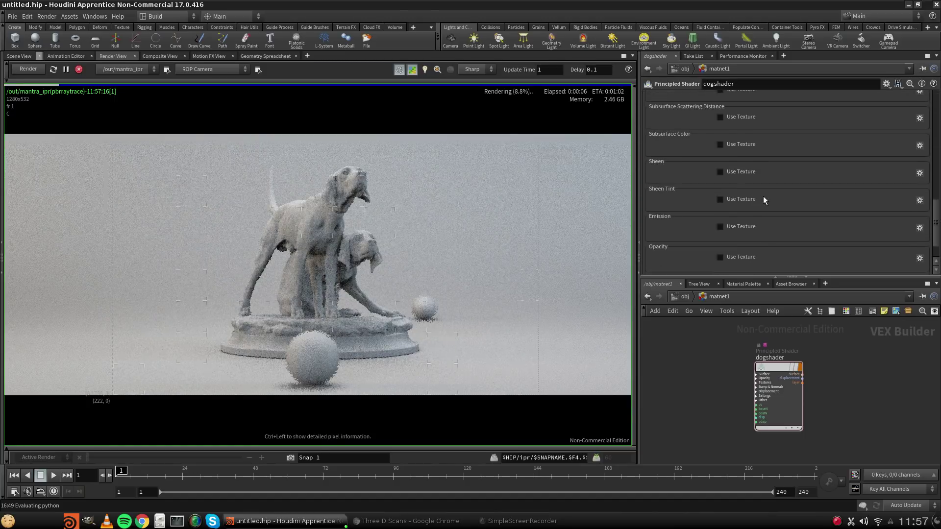
scroll(778, 193, up, 8)
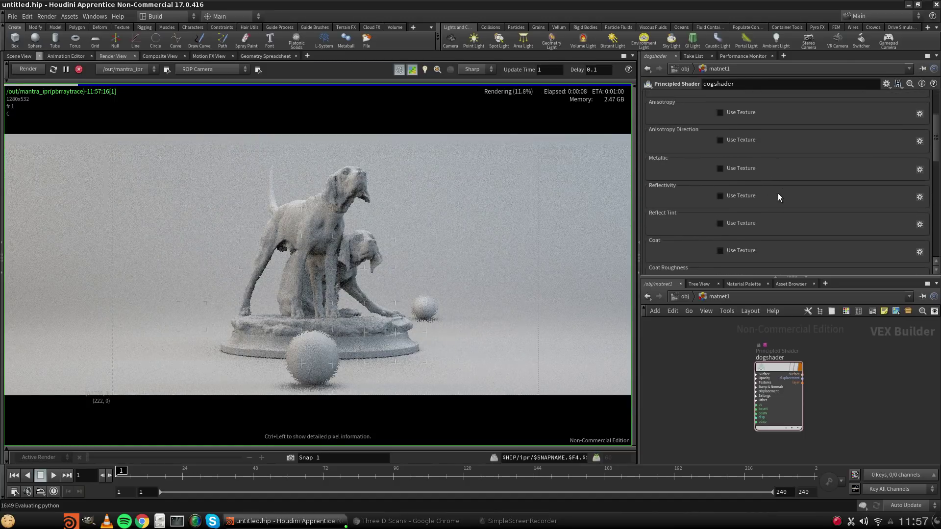
Enable the base bump and normals, review its options and the separate coat normals, and disable it again.
click(745, 97)
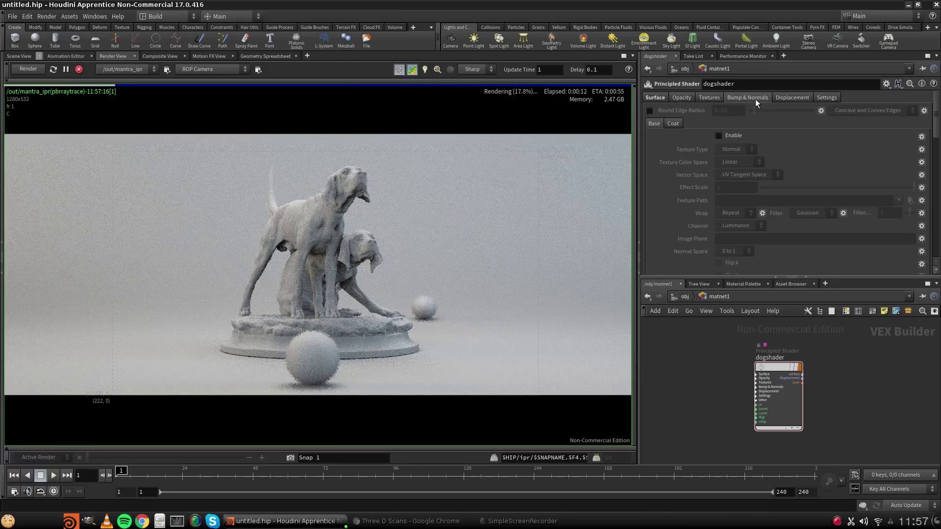
click(732, 137)
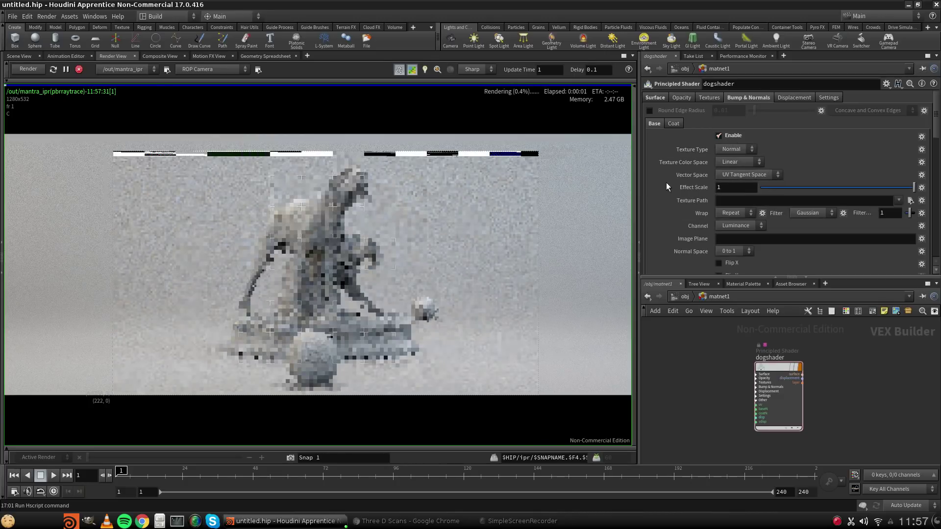
scroll(667, 184, down, 1)
scroll(669, 184, down, 1)
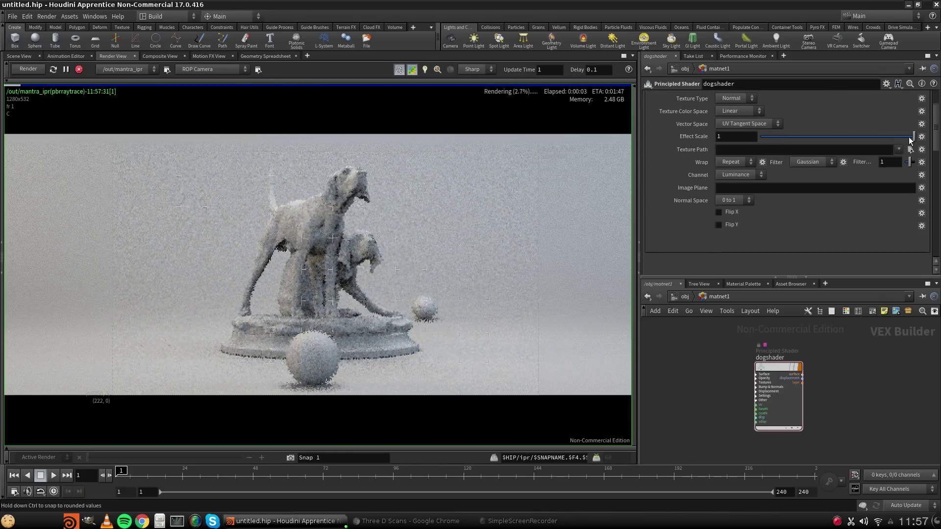
scroll(706, 183, up, 2)
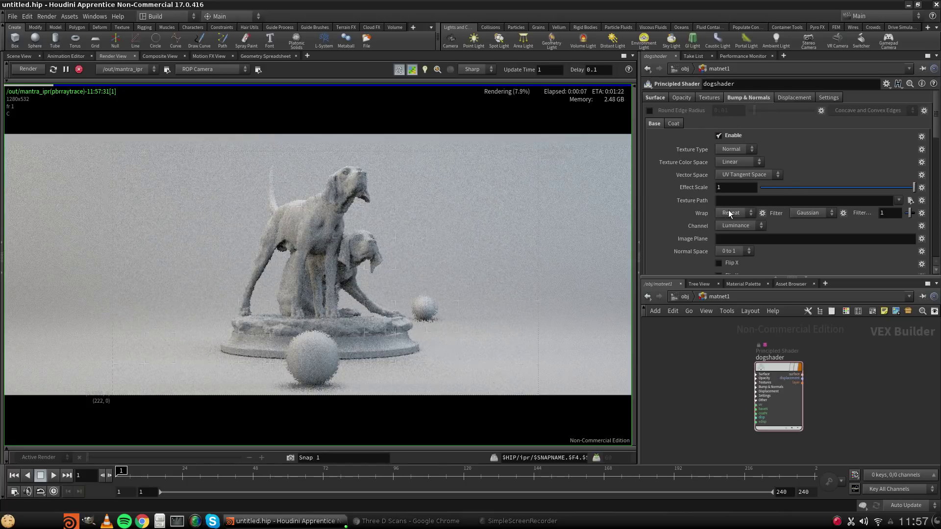
click(675, 124)
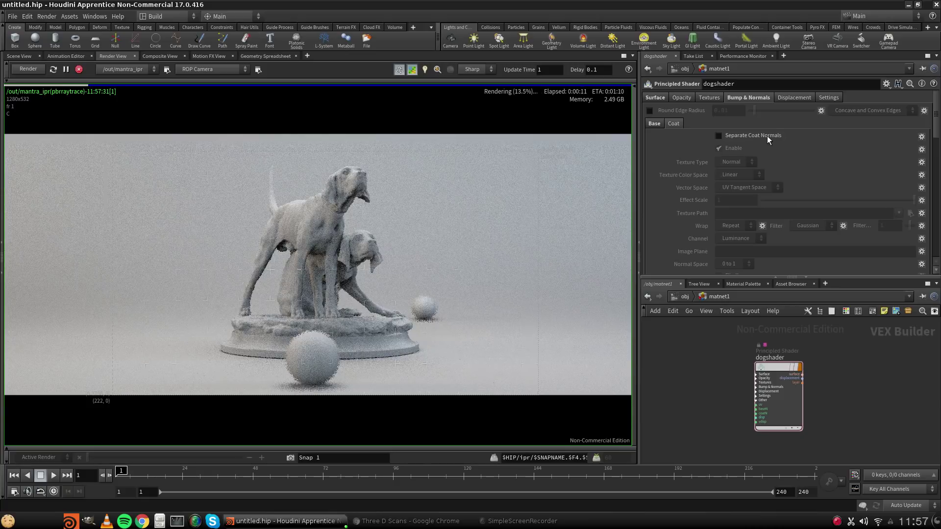
scroll(767, 139, down, 1)
scroll(769, 142, up, 1)
click(653, 124)
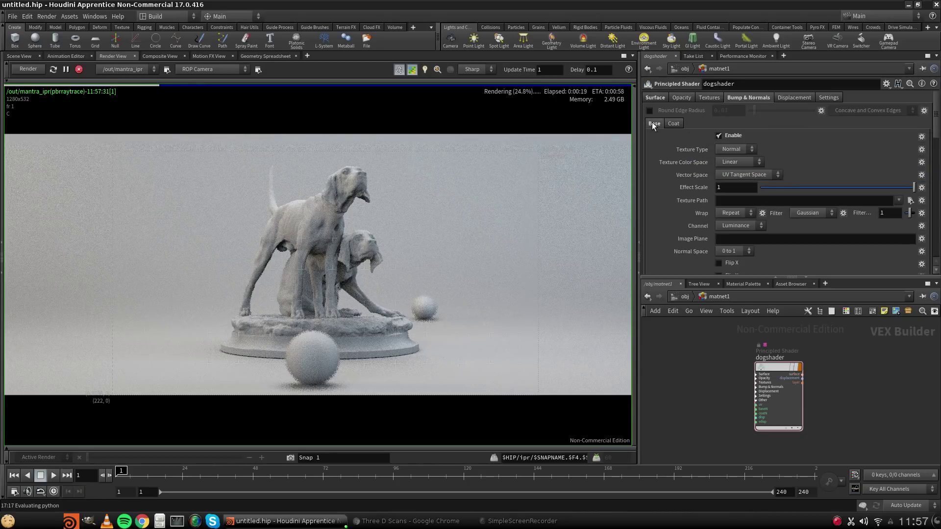
click(732, 136)
Try input displacement and texture displacement on the shader, disabling each again.
click(796, 98)
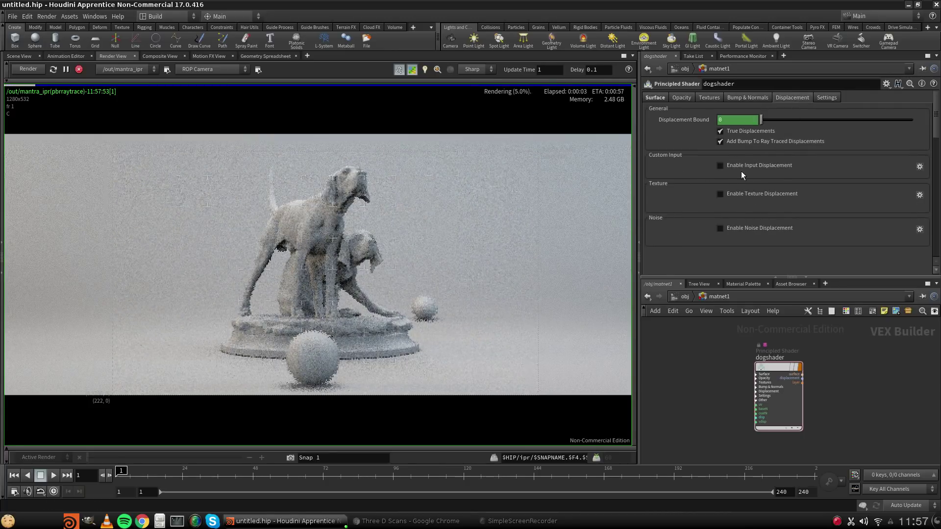
click(730, 165)
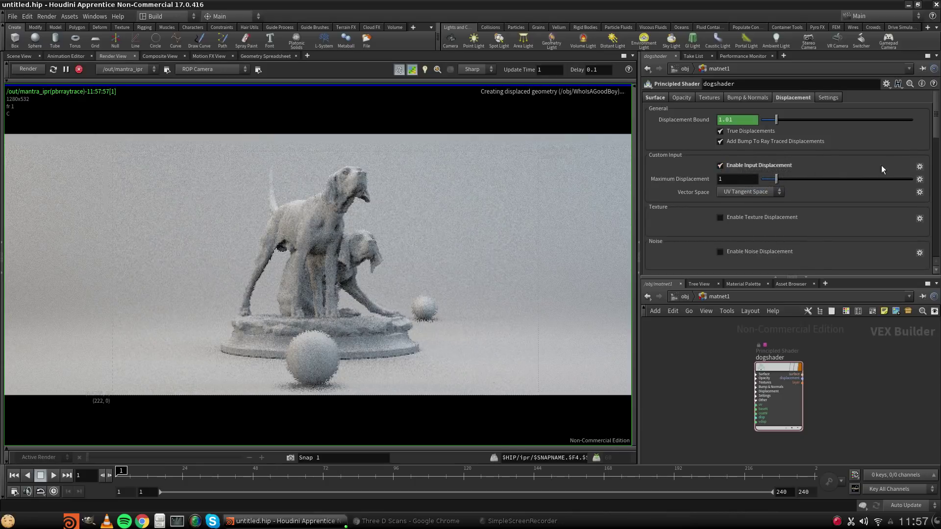
click(726, 169)
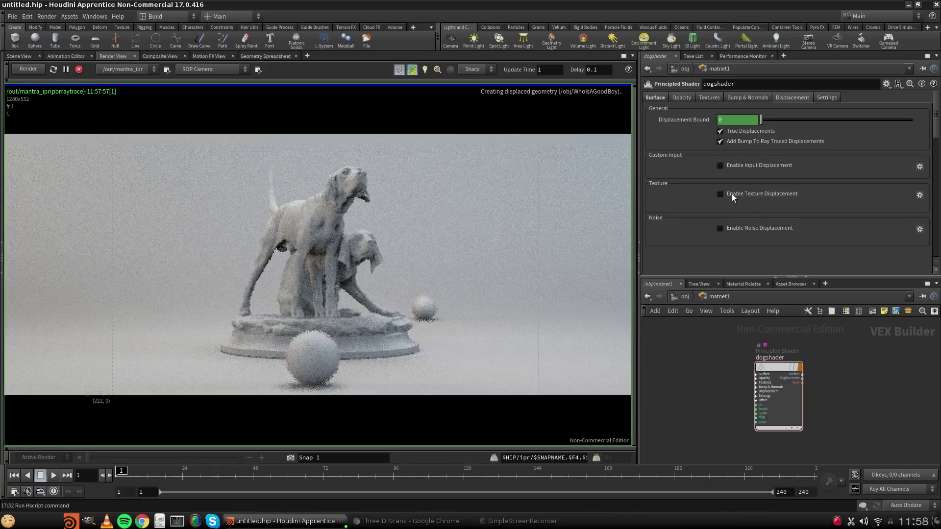
click(722, 194)
click(721, 194)
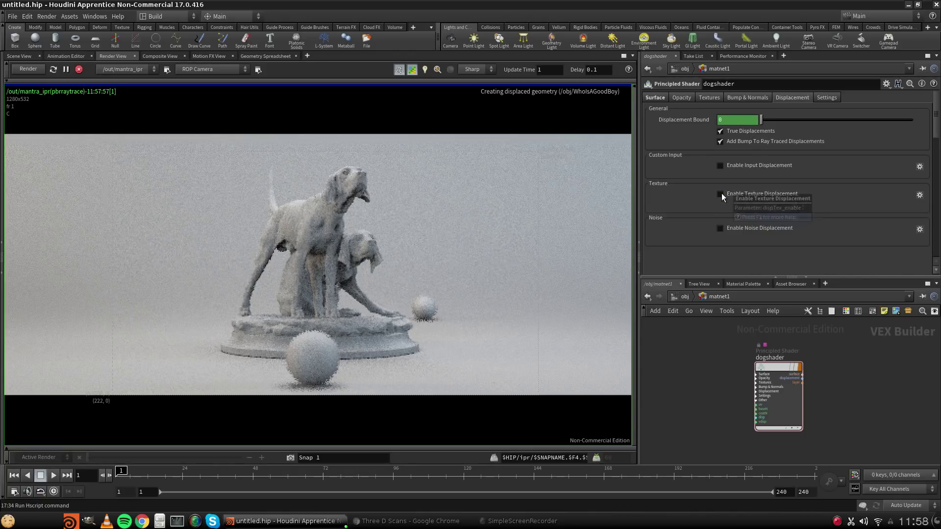
Enable noise displacement on the statue's shader with the Simplex Noise type.
click(721, 228)
scroll(706, 225, down, 2)
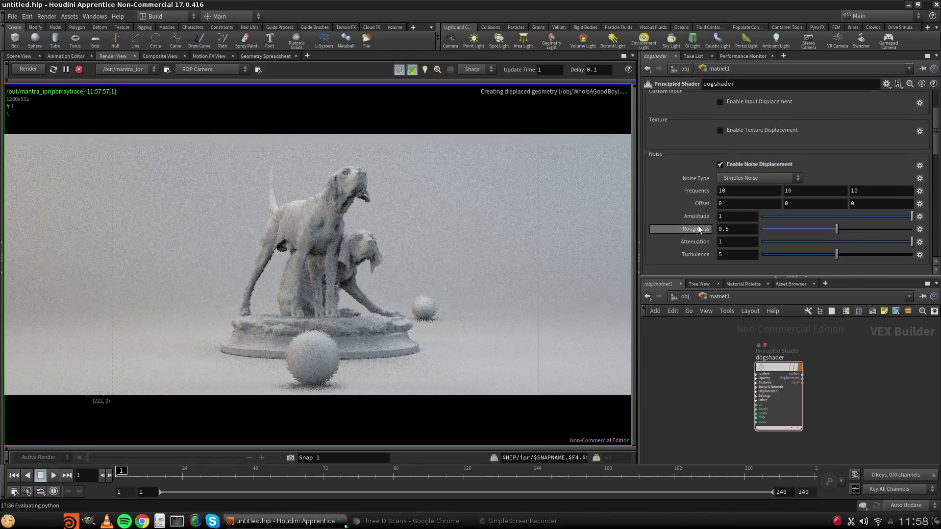
click(760, 177)
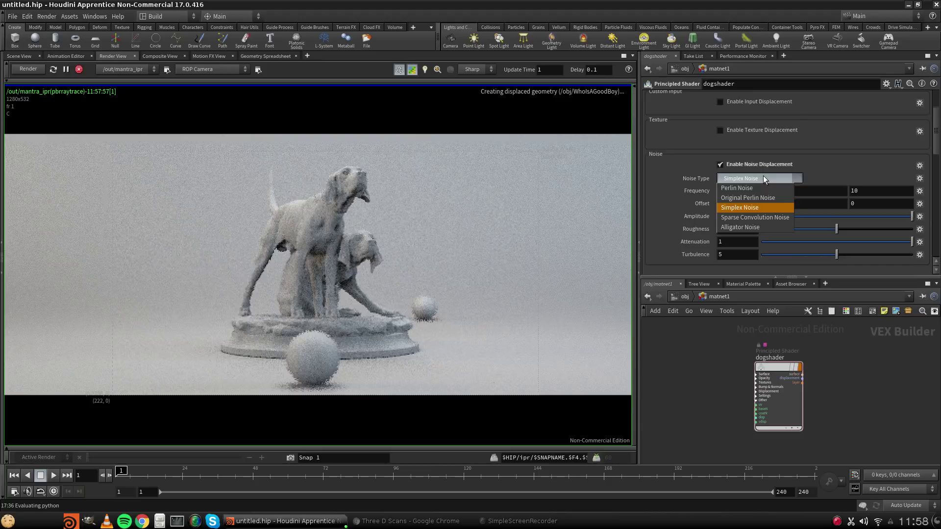
click(757, 209)
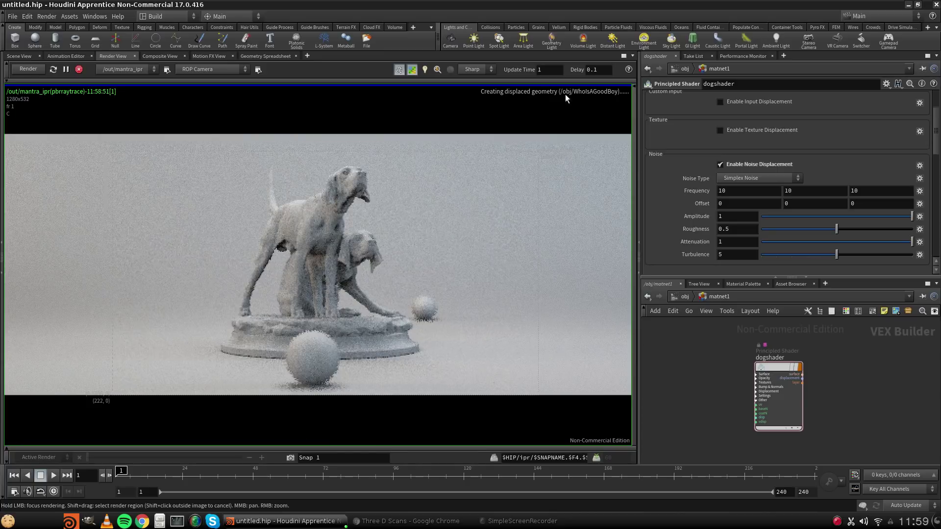
click(508, 523)
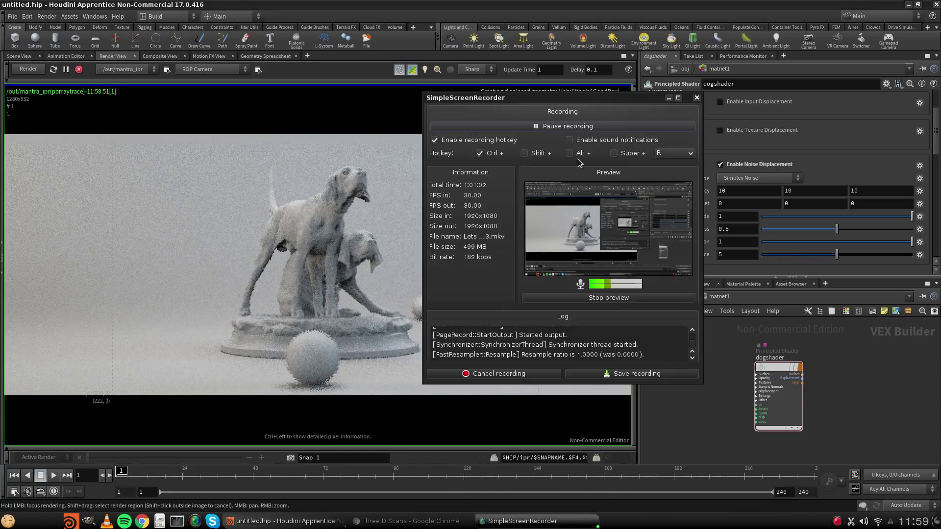
click(563, 127)
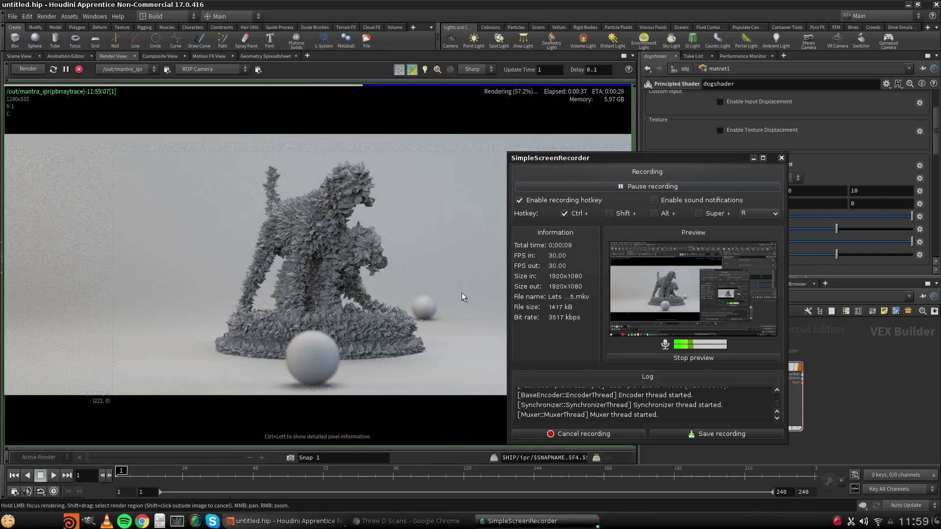
click(782, 157)
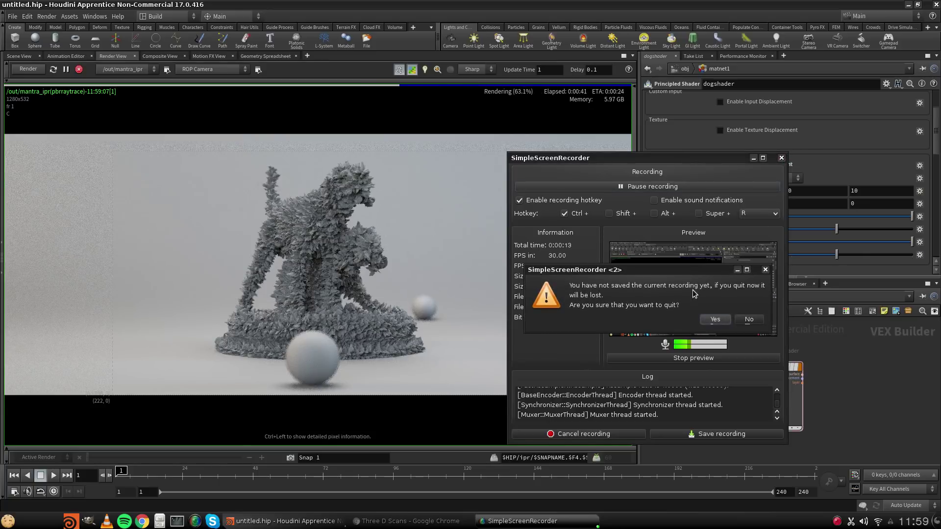
click(744, 322)
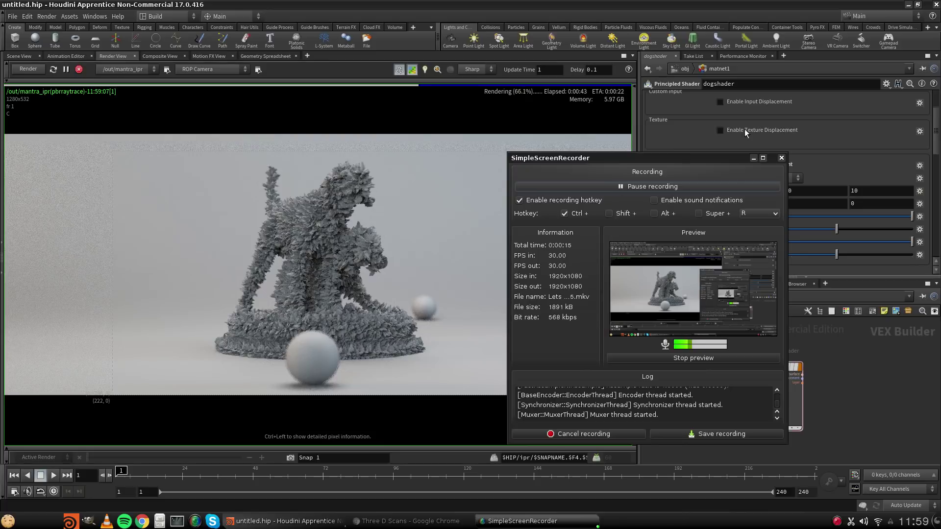
click(754, 158)
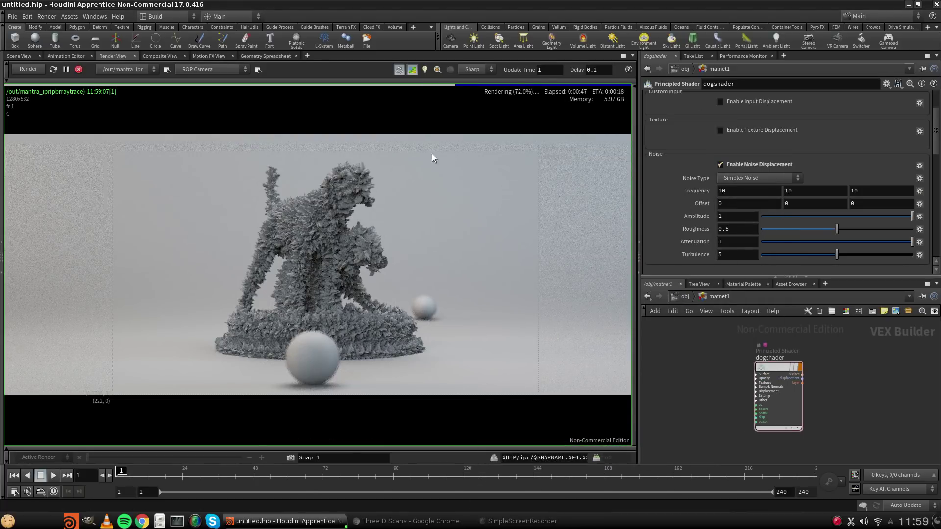
Review the available noise types, disable noise displacement, and bring up the shader's component label and UV settings.
click(758, 179)
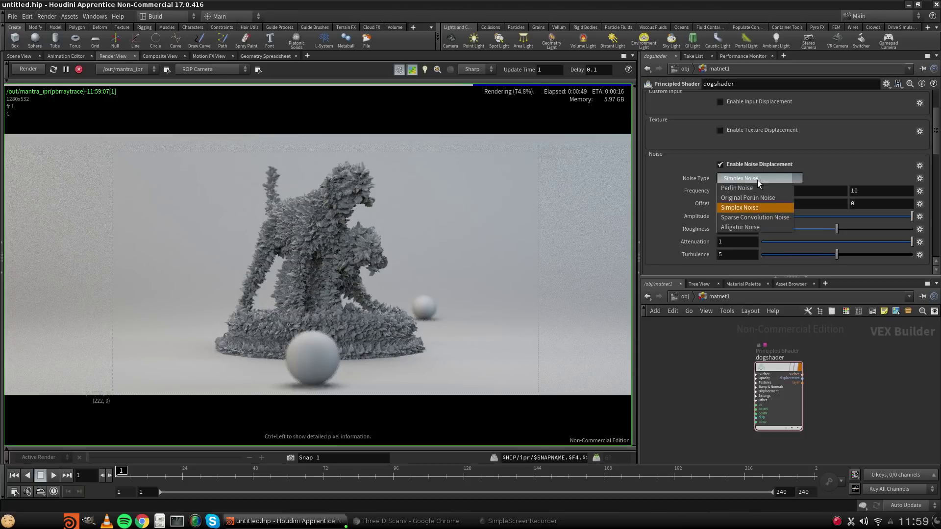
click(694, 153)
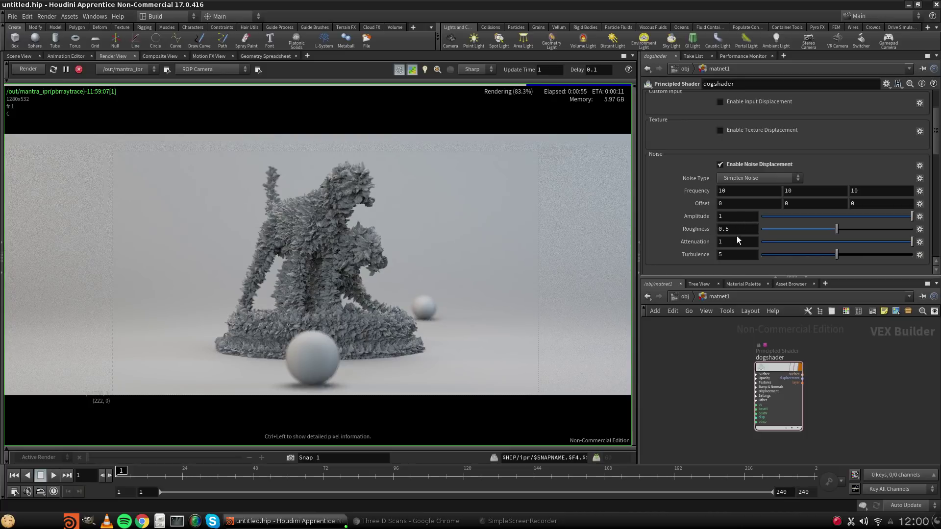
click(722, 163)
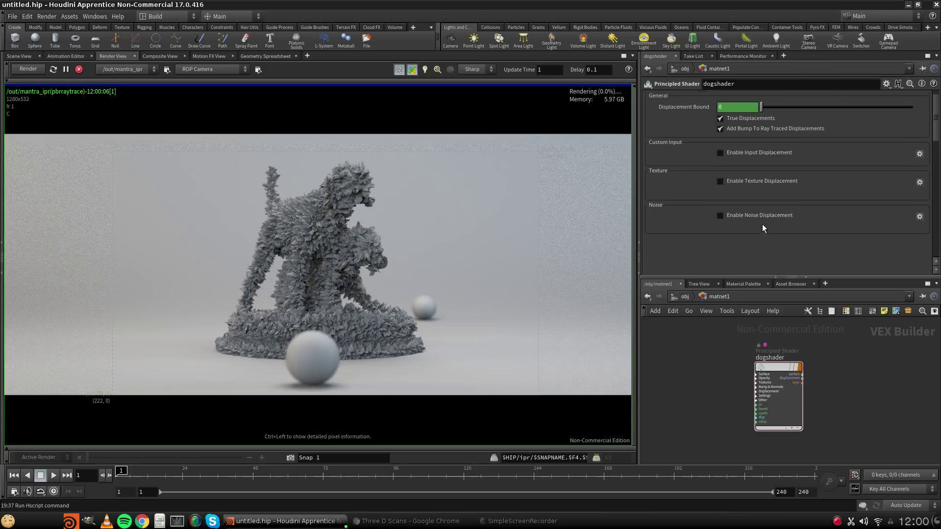
click(825, 97)
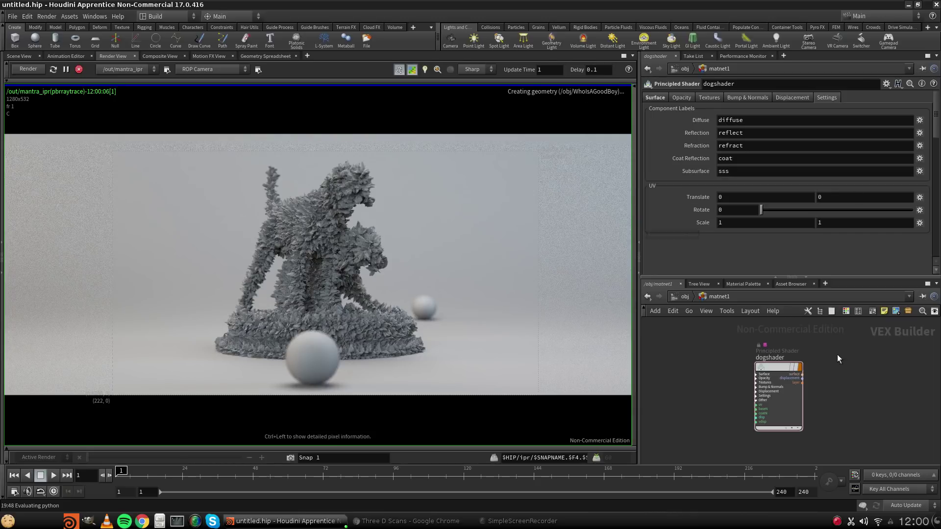
Rename the dogshader node as dogshader_plastic and move it aside to free space in the network.
drag(778, 366, 733, 358)
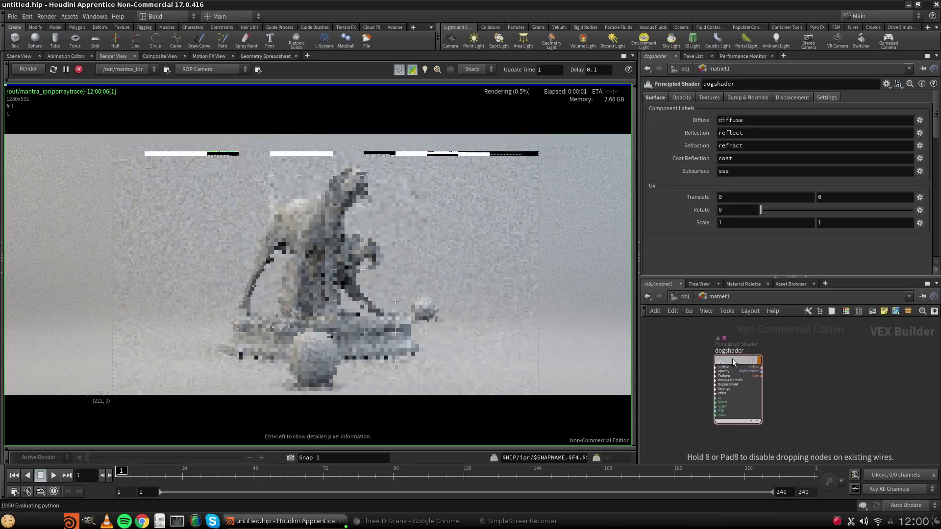
double_click(726, 351)
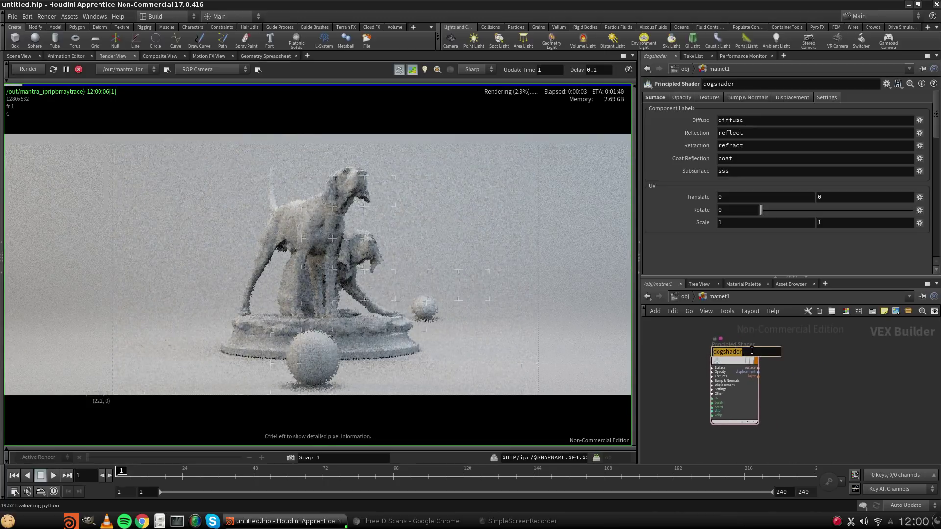
click(752, 351)
text(_)
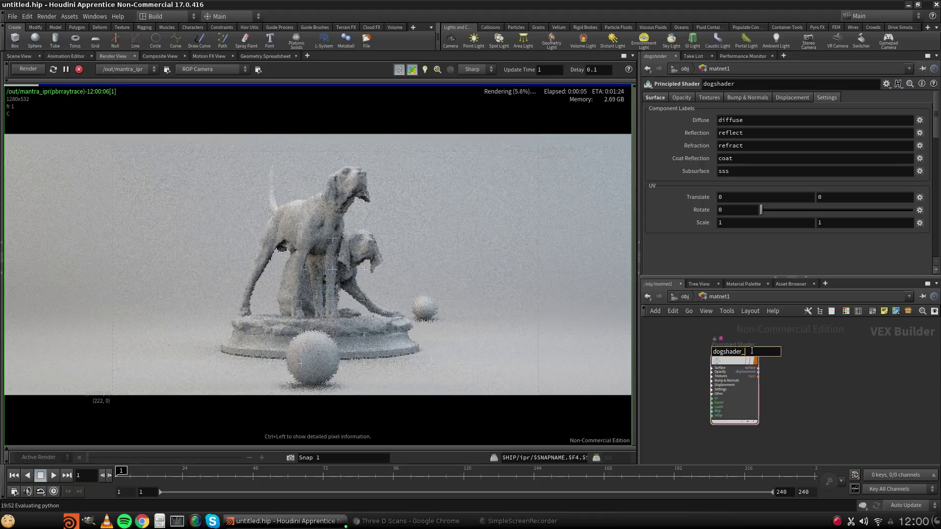
text(plastic)
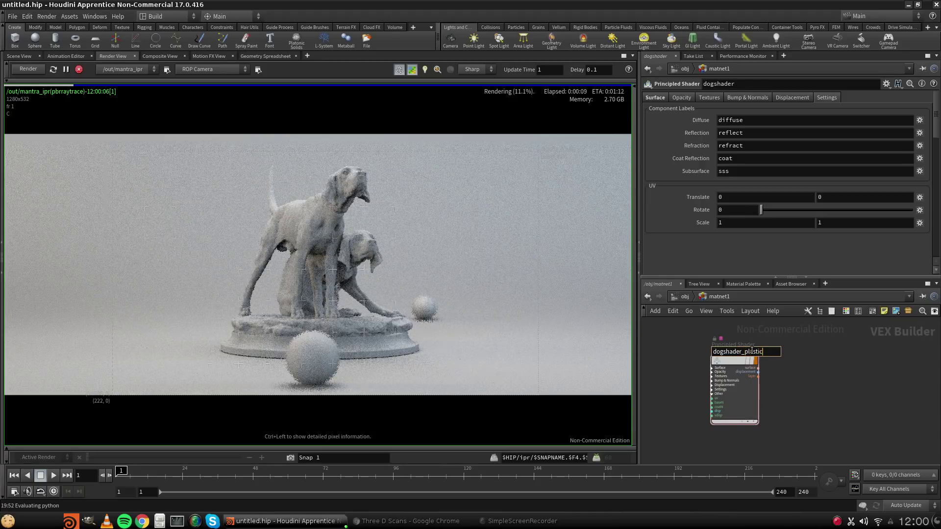
key(Return)
drag(754, 352, 719, 359)
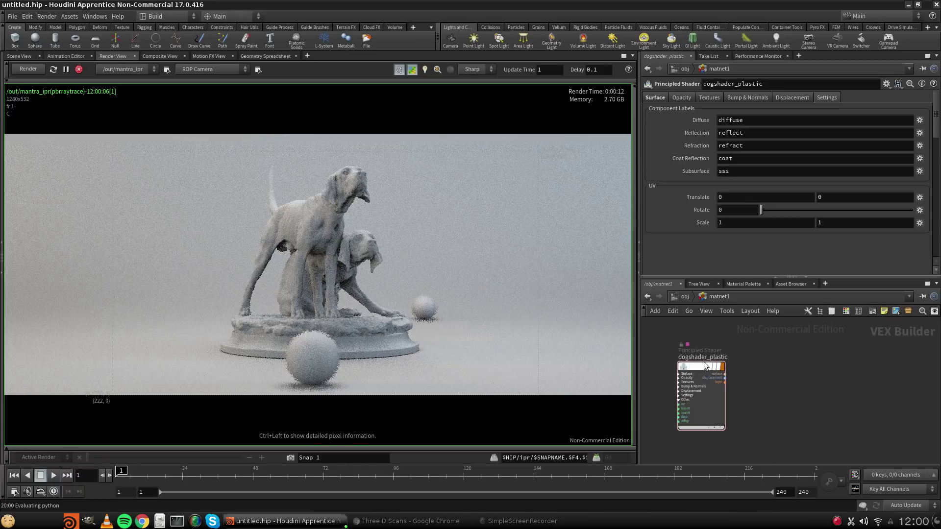
Duplicate the dogshader_plastic node beside the original and rename the copy as dogshader_reddiffuse.
key(Tab)
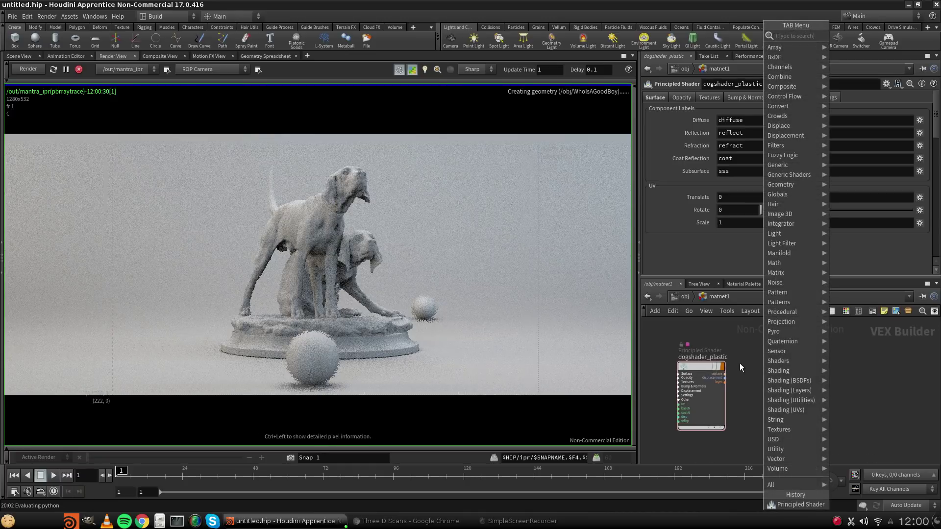
click(740, 364)
alt+drag(695, 366, 763, 379)
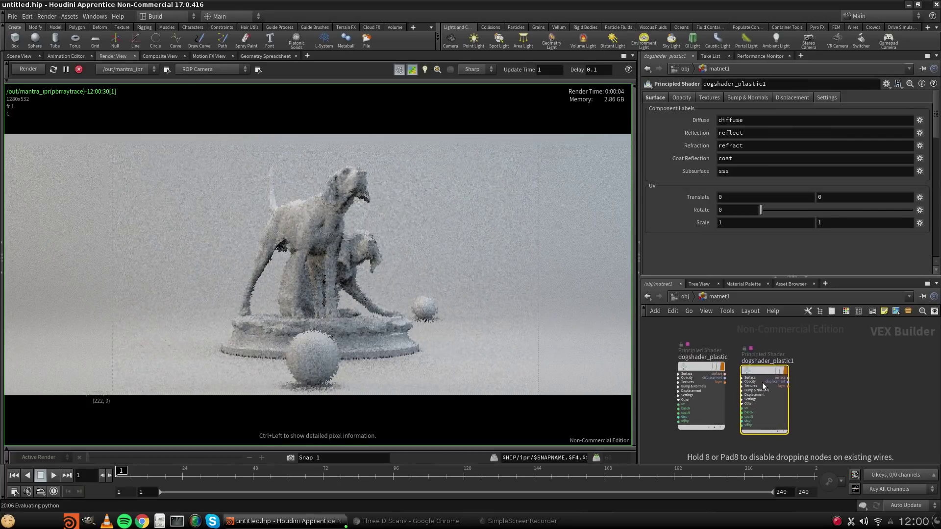
double_click(777, 362)
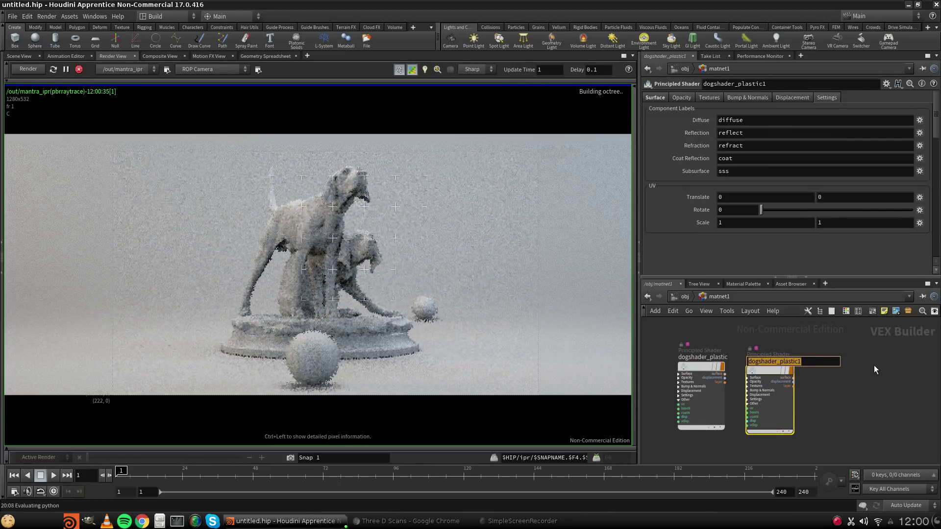
click(803, 363)
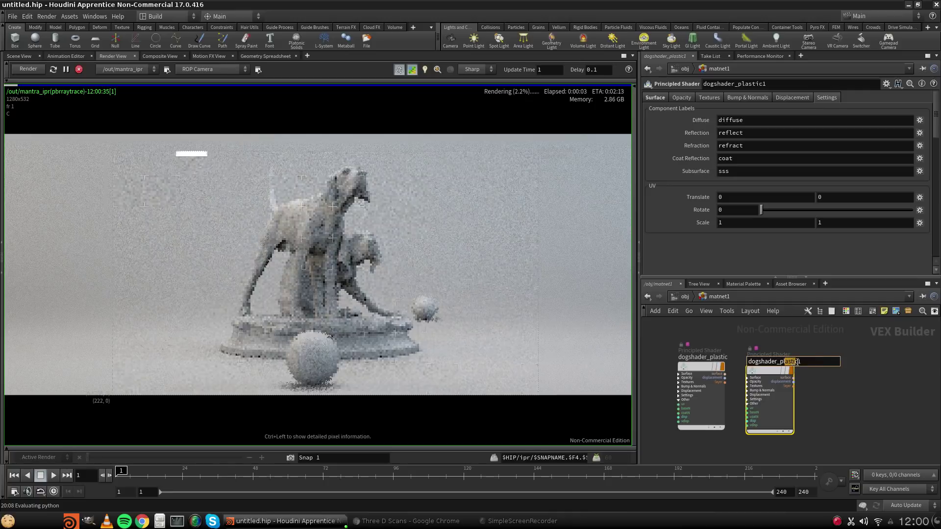
key(BackSpace)
key(BackSpace)
key(BackSpace)
key(BackSpace)
key(BackSpace)
key(BackSpace)
key(BackSpace)
key(BackSpace)
text(red)
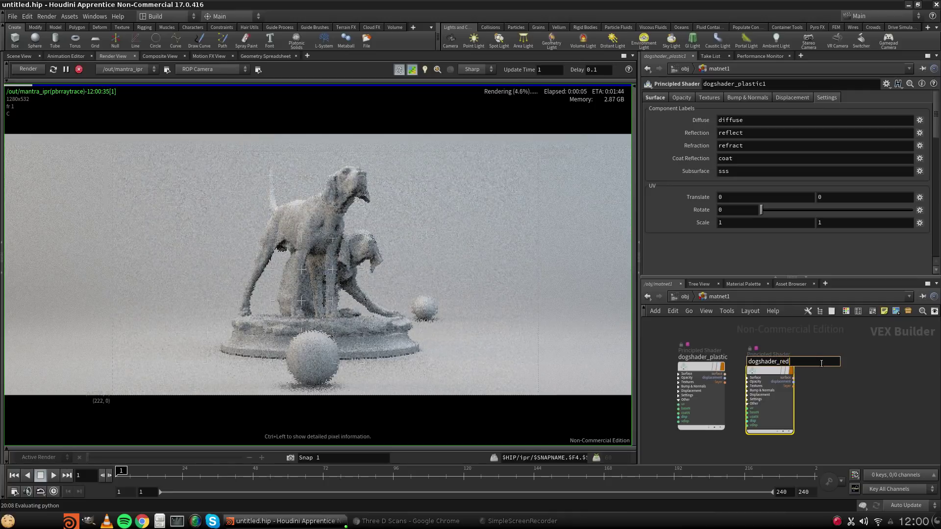
text(diffuse)
key(Return)
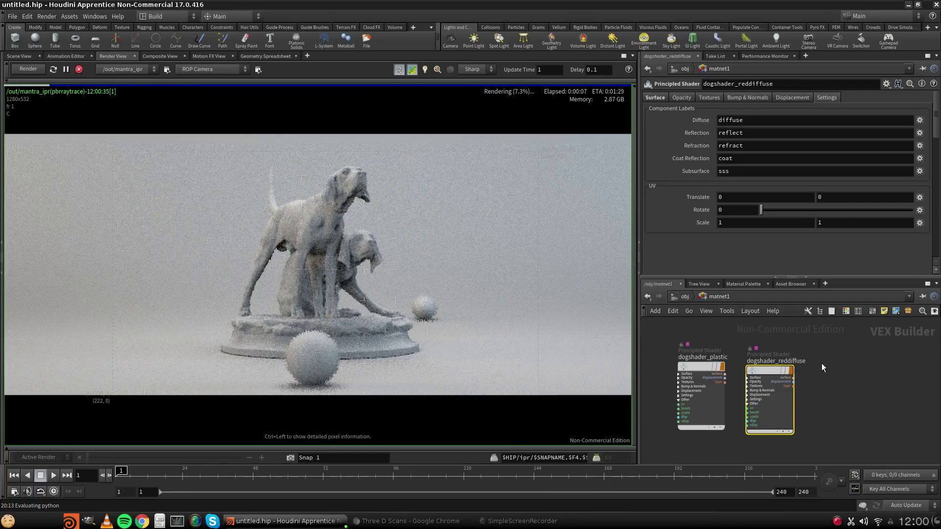
drag(764, 371, 769, 367)
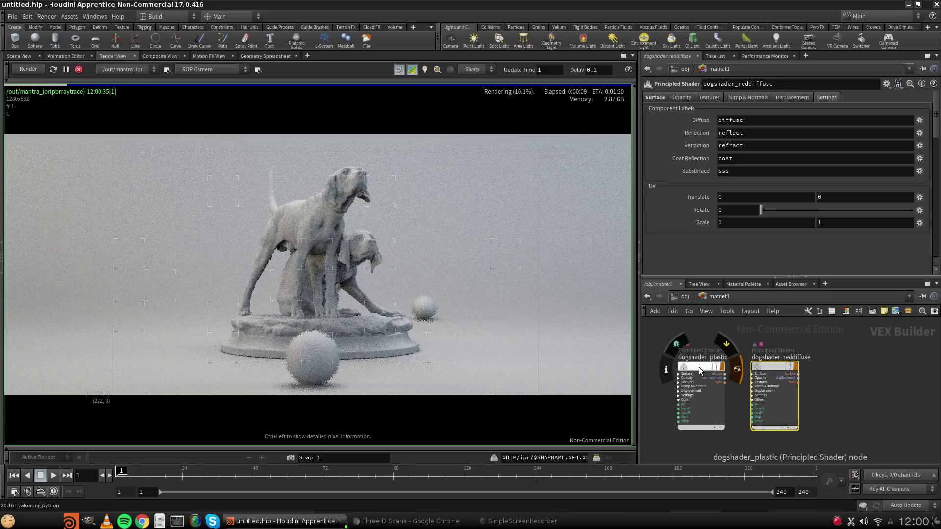
Set the Roughness of the dogshader_plastic shader to 0.15.
click(700, 371)
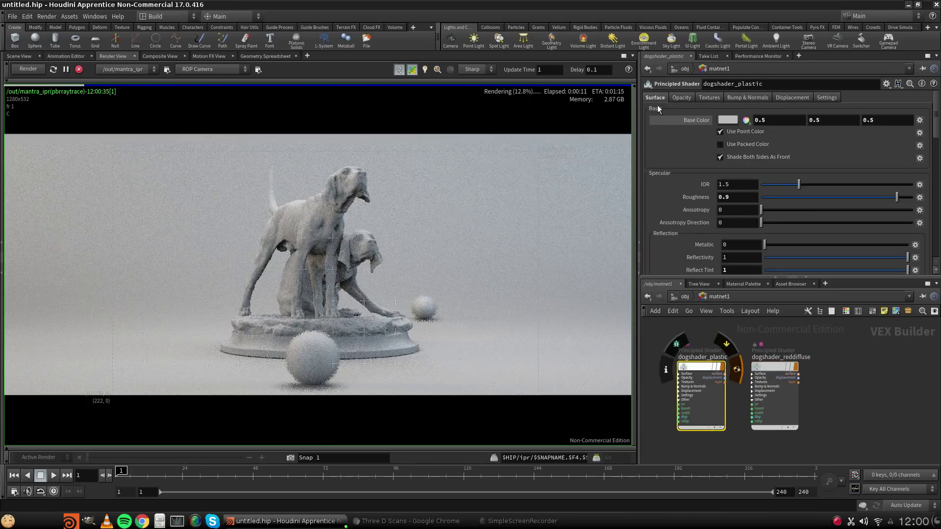
drag(883, 196, 786, 195)
drag(729, 198, 768, 203)
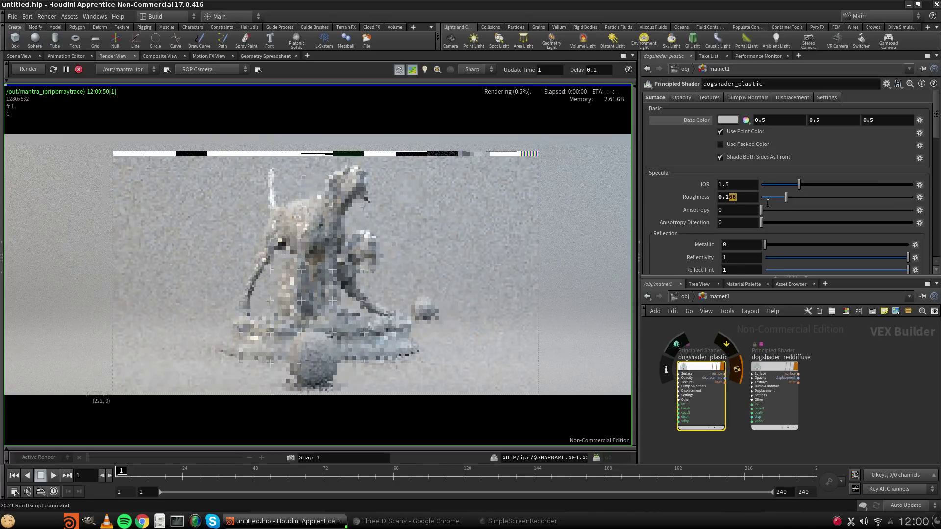
text(5)
key(Return)
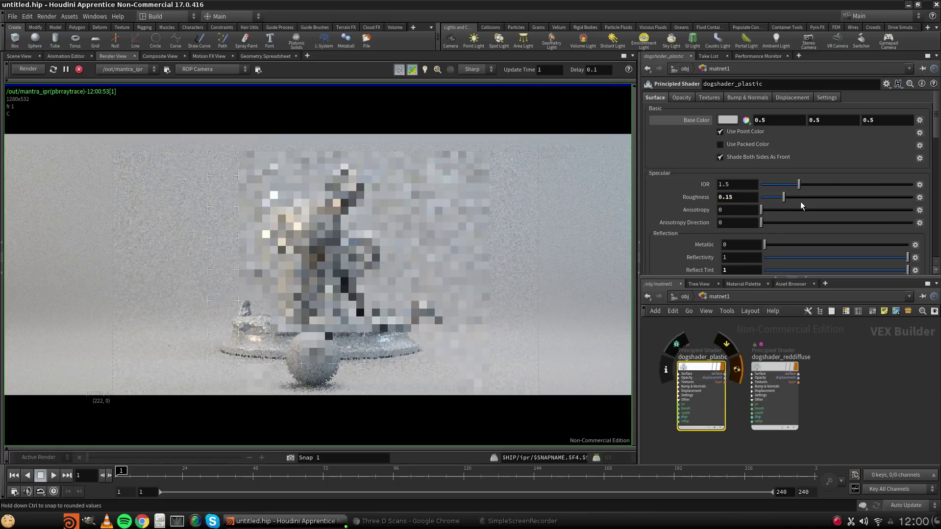
Set the Base Color of the dogshader_reddiffuse shader to dark red with RGB 0.5, 0, 0.
click(772, 368)
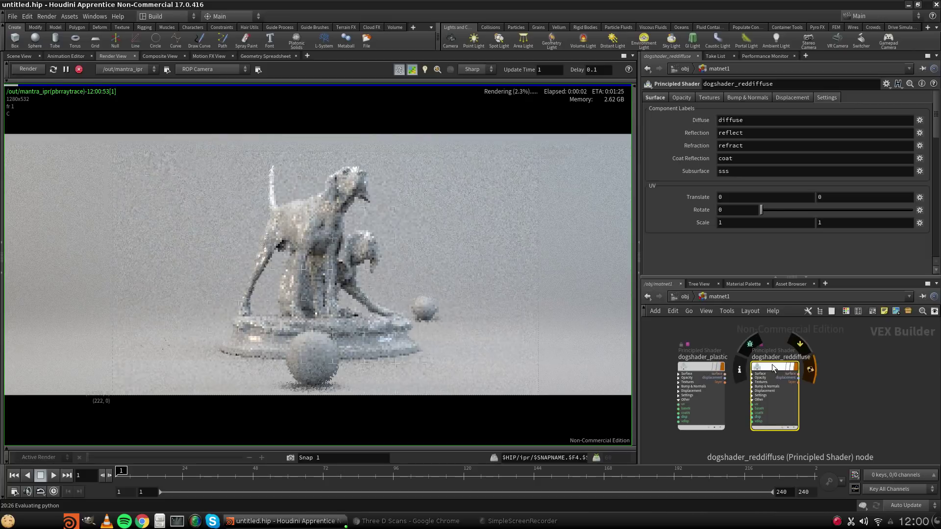
scroll(713, 125, up, 10)
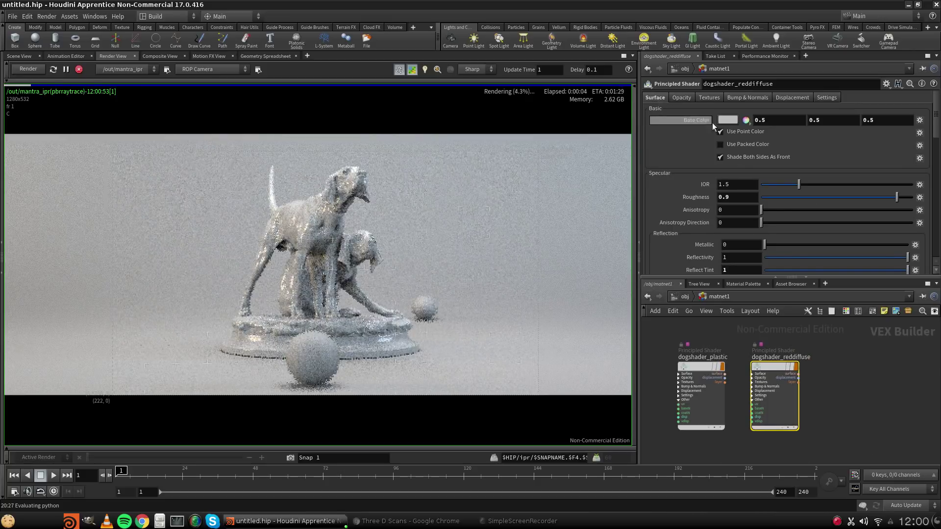
click(727, 120)
click(667, 180)
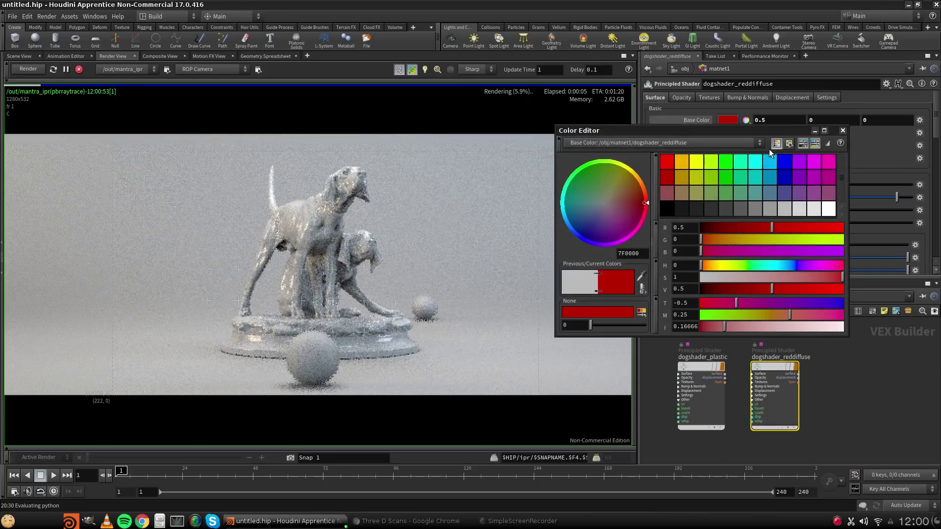
click(843, 131)
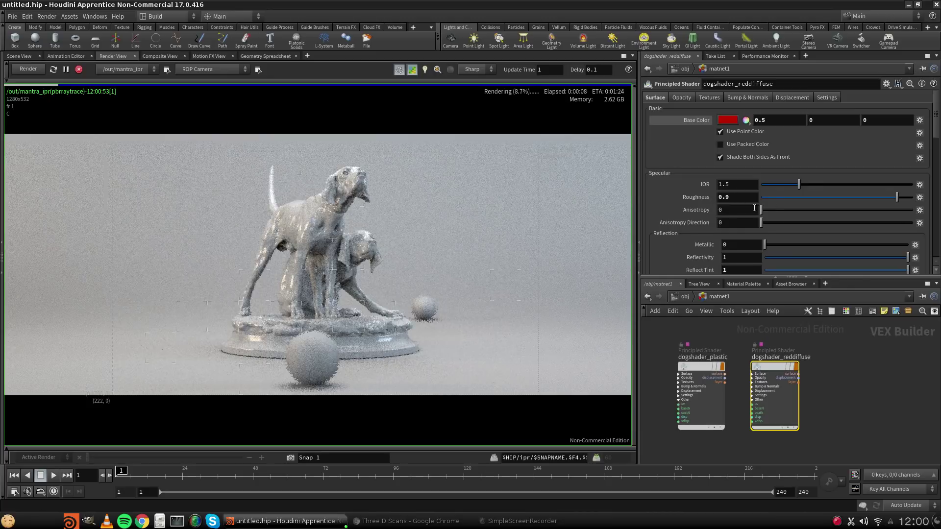
Set the Transmission Color of the dogshader_reddiffuse shader to white with RGB 1, 1, 1.
scroll(744, 203, down, 4)
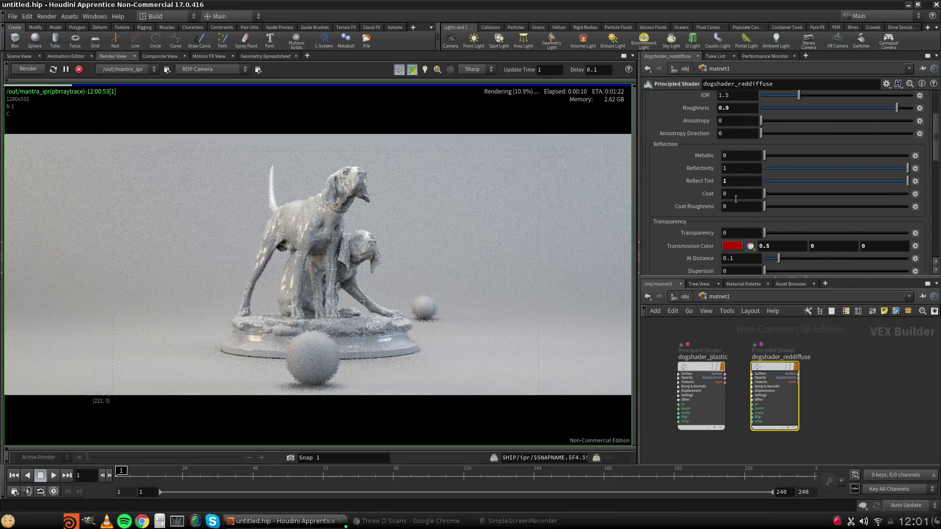
click(737, 247)
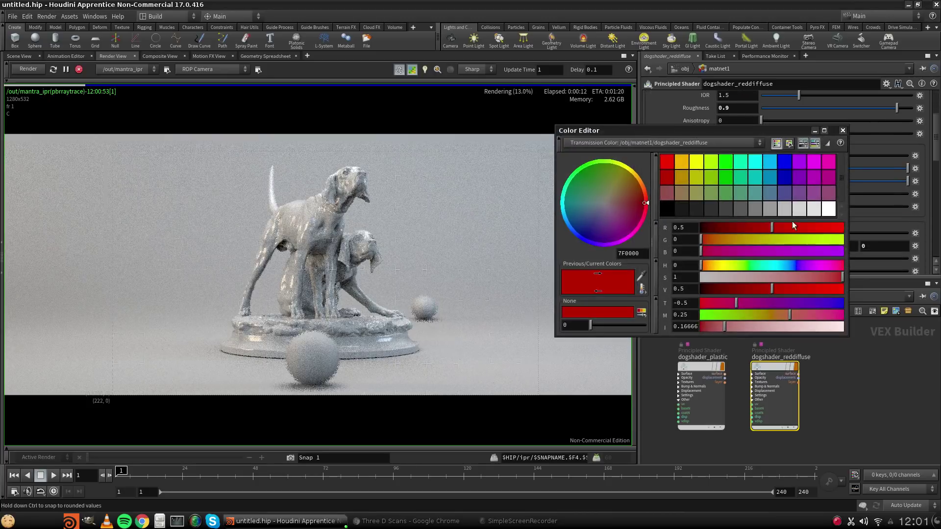
click(824, 212)
click(843, 129)
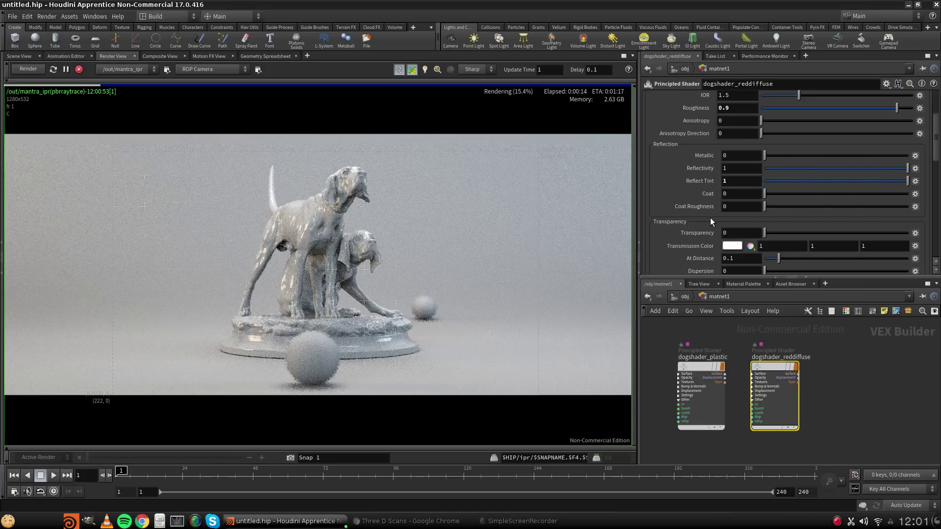
scroll(722, 220, up, 3)
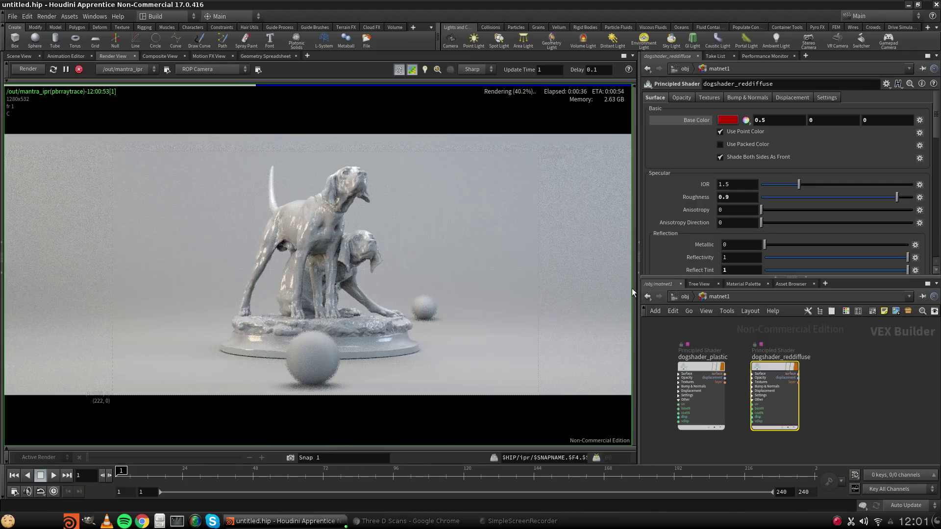
Leave Box placement in the 3D scene and examine the dog statue from several sides.
click(22, 56)
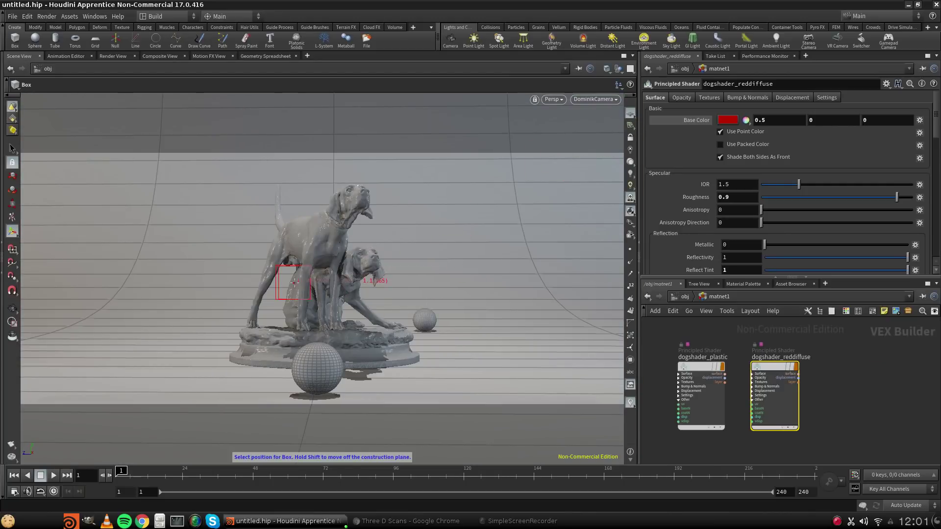
key(Escape)
scroll(288, 287, down, 4)
drag(301, 320, 361, 337)
middle_drag(361, 336, 394, 341)
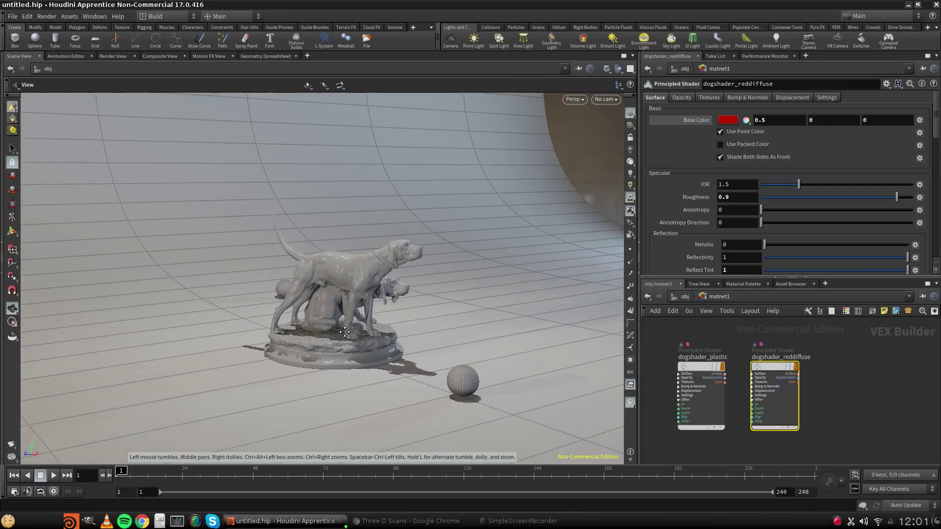
scroll(387, 273, up, 4)
mouse_move(386, 263)
mouse_down()
mouse_move(396, 252)
mouse_move(227, 274)
mouse_move(320, 315)
mouse_up()
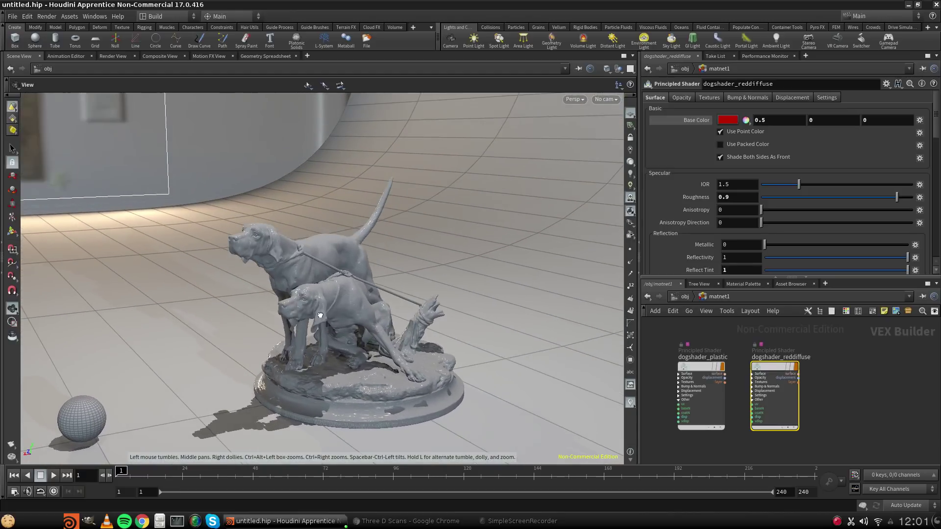
Open the WhoIsAGoodBoy geometry network and move the material1 node aside beneath transform1.
click(679, 295)
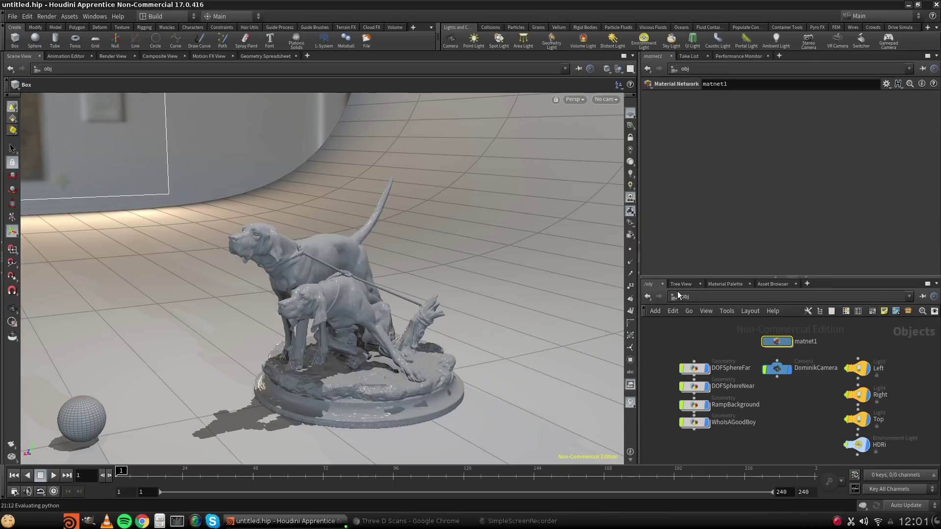
double_click(694, 423)
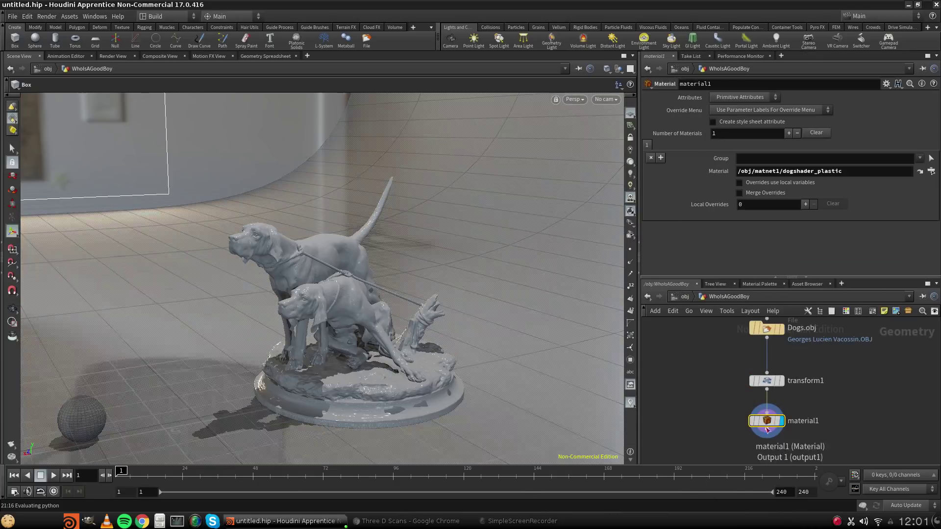
drag(766, 422, 767, 430)
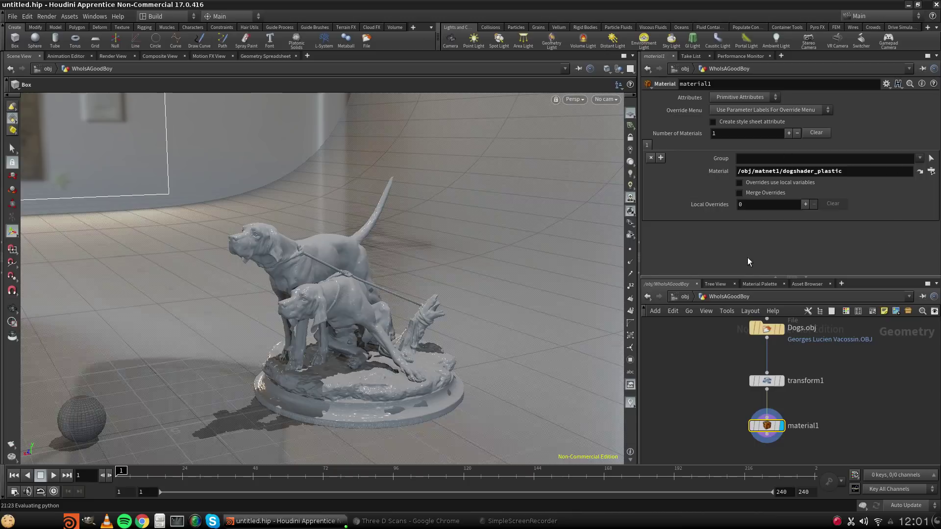
drag(767, 427, 728, 426)
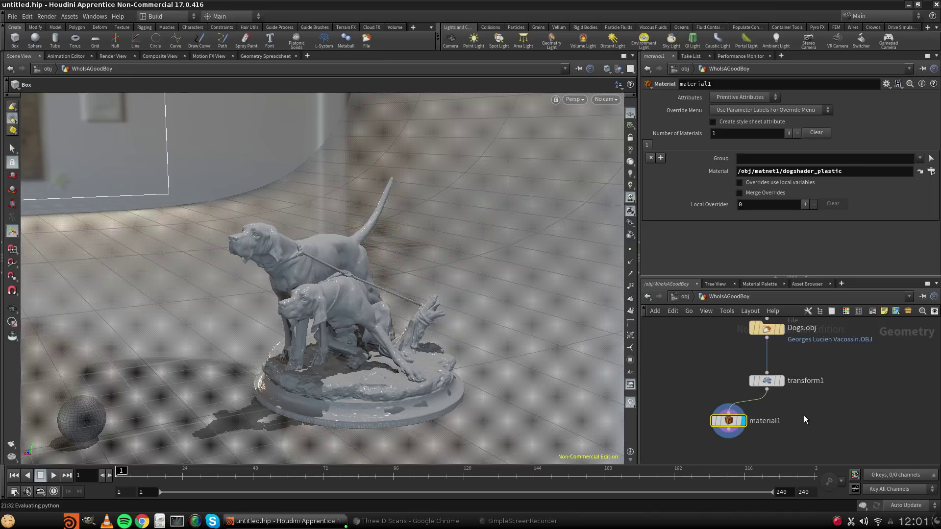
Add a second Material node to the transform1 output and spread the two material nodes apart.
click(768, 391)
text(mat)
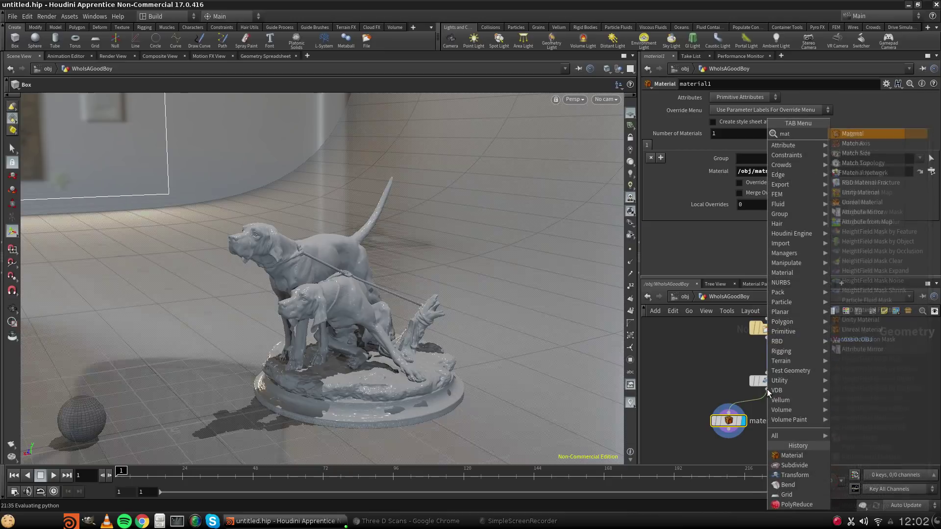
click(854, 134)
click(821, 432)
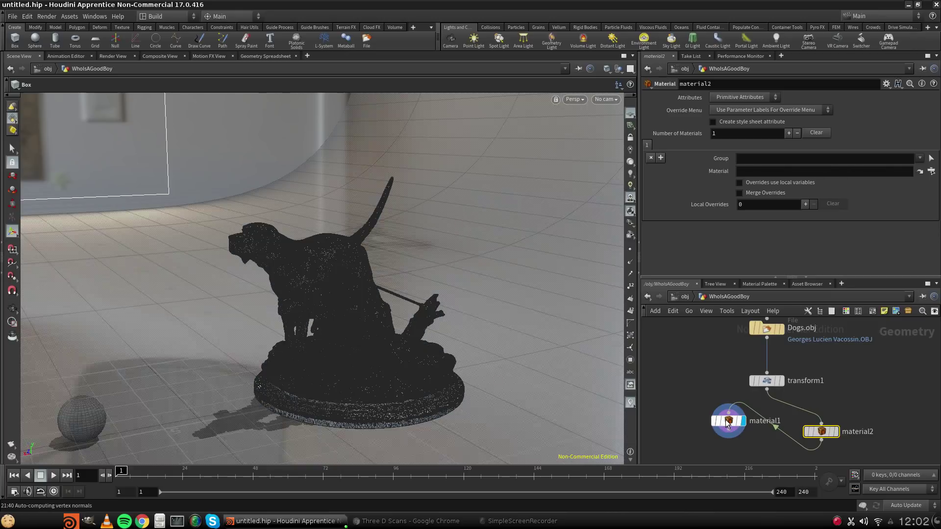
drag(827, 436, 830, 422)
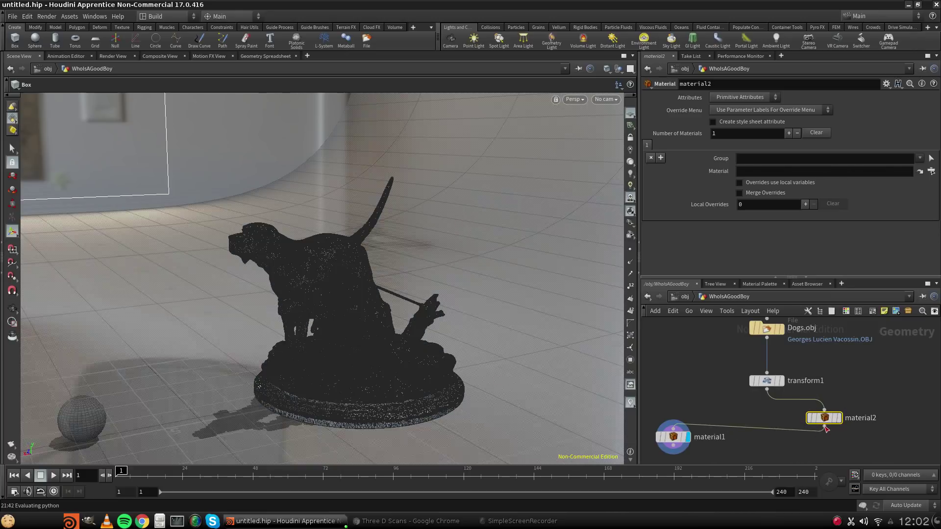
Rewire material1 directly to transform1 and line it up beside material2 as a parallel branch.
click(823, 430)
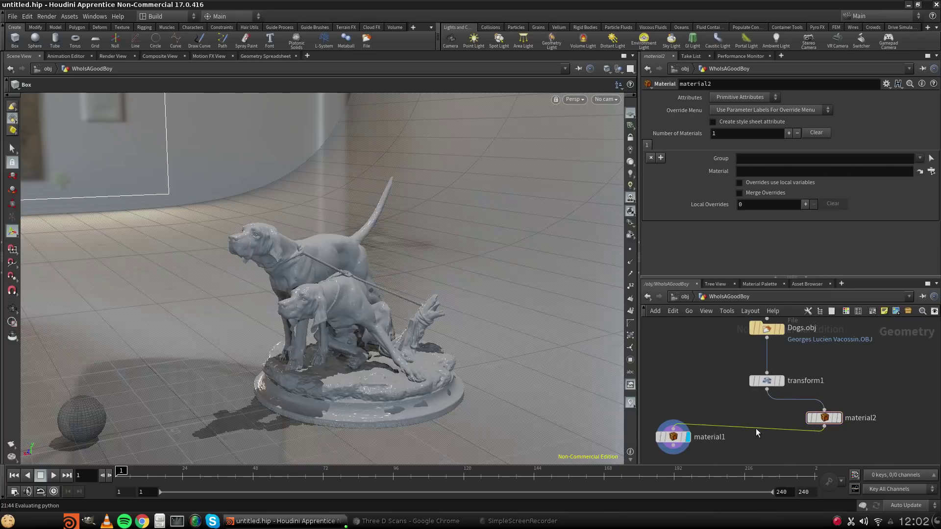
click(823, 427)
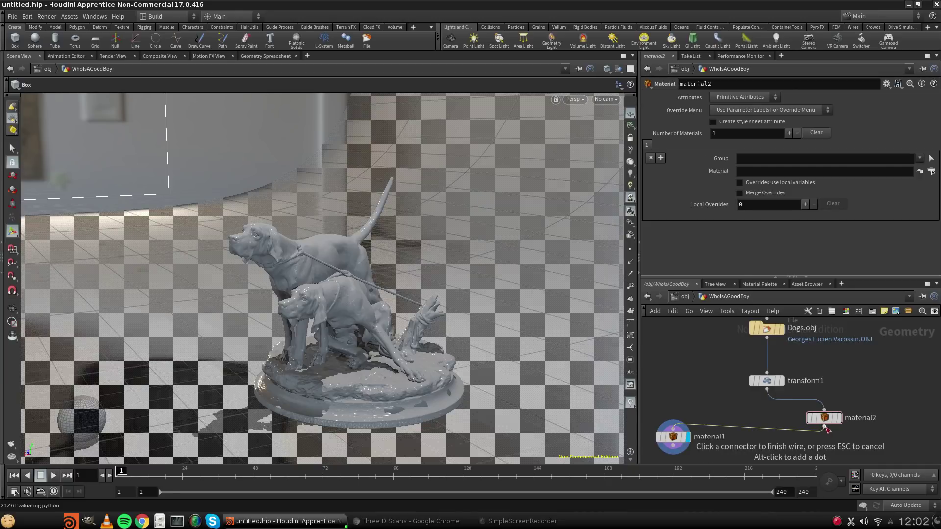
click(826, 427)
drag(826, 427, 799, 459)
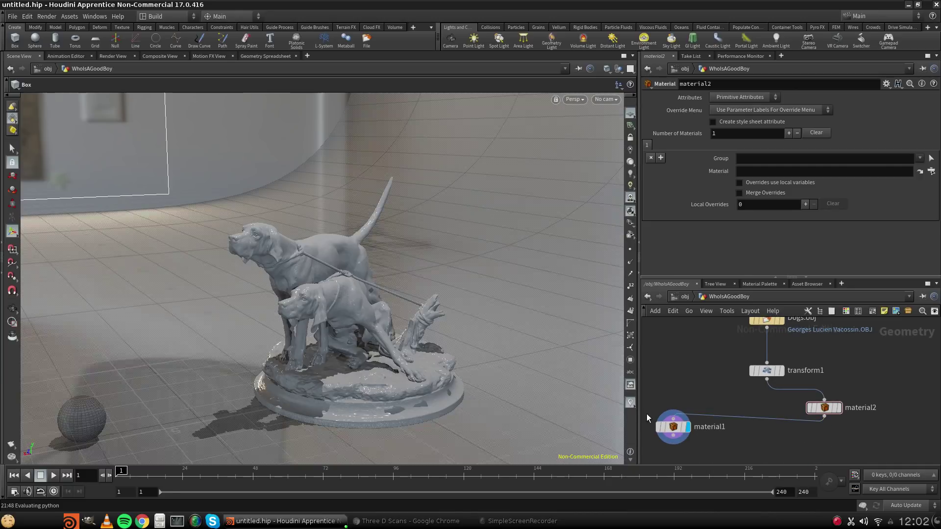
drag(679, 420, 780, 384)
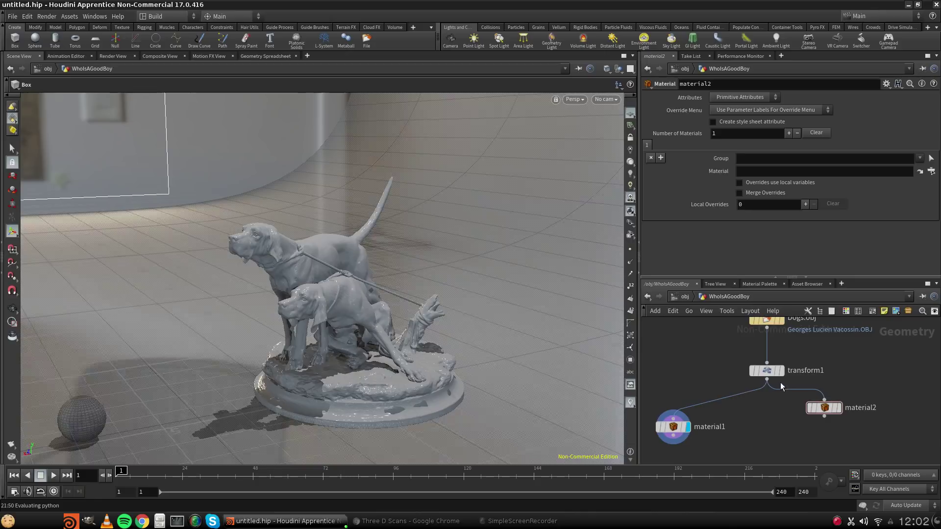
drag(671, 428, 719, 408)
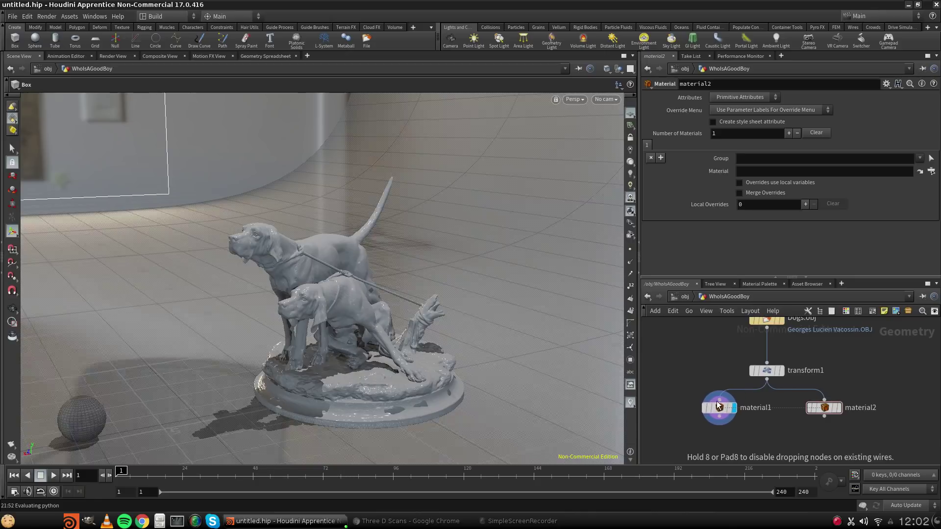
Rename the material1 node as dogplastic.
double_click(755, 407)
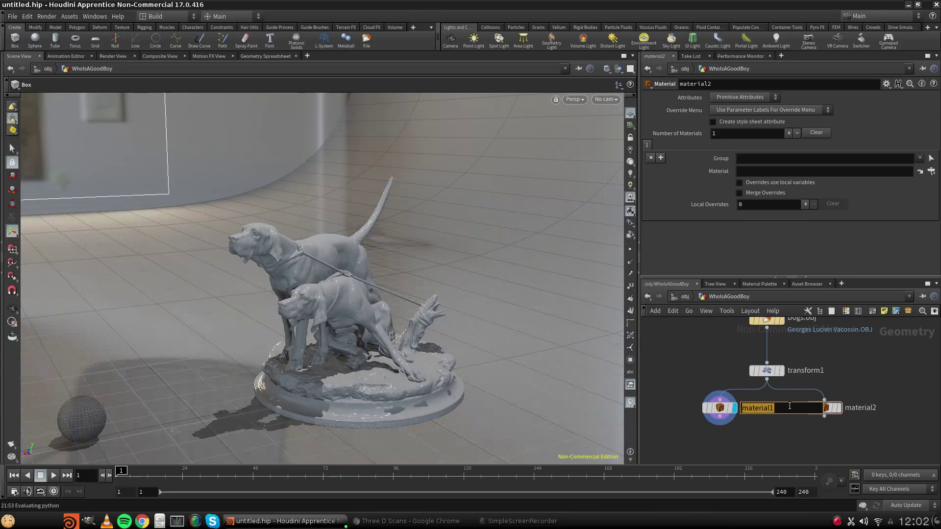
text(Dog)
key(BackSpace)
key(BackSpace)
key(BackSpace)
text(dogplastic)
key(Return)
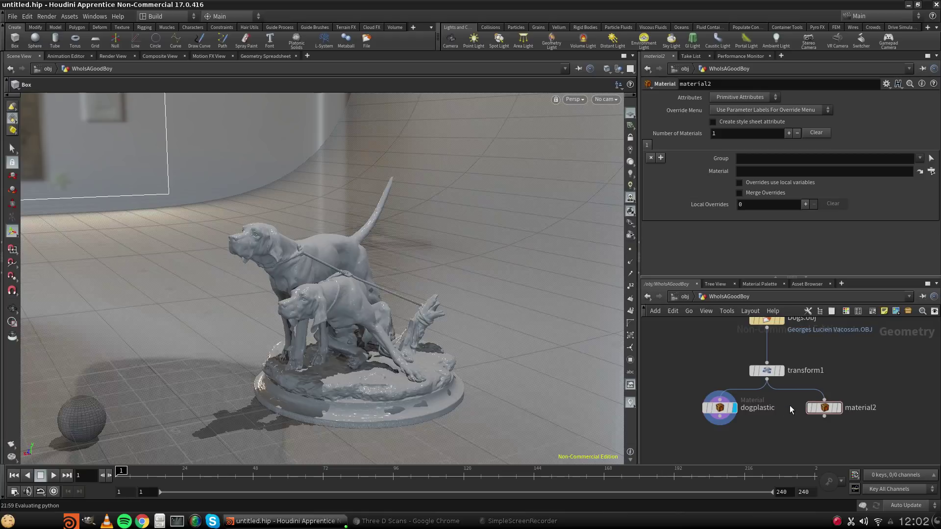
Rename the material2 node as dogdiffusered and move dogplastic slightly away from it.
double_click(860, 407)
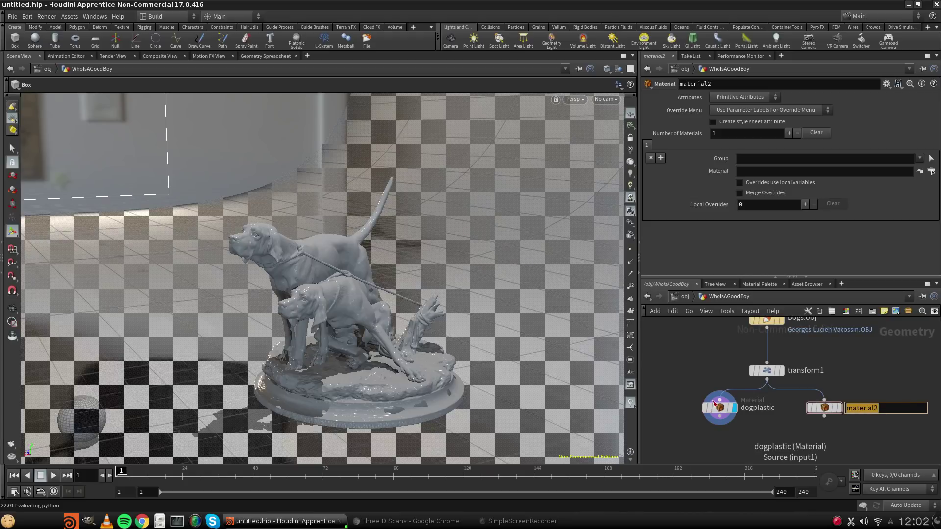
text(dogdiffusered)
key(Return)
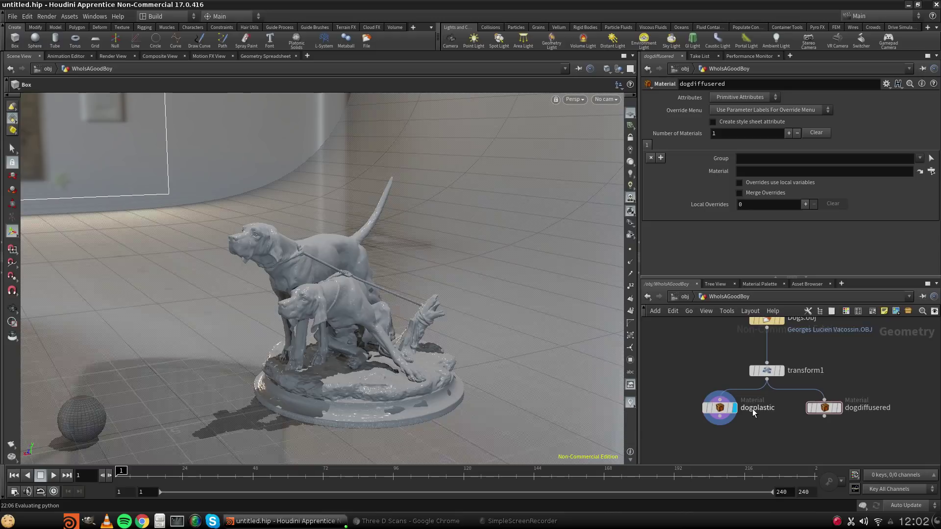
drag(720, 407, 707, 408)
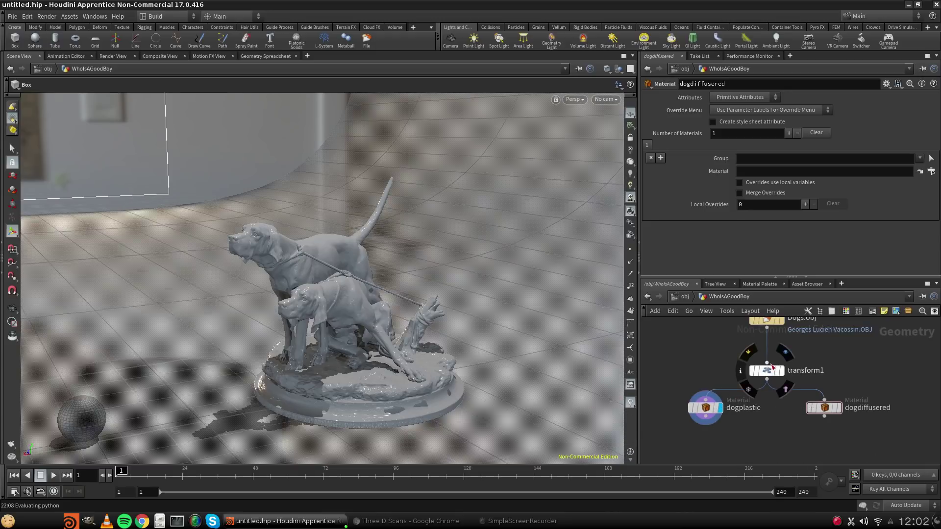
Set the Group of dogdiffusered to the primitives covering the smaller dog's snout, selected from the viewport.
click(824, 408)
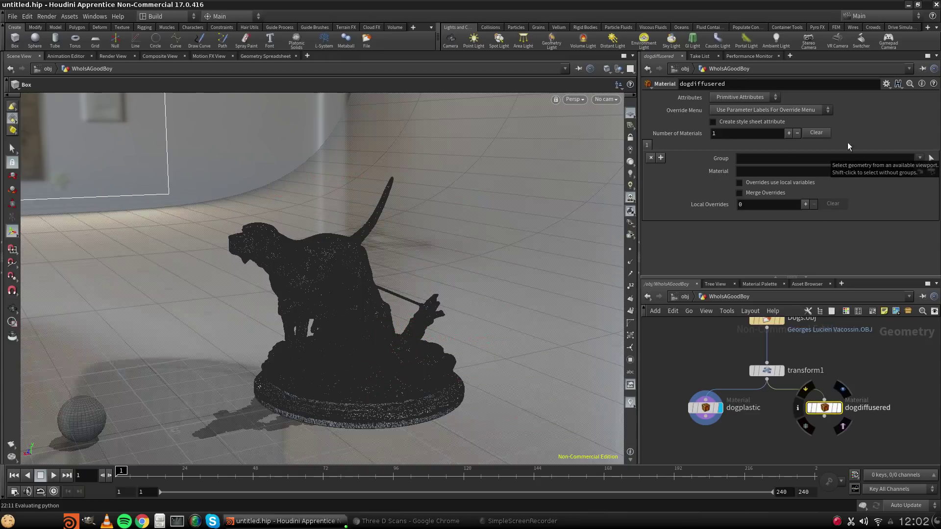
click(931, 159)
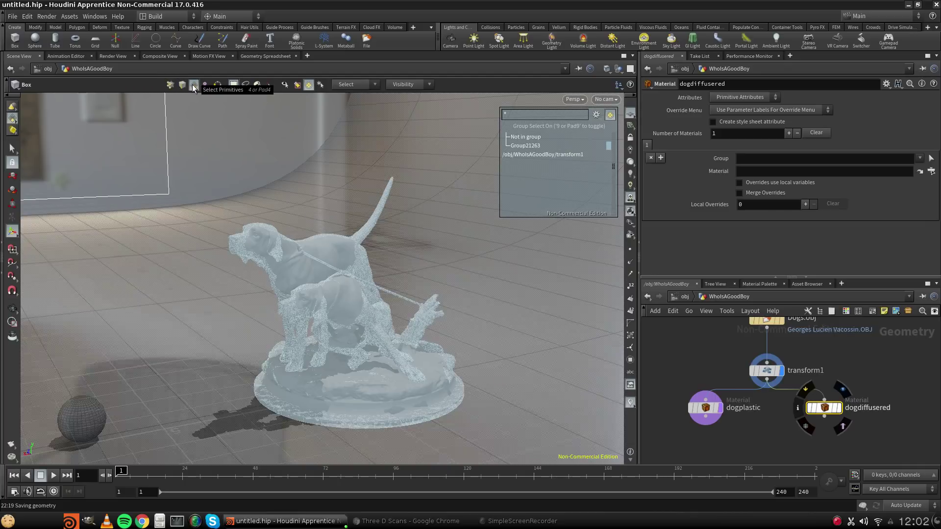
click(170, 85)
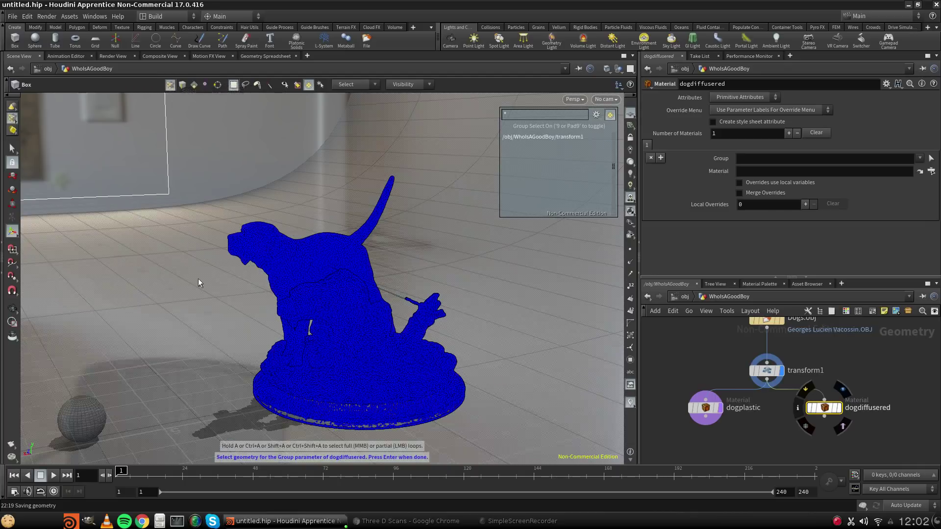
alt+right_drag(328, 323, 403, 385)
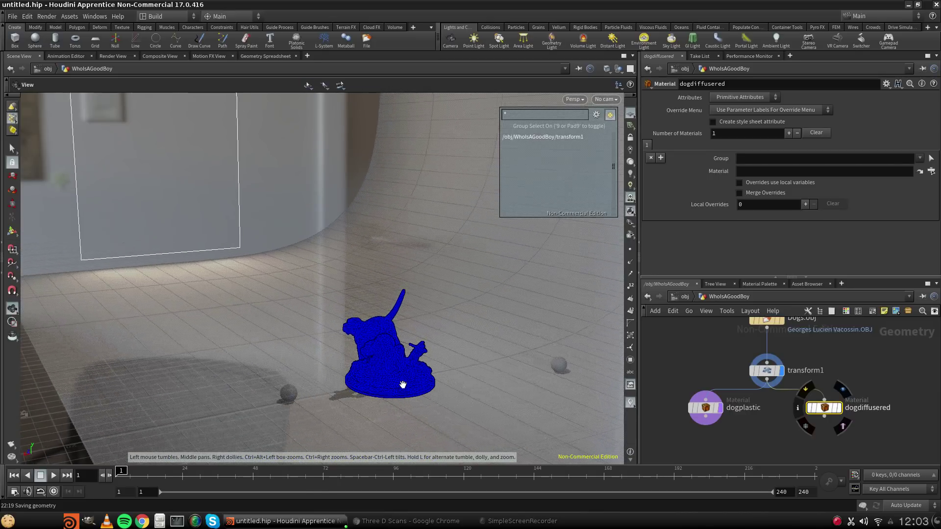
scroll(415, 381, down, 2)
scroll(416, 380, up, 1)
scroll(416, 380, down, 1)
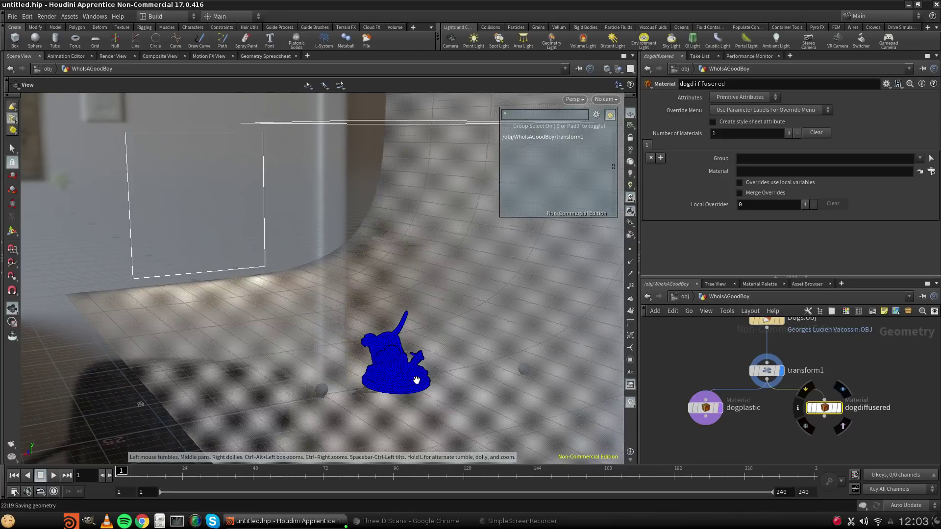
alt+drag(424, 379, 467, 403)
scroll(423, 398, up, 5)
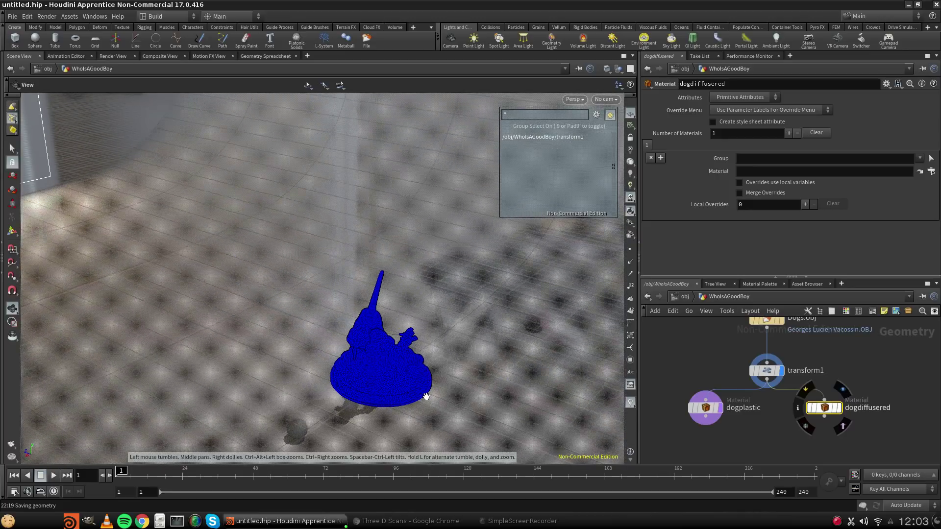
scroll(399, 374, up, 8)
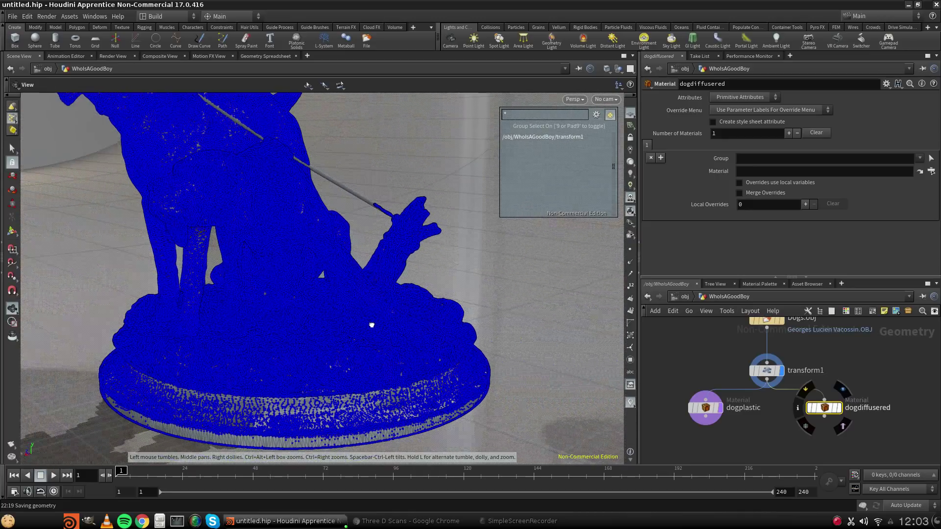
alt+middle_drag(355, 221, 419, 349)
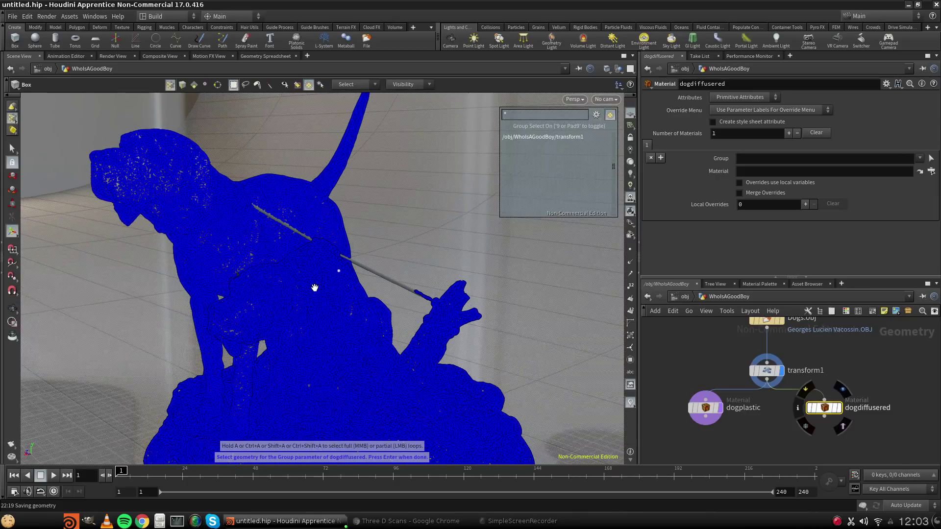
alt+drag(315, 288, 384, 324)
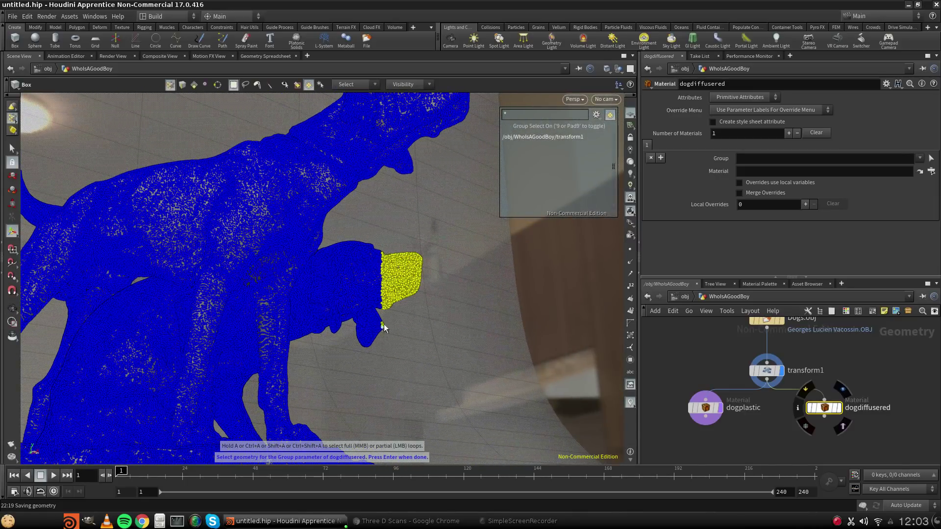
alt+drag(382, 272, 445, 342)
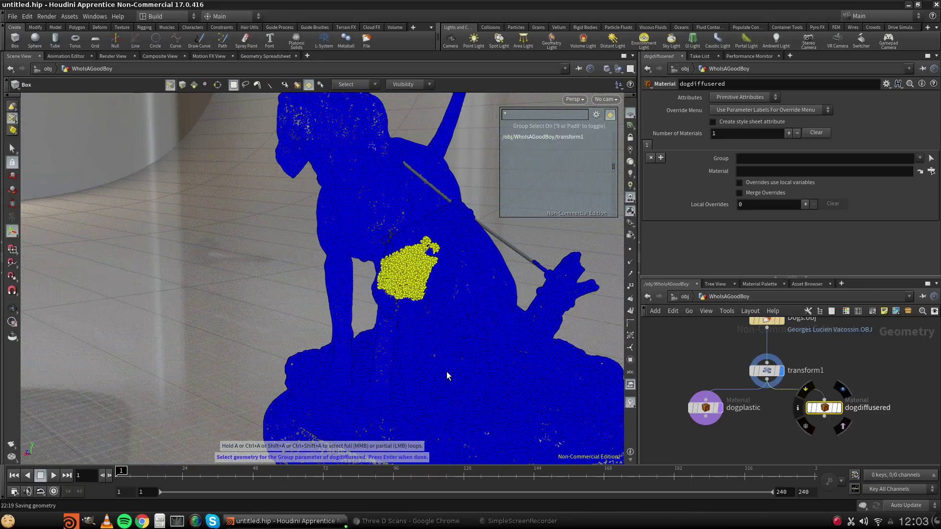
alt+drag(444, 298, 561, 304)
key(Return)
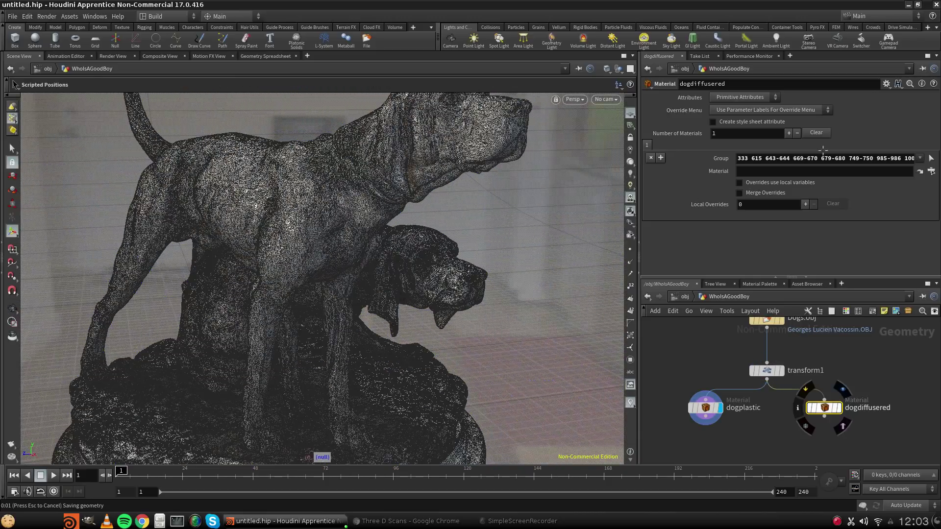
Shift the dogdiffusered node slightly towards dogplastic and lower dogplastic a little beneath transform1.
triple_click(762, 158)
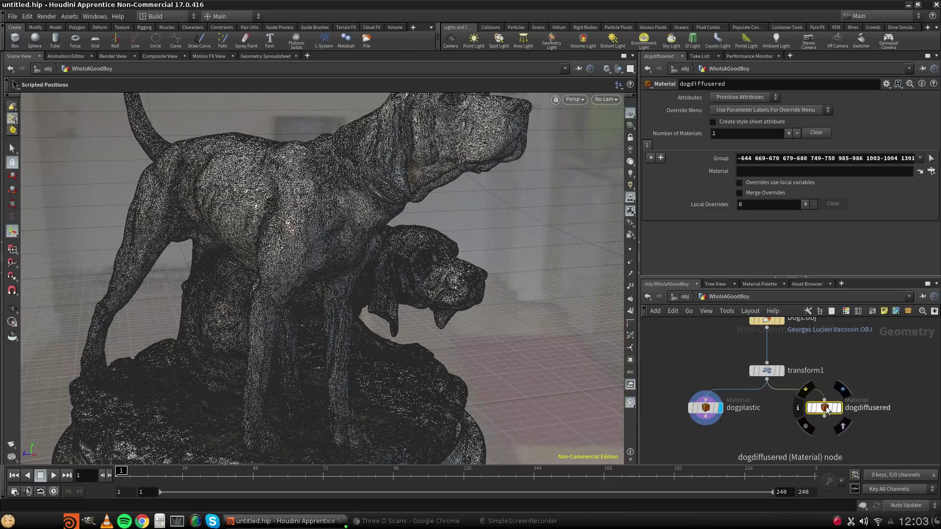
mouse_move(827, 411)
mouse_down()
mouse_move(803, 431)
mouse_move(795, 398)
mouse_move(827, 408)
mouse_move(768, 380)
mouse_up()
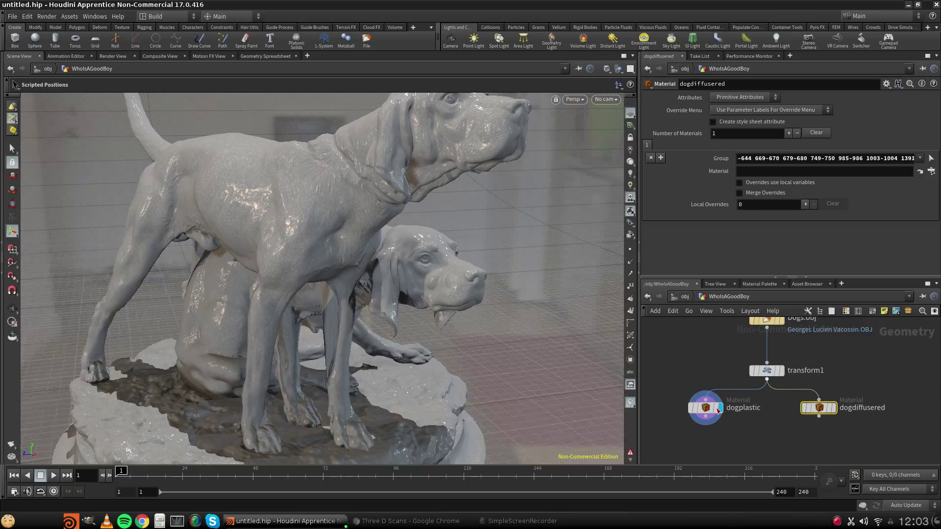
mouse_move(710, 410)
mouse_down()
mouse_move(700, 415)
mouse_move(709, 414)
mouse_up()
key(Escape)
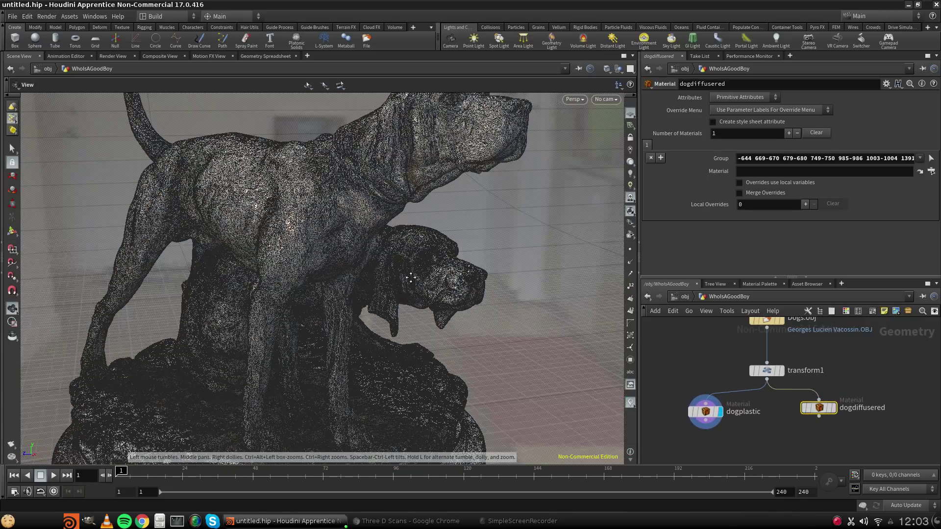
View the statue through DominikCamera and set the viewport display to Smooth Shaded.
drag(411, 277, 350, 254)
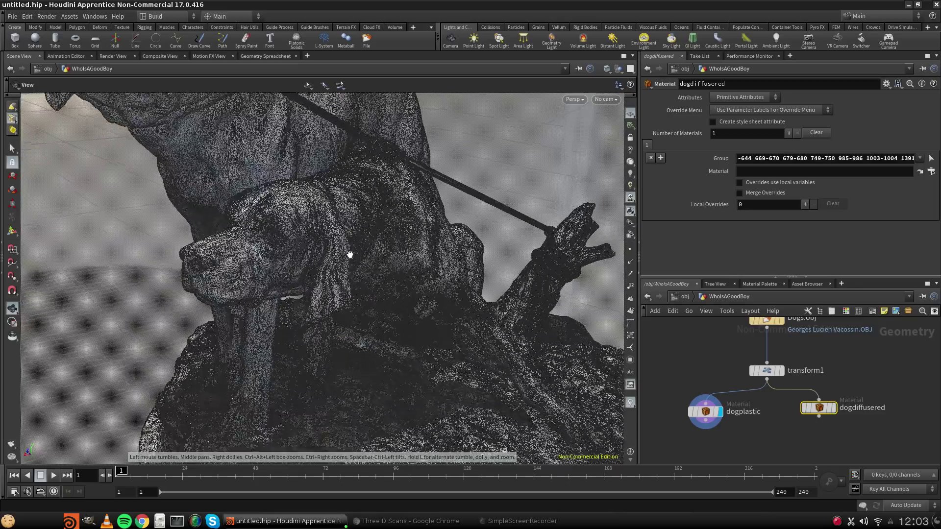
right_drag(350, 255, 509, 162)
drag(508, 162, 484, 206)
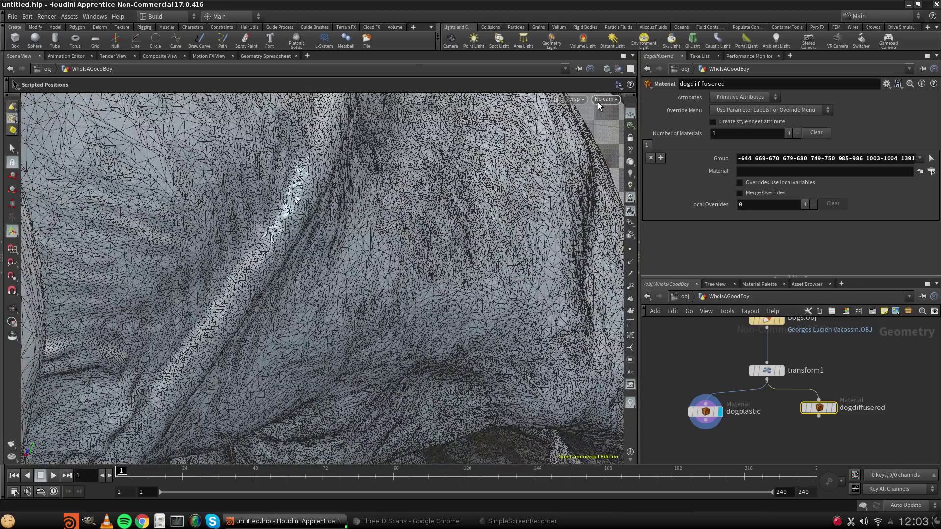
click(605, 100)
click(633, 145)
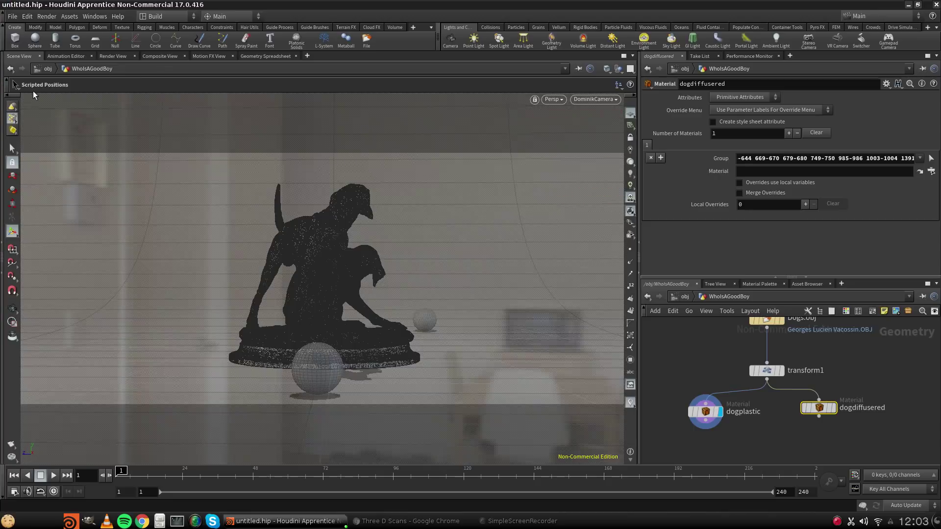
click(607, 69)
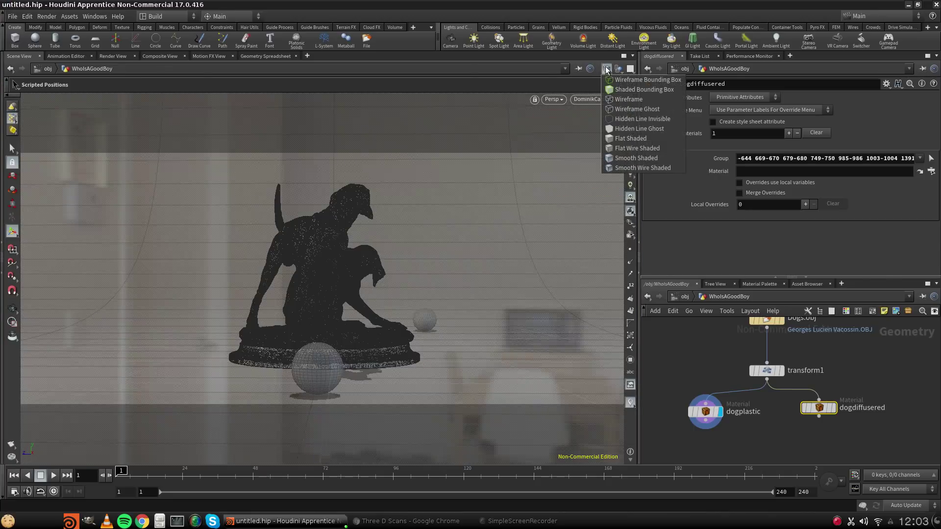
click(640, 167)
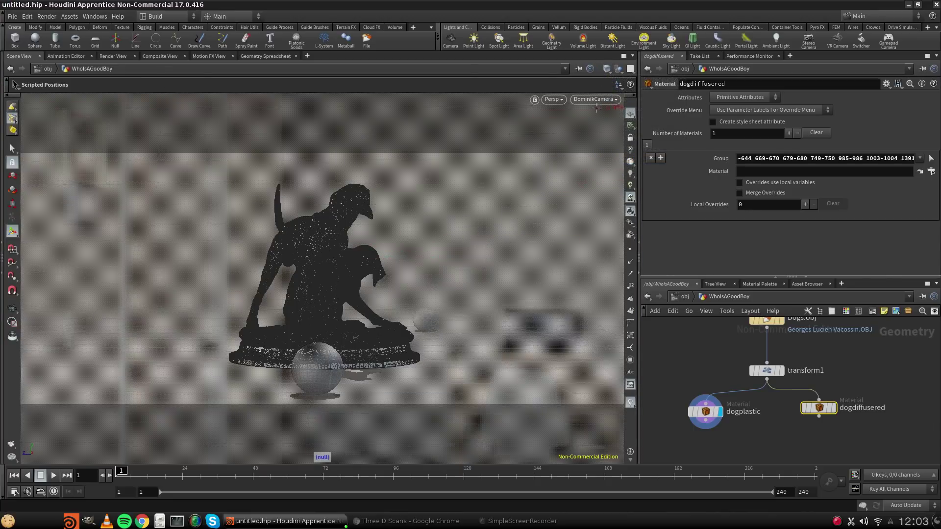
Level dogdiffusered with dogplastic, and preview the render with transform1 as the displayed node.
mouse_move(834, 411)
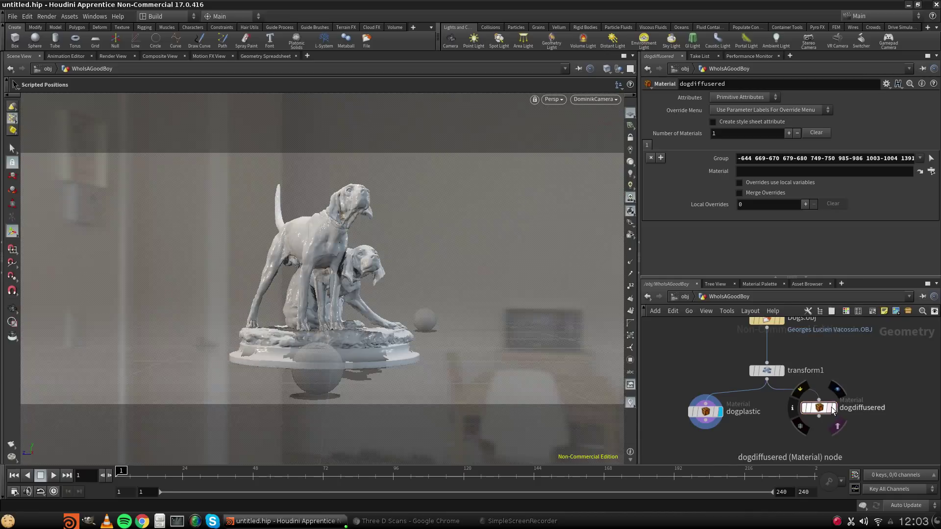
click(717, 414)
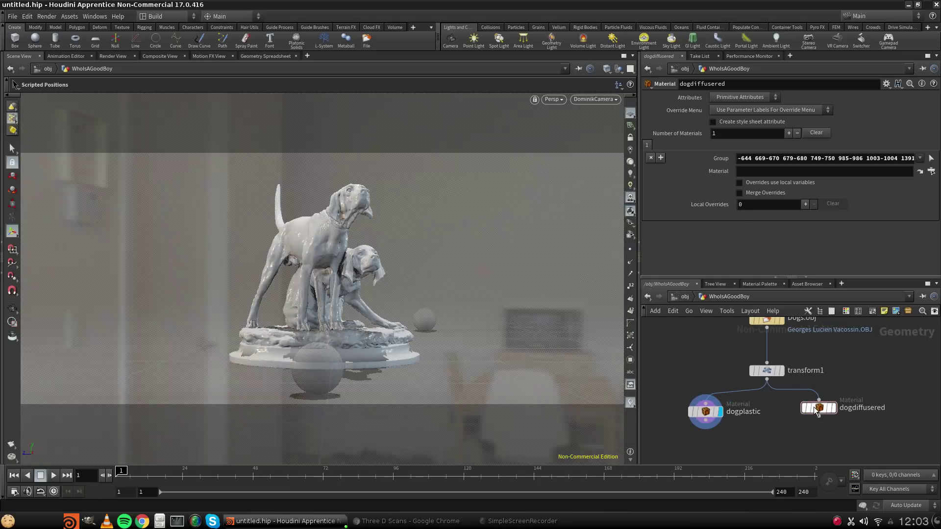
drag(819, 412, 811, 416)
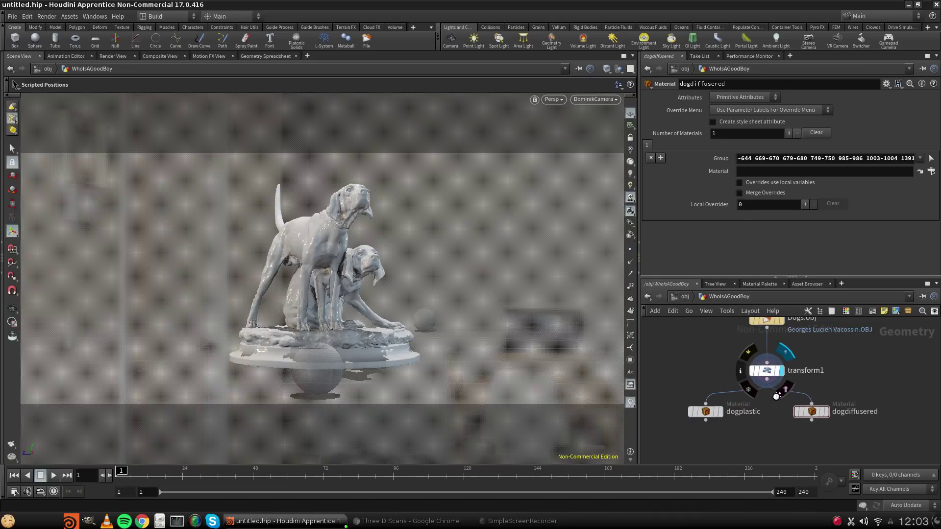
click(781, 371)
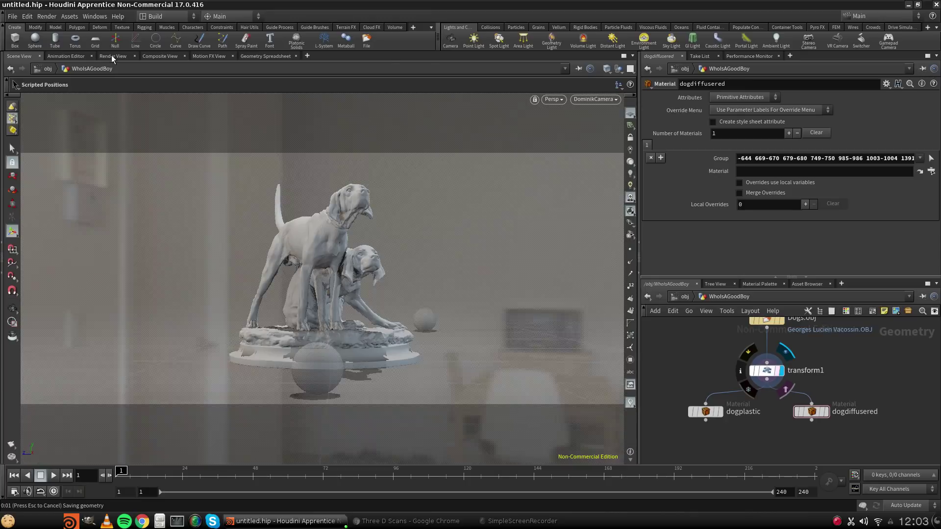
click(112, 55)
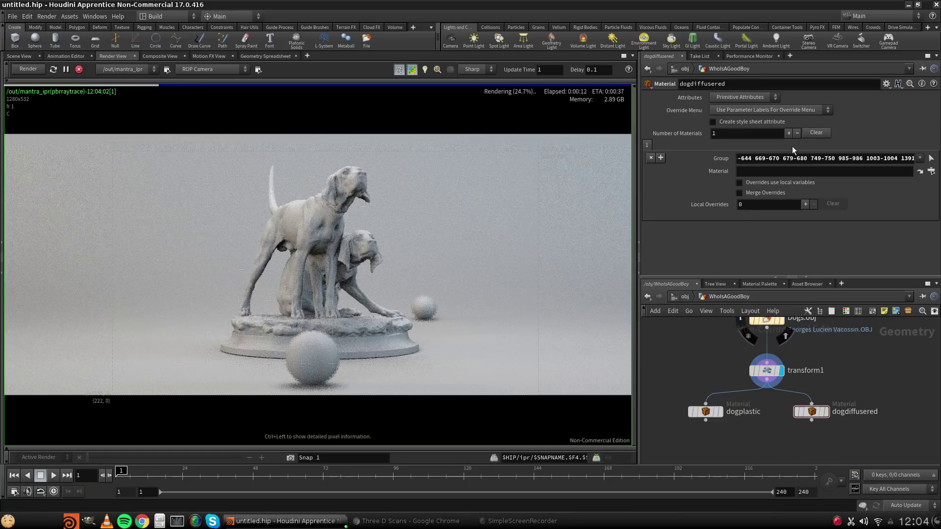
Assign the material /obj/matnet1/dogshader_reddiffuse to the dogdiffusered node.
click(762, 170)
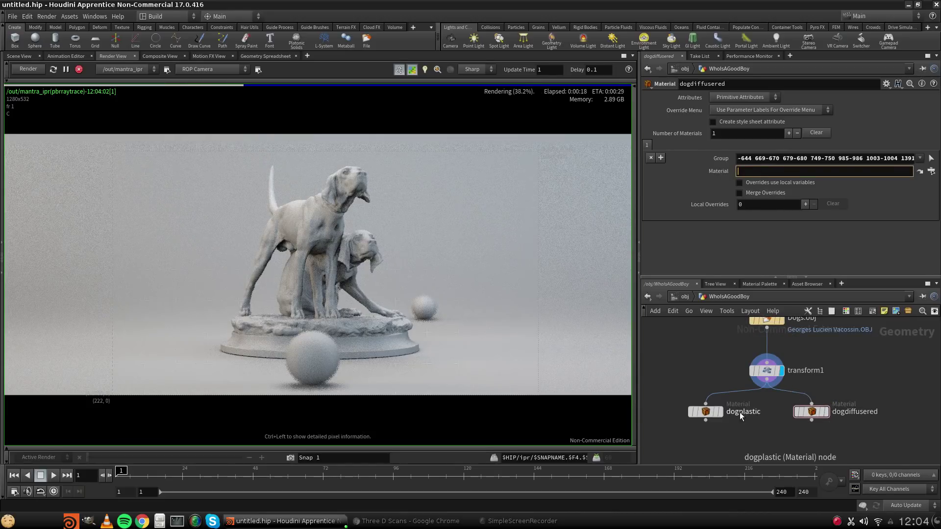
click(706, 414)
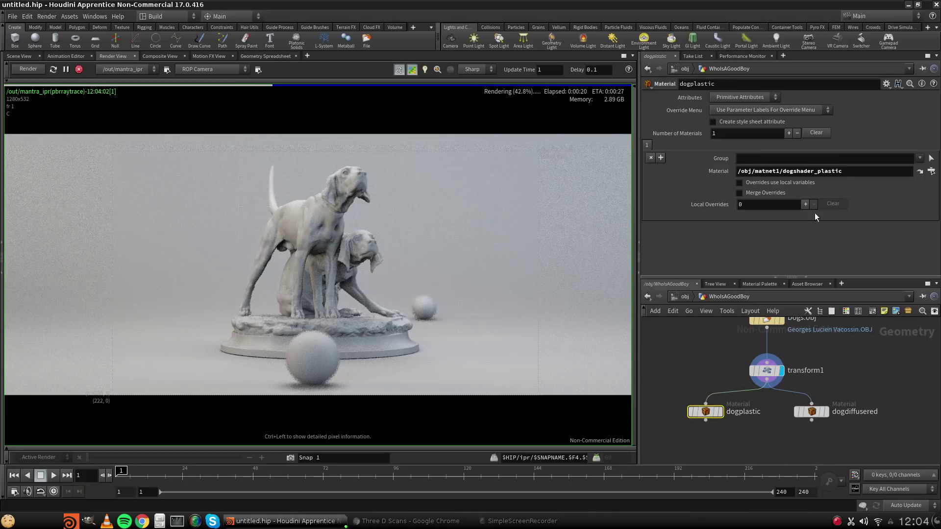
click(809, 413)
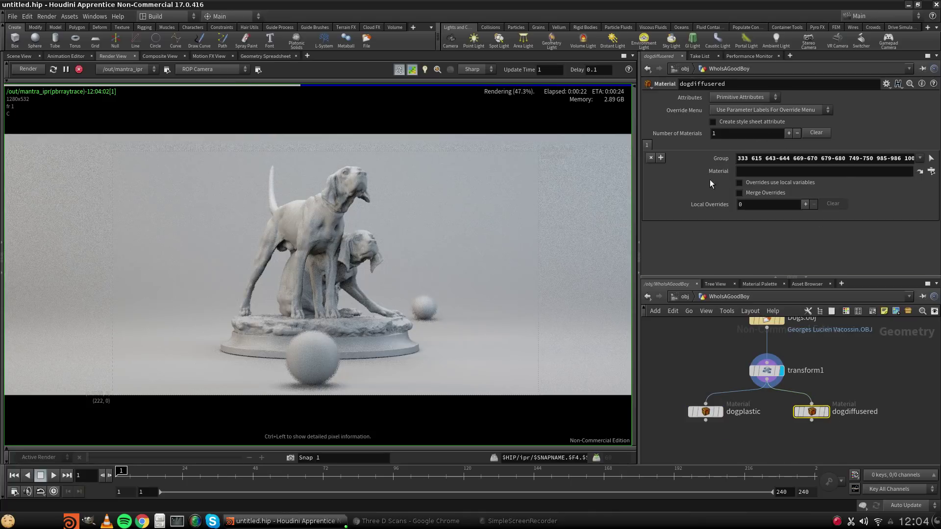
click(931, 171)
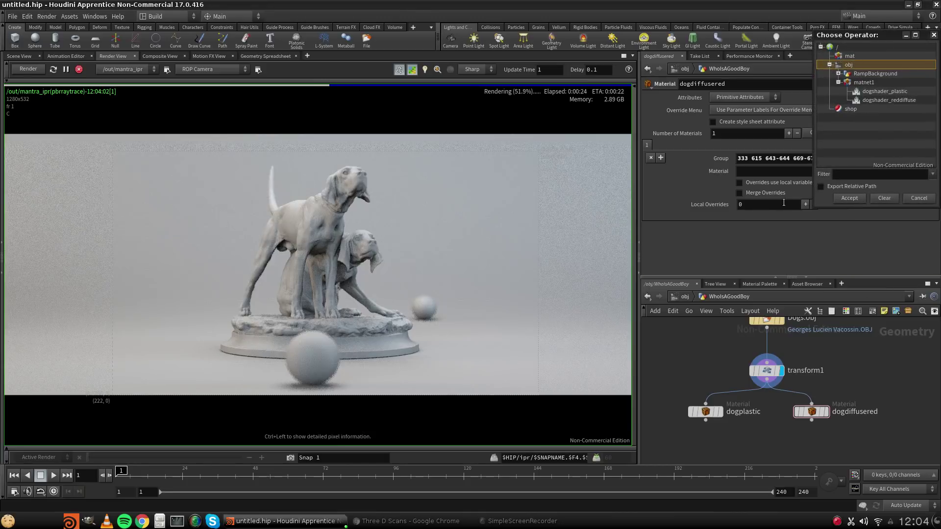
click(891, 100)
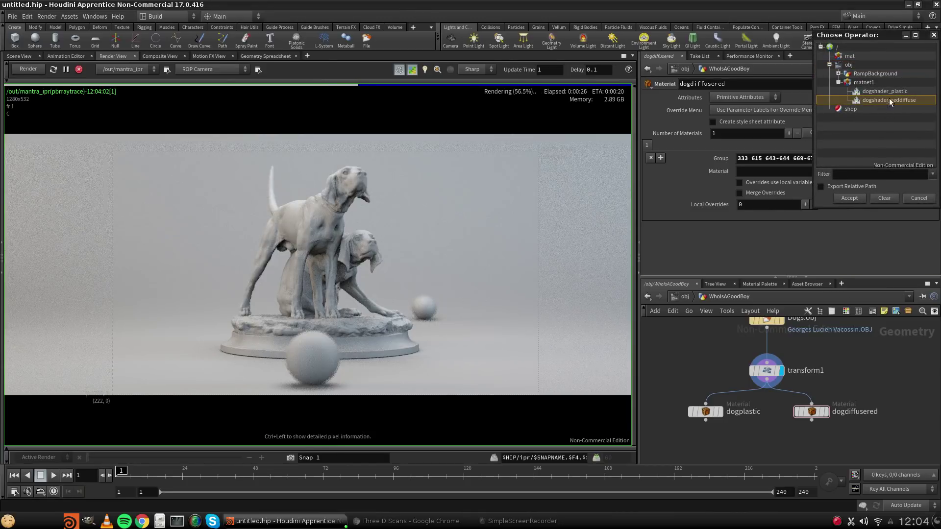
click(853, 197)
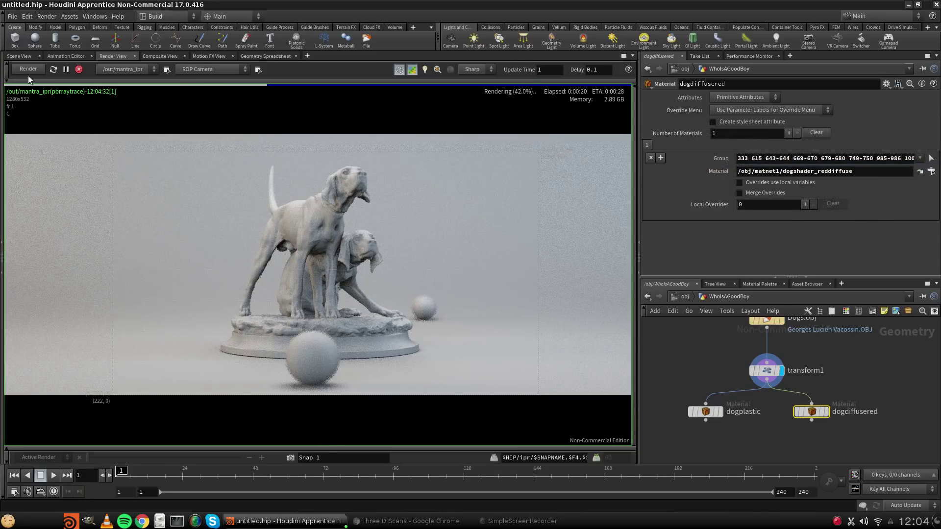
Make dogdiffusered the displayed node and preview the statue with it in the render view.
click(18, 56)
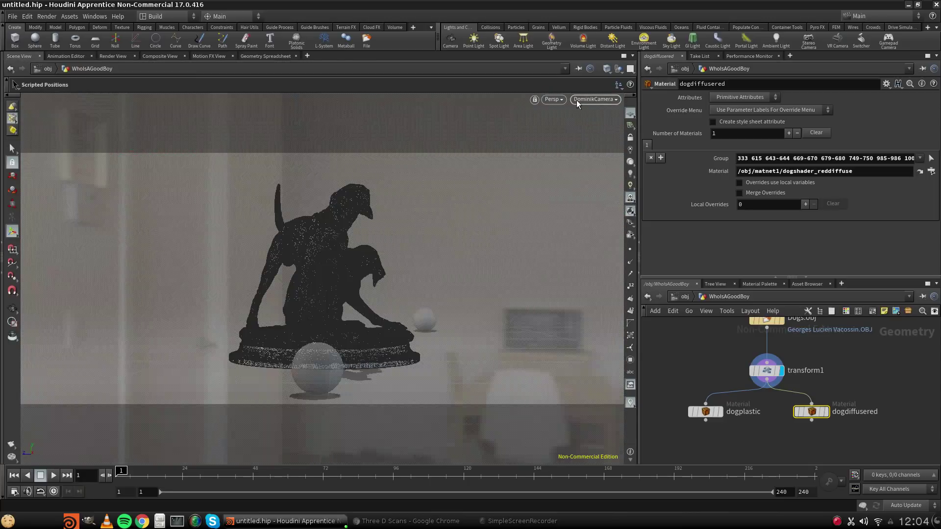
click(724, 356)
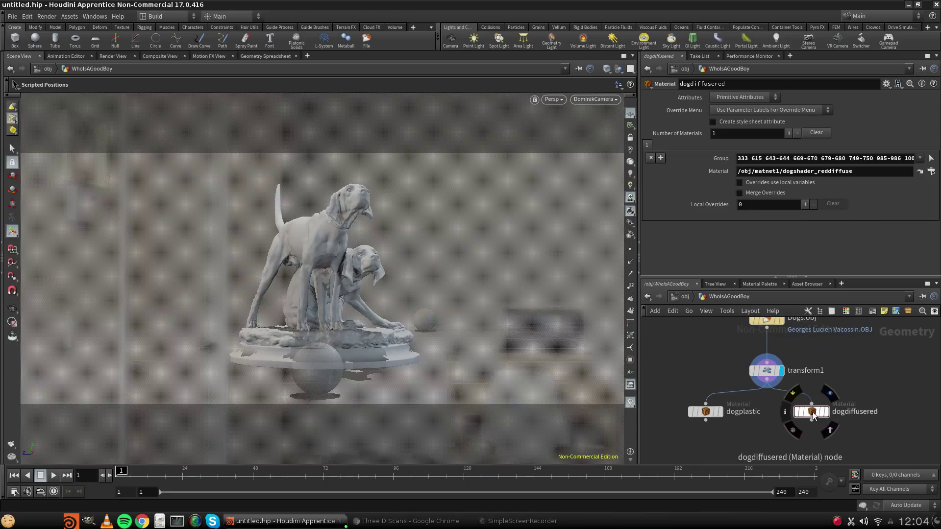
drag(814, 414, 811, 414)
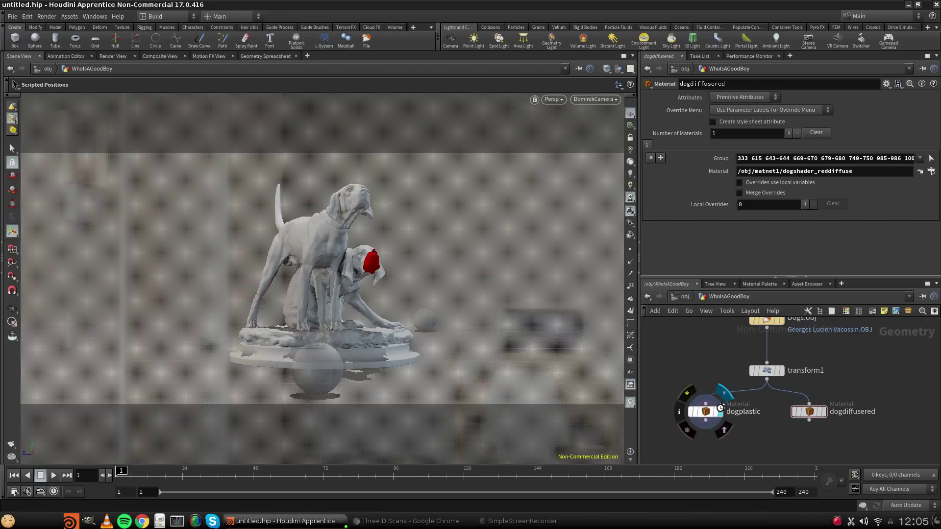
click(827, 412)
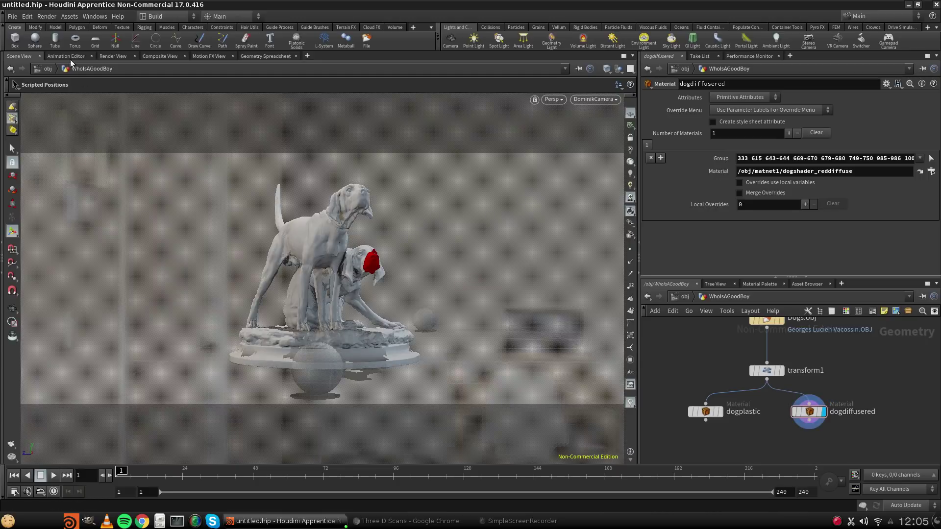
click(113, 56)
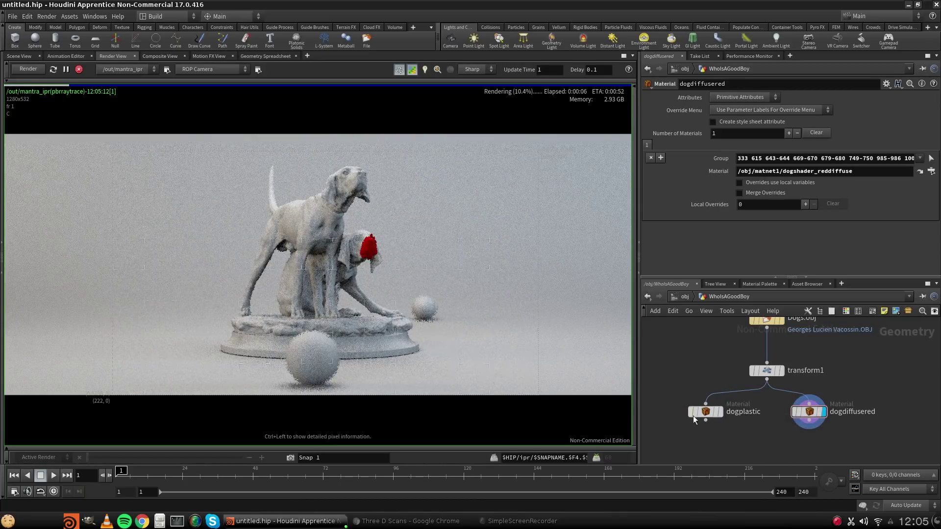
Disconnect dogplastic from transform1, chain it below dogdiffusered, and preview the render with dogplastic as the displayed node.
drag(705, 411, 691, 425)
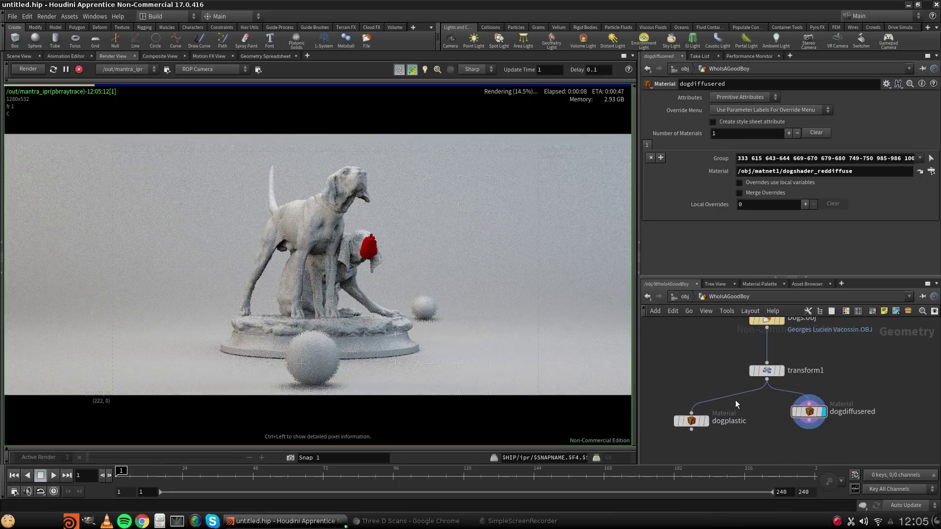
click(692, 413)
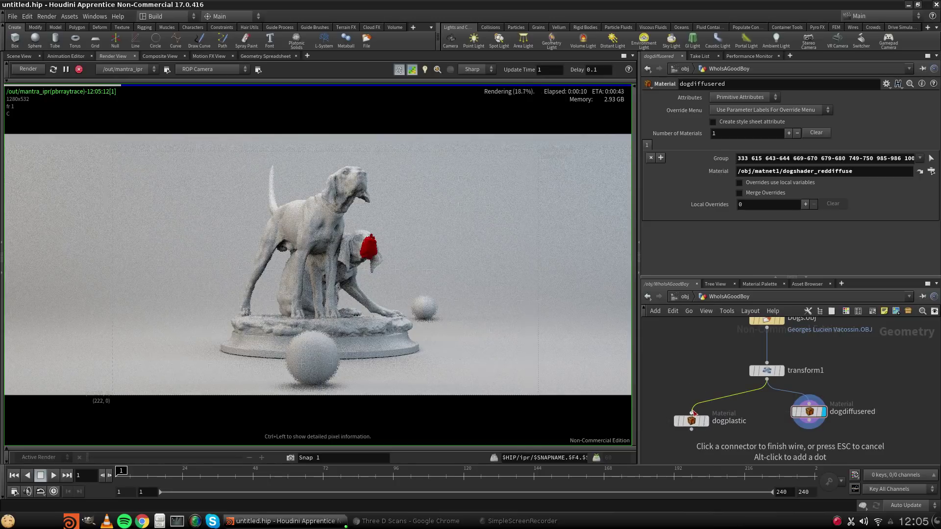
click(694, 414)
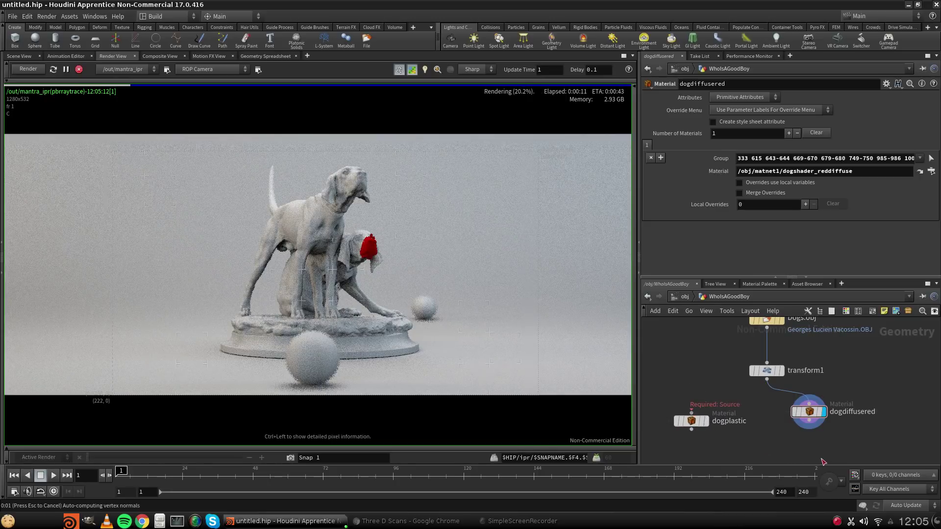
drag(692, 423, 802, 443)
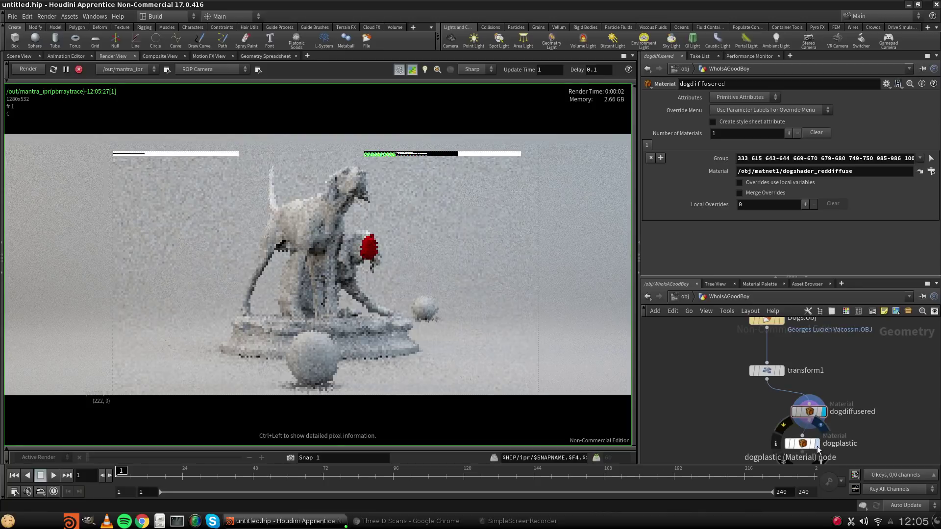
click(817, 442)
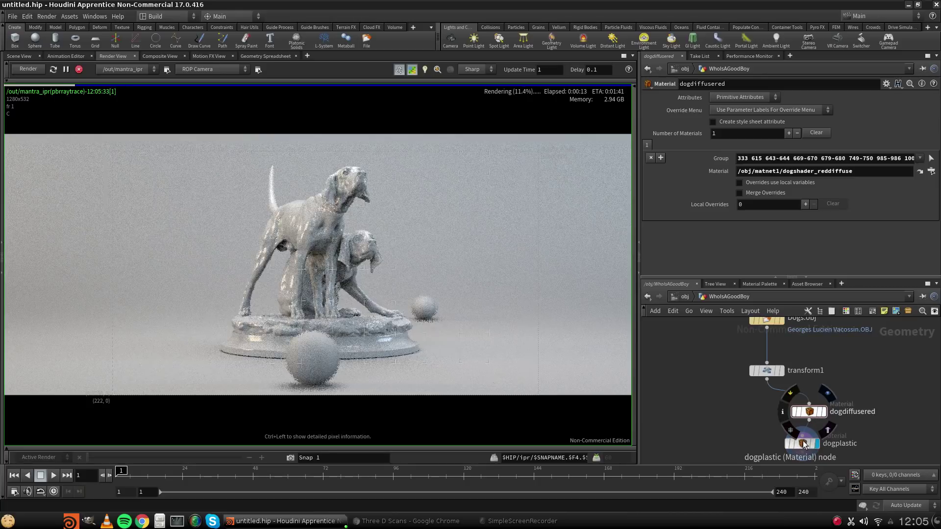
Disconnect dogdiffusered from transform1 and from dogplastic, and place the two Material nodes apart on either side of transform1.
drag(802, 443, 771, 438)
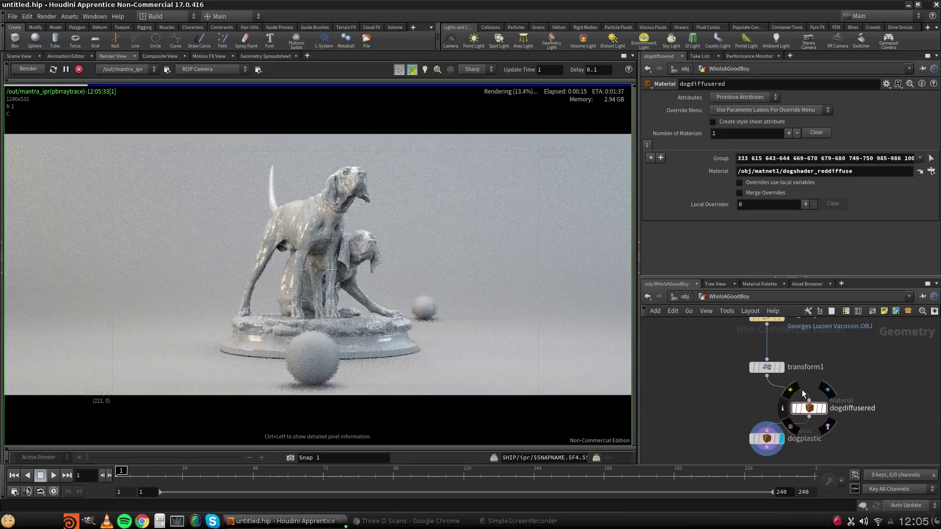
drag(811, 406, 866, 413)
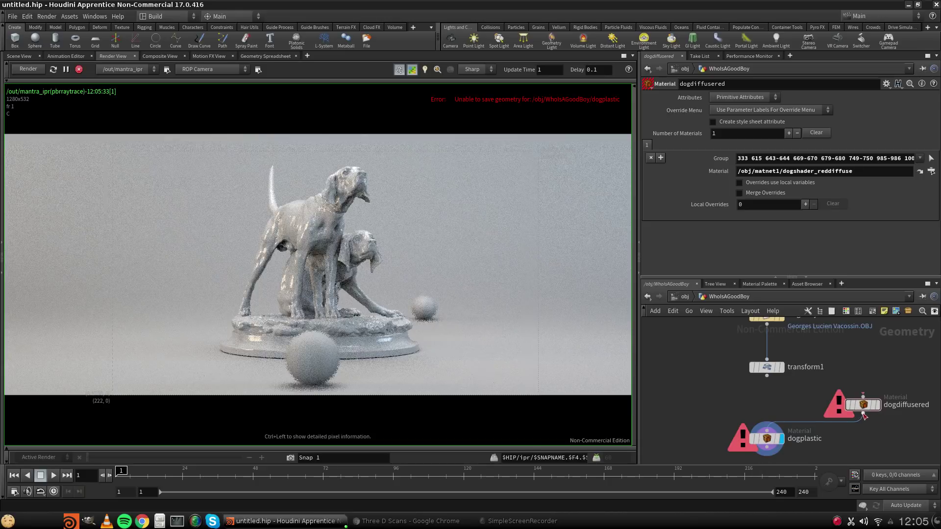
click(864, 414)
drag(769, 433, 683, 436)
drag(768, 432, 691, 413)
drag(845, 400, 853, 410)
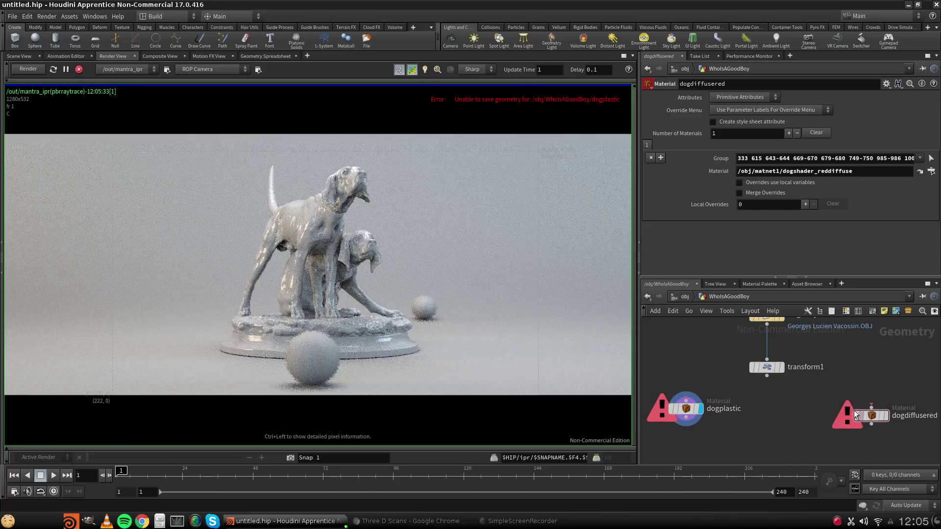
In the scene view, display transform1, add a UV Project node wired below it, and make the new node the displayed one.
click(19, 56)
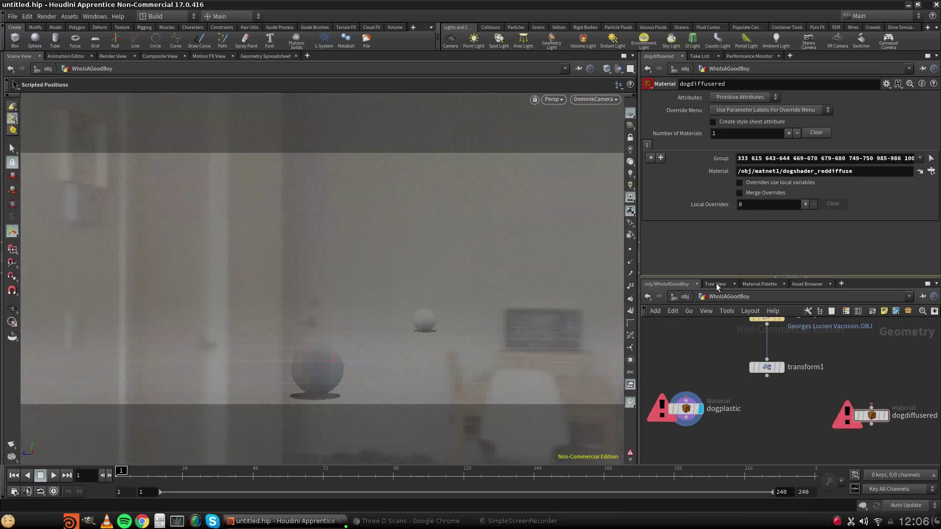
click(782, 371)
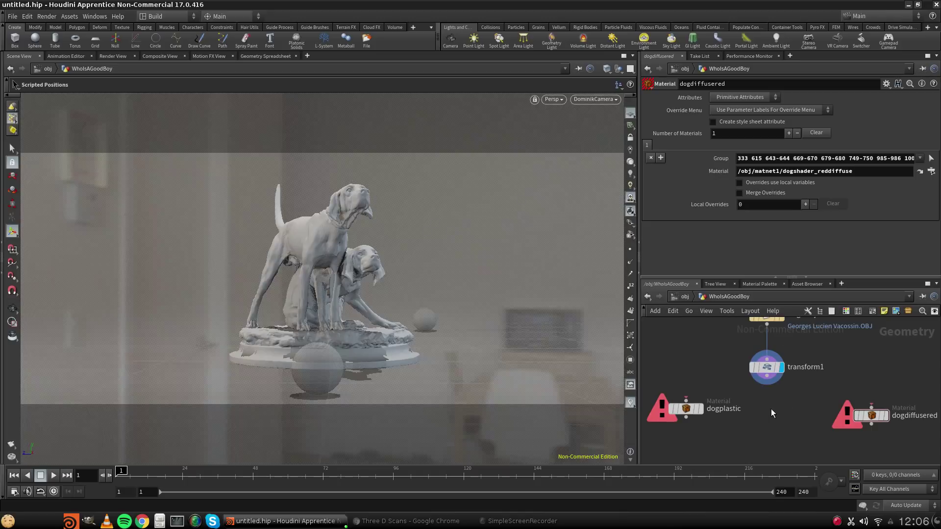
key(Tab)
text(uv)
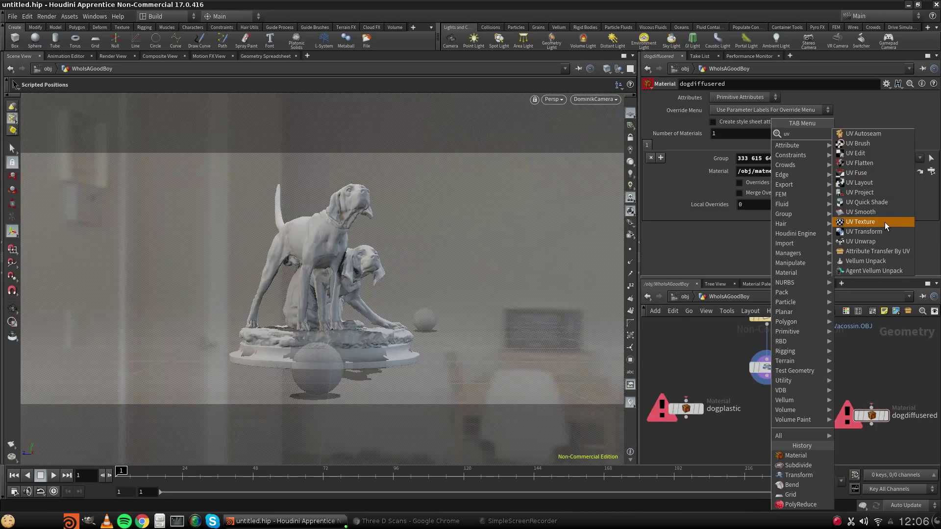
click(873, 192)
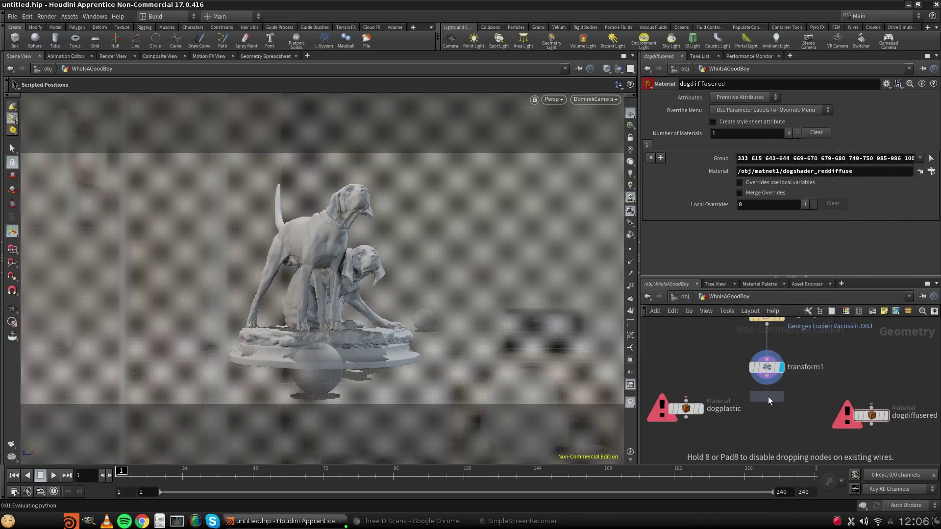
click(769, 400)
click(767, 381)
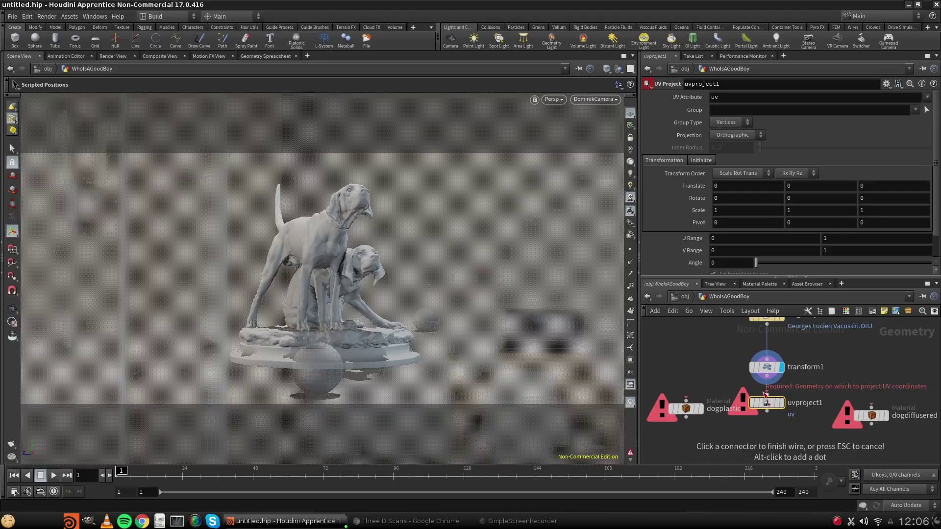
click(767, 396)
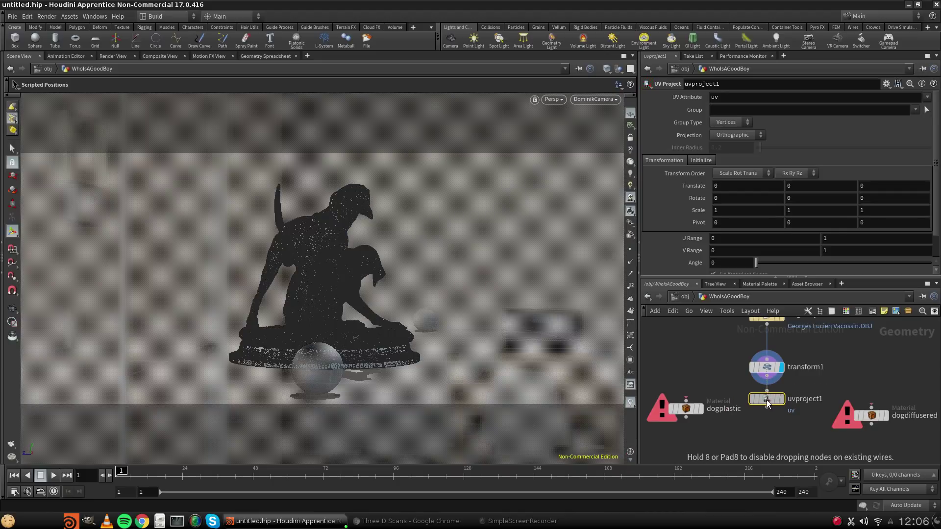
click(784, 403)
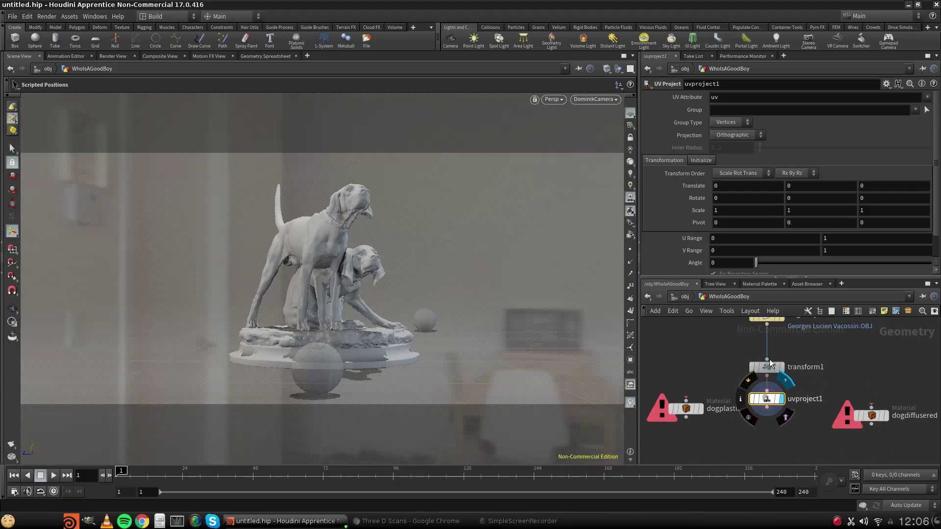
Add a UV Quick Shade node wired below uvproject1, make it the displayed node, and align it under uvproject1.
key(Tab)
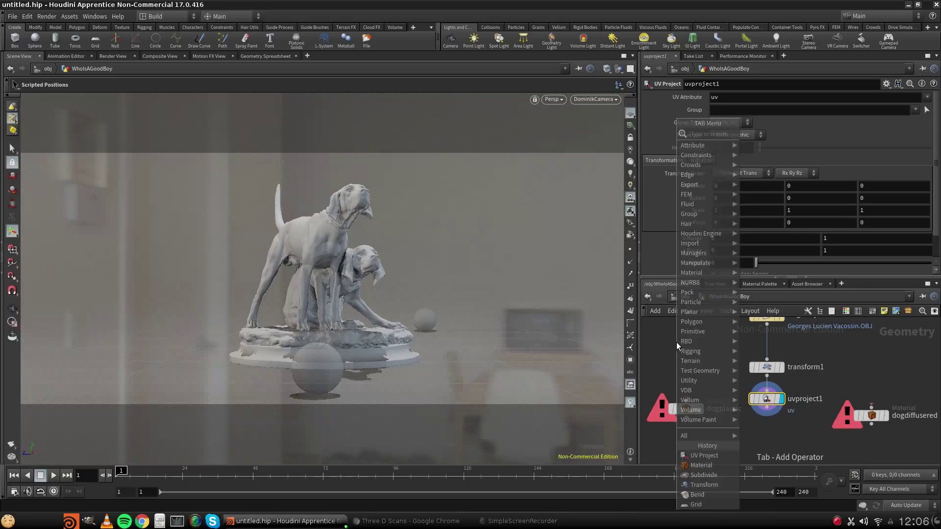
text(uv)
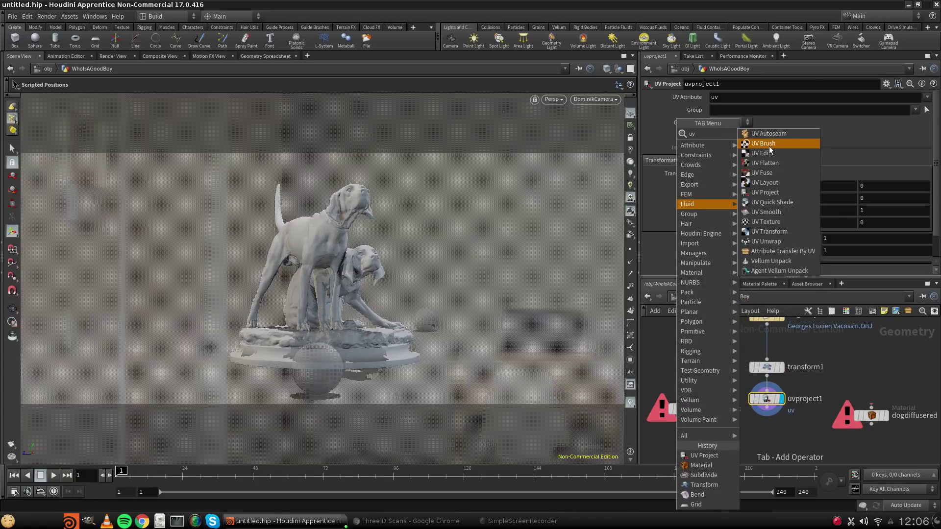
click(784, 205)
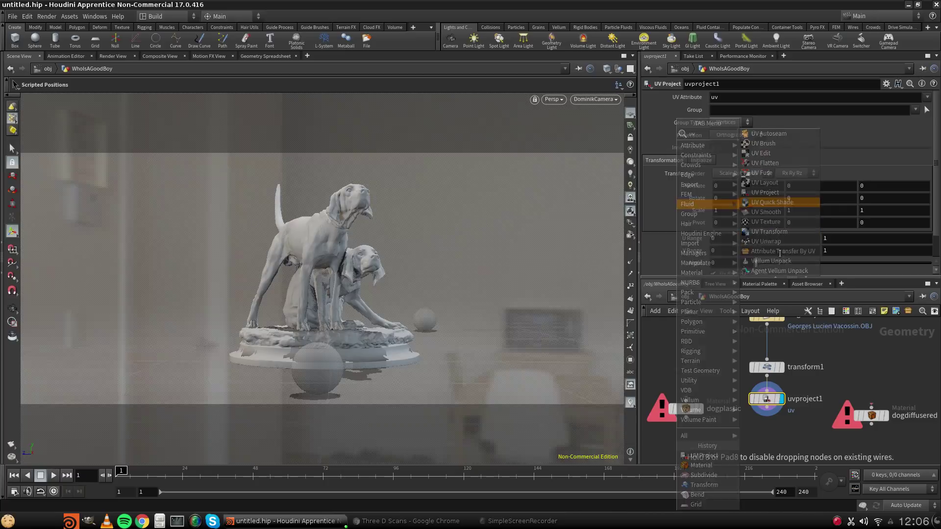
click(762, 430)
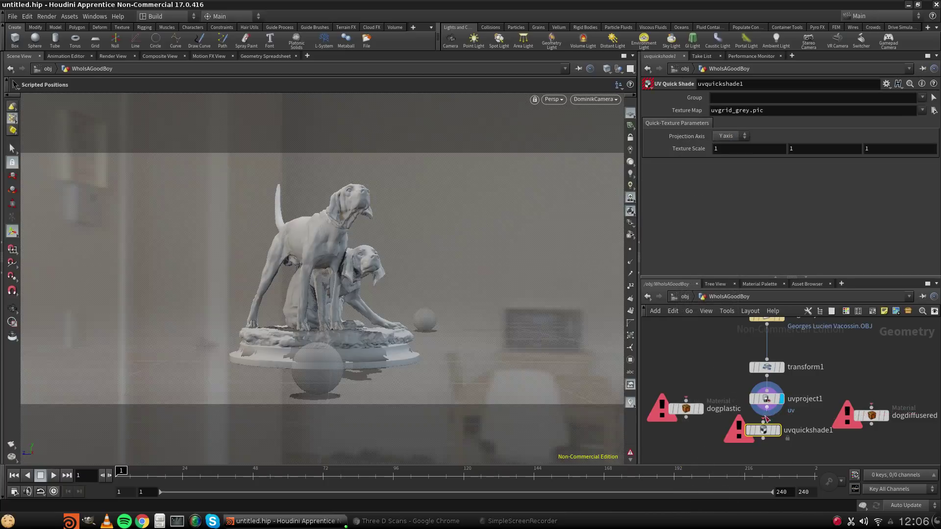
drag(767, 412, 778, 433)
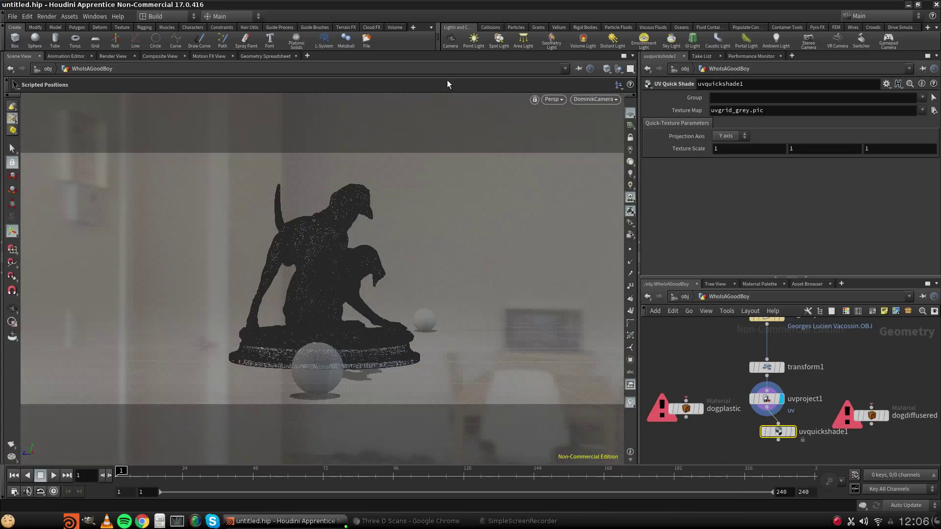
click(793, 430)
drag(778, 430, 767, 430)
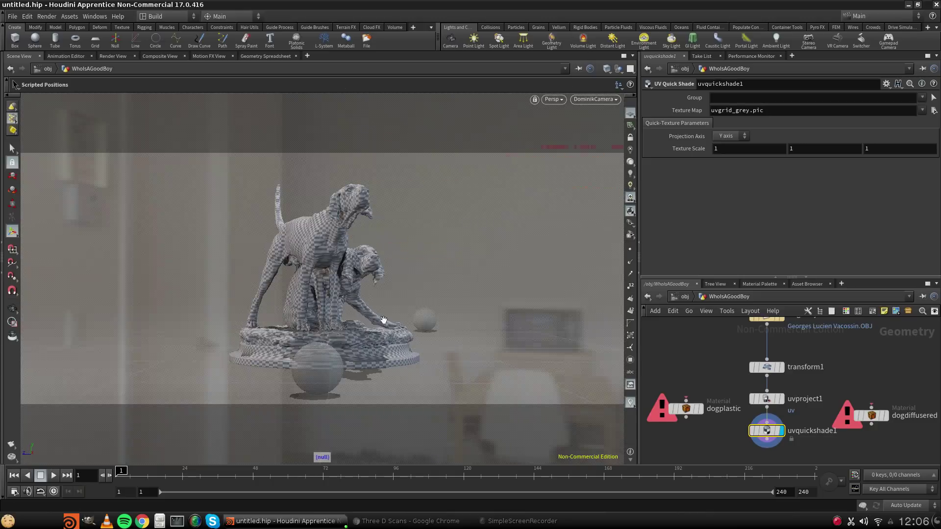
Examine the UV grid texture on the dog statue from several angles, both close up and from farther away.
key(Escape)
mouse_move(366, 318)
mouse_down()
mouse_move(355, 327)
mouse_move(378, 328)
mouse_up()
right_drag(378, 328, 406, 322)
drag(406, 322, 388, 300)
right_drag(388, 300, 311, 322)
drag(311, 322, 485, 309)
drag(239, 310, 341, 266)
right_drag(340, 267, 312, 281)
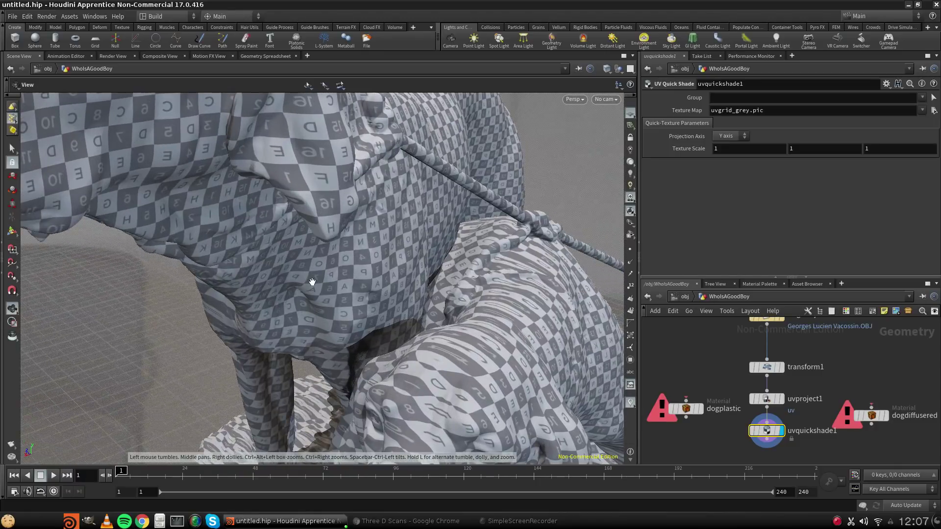
scroll(312, 282, down, 4)
scroll(312, 282, up, 2)
scroll(312, 282, down, 4)
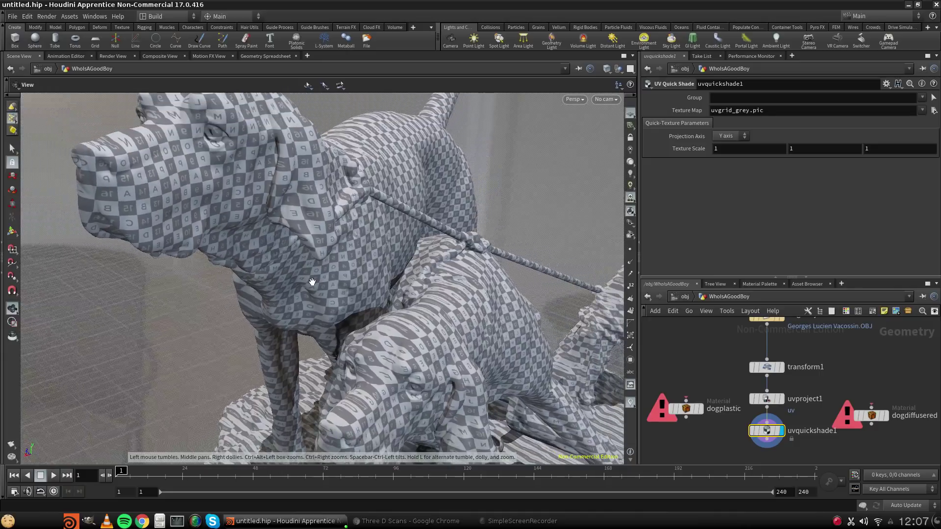
scroll(313, 282, up, 5)
scroll(312, 281, down, 6)
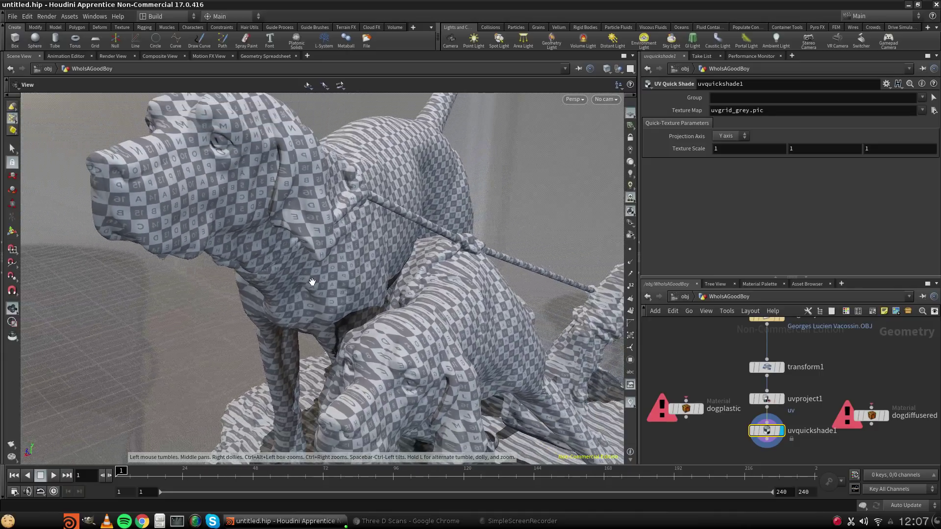
scroll(313, 282, down, 5)
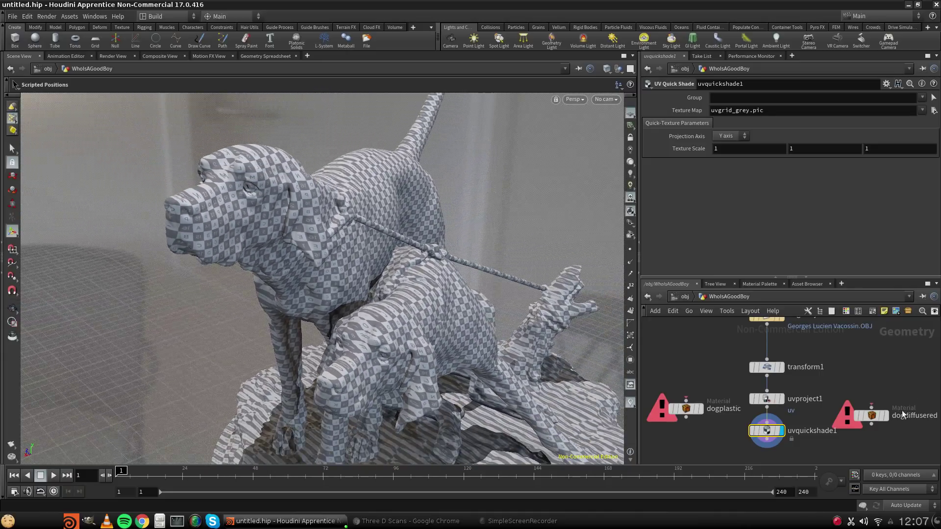
Shift uvquickshade1 slightly farther below uvproject1 and select uvproject1 to show its parameters.
drag(767, 437, 770, 441)
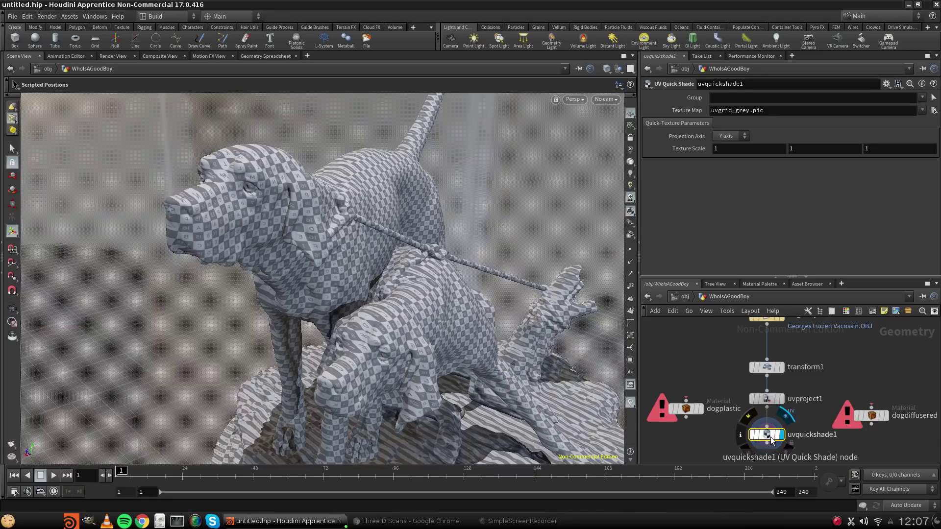
click(767, 398)
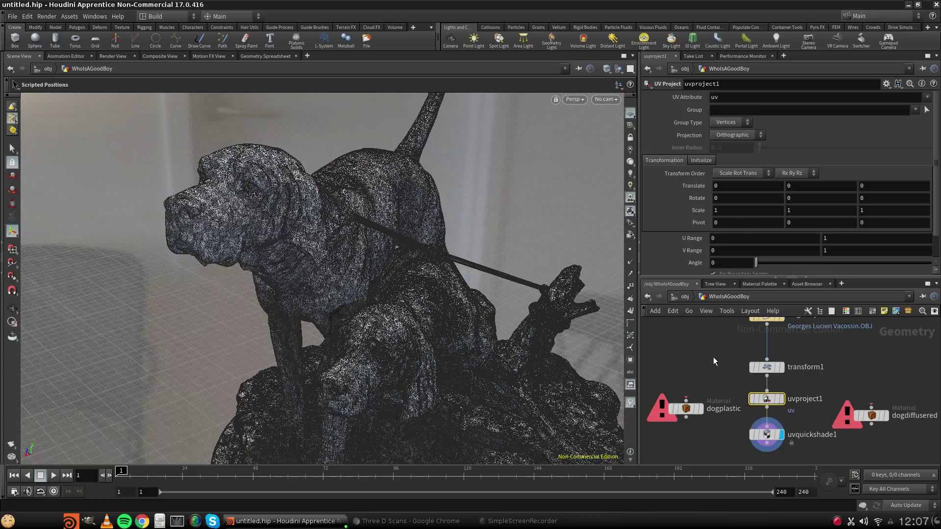
Try Flat Shaded as the viewport display mode and return to the previous shading.
click(616, 69)
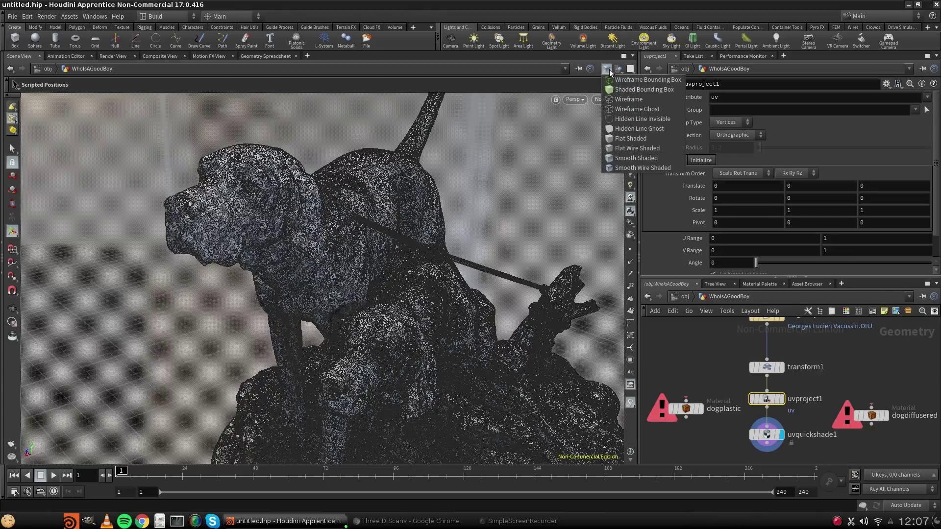
click(628, 141)
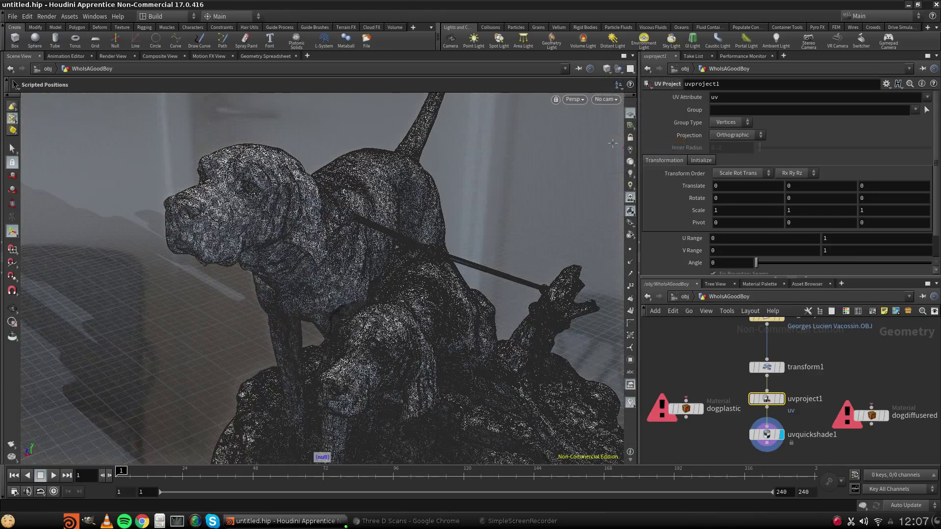
click(607, 70)
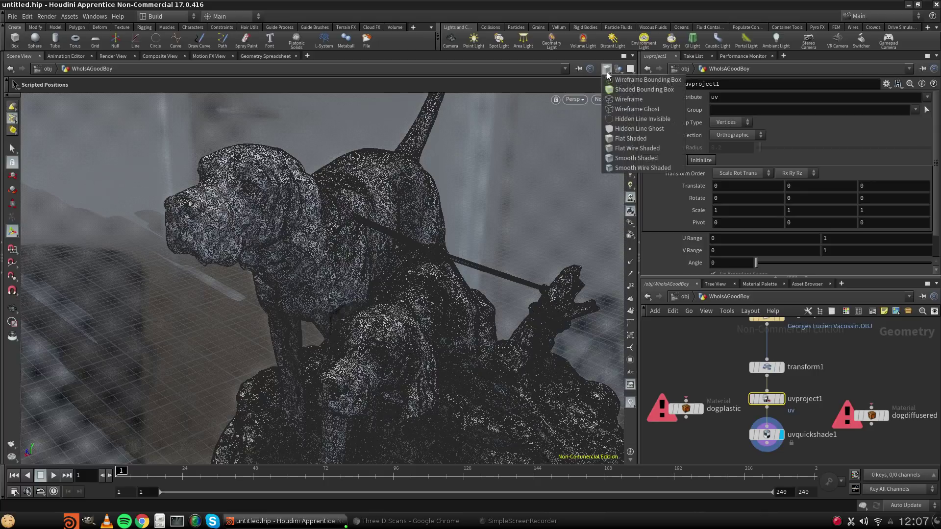
click(643, 149)
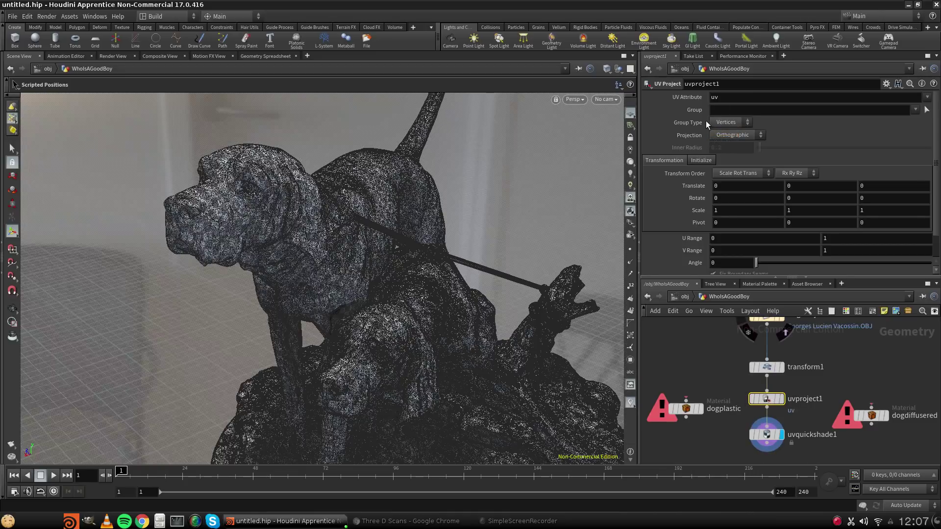
Try Points as the group type of uvproject1 and set it back to Vertices.
click(731, 122)
click(723, 144)
click(732, 124)
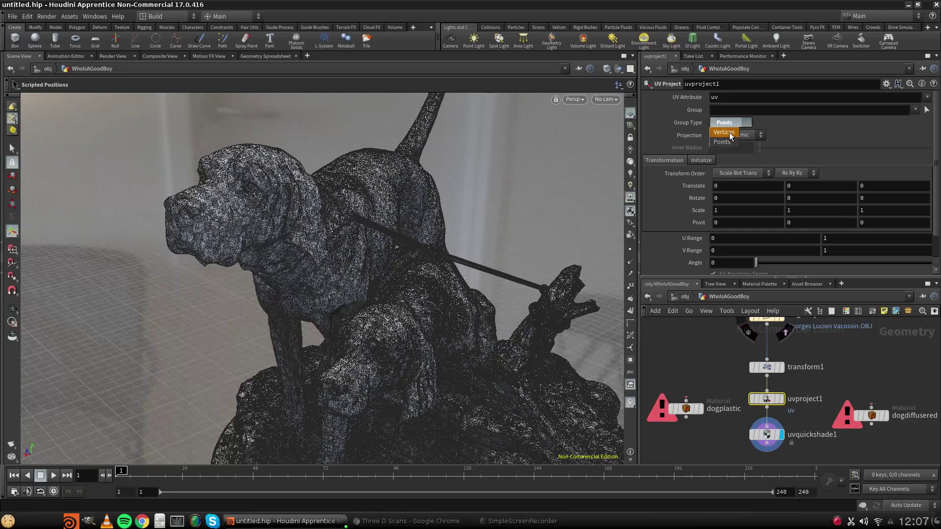
click(722, 133)
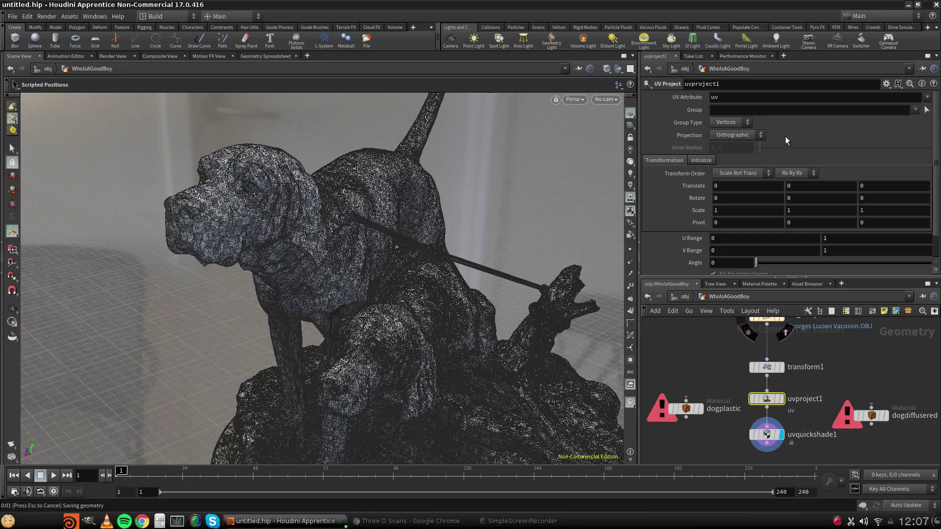
Set the projection of uvproject1 to Polar and select uvquickshade1 to view the grid on the statue.
click(739, 136)
click(742, 157)
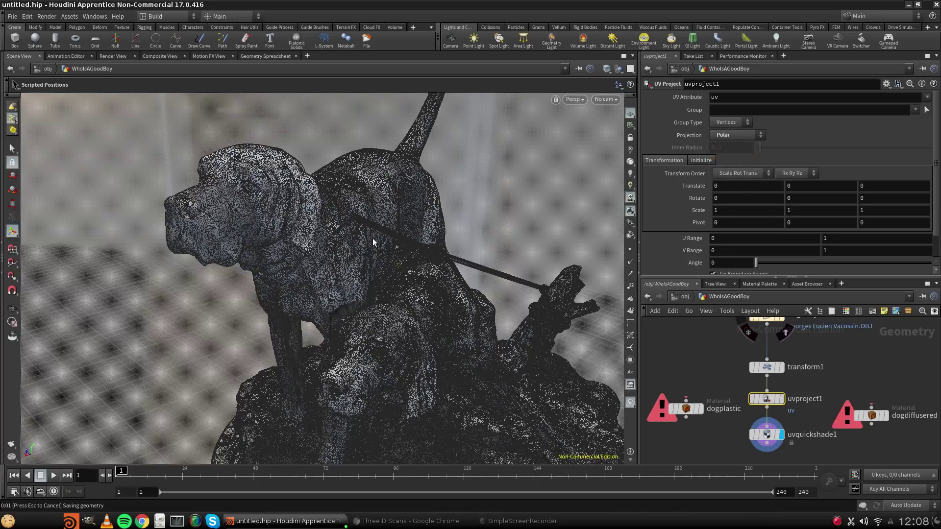
click(767, 435)
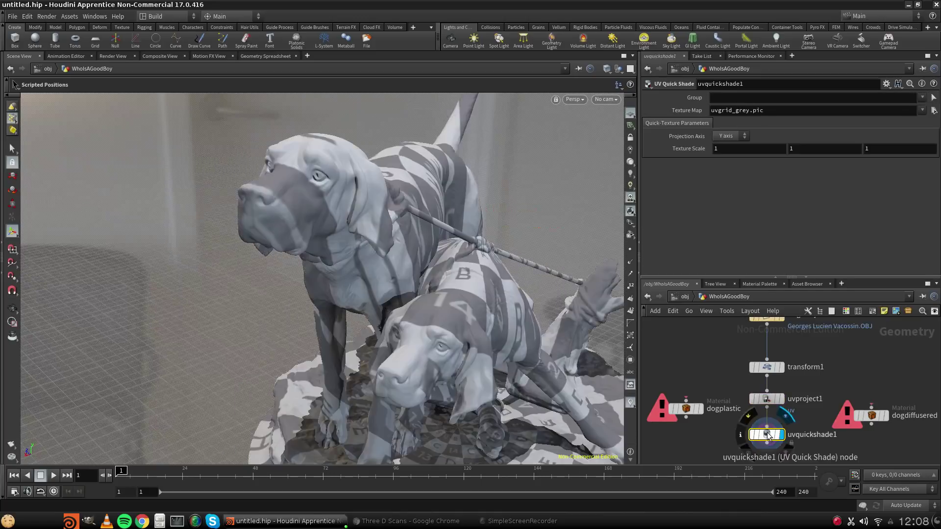
Set the projection of uvproject1 to Cylindrical and select uvquickshade1 to view the grid on the statue.
alt+drag(363, 310, 444, 298)
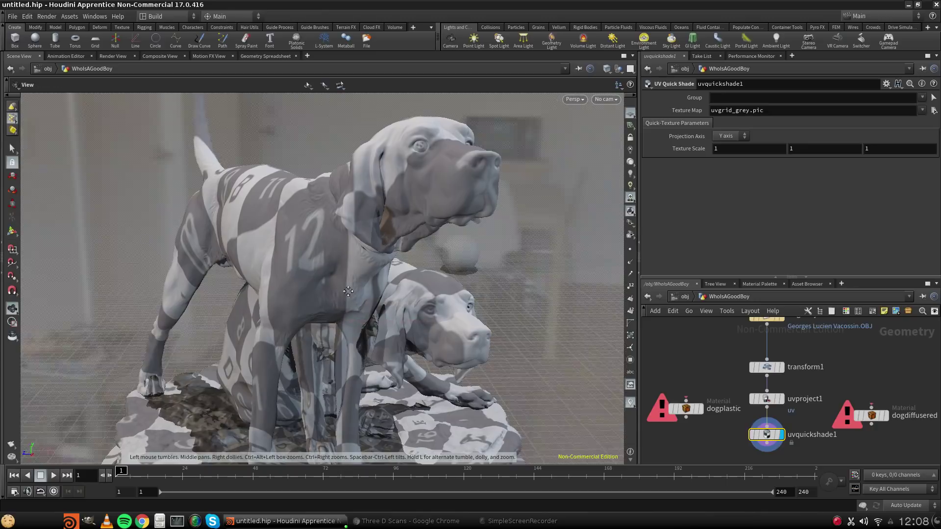
alt+drag(339, 303, 367, 305)
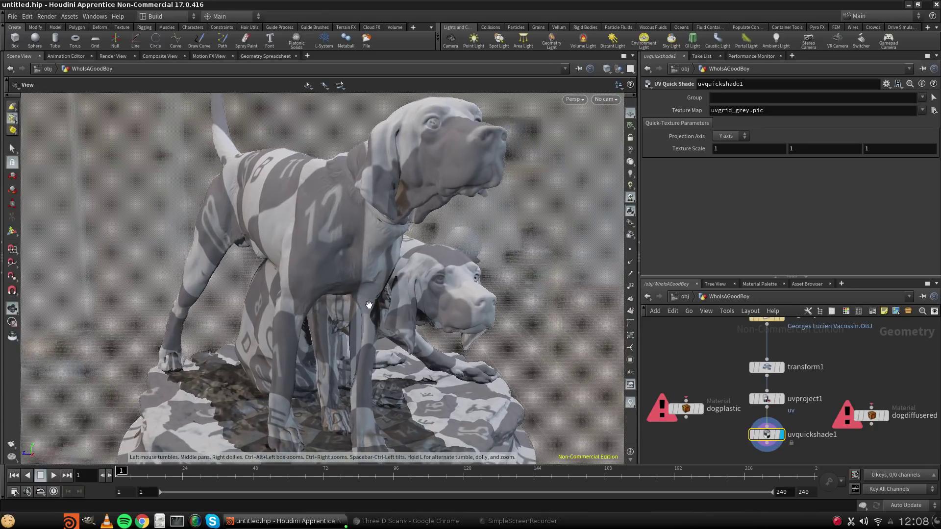
alt+right_drag(367, 306, 354, 329)
alt+drag(354, 329, 245, 330)
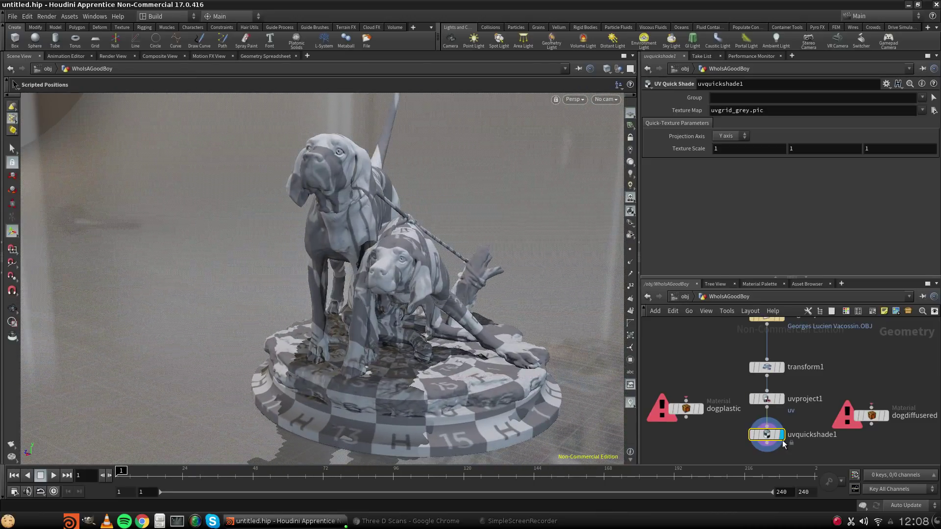
click(768, 398)
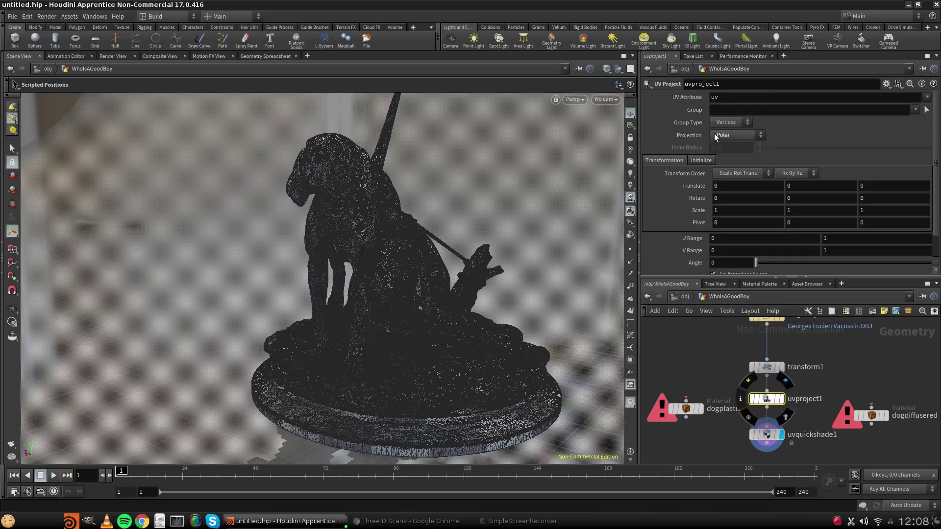
click(716, 135)
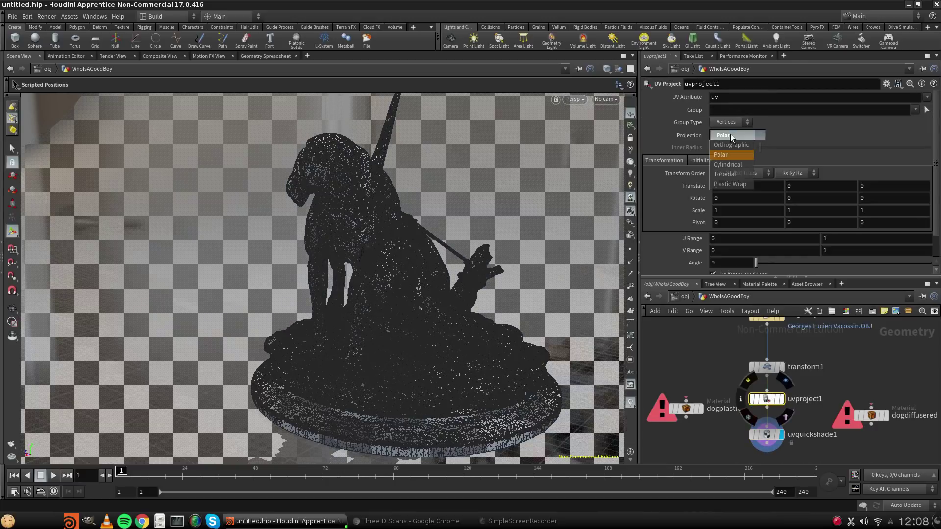
click(731, 165)
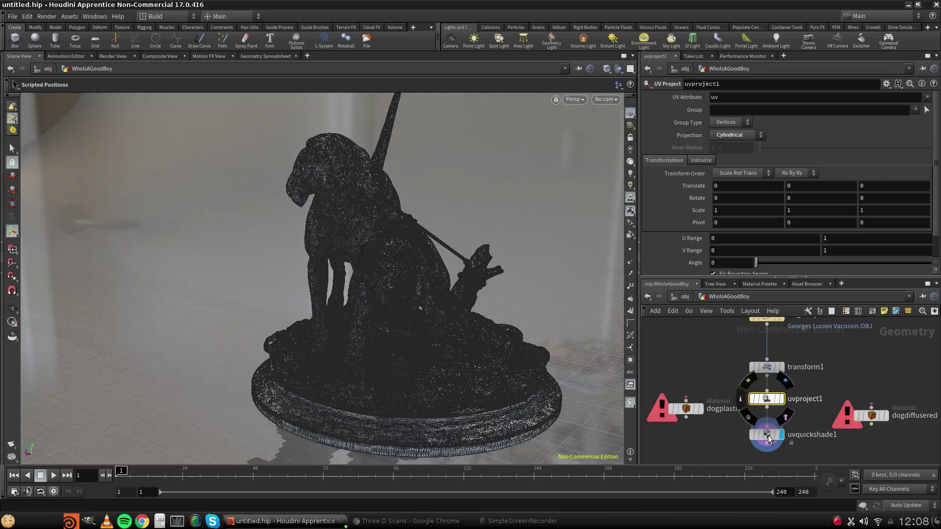
click(768, 438)
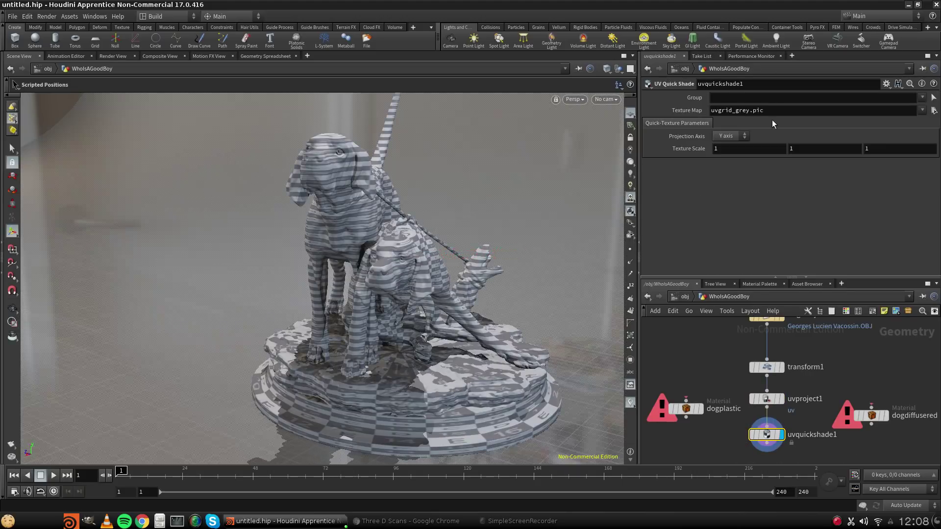
Try the Toroidal projection on uvproject1 and select uvquickshade1 to view the resulting grid.
click(766, 402)
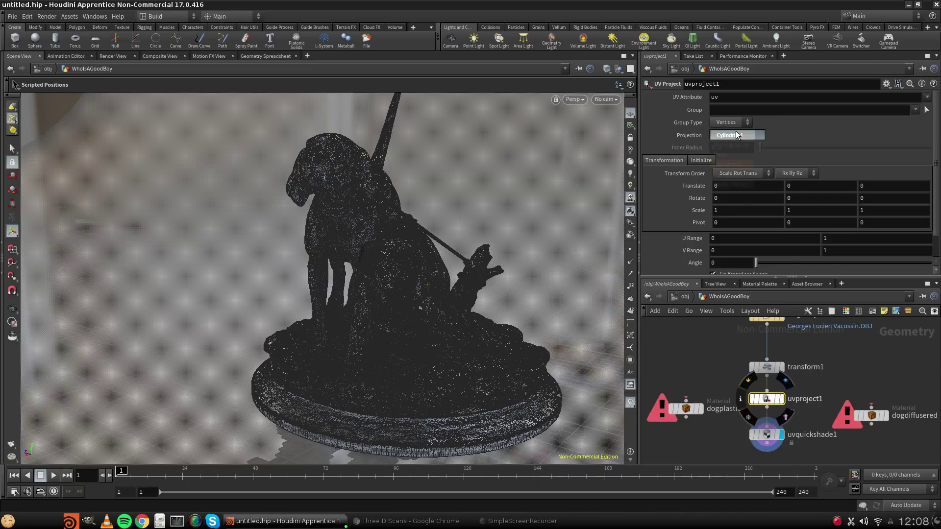
click(737, 135)
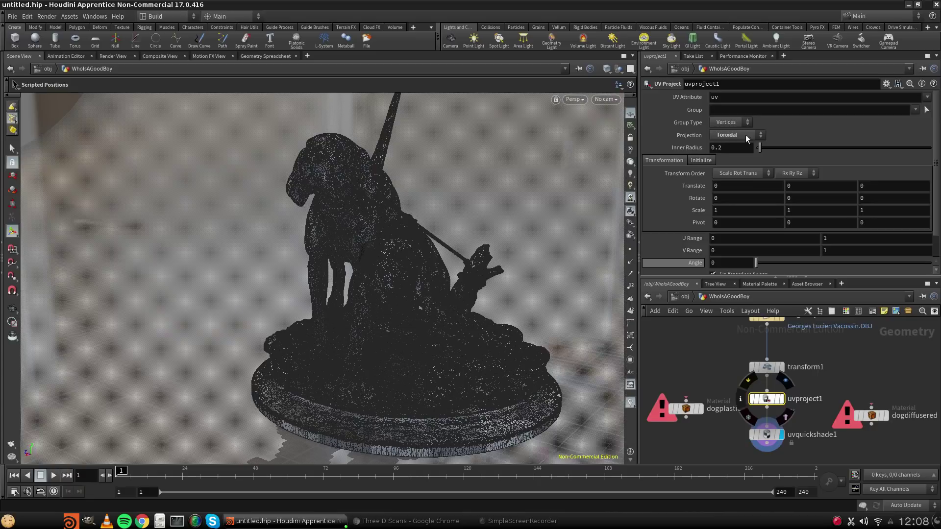
click(767, 436)
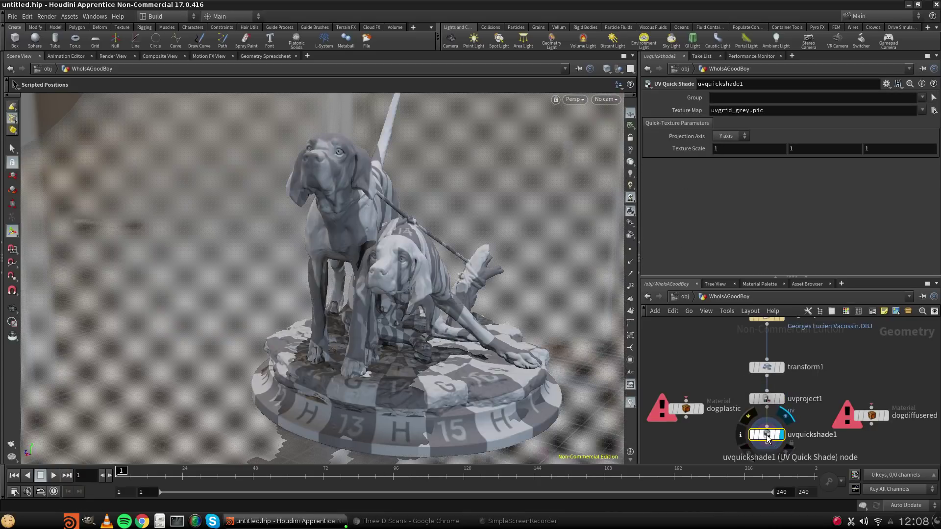
Try the Plastic Wrap projection on uvproject1 and view its grid from the statue's side through uvquickshade1.
click(767, 399)
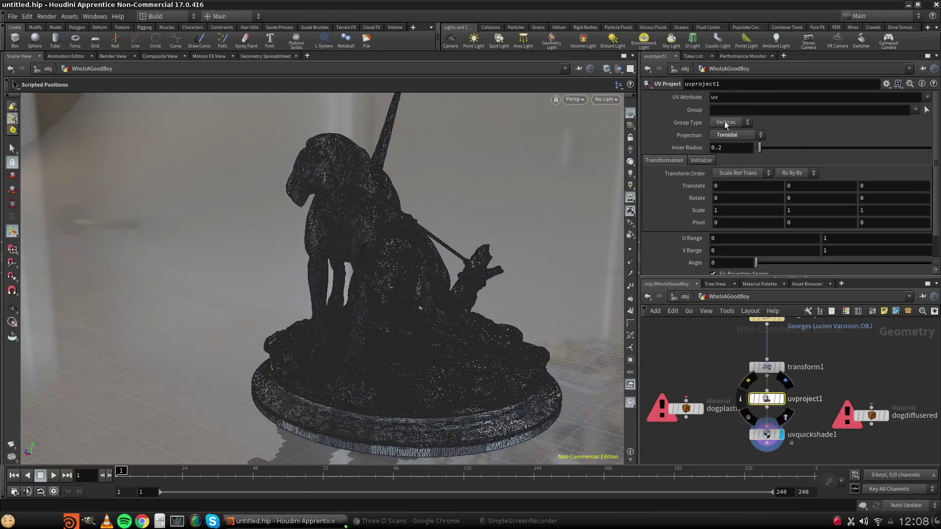
click(729, 138)
click(730, 183)
click(771, 435)
key(Escape)
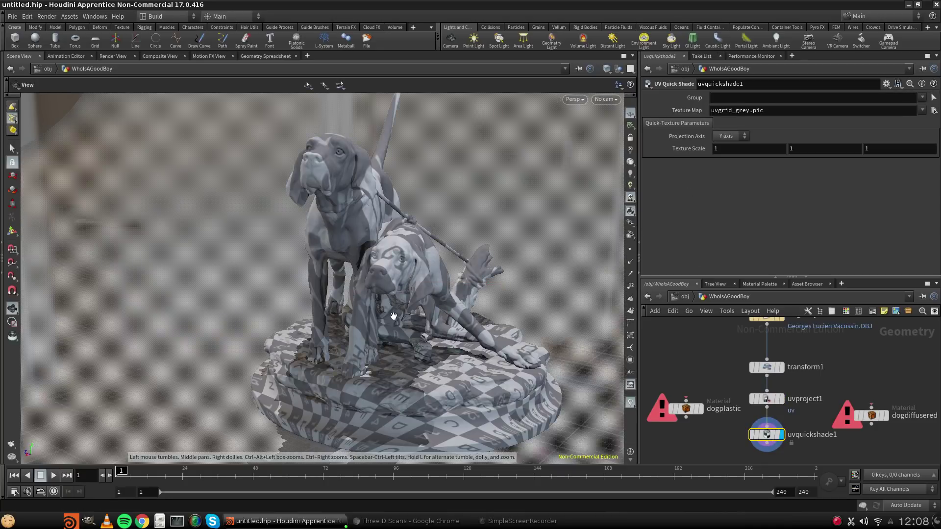
alt+drag(366, 324, 319, 321)
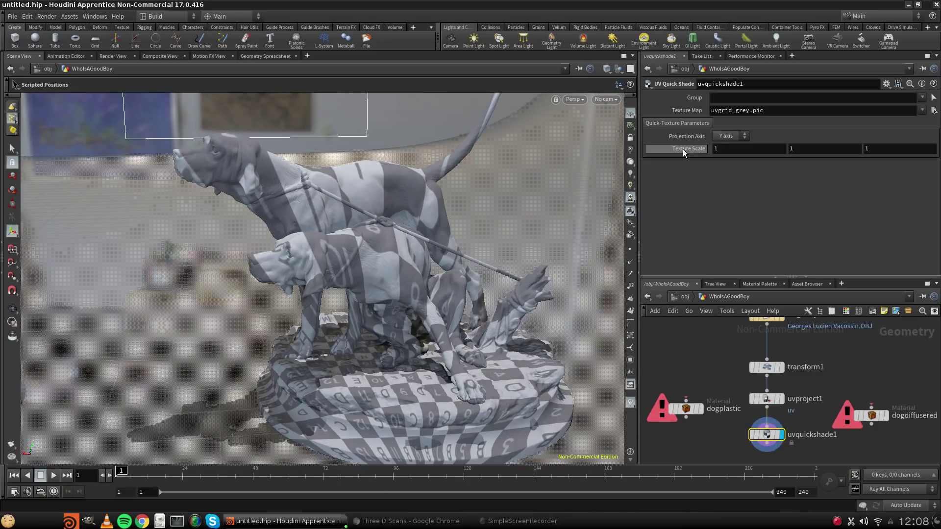
Set the projection of uvproject1 to Orthographic, and delete uvquickshade1 after viewing its grid on the statue.
click(759, 405)
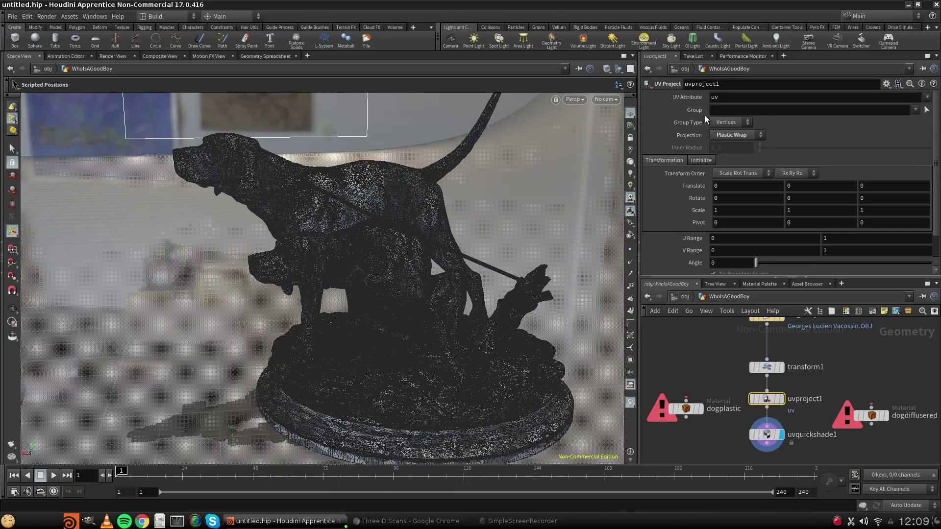
click(738, 136)
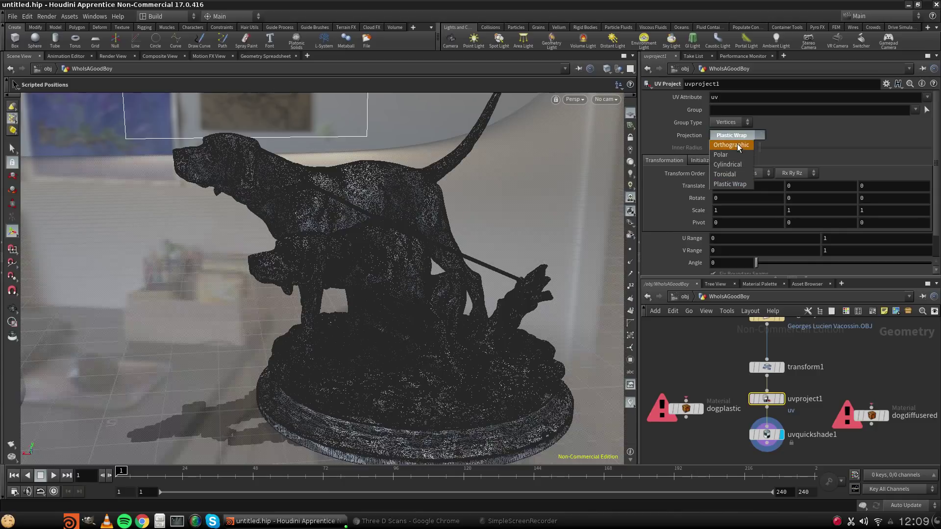
click(731, 145)
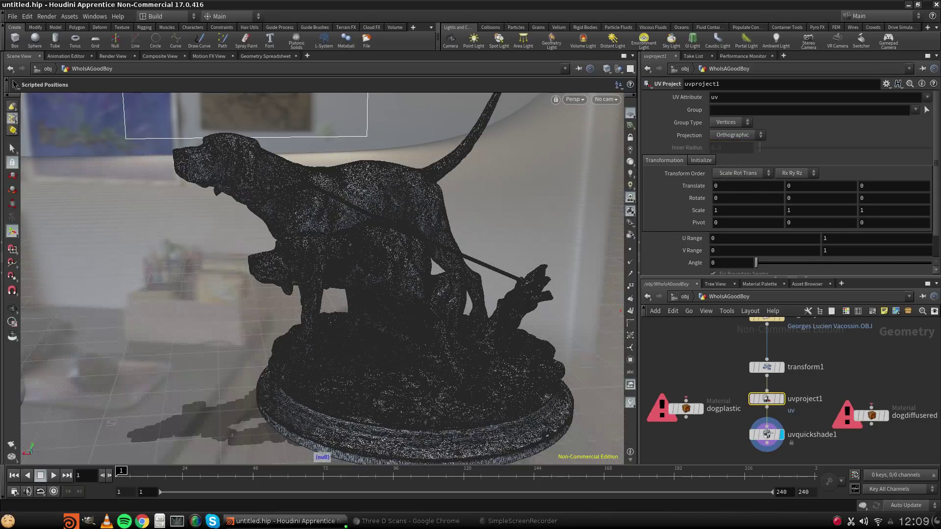
click(760, 435)
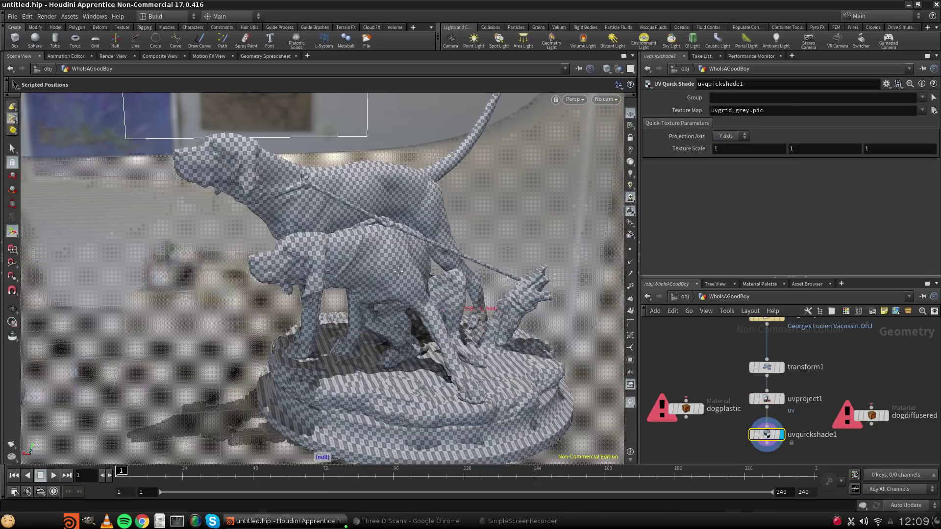
mouse_move(390, 319)
alt+middle_down()
mouse_move(413, 334)
mouse_move(483, 318)
alt+middle_up()
alt+drag(483, 317, 406, 290)
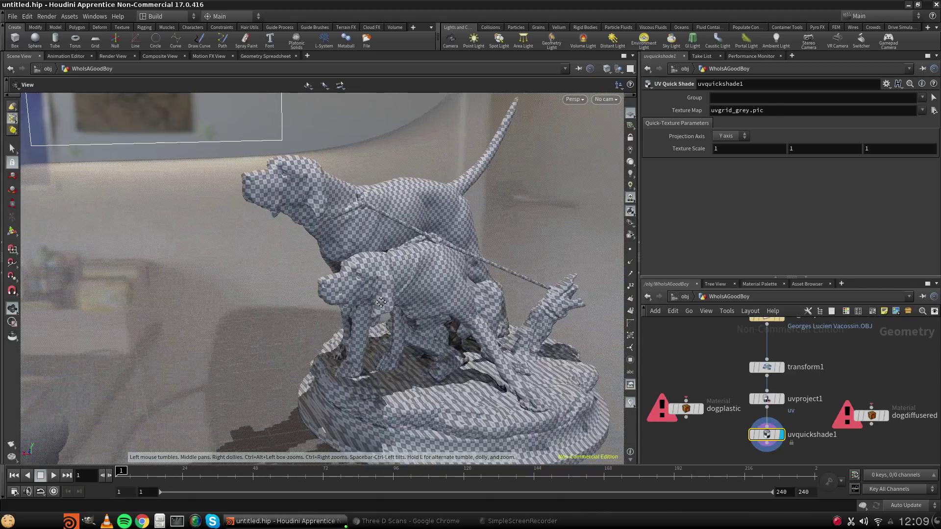
alt+middle_drag(406, 290, 375, 283)
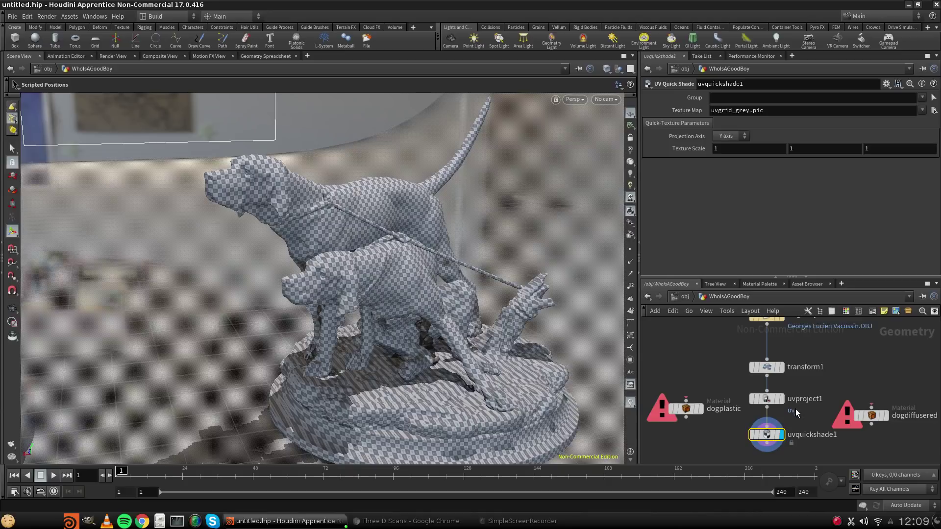
mouse_move(769, 437)
key(Delete)
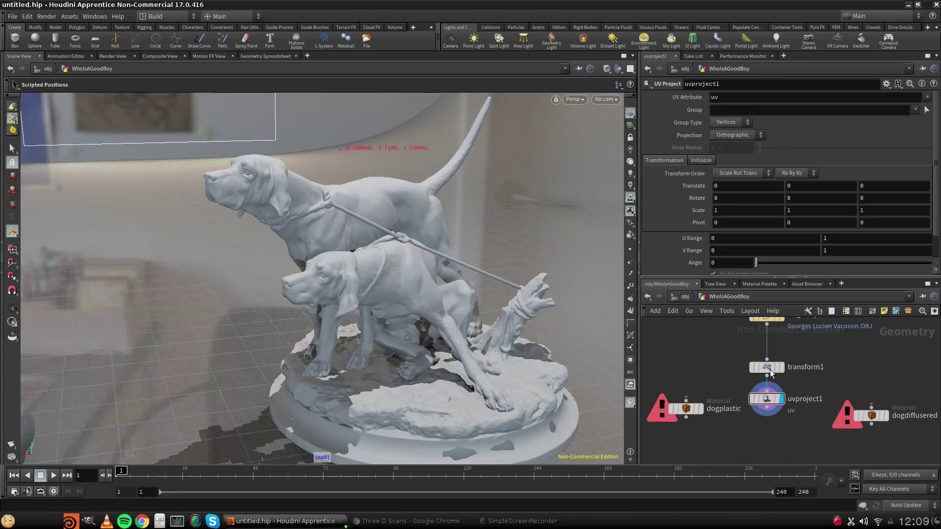
Assign the points around the lower dog's snout as the group of uvproject1, picked as points in the viewport.
click(928, 112)
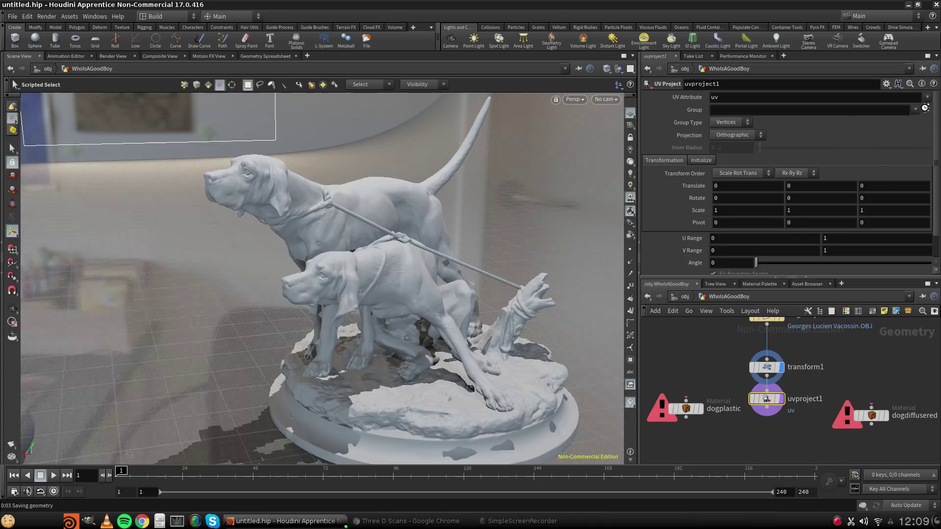
alt+drag(304, 233, 507, 224)
scroll(347, 275, up, 10)
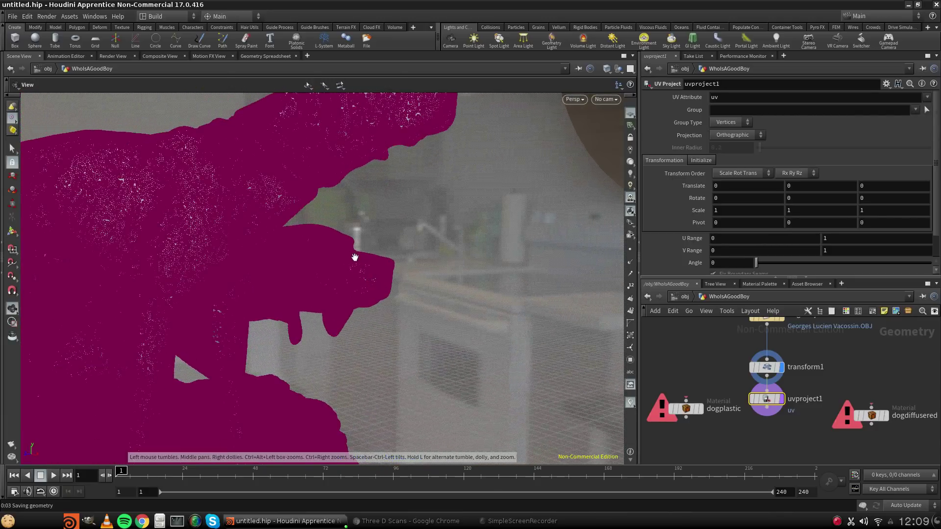
mouse_move(353, 252)
mouse_down()
mouse_move(336, 258)
mouse_move(391, 251)
mouse_move(319, 236)
mouse_up()
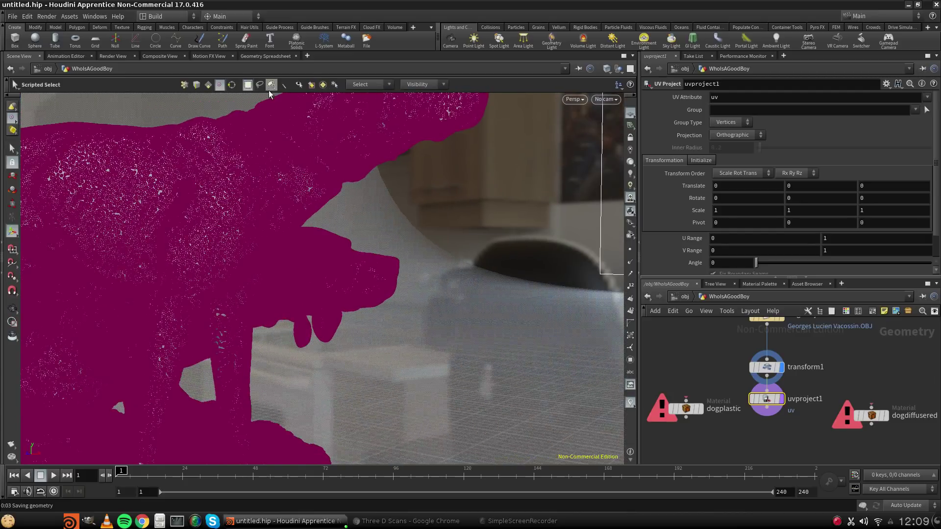
click(185, 85)
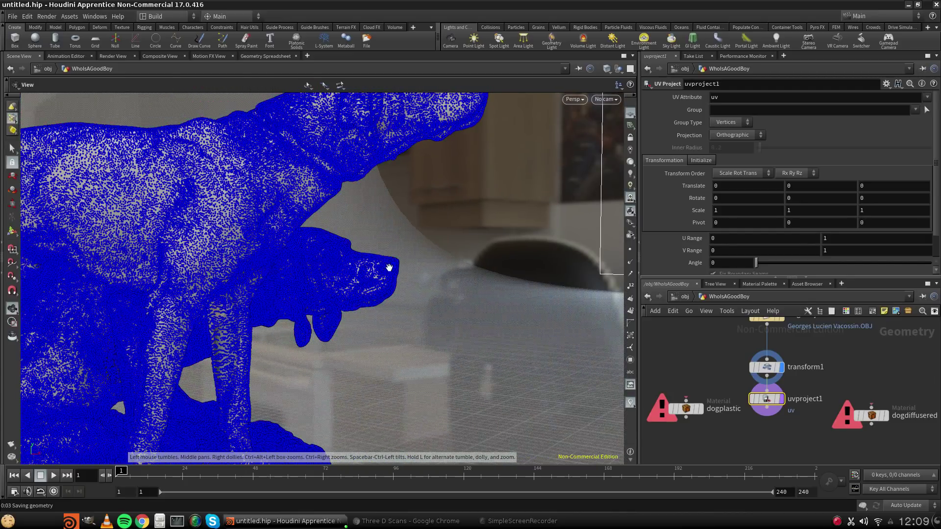
drag(416, 243, 350, 335)
drag(347, 282, 298, 292)
key(Return)
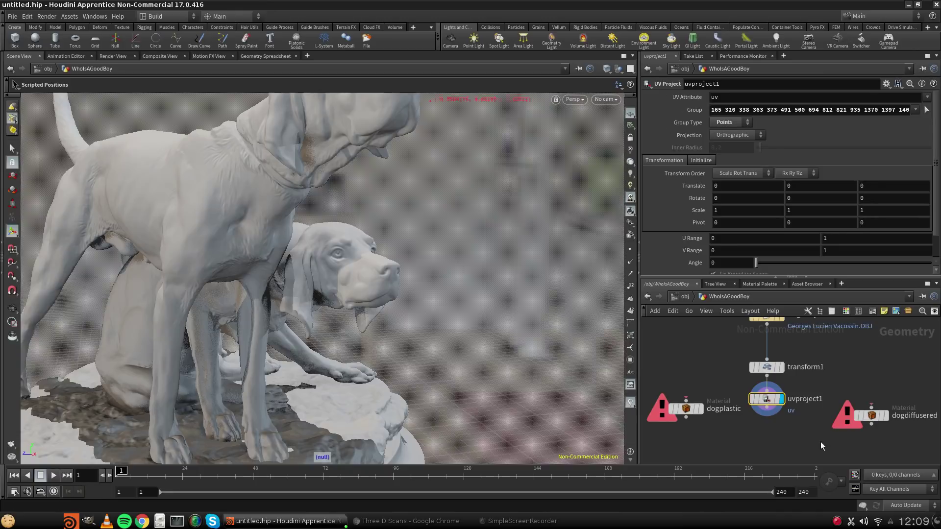
Clear the primitive group of the dogdiffusered material node and select uvproject1.
click(872, 416)
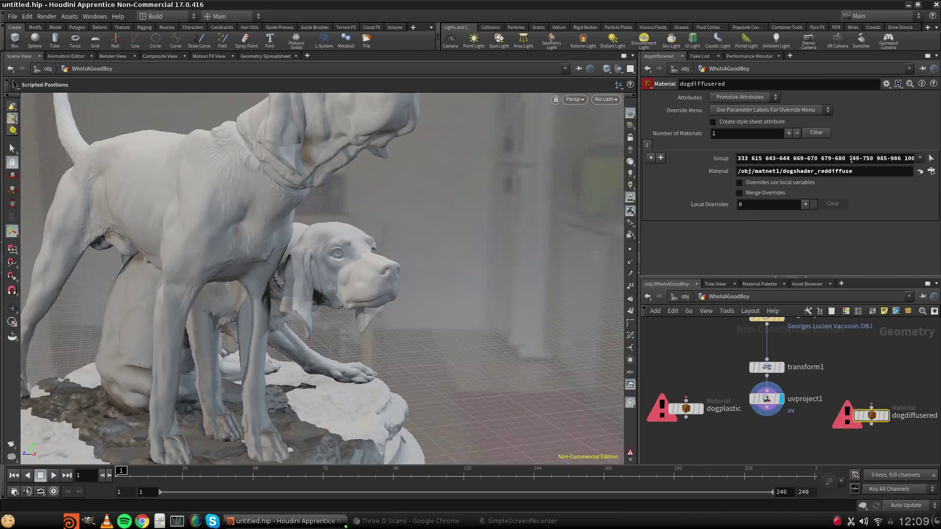
triple_click(831, 159)
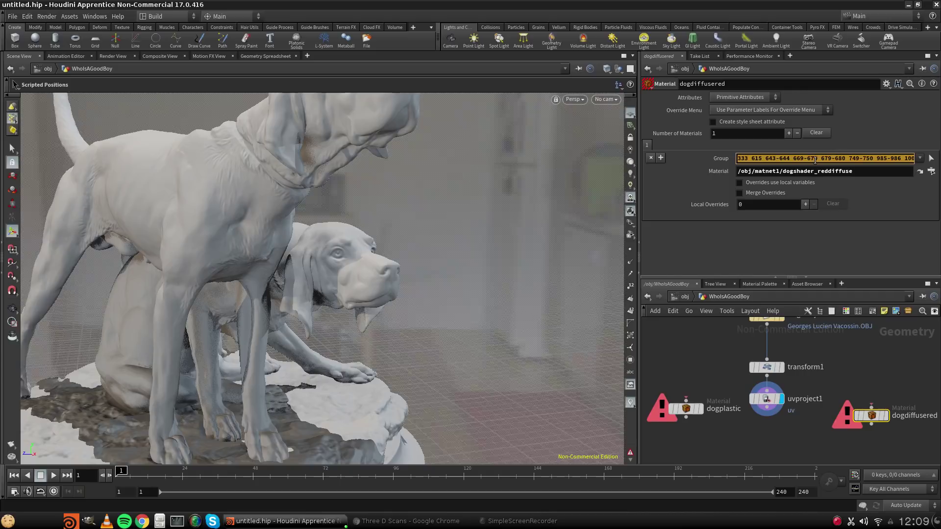
key(BackSpace)
key(Return)
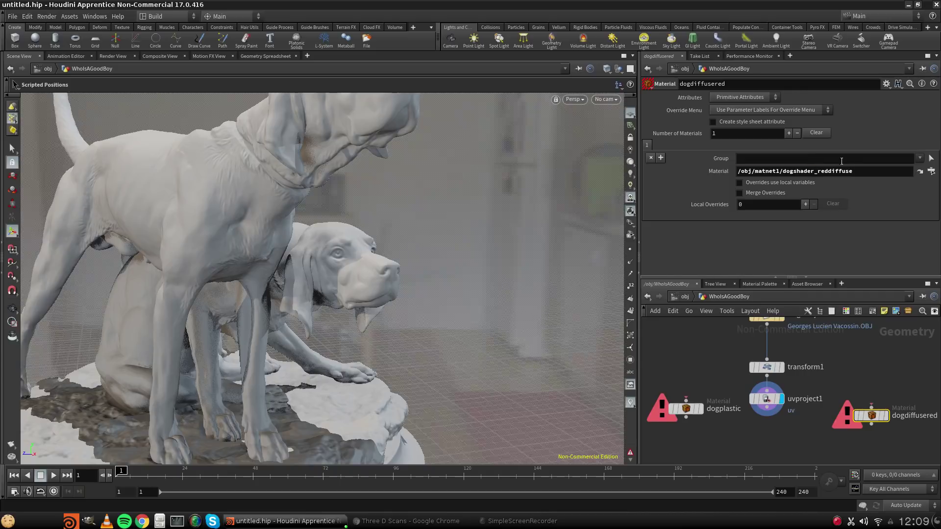
click(839, 371)
click(768, 398)
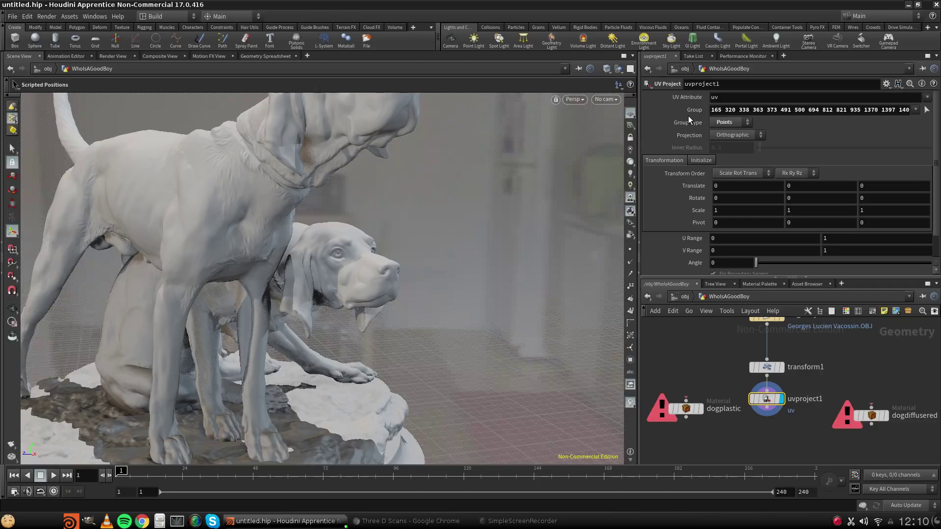
click(529, 521)
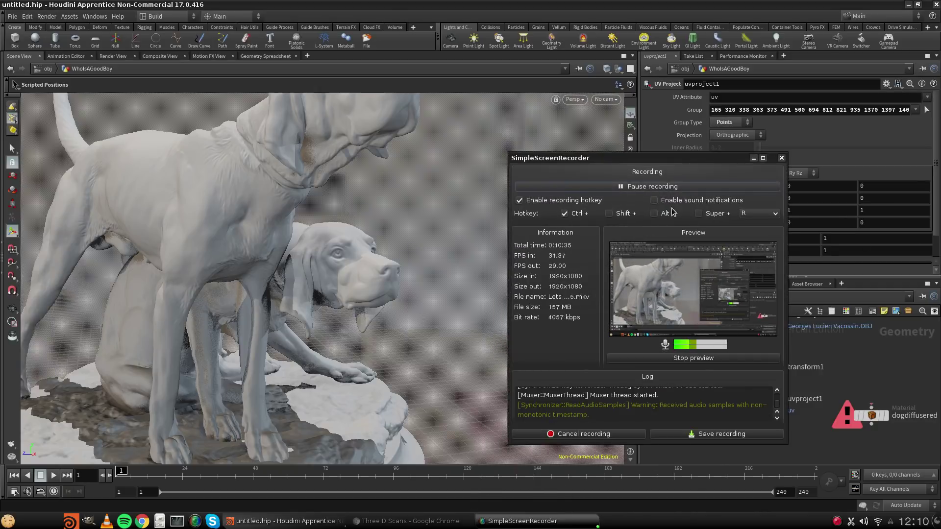
click(687, 187)
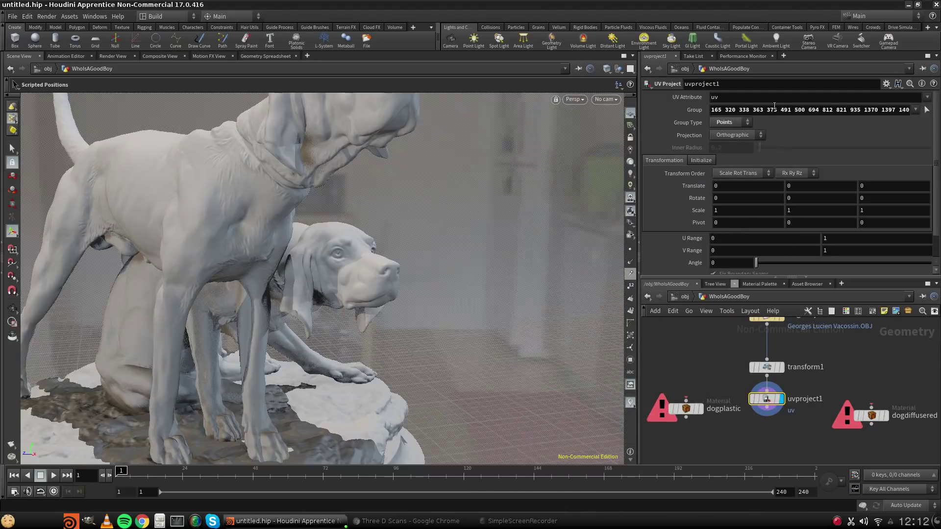
Move uvproject1 slightly farther below transform1 and clear its point group.
drag(776, 401, 776, 411)
click(773, 109)
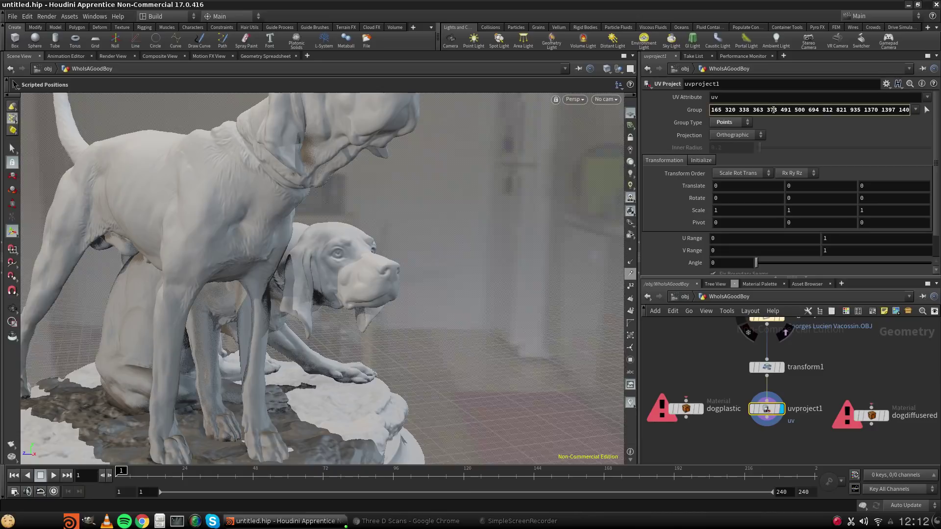
key(BackSpace)
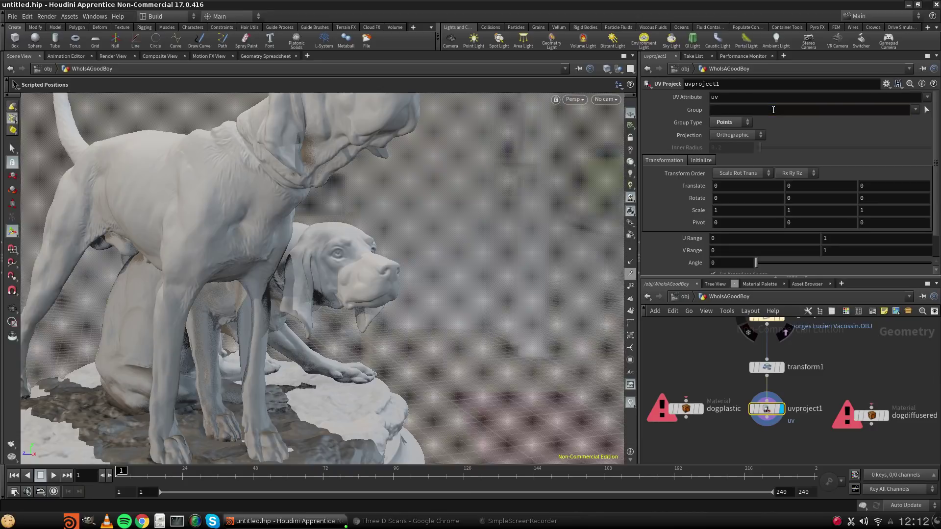
Move the dogdiffusered material node closer to uvproject1, slightly below and beside it.
drag(865, 418, 835, 431)
click(835, 432)
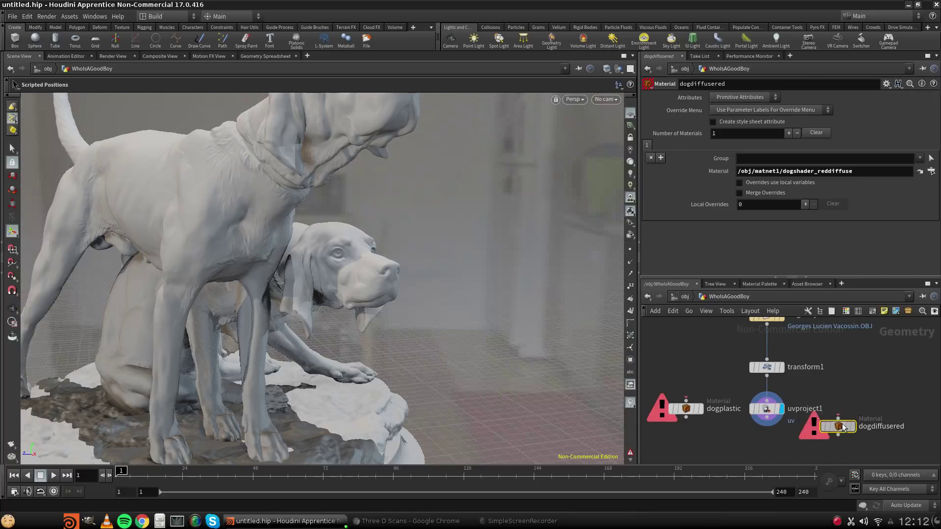
drag(845, 428, 850, 429)
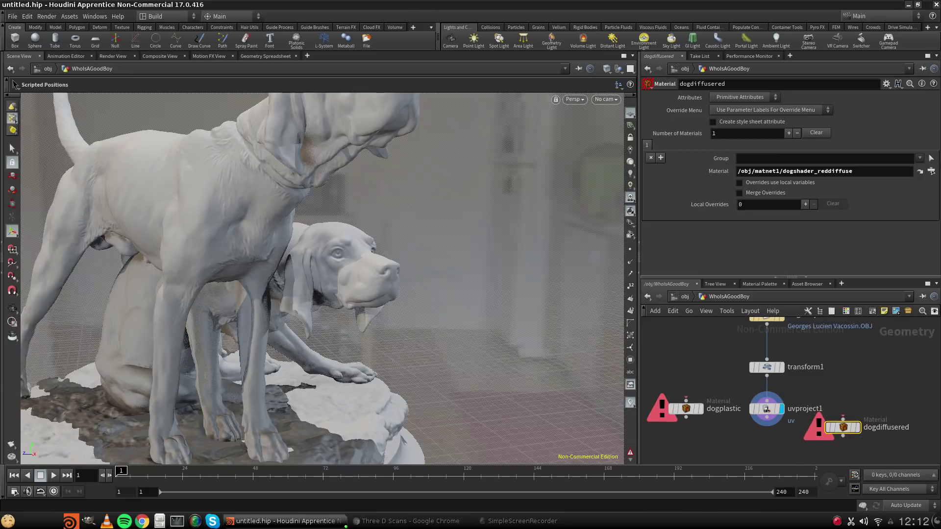
Try to pick the material group of the unconnected dogdiffusered node from the viewport.
click(932, 158)
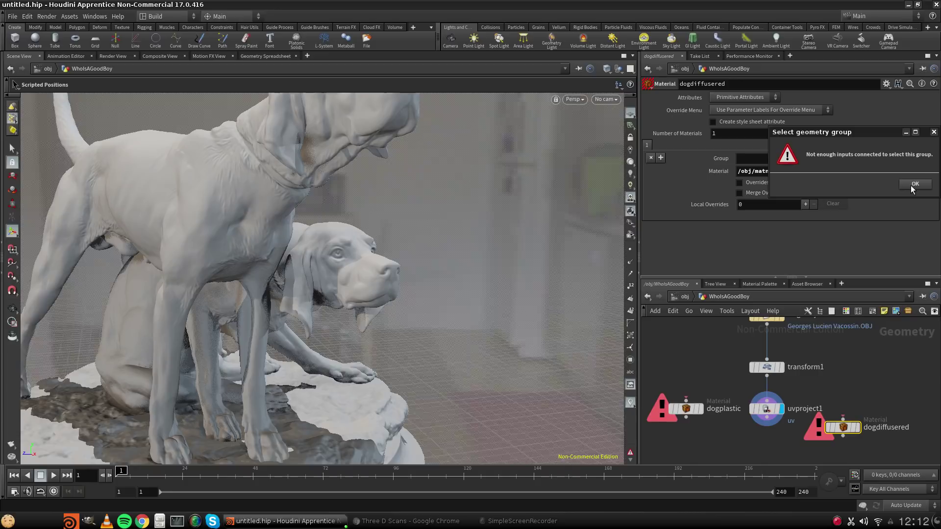
click(915, 185)
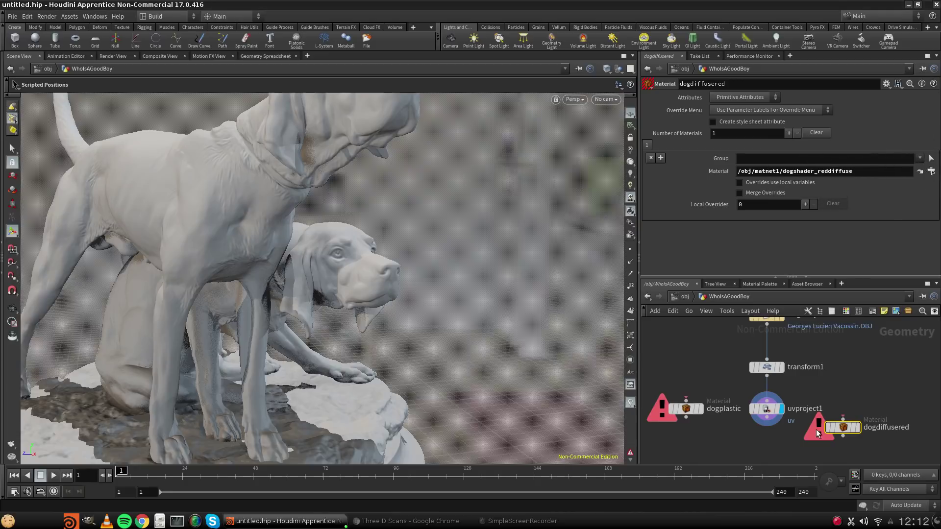
click(931, 158)
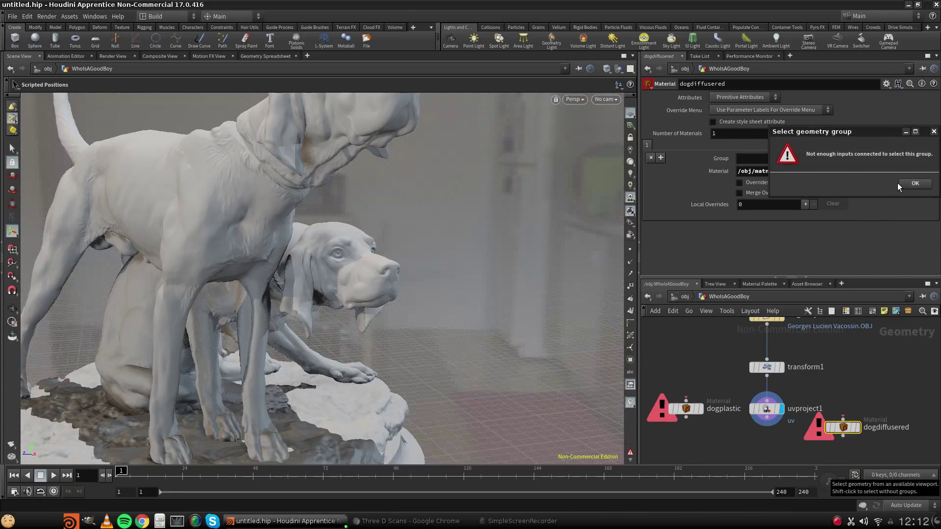
click(898, 183)
Place dogdiffusered directly below uvproject1 and wire the output of uvproject1 into it.
drag(846, 430, 770, 417)
click(763, 413)
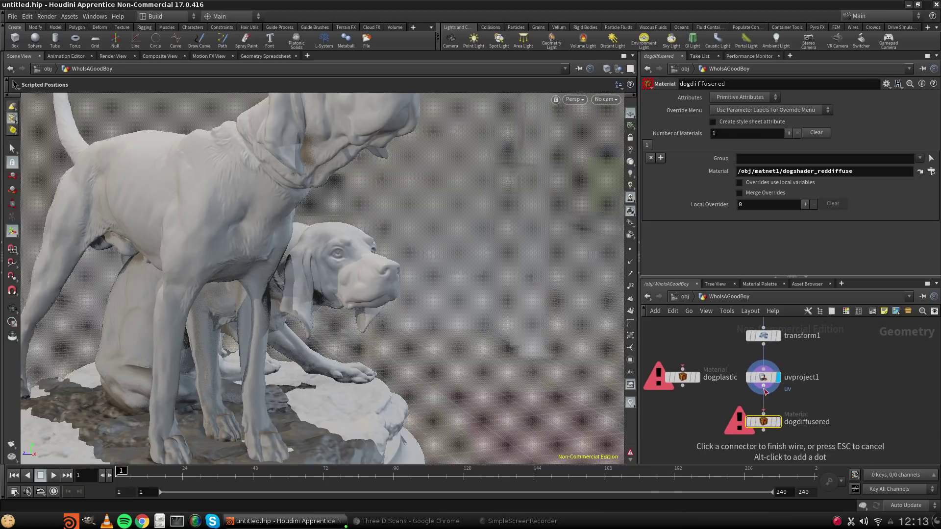
click(763, 395)
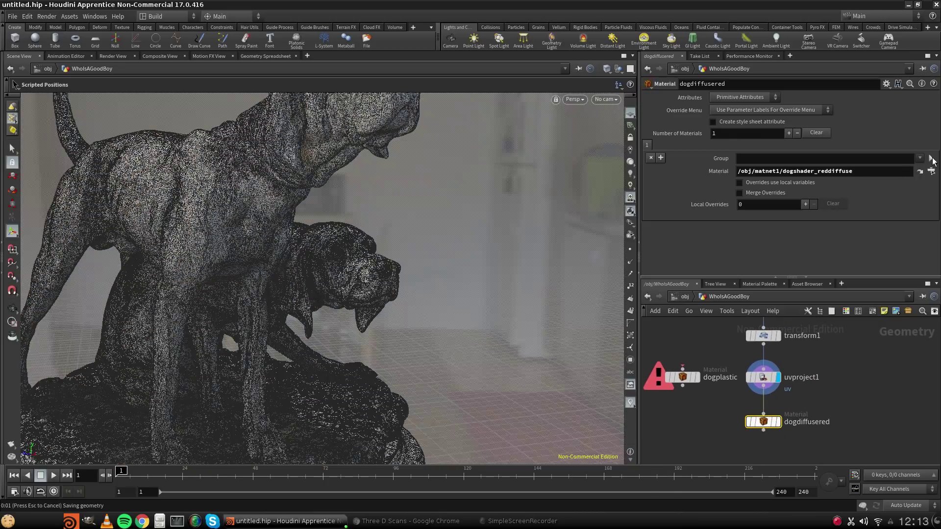
Assign the upper dog's snout as the group for dogdiffusered's material, picked as points in the viewport.
click(932, 158)
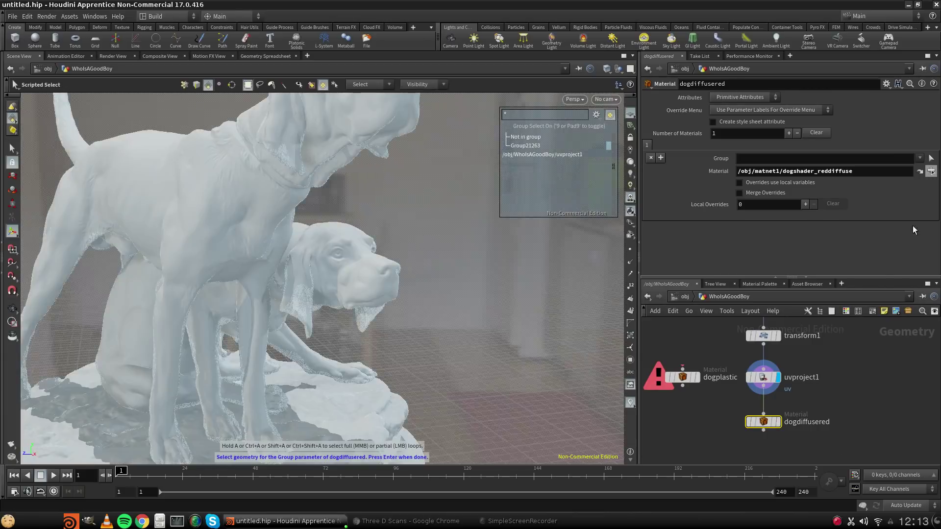
middle_drag(388, 175, 413, 245)
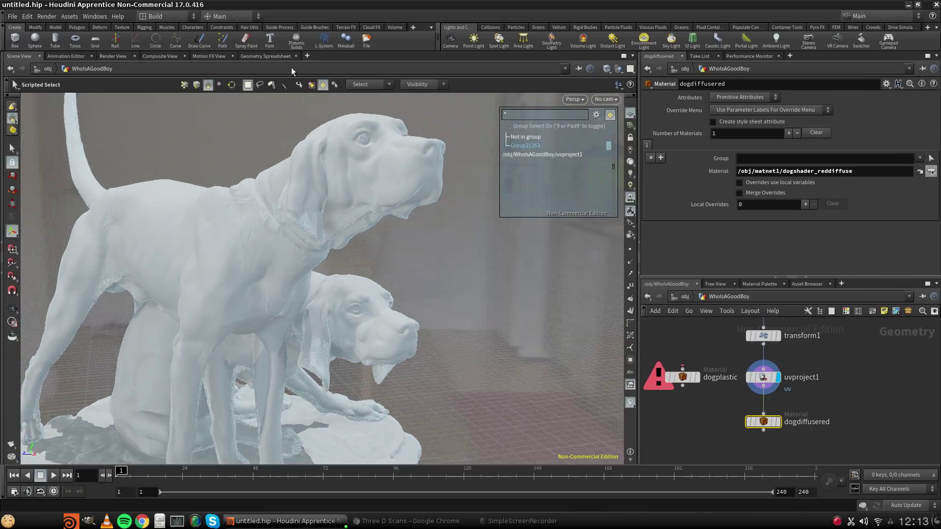
click(185, 86)
key(space)
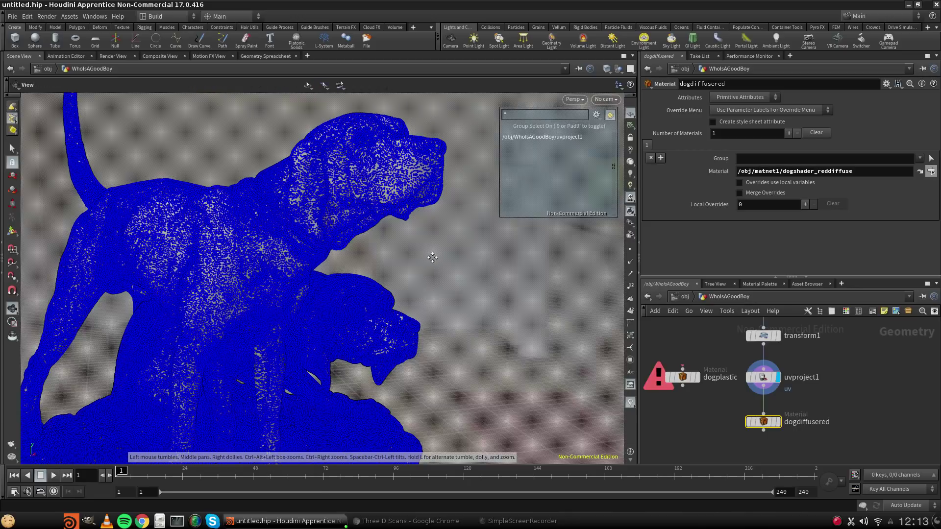
drag(431, 258, 408, 206)
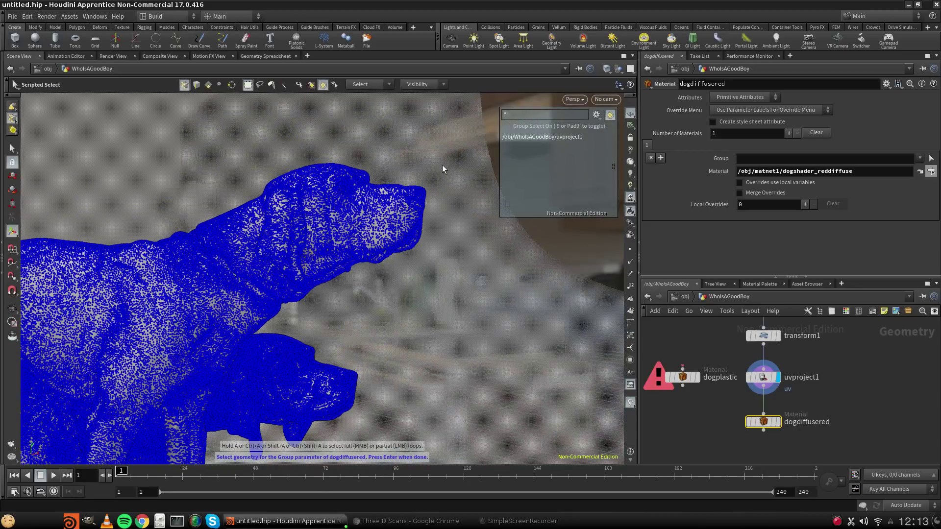
mouse_move(442, 164)
mouse_down()
mouse_move(387, 282)
mouse_move(367, 282)
mouse_move(372, 254)
mouse_move(431, 166)
mouse_up()
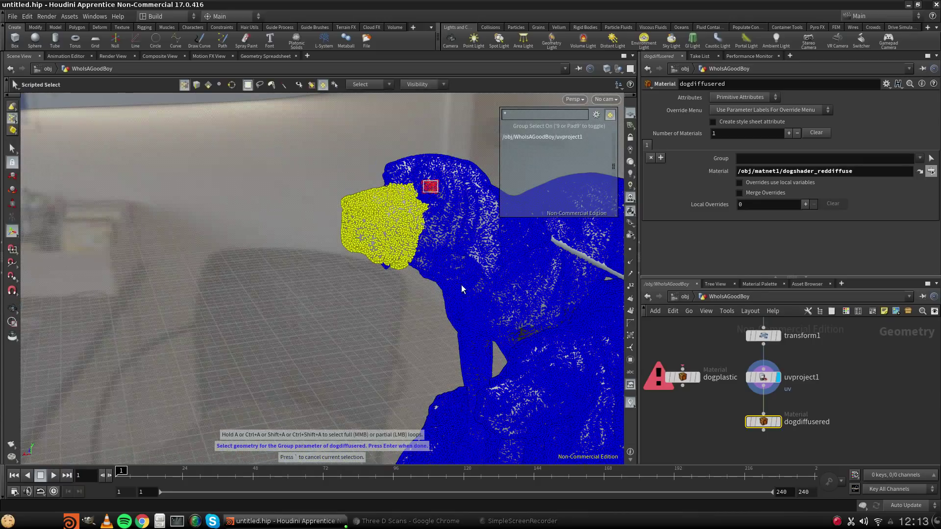
key(Return)
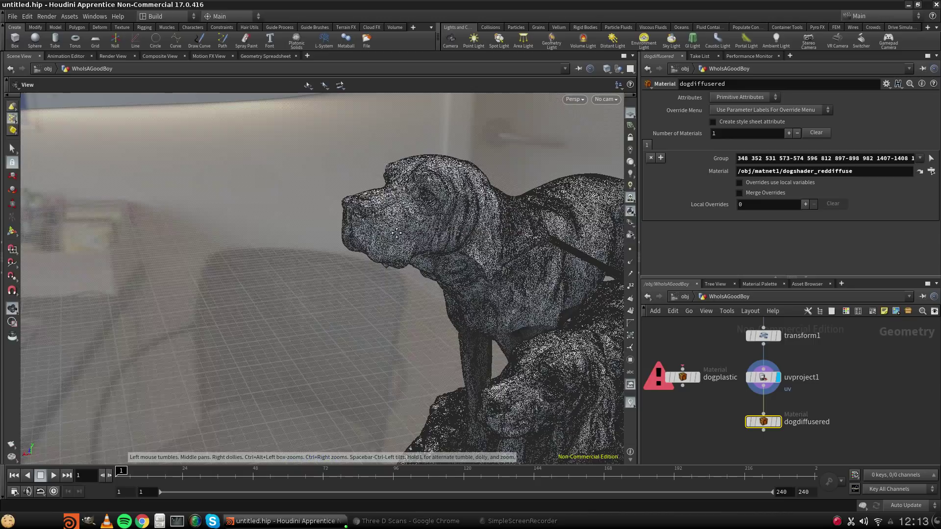
Display the output of dogdiffusered and view the upper dog's snout from the side.
alt+middle_drag(406, 237, 309, 229)
alt+drag(317, 252, 471, 237)
click(778, 422)
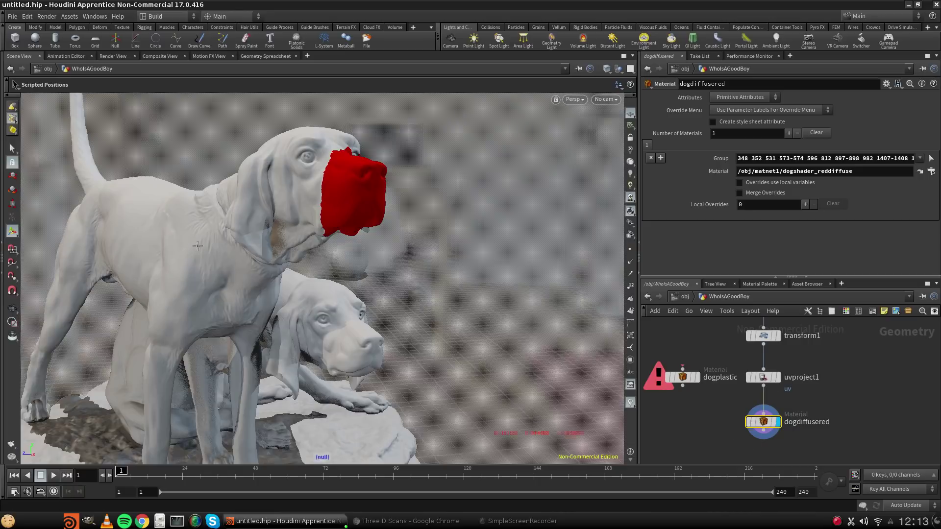
alt+middle_drag(386, 241, 455, 249)
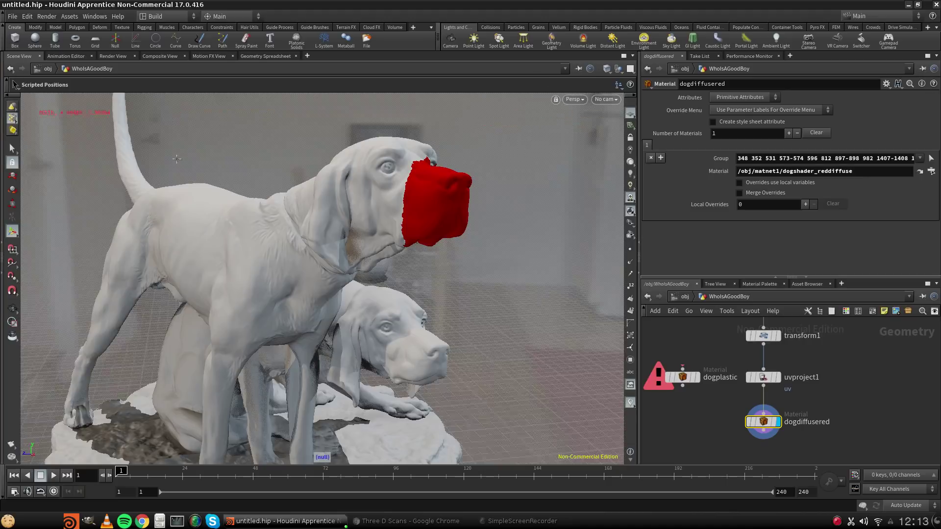
key(Escape)
drag(507, 262, 362, 270)
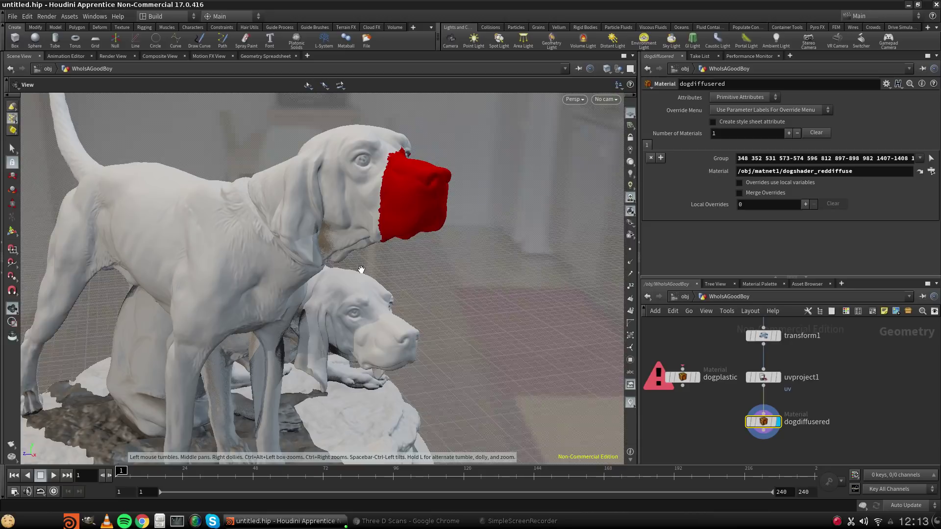
drag(379, 237, 397, 255)
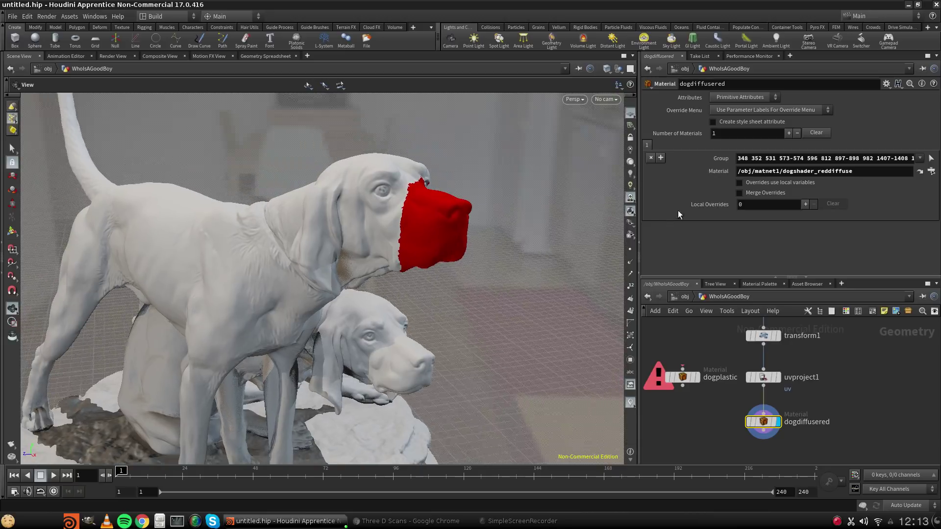
Insert a second material entry in dogdiffusered ahead of the dogshader_reddiffuse entry and compare both entries.
click(660, 158)
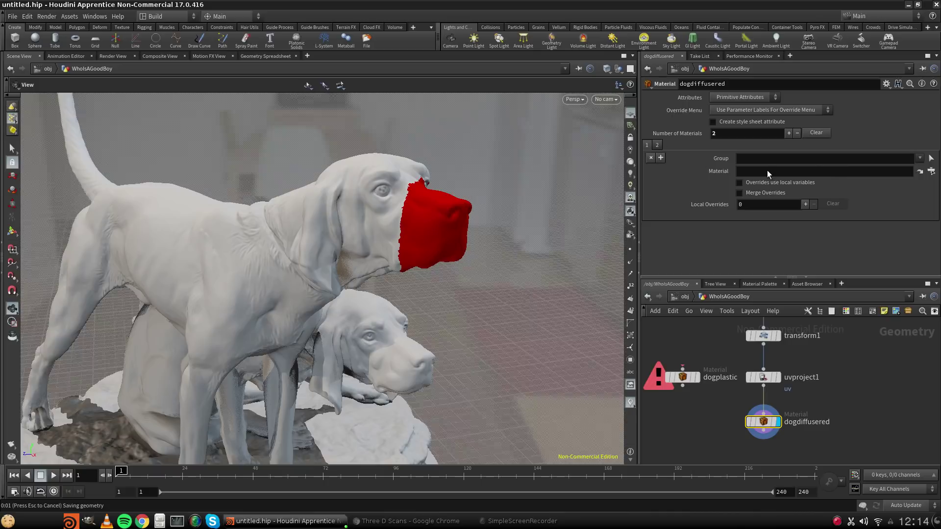
click(657, 145)
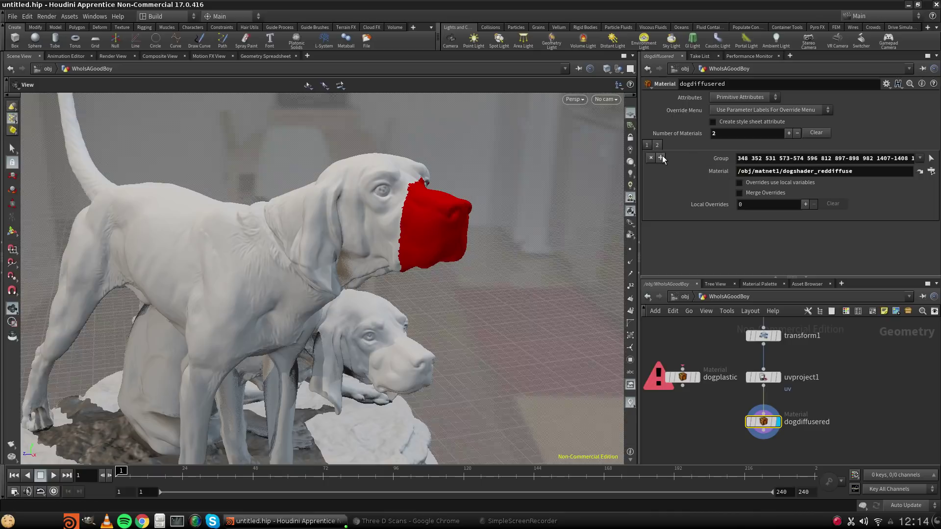
click(649, 145)
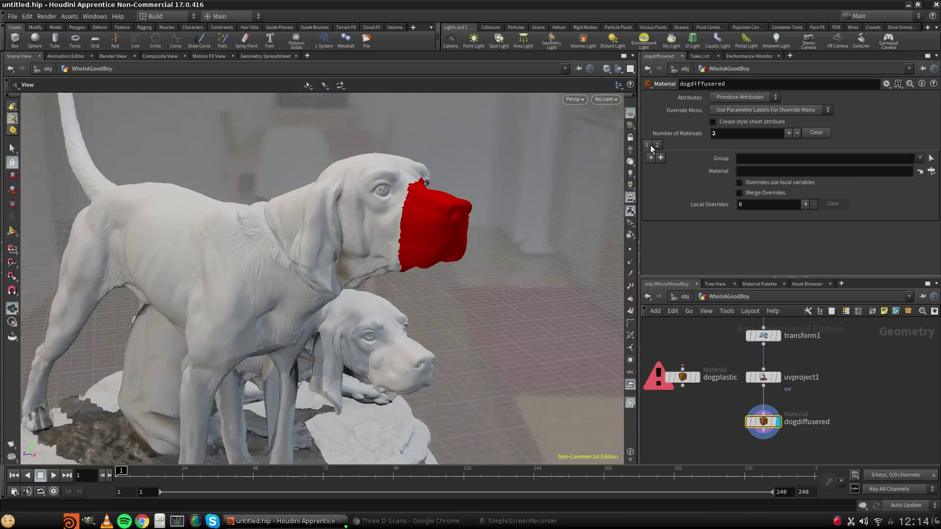
click(658, 145)
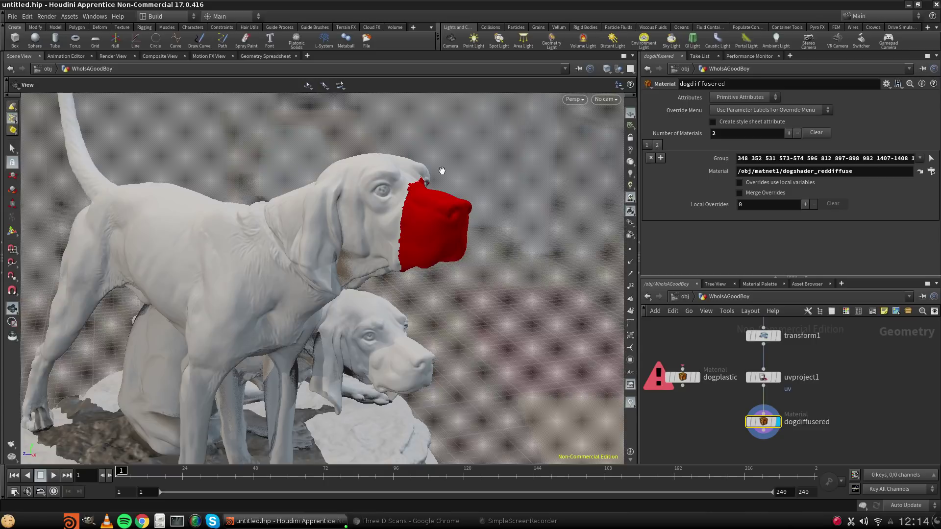
click(648, 146)
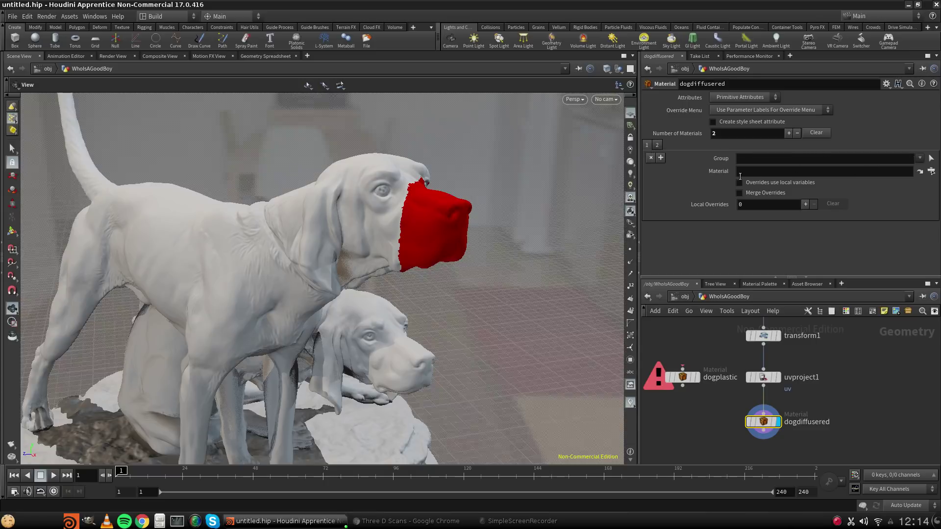
Assign /obj/matnet1/dogshader_plastic to the first material entry of dogdiffusered, leaving its group empty, and check both entries.
click(930, 173)
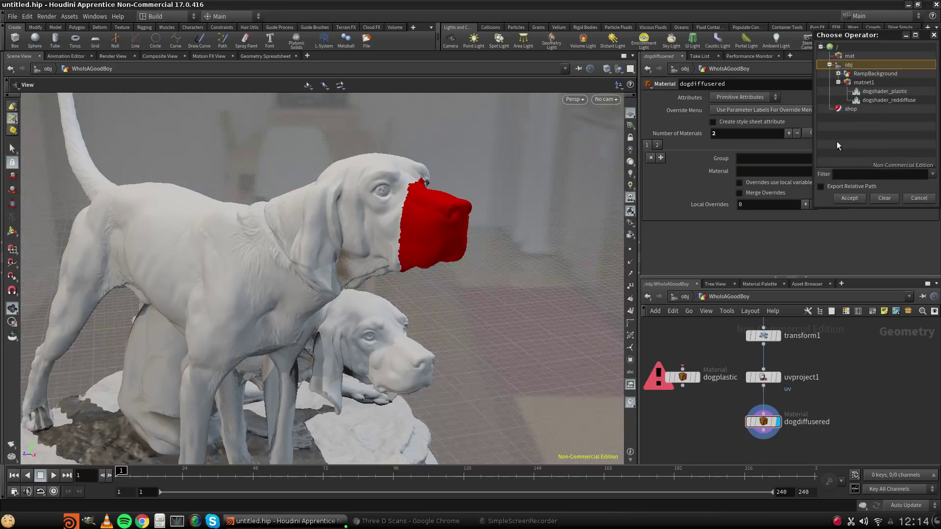
click(884, 91)
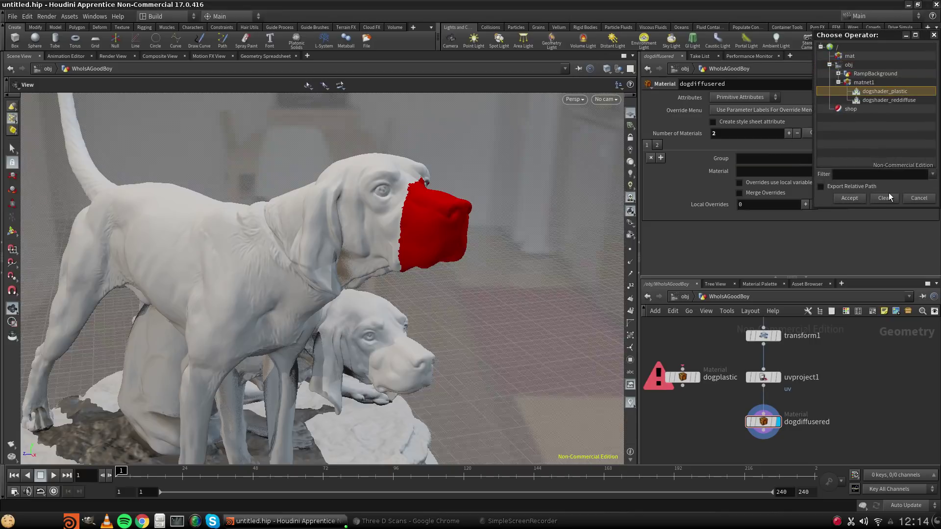
click(850, 199)
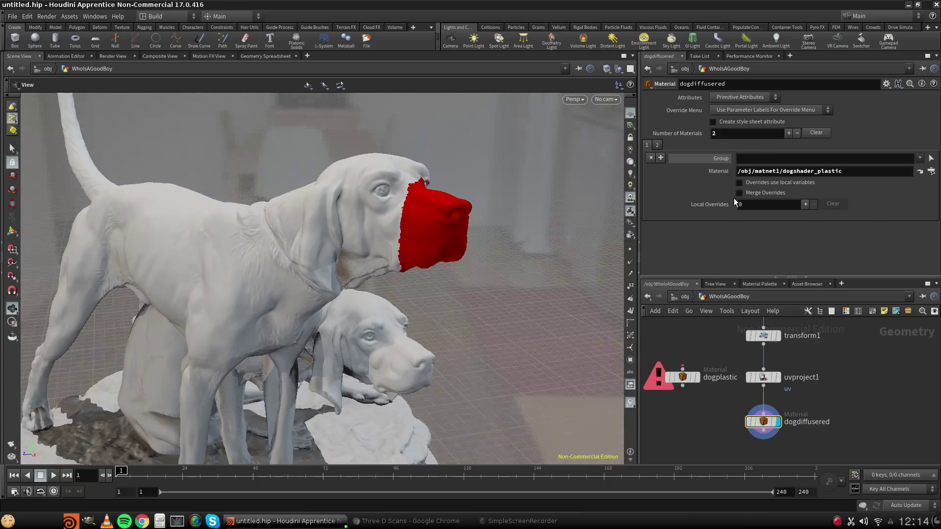
click(657, 146)
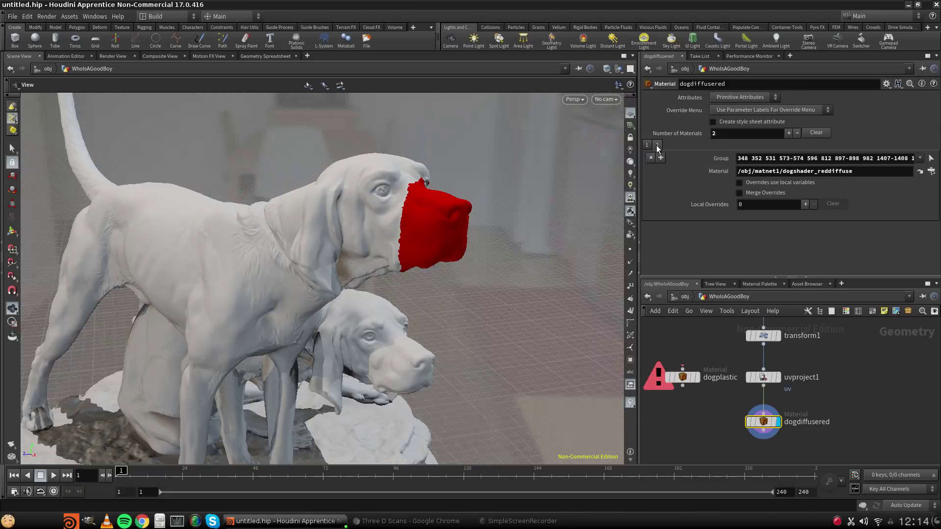
click(646, 145)
click(646, 145)
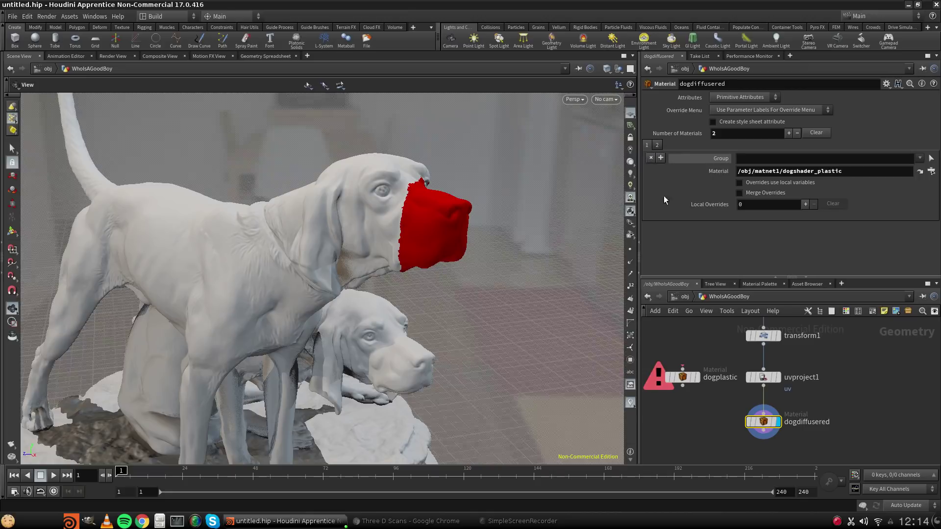
Examine the plastic shading on both dogs and the base up close and from several sides.
middle_drag(387, 263, 439, 183)
scroll(398, 245, up, 4)
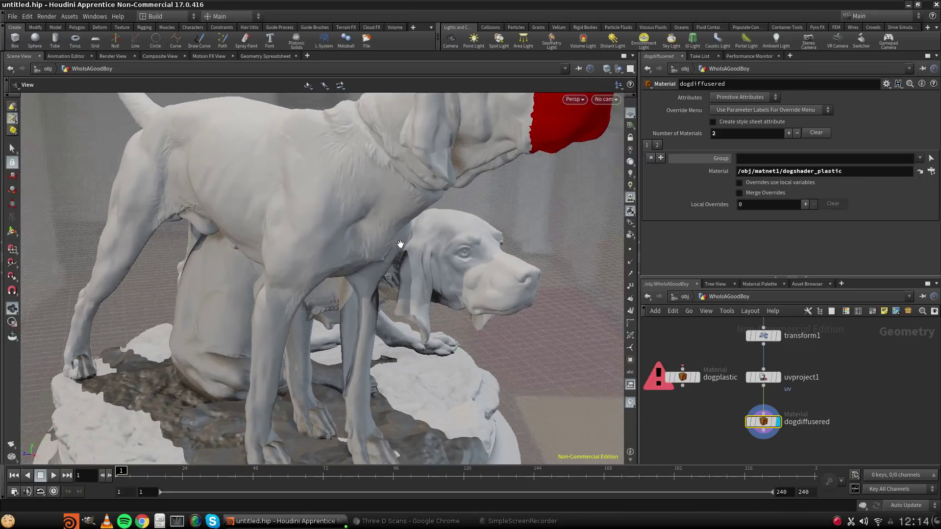
drag(405, 244, 377, 247)
scroll(368, 248, up, 2)
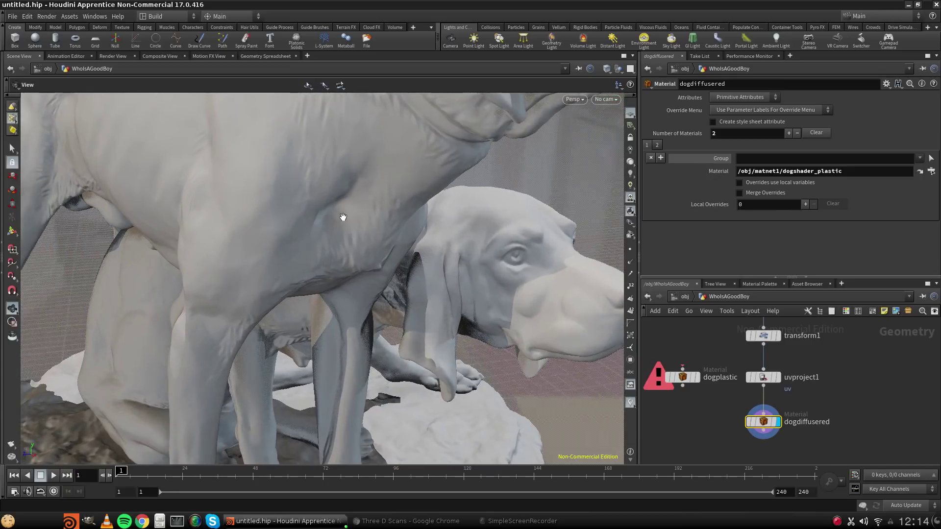
scroll(357, 170, up, 5)
scroll(359, 174, down, 5)
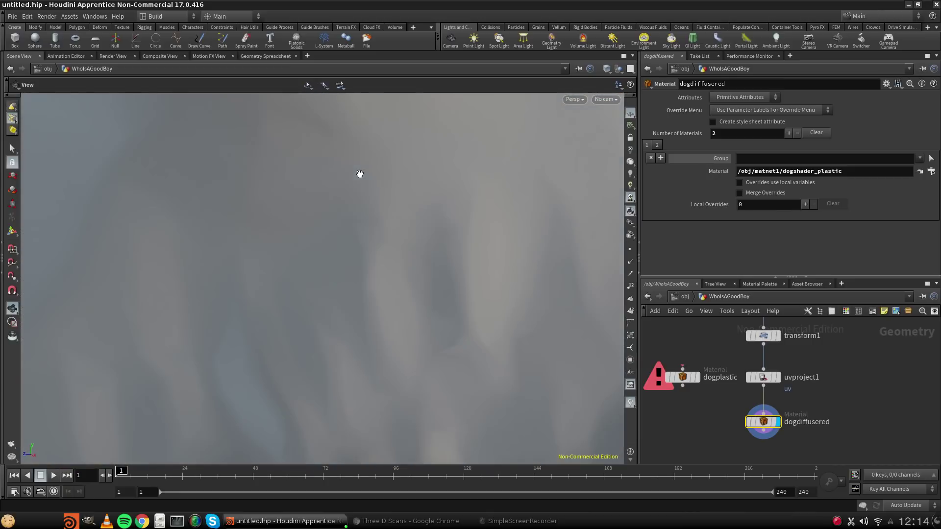
scroll(361, 188, down, 6)
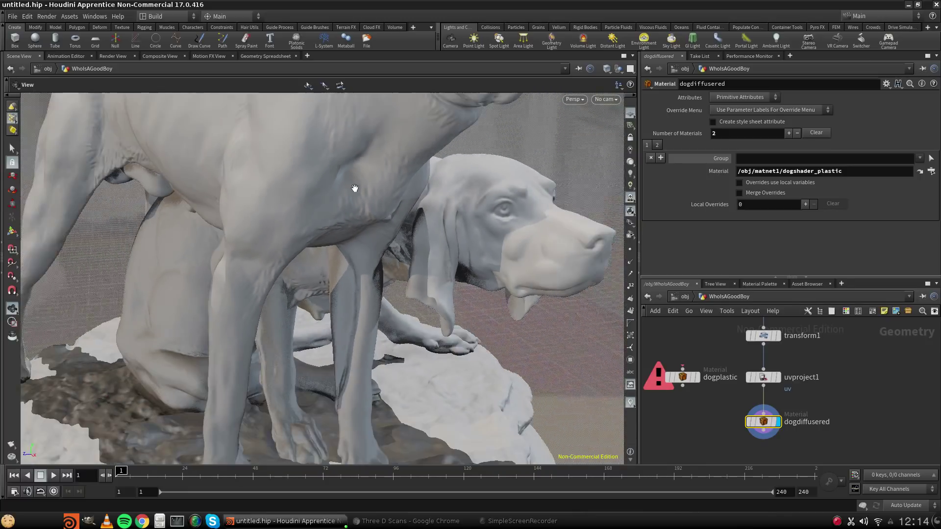
scroll(342, 189, down, 8)
drag(338, 216, 223, 224)
middle_drag(339, 167, 329, 215)
scroll(329, 216, up, 5)
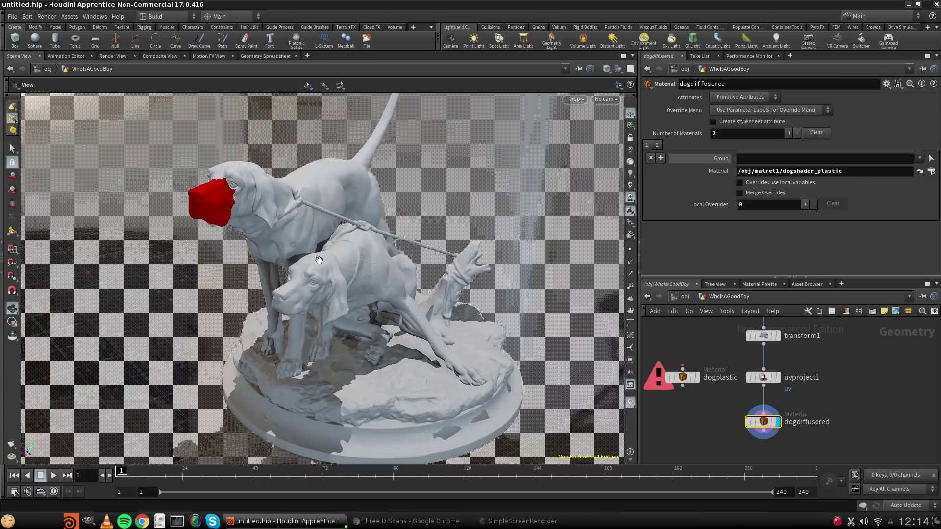
drag(319, 260, 375, 246)
Look through the scene's camera in the viewport and restart the mantra_ipr render.
click(105, 56)
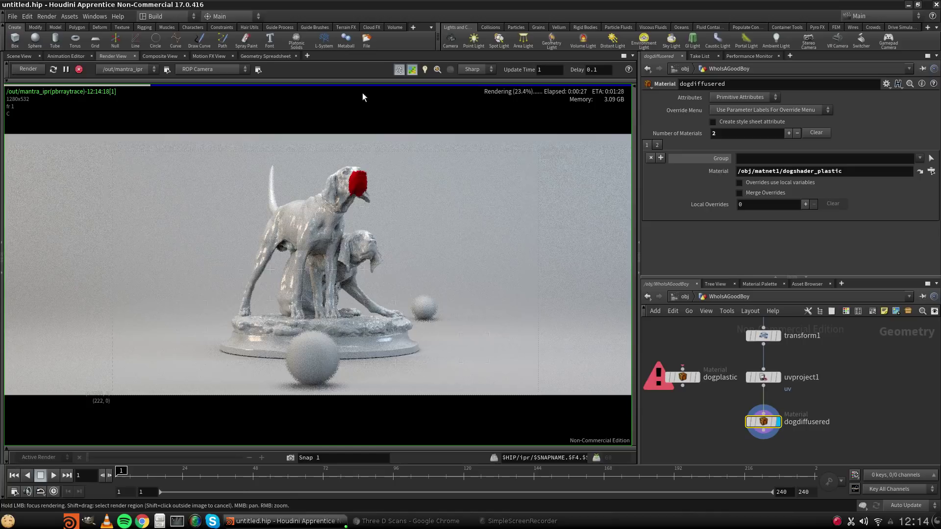
click(22, 56)
click(603, 99)
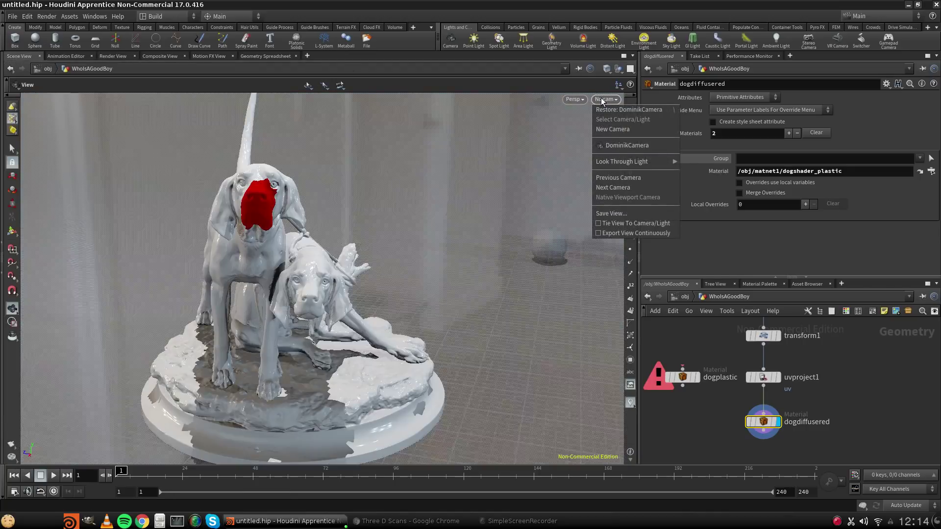
click(626, 145)
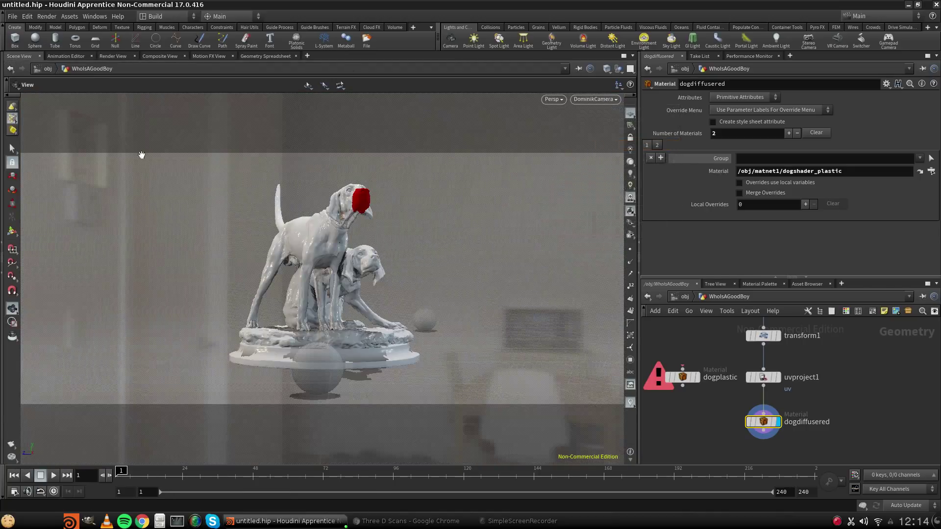
click(114, 55)
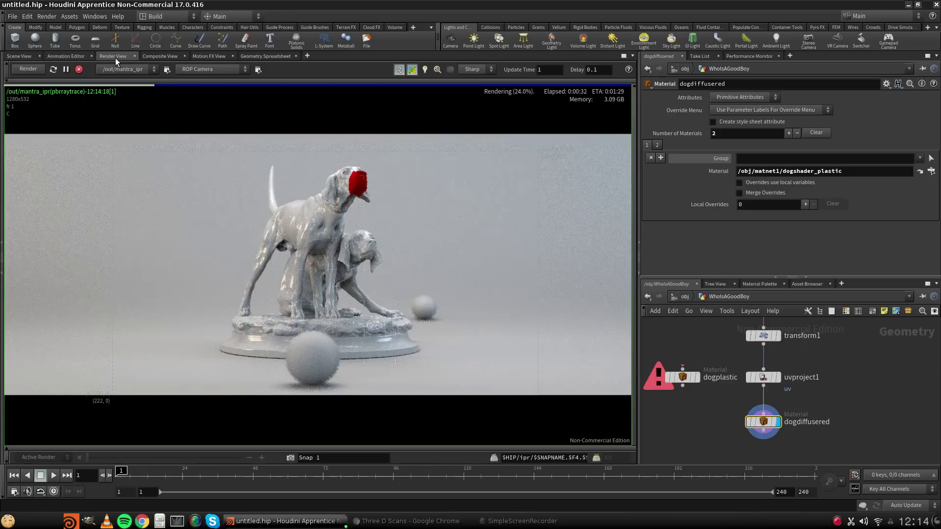
click(54, 70)
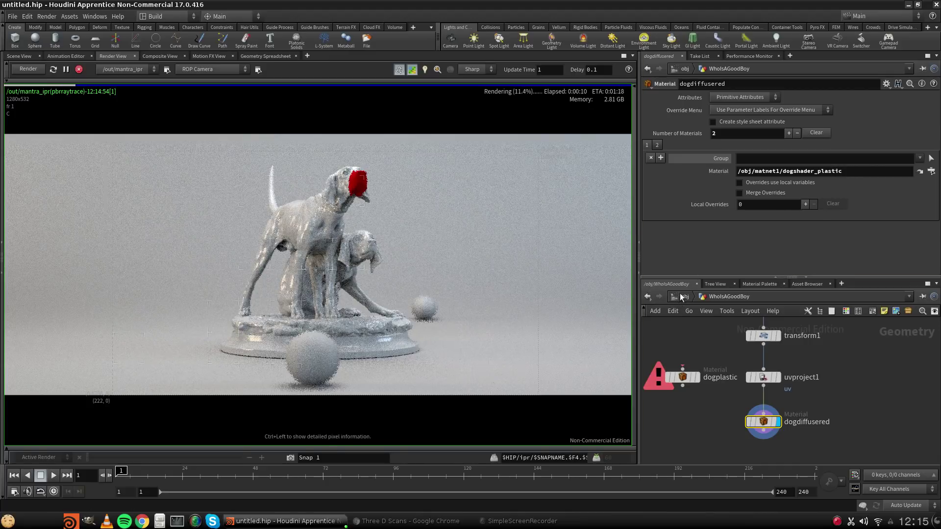
Delete the unconnected dogplastic Material node from WhoIsAGoodBoy and return to the object level.
click(681, 377)
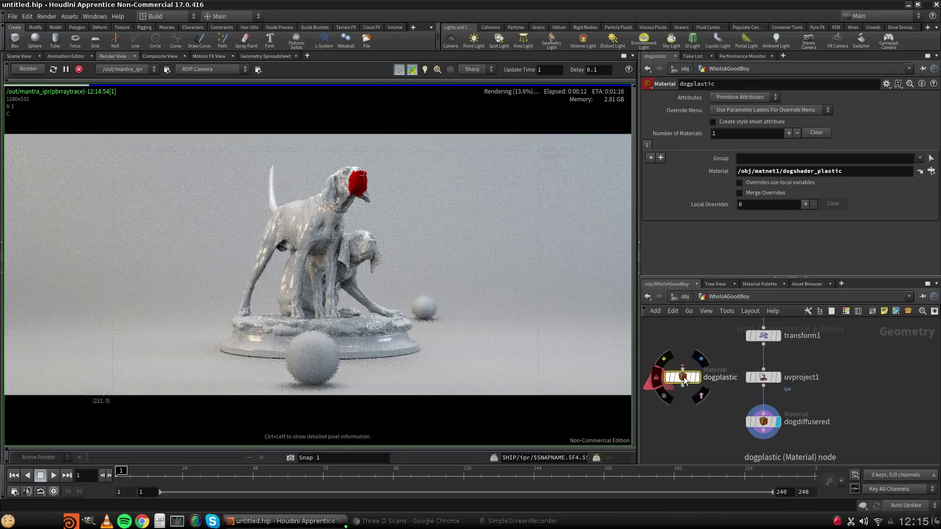
key(Delete)
click(681, 295)
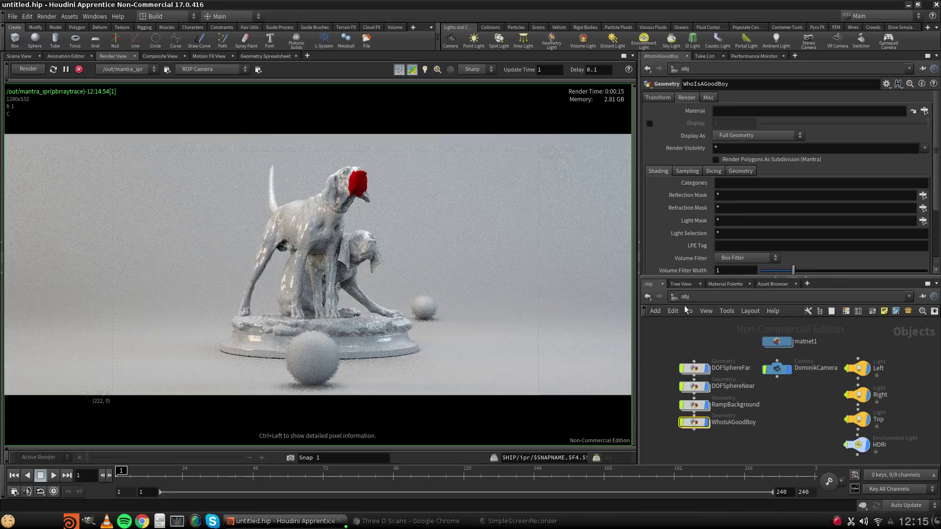
drag(711, 450, 691, 420)
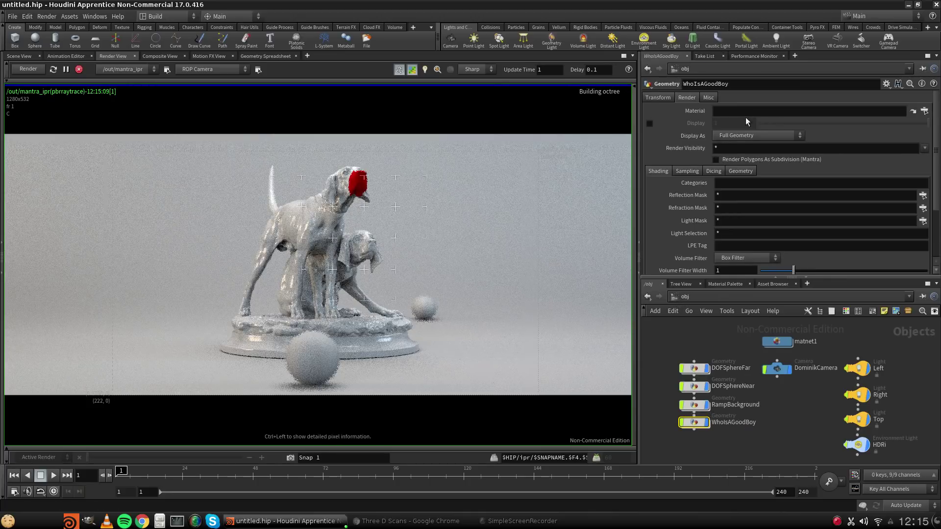
Review the group and shader assigned in both material entries of dogdiffusered inside WhoIsAGoodBoy.
double_click(695, 423)
mouse_move(757, 420)
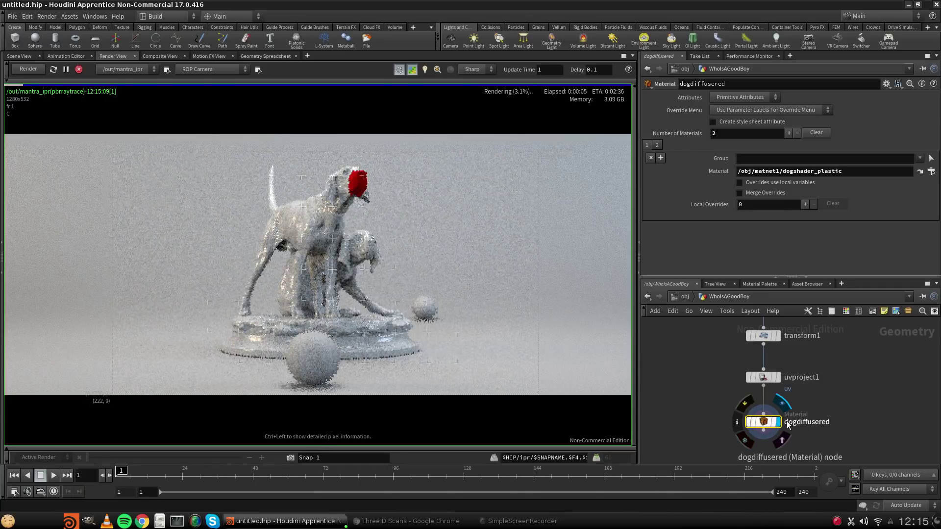
click(658, 145)
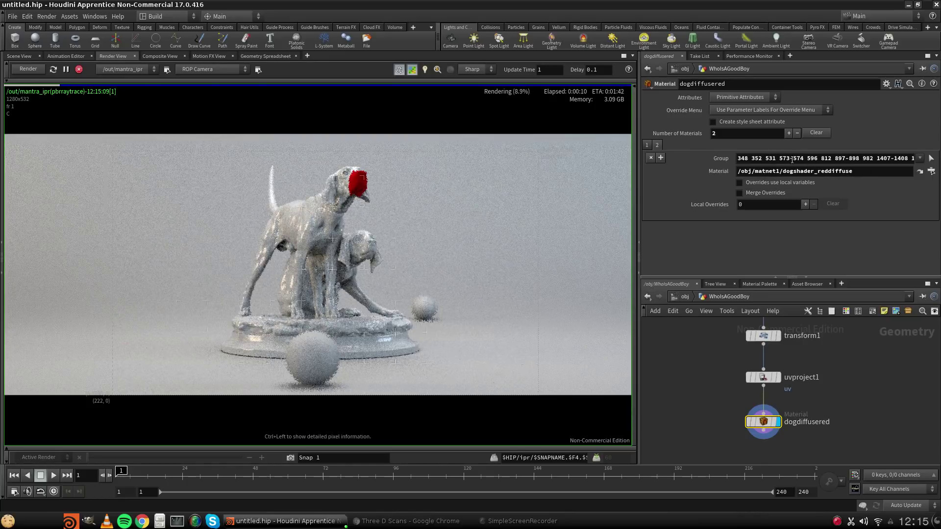
click(646, 145)
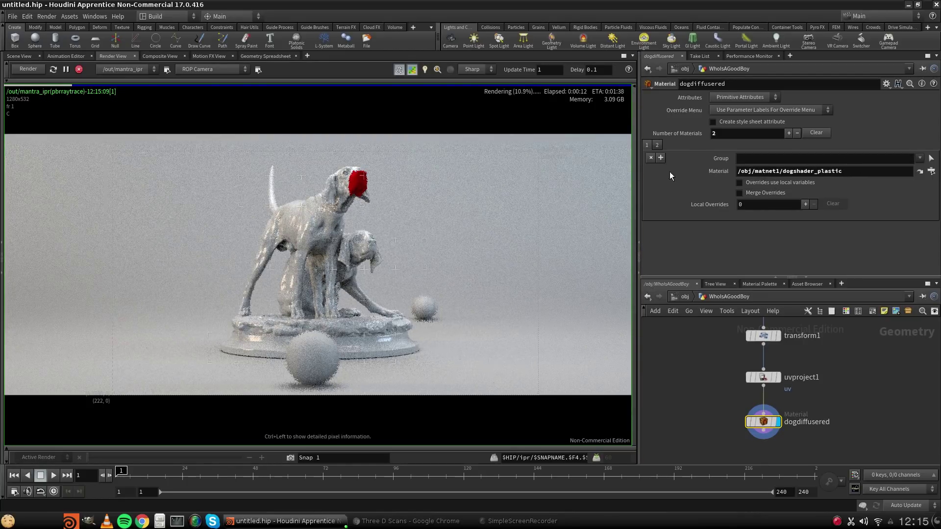
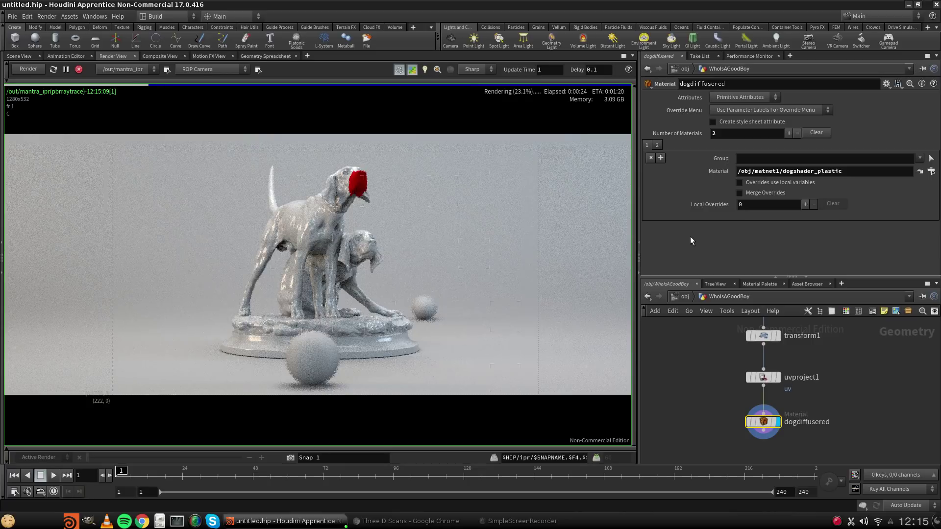
Add a Principled Shader inside matnet1 and name it dogshader_orangeplastic.
click(683, 296)
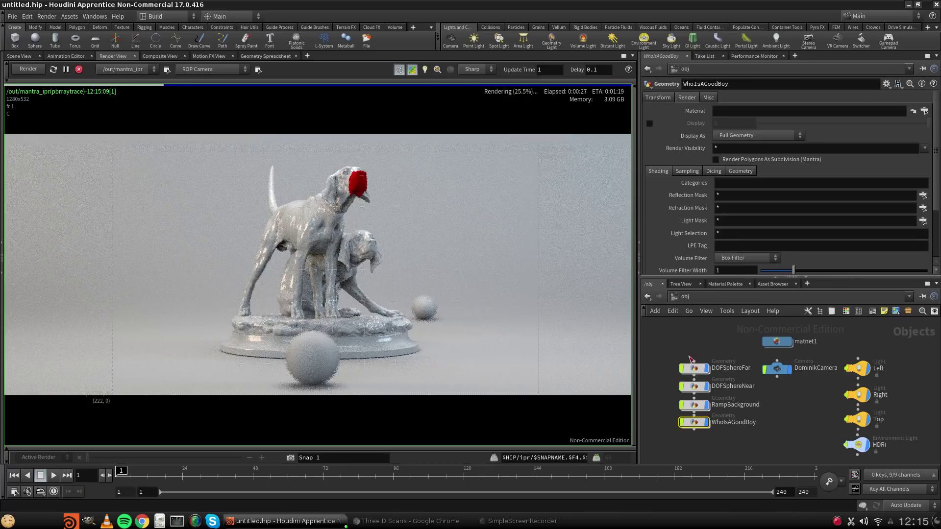
double_click(777, 341)
key(Tab)
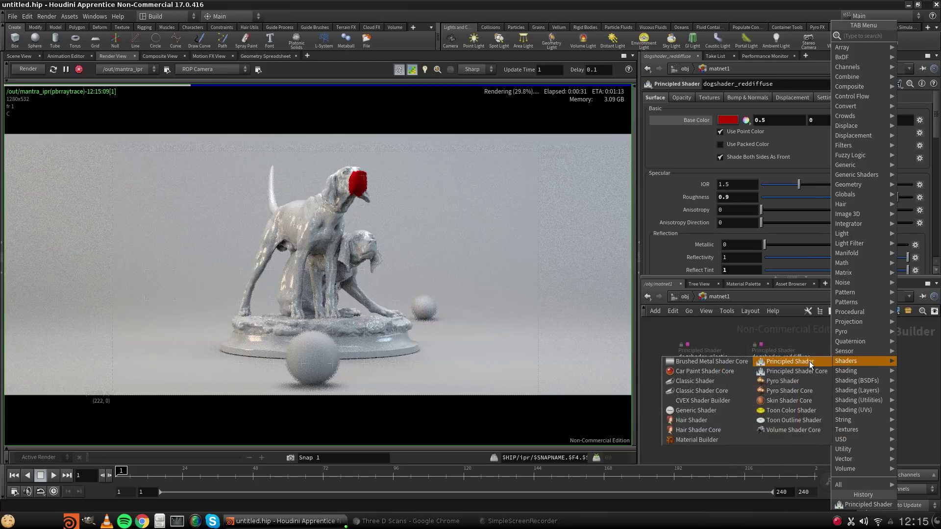
click(809, 361)
click(841, 379)
double_click(855, 365)
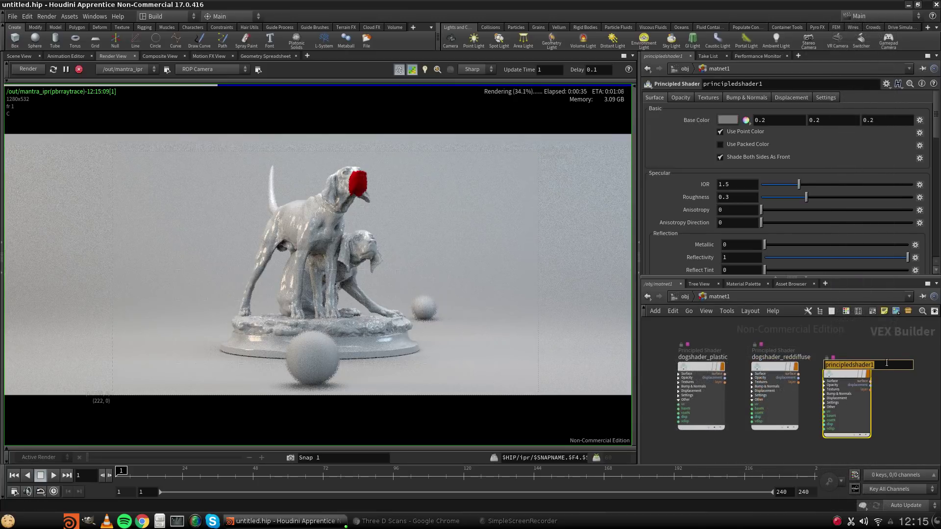
text(Dog)
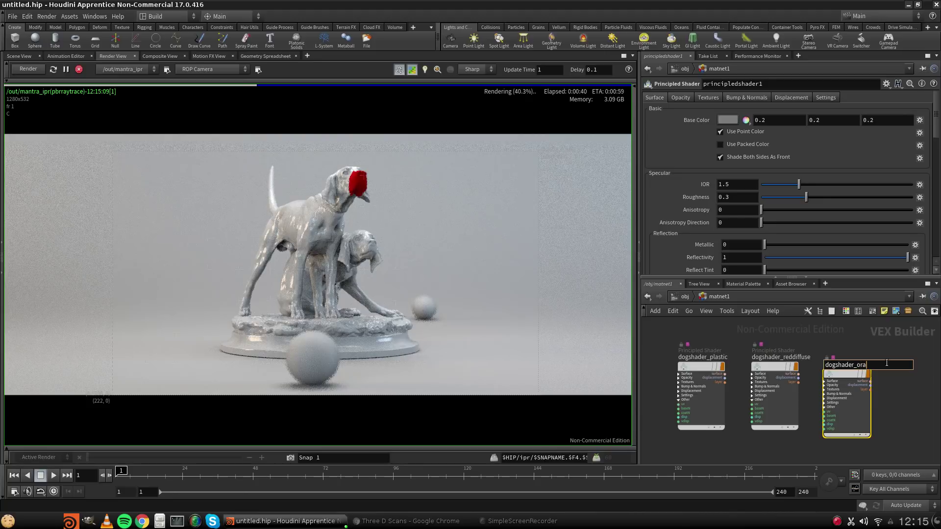
key(Return)
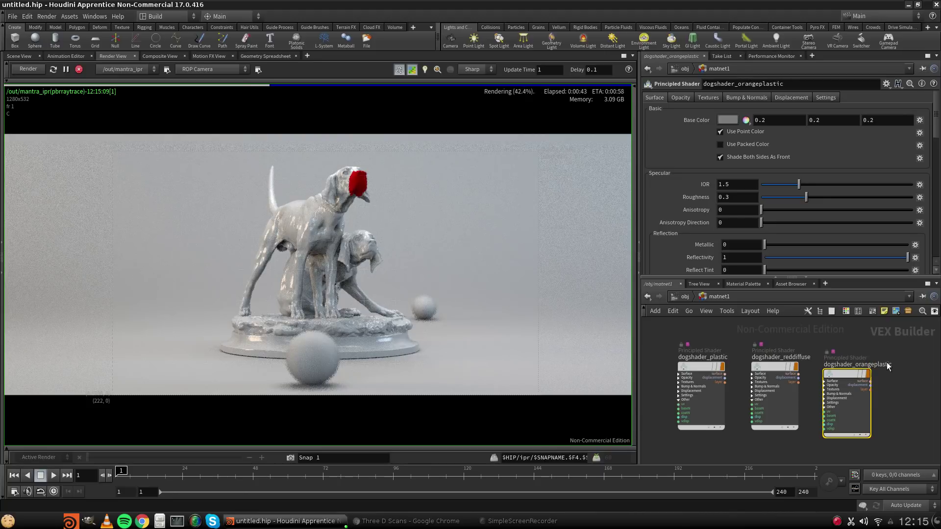
Give dogshader_orangeplastic an orange base color of 0.9, 0.45, 0, roughness 0.12 and IOR 1.56, and align its node beside dogshader_reddiffuse.
click(727, 120)
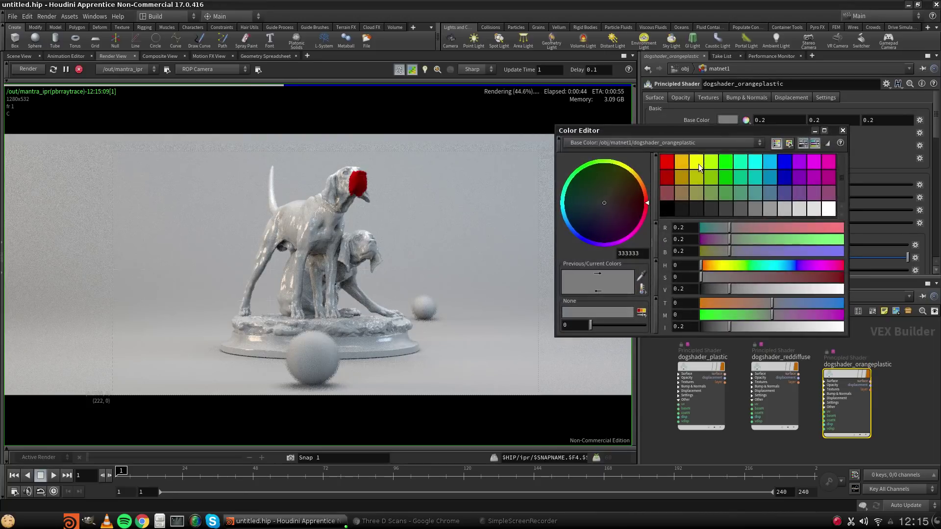
click(681, 160)
click(842, 132)
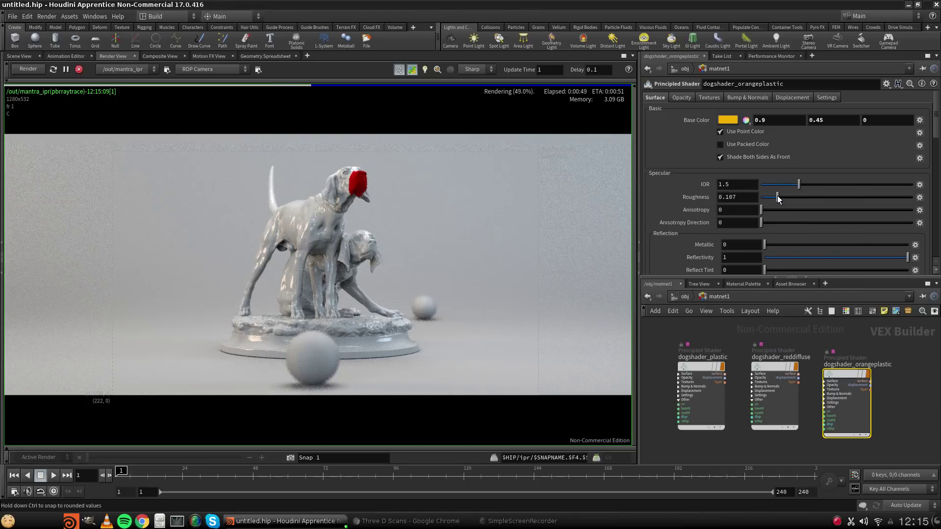
drag(778, 197, 779, 198)
click(736, 183)
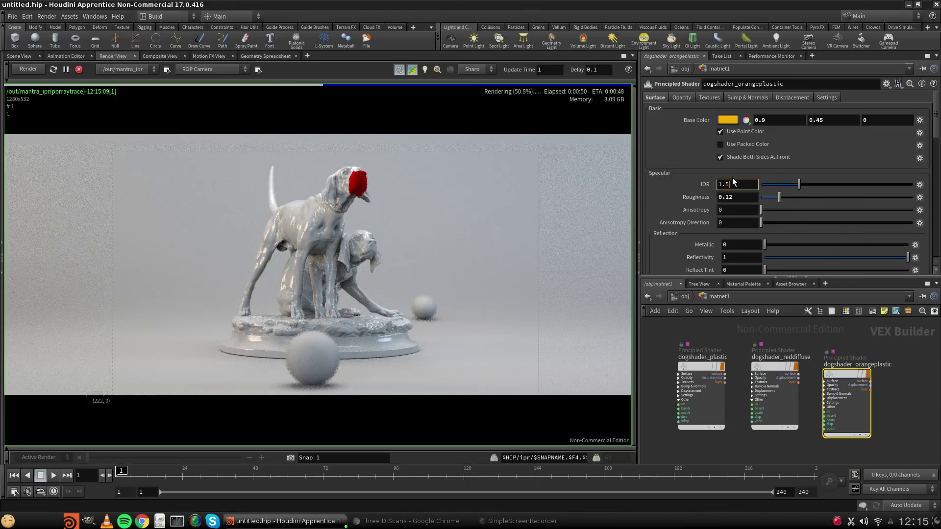
text(6)
key(Return)
drag(845, 376, 838, 367)
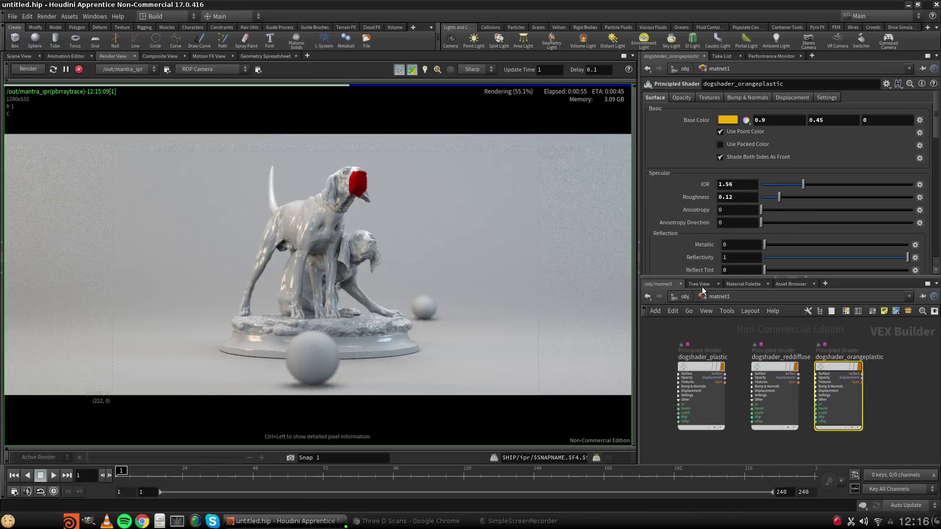
Rename the dogdiffusered Material node inside WhoIsAGoodBoy to dogshader.
click(684, 297)
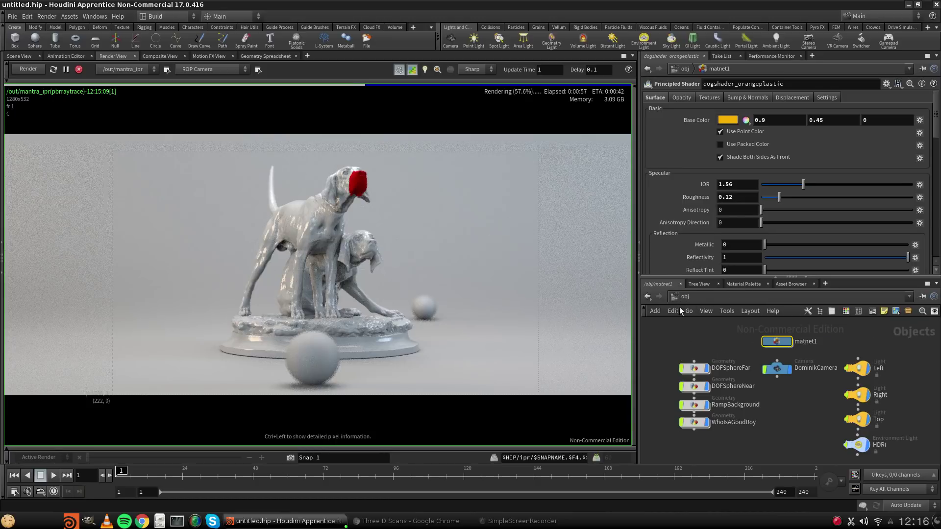
double_click(693, 422)
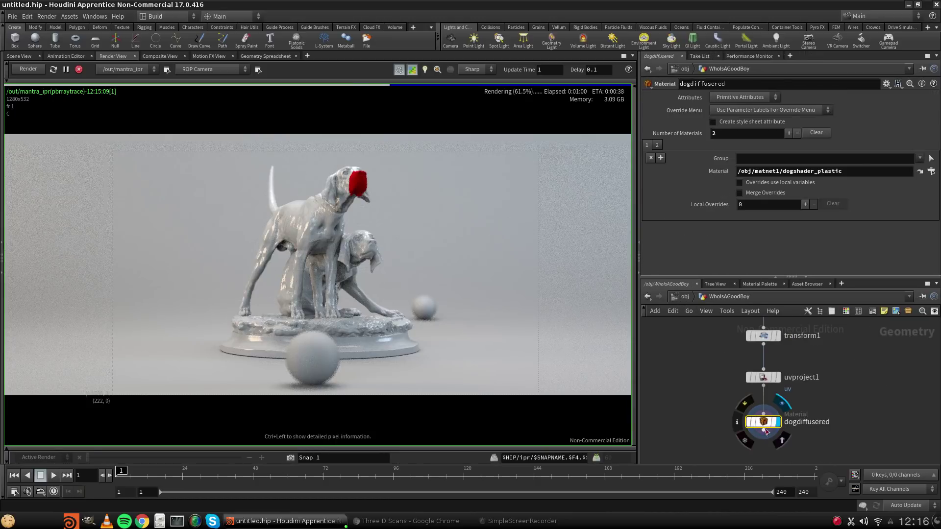
double_click(802, 423)
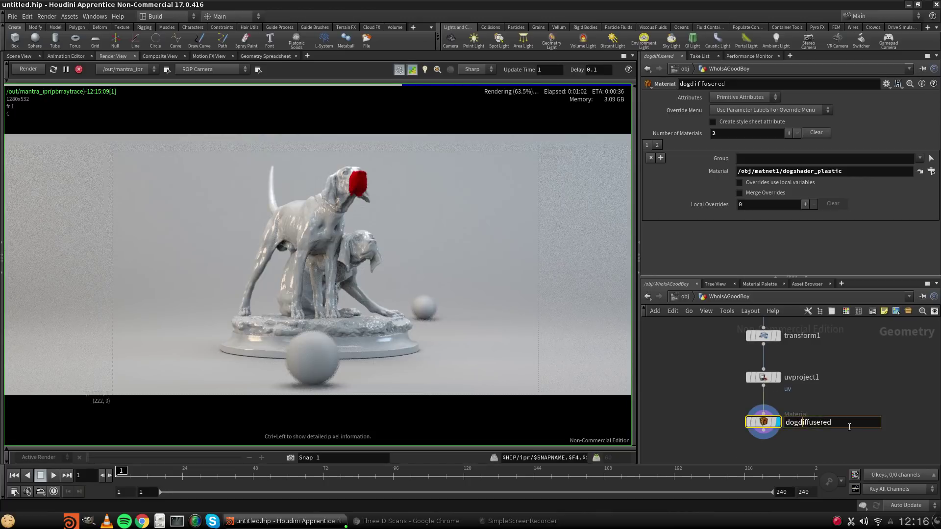
key(ctrl+a)
text(dogshader)
key(Return)
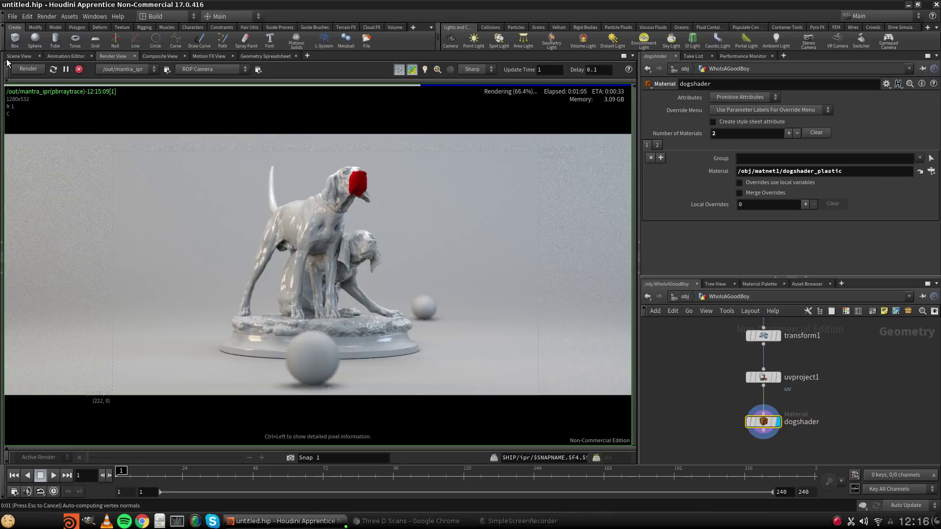
Leave the camera view to see the statue from the side, and insert a third material entry in dogshader ahead of the dogshader_plastic entry.
click(28, 54)
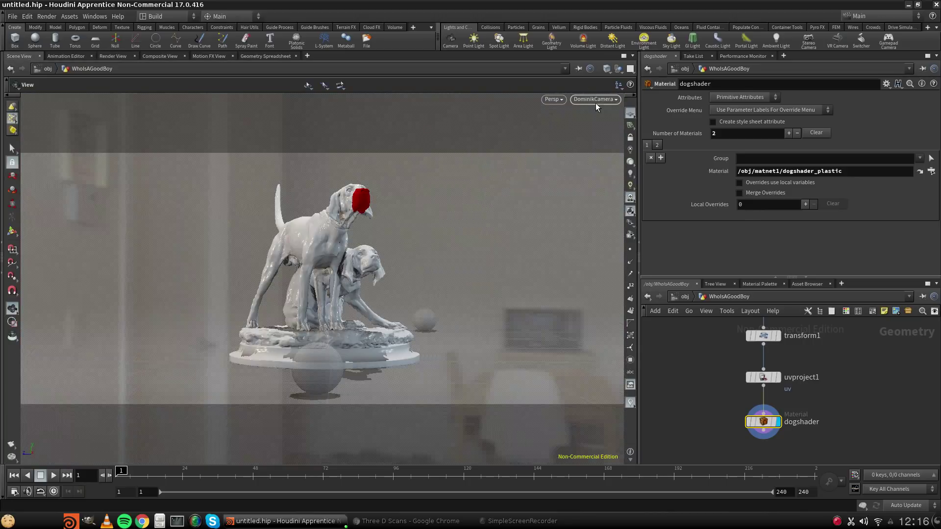
right_drag(332, 289, 321, 303)
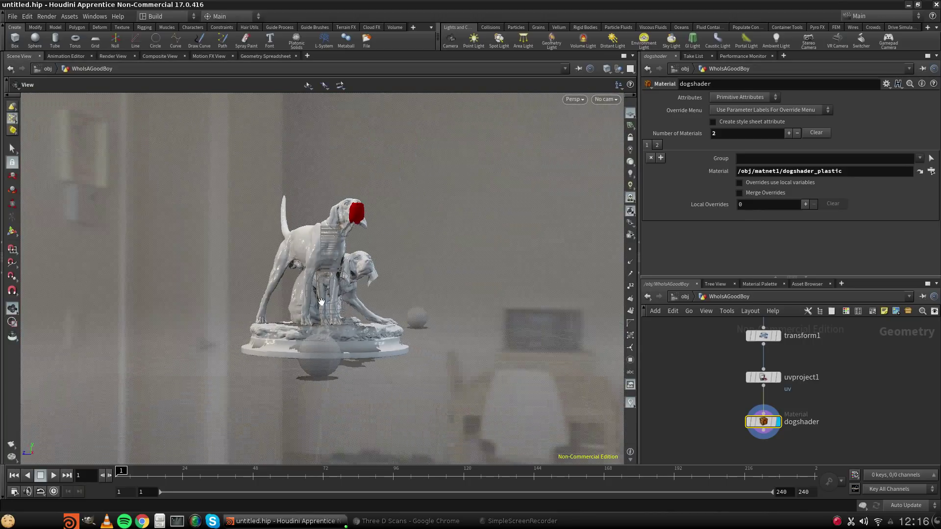
drag(321, 302, 400, 307)
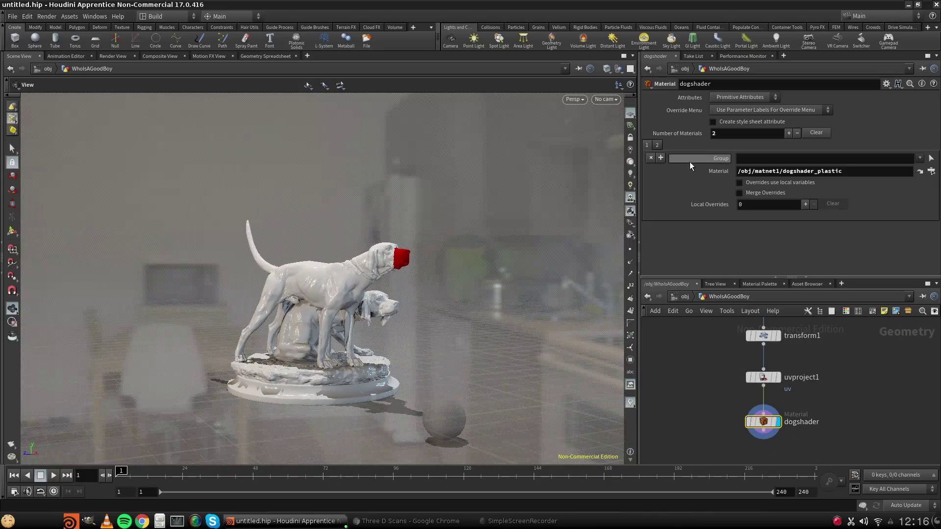
click(661, 158)
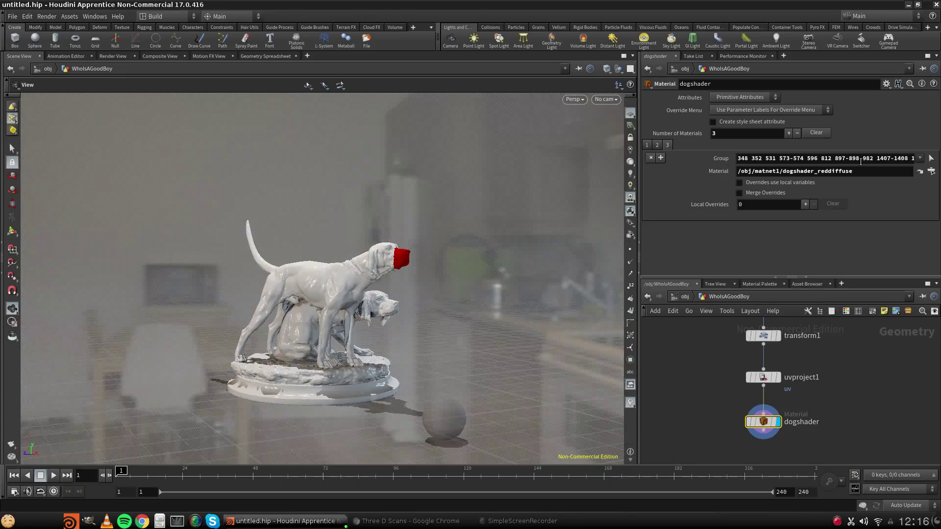
click(651, 145)
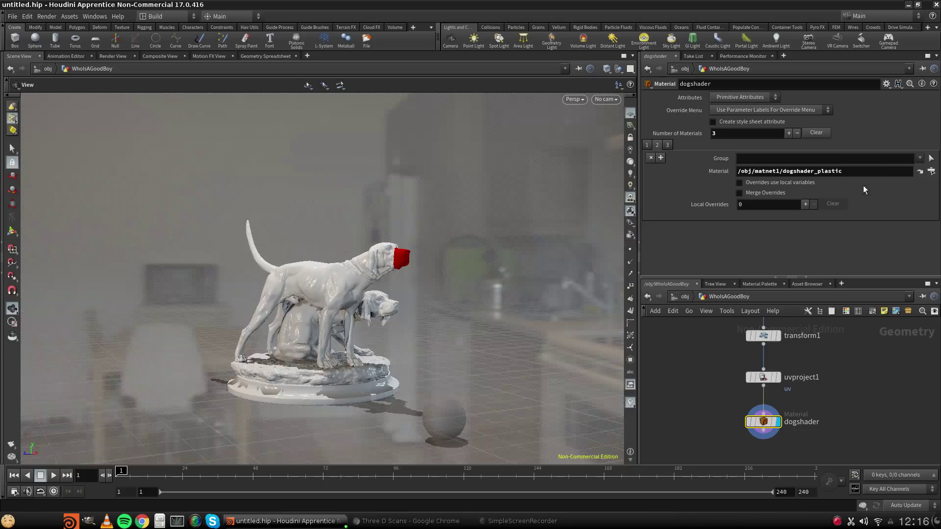
click(646, 146)
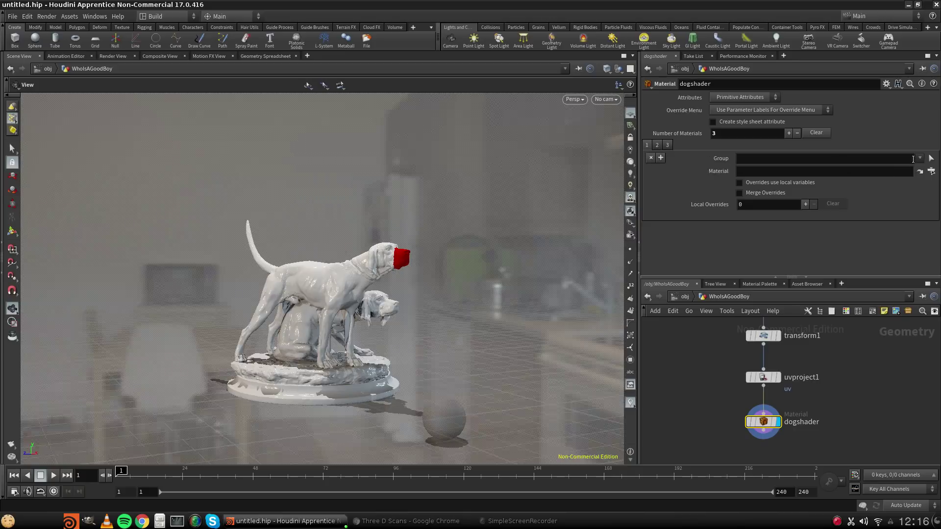
Start picking the statue geometry for the empty dogshader entry's group, trying point, edge and primitive selection modes.
click(930, 158)
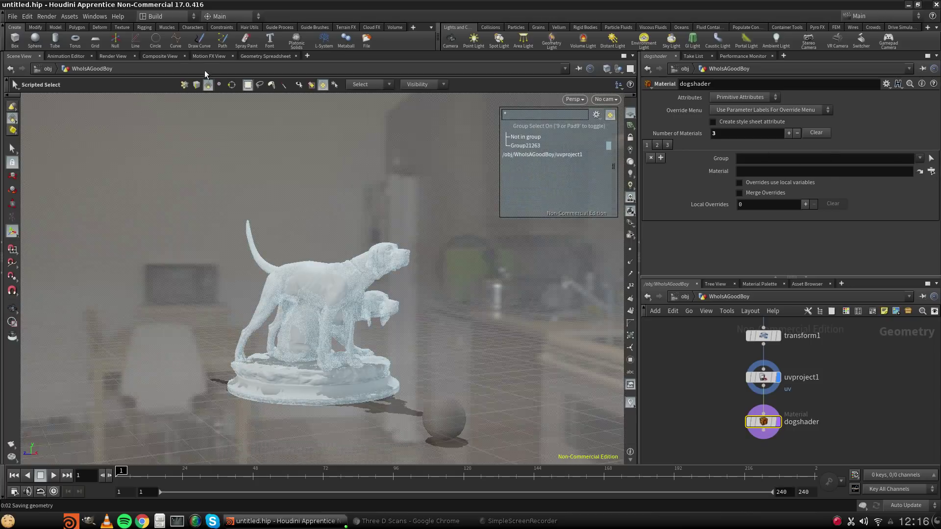
click(185, 85)
alt+drag(284, 294, 270, 293)
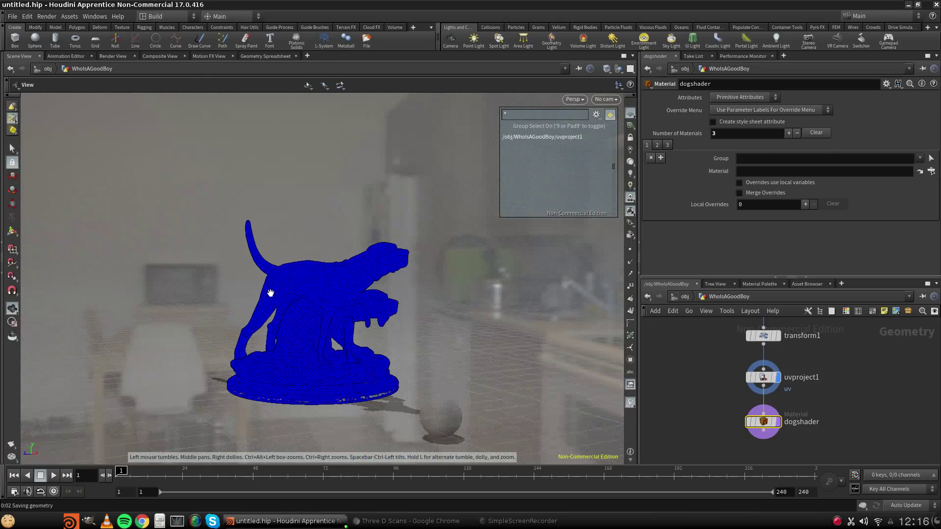
scroll(274, 296, down, 5)
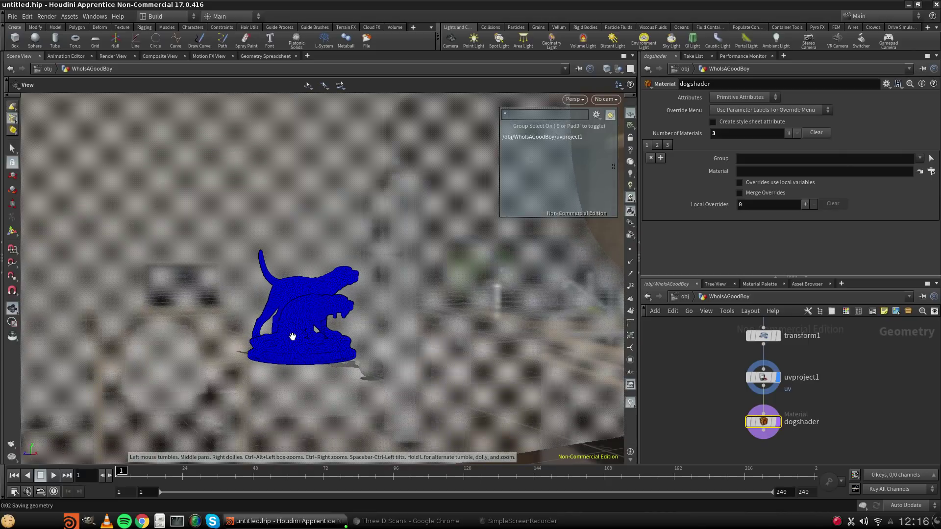
scroll(264, 319, up, 5)
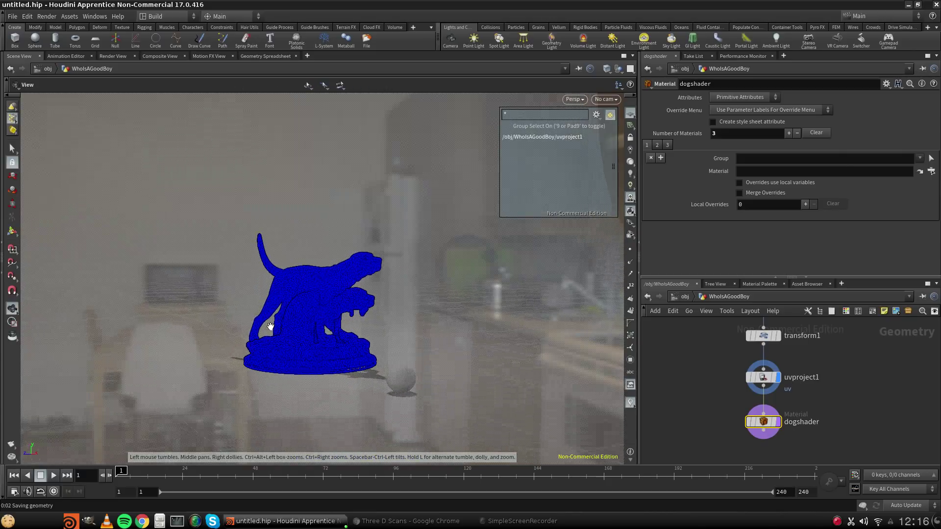
scroll(270, 303, up, 8)
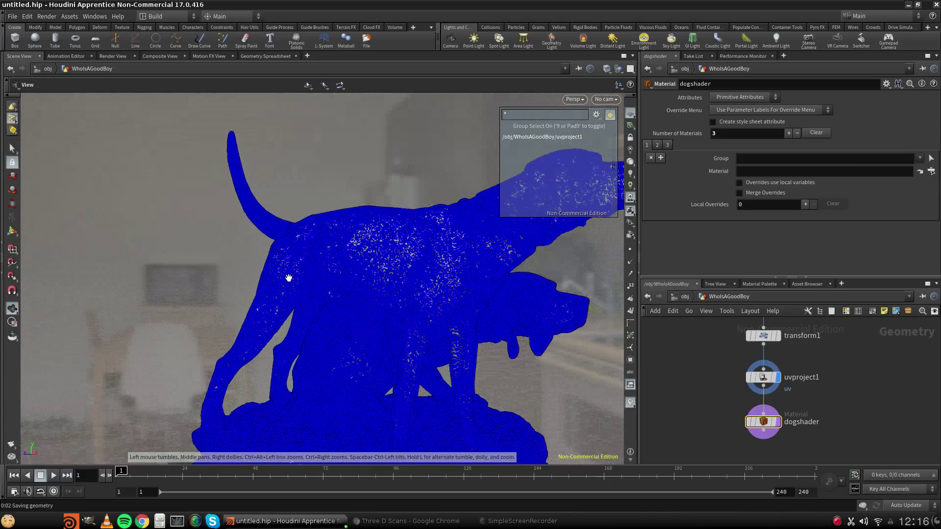
scroll(300, 239, up, 3)
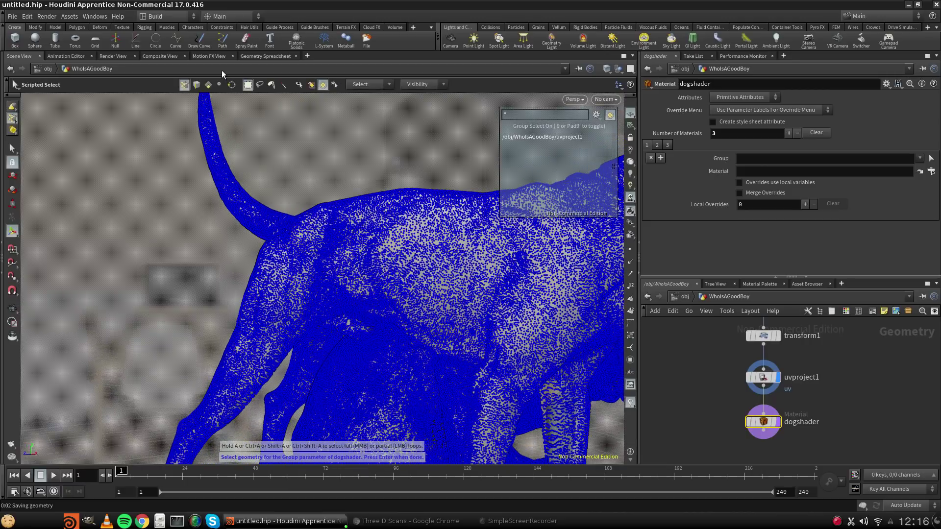
click(197, 84)
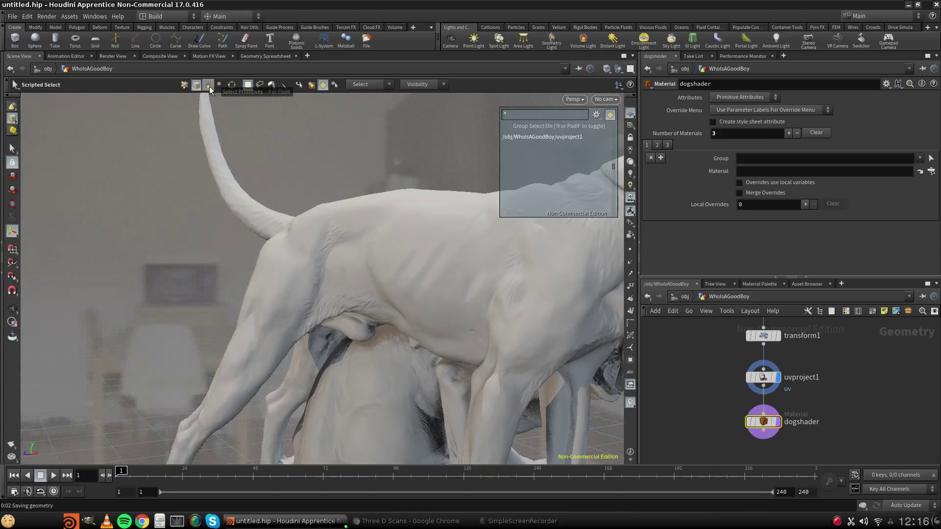
click(210, 87)
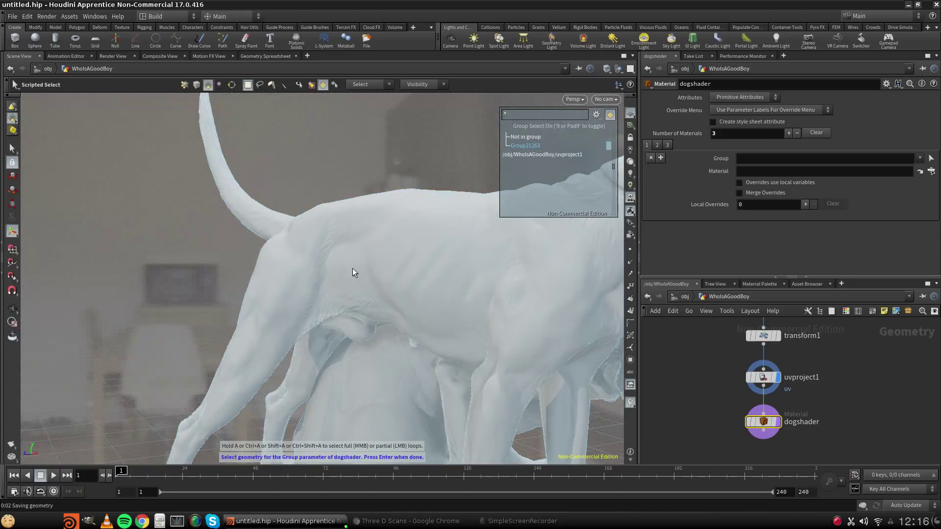
Compare vertex, primitive and edge selection modes on a close view of the standing dog's tail.
click(195, 86)
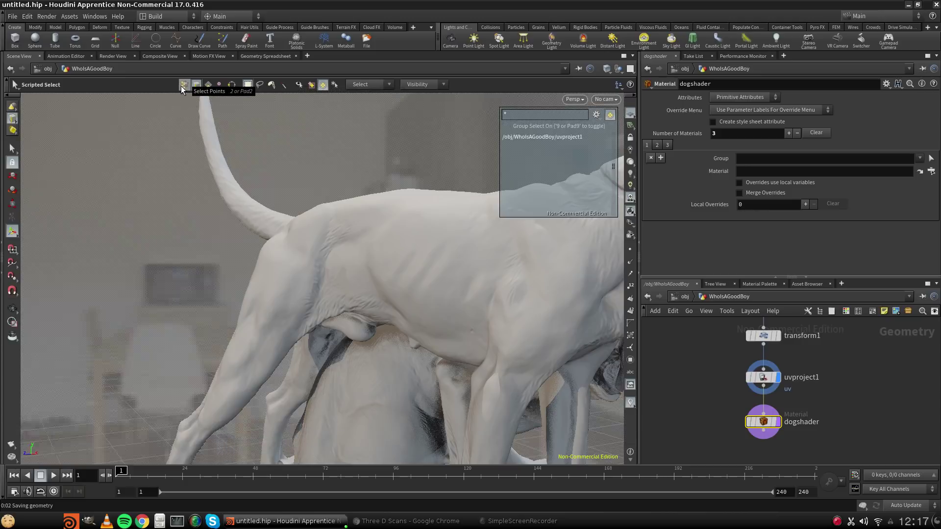
click(208, 87)
key(Escape)
drag(387, 286, 478, 316)
middle_drag(477, 316, 554, 346)
scroll(420, 275, up, 6)
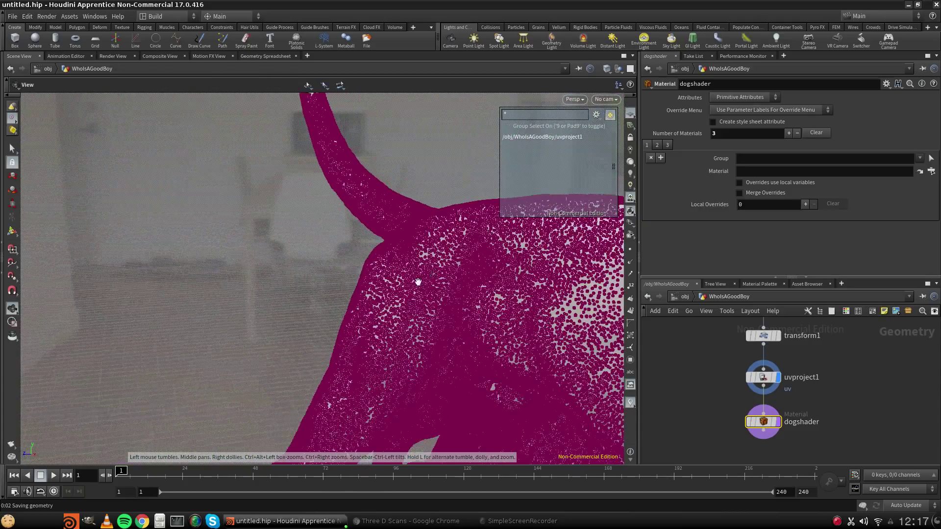
drag(399, 298, 373, 343)
key(s)
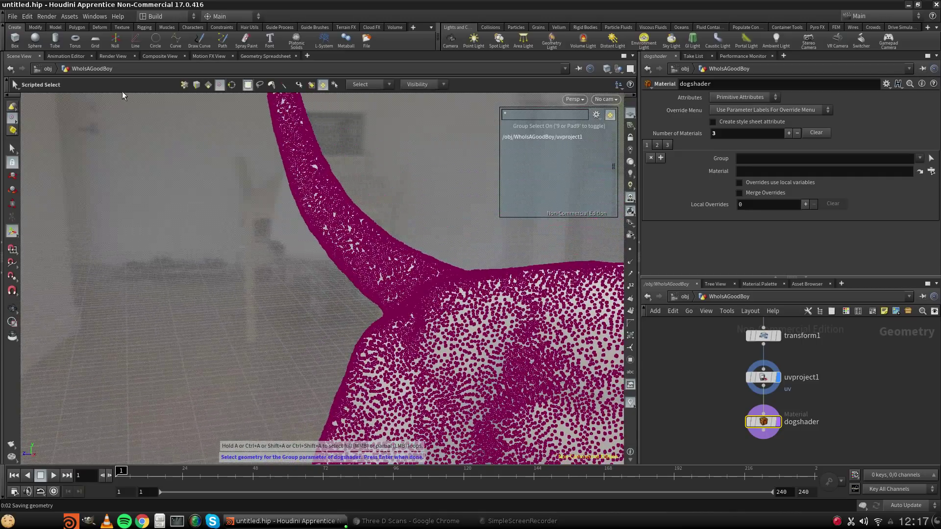
click(206, 87)
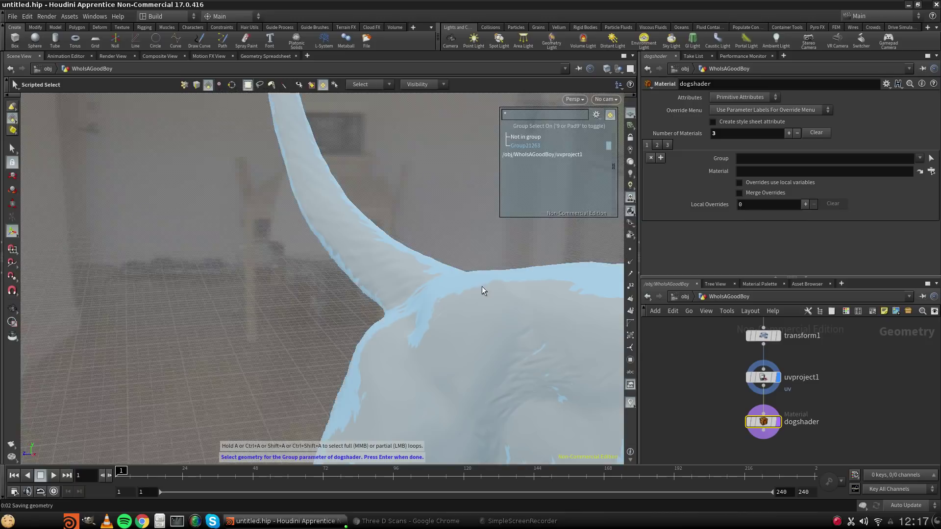
click(197, 85)
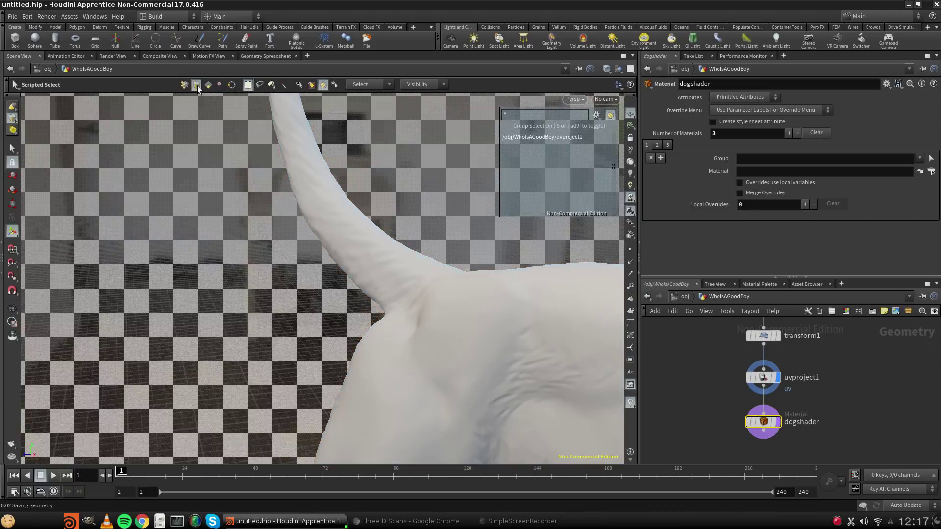
Select all points of the standing dog's tail and accept them as the group of the empty dogshader entry.
click(185, 86)
key(space)
drag(423, 225, 392, 216)
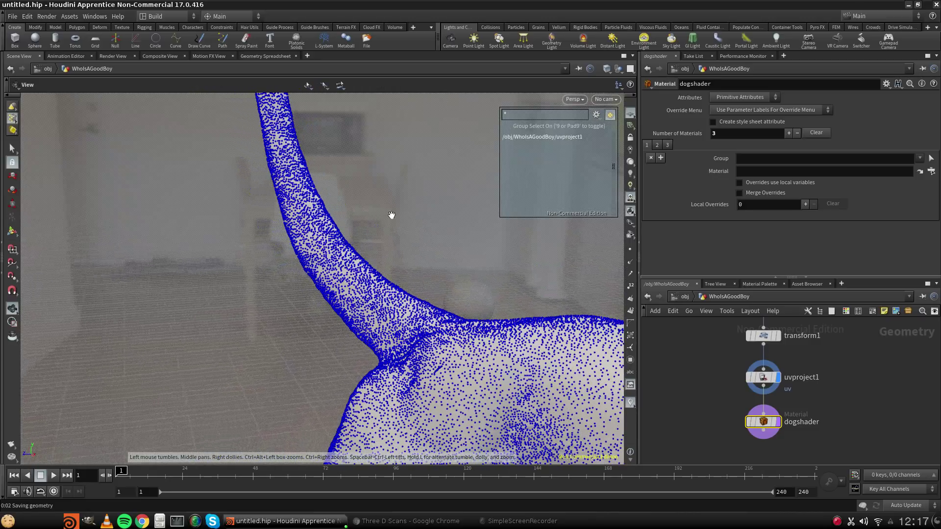
scroll(403, 179, down, 5)
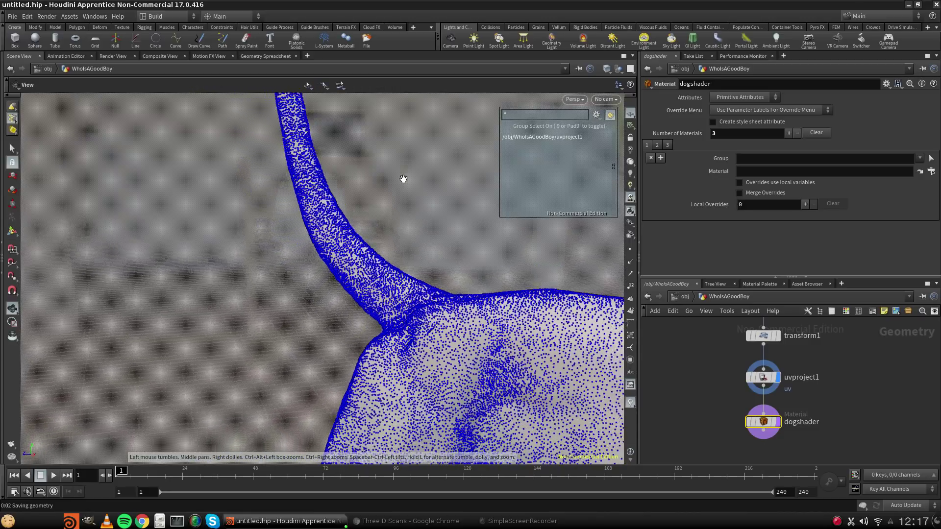
scroll(402, 179, down, 2)
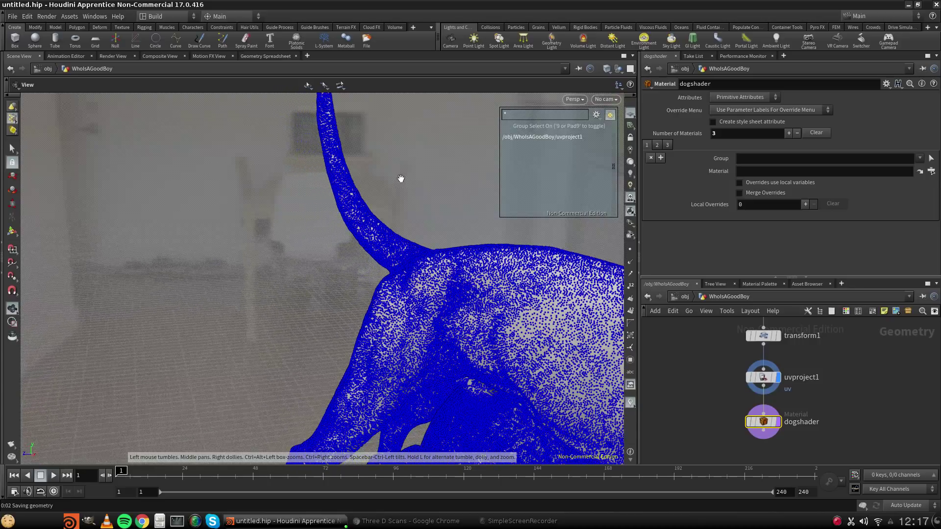
drag(369, 200, 296, 195)
key(Return)
drag(264, 129, 412, 357)
alt+drag(376, 259, 391, 261)
alt+drag(505, 226, 408, 271)
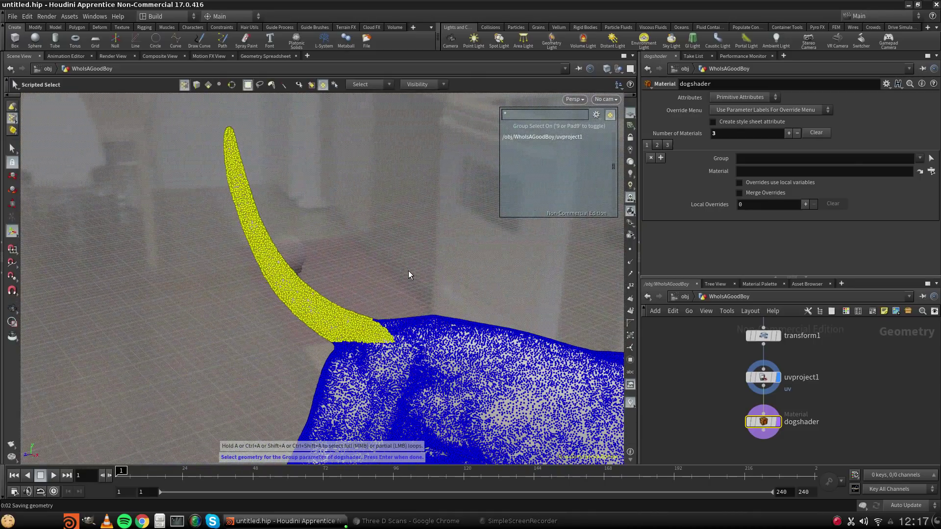
key(Return)
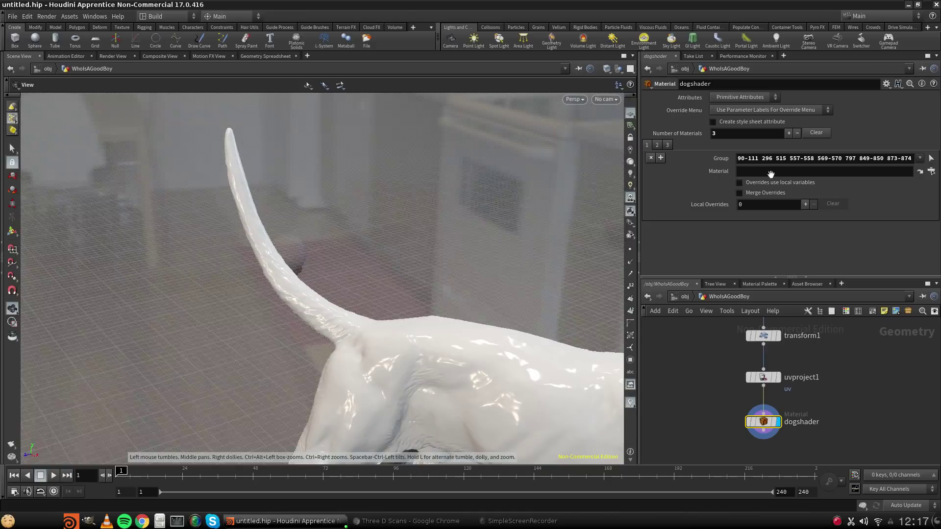
Assign dogshader_orangeplastic from matnet1 as the material of the tail's entry in dogshader.
click(920, 172)
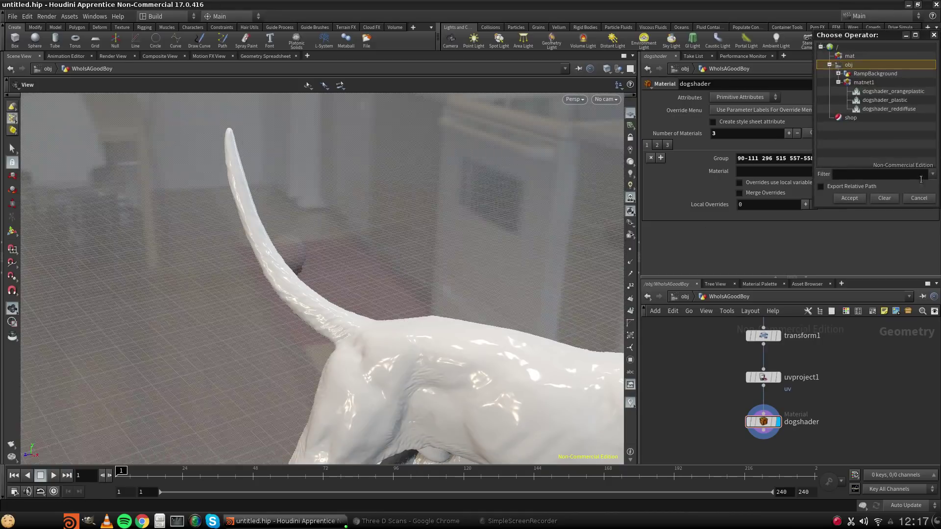
click(901, 93)
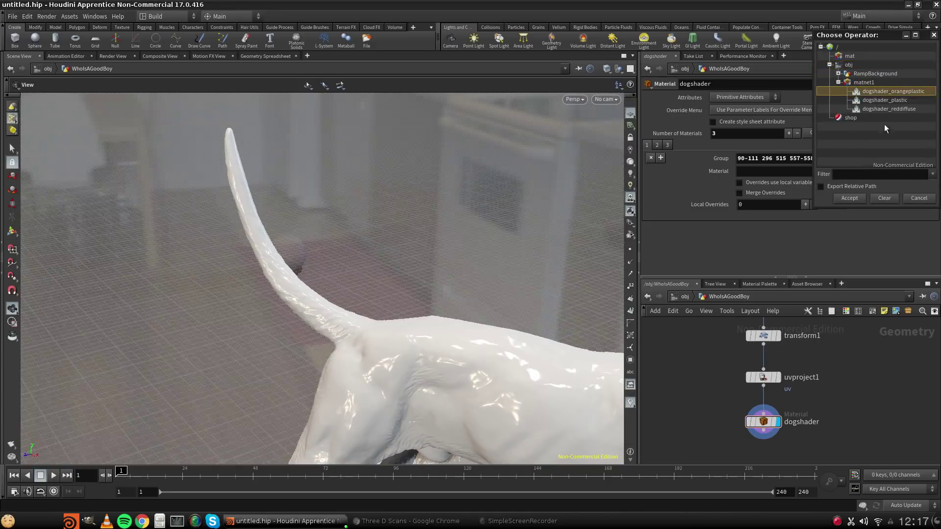
click(857, 198)
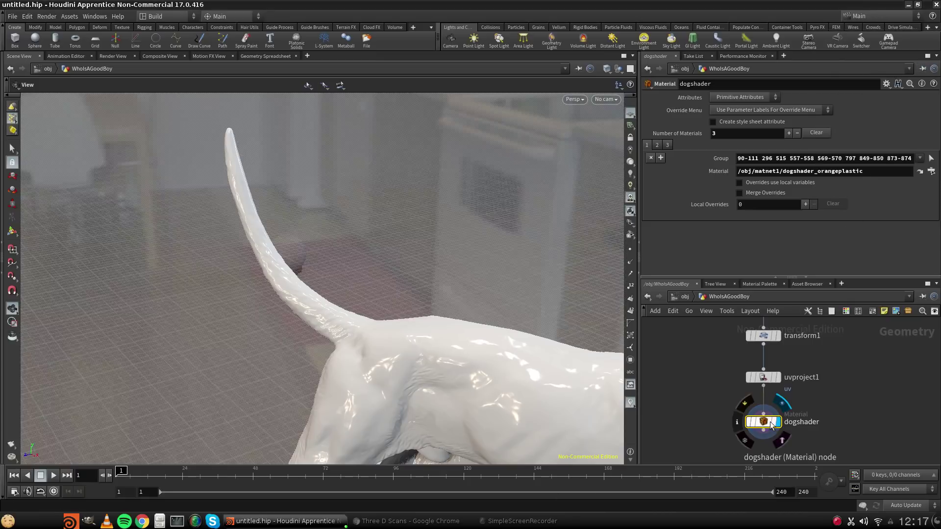
Review the group and material settings of the three entries in dogshader.
click(657, 145)
click(646, 144)
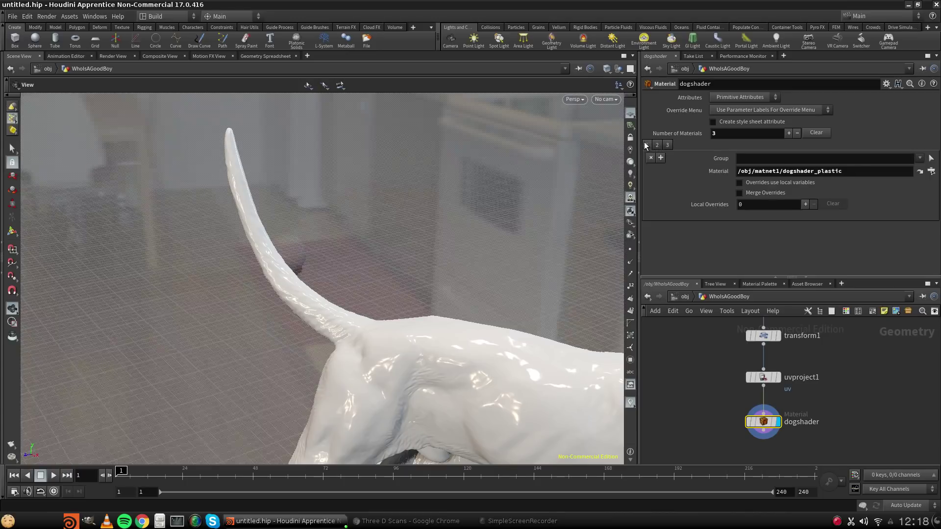
click(666, 144)
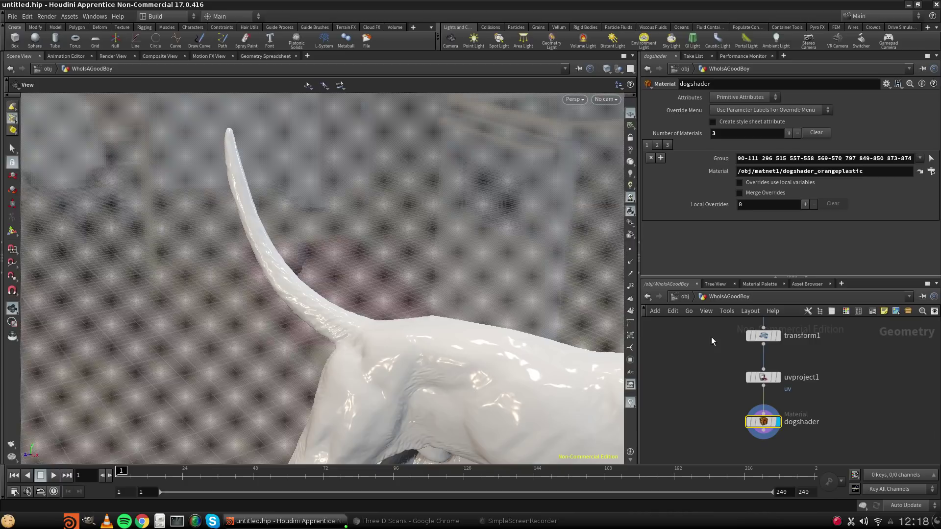
middle_drag(723, 402, 711, 419)
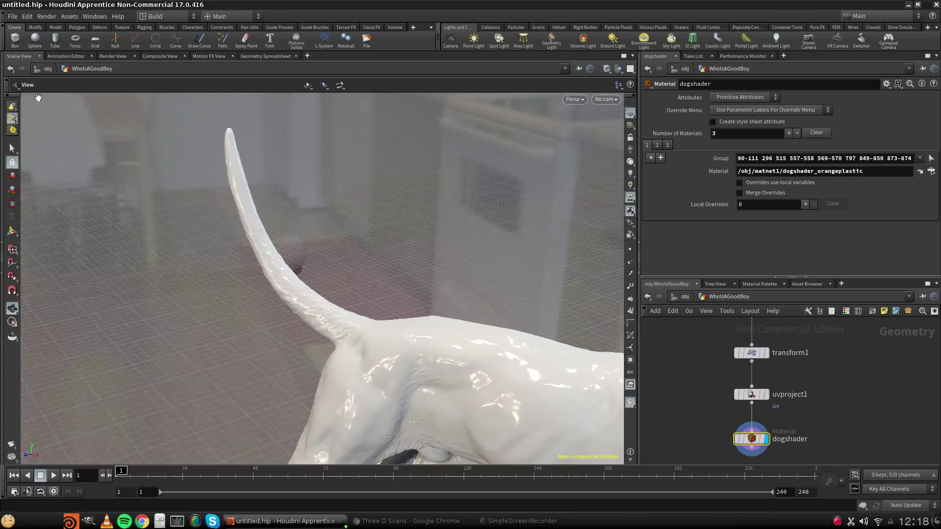
Look through the scene camera and refresh the mantra_ipr render of the statue.
click(610, 100)
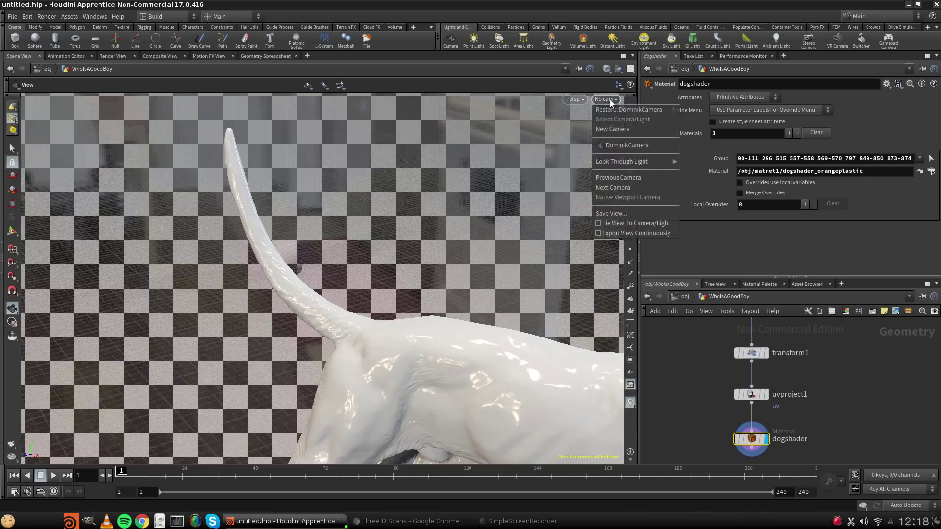
click(627, 145)
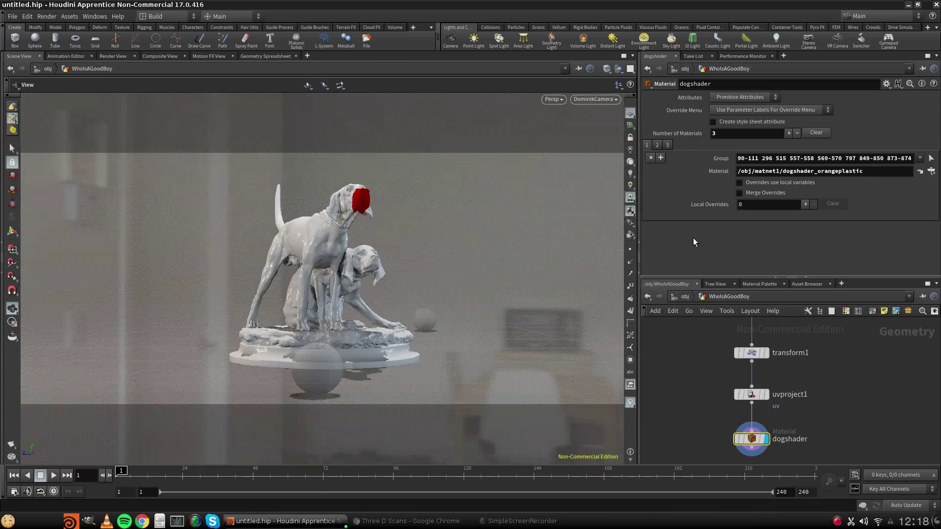
click(120, 57)
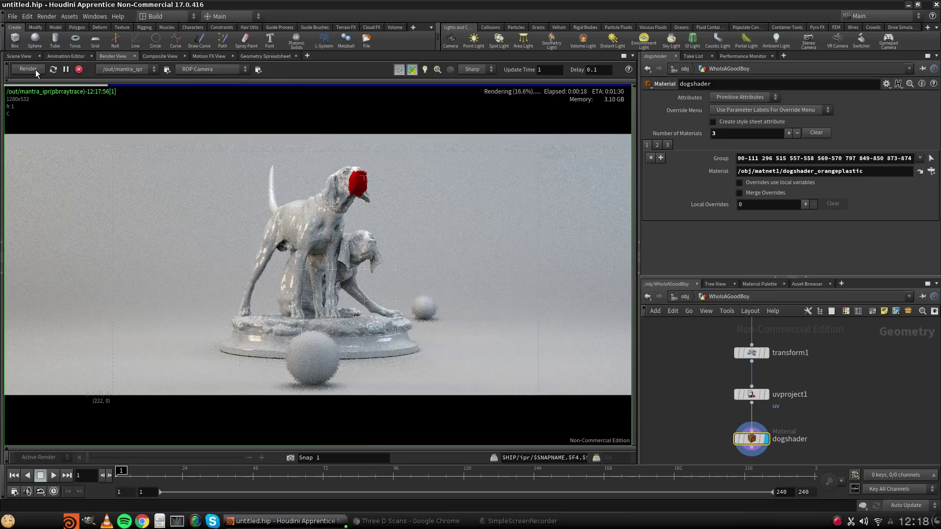
click(56, 70)
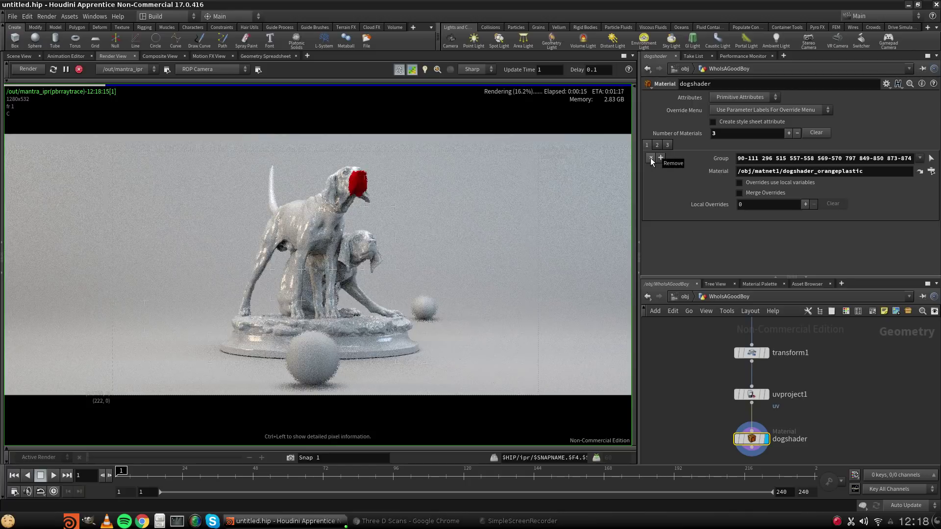
Check the dogshader_plastic entry's group and material settings in dogshader.
click(655, 144)
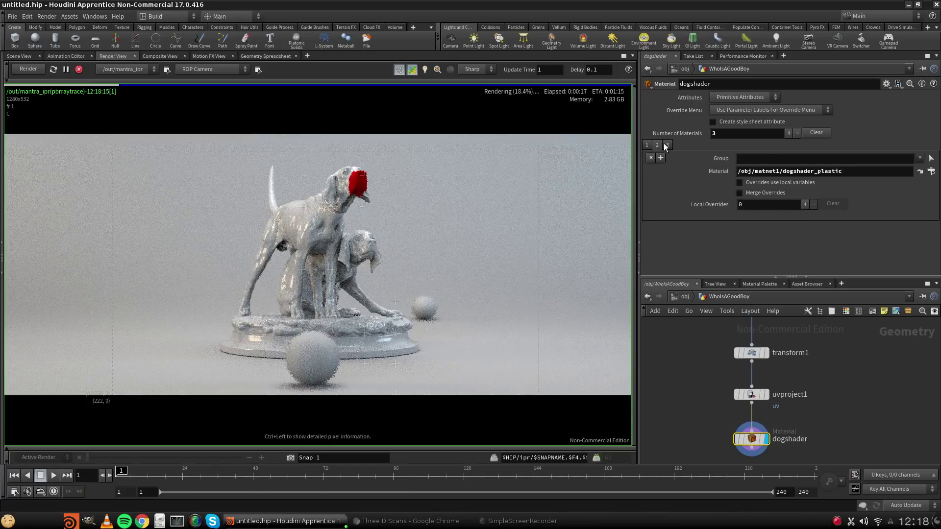
Compare the group and material assignments in all three material entries of the dogshader node.
click(665, 144)
click(655, 144)
click(646, 145)
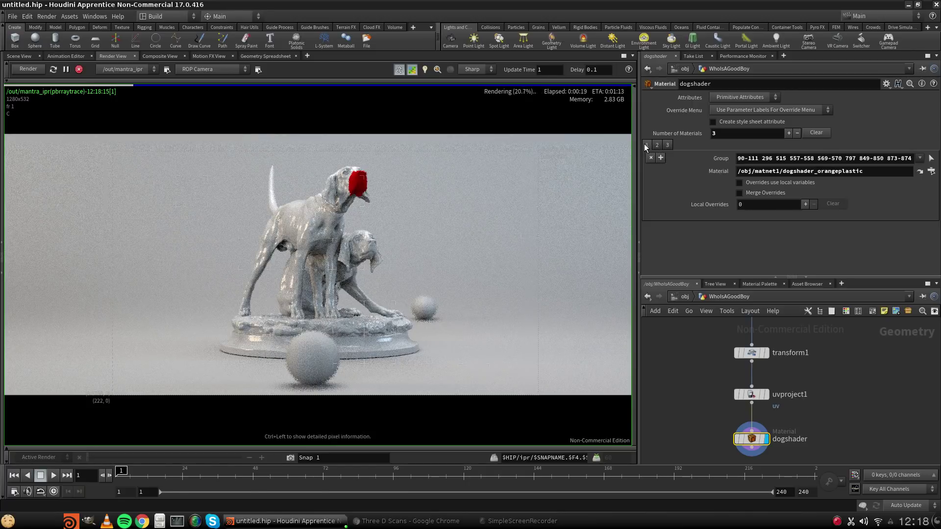
click(657, 145)
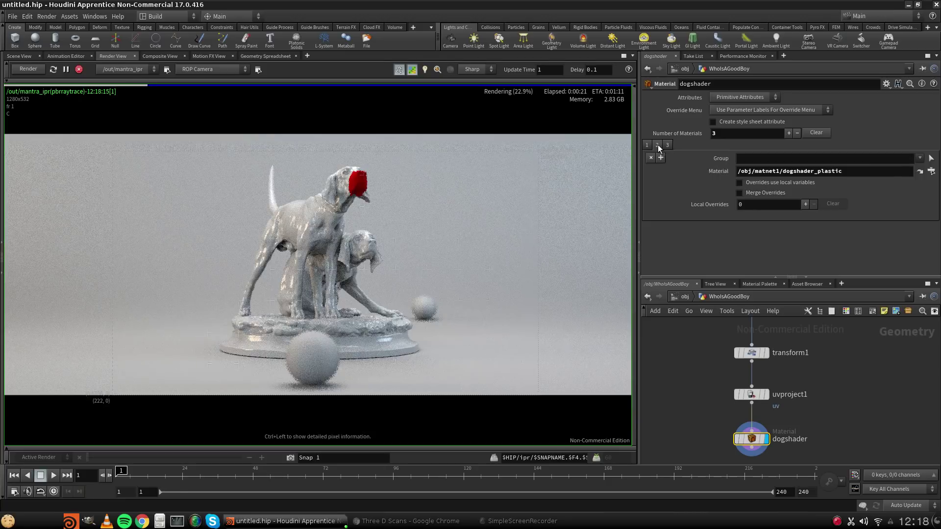
click(667, 145)
click(657, 145)
click(648, 145)
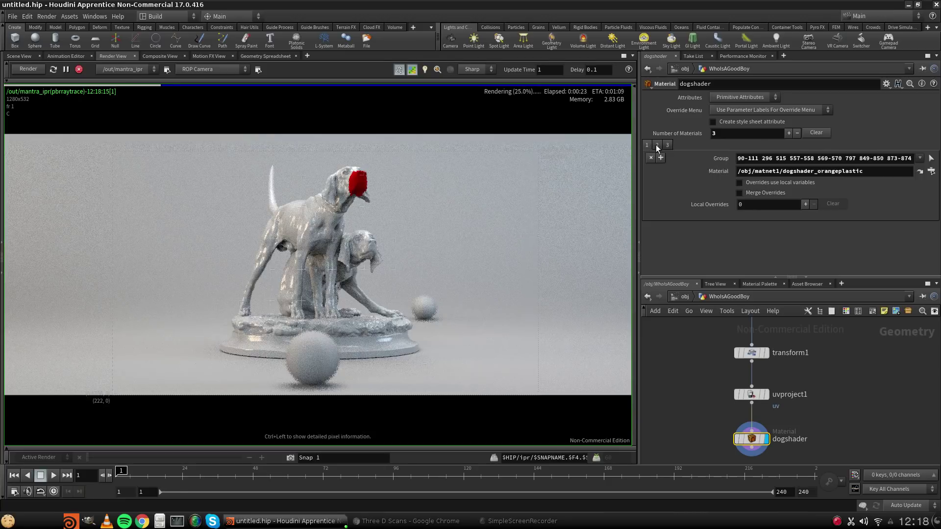
click(657, 146)
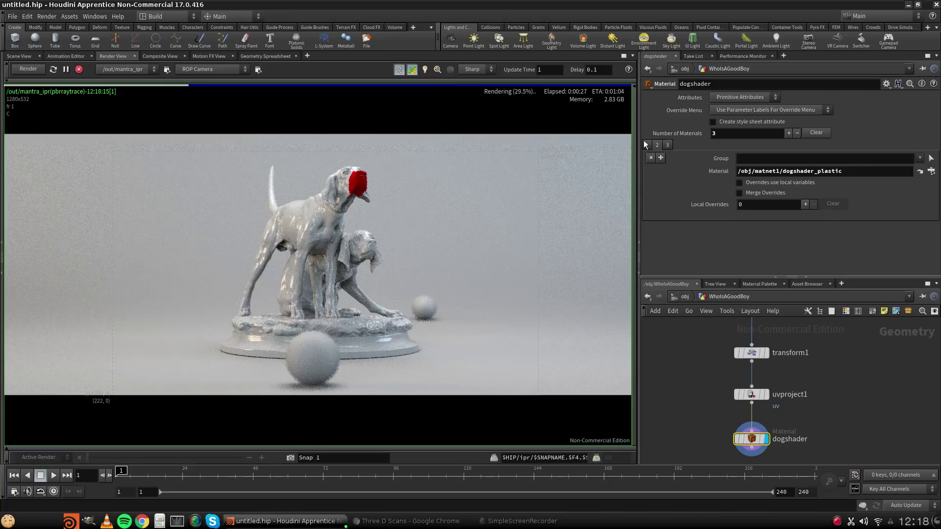
click(646, 145)
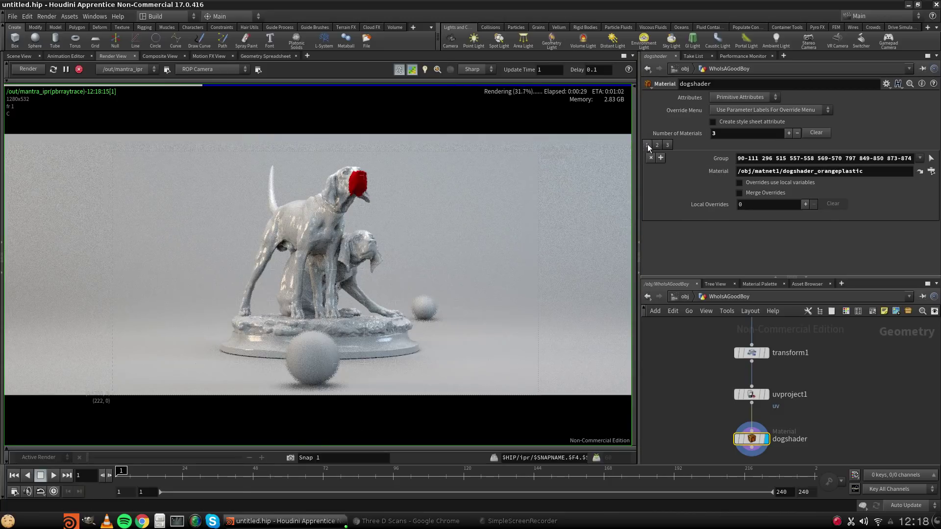
Add one local override to the first material entry, which uses dogshader_orangeplastic.
click(804, 204)
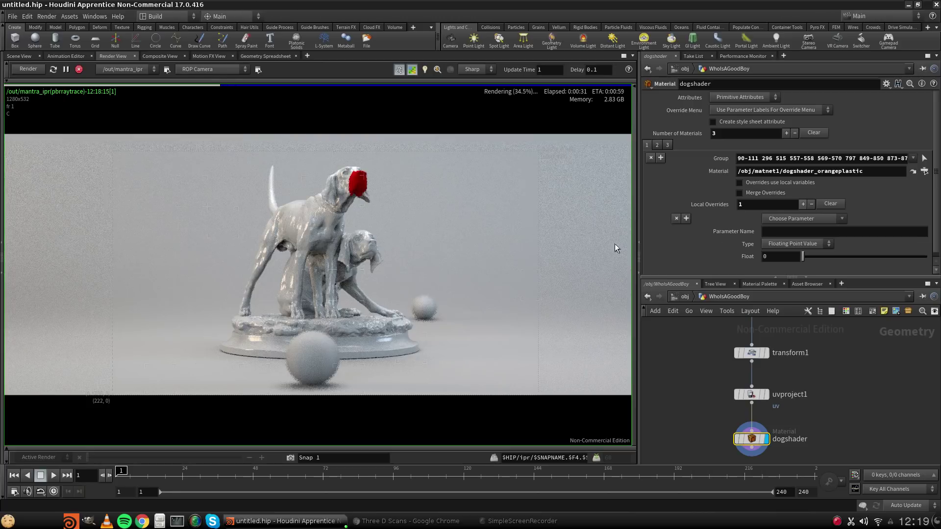
click(525, 520)
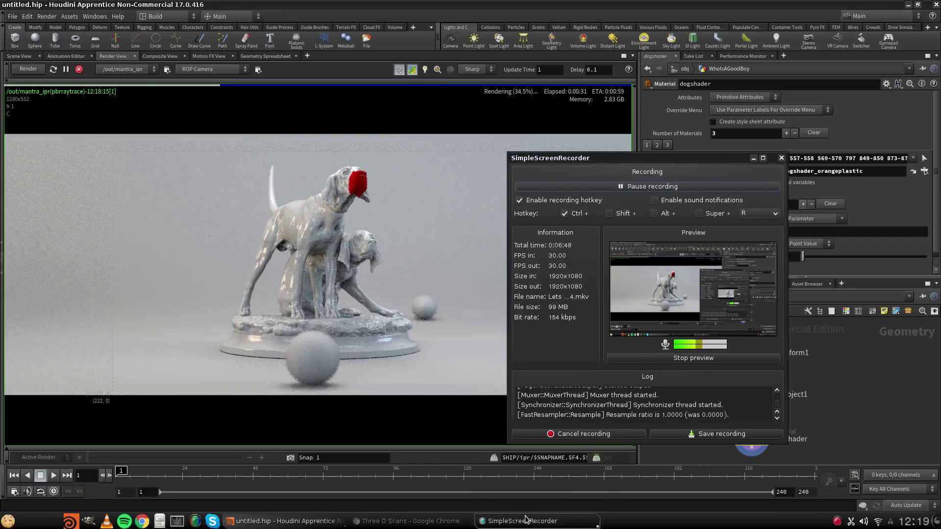
click(524, 520)
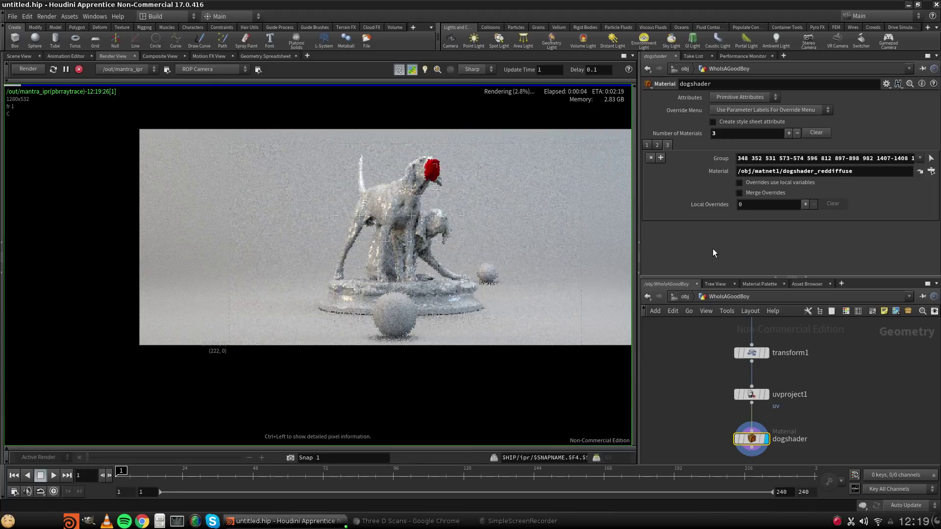
Save the scene to the Desktop under the file name tutorial.
click(13, 16)
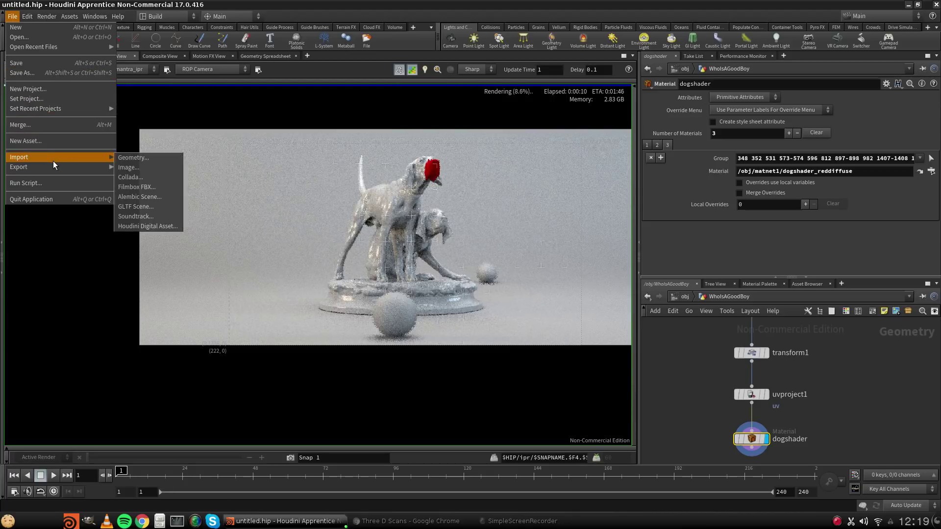
click(29, 72)
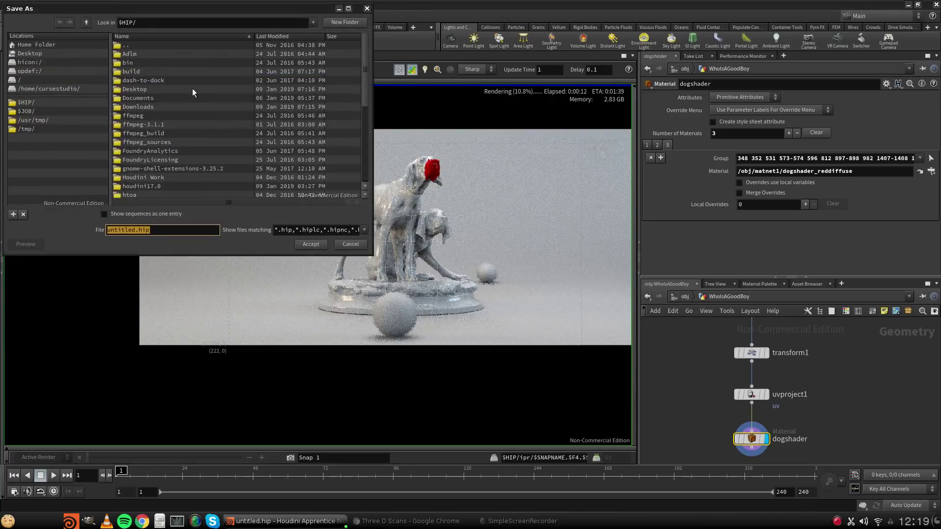
drag(171, 10, 330, 94)
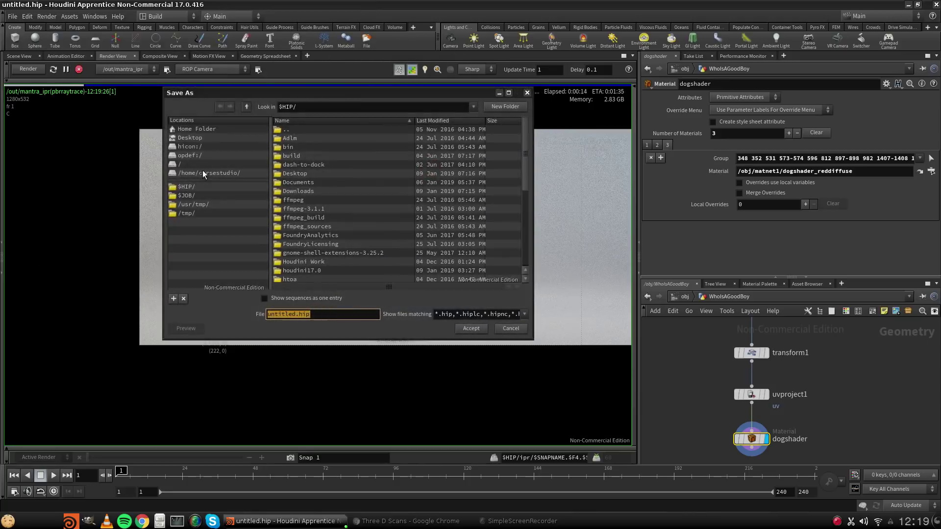
click(202, 136)
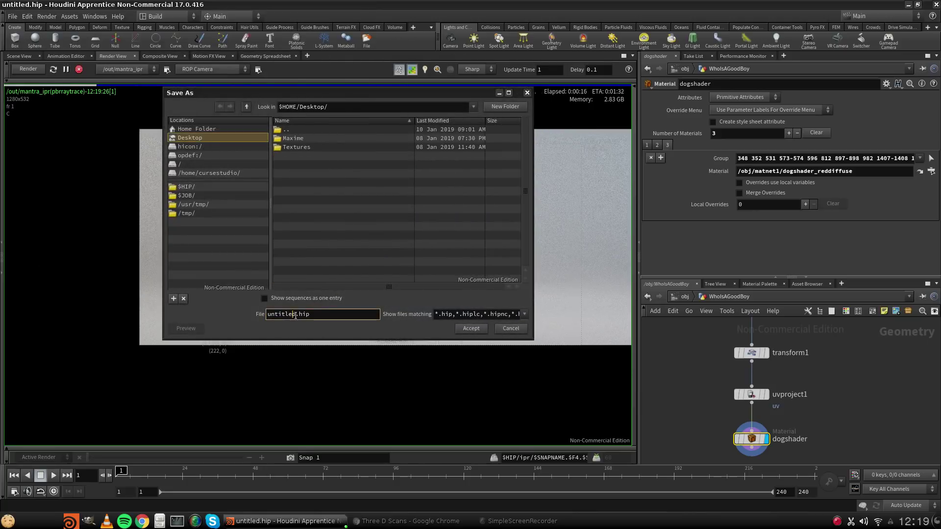
drag(296, 315, 111, 286)
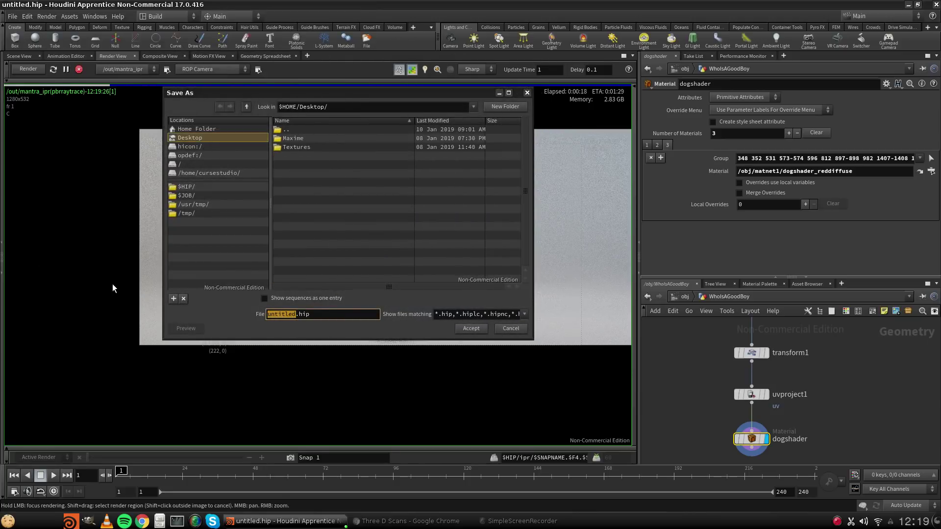
text(tutorial)
key(Return)
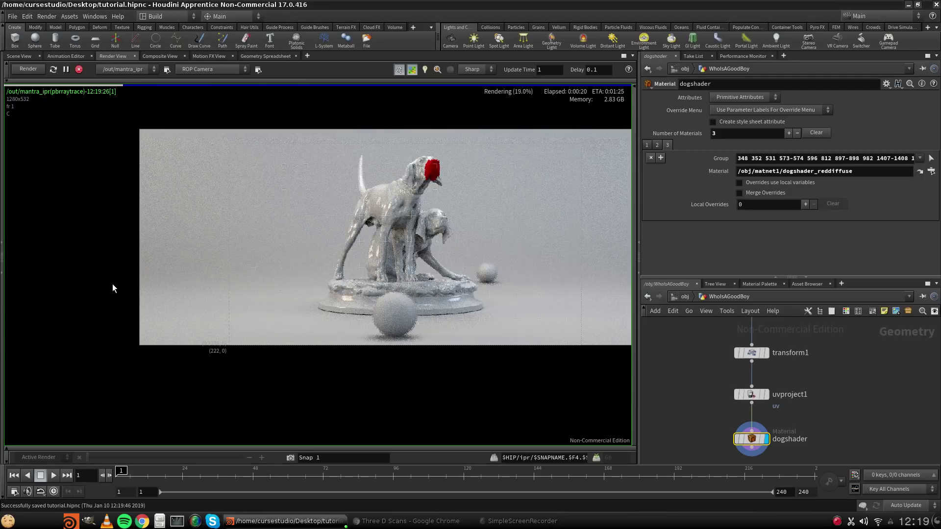
Recheck which group and shader each of the three dogshader material entries uses.
click(704, 392)
click(657, 145)
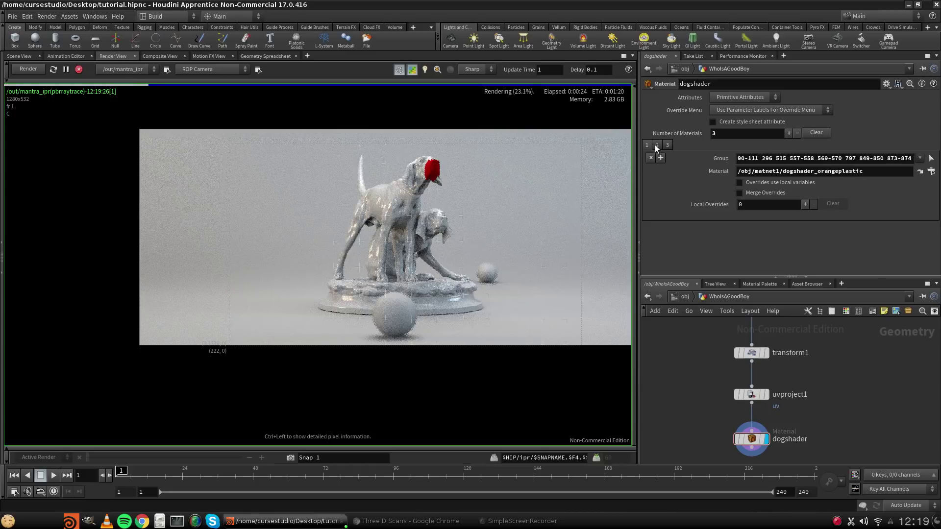
click(657, 145)
click(665, 145)
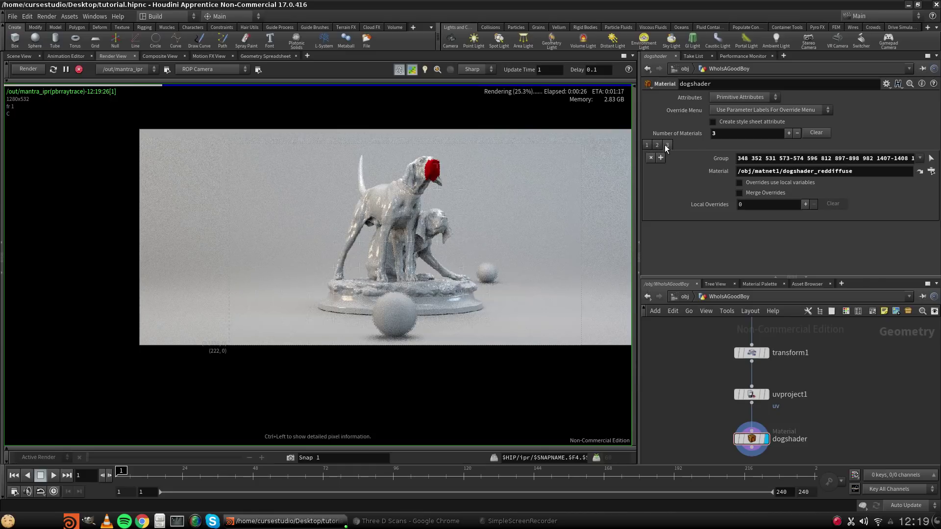
click(654, 144)
click(645, 145)
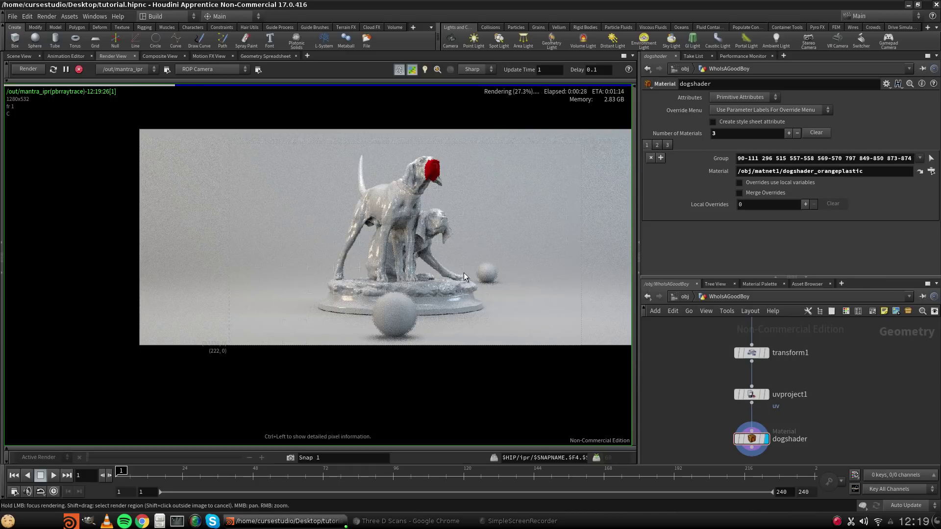
click(532, 524)
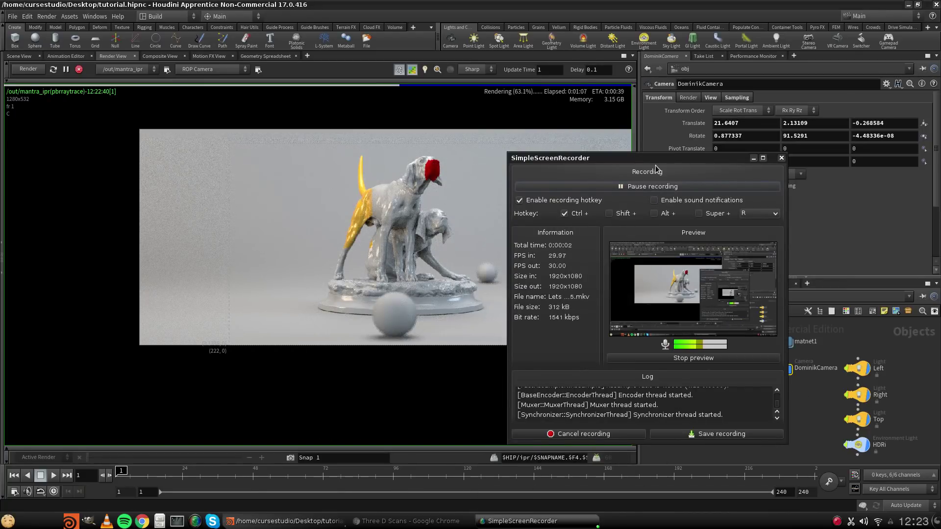
click(753, 157)
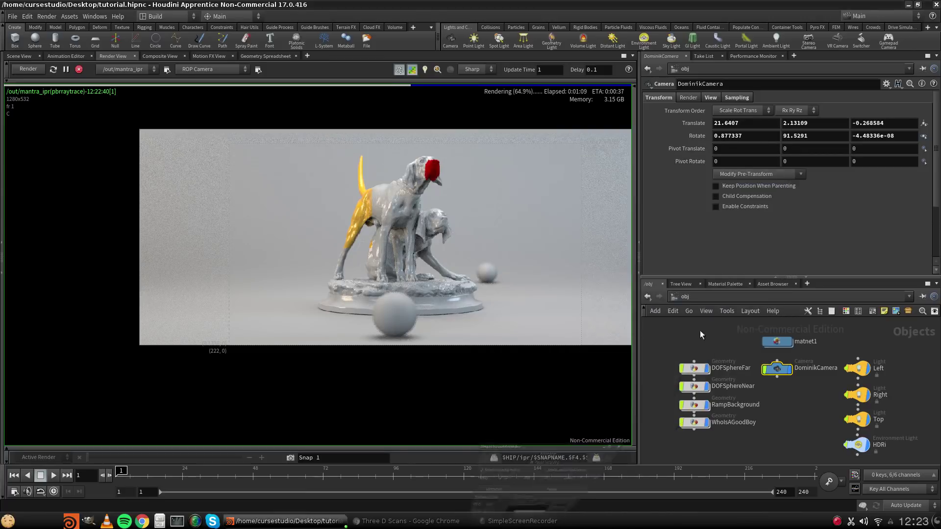
Open the WhoIsAGoodBoy geometry network and examine the plastic, orange plastic and red diffuse entries of its dogshader node.
double_click(694, 422)
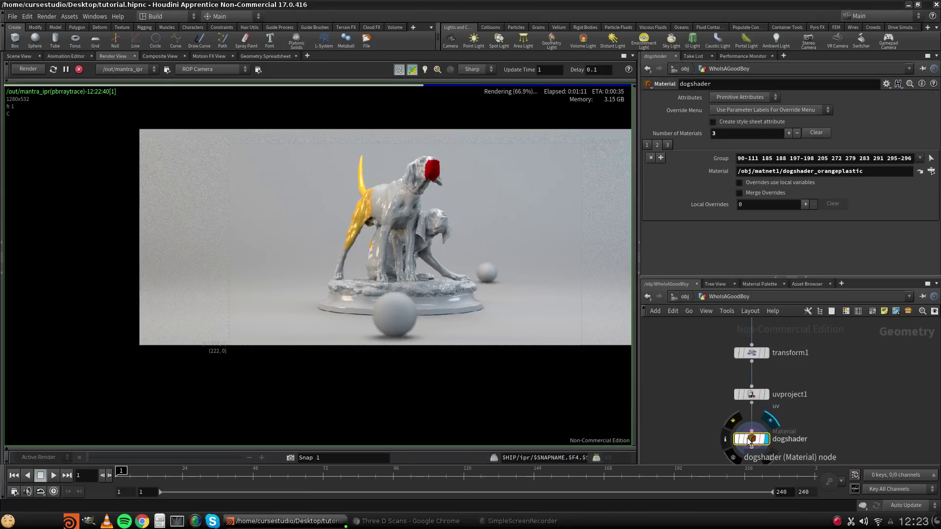
click(647, 144)
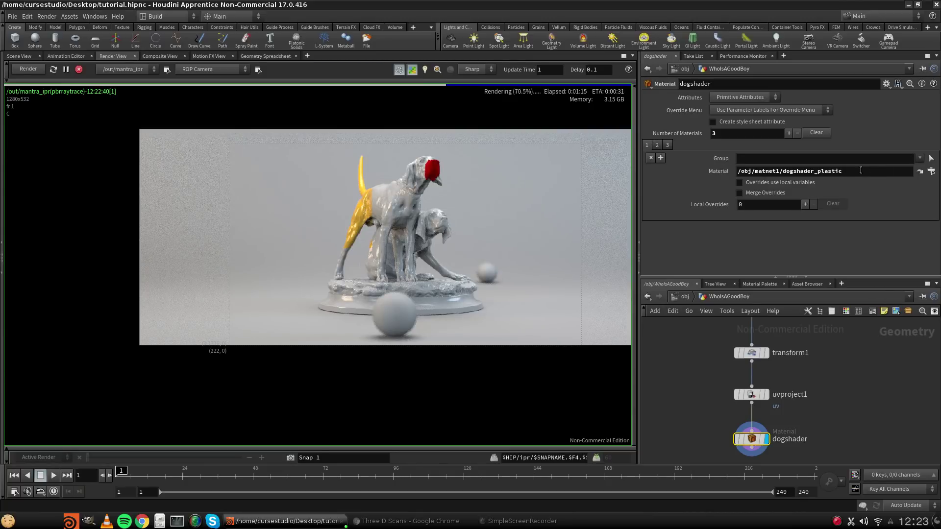
click(657, 144)
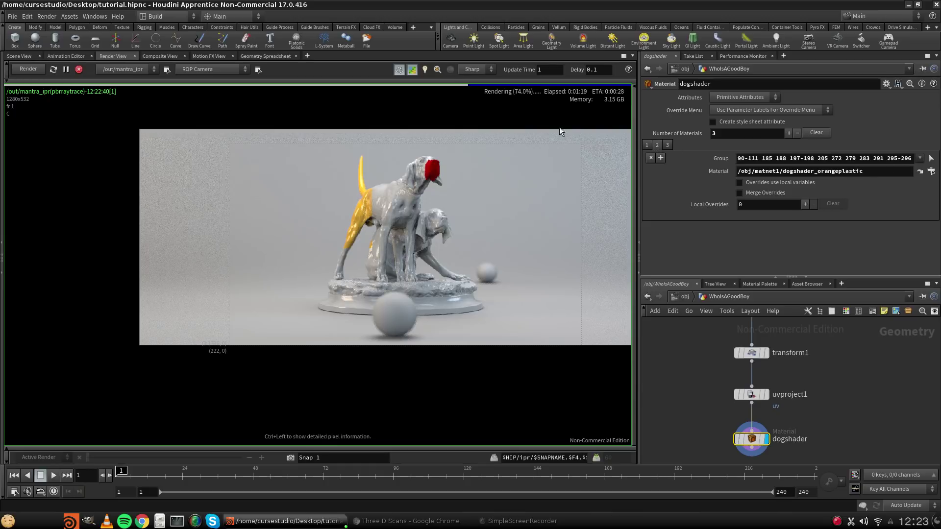
click(667, 145)
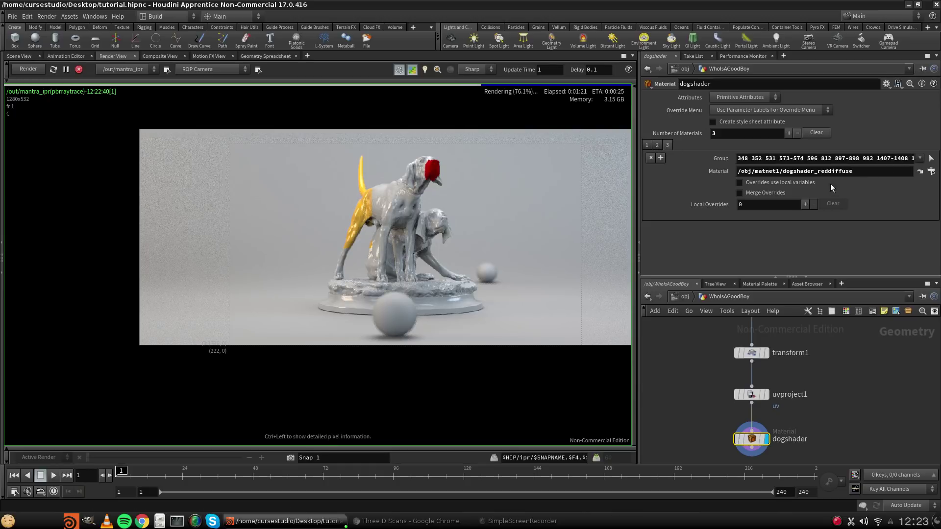
click(649, 148)
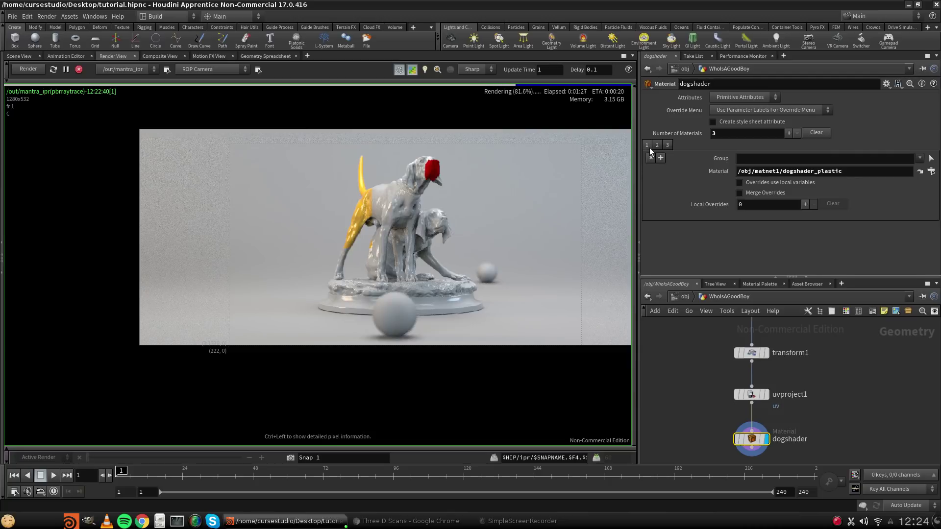
Remove the second material entry, which uses dogshader_orangeplastic, from the dogshader node and check the remaining second entry.
click(658, 146)
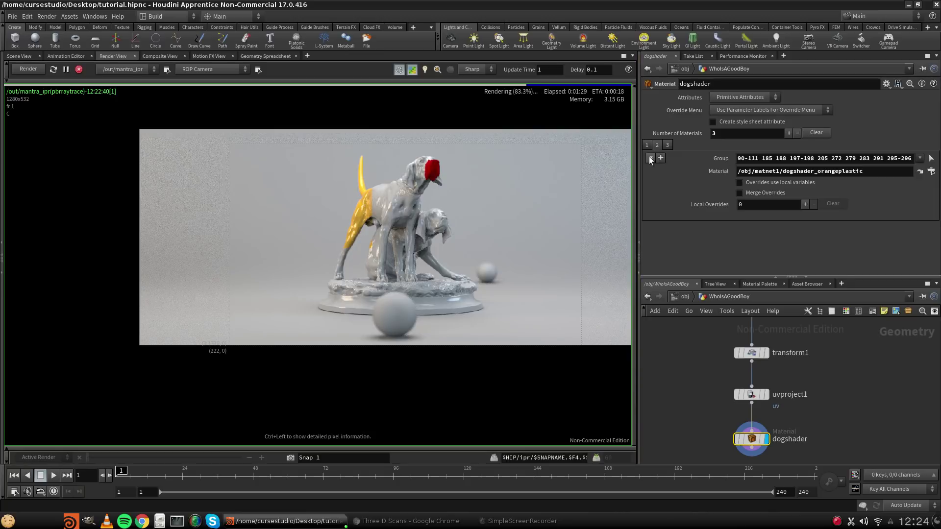
click(650, 158)
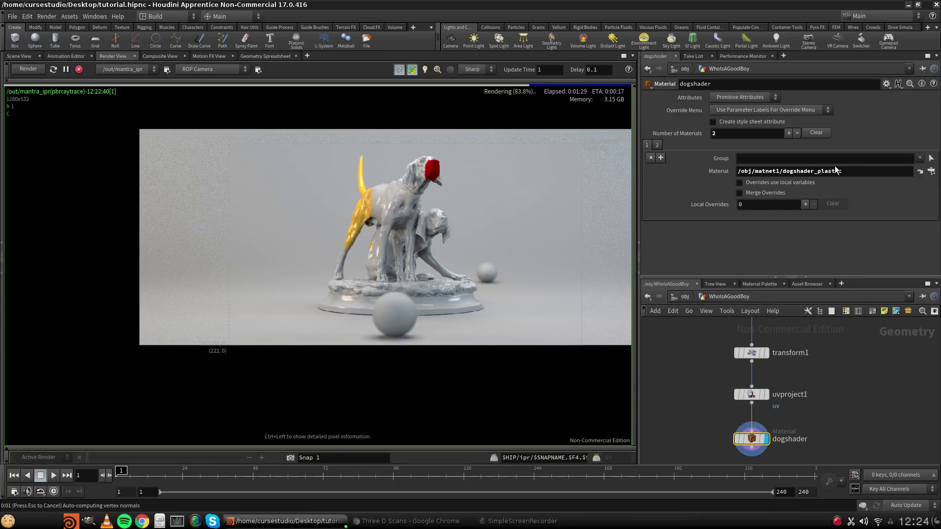
click(655, 146)
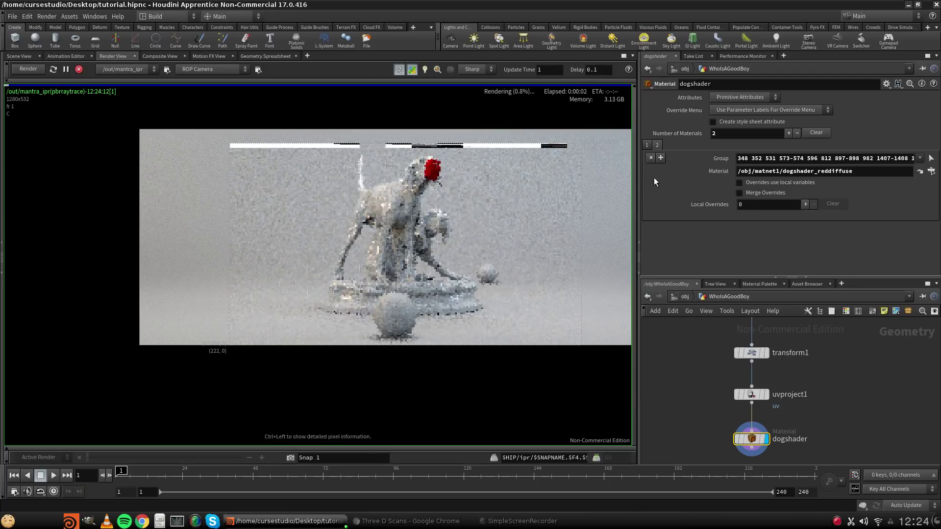
Add a third, empty material entry to the dogshader node and display its settings.
click(789, 133)
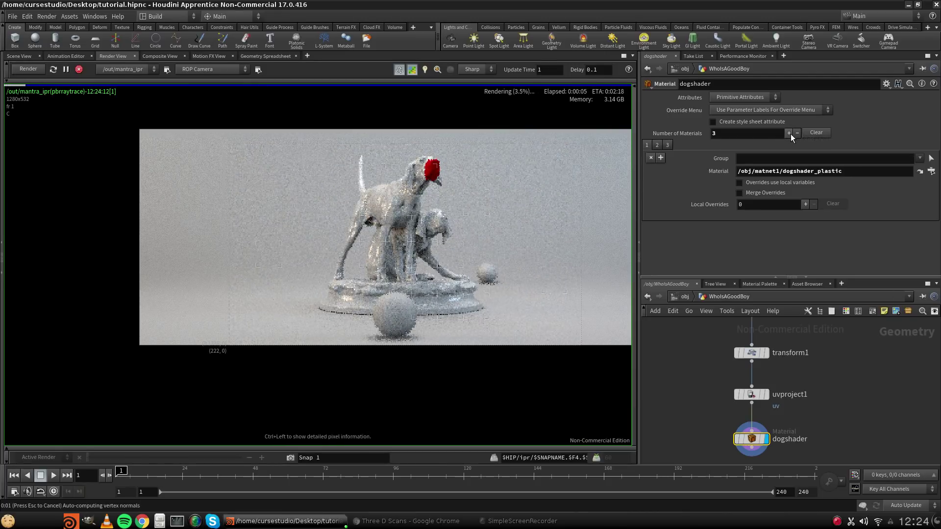
click(657, 145)
click(648, 146)
click(668, 145)
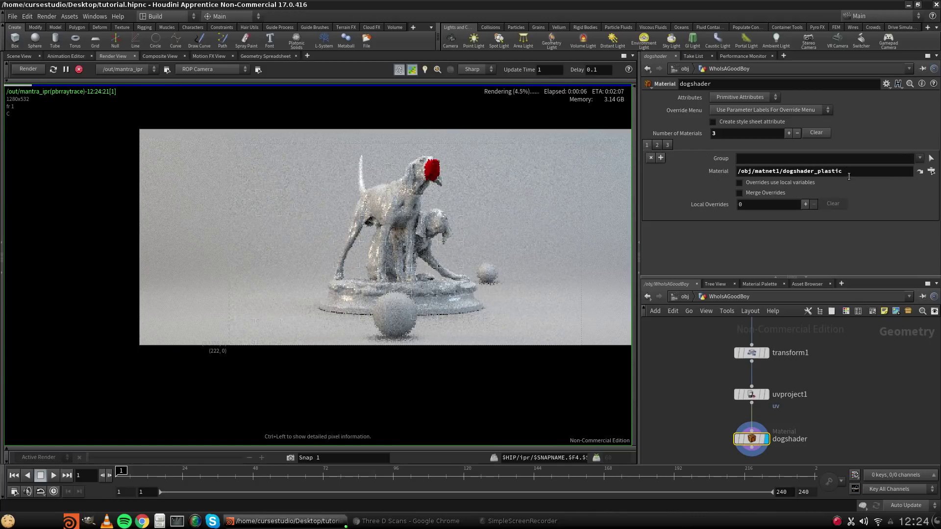
click(647, 145)
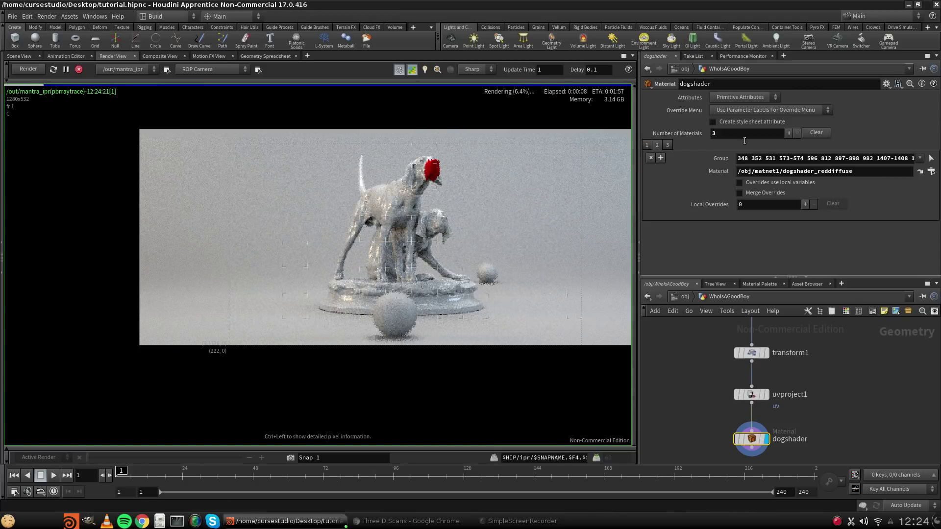
click(671, 144)
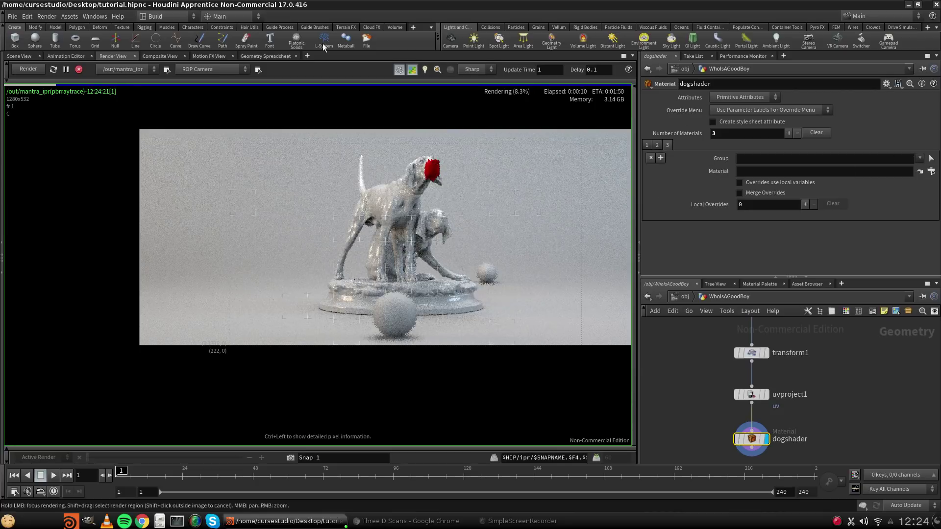
Pause the render and set the third material entry's group to the primitives of the standing dog's tail and hindquarters, picked in the scene view.
click(66, 69)
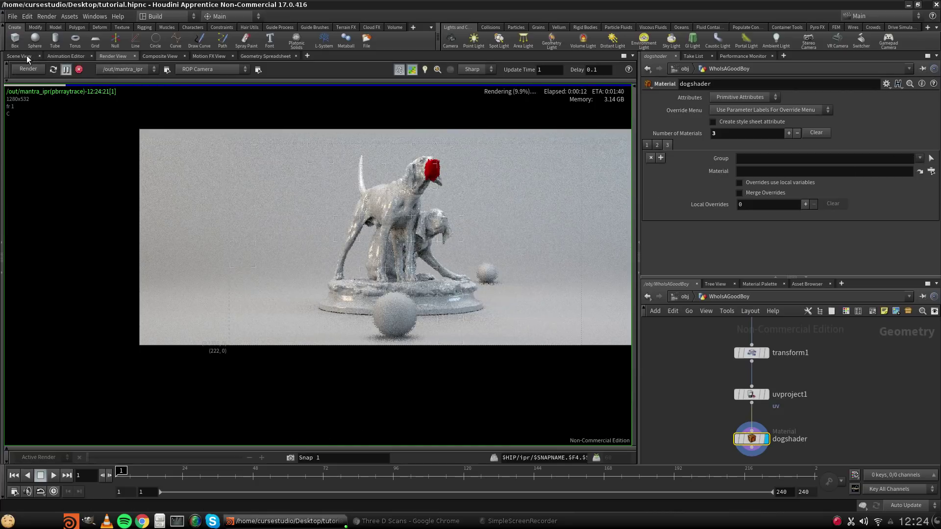
click(25, 55)
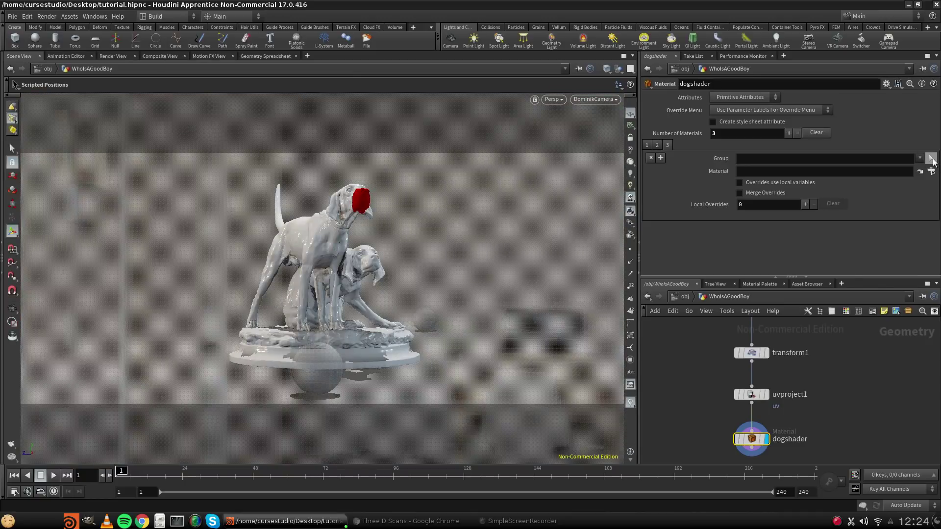
click(931, 159)
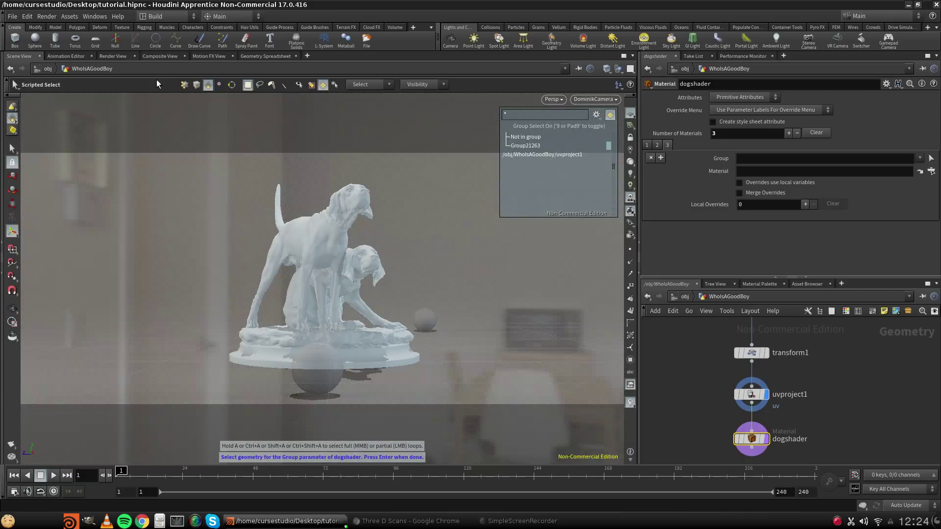
click(184, 87)
drag(229, 165, 295, 258)
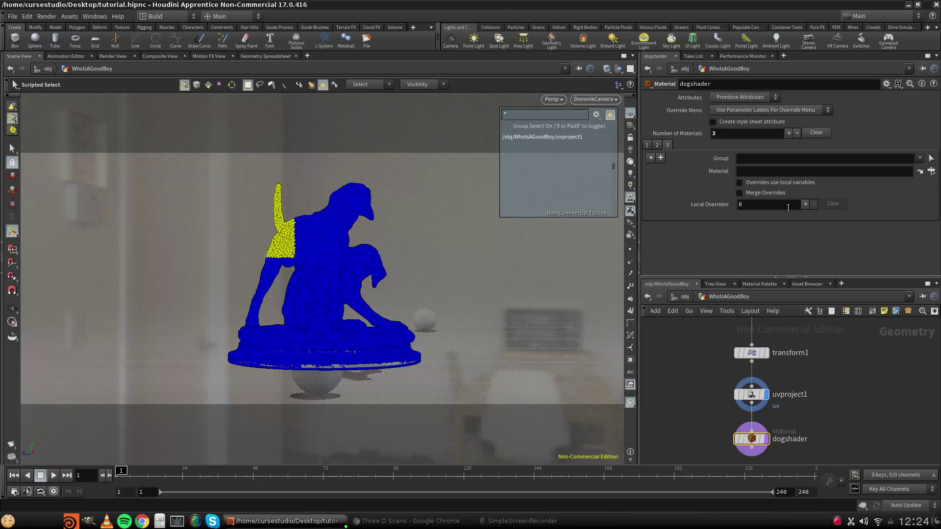
click(931, 158)
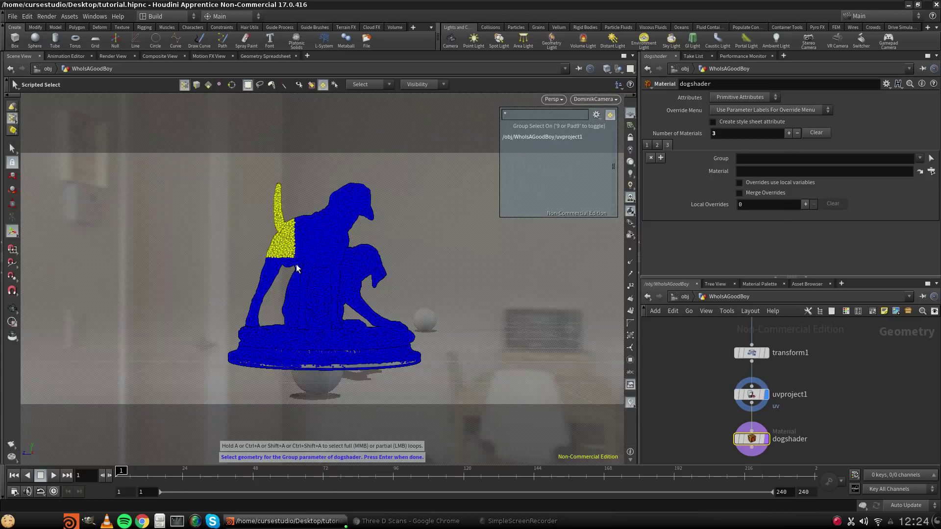
key(Return)
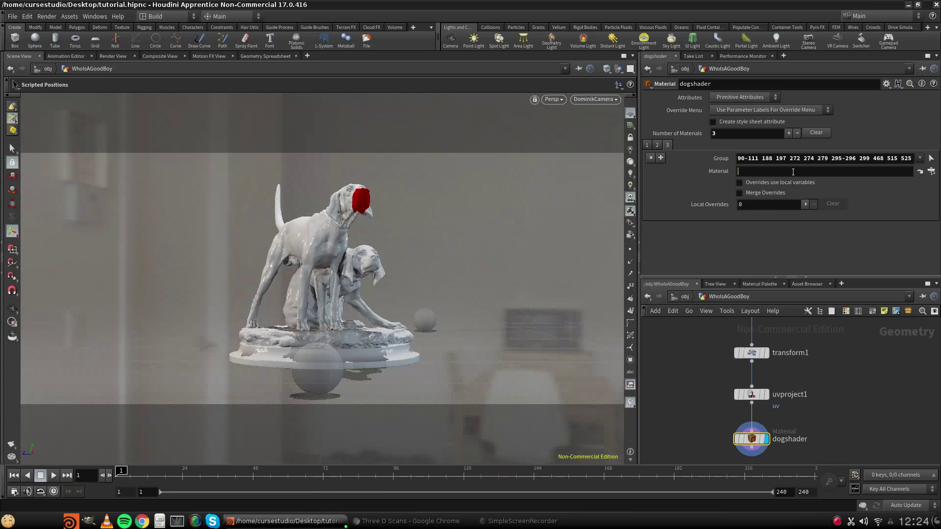
Assign the dogshader_orangeplastic shader from matnet1 to the third material entry.
click(775, 174)
click(931, 171)
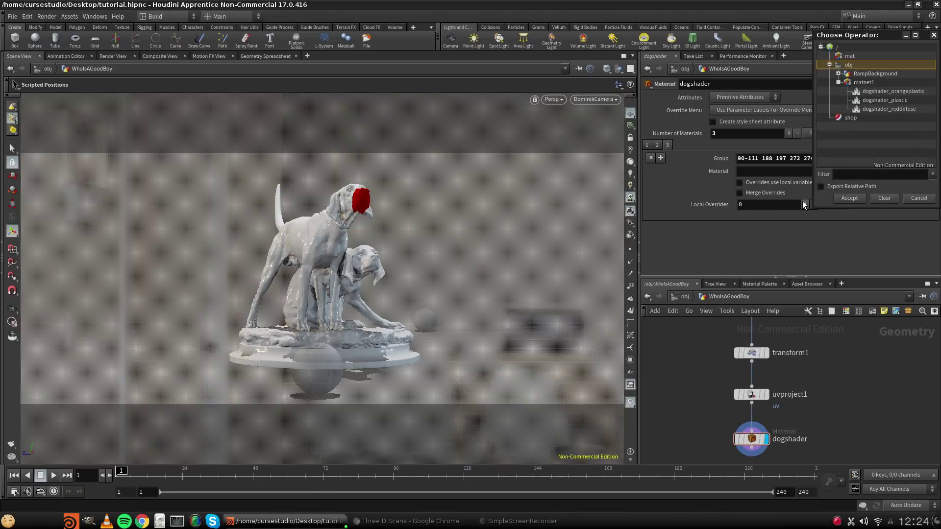
click(899, 92)
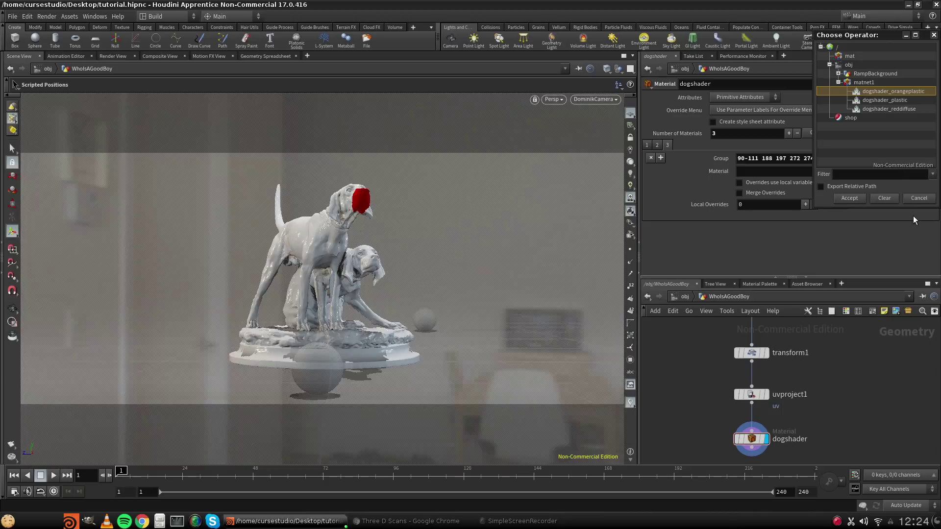
click(850, 199)
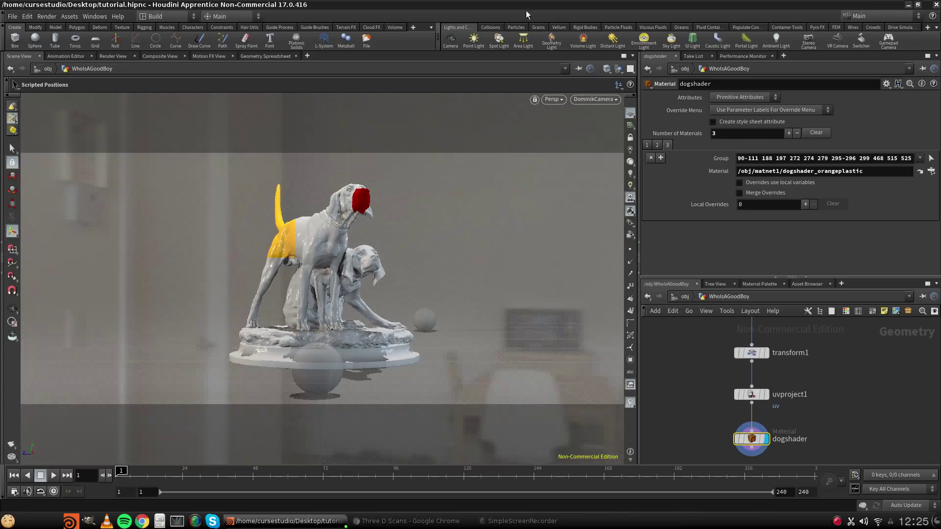
Open the matnet1 material network and enable a base color texture on the dogshader_orangeplastic shader.
click(685, 296)
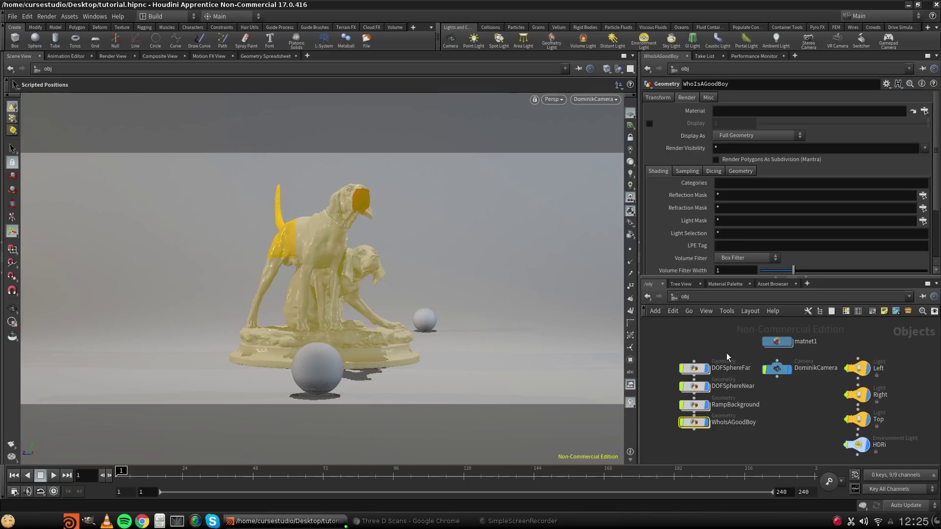
double_click(776, 341)
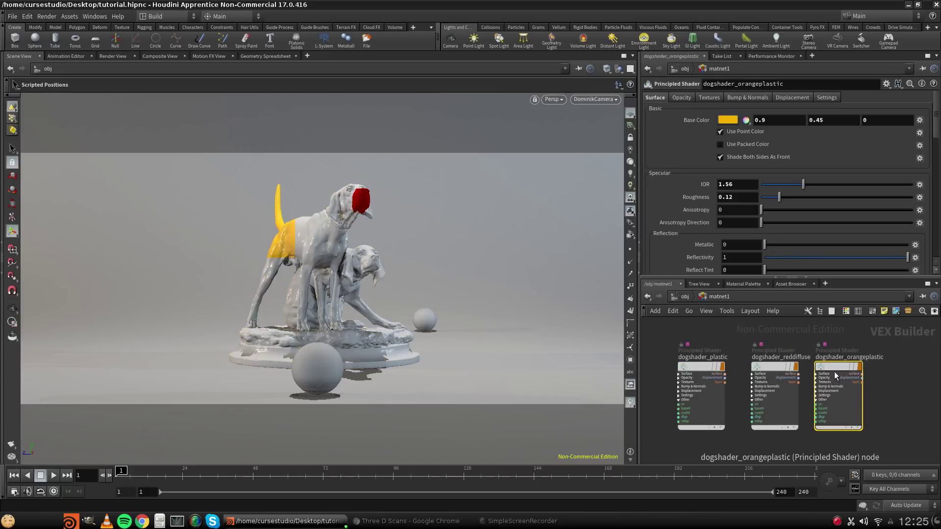
drag(834, 369, 838, 369)
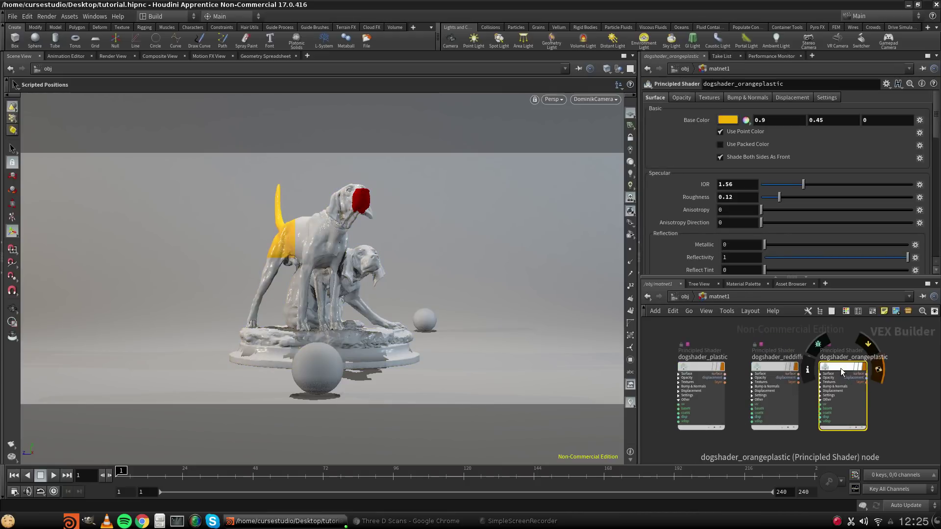
click(709, 98)
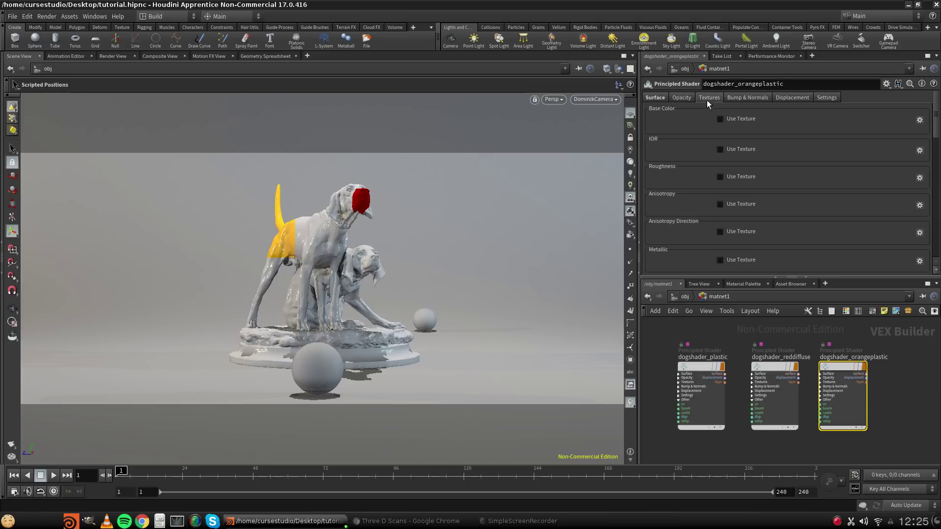
click(719, 119)
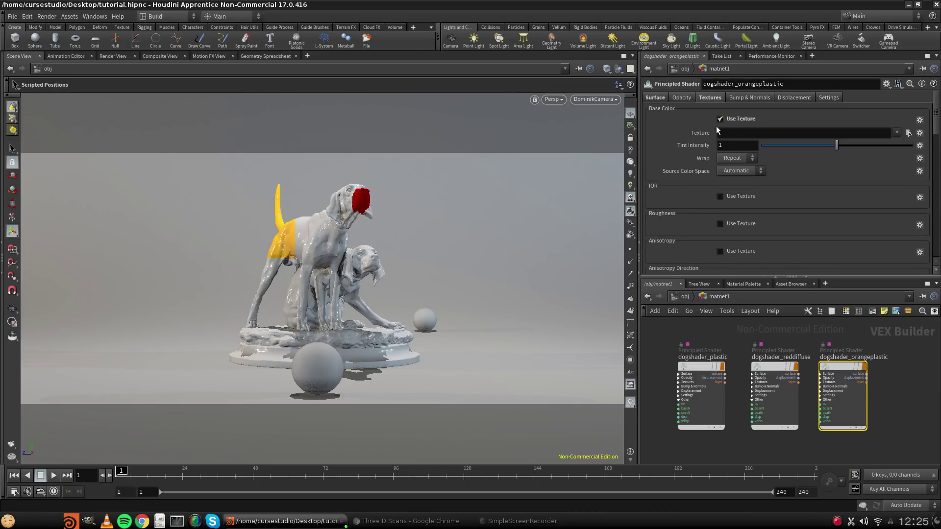
Load muse_uv_01-01-1024x1024.jpg from the Desktop/Textures folder as the base color texture of dogshader_orangeplastic.
click(908, 133)
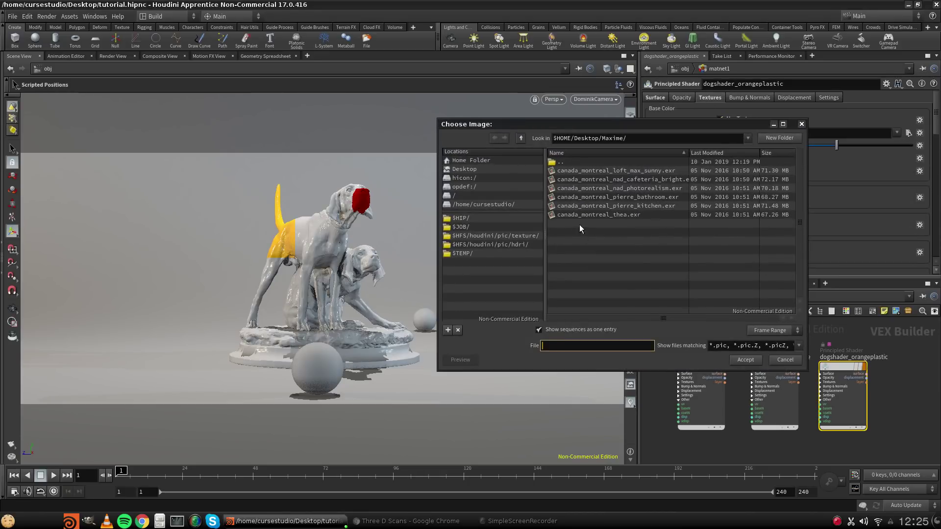
double_click(564, 162)
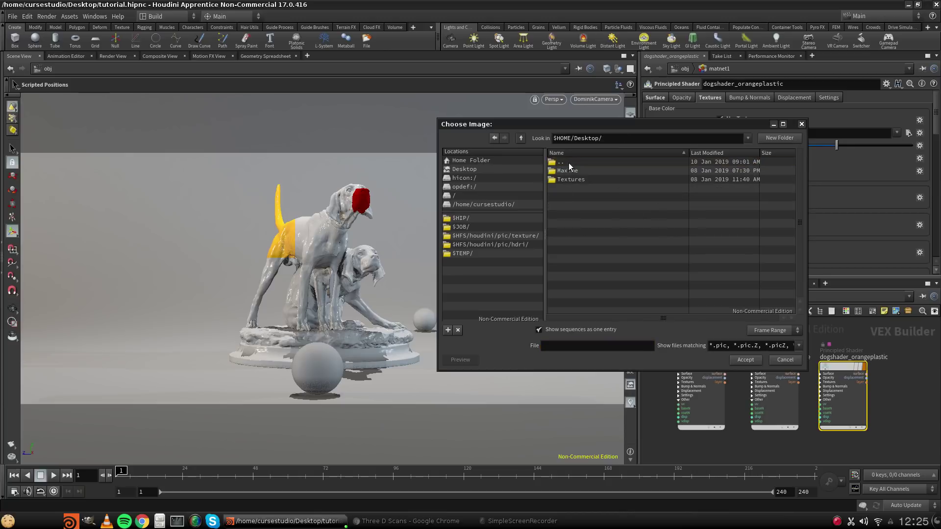
double_click(571, 179)
scroll(575, 305, down, 2)
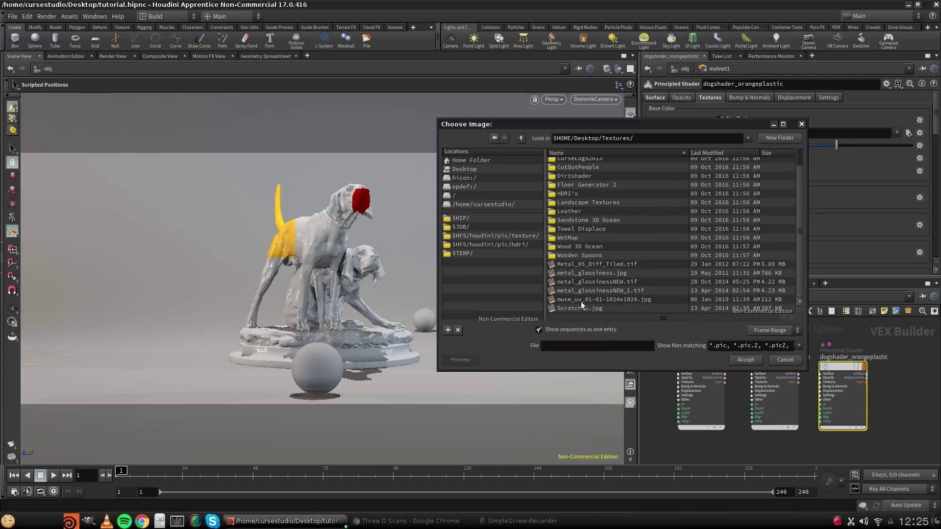
click(581, 302)
click(746, 361)
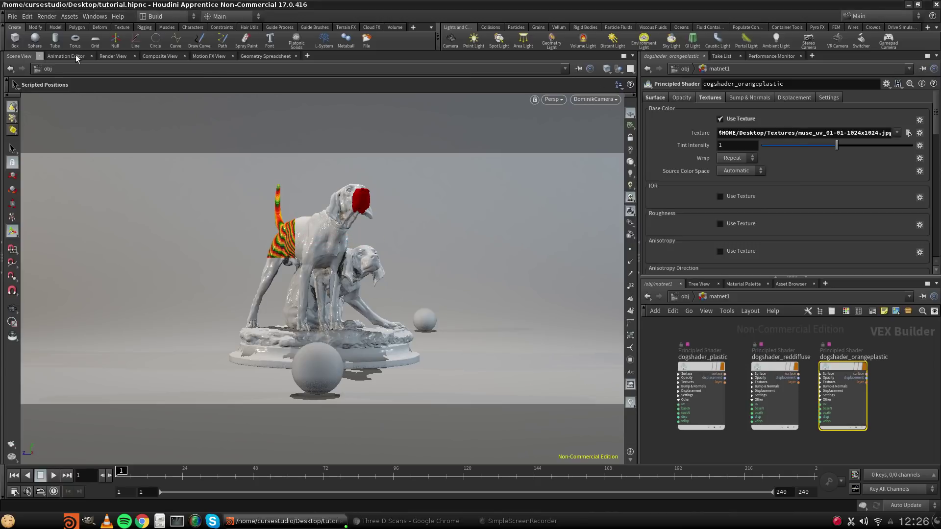
Examine up close how the base color texture maps onto the dog's tail and hindquarters from several angles.
scroll(281, 268, up, 4)
scroll(281, 268, up, 5)
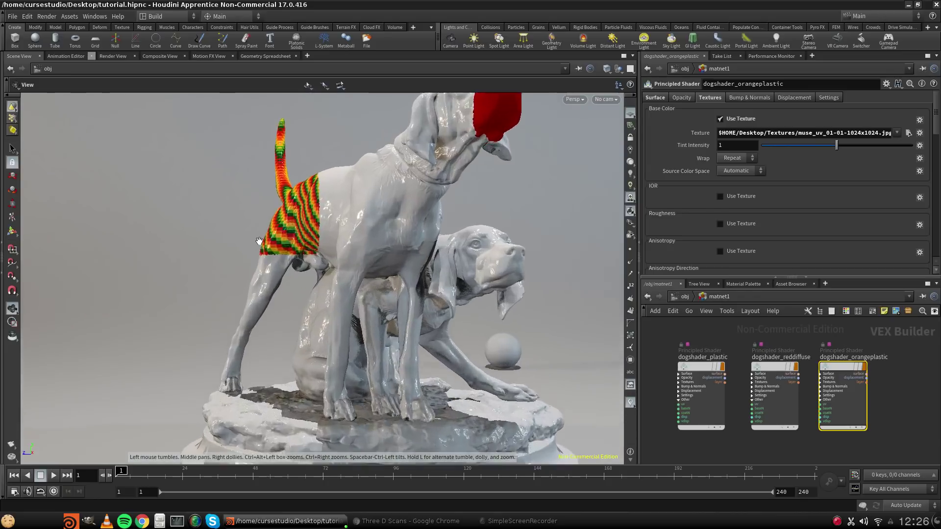
drag(280, 262, 256, 210)
middle_drag(257, 210, 300, 272)
scroll(300, 272, up, 6)
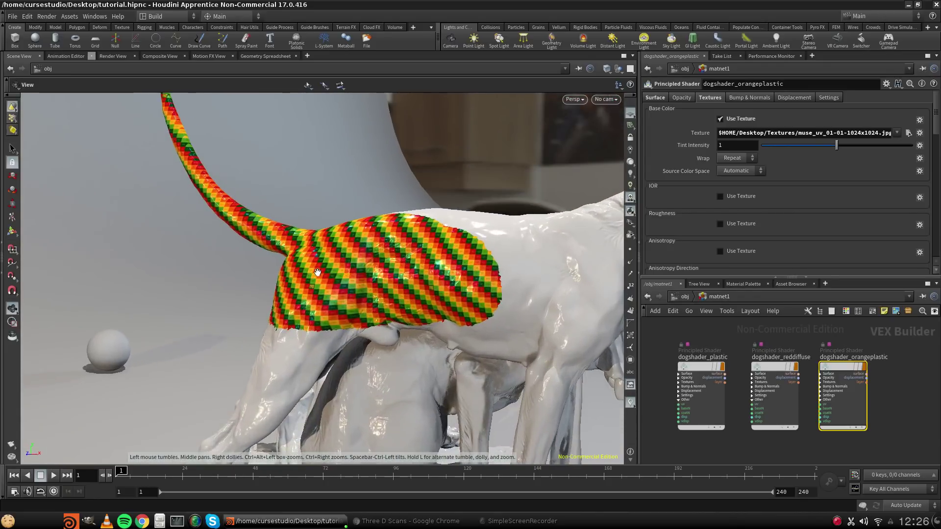
scroll(345, 322, down, 8)
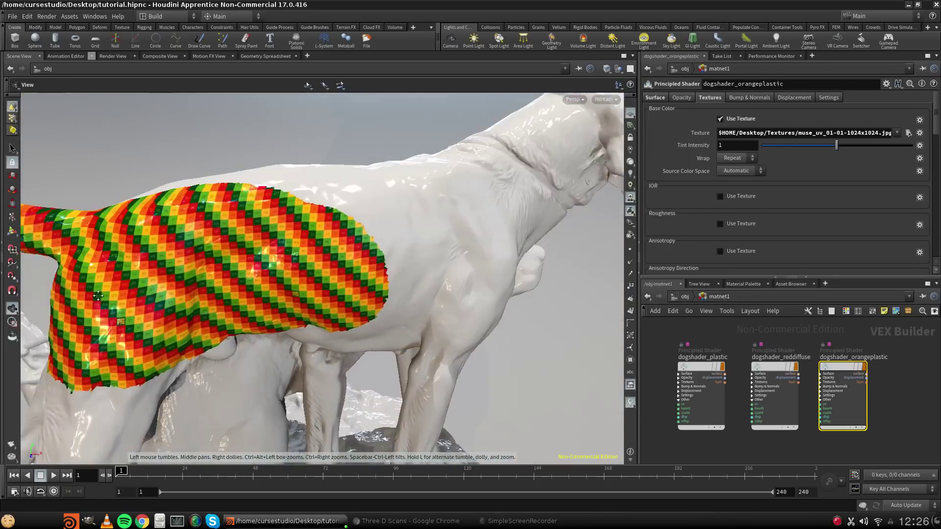
scroll(280, 246, down, 2)
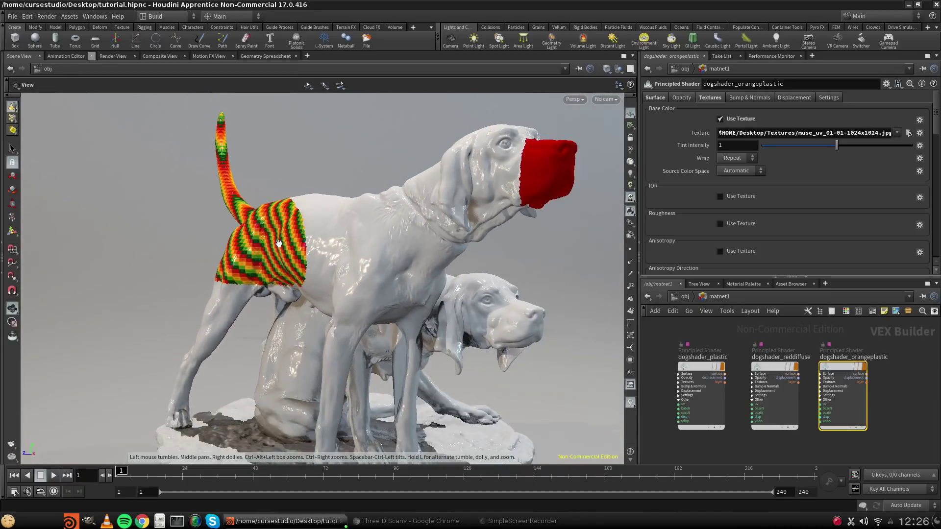
drag(278, 246, 392, 288)
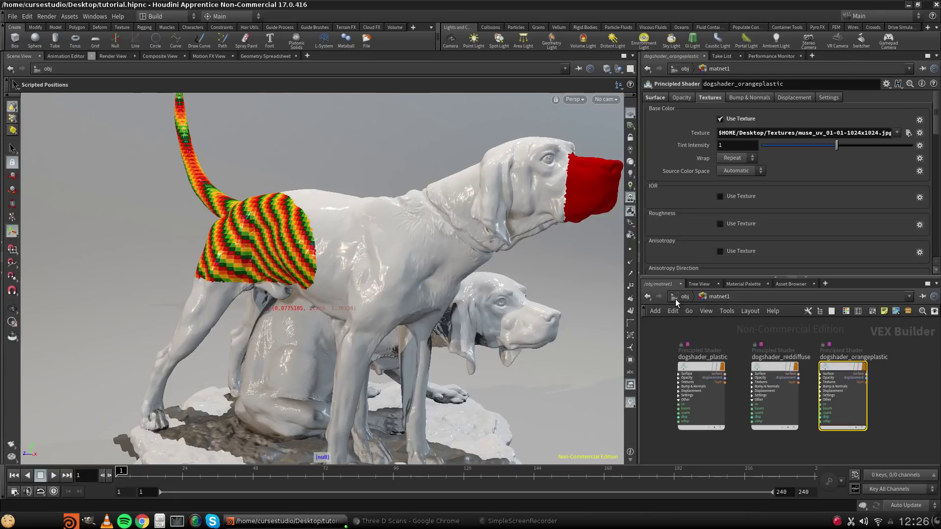
Inspect the uvproject1 and dogshader nodes inside the WhoIsAGoodBoy geometry network and return to the object level.
click(675, 298)
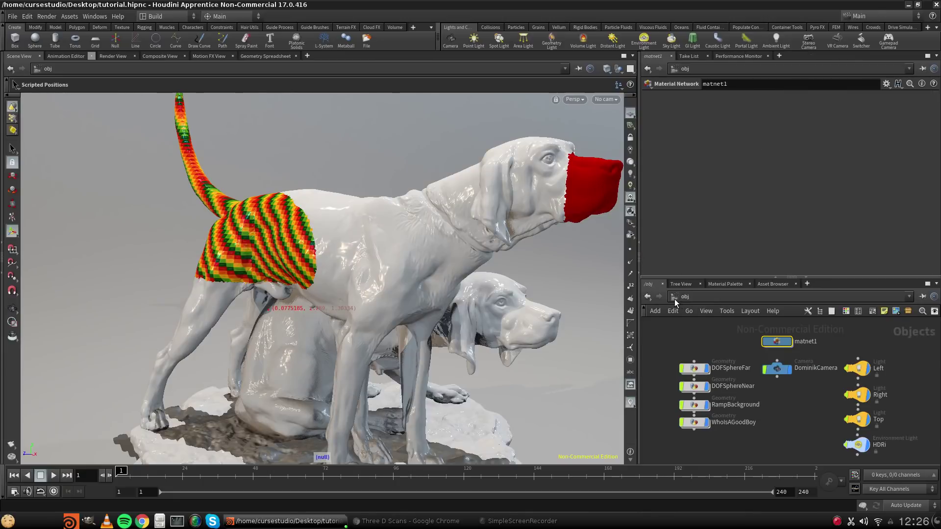
double_click(694, 424)
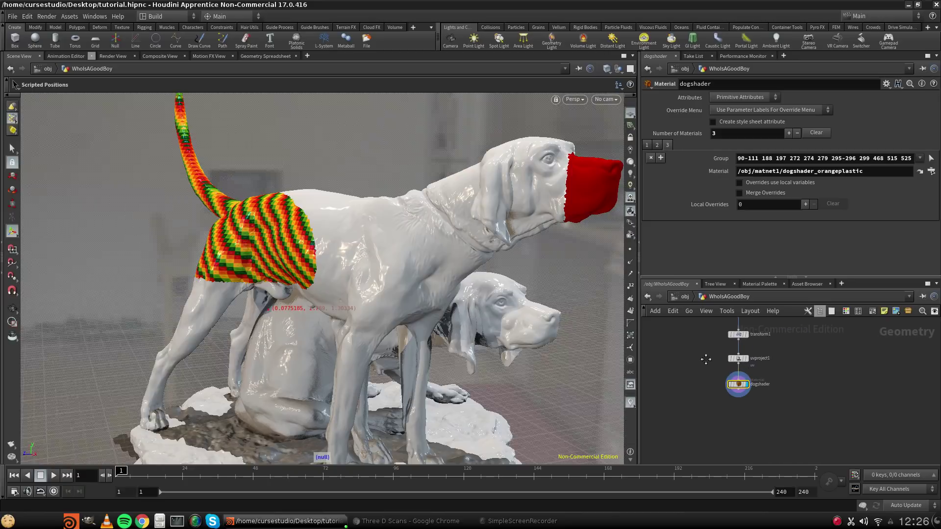
scroll(706, 382, up, 3)
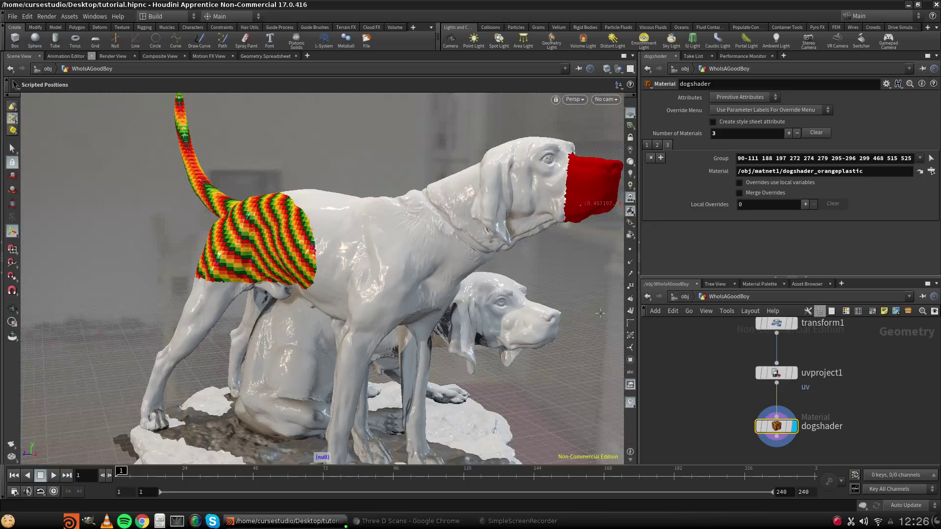
middle_drag(726, 365, 688, 374)
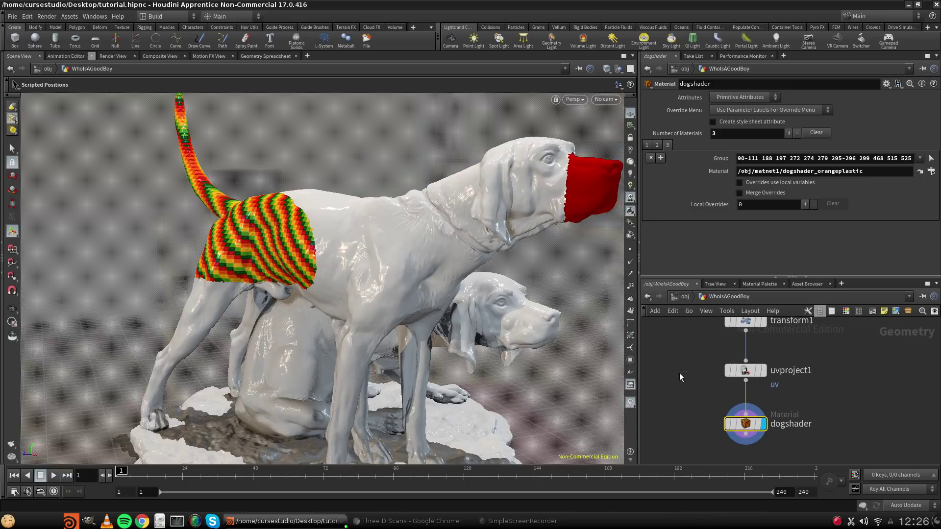
click(685, 297)
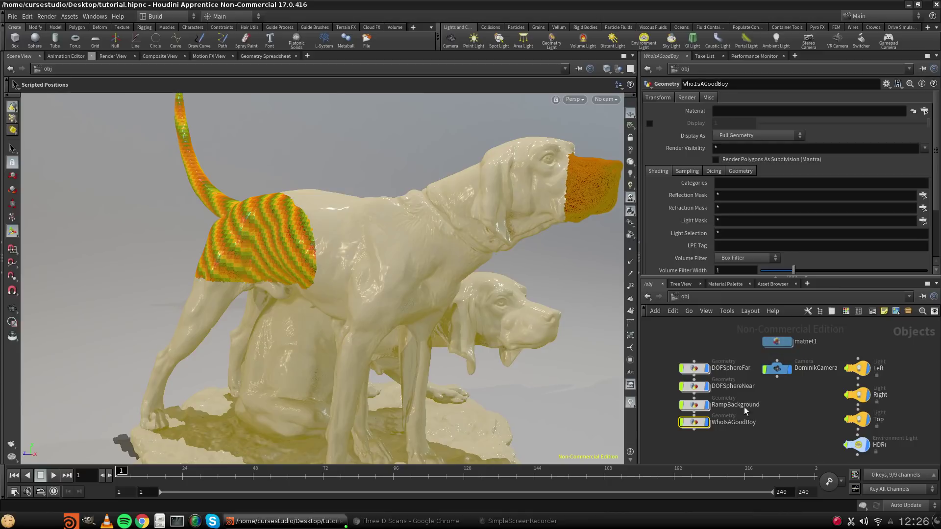
click(767, 424)
Enable a base color texture on the dogshader_plastic shader in matnet1, using Leather0028_2_L.jpg from the Textures/Leather folder.
double_click(775, 342)
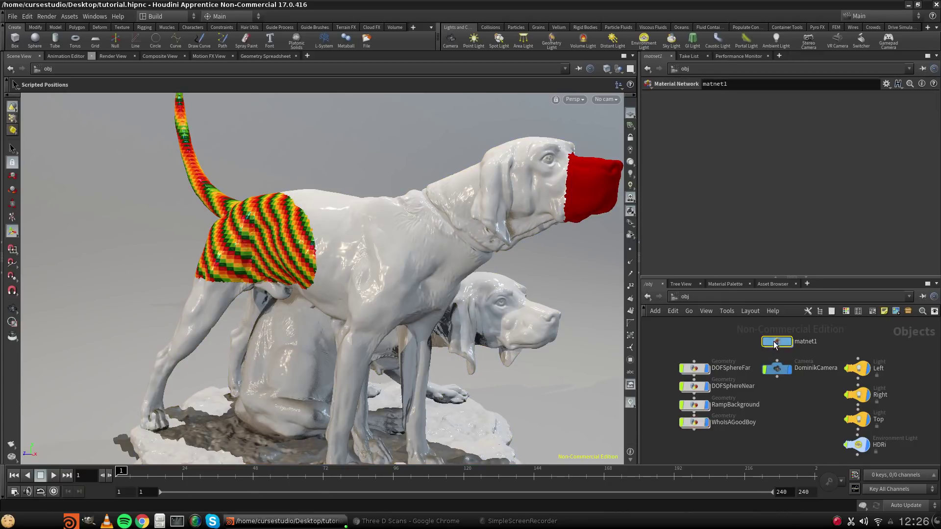
click(697, 366)
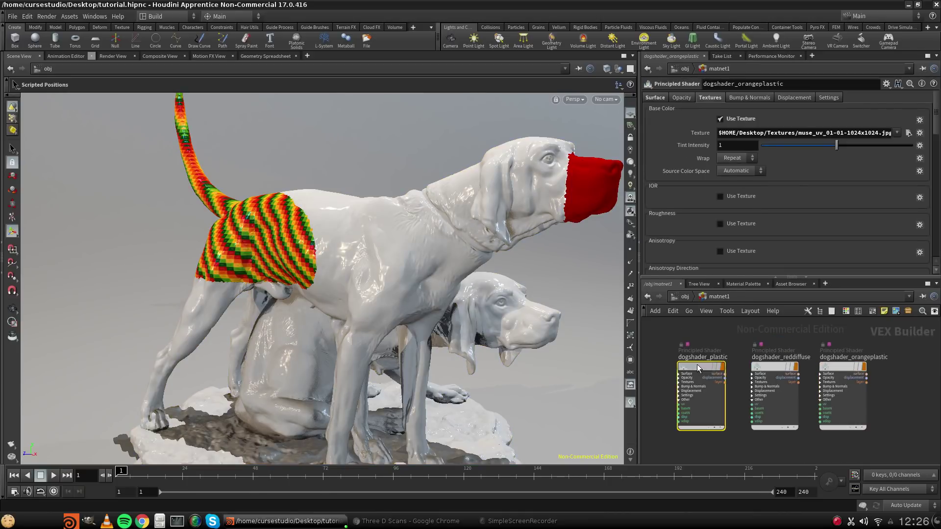
click(735, 95)
click(706, 96)
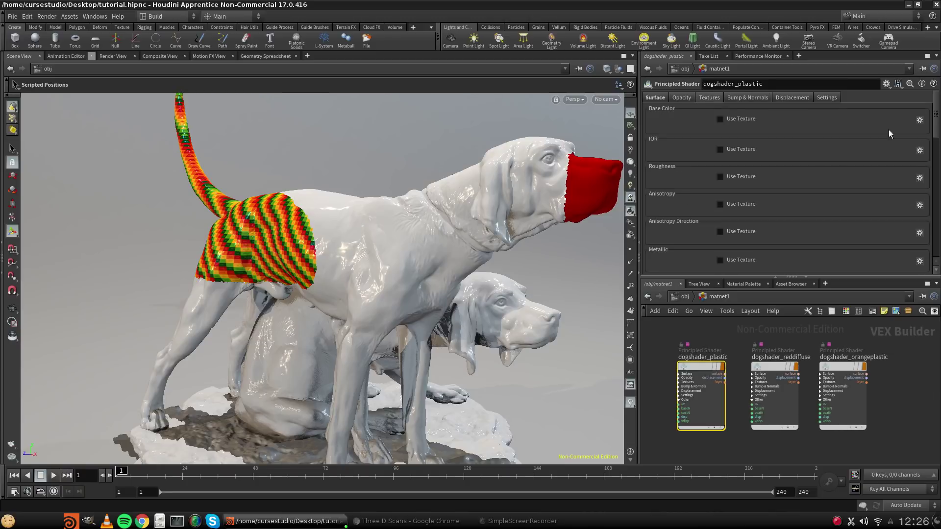
click(733, 120)
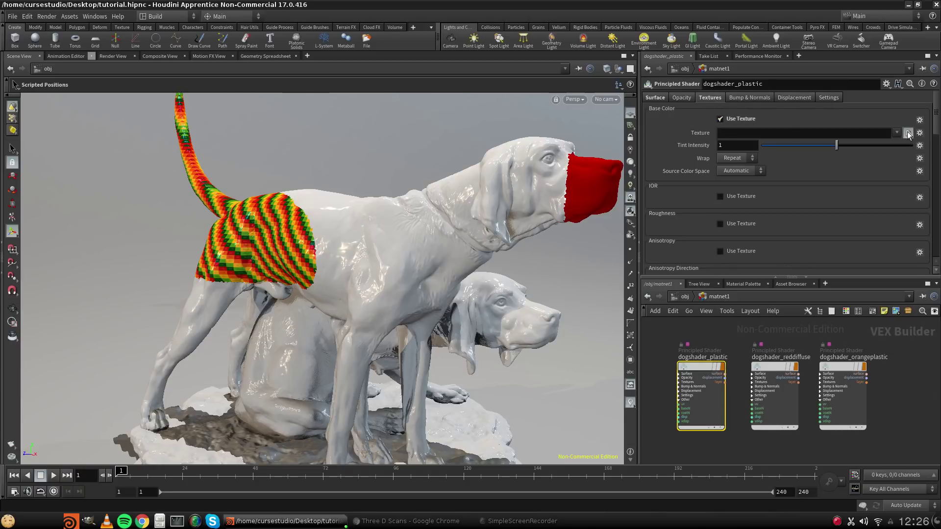
click(909, 133)
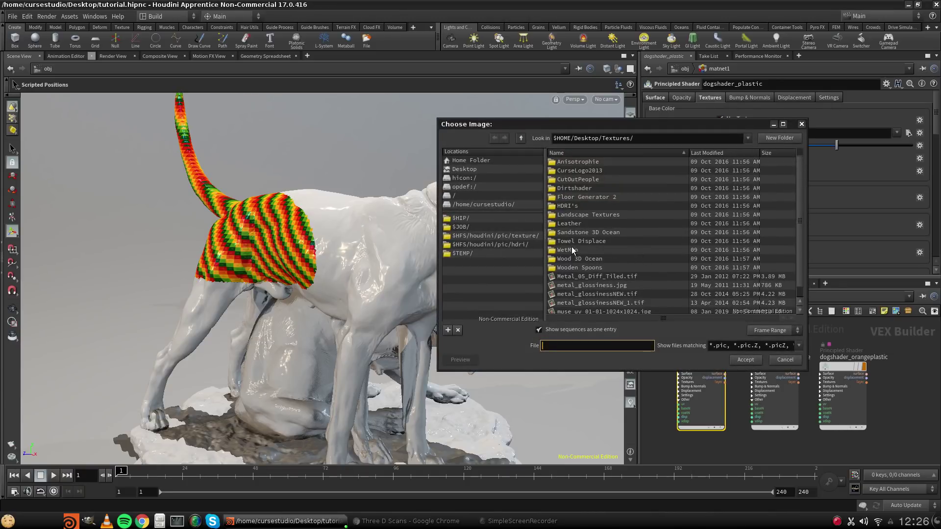
double_click(573, 224)
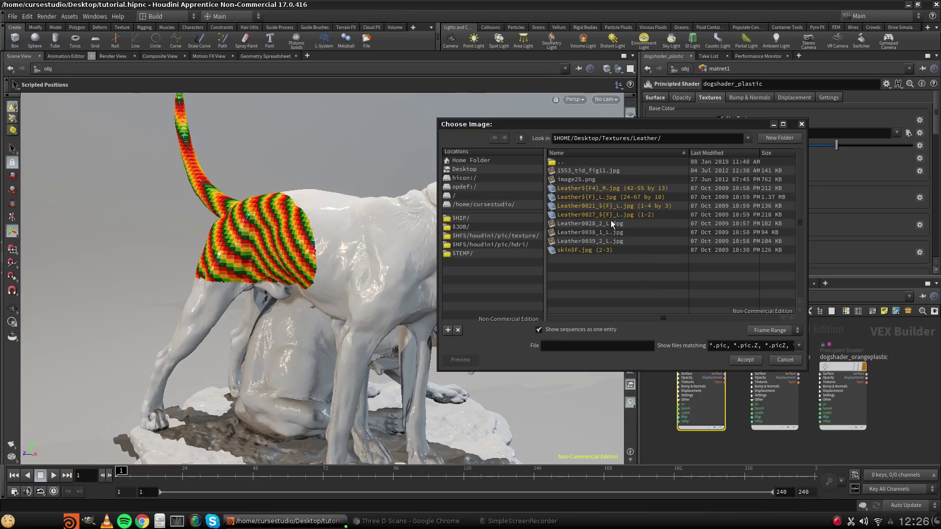
double_click(612, 224)
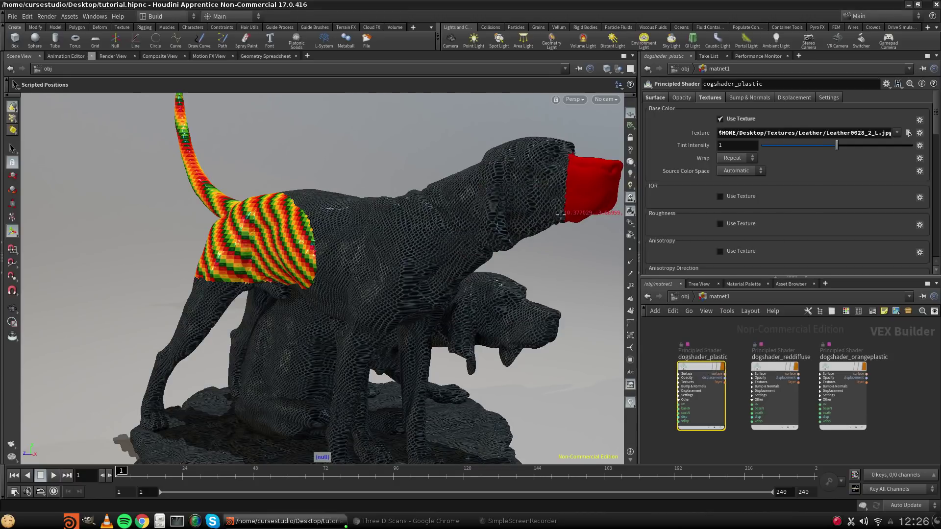
Try image25.png, 1553_tid_fig11.jpg and Leather0039_2_L.jpg from the Leather folder as the base color texture of dogshader_plastic.
click(909, 133)
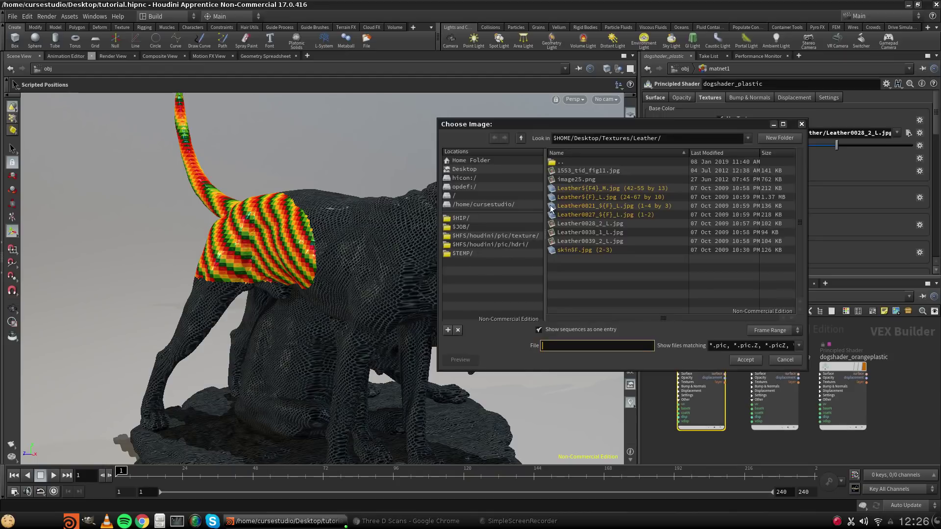
double_click(577, 180)
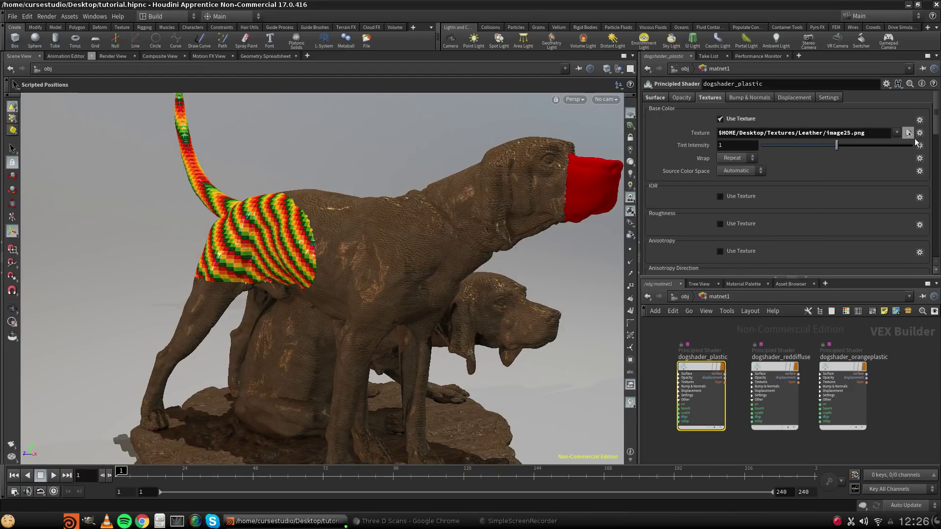
click(909, 133)
double_click(555, 173)
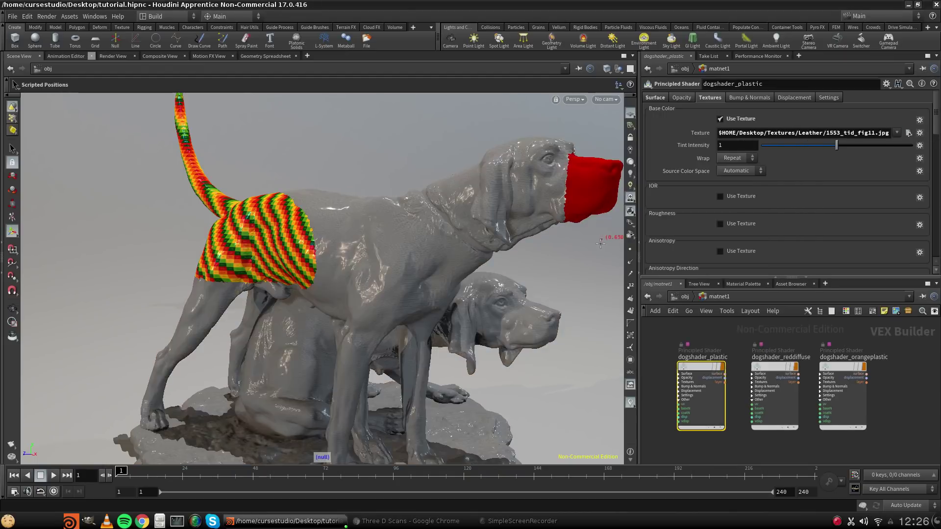
click(908, 133)
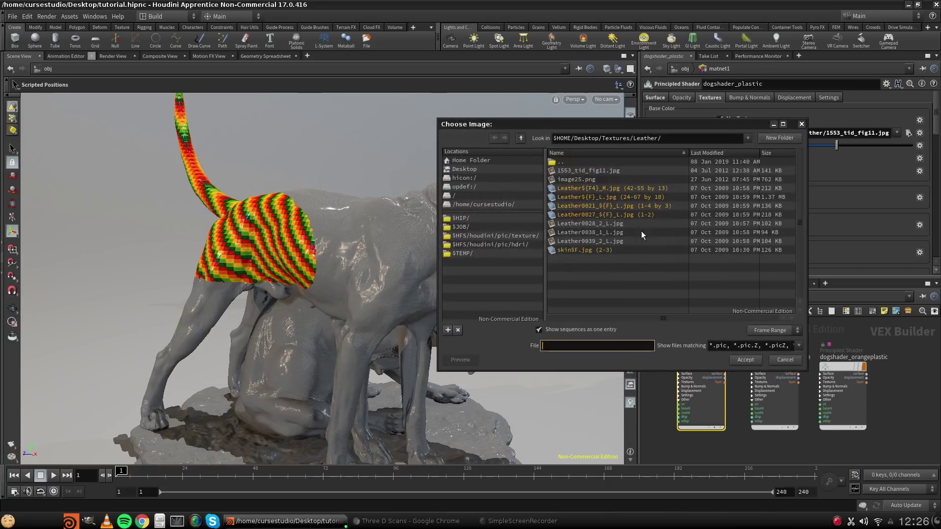
double_click(583, 241)
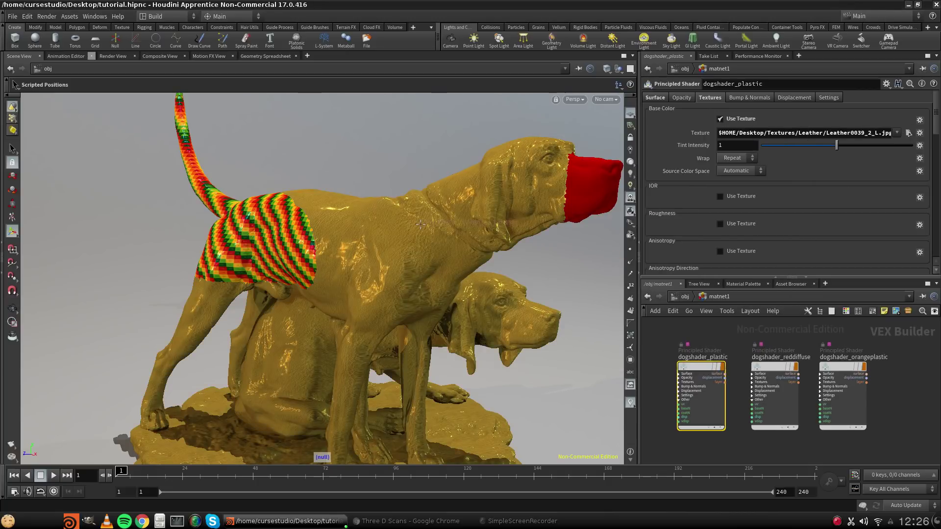
Try the tile${F}s.png and tile$F.png sequences from the Textures/Sandstone 3D Ocean folder as the base color texture of dogshader_plastic.
click(909, 132)
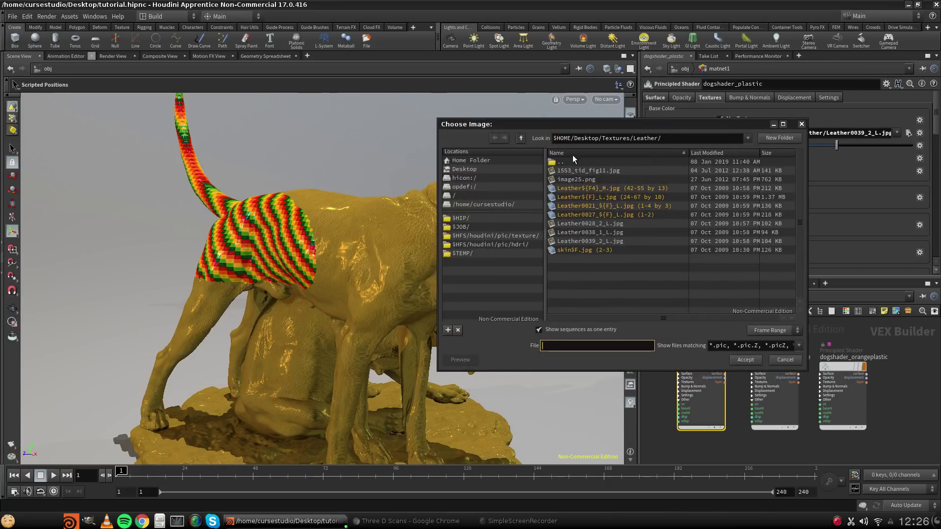
double_click(569, 164)
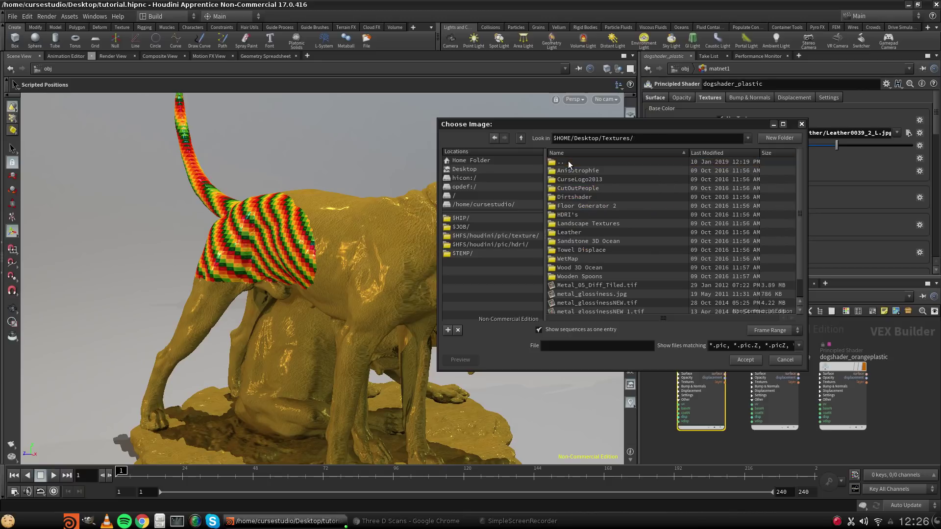
double_click(586, 241)
double_click(595, 179)
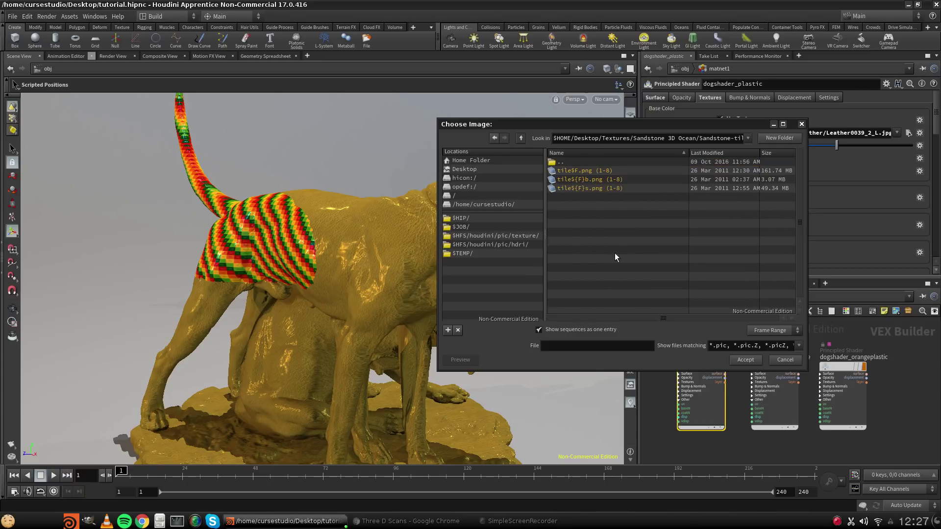
double_click(591, 188)
click(909, 133)
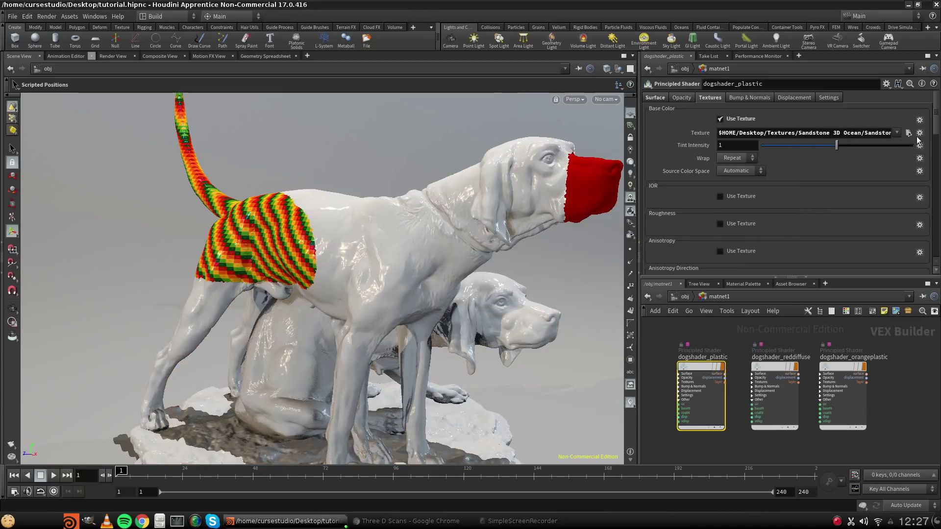
click(587, 170)
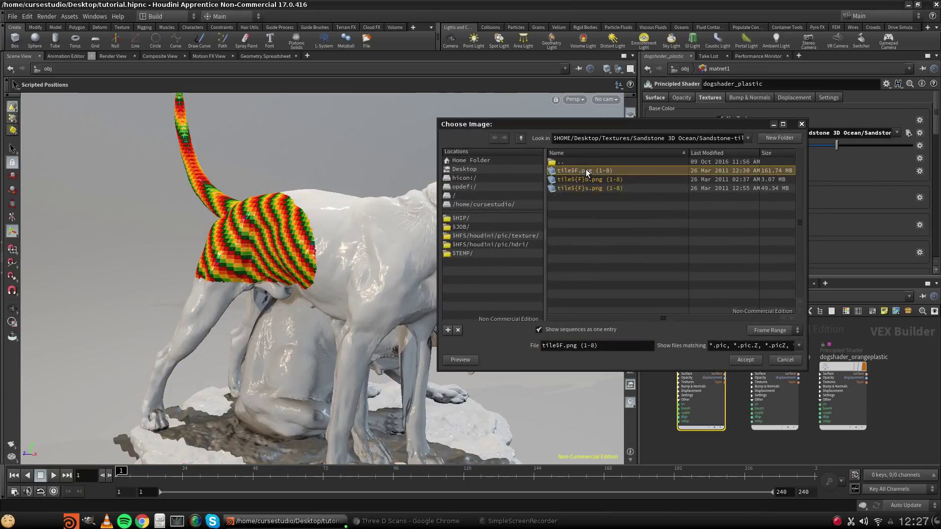
click(560, 181)
click(566, 164)
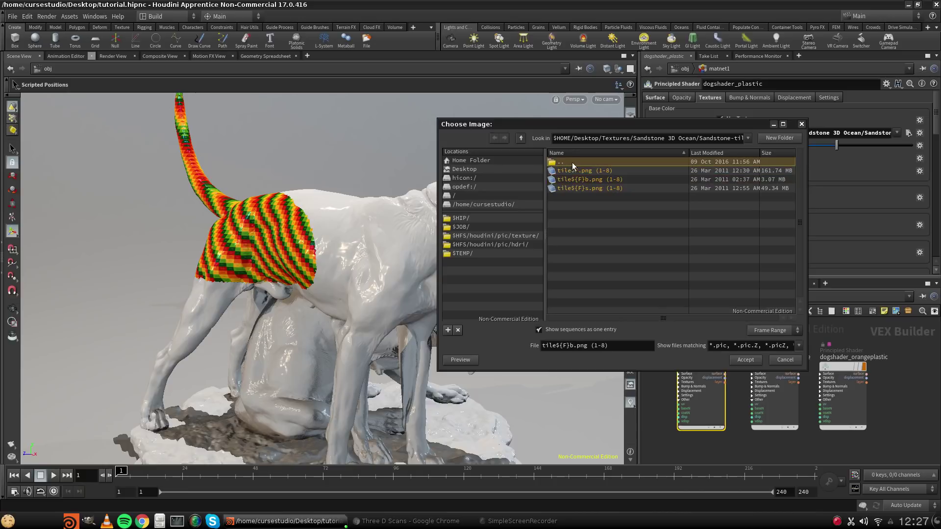
click(551, 172)
double_click(551, 171)
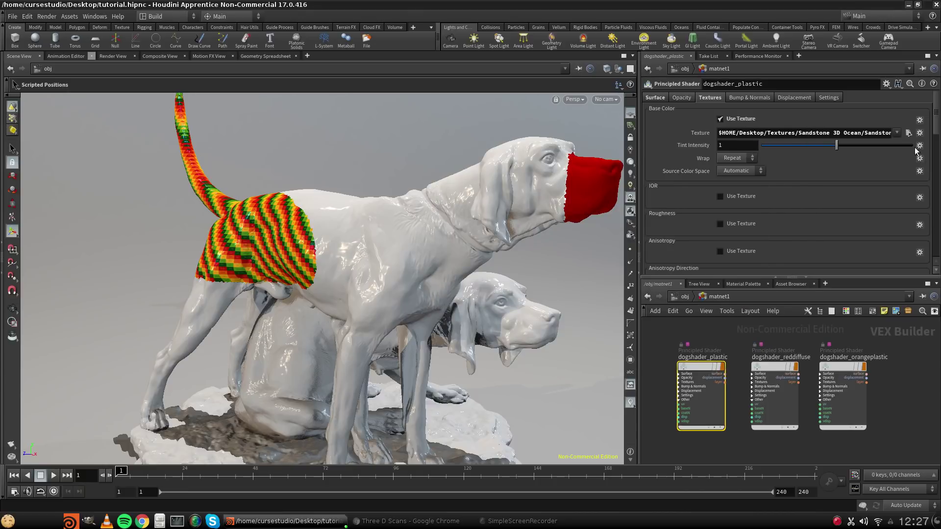
Try the Bark_${F4}_diffuse.jpg and Bark_${F4}_normal.jpg sequences from Landscape Textures/Barks as the base color texture of dogshader_plastic.
click(908, 132)
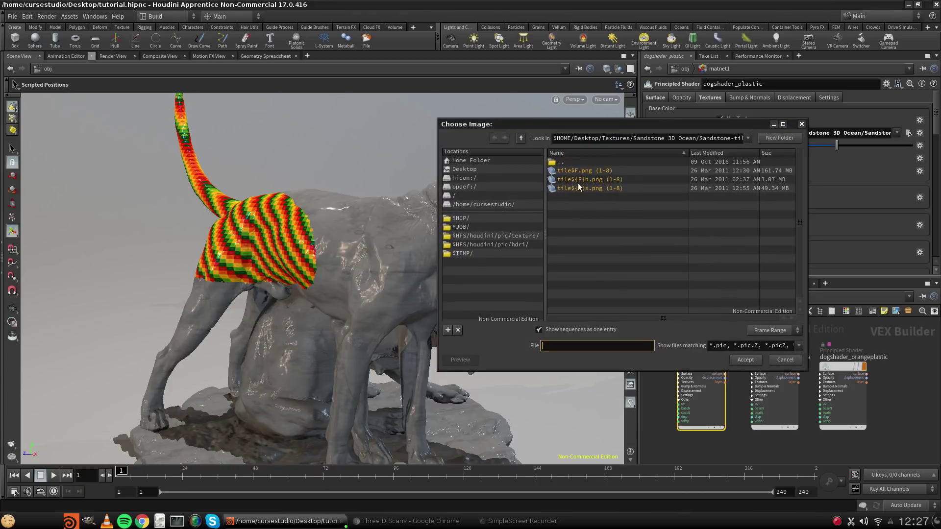
double_click(581, 162)
double_click(580, 161)
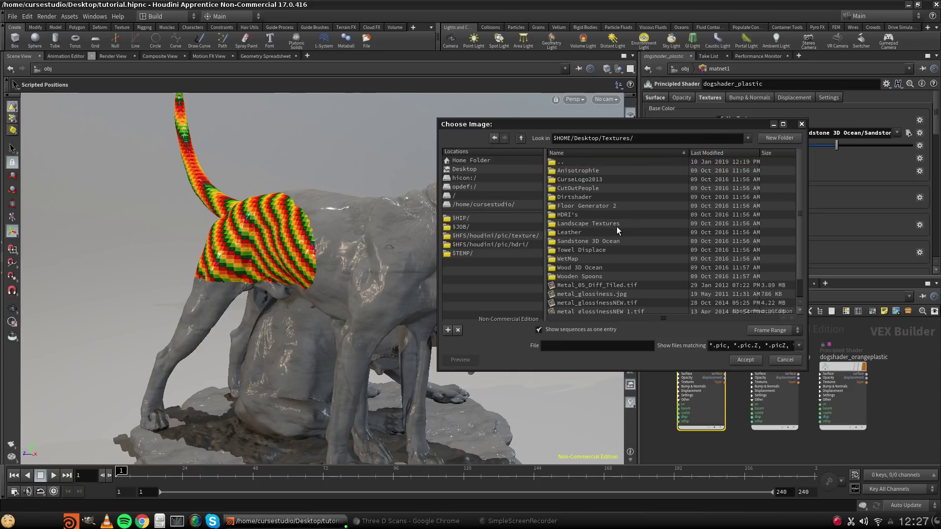
double_click(600, 224)
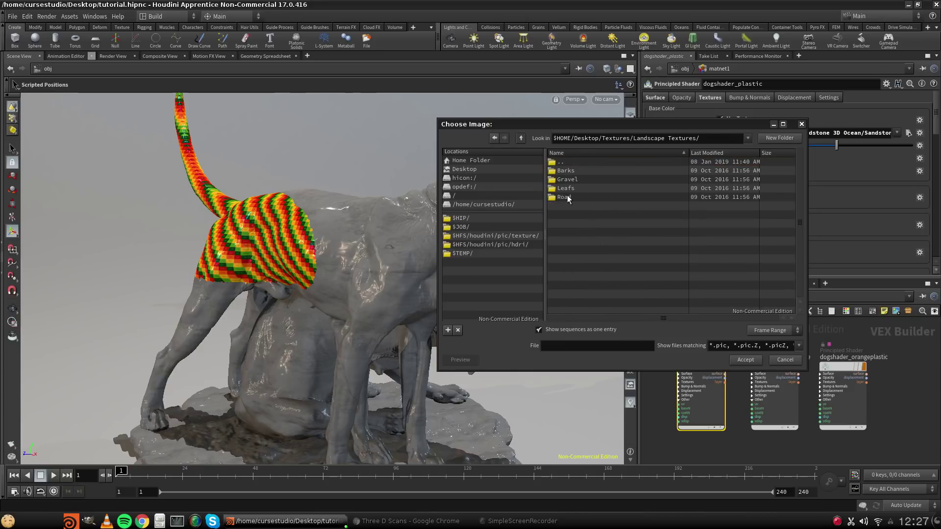
double_click(568, 171)
double_click(577, 170)
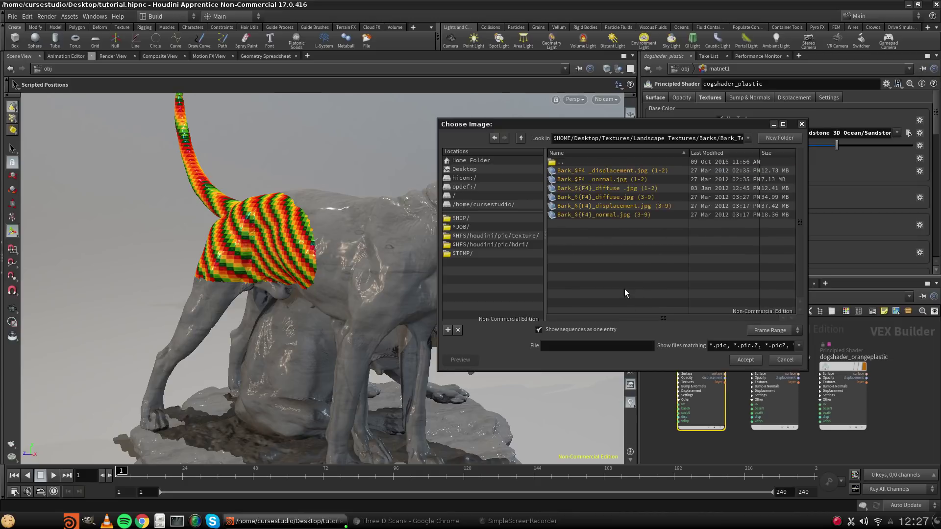
double_click(616, 197)
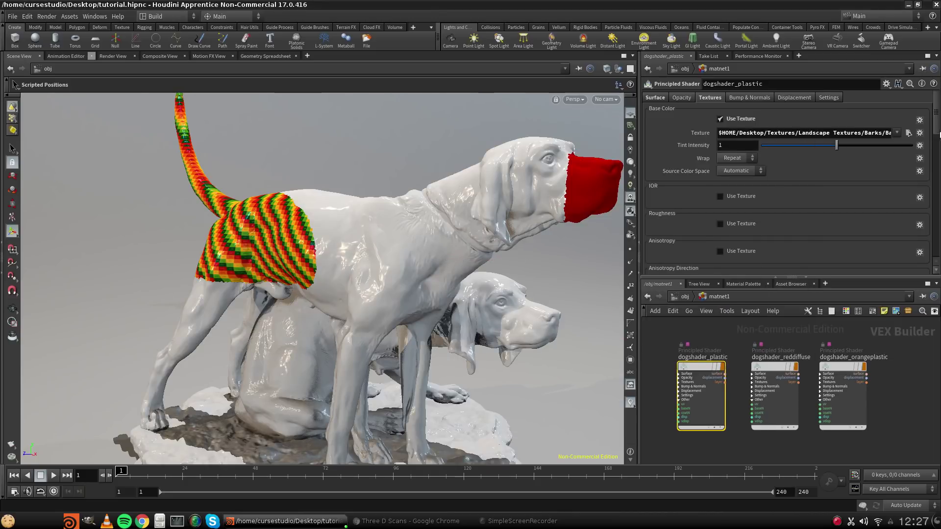
click(908, 133)
double_click(618, 214)
List image sequences as individual files in Bark_Texture_Collection and load Bark_0001_diffuse .jpg as the base color texture of dogshader_plastic.
click(909, 133)
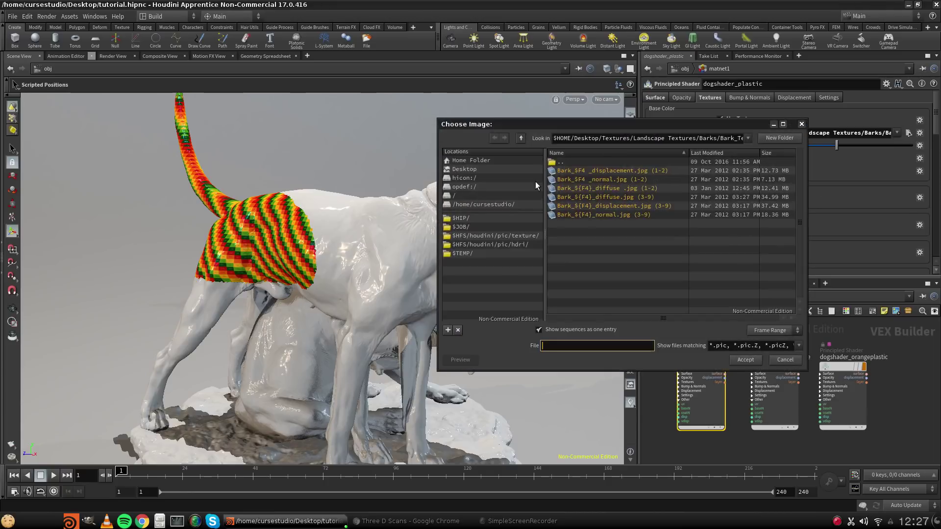
double_click(567, 163)
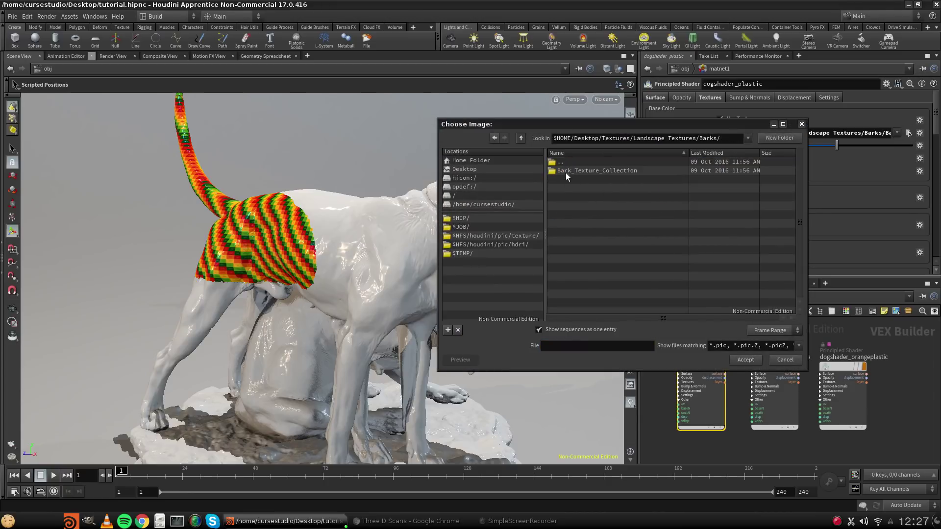
double_click(578, 172)
click(543, 330)
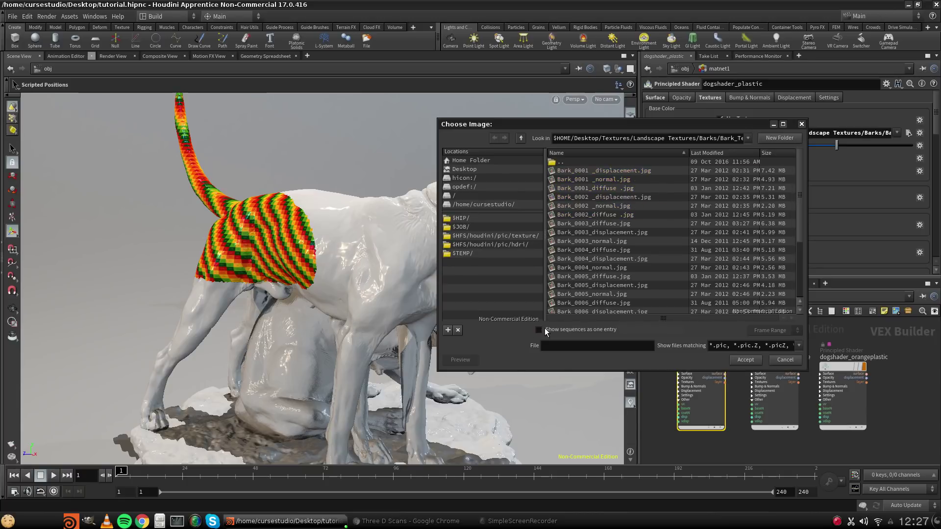
double_click(611, 188)
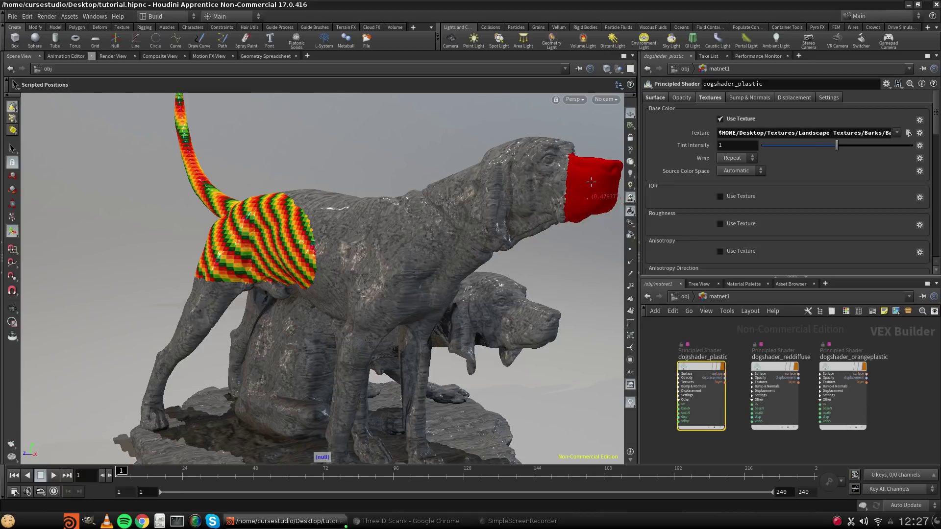
Enable the use of a base color texture on the dogshader_reddiffuse shader.
click(755, 365)
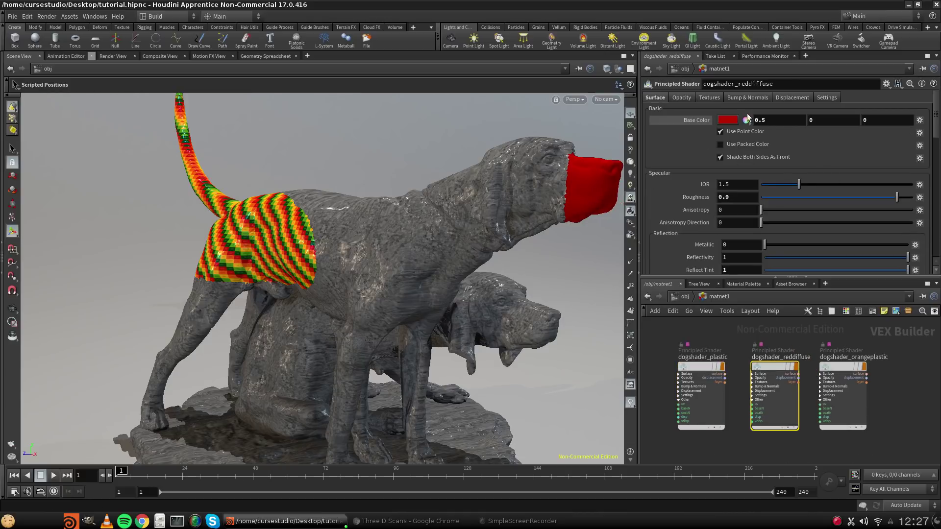
click(709, 98)
click(720, 119)
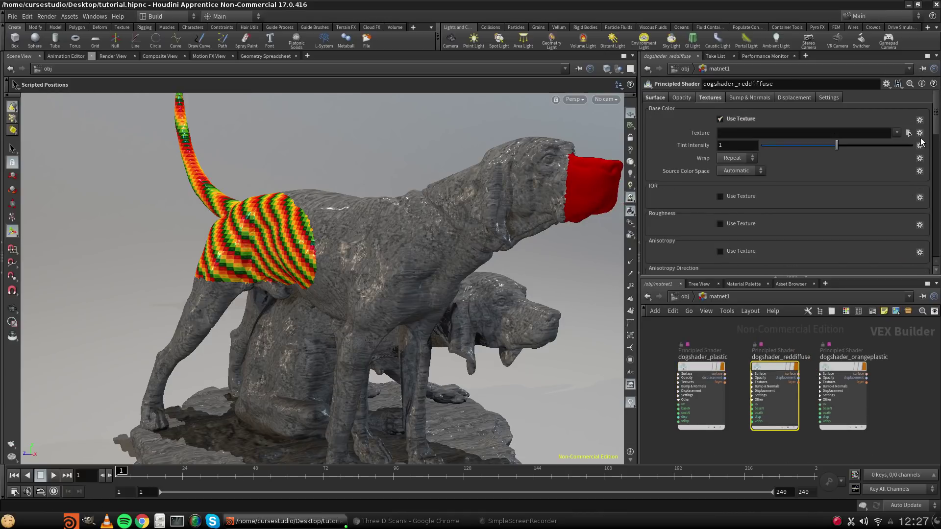
From Textures/Wooden Spoons/textures, try spatula_diffuse.jpg and replace it with spatula2_diffuse.jpg as the base color texture of dogshader_reddiffuse.
click(908, 133)
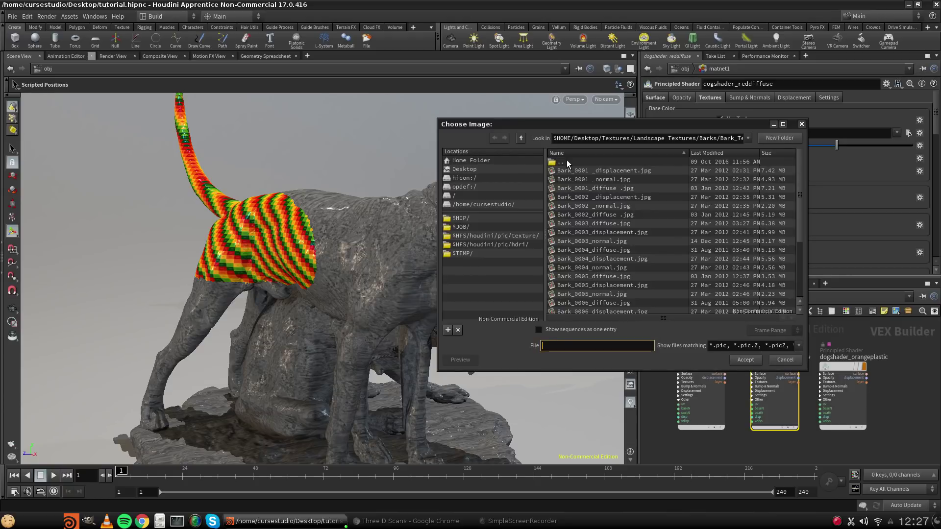
double_click(567, 164)
double_click(568, 163)
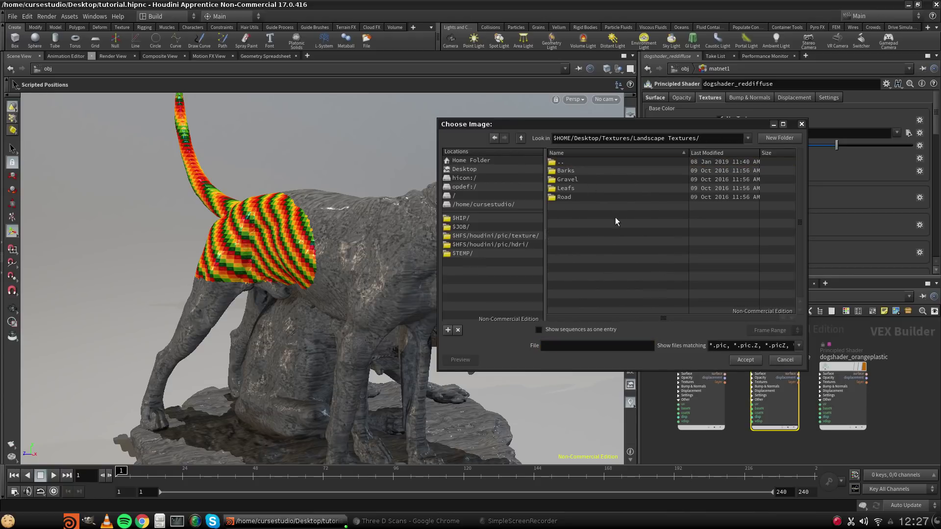
double_click(570, 198)
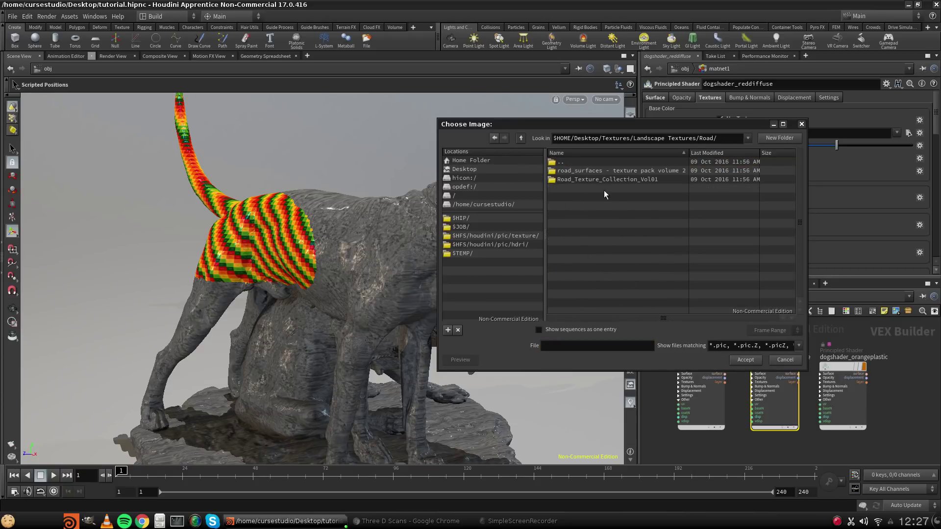
double_click(568, 163)
double_click(569, 162)
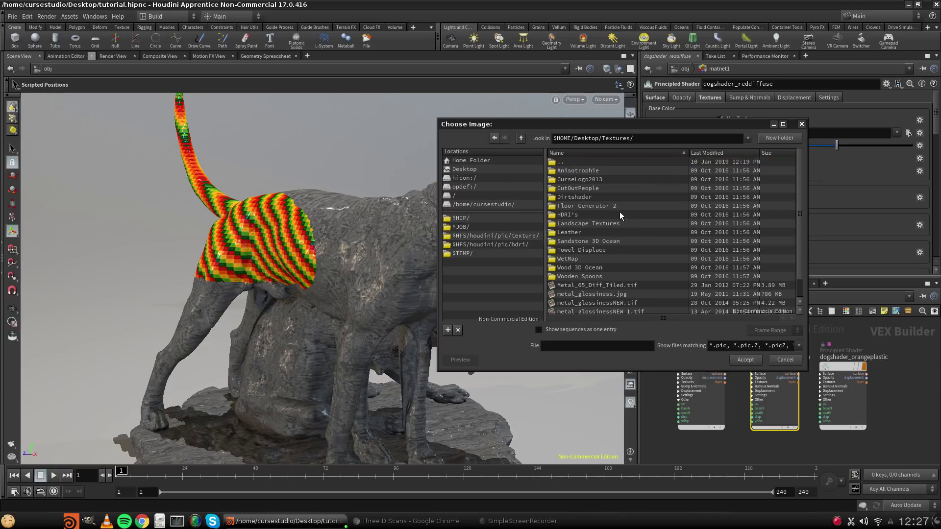
double_click(568, 277)
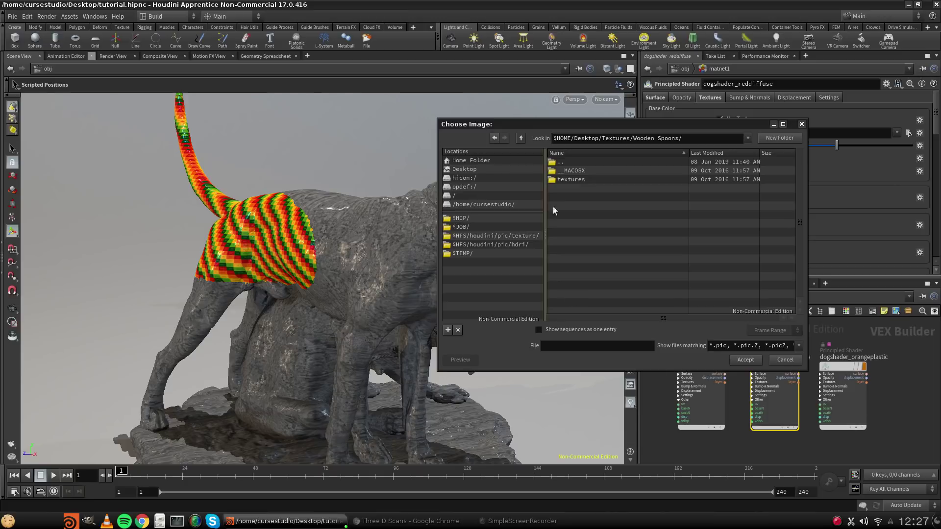
double_click(571, 179)
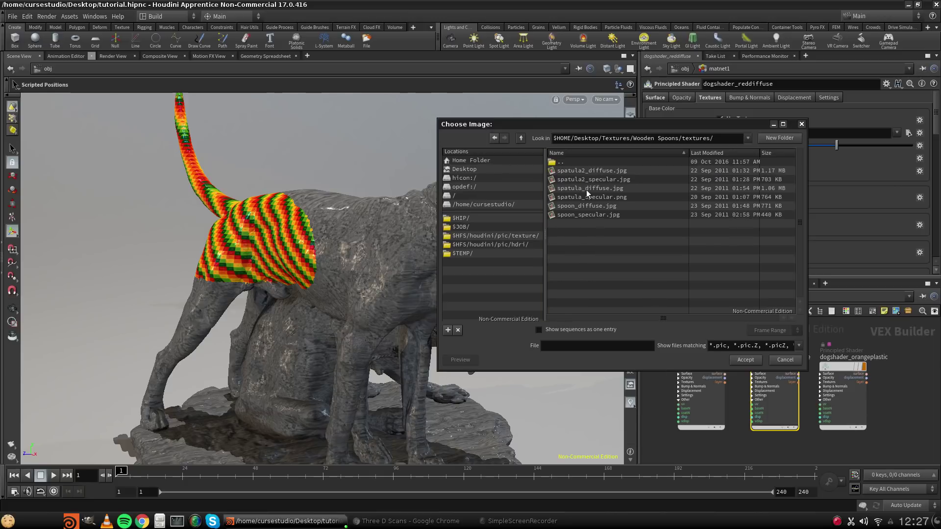
double_click(586, 189)
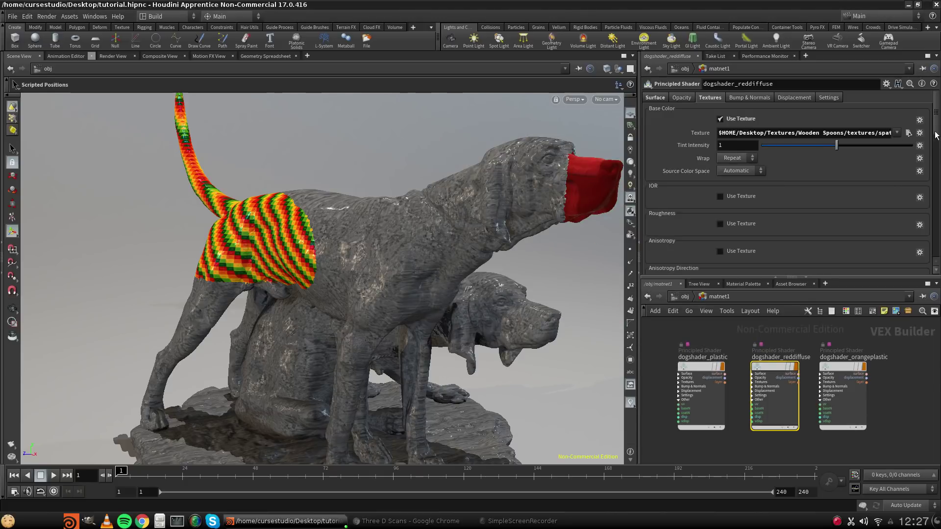
click(909, 133)
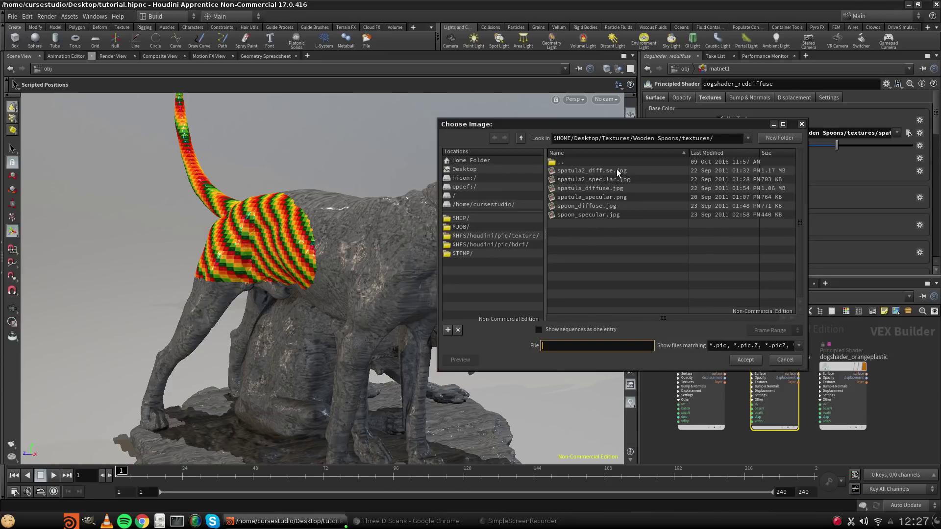
double_click(616, 171)
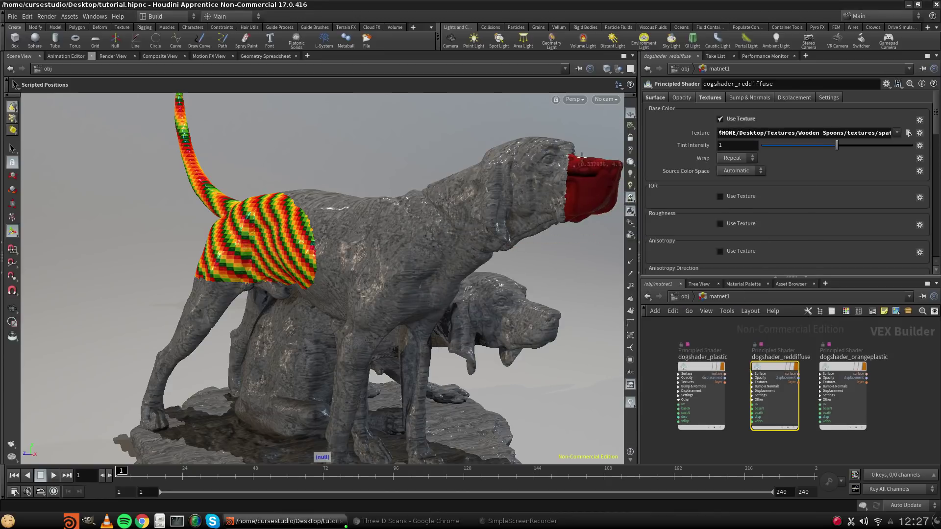
Set the base color of dogshader_reddiffuse to white (1, 1, 1).
click(657, 98)
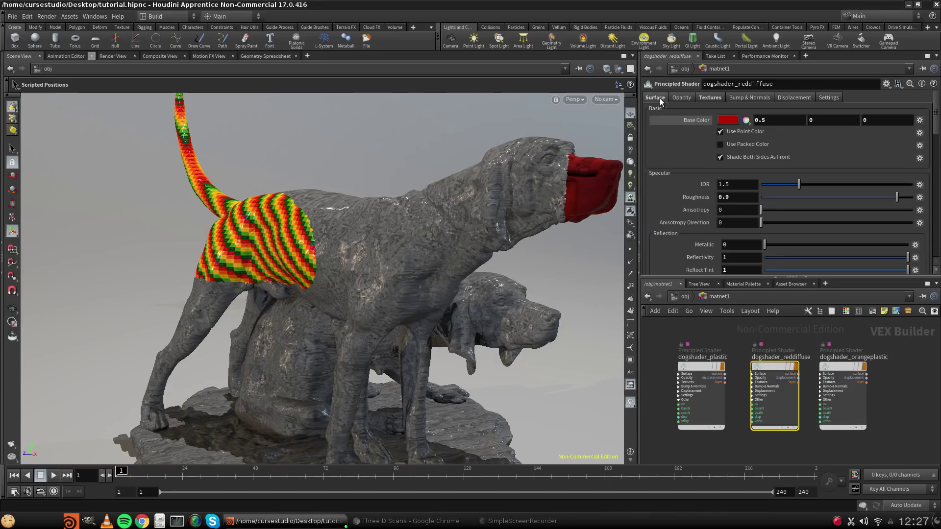
click(727, 120)
click(828, 209)
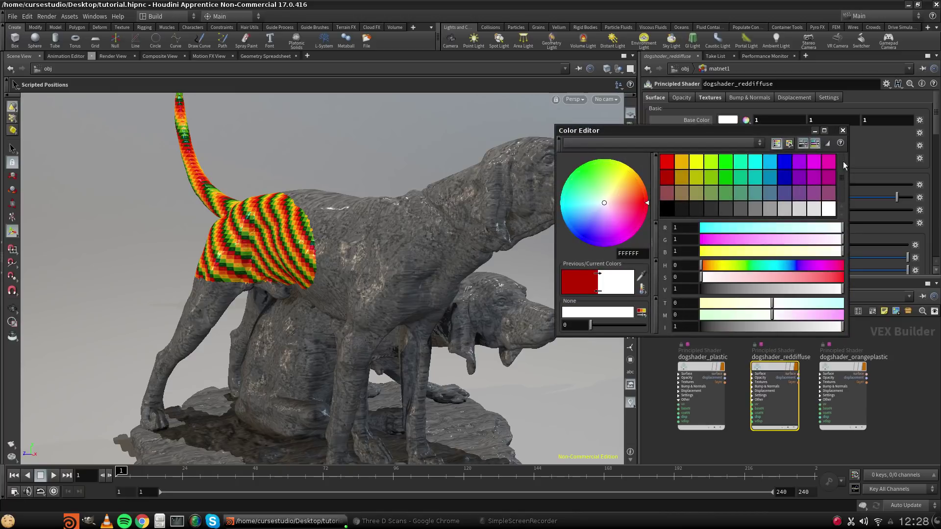
click(843, 131)
key(Escape)
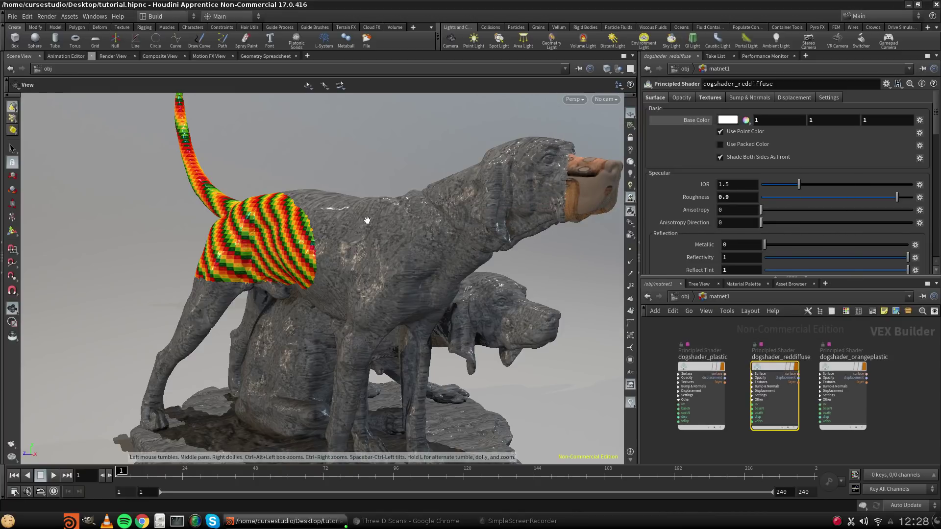
Load CurseLogo.jpg from Textures/CurseLogo2013 as the base color texture of dogshader_orangeplastic.
alt+middle_drag(340, 204, 224, 228)
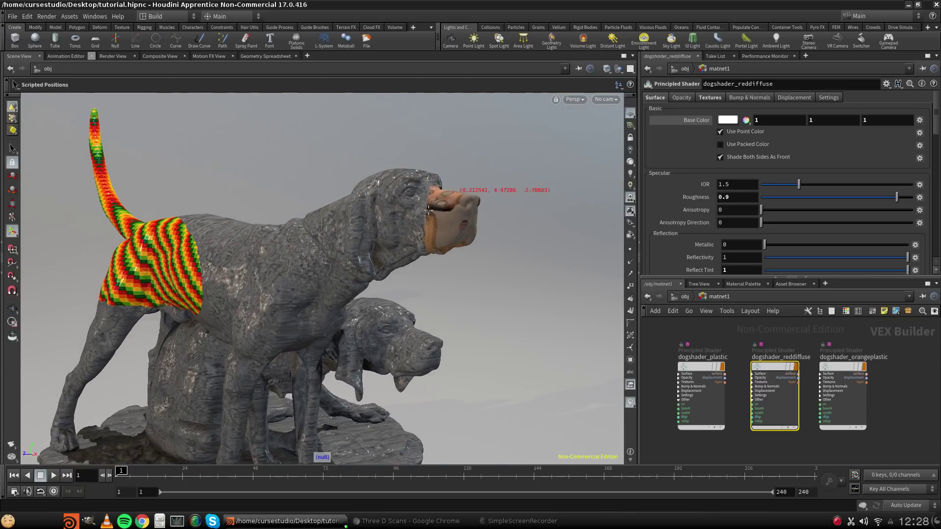
key(Escape)
drag(133, 276, 310, 346)
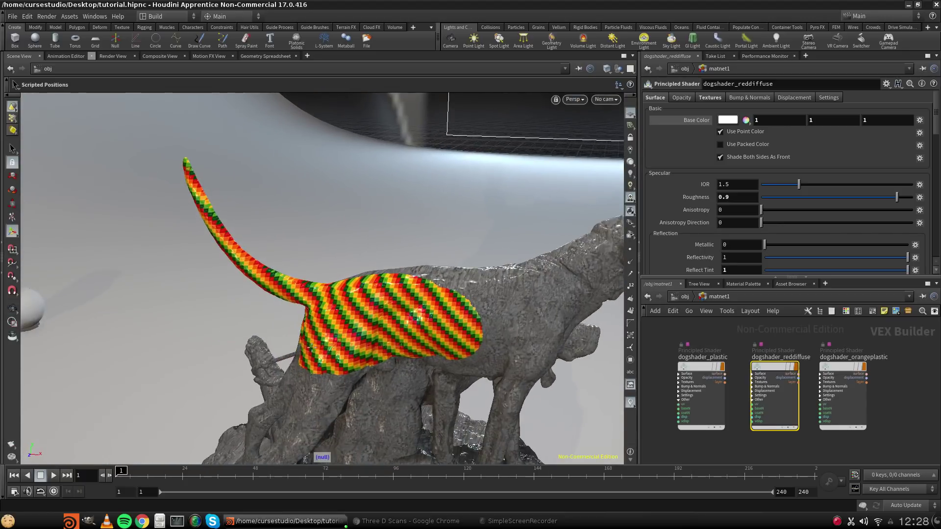
scroll(365, 325, up, 6)
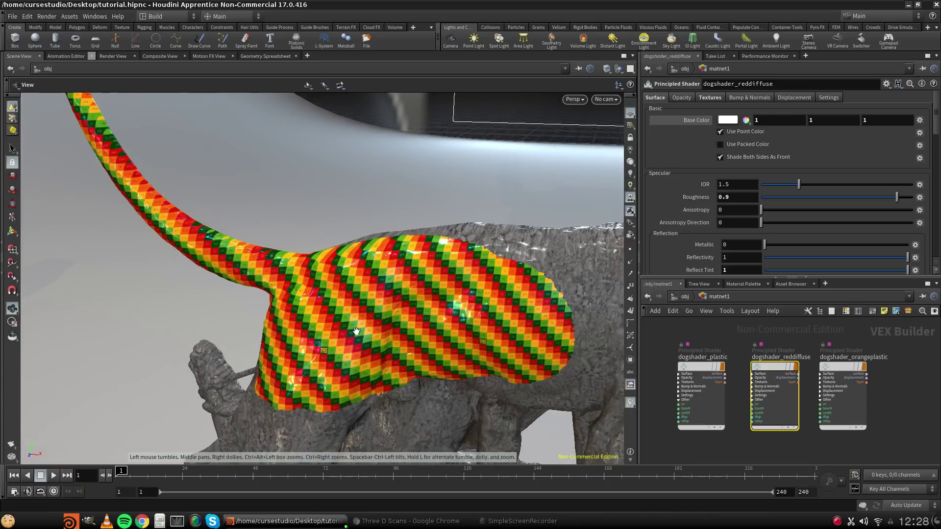
mouse_move(335, 333)
mouse_down()
mouse_move(358, 333)
mouse_move(364, 351)
mouse_move(341, 344)
mouse_up()
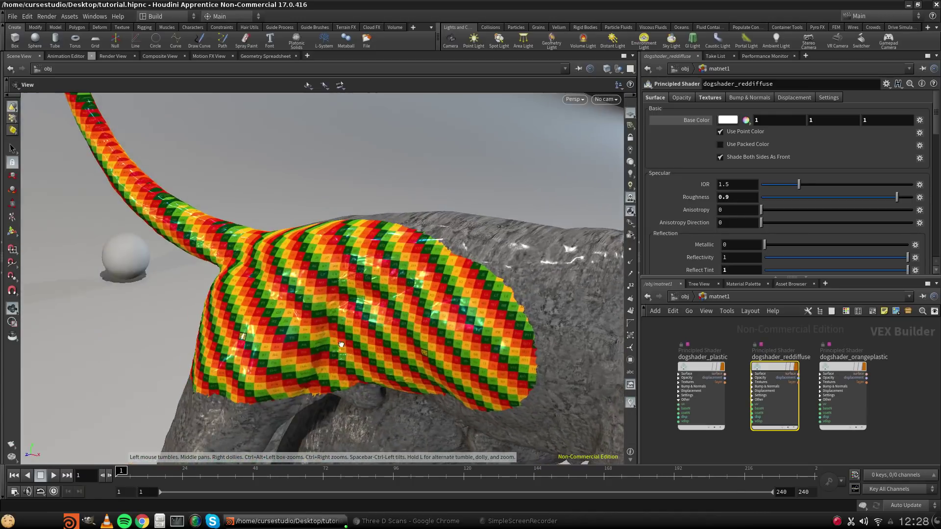
click(701, 366)
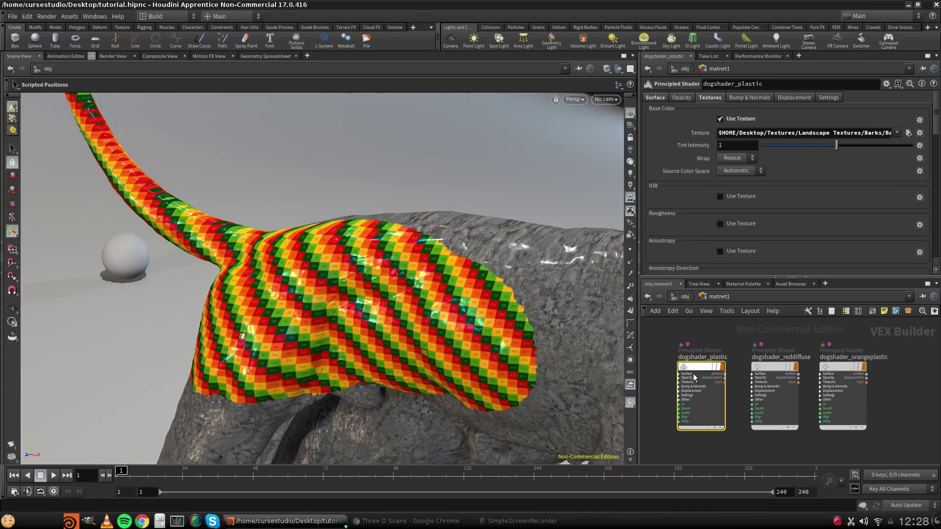
click(832, 373)
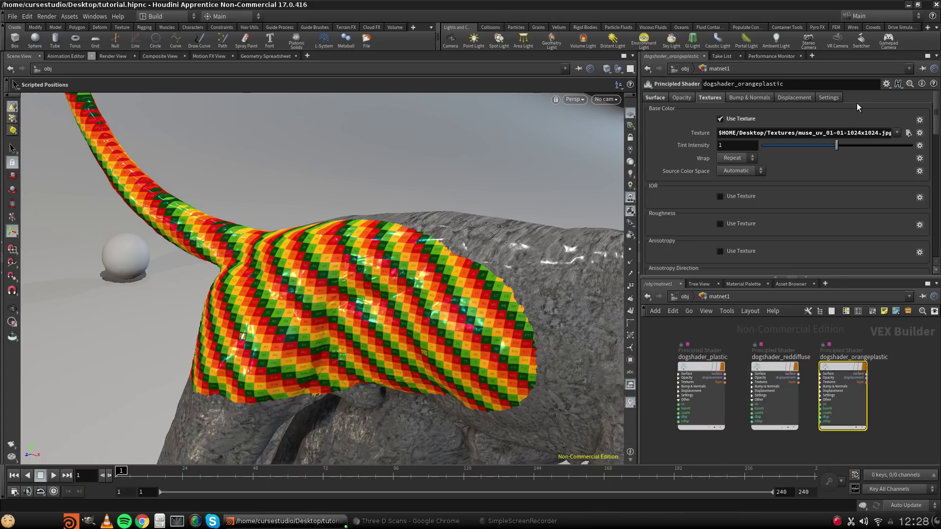
click(908, 133)
double_click(593, 180)
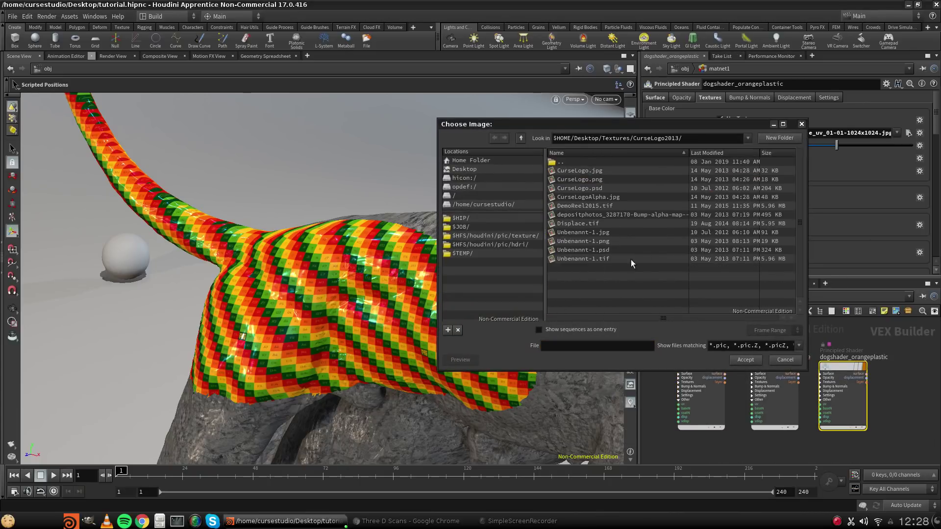
click(588, 179)
double_click(590, 171)
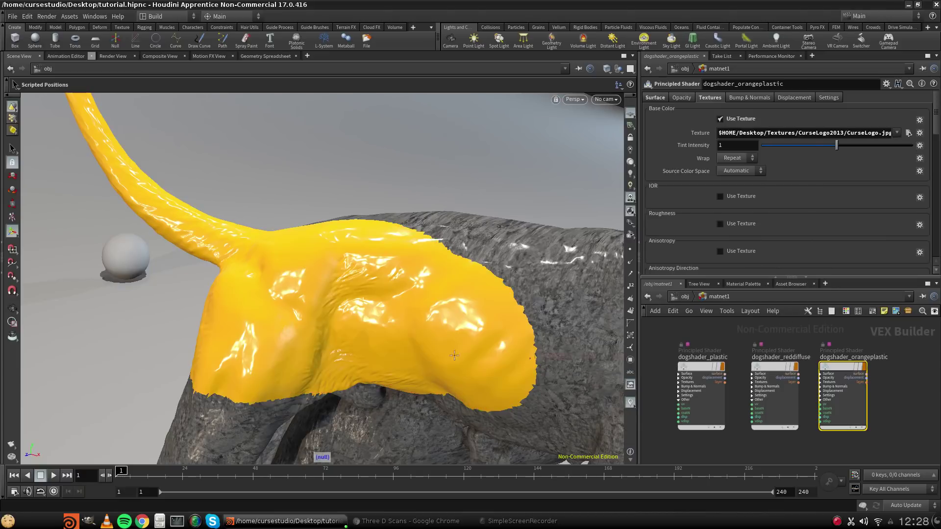
Try CurseLogo.png from the same folder as the base color texture of dogshader_orangeplastic.
click(909, 134)
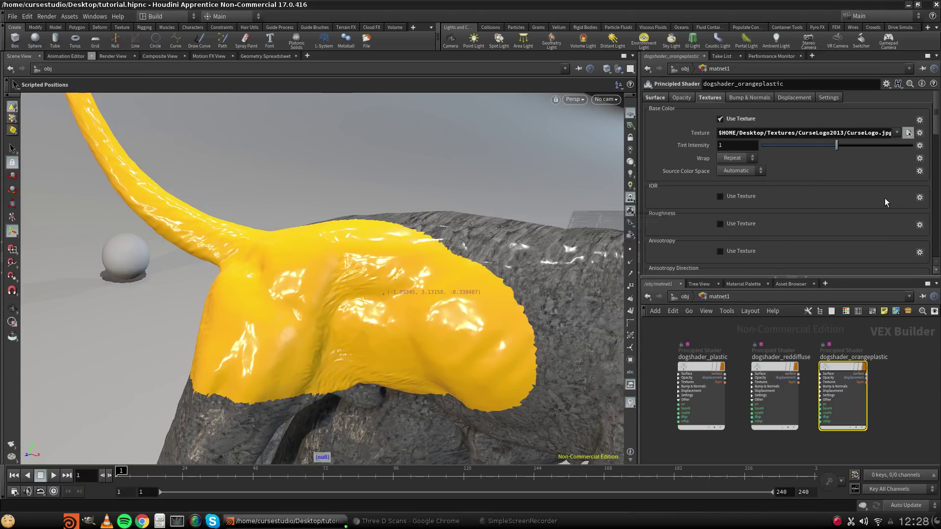
click(572, 181)
double_click(572, 181)
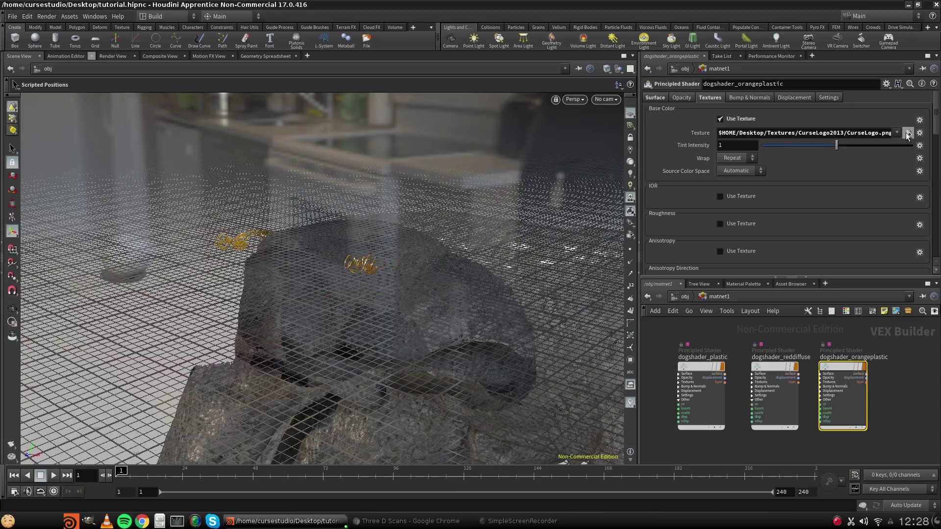
Set the base color texture of dogshader_orangeplastic to CurseLogoAlpha.jpg and inspect the logos on the dog's hindquarters.
click(908, 133)
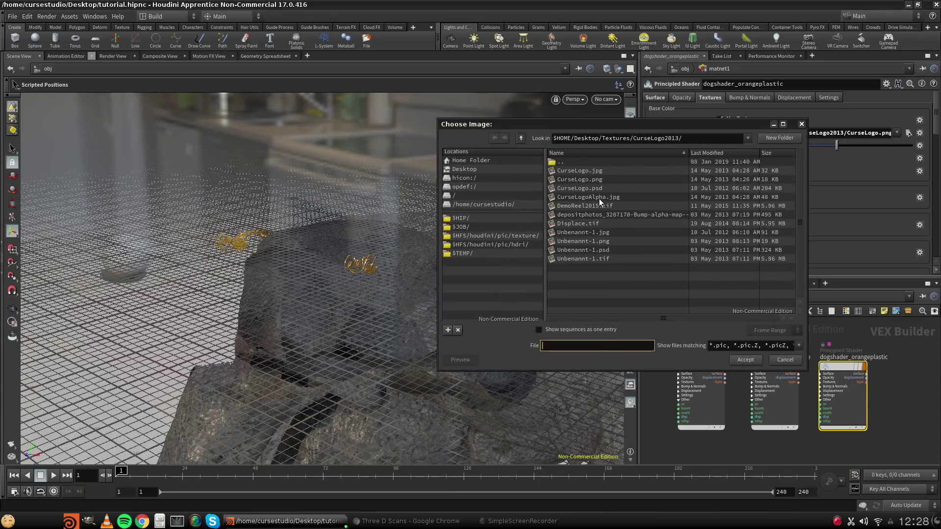
double_click(598, 198)
drag(456, 351, 448, 261)
drag(369, 303, 319, 264)
drag(331, 308, 300, 268)
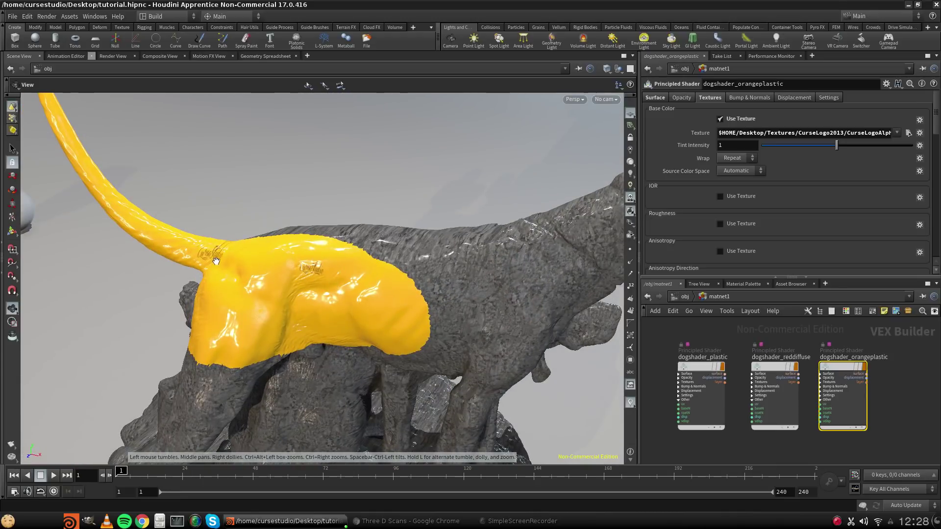
drag(216, 260, 465, 328)
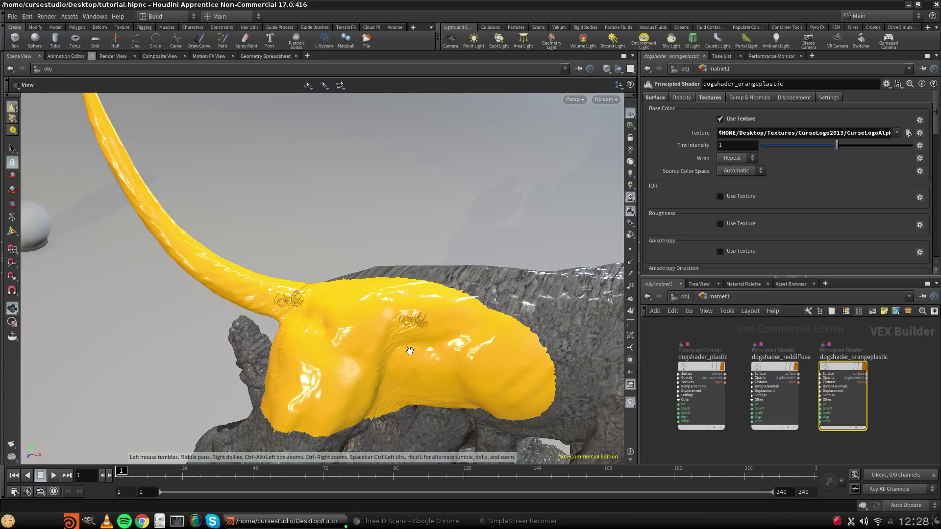
drag(367, 350, 352, 301)
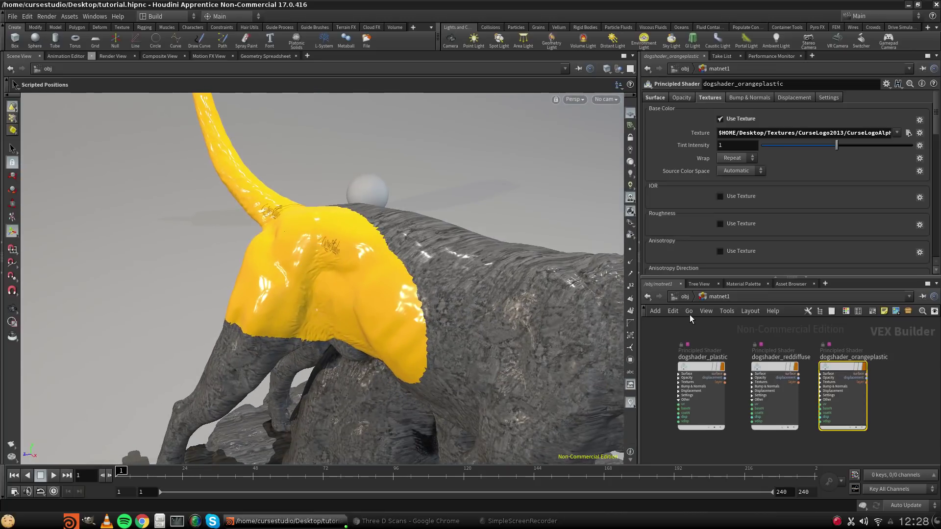
Open the WhoIsAGoodBoy geometry network and review the second and first material entries of the dogshader node.
click(680, 298)
double_click(692, 424)
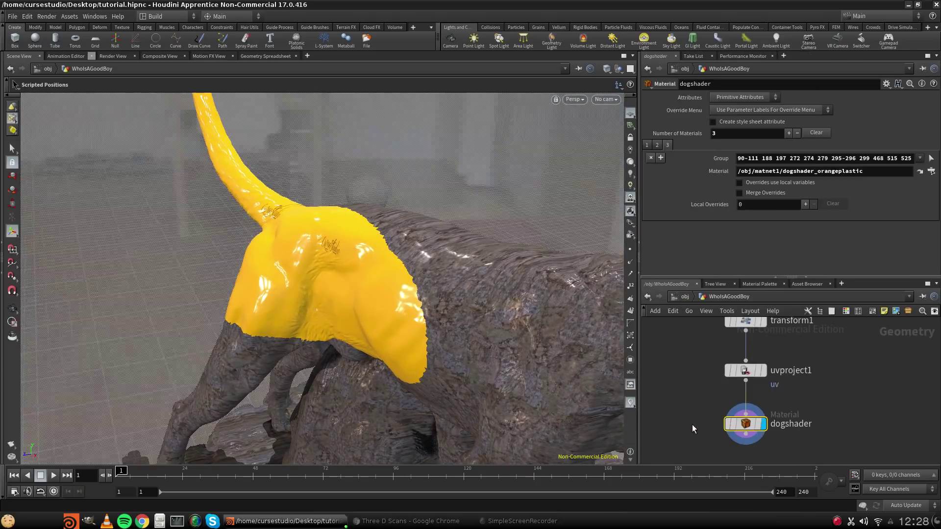
click(544, 523)
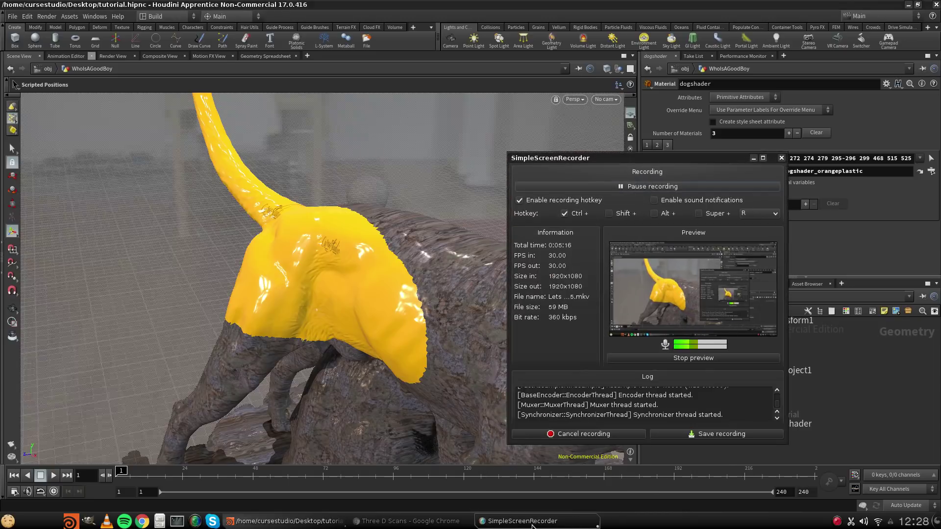
click(544, 523)
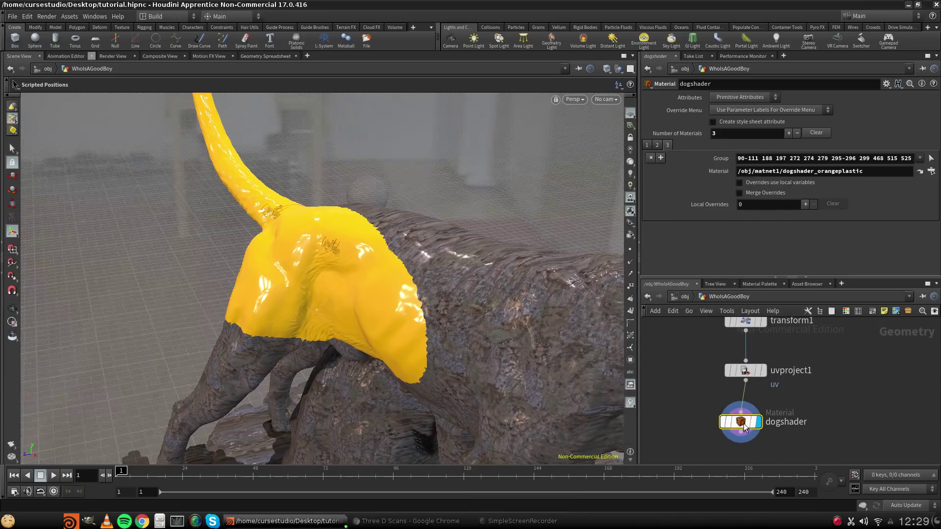
click(653, 144)
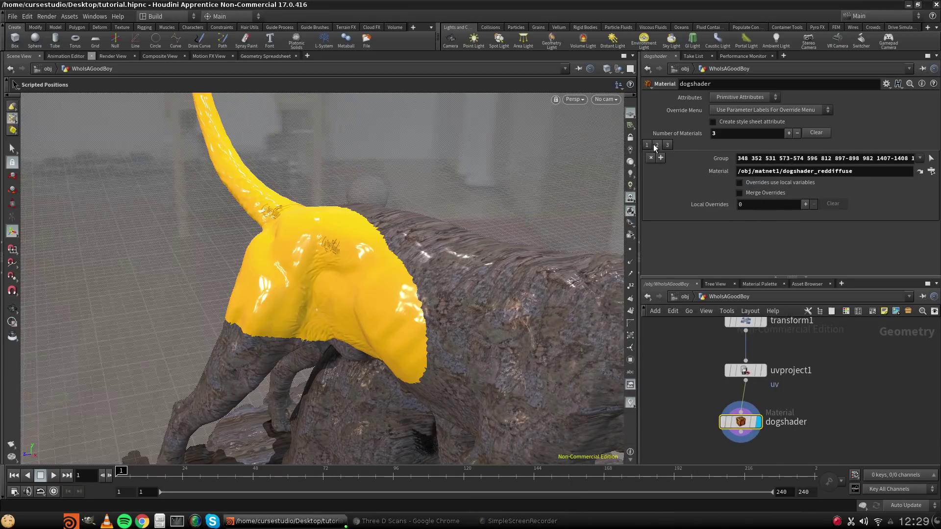
click(649, 145)
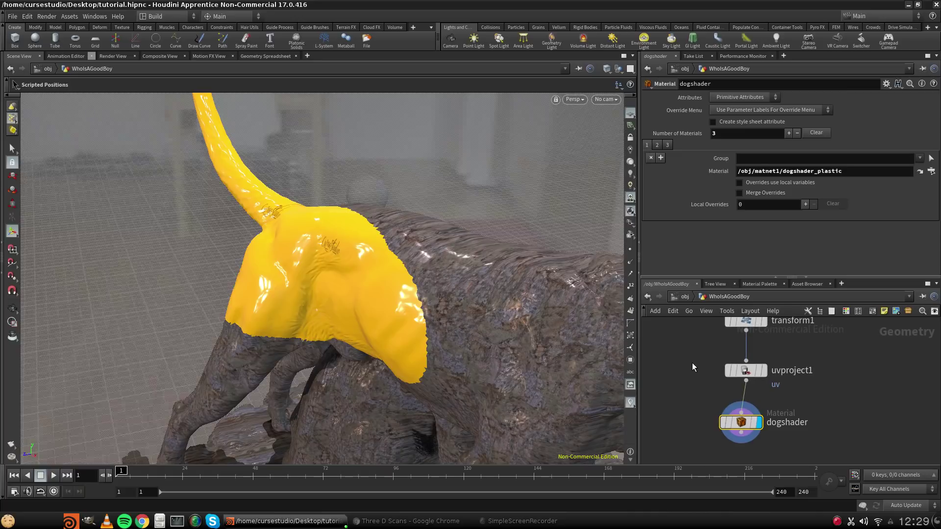
Add a UV Transform node below dogshader and connect it to the dogshader output.
key(Tab)
text(uv)
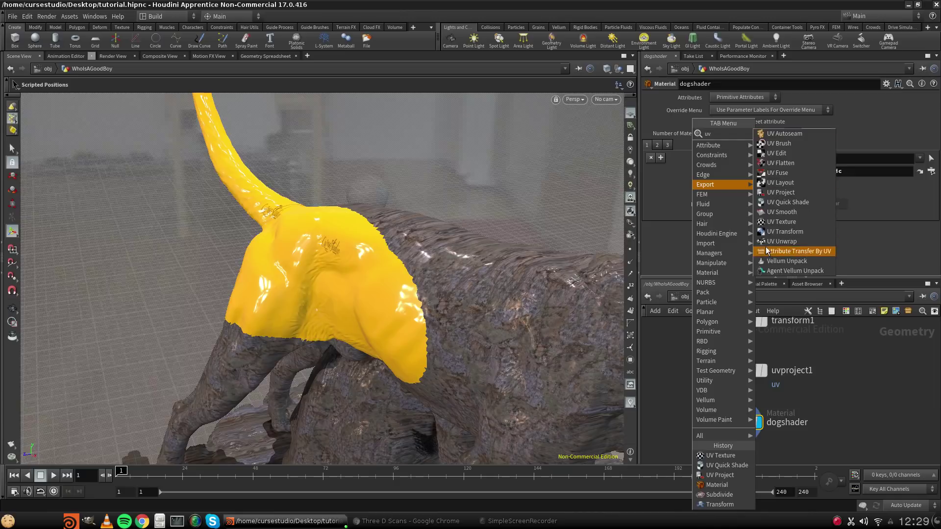
click(784, 232)
click(685, 438)
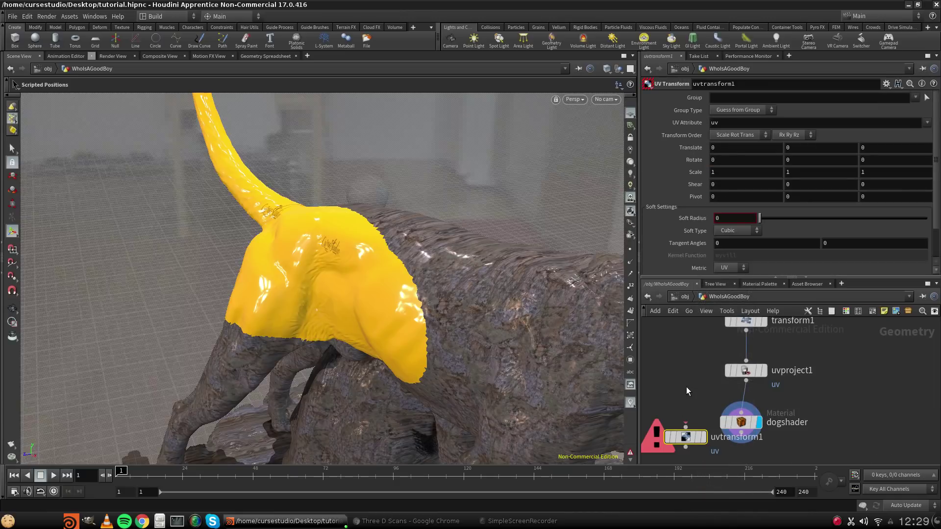
middle_drag(686, 387, 692, 320)
drag(694, 370, 751, 368)
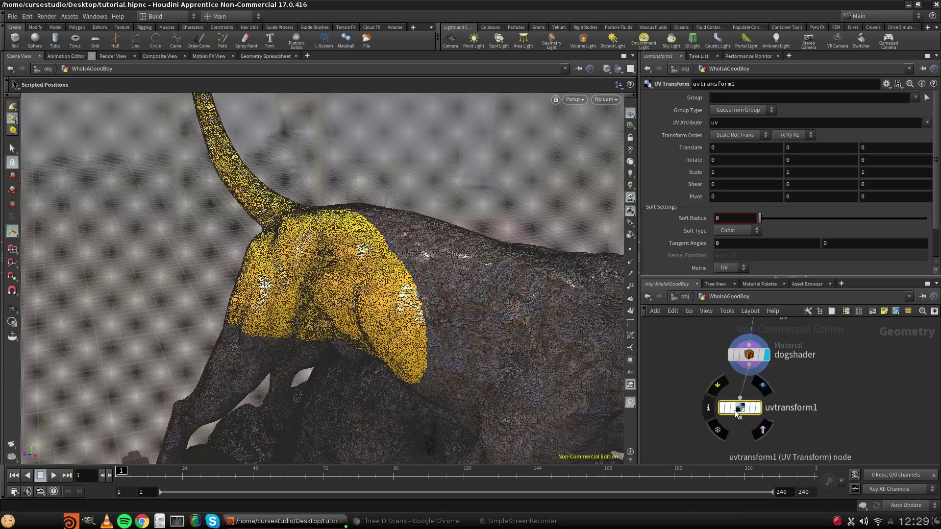
mouse_move(739, 410)
mouse_down()
mouse_move(758, 414)
mouse_move(737, 413)
mouse_up()
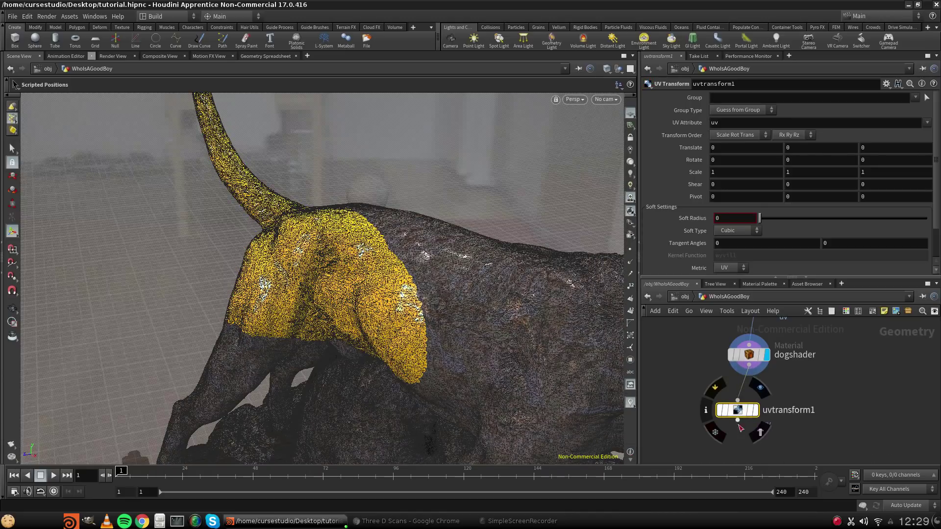
Review dogshader's three material entries and examine which groups and group types the UV Transform node offers.
click(757, 353)
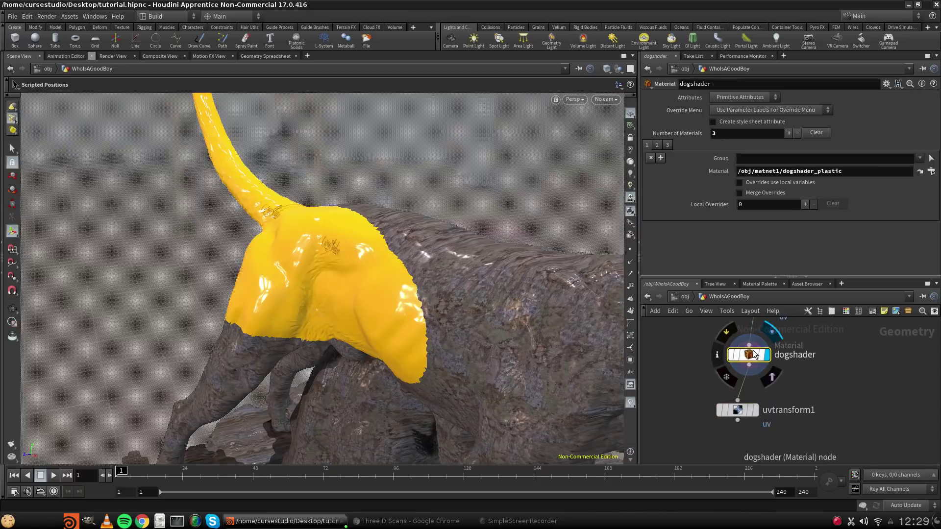
click(657, 145)
click(668, 145)
click(647, 145)
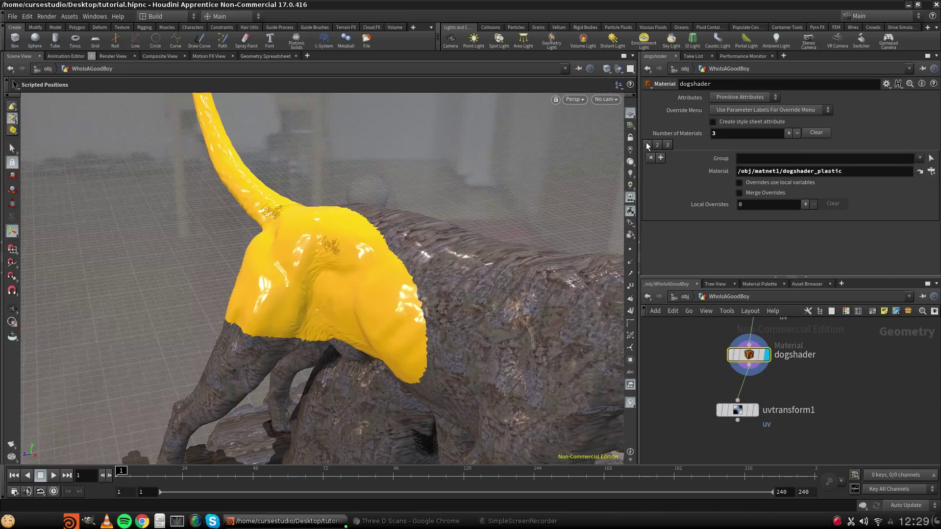
click(749, 415)
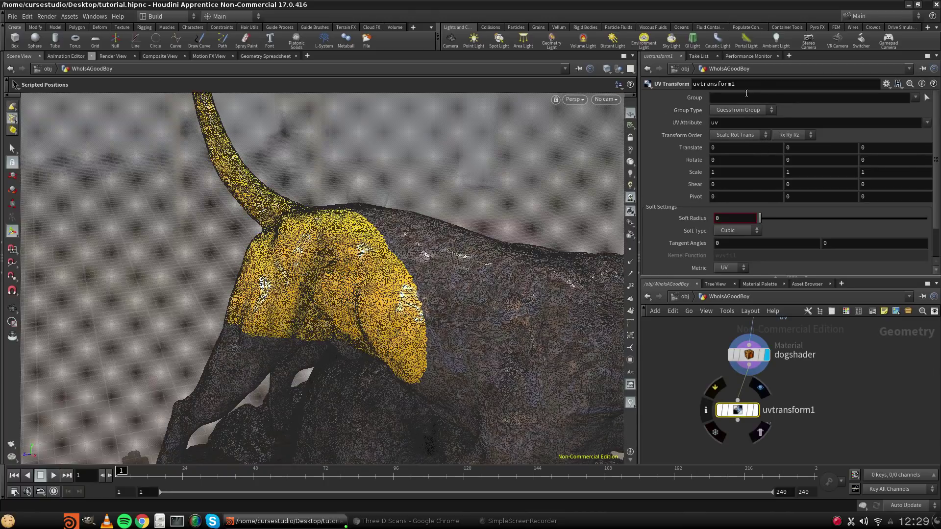
click(915, 98)
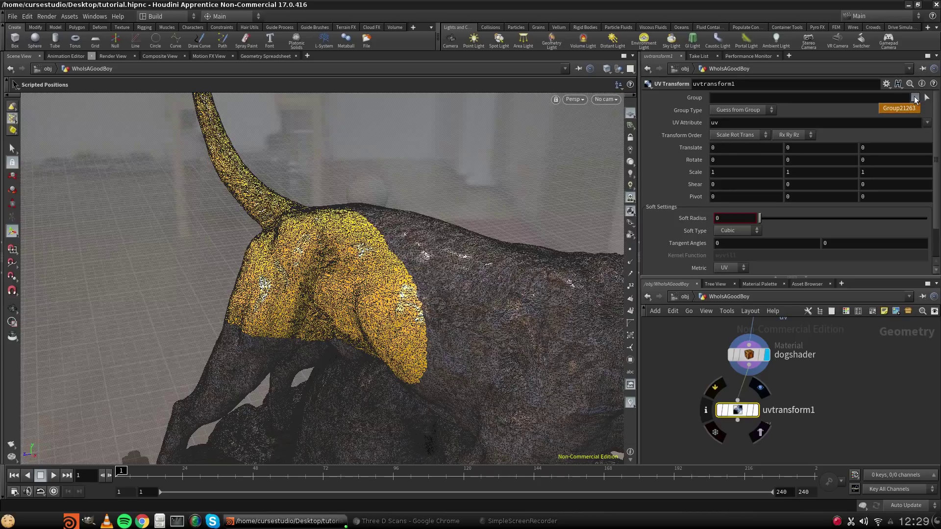
click(692, 94)
click(746, 109)
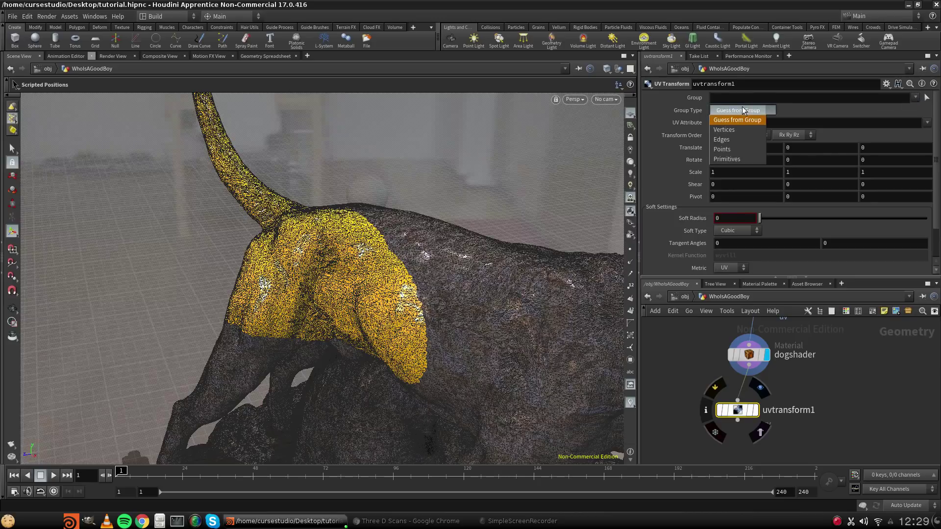
click(699, 103)
click(731, 97)
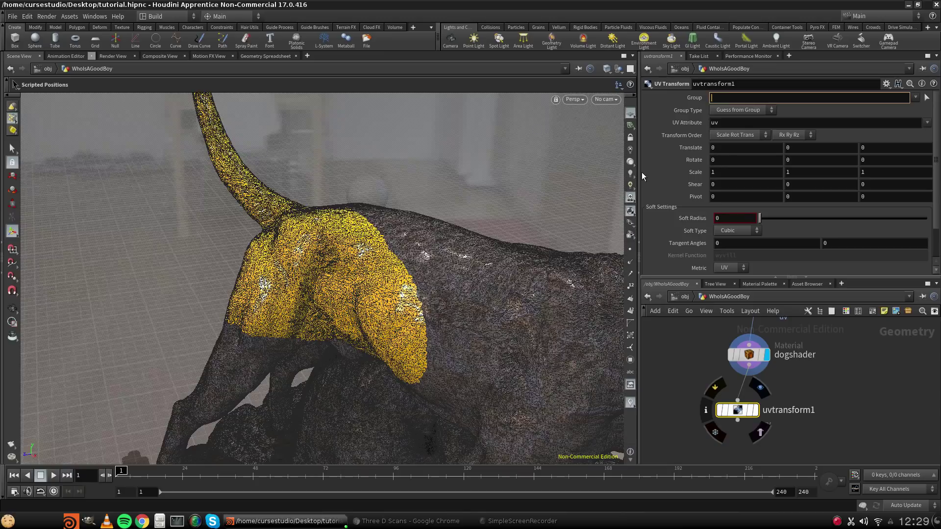
Review dogshader's three material entries and compare their groups with the UV Transform node's group setting.
click(748, 354)
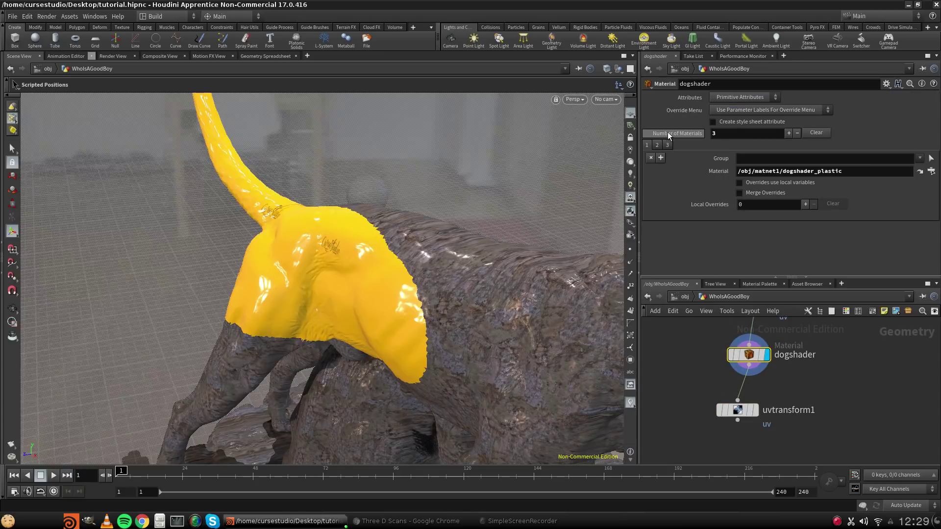
click(658, 145)
click(644, 143)
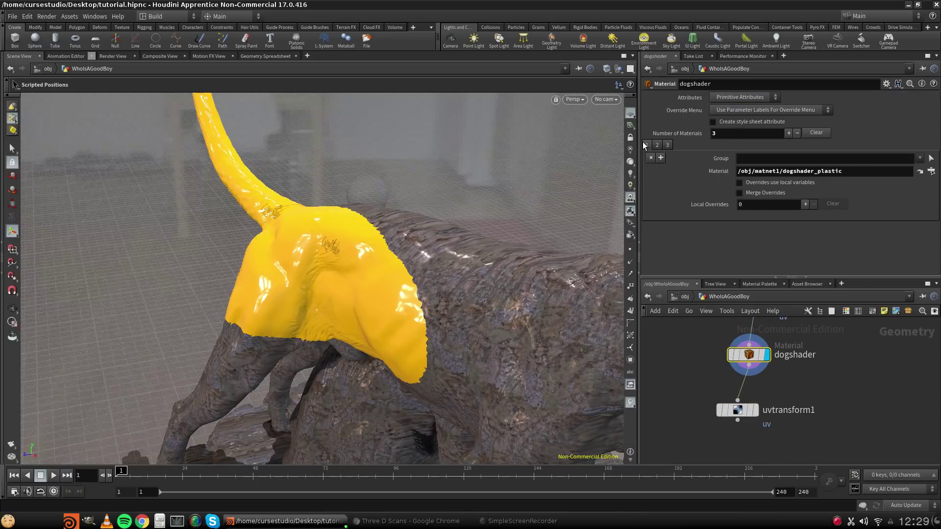
click(734, 406)
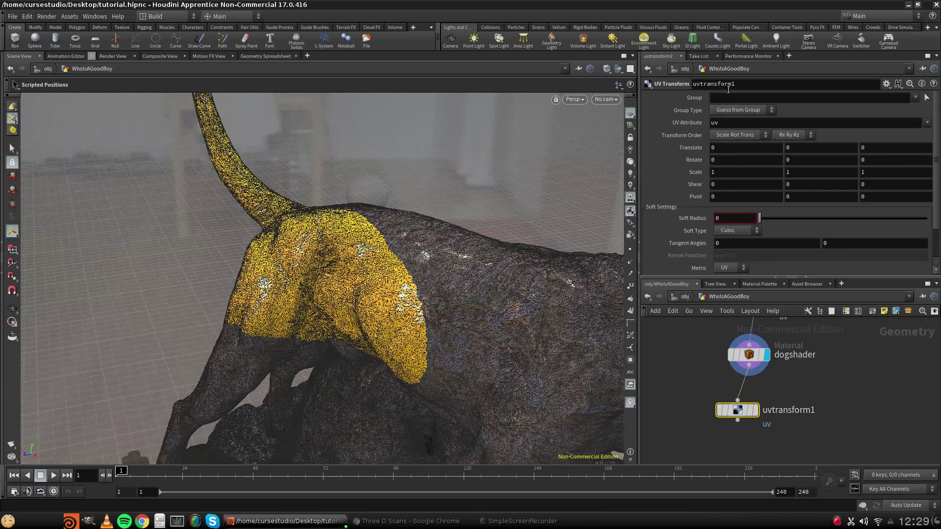
click(733, 98)
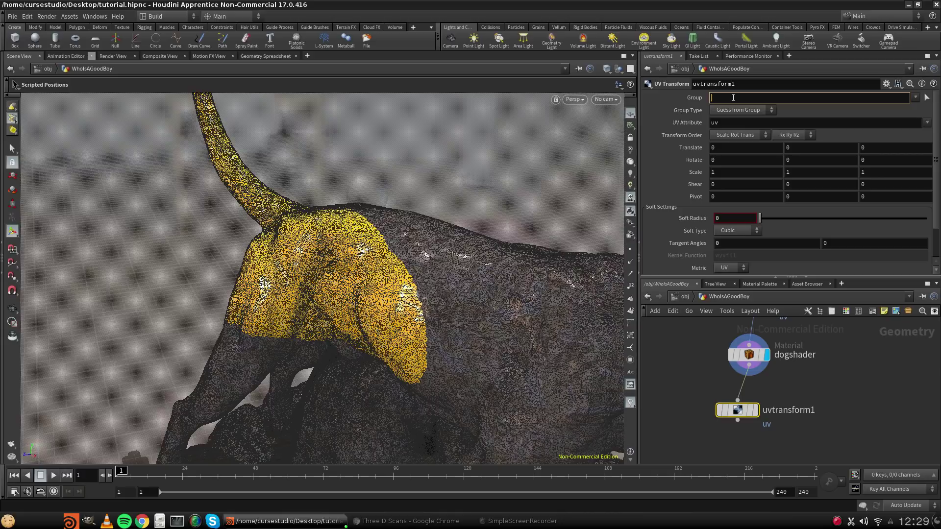
click(741, 355)
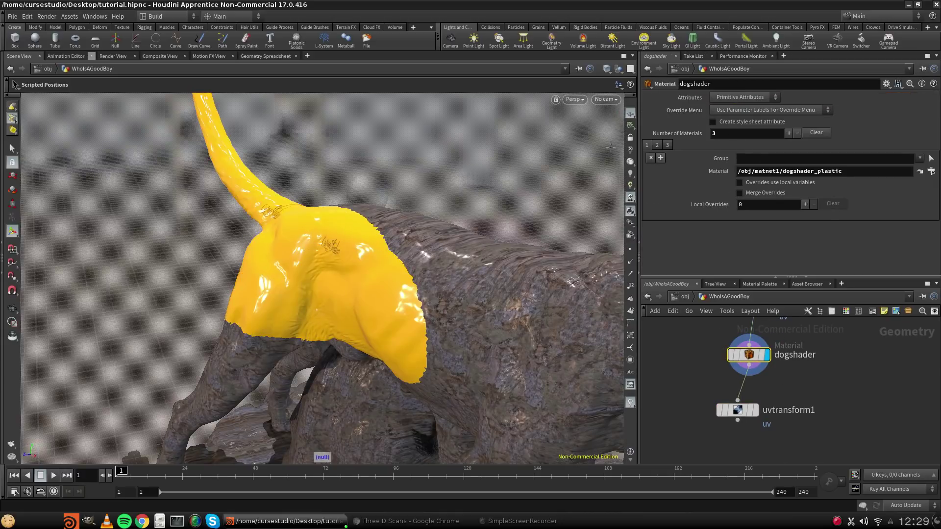
click(657, 145)
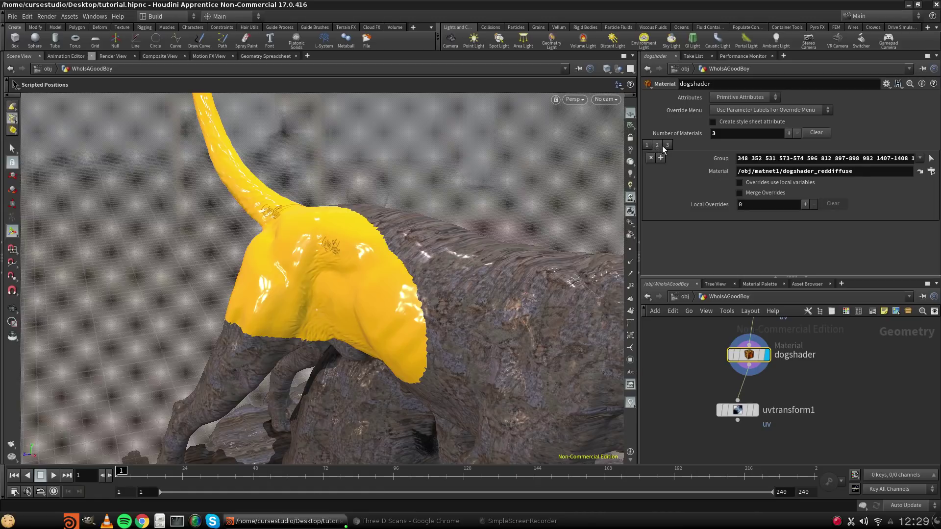
click(667, 144)
mouse_move(746, 363)
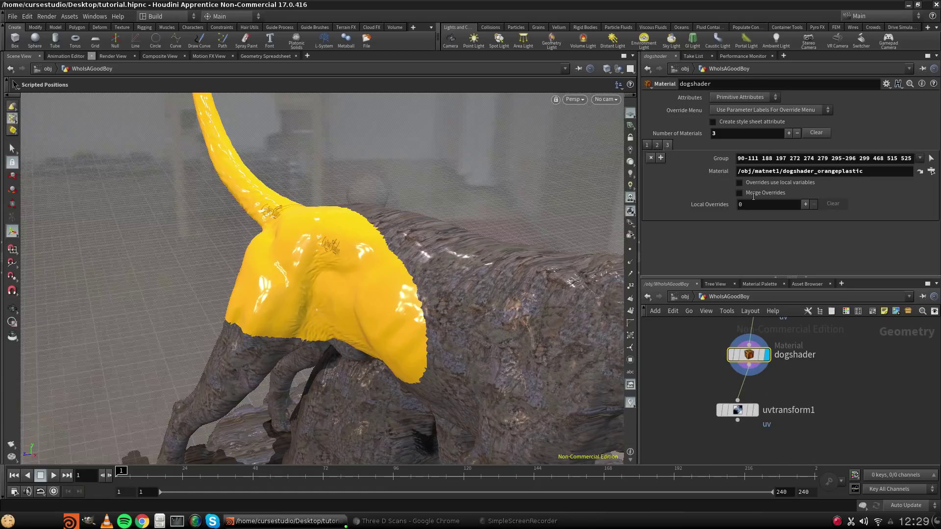
Display the output of the UV Transform node and set its group to 3.
click(738, 410)
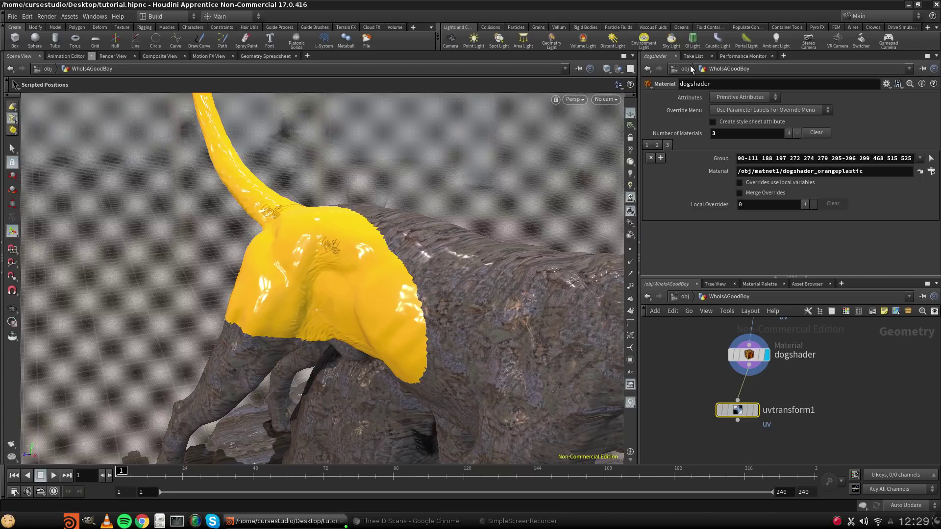
click(756, 412)
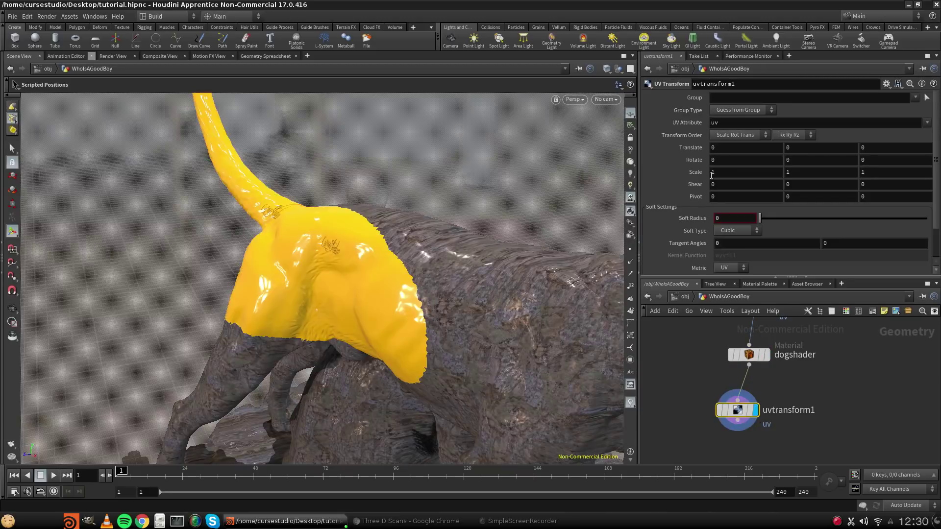
click(723, 100)
text(3)
key(Return)
Set the UV Transform's first translate, shear and scale values to 20.
click(736, 147)
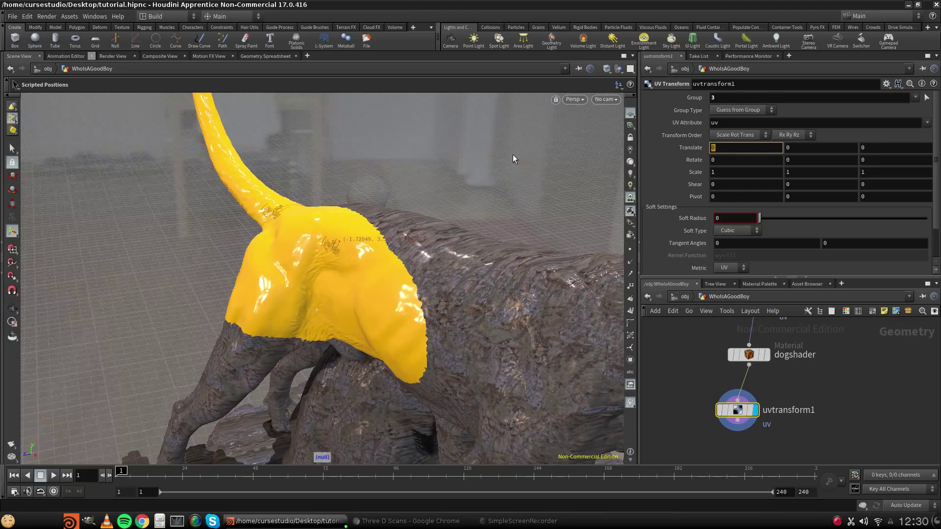
text(20)
key(Return)
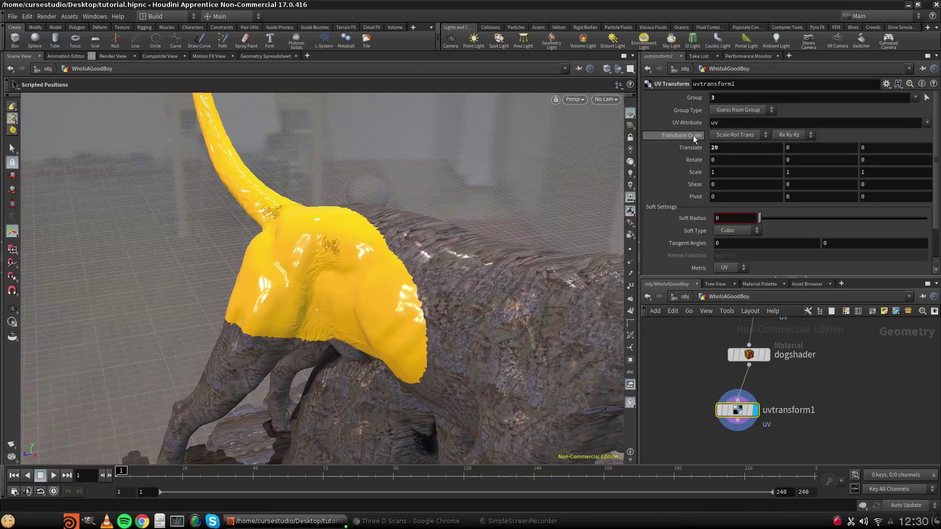
click(719, 185)
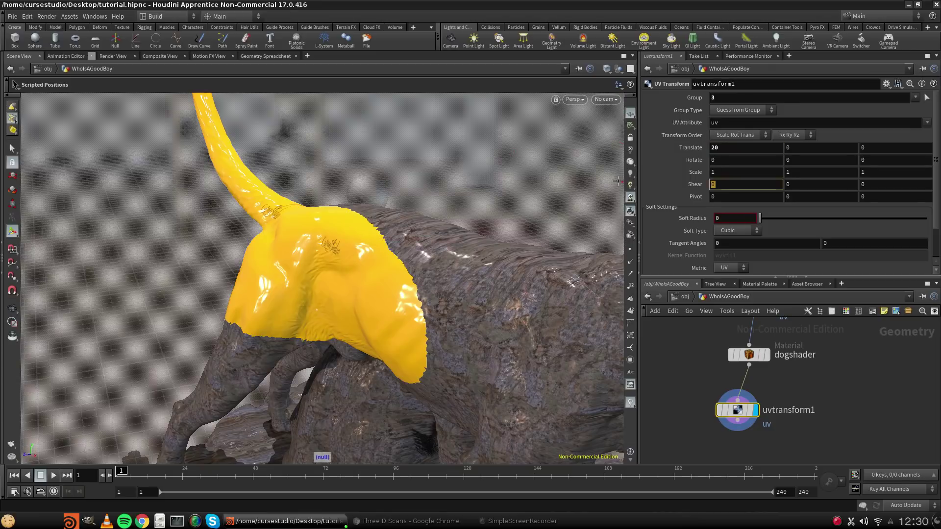
text(20)
key(Return)
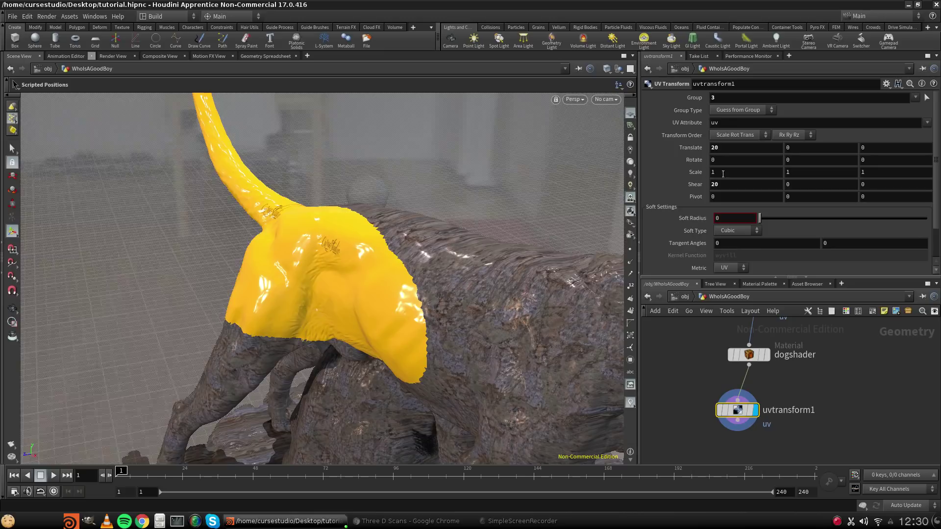
click(723, 173)
key(Return)
Copy the group of dogshader's orangeplastic material entry and paste it as the UV Transform's group.
click(749, 354)
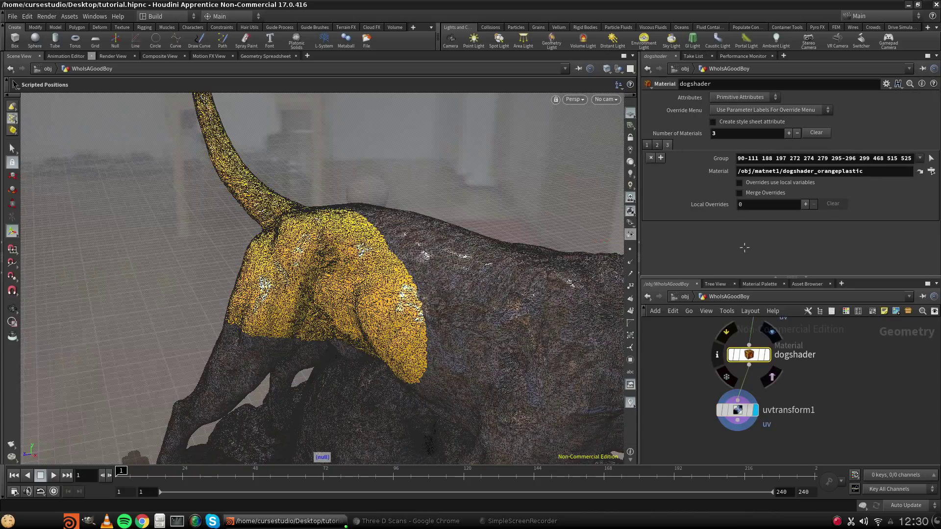
double_click(808, 160)
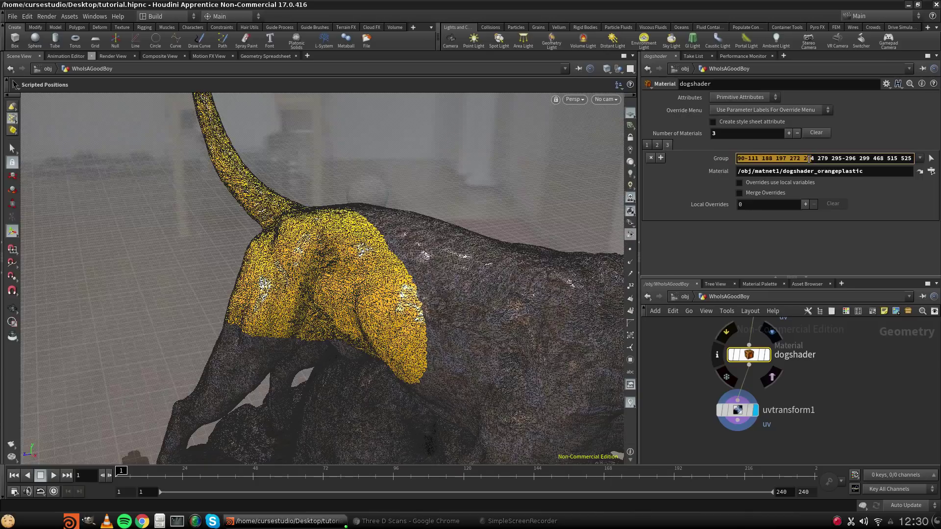
triple_click(809, 159)
right_click(809, 160)
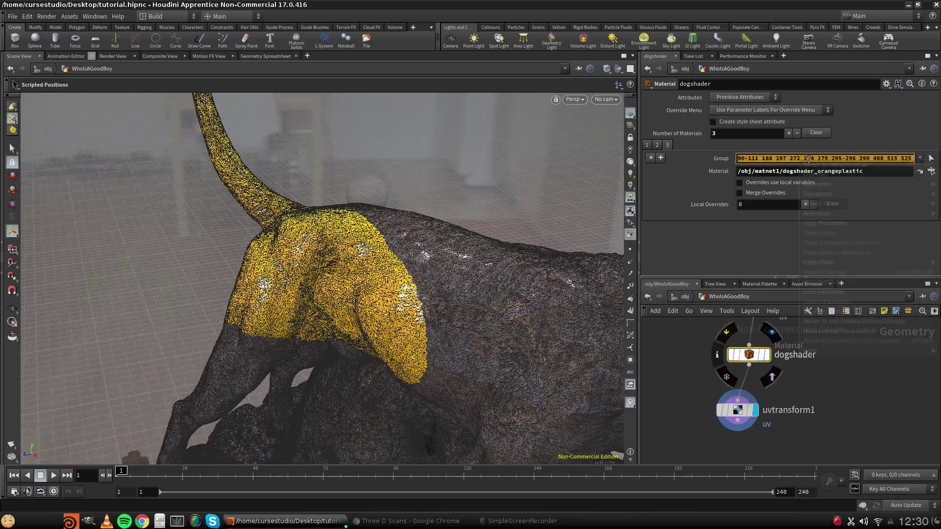
click(846, 224)
click(737, 409)
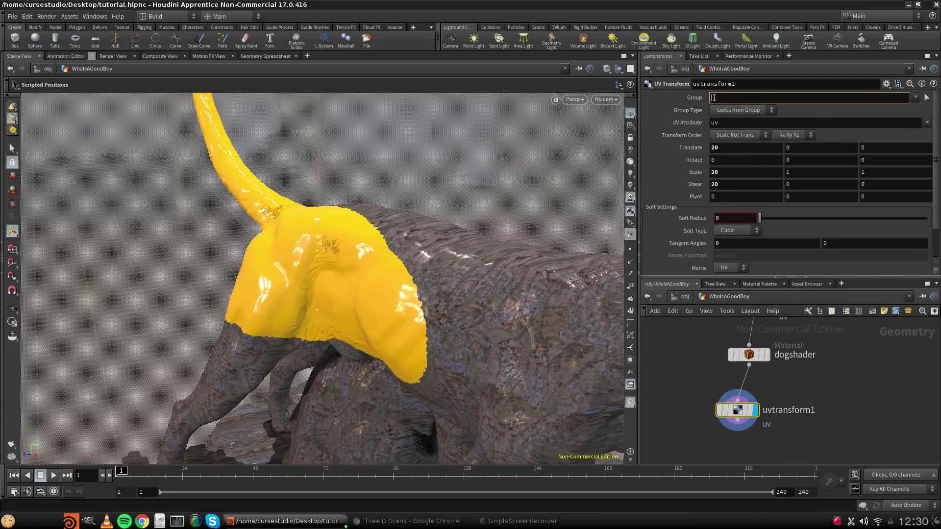
right_click(713, 98)
click(744, 170)
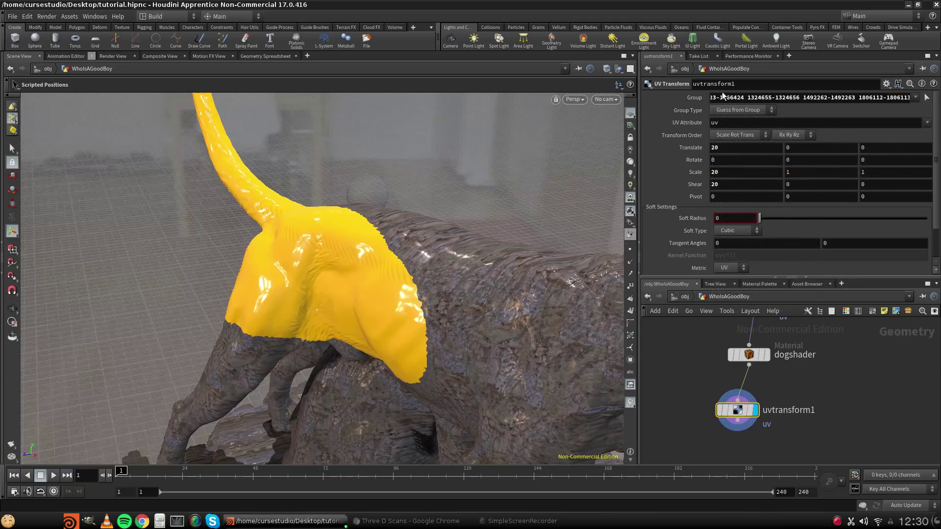
Set the UV Transform's first translate, scale and shear values to 1.
click(728, 148)
text(1)
key(Return)
text(1)
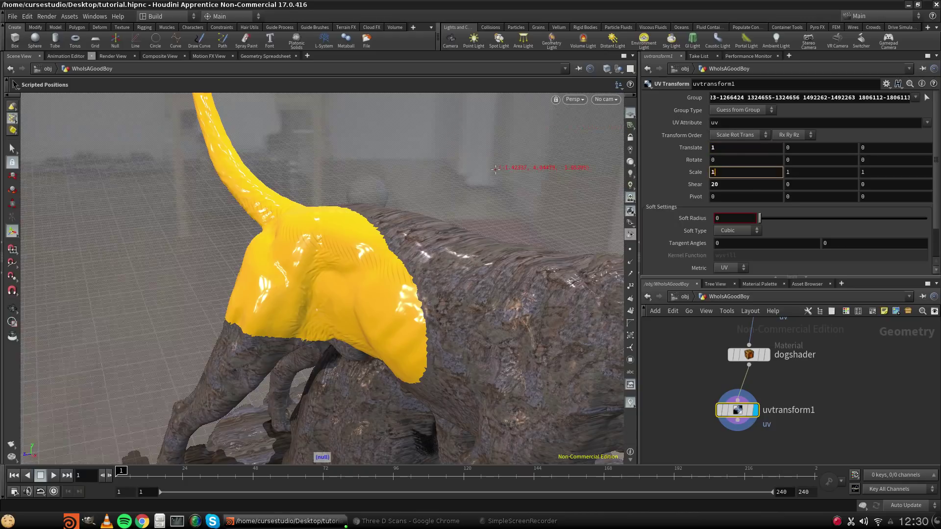
key(Return)
drag(669, 176, 667, 176)
text(1)
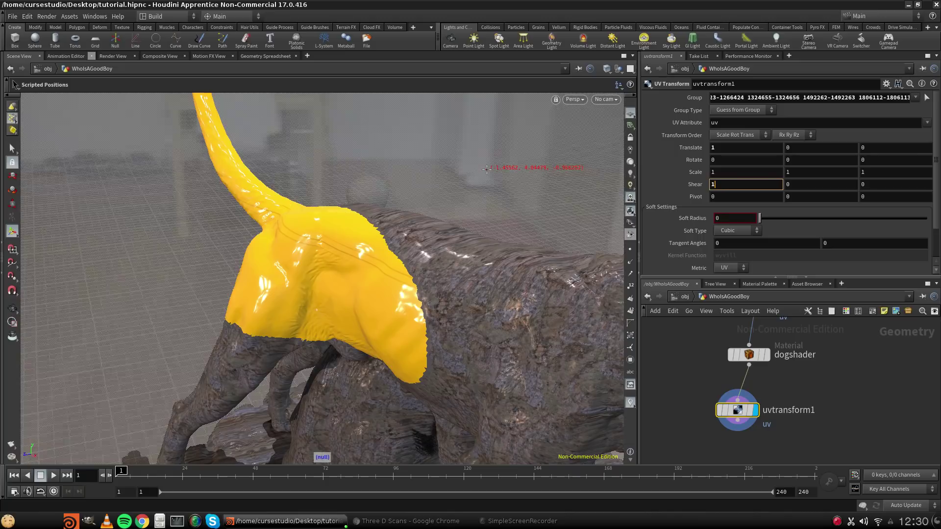
key(Return)
Examine the logo placement on the dog's yellow hindquarters and the rest of the statue.
alt+middle_drag(389, 288, 407, 320)
alt+drag(407, 320, 462, 321)
alt+middle_drag(462, 321, 495, 327)
alt+drag(496, 328, 381, 339)
alt+middle_drag(380, 338, 385, 322)
alt+drag(385, 321, 408, 312)
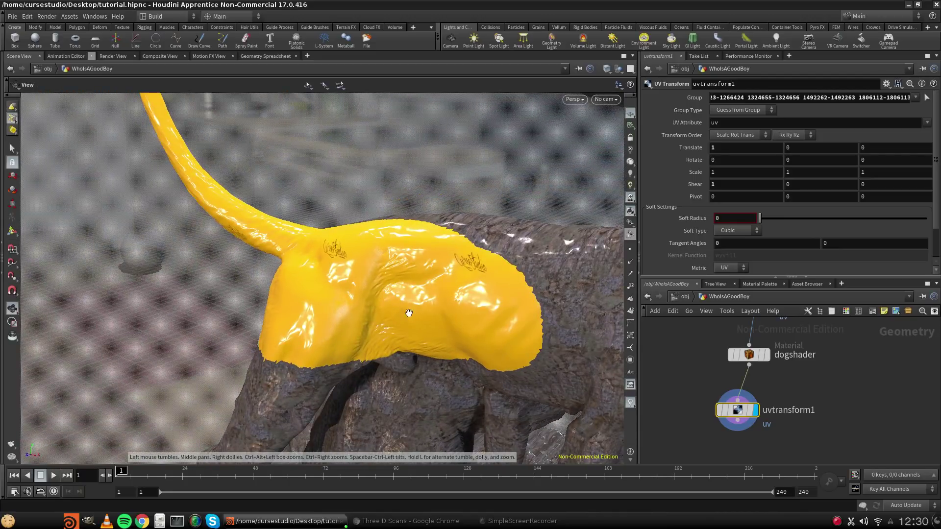
alt+middle_drag(369, 254, 105, 269)
alt+drag(417, 233, 462, 297)
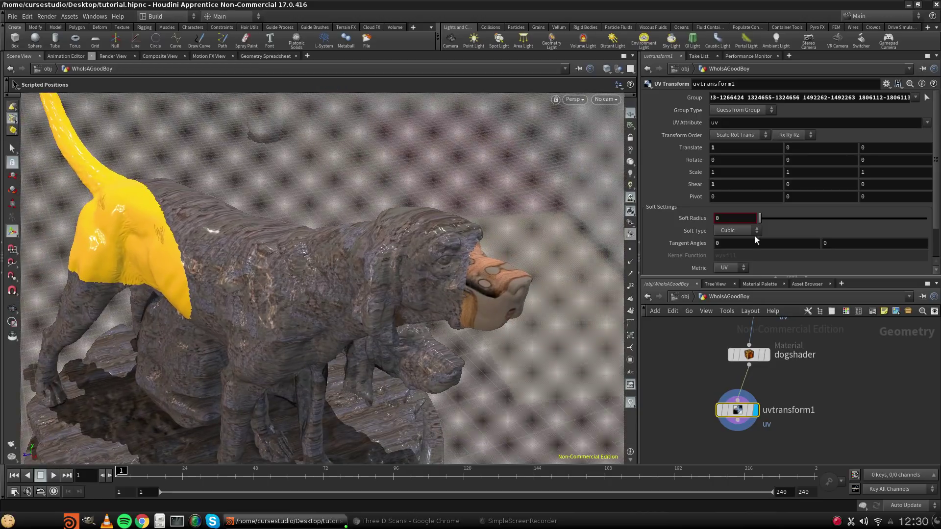
Try a first shear value of 20 on the UV Transform and undo the change.
drag(733, 186, 479, 171)
text(20)
key(Return)
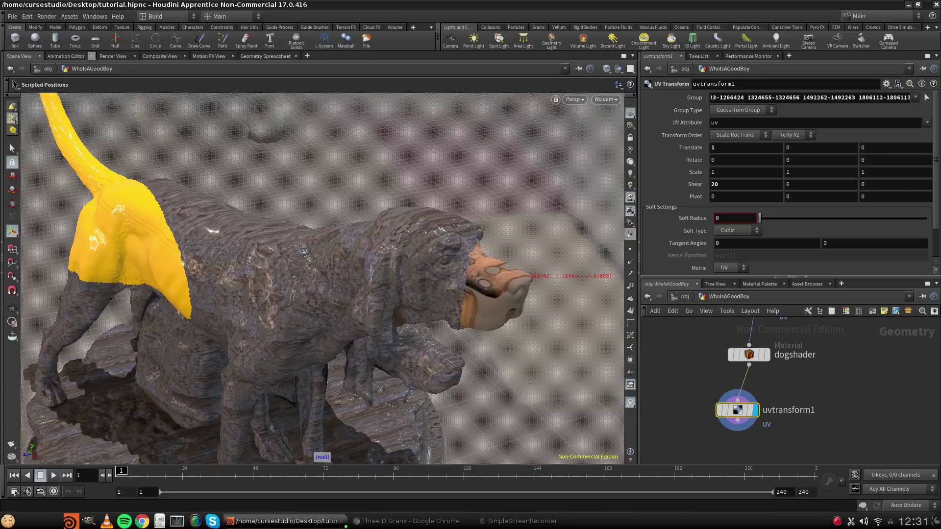
key(ctrl+z)
key(Escape)
drag(59, 184, 349, 339)
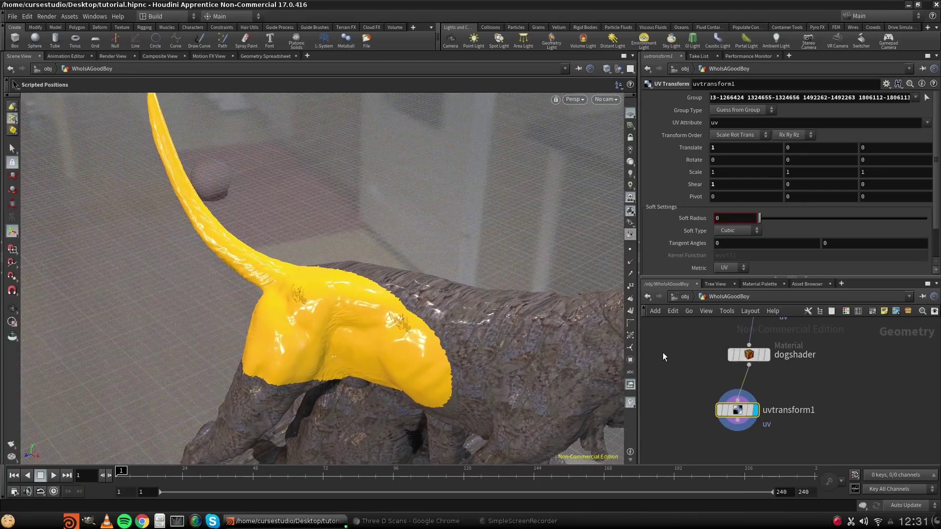
Space the dogshader and uvtransform1 nodes apart in the network, keeping uvtransform1 below and to the left of dogshader.
mouse_move(747, 354)
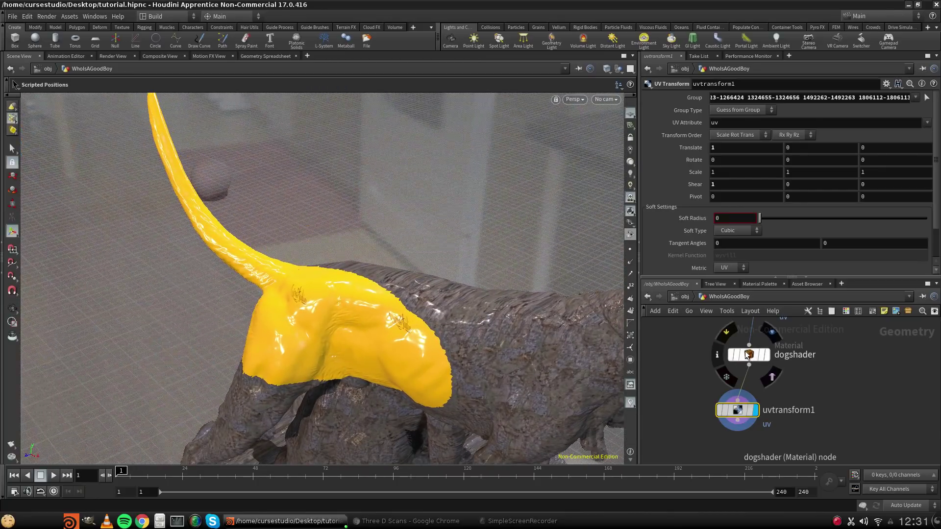
drag(748, 354, 755, 367)
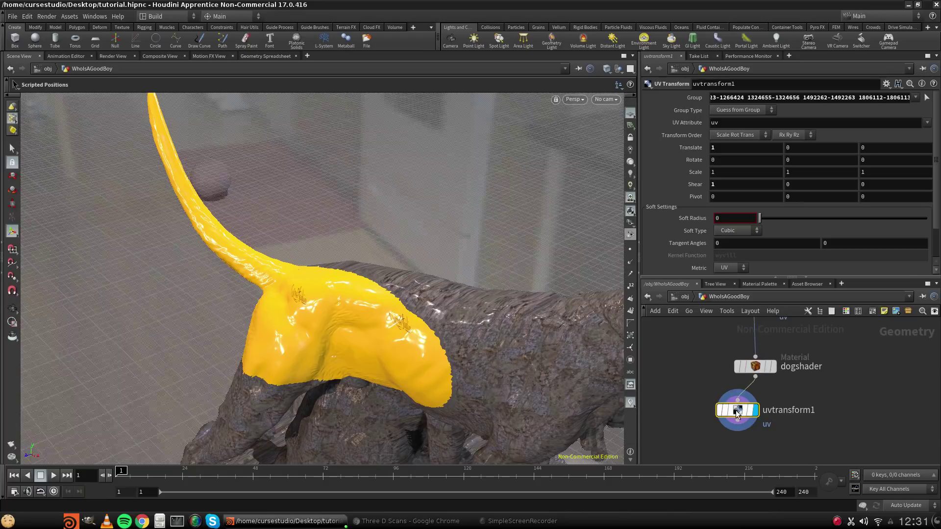
drag(738, 414, 699, 416)
mouse_move(761, 369)
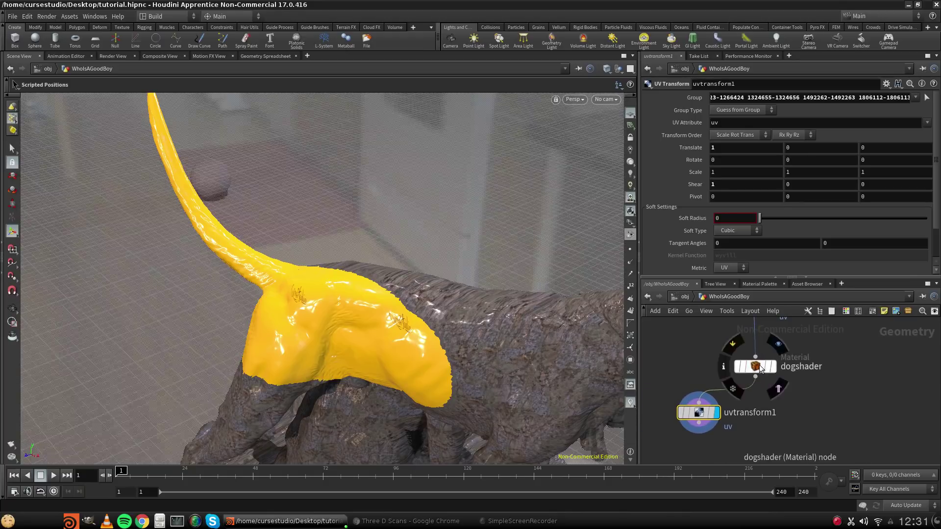
mouse_move(761, 368)
mouse_down()
mouse_move(733, 374)
mouse_move(766, 369)
mouse_up()
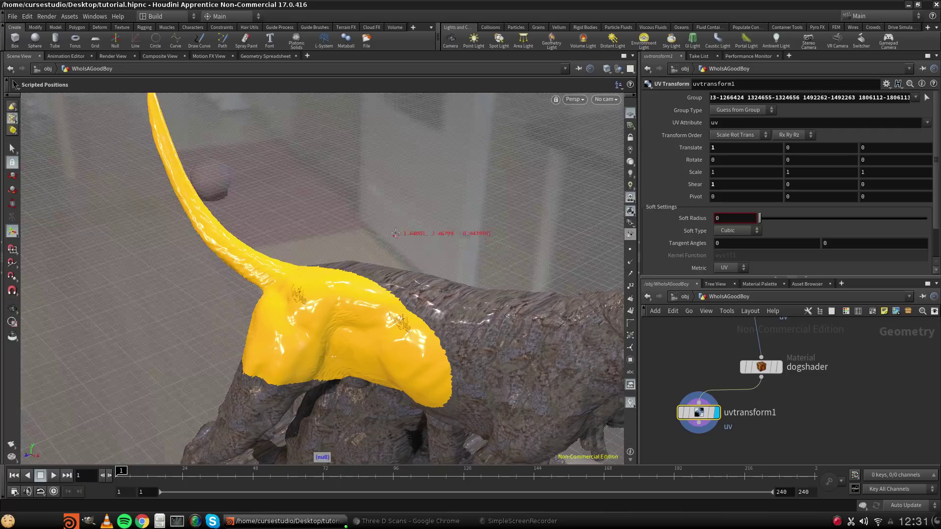
Inspect the logos on the dog's hindquarters and examine the group of dogshader's orangeplastic material entry.
alt+middle_drag(416, 272, 322, 335)
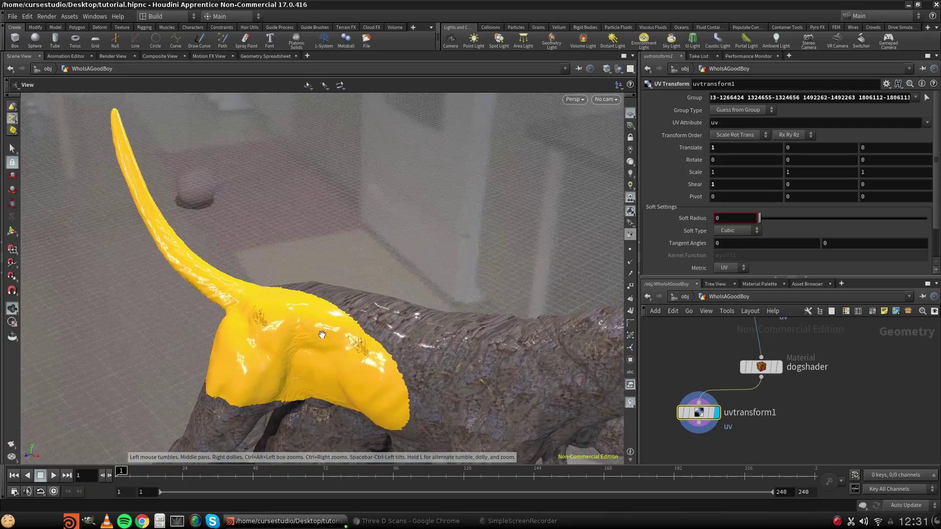
alt+drag(338, 335, 305, 336)
alt+middle_drag(338, 328, 389, 302)
alt+drag(372, 339, 296, 303)
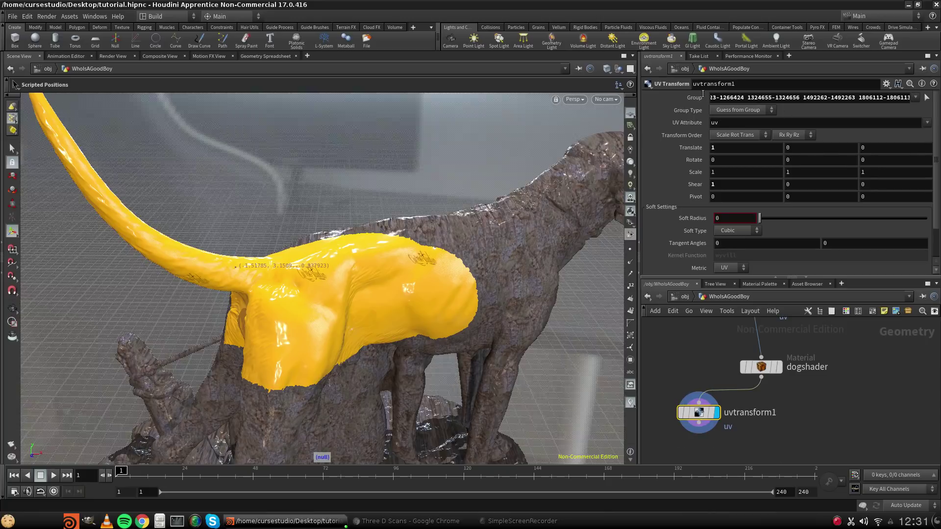
click(759, 370)
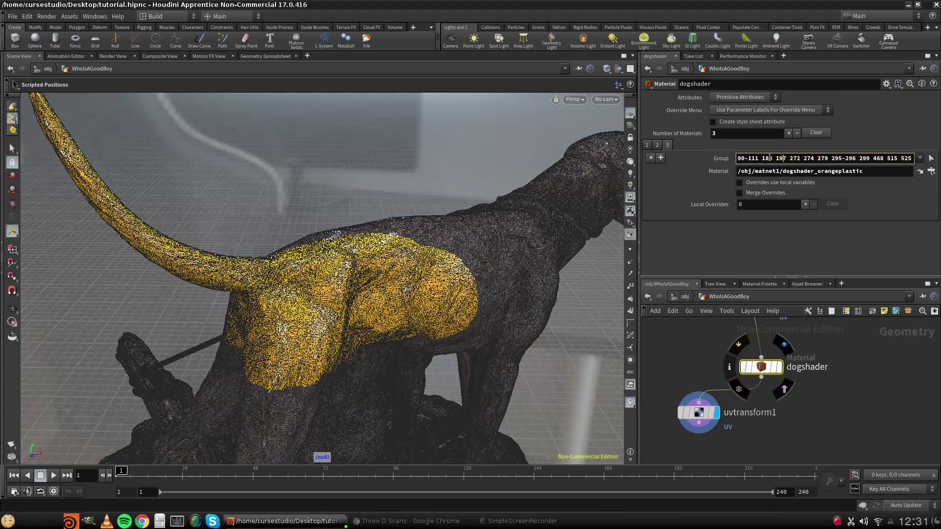
drag(769, 159, 883, 158)
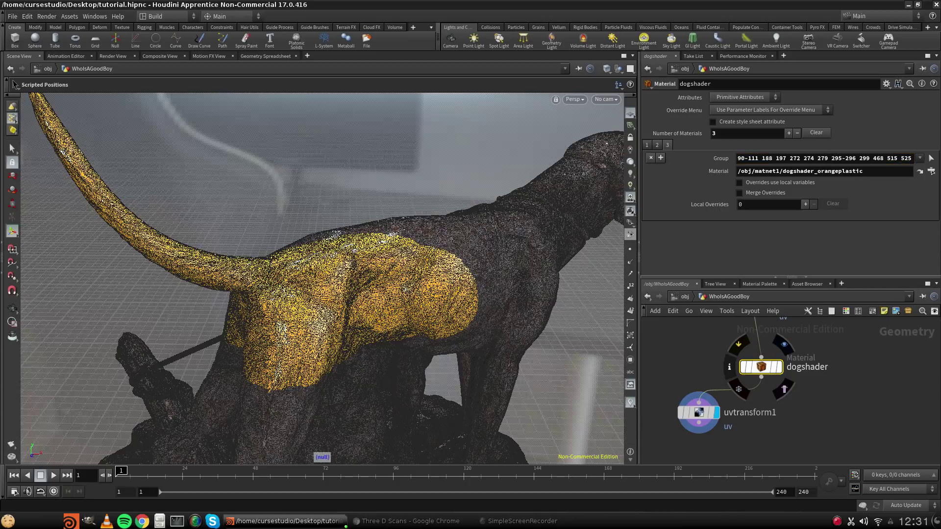
click(529, 521)
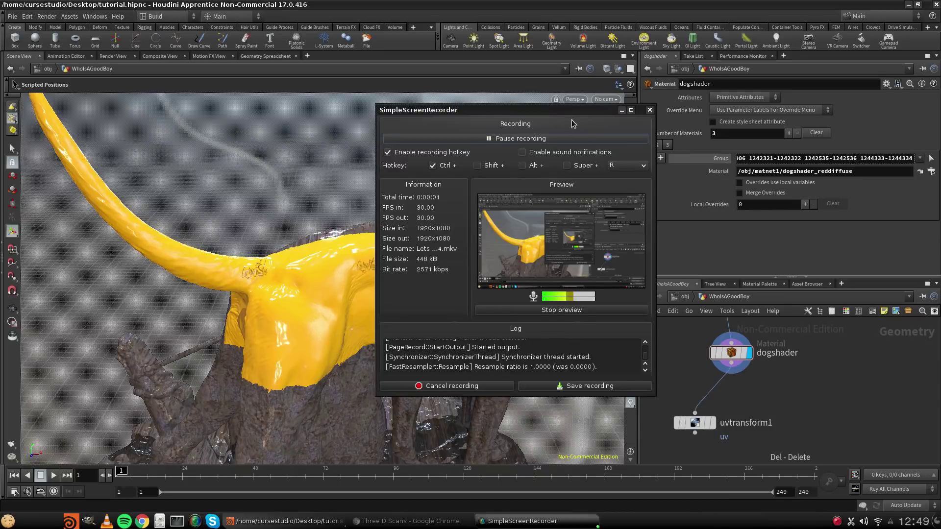
click(621, 112)
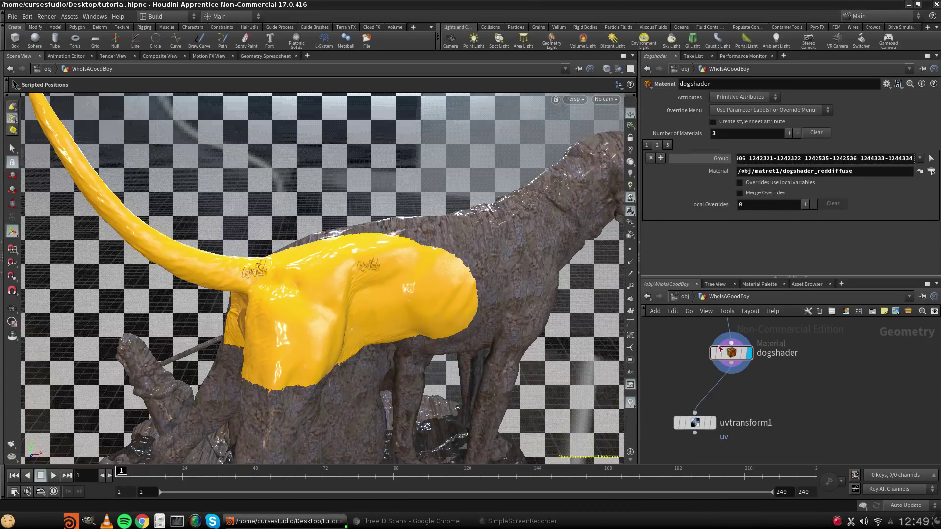
Review the primitive groups of dogshader's second and third material entries.
click(732, 359)
drag(767, 157, 940, 165)
click(835, 158)
click(666, 146)
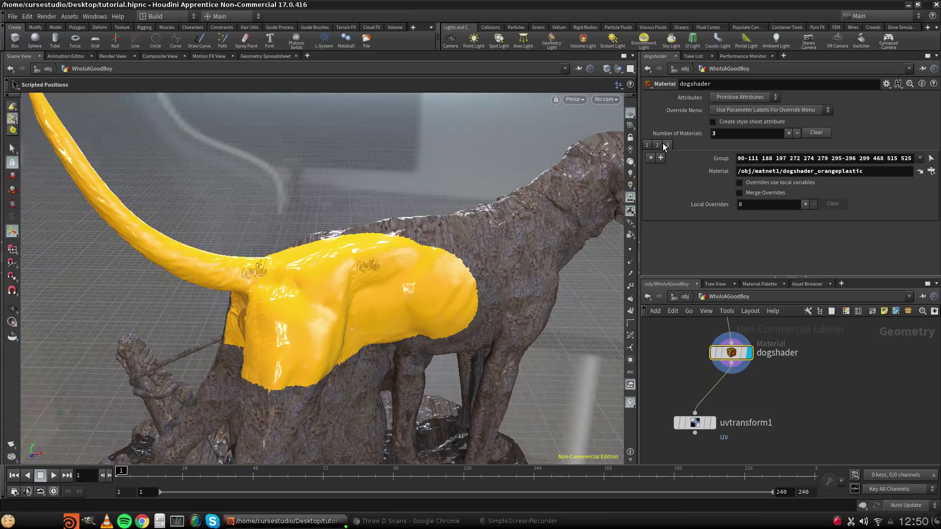
Set the first shear value of uvtransform1 to 20 and display the node's output in the viewport.
drag(693, 427, 679, 425)
click(676, 425)
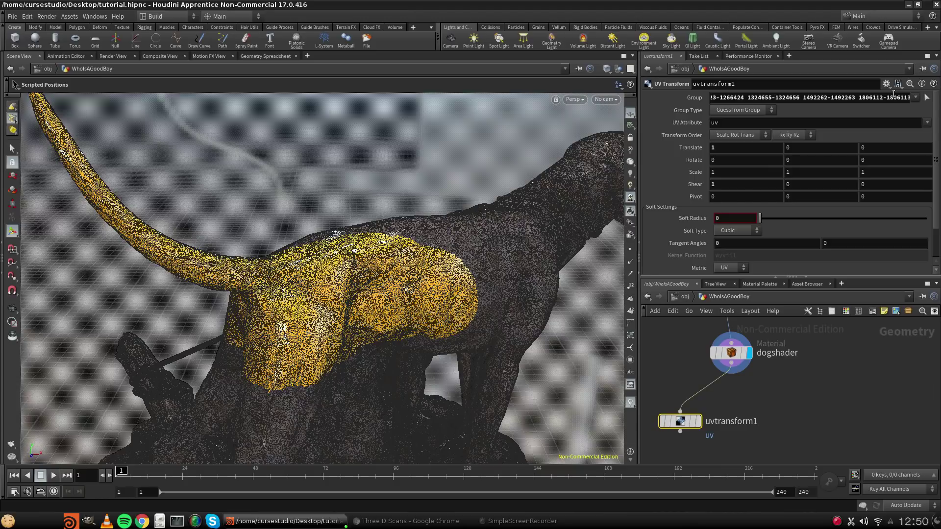
click(673, 376)
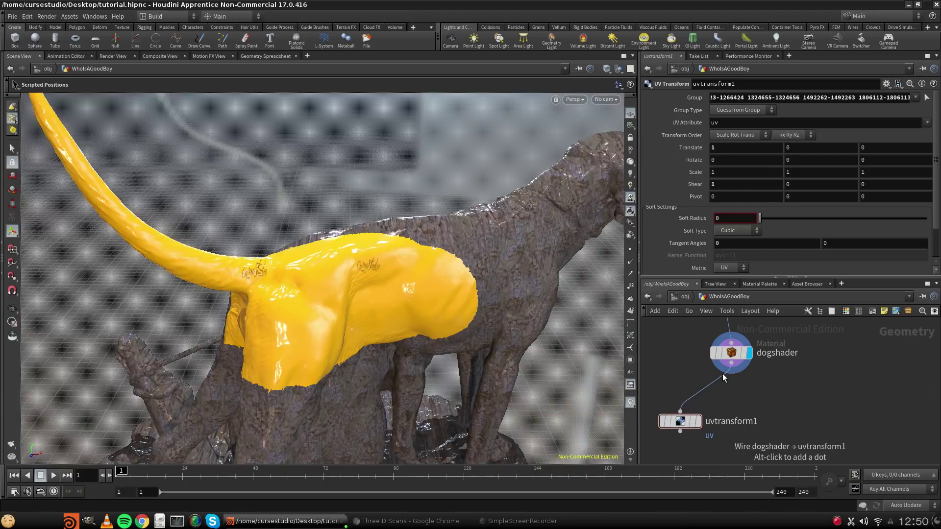
click(727, 187)
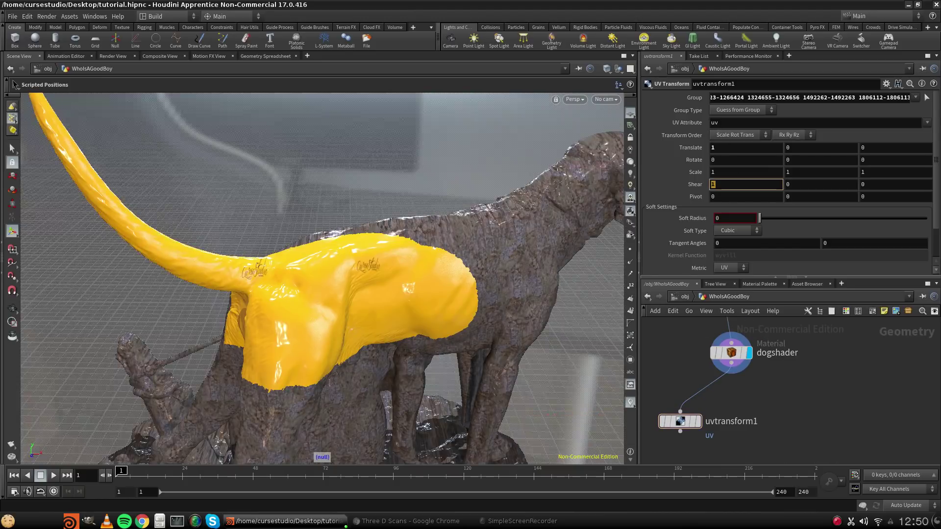
text(20)
key(Return)
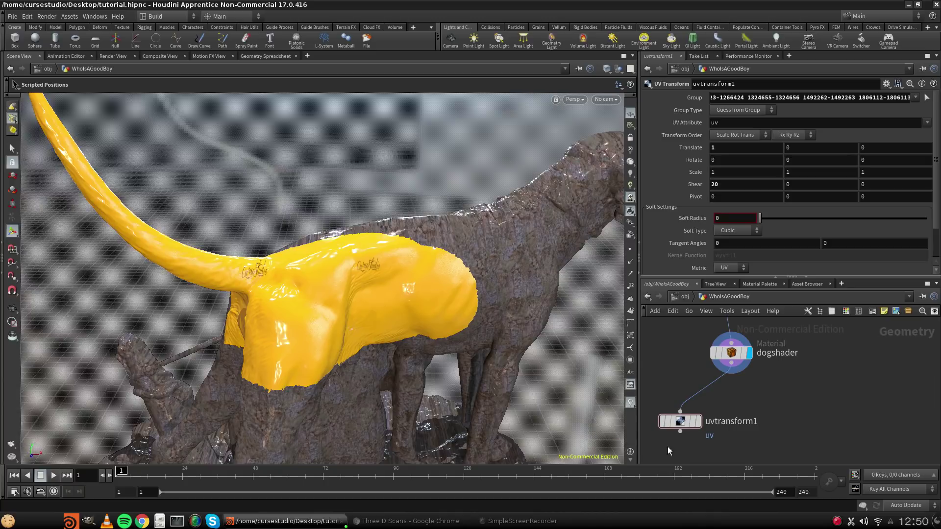
click(686, 422)
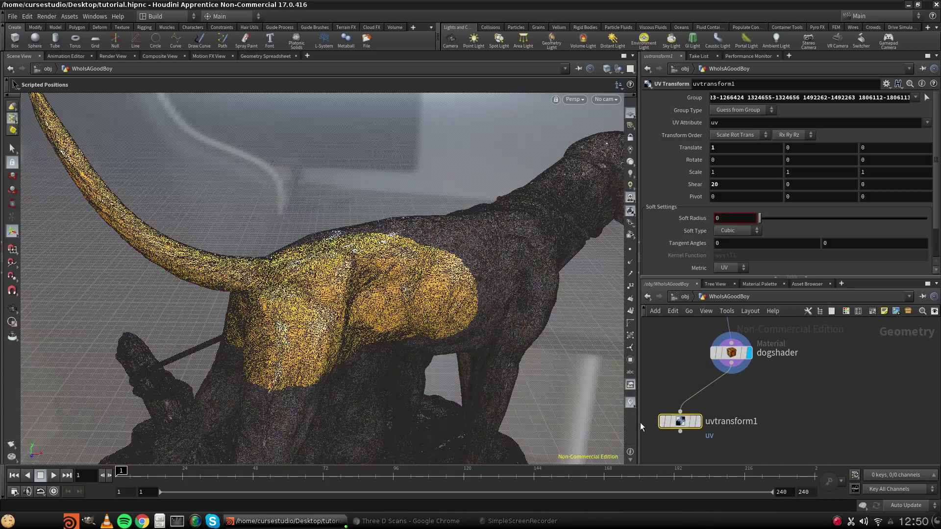
click(698, 421)
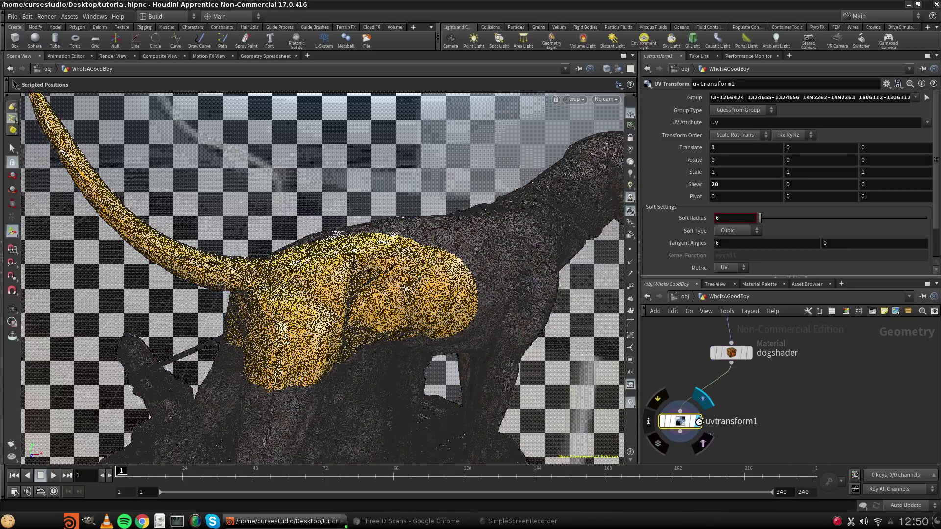
Try a first shear value of 2 on uvtransform1.
drag(727, 185, 665, 190)
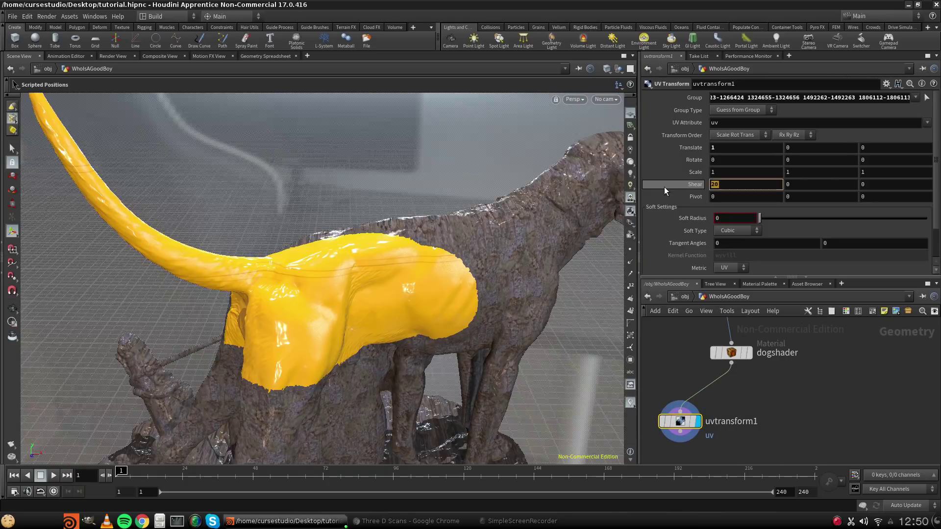
text(2)
key(Return)
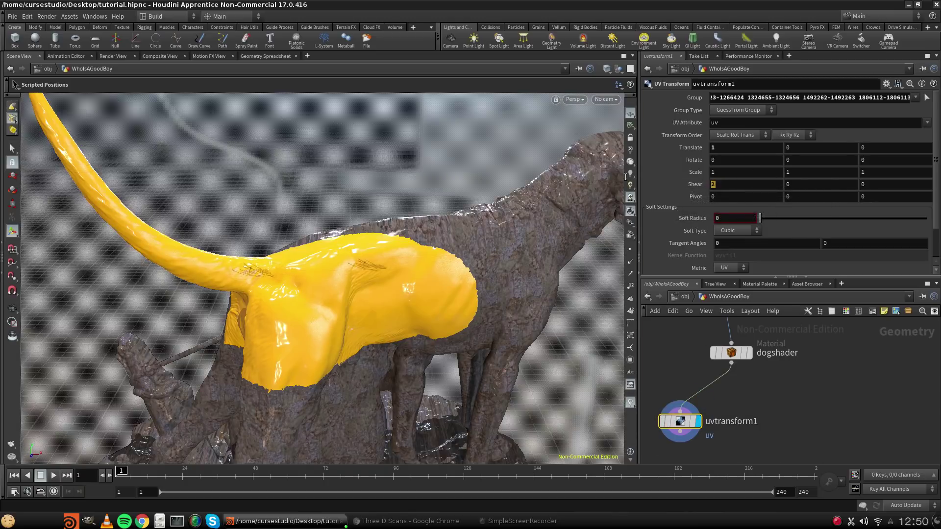
Set the first shear value of uvtransform1 to 1 and check the logos on the dog's hindquarters.
text(1)
key(Return)
alt+middle_drag(454, 263, 340, 303)
alt+drag(339, 303, 299, 294)
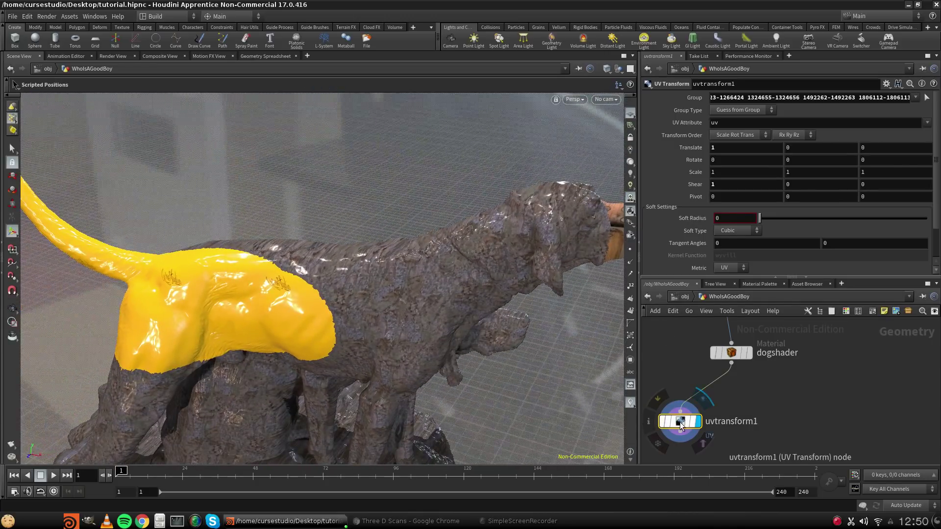
Add a second UV Transform node beside uvtransform1 and connect its input to dogshader's output.
key(Tab)
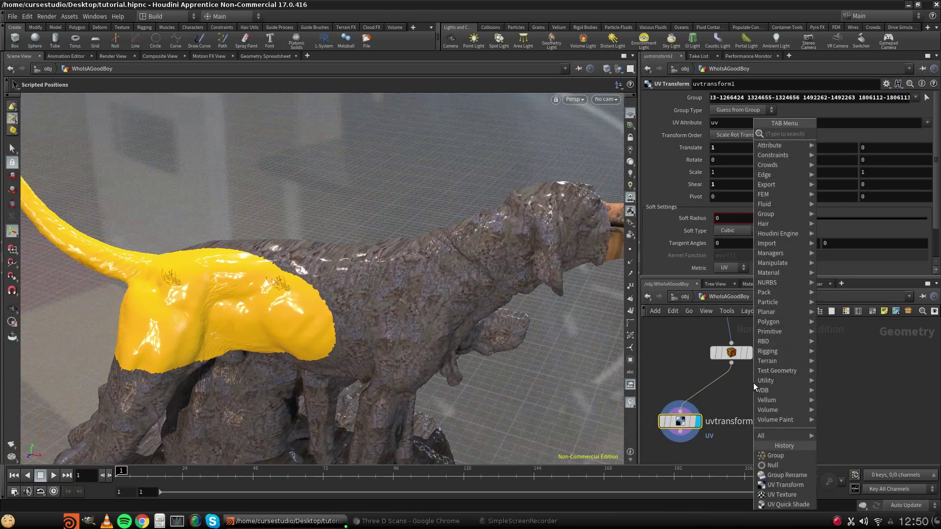
text(uv)
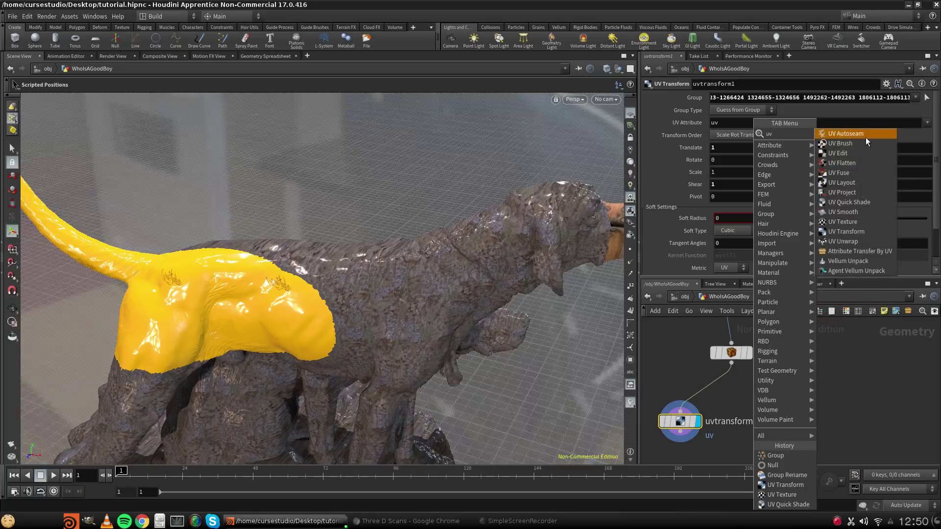
click(860, 232)
click(780, 421)
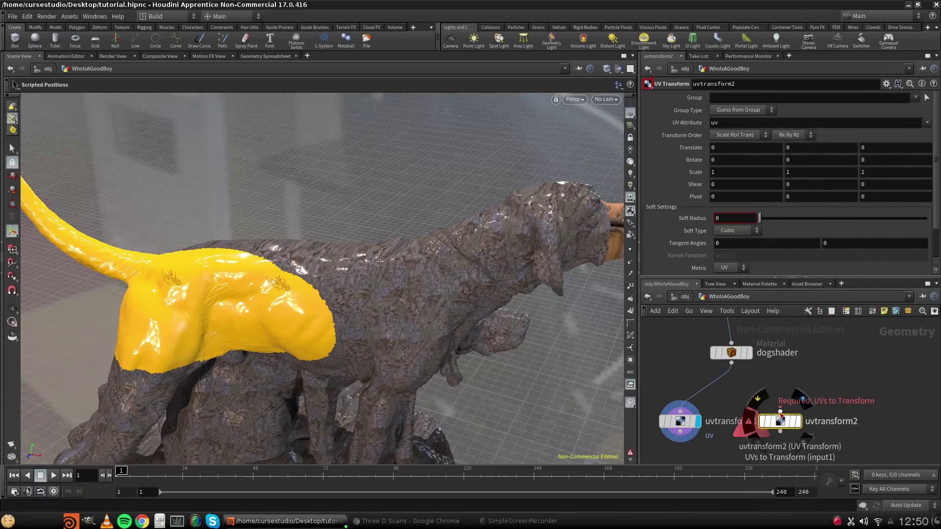
drag(780, 413, 735, 367)
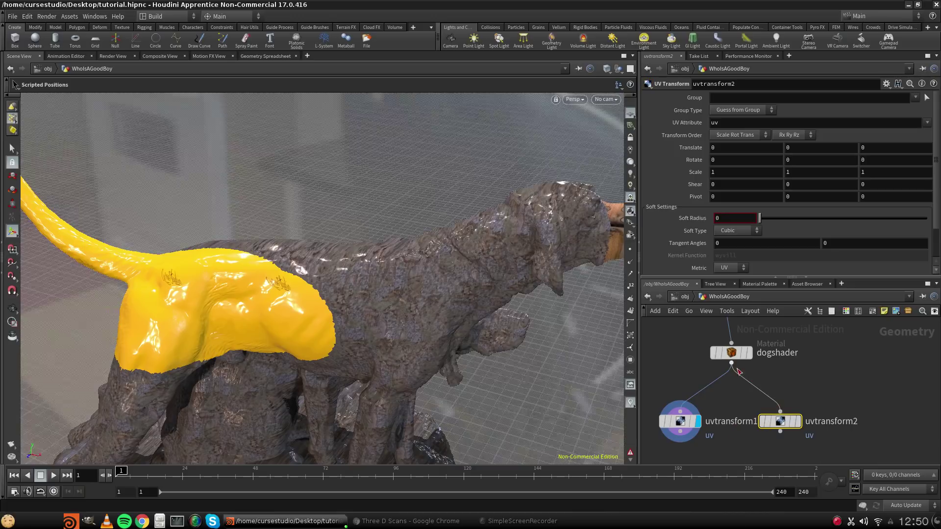
drag(783, 422, 788, 428)
click(785, 417)
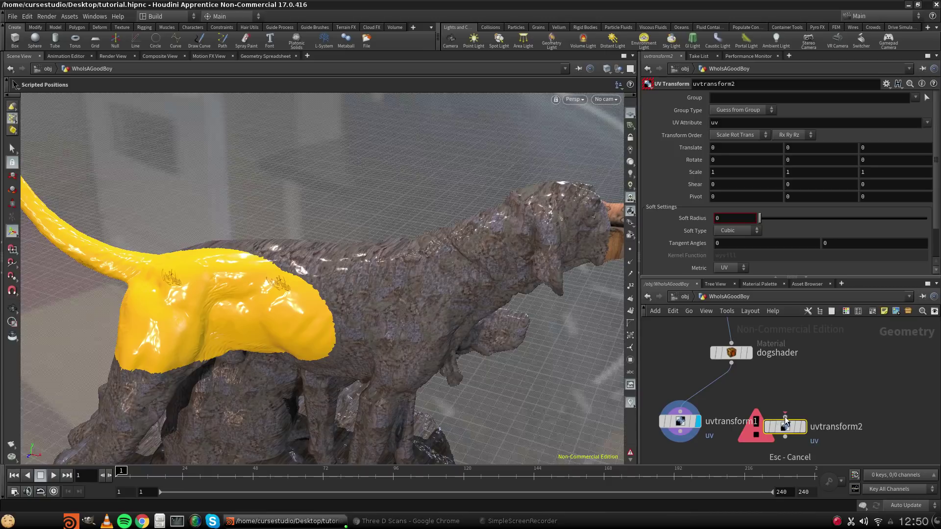
click(731, 362)
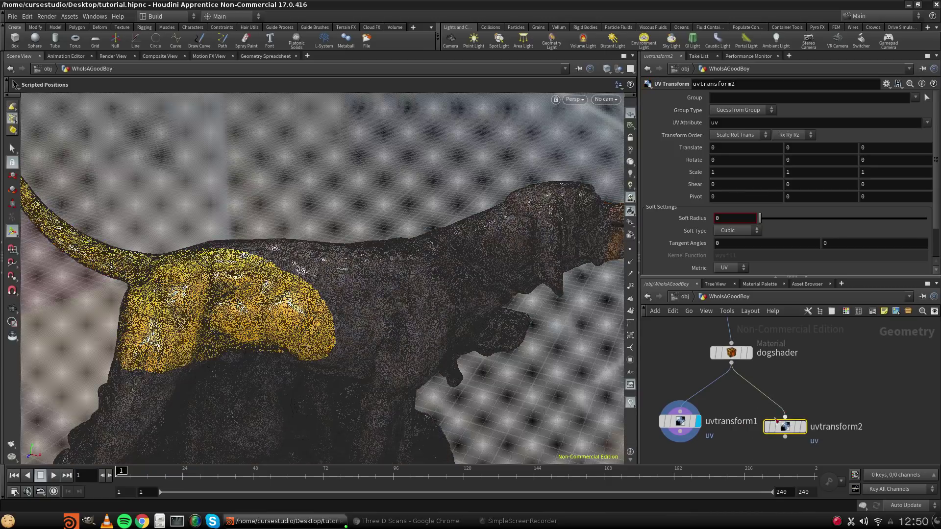
Display the output of uvtransform2 in the viewport to show the texture on the dog's muzzle.
alt+middle_drag(594, 250, 329, 312)
alt+drag(329, 312, 284, 296)
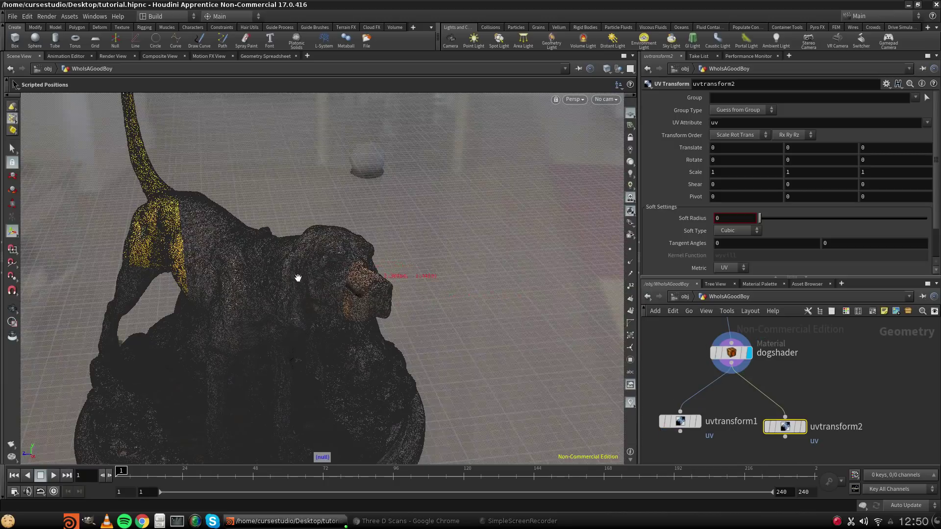
alt+drag(298, 278, 339, 271)
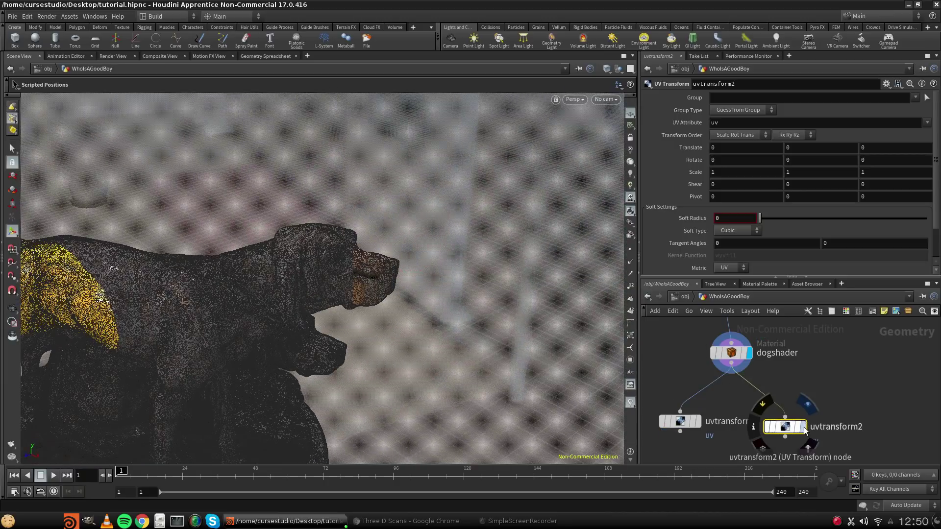
click(803, 427)
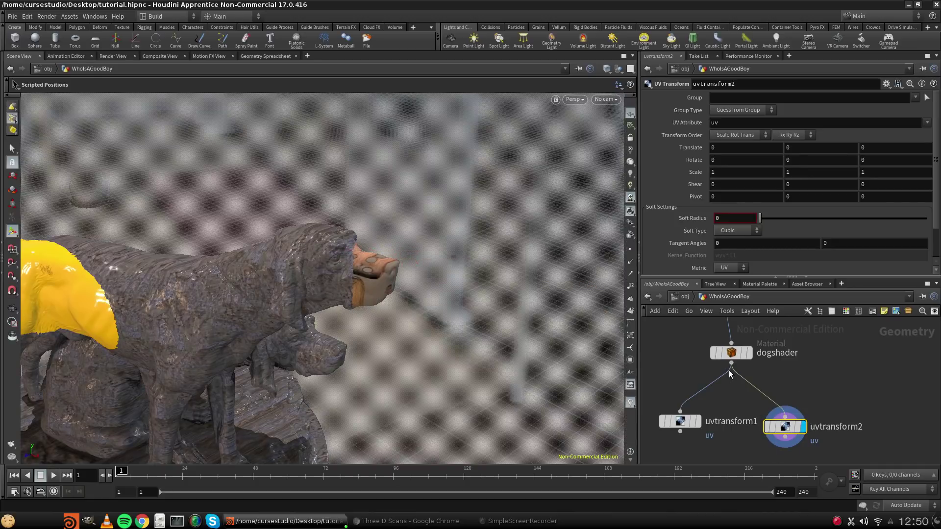
Copy the primitive group of dogshader's second material entry, dogshader_reddiffuse, and paste its values into uvtransform2's Group.
click(731, 353)
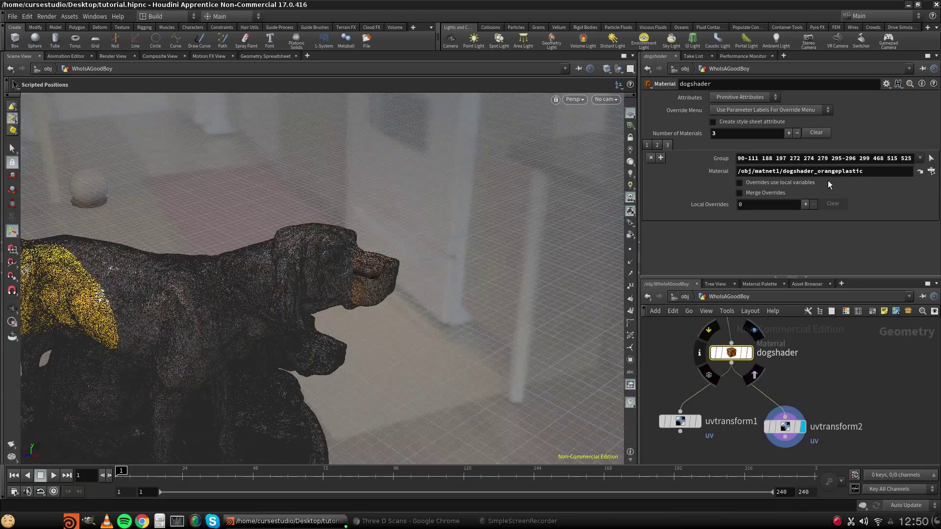
click(657, 145)
triple_click(839, 158)
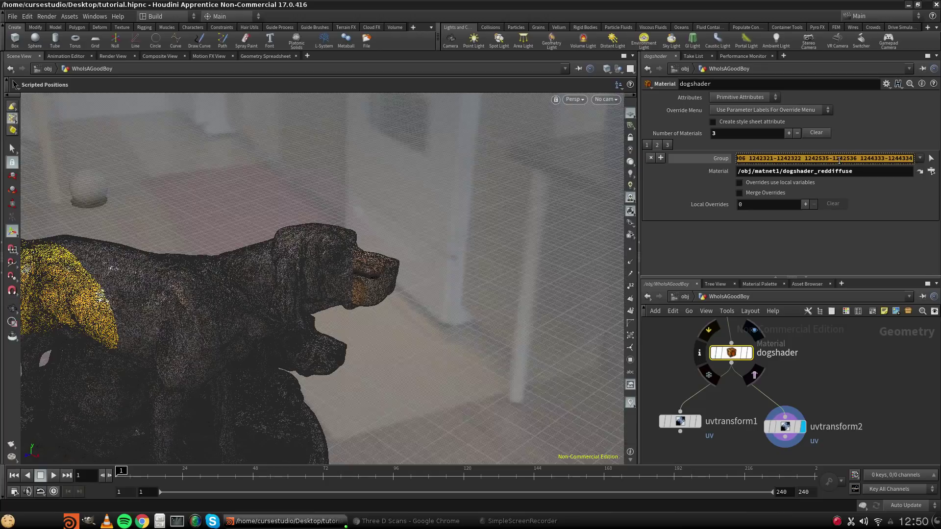
right_click(839, 160)
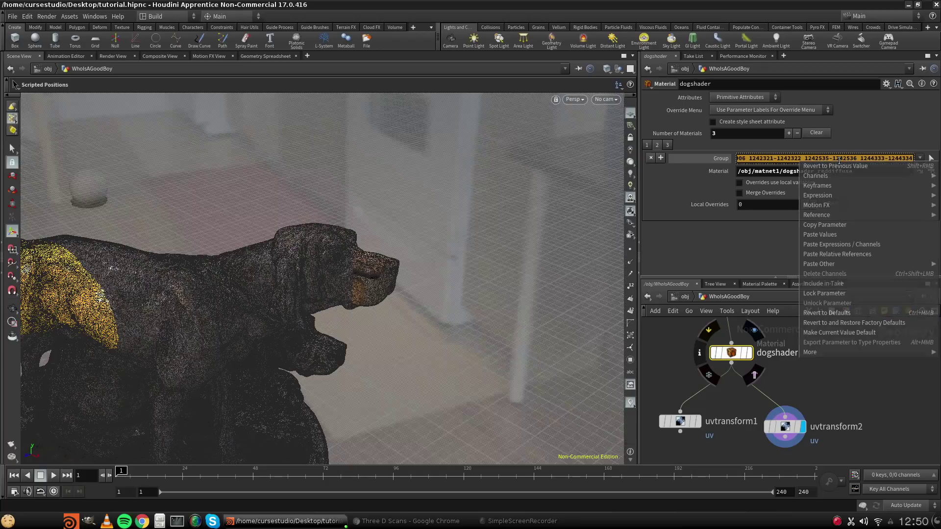
click(824, 225)
click(784, 426)
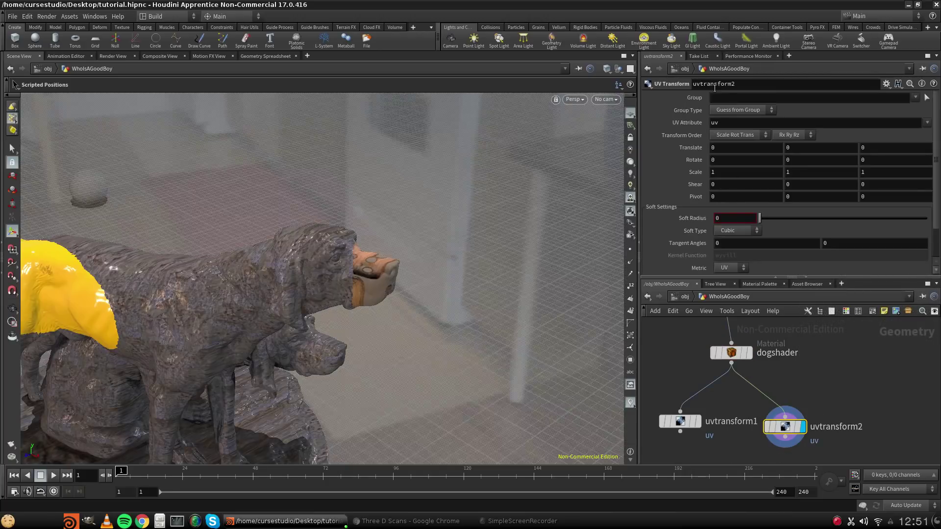
right_click(731, 99)
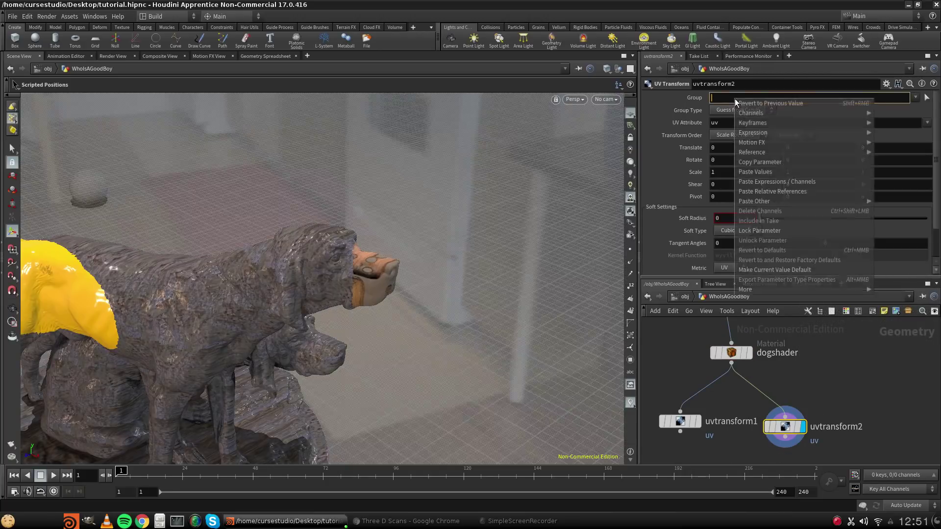
click(761, 173)
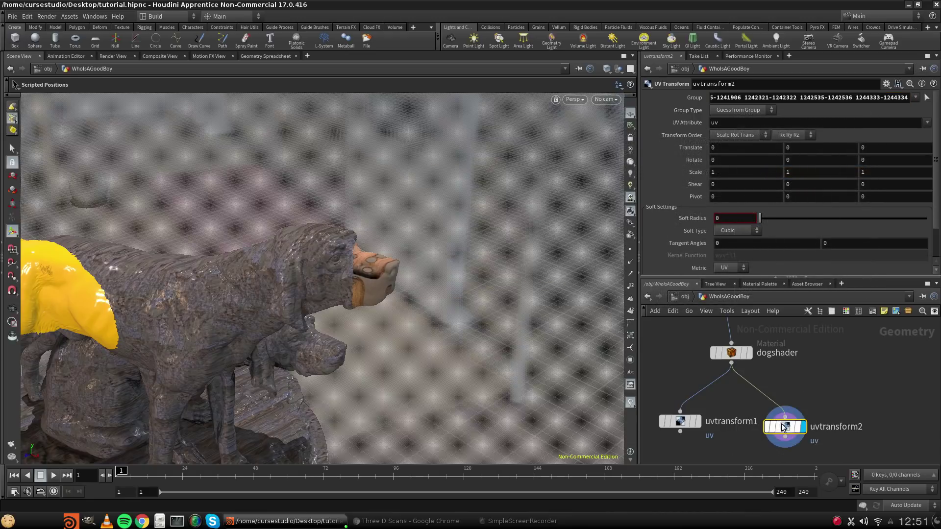
Try a first shear value of 20 on uvtransform2 and check the muzzle texture.
click(727, 185)
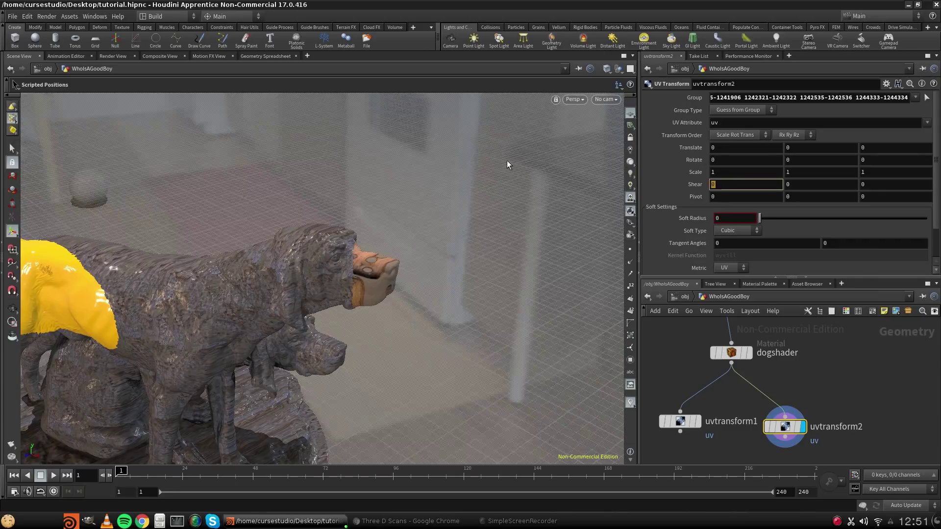
text(20)
key(Return)
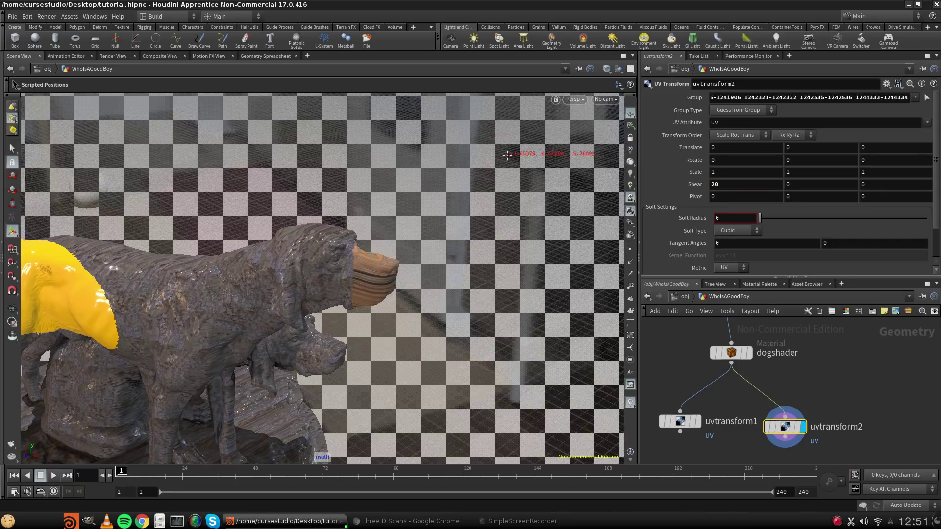
alt+drag(507, 156, 571, 173)
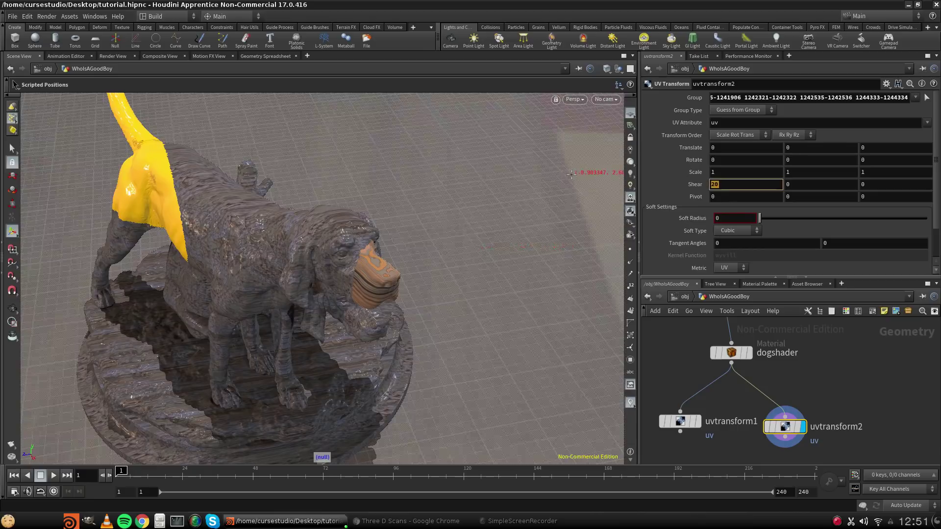
Set the first shear value of uvtransform2 to 1.
text(1)
key(Return)
drag(288, 261, 392, 277)
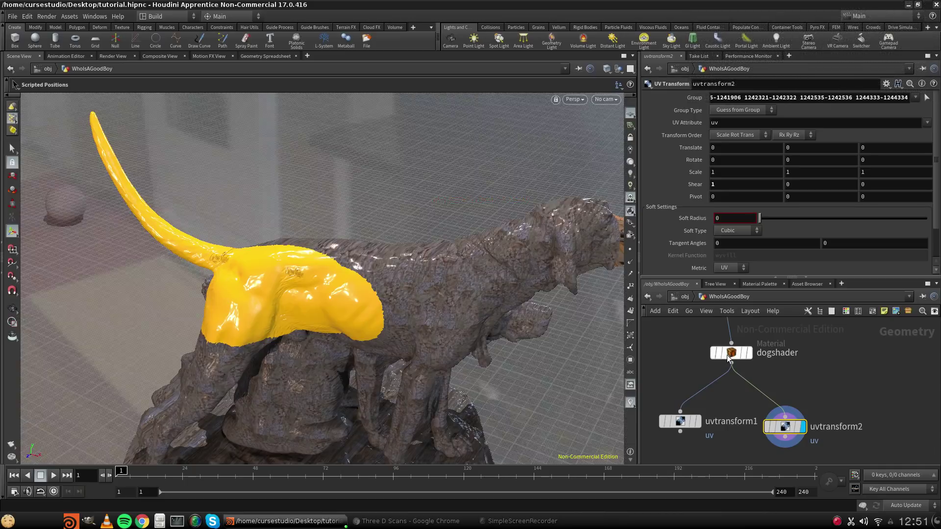
Add a Group Rename node to the network beside dogshader, above uvtransform2.
key(Tab)
text(groupo)
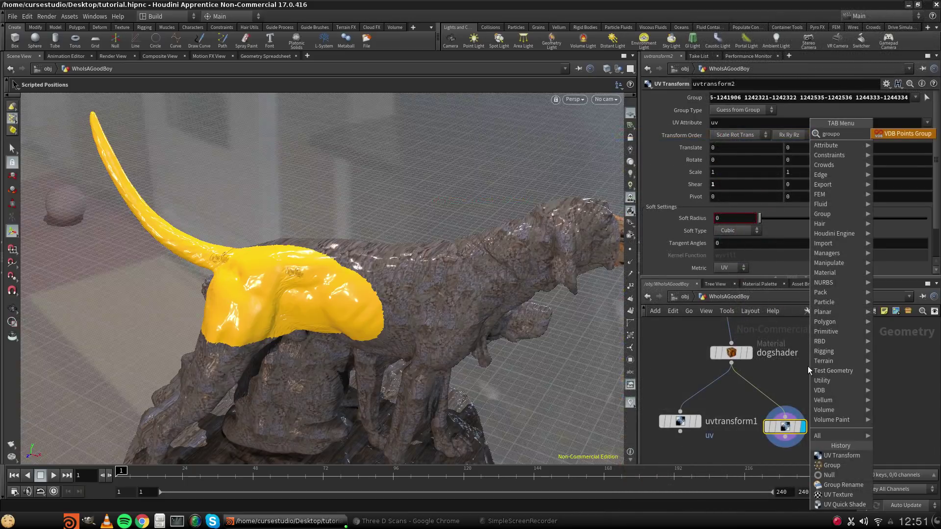
key(BackSpace)
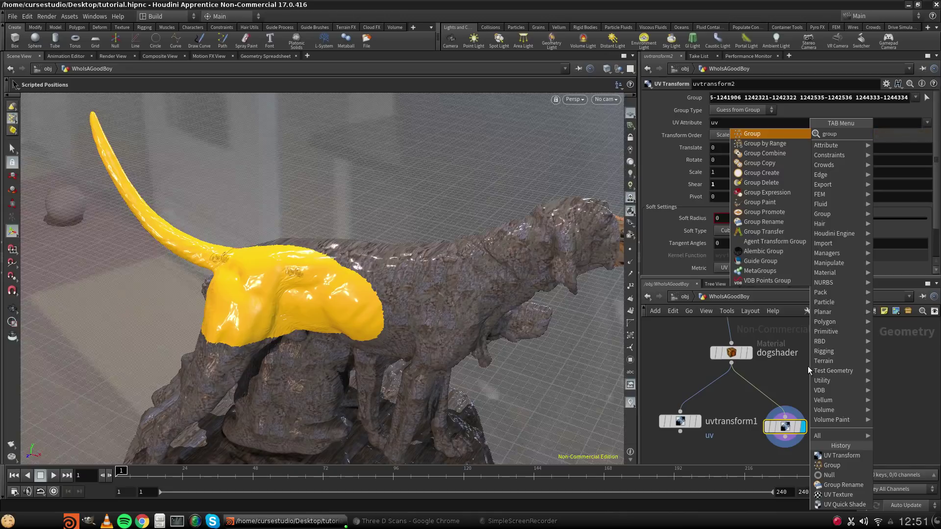
click(765, 222)
click(842, 367)
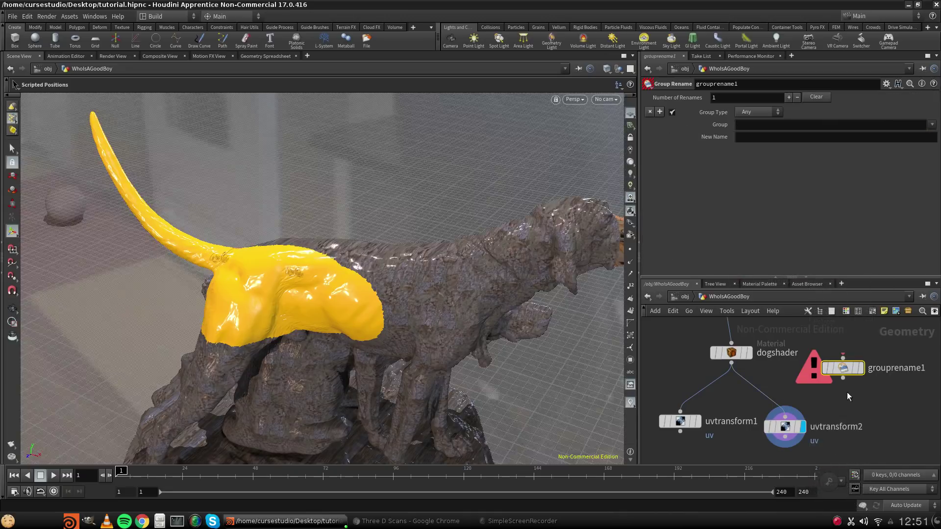
Paste the copied dogshader_reddiffuse group values into the Group Rename node's Group and set its new name to red.
click(755, 126)
right_click(756, 126)
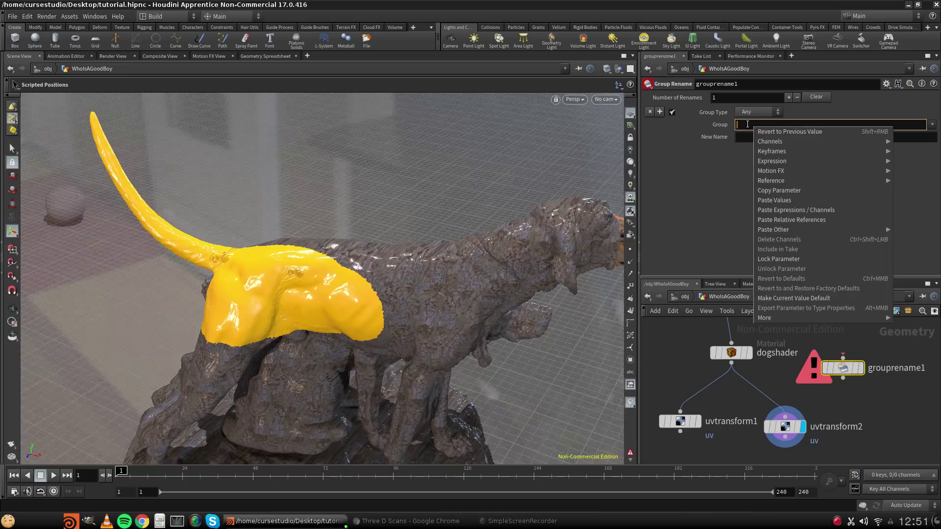
click(748, 124)
right_click(745, 124)
click(776, 198)
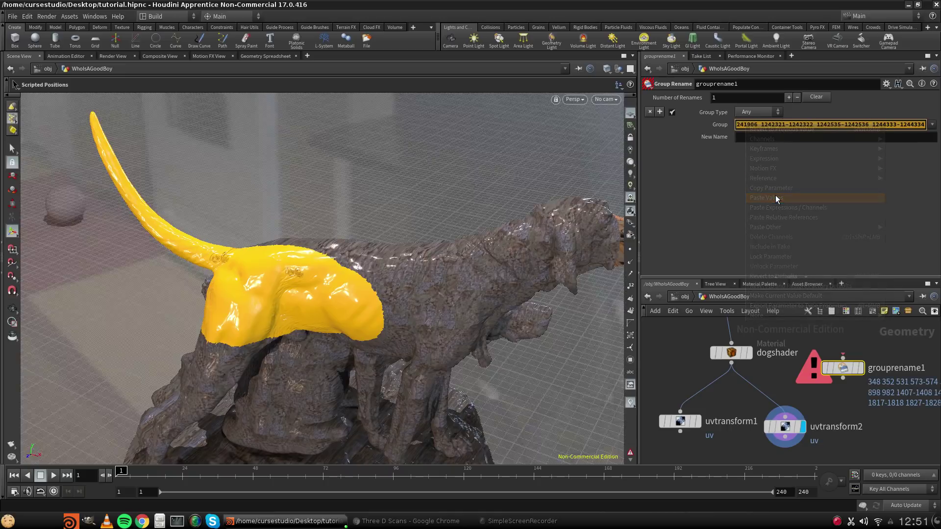
click(743, 136)
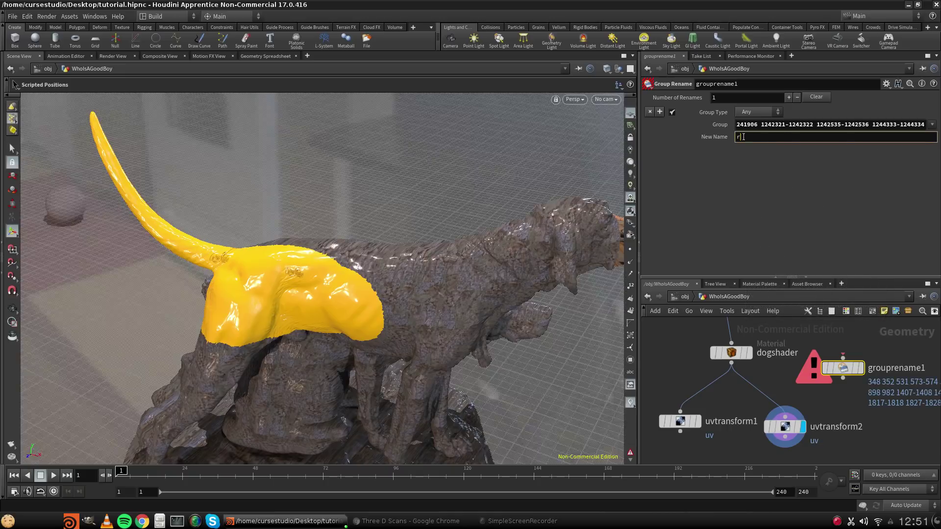
text(red)
key(Return)
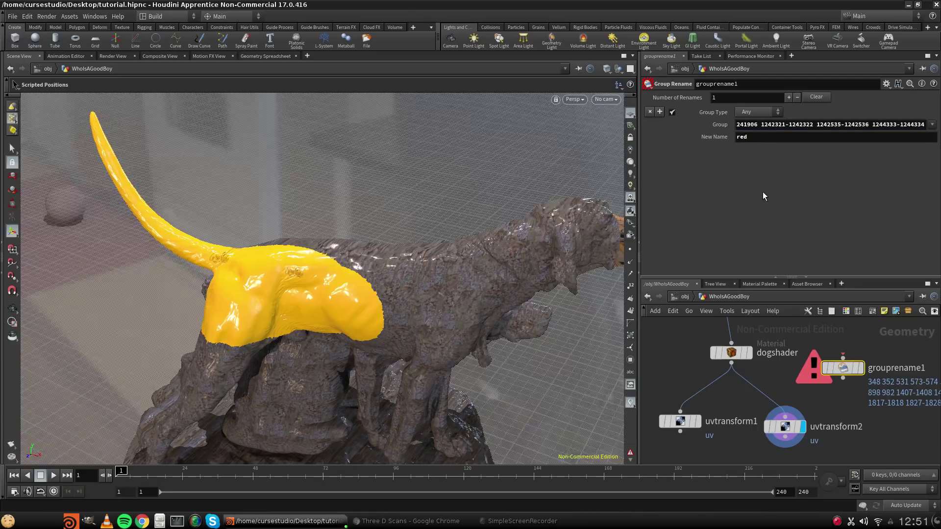
Insert the Group Rename node into the connection between dogshader and uvtransform2.
drag(845, 377, 763, 399)
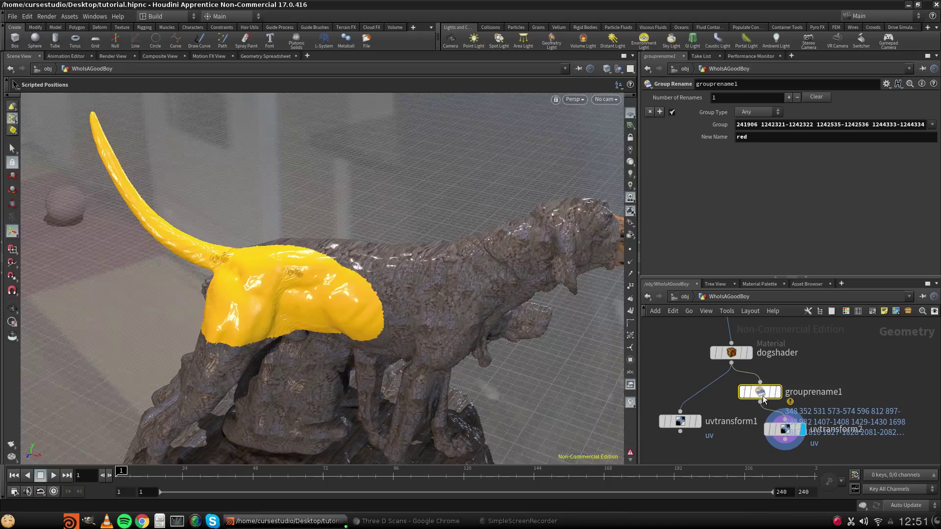
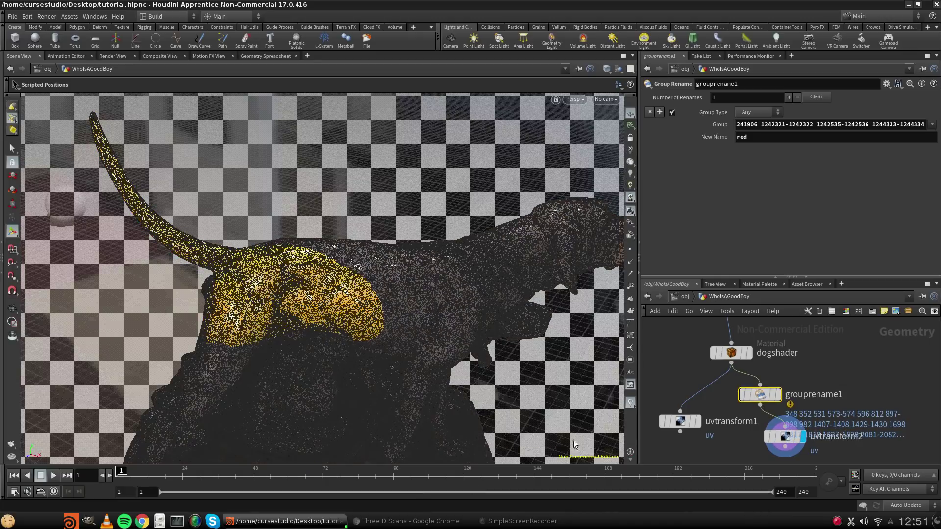
right_click(791, 405)
click(776, 396)
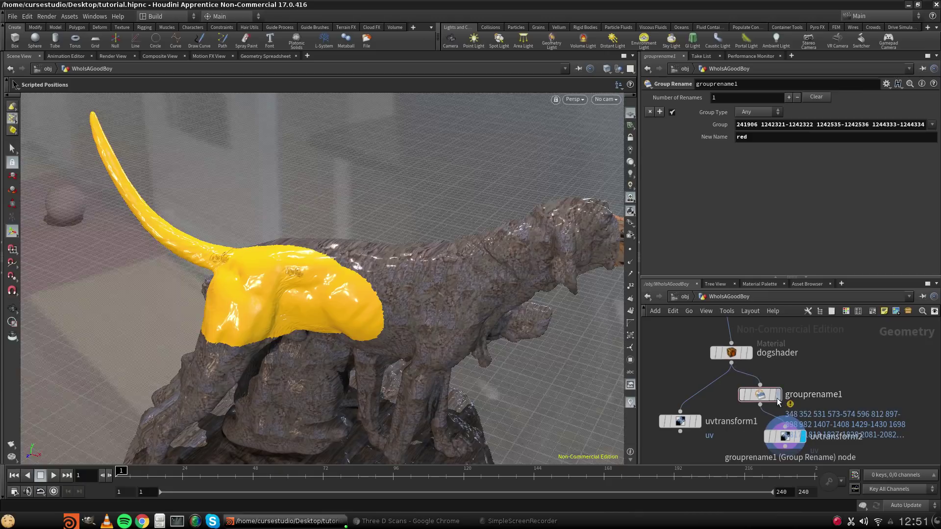
Read through the warning in grouprename1's node info and check which primitive groups it lists.
mouse_move(741, 394)
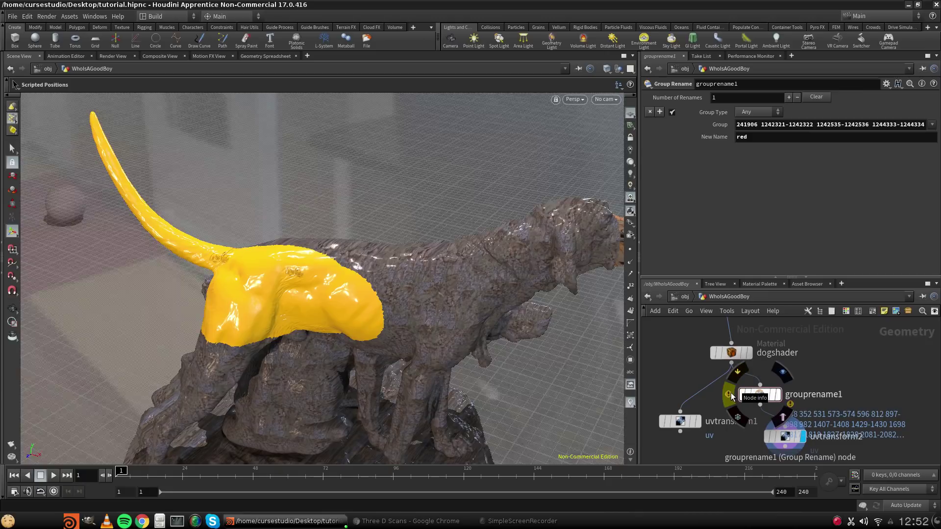
click(727, 397)
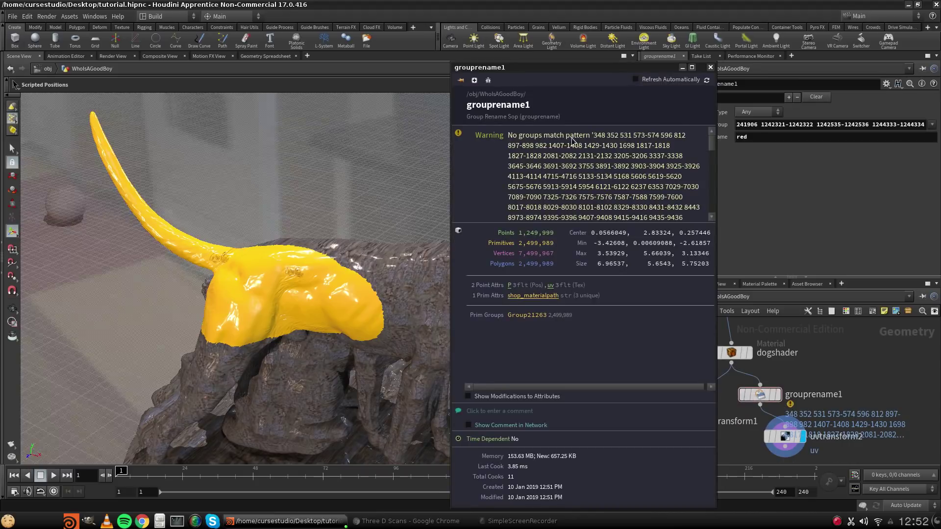
drag(554, 136, 619, 297)
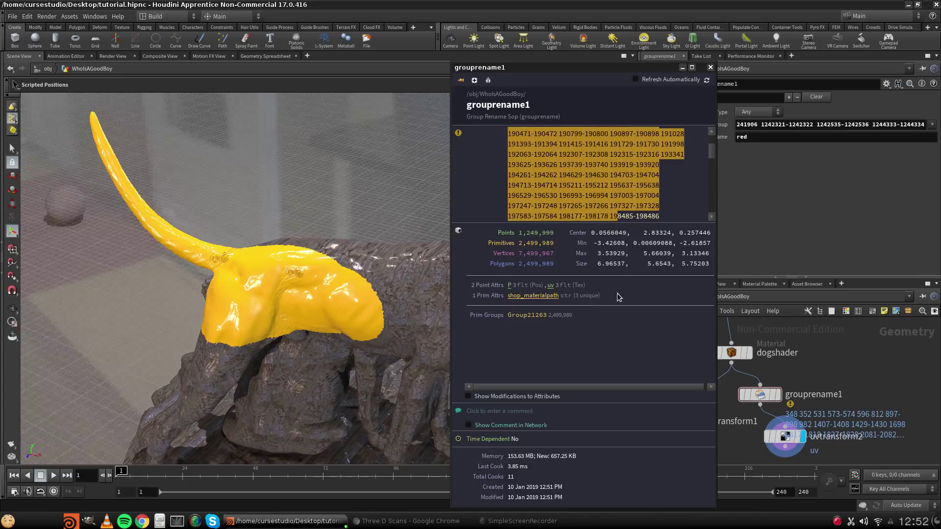
click(578, 165)
scroll(578, 165, down, 15)
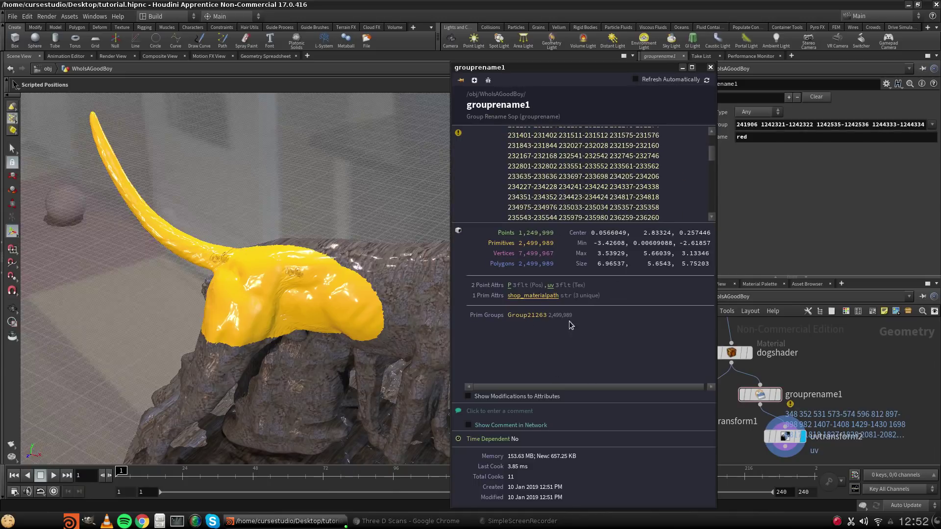
scroll(611, 180, up, 15)
key(ctrl+a)
scroll(574, 142, up, 12)
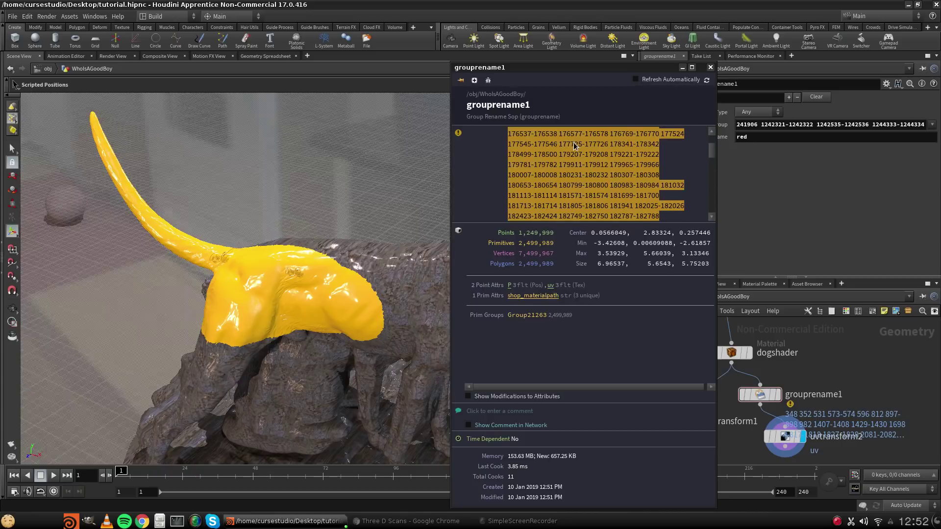
click(710, 67)
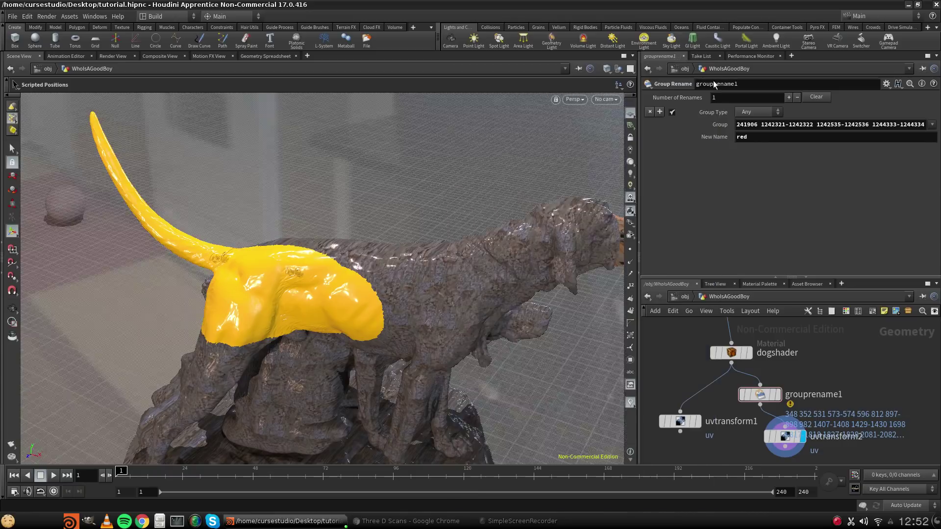
Check the parameter name of dogshader's second material group and set grouprename1's Group to group2.
click(731, 352)
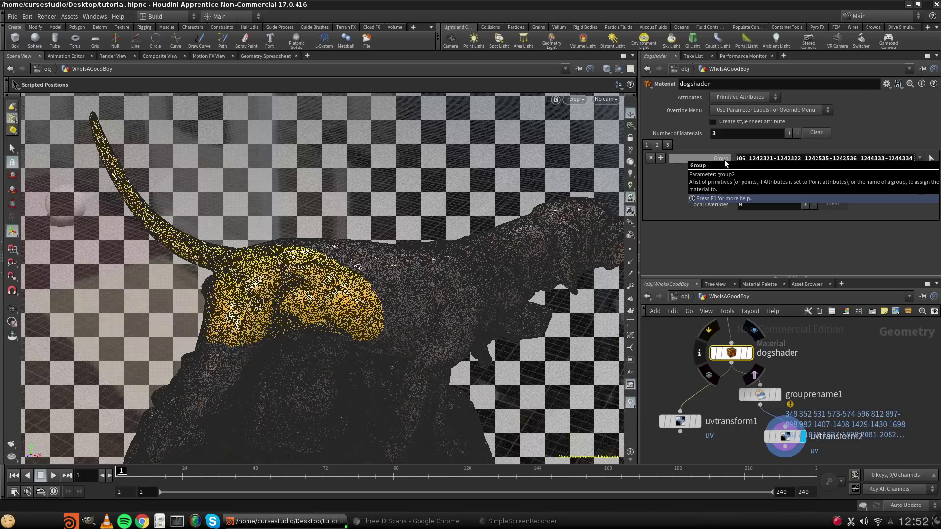
click(761, 398)
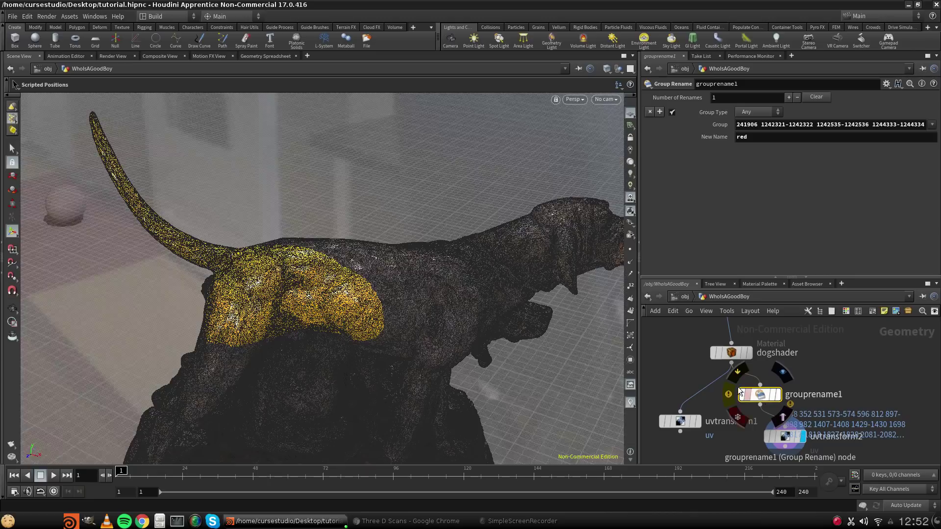
click(762, 124)
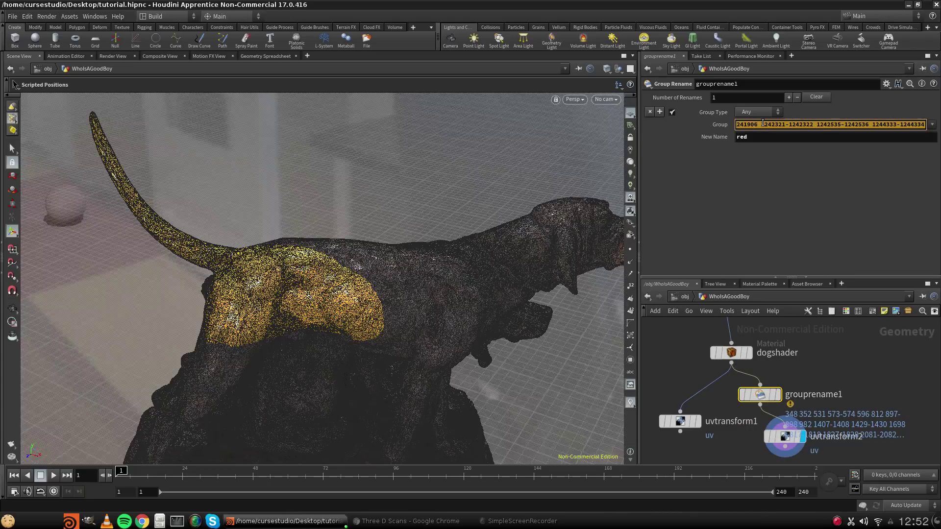
key(BackSpace)
text(group2)
key(Return)
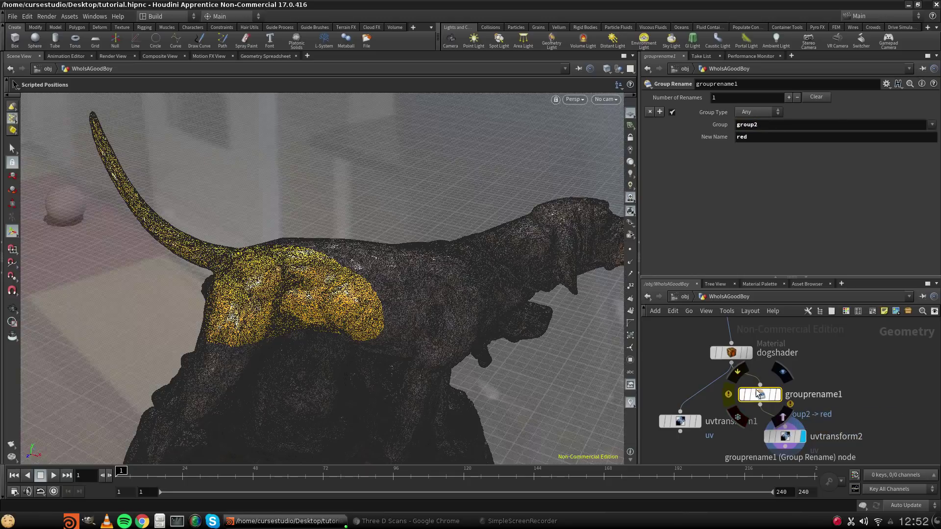
Reposition grouprename1 between dogshader and uvtransform2 and display its output in the viewport.
drag(765, 396, 791, 401)
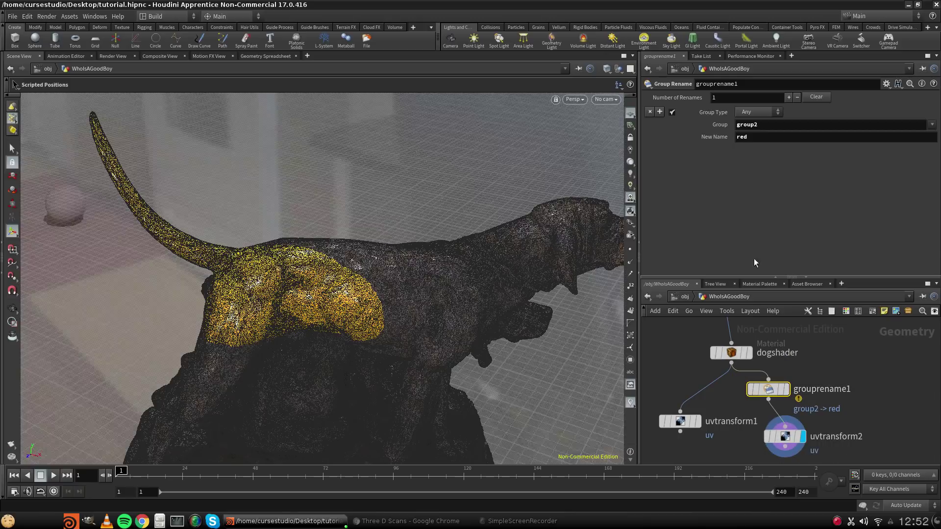
mouse_move(771, 390)
mouse_down()
mouse_move(764, 393)
mouse_move(773, 392)
mouse_up()
click(790, 391)
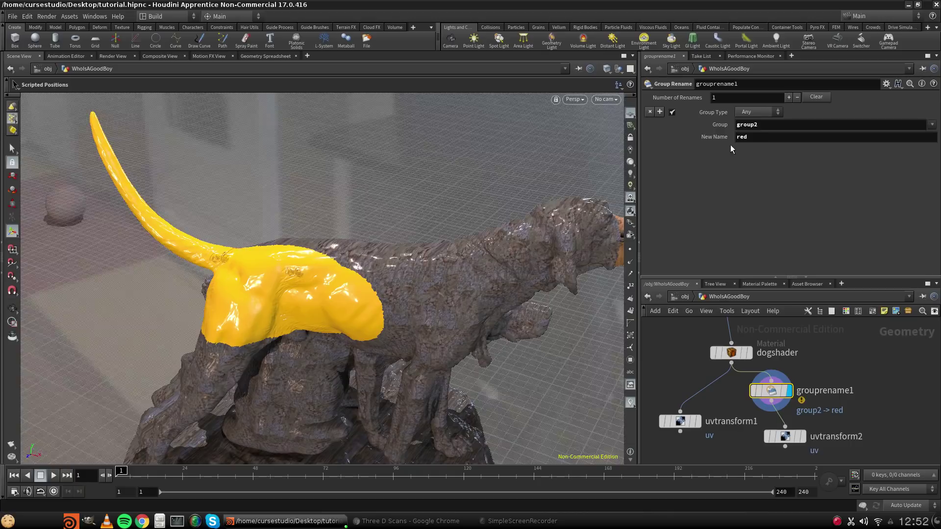
Copy the dogshader_orangeplastic group parameter from dogshader and paste its values into grouprename1's Group in place of group2.
click(730, 353)
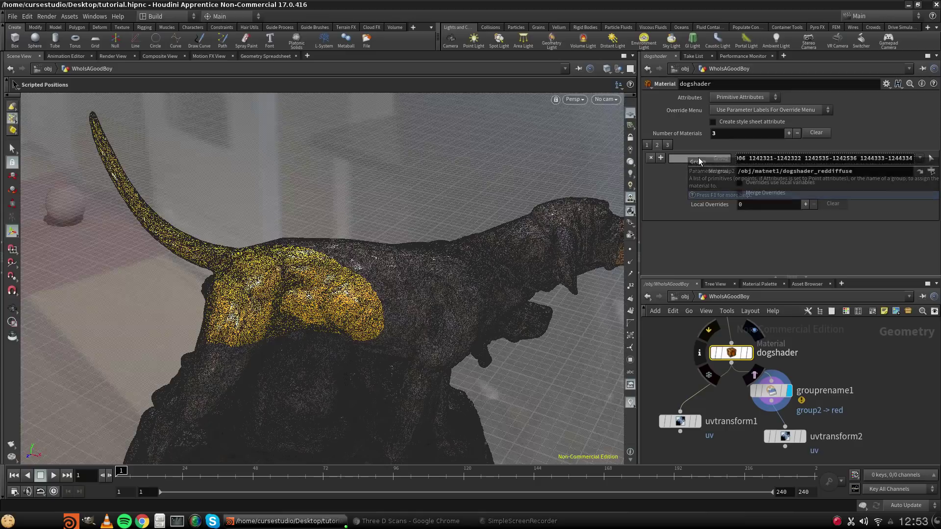
click(668, 146)
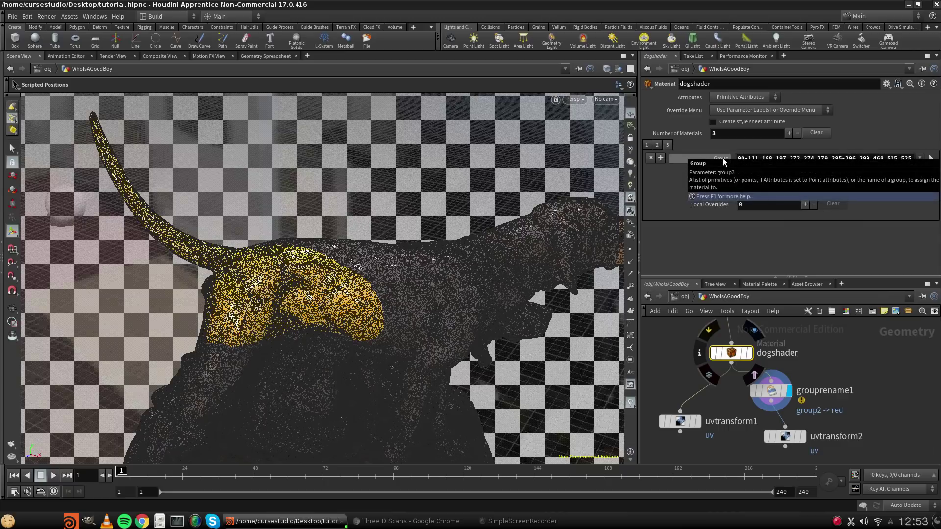
right_click(724, 162)
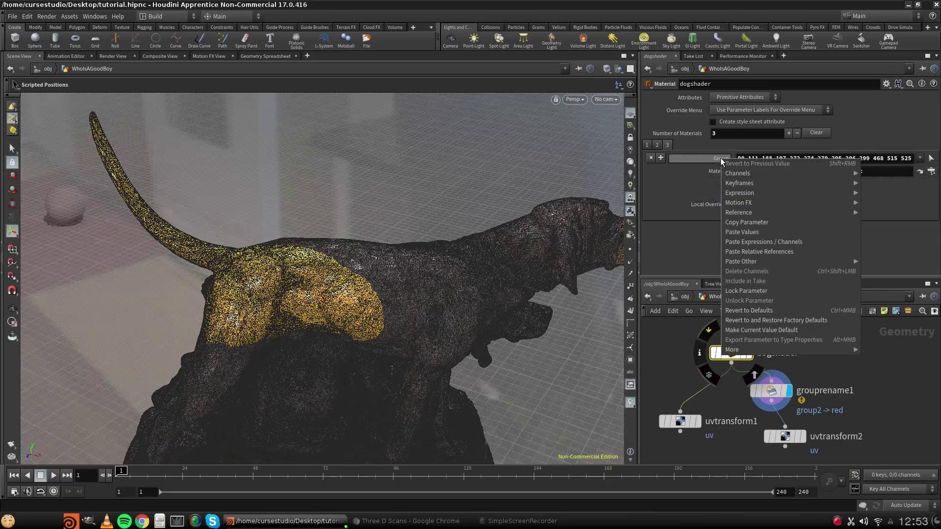
mouse_move(743, 174)
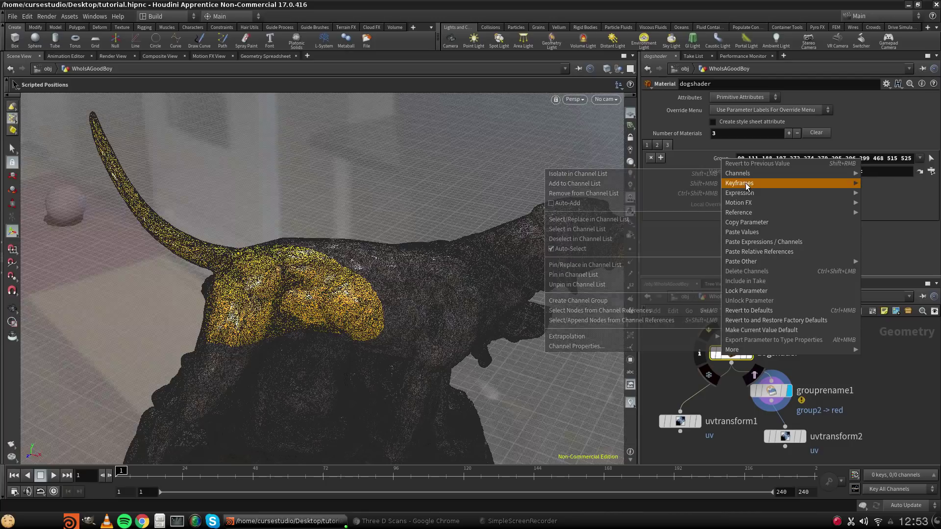
click(749, 222)
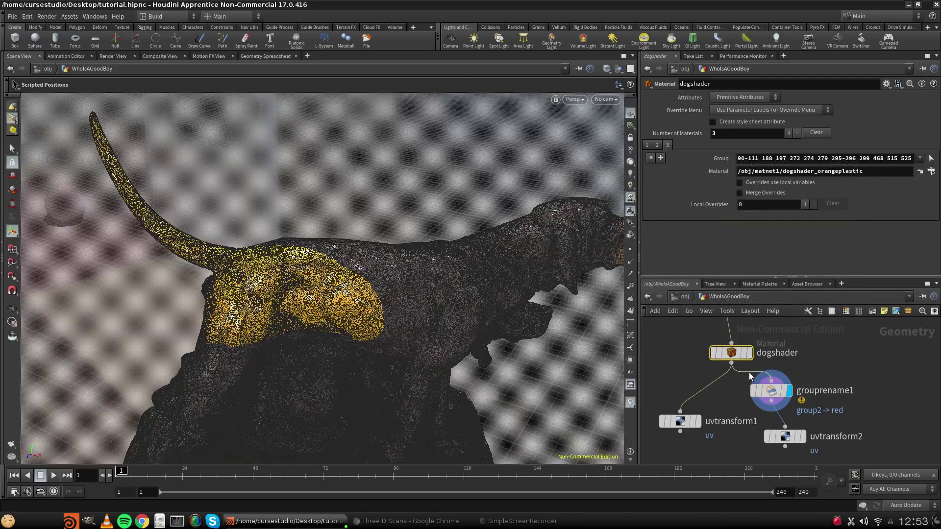
click(769, 391)
drag(778, 124, 595, 136)
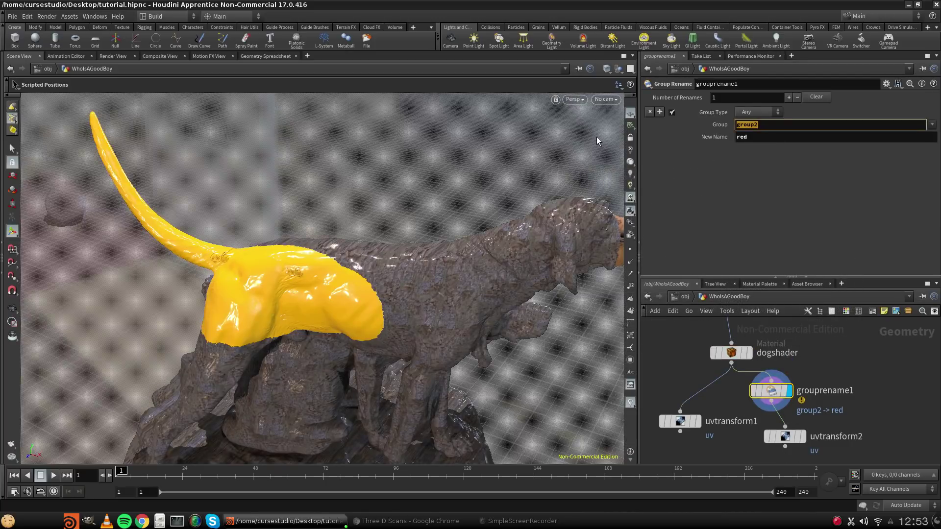
key(BackSpace)
right_click(755, 126)
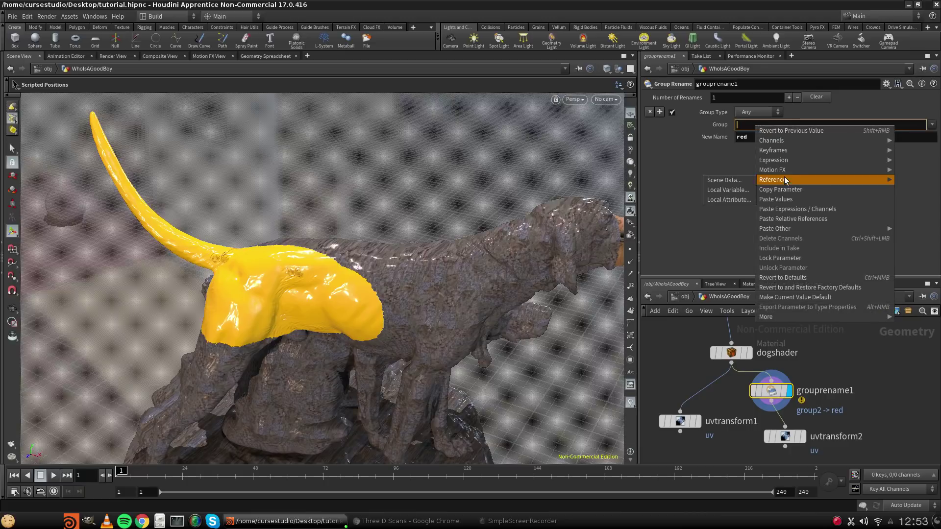
click(782, 199)
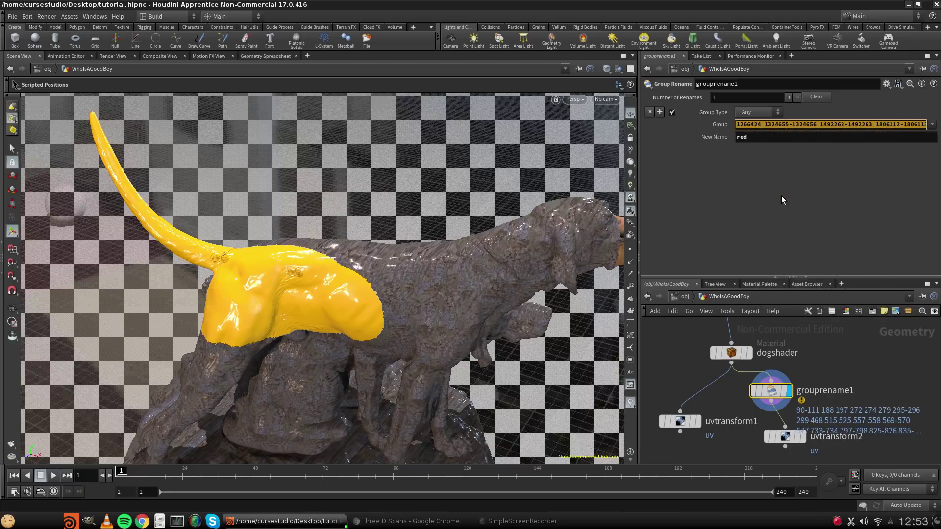
Clear grouprename1's Group, delete the node, and align uvtransform2 level with uvtransform1 below dogshader.
click(771, 125)
key(ctrl+a)
key(BackSpace)
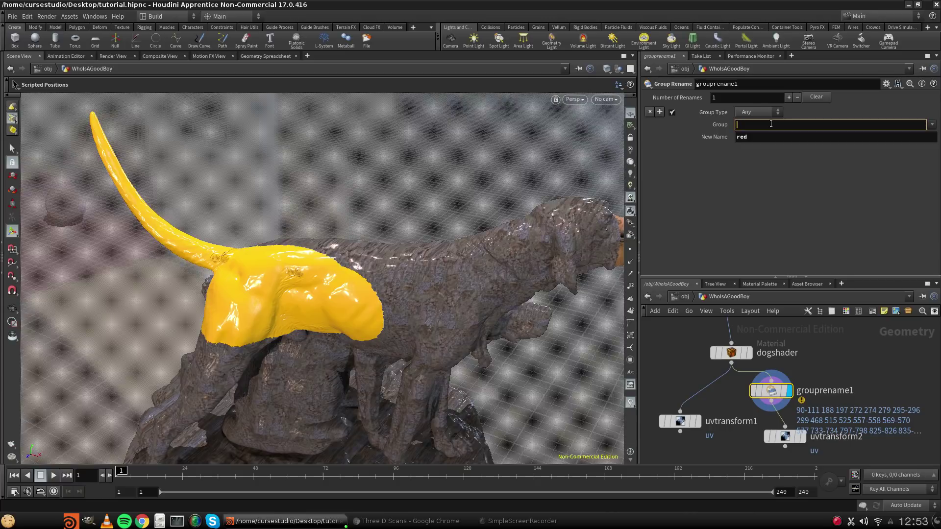
key(Return)
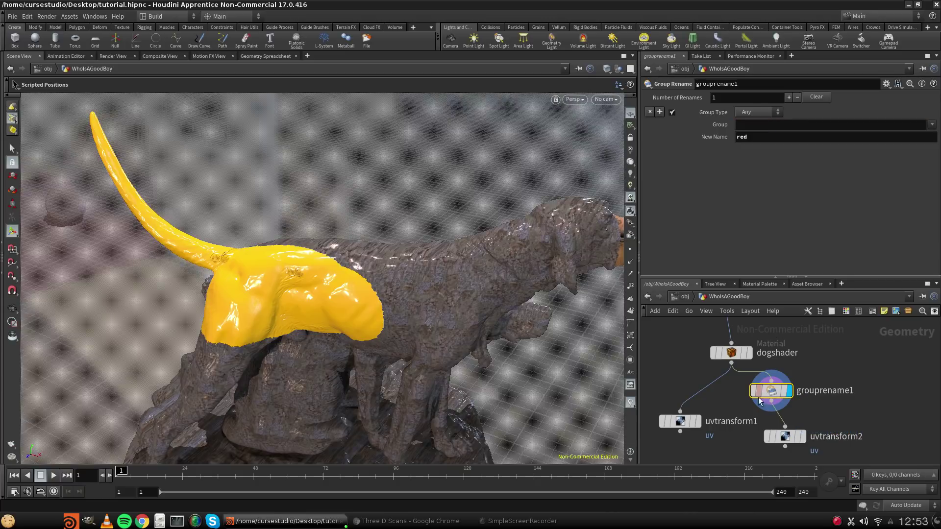
key(Delete)
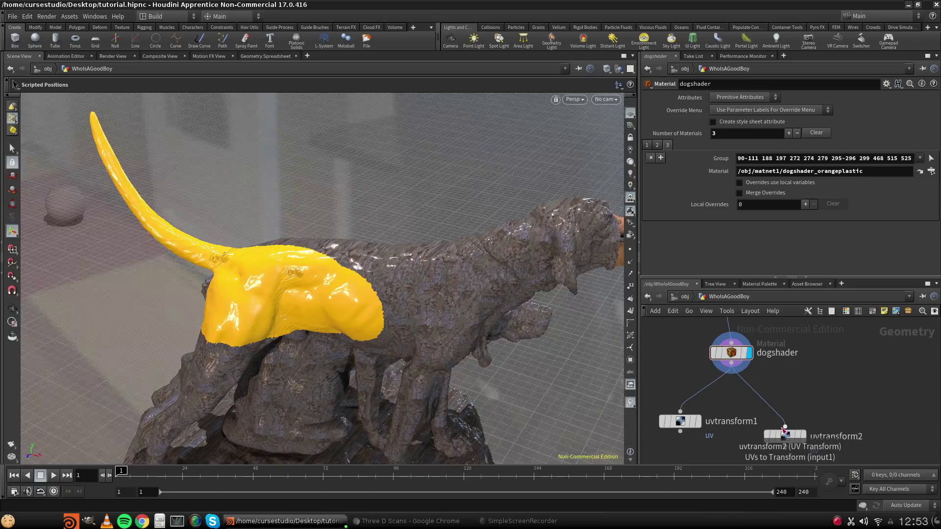
drag(788, 438, 786, 422)
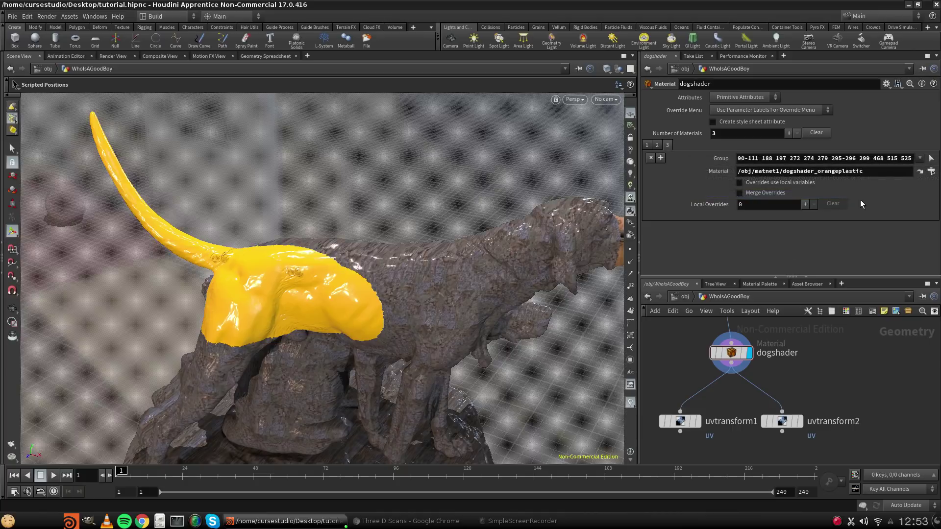
Check the group parameter name of dogshader's second material and replace uvtransform2's Group with group2.
click(655, 146)
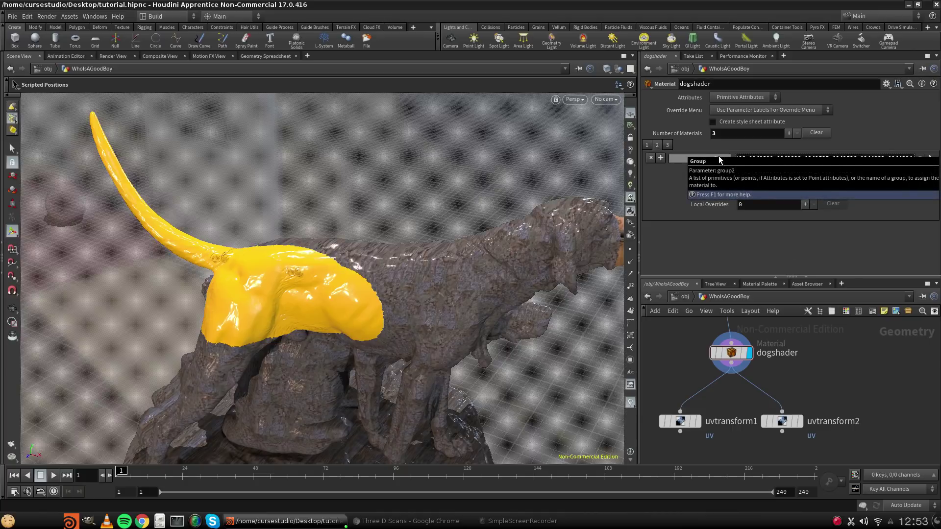
click(781, 420)
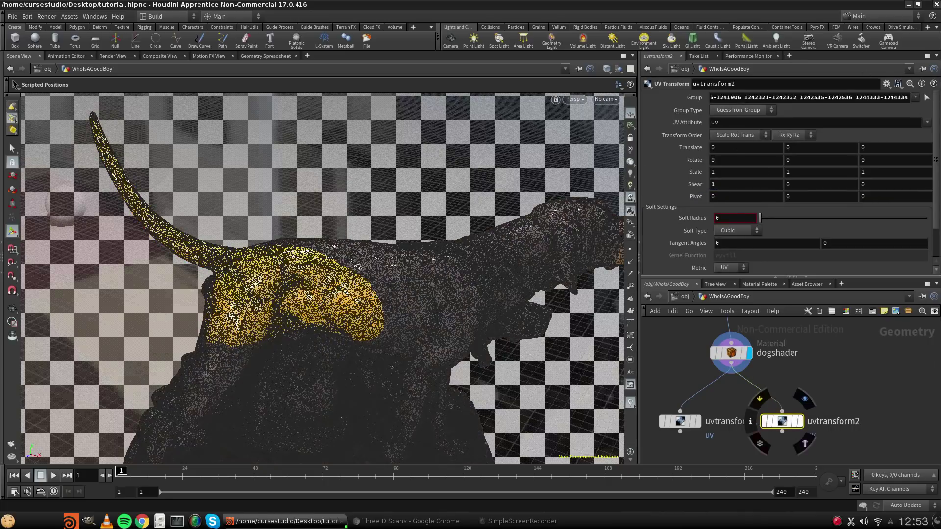
click(759, 96)
text(group2)
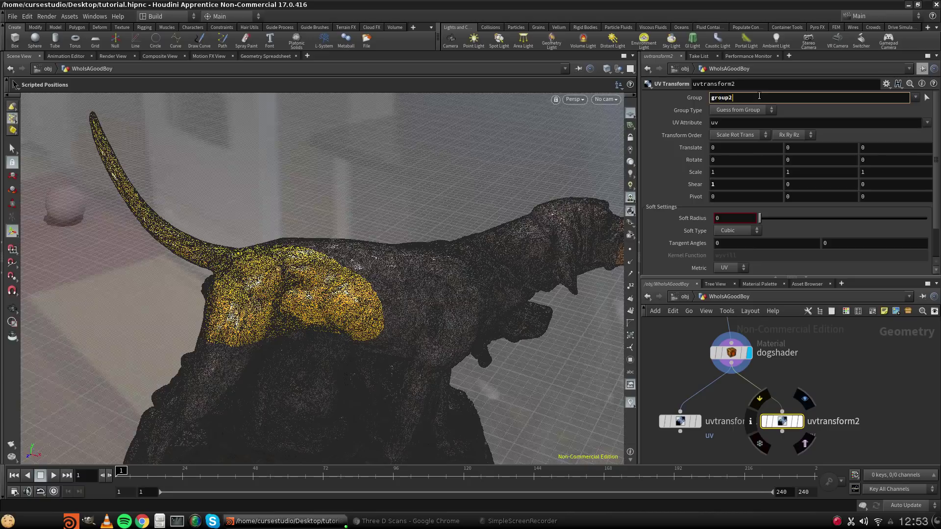
key(Return)
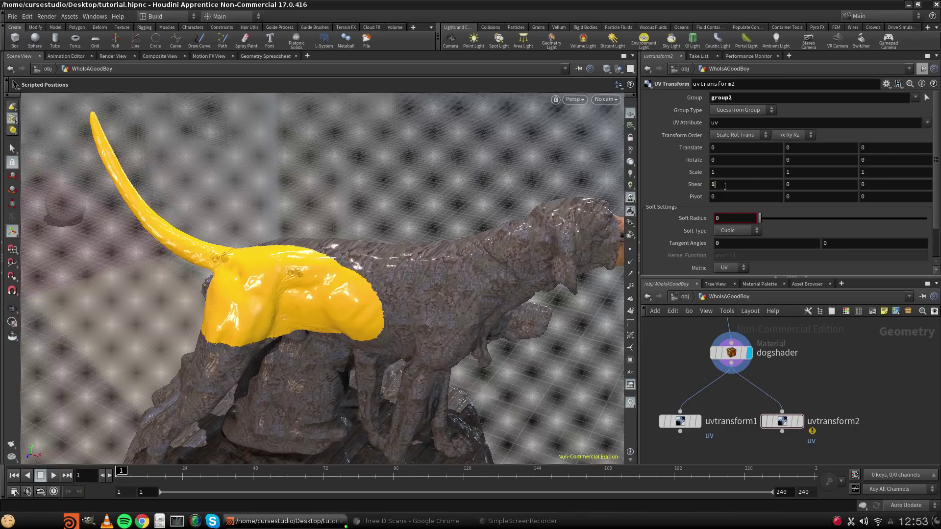
Try a first shear value of 2 on uvtransform2 and reset it to 0.
drag(725, 186, 674, 172)
text(2)
key(Return)
click(721, 183)
text(0)
key(Return)
Copy the Group parameter of dogshader's dogshader_reddiffuse material entry.
click(730, 353)
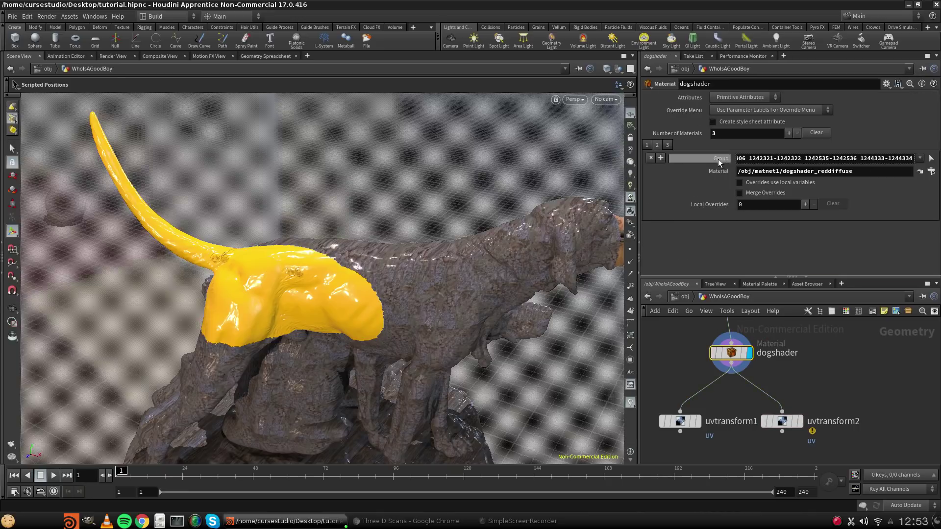
right_click(719, 158)
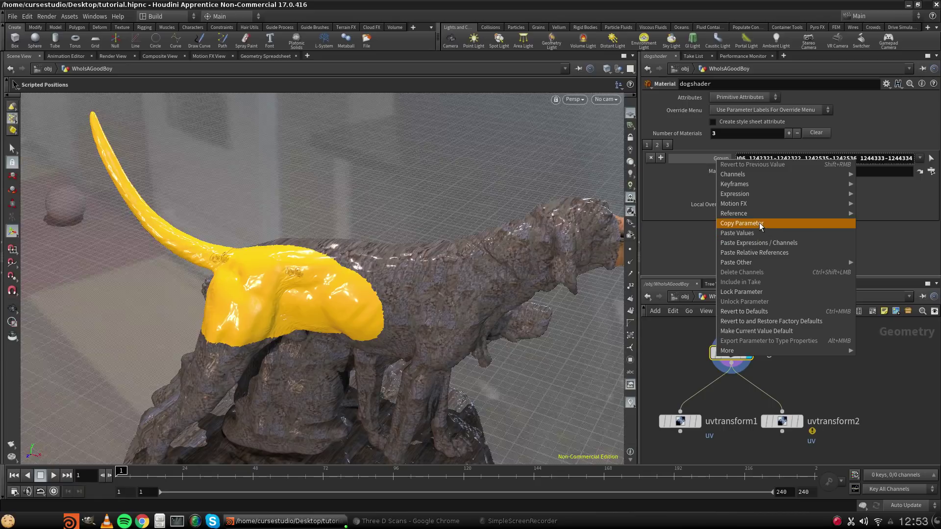
mouse_move(757, 174)
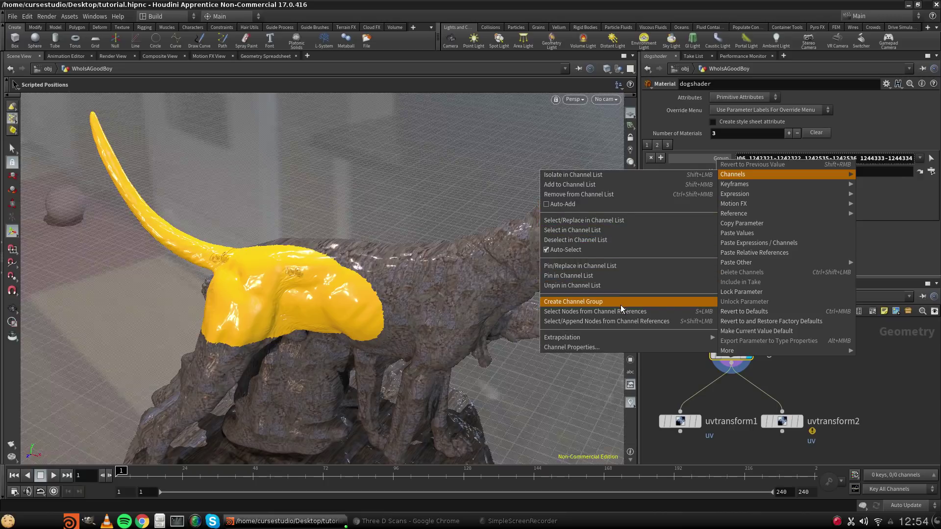
mouse_move(618, 338)
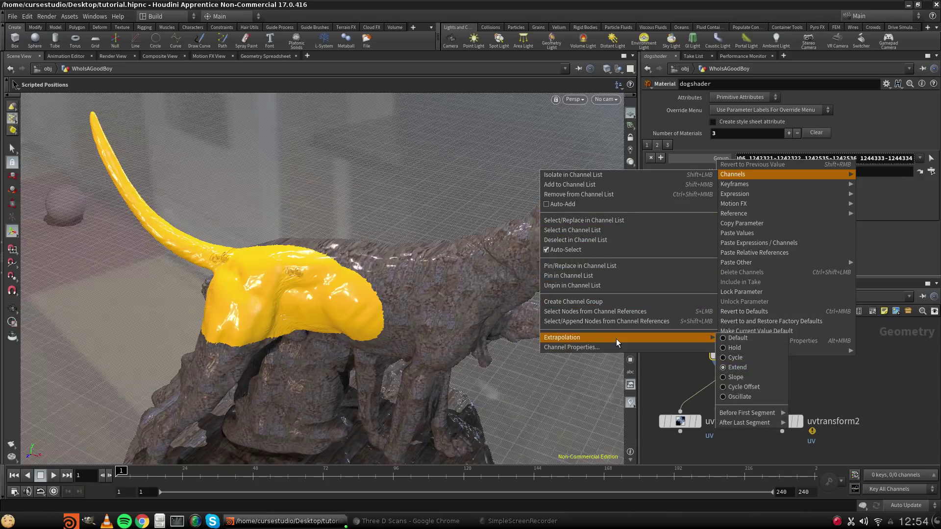
mouse_move(771, 196)
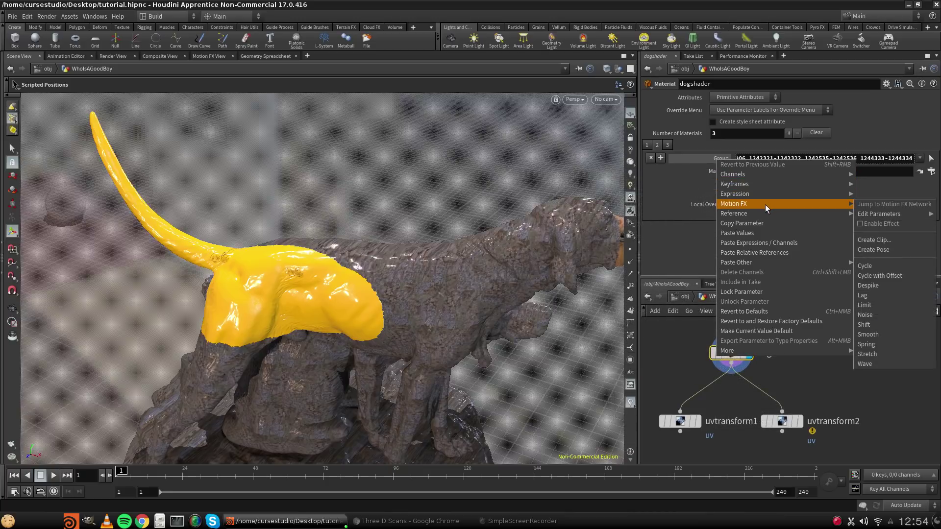
mouse_move(768, 213)
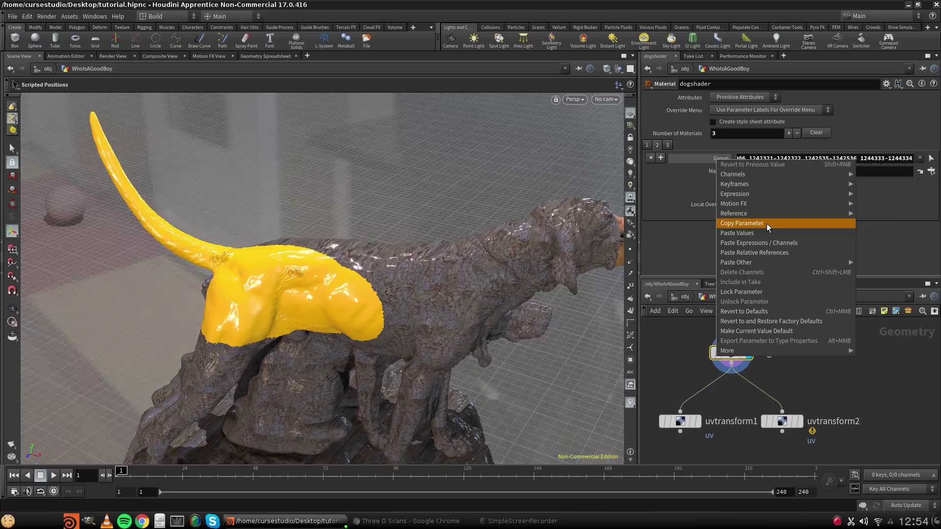
click(766, 223)
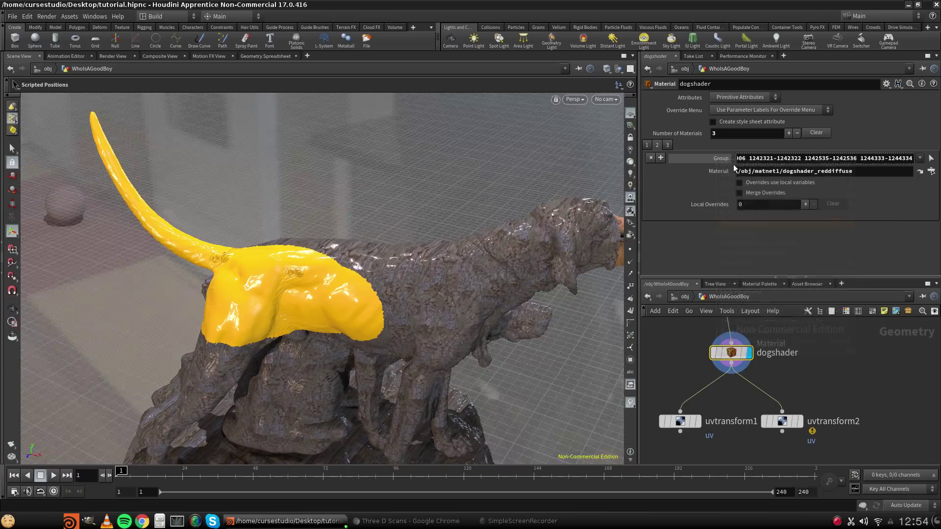
Replace uvtransform2's group2 entry with the copied dogshader_reddiffuse group values.
click(785, 421)
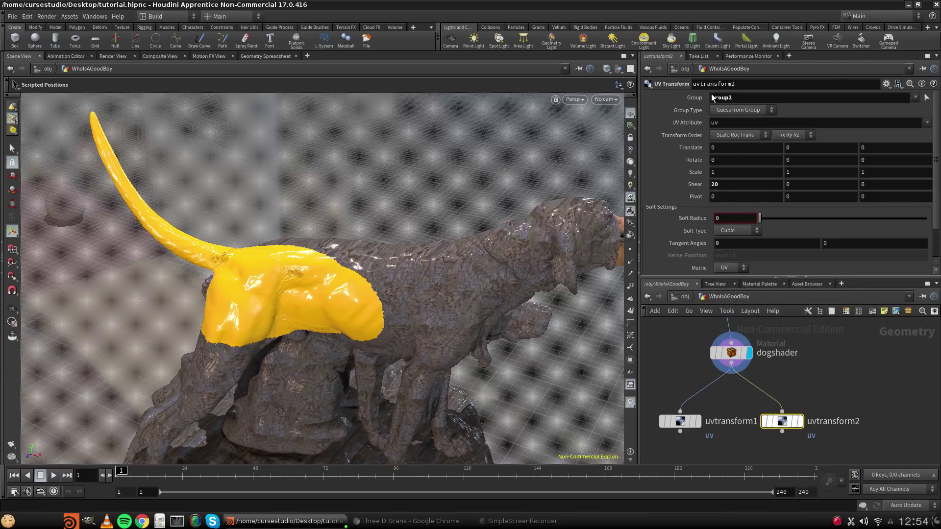
click(745, 97)
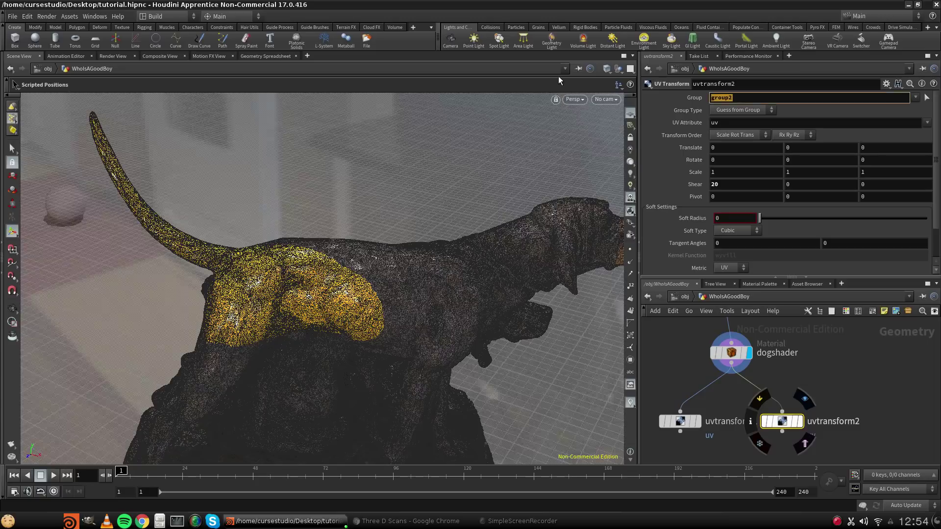
key(BackSpace)
right_click(718, 97)
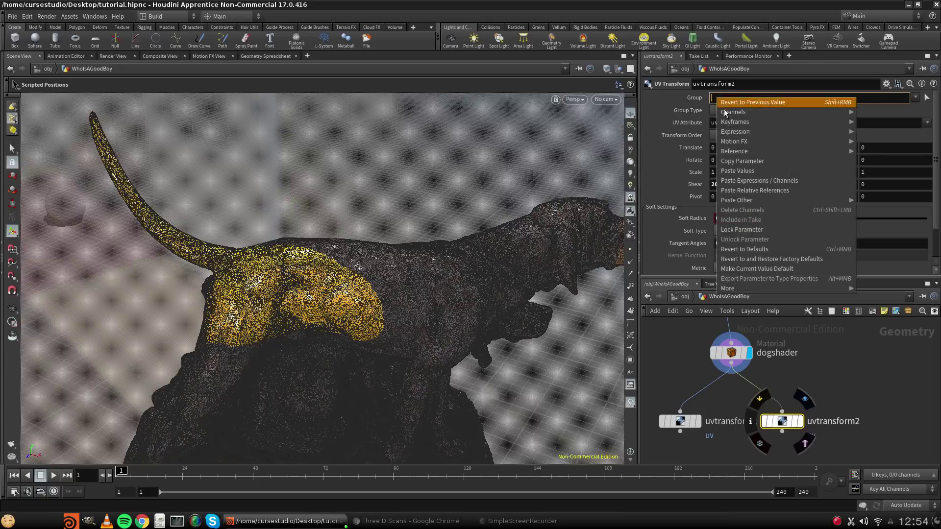
click(749, 173)
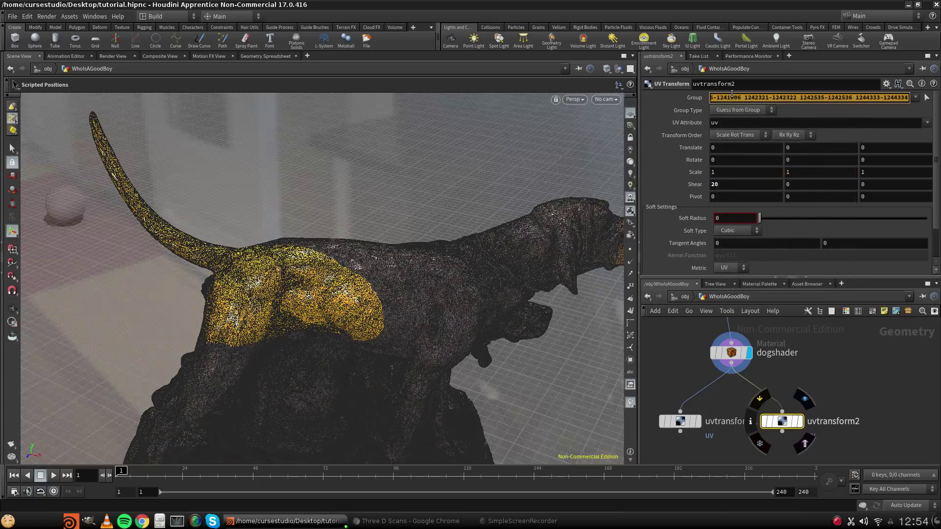
click(733, 97)
key(Return)
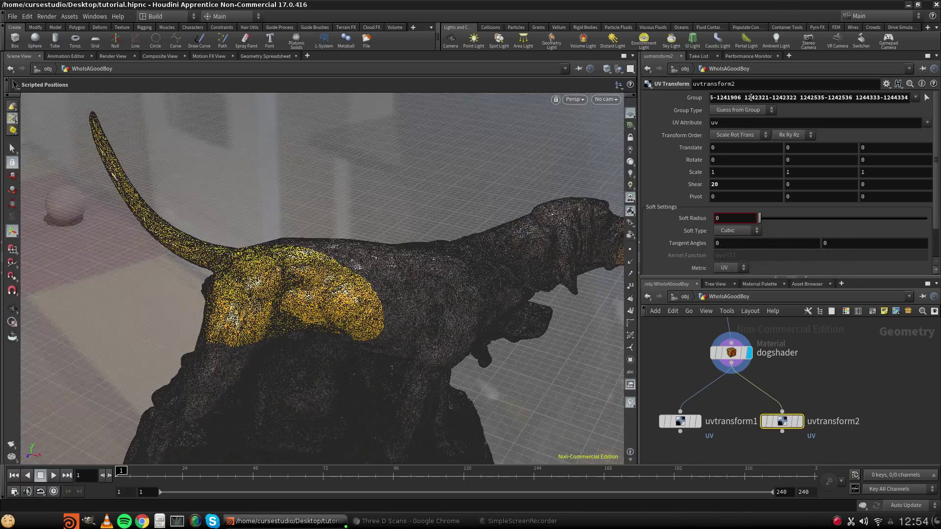
Check the group and material of dogshader's third material entry against the dog's yellow hindquarters.
click(731, 353)
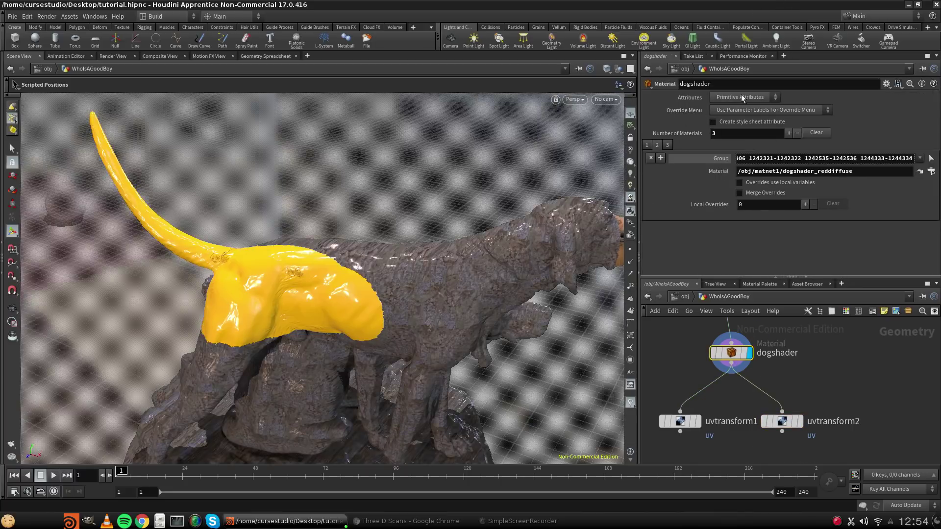
click(667, 144)
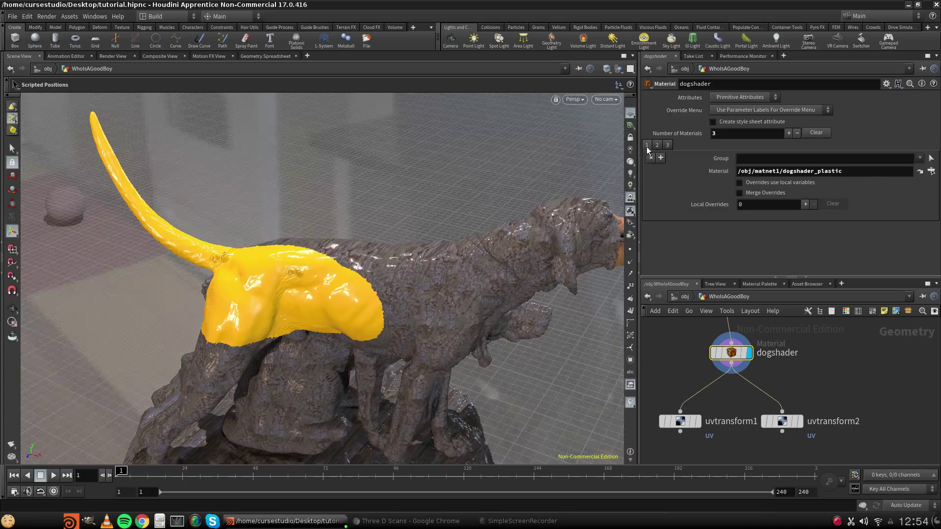
key(Escape)
drag(373, 273, 329, 250)
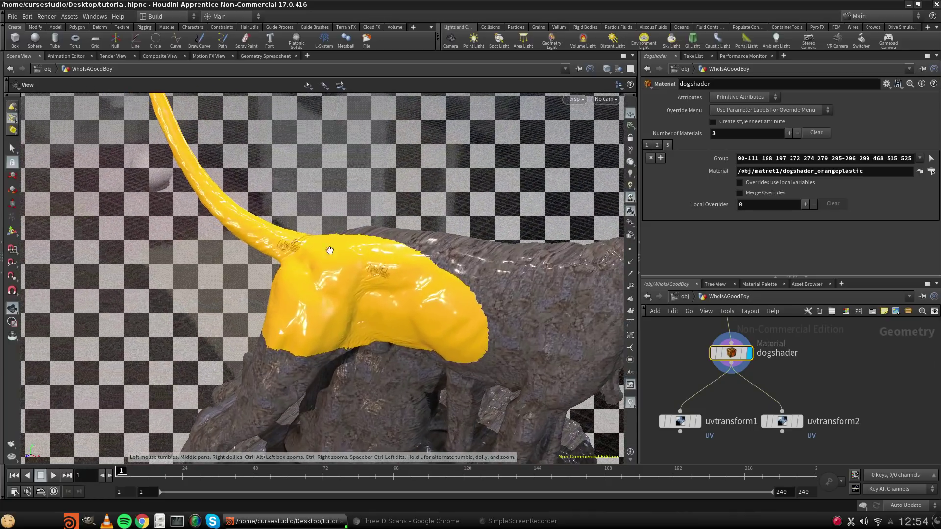
Rename uvtransform1 to cursestudio and uvtransform2 to spoon.
click(680, 422)
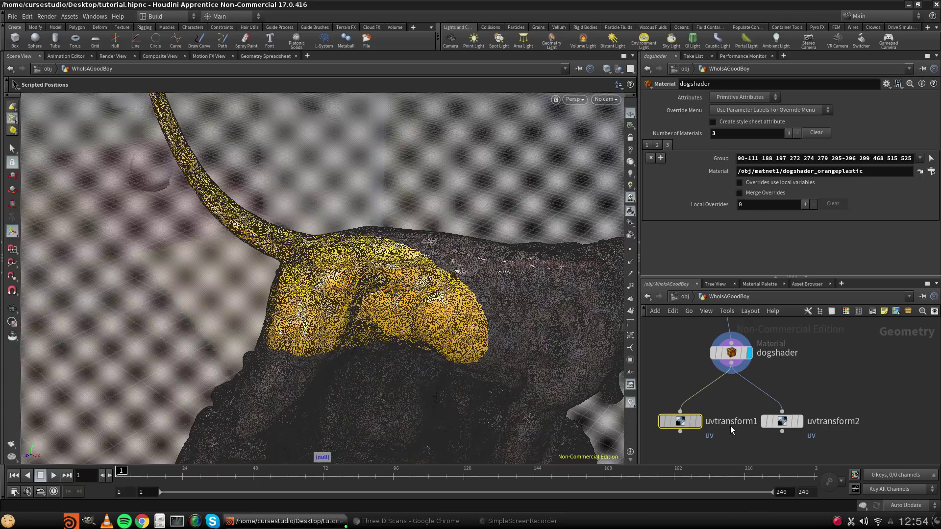
double_click(730, 422)
double_click(757, 422)
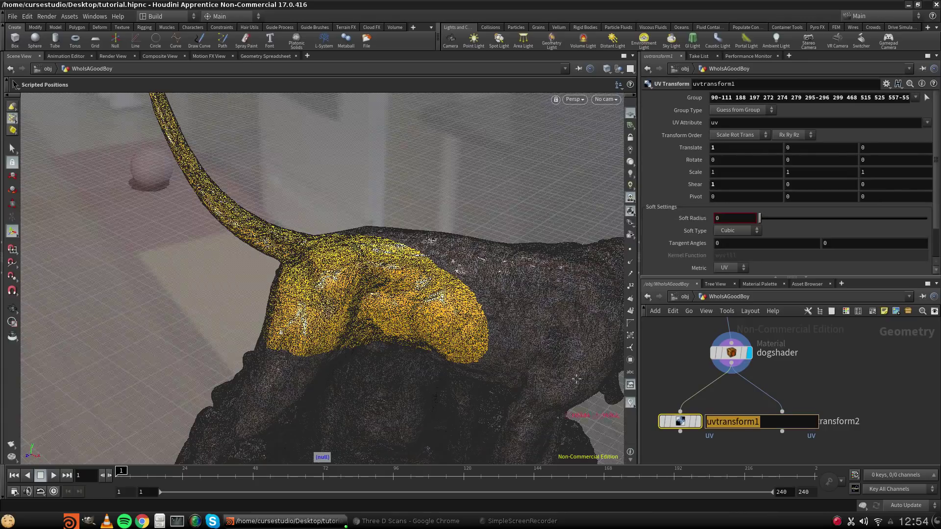
text(cursestudio)
key(Return)
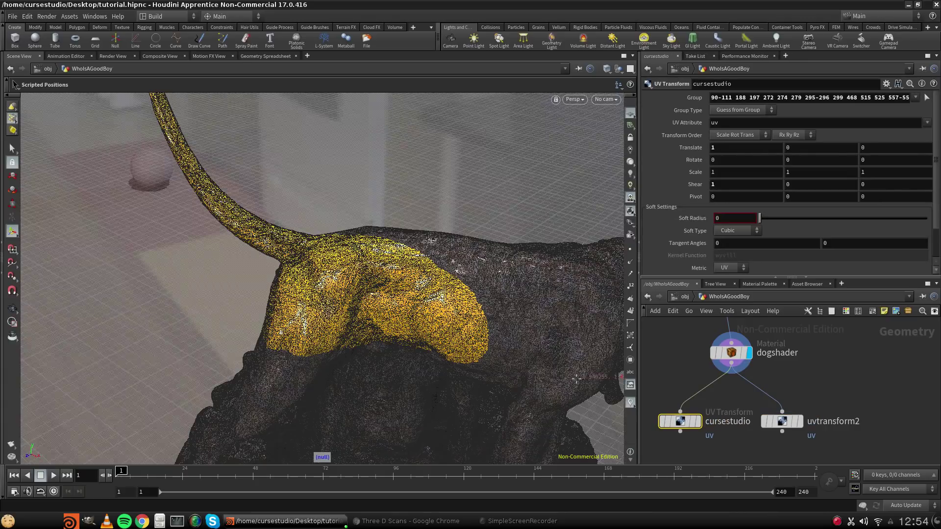
double_click(849, 423)
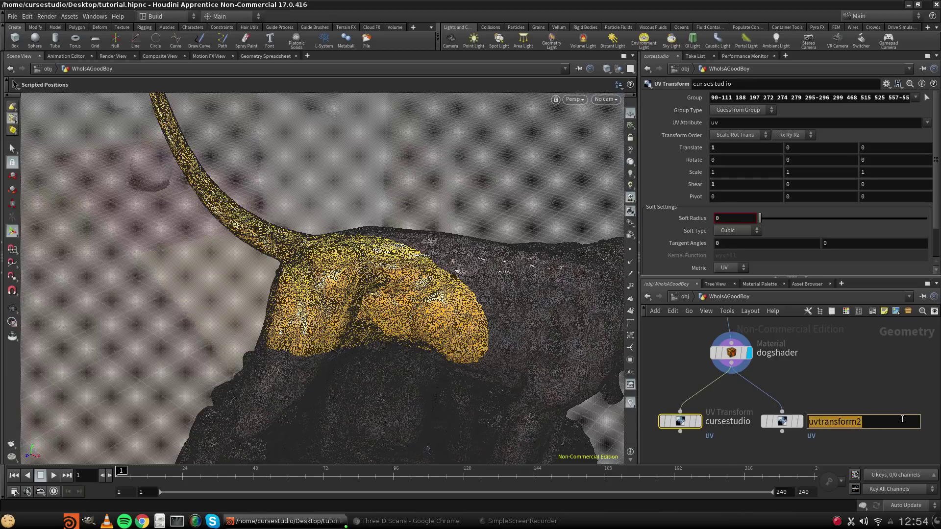
text(spoon)
key(Return)
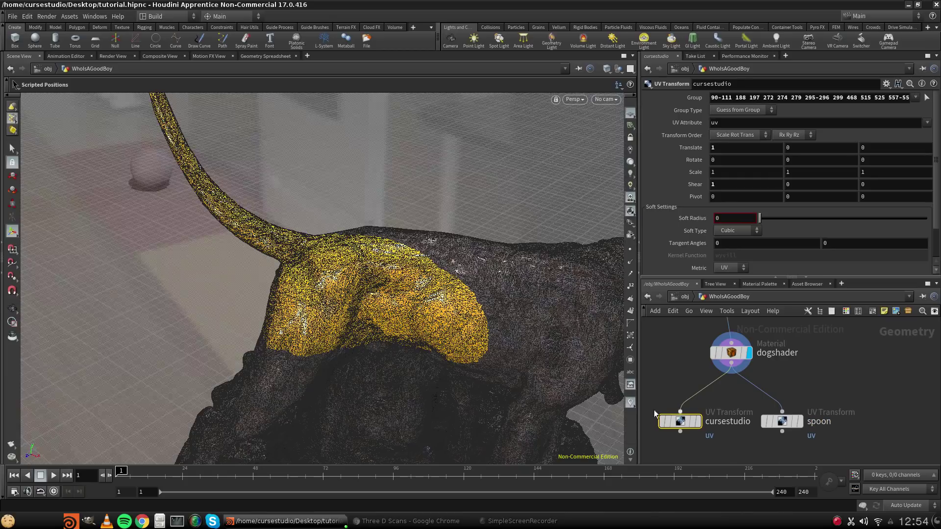
Display the cursestudio node's result with shaded surfaces and inspect the logo on the dog's hindquarters up close.
drag(680, 423, 665, 425)
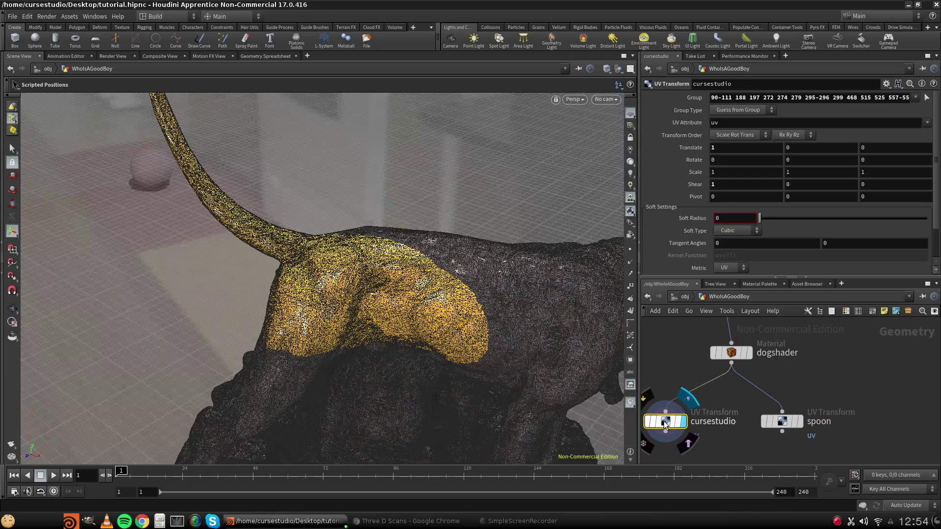
key(shift+w)
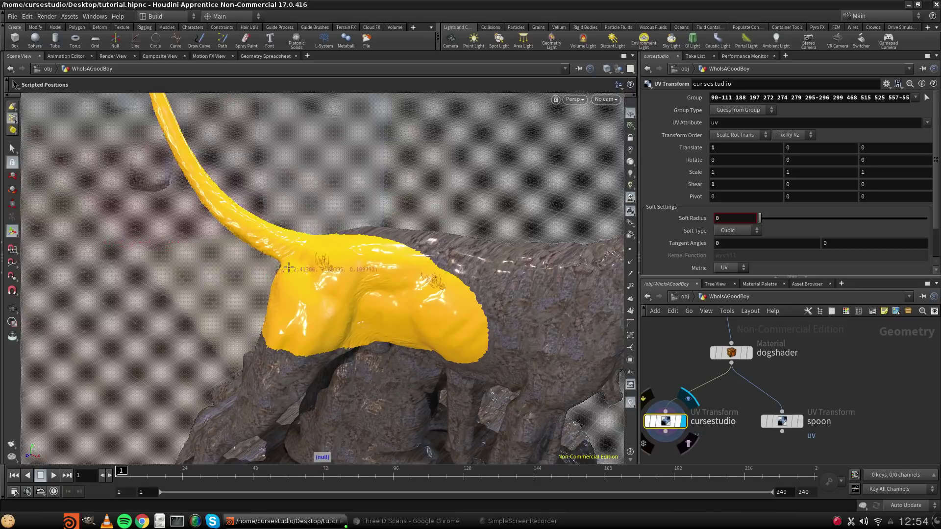
scroll(304, 265, down, 5)
key(Escape)
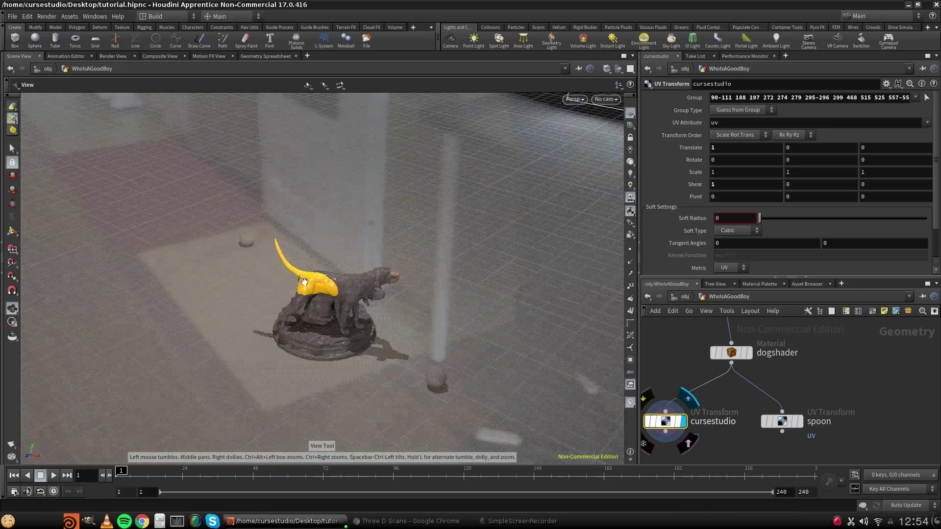
scroll(304, 281, up, 4)
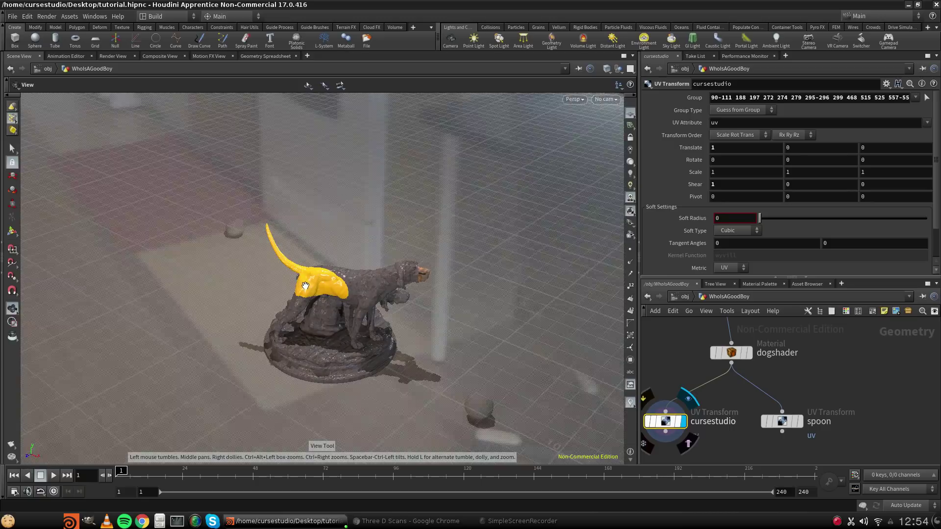
scroll(309, 284, up, 3)
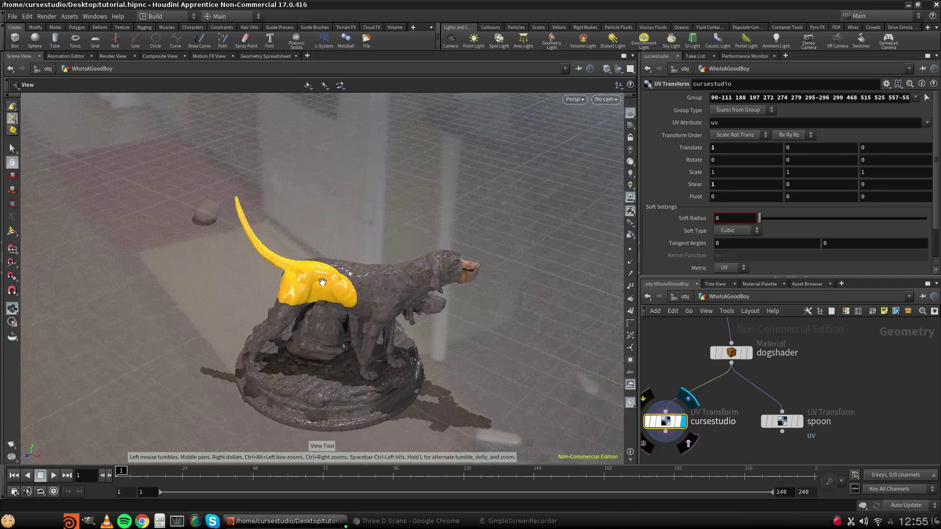
scroll(322, 283, up, 6)
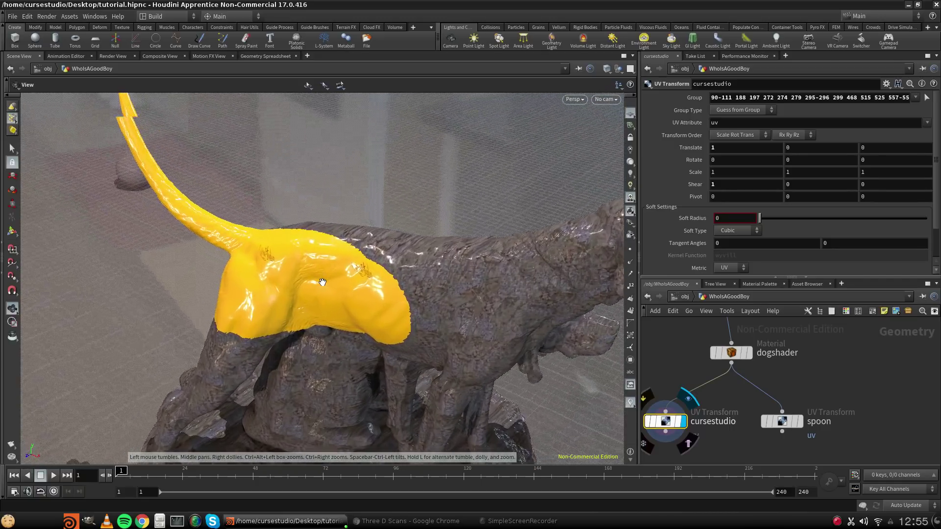
drag(322, 283, 413, 278)
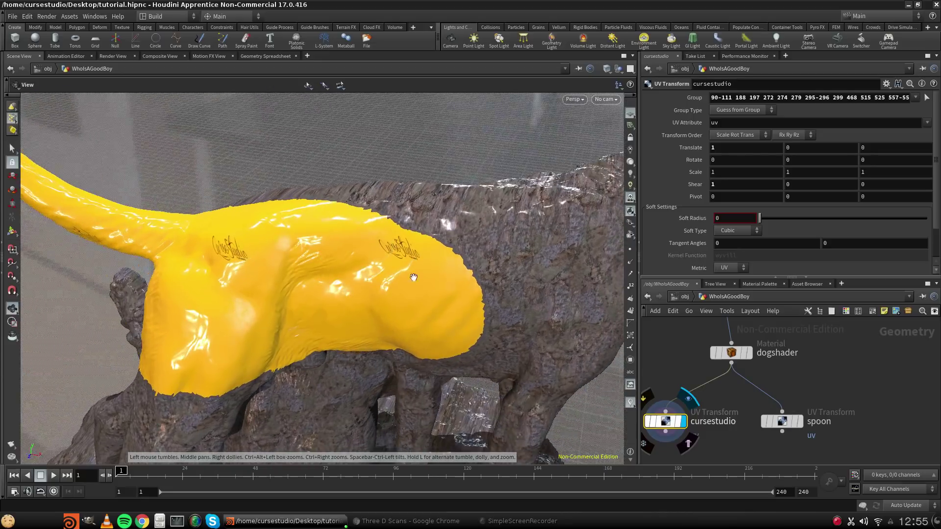
Try a UV scale of 2 on all three axes of cursestudio.
double_click(730, 174)
text(2)
key(Return)
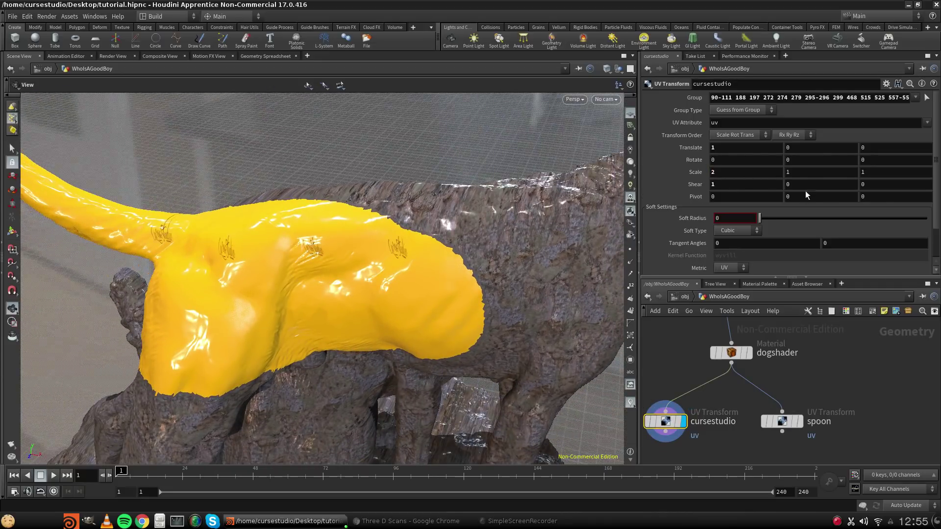
double_click(803, 172)
text(2)
key(Return)
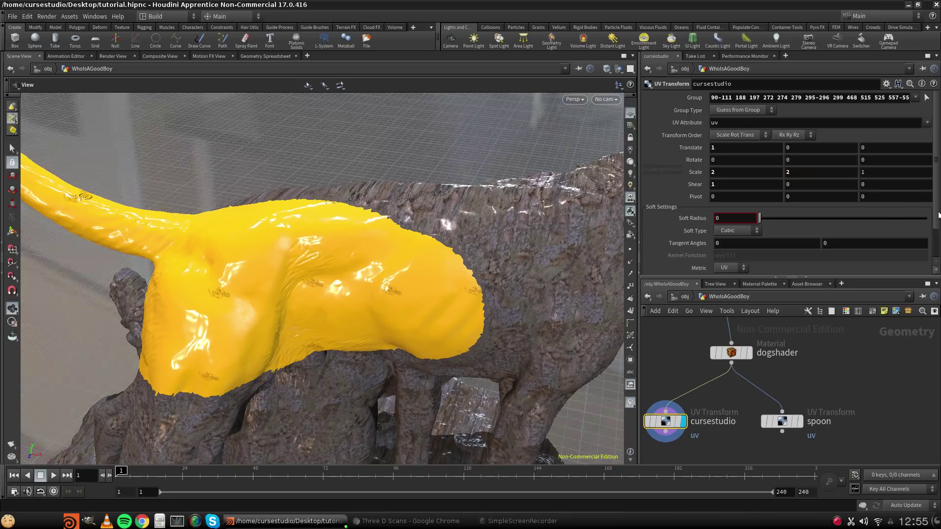
double_click(882, 173)
text(2)
key(Return)
Set the UV scale of cursestudio to 0.1 on all three axes.
double_click(724, 170)
text(0.1)
key(Return)
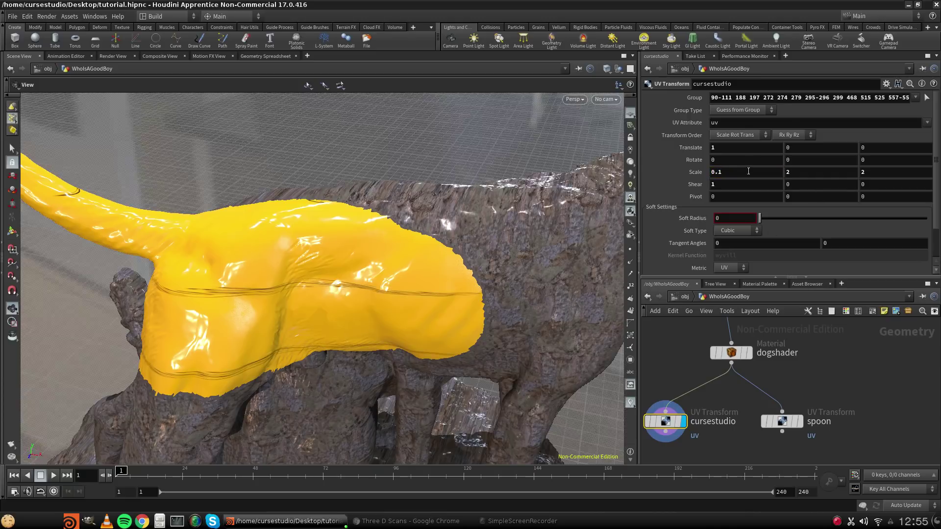
middle_click(702, 172)
drag(878, 173, 702, 160)
text(0.1)
key(Return)
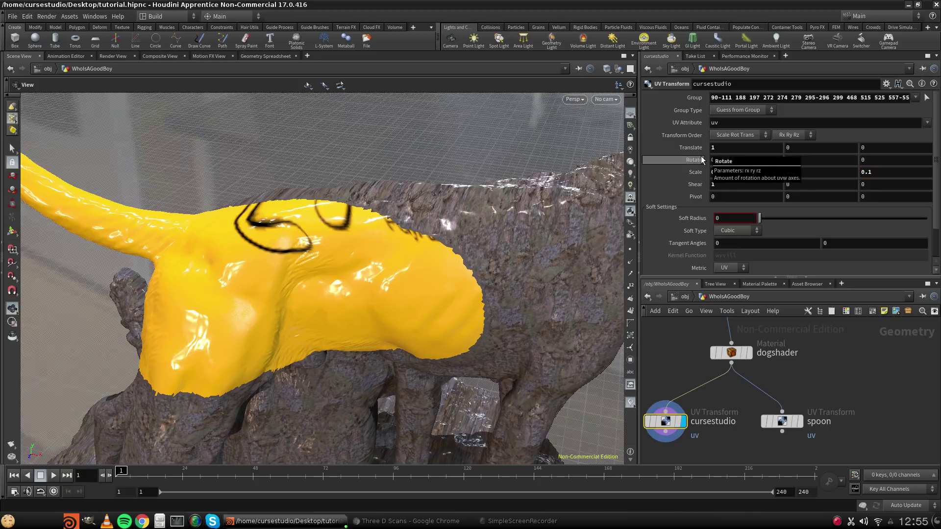
Set cursestudio's first translate value to 0 and its second to 2.
drag(325, 256, 564, 236)
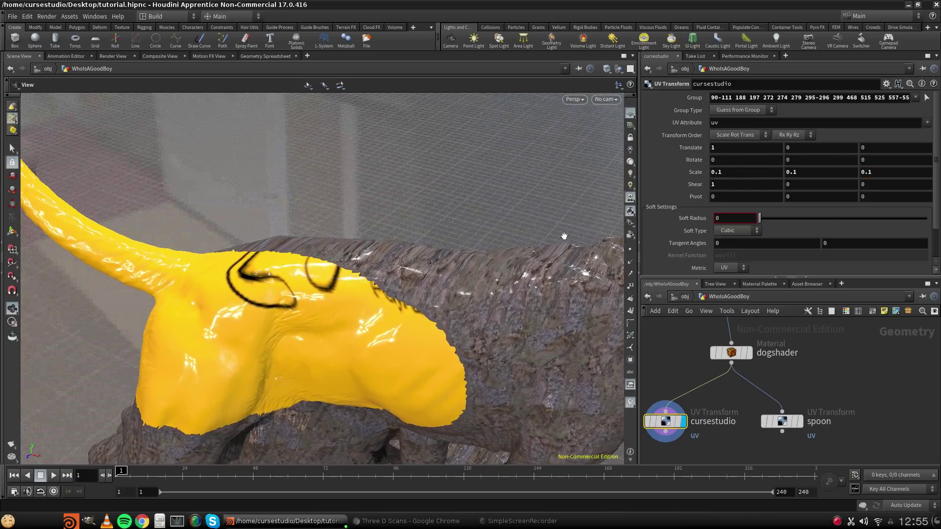
click(744, 148)
key(Return)
click(738, 148)
click(831, 152)
text(2)
key(Return)
drag(421, 293, 372, 316)
right_drag(372, 315, 435, 342)
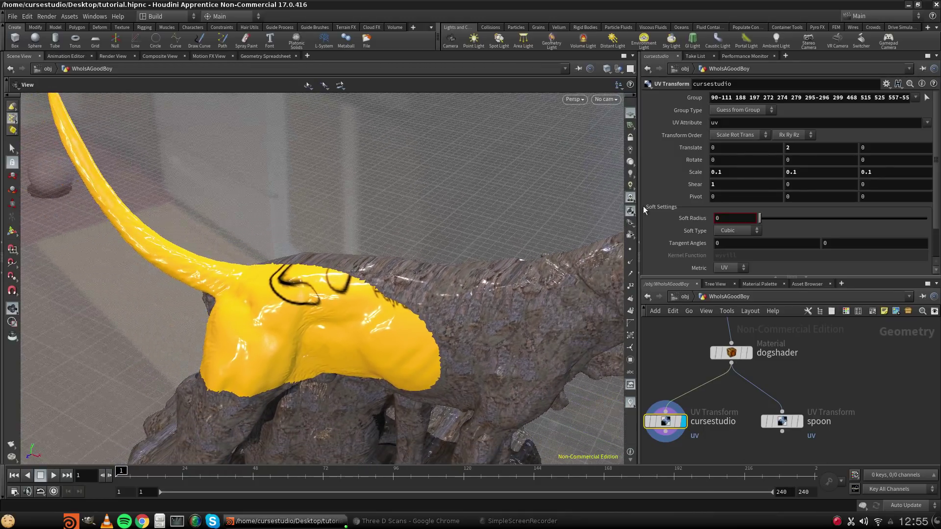
Set the first two scale values of cursestudio to 0.2.
click(743, 172)
text(0.2)
key(Return)
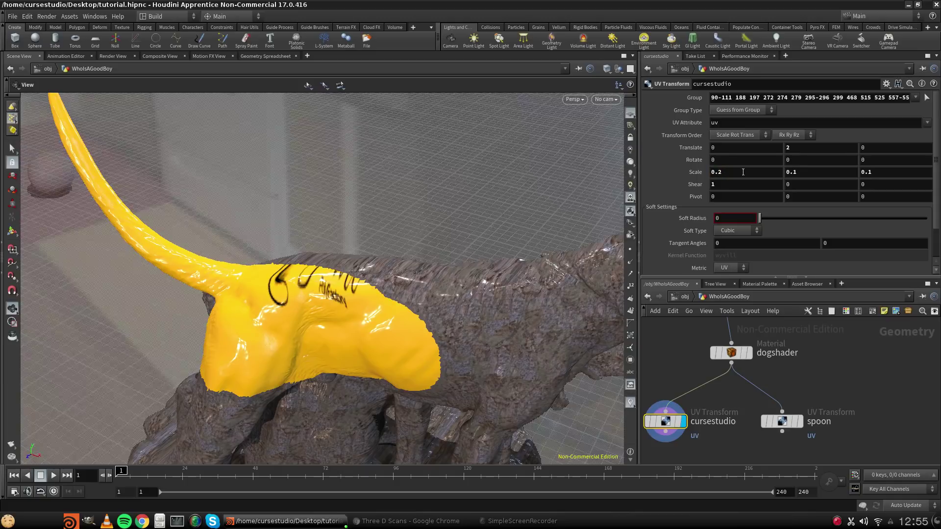
click(816, 172)
key(BackSpace)
text(2)
key(Return)
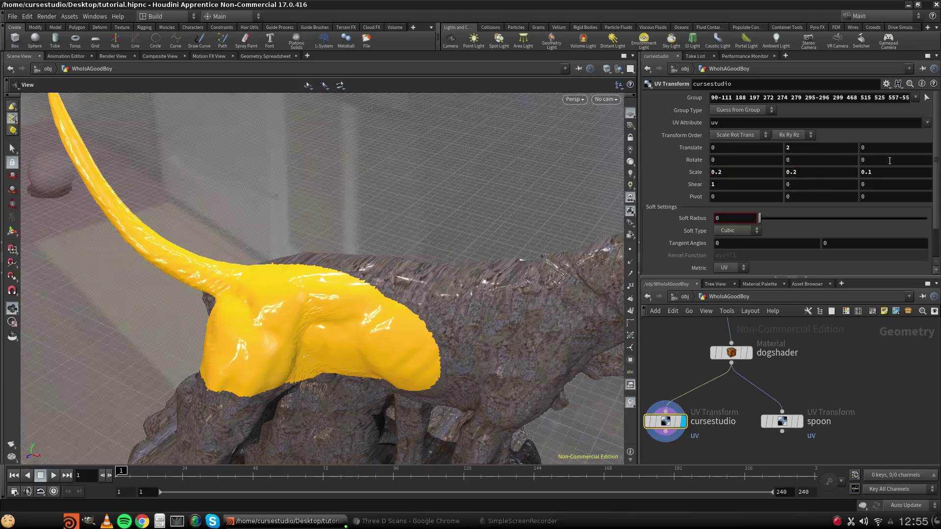
Try a UV scale of 0.2 in cursestudio's third value and 0.3 on all three axes.
click(894, 173)
text(2)
key(Return)
click(744, 170)
text(3)
key(Return)
click(809, 172)
key(BackSpace)
text(3)
key(Return)
click(885, 178)
key(Return)
Try cursestudio UV scale values of 0.4, 0.5 and 0.5.
click(732, 172)
text(4)
key(Return)
click(791, 178)
text(5)
key(Return)
click(865, 177)
text(5)
key(Return)
Return cursestudio's UV scale to 0.1 on all three axes.
key(BackSpace)
text(1)
key(Return)
click(806, 173)
text(1)
key(Return)
click(894, 178)
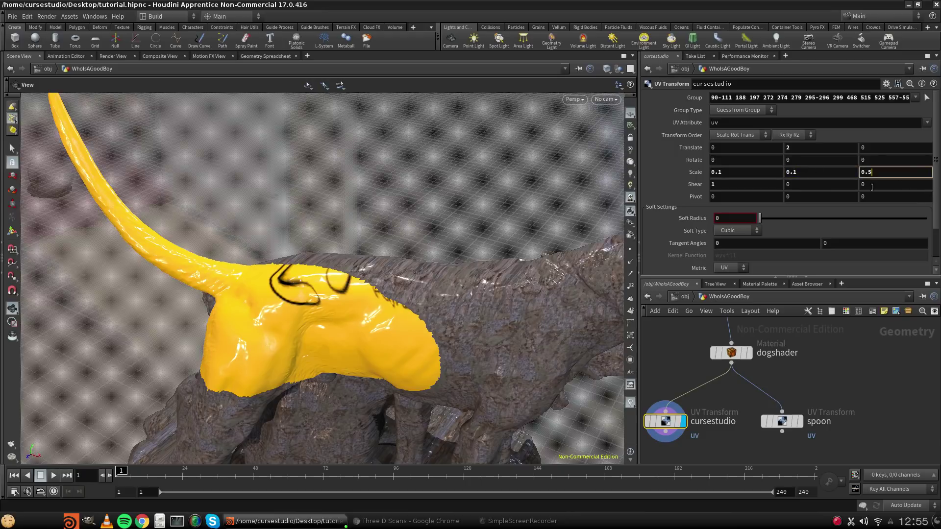
text(1)
key(Return)
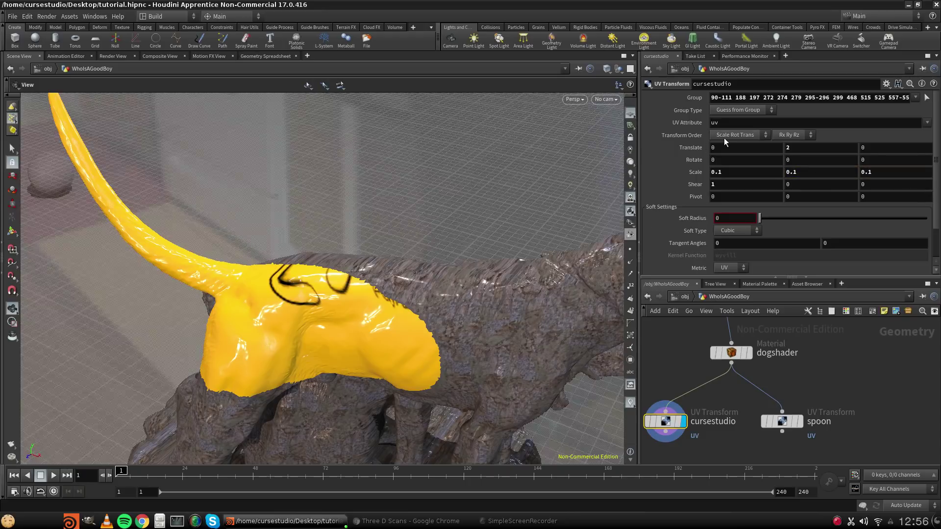
Try a first rotate value of 20 on cursestudio and undo it.
click(747, 160)
text(20)
key(Return)
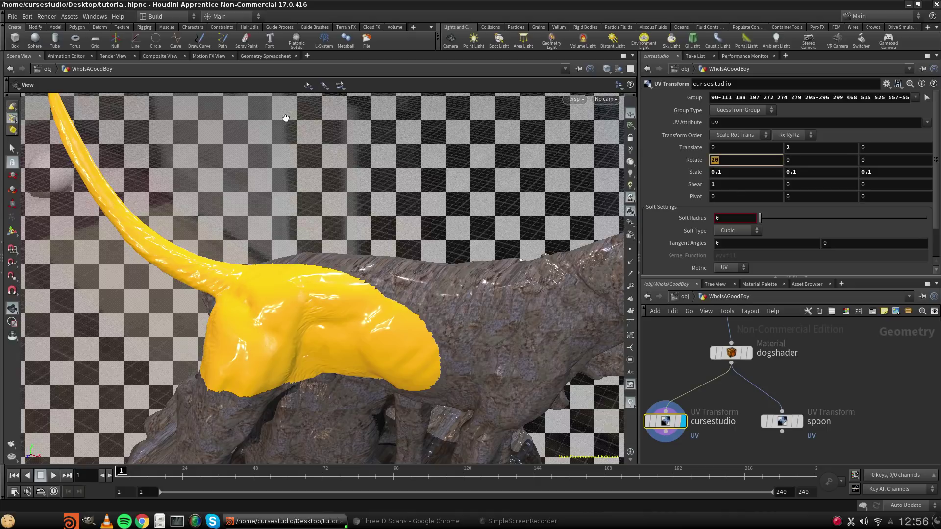
key(ctrl+z)
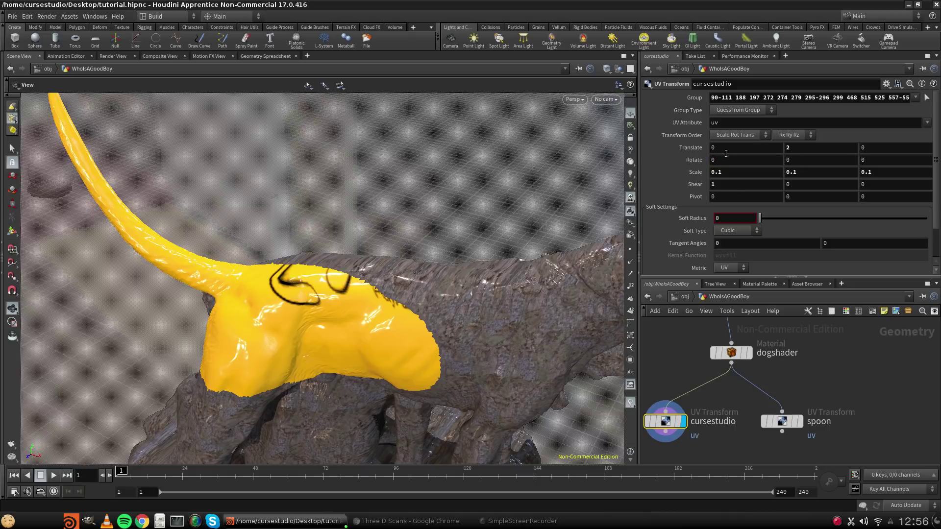
Try translate values of 20, 10 and 20 on cursestudio.
click(801, 146)
text(10)
key(Return)
click(729, 147)
text(10)
key(Return)
click(730, 152)
key(Return)
drag(877, 148, 574, 144)
key(Return)
click(748, 151)
key(Return)
Examine the logo's placement on the dog's hindquarters from several angles and the network around the cursestudio node.
mouse_move(308, 292)
mouse_down()
mouse_move(349, 241)
mouse_move(312, 203)
mouse_move(321, 287)
mouse_up()
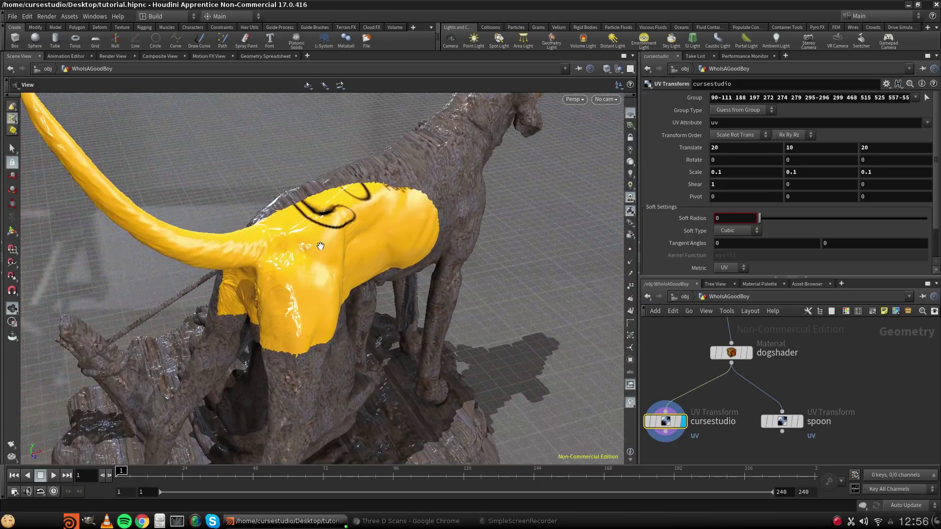
click(12, 237)
scroll(709, 372, up, 2)
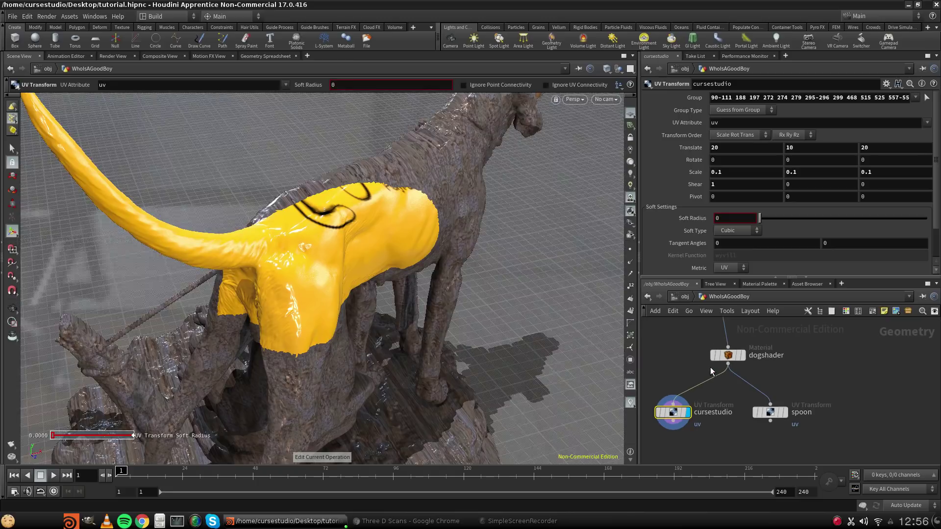
scroll(710, 372, down, 4)
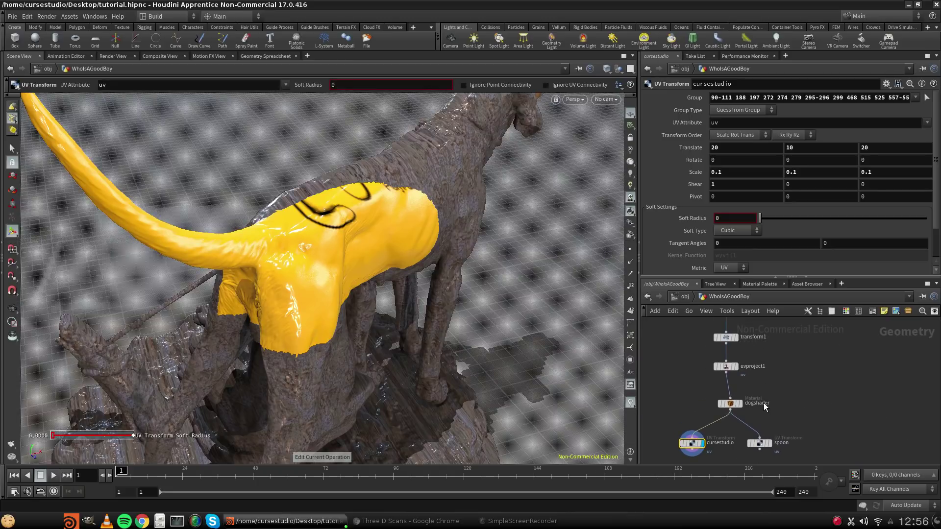
scroll(740, 399, up, 3)
alt+drag(360, 273, 229, 248)
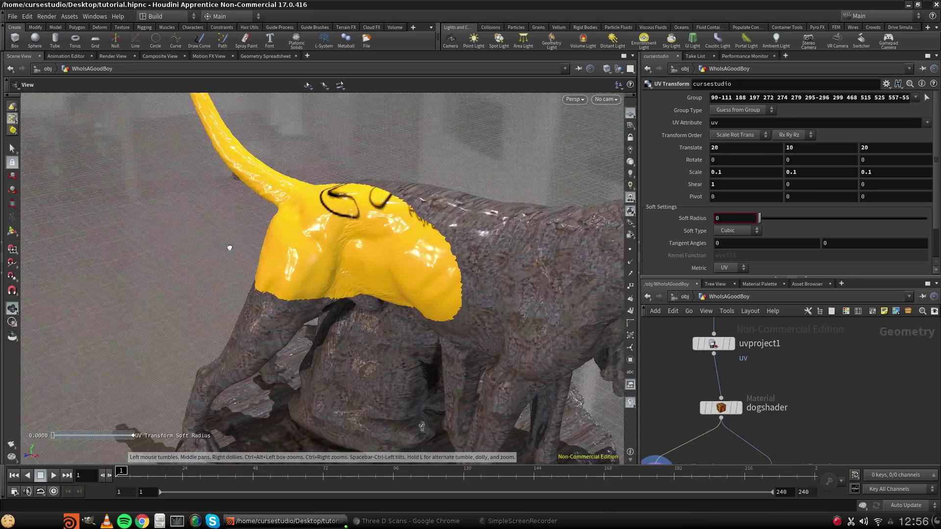
alt+middle_drag(359, 210, 344, 235)
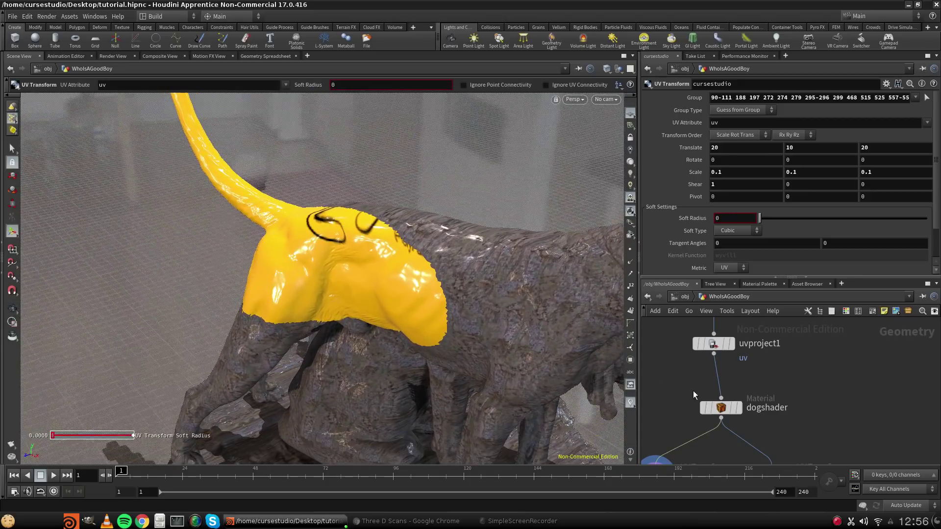
middle_drag(700, 426, 742, 384)
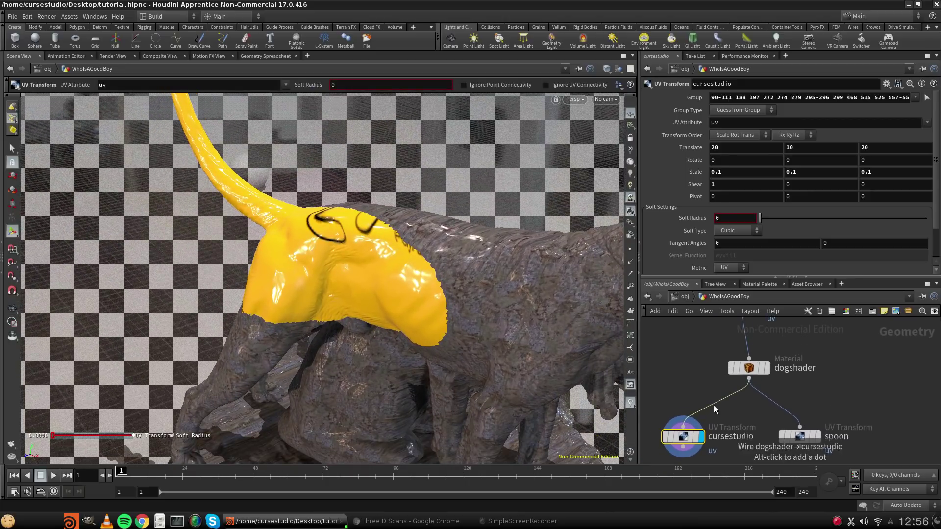
drag(685, 443, 678, 416)
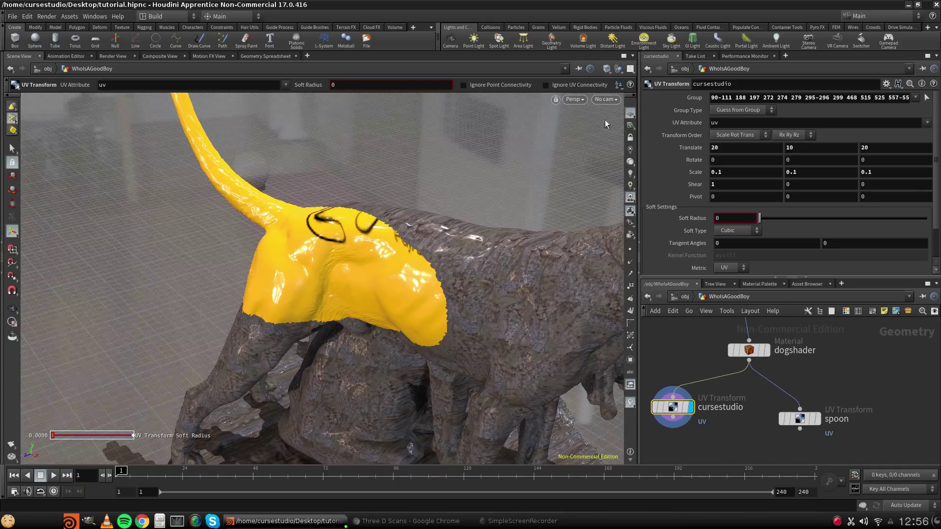
Set all three translate values of cursestudio to 1.
text(1)
key(Tab)
text(1)
key(Tab)
text(1)
key(Return)
Change cursestudio's transform order to Trans Scale Rot and set its first translate value to 20.
click(792, 136)
click(750, 137)
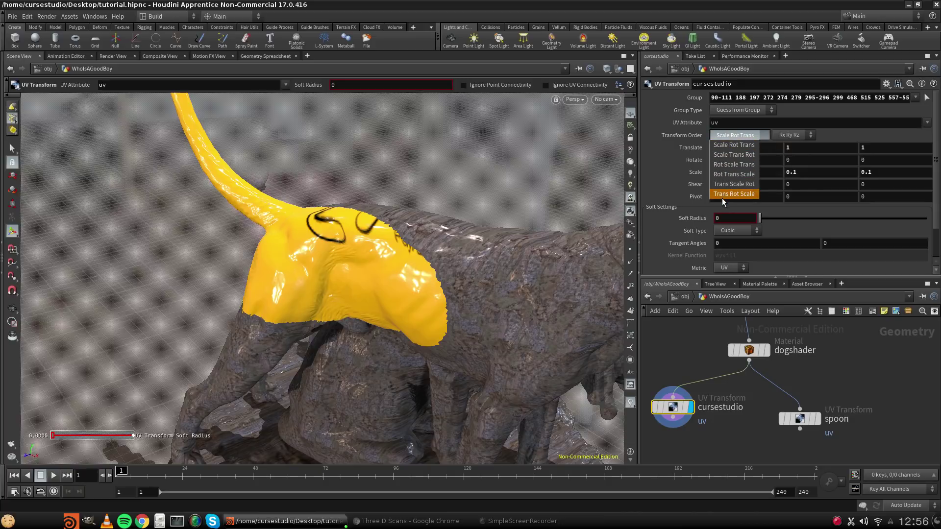
click(730, 187)
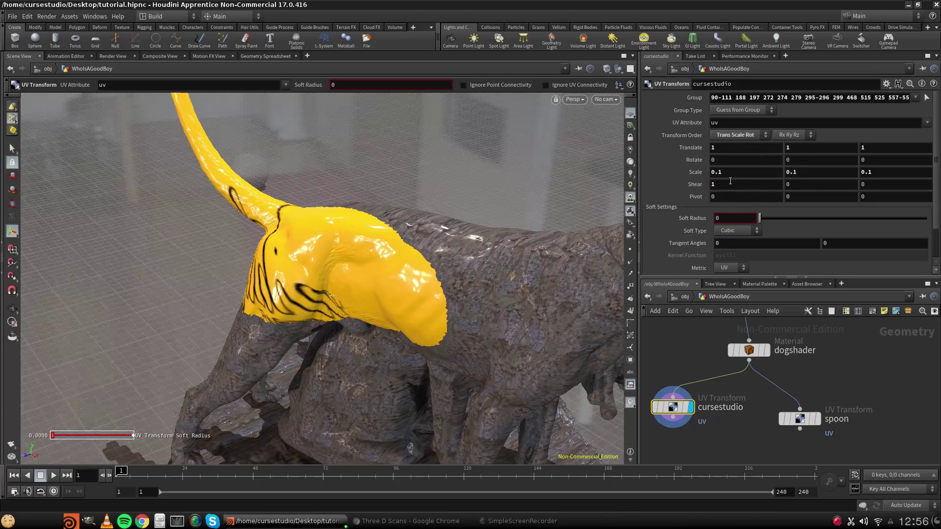
click(735, 148)
text(20)
key(Return)
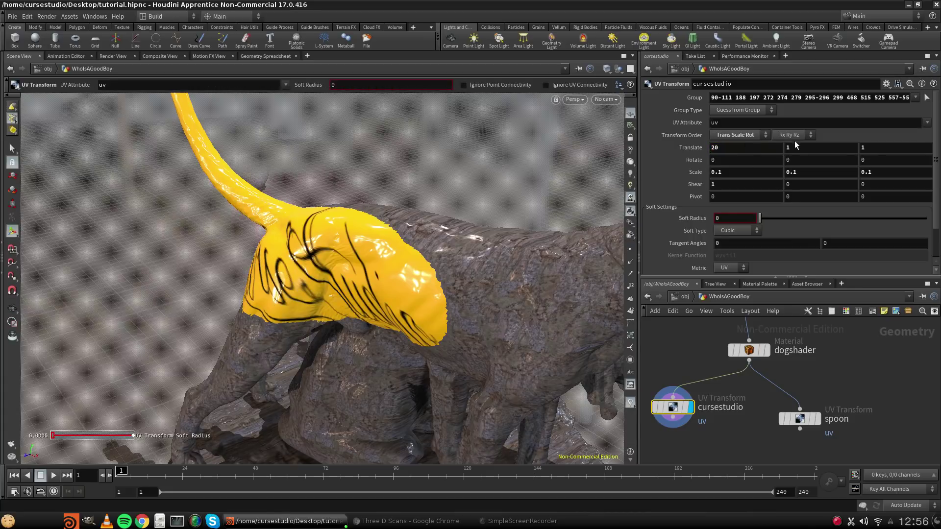
Try a second translate value of 20 on cursestudio and return it to 1.
click(743, 141)
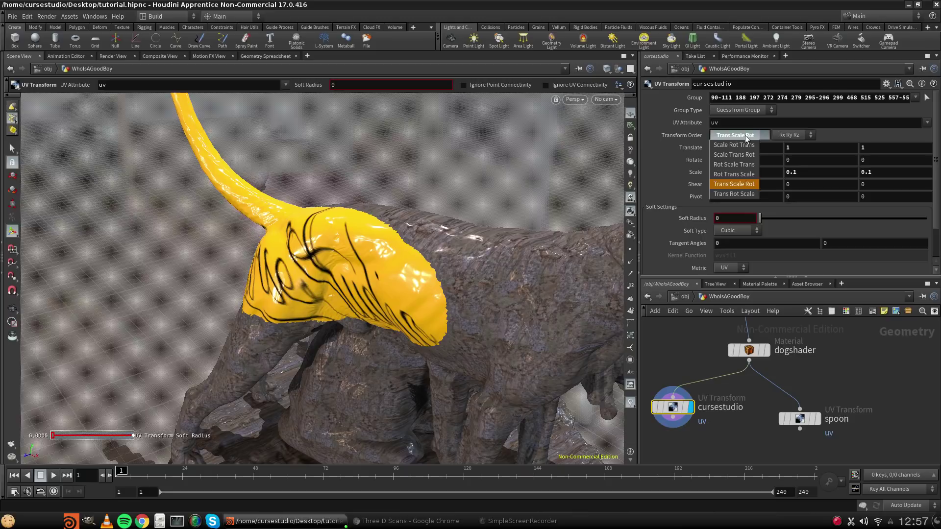
click(803, 147)
text(20)
key(Return)
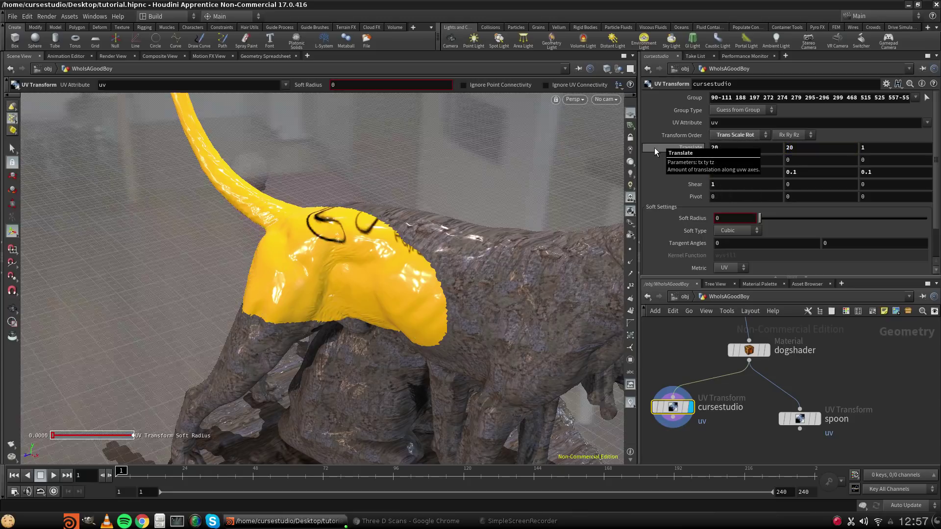
click(803, 147)
text(1)
key(Return)
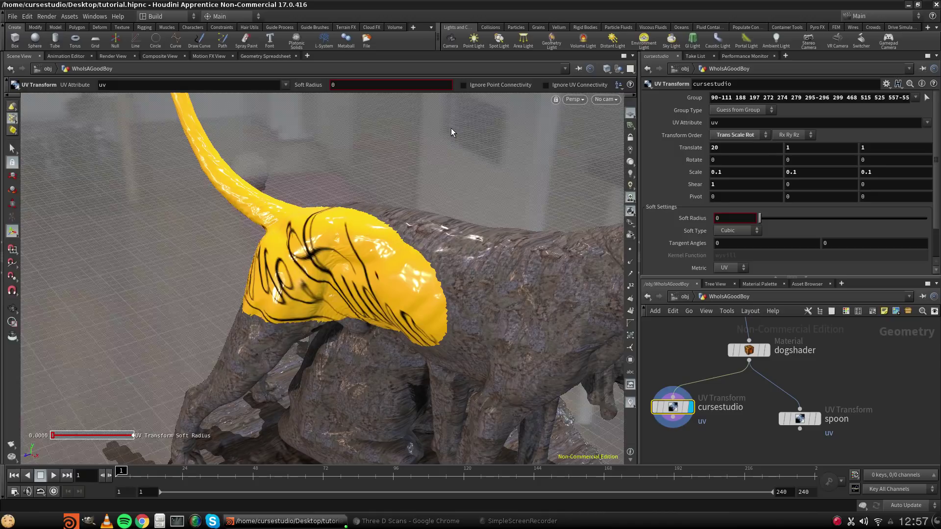
Set the UV scale of cursestudio to 0.2 on all three axes.
click(741, 168)
key(Return)
click(809, 174)
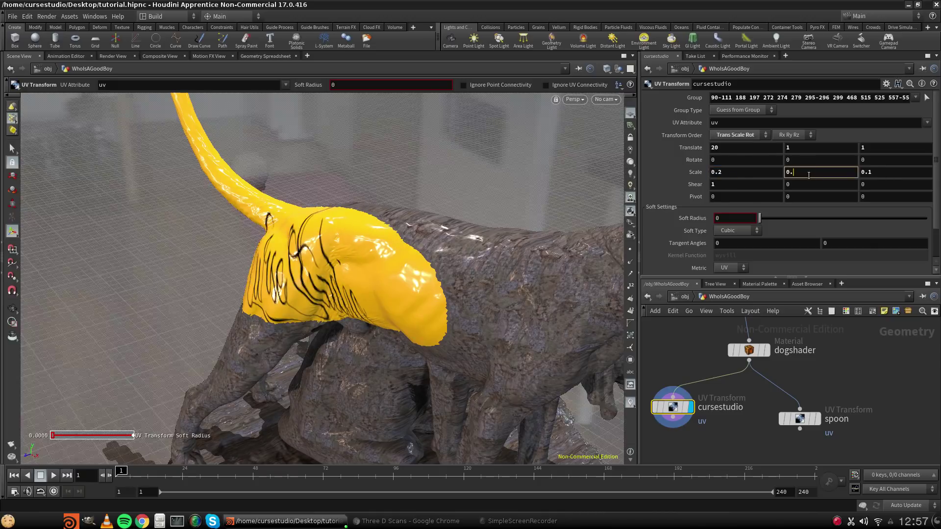
text(2)
key(Return)
click(879, 174)
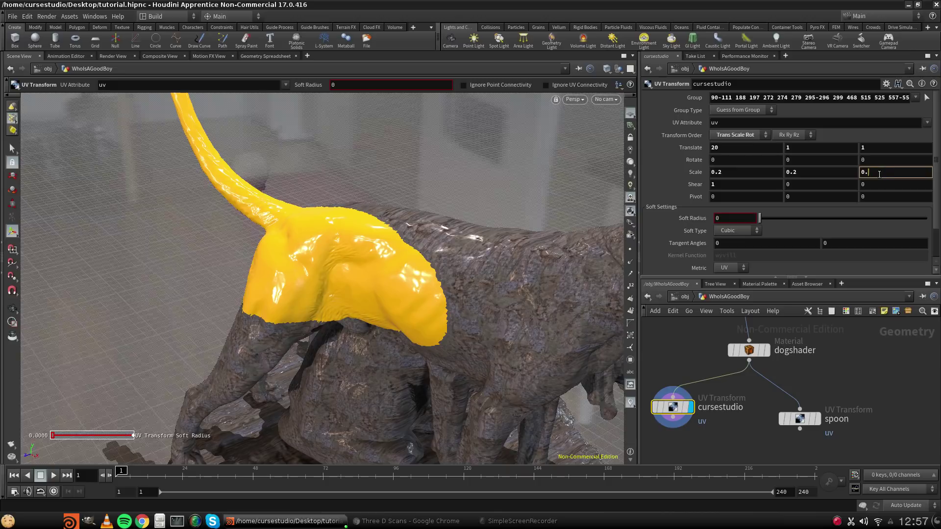
text(2)
key(Return)
Shift the logo on the hindquarters by setting cursestudio's second translate value to 3.2.
double_click(800, 150)
key(Return)
alt+drag(254, 216, 490, 287)
click(801, 150)
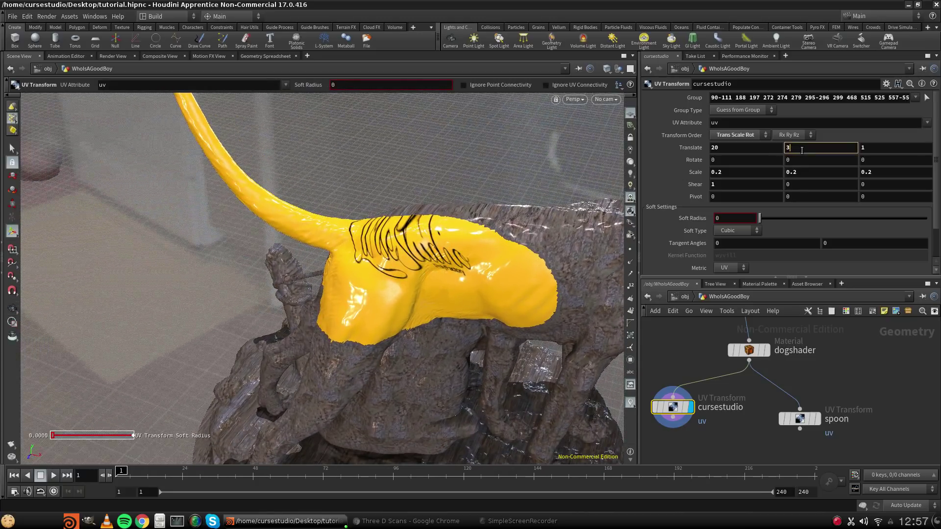
text(.2)
key(Return)
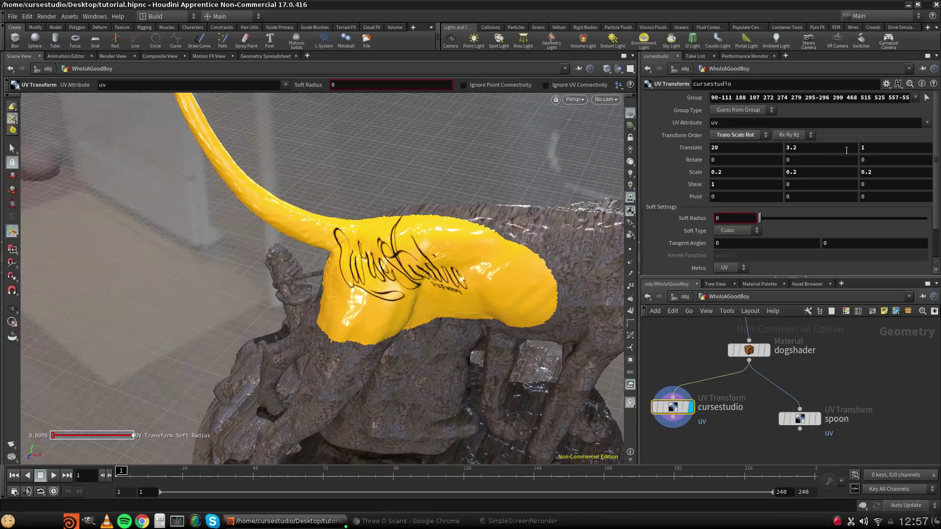
Try a first translate value of 21 on cursestudio and set it to 19.5.
click(727, 150)
text(1)
key(Return)
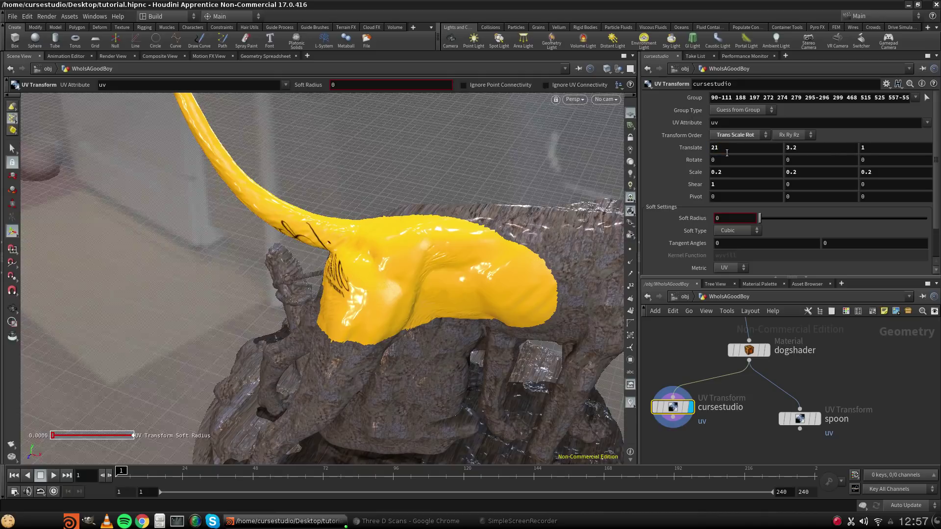
click(727, 152)
text(19.5)
key(Return)
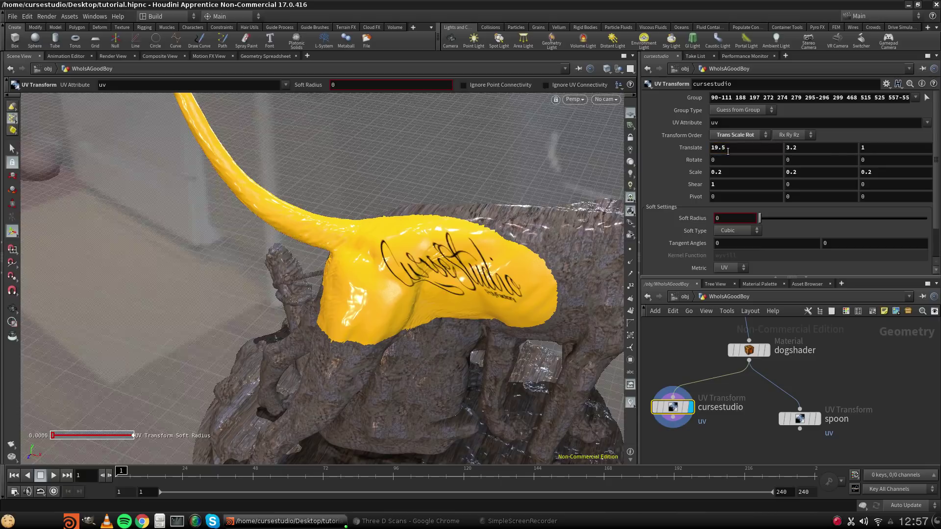
Set cursestudio's second translate value to 3.3.
key(Escape)
drag(517, 266, 390, 263)
click(809, 150)
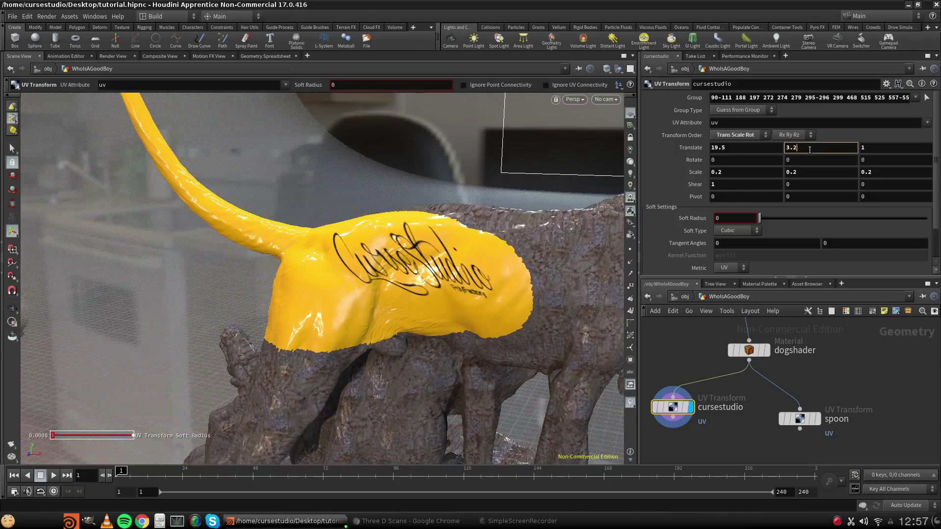
key(BackSpace)
text(3)
key(Return)
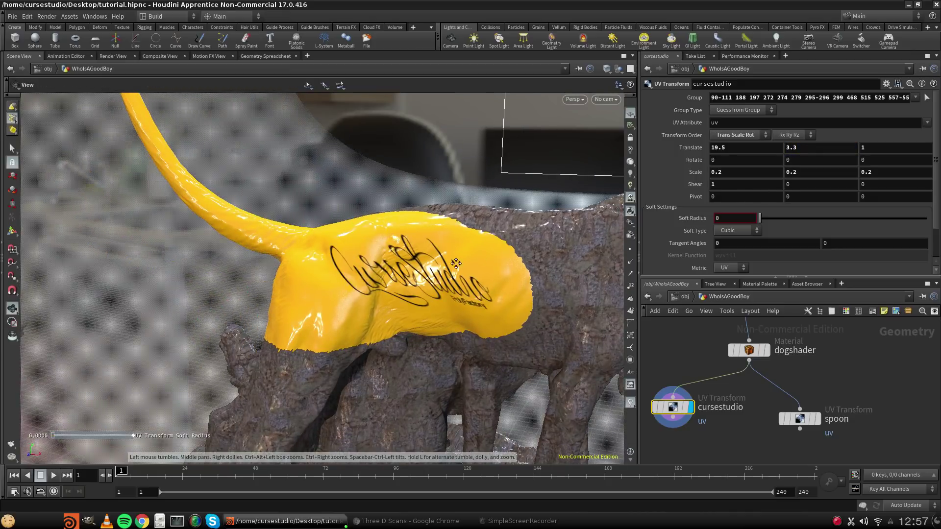
Raise the UV transform's soft radius on cursestudio to about 0.149.
drag(411, 275, 372, 287)
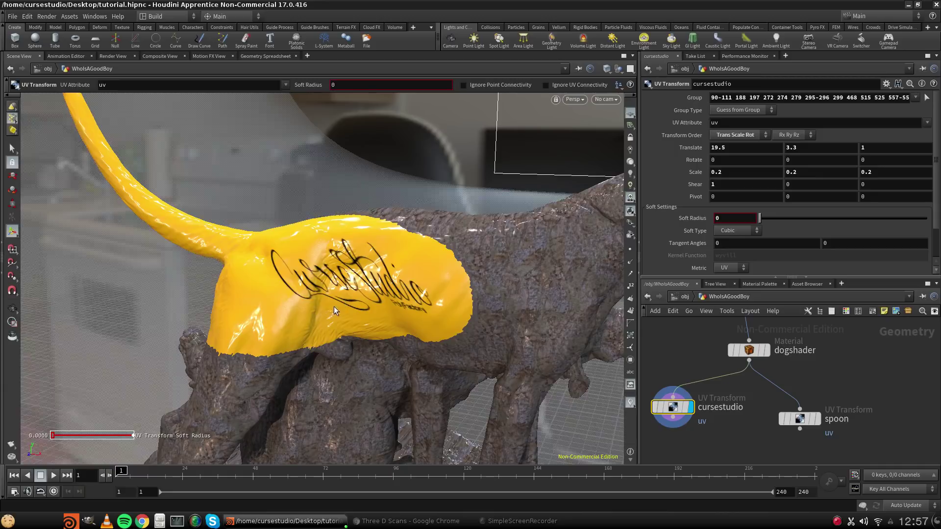
middle_drag(334, 307, 358, 299)
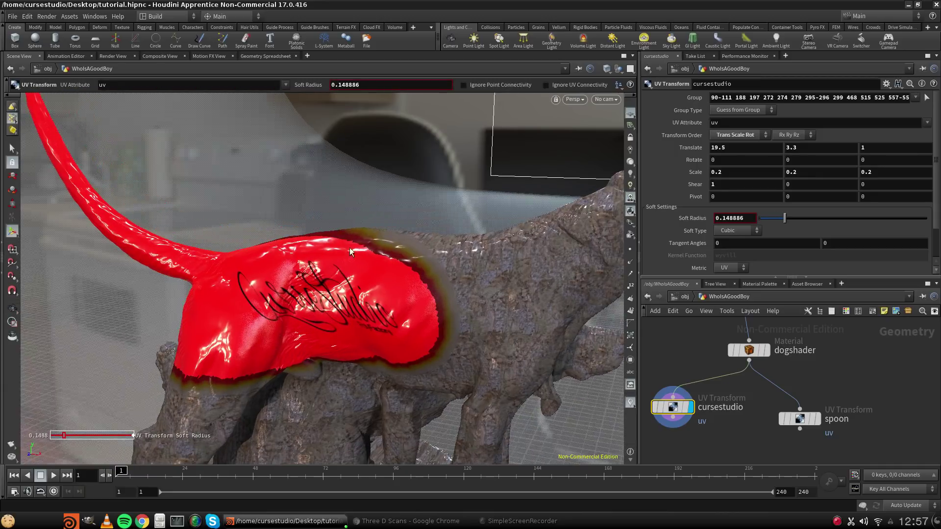
key(Escape)
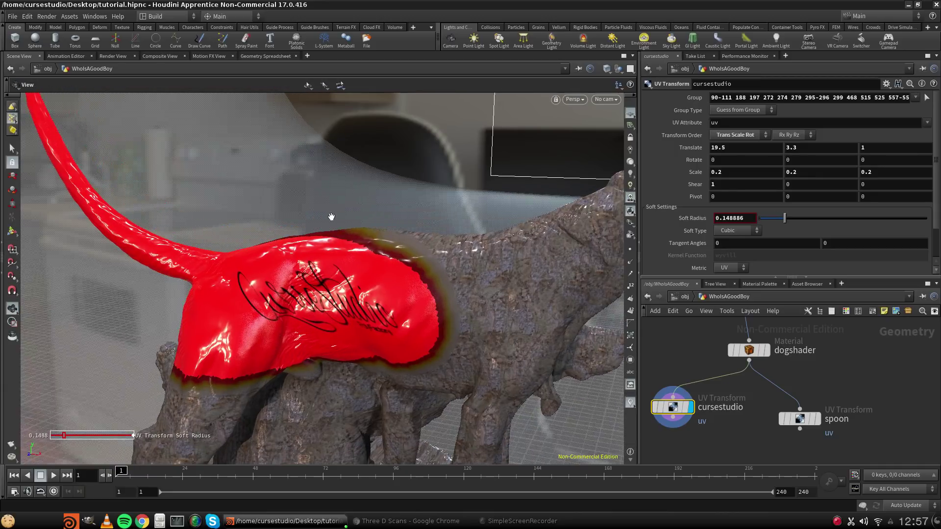
Examine the blended border around the yellow logo area up close and the whole statue from several sides.
drag(314, 217, 360, 267)
middle_drag(361, 270, 257, 267)
drag(256, 267, 357, 288)
middle_drag(351, 249, 275, 288)
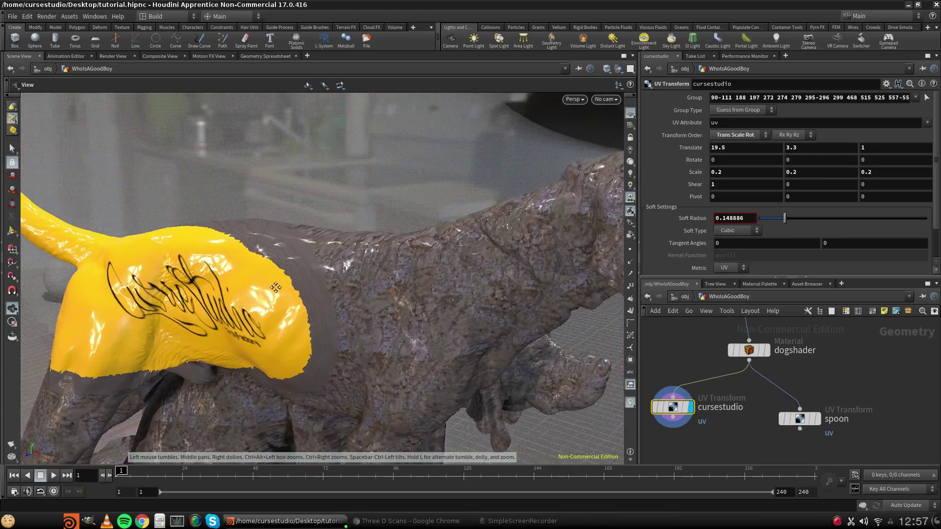
right_drag(276, 287, 319, 288)
drag(319, 287, 312, 298)
drag(277, 252, 264, 307)
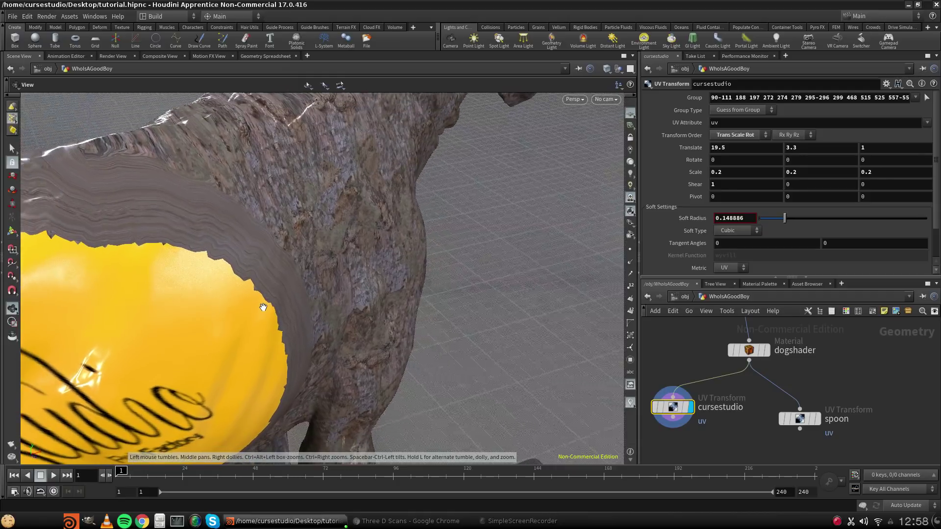
scroll(218, 274, up, 4)
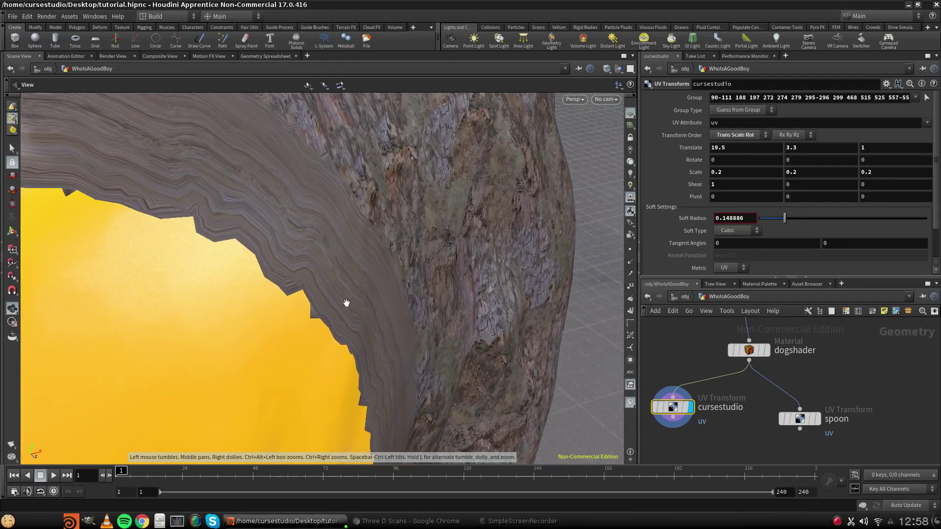
middle_drag(346, 302, 4, 438)
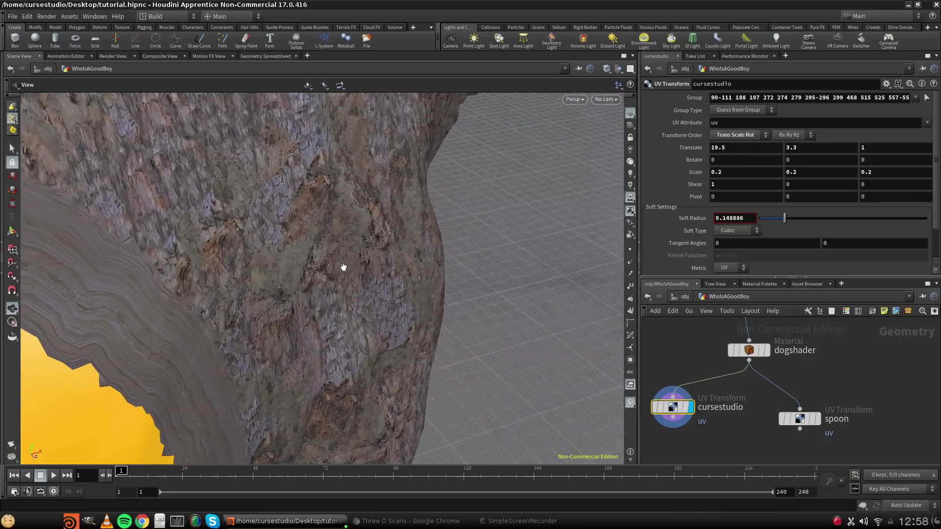
middle_drag(343, 267, 236, 260)
drag(236, 259, 184, 238)
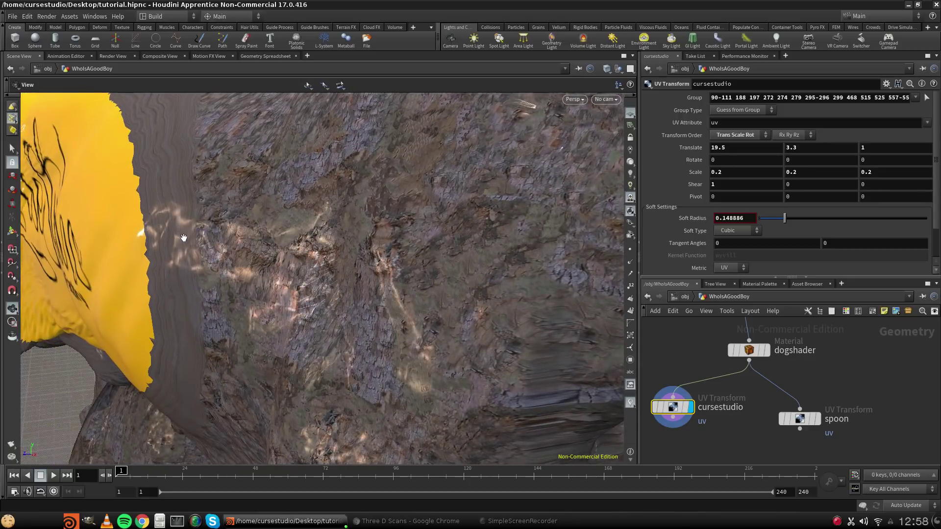
key(f)
drag(248, 250, 334, 245)
scroll(299, 247, up, 3)
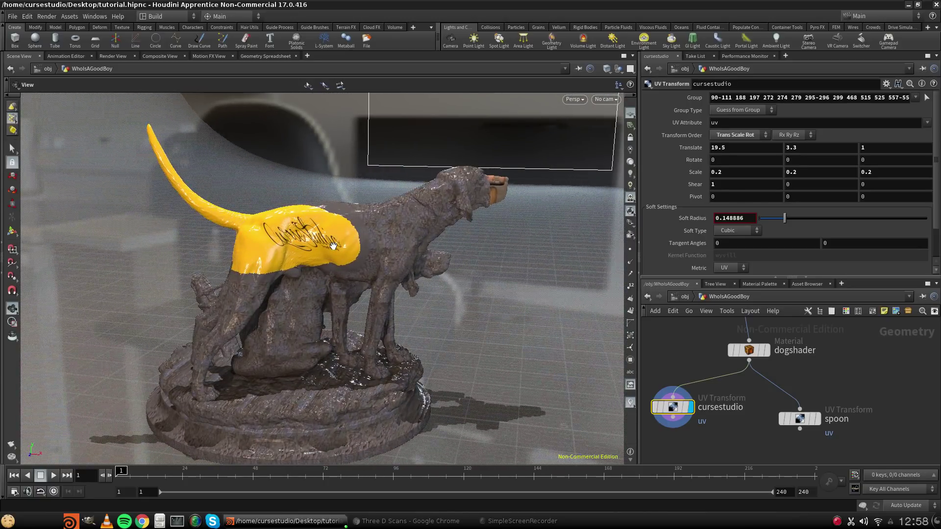
drag(395, 273, 362, 274)
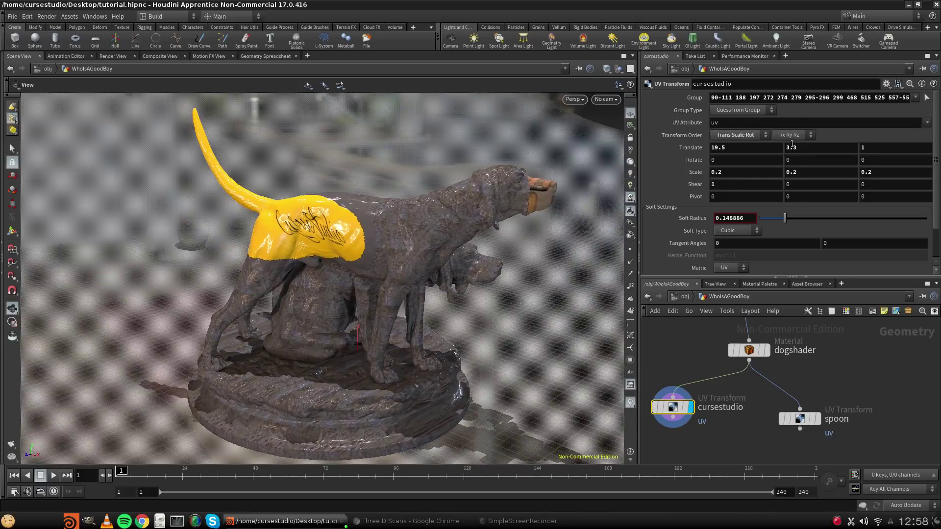
Line up the spoon node beside the cursestudio node in the network.
click(770, 97)
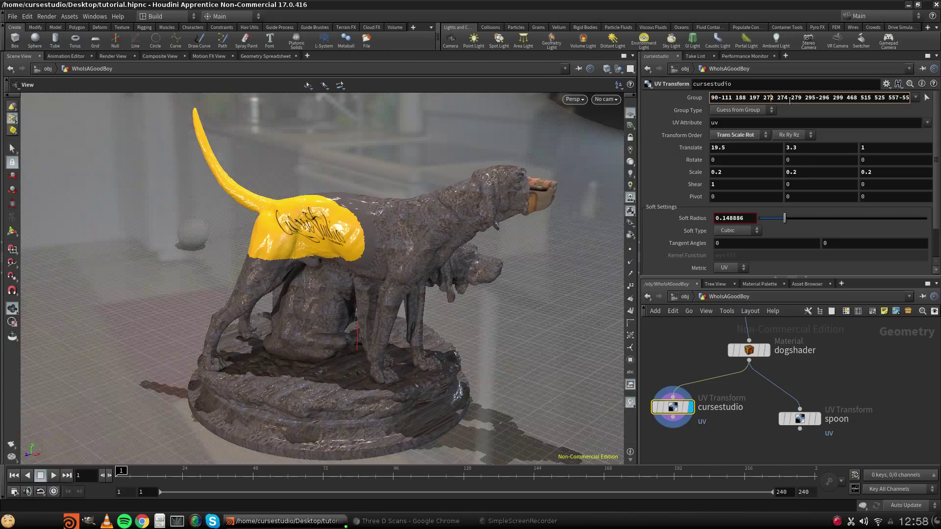
drag(801, 420, 817, 407)
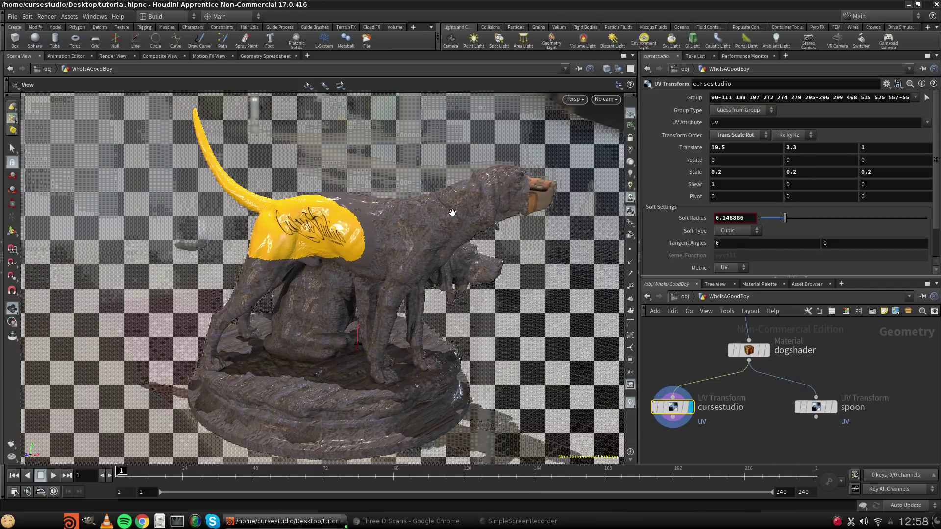
Look at the scene through DominikCamera and show its Mantra render.
drag(451, 214, 341, 215)
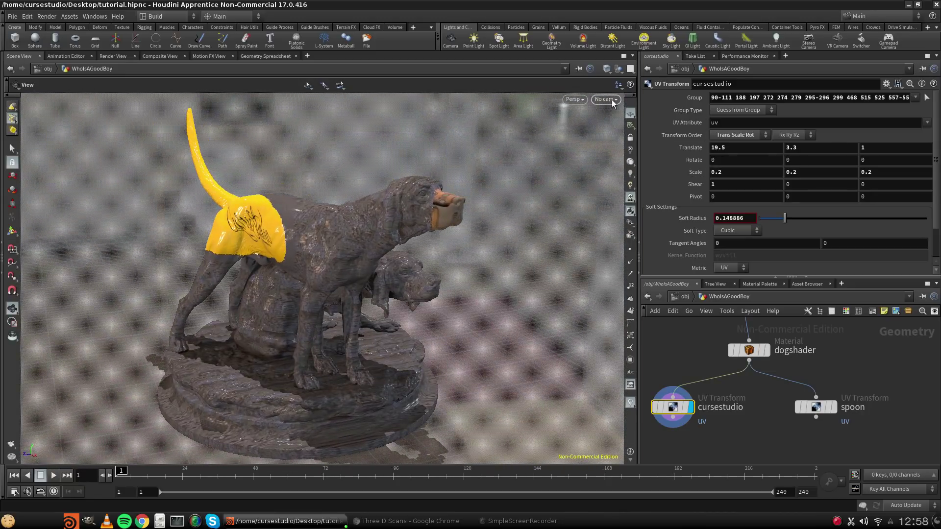
click(606, 99)
click(617, 145)
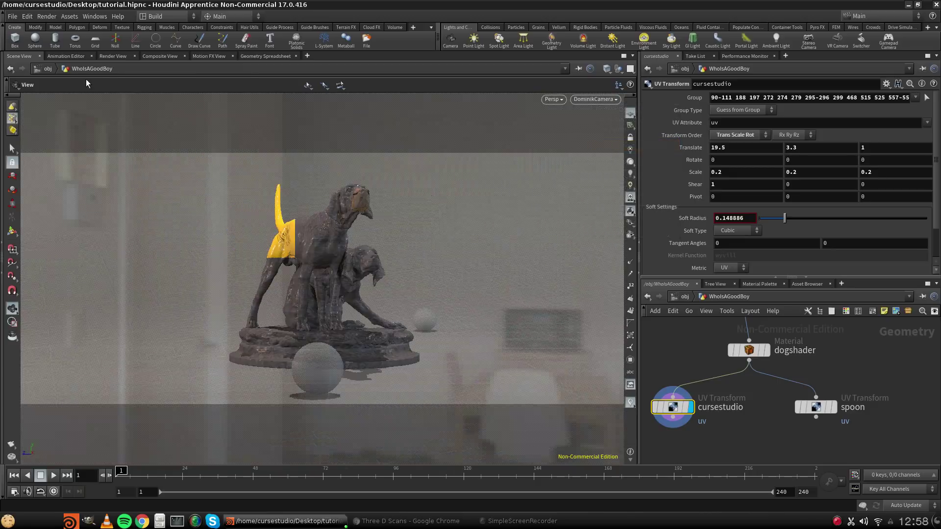
click(115, 56)
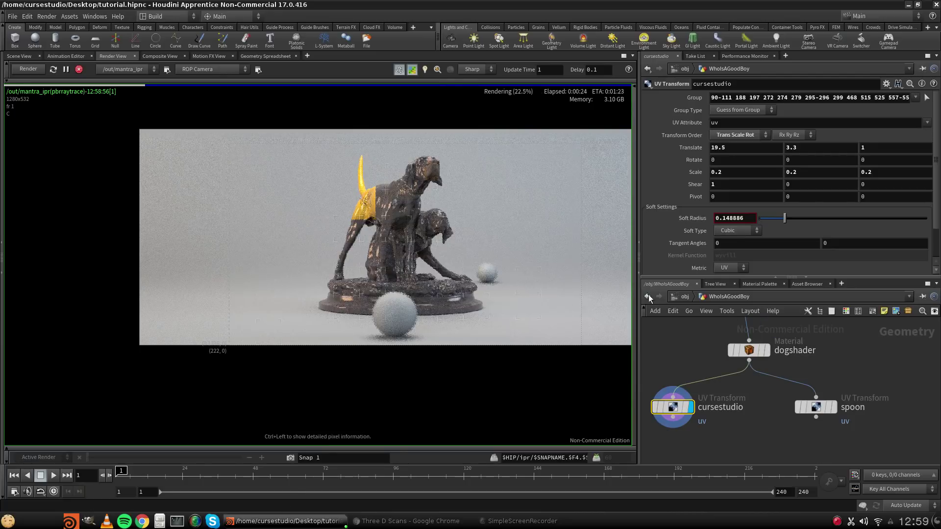
Delete both UV Transform nodes, cursestudio and spoon, below dogshader.
click(772, 407)
scroll(754, 393, down, 4)
scroll(752, 410, up, 5)
scroll(753, 411, down, 4)
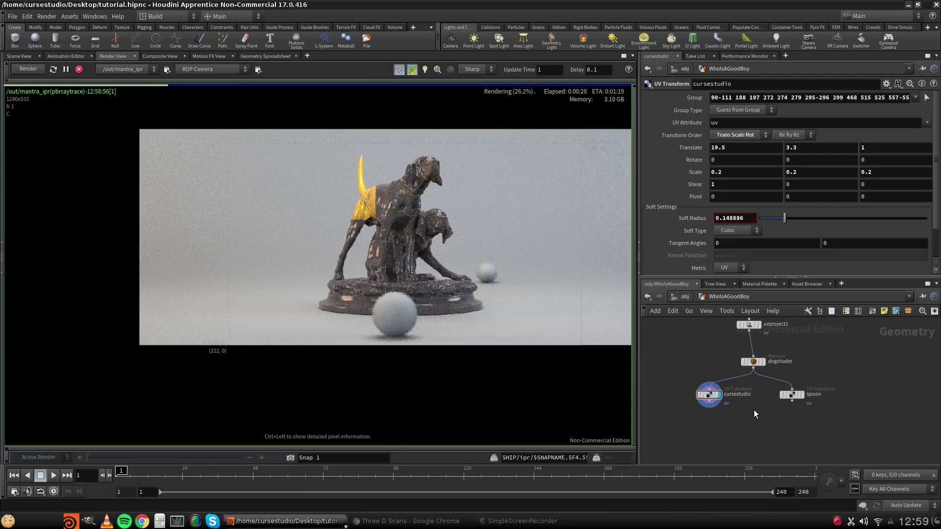
drag(827, 416, 685, 392)
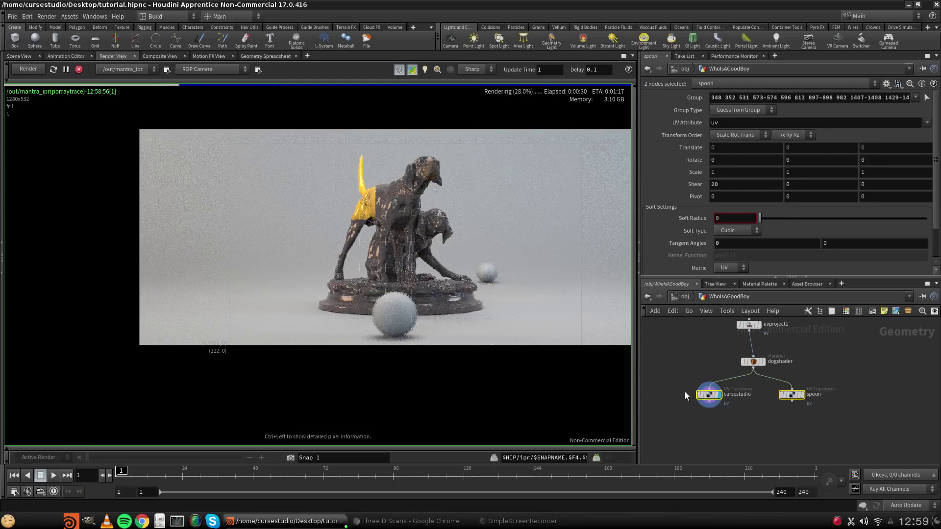
key(Delete)
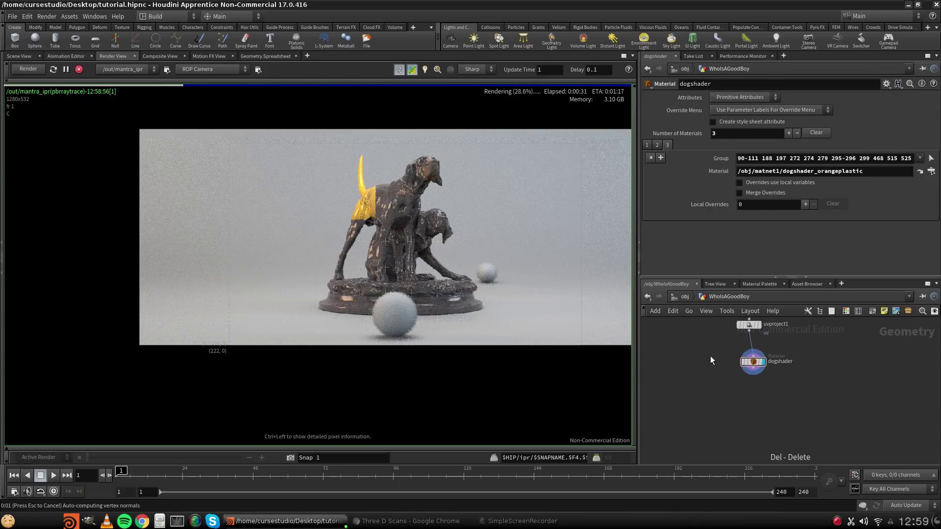
scroll(698, 358, up, 5)
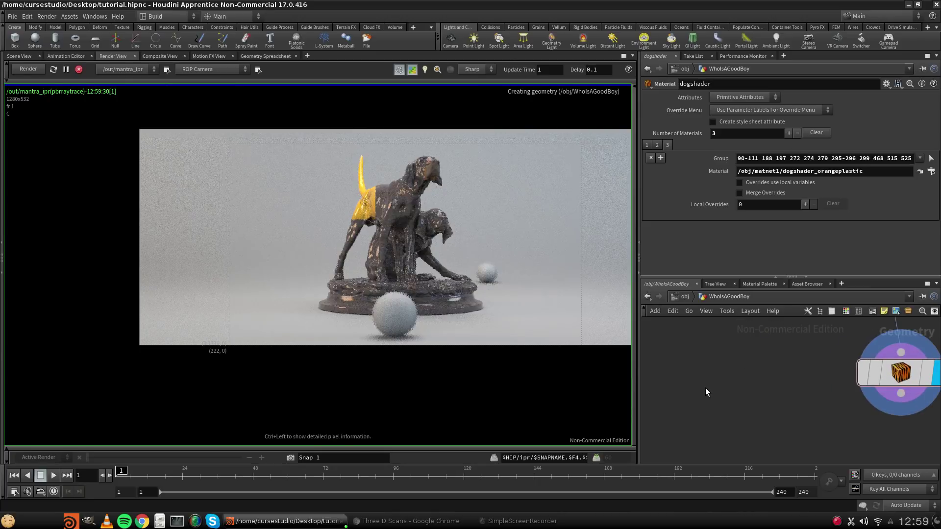
middle_drag(705, 388, 647, 411)
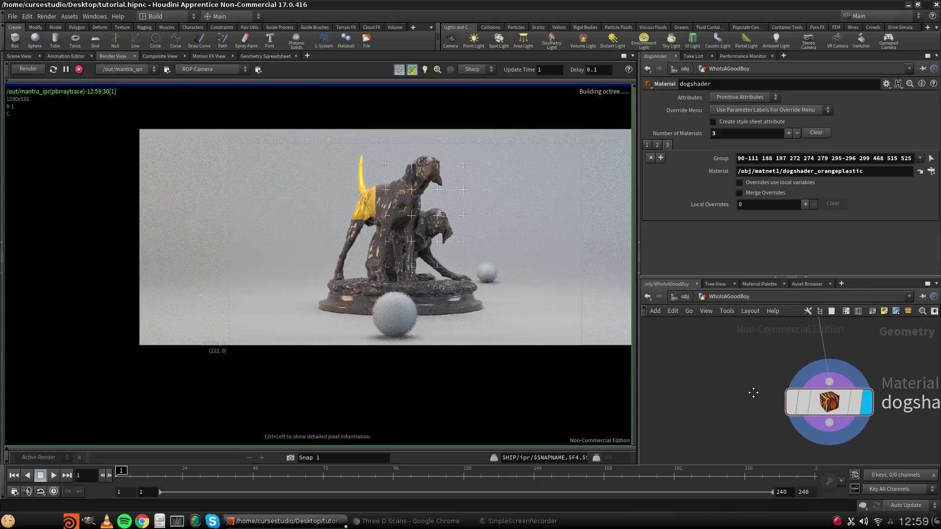
click(567, 523)
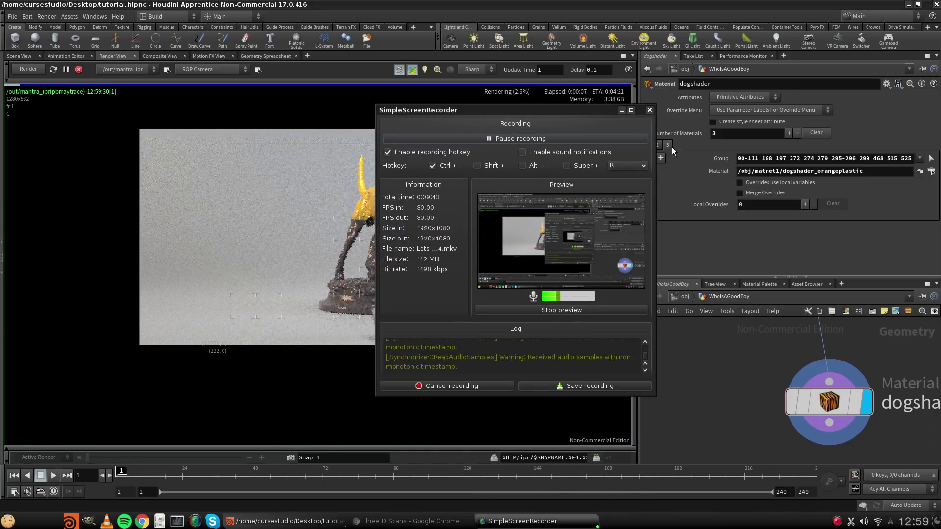
click(623, 111)
Remove the dogshader_orangeplastic and dogshader_reddiffuse entries from the dogshader Material node, leaving only dogshader_plastic, and check in the scene view.
middle_drag(717, 389, 644, 412)
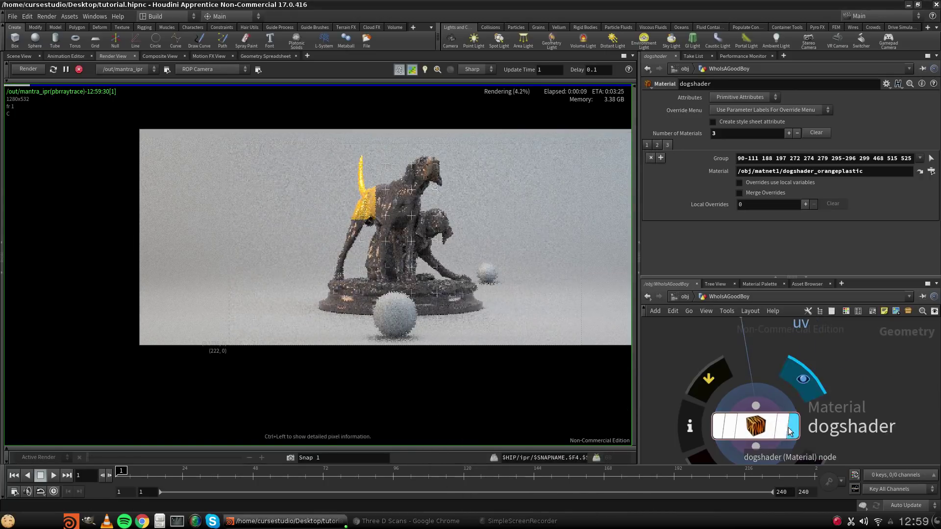
click(765, 426)
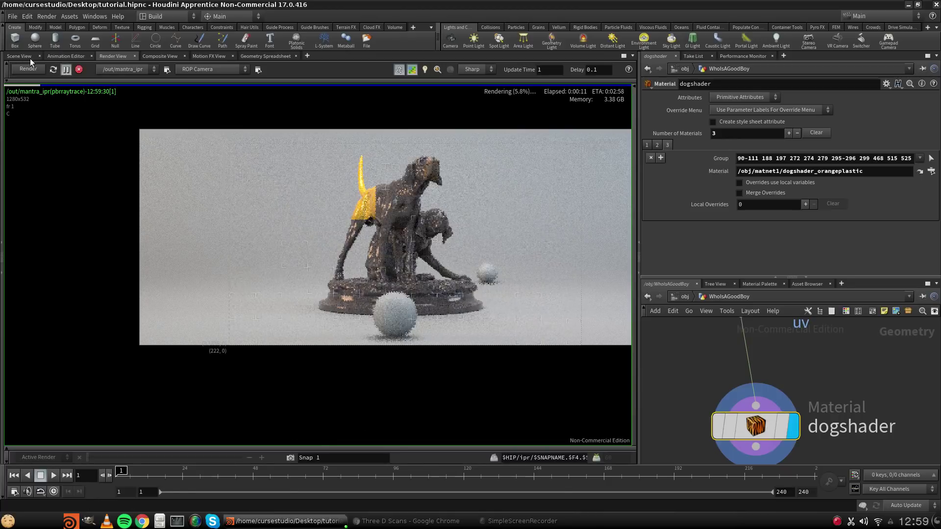
click(19, 56)
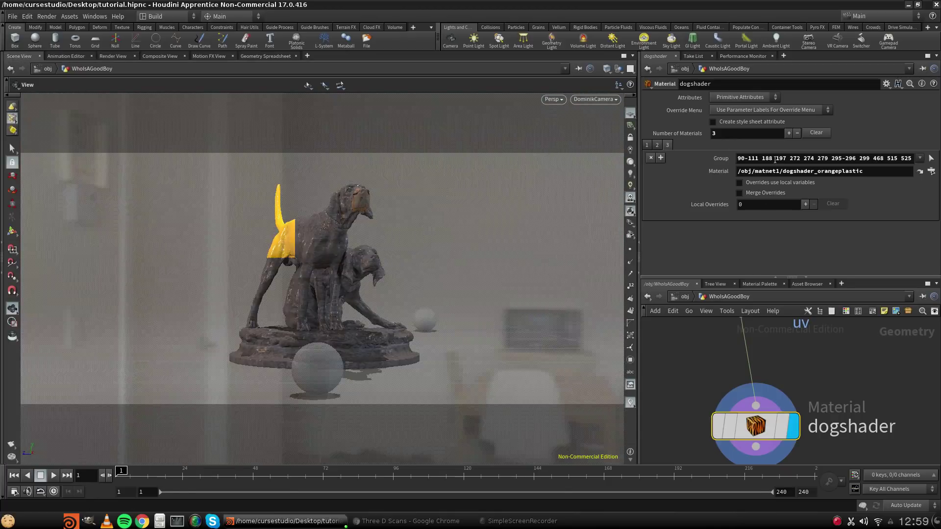
click(651, 157)
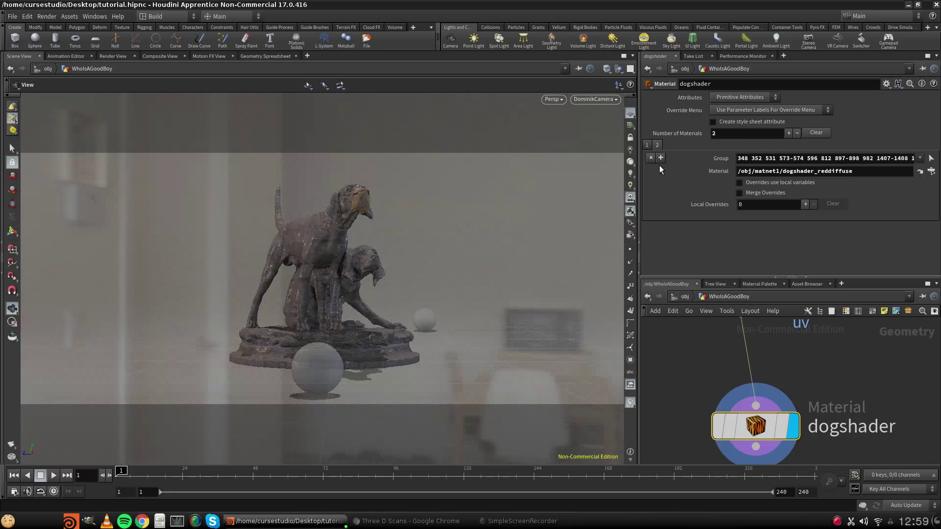
click(651, 158)
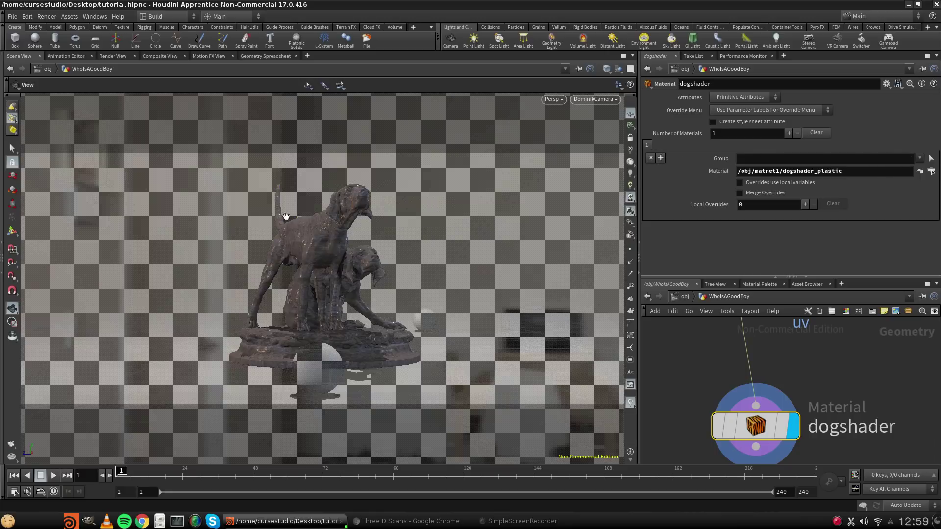
Move the dogshader node directly below uvproject1 in the network.
mouse_move(757, 434)
drag(755, 431, 728, 377)
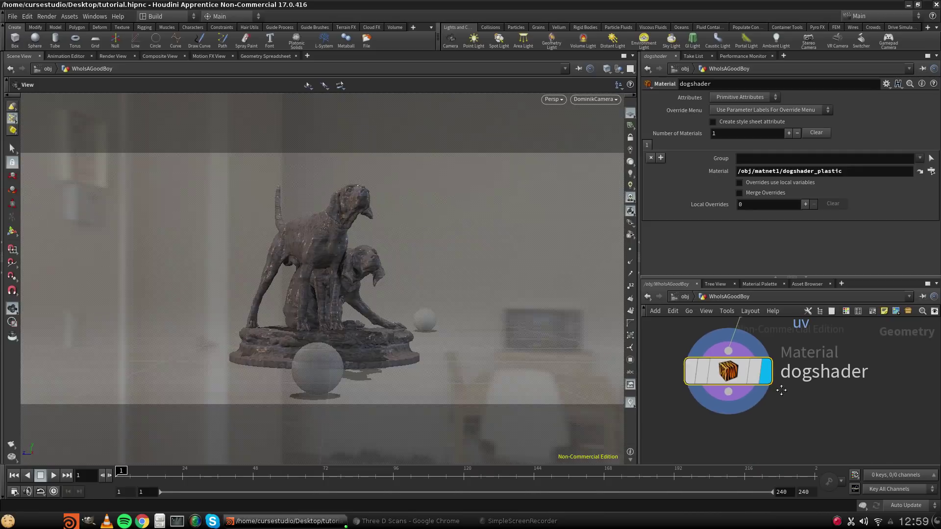
middle_drag(776, 386, 783, 434)
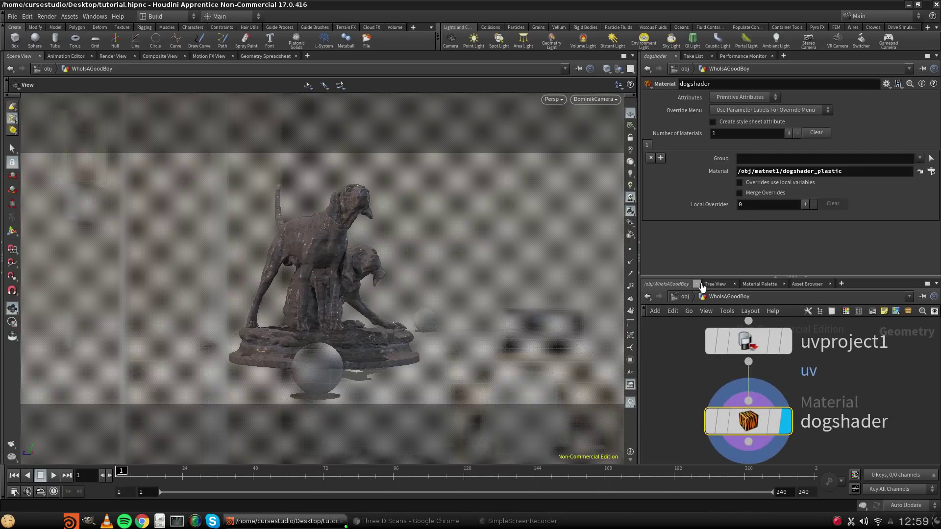
Delete the dogshader_reddiffuse and dogshader_orangeplastic shaders from matnet1.
click(685, 297)
double_click(784, 339)
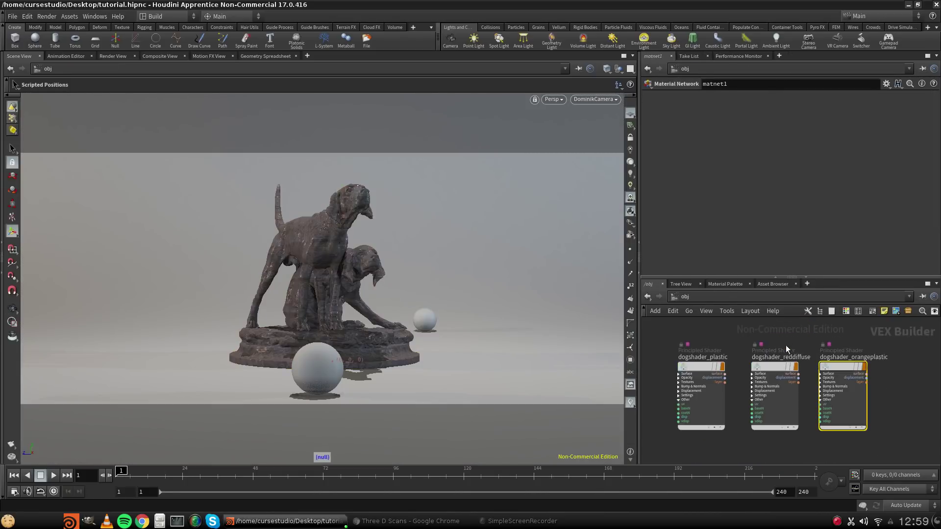
drag(760, 346, 882, 430)
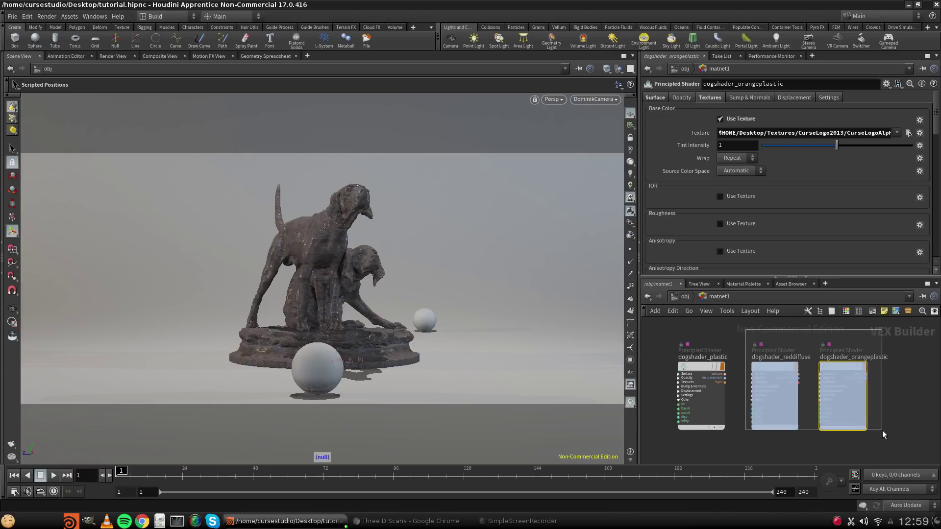
key(Delete)
Turn off the base color texture on dogshader_plastic and move the shader node to the middle of the network.
click(700, 372)
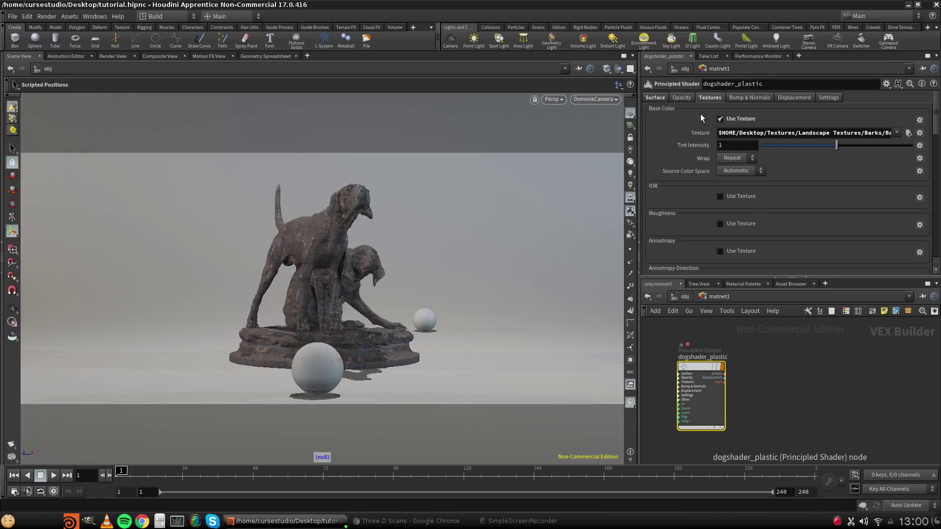
click(720, 119)
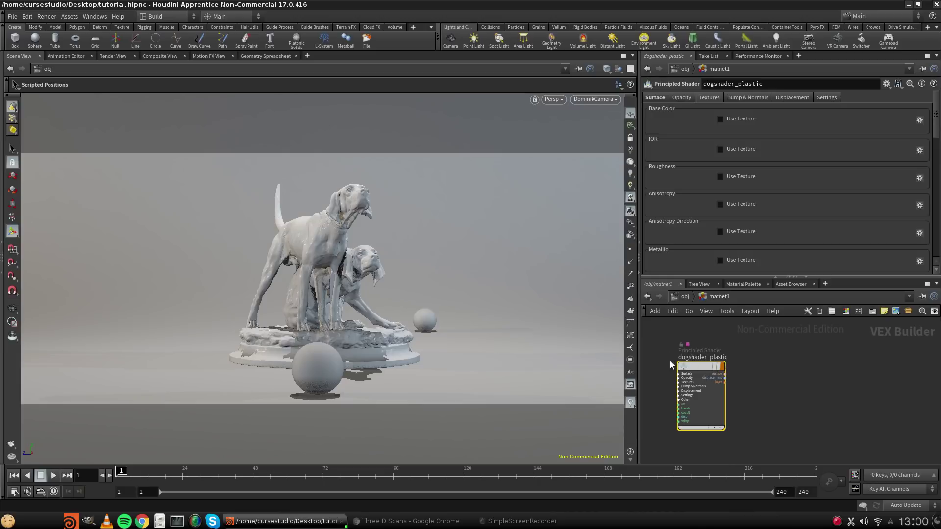
drag(699, 365, 797, 365)
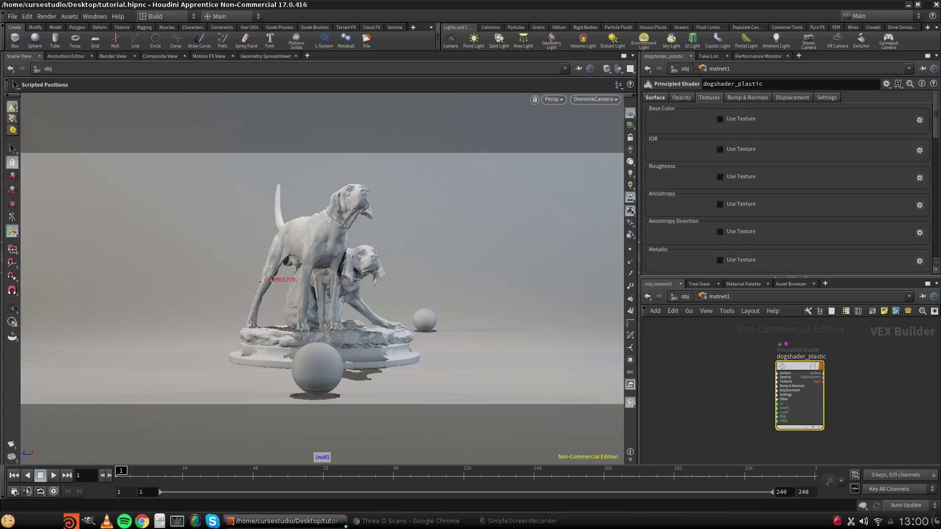
Refresh the paused Mantra render of the statue and let it continue.
click(114, 55)
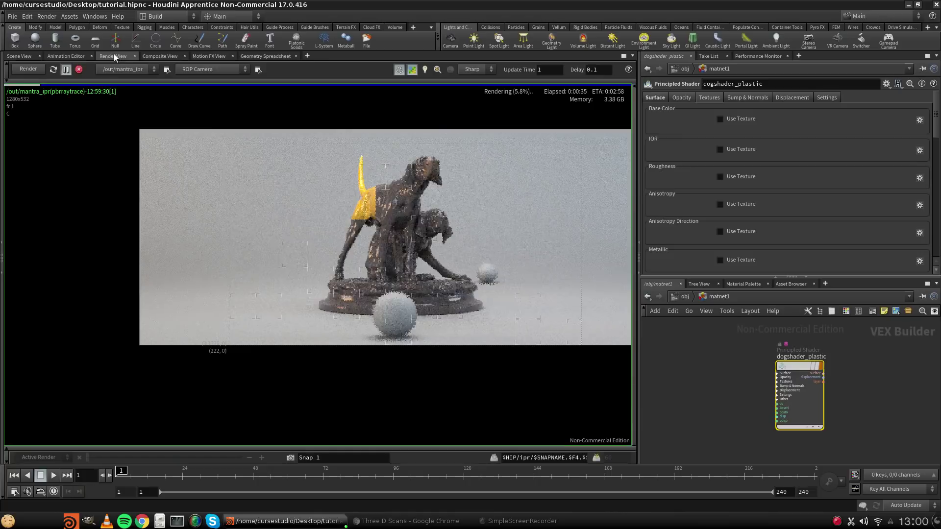
click(53, 69)
click(66, 69)
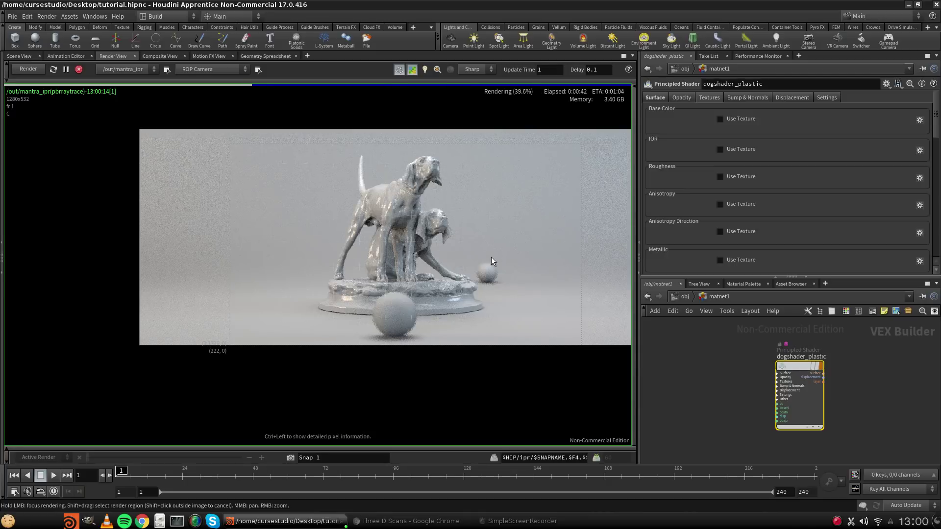
Return to the object level and look over the light nodes and the four geometry objects.
click(682, 297)
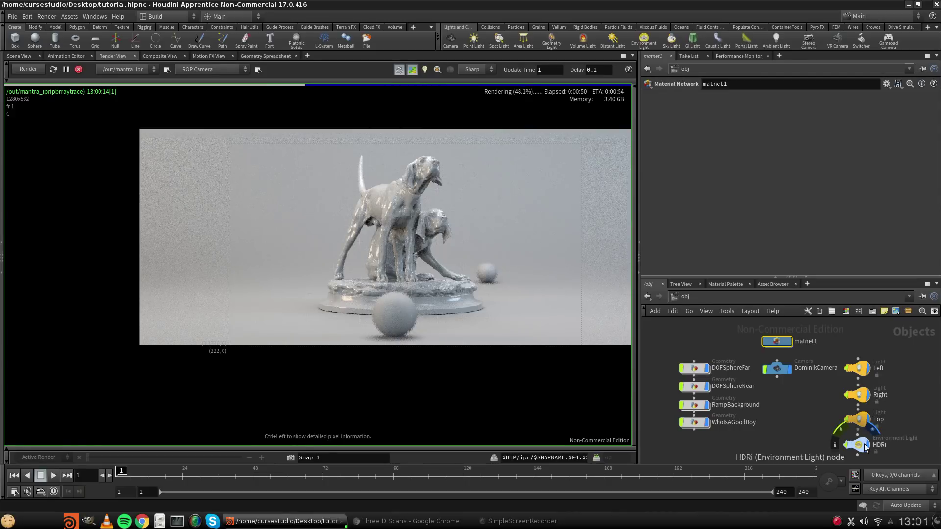
mouse_move(859, 369)
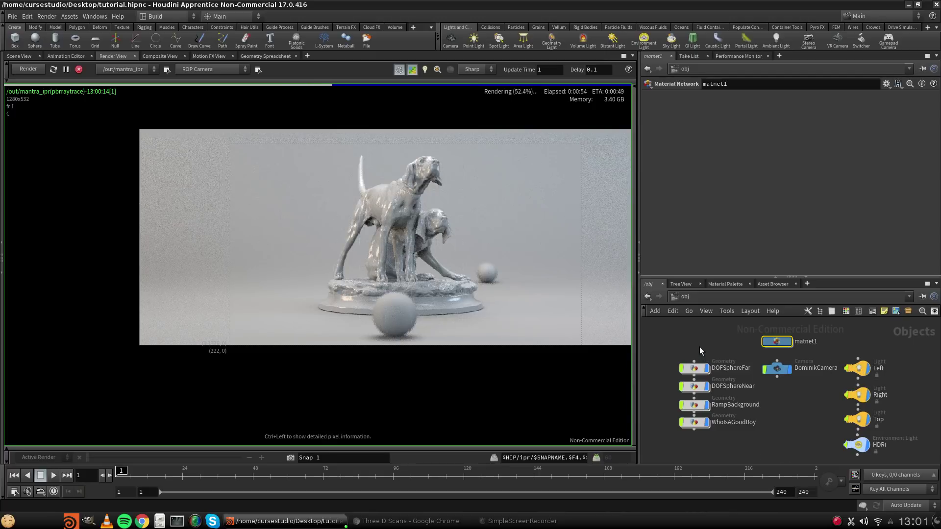
drag(705, 342, 676, 461)
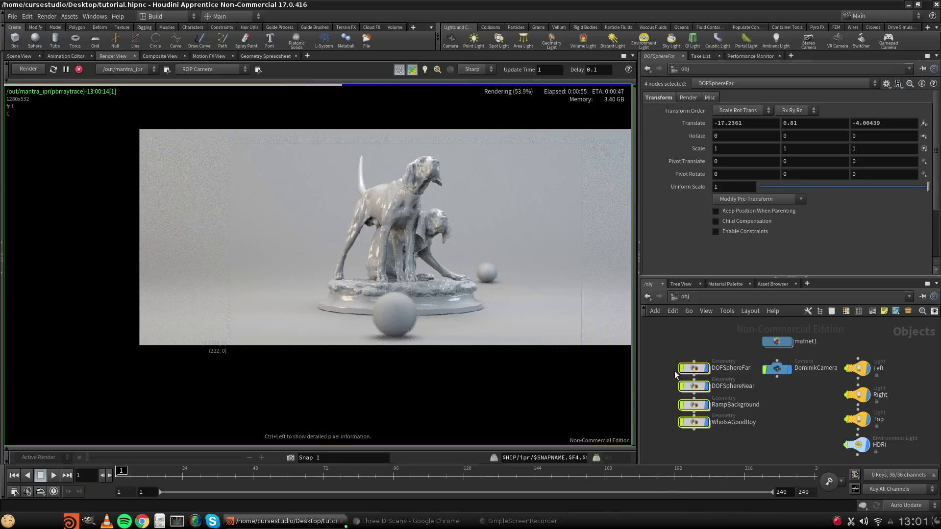
click(681, 346)
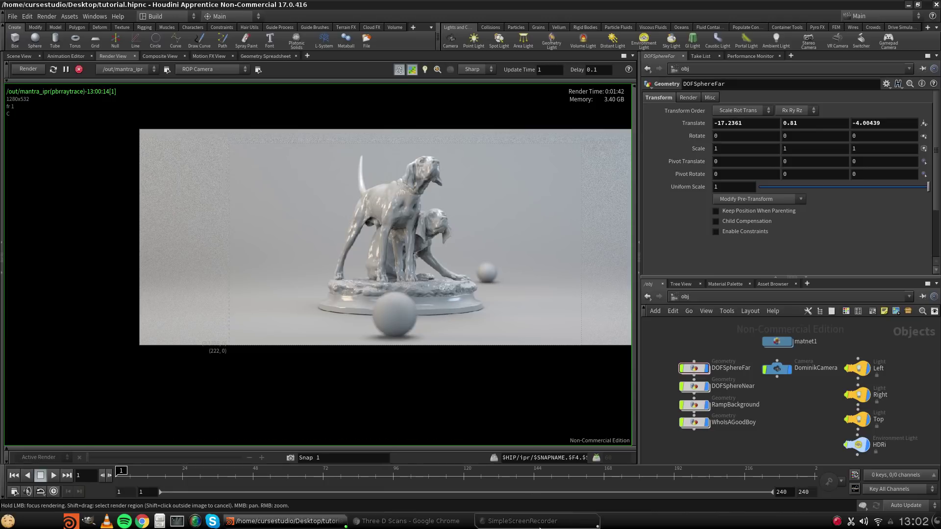
click(523, 521)
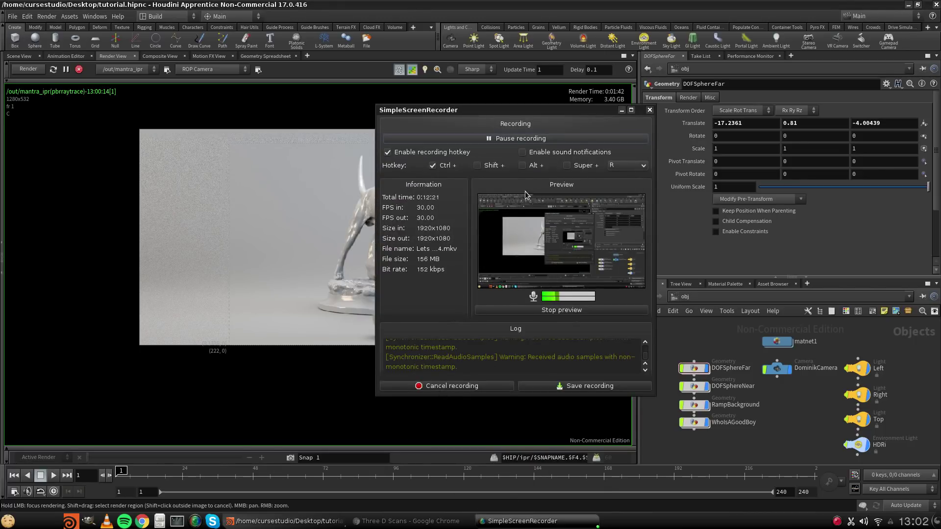